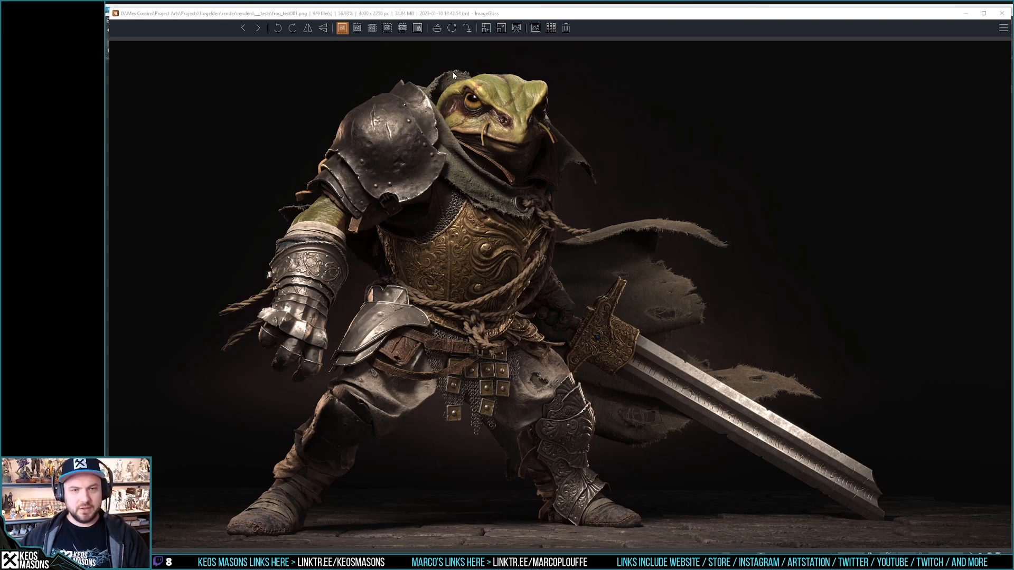
Step: Examine the frog knight render up close, covering the face, shoulder armor, breastplate, belt, legs and sword hilt
{"action": "double_click", "coordinate": [512, 240]}
{"action": "left_click_drag", "start_coordinate": [452, 140], "coordinate": [526, 325]}
{"action": "left_click_drag", "start_coordinate": [464, 301], "coordinate": [636, 150]}
{"action": "left_click_drag", "start_coordinate": [737, 324], "coordinate": [480, 130]}
{"action": "left_click_drag", "start_coordinate": [635, 162], "coordinate": [782, 514]}
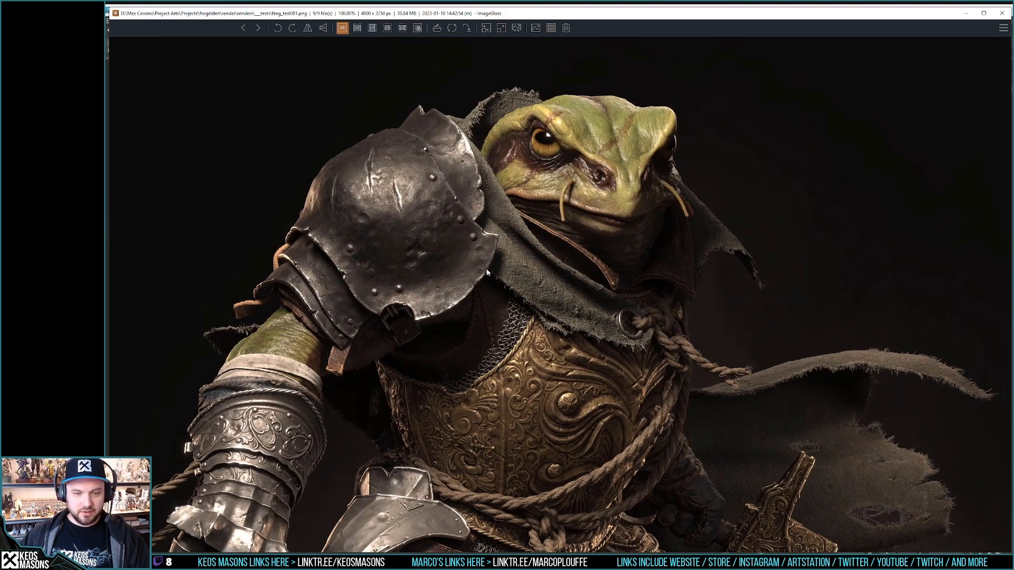
{"action": "left_click_drag", "start_coordinate": [466, 257], "coordinate": [458, 226]}
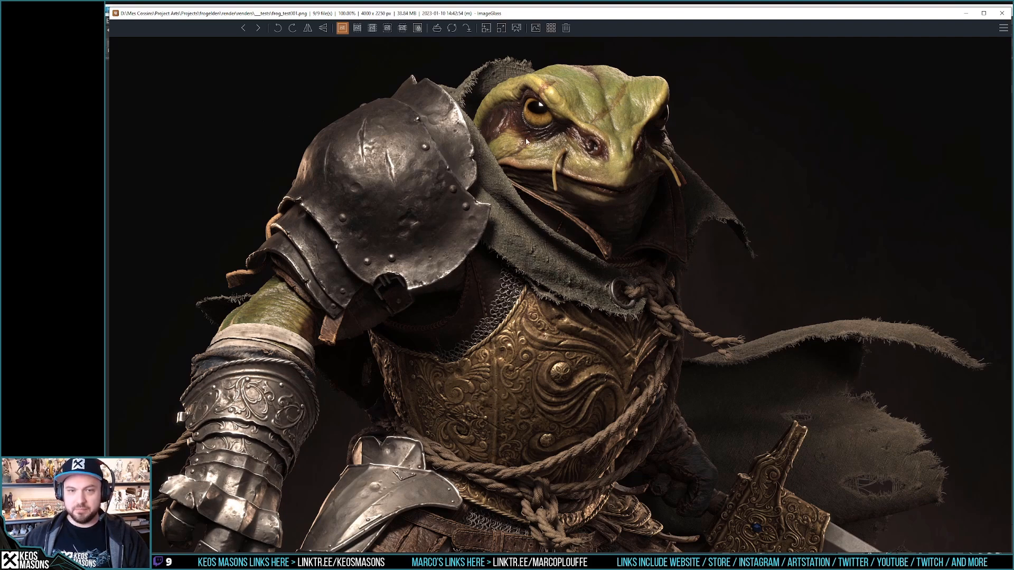
{"action": "left_click_drag", "start_coordinate": [733, 320], "coordinate": [675, 258]}
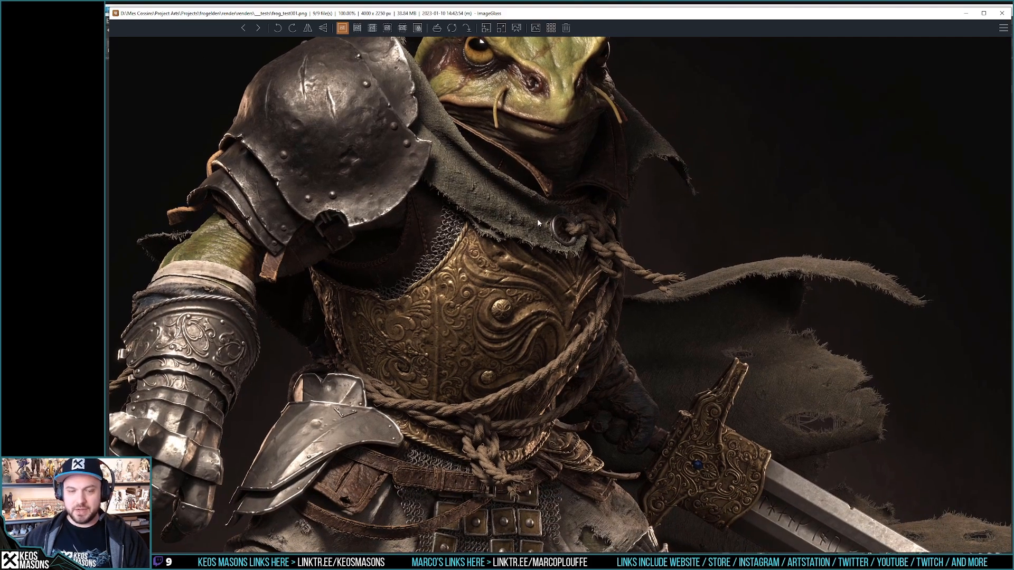
{"action": "left_click_drag", "start_coordinate": [486, 236], "coordinate": [562, 225]}
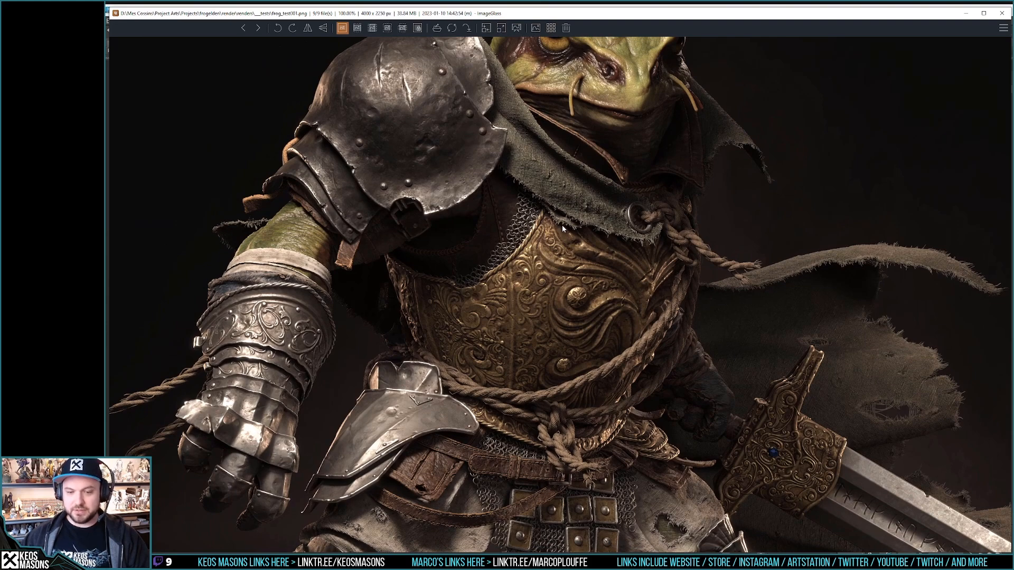
{"action": "left_click_drag", "start_coordinate": [575, 248], "coordinate": [627, 174]}
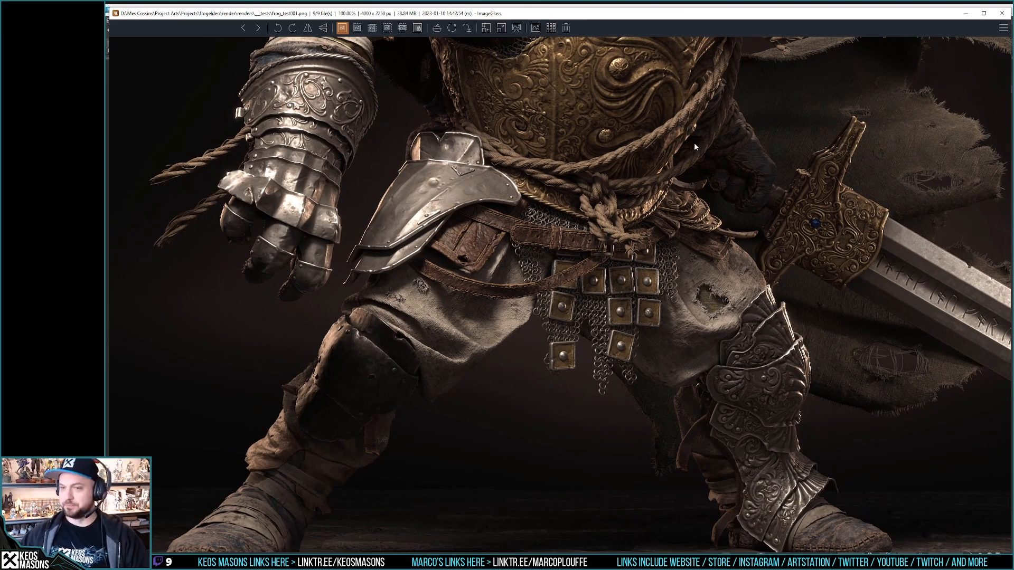
{"action": "left_click_drag", "start_coordinate": [730, 361], "coordinate": [753, 305]}
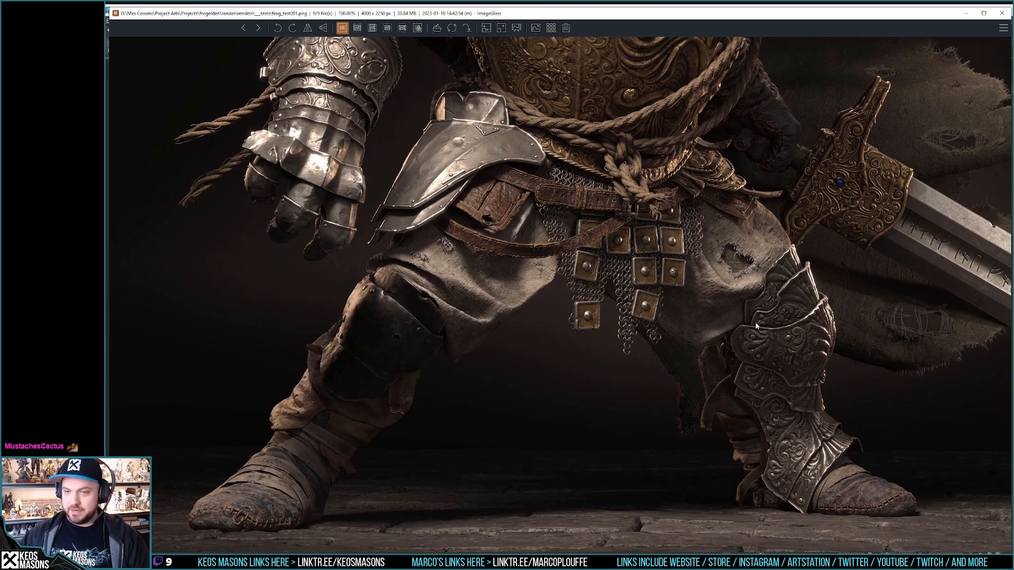
{"action": "left_click_drag", "start_coordinate": [761, 283], "coordinate": [750, 405]}
{"action": "left_click_drag", "start_coordinate": [710, 59], "coordinate": [669, 288]}
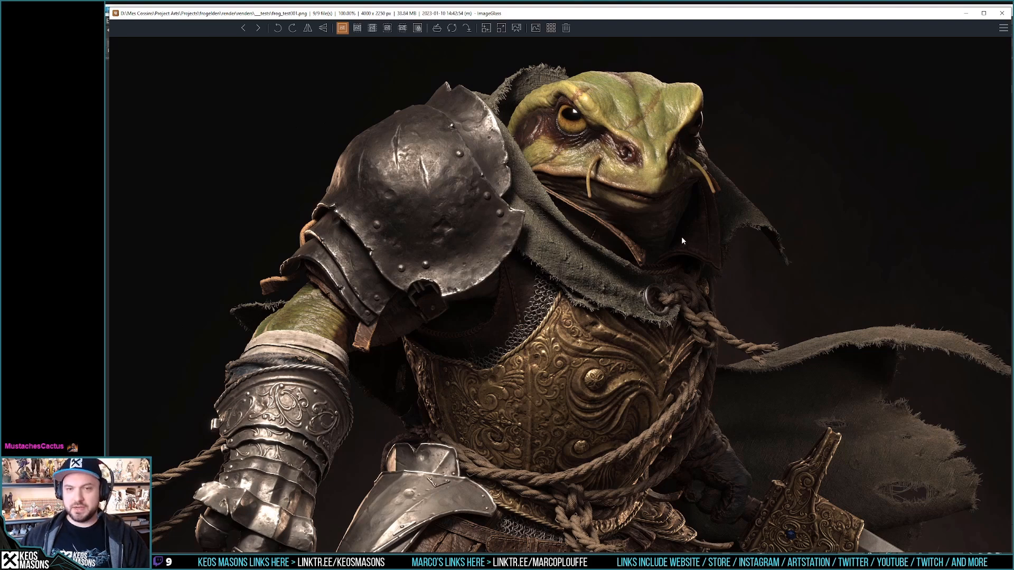
{"action": "scroll", "coordinate": [683, 236], "scroll_direction": "down", "scroll_amount": 3}
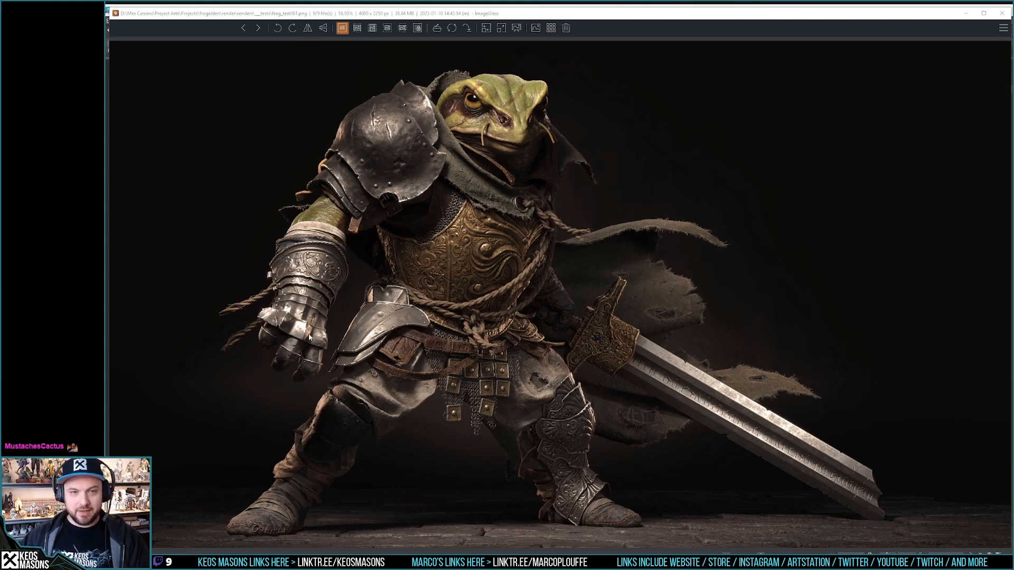
Step: Inspect the fine detail on the frog's head, gauntlet, hip armor and belt in the render
{"action": "scroll", "coordinate": [434, 110], "scroll_direction": "up", "scroll_amount": 5}
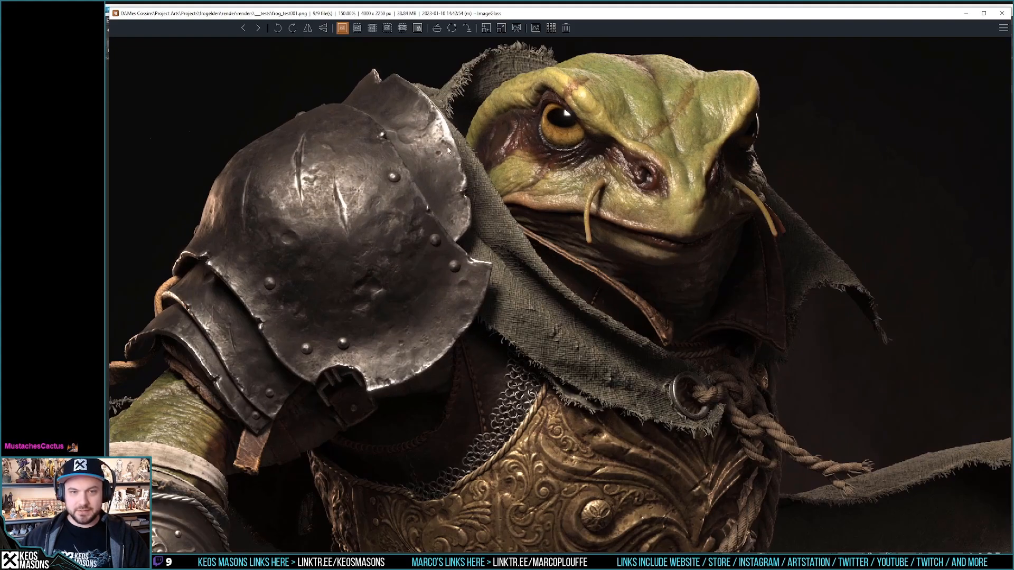
{"action": "scroll", "coordinate": [446, 153], "scroll_direction": "down", "scroll_amount": 2}
{"action": "left_click_drag", "start_coordinate": [423, 374], "coordinate": [529, 138]}
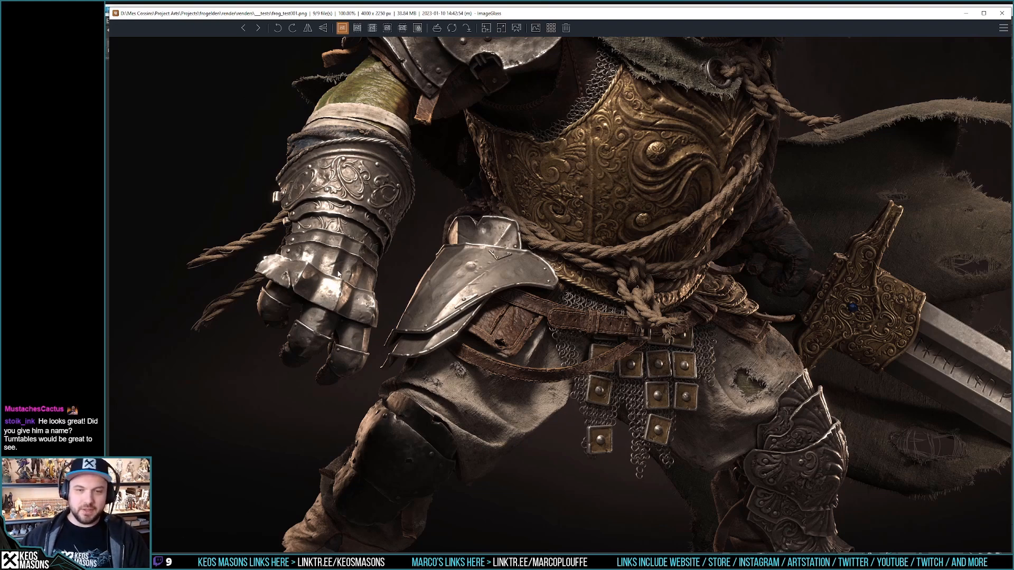
{"action": "scroll", "coordinate": [412, 270], "scroll_direction": "down", "scroll_amount": 3}
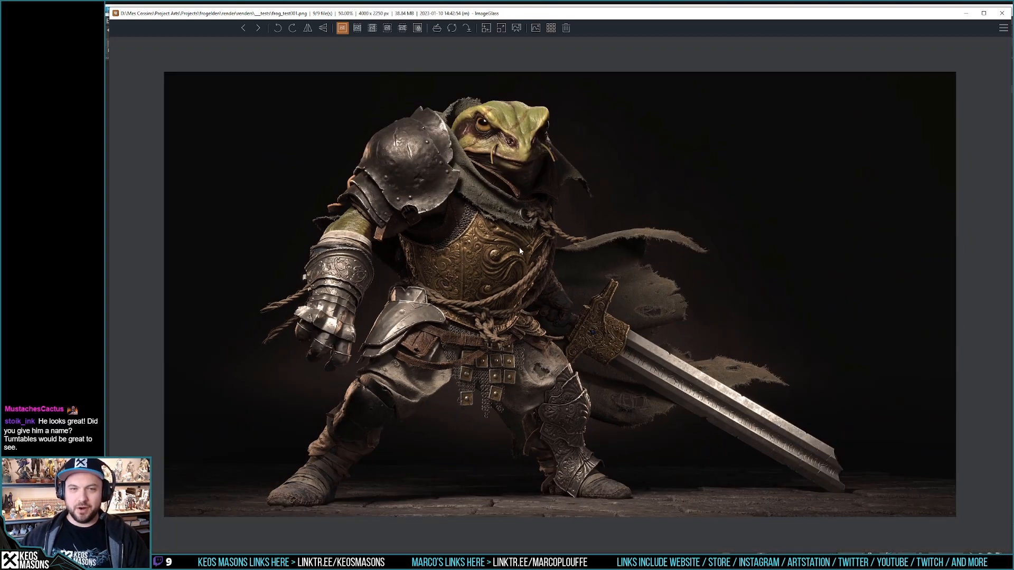
{"action": "scroll", "coordinate": [515, 252], "scroll_direction": "up", "scroll_amount": 1}
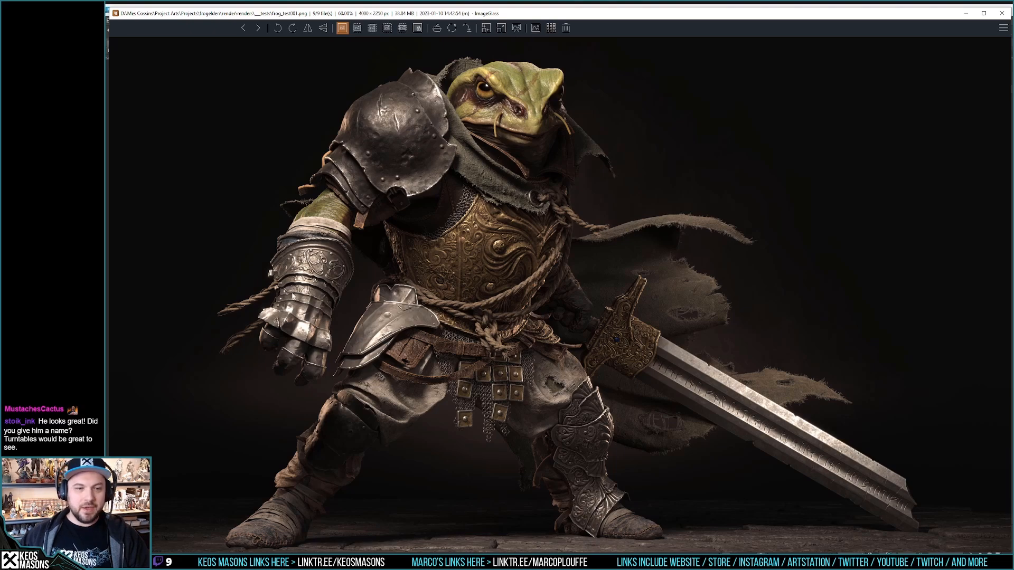
{"action": "scroll", "coordinate": [293, 295], "scroll_direction": "up", "scroll_amount": 4}
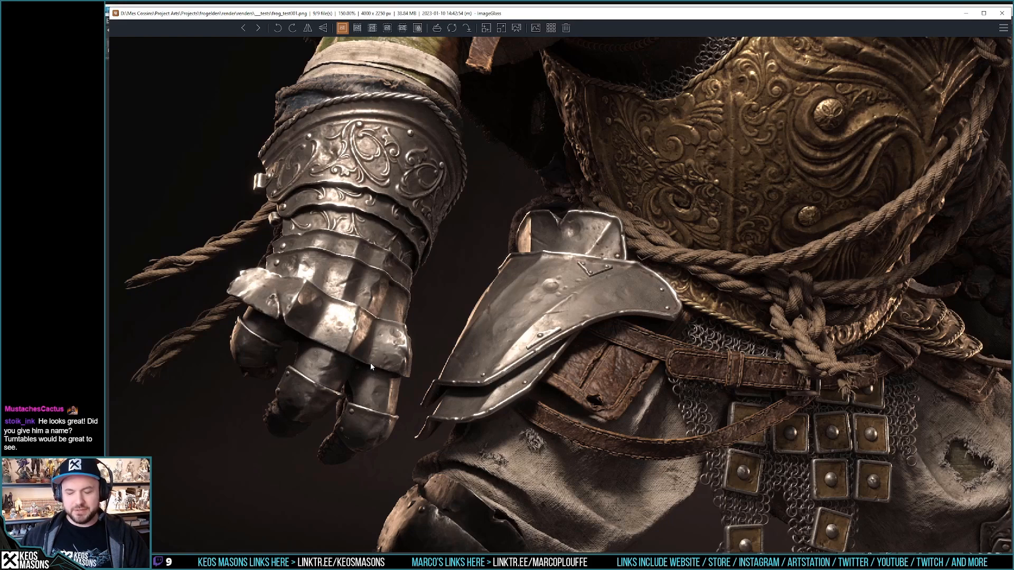
{"action": "scroll", "coordinate": [374, 240], "scroll_direction": "down", "scroll_amount": 5}
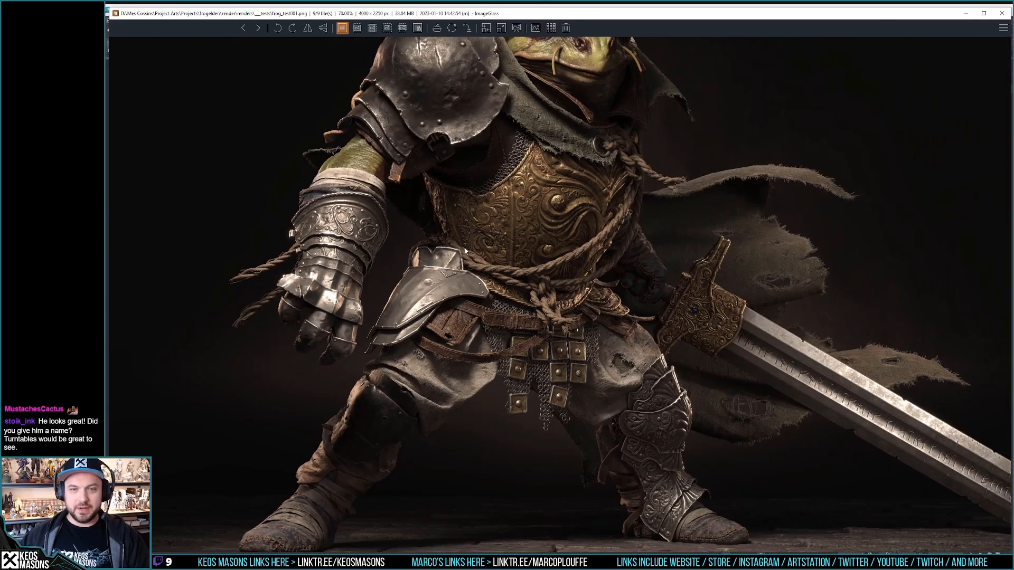
Step: Close the image viewer and move to frame 90 of the frog scene in 3ds Max
{"action": "left_click", "coordinate": [1003, 14]}
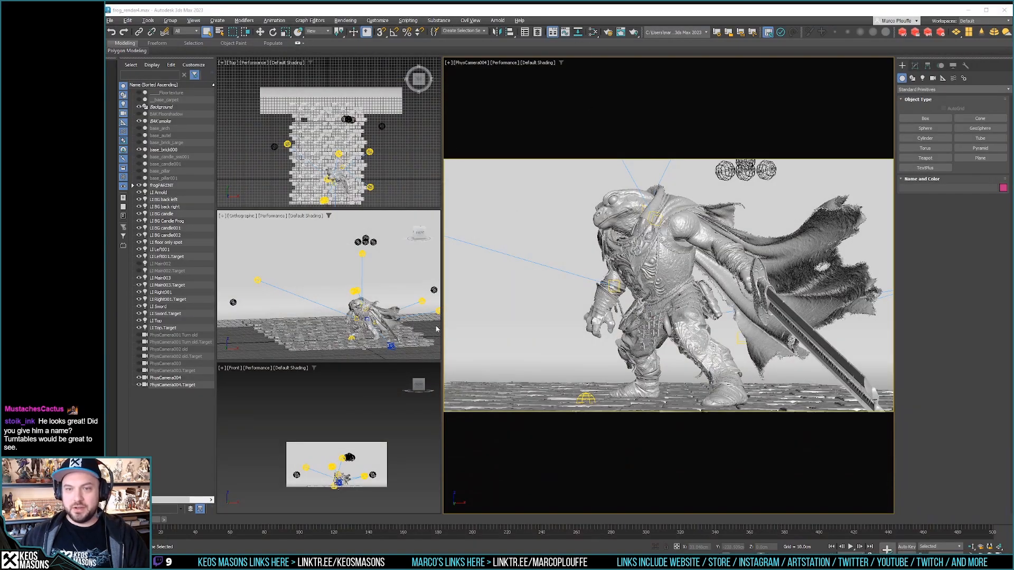
{"action": "left_click_drag", "start_coordinate": [150, 520], "coordinate": [303, 522]}
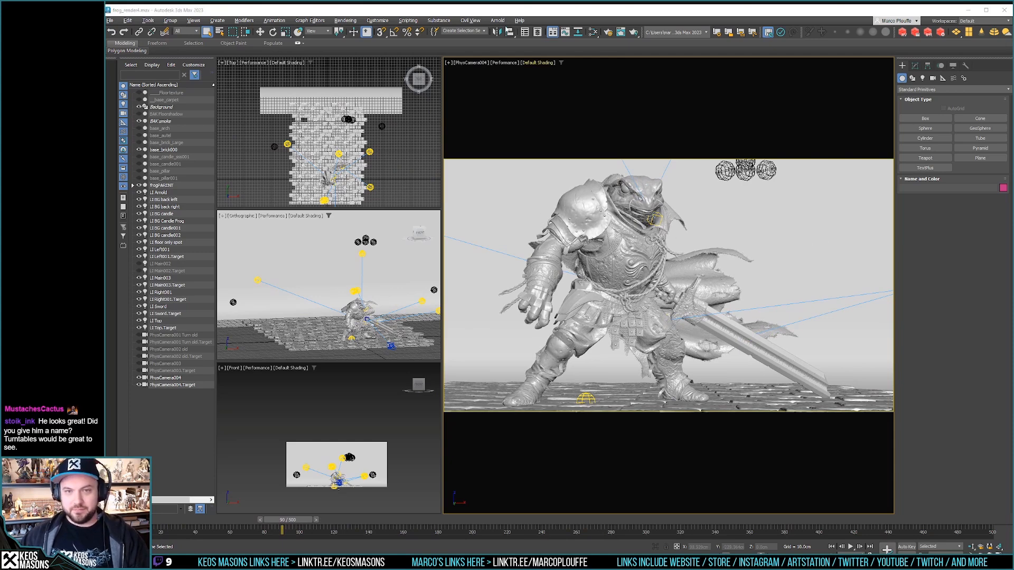
Step: Check the common and Arnold sampling settings in Render Setup, and render frame 90 from PhysCamera004
{"action": "left_click", "coordinate": [610, 34]}
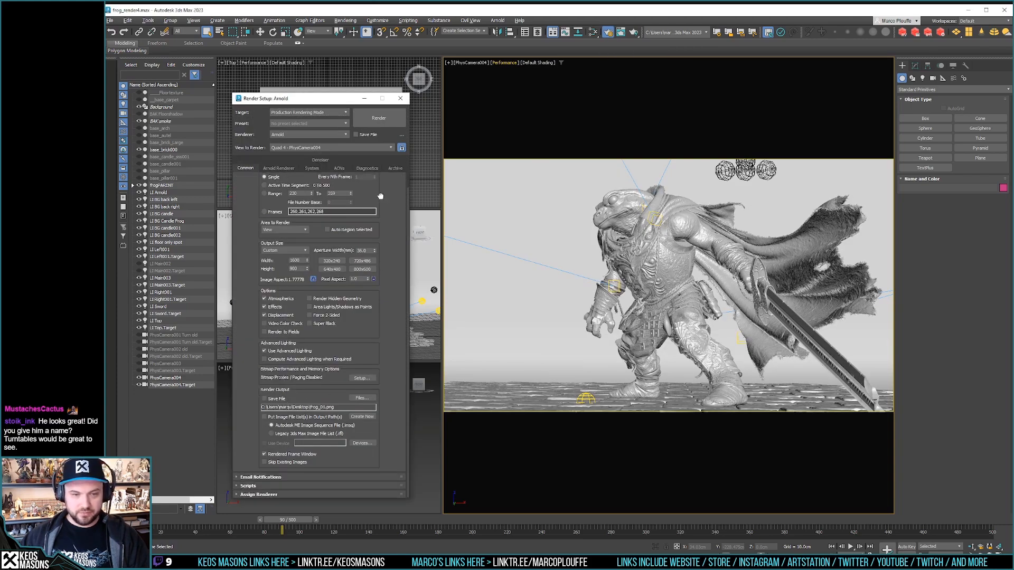
{"action": "left_click", "coordinate": [278, 168]}
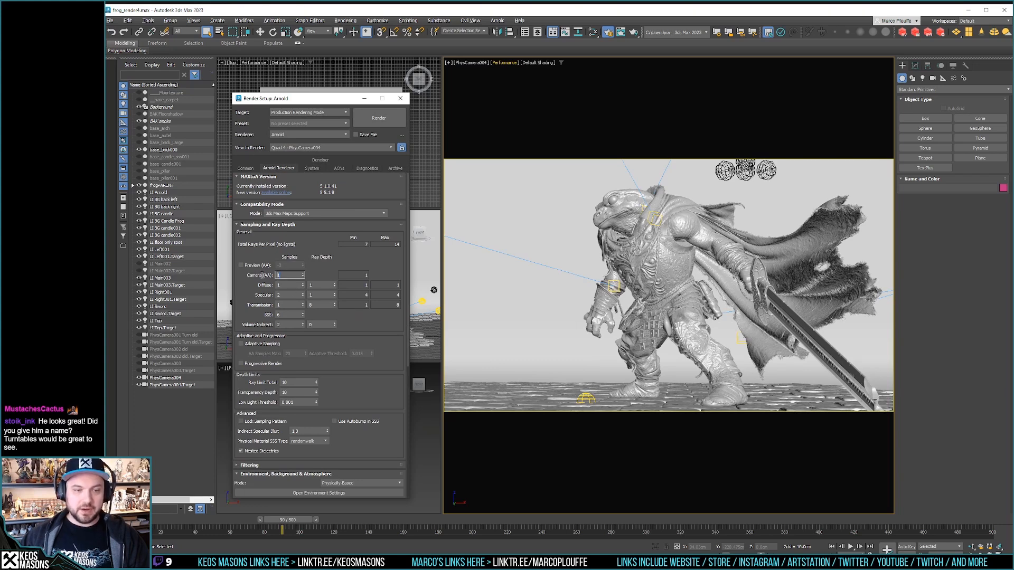
{"action": "left_click", "coordinate": [249, 169]}
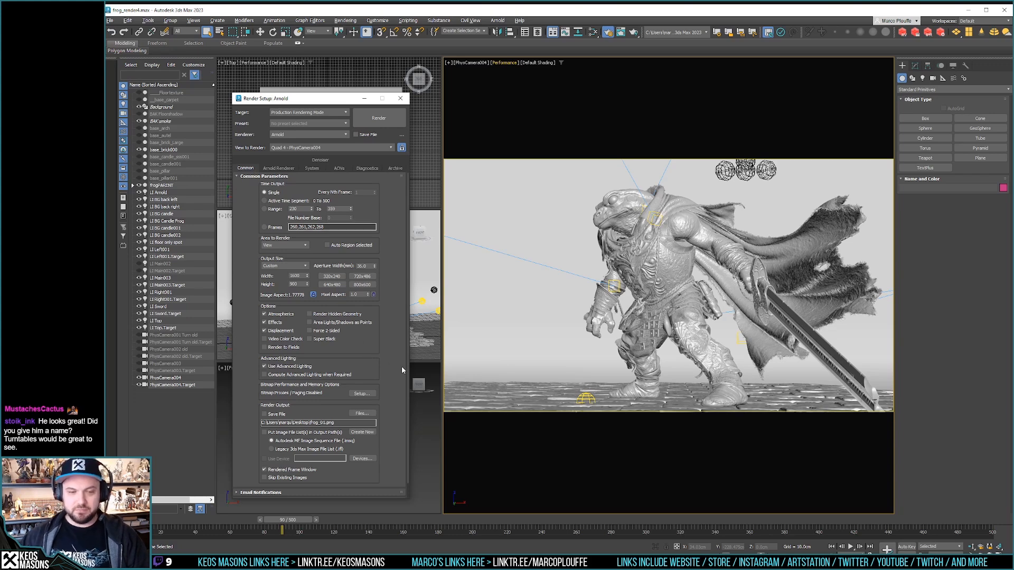
{"action": "scroll", "coordinate": [391, 365], "scroll_direction": "down", "scroll_amount": 1}
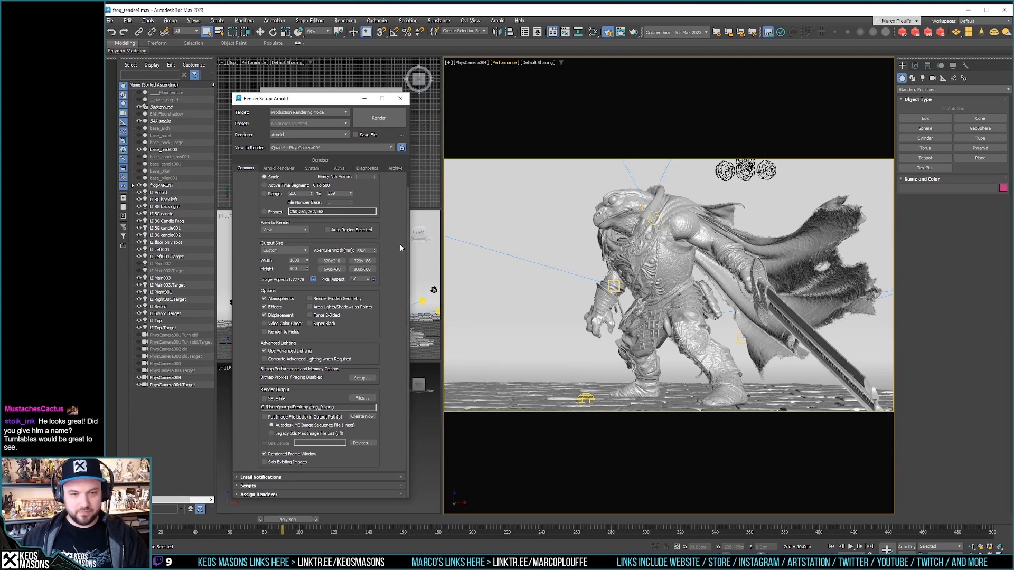
{"action": "scroll", "coordinate": [386, 362], "scroll_direction": "up", "scroll_amount": 1}
{"action": "left_click", "coordinate": [379, 119]}
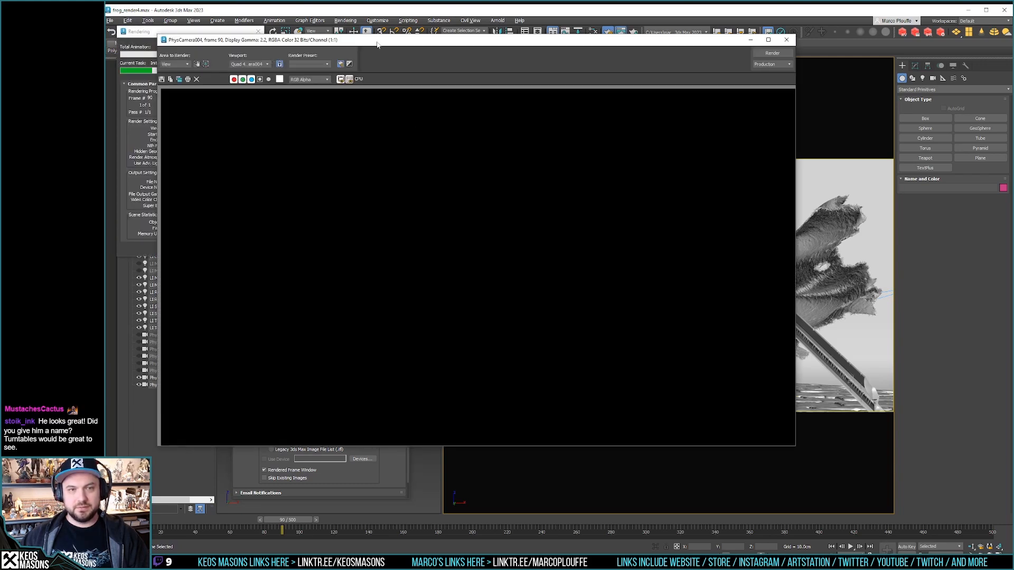
{"action": "left_click_drag", "start_coordinate": [377, 44], "coordinate": [465, 91]}
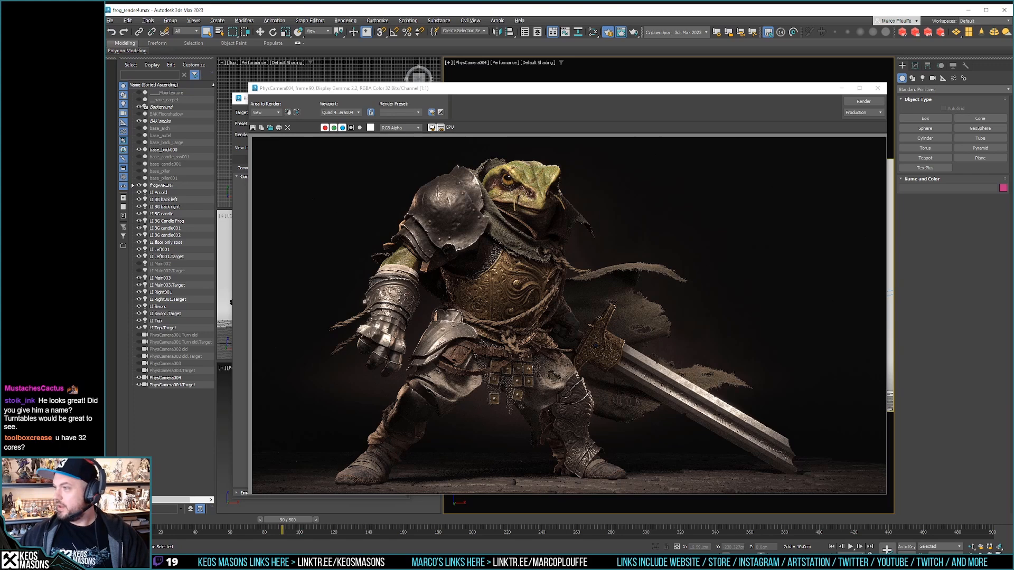
Step: Enable a render region in the rendered frame and fit it around the frog's gauntleted hand
{"action": "left_click", "coordinate": [611, 95]}
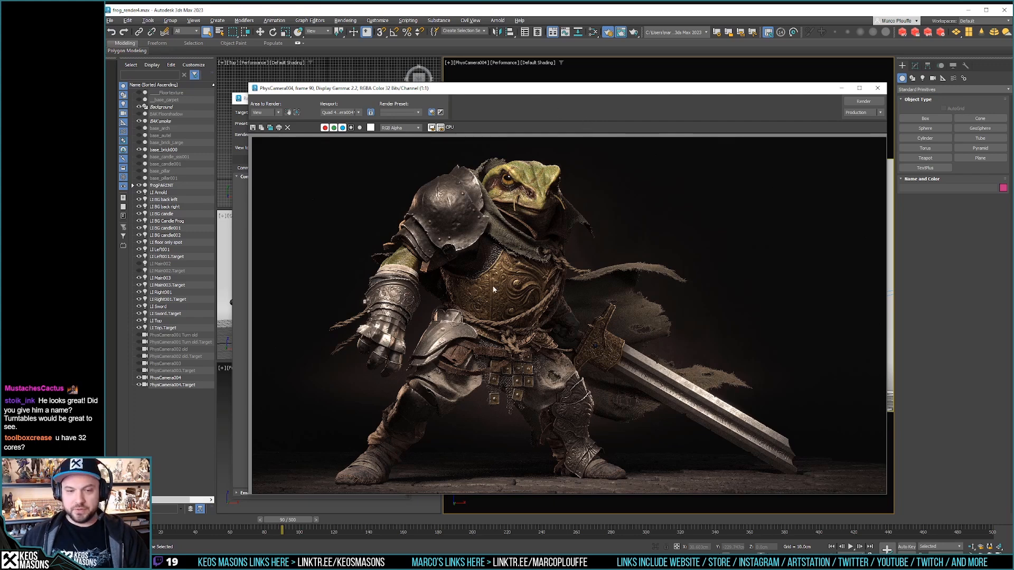
{"action": "left_click", "coordinate": [287, 112]}
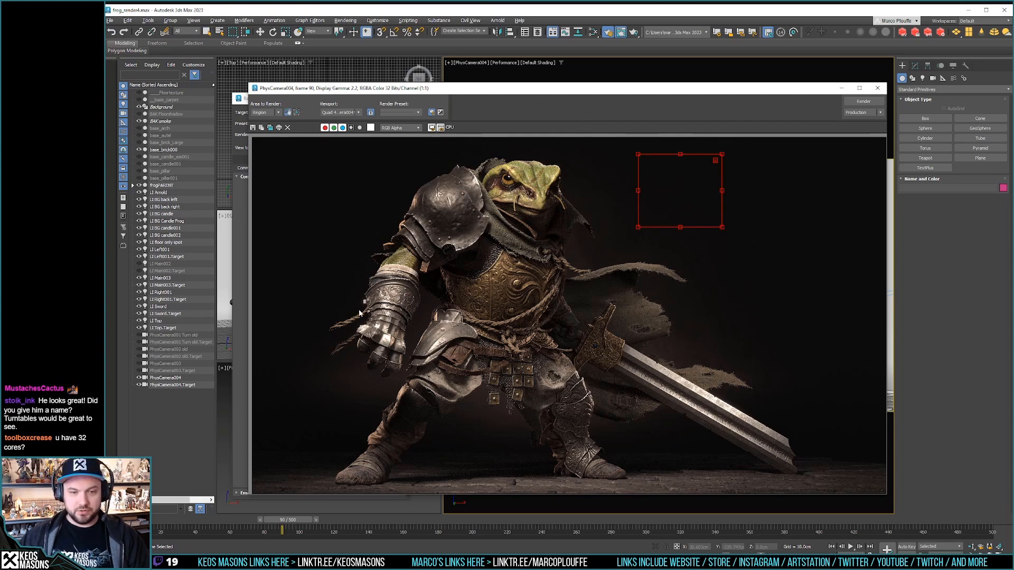
{"action": "left_click_drag", "start_coordinate": [664, 197], "coordinate": [410, 363]}
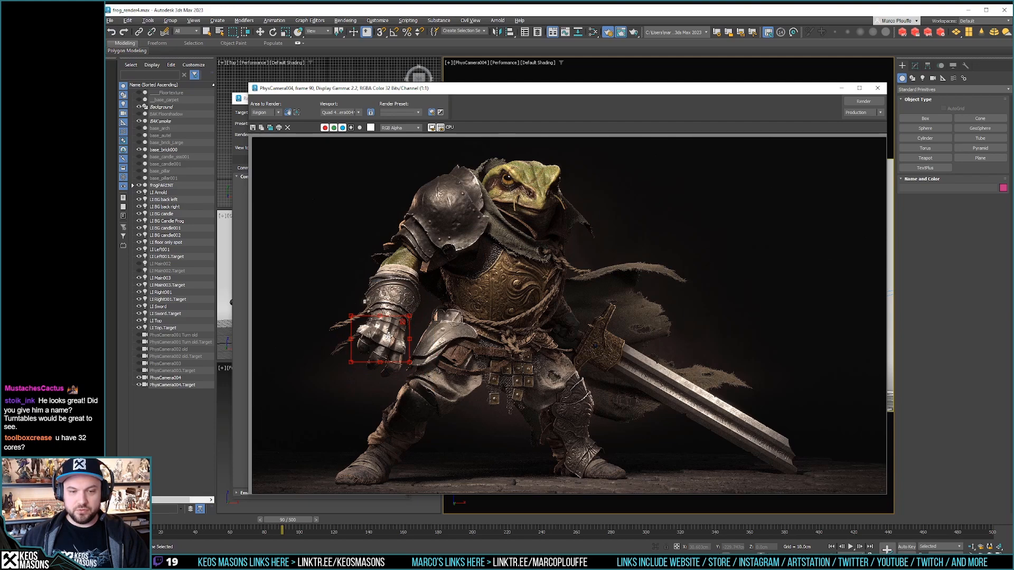
Step: Save the rendered frame to the Desktop as a JPEG image named 1
{"action": "left_click", "coordinate": [252, 127]}
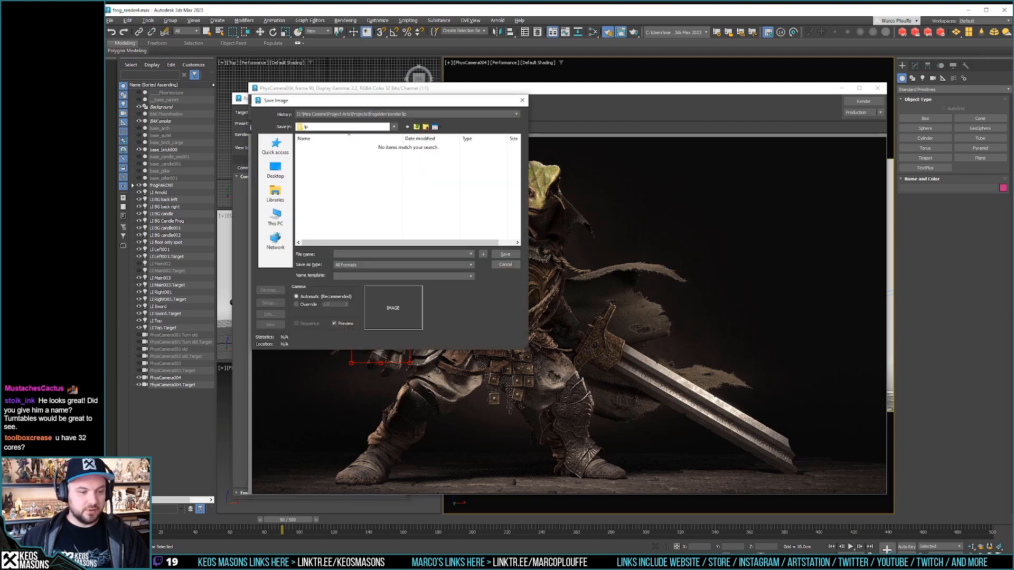
{"action": "left_click", "coordinate": [275, 170]}
{"action": "type", "text": "1"}
{"action": "left_click", "coordinate": [353, 262]}
{"action": "left_click", "coordinate": [362, 266]}
{"action": "key", "text": "j"}
{"action": "left_click", "coordinate": [362, 266]}
{"action": "left_click", "coordinate": [504, 254]}
{"action": "left_click", "coordinate": [366, 272]}
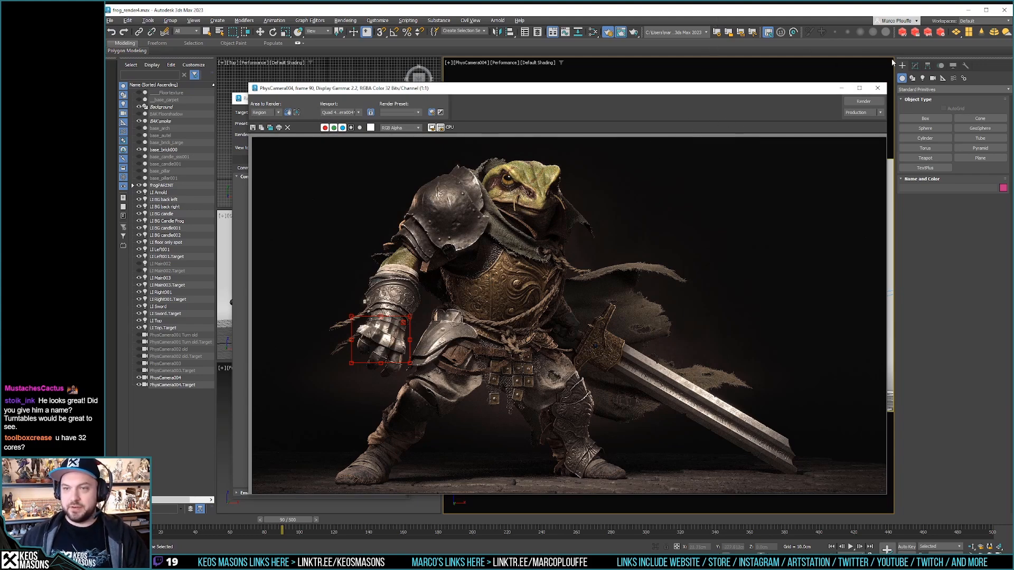
Step: Close the rendered frame and locate the frog_armor material node in the Slate Material Editor
{"action": "left_click", "coordinate": [877, 89]}
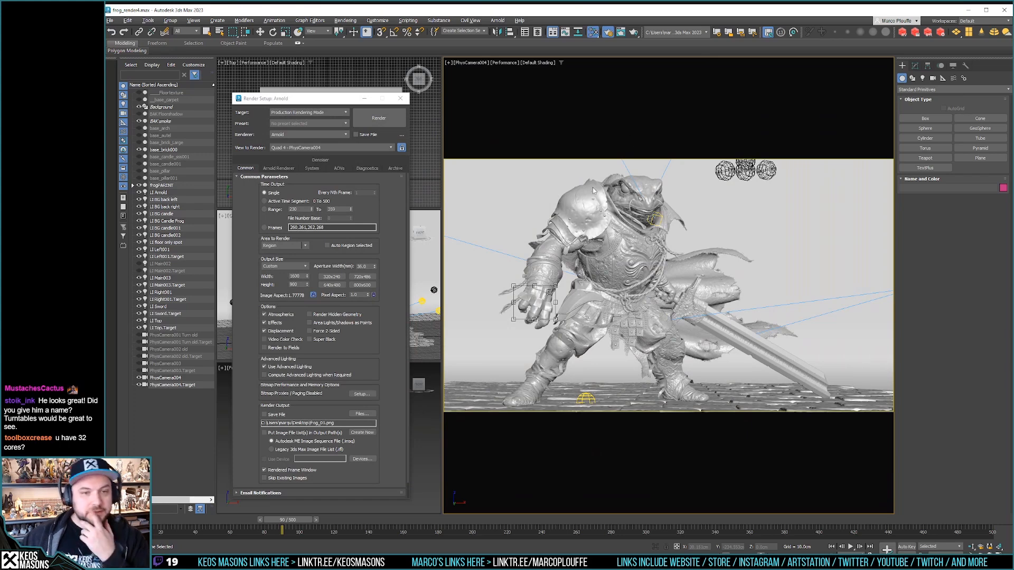
{"action": "key", "text": "m"}
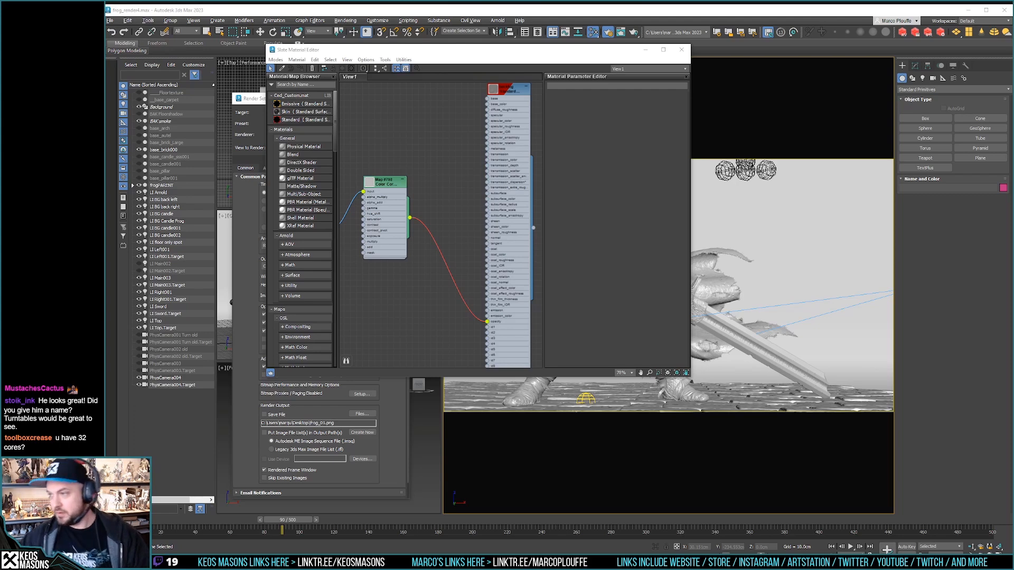
{"action": "left_click", "coordinate": [409, 132]}
{"action": "scroll", "coordinate": [414, 158], "scroll_direction": "down", "scroll_amount": 10}
{"action": "middle_click_drag", "start_coordinate": [420, 216], "coordinate": [437, 196]}
{"action": "scroll", "coordinate": [437, 196], "scroll_direction": "up", "scroll_amount": 5}
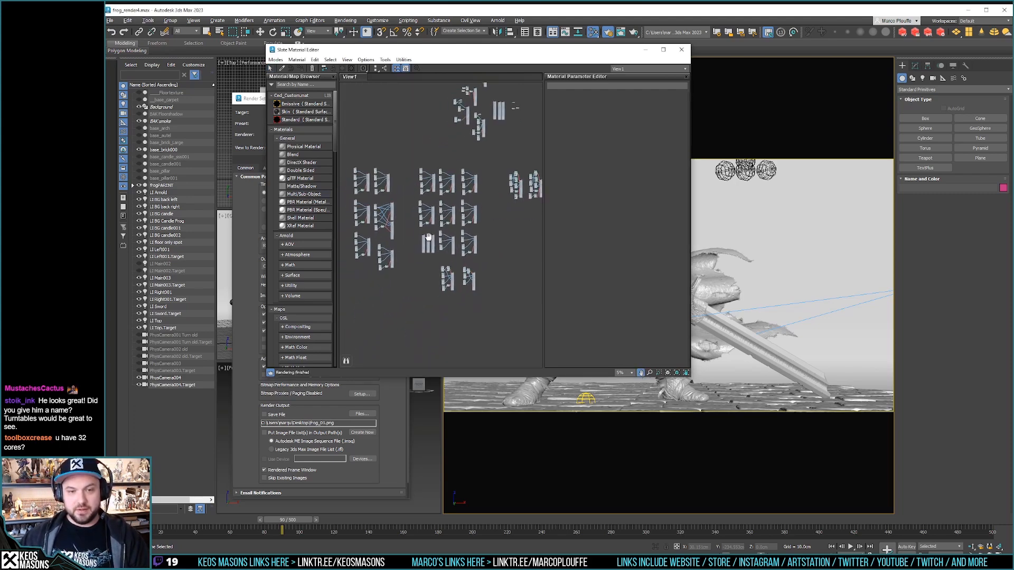
{"action": "scroll", "coordinate": [441, 180], "scroll_direction": "up", "scroll_amount": 4}
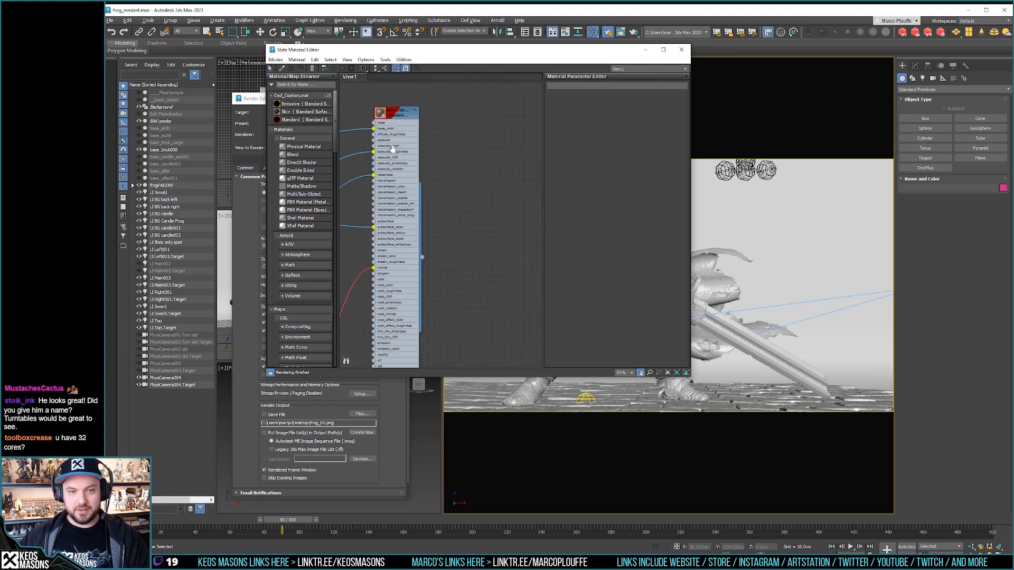
{"action": "scroll", "coordinate": [479, 240], "scroll_direction": "down", "scroll_amount": 8}
{"action": "scroll", "coordinate": [465, 222], "scroll_direction": "up", "scroll_amount": 12}
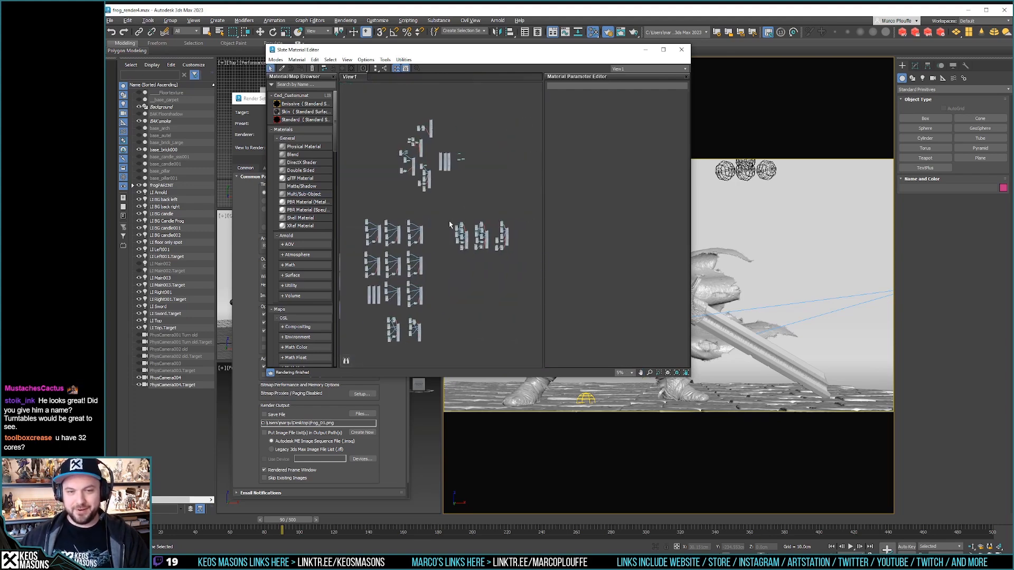
{"action": "scroll", "coordinate": [474, 194], "scroll_direction": "up", "scroll_amount": 3}
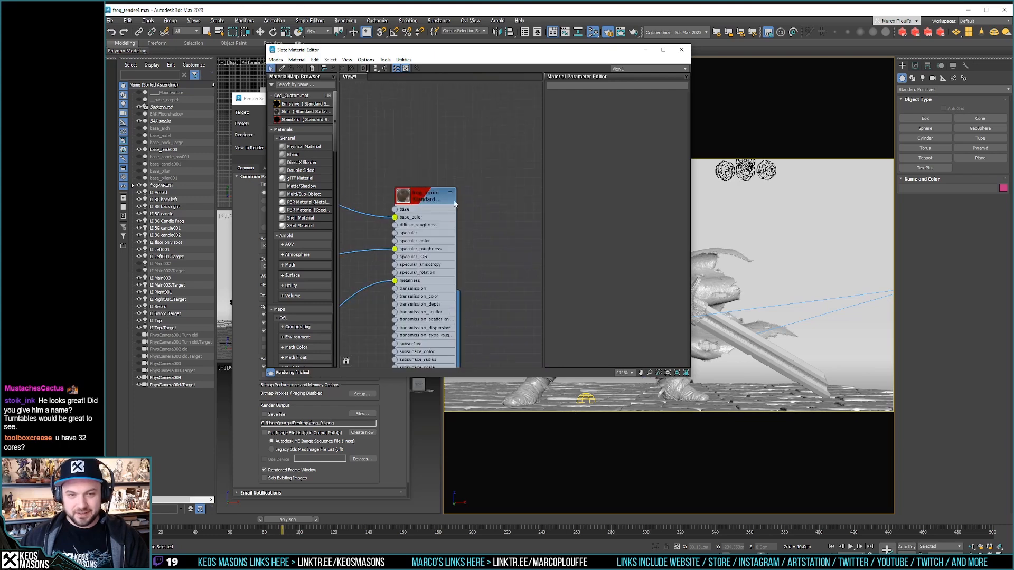
Step: Set the frog_armor material's specular weight to 0.5 and re-render the region around the gauntleted hand
{"action": "left_click", "coordinate": [425, 196]}
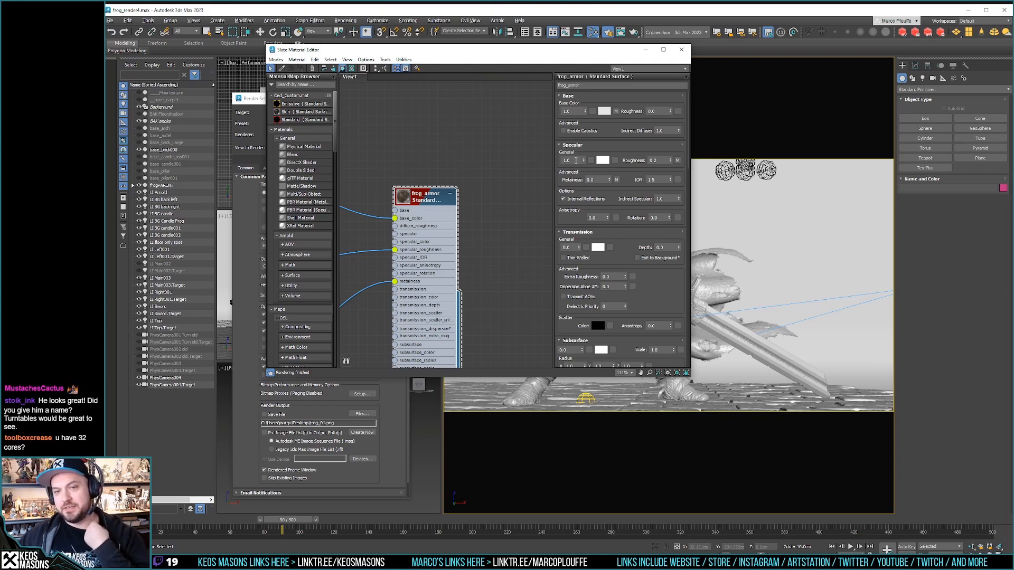
{"action": "left_click", "coordinate": [569, 160]}
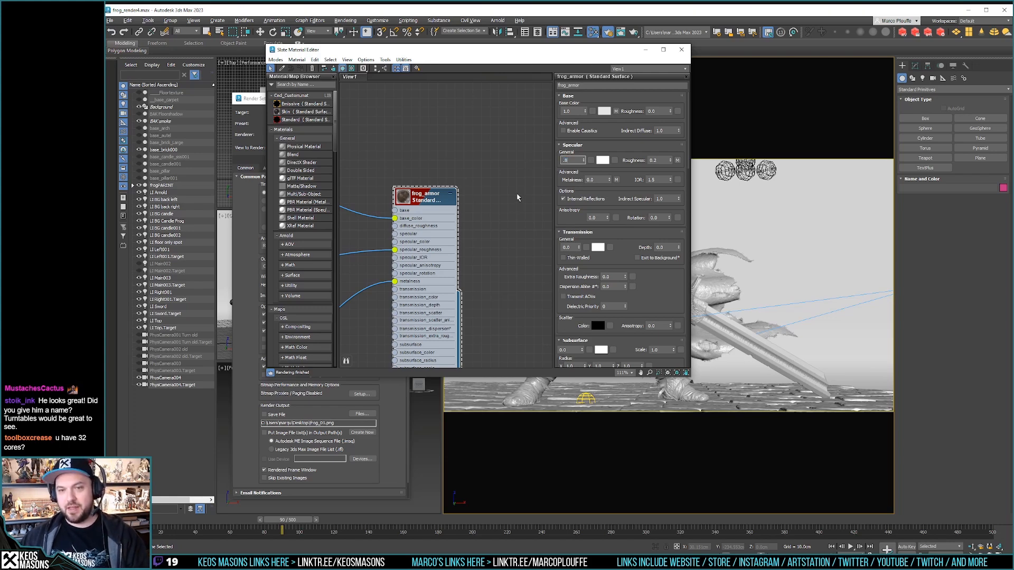
{"action": "double_click", "coordinate": [566, 161]}
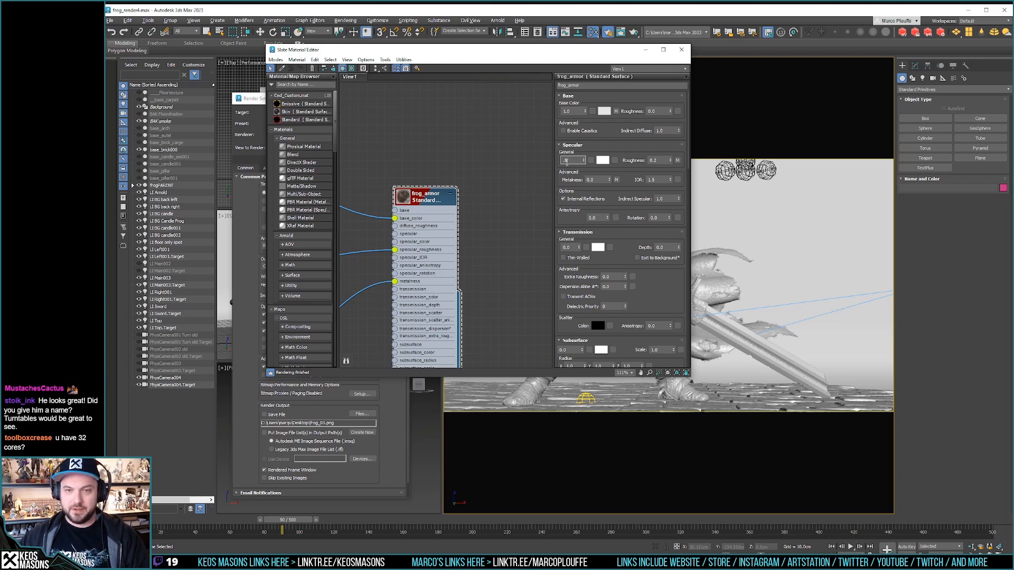
{"action": "type", "text": "1.5"}
{"action": "key", "text": "Return"}
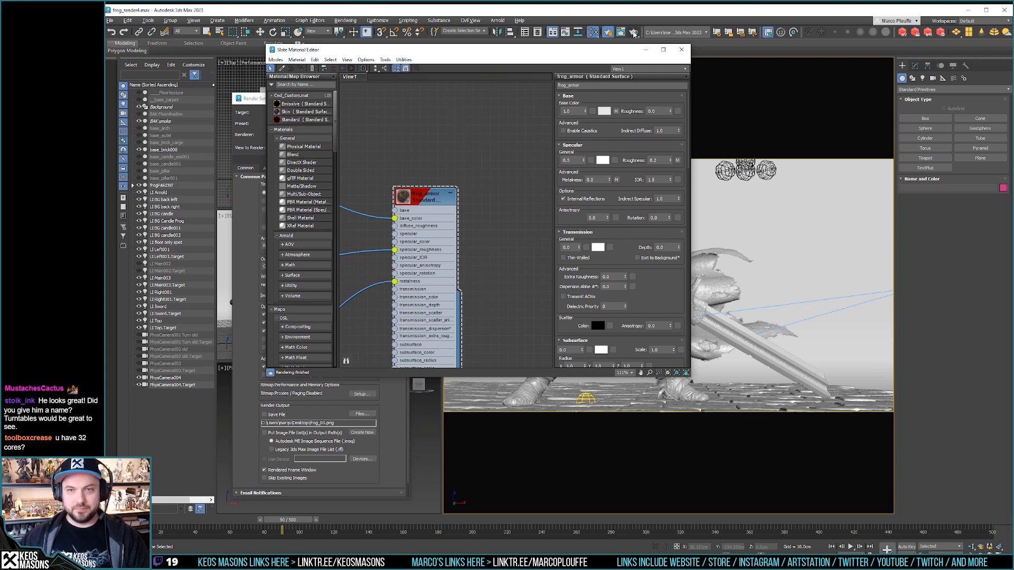
{"action": "left_click", "coordinate": [633, 32]}
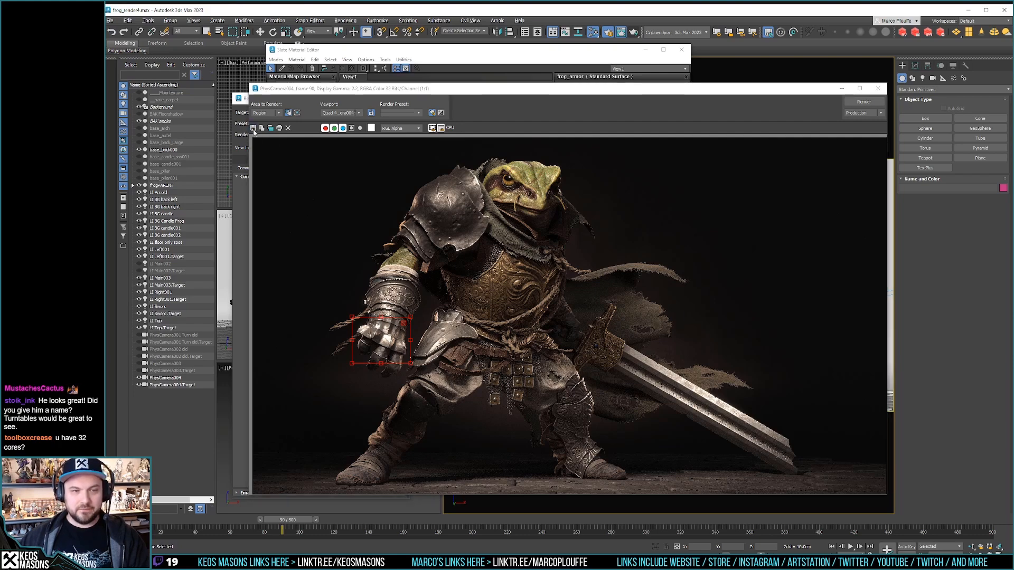
Step: Save the rendered frame to the Desktop as a JPEG image named 2
{"action": "left_click", "coordinate": [254, 130]}
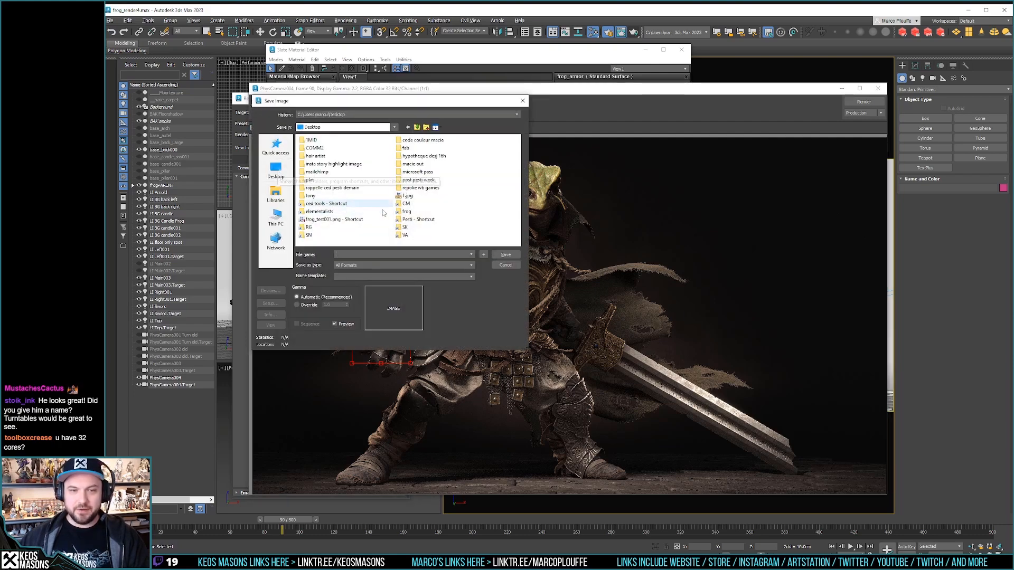
{"action": "type", "text": "2"}
{"action": "left_click", "coordinate": [373, 265]}
{"action": "left_click", "coordinate": [359, 323]}
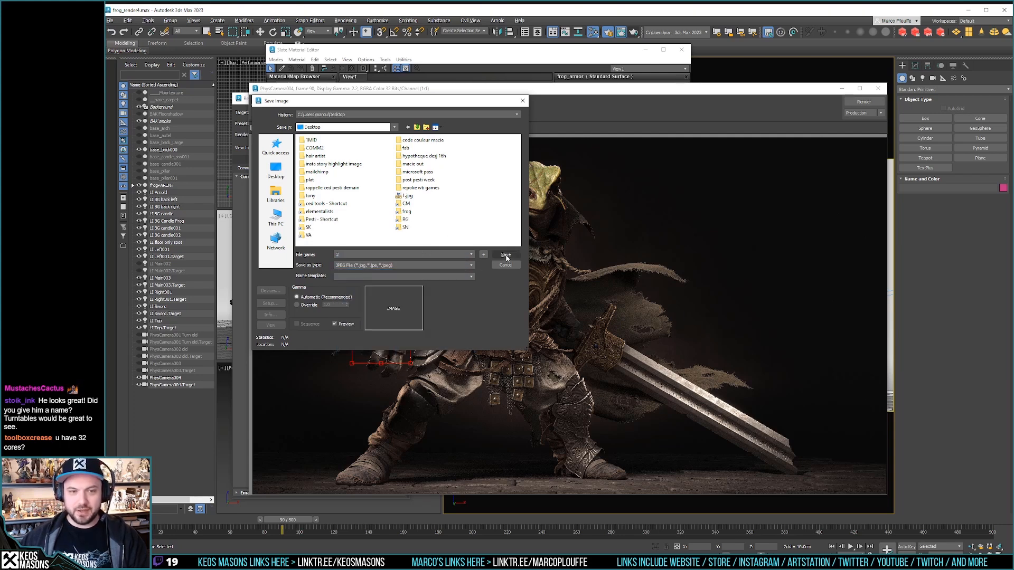
{"action": "left_click", "coordinate": [506, 258]}
{"action": "left_click", "coordinate": [377, 272]}
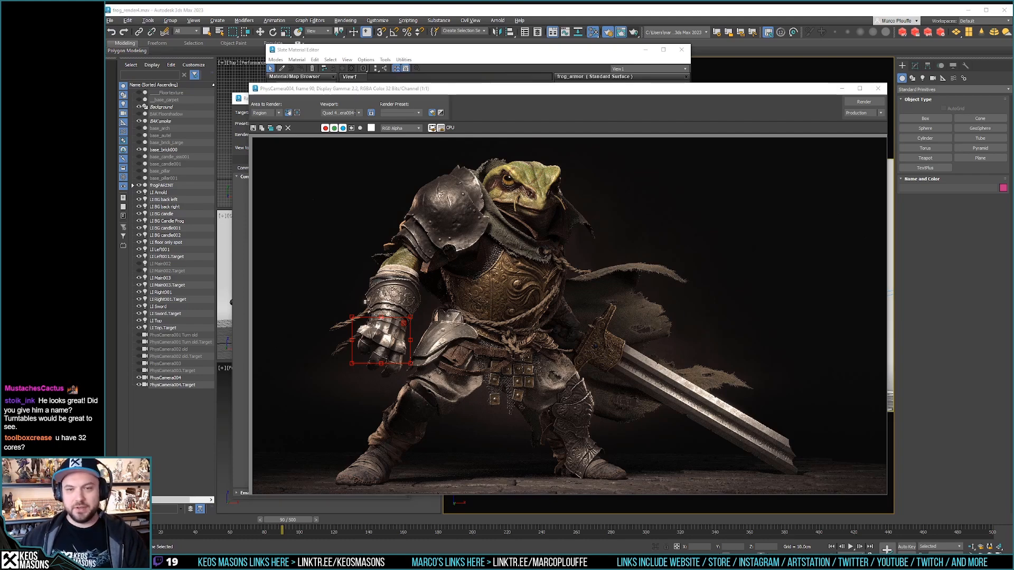
Step: Compare the saved renders 1.jpg and 2.jpg in ImageGlass, including a close look at the armor, and close the viewer
{"action": "key", "text": "alt+Tab"}
{"action": "key", "text": "Left"}
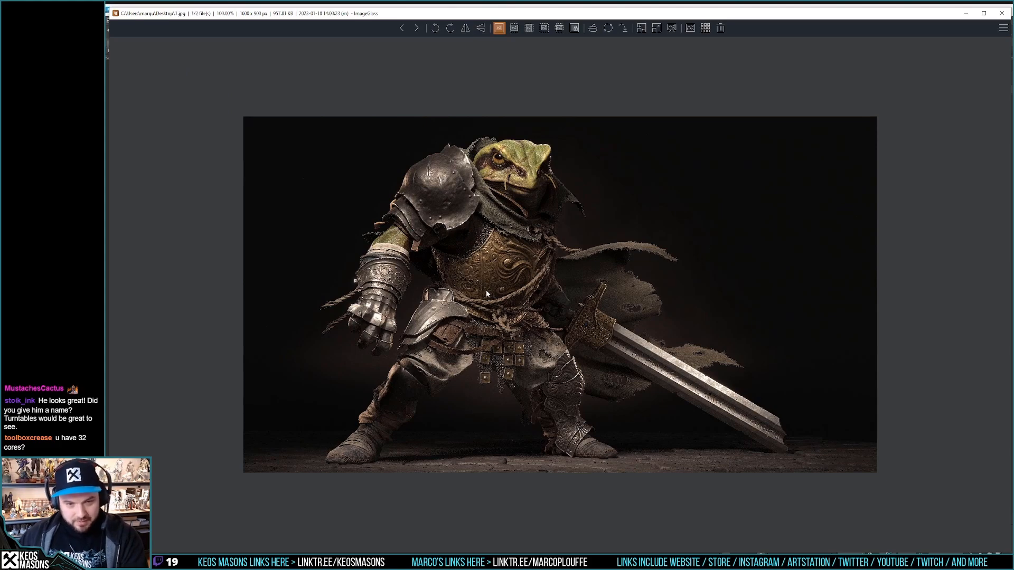
{"action": "key", "text": "Right"}
{"action": "scroll", "coordinate": [383, 316], "scroll_direction": "up", "scroll_amount": 5}
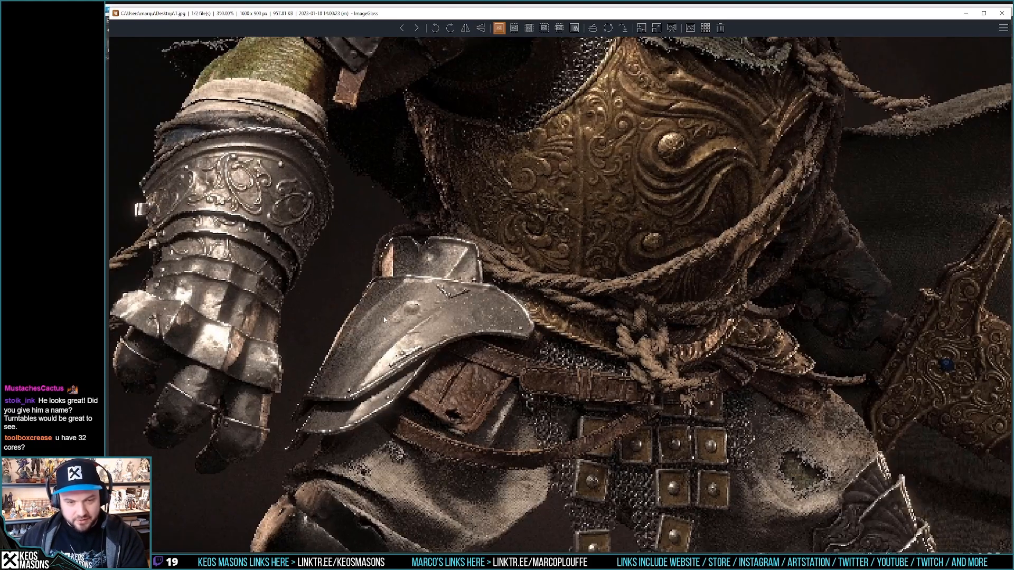
{"action": "key", "text": "Left"}
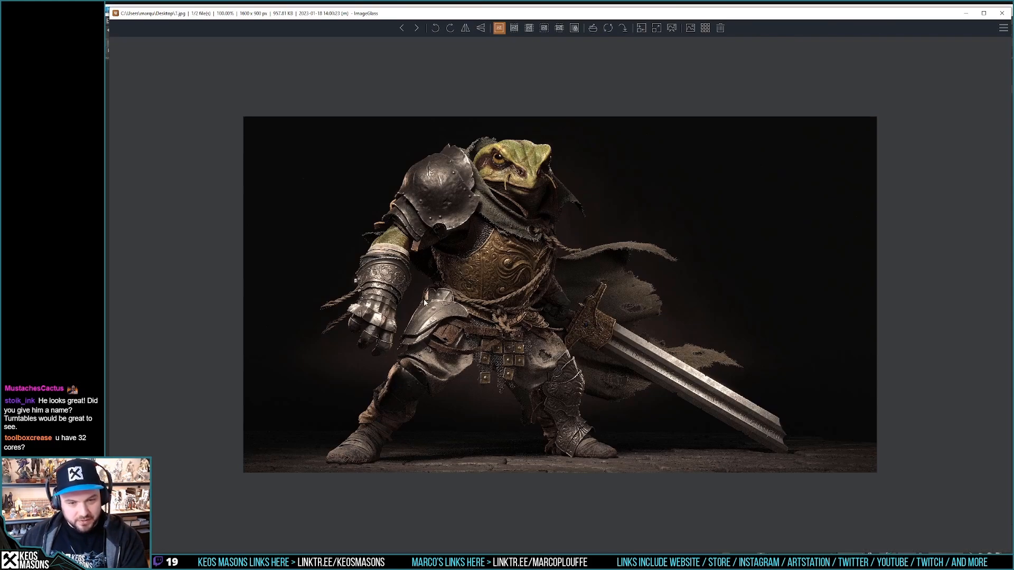
{"action": "key", "text": "Left"}
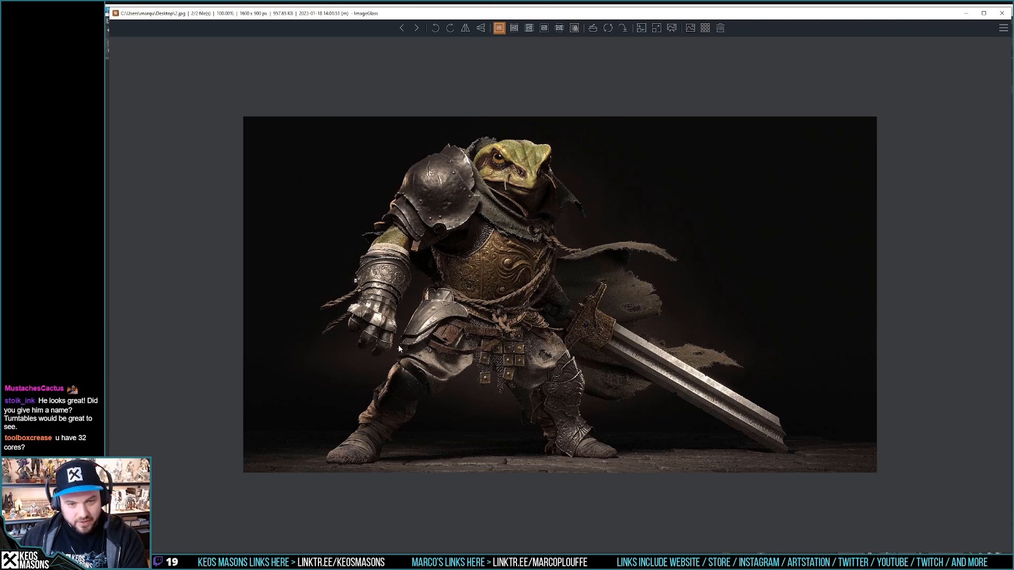
{"action": "key", "text": "Left"}
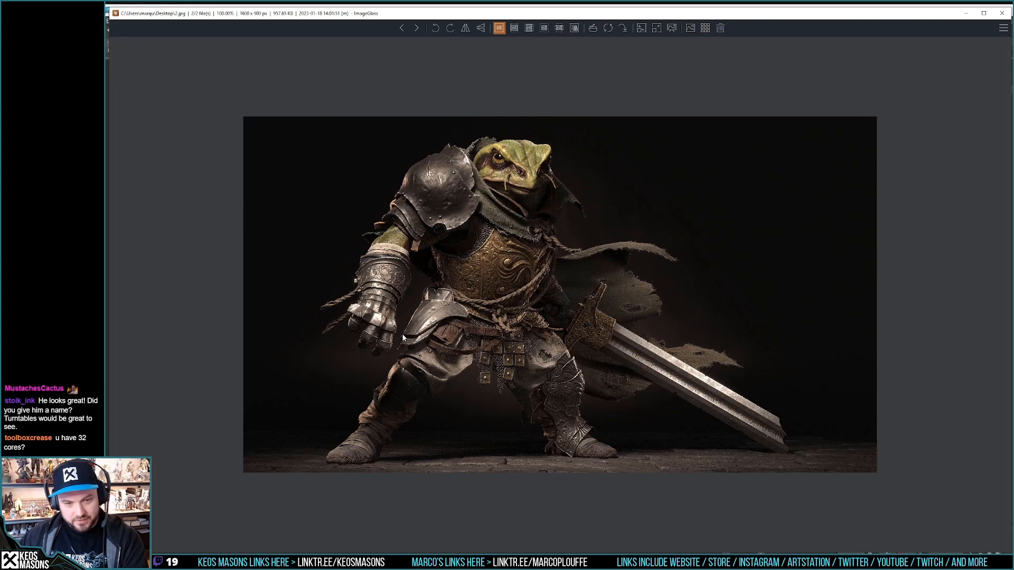
{"action": "key", "text": "Left"}
{"action": "key", "text": "Right"}
{"action": "key", "text": "Left"}
{"action": "key", "text": "Right"}
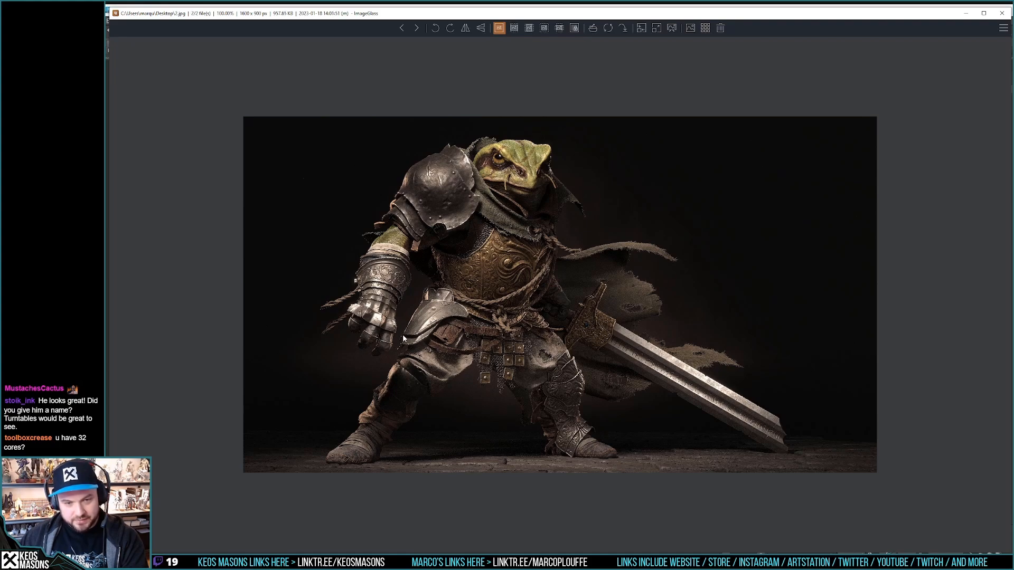
{"action": "left_click", "coordinate": [1002, 13]}
Step: Set the frog_armor material's specular weight to 1.0 and close the Slate Material Editor
{"action": "left_click", "coordinate": [462, 63]}
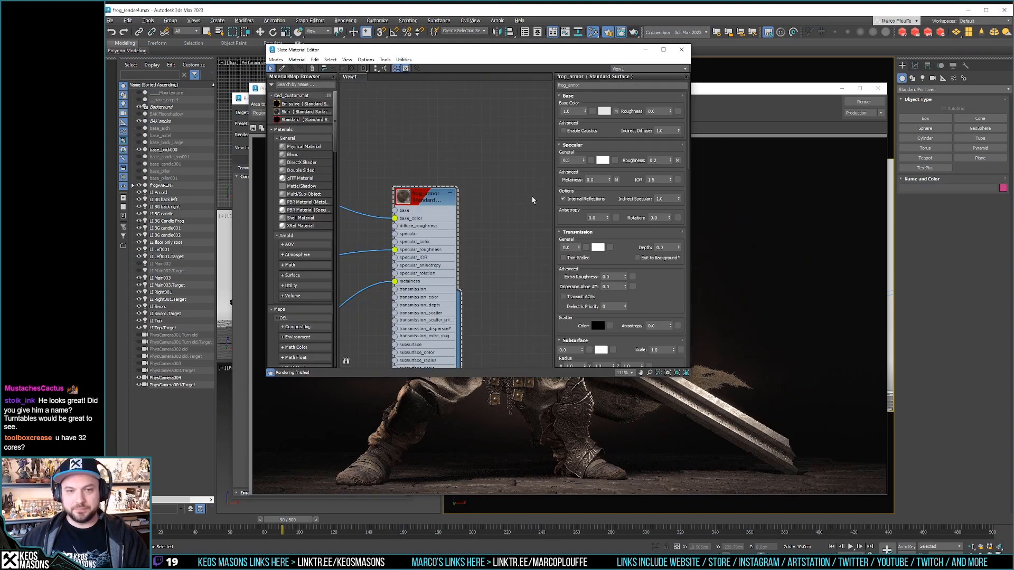
{"action": "left_click_drag", "start_coordinate": [580, 160], "coordinate": [556, 160]}
{"action": "type", "text": "1"}
{"action": "key", "text": "Return"}
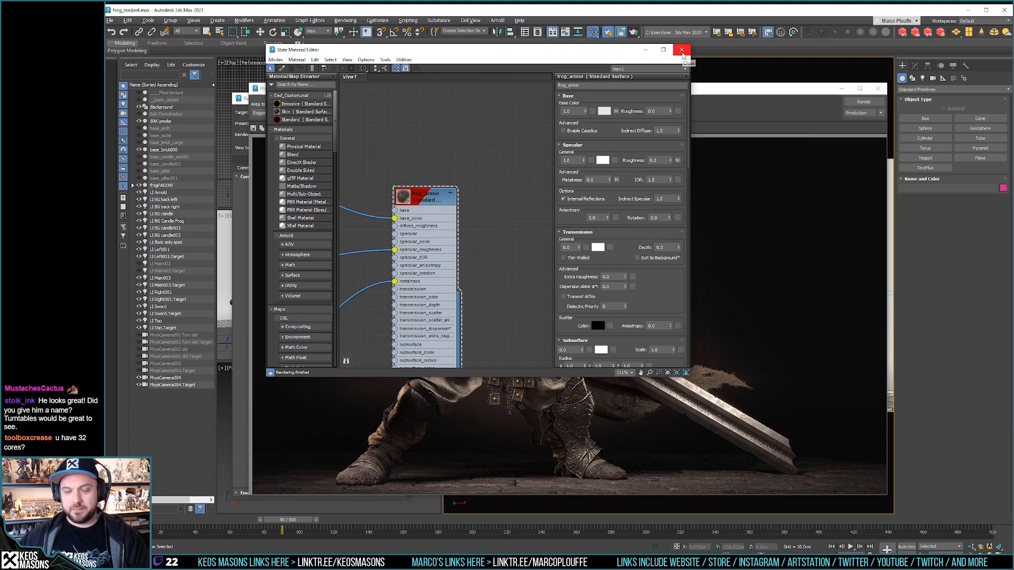
{"action": "left_click", "coordinate": [681, 50]}
Step: Switch the rendered frame's area to render from Region to View
{"action": "left_click", "coordinate": [624, 92]}
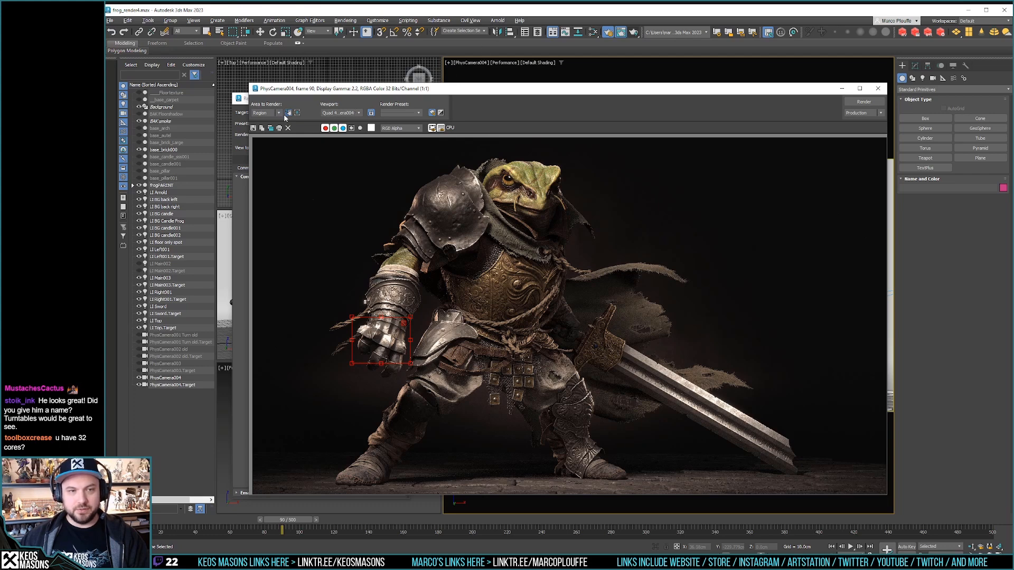
{"action": "key", "text": "q"}
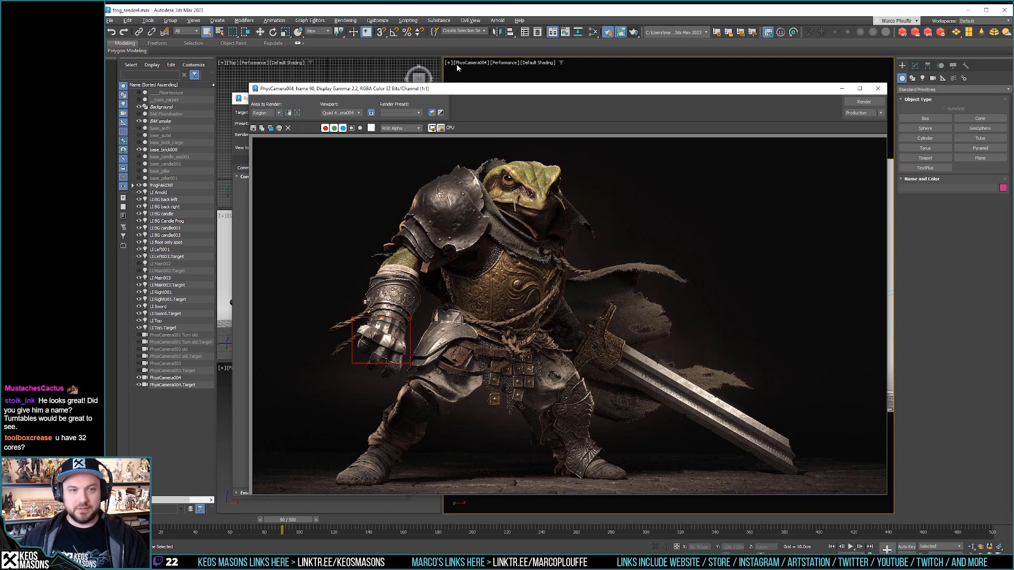
{"action": "left_click", "coordinate": [274, 113]}
{"action": "left_click", "coordinate": [273, 120]}
{"action": "left_click", "coordinate": [593, 33]}
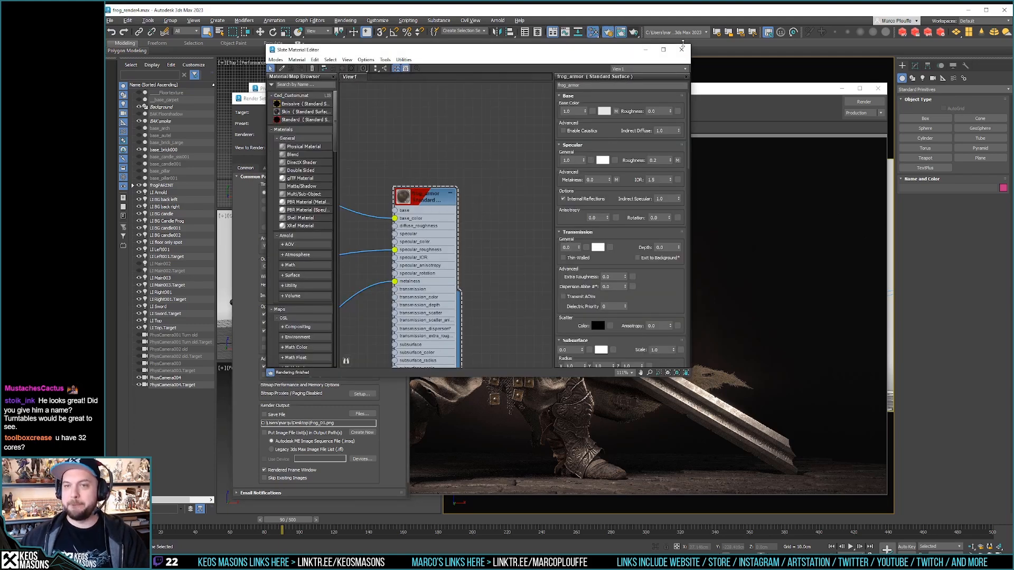
{"action": "left_click", "coordinate": [682, 49]}
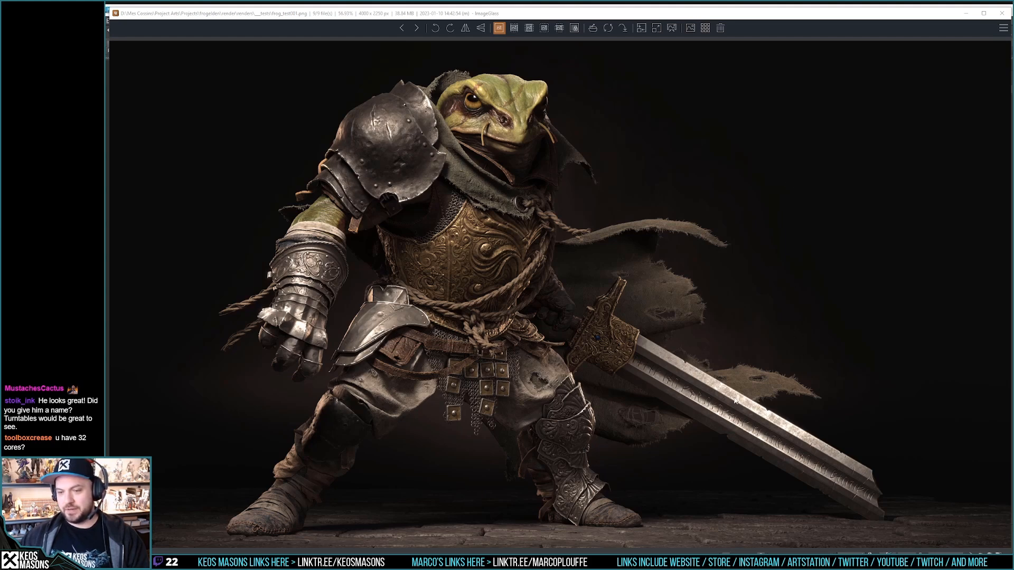
Step: Close the full-size frog render and display the Blade material's parameters in the Slate Material Editor
{"action": "left_click", "coordinate": [1005, 16]}
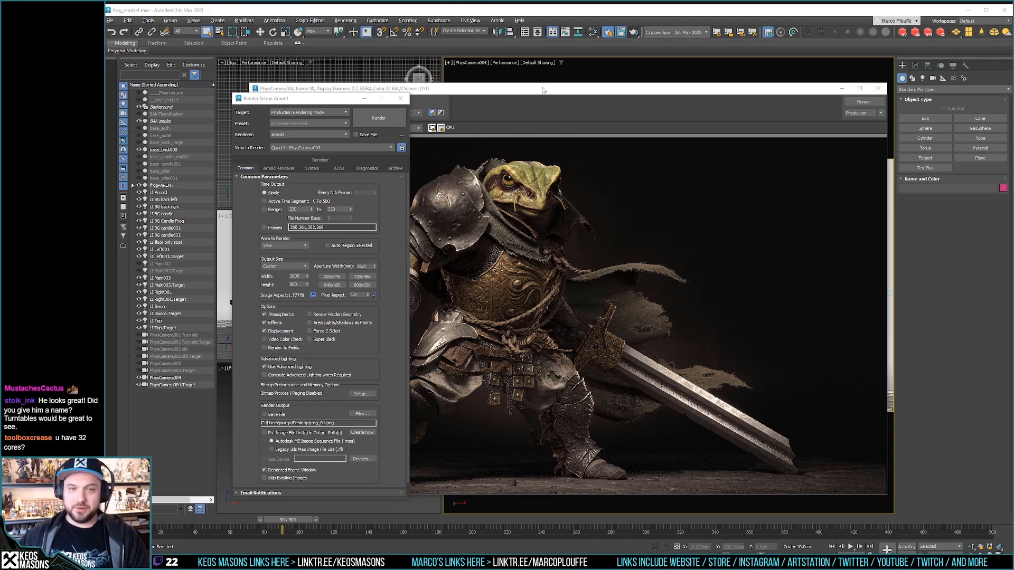
{"action": "left_click", "coordinate": [592, 32]}
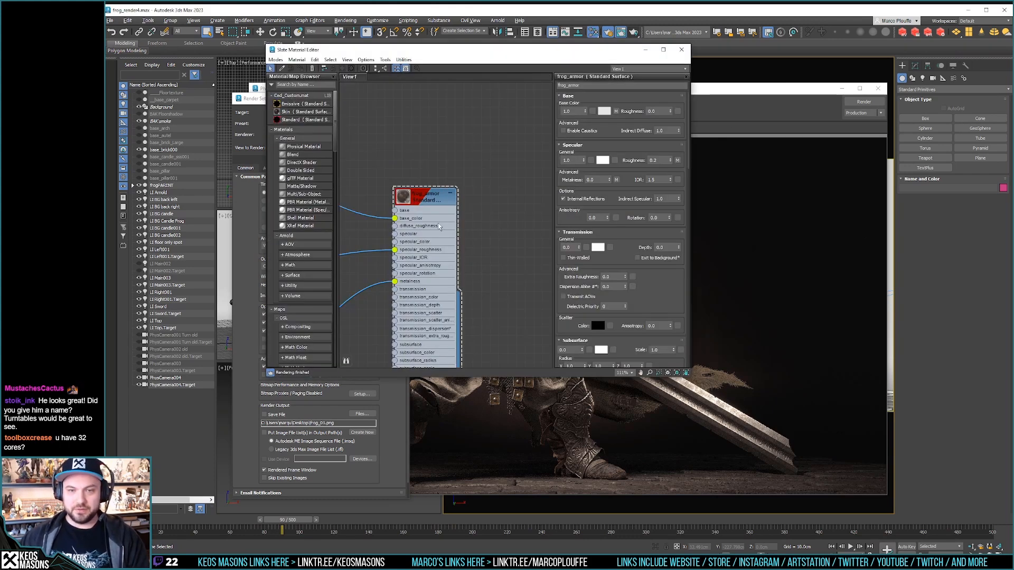
{"action": "scroll", "coordinate": [436, 220], "scroll_direction": "down", "scroll_amount": 8}
{"action": "scroll", "coordinate": [478, 210], "scroll_direction": "up", "scroll_amount": 6}
{"action": "scroll", "coordinate": [483, 213], "scroll_direction": "up", "scroll_amount": 3}
{"action": "double_click", "coordinate": [481, 189]}
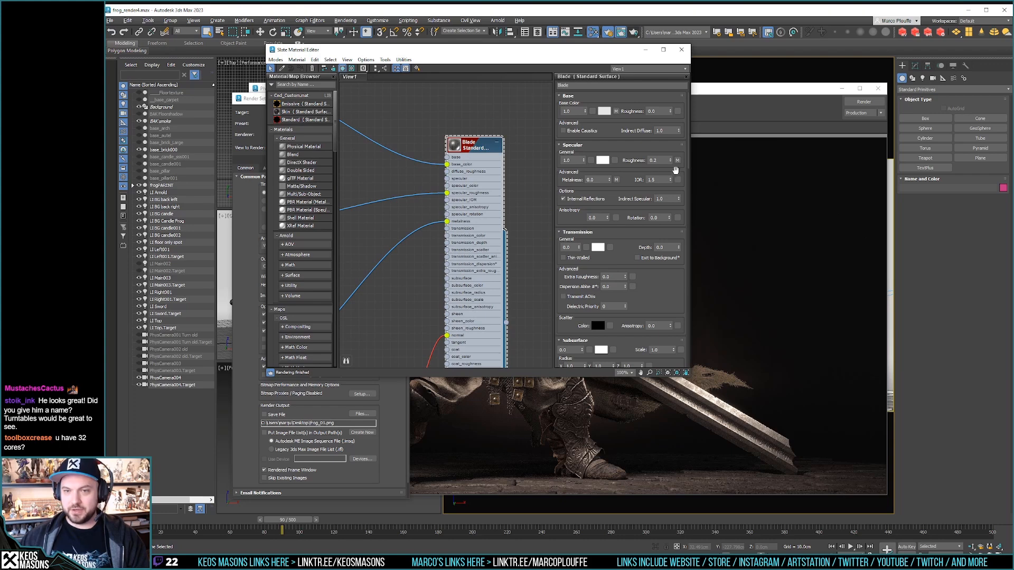
Step: Examine the bitmap maps connected to the Blade material's base color, specular roughness and metalness
{"action": "middle_click_drag", "start_coordinate": [343, 150], "coordinate": [445, 196]}
{"action": "scroll", "coordinate": [402, 163], "scroll_direction": "down", "scroll_amount": 5}
{"action": "scroll", "coordinate": [469, 144], "scroll_direction": "up", "scroll_amount": 1}
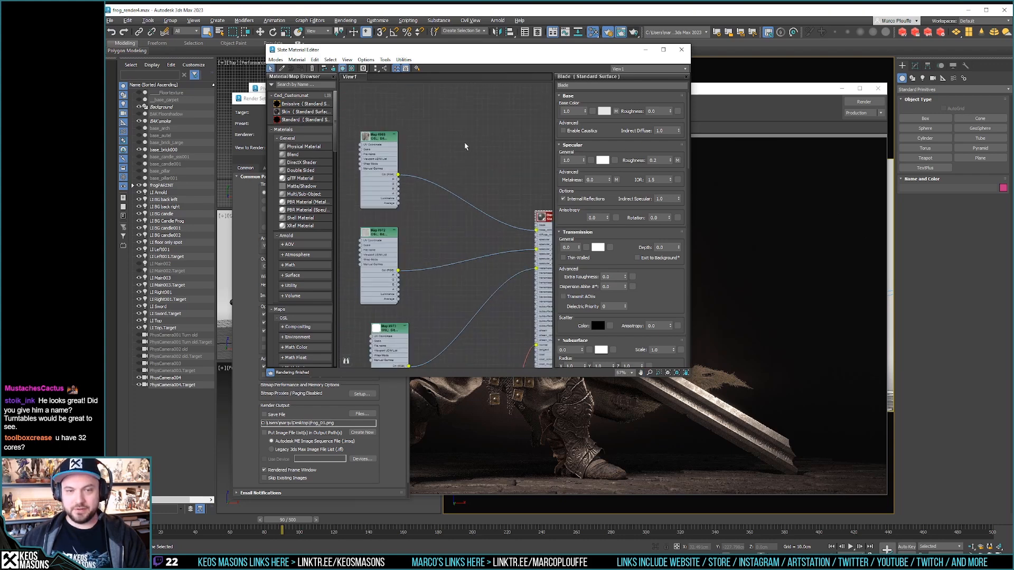
{"action": "middle_click_drag", "start_coordinate": [458, 151], "coordinate": [438, 199]}
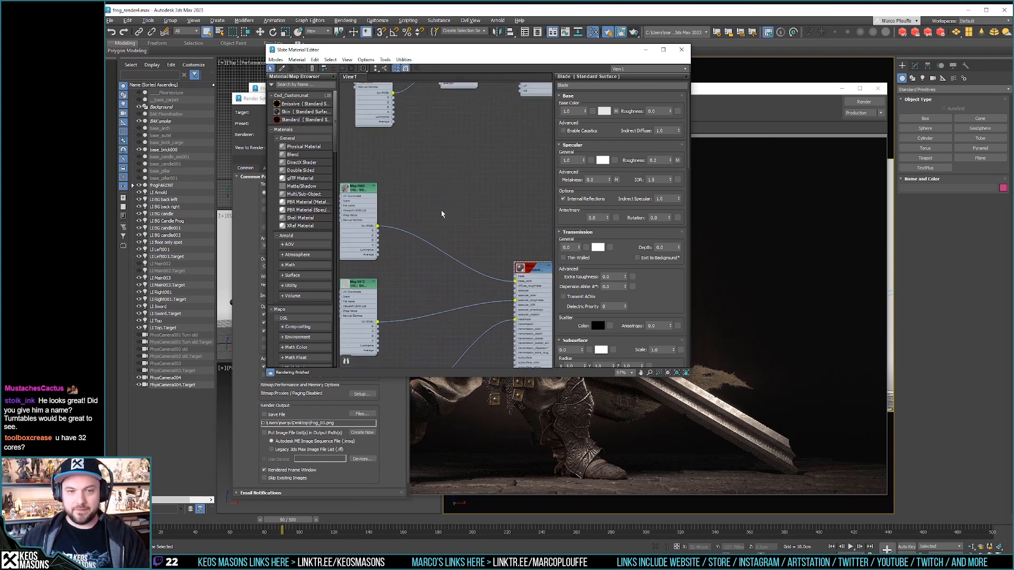
{"action": "right_click", "coordinate": [443, 204]}
{"action": "left_click", "coordinate": [446, 187]}
Step: Inspect the settings of the Map #439 and Map #442 Tweak/Levels nodes and the Map #443 Composite node they feed
{"action": "scroll", "coordinate": [446, 185], "scroll_direction": "down", "scroll_amount": 10}
{"action": "middle_click_drag", "start_coordinate": [456, 92], "coordinate": [453, 181]}
{"action": "scroll", "coordinate": [454, 179], "scroll_direction": "up", "scroll_amount": 9}
{"action": "middle_click_drag", "start_coordinate": [423, 271], "coordinate": [502, 169]}
{"action": "scroll", "coordinate": [502, 170], "scroll_direction": "up", "scroll_amount": 8}
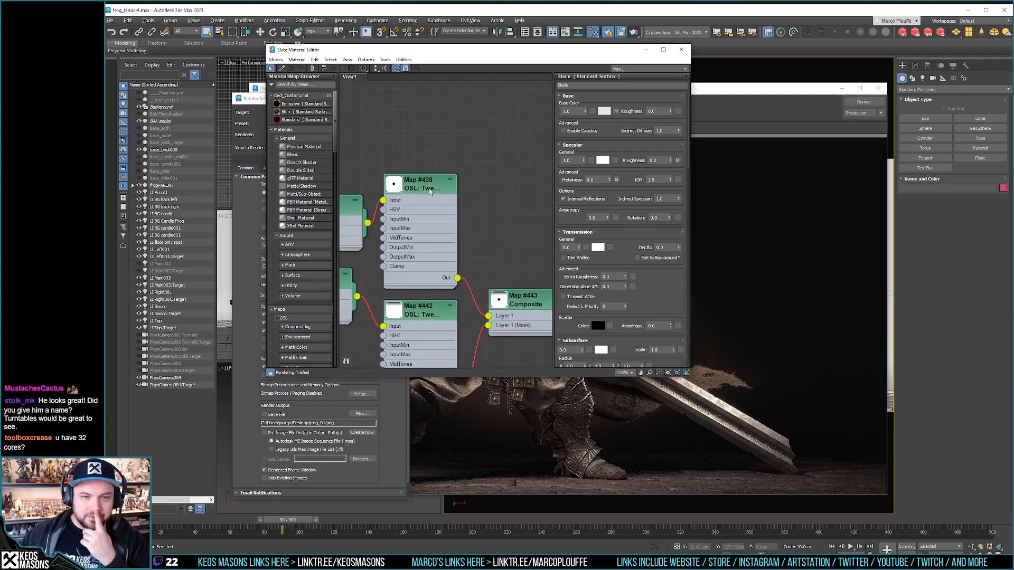
{"action": "double_click", "coordinate": [419, 186]}
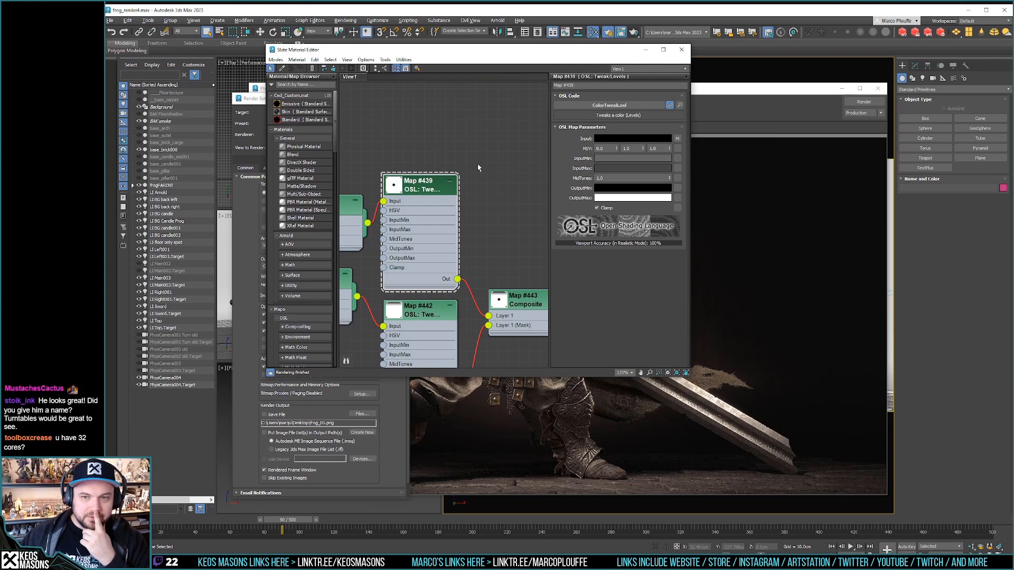
{"action": "scroll", "coordinate": [476, 167], "scroll_direction": "down", "scroll_amount": 4}
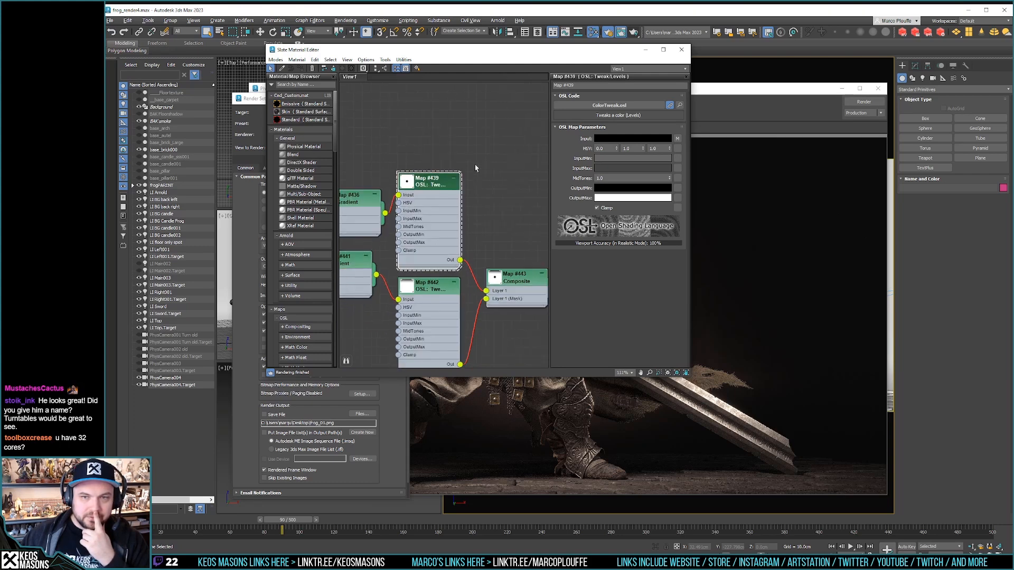
{"action": "double_click", "coordinate": [510, 268]}
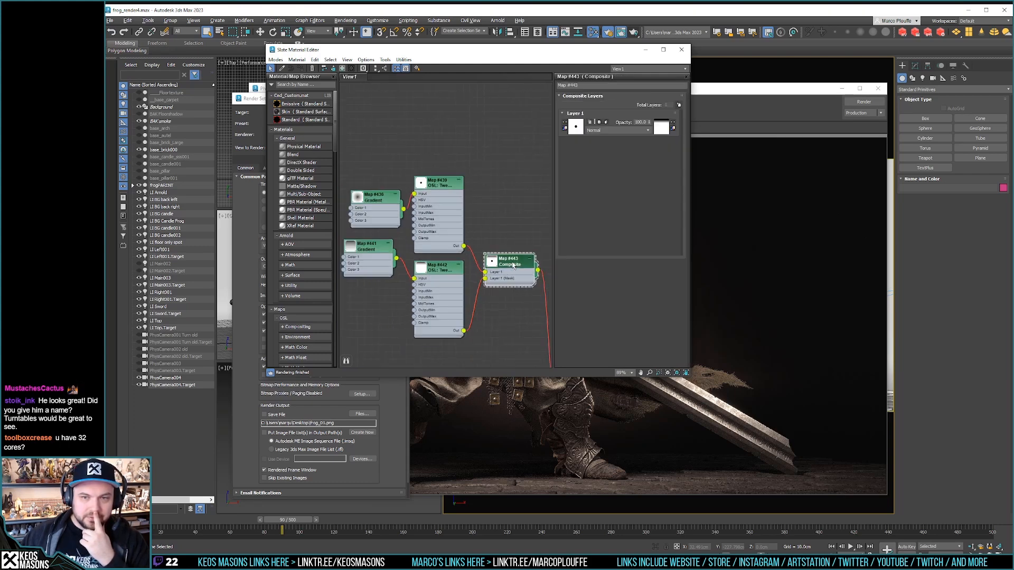
{"action": "double_click", "coordinate": [459, 268]}
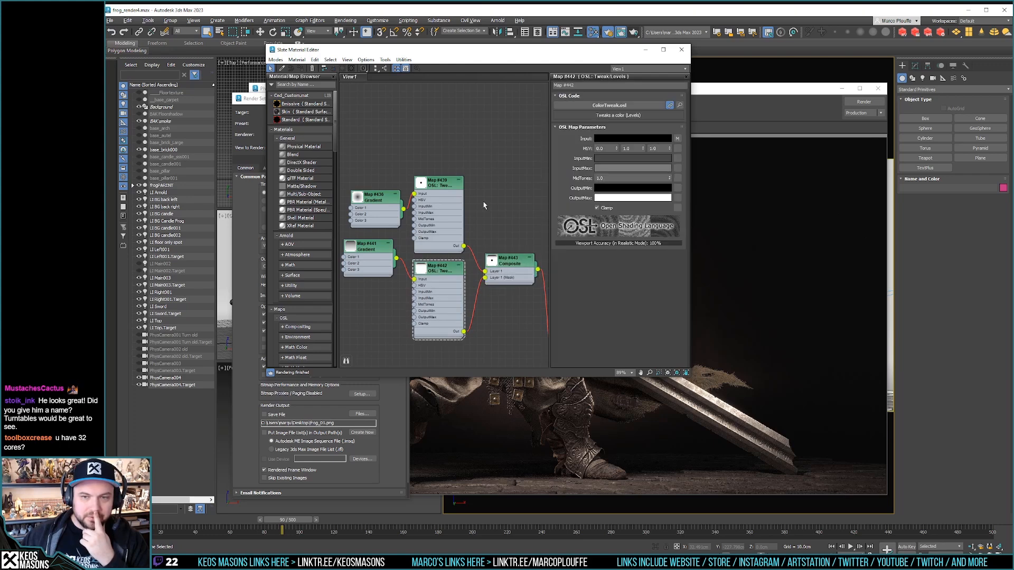
Step: Locate the Map #1040 Normal Map node in another material's network and display its parameters
{"action": "scroll", "coordinate": [483, 215], "scroll_direction": "down", "scroll_amount": 5}
{"action": "middle_click_drag", "start_coordinate": [475, 269], "coordinate": [391, 208]}
{"action": "middle_click_drag", "start_coordinate": [357, 299], "coordinate": [423, 211]}
{"action": "scroll", "coordinate": [456, 215], "scroll_direction": "down", "scroll_amount": 6}
{"action": "scroll", "coordinate": [448, 254], "scroll_direction": "up", "scroll_amount": 7}
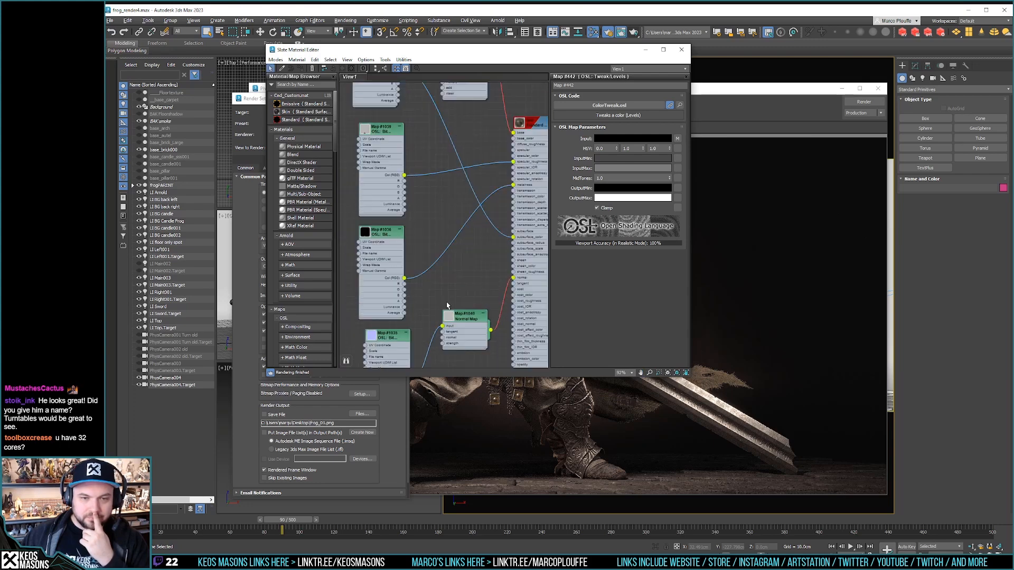
{"action": "double_click", "coordinate": [478, 324]}
Step: Browse the material networks and display the Map #110 Color Correct parameters in the skin material's network
{"action": "scroll", "coordinate": [444, 283], "scroll_direction": "down", "scroll_amount": 4}
{"action": "scroll", "coordinate": [420, 270], "scroll_direction": "down", "scroll_amount": 1}
{"action": "middle_click_drag", "start_coordinate": [341, 192], "coordinate": [477, 247]}
{"action": "middle_click_drag", "start_coordinate": [387, 186], "coordinate": [432, 290]}
{"action": "middle_click_drag", "start_coordinate": [502, 256], "coordinate": [342, 219]}
{"action": "middle_click_drag", "start_coordinate": [542, 217], "coordinate": [428, 158]}
{"action": "scroll", "coordinate": [428, 159], "scroll_direction": "down", "scroll_amount": 5}
{"action": "middle_click_drag", "start_coordinate": [549, 159], "coordinate": [437, 214]}
{"action": "scroll", "coordinate": [438, 213], "scroll_direction": "up", "scroll_amount": 14}
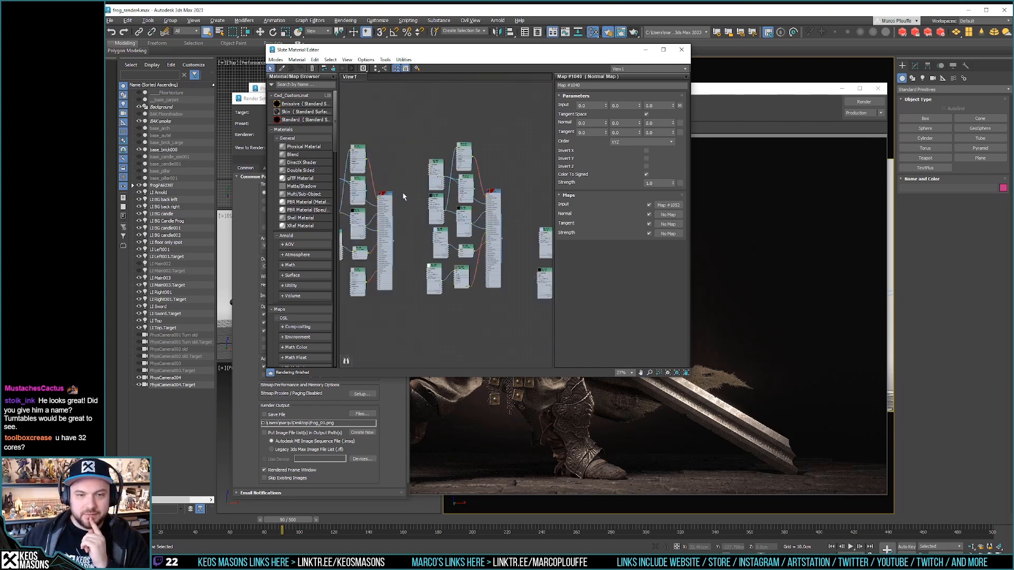
{"action": "double_click", "coordinate": [418, 226]}
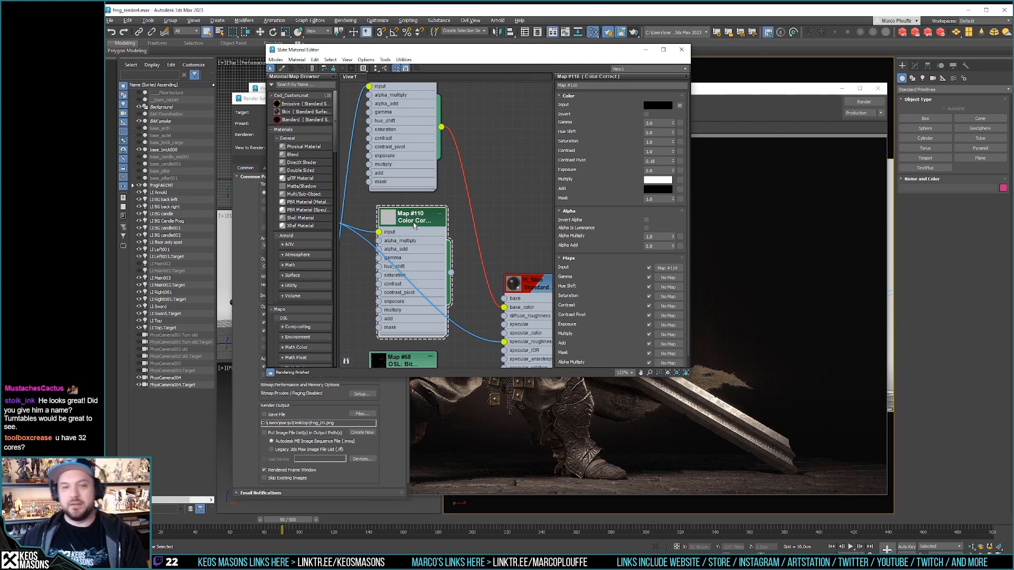
Step: Review the skin material's whole network and the maps wired into a neighboring material's base color, roughness, metalness and normal
{"action": "scroll", "coordinate": [459, 214], "scroll_direction": "down", "scroll_amount": 14}
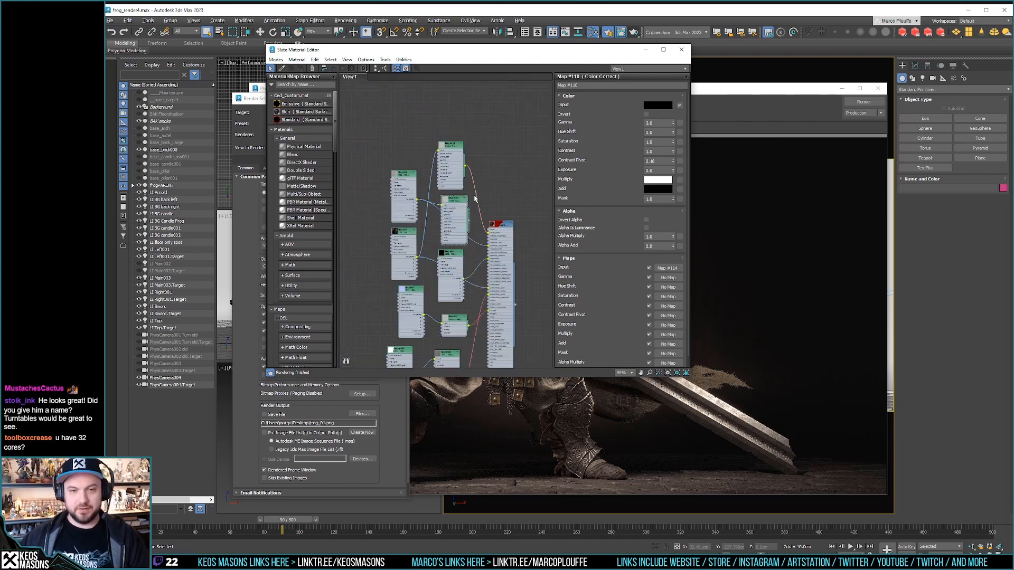
{"action": "middle_click_drag", "start_coordinate": [460, 214], "coordinate": [441, 153]}
{"action": "scroll", "coordinate": [409, 209], "scroll_direction": "up", "scroll_amount": 12}
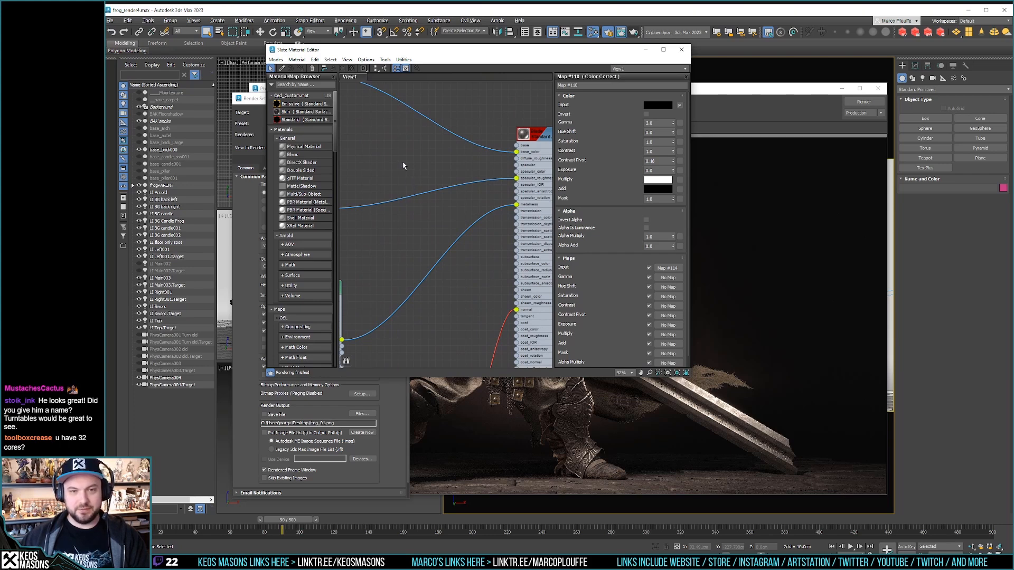
Step: Copy a Color Correct node from another material's network and bring the copy over to the sword blade's network
{"action": "scroll", "coordinate": [403, 165], "scroll_direction": "down", "scroll_amount": 13}
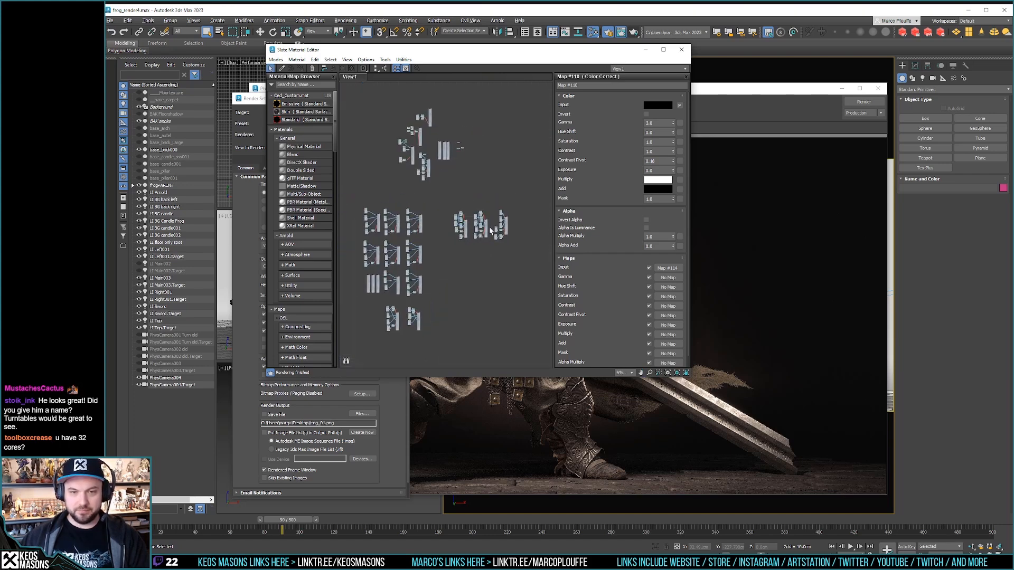
{"action": "scroll", "coordinate": [492, 231], "scroll_direction": "up", "scroll_amount": 4}
{"action": "scroll", "coordinate": [449, 222], "scroll_direction": "down", "scroll_amount": 4}
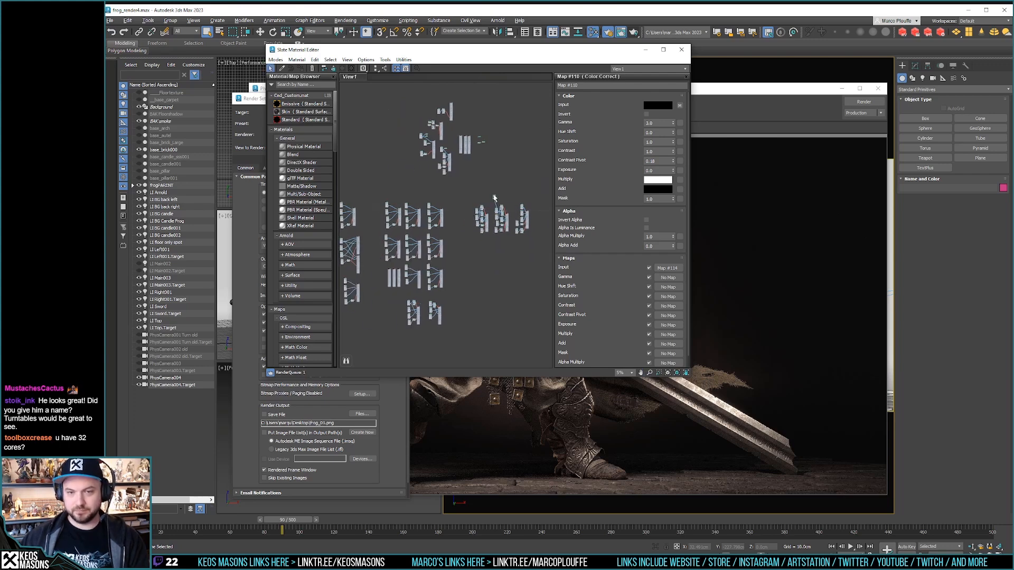
{"action": "scroll", "coordinate": [496, 197], "scroll_direction": "up", "scroll_amount": 6}
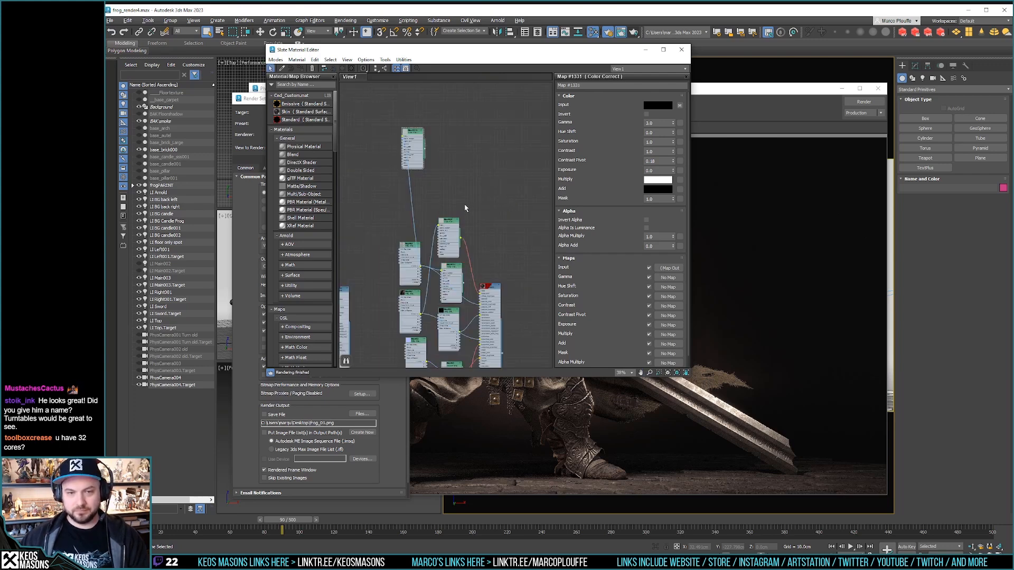
{"action": "scroll", "coordinate": [463, 193], "scroll_direction": "down", "scroll_amount": 6}
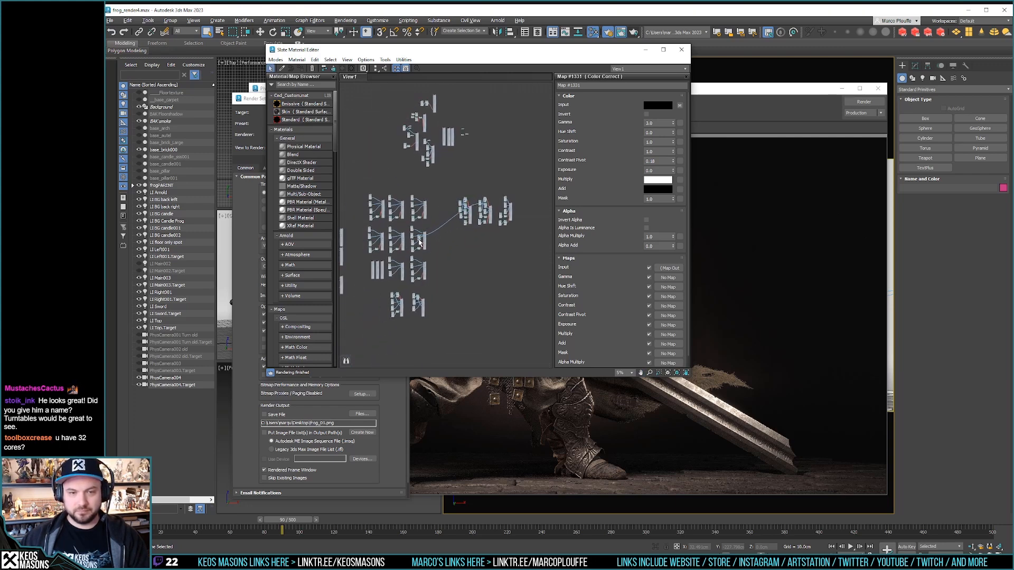
Step: Place the copied Color Correct beside the blade material and wire it between the roughness map and specular_roughness
{"action": "scroll", "coordinate": [419, 239], "scroll_direction": "up", "scroll_amount": 3}
{"action": "scroll", "coordinate": [417, 237], "scroll_direction": "up", "scroll_amount": 6}
{"action": "left_click_drag", "start_coordinate": [438, 236], "coordinate": [426, 191]}
{"action": "middle_click_drag", "start_coordinate": [406, 227], "coordinate": [414, 228]}
{"action": "left_click_drag", "start_coordinate": [410, 213], "coordinate": [415, 204]}
{"action": "middle_click_drag", "start_coordinate": [459, 241], "coordinate": [394, 246]}
{"action": "left_click_drag", "start_coordinate": [399, 235], "coordinate": [460, 231]}
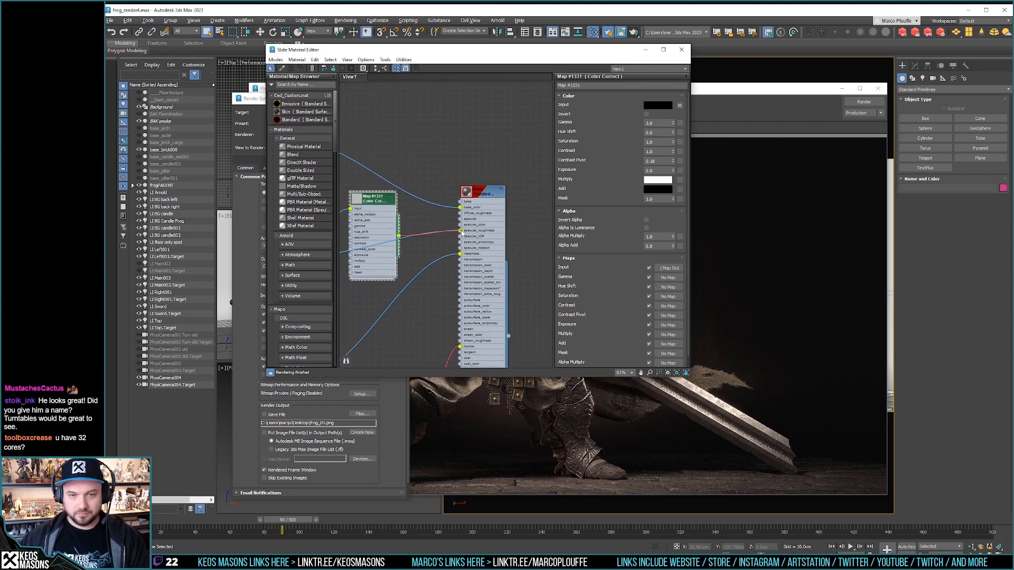
{"action": "left_click_drag", "start_coordinate": [385, 213], "coordinate": [391, 219]}
{"action": "left_click_drag", "start_coordinate": [656, 122], "coordinate": [637, 122]}
{"action": "left_click", "coordinate": [478, 157]}
{"action": "left_click", "coordinate": [384, 210]}
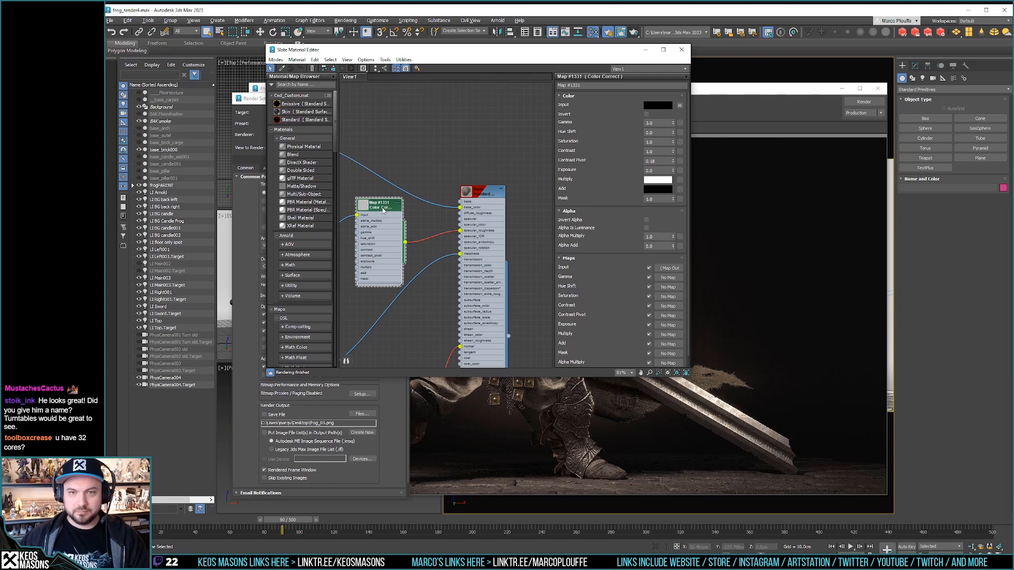
{"action": "right_click", "coordinate": [403, 139]}
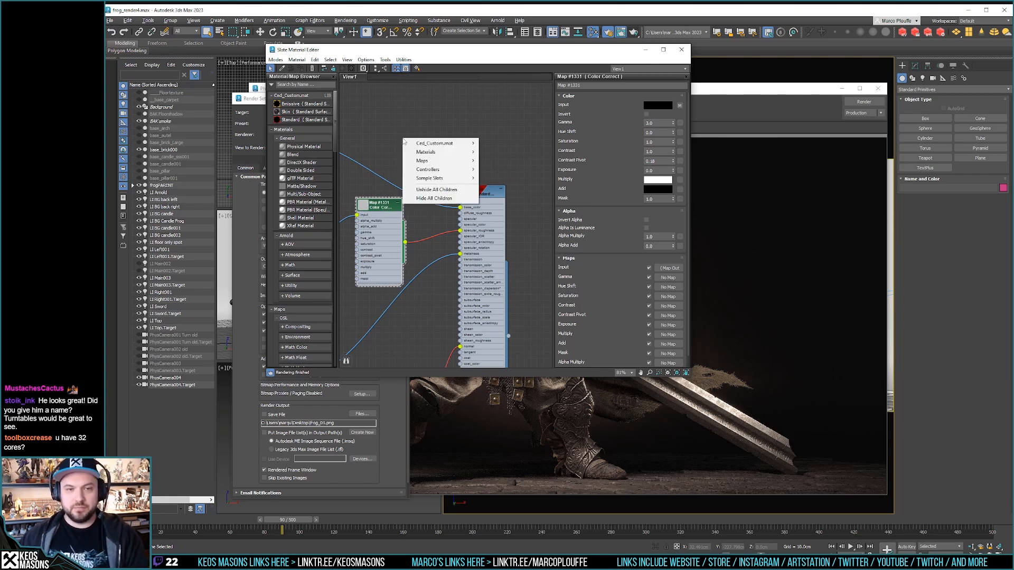
{"action": "mouse_move", "coordinate": [444, 152]}
{"action": "mouse_move", "coordinate": [487, 157]}
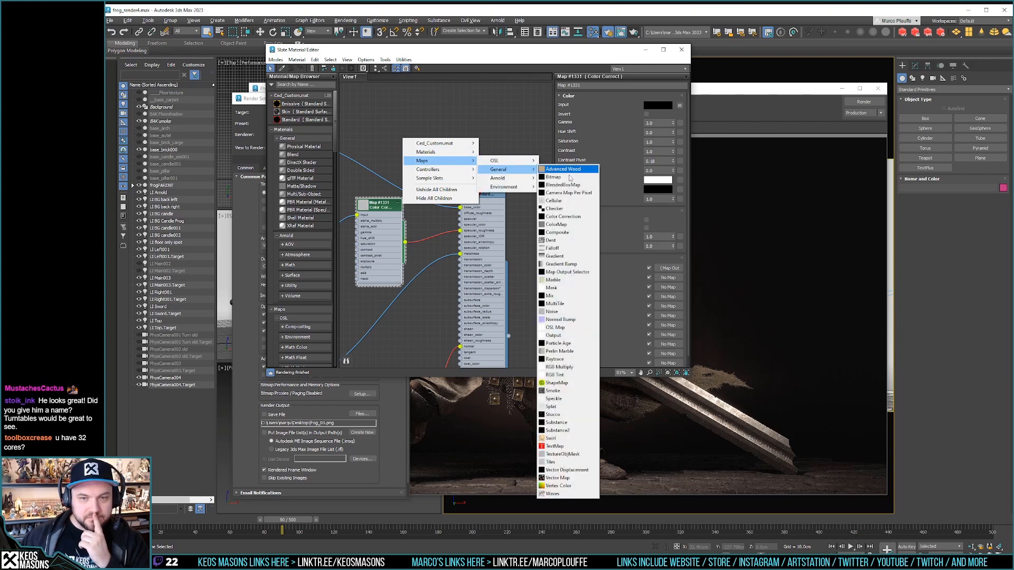
{"action": "left_click", "coordinate": [564, 217]}
{"action": "left_click_drag", "start_coordinate": [411, 146], "coordinate": [406, 145]}
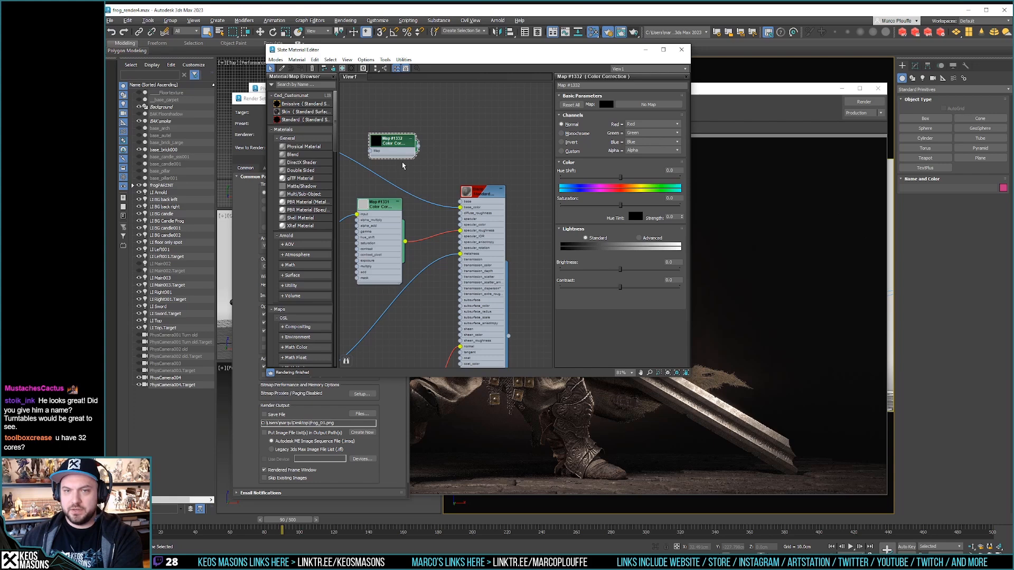
{"action": "key", "text": "Delete"}
Step: Create an Arnold Color Correct map in the blade's network and delete the copied Color Correct node
{"action": "right_click", "coordinate": [390, 141]}
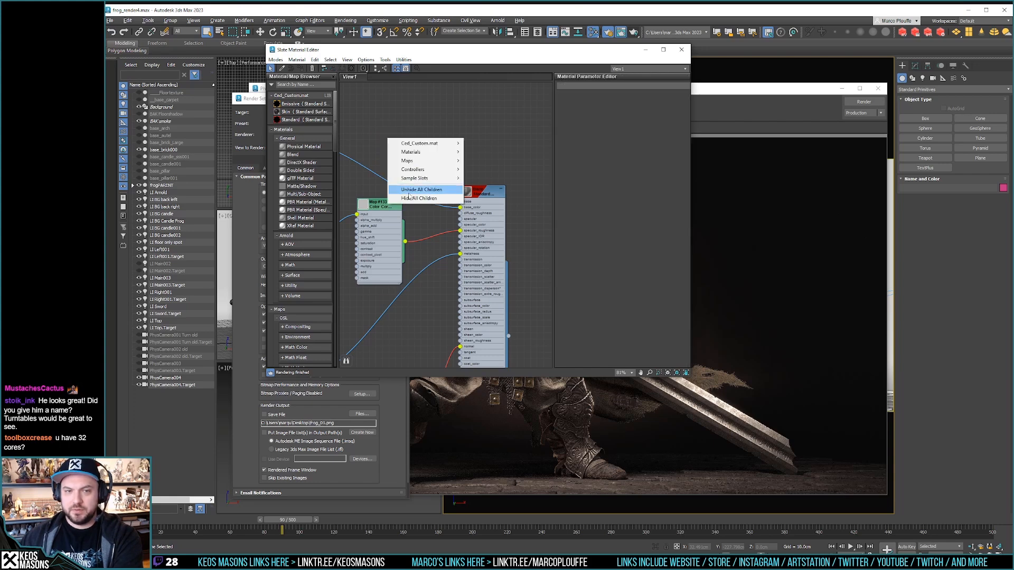
{"action": "mouse_move", "coordinate": [417, 161]}
{"action": "mouse_move", "coordinate": [482, 179]}
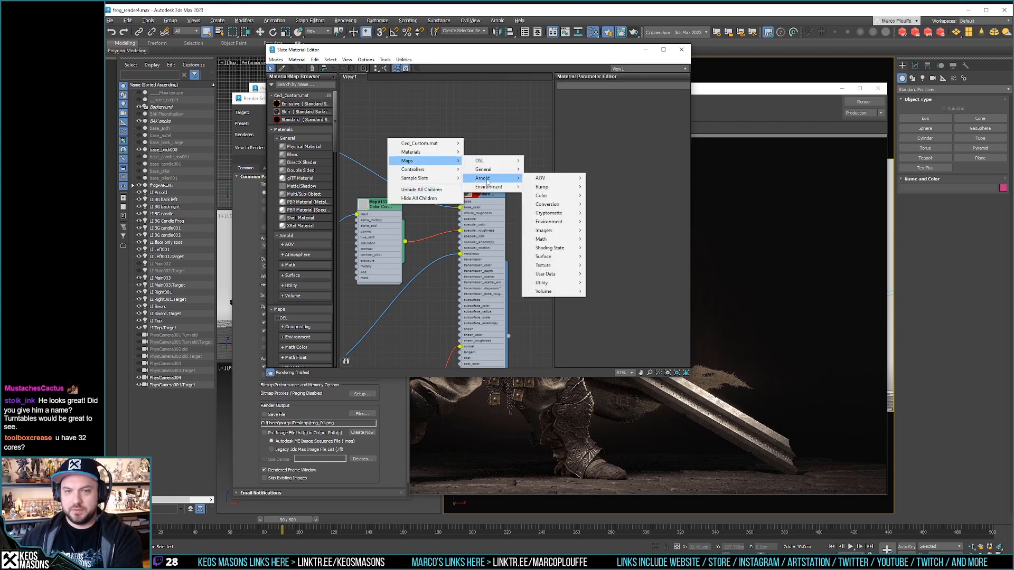
{"action": "mouse_move", "coordinate": [544, 195]}
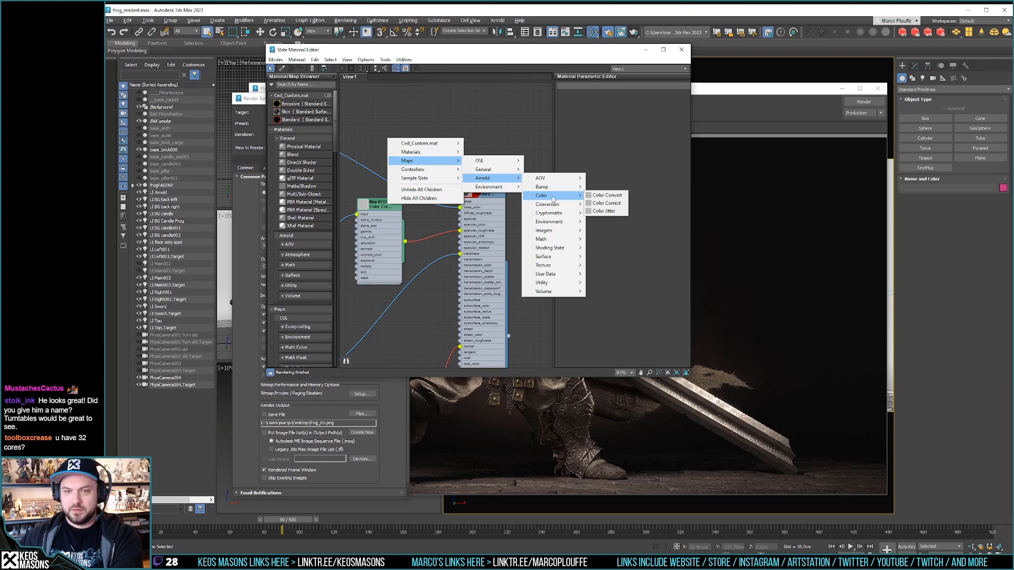
{"action": "left_click", "coordinate": [610, 203]}
{"action": "left_click", "coordinate": [377, 207]}
{"action": "key", "text": "Delete"}
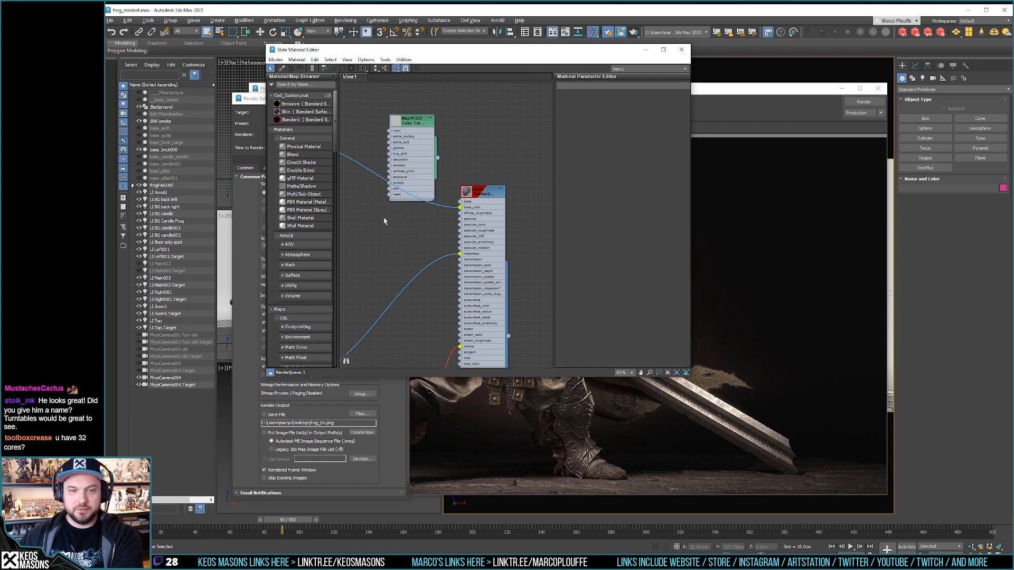
Step: Wire the new Color Correct between the roughness bitmap's output and the blade material's specular_roughness
{"action": "left_click_drag", "start_coordinate": [410, 122], "coordinate": [384, 201]}
{"action": "middle_click_drag", "start_coordinate": [381, 219], "coordinate": [451, 203]}
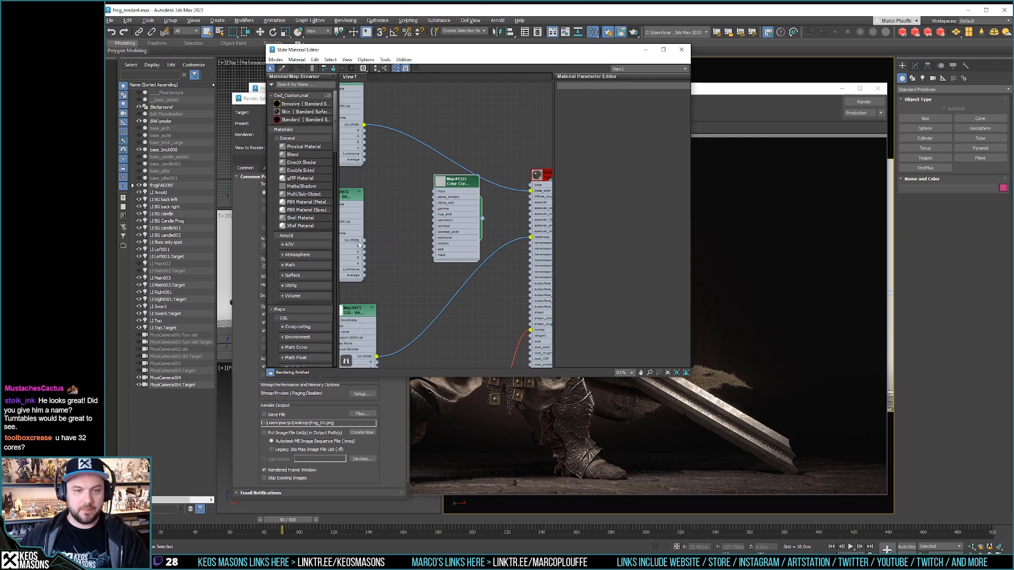
{"action": "middle_click_drag", "start_coordinate": [366, 244], "coordinate": [366, 247]}
{"action": "left_click_drag", "start_coordinate": [364, 244], "coordinate": [502, 222]}
{"action": "left_click", "coordinate": [499, 221]}
{"action": "middle_click_drag", "start_coordinate": [484, 222], "coordinate": [449, 216]}
{"action": "left_click_drag", "start_coordinate": [423, 223], "coordinate": [497, 211]}
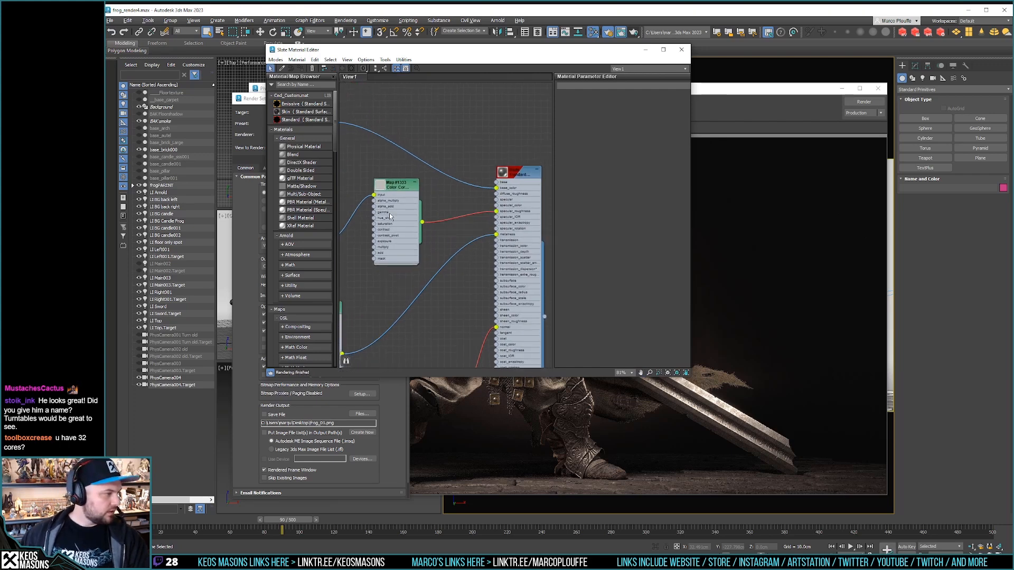
Step: Display the new Color Correct's parameters and set its Add color to a neutral grey of 0.157
{"action": "left_click_drag", "start_coordinate": [392, 187], "coordinate": [398, 188]}
{"action": "double_click", "coordinate": [405, 189]}
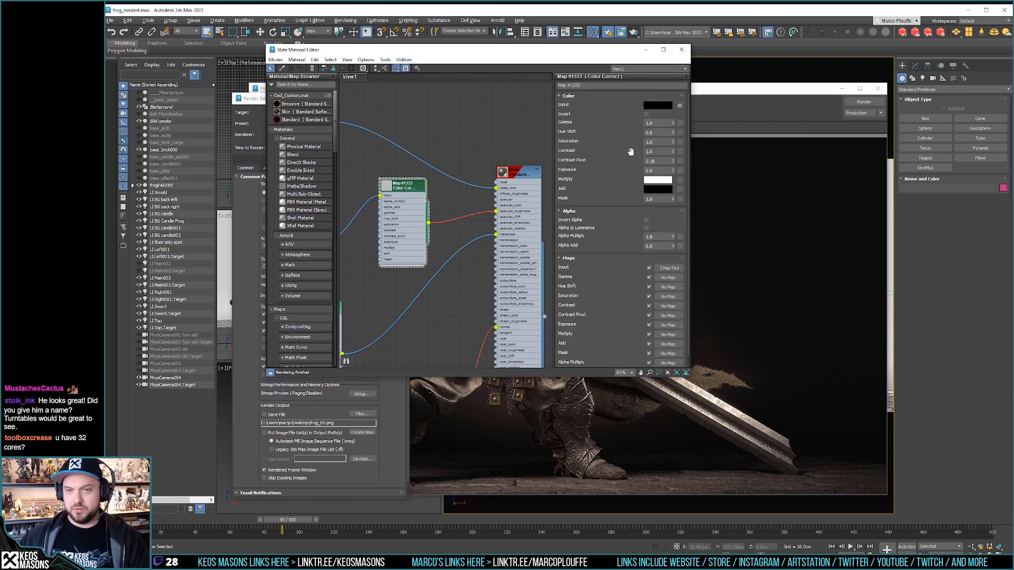
{"action": "left_click", "coordinate": [666, 180]}
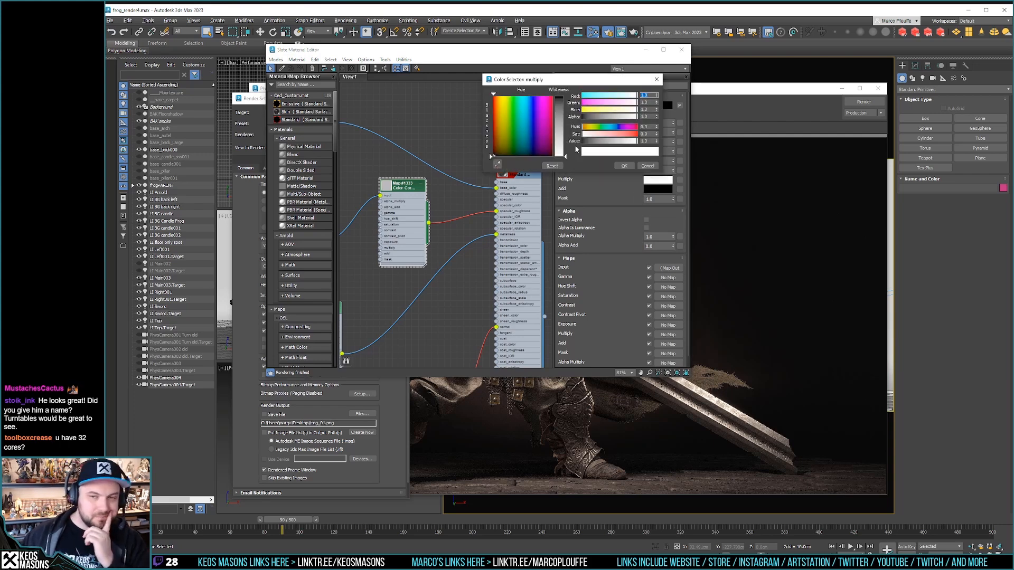
{"action": "left_click", "coordinate": [648, 166]}
{"action": "left_click", "coordinate": [657, 189]}
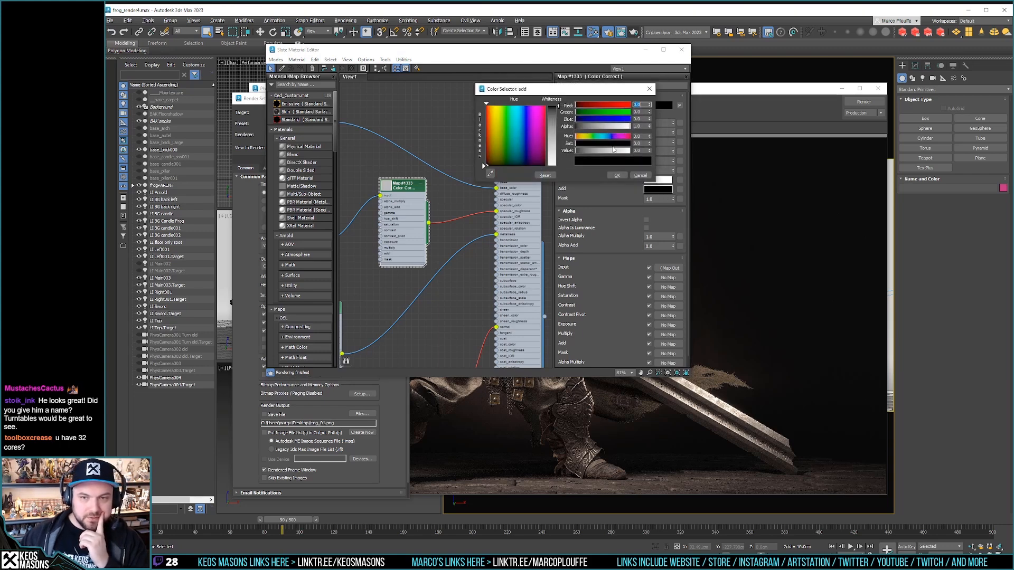
{"action": "left_click_drag", "start_coordinate": [555, 122], "coordinate": [555, 115]}
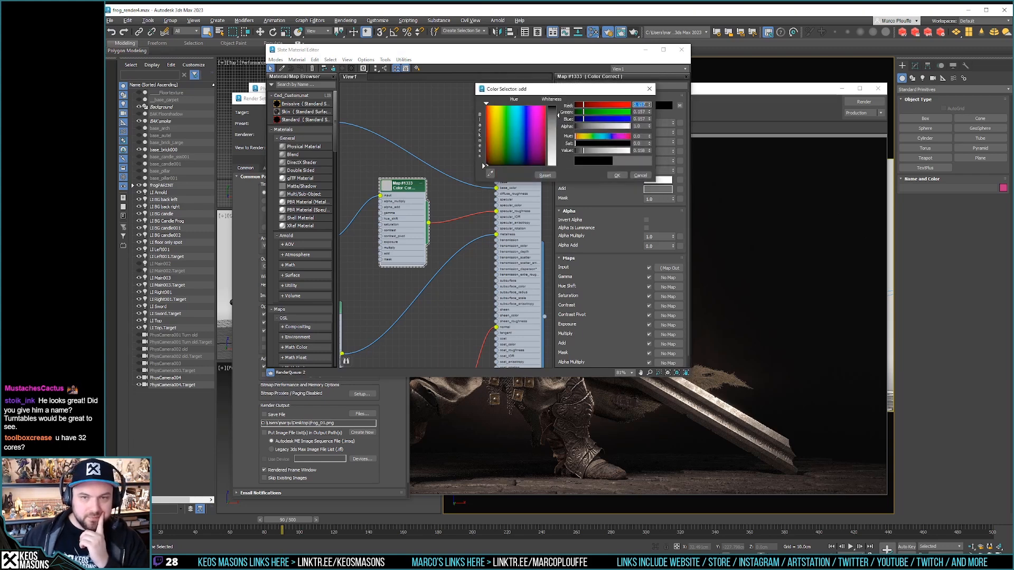
{"action": "left_click", "coordinate": [617, 176]}
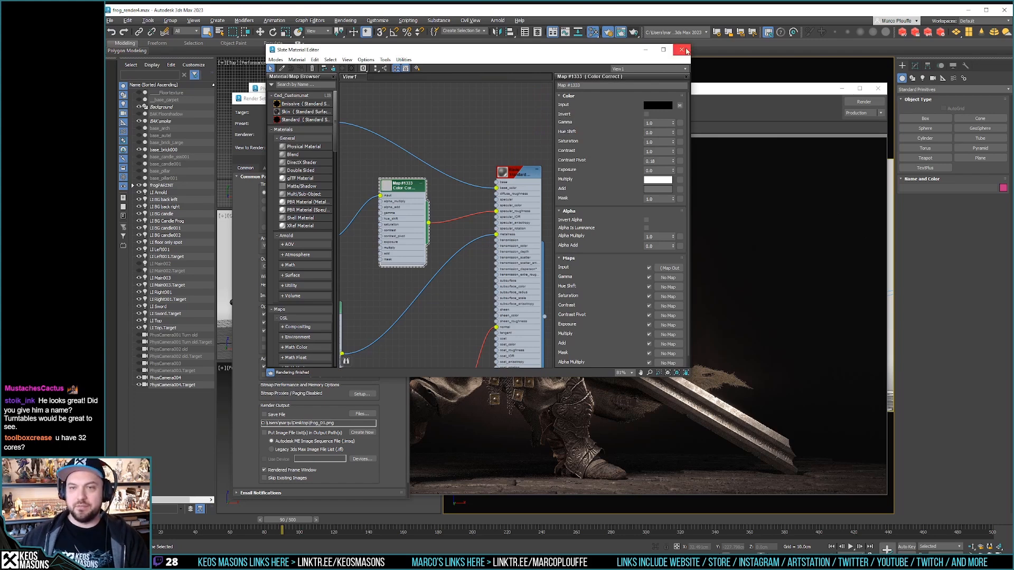
Step: Fit the render region around the sword in the PhysCamera004 frame and render that region
{"action": "left_click", "coordinate": [738, 90]}
{"action": "left_click", "coordinate": [290, 113]}
{"action": "left_click_drag", "start_coordinate": [353, 360], "coordinate": [803, 481]}
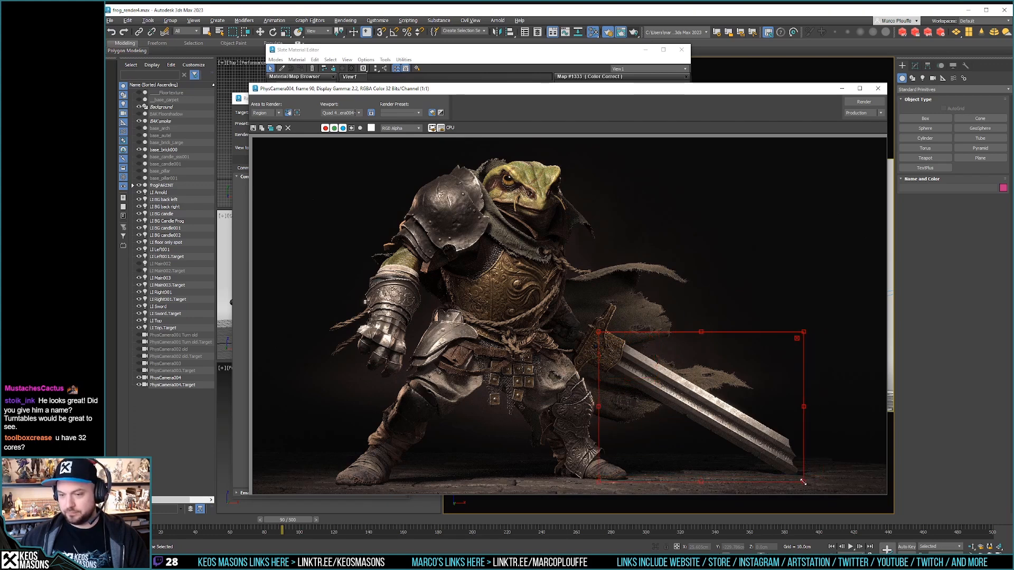
{"action": "left_click", "coordinate": [288, 113]}
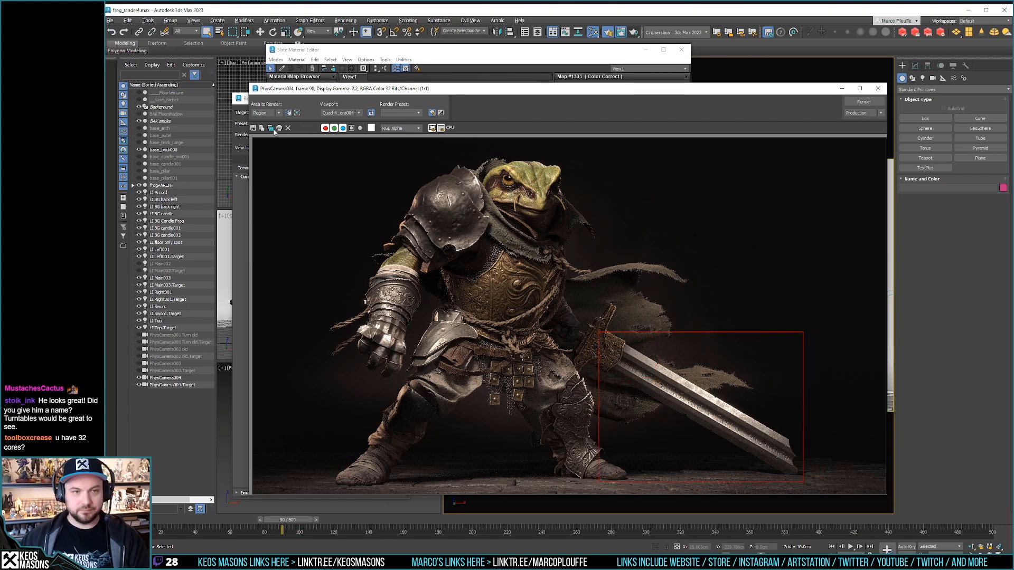
{"action": "left_click", "coordinate": [864, 102]}
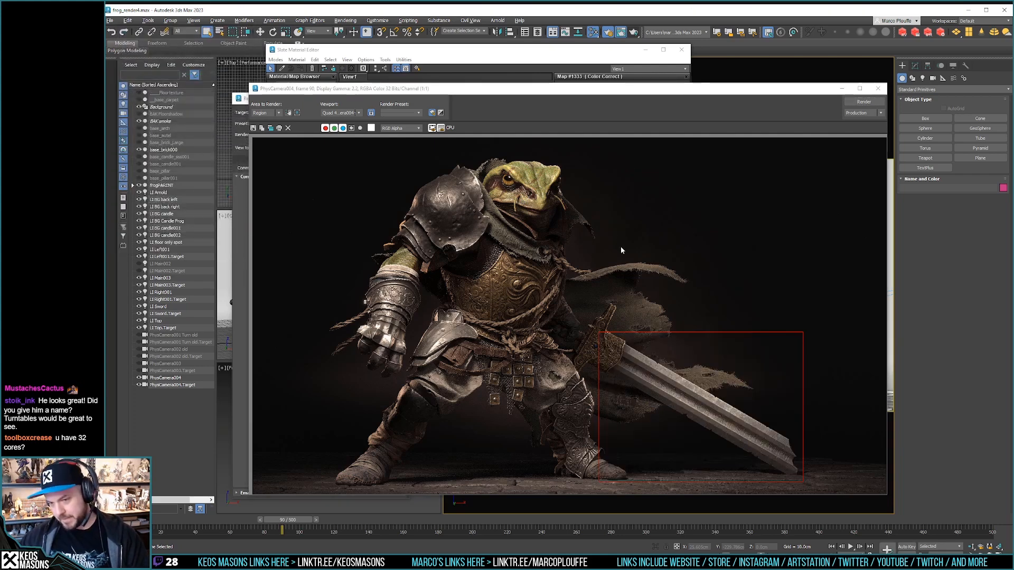
Step: Save the rendered image to the Desktop as 2.jpg, overwriting the existing file
{"action": "left_click", "coordinate": [254, 128]}
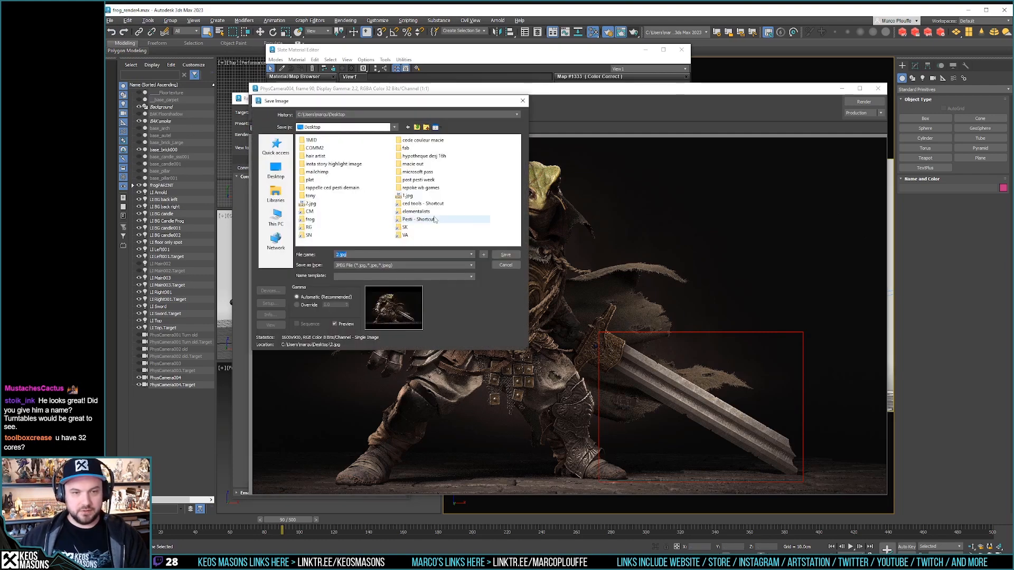
{"action": "double_click", "coordinate": [325, 203]}
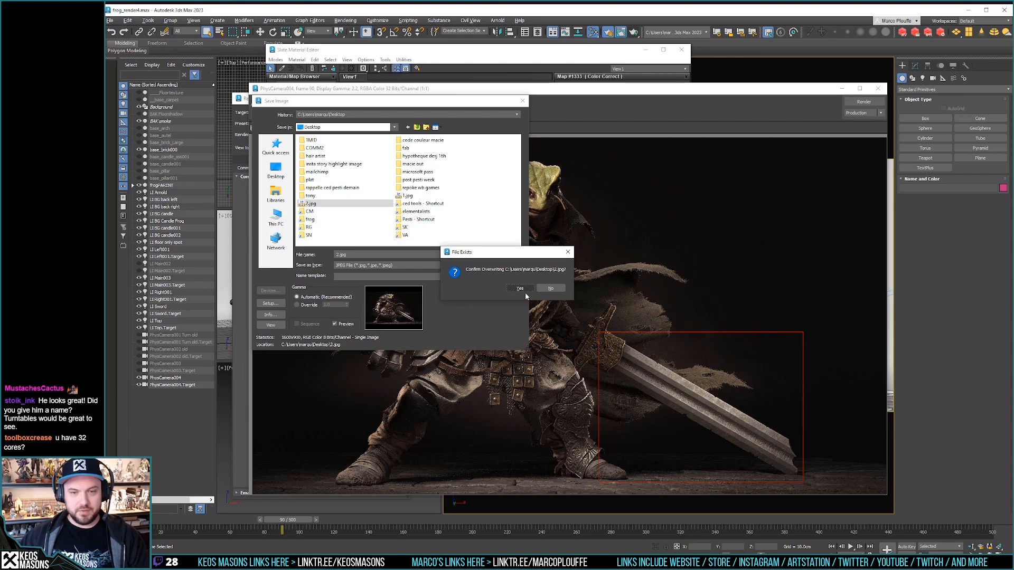
{"action": "left_click", "coordinate": [520, 288]}
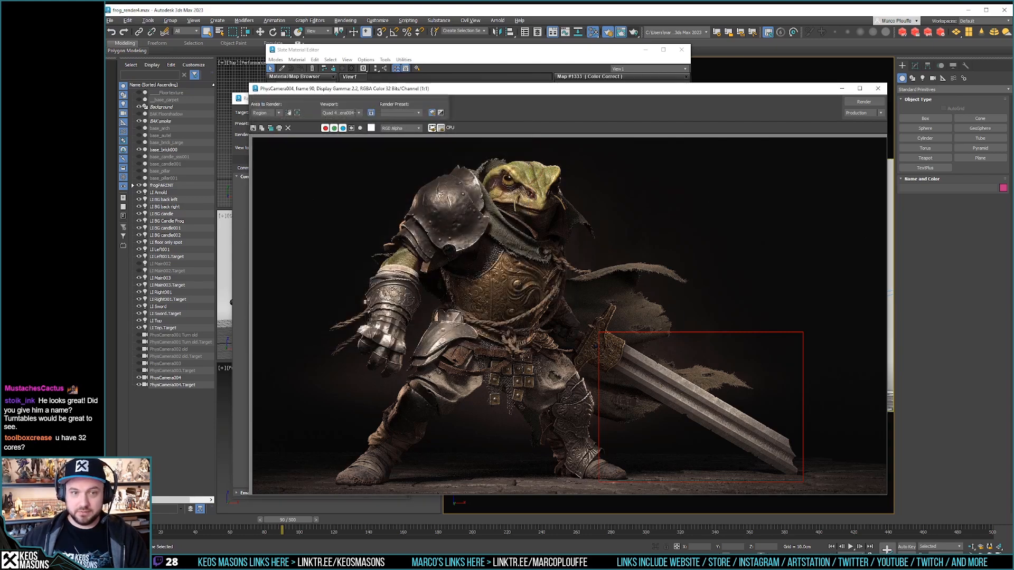
Step: Switch to ImageGlass, compare the sword in 1.jpg and 2.jpg by alternating between them, and close the viewer
{"action": "key", "text": "alt+Tab"}
{"action": "key", "text": "Right"}
{"action": "key", "text": "Right"}
{"action": "key", "text": "Right"}
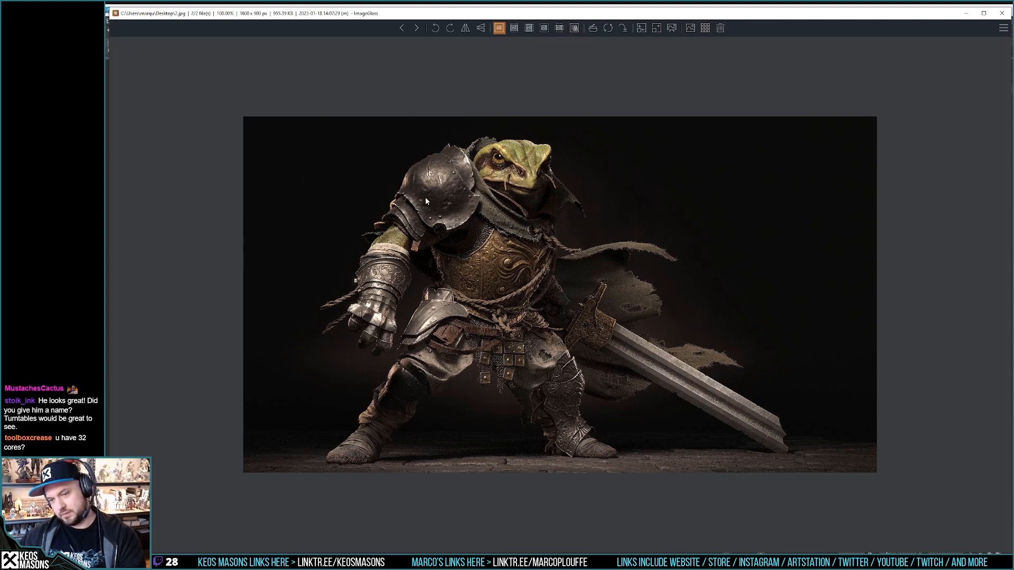
{"action": "key", "text": "Left"}
{"action": "key", "text": "Right"}
{"action": "key", "text": "Left"}
{"action": "key", "text": "Right"}
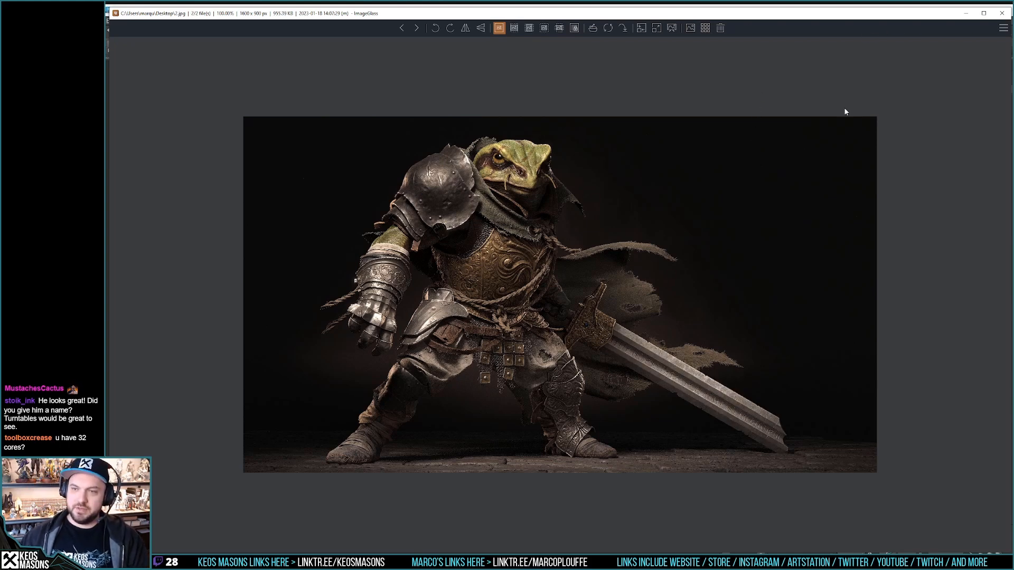
{"action": "key", "text": "Left"}
{"action": "key", "text": "Right"}
{"action": "key", "text": "Left"}
{"action": "key", "text": "Right"}
{"action": "key", "text": "Left"}
{"action": "key", "text": "Right"}
{"action": "key", "text": "Left"}
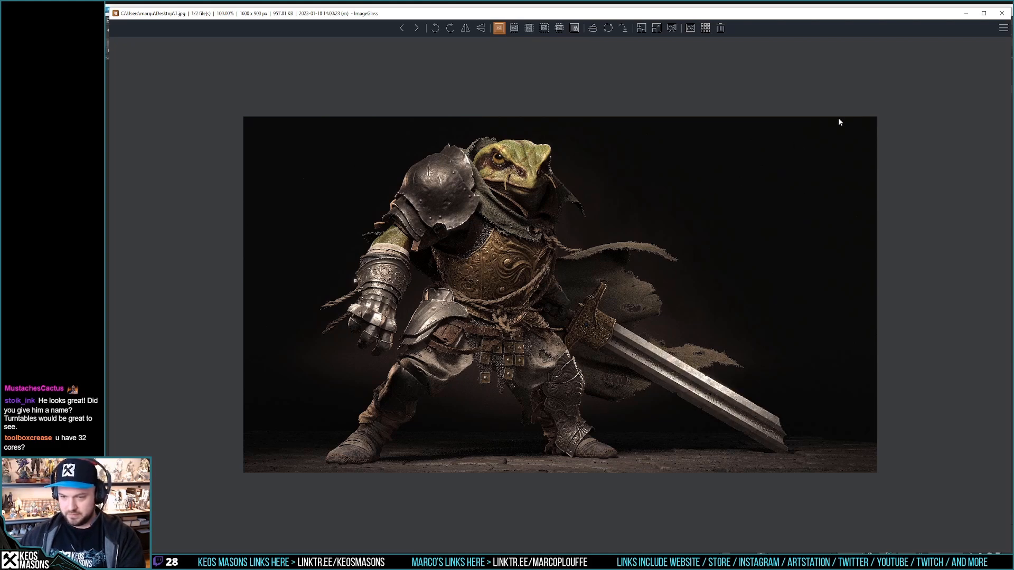
{"action": "left_click", "coordinate": [1001, 14]}
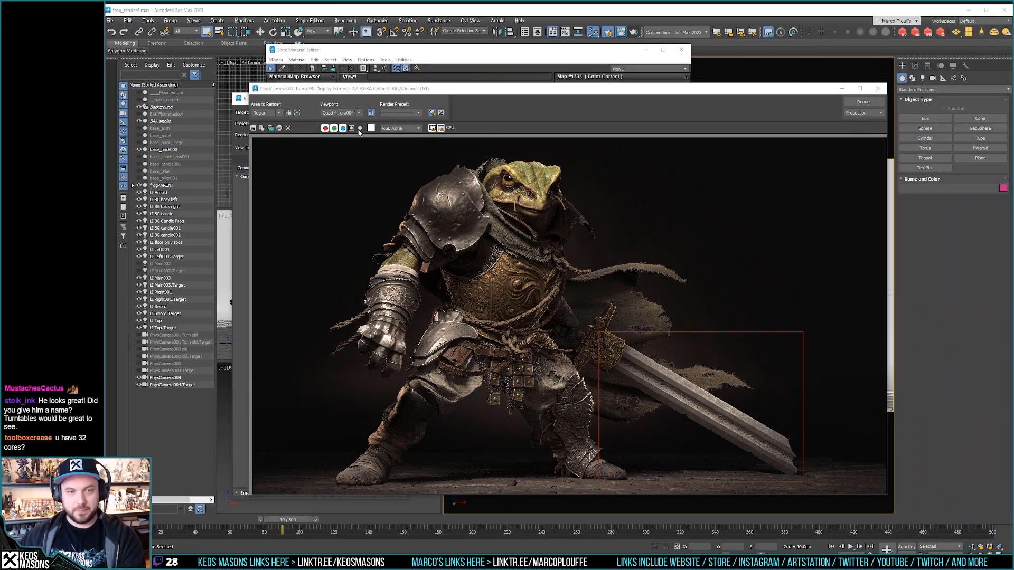
Step: Set the blade Color Correct's Add color to a neutral grey of 0.078 and render the sword region again
{"action": "left_click", "coordinate": [588, 62]}
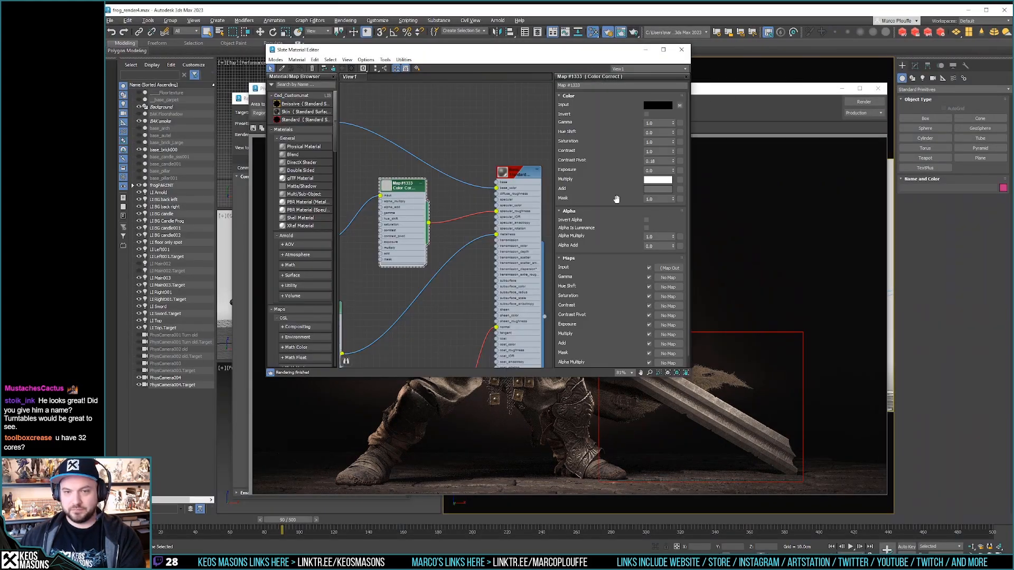
{"action": "left_click", "coordinate": [655, 190]}
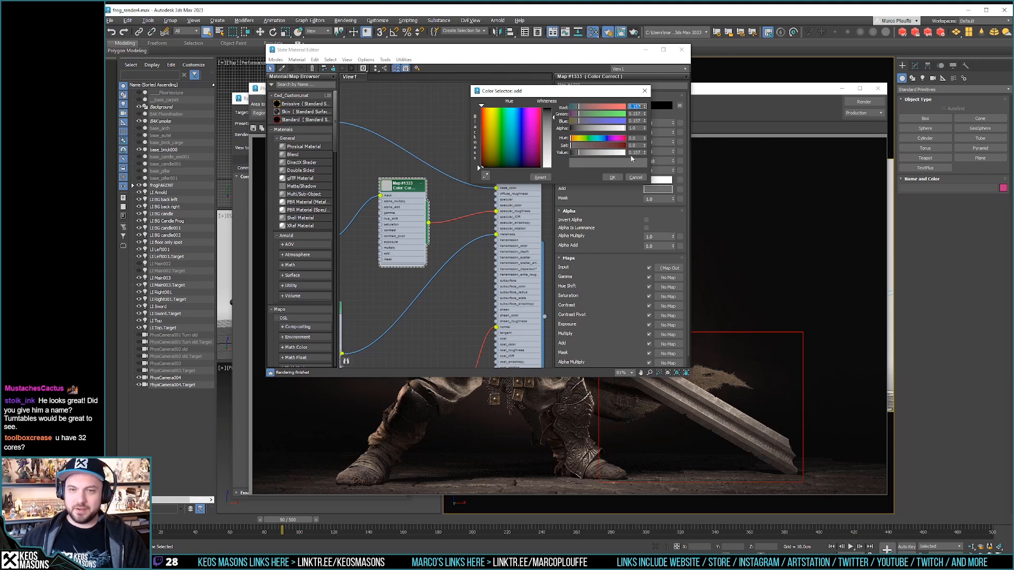
{"action": "left_click_drag", "start_coordinate": [552, 116], "coordinate": [553, 112]}
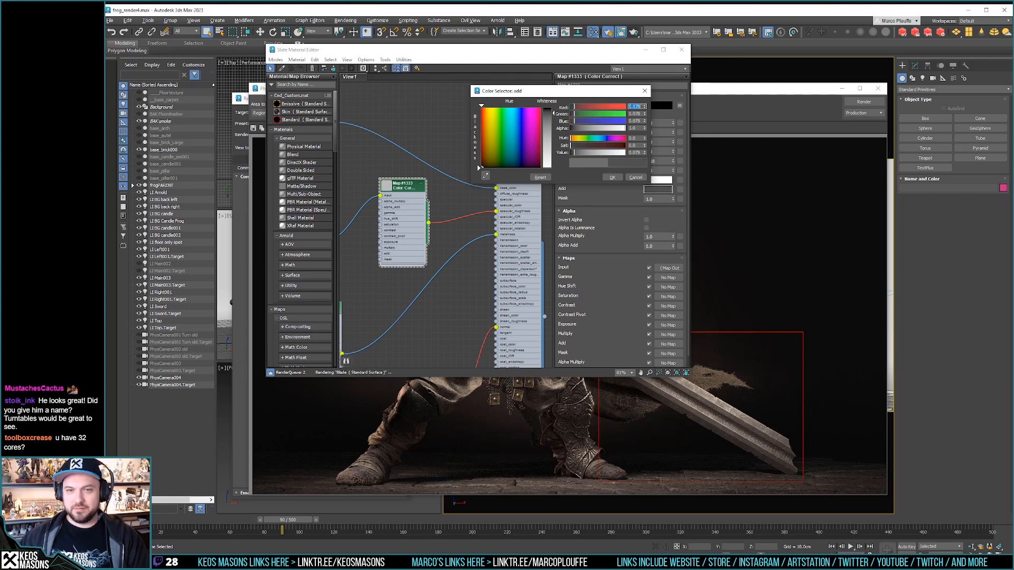
{"action": "left_click", "coordinate": [612, 177]}
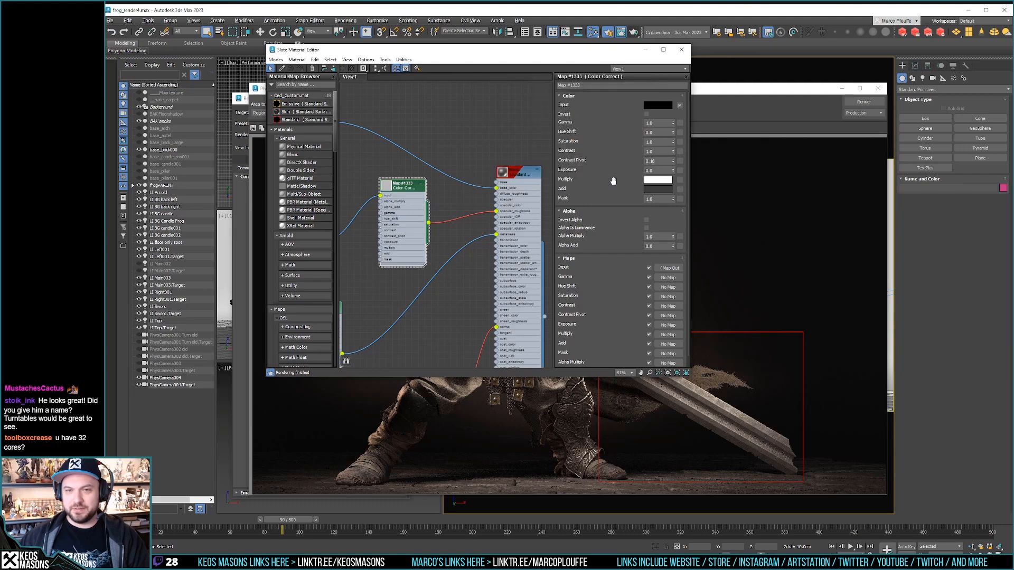
{"action": "left_click", "coordinate": [864, 102]}
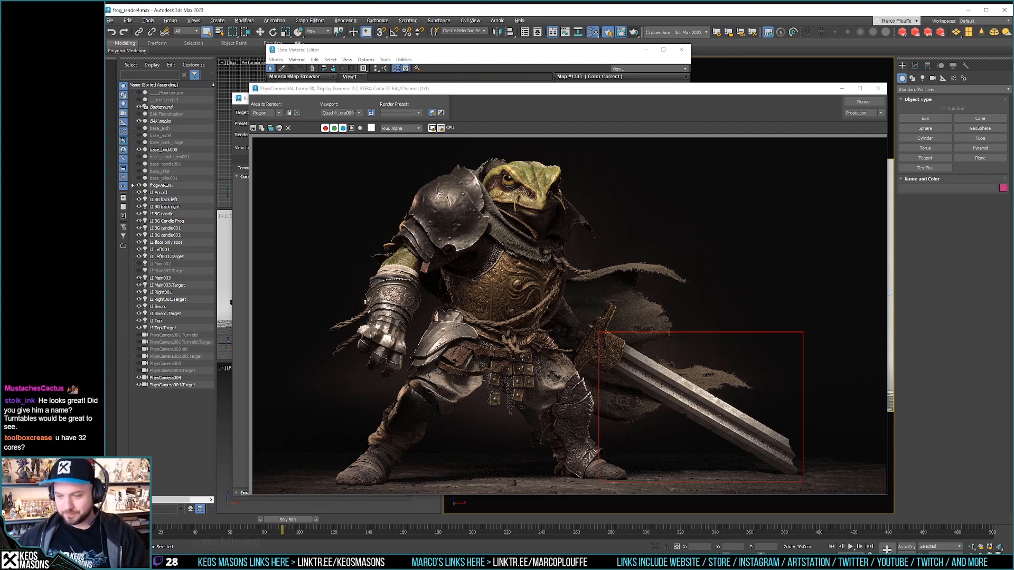
Step: Save the new sword render to the Desktop over 2.jpg and view the saved images in ImageGlass
{"action": "left_click", "coordinate": [254, 128]}
{"action": "double_click", "coordinate": [317, 203]}
{"action": "left_click", "coordinate": [520, 288]}
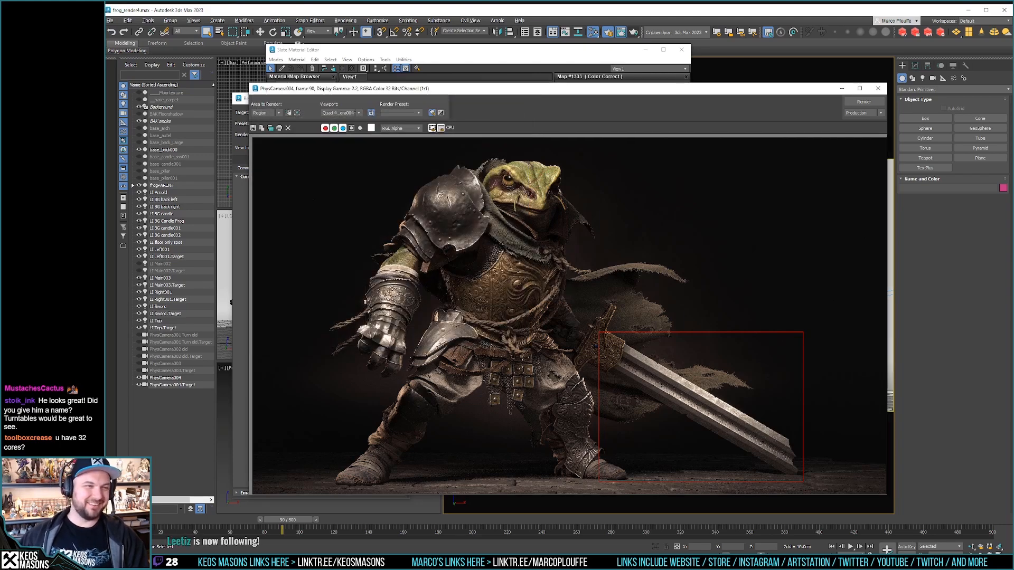
{"action": "key", "text": "Left"}
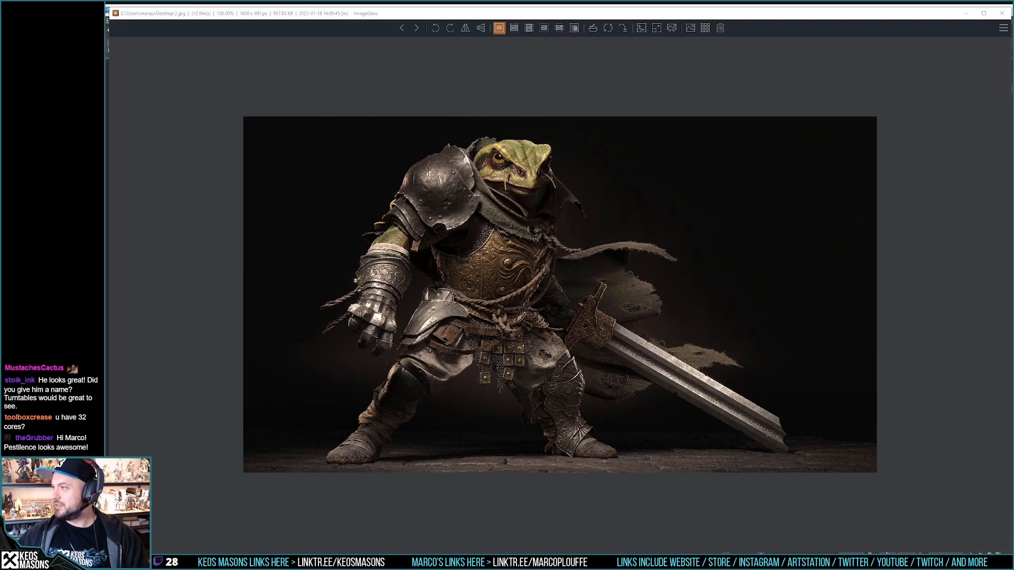
Step: Switch to the browser, enlarge the Neo Apocalypse site's window and open the Four Horsemen – Pestilence page
{"action": "left_click_drag", "start_coordinate": [1013, 118], "coordinate": [346, 27]}
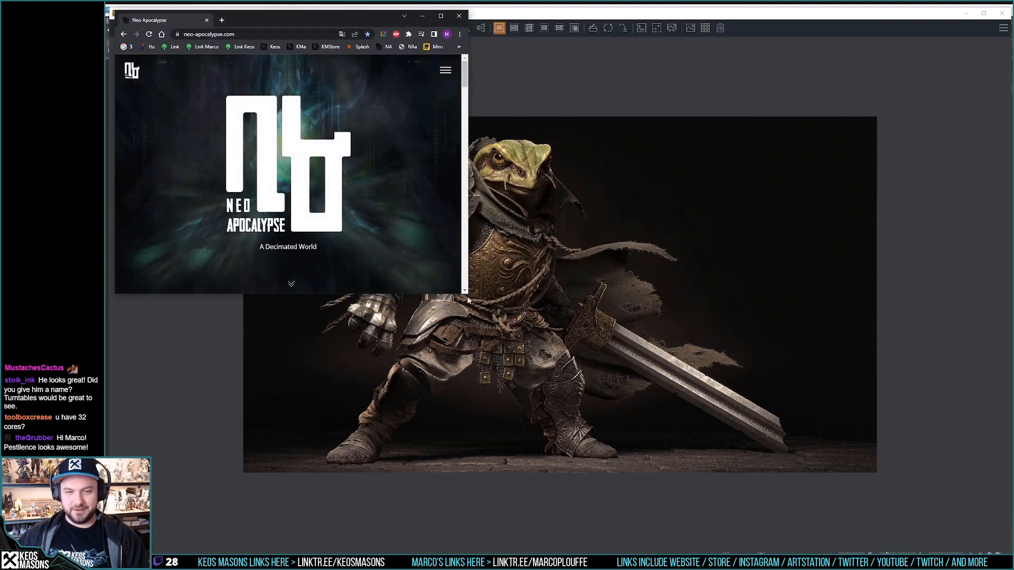
{"action": "left_click_drag", "start_coordinate": [466, 293], "coordinate": [1008, 552]}
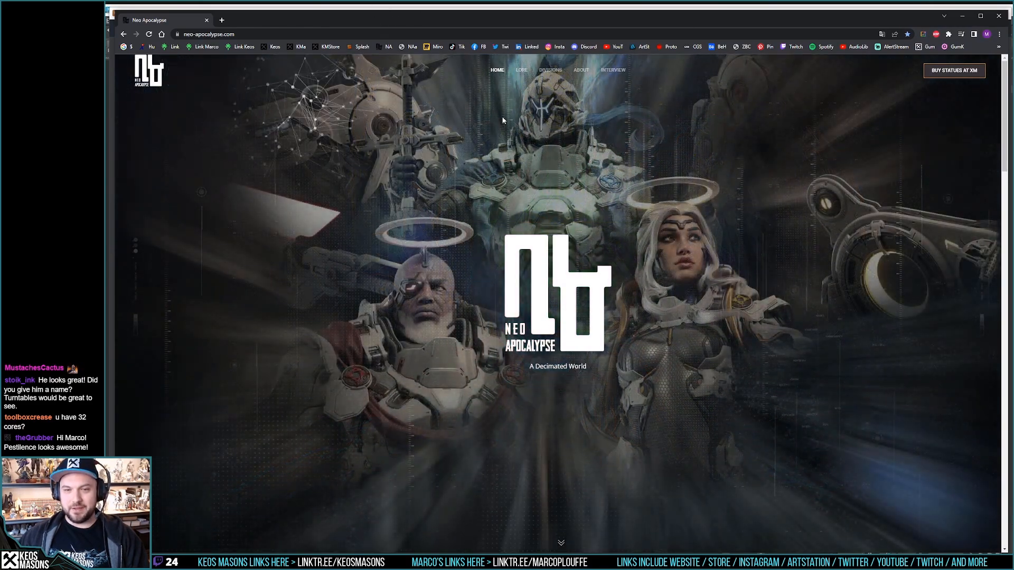
{"action": "mouse_move", "coordinate": [551, 77]}
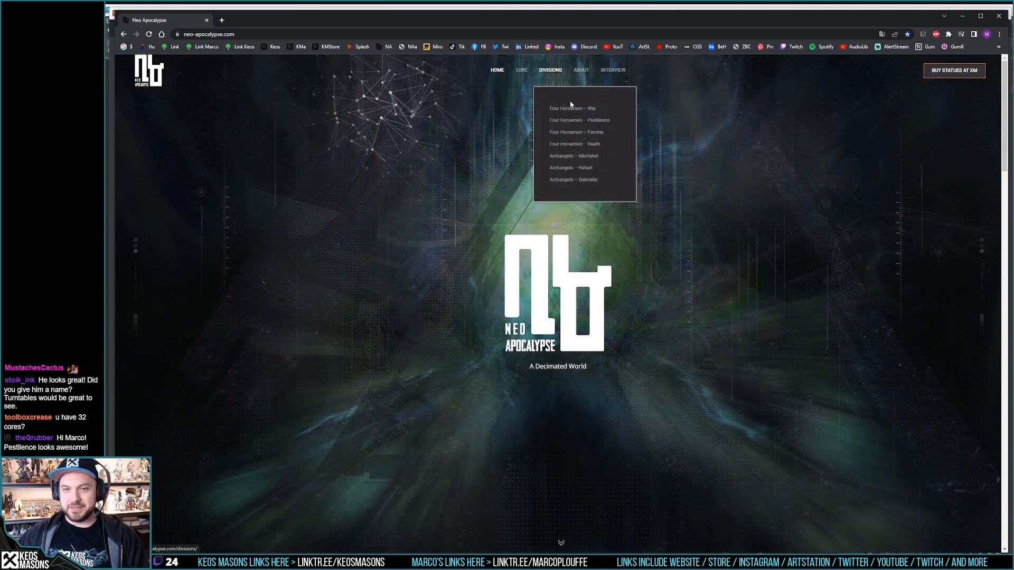
{"action": "left_click", "coordinate": [570, 121]}
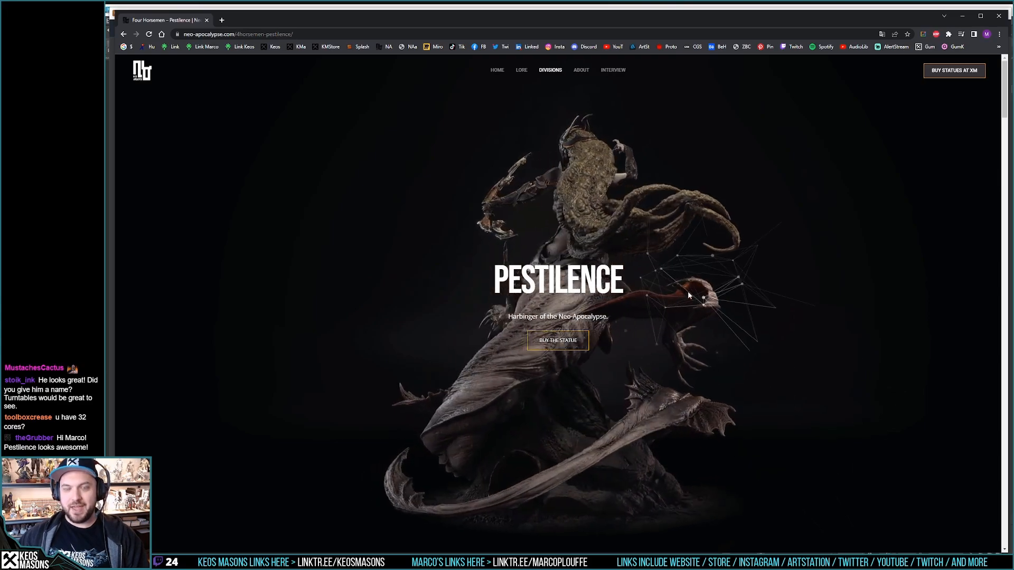
Step: Look through the Pestilence page's lore, concept images and statue gallery down to the embedded video
{"action": "scroll", "coordinate": [720, 338], "scroll_direction": "down", "scroll_amount": 20}
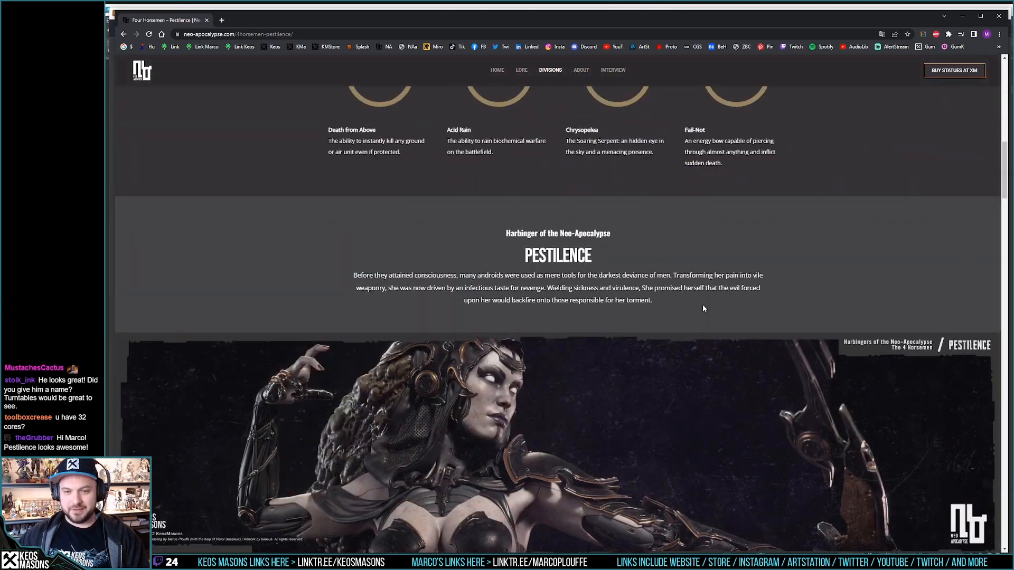
{"action": "scroll", "coordinate": [703, 311], "scroll_direction": "down", "scroll_amount": 15}
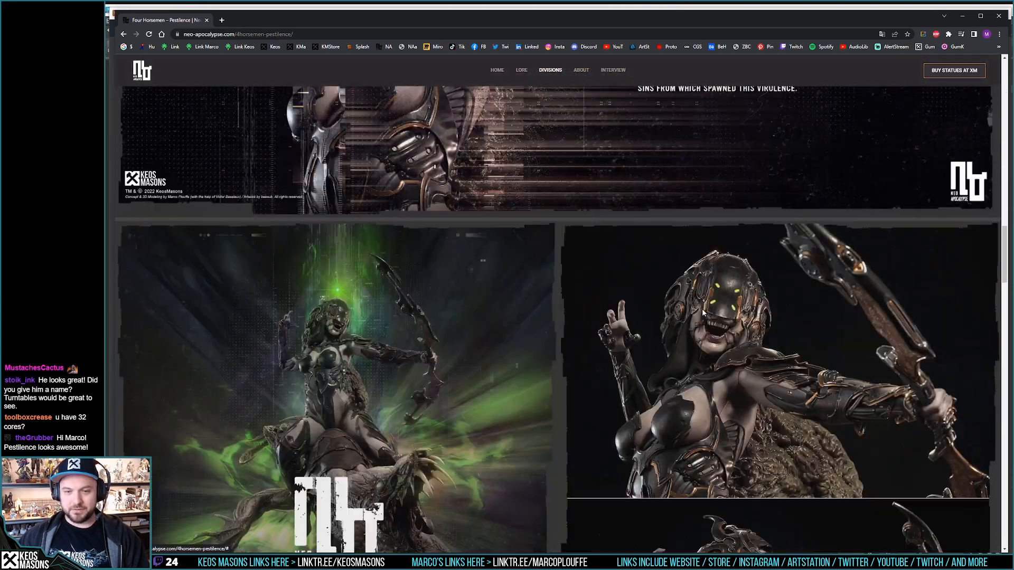
{"action": "scroll", "coordinate": [703, 312], "scroll_direction": "down", "scroll_amount": 10}
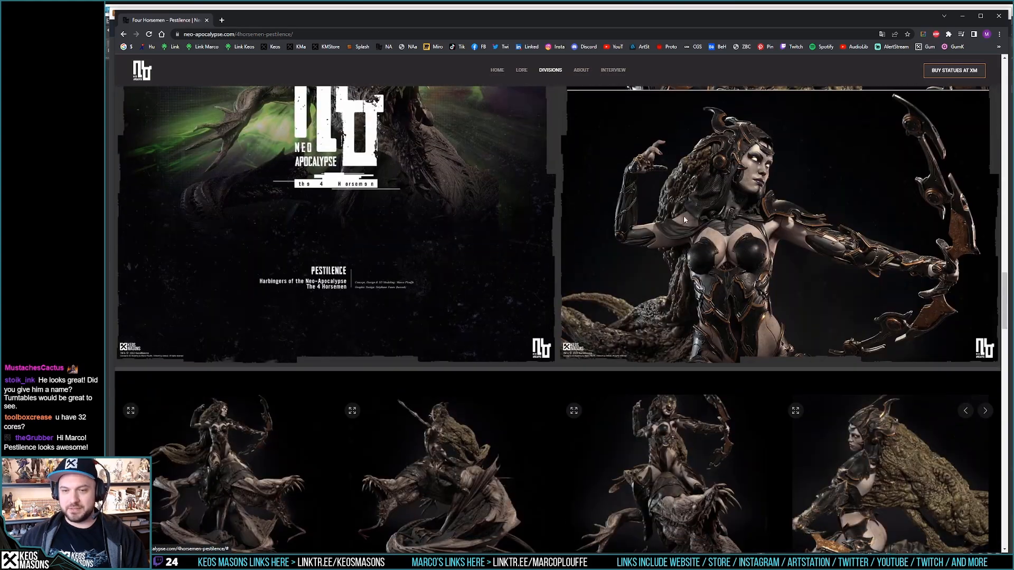
{"action": "scroll", "coordinate": [683, 221], "scroll_direction": "down", "scroll_amount": 8}
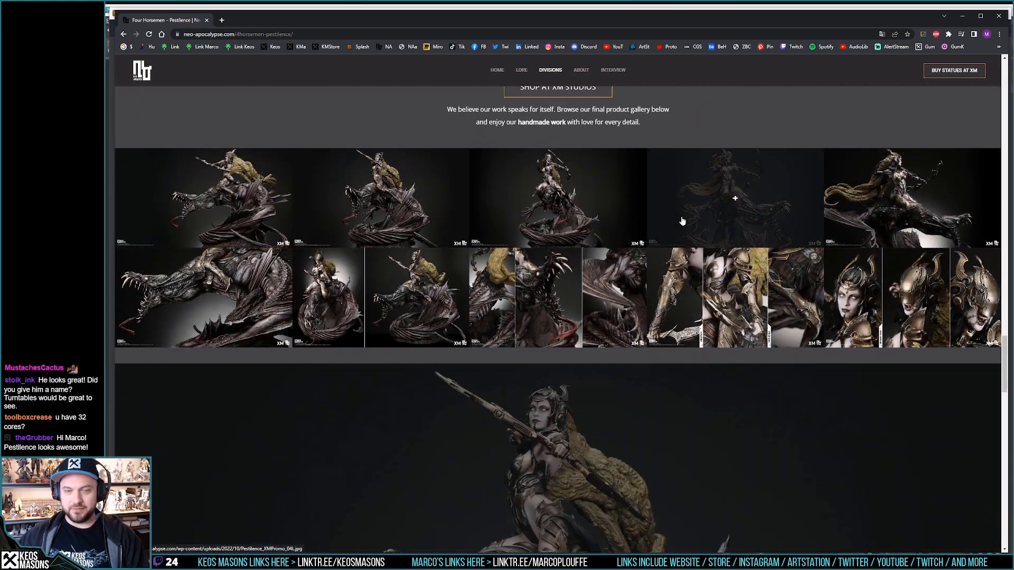
{"action": "scroll", "coordinate": [683, 221], "scroll_direction": "down", "scroll_amount": 10}
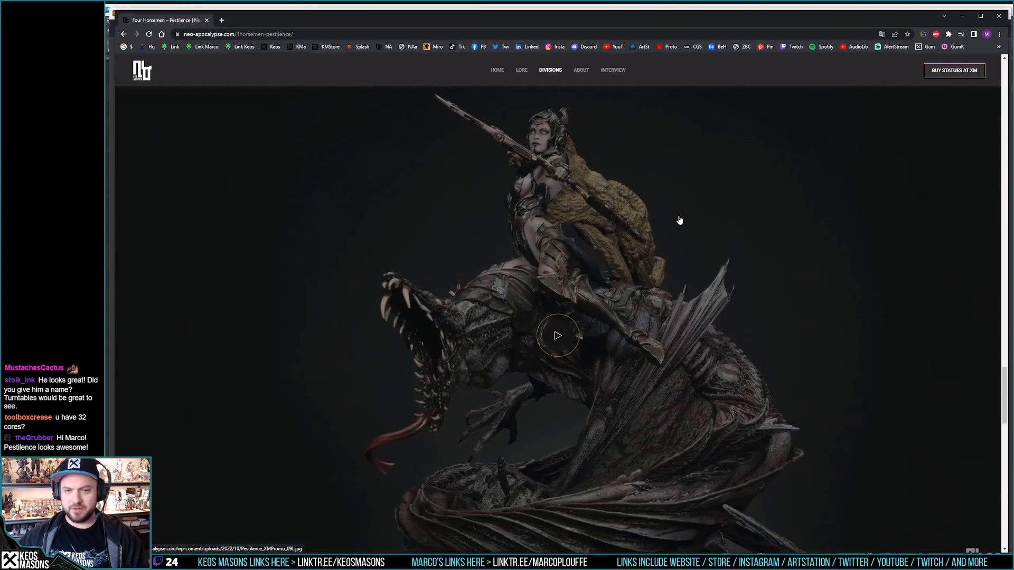
{"action": "scroll", "coordinate": [679, 218], "scroll_direction": "up", "scroll_amount": 1}
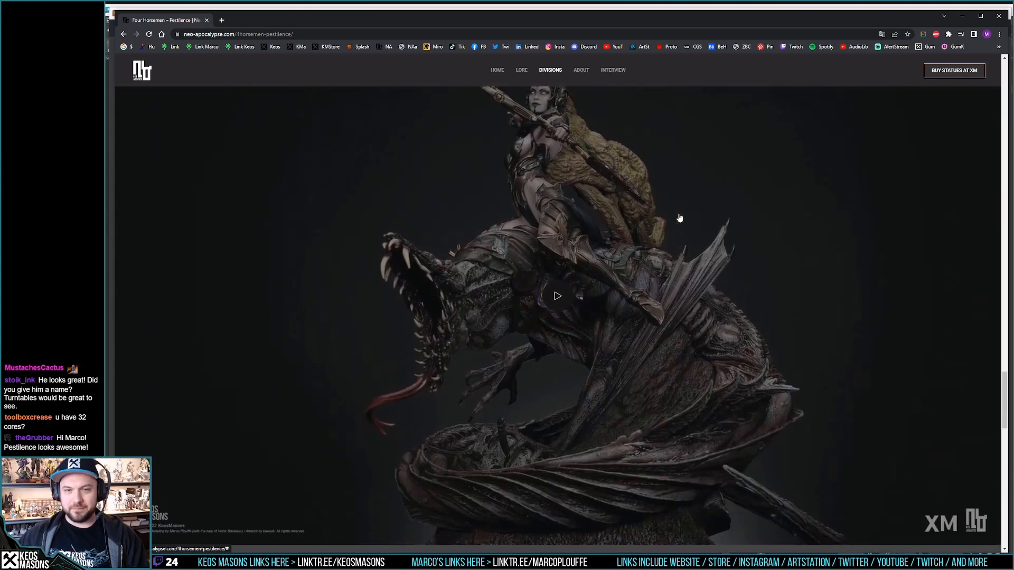
Step: Mute the site and play the Pestilence statue video, skipping ahead in it
{"action": "right_click", "coordinate": [179, 20]}
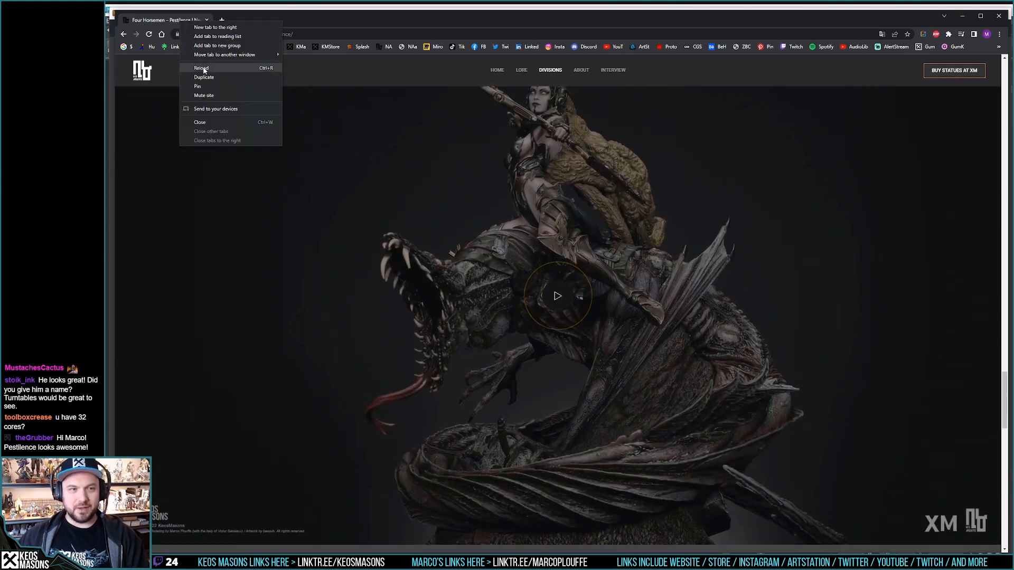
{"action": "left_click", "coordinate": [208, 98]}
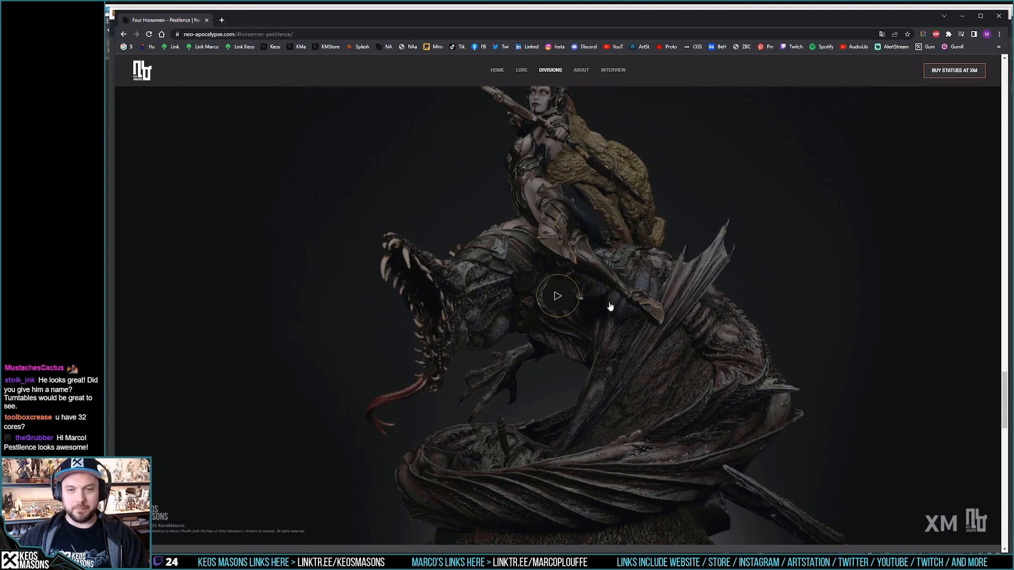
{"action": "left_click", "coordinate": [569, 307]}
{"action": "left_click", "coordinate": [461, 529]}
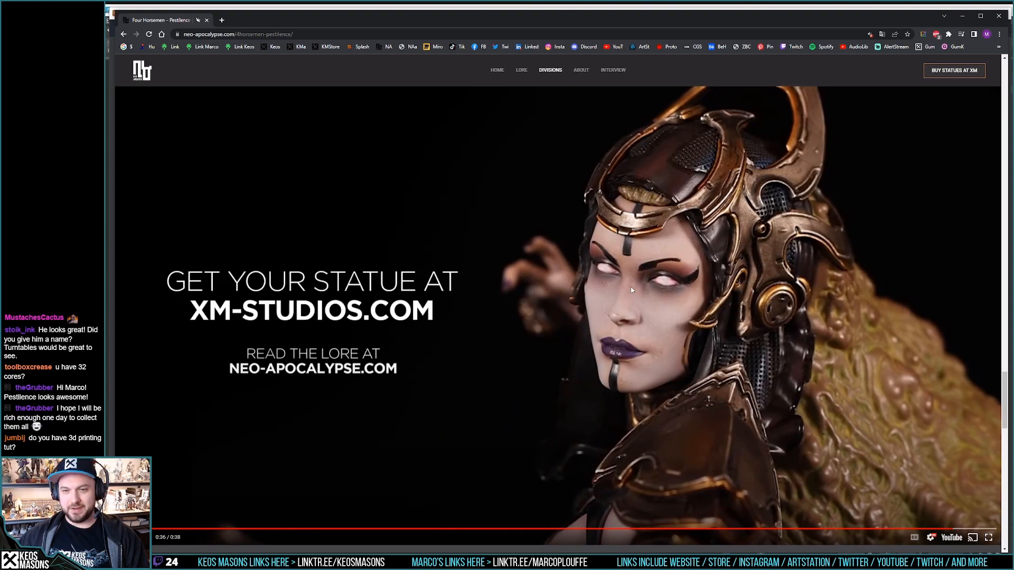
Step: View the Four Horsemen – Famine, Four Horsemen – Death and Archangels – Michahel pages in turn and leave the browser
{"action": "mouse_move", "coordinate": [551, 72]}
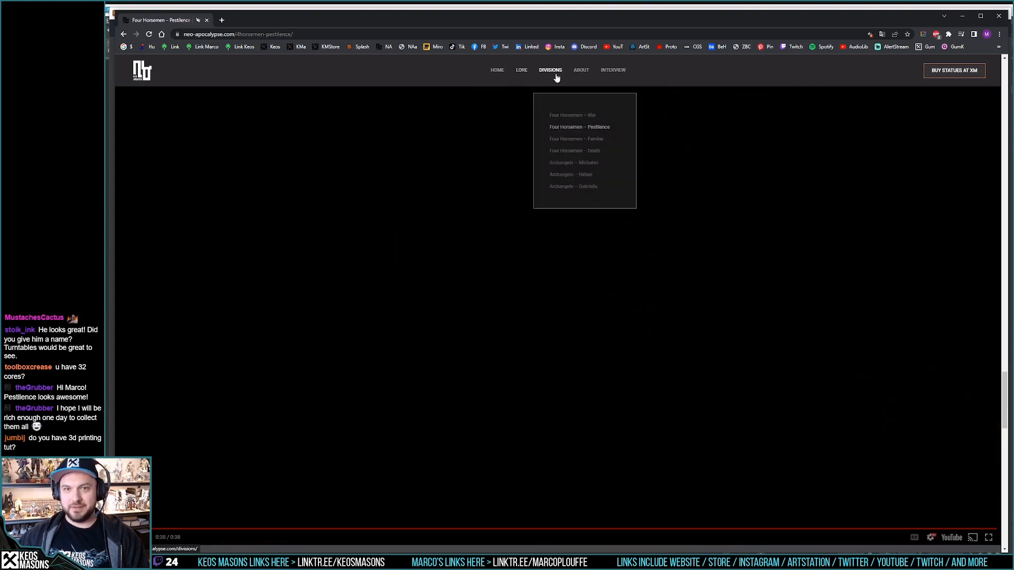
{"action": "left_click", "coordinate": [581, 133]}
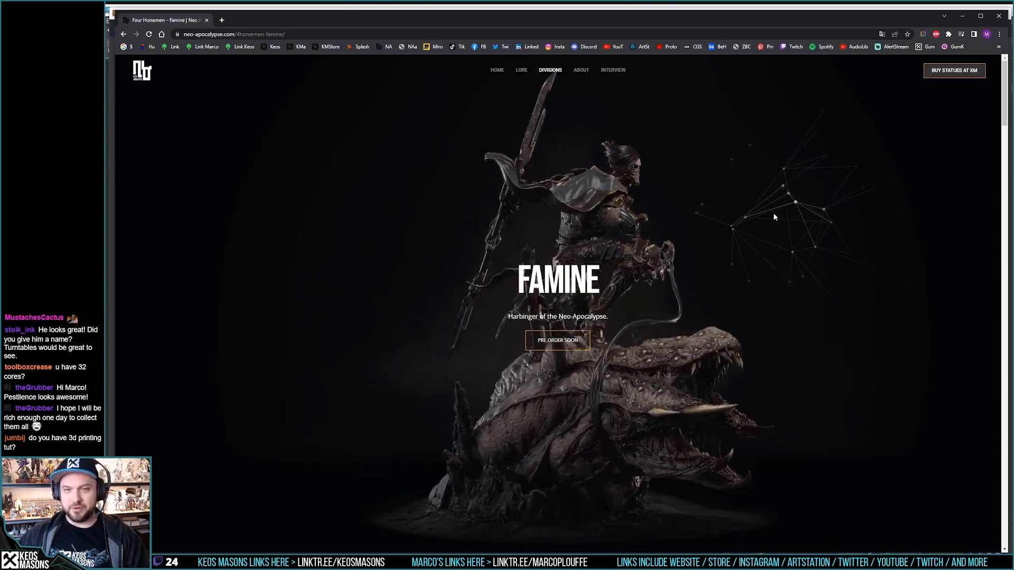
{"action": "mouse_move", "coordinate": [550, 70]}
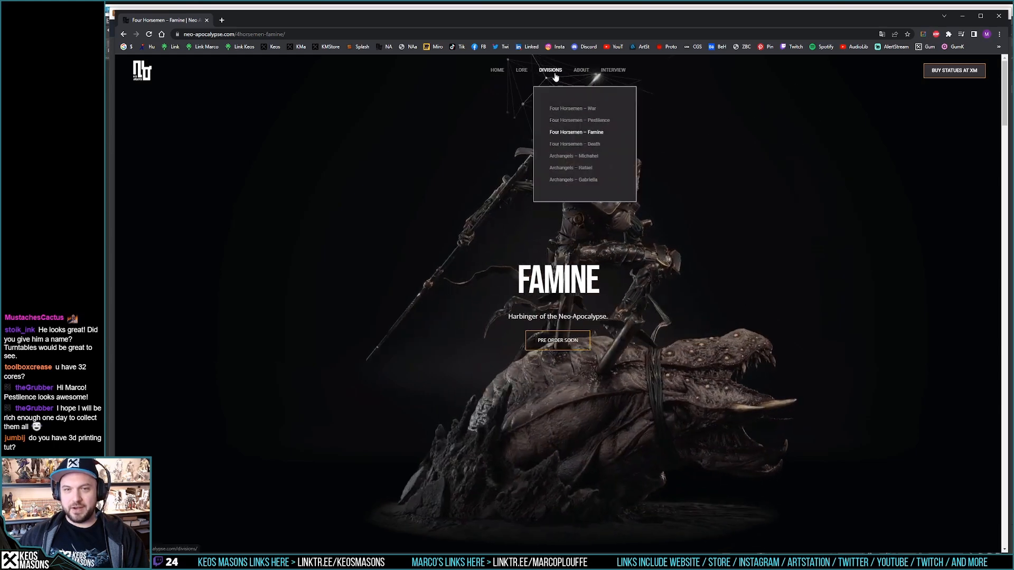
{"action": "left_click", "coordinate": [576, 144]}
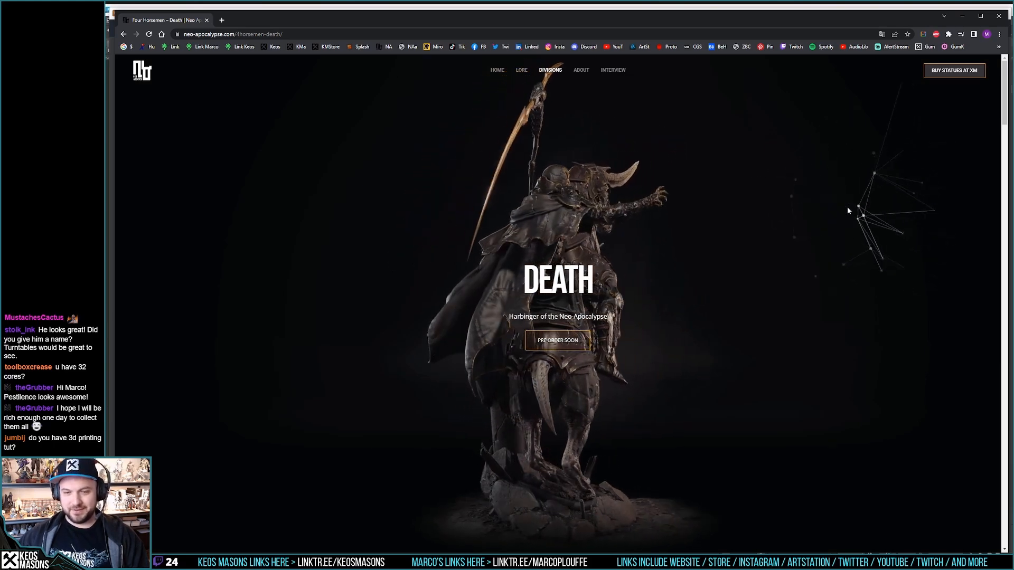
{"action": "mouse_move", "coordinate": [550, 71]}
{"action": "left_click", "coordinate": [572, 171]}
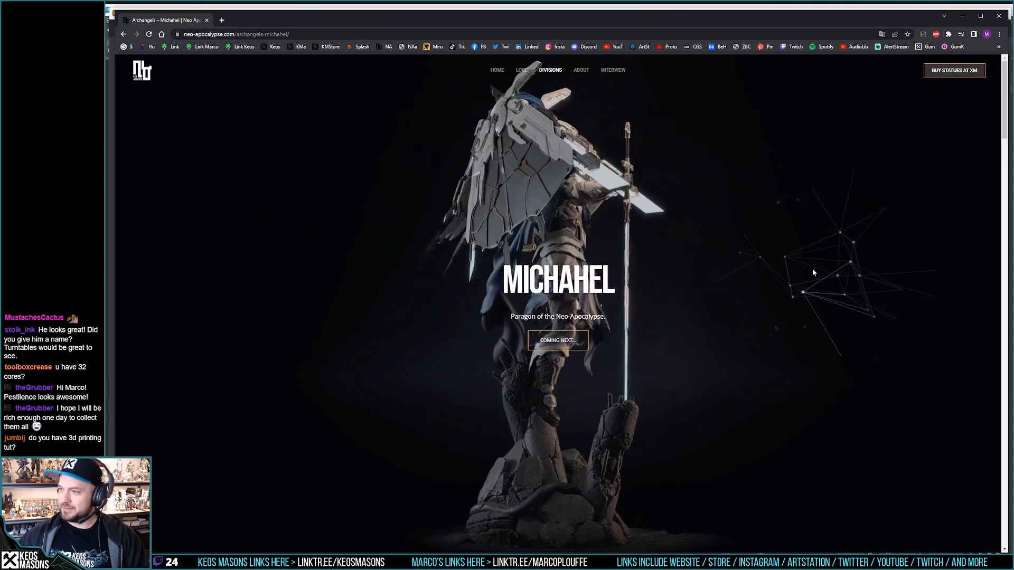
{"action": "left_click", "coordinate": [993, 21]}
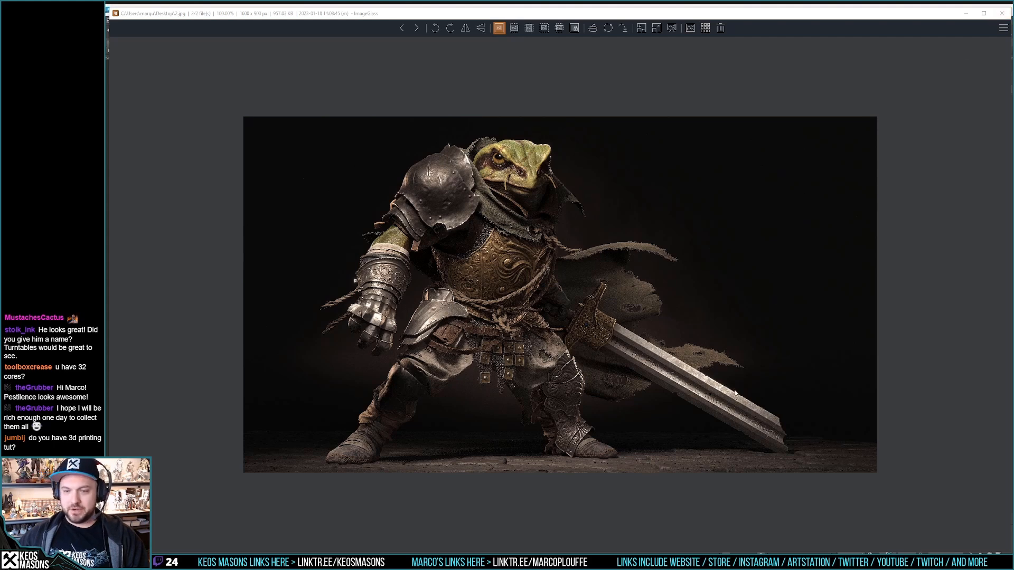
Step: Compare the sword in 1.jpg and 2.jpg by alternating between them in ImageGlass, and close the viewer
{"action": "key", "text": "Left"}
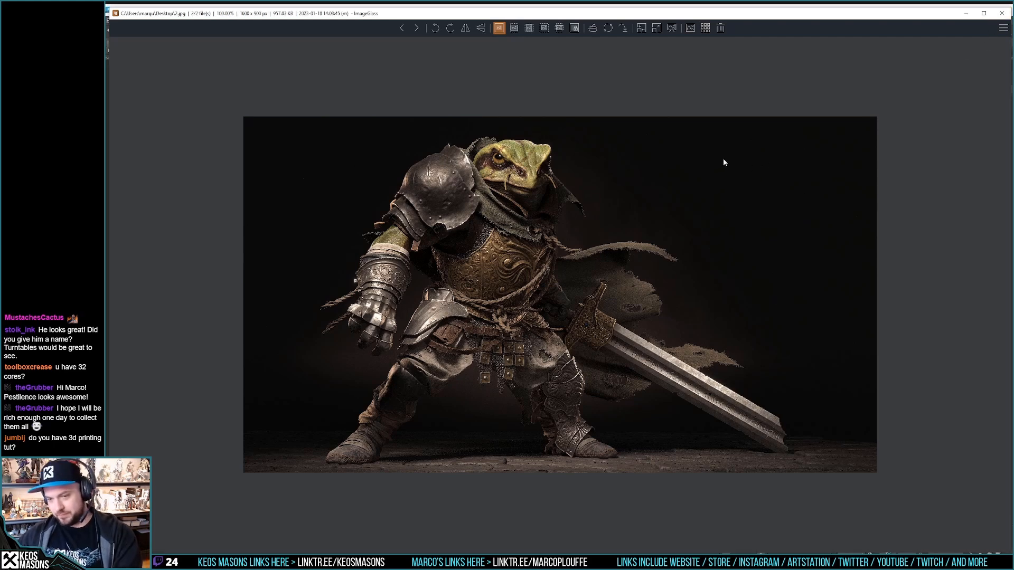
{"action": "key", "text": "Right"}
{"action": "key", "text": "Left"}
{"action": "key", "text": "Right"}
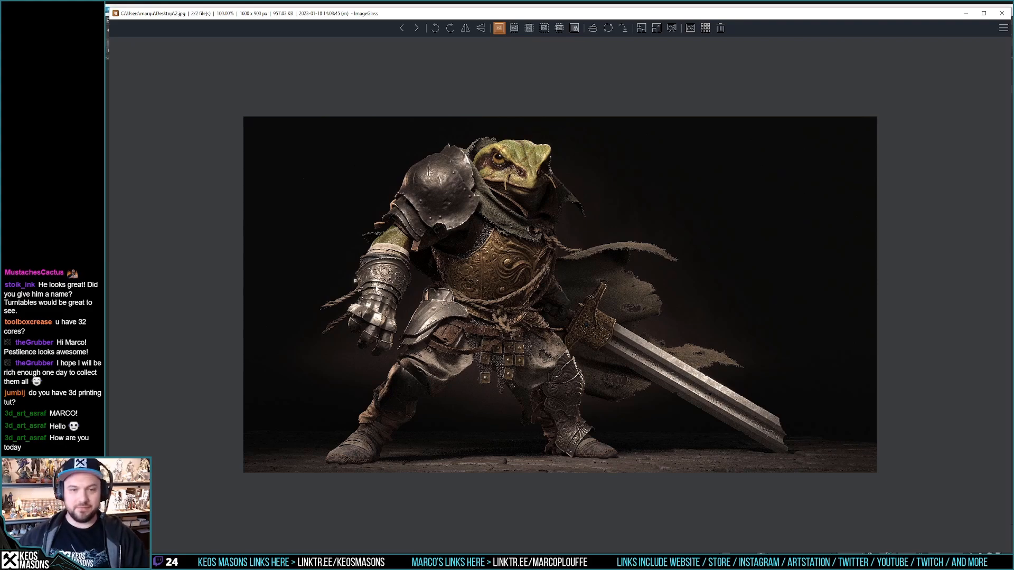
{"action": "left_click", "coordinate": [1002, 13]}
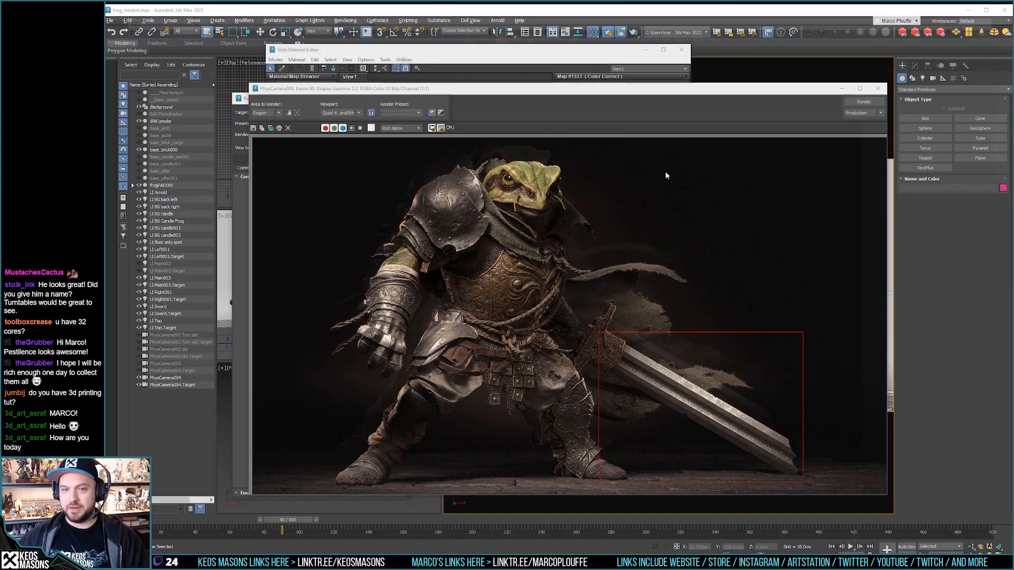
Step: Close the rendered frame and duplicate the blade's Color Correct node beside the material above it in the Slate view
{"action": "left_click", "coordinate": [877, 89]}
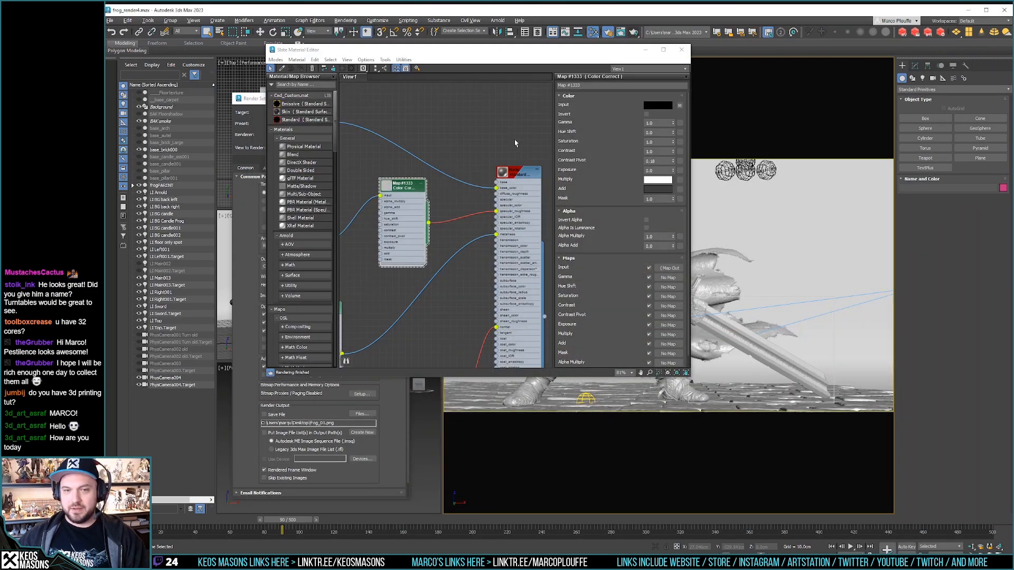
{"action": "scroll", "coordinate": [486, 199], "scroll_direction": "down", "scroll_amount": 6}
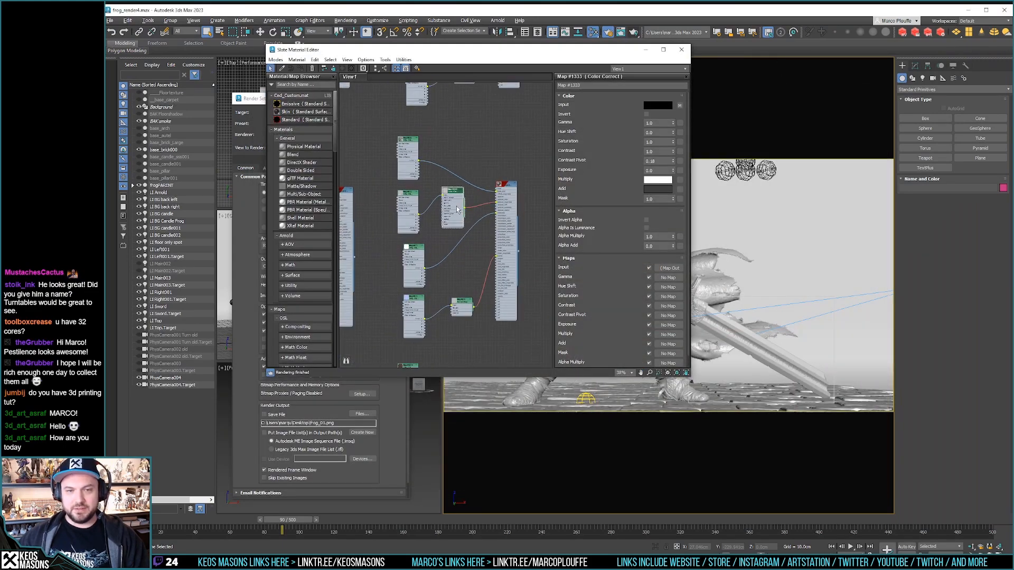
{"action": "middle_click_drag", "start_coordinate": [454, 195], "coordinate": [456, 289]}
{"action": "left_click_drag", "start_coordinate": [456, 289], "coordinate": [460, 91], "text": "shift"}
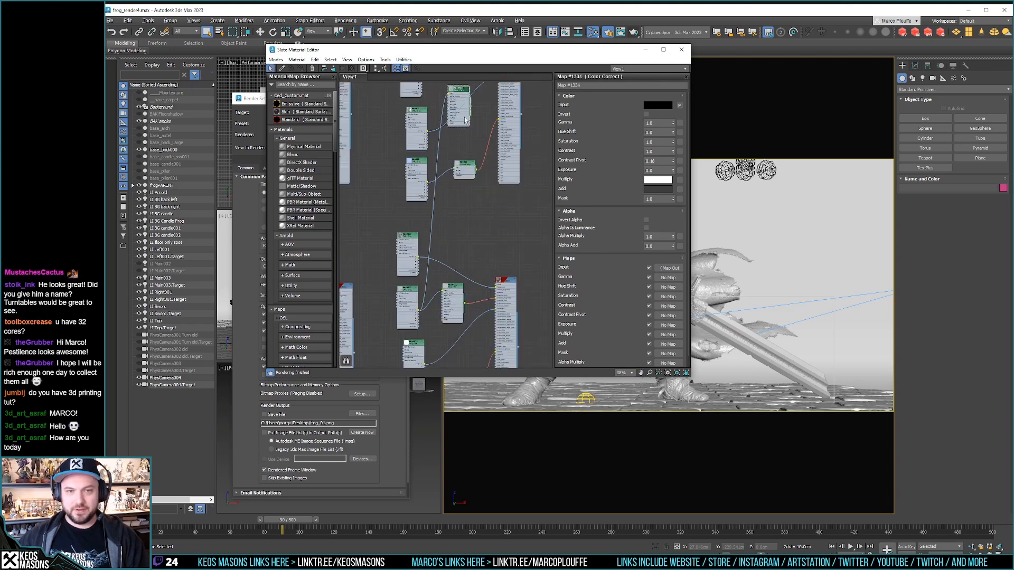
Step: Wire the upper material's roughness bitmap through the copied Color Correct node into its specular roughness input
{"action": "middle_click_drag", "start_coordinate": [462, 120], "coordinate": [462, 228]}
{"action": "scroll", "coordinate": [462, 229], "scroll_direction": "up", "scroll_amount": 6}
{"action": "middle_click_drag", "start_coordinate": [519, 129], "coordinate": [446, 234]}
{"action": "scroll", "coordinate": [446, 234], "scroll_direction": "down", "scroll_amount": 2}
{"action": "left_click_drag", "start_coordinate": [399, 259], "coordinate": [454, 164]}
{"action": "left_click_drag", "start_coordinate": [388, 200], "coordinate": [526, 179]}
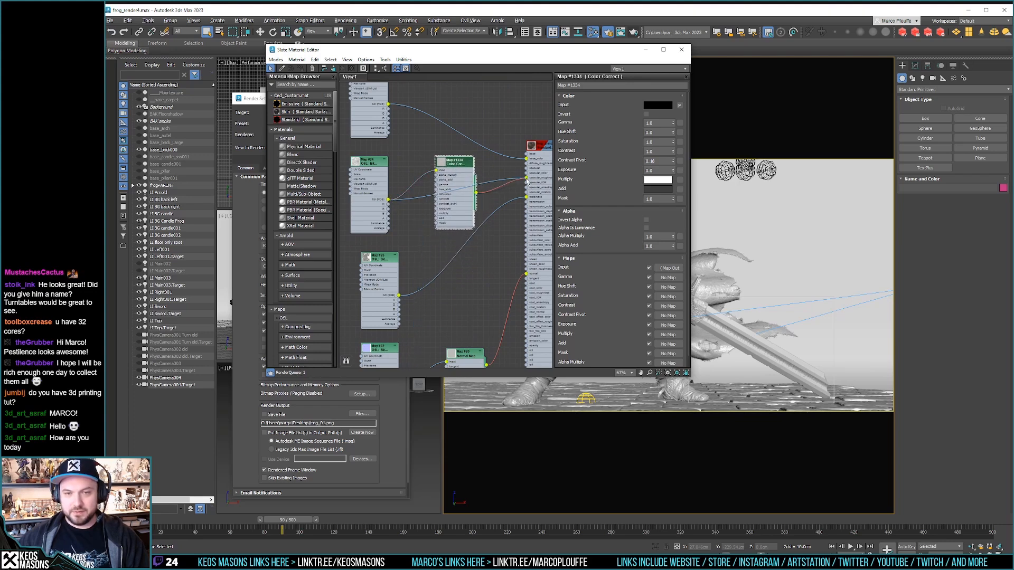
Step: Set the area to render from Region to View and render the full PhysCamera004 frame
{"action": "left_click", "coordinate": [621, 32]}
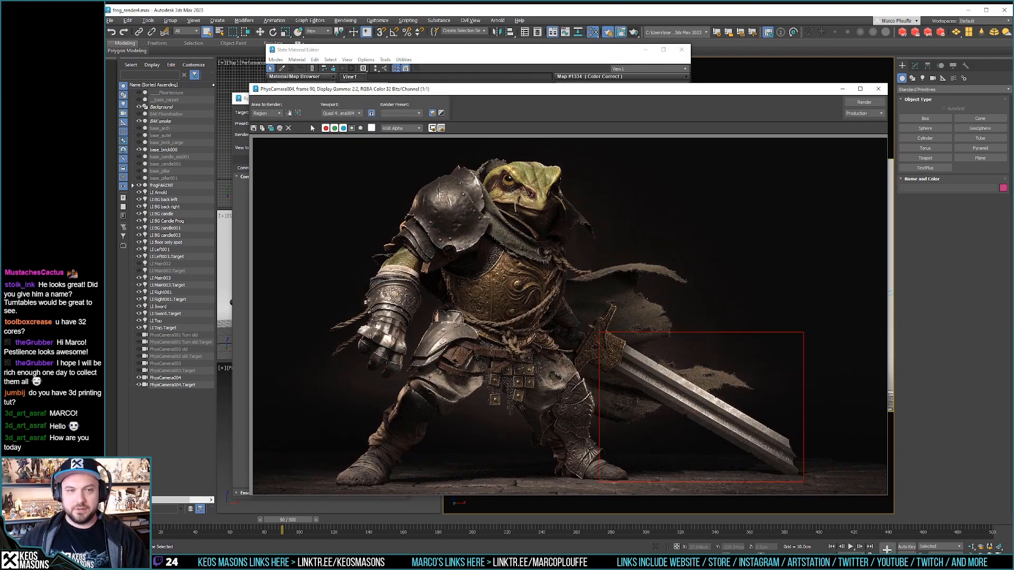
{"action": "left_click", "coordinate": [280, 115]}
{"action": "left_click", "coordinate": [261, 121]}
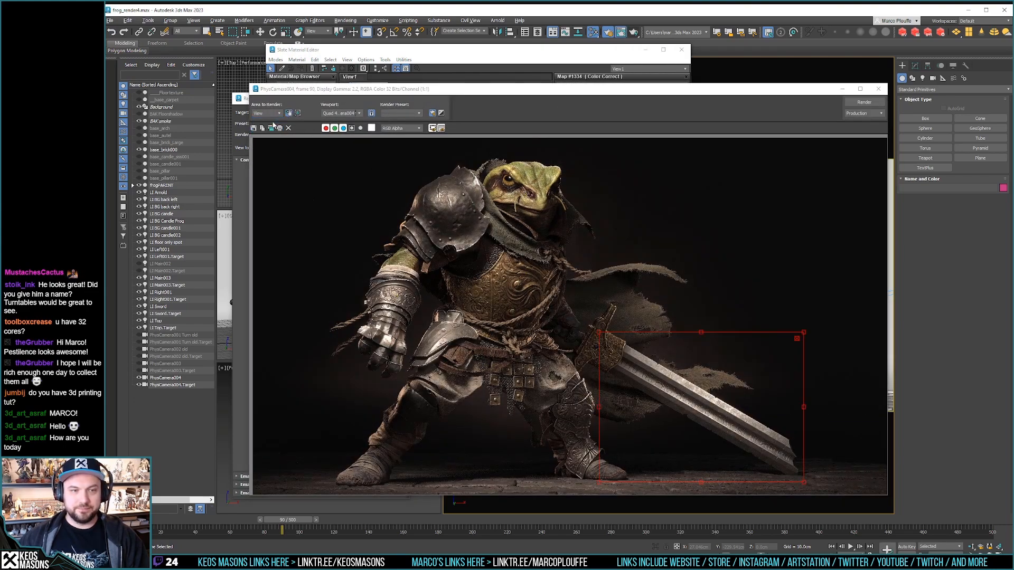
{"action": "left_click", "coordinate": [866, 103]}
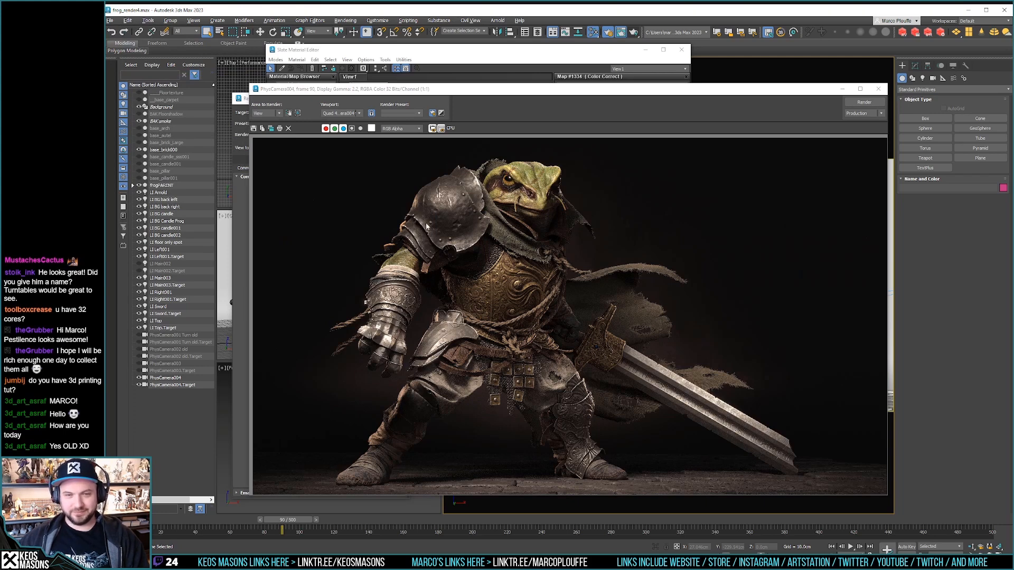
Step: Save the full render to the Desktop as a JPEG named 3 and accept the image options
{"action": "left_click", "coordinate": [254, 129]}
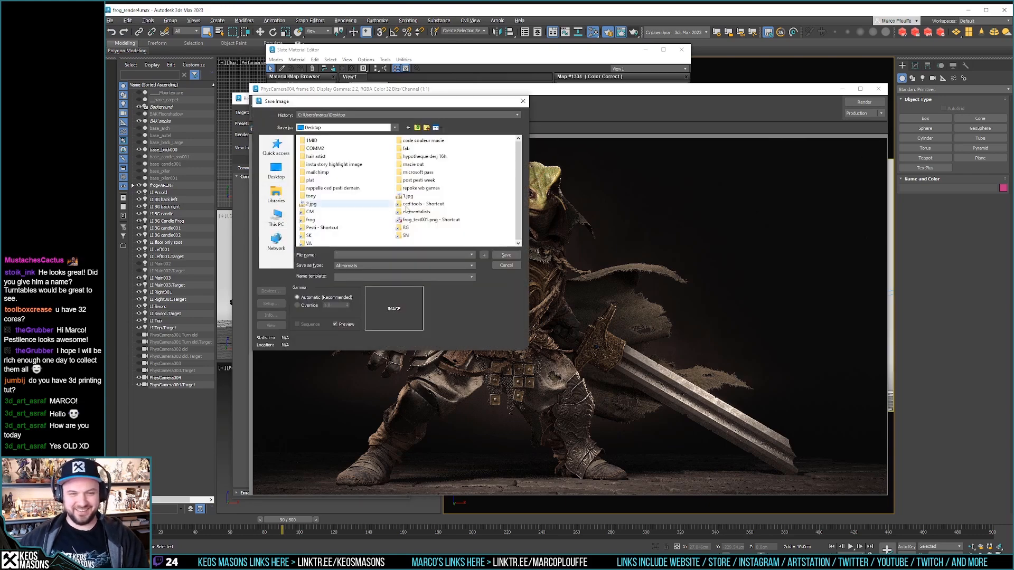
{"action": "left_click", "coordinate": [379, 255]}
{"action": "type", "text": "3#j"}
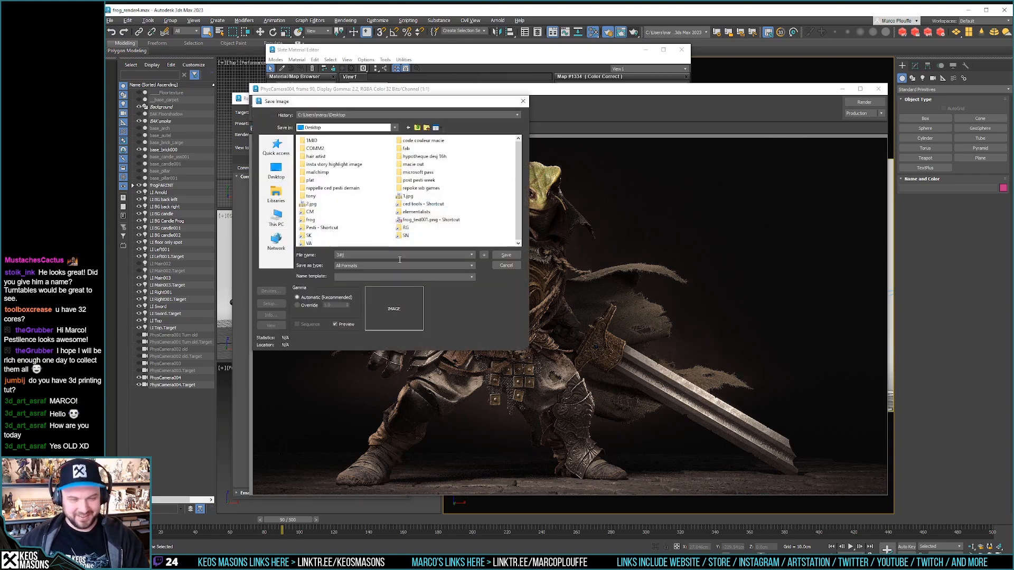
{"action": "key", "text": "BackSpace"}
{"action": "key", "text": "BackSpace"}
{"action": "left_click", "coordinate": [355, 265]}
{"action": "left_click", "coordinate": [370, 317]}
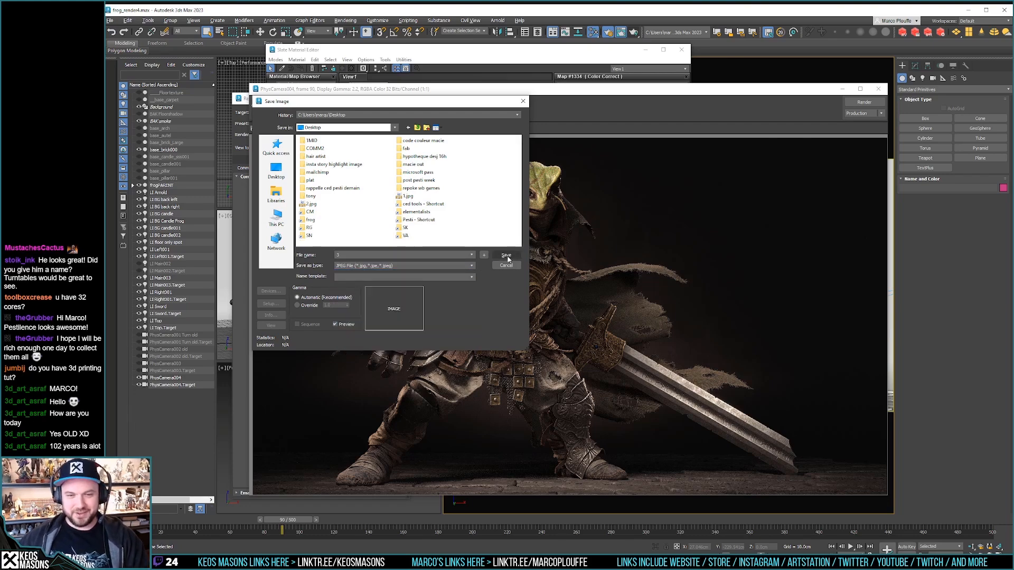
{"action": "left_click", "coordinate": [508, 259]}
{"action": "left_click", "coordinate": [368, 273]}
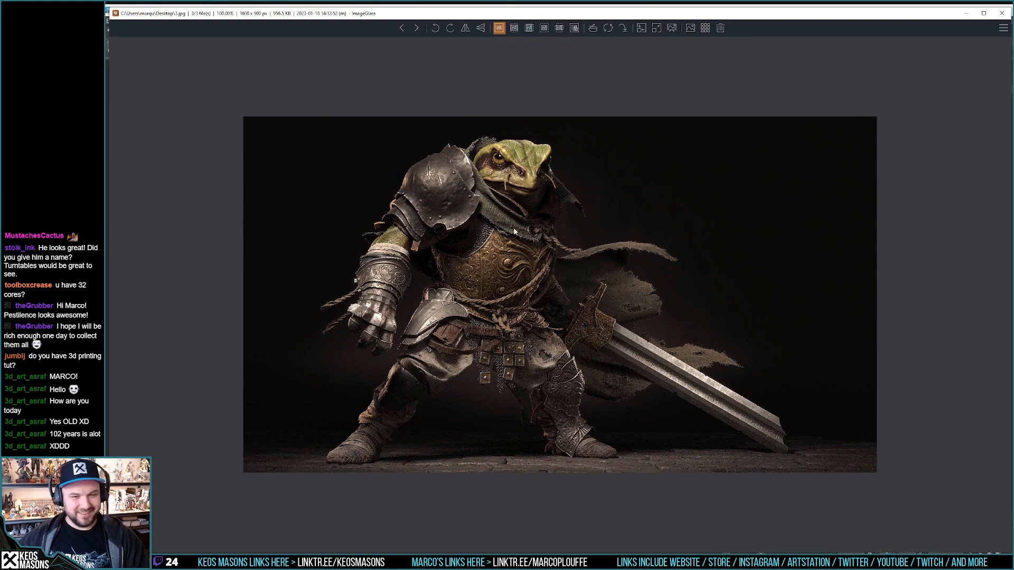
Step: Compare the saved renders 2.jpg and 3.jpg by flipping between them, and close the image viewer
{"action": "key", "text": "Left"}
{"action": "key", "text": "Right"}
{"action": "key", "text": "Left"}
{"action": "key", "text": "Right"}
{"action": "key", "text": "Left"}
{"action": "key", "text": "Right"}
{"action": "key", "text": "Left"}
{"action": "key", "text": "Right"}
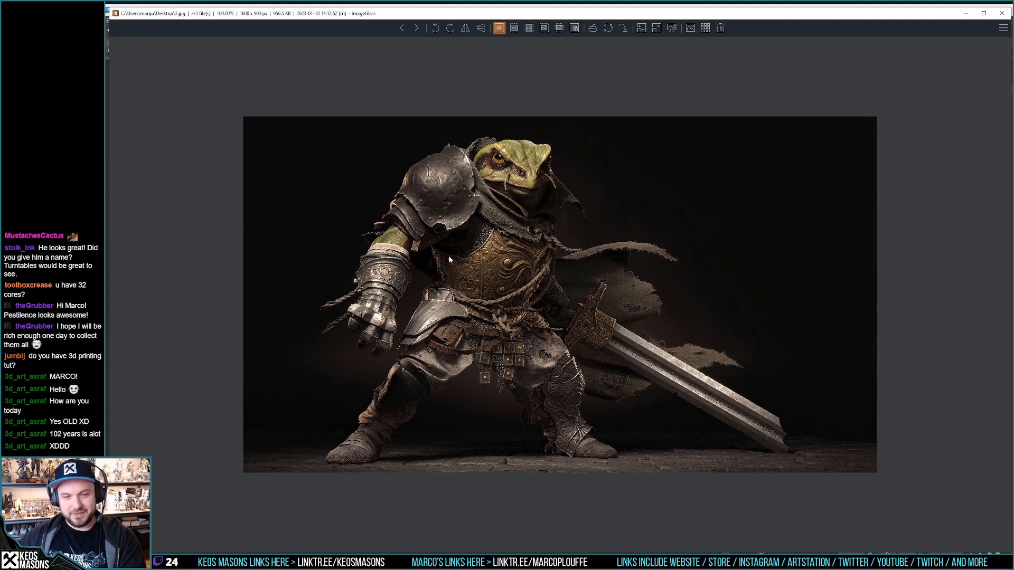
{"action": "key", "text": "Left"}
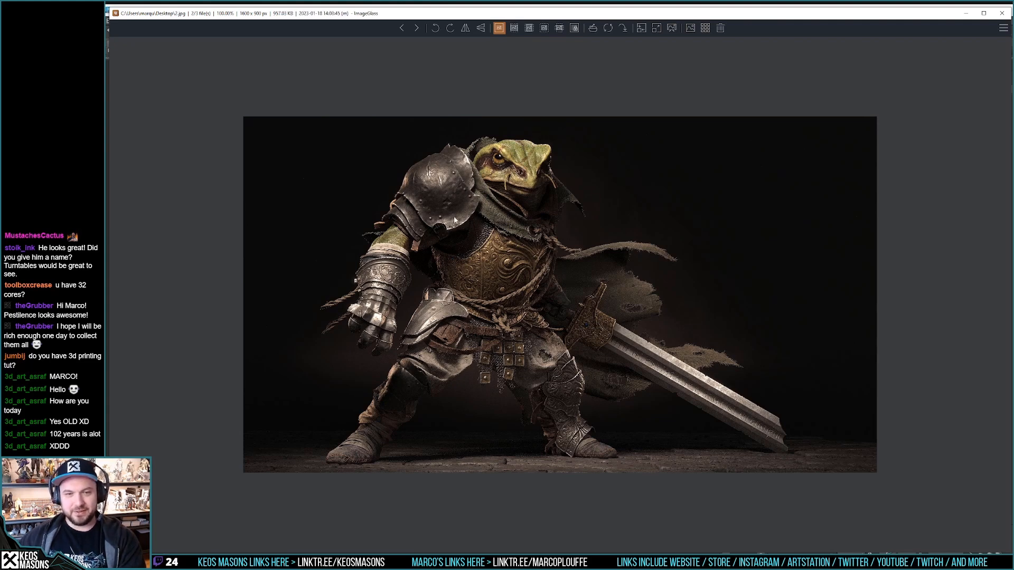
{"action": "key", "text": "Right"}
{"action": "key", "text": "Left"}
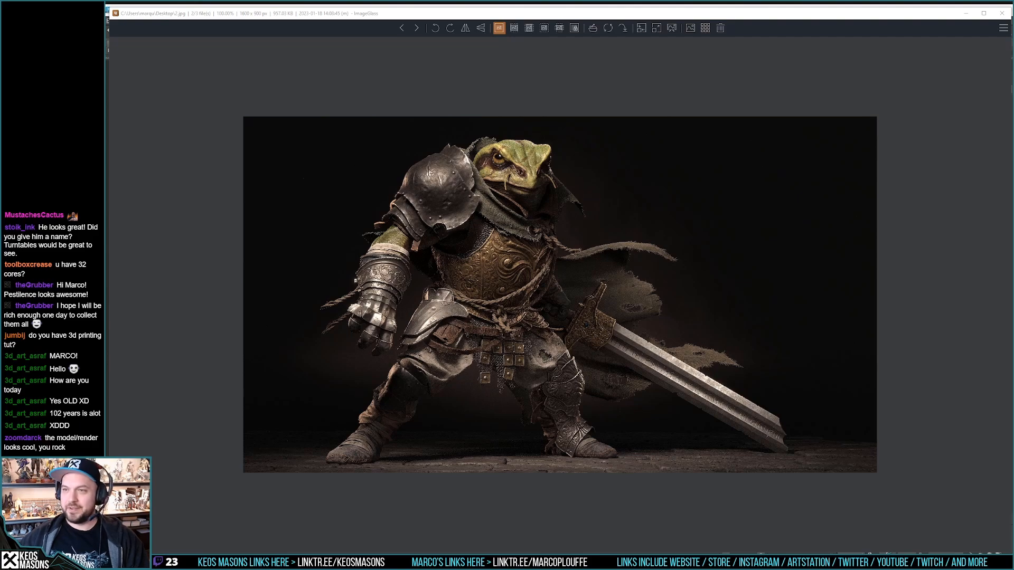
{"action": "left_click", "coordinate": [1003, 15]}
Step: Delete frog_armor's Color Correct node, wire its roughness bitmap straight into specular roughness, and close the Slate editor and rendered frame
{"action": "left_click", "coordinate": [589, 62]}
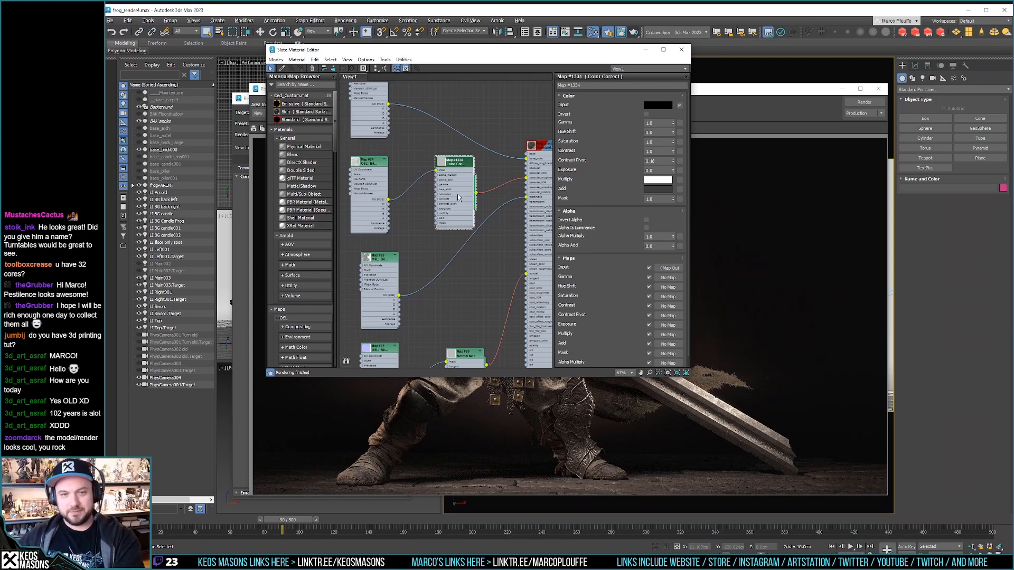
{"action": "key", "text": "Delete"}
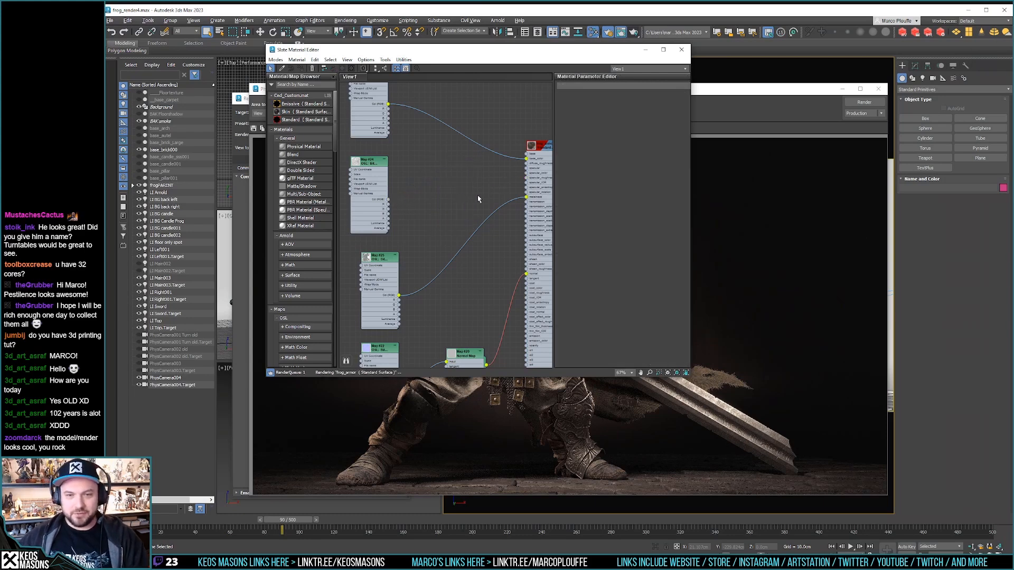
{"action": "double_click", "coordinate": [529, 182]}
{"action": "left_click_drag", "start_coordinate": [389, 201], "coordinate": [527, 179]}
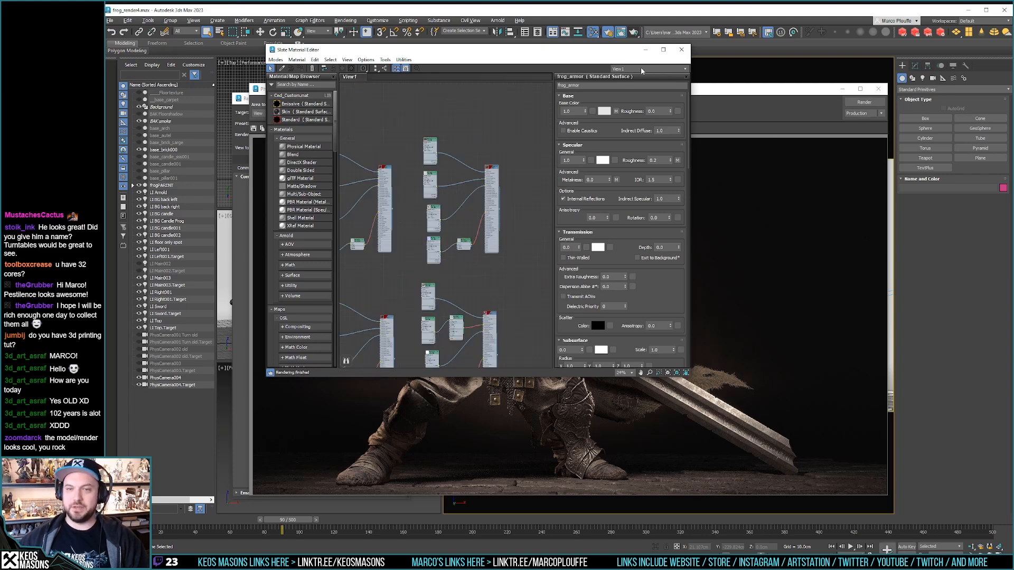
{"action": "left_click", "coordinate": [681, 49]}
{"action": "left_click", "coordinate": [880, 89]}
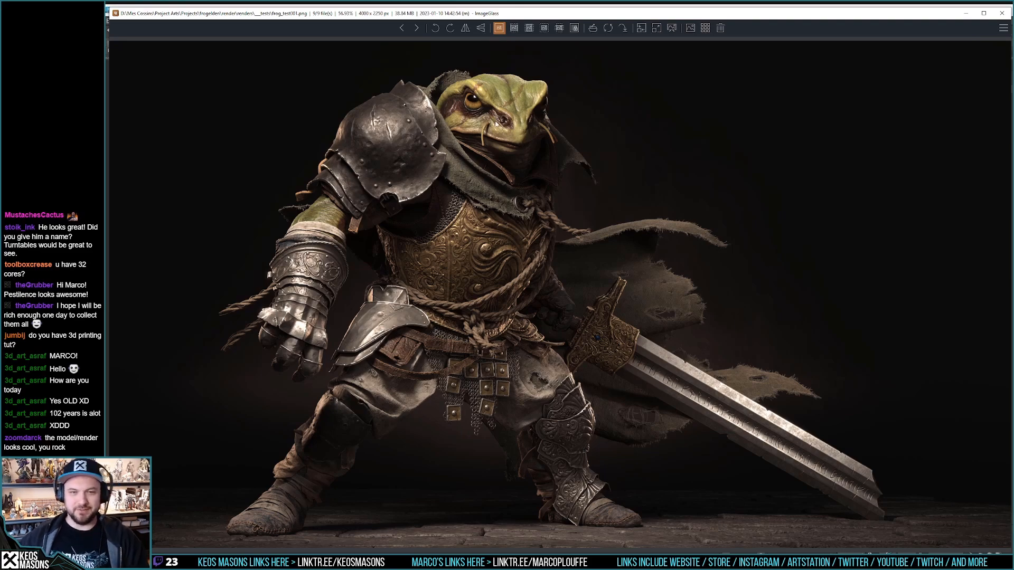
Step: Inspect the frog_test001.png render at 100% across the head, shoulder armor, breastplate and gauntlet, and close the viewer
{"action": "key", "text": "ctrl+0"}
{"action": "left_click_drag", "start_coordinate": [492, 125], "coordinate": [517, 246]}
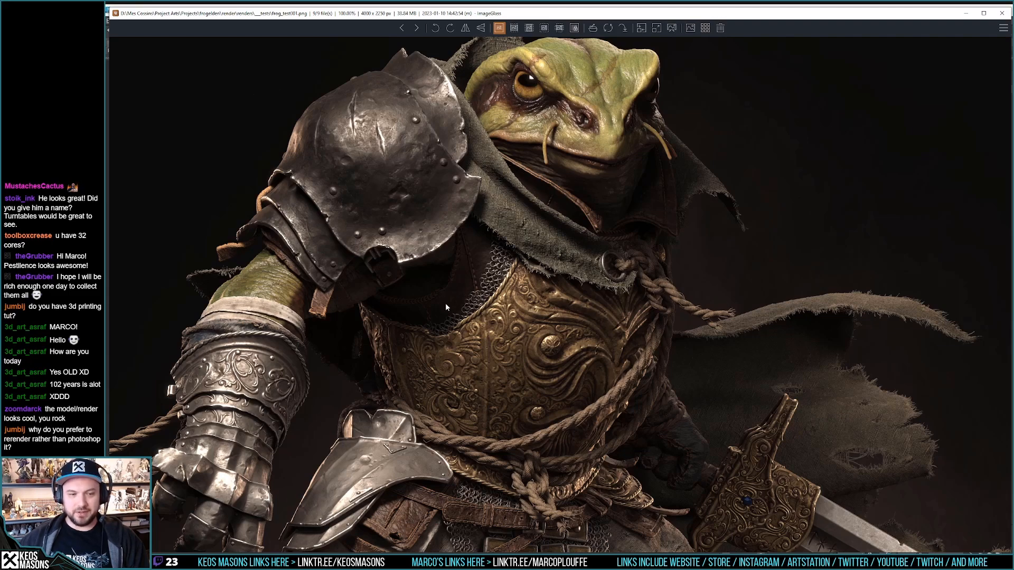
{"action": "left_click_drag", "start_coordinate": [500, 363], "coordinate": [463, 278]}
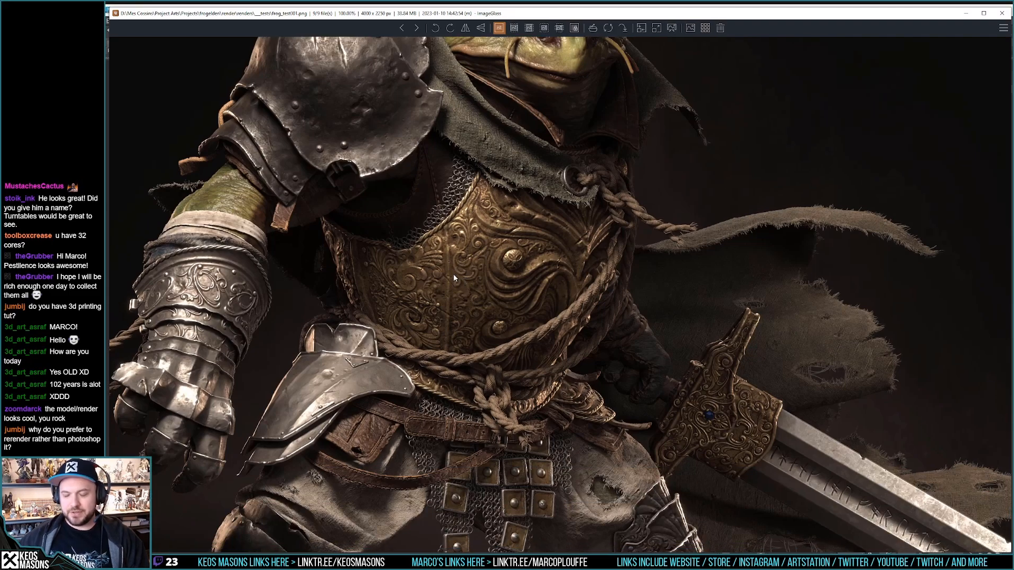
{"action": "left_click_drag", "start_coordinate": [416, 153], "coordinate": [453, 243]}
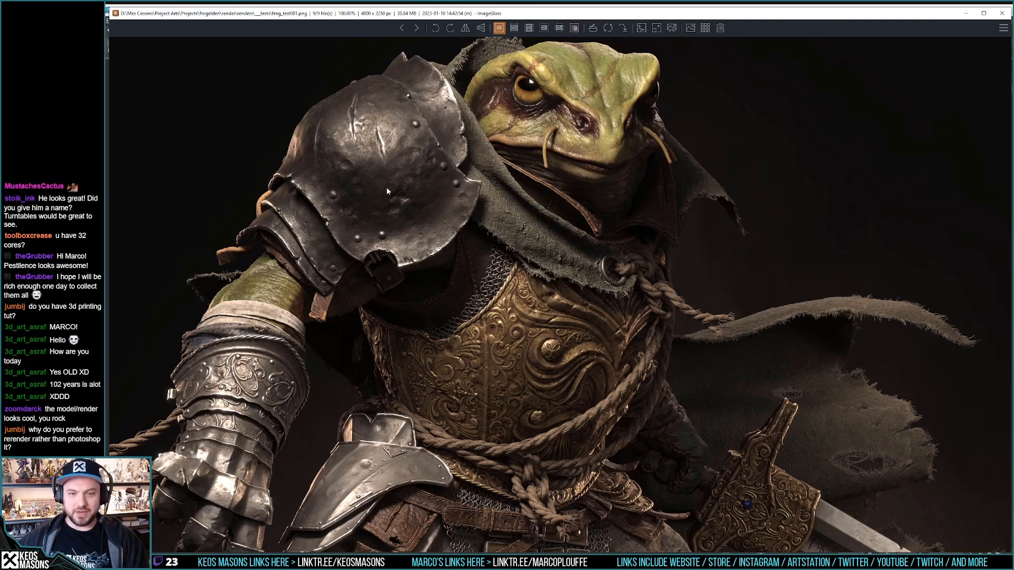
{"action": "left_click", "coordinate": [1002, 13]}
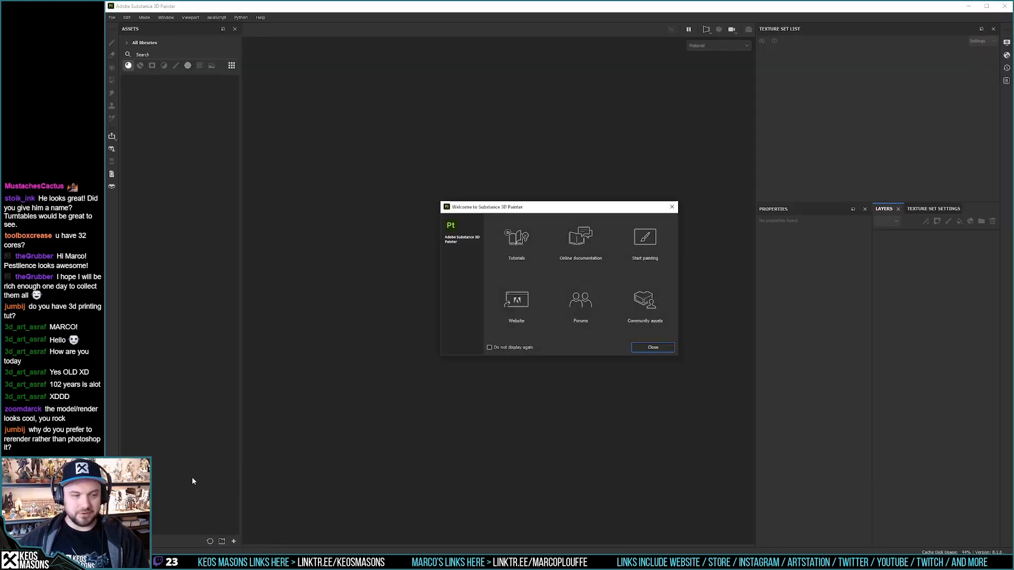
Step: Dismiss the Substance 3D Painter welcome window and open the recent project frog_04.spp
{"action": "left_click", "coordinate": [672, 206]}
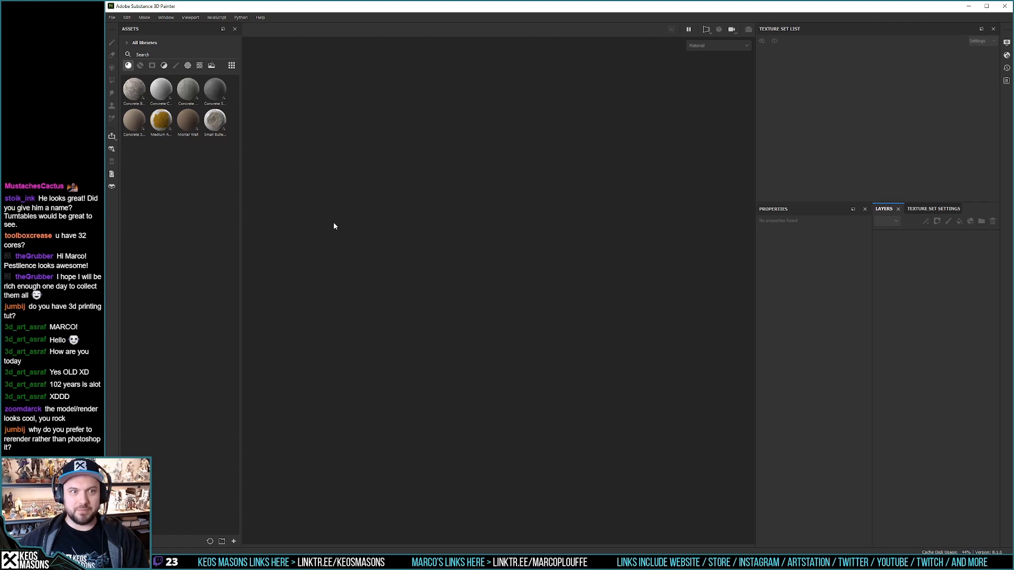
{"action": "left_click", "coordinate": [112, 17]}
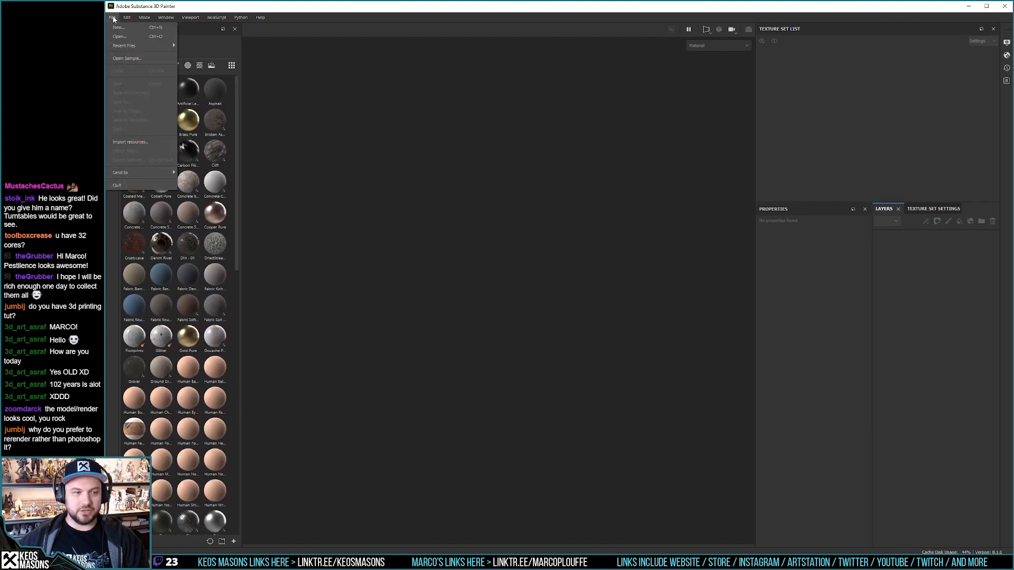
{"action": "mouse_move", "coordinate": [141, 50]}
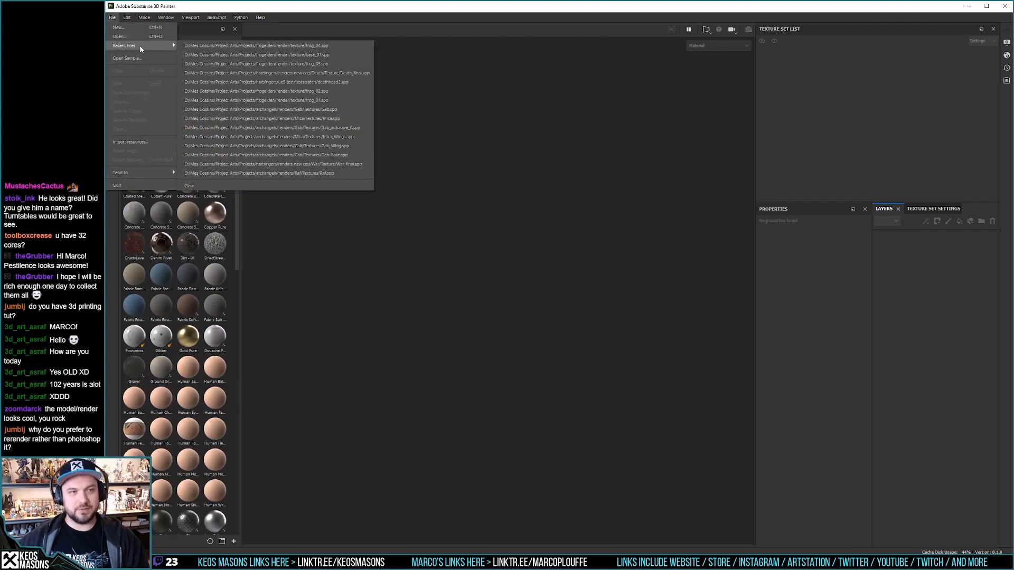
{"action": "left_click", "coordinate": [216, 47]}
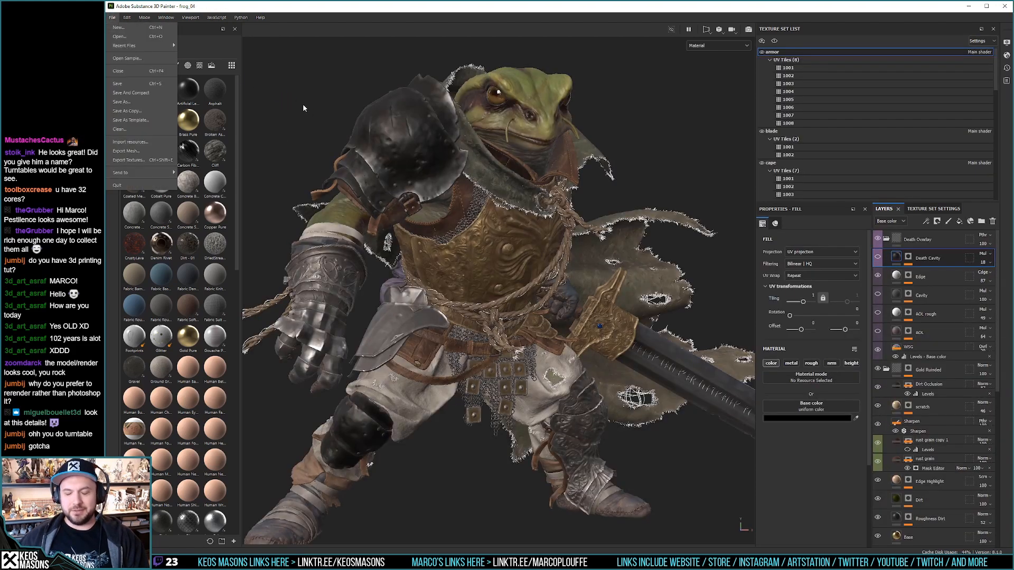
{"action": "left_click", "coordinate": [283, 15]}
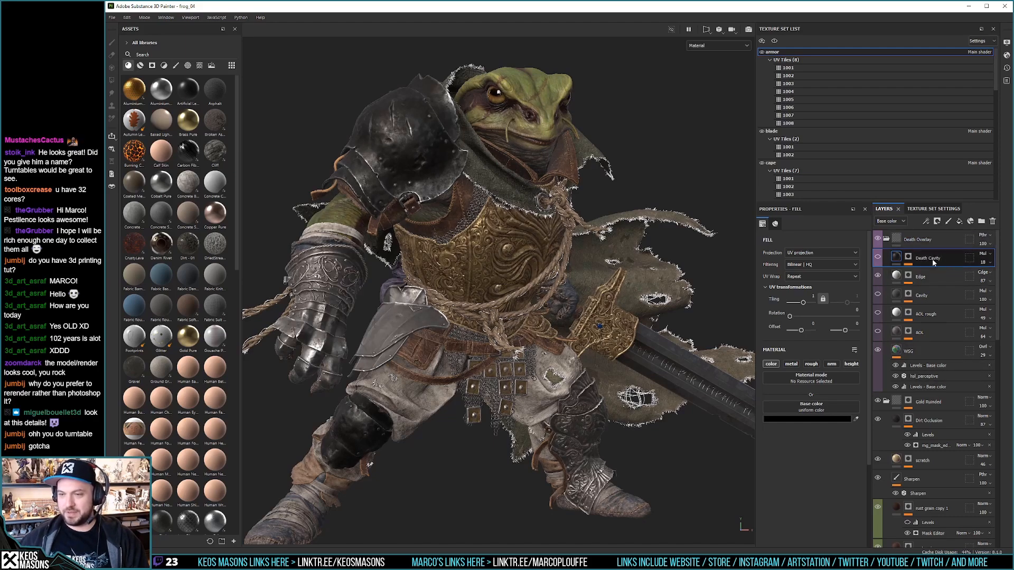
Step: Select the armor's Death Overlay layer group and browse the smart materials library for the original overlay preset
{"action": "left_click", "coordinate": [939, 239]}
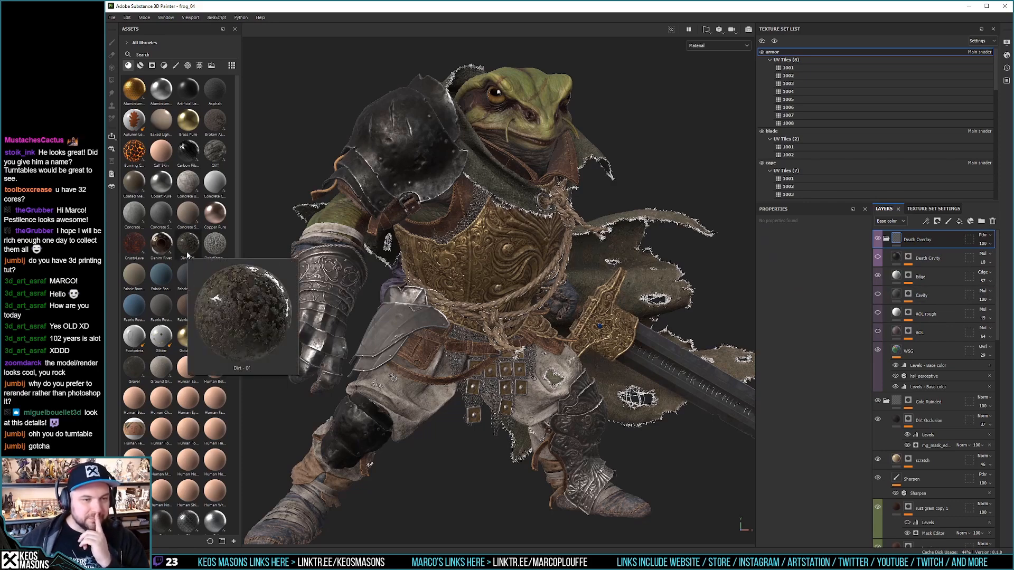
{"action": "mouse_move", "coordinate": [203, 221]}
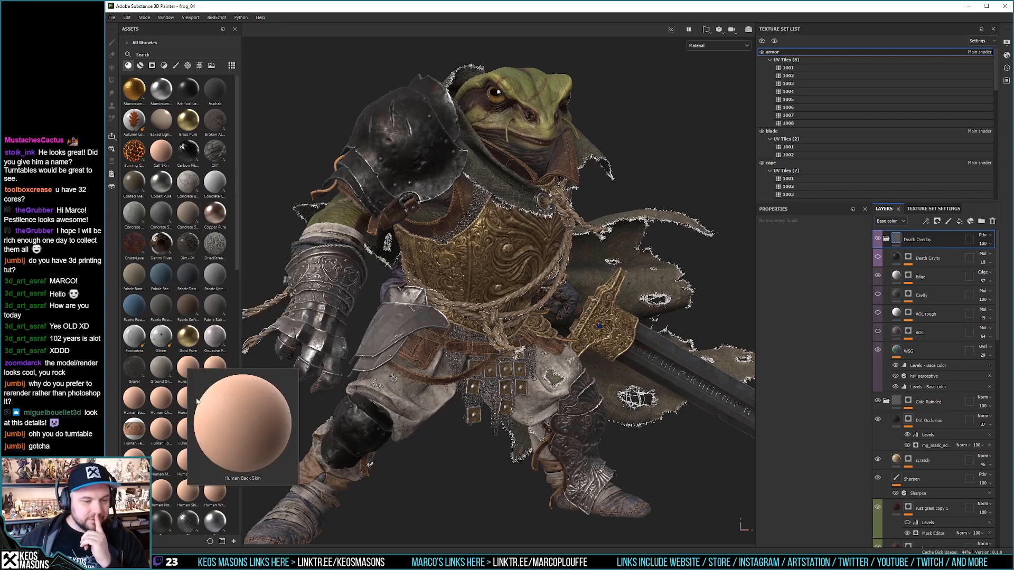
{"action": "mouse_move", "coordinate": [199, 395]}
{"action": "scroll", "coordinate": [199, 395], "scroll_direction": "down", "scroll_amount": 3}
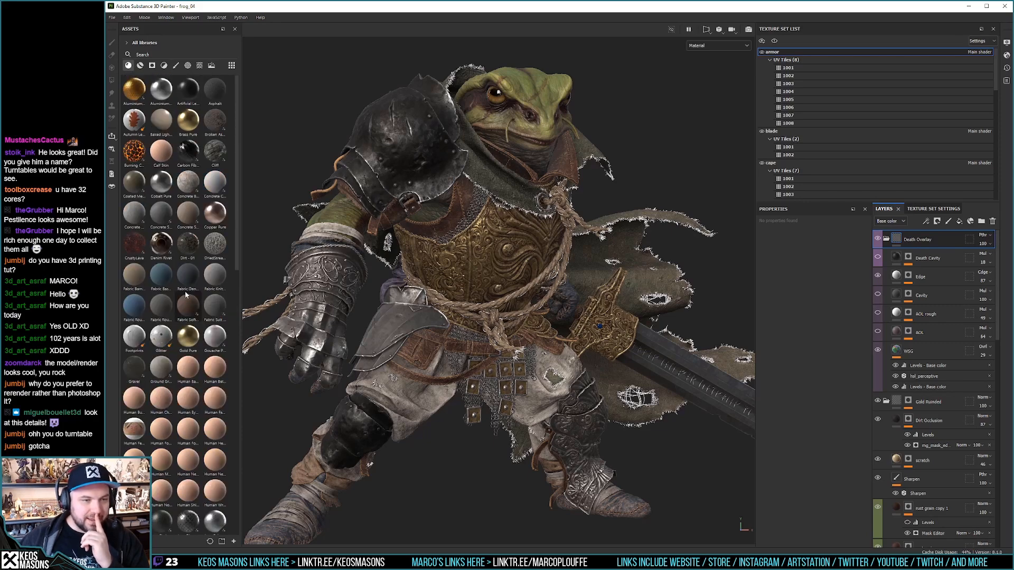
{"action": "scroll", "coordinate": [176, 272], "scroll_direction": "down", "scroll_amount": 7}
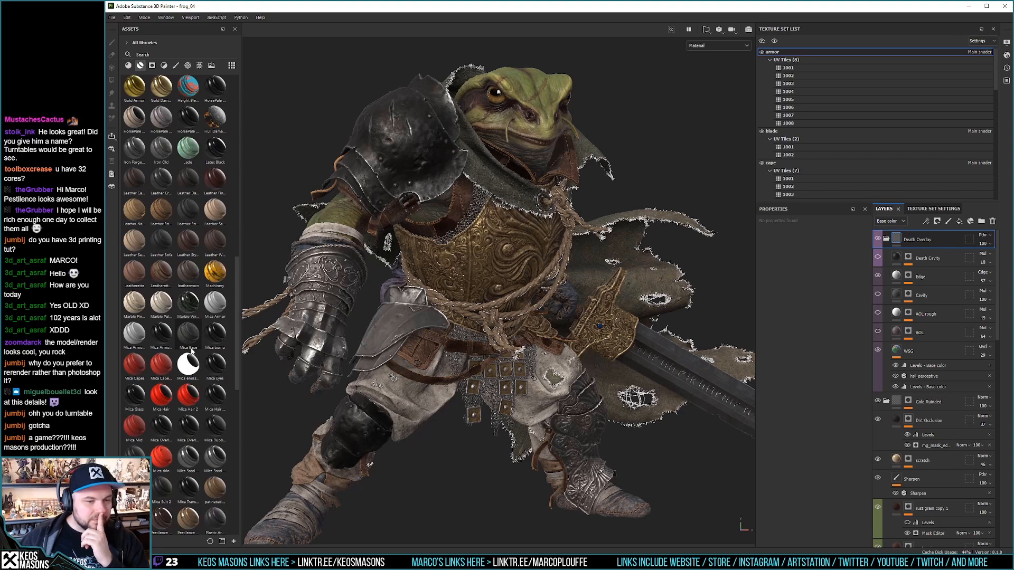
{"action": "scroll", "coordinate": [194, 348], "scroll_direction": "down", "scroll_amount": 3}
{"action": "scroll", "coordinate": [194, 258], "scroll_direction": "down", "scroll_amount": 3}
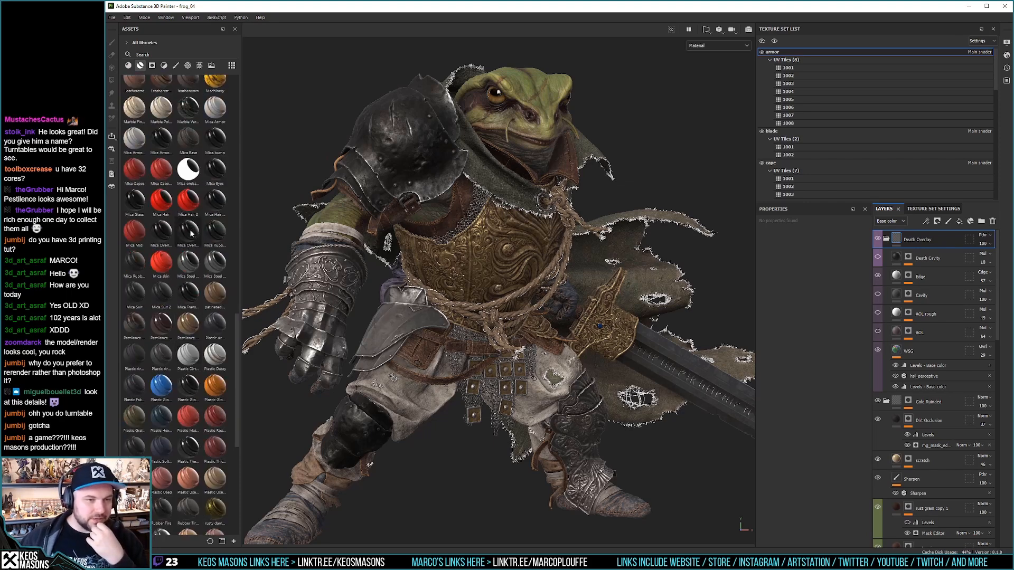
{"action": "scroll", "coordinate": [191, 234], "scroll_direction": "down", "scroll_amount": 3}
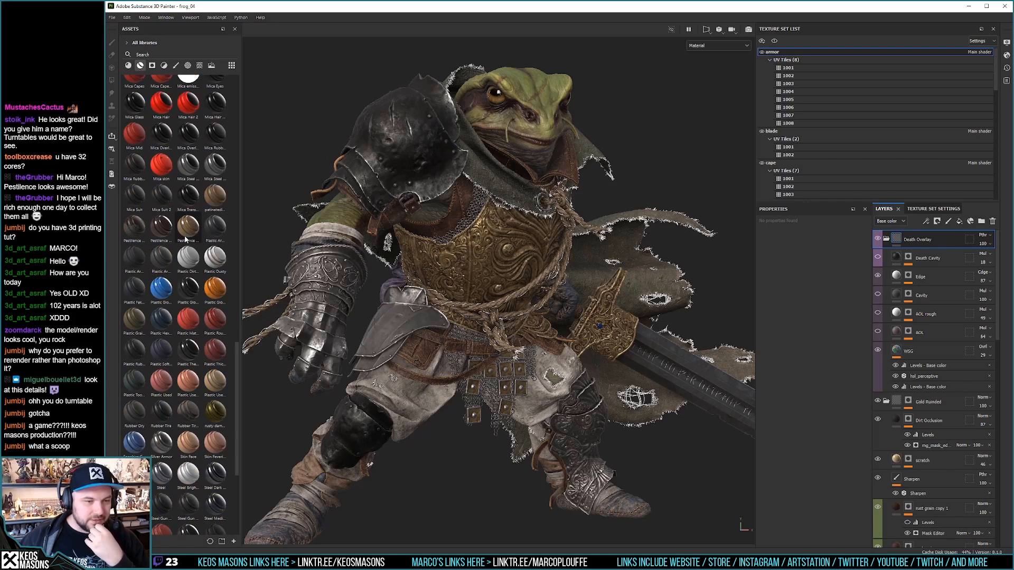
{"action": "scroll", "coordinate": [185, 237], "scroll_direction": "down", "scroll_amount": 3}
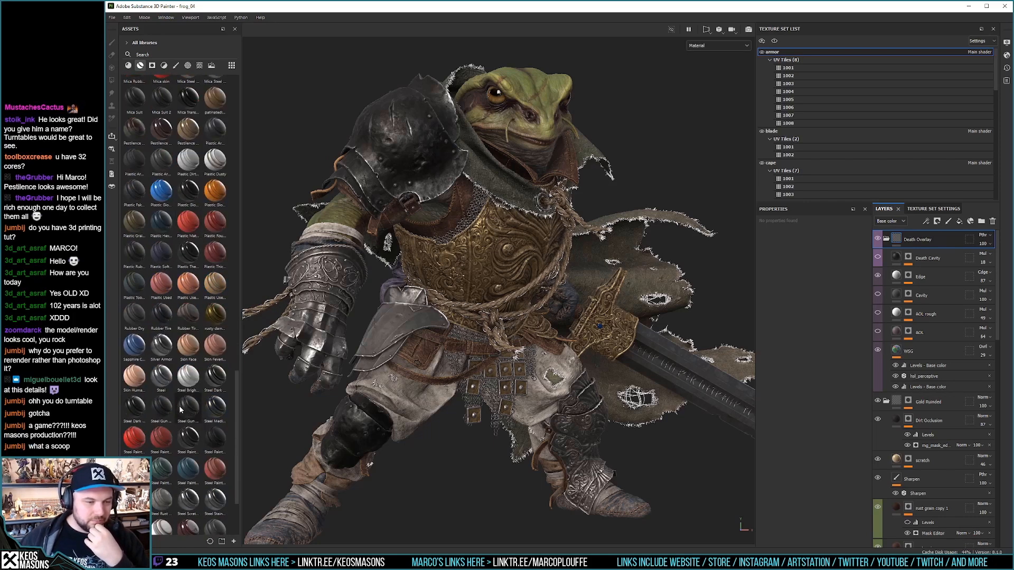
{"action": "mouse_move", "coordinate": [180, 410]}
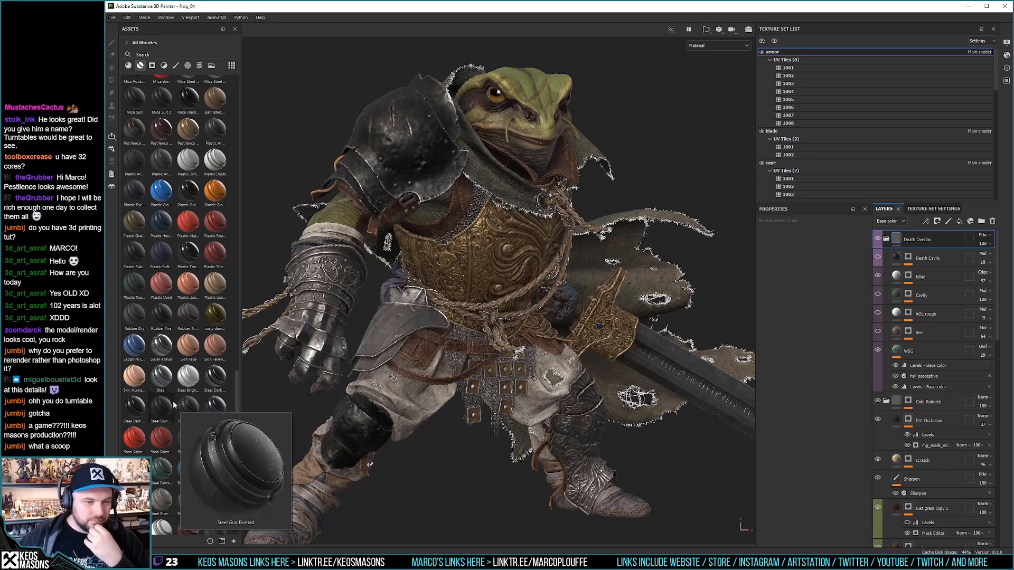
{"action": "mouse_move", "coordinate": [194, 360]}
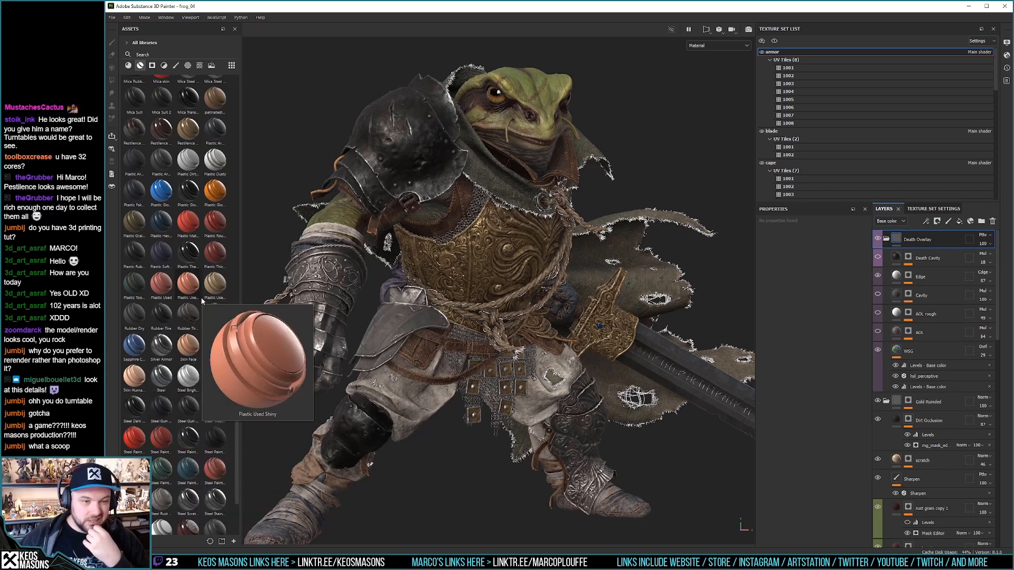
{"action": "scroll", "coordinate": [191, 209], "scroll_direction": "up", "scroll_amount": 5}
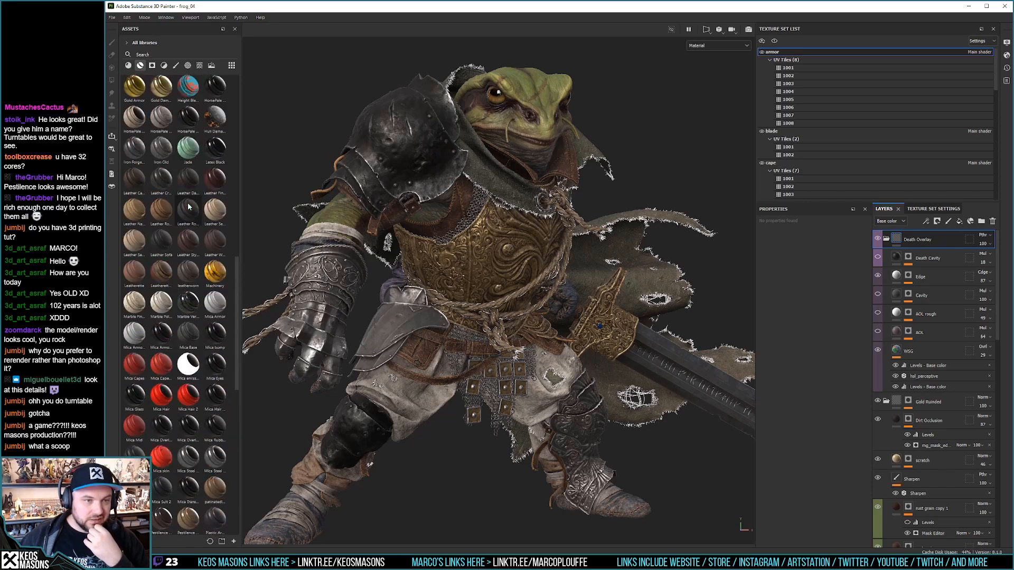
{"action": "scroll", "coordinate": [189, 207], "scroll_direction": "up", "scroll_amount": 2}
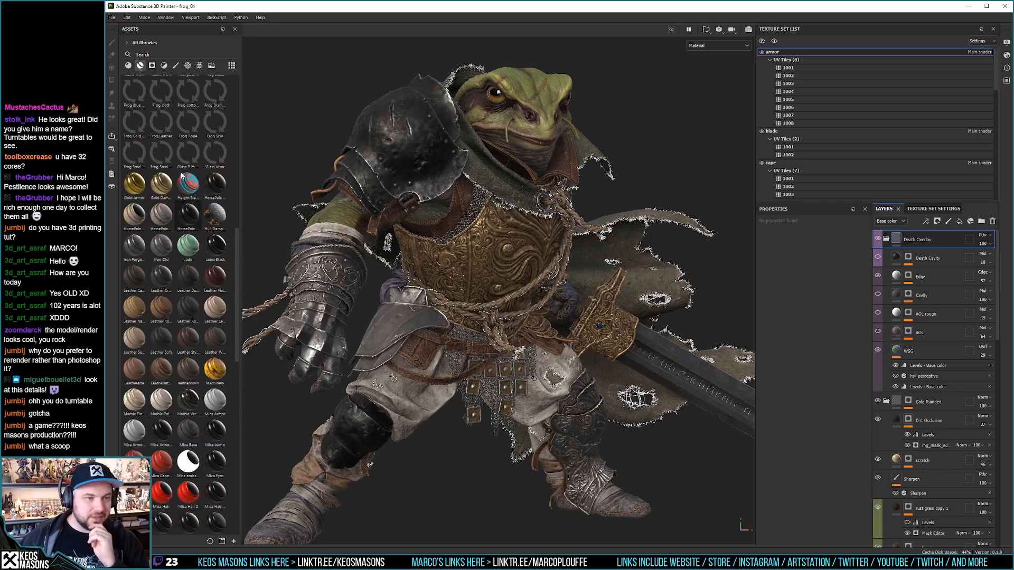
{"action": "scroll", "coordinate": [182, 176], "scroll_direction": "up", "scroll_amount": 6}
{"action": "mouse_move", "coordinate": [182, 175]}
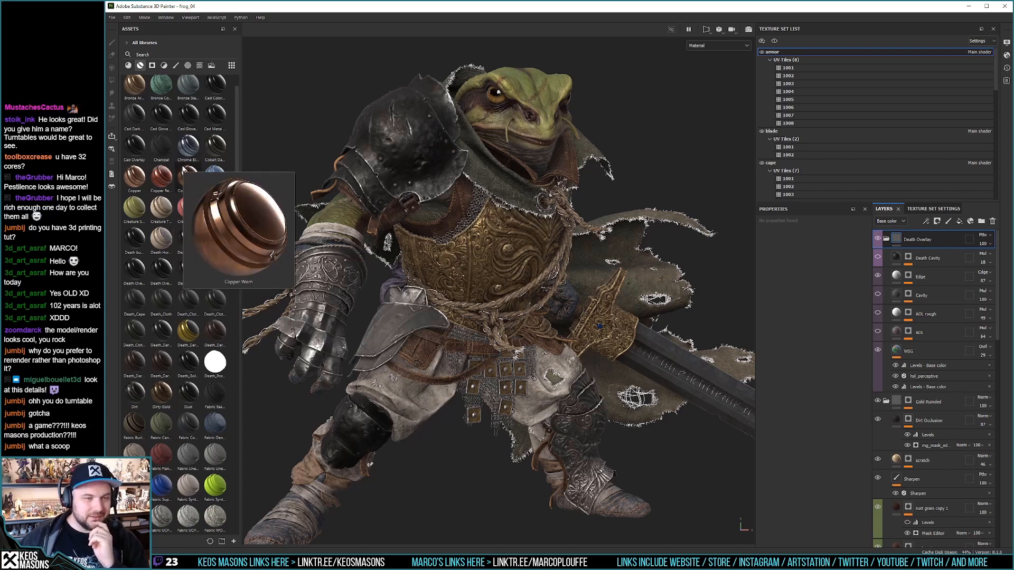
{"action": "scroll", "coordinate": [183, 169], "scroll_direction": "up", "scroll_amount": 1}
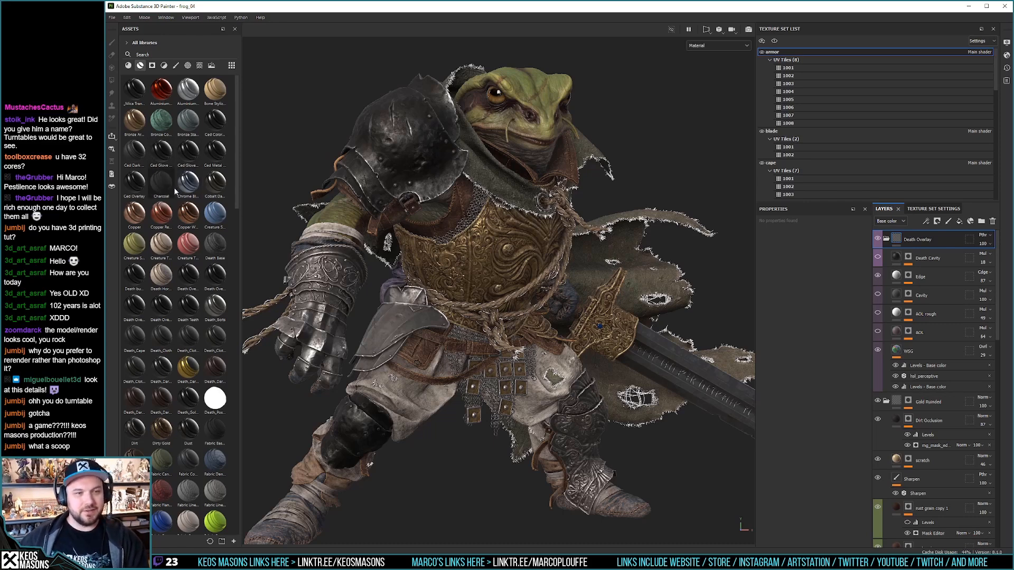
Step: Try the Death Overlay smart material at the top of the armor's layer stack and delete the added group
{"action": "mouse_move", "coordinate": [170, 208]}
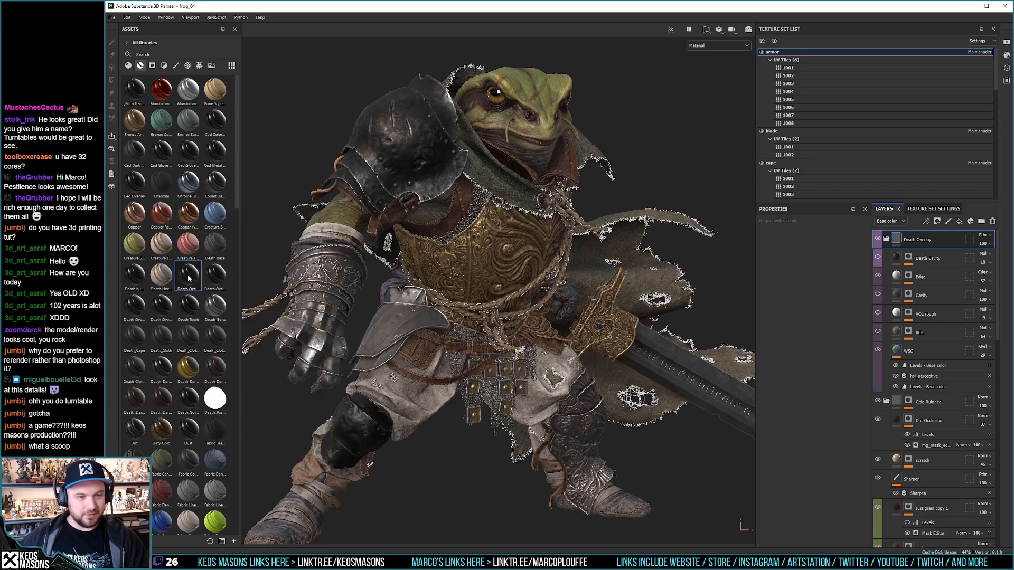
{"action": "mouse_move", "coordinate": [193, 279]}
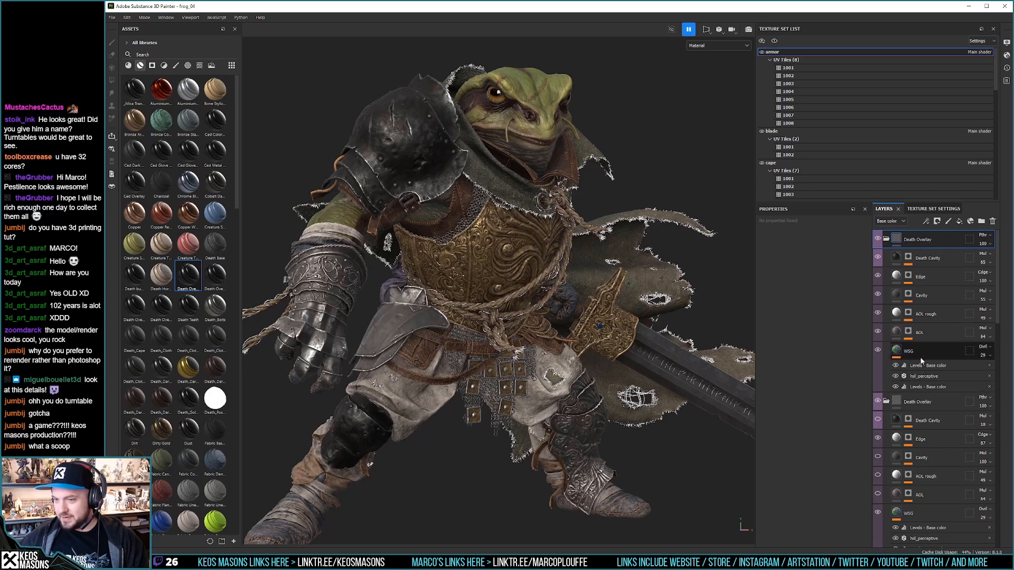
{"action": "left_click", "coordinate": [993, 221]}
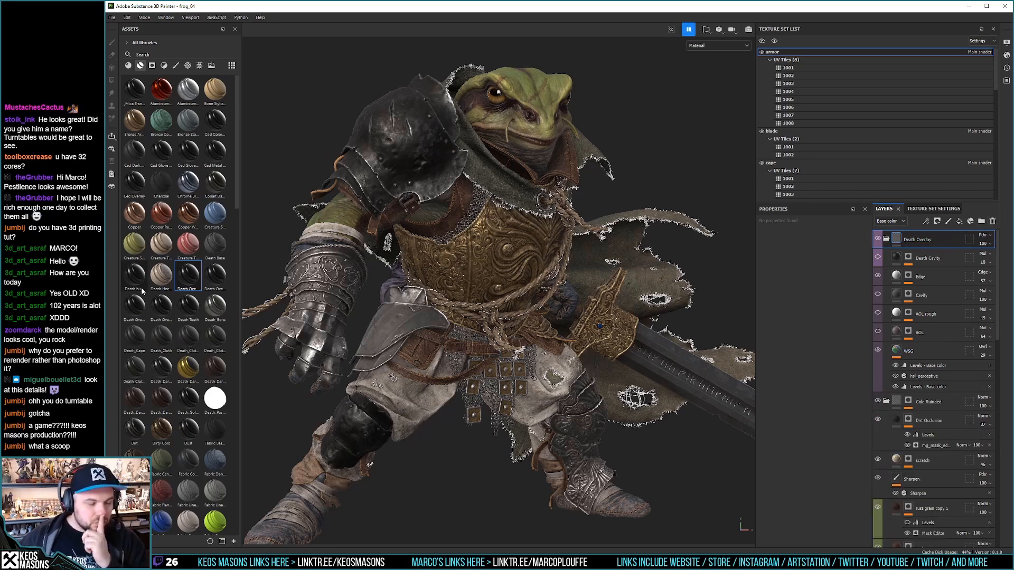
Step: Examine the dark metal shoulder armor up close from a slightly rotated angle
{"action": "mouse_move", "coordinate": [140, 278]}
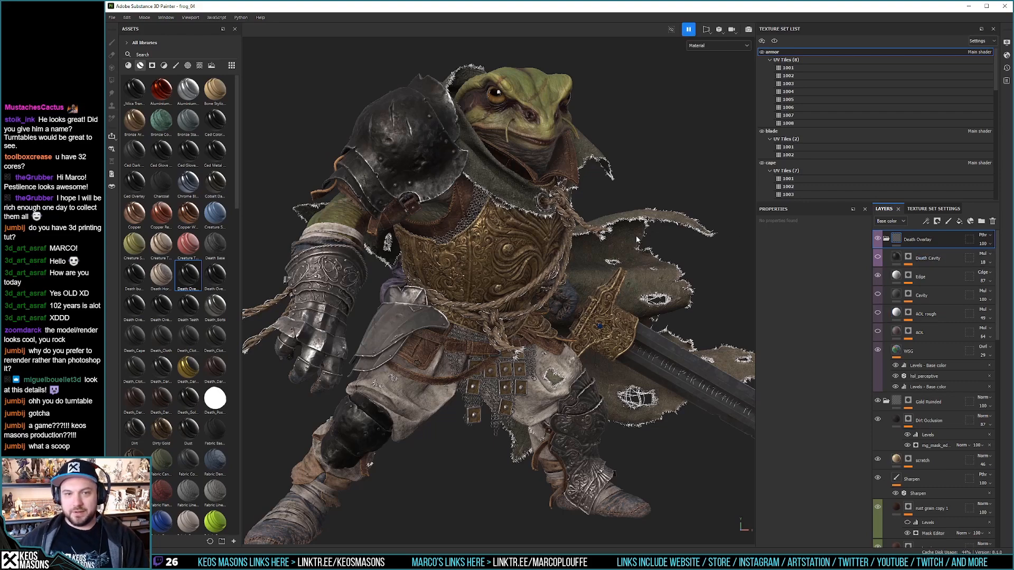
{"action": "scroll", "coordinate": [493, 285], "scroll_direction": "up", "scroll_amount": 5}
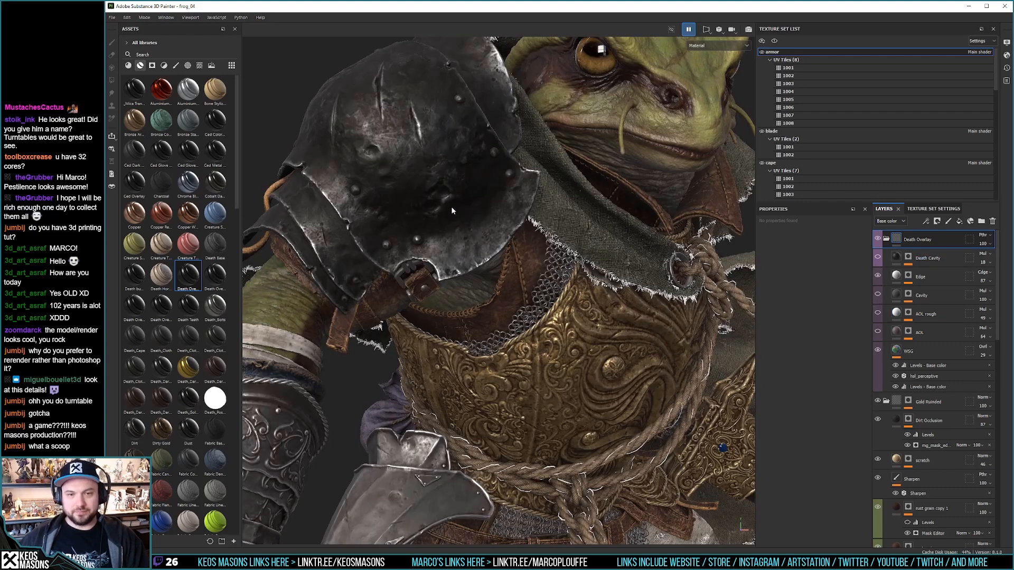
{"action": "middle_click_drag", "start_coordinate": [443, 204], "coordinate": [506, 284], "text": "alt"}
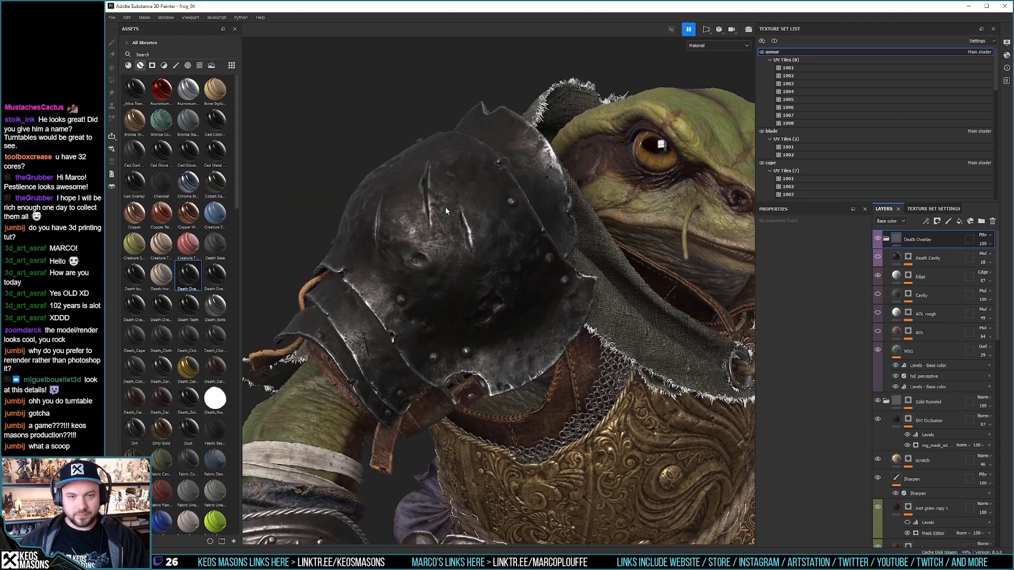
{"action": "left_click_drag", "start_coordinate": [507, 287], "coordinate": [468, 288], "text": "alt"}
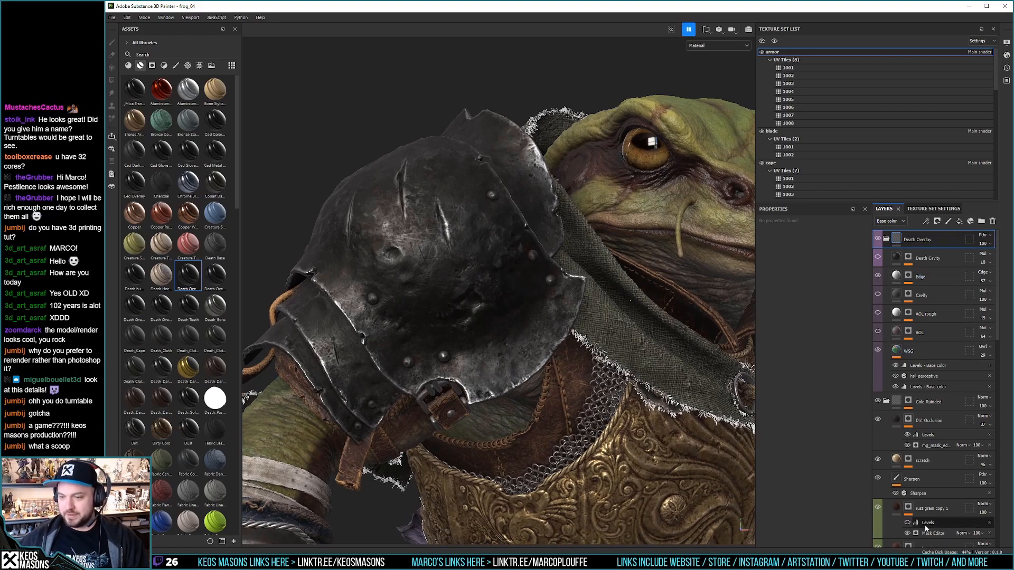
{"action": "left_click", "coordinate": [949, 225]}
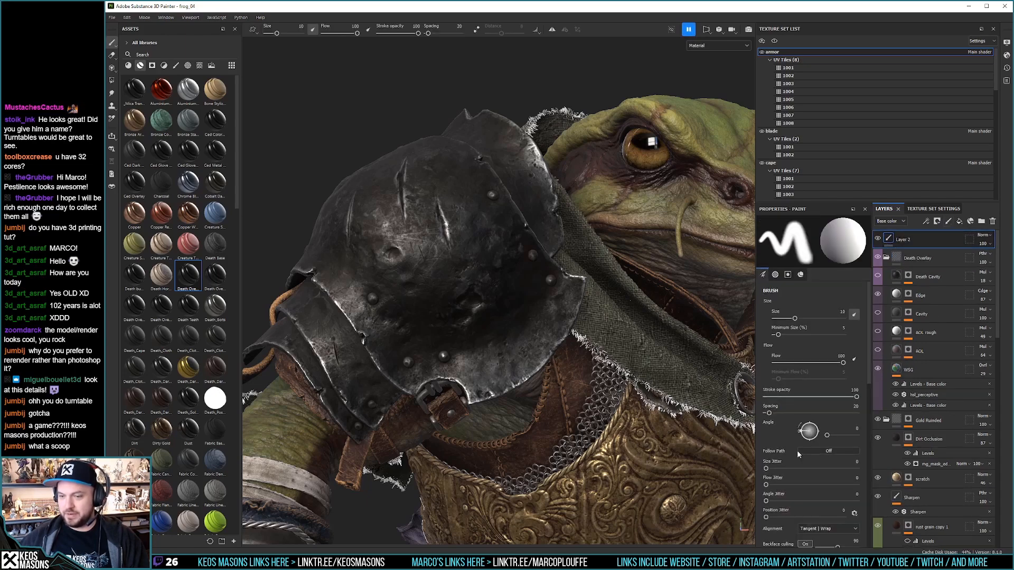
{"action": "double_click", "coordinate": [899, 240]}
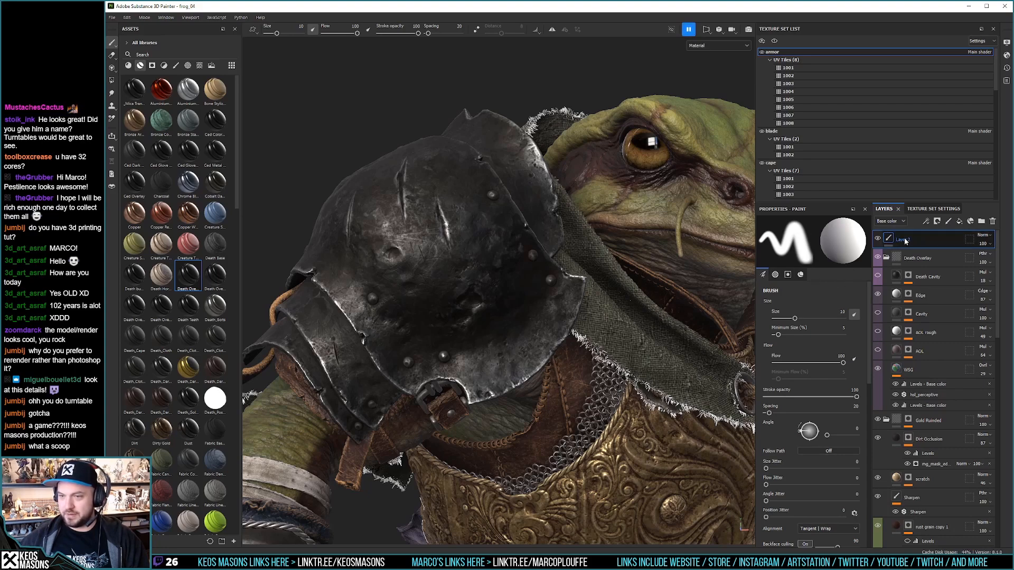
{"action": "right_click", "coordinate": [905, 242]}
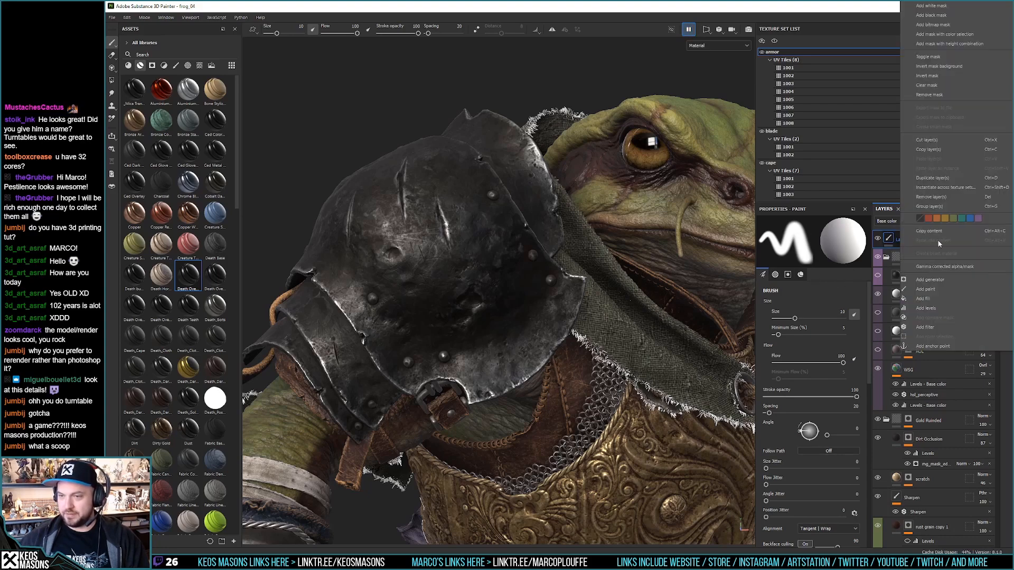
{"action": "left_click", "coordinate": [898, 241]}
{"action": "left_click_drag", "start_coordinate": [998, 281], "coordinate": [996, 232]}
{"action": "left_click", "coordinate": [972, 238]}
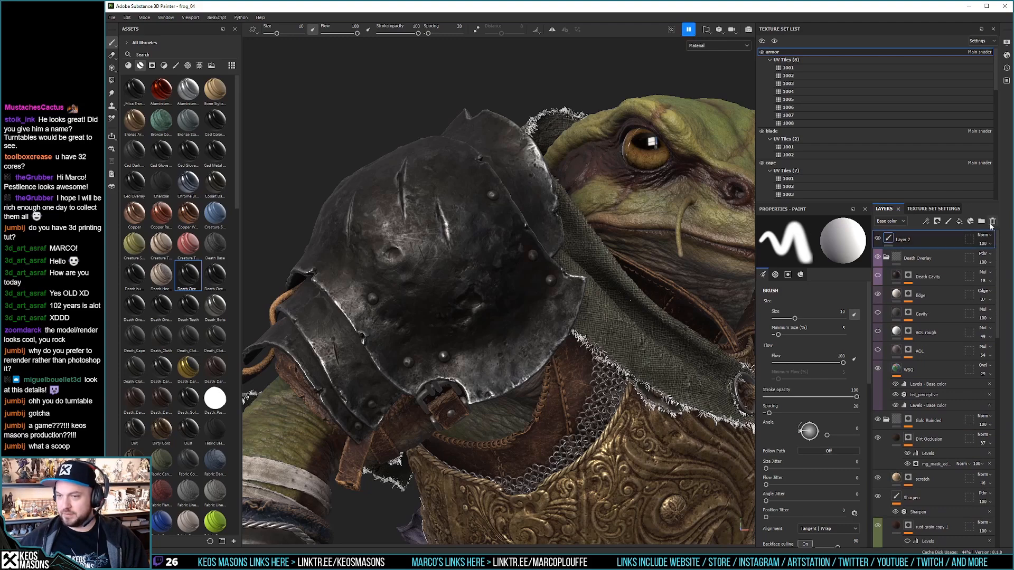
{"action": "left_click", "coordinate": [994, 222]}
Step: Paste the copied Sharpen layer above the Death Overlay group and set its filter's Sharpen Intensity to 1
{"action": "key", "text": "ctrl+v"}
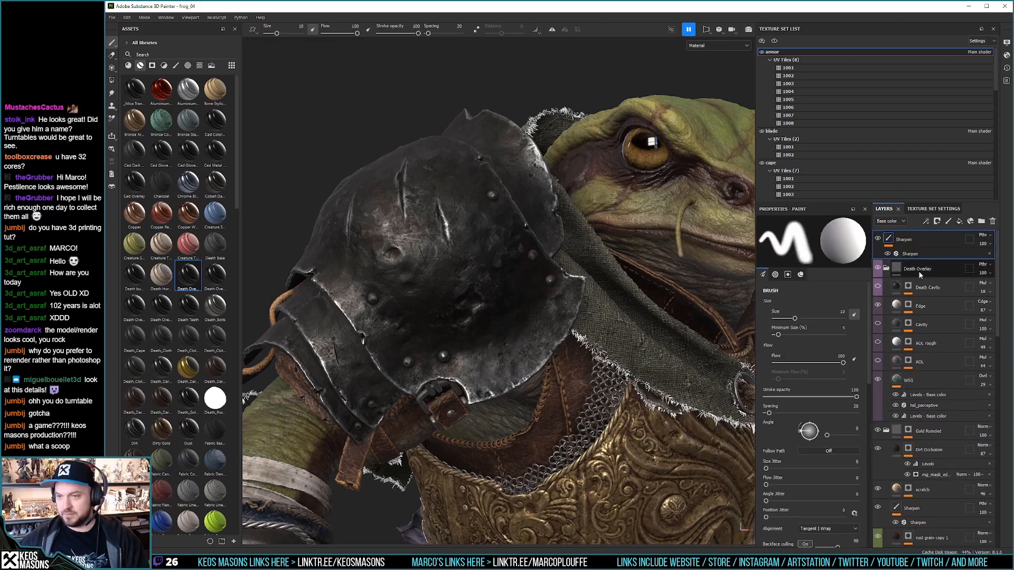
{"action": "left_click", "coordinate": [898, 255]}
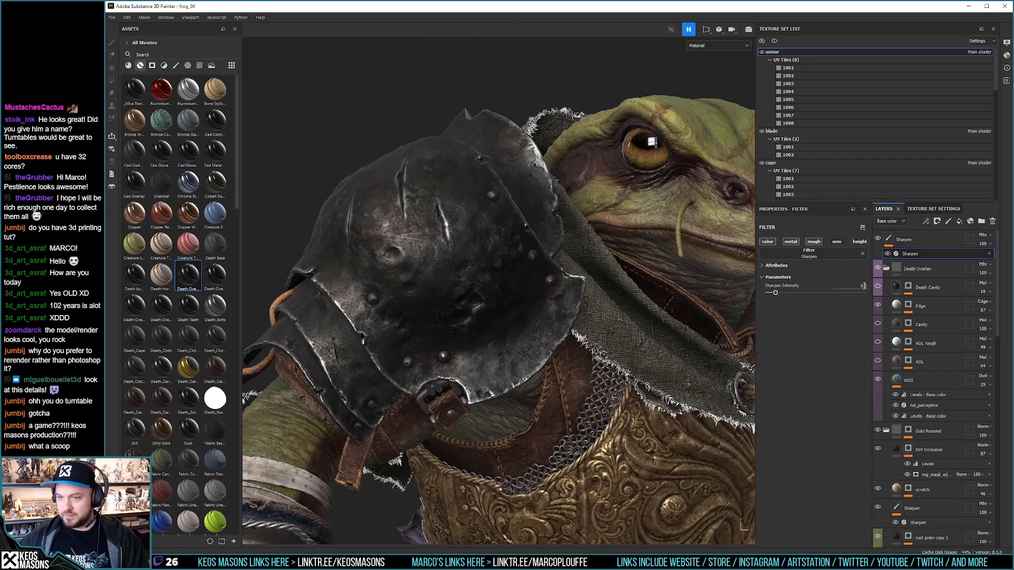
{"action": "double_click", "coordinate": [864, 286]}
{"action": "type", "text": "1"}
{"action": "key", "text": "Return"}
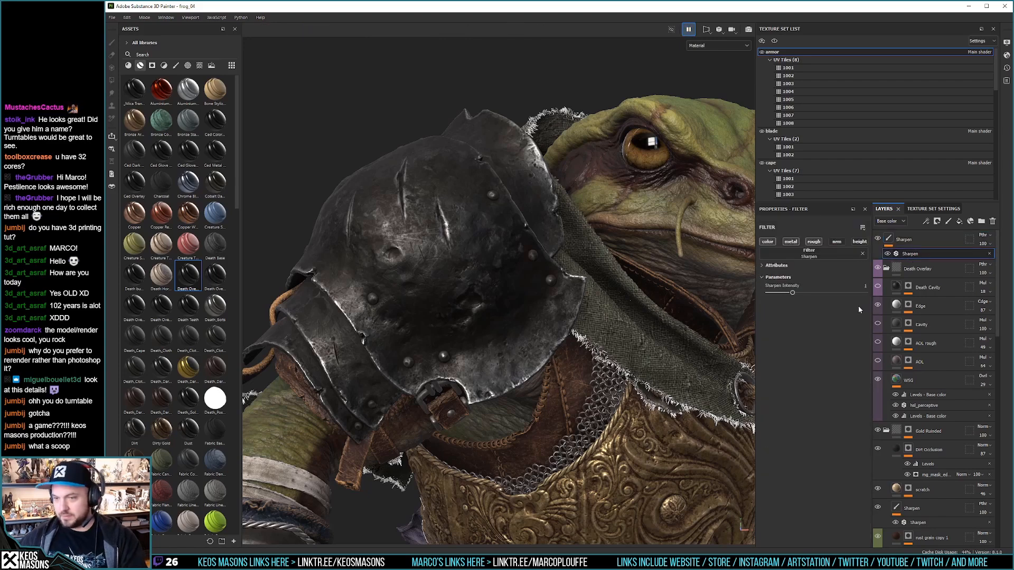
Step: Resume the paused engine computation and inspect the sharpened shoulder armor up close
{"action": "left_click", "coordinate": [689, 29]}
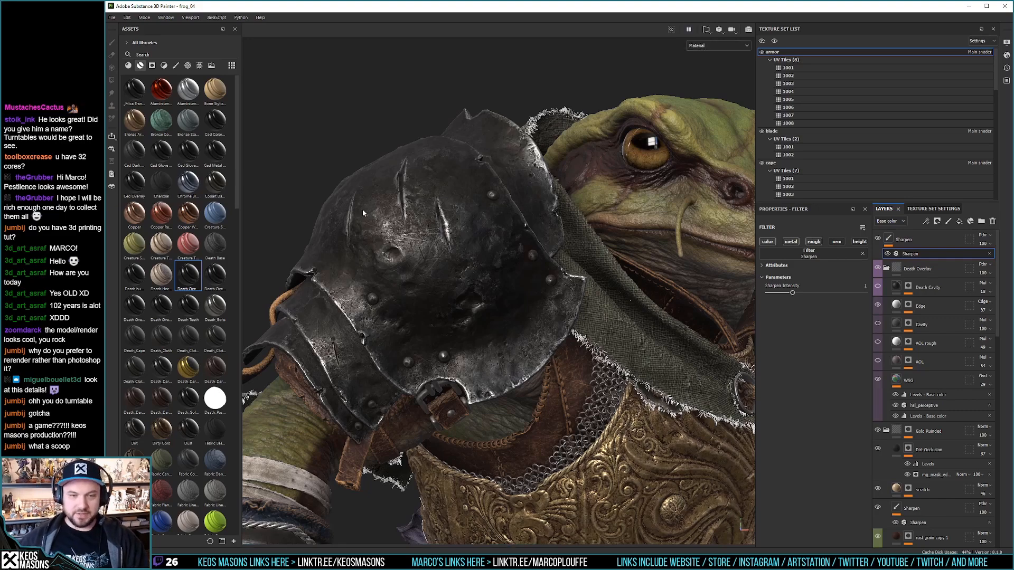
{"action": "left_click_drag", "start_coordinate": [426, 233], "coordinate": [428, 321], "text": "alt"}
{"action": "scroll", "coordinate": [442, 330], "scroll_direction": "up", "scroll_amount": 2}
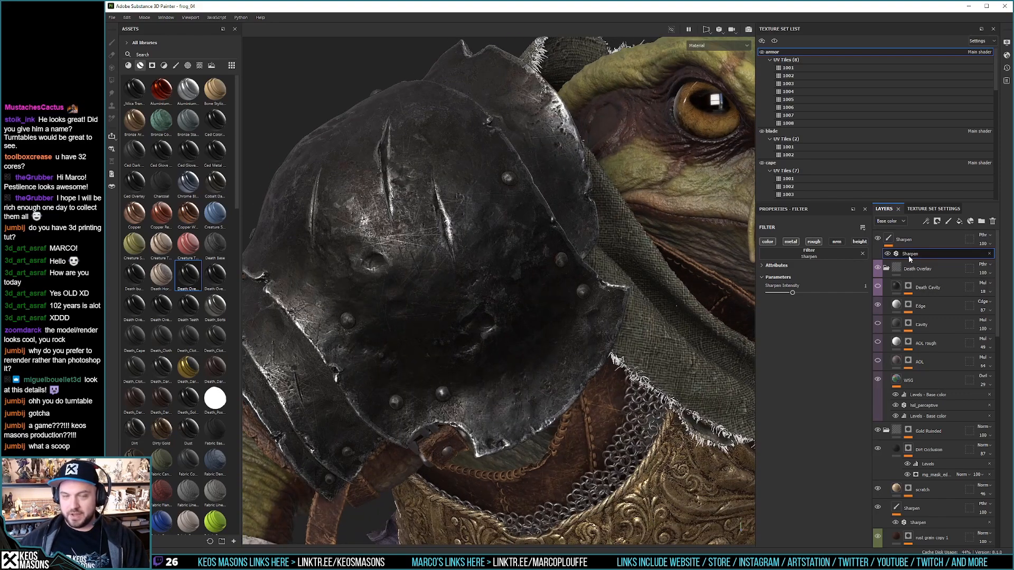
Step: Set up a texture export that includes only the armor texture set, excluding blade, cape, chainmail and all other sets
{"action": "left_click", "coordinate": [112, 17]}
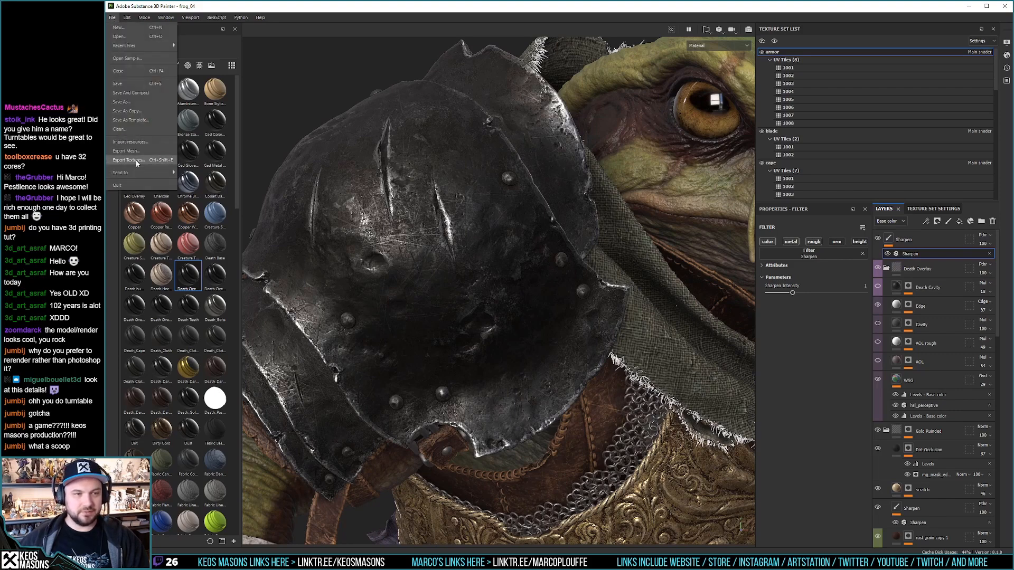
{"action": "left_click", "coordinate": [128, 160]}
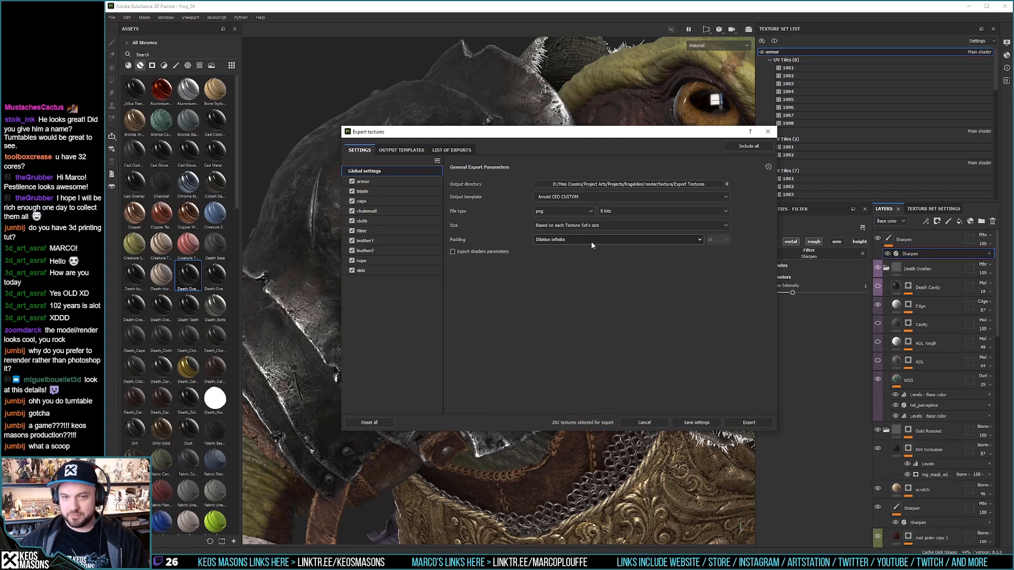
{"action": "left_click", "coordinate": [352, 191]}
{"action": "left_click", "coordinate": [352, 201]}
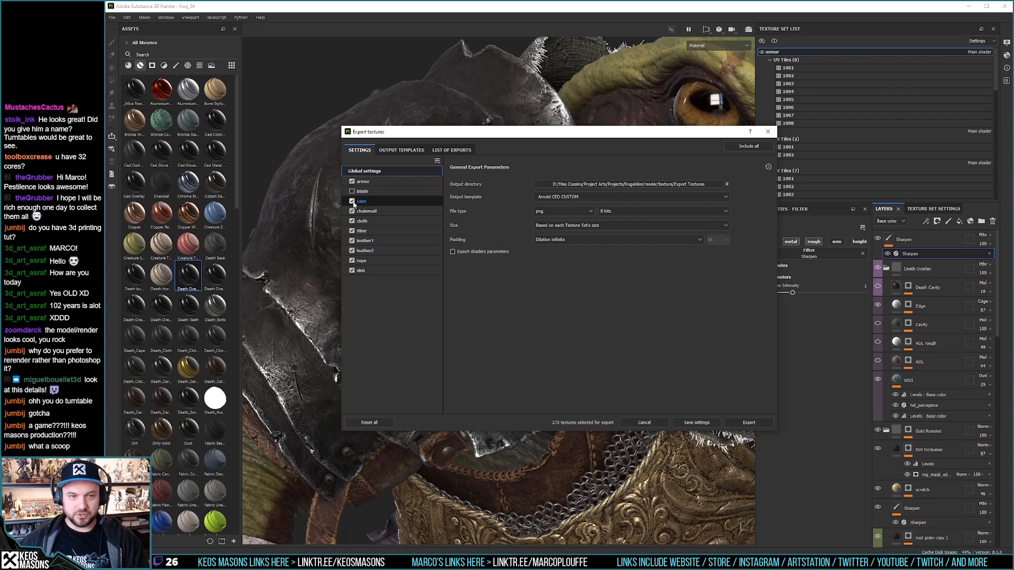
{"action": "left_click", "coordinate": [355, 211]}
{"action": "left_click", "coordinate": [352, 221]}
{"action": "left_click", "coordinate": [352, 230]}
{"action": "left_click", "coordinate": [352, 241]}
{"action": "left_click", "coordinate": [352, 250]}
{"action": "left_click", "coordinate": [352, 261]}
{"action": "left_click", "coordinate": [352, 270]}
{"action": "left_click", "coordinate": [352, 271]}
{"action": "left_click", "coordinate": [352, 211]}
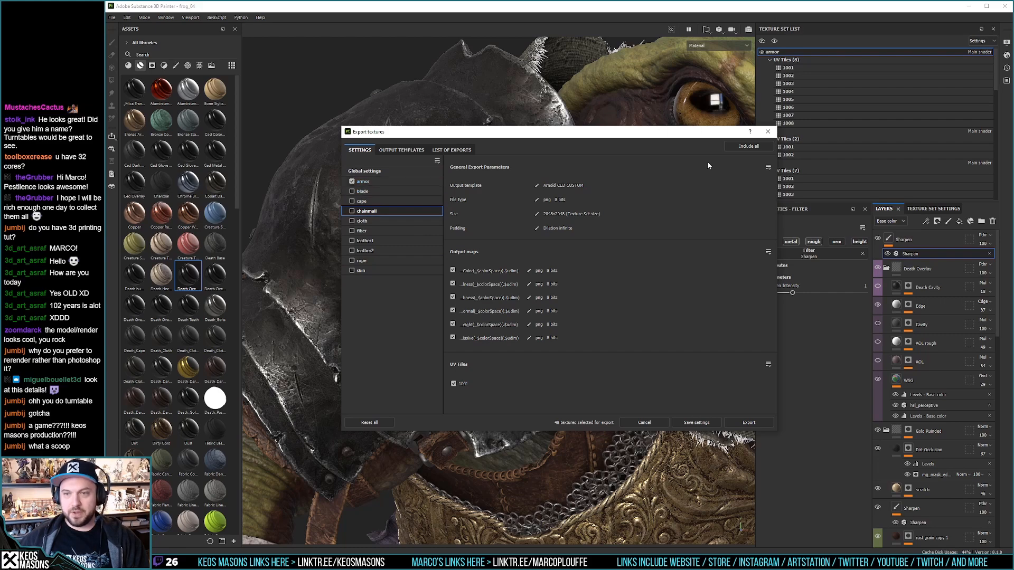
Step: Export the armor textures and close the export window
{"action": "left_click_drag", "start_coordinate": [706, 135], "coordinate": [585, 112]}
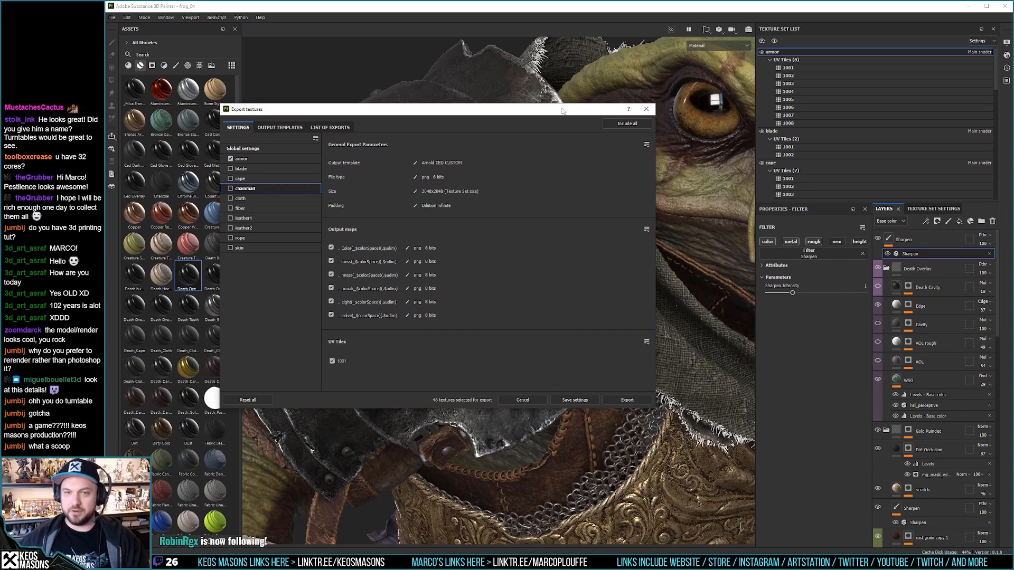
{"action": "left_click_drag", "start_coordinate": [563, 111], "coordinate": [621, 115]}
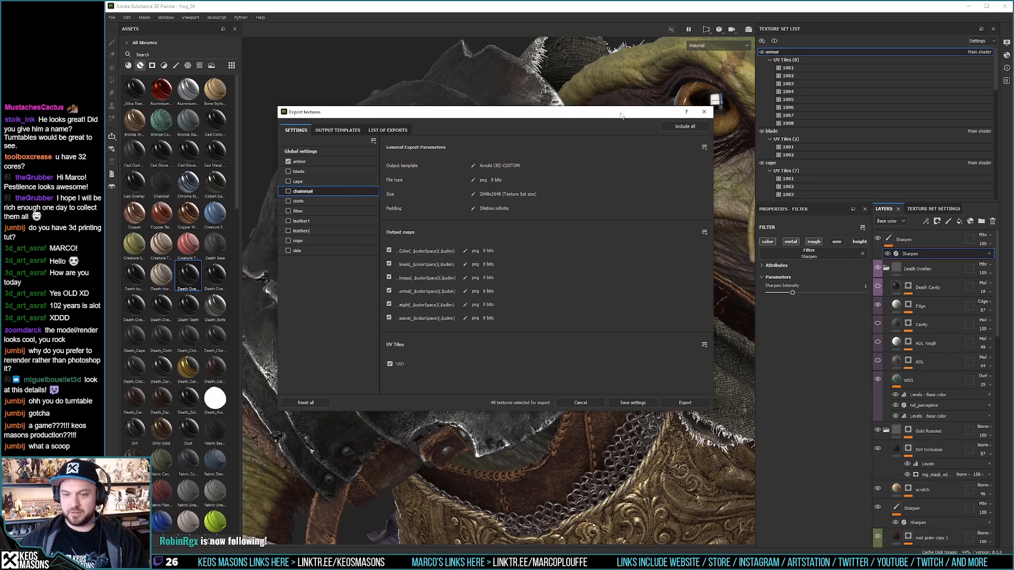
{"action": "left_click", "coordinate": [685, 403]}
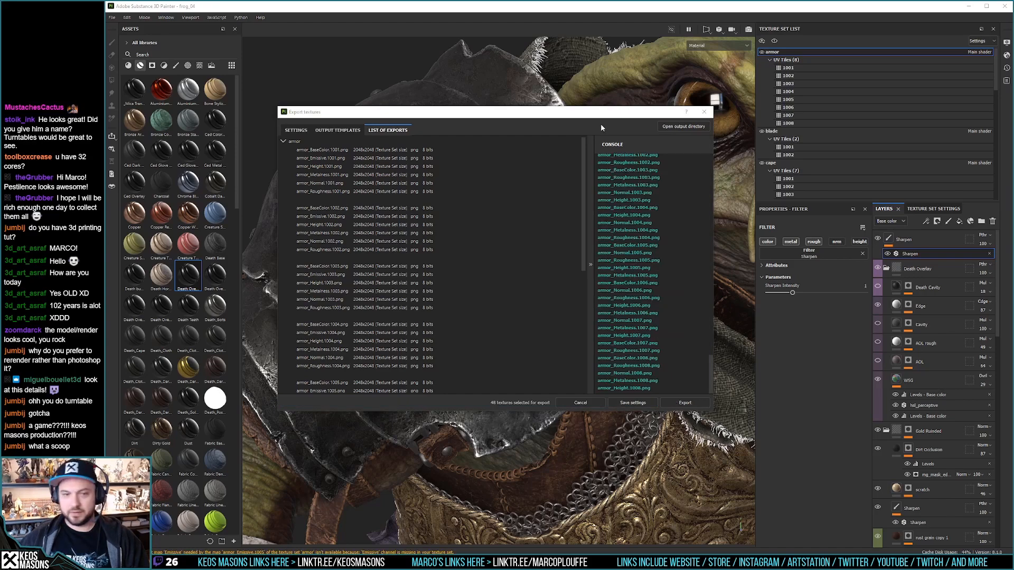
{"action": "left_click", "coordinate": [704, 111]}
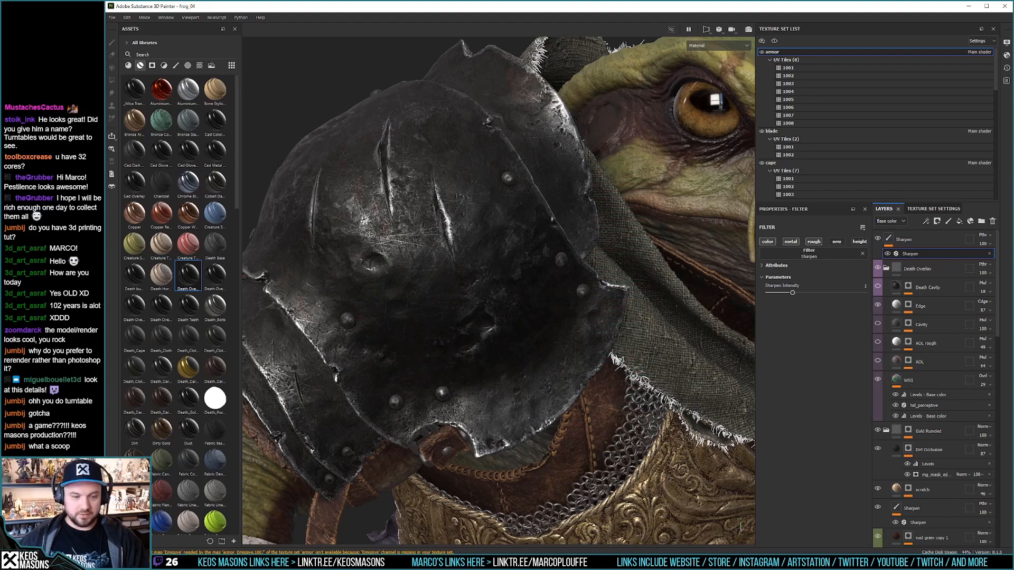
Step: Switch to 3ds Max and check the pixel dimensions of the desktop image 1.png in its file properties
{"action": "key", "text": "alt+Tab"}
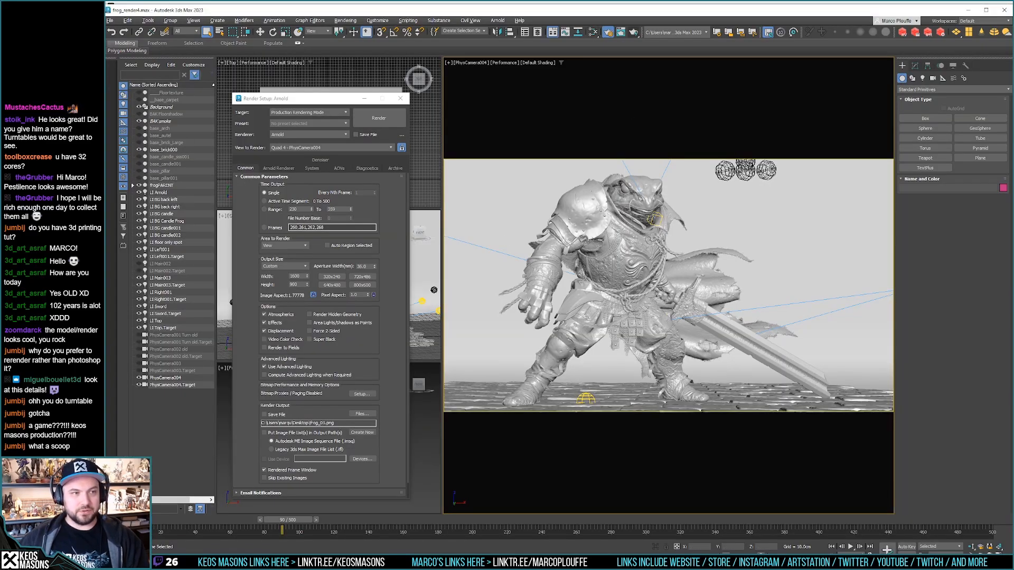
{"action": "key", "text": "Delete"}
{"action": "key", "text": "Return"}
{"action": "right_click", "coordinate": [100, 279]}
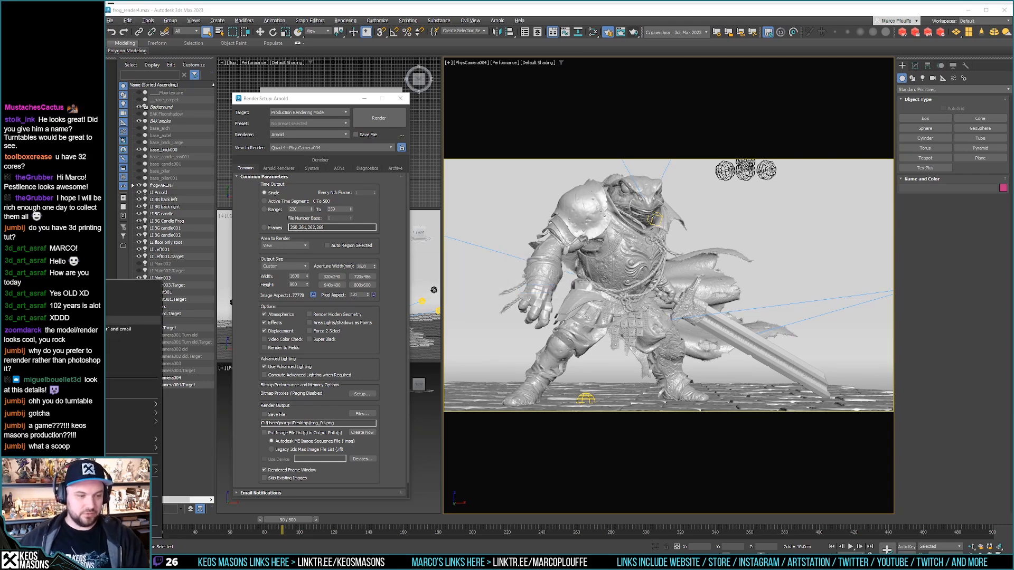
{"action": "left_click", "coordinate": [106, 295]}
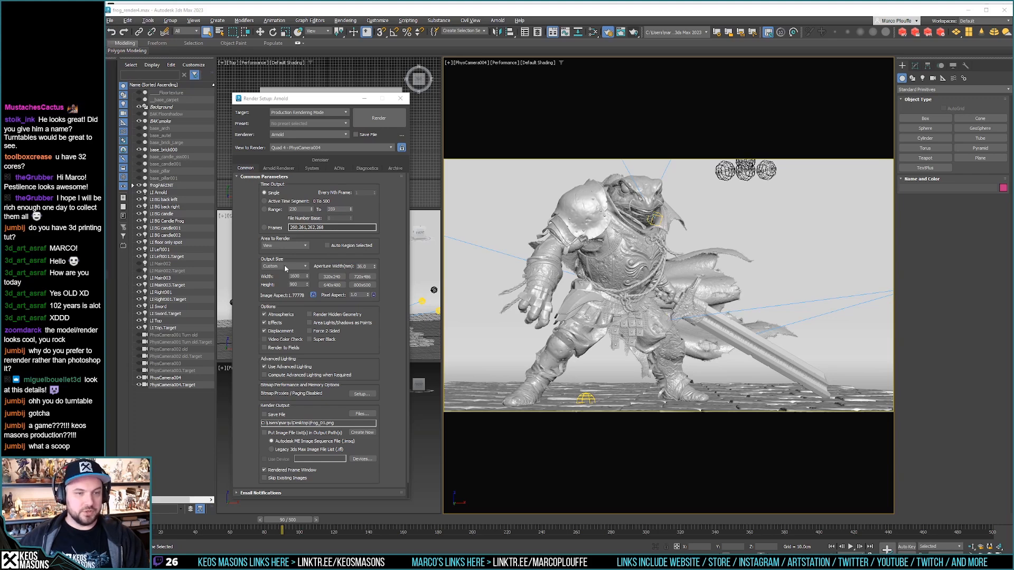
{"action": "left_click_drag", "start_coordinate": [124, 20], "coordinate": [331, 48]}
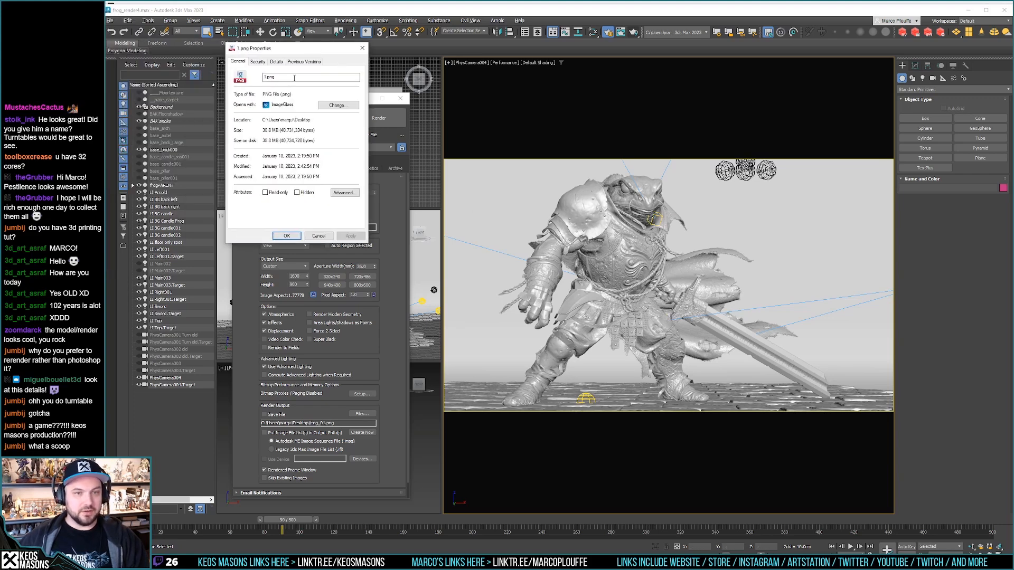
{"action": "left_click", "coordinate": [257, 62]}
{"action": "left_click", "coordinate": [303, 61]}
{"action": "left_click", "coordinate": [276, 62]}
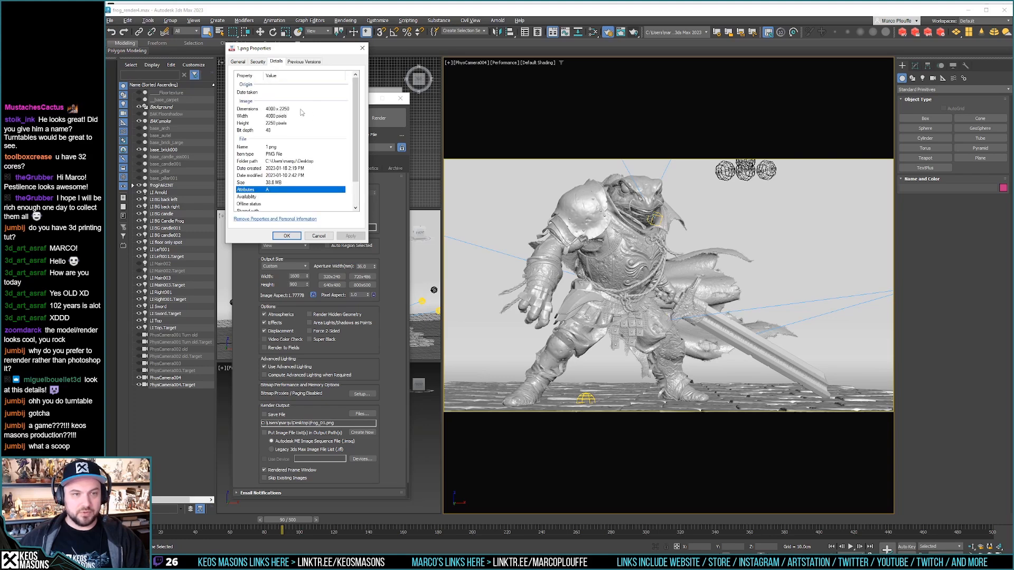
{"action": "left_click", "coordinate": [362, 48]}
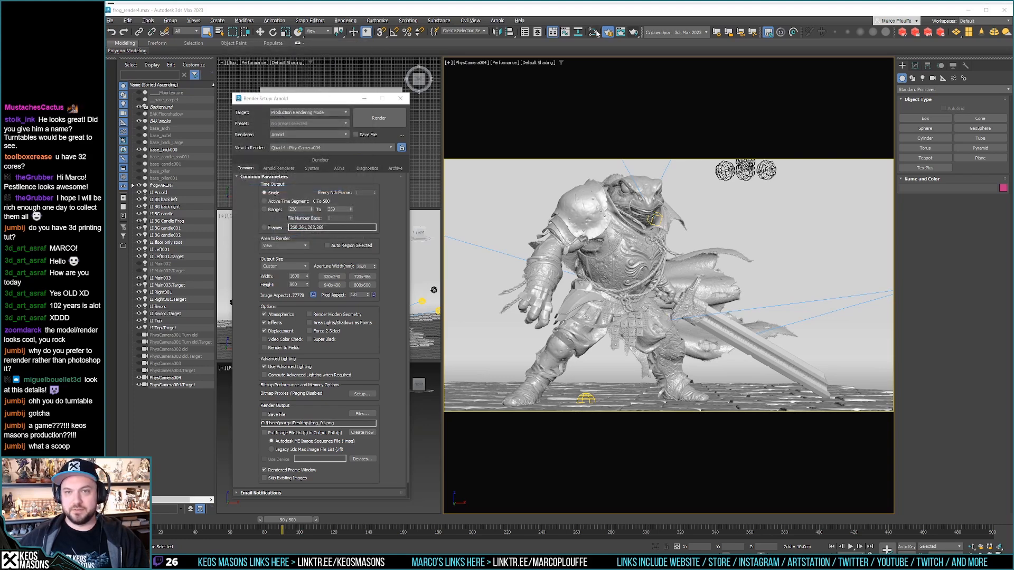
Step: Set the render output width to 4000 pixels in the Render Setup
{"action": "left_click", "coordinate": [299, 275]}
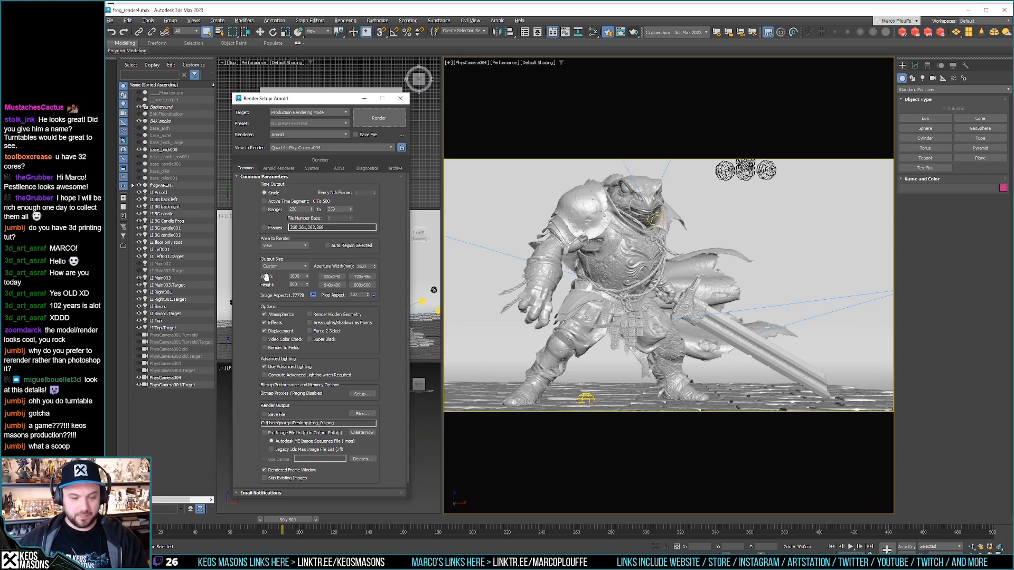
{"action": "double_click", "coordinate": [295, 276]}
{"action": "type", "text": "4000"}
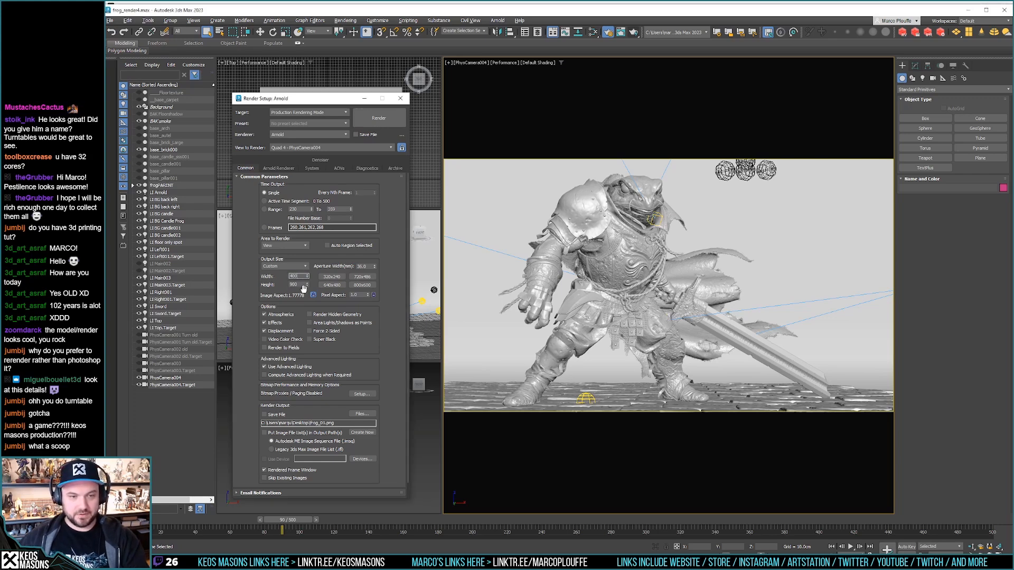
Step: Set the Arnold renderer's Camera (AA) samples to 2
{"action": "left_click", "coordinate": [279, 169]}
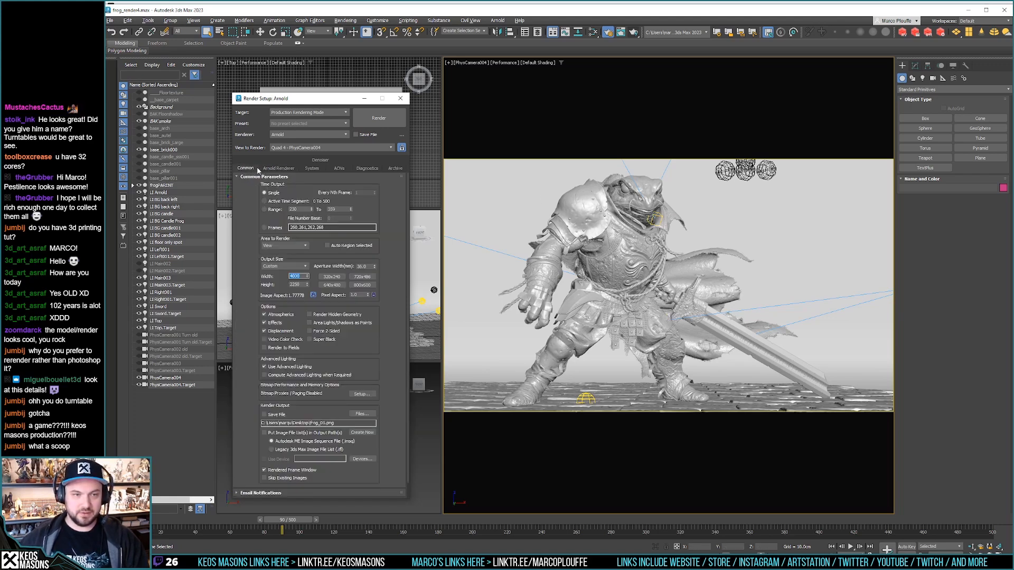
{"action": "double_click", "coordinate": [292, 276]}
{"action": "type", "text": "2"}
{"action": "key", "text": "Return"}
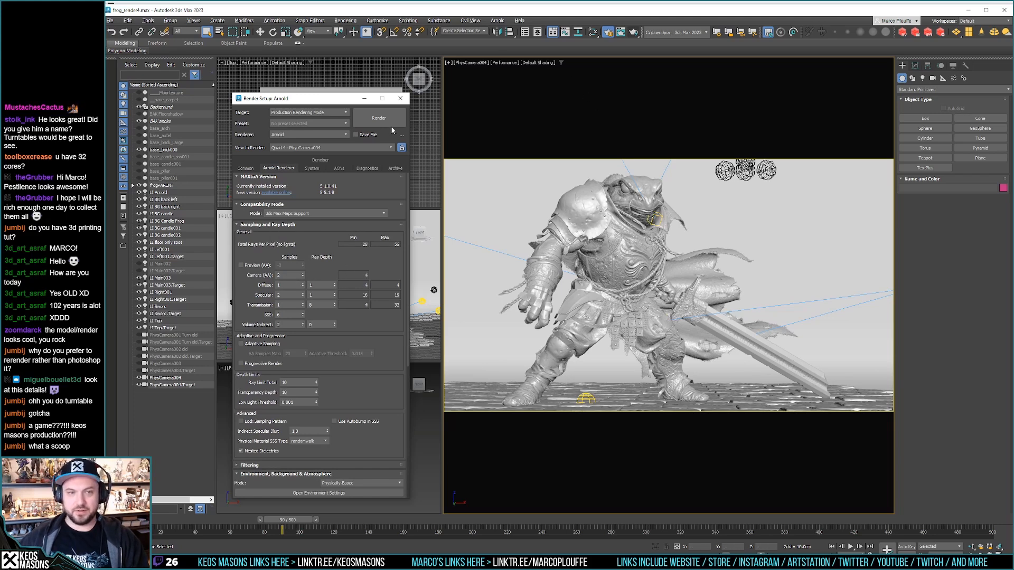
Step: Show the rendered frame window, set the area to render to Region, and review the common render parameters
{"action": "left_click", "coordinate": [621, 33]}
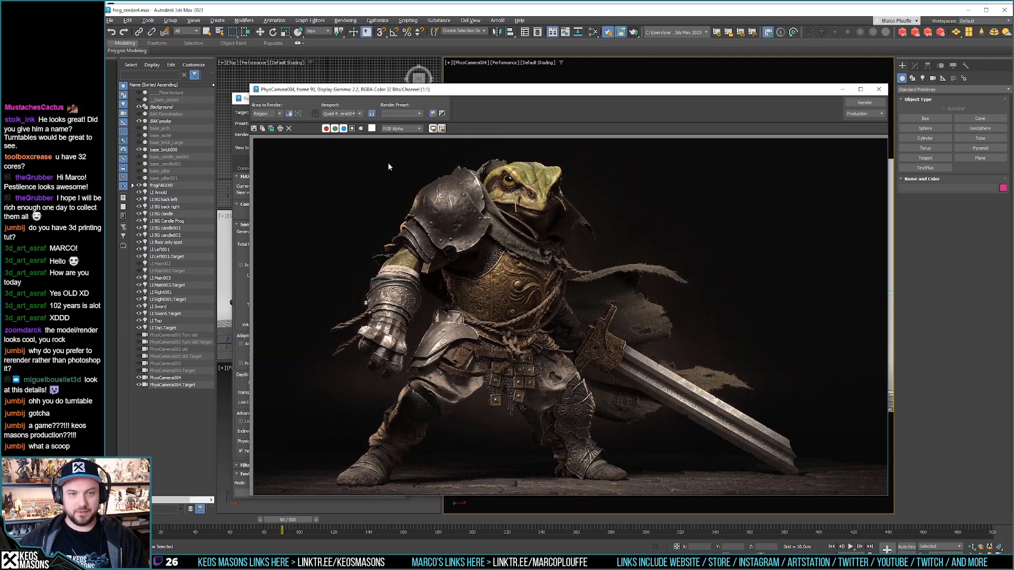
{"action": "left_click", "coordinate": [280, 114]}
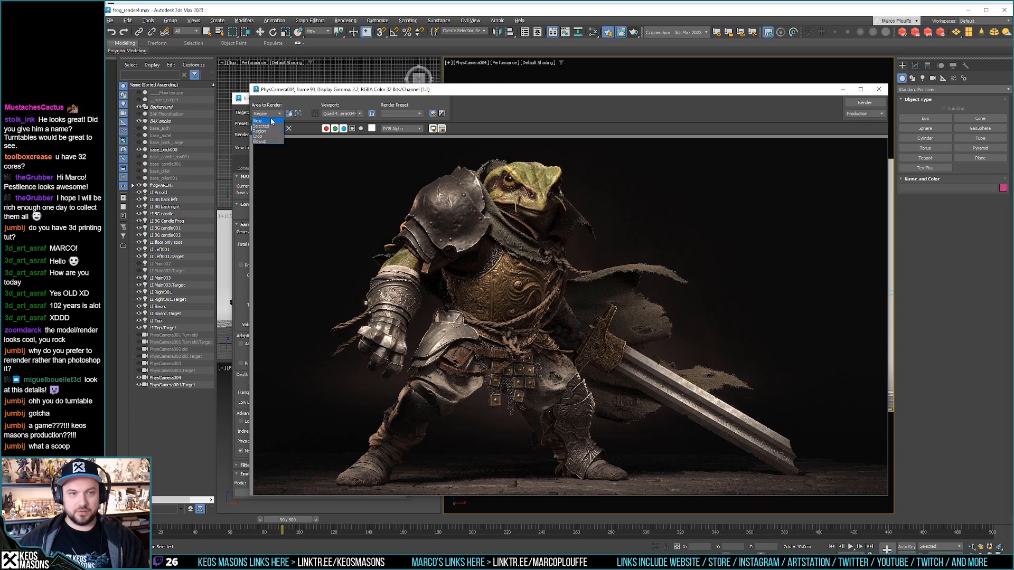
{"action": "left_click", "coordinate": [268, 131]}
{"action": "left_click", "coordinate": [290, 114]}
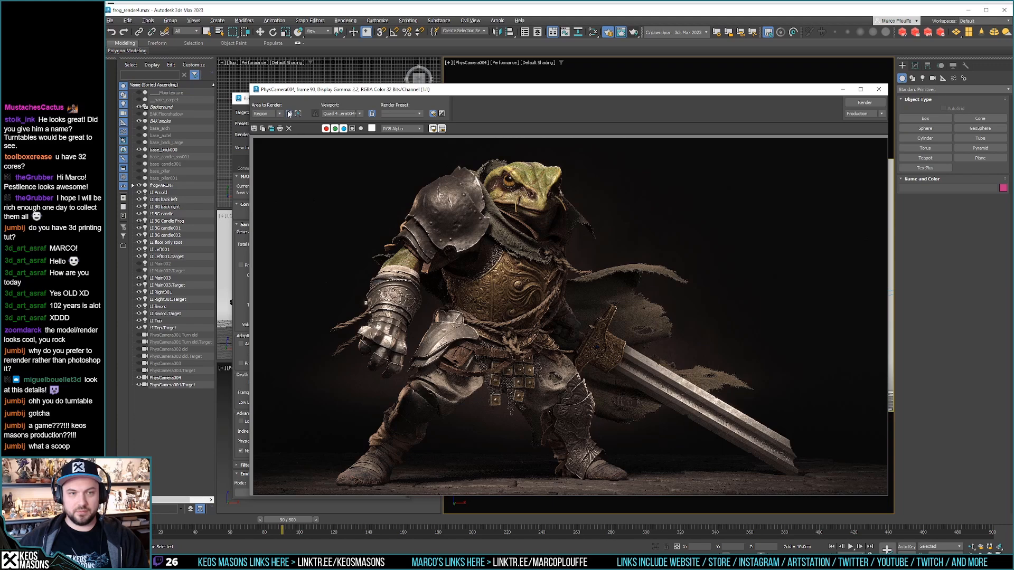
{"action": "left_click_drag", "start_coordinate": [318, 95], "coordinate": [316, 91]}
{"action": "left_click", "coordinate": [237, 100]}
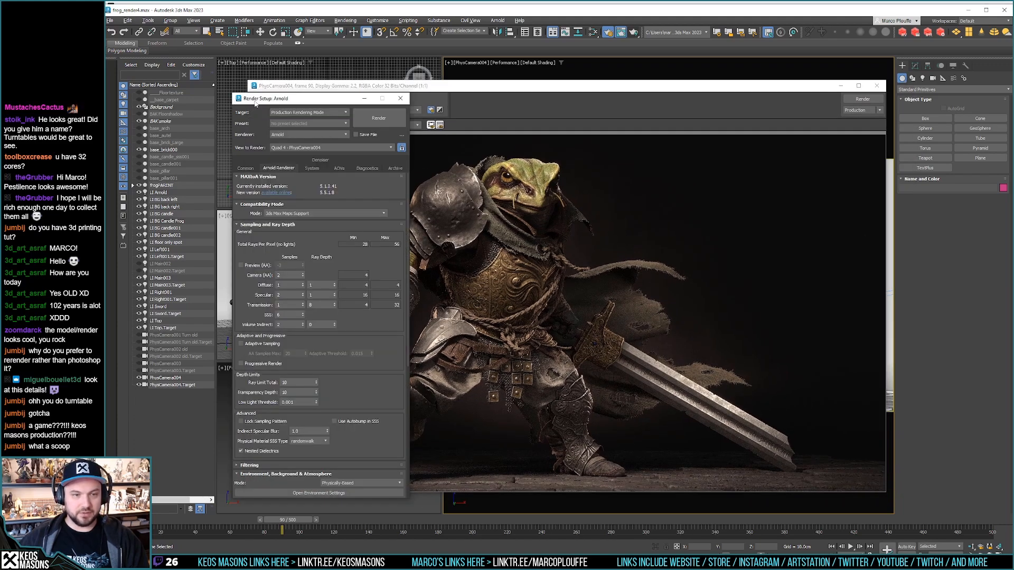
{"action": "left_click", "coordinate": [247, 168]}
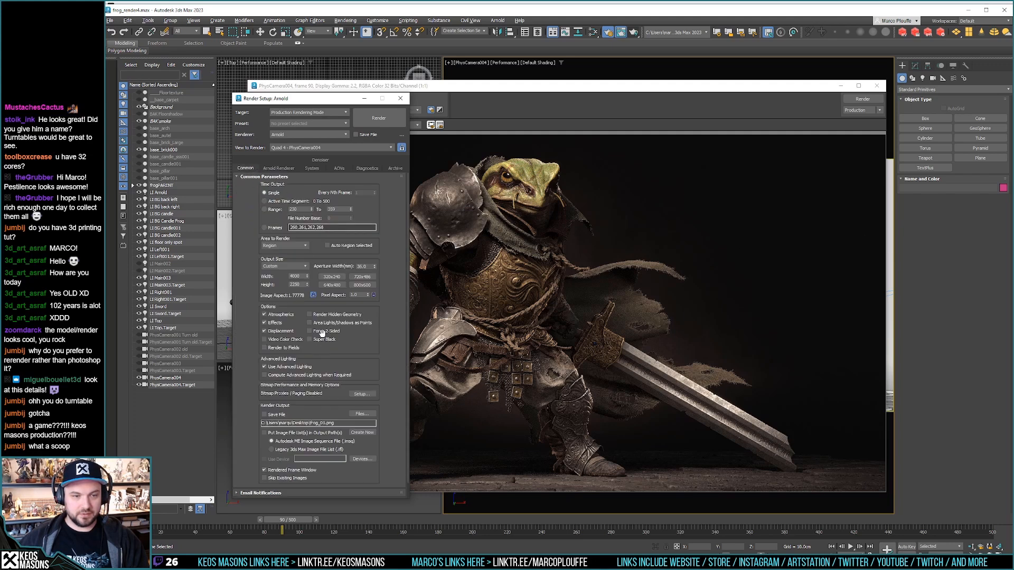
{"action": "left_click", "coordinate": [429, 92]}
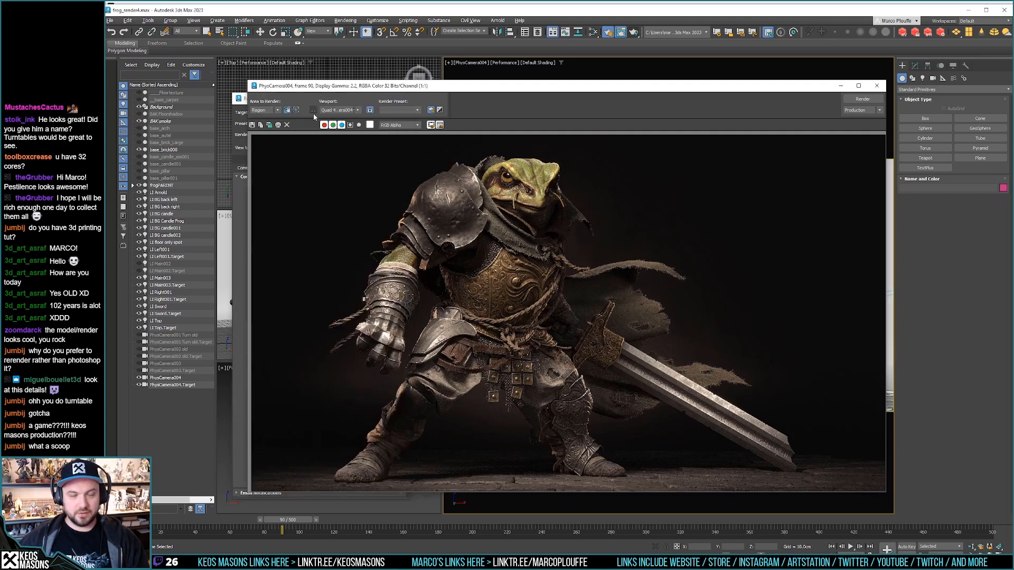
{"action": "left_click", "coordinate": [338, 110]}
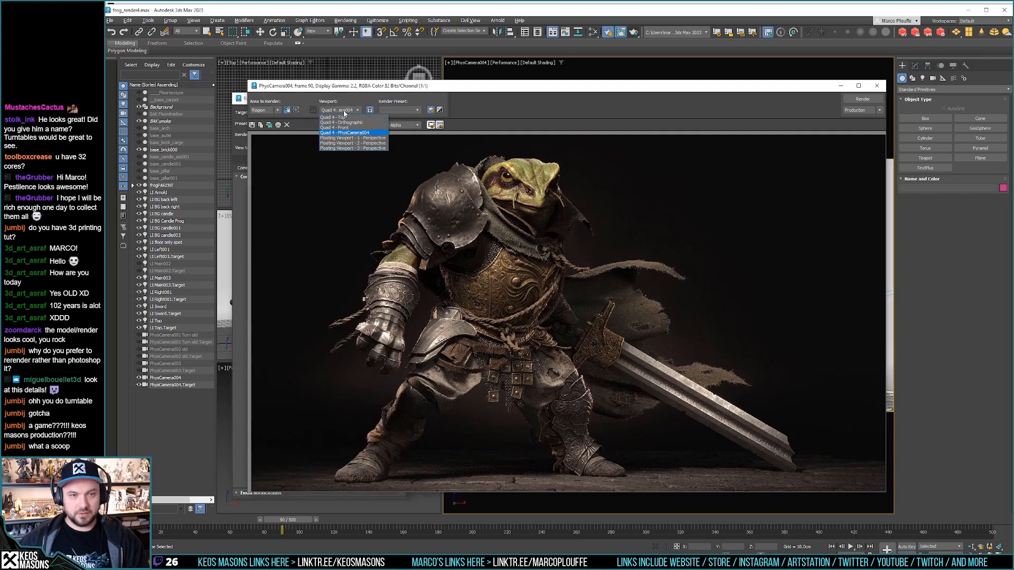
{"action": "left_click", "coordinate": [344, 112]}
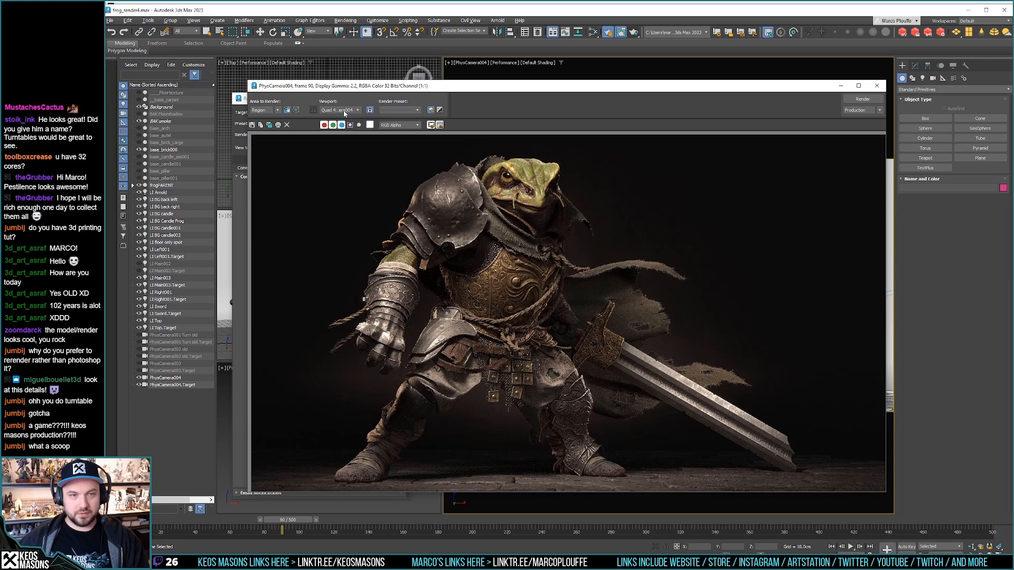
Step: Fit the render region around the frog knight's shoulder pauldron in the camera view and render it
{"action": "left_click", "coordinate": [288, 110]}
{"action": "left_click_drag", "start_coordinate": [421, 85], "coordinate": [90, 93]}
{"action": "left_click_drag", "start_coordinate": [730, 336], "coordinate": [603, 222]}
{"action": "left_click_drag", "start_coordinate": [697, 285], "coordinate": [616, 252]}
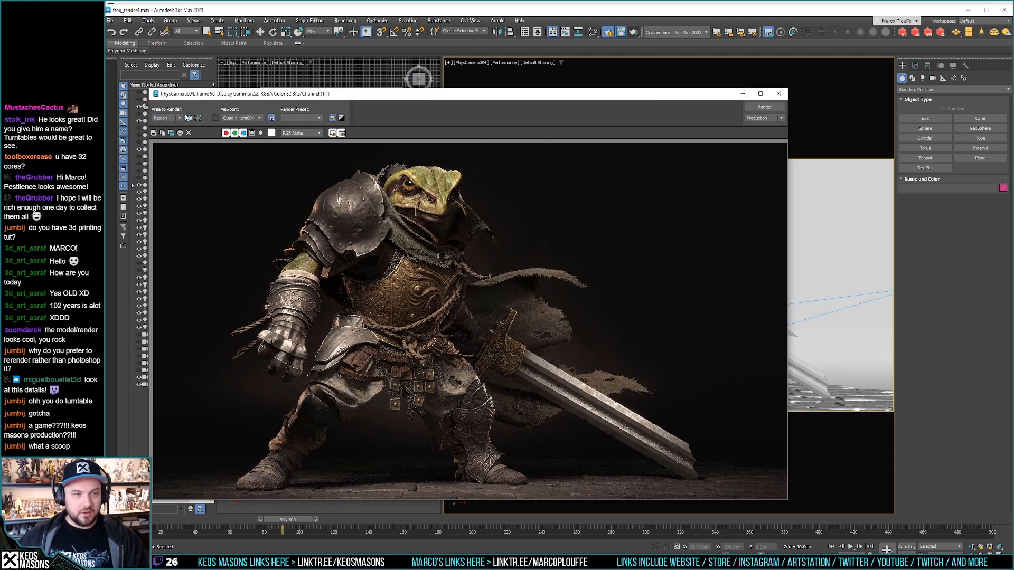
{"action": "left_click", "coordinate": [765, 107]}
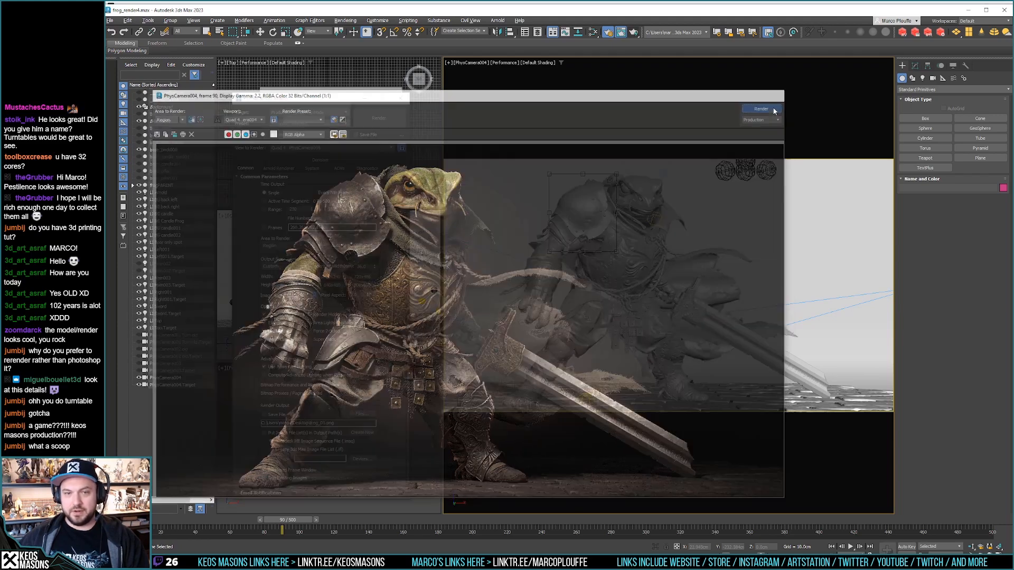
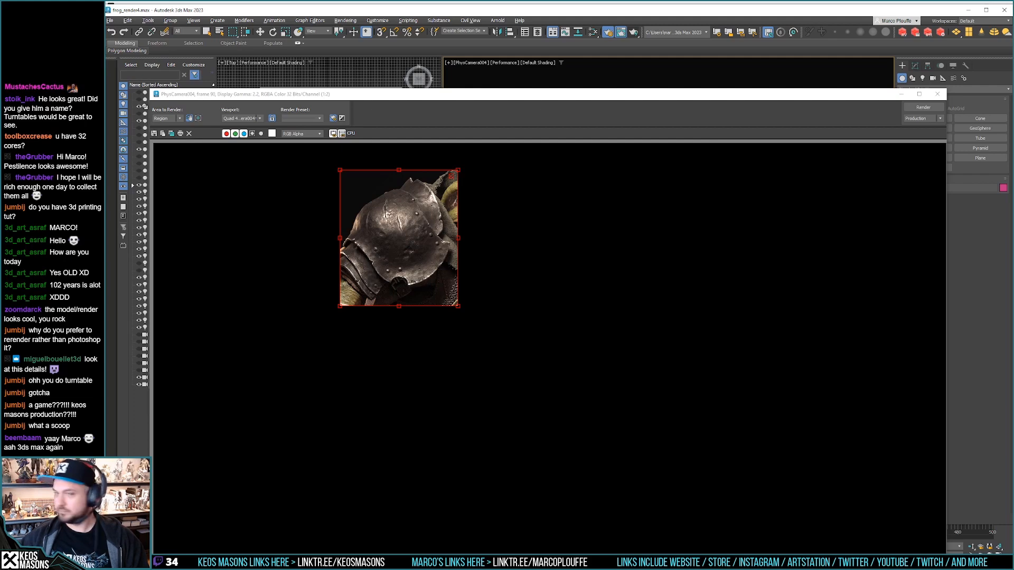
Step: Save the rendered region to the Desktop as JPEG image 2.jpg at quality 100
{"action": "left_click", "coordinate": [155, 133]}
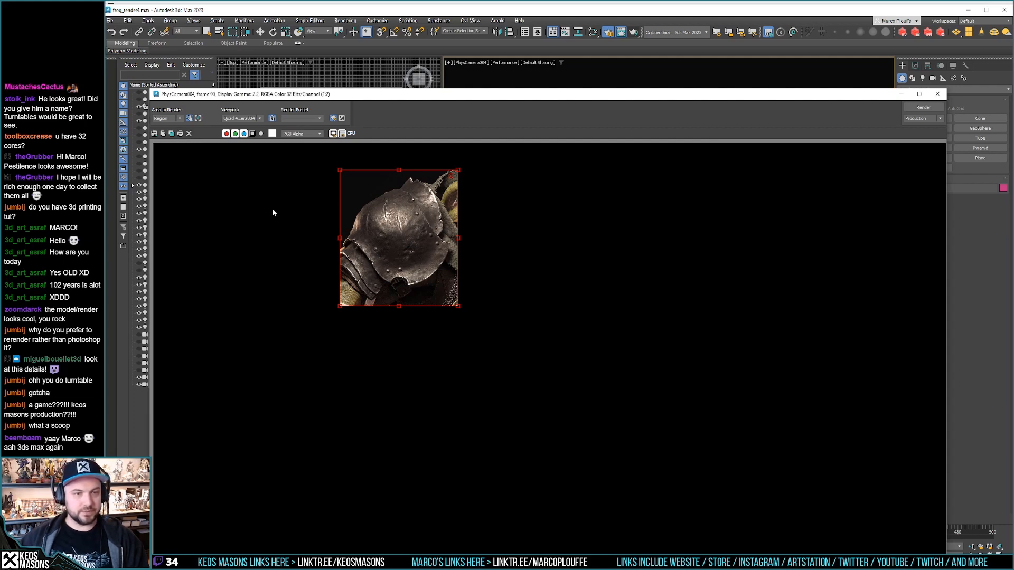
{"action": "left_click", "coordinate": [312, 202]}
{"action": "double_click", "coordinate": [249, 259]}
{"action": "type", "text": "2"}
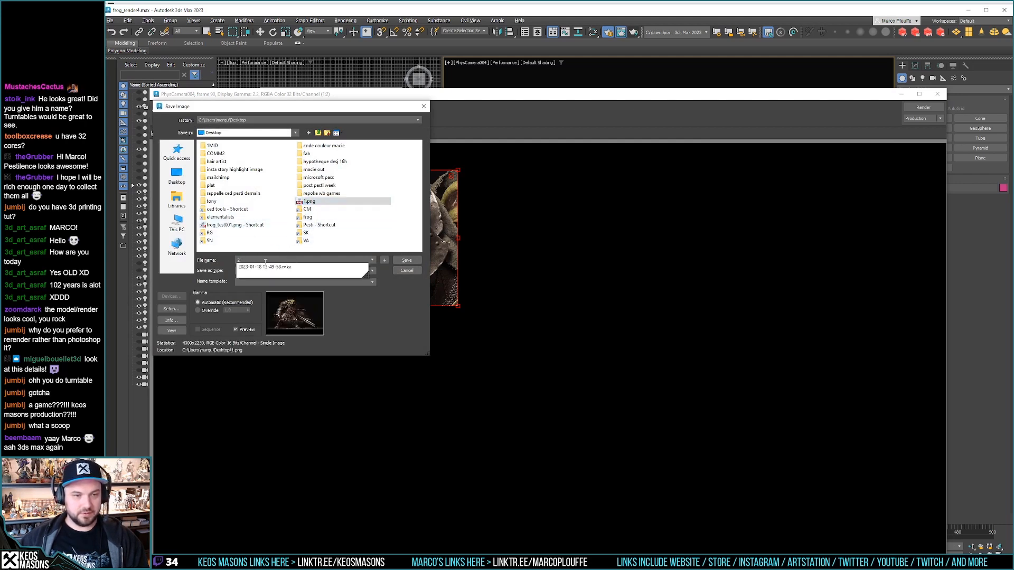
{"action": "left_click", "coordinate": [404, 262]}
{"action": "left_click", "coordinate": [402, 260]}
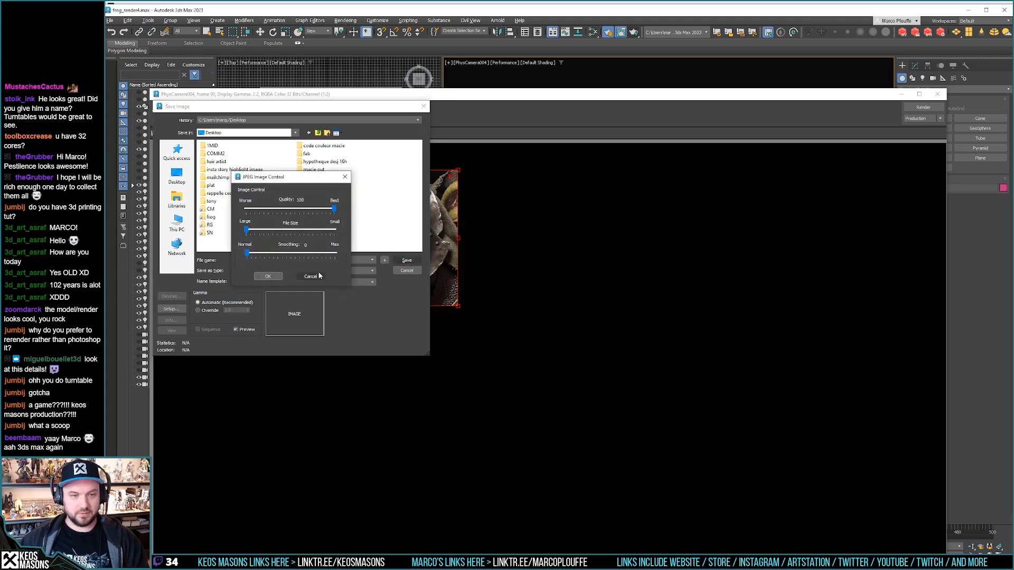
{"action": "left_click", "coordinate": [268, 276]}
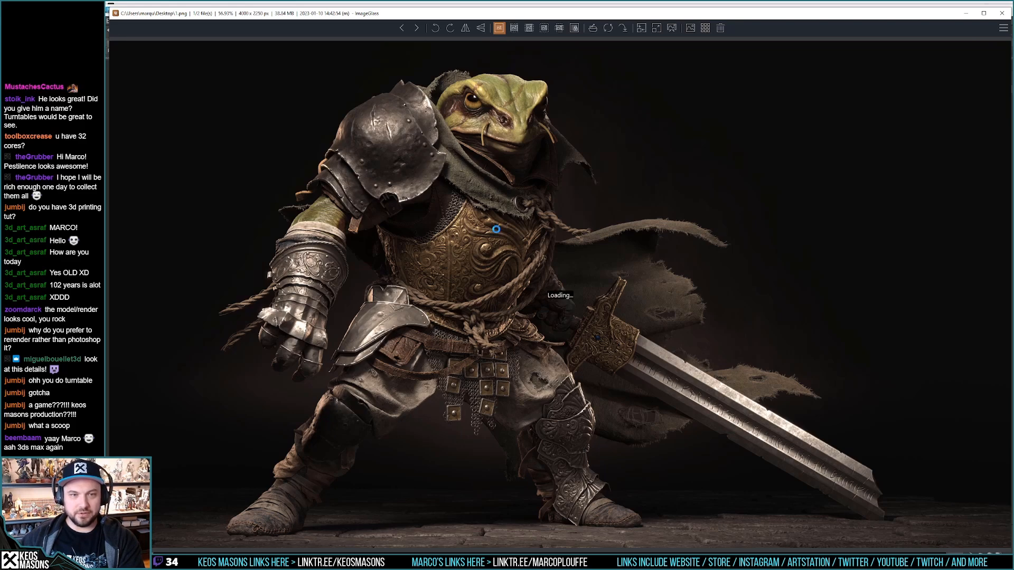
Step: Compare the desktop images 1.png and 2.jpg in ImageGlass, looking at the shoulder pauldron, and close the viewer
{"action": "key", "text": "Right"}
{"action": "key", "text": "Right"}
{"action": "key", "text": "Right"}
{"action": "key", "text": "Right"}
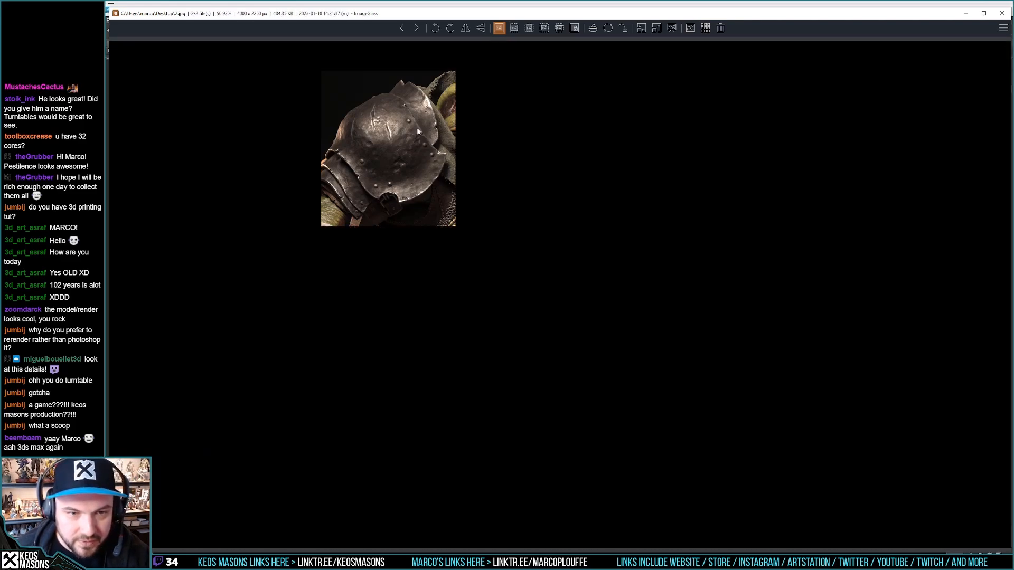
{"action": "key", "text": "Right"}
{"action": "key", "text": "Right"}
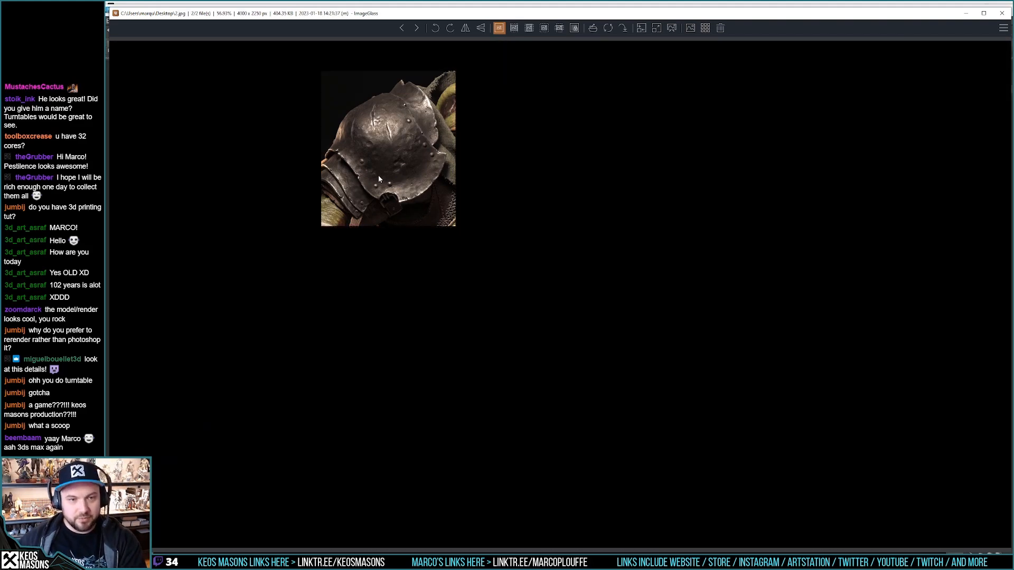
{"action": "left_click", "coordinate": [1003, 15]}
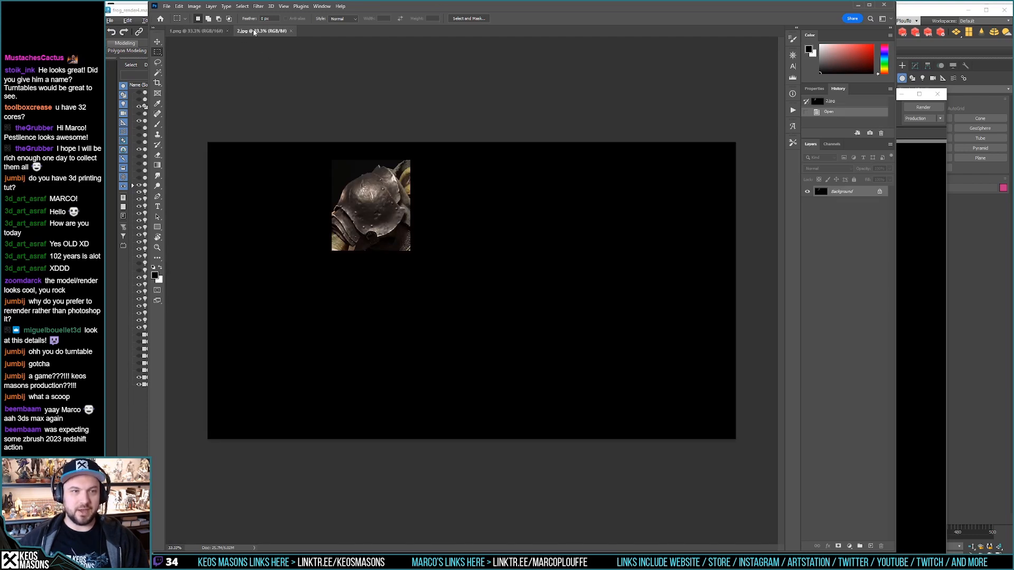
Step: In Photoshop, copy the entire 2.jpg image, close it, and paste it as a new layer over 1.png
{"action": "key", "text": "ctrl+a"}
{"action": "key", "text": "ctrl+c"}
{"action": "key", "text": "ctrl+w"}
{"action": "key", "text": "ctrl+v"}
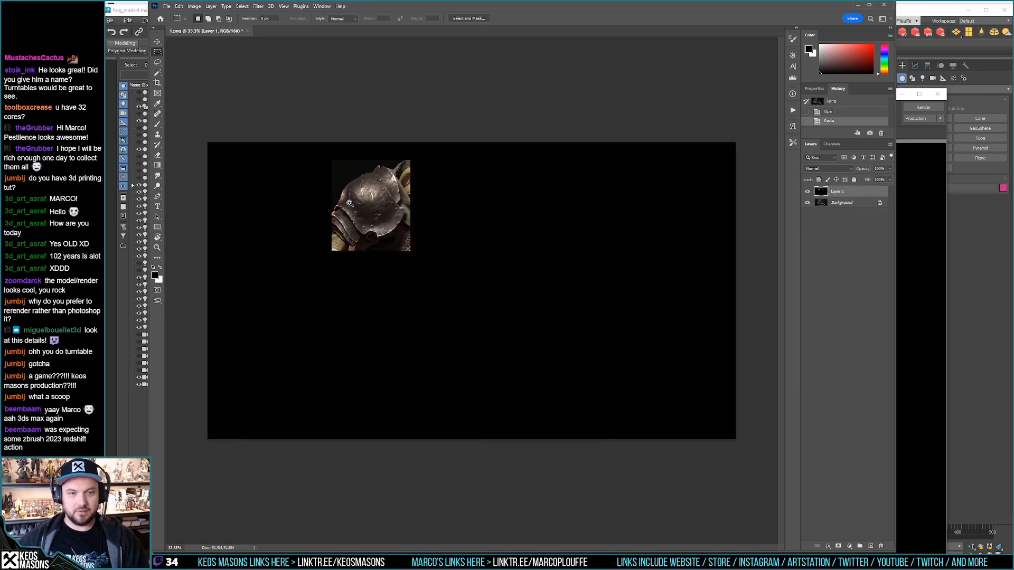
Step: Compare the old and new pauldron renders up close by switching the pasted layer's visibility on and off
{"action": "left_click", "coordinate": [361, 186], "text": "ctrl"}
{"action": "left_click", "coordinate": [362, 186], "text": "ctrl"}
{"action": "left_click", "coordinate": [361, 186], "text": "ctrl"}
{"action": "left_click", "coordinate": [370, 232], "text": "ctrl"}
{"action": "left_click_drag", "start_coordinate": [358, 262], "coordinate": [383, 307]}
{"action": "left_click_drag", "start_coordinate": [370, 253], "coordinate": [390, 236]}
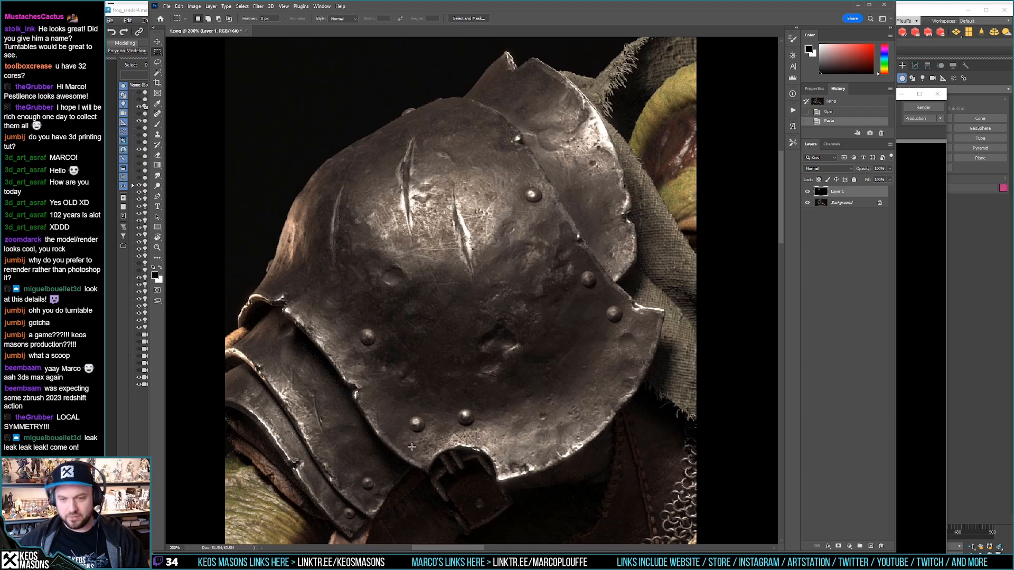
{"action": "left_click", "coordinate": [807, 193]}
{"action": "left_click", "coordinate": [807, 193]}
{"action": "left_click", "coordinate": [807, 193]}
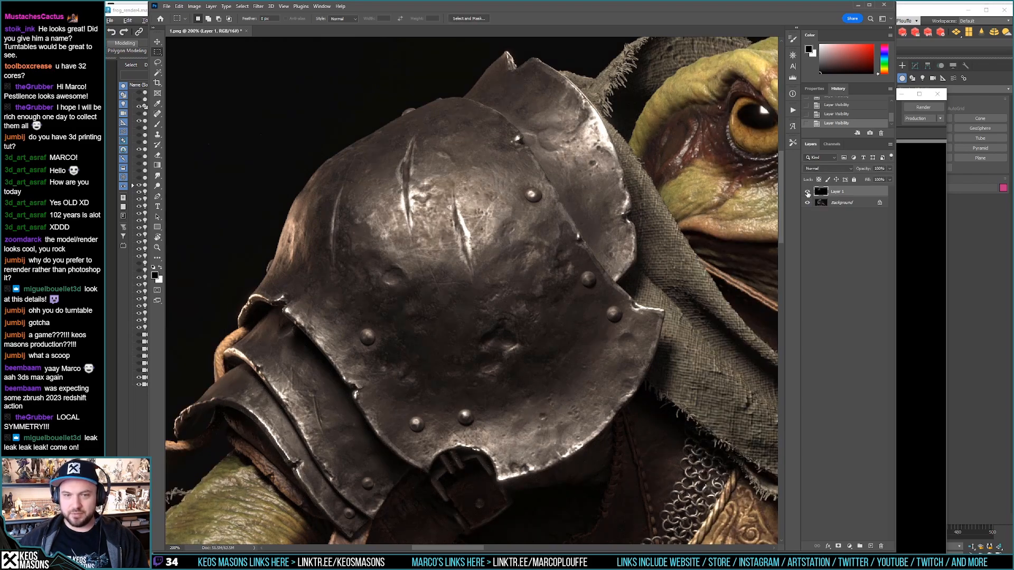
{"action": "left_click", "coordinate": [807, 193]}
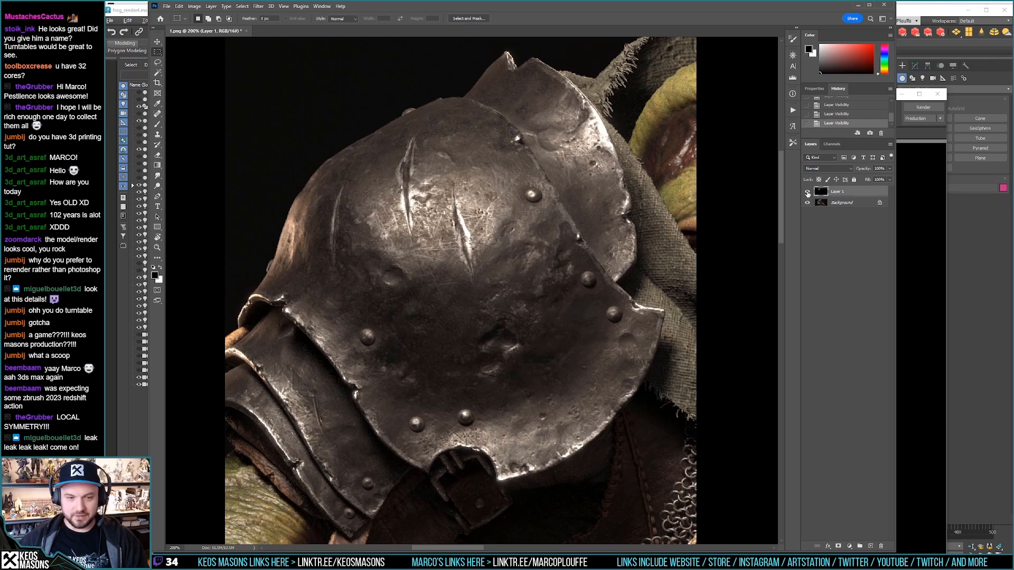
{"action": "left_click", "coordinate": [807, 193]}
{"action": "left_click", "coordinate": [808, 193]}
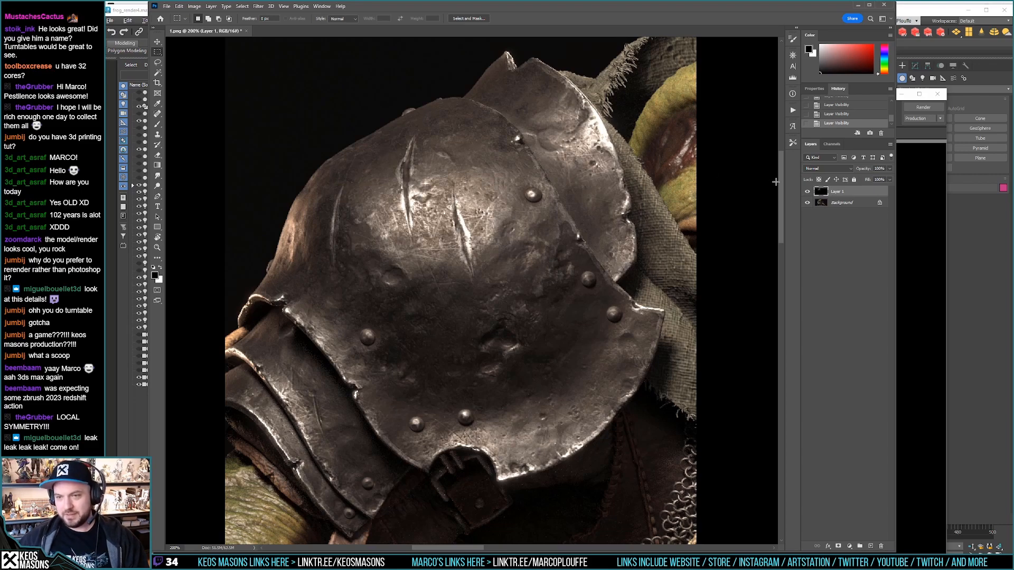
{"action": "left_click", "coordinate": [808, 192]}
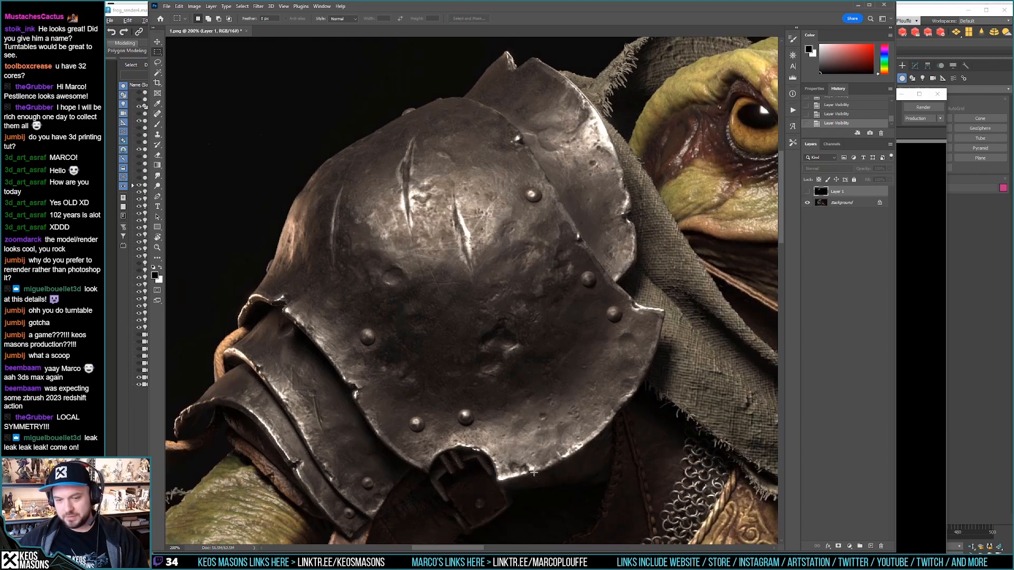
{"action": "left_click", "coordinate": [807, 192]}
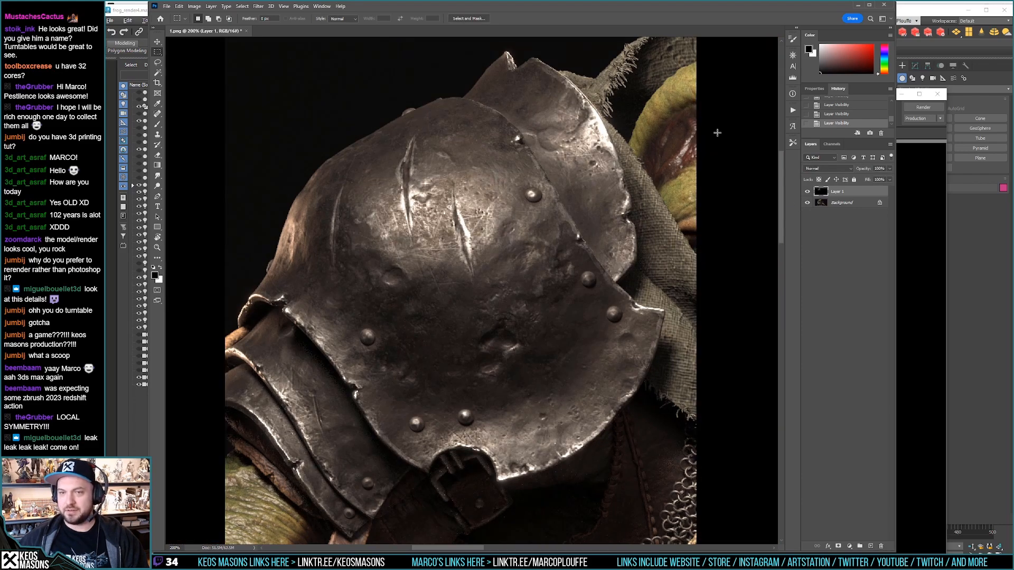
Step: Close the rendered frame window in 3ds Max and switch to Substance 3D Painter
{"action": "left_click", "coordinate": [858, 5]}
{"action": "left_click", "coordinate": [938, 93]}
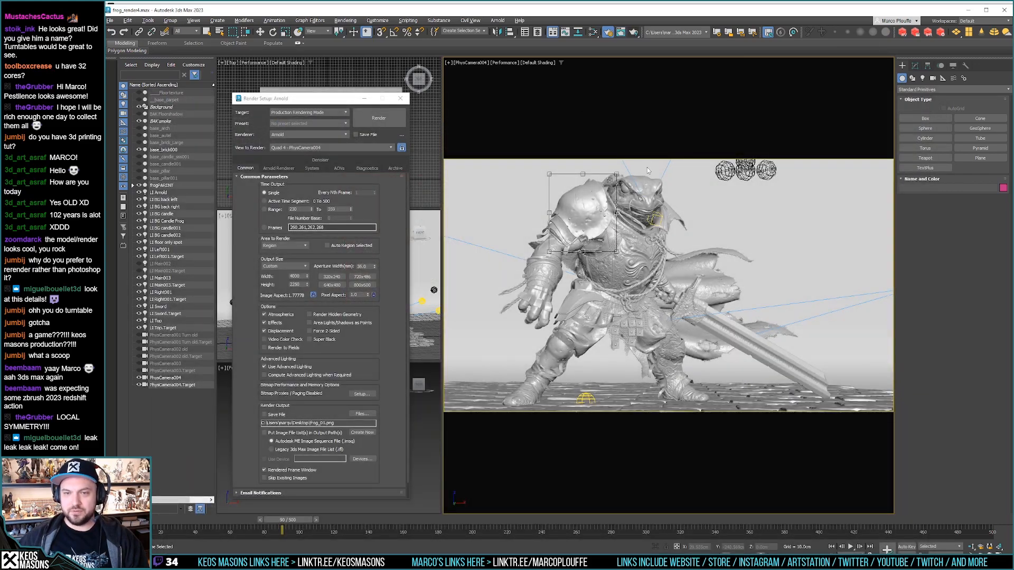
{"action": "key", "text": "alt+Tab"}
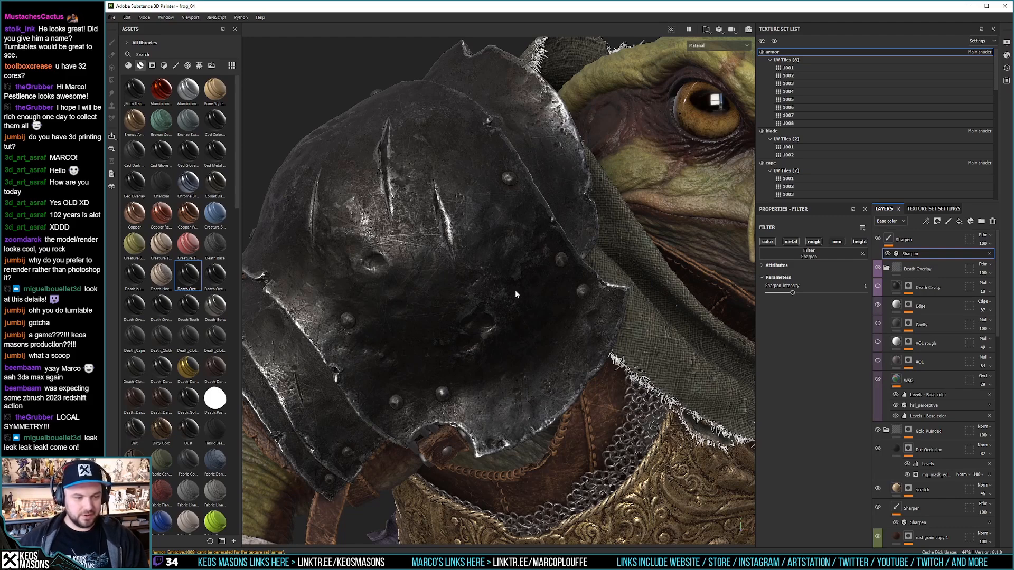
Step: Check the pauldron's surface with the armor's topmost Sharpen filter and set its Sharpen Intensity to 0.5
{"action": "right_click_drag", "start_coordinate": [513, 312], "coordinate": [518, 332], "text": "alt"}
{"action": "middle_click_drag", "start_coordinate": [518, 342], "coordinate": [535, 287], "text": "alt"}
{"action": "left_click_drag", "start_coordinate": [536, 286], "coordinate": [509, 260], "text": "alt"}
{"action": "right_click_drag", "start_coordinate": [510, 261], "coordinate": [558, 321], "text": "alt"}
{"action": "middle_click_drag", "start_coordinate": [559, 322], "coordinate": [541, 289], "text": "alt"}
{"action": "mouse_move", "coordinate": [541, 290]}
{"action": "left_mouse_down", "text": "alt"}
{"action": "mouse_move", "coordinate": [563, 326]}
{"action": "mouse_move", "coordinate": [539, 305]}
{"action": "left_mouse_up", "text": "alt"}
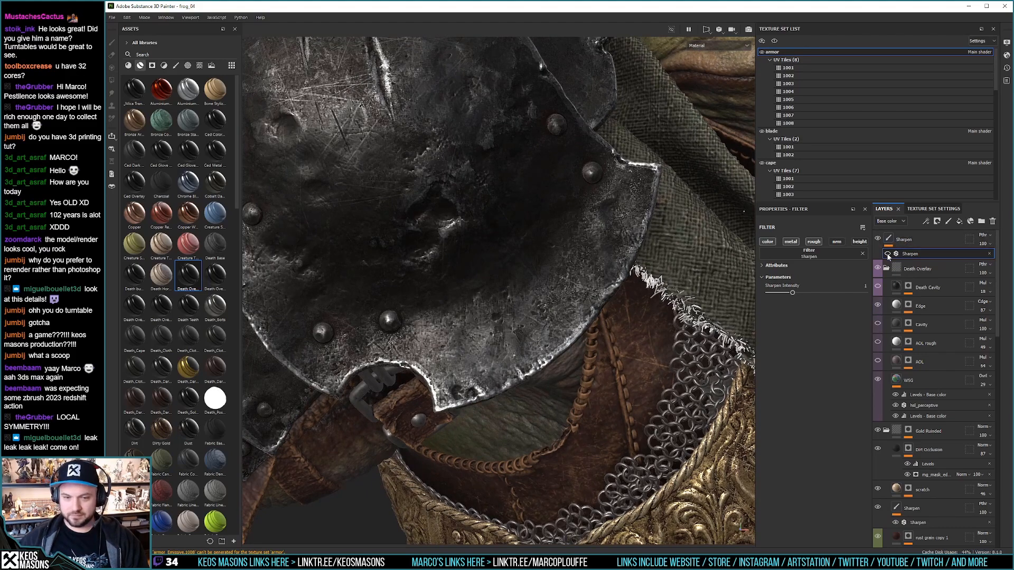
{"action": "left_click", "coordinate": [888, 254]}
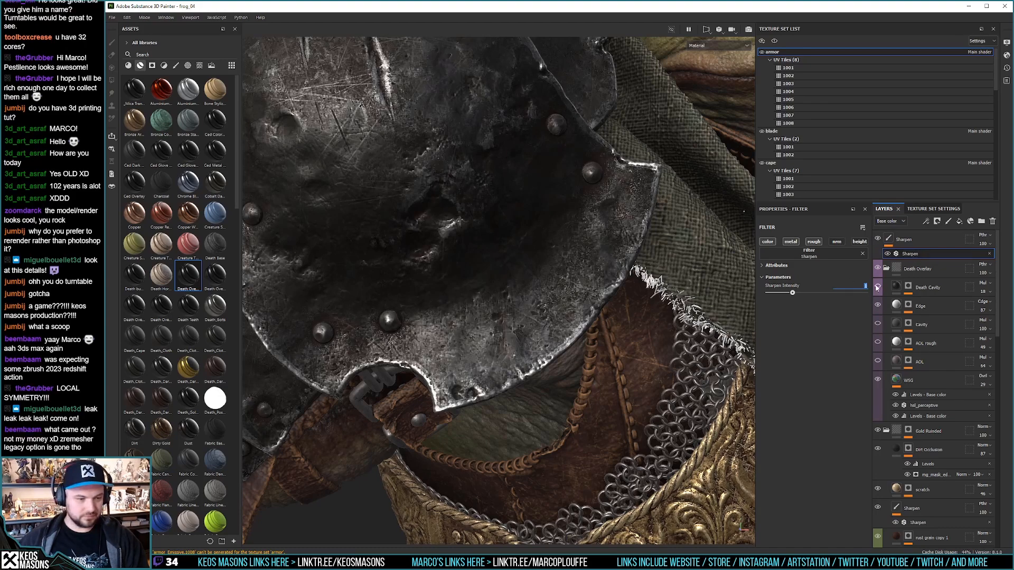
{"action": "left_click", "coordinate": [877, 286]}
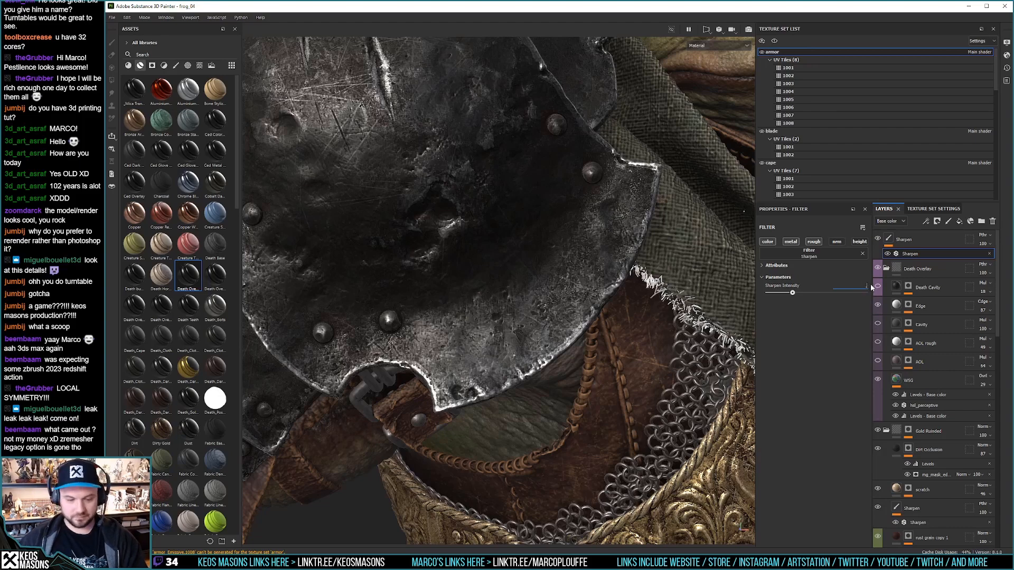
{"action": "type", "text": "0.5"}
{"action": "key", "text": "Return"}
{"action": "left_click_drag", "start_coordinate": [550, 255], "coordinate": [522, 235], "text": "alt"}
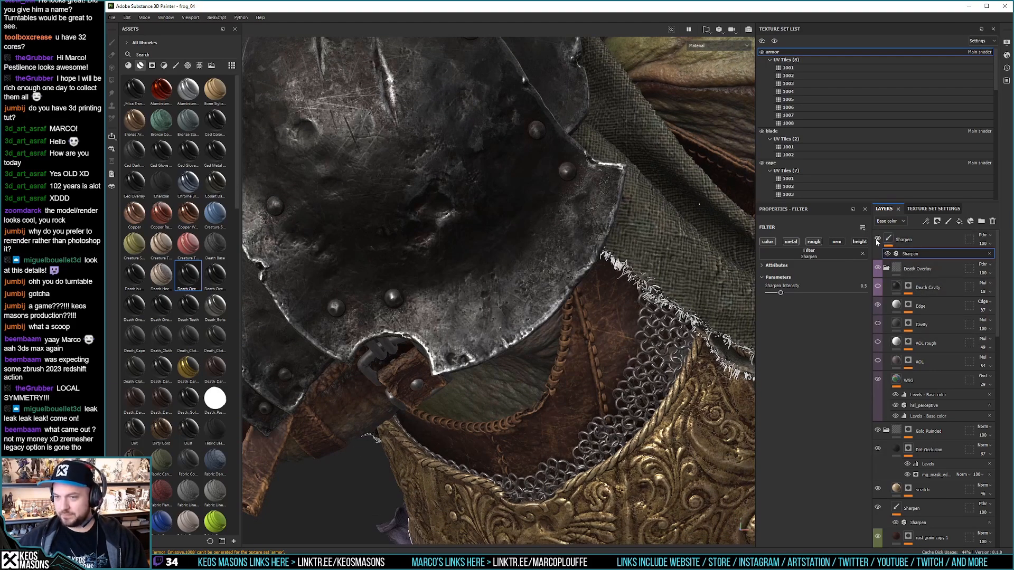
Step: Look through the armor's layer stack from the topmost Sharpen layer down to the darker metal group in the Steel Ruined folder
{"action": "left_click", "coordinate": [912, 240]}
{"action": "scroll", "coordinate": [938, 317], "scroll_direction": "down", "scroll_amount": 5}
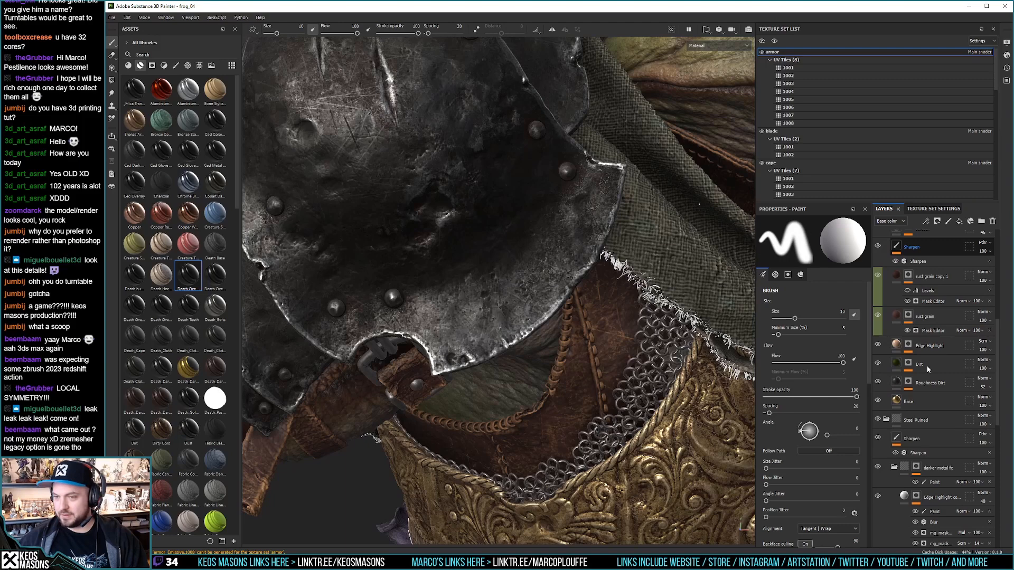
{"action": "scroll", "coordinate": [927, 365], "scroll_direction": "up", "scroll_amount": 2}
{"action": "scroll", "coordinate": [928, 368], "scroll_direction": "up", "scroll_amount": 4}
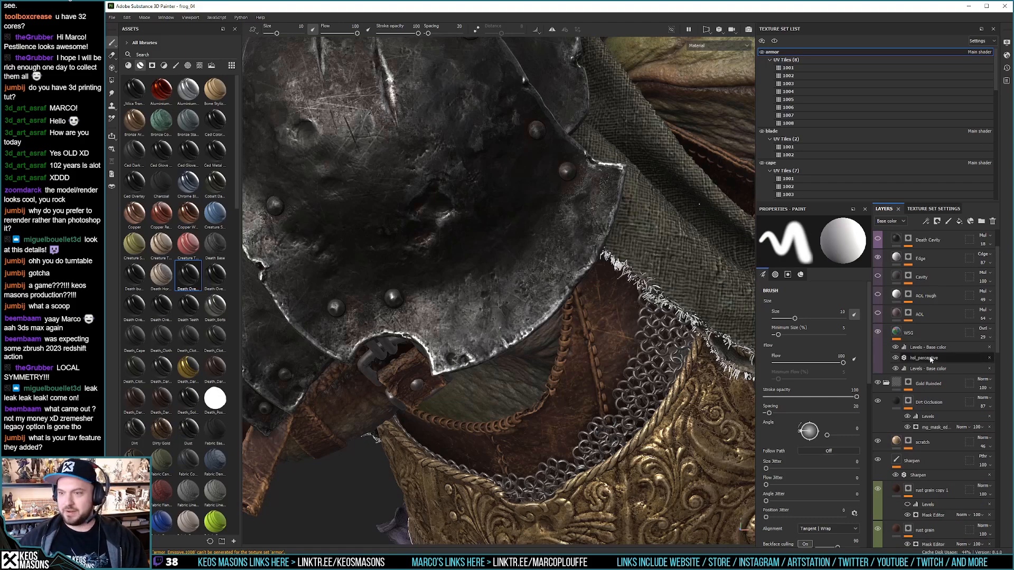
{"action": "scroll", "coordinate": [997, 320], "scroll_direction": "down", "scroll_amount": 2}
{"action": "scroll", "coordinate": [997, 341], "scroll_direction": "down", "scroll_amount": 3}
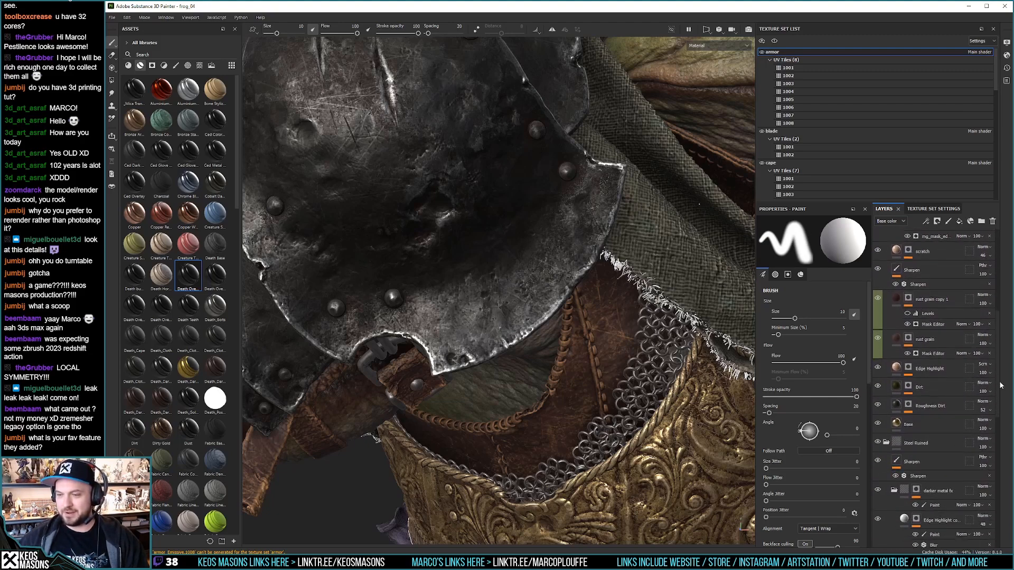
{"action": "scroll", "coordinate": [1002, 364], "scroll_direction": "up", "scroll_amount": 1}
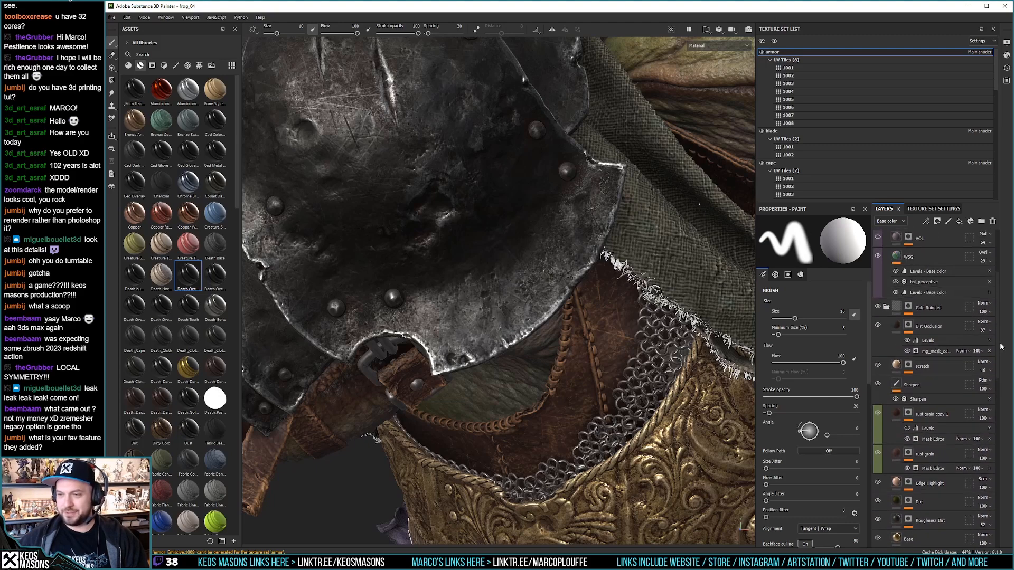
{"action": "scroll", "coordinate": [1002, 354], "scroll_direction": "up", "scroll_amount": 1}
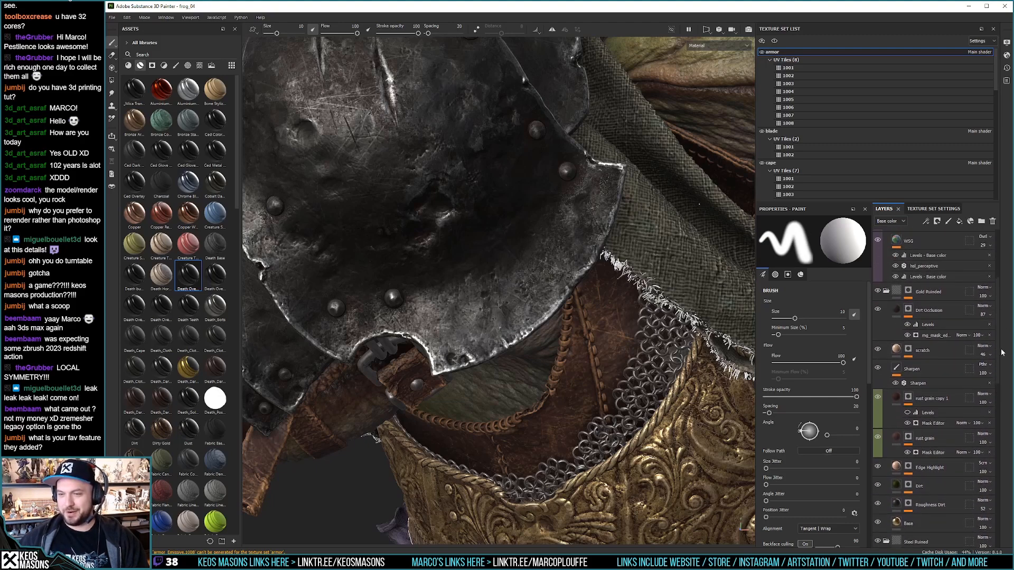
{"action": "scroll", "coordinate": [1001, 347], "scroll_direction": "up", "scroll_amount": 2}
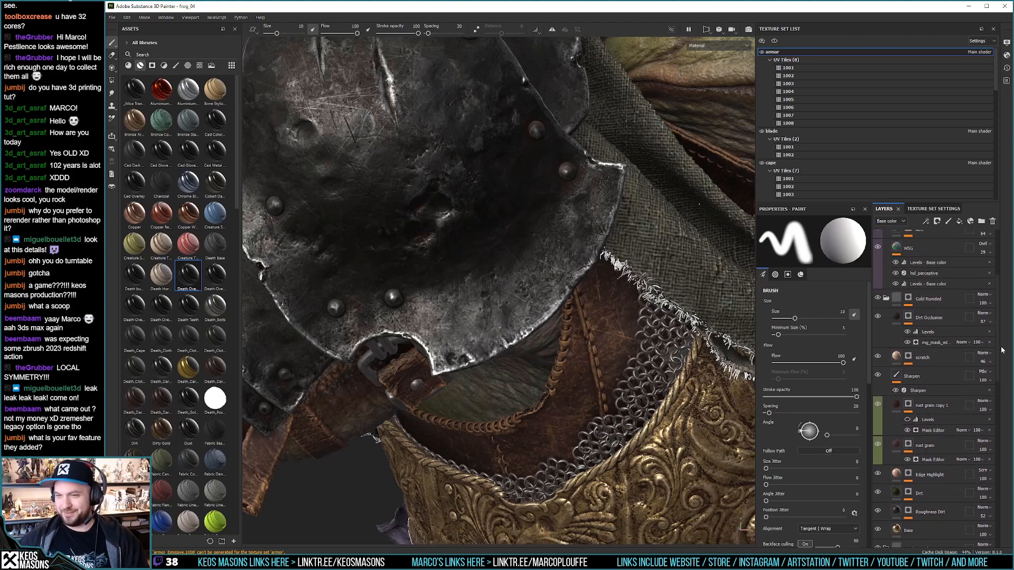
{"action": "left_click_drag", "start_coordinate": [1002, 342], "coordinate": [1007, 392]}
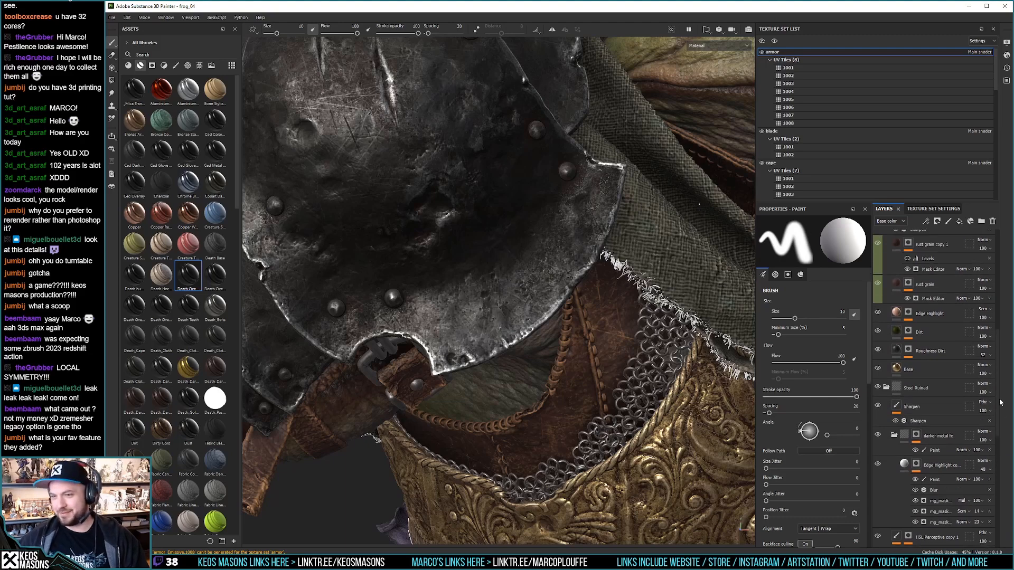
{"action": "left_click_drag", "start_coordinate": [999, 402], "coordinate": [1000, 442]}
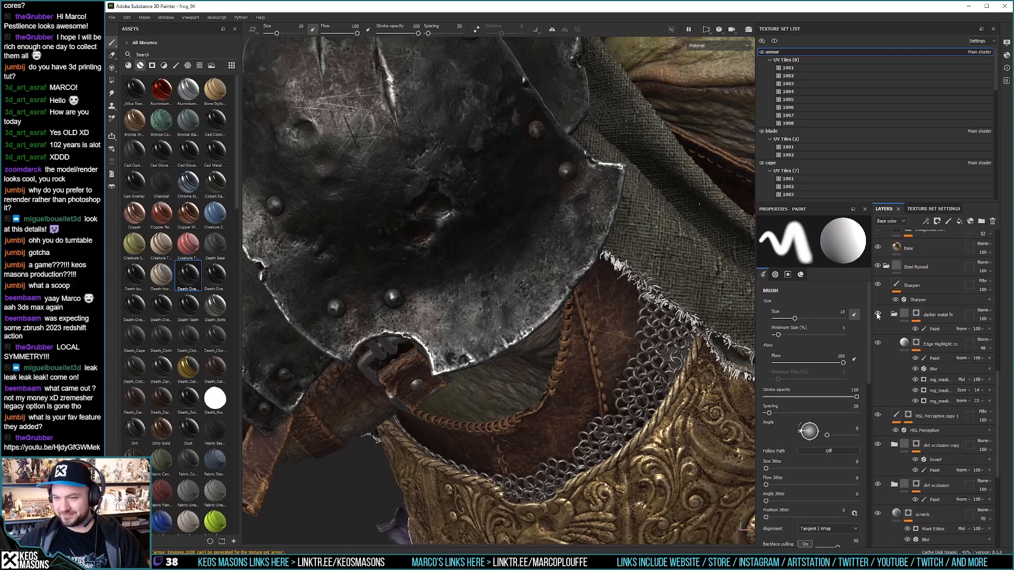
Step: Compare the pauldron's metal with the darker metal group's visibility switched off and on, leaving the group visible
{"action": "left_click", "coordinate": [877, 315]}
{"action": "left_click", "coordinate": [877, 315]}
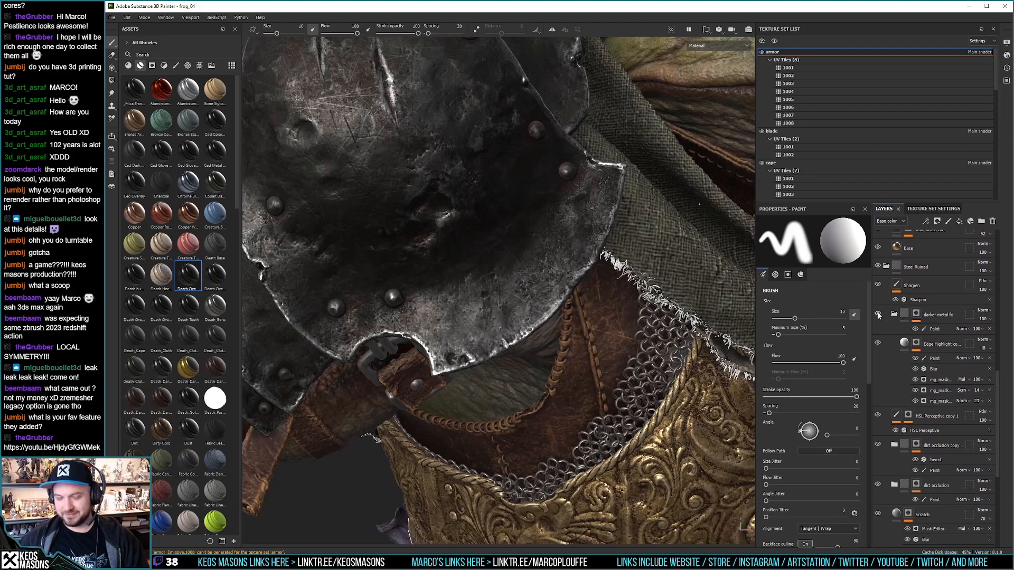
{"action": "left_click", "coordinate": [878, 315]}
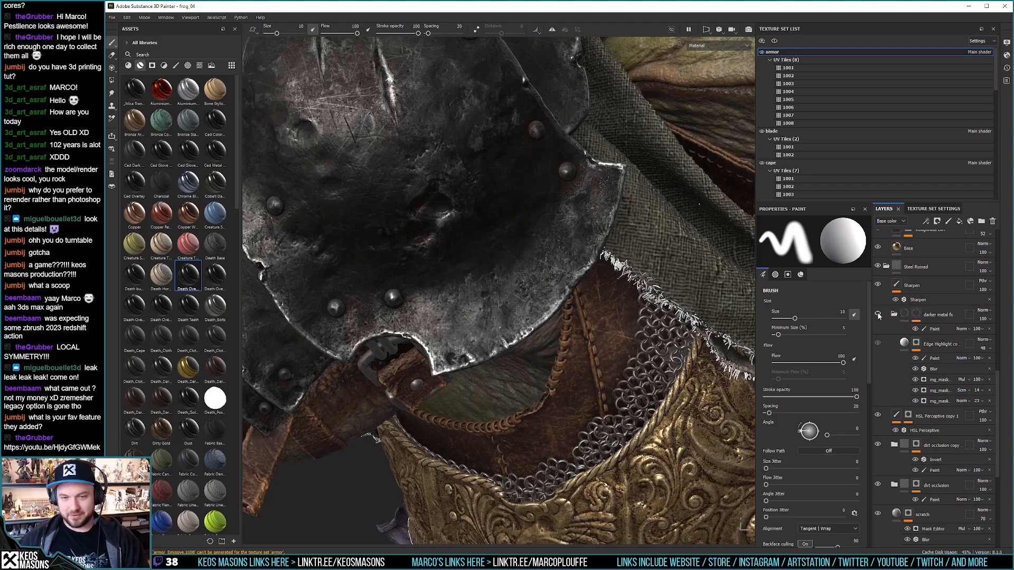
{"action": "left_click", "coordinate": [878, 316]}
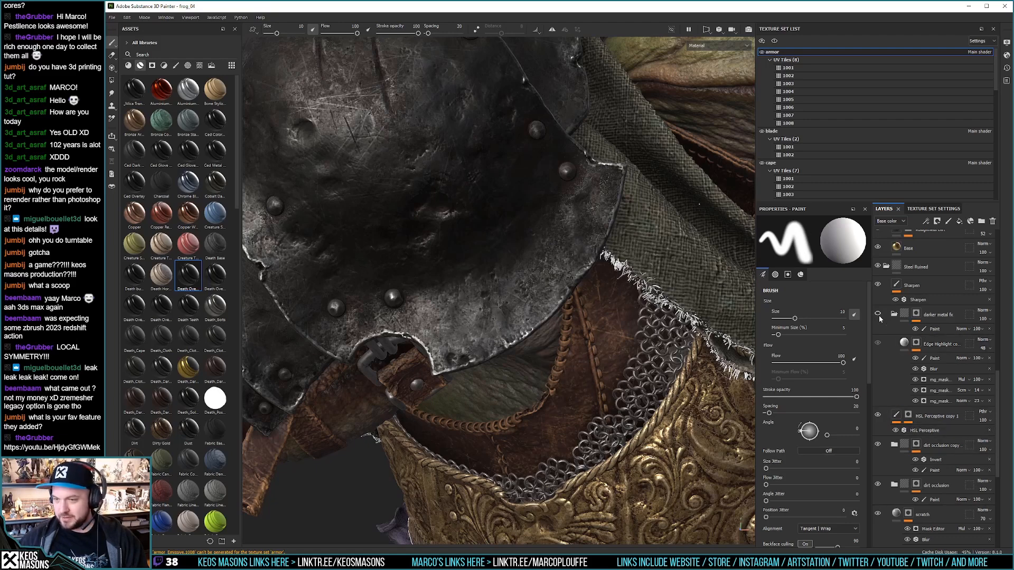
{"action": "left_click", "coordinate": [879, 315]}
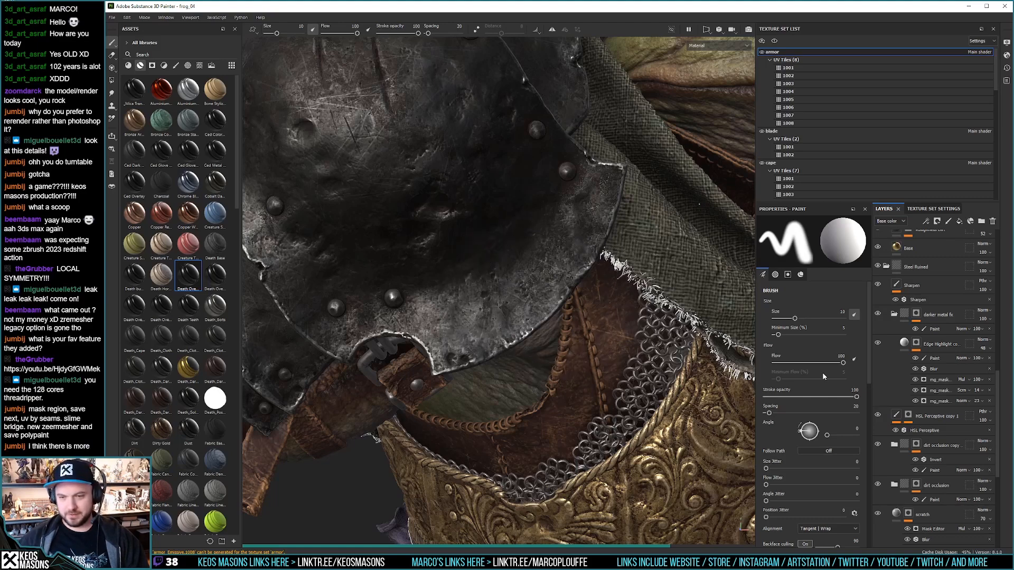
Step: Inspect the masks of the darker metal, Edge Highlight copy, dirt occlusion copy, dirt occlusion and scratch layers on the pauldron
{"action": "left_click", "coordinate": [917, 314]}
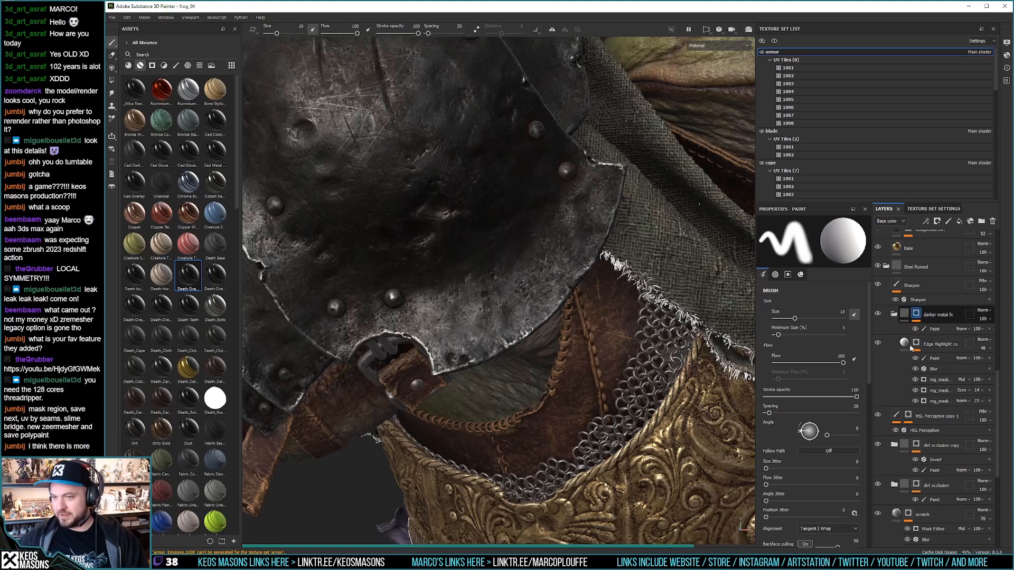
{"action": "left_click", "coordinate": [919, 315], "text": "alt"}
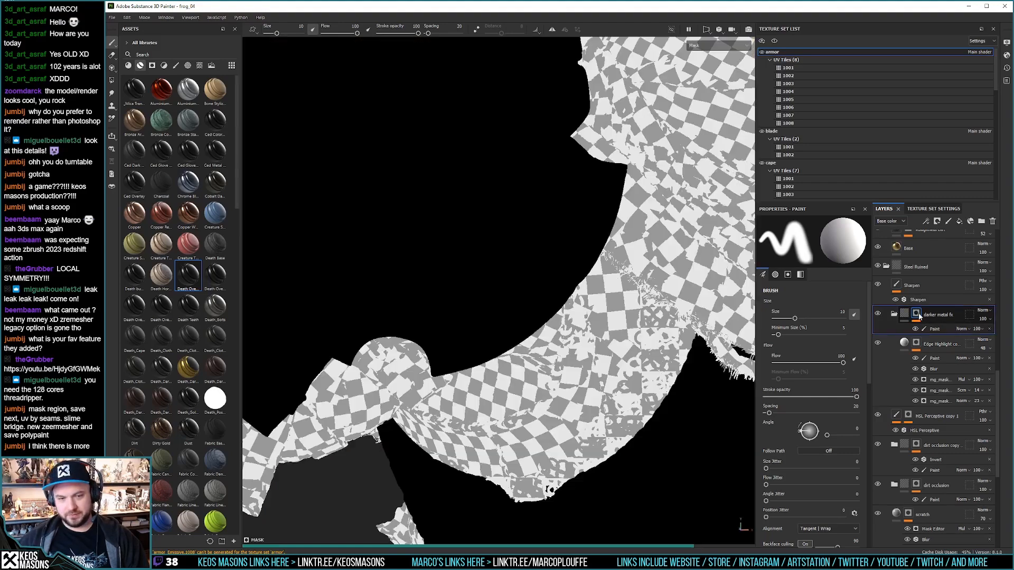
{"action": "left_click", "coordinate": [904, 314]}
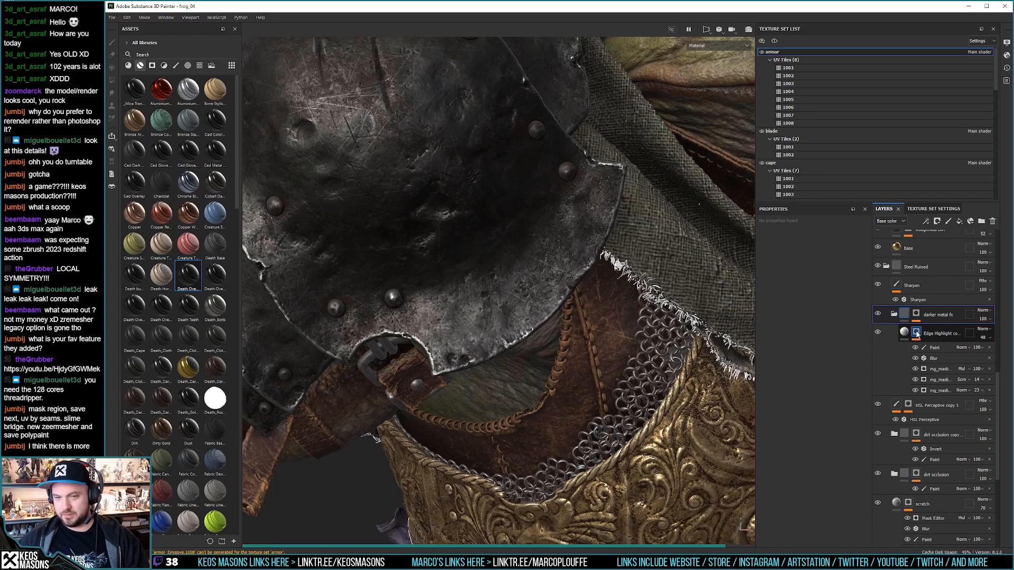
{"action": "left_click", "coordinate": [917, 333], "text": "alt"}
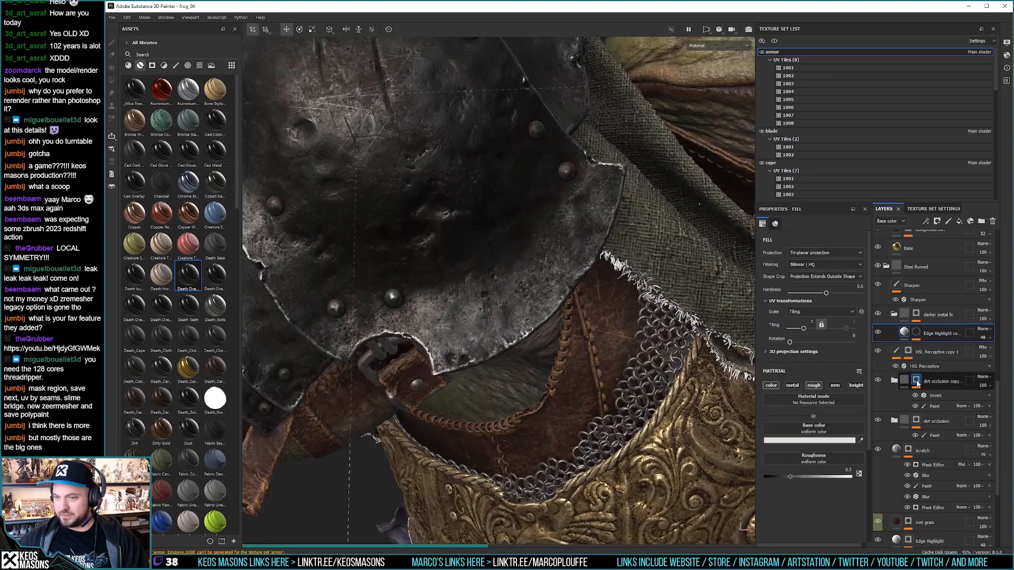
{"action": "left_click", "coordinate": [917, 380], "text": "alt"}
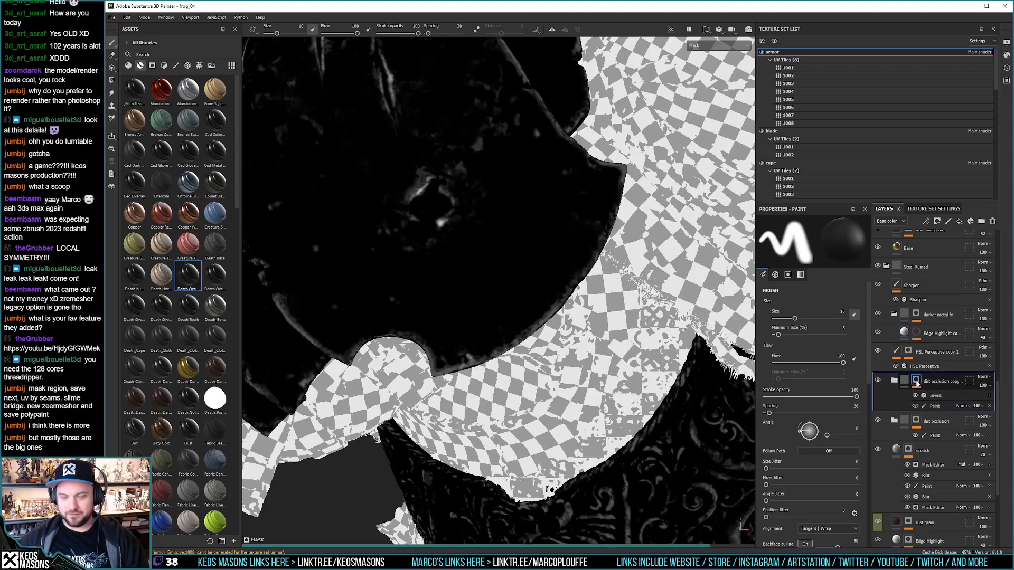
{"action": "left_click", "coordinate": [918, 421], "text": "alt"}
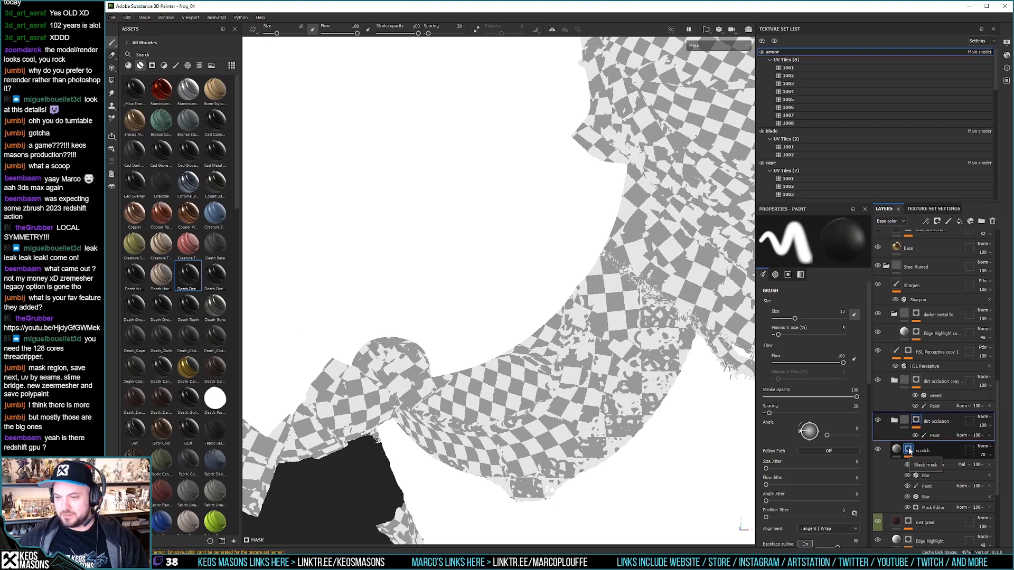
{"action": "left_click", "coordinate": [908, 451], "text": "alt"}
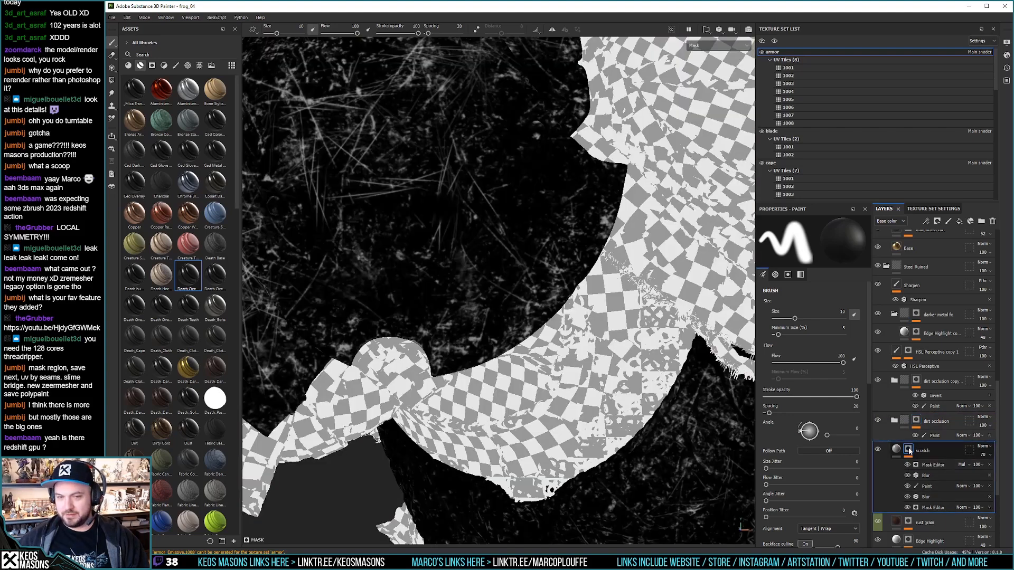
Step: Examine the masks of the steel folder's rust grain and Edge Highlight layers, and the Edge Highlight fill's properties
{"action": "scroll", "coordinate": [909, 448], "scroll_direction": "down", "scroll_amount": 3}
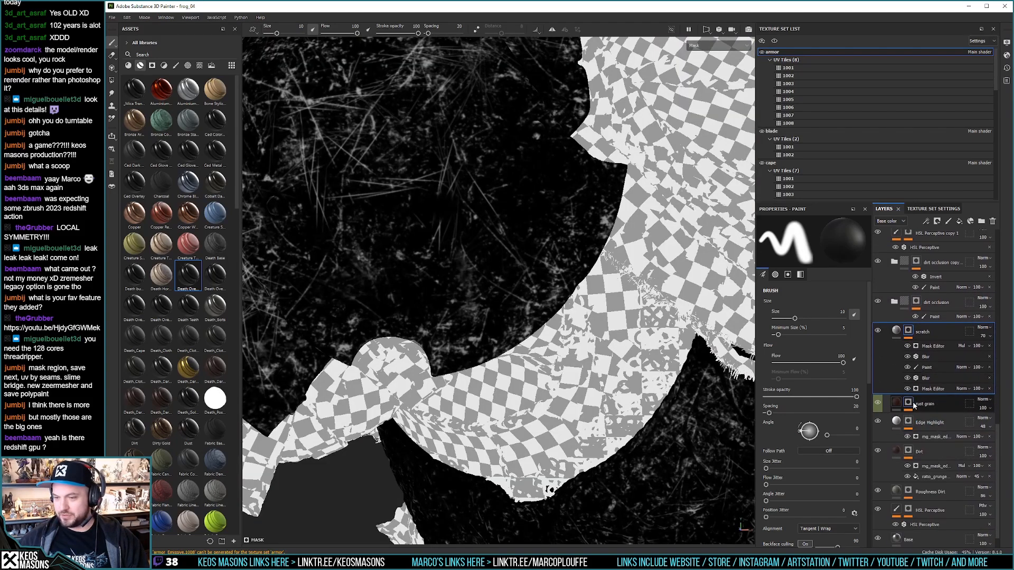
{"action": "left_click", "coordinate": [909, 404], "text": "alt"}
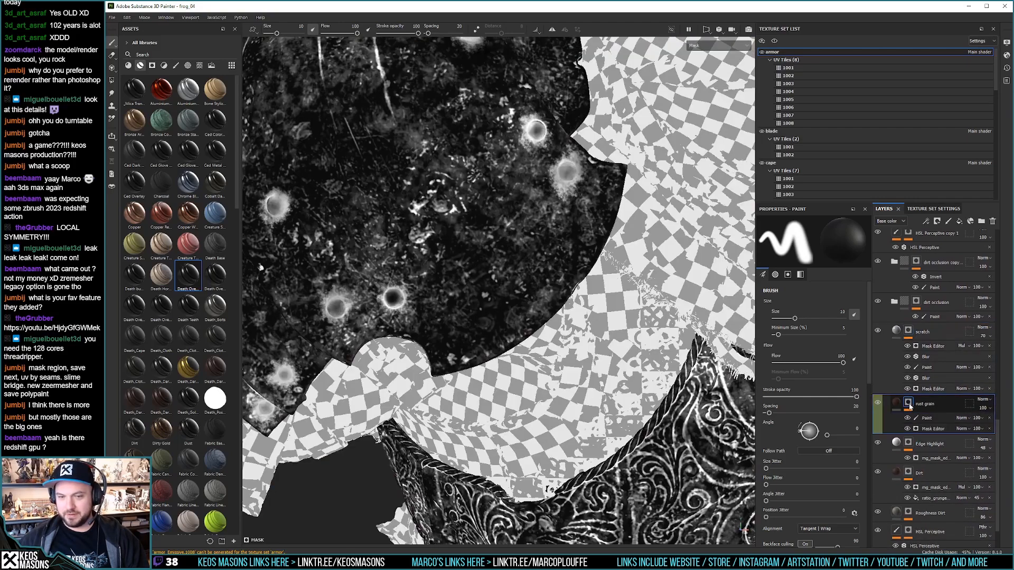
{"action": "left_click", "coordinate": [909, 445], "text": "alt"}
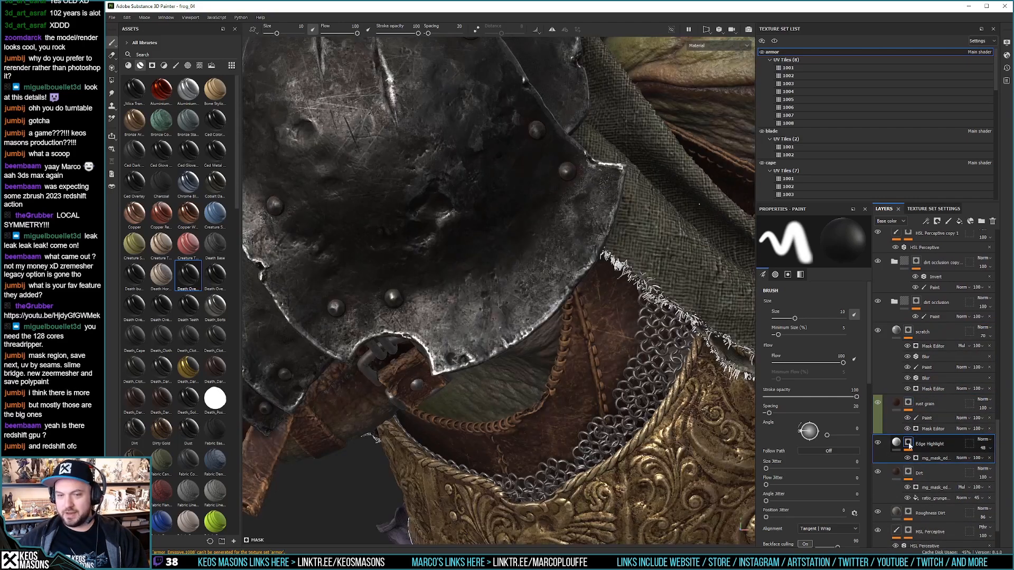
{"action": "left_click", "coordinate": [909, 445], "text": "alt"}
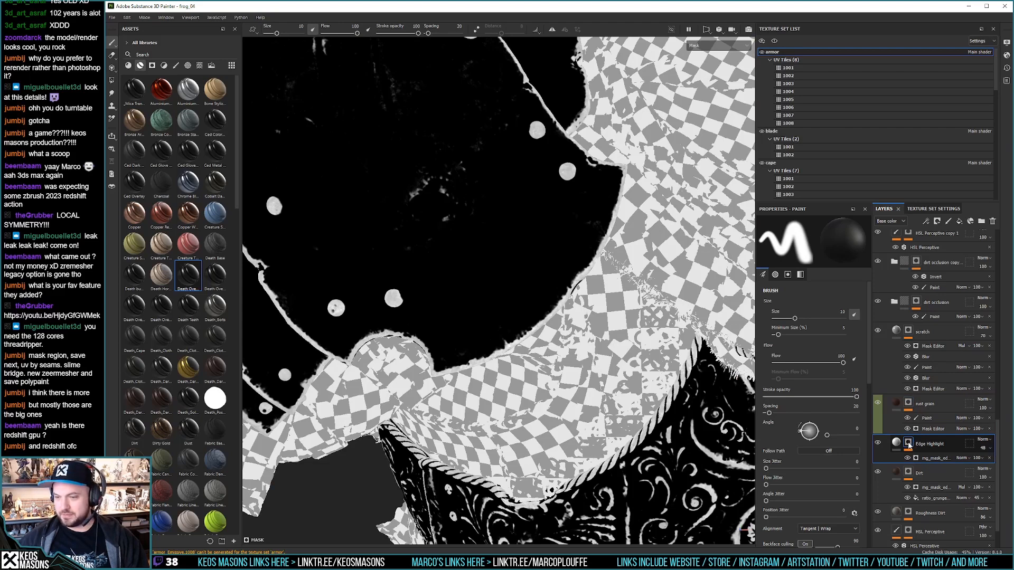
{"action": "left_click", "coordinate": [896, 443]}
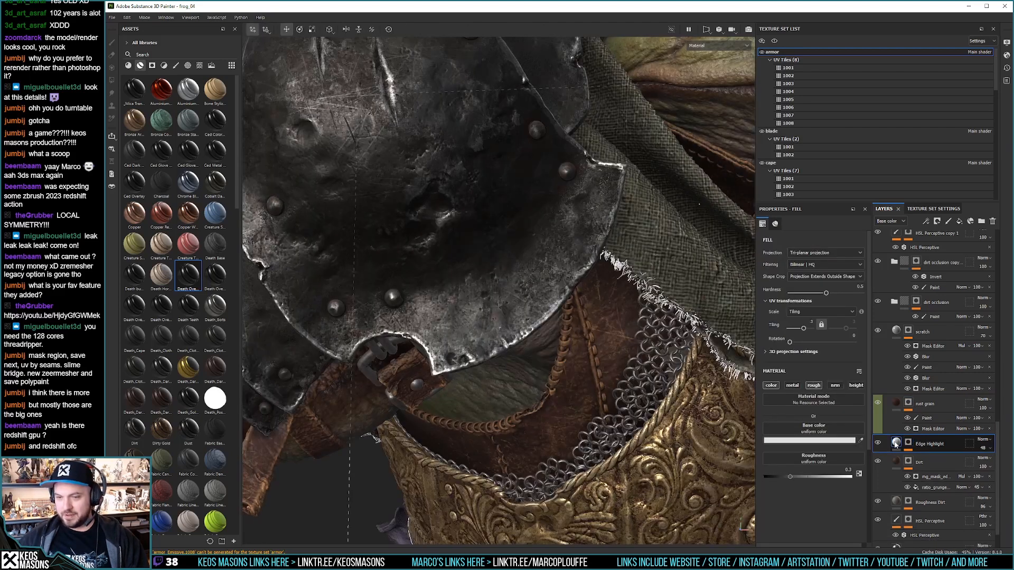
{"action": "mouse_move", "coordinate": [896, 444]}
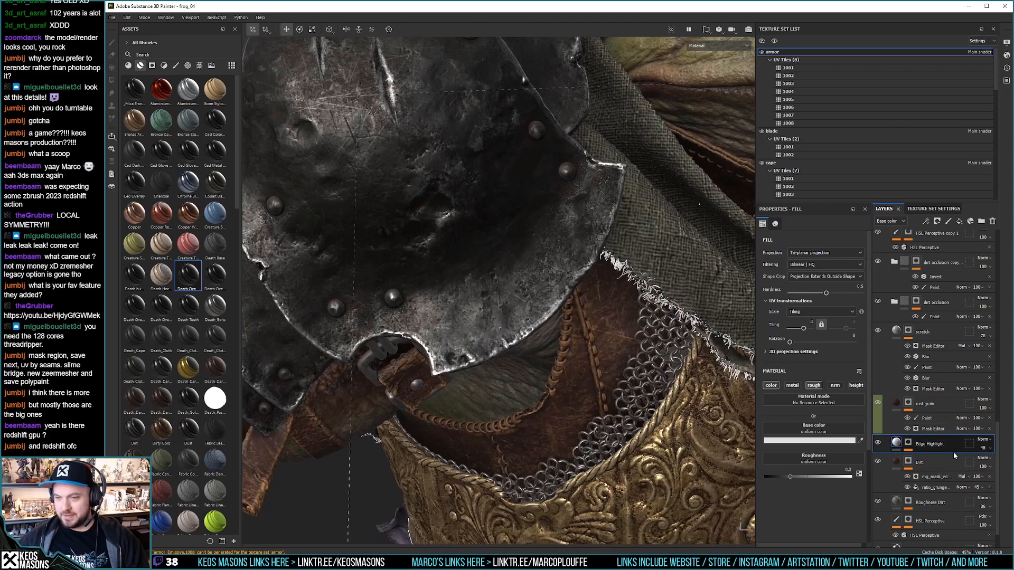
Step: Switch the mask generator on the steel folder's Edge Highlight layer to Mask Editor and refresh the pauldron's display
{"action": "left_click", "coordinate": [909, 444]}
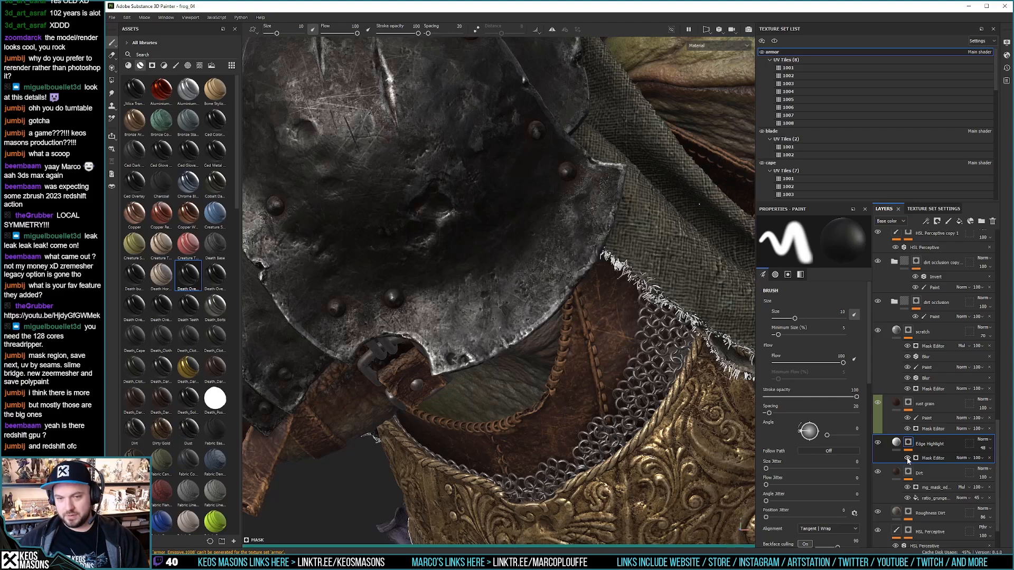
{"action": "left_click", "coordinate": [689, 30]}
{"action": "left_click", "coordinate": [688, 28]}
{"action": "left_click_drag", "start_coordinate": [560, 272], "coordinate": [536, 254], "text": "alt"}
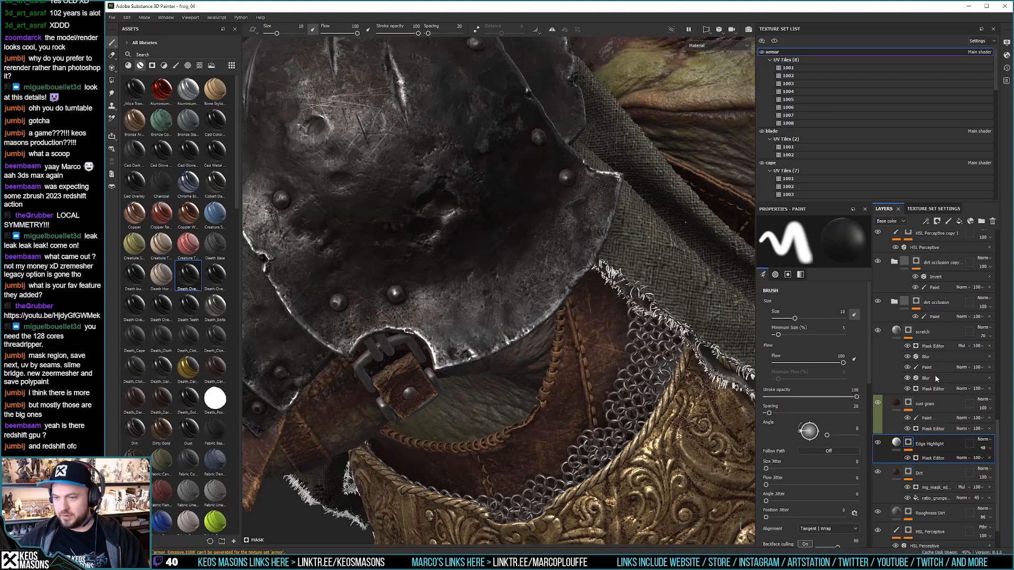
Step: Check the Steel Ruined folder's Sharpen layer and the mask of the gold folder above it, and return to the material view
{"action": "left_click_drag", "start_coordinate": [999, 433], "coordinate": [994, 365]}
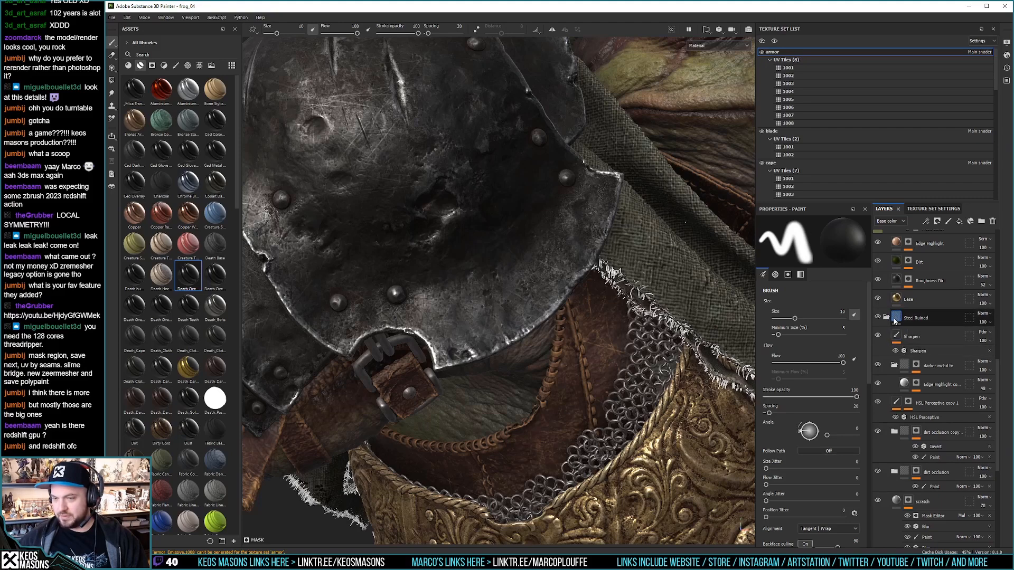
{"action": "left_click", "coordinate": [981, 341]}
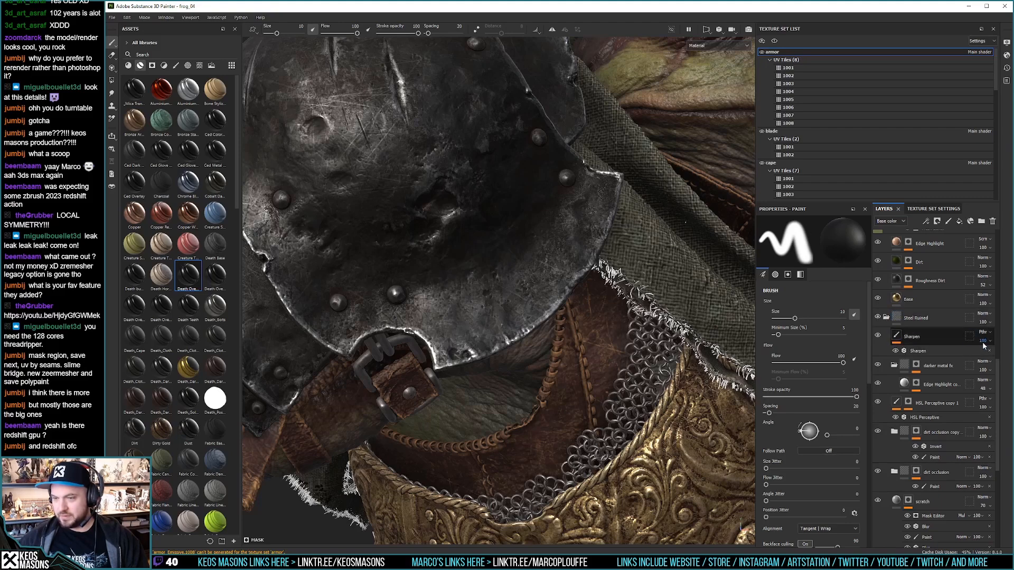
{"action": "scroll", "coordinate": [932, 296], "scroll_direction": "up", "scroll_amount": 6}
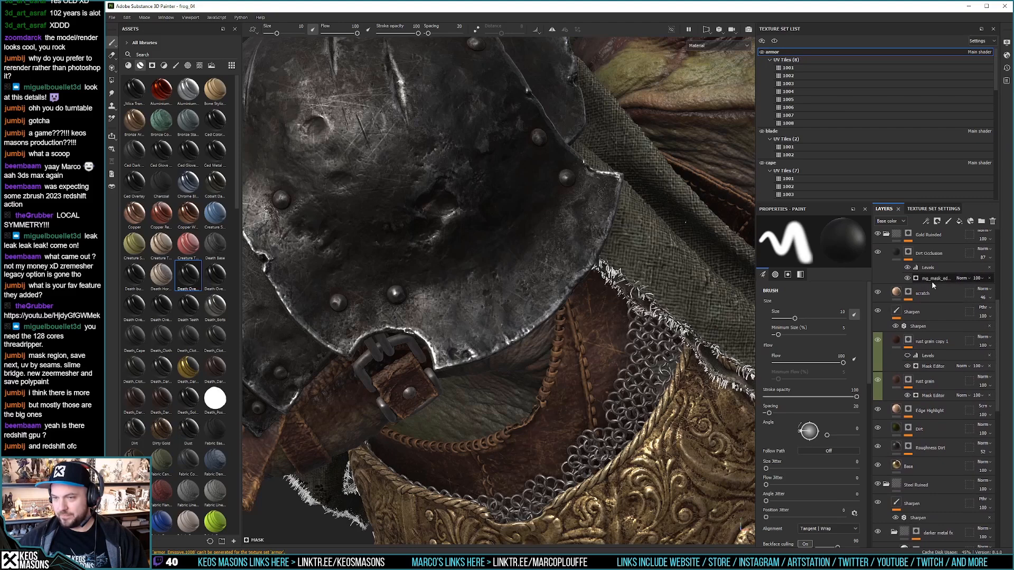
{"action": "scroll", "coordinate": [933, 285], "scroll_direction": "up", "scroll_amount": 1}
{"action": "left_click", "coordinate": [909, 258], "text": "alt"}
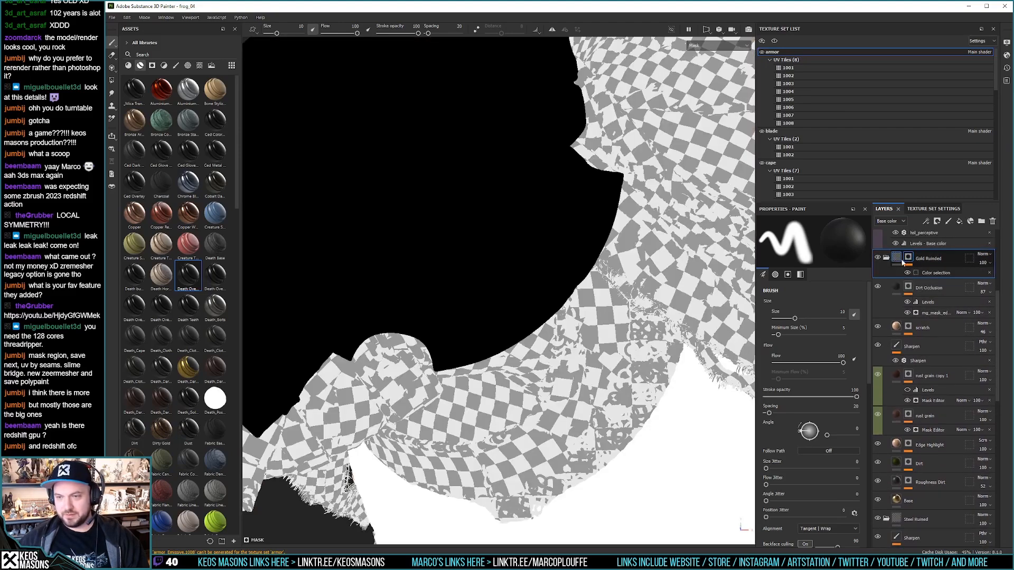
{"action": "left_click", "coordinate": [897, 258]}
{"action": "scroll", "coordinate": [928, 271], "scroll_direction": "down", "scroll_amount": 10}
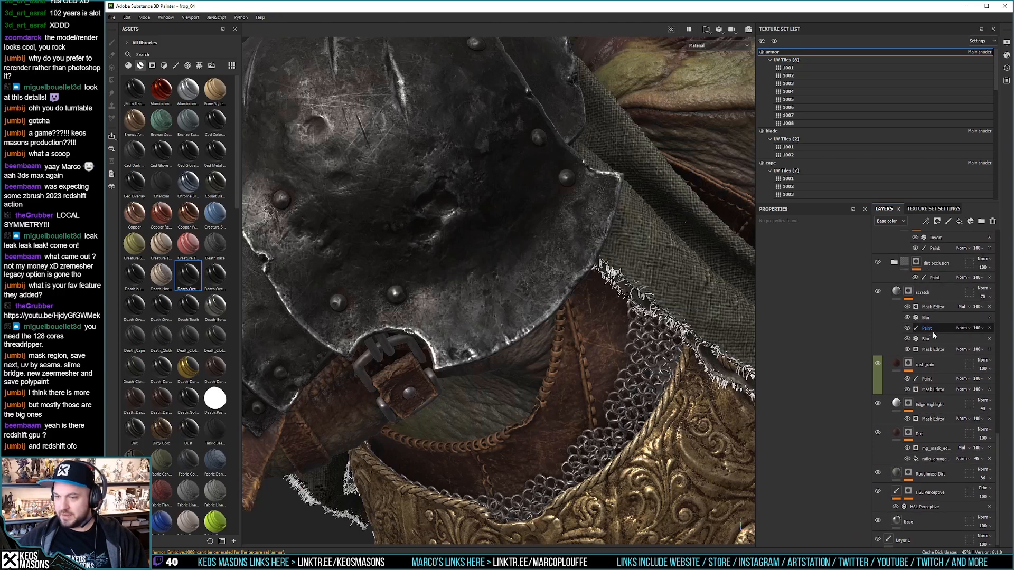
Step: Select the mask of the steel folder's Edge Highlight layer and hide that layer to check its effect on the pauldron's edges
{"action": "left_click", "coordinate": [909, 404]}
{"action": "scroll", "coordinate": [912, 420], "scroll_direction": "down", "scroll_amount": 1}
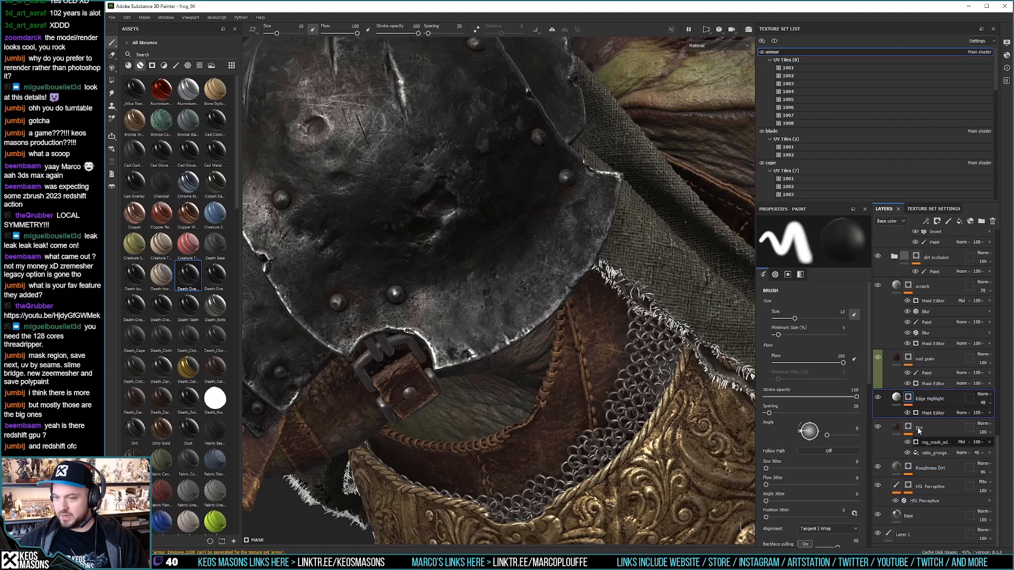
{"action": "left_click_drag", "start_coordinate": [534, 303], "coordinate": [599, 388], "text": "alt"}
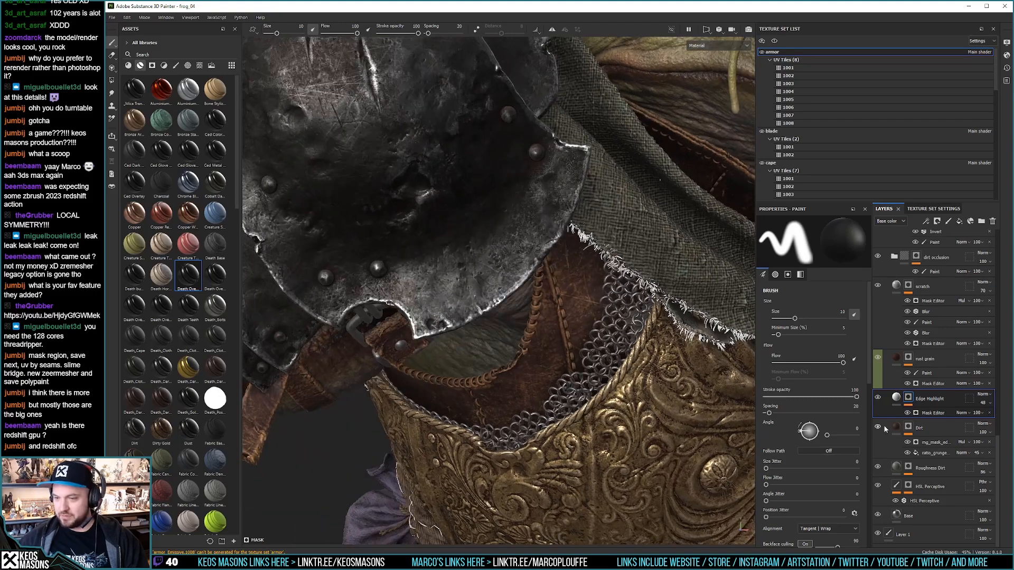
{"action": "left_click", "coordinate": [878, 399]}
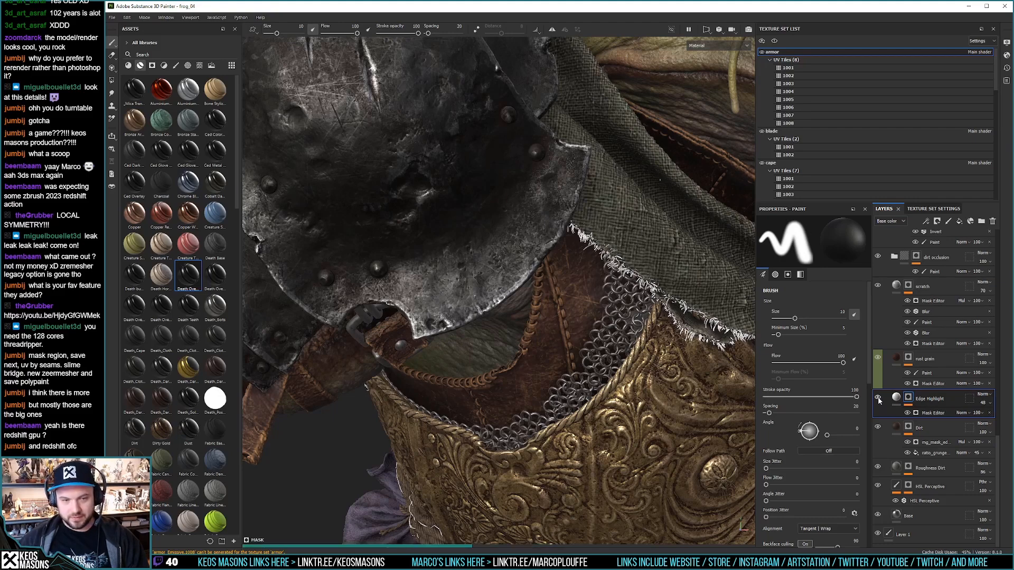
Step: Examine the masks of the steel folder's Dirt and Roughness Dirt layers, and return to the material view on the rust grain mask
{"action": "left_click", "coordinate": [909, 428], "text": "alt"}
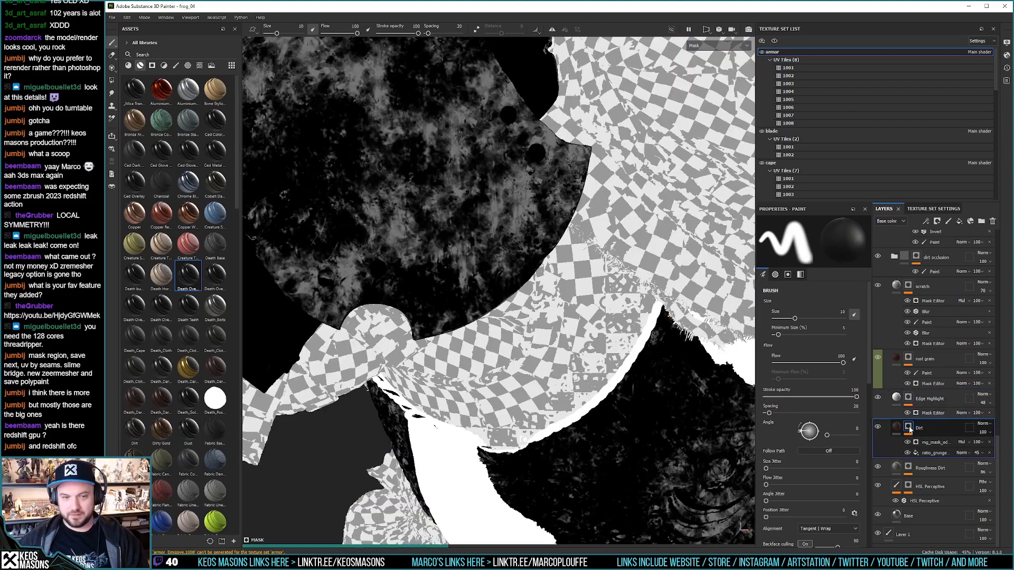
{"action": "left_click", "coordinate": [908, 469], "text": "alt"}
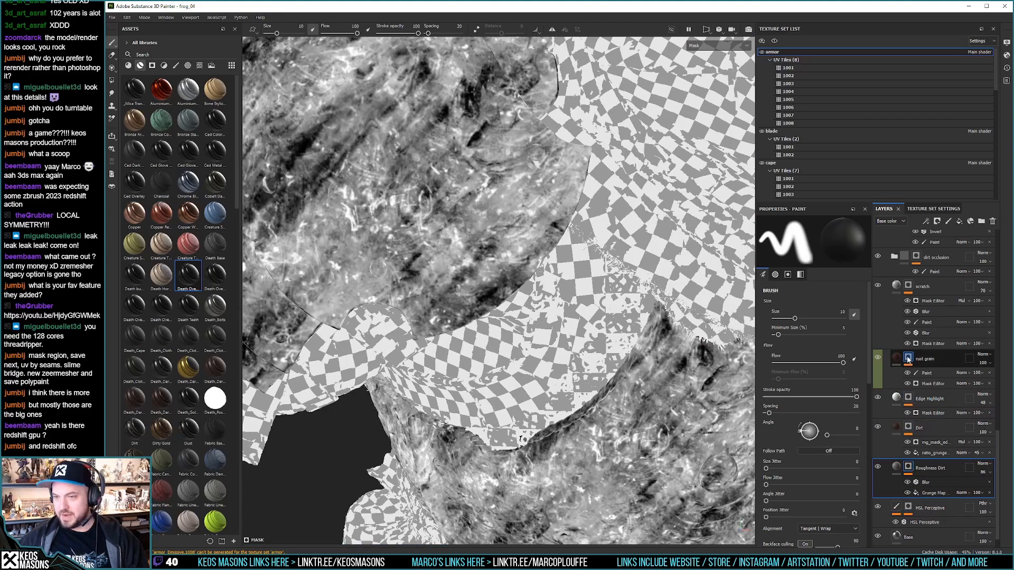
{"action": "left_click", "coordinate": [908, 358]}
Step: Examine the mask and fill properties of the Edge Highlight copy layer inside the darker metal folder
{"action": "scroll", "coordinate": [914, 272], "scroll_direction": "up", "scroll_amount": 3}
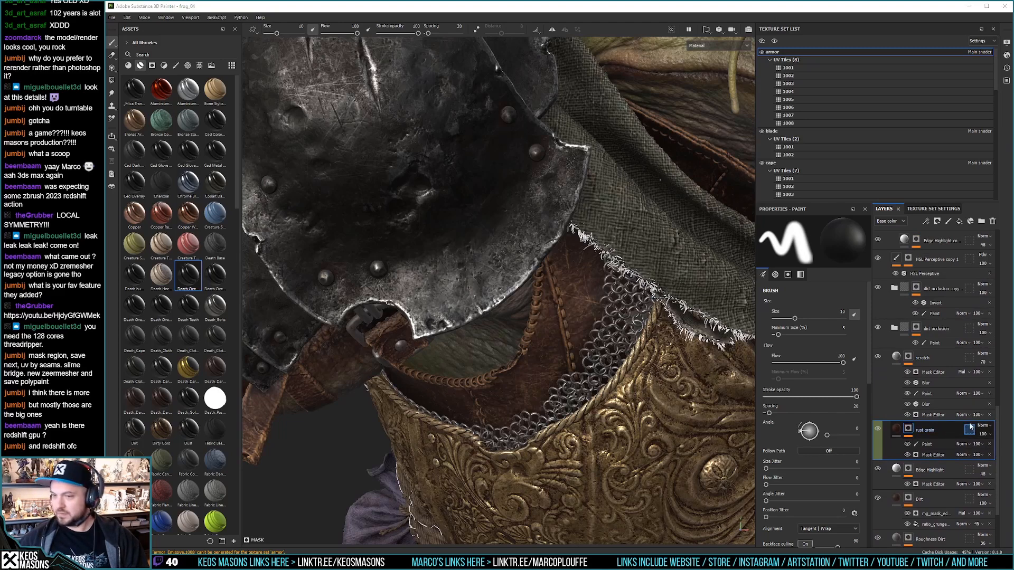
{"action": "scroll", "coordinate": [933, 347], "scroll_direction": "up", "scroll_amount": 1}
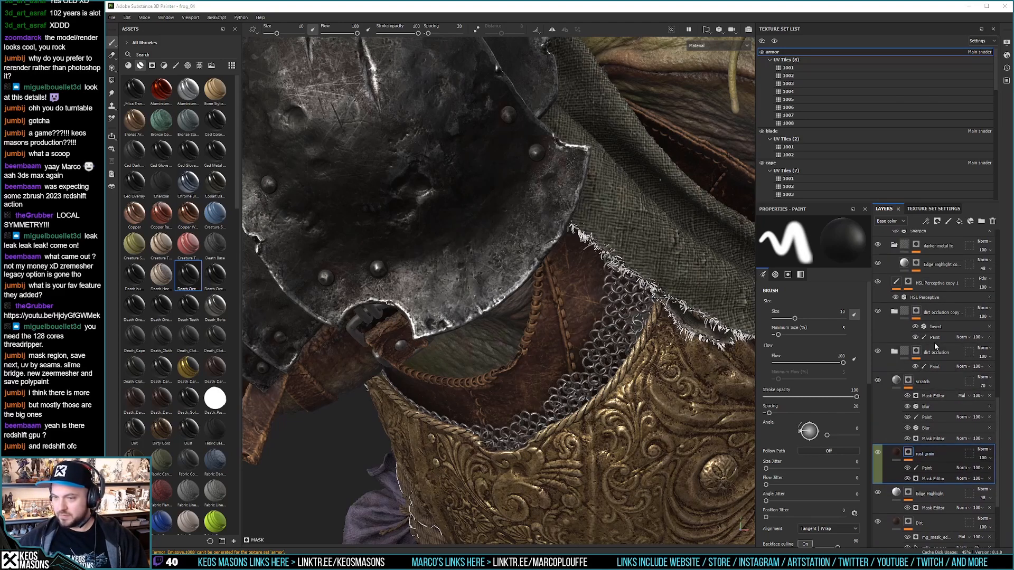
{"action": "scroll", "coordinate": [922, 294], "scroll_direction": "up", "scroll_amount": 1}
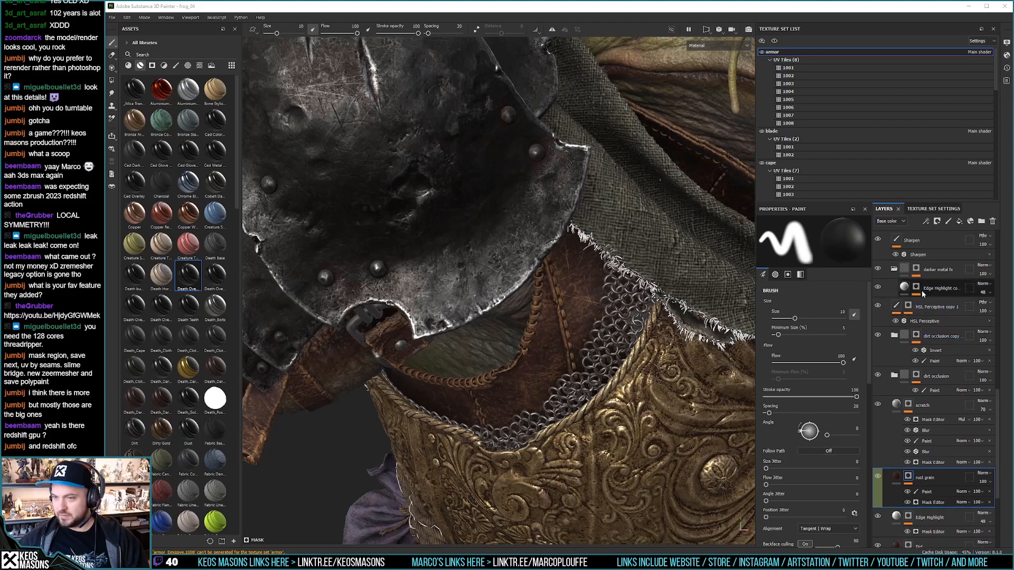
{"action": "left_click", "coordinate": [917, 288]}
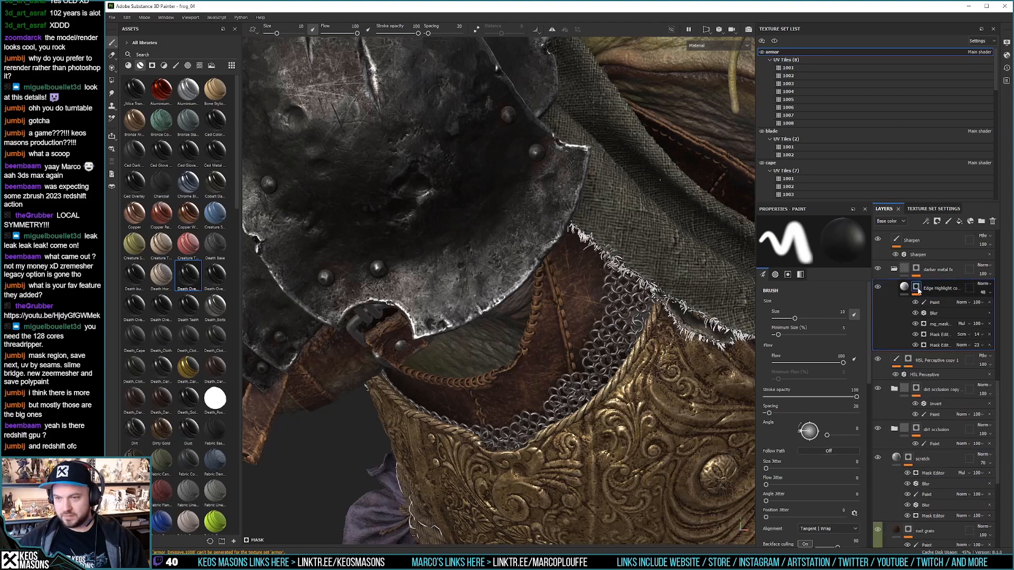
{"action": "left_click", "coordinate": [916, 289], "text": "alt"}
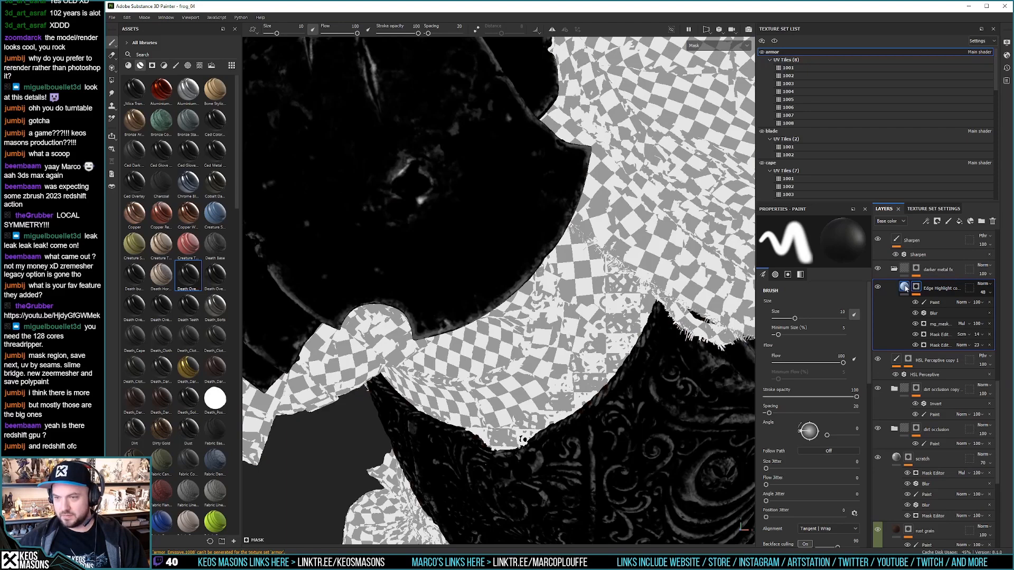
{"action": "left_click", "coordinate": [905, 288]}
Step: Toggle the Sharpen layer in the Steel Ruined folder to compare the pauldron, and leave it hidden
{"action": "scroll", "coordinate": [903, 279], "scroll_direction": "up", "scroll_amount": 1}
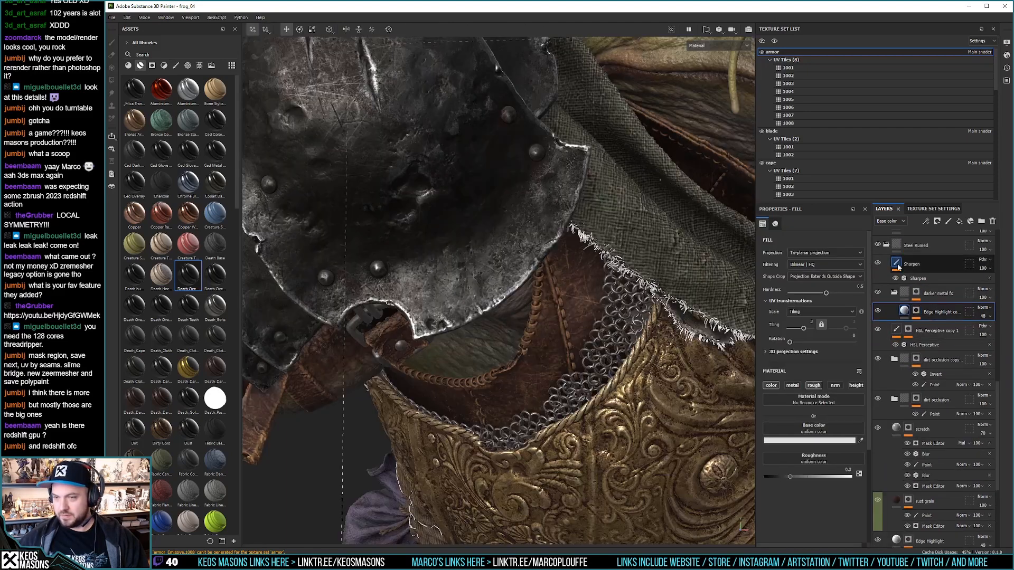
{"action": "left_click", "coordinate": [878, 267]}
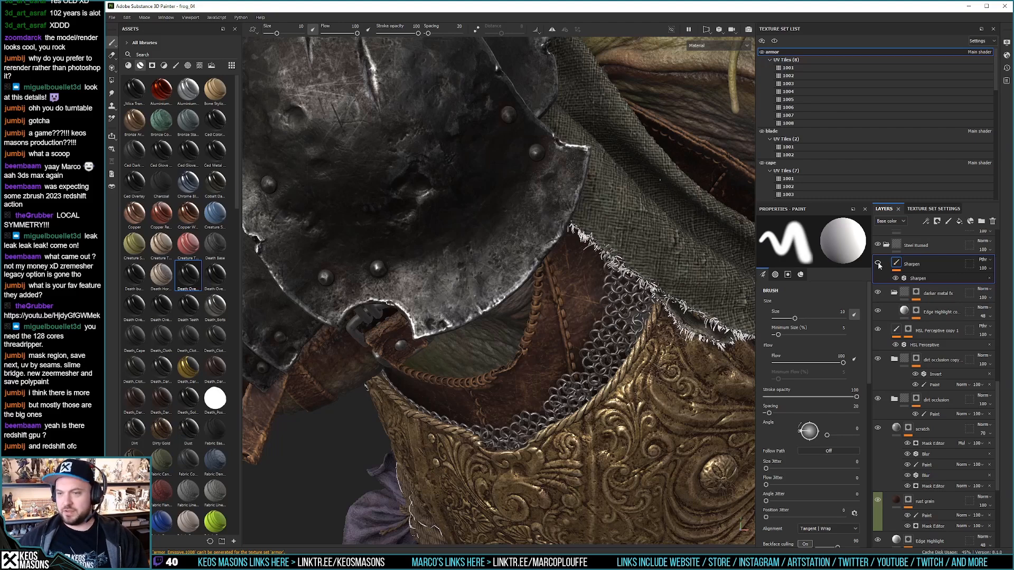
{"action": "left_click", "coordinate": [879, 266]}
{"action": "scroll", "coordinate": [898, 296], "scroll_direction": "up", "scroll_amount": 2}
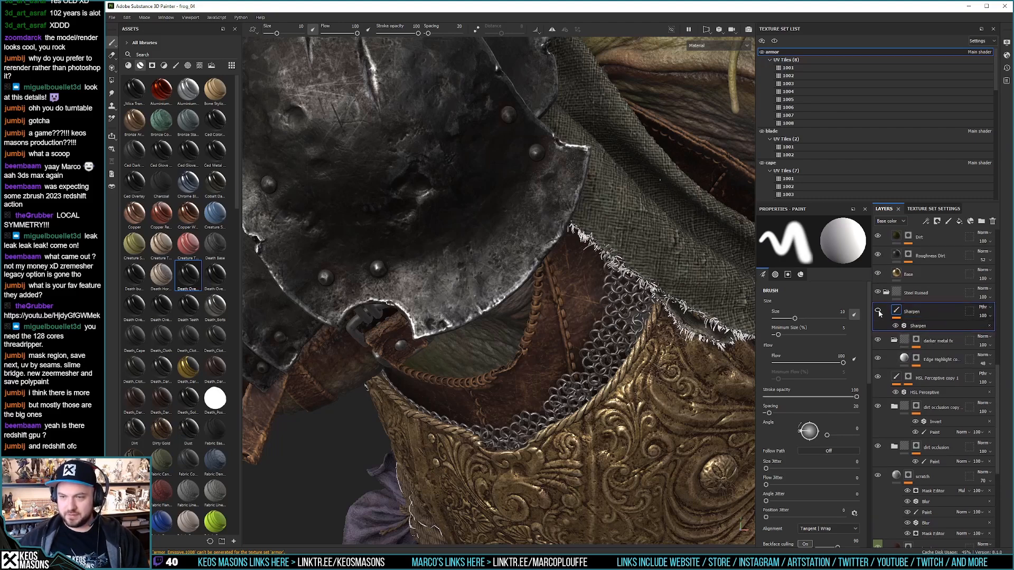
{"action": "scroll", "coordinate": [935, 325], "scroll_direction": "up", "scroll_amount": 5}
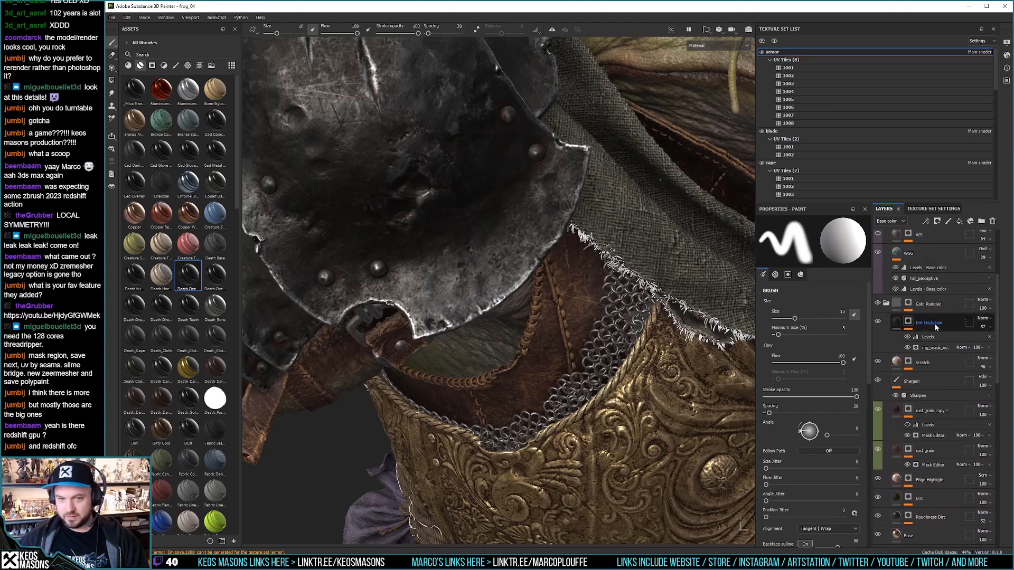
{"action": "scroll", "coordinate": [934, 325], "scroll_direction": "down", "scroll_amount": 3}
{"action": "scroll", "coordinate": [940, 325], "scroll_direction": "down", "scroll_amount": 3}
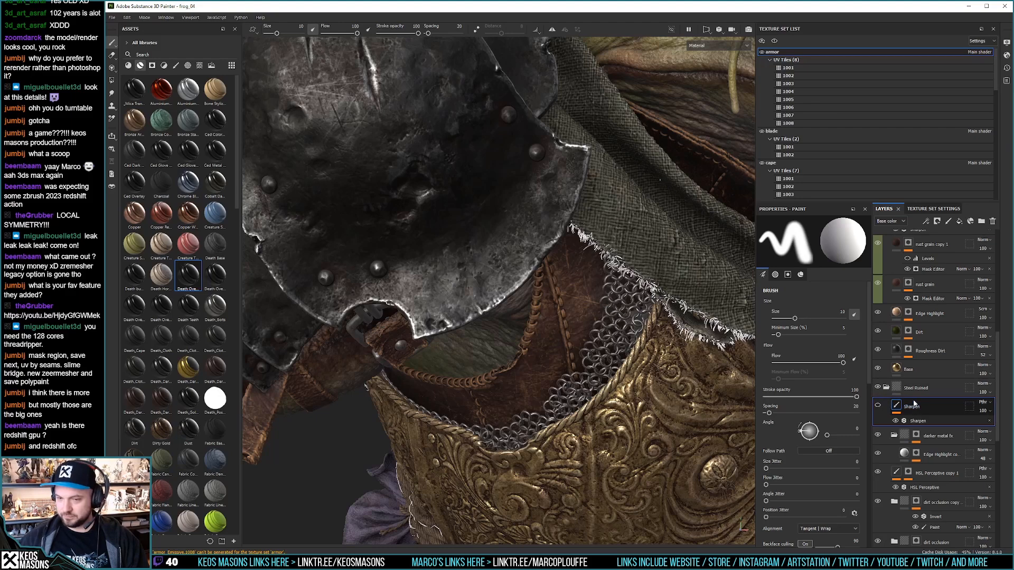
Step: Set the Sharpen Intensity of the filter on the topmost Sharpen layer to 0.7
{"action": "scroll", "coordinate": [914, 348], "scroll_direction": "up", "scroll_amount": 12}
{"action": "left_click", "coordinate": [904, 240]}
{"action": "left_click", "coordinate": [913, 254]}
{"action": "left_click", "coordinate": [865, 286]}
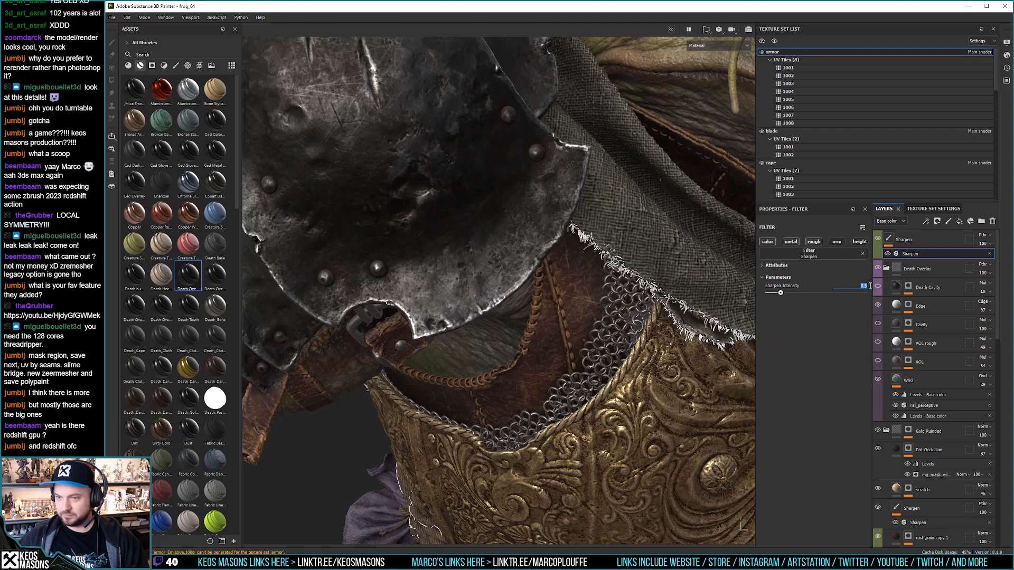
{"action": "type", "text": "0.7"}
{"action": "key", "text": "Return"}
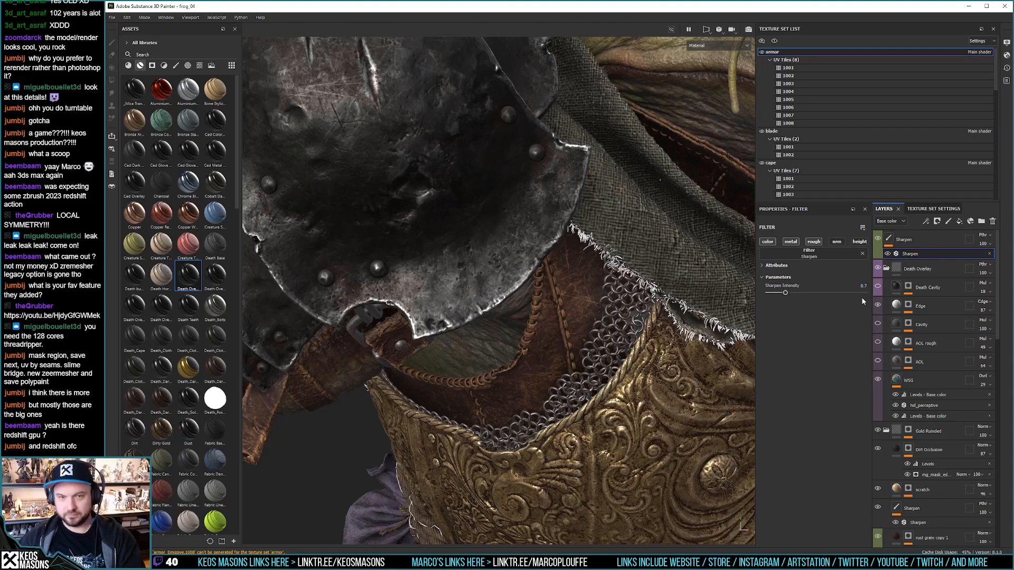
Step: Hide the Sharpen layer in the Gold Ruined folder and mark it with the red layer color
{"action": "scroll", "coordinate": [902, 347], "scroll_direction": "down", "scroll_amount": 2}
{"action": "scroll", "coordinate": [902, 347], "scroll_direction": "down", "scroll_amount": 3}
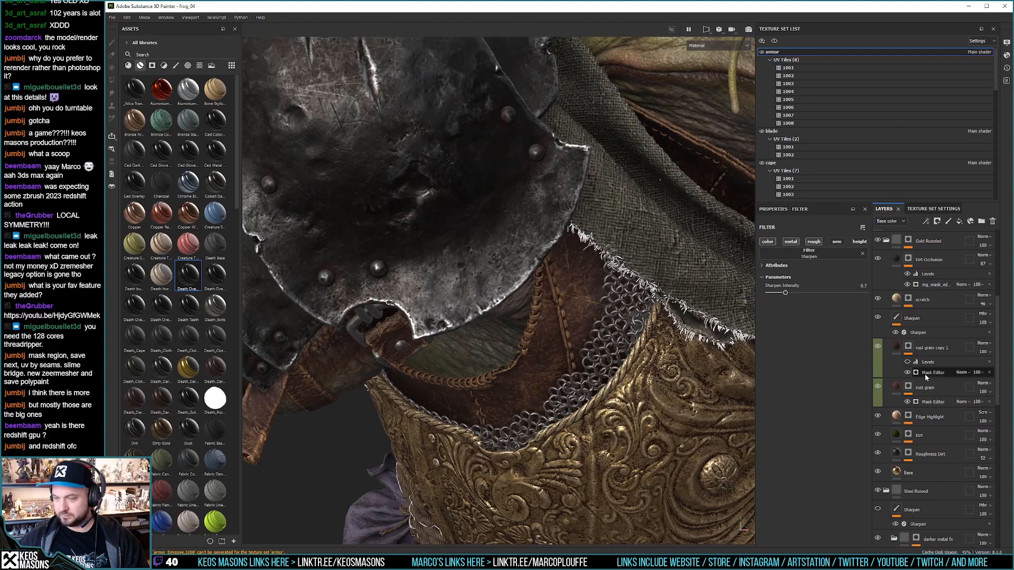
{"action": "scroll", "coordinate": [917, 319], "scroll_direction": "up", "scroll_amount": 2}
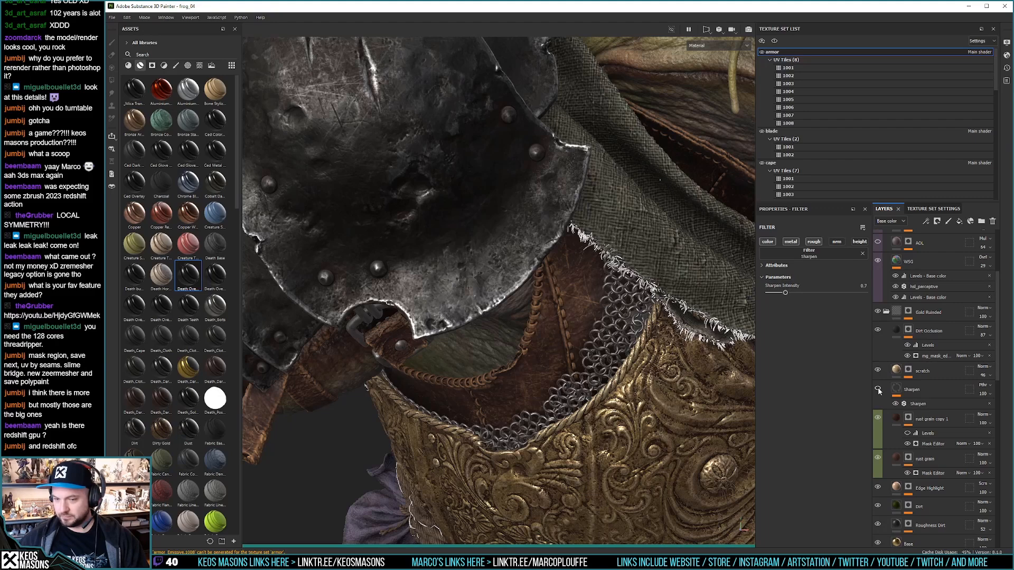
{"action": "scroll", "coordinate": [909, 359], "scroll_direction": "down", "scroll_amount": 3}
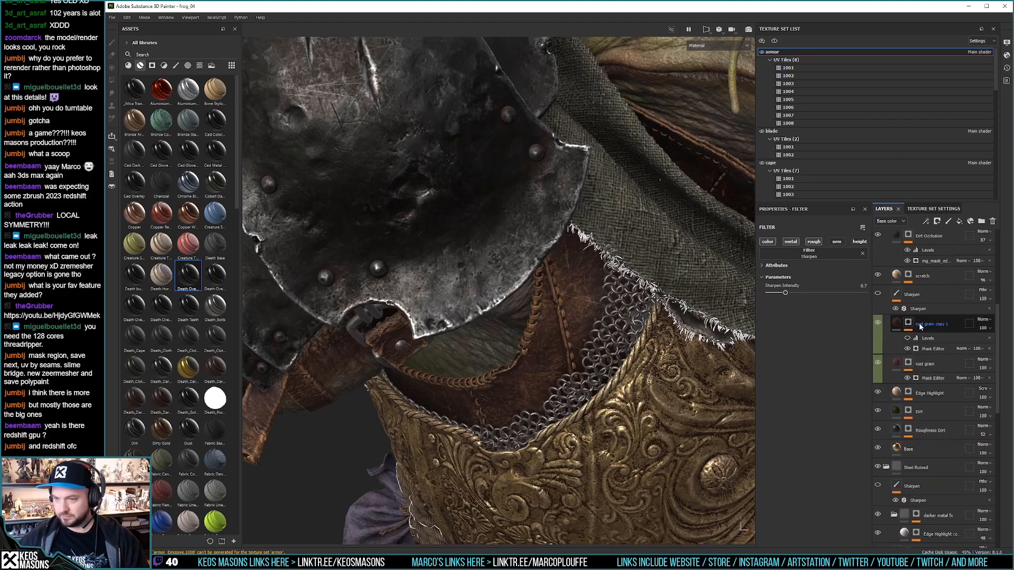
{"action": "right_click", "coordinate": [891, 316]}
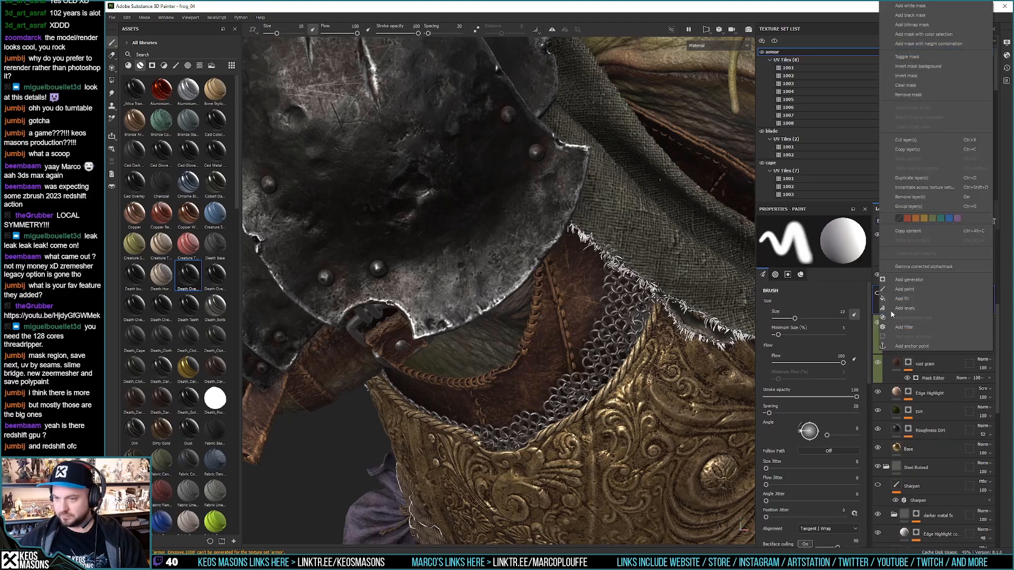
{"action": "left_click", "coordinate": [908, 221]}
Step: Mark the hidden Sharpen layer in the Steel Ruined folder with the red layer color
{"action": "scroll", "coordinate": [935, 316], "scroll_direction": "down", "scroll_amount": 5}
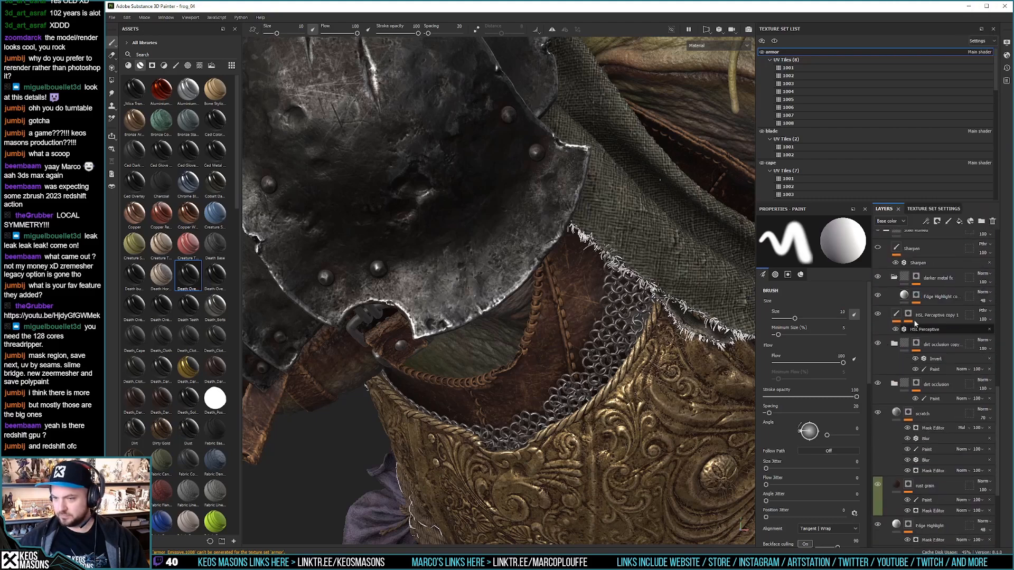
{"action": "right_click", "coordinate": [921, 248]}
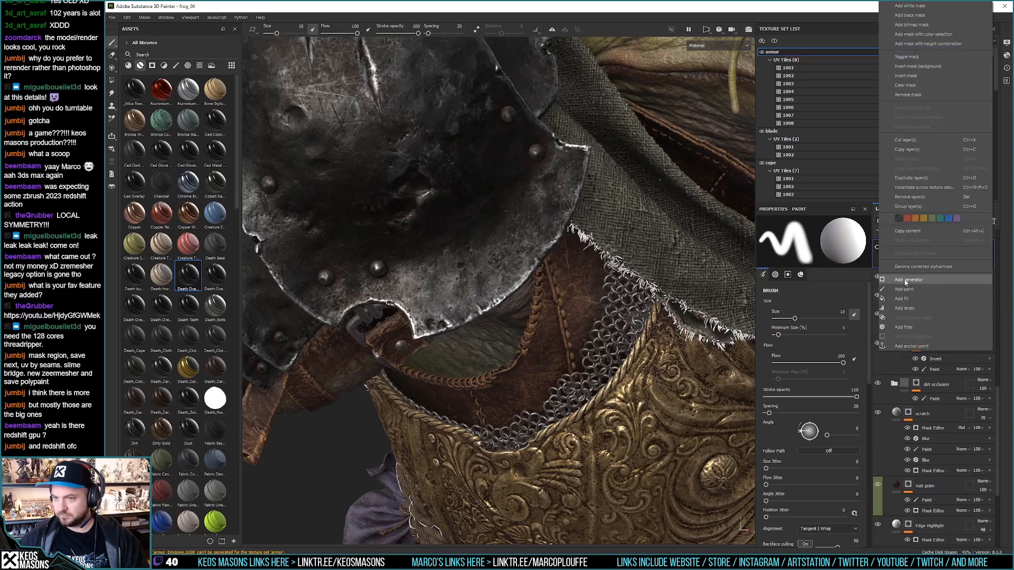
{"action": "left_click", "coordinate": [908, 218]}
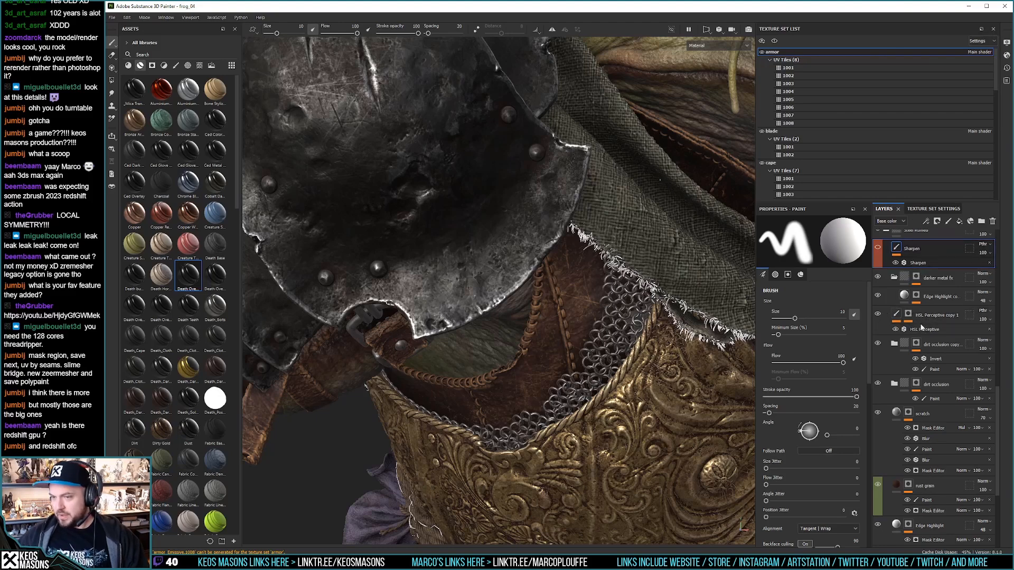
Step: Toggle the Death Overlay folder's visibility to compare the armor with and without it, and leave it shown
{"action": "scroll", "coordinate": [910, 327], "scroll_direction": "up", "scroll_amount": 5}
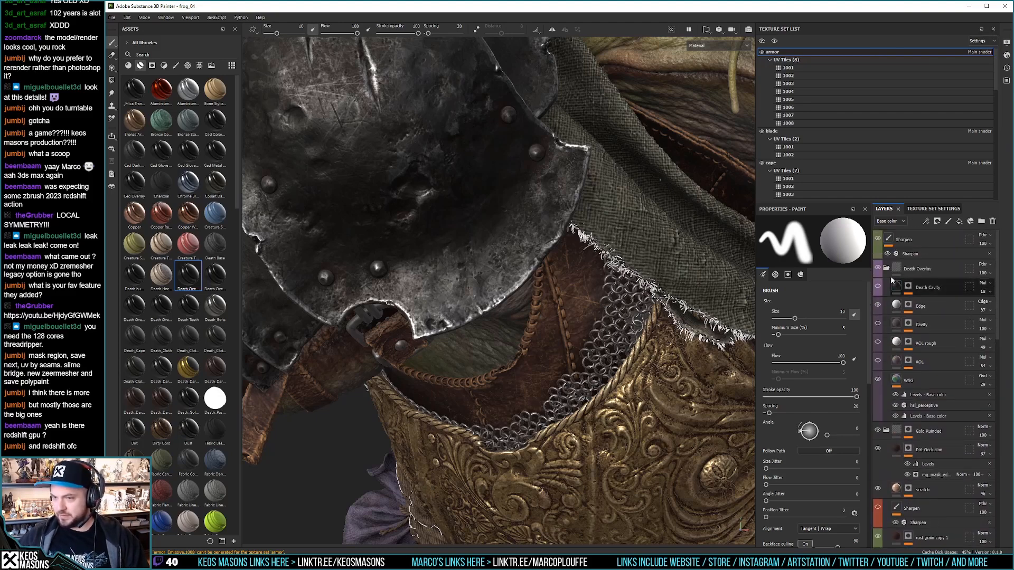
{"action": "left_click", "coordinate": [879, 270]}
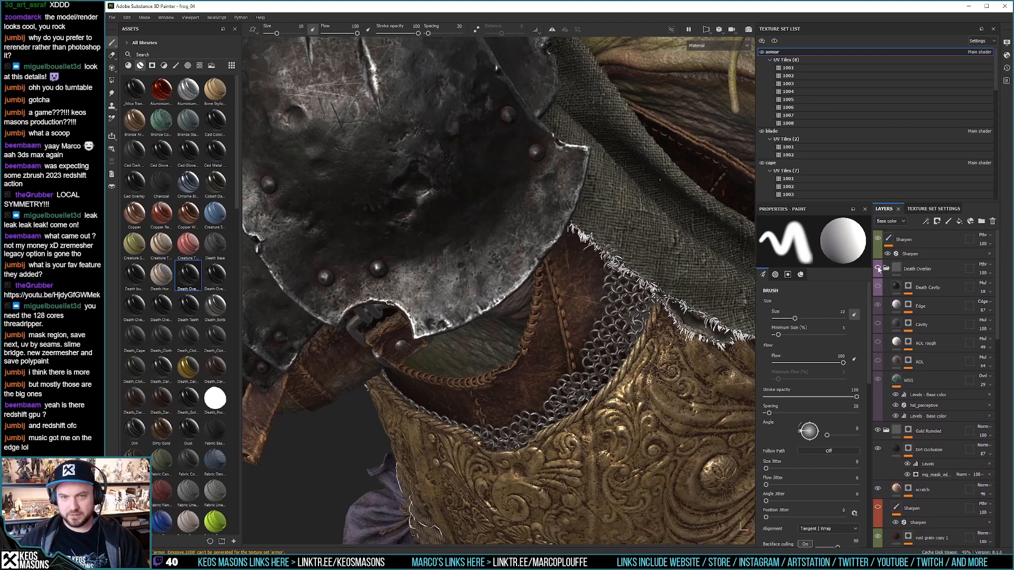
{"action": "left_click", "coordinate": [878, 269]}
{"action": "left_click", "coordinate": [878, 270]}
{"action": "left_click", "coordinate": [879, 270]}
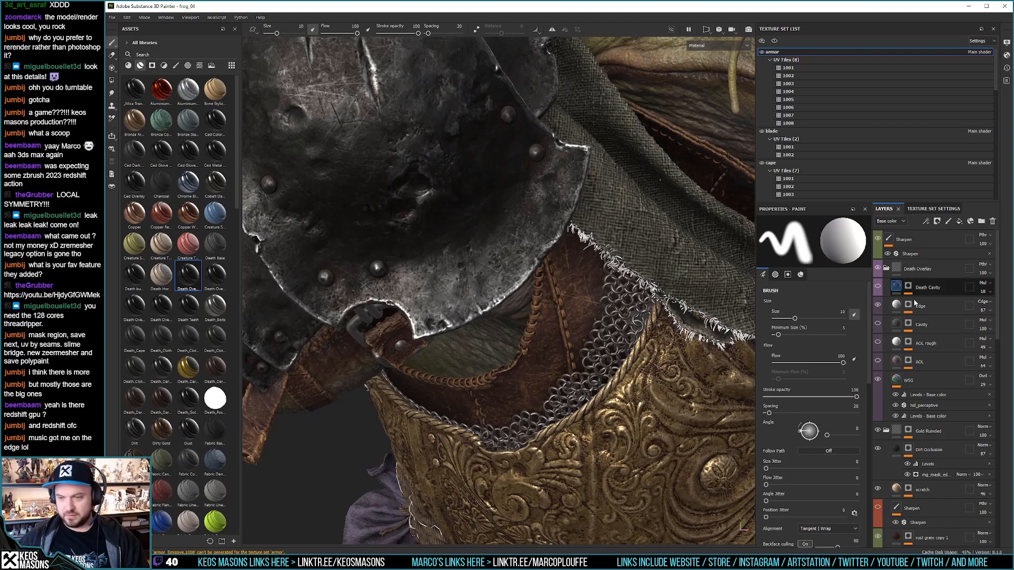
Step: Select the darker metal folder inside Steel Ruined, compare the pauldron's edges with and without it, and leave the folder hidden
{"action": "scroll", "coordinate": [898, 388], "scroll_direction": "down", "scroll_amount": 3}
{"action": "left_click", "coordinate": [897, 384]}
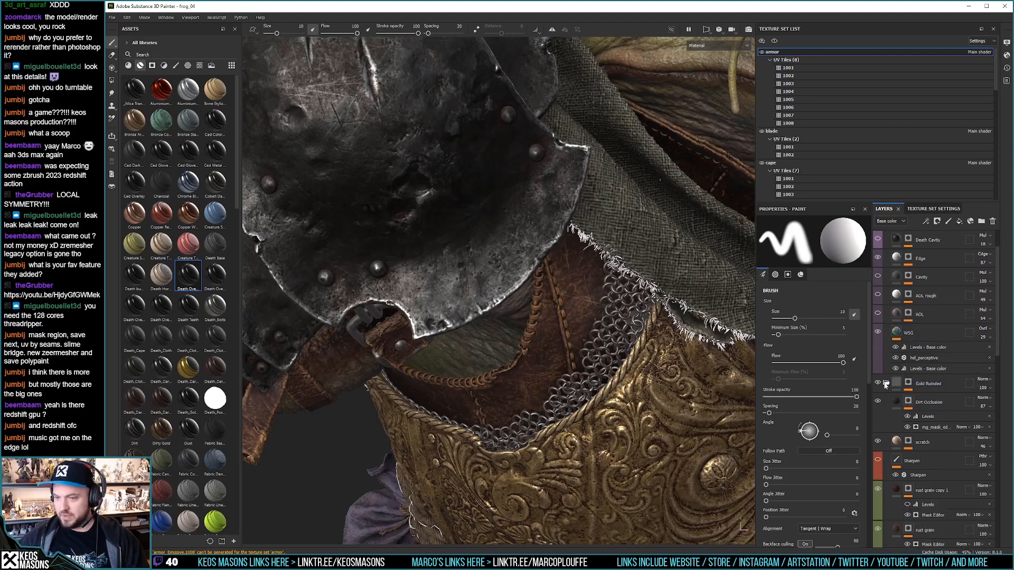
{"action": "scroll", "coordinate": [908, 389], "scroll_direction": "down", "scroll_amount": 10}
{"action": "left_click", "coordinate": [912, 392]}
{"action": "scroll", "coordinate": [912, 393], "scroll_direction": "down", "scroll_amount": 1}
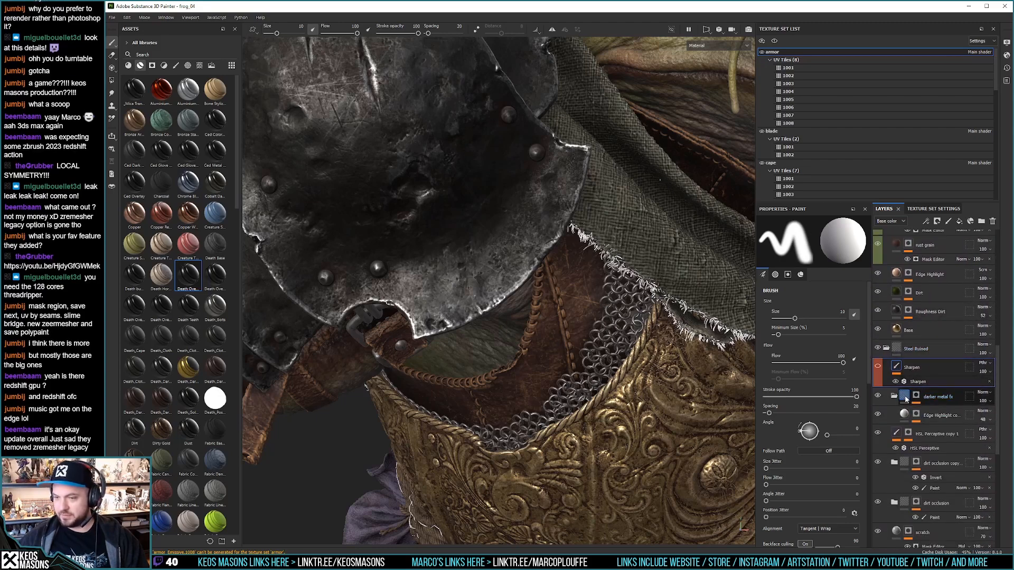
{"action": "left_click", "coordinate": [888, 400]}
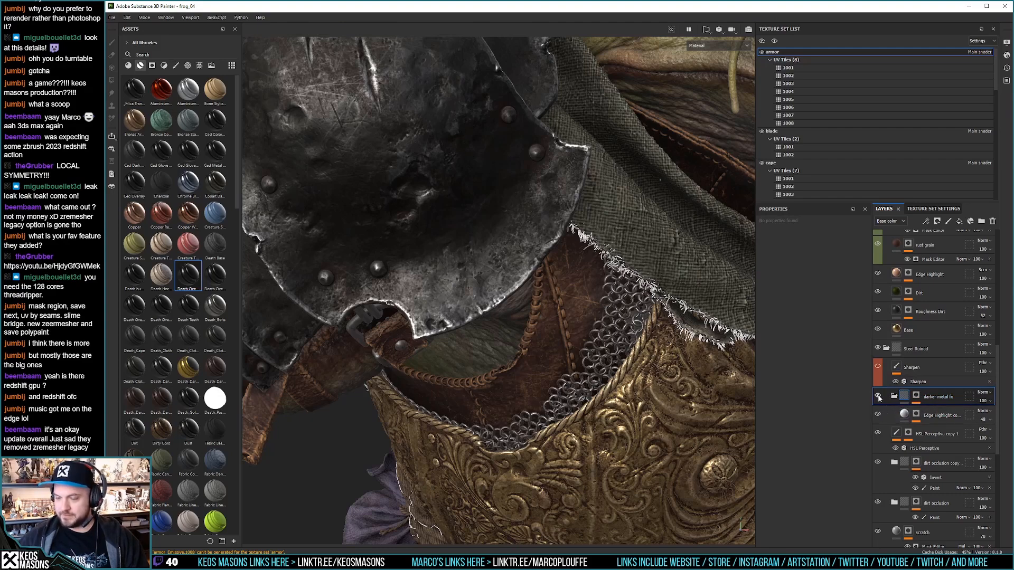
{"action": "left_click", "coordinate": [878, 397]}
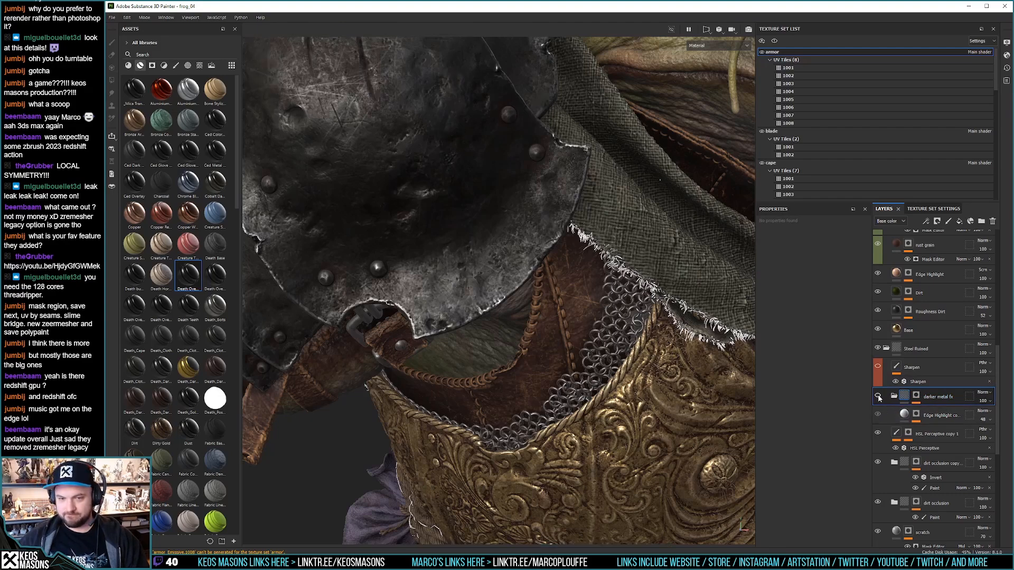
{"action": "left_click", "coordinate": [878, 398]}
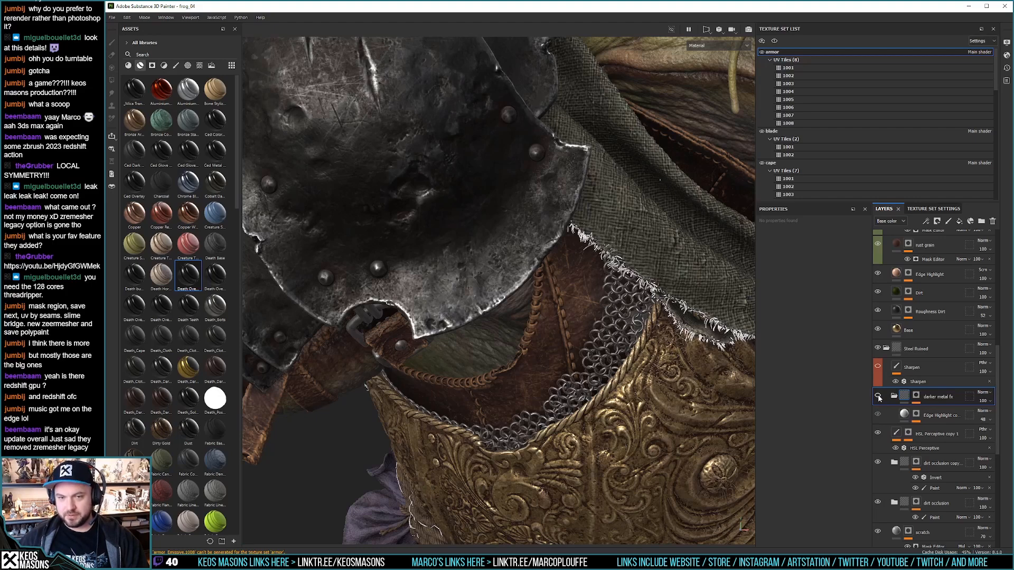
{"action": "left_click", "coordinate": [878, 397]}
{"action": "left_click", "coordinate": [878, 398]}
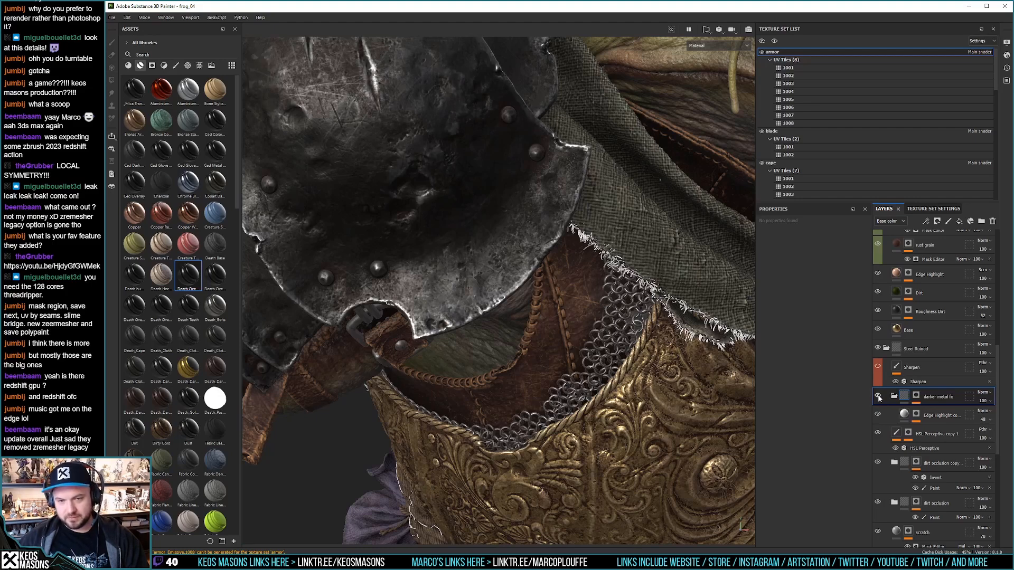
{"action": "left_click", "coordinate": [878, 397]}
Step: Hide and show the steel folder's Edge Highlight layer to check its contribution to the pauldron's edges
{"action": "scroll", "coordinate": [908, 433], "scroll_direction": "down", "scroll_amount": 3}
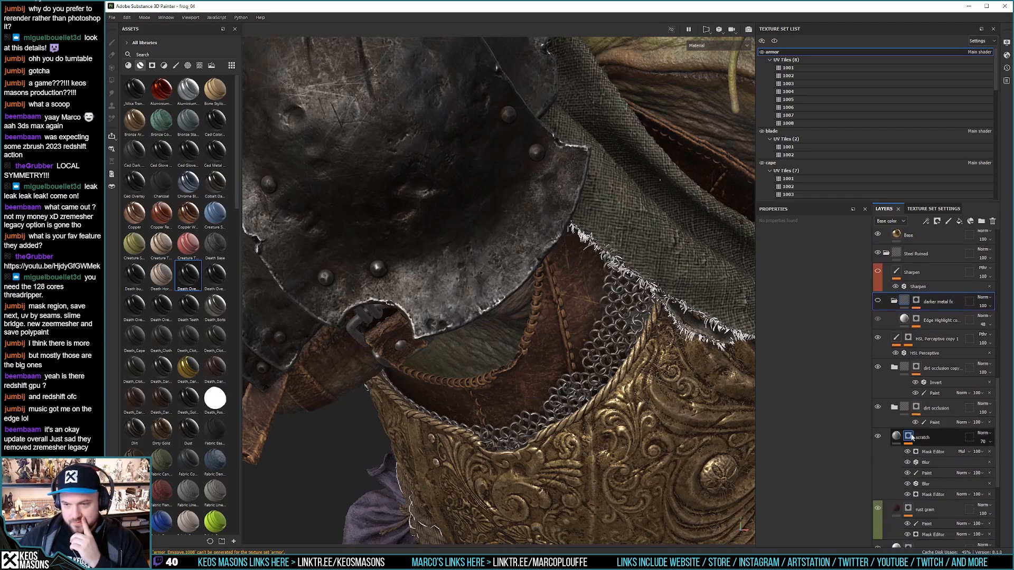
{"action": "scroll", "coordinate": [912, 437], "scroll_direction": "down", "scroll_amount": 1}
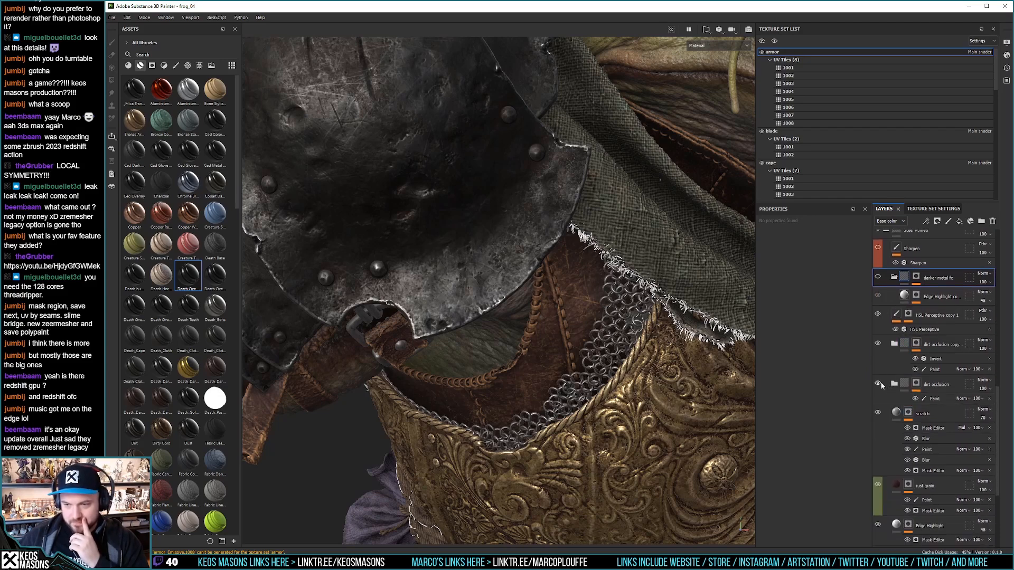
{"action": "scroll", "coordinate": [879, 420], "scroll_direction": "down", "scroll_amount": 4}
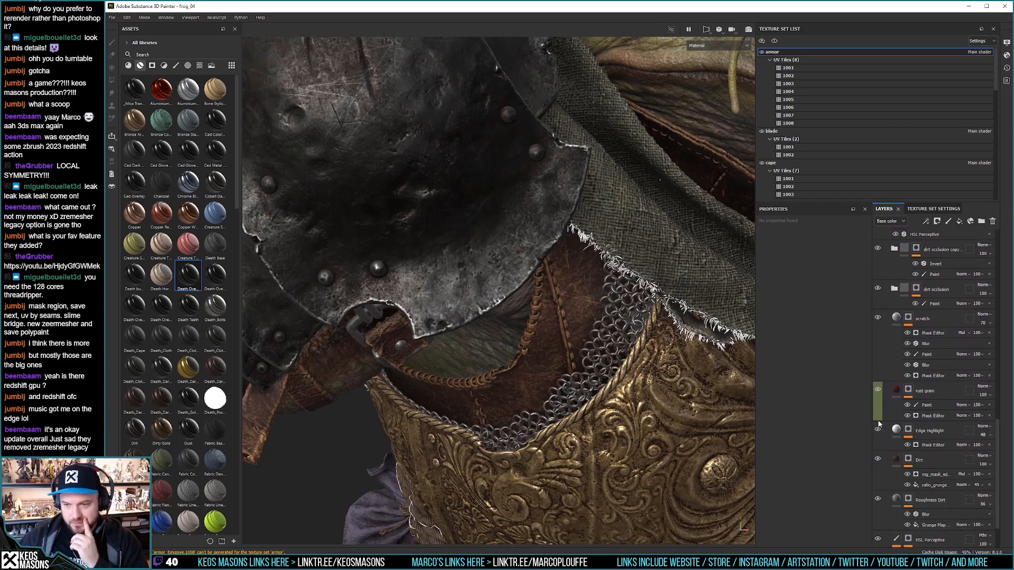
{"action": "left_click", "coordinate": [878, 431]}
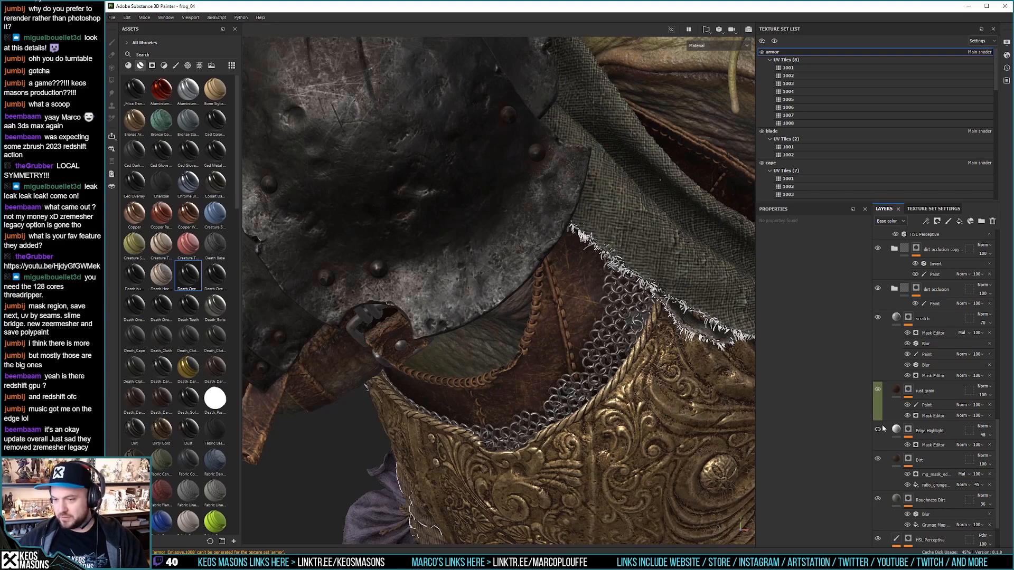
{"action": "left_click", "coordinate": [906, 445]}
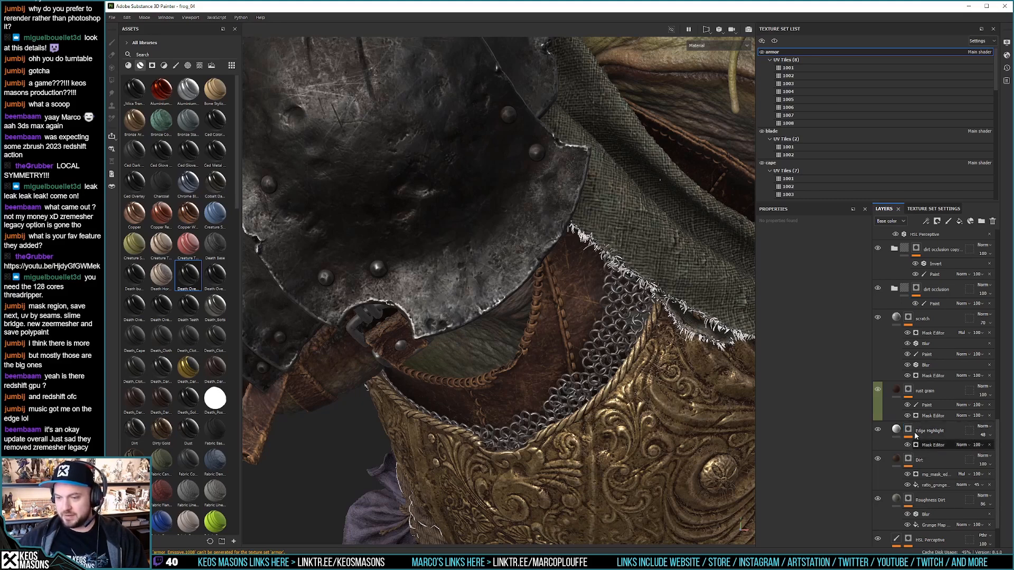
Step: Display the Edge Highlight layer's mask on the armor and open the settings of its Mask Editor generator
{"action": "left_click", "coordinate": [909, 432], "text": "alt"}
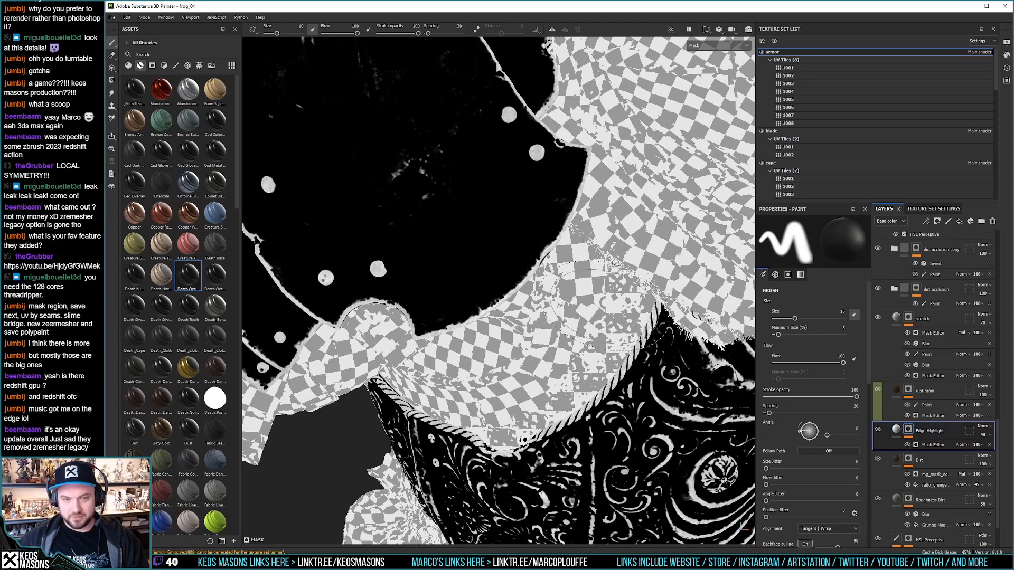
{"action": "mouse_move", "coordinate": [507, 238]}
{"action": "left_mouse_down", "text": "alt"}
{"action": "mouse_move", "coordinate": [483, 201]}
{"action": "mouse_move", "coordinate": [493, 226]}
{"action": "left_mouse_up", "text": "alt"}
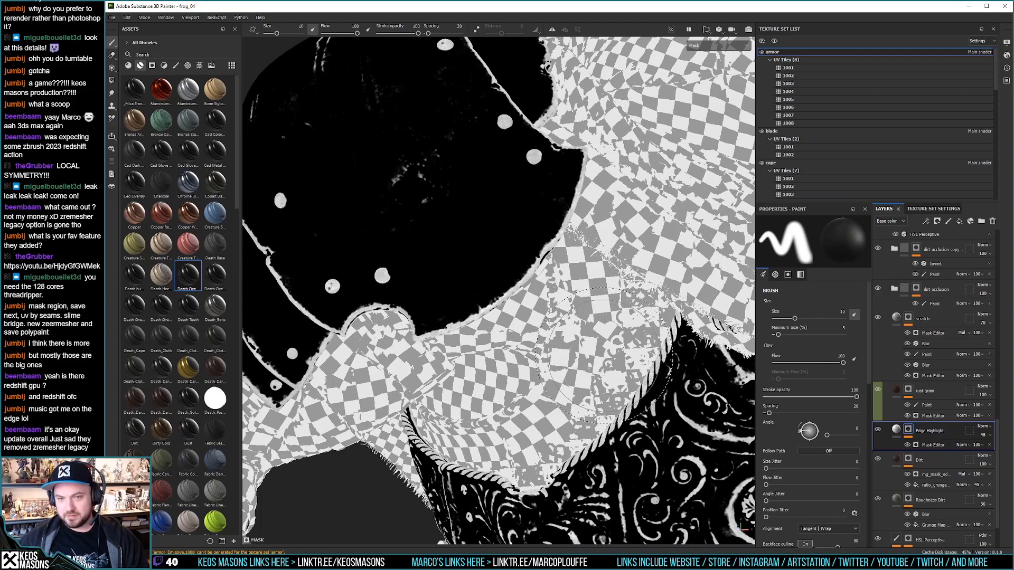
{"action": "left_click_drag", "start_coordinate": [453, 233], "coordinate": [482, 276], "text": "alt"}
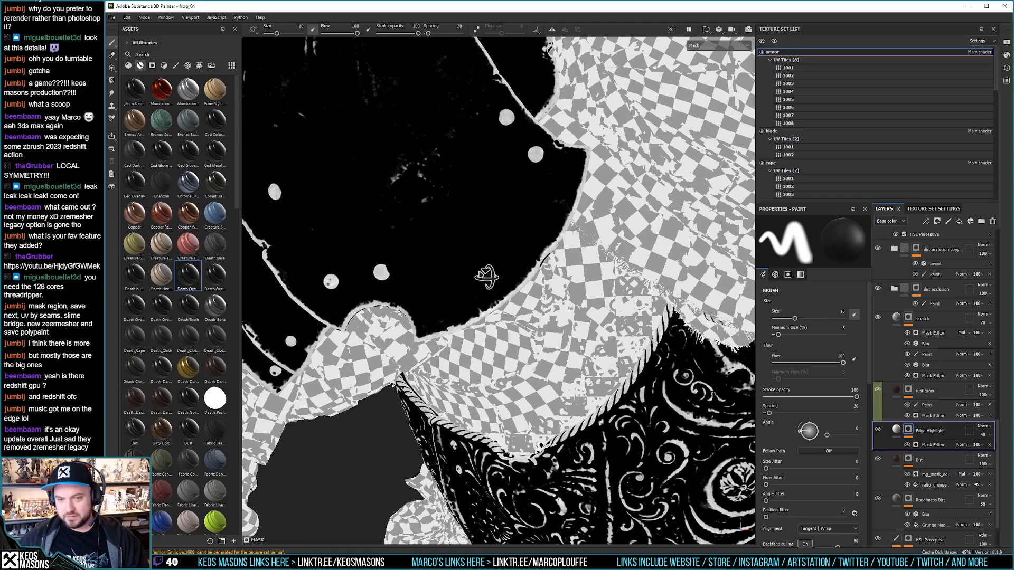
{"action": "left_click", "coordinate": [932, 445]}
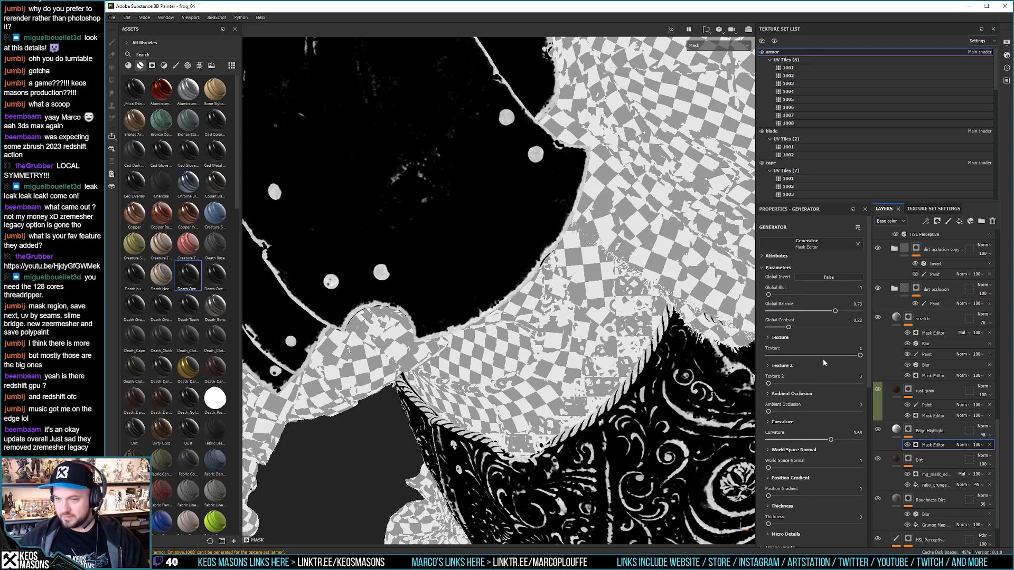
Step: Try the Mask Editor's Texture amount at 0.25 and return it to 1, keeping Texture 2 at 0
{"action": "left_click", "coordinate": [792, 354]}
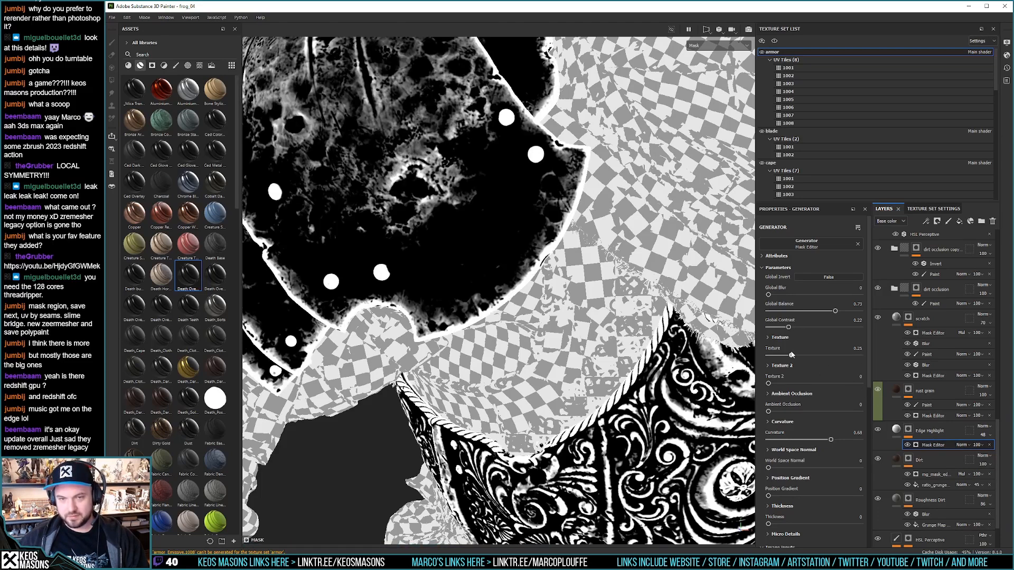
{"action": "left_click_drag", "start_coordinate": [855, 361], "coordinate": [870, 356]}
{"action": "mouse_move", "coordinate": [770, 384]}
{"action": "left_mouse_down"}
{"action": "mouse_move", "coordinate": [799, 387]}
{"action": "mouse_move", "coordinate": [752, 385]}
{"action": "left_mouse_up"}
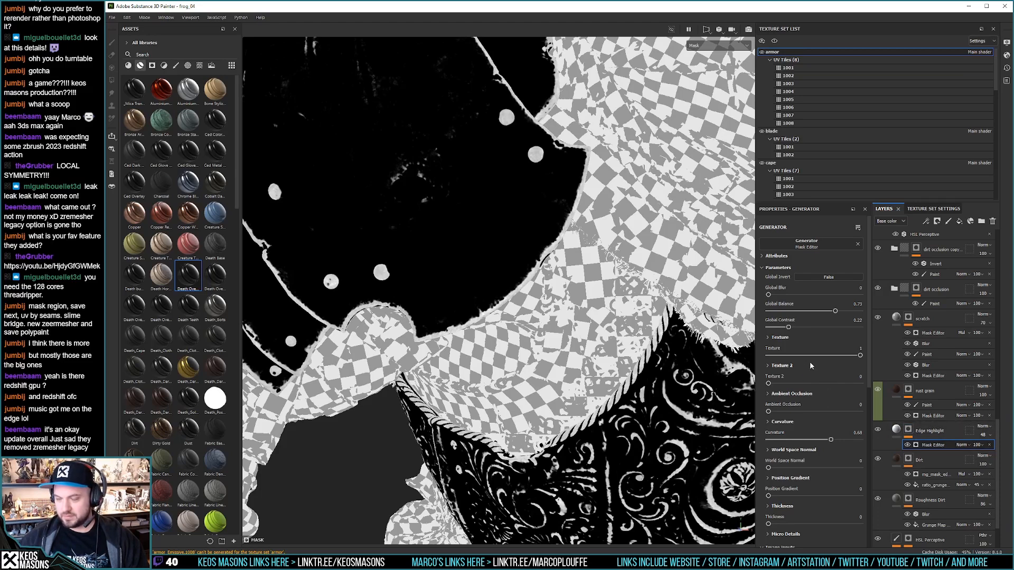
Step: Try Texture 2 at 0.88 in the Mask Editor, switch its blending mode to Multiply, and return the amount to 0
{"action": "left_click", "coordinate": [783, 366]}
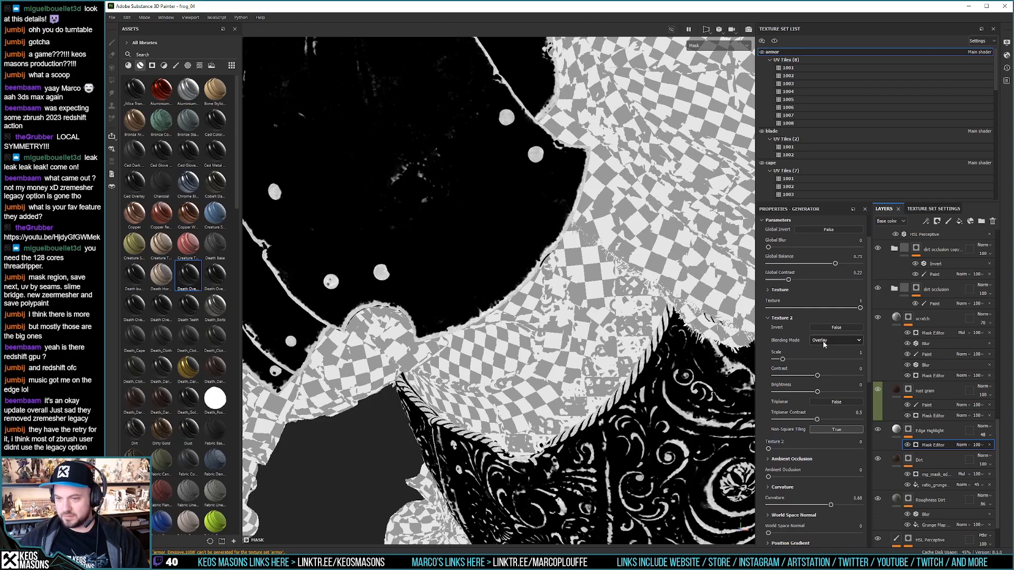
{"action": "left_click", "coordinate": [783, 319]}
{"action": "left_click_drag", "start_coordinate": [769, 336], "coordinate": [848, 335]}
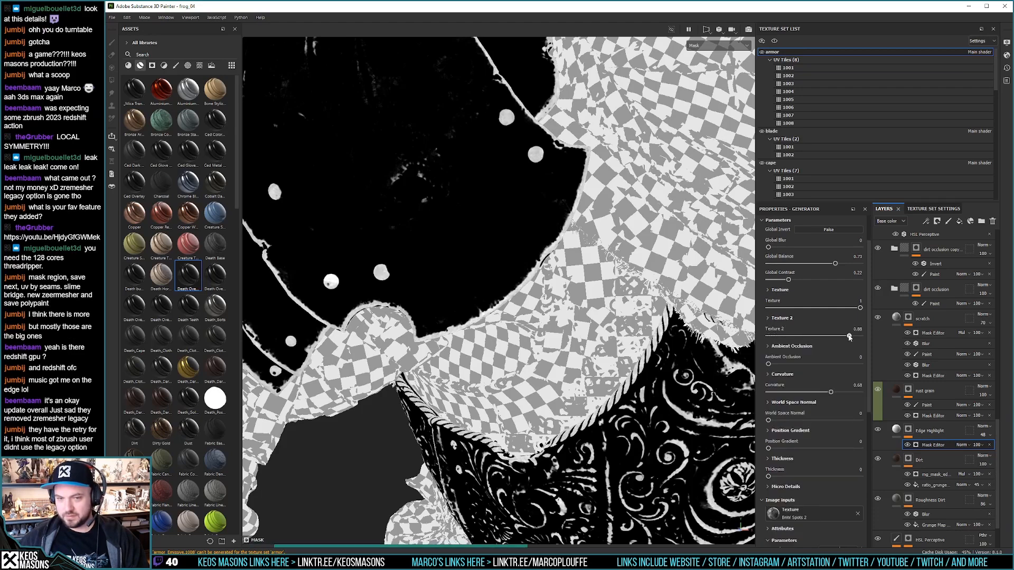
{"action": "left_click", "coordinate": [813, 319]}
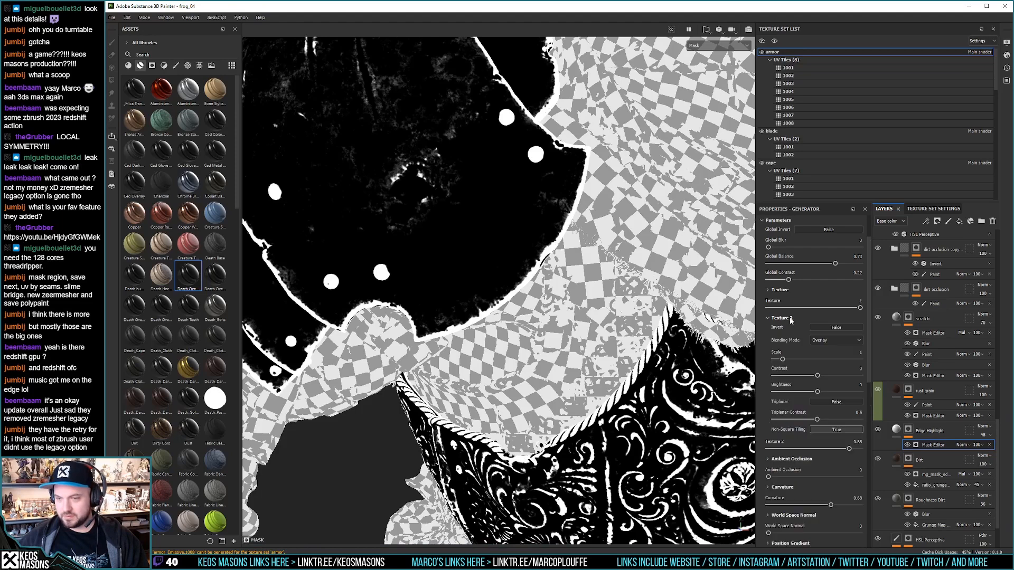
{"action": "left_click", "coordinate": [836, 341]}
{"action": "left_click", "coordinate": [819, 374]}
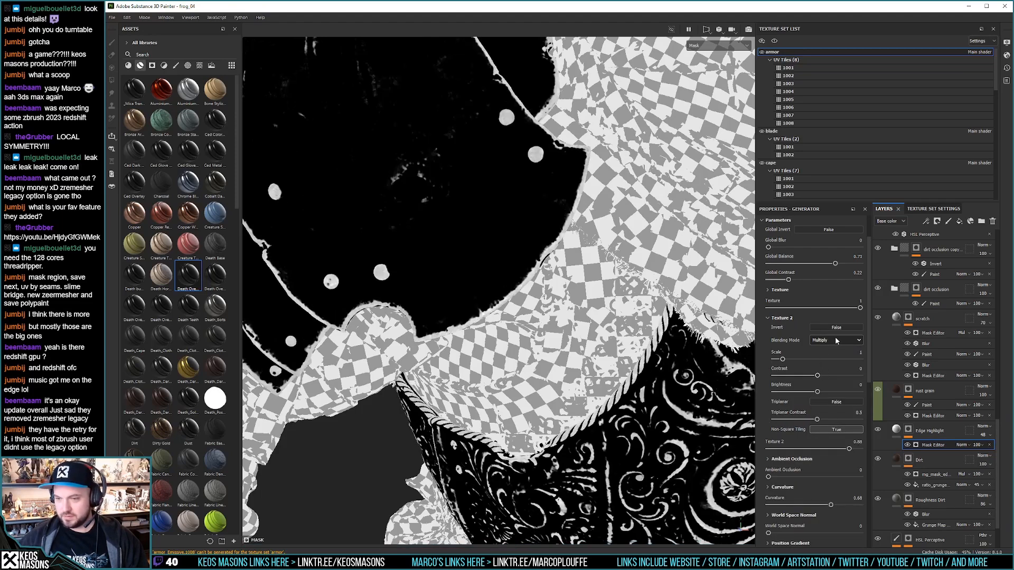
{"action": "left_click", "coordinate": [783, 318]}
{"action": "left_click_drag", "start_coordinate": [839, 336], "coordinate": [758, 340]}
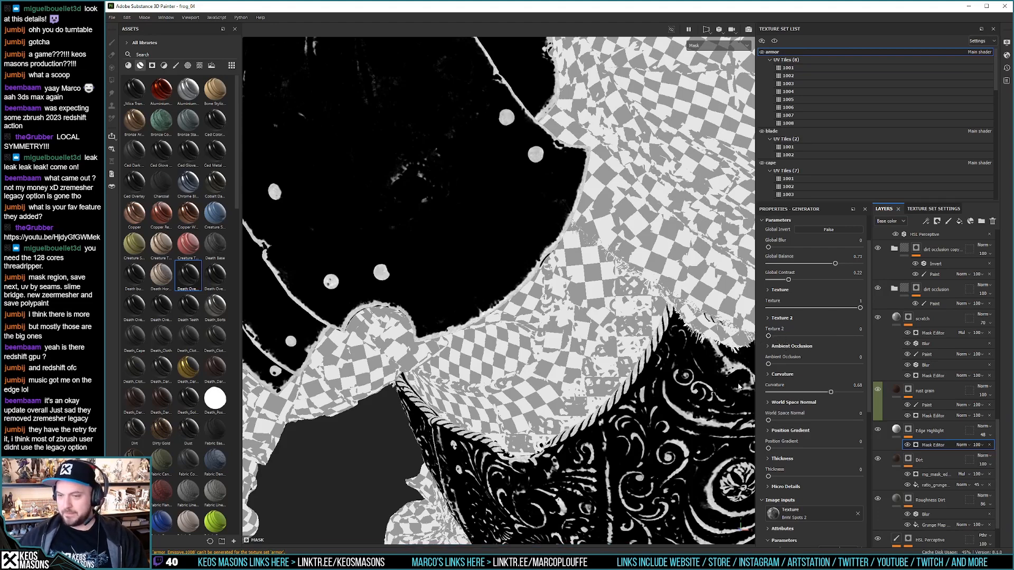
Step: Test the Mask Editor's Curvature contrast at 0.05 and 0, and restore it to 0.36
{"action": "scroll", "coordinate": [817, 435], "scroll_direction": "down", "scroll_amount": 3}
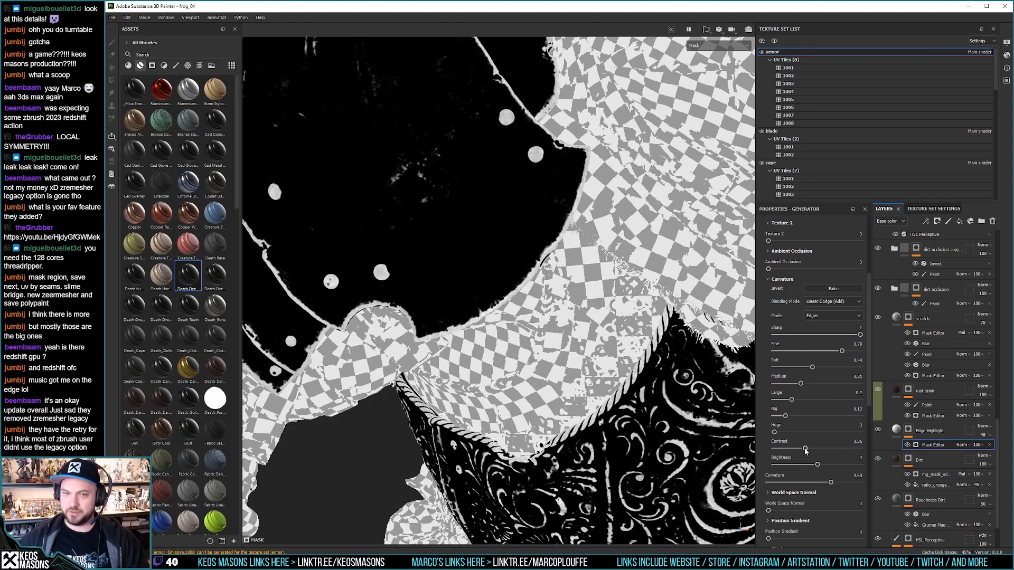
{"action": "left_click_drag", "start_coordinate": [805, 449], "coordinate": [779, 449]}
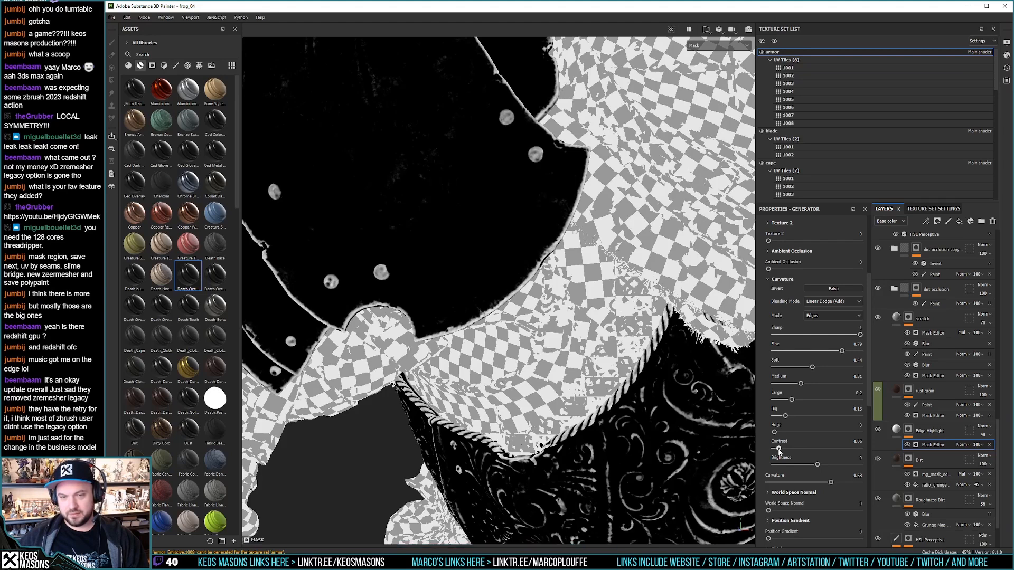
{"action": "left_click_drag", "start_coordinate": [779, 449], "coordinate": [774, 449]}
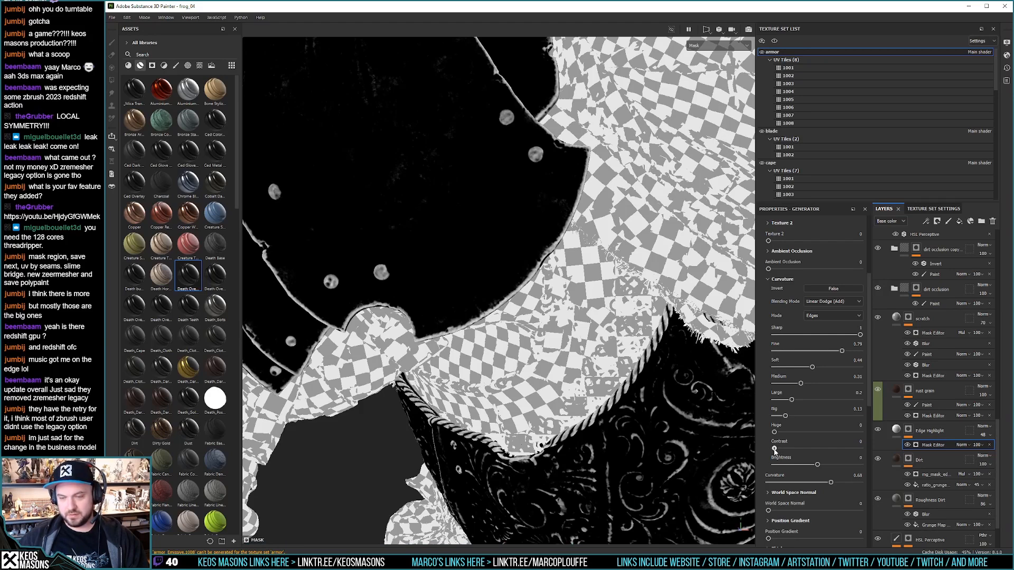
{"action": "left_click_drag", "start_coordinate": [774, 449], "coordinate": [805, 448]}
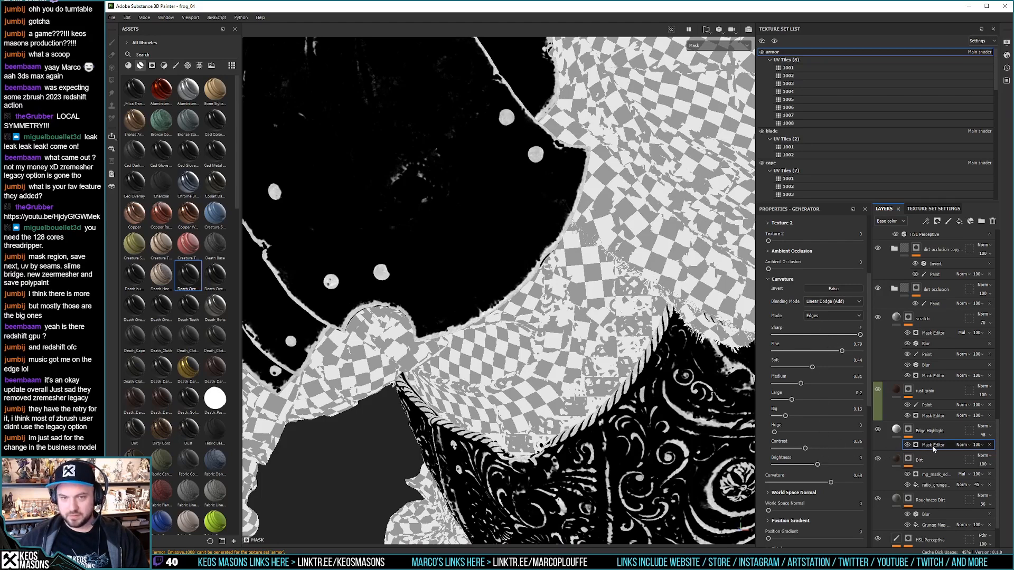
{"action": "left_click", "coordinate": [769, 280]}
Step: Try lowering the Mask Editor's Global Contrast to 0.01 and undo the change
{"action": "scroll", "coordinate": [795, 338], "scroll_direction": "up", "scroll_amount": 1}
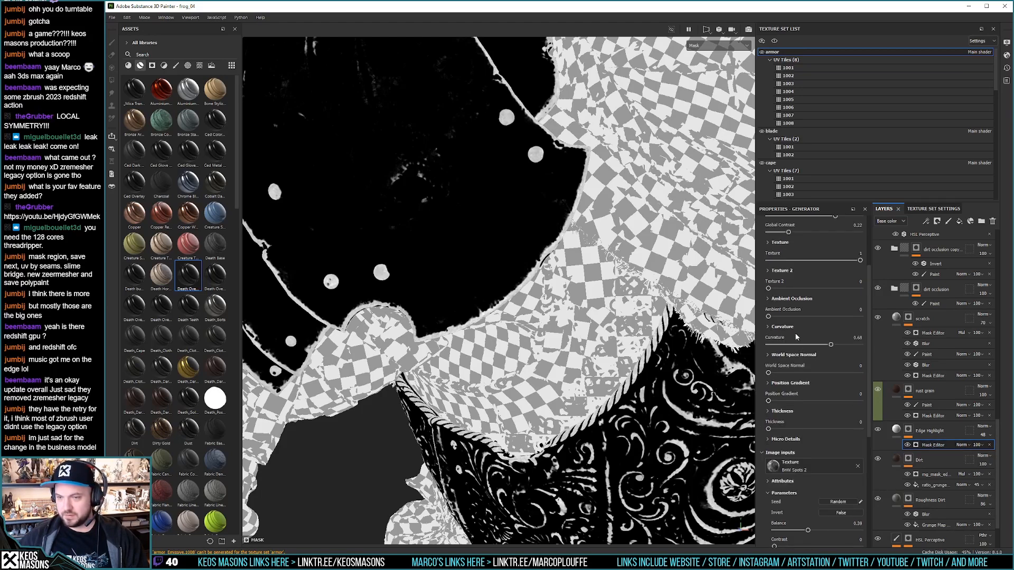
{"action": "scroll", "coordinate": [798, 343], "scroll_direction": "up", "scroll_amount": 3}
{"action": "left_click_drag", "start_coordinate": [788, 327], "coordinate": [773, 328]}
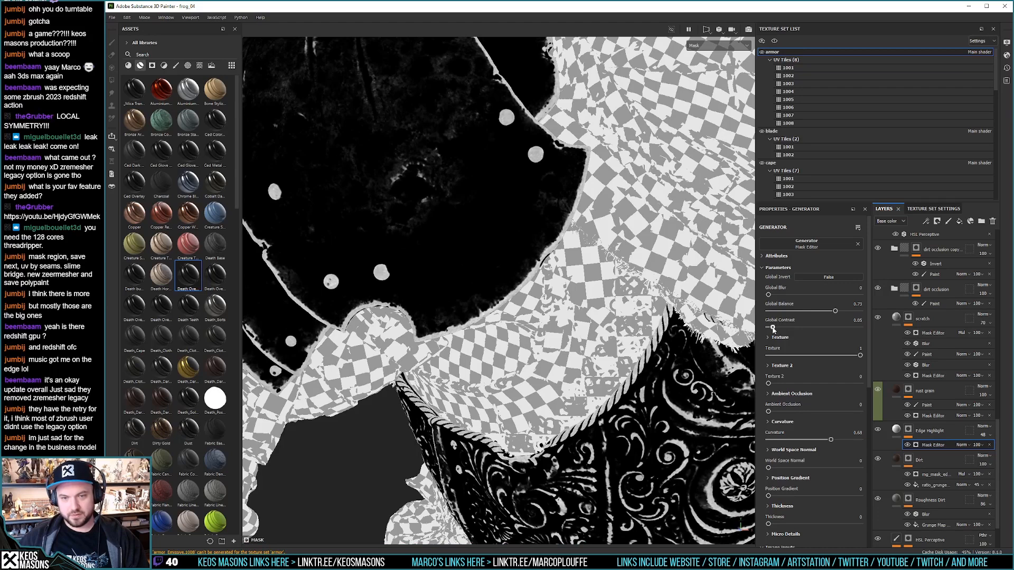
{"action": "left_click_drag", "start_coordinate": [773, 328], "coordinate": [769, 328]}
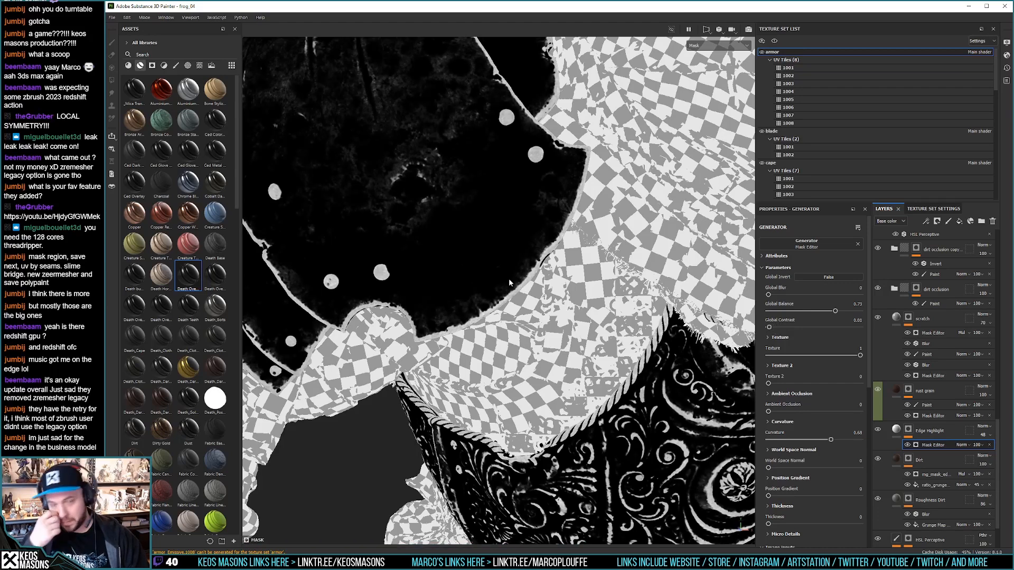
{"action": "key", "text": "ctrl"}
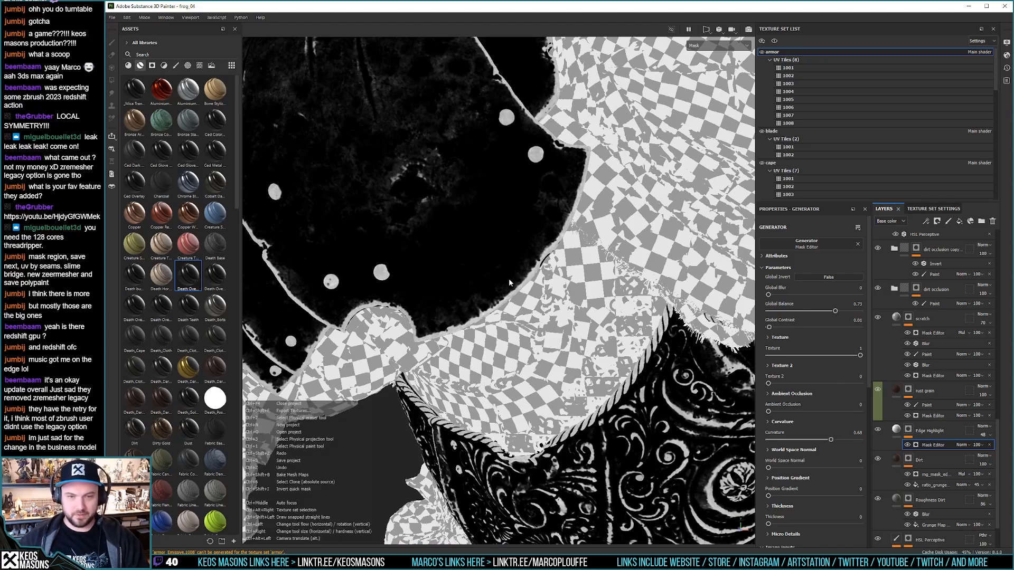
{"action": "key", "text": "ctrl+z"}
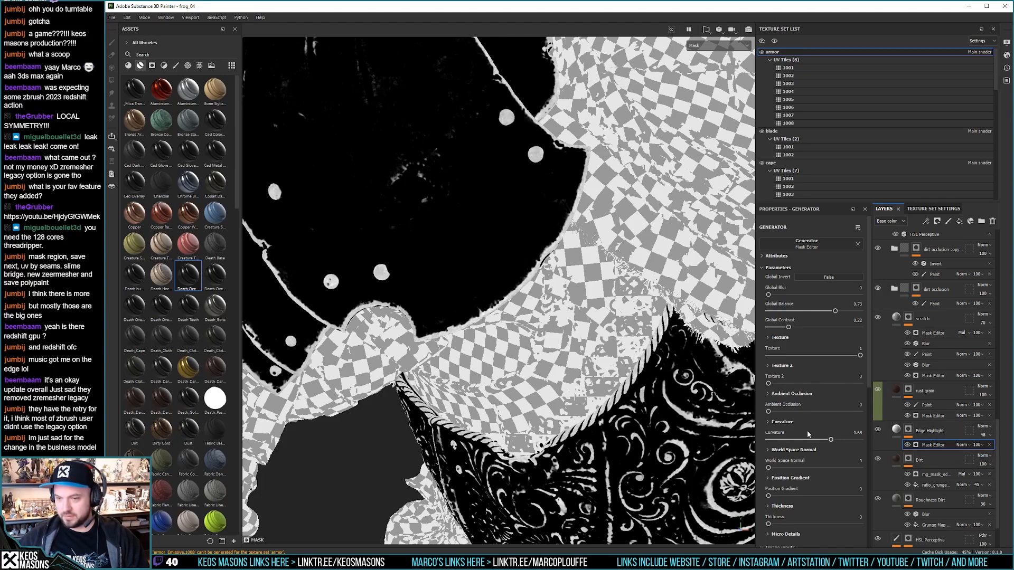
Step: Set the Fine value of the Mask Editor's Curvature to 0.76, keeping Sharp at 1
{"action": "left_click", "coordinate": [782, 423]}
{"action": "scroll", "coordinate": [812, 422], "scroll_direction": "down", "scroll_amount": 2}
{"action": "scroll", "coordinate": [812, 422], "scroll_direction": "down", "scroll_amount": 2}
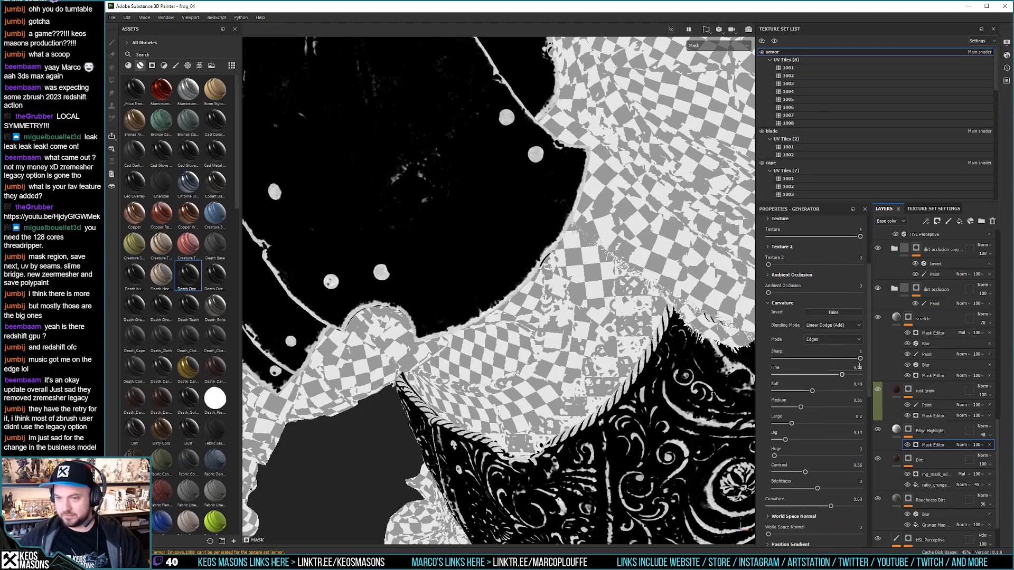
{"action": "left_click_drag", "start_coordinate": [860, 358], "coordinate": [895, 356]}
{"action": "mouse_move", "coordinate": [842, 375]}
{"action": "left_mouse_down"}
{"action": "mouse_move", "coordinate": [788, 375]}
{"action": "mouse_move", "coordinate": [850, 372]}
{"action": "mouse_move", "coordinate": [839, 375]}
{"action": "left_mouse_up"}
Step: Try a softer Curvature in the Mask Editor with contrast at 0.09 and brightness at 0.19
{"action": "mouse_move", "coordinate": [775, 457]}
{"action": "left_mouse_down"}
{"action": "mouse_move", "coordinate": [822, 455]}
{"action": "mouse_move", "coordinate": [774, 456]}
{"action": "mouse_move", "coordinate": [801, 472]}
{"action": "mouse_move", "coordinate": [773, 474]}
{"action": "left_mouse_up"}
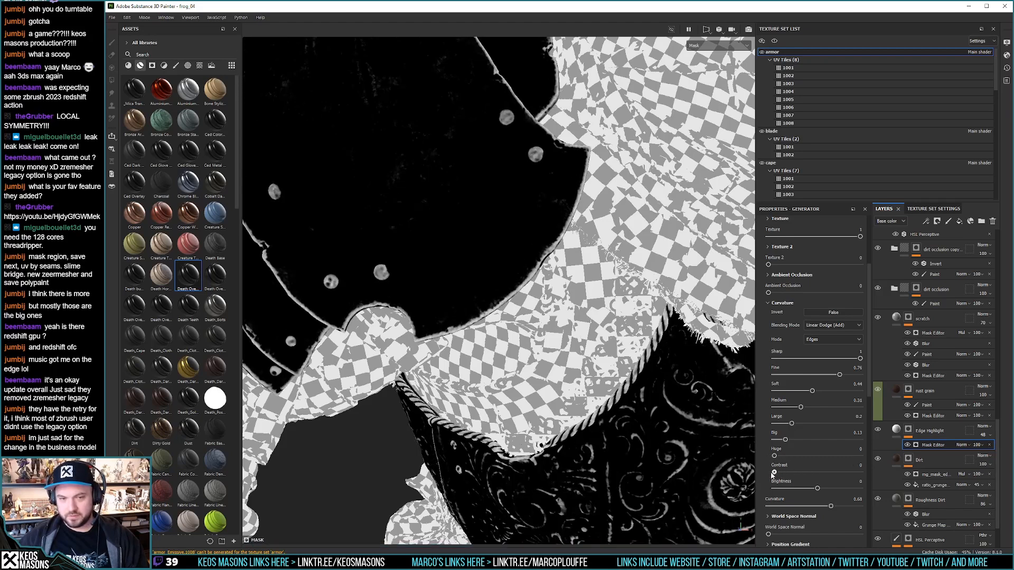
{"action": "left_click_drag", "start_coordinate": [774, 473], "coordinate": [826, 490]}
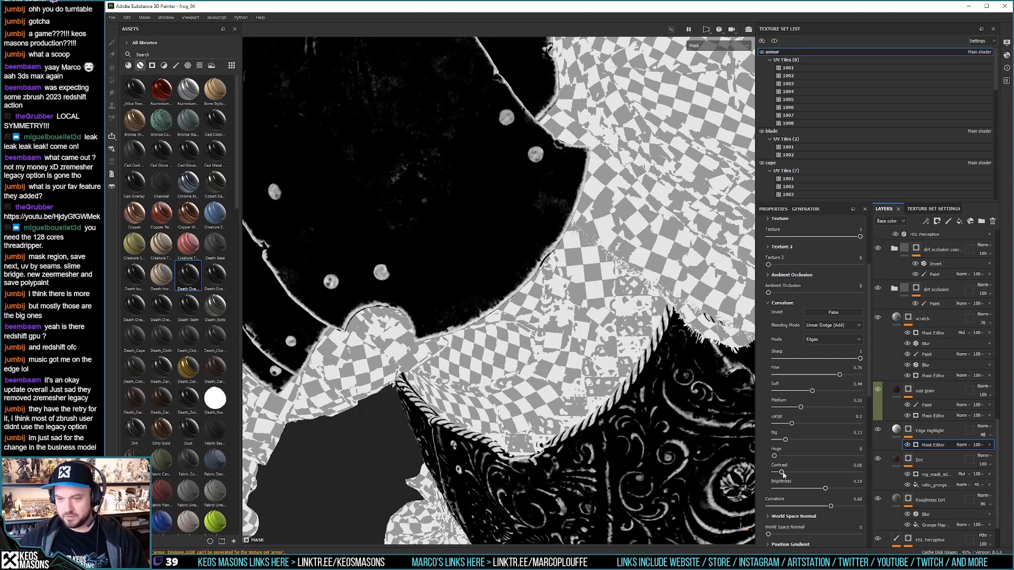
{"action": "left_click_drag", "start_coordinate": [780, 473], "coordinate": [782, 475]}
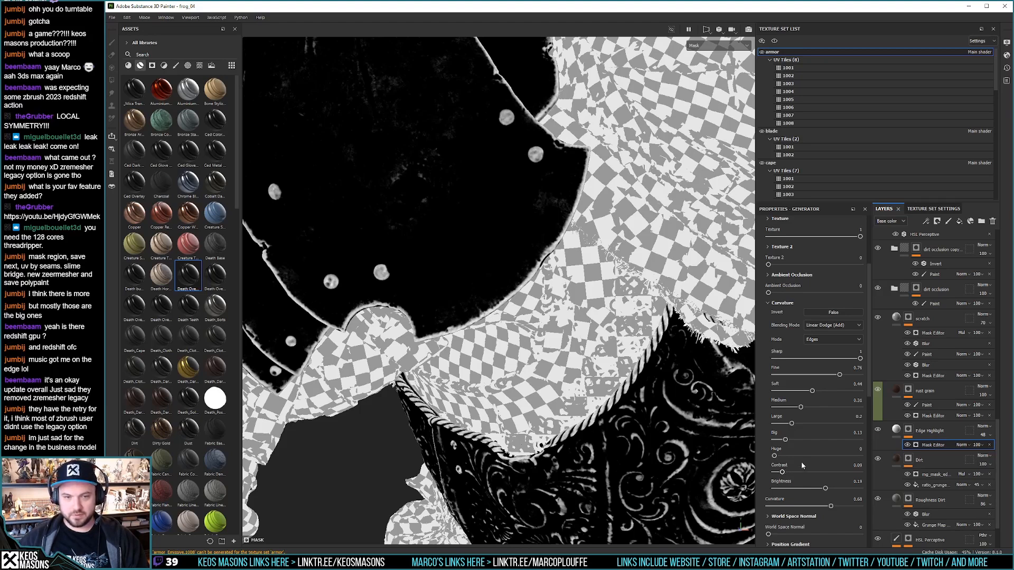
Step: Add a Blur filter above the Mask Editor in the Edge Highlight mask and set its intensity to 0.2
{"action": "right_click", "coordinate": [937, 446]}
{"action": "left_click", "coordinate": [941, 422]}
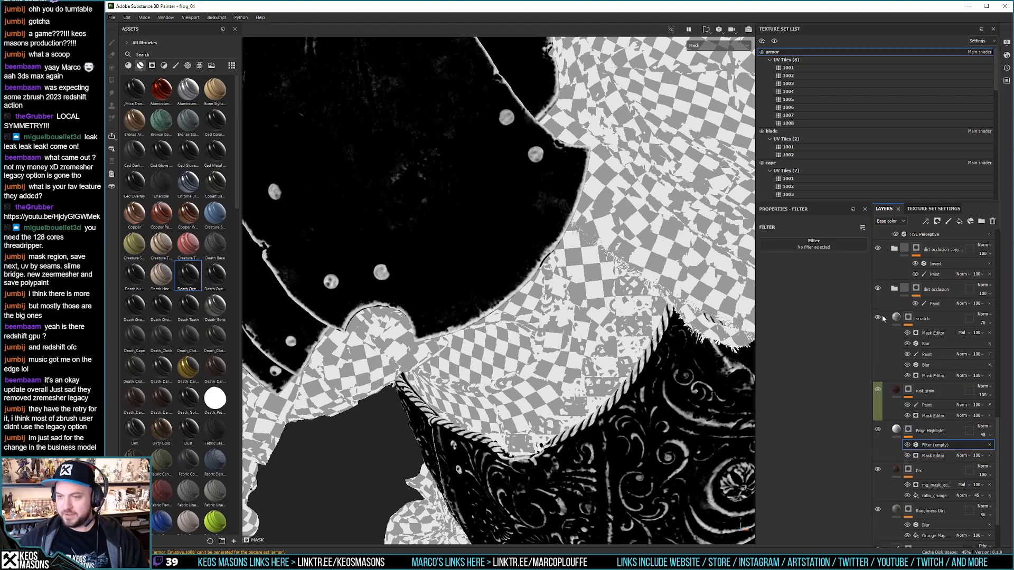
{"action": "left_click", "coordinate": [813, 242]}
{"action": "type", "text": "bl"}
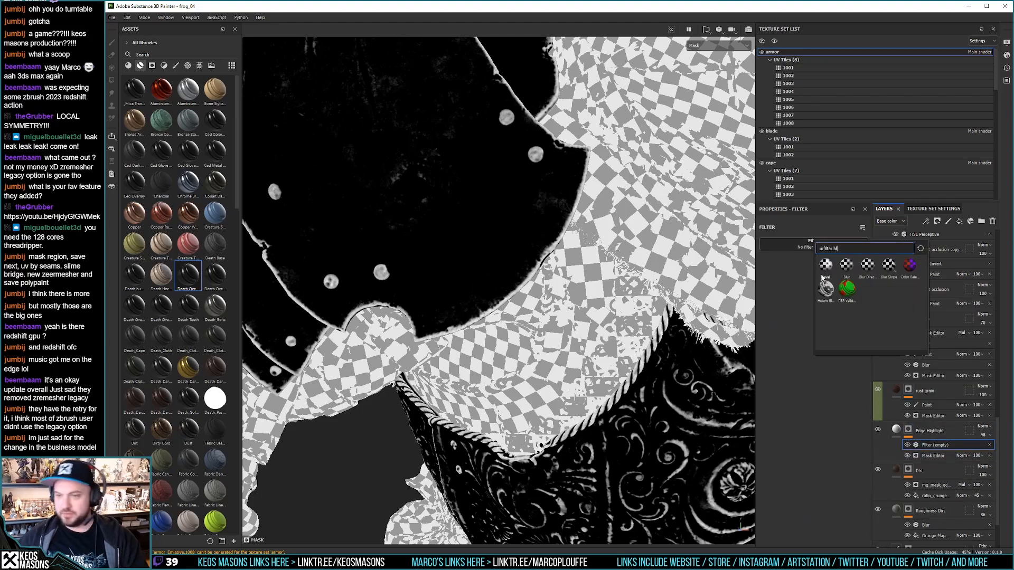
{"action": "left_click", "coordinate": [849, 269]}
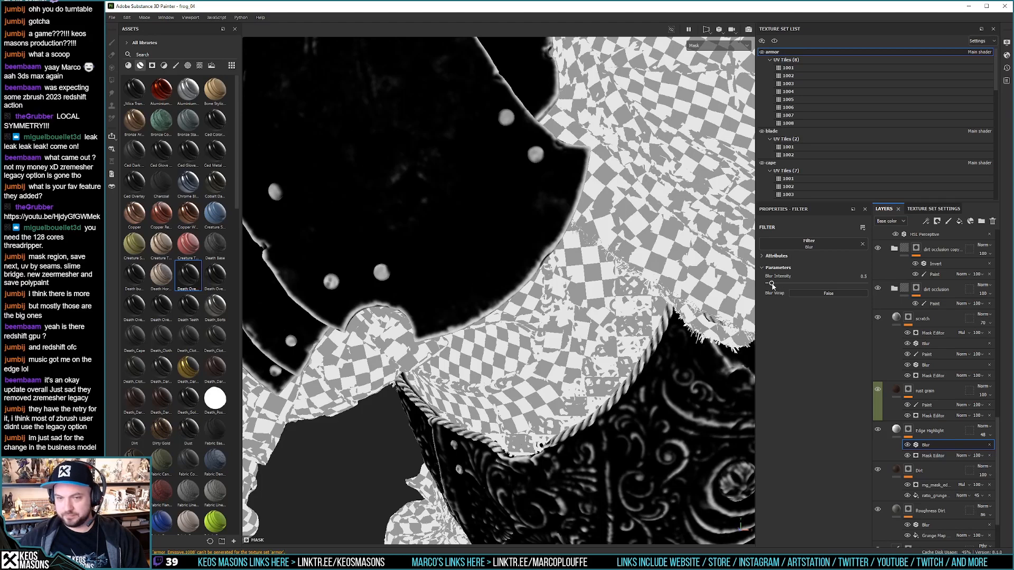
{"action": "left_click_drag", "start_coordinate": [771, 285], "coordinate": [770, 284]}
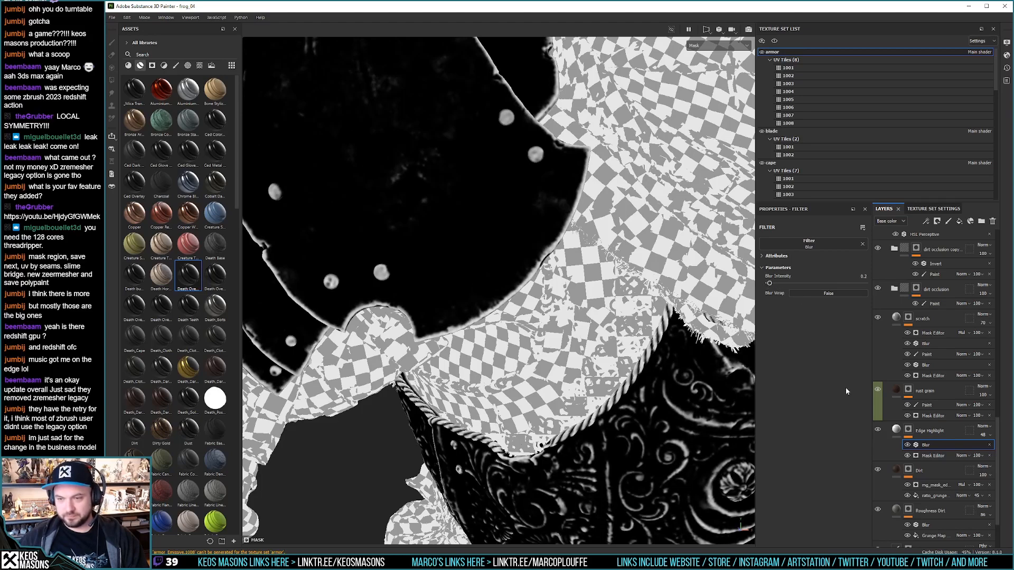
Step: Toggle the Blur filter's visibility and examine the blurred edge mask across the whole pauldron
{"action": "left_click", "coordinate": [908, 445]}
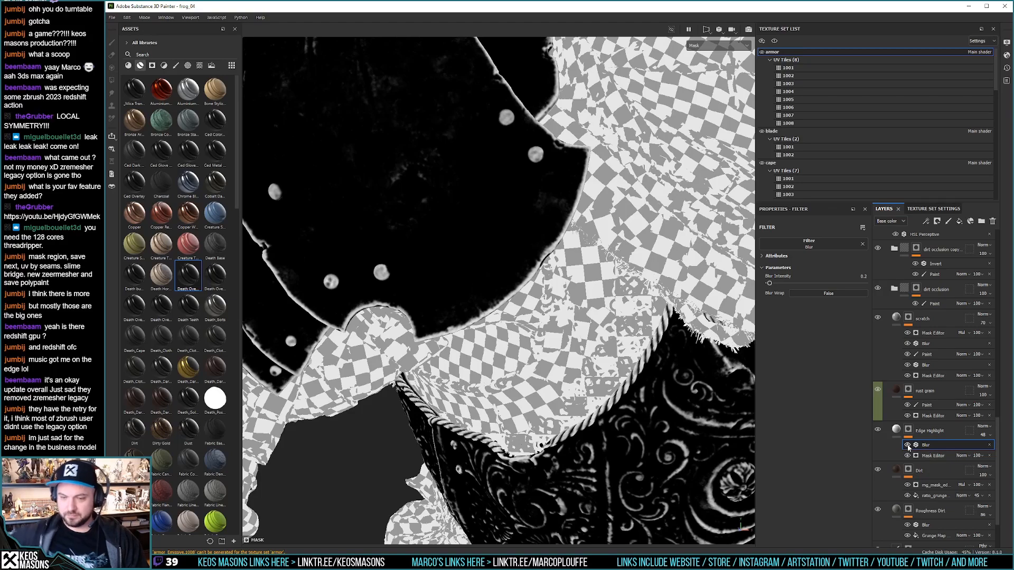
{"action": "right_click_drag", "start_coordinate": [459, 236], "coordinate": [492, 254], "text": "alt"}
{"action": "middle_click_drag", "start_coordinate": [492, 254], "coordinate": [502, 260], "text": "alt"}
{"action": "right_click_drag", "start_coordinate": [502, 260], "coordinate": [504, 318], "text": "alt"}
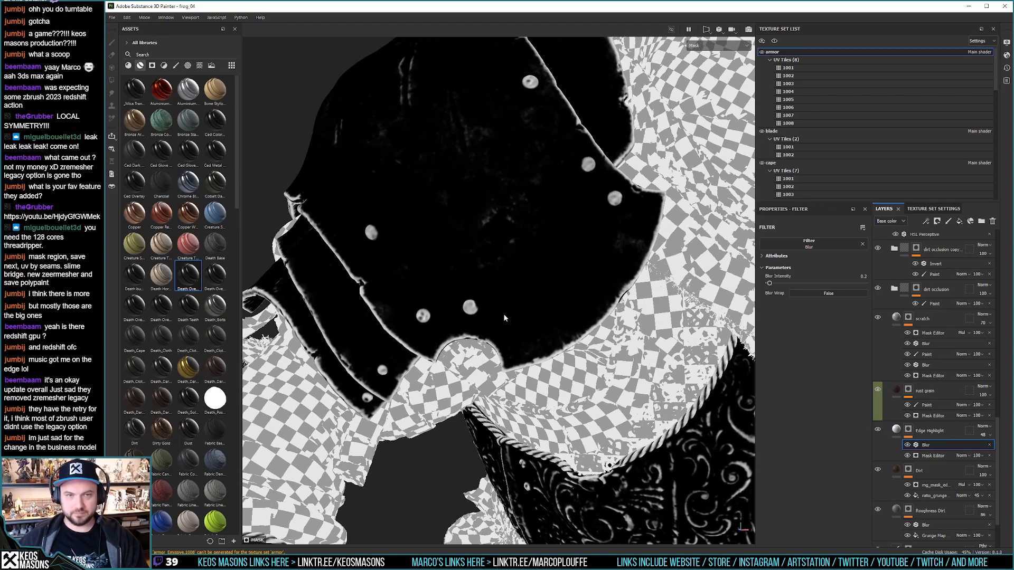
Step: Undo the Blur filter and the Curvature contrast and brightness changes in the Edge Highlight mask
{"action": "key", "text": "ctrl+z"}
{"action": "key", "text": "ctrl+z"}
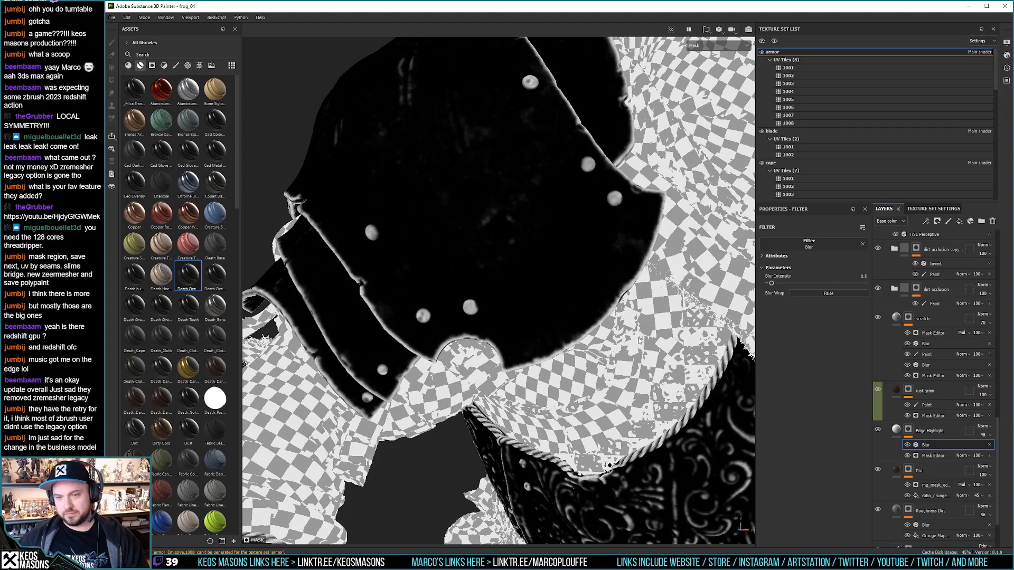
{"action": "key", "text": "ctrl+z"}
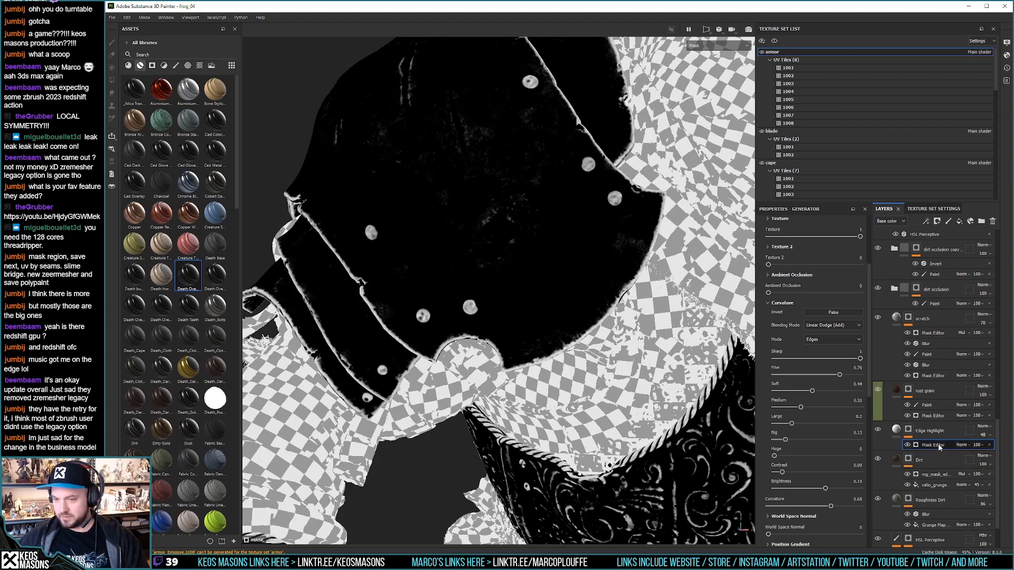
{"action": "key", "text": "ctrl+z"}
{"action": "key", "text": "ctrl+z"}
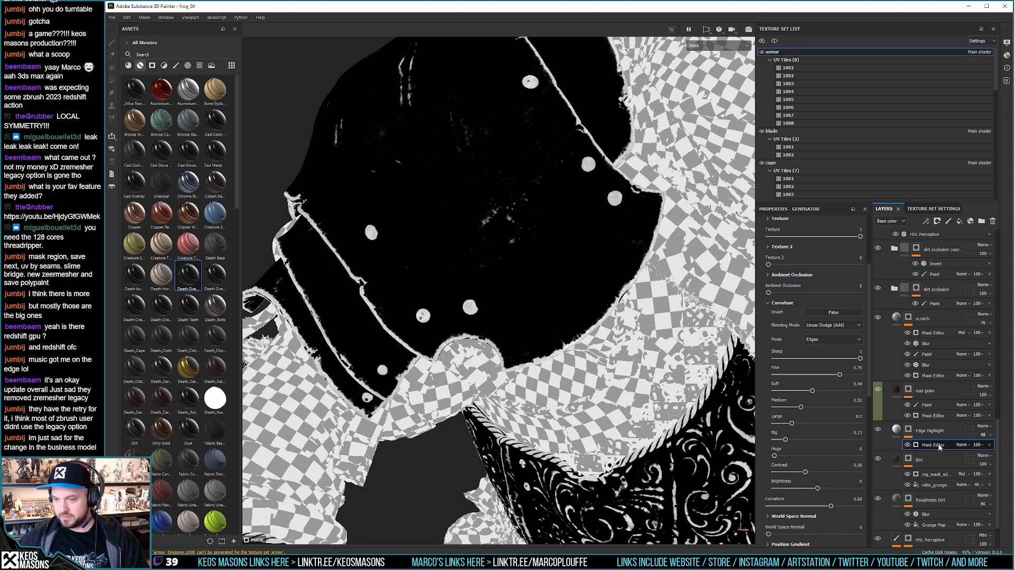
{"action": "key", "text": "ctrl+z"}
{"action": "key", "text": "ctrl+y"}
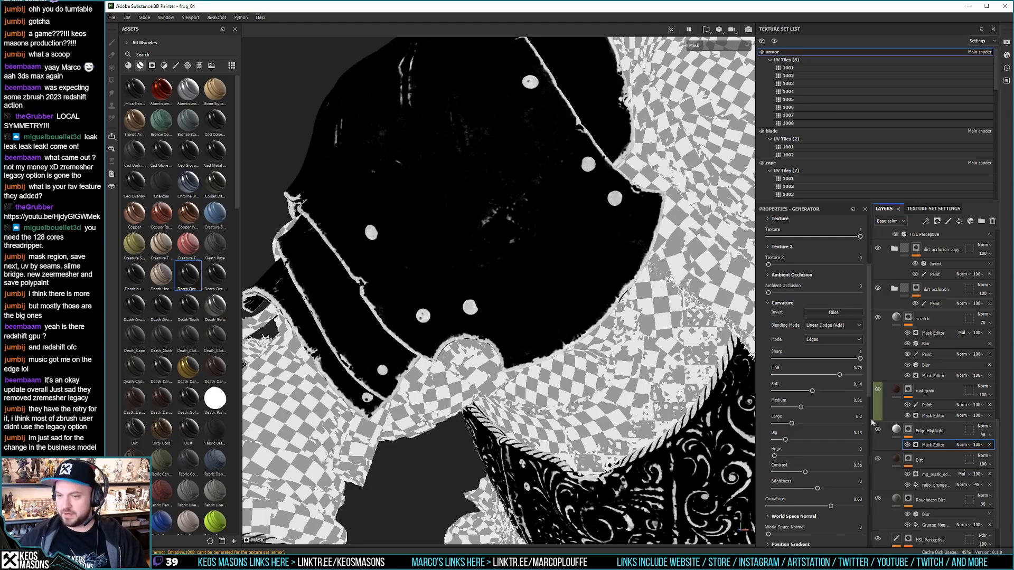
{"action": "scroll", "coordinate": [808, 328], "scroll_direction": "up", "scroll_amount": 1}
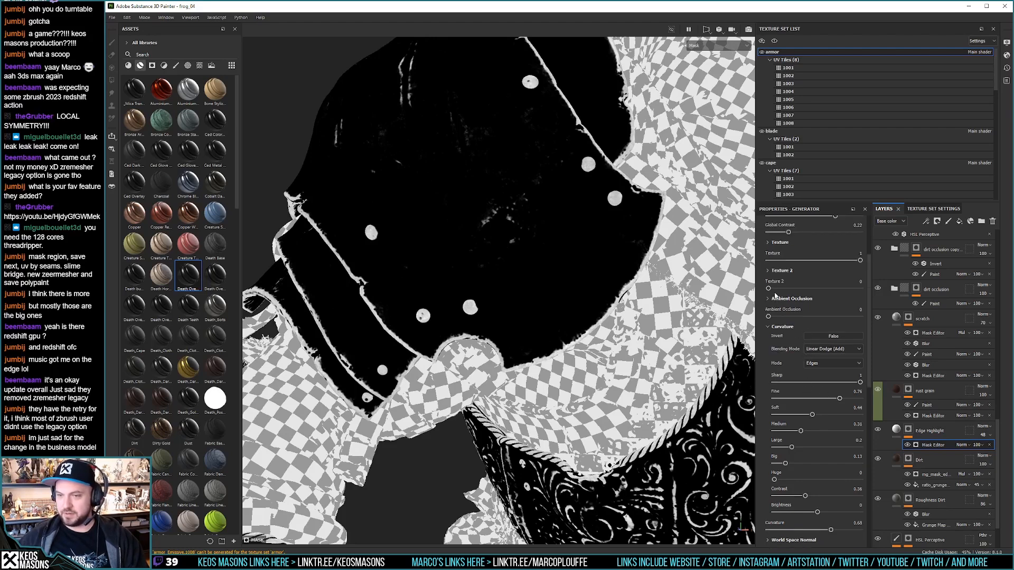
Step: Set the Texture 2 amount to 0.82 in the Edge Highlight Mask Editor and expand the Texture 2 settings
{"action": "left_click_drag", "start_coordinate": [769, 289], "coordinate": [836, 289]}
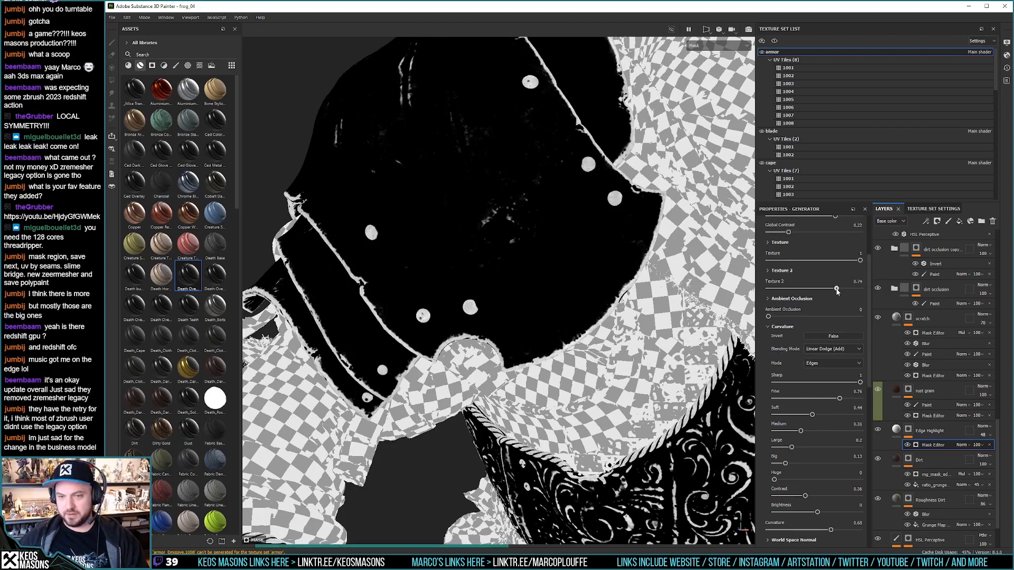
{"action": "left_click", "coordinate": [784, 270]}
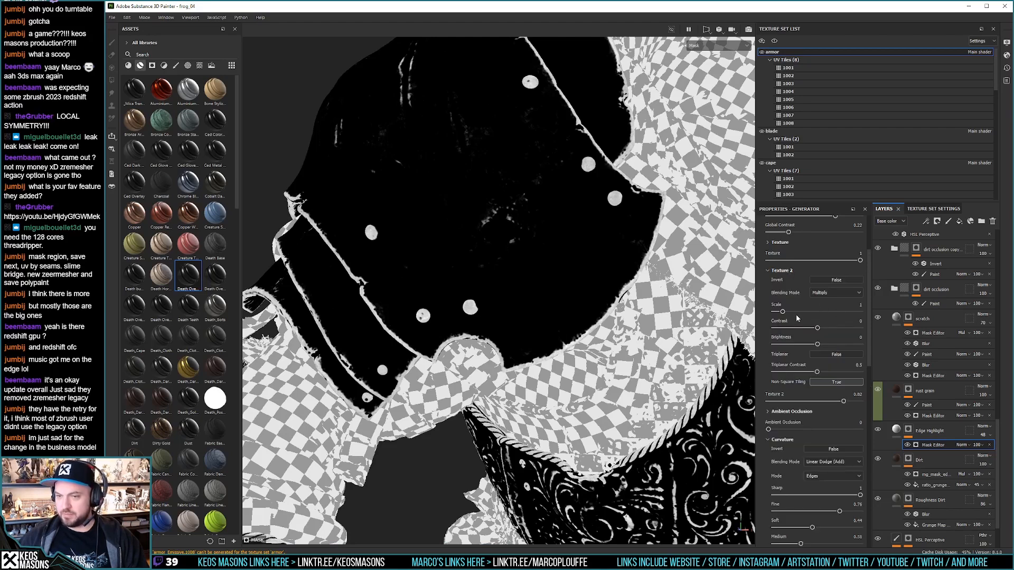
Step: Find the Grunge Charcoal procedural texture and assign it as the Mask Editor's Texture (Secondary) image input
{"action": "left_click_drag", "start_coordinate": [783, 311], "coordinate": [869, 492]}
{"action": "scroll", "coordinate": [869, 492], "scroll_direction": "down", "scroll_amount": 3}
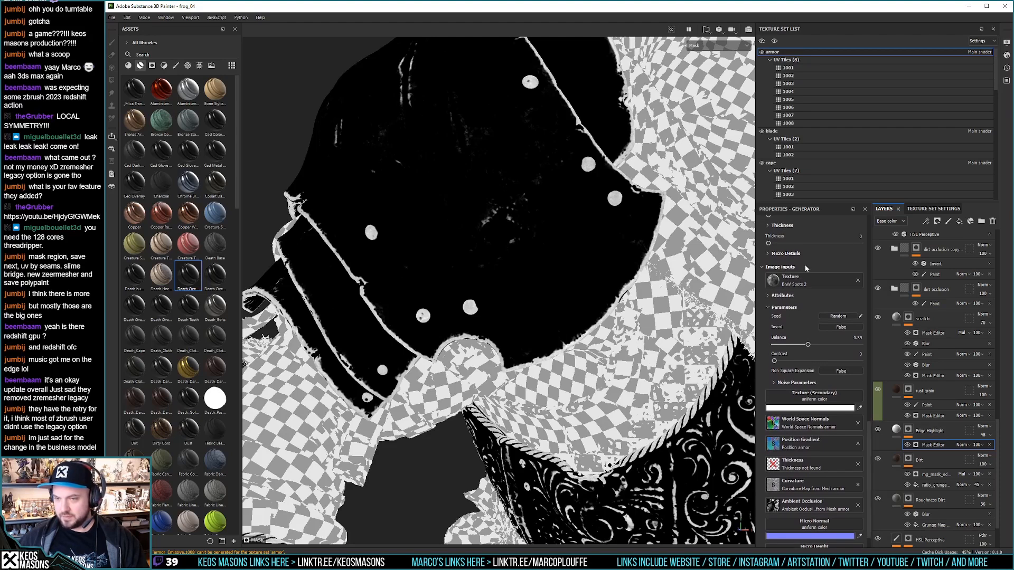
{"action": "scroll", "coordinate": [797, 331], "scroll_direction": "up", "scroll_amount": 2}
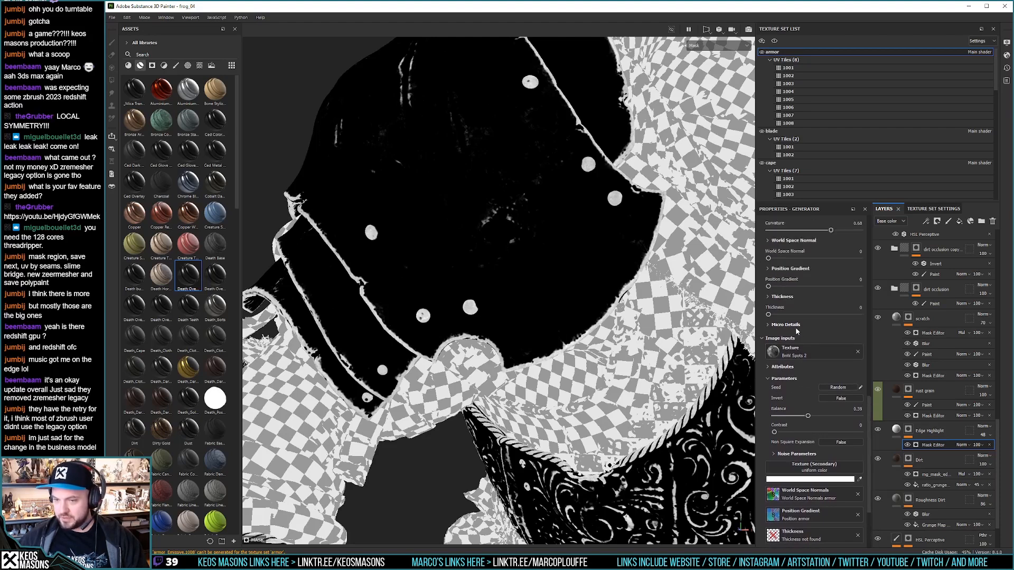
{"action": "scroll", "coordinate": [803, 331], "scroll_direction": "down", "scroll_amount": 3}
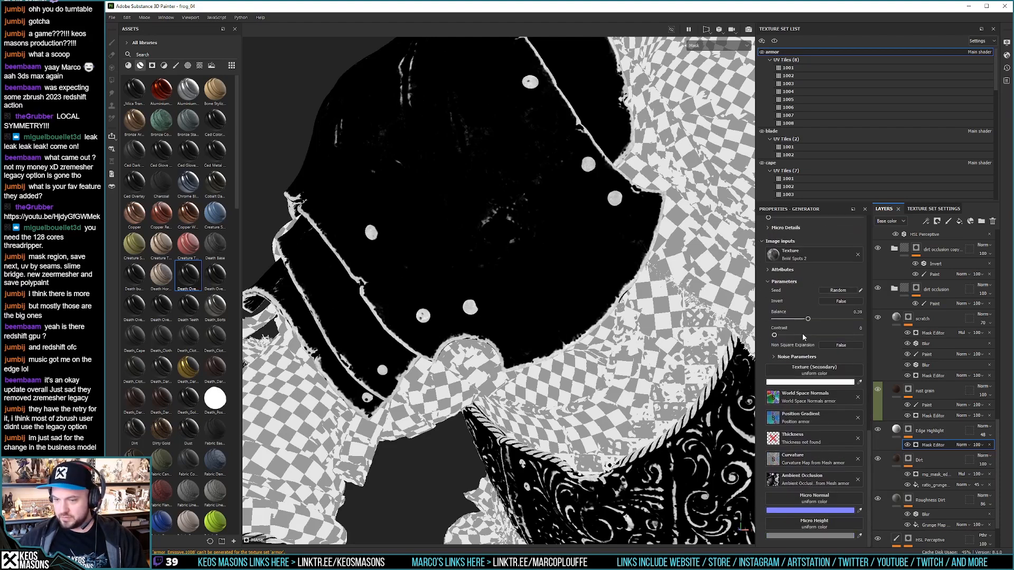
{"action": "left_click", "coordinate": [803, 370]}
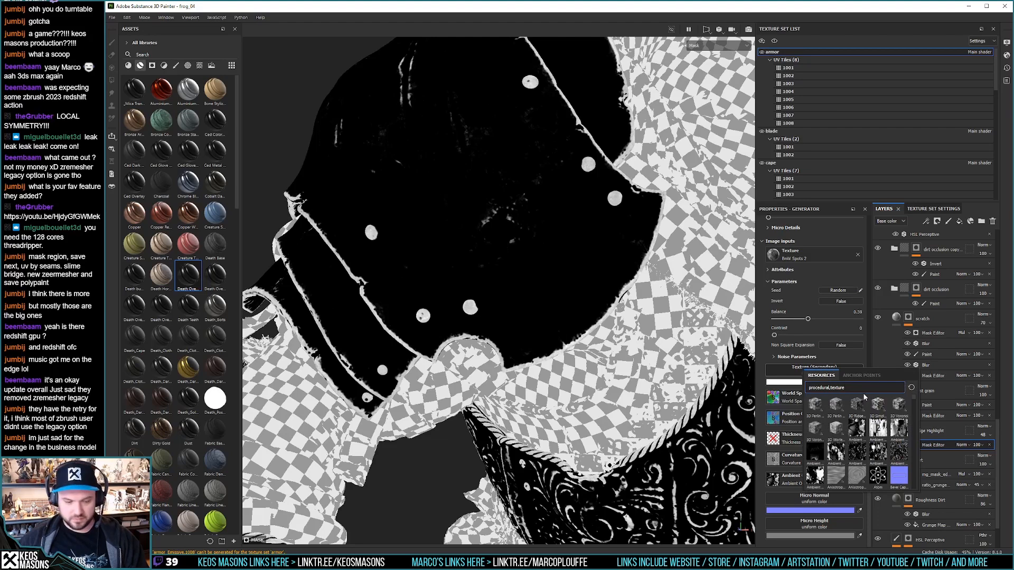
{"action": "type", "text": "gr"}
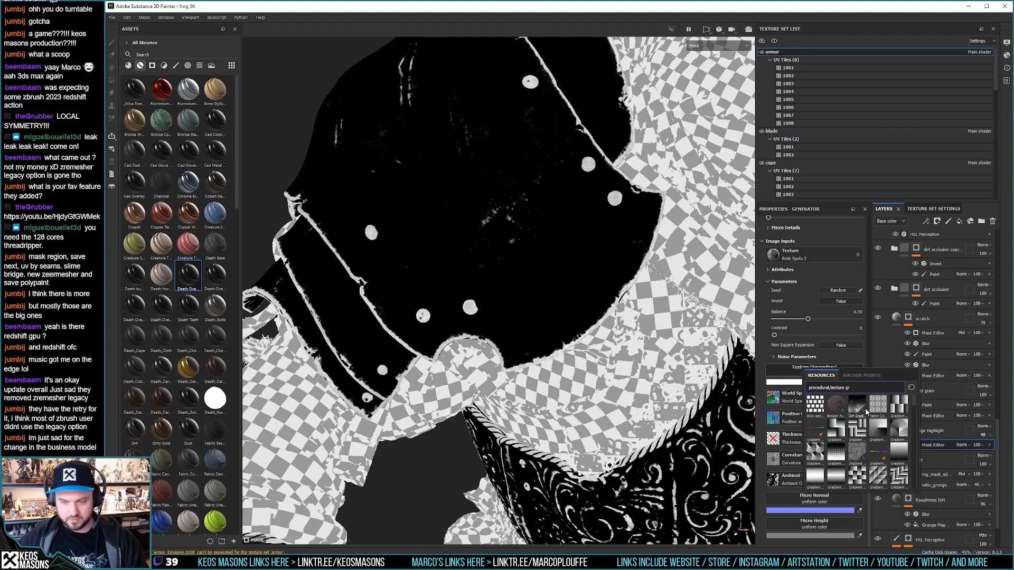
{"action": "type", "text": "u"}
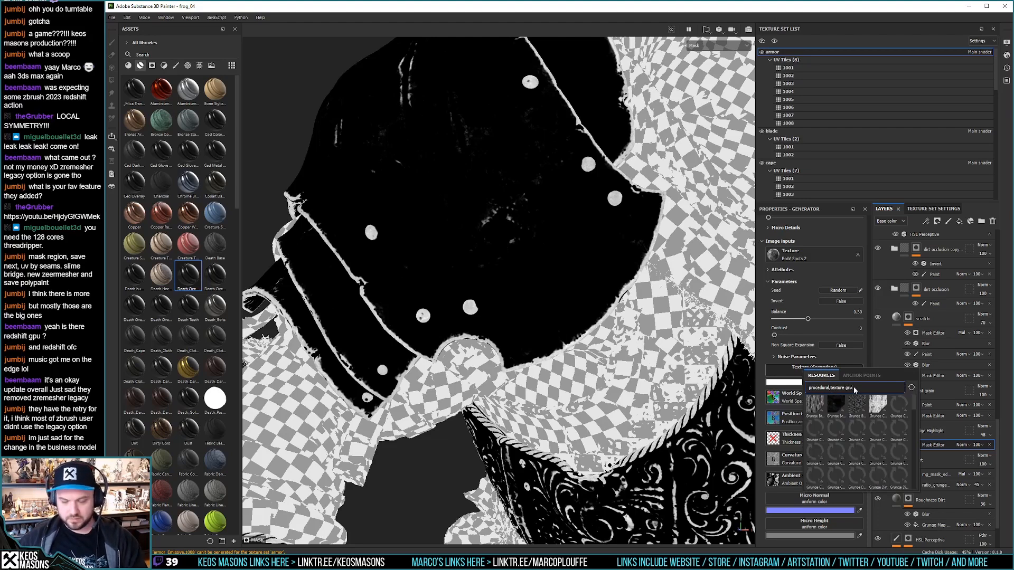
{"action": "type", "text": "n"}
{"action": "mouse_move", "coordinate": [883, 412]}
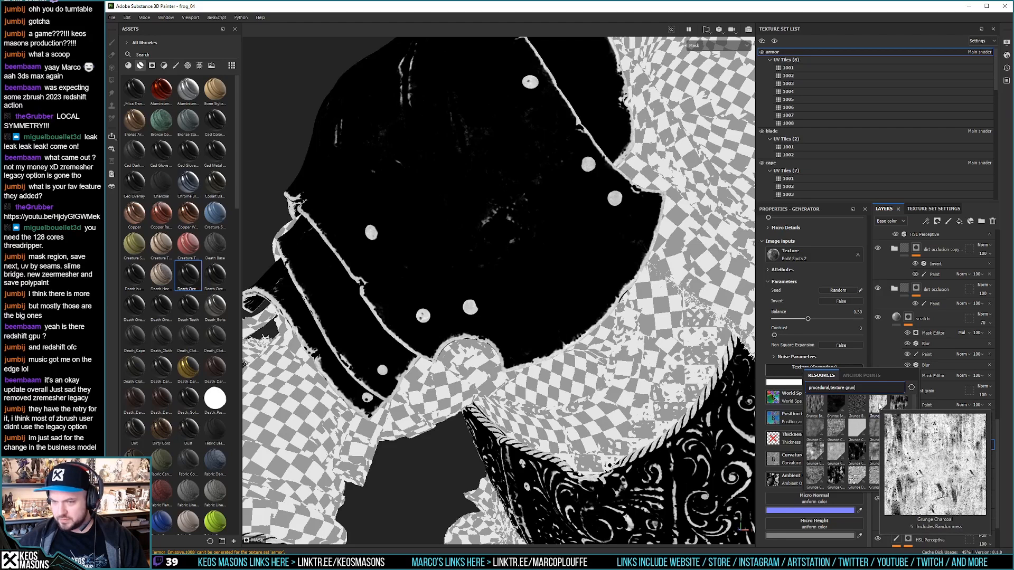
{"action": "left_click", "coordinate": [879, 406]}
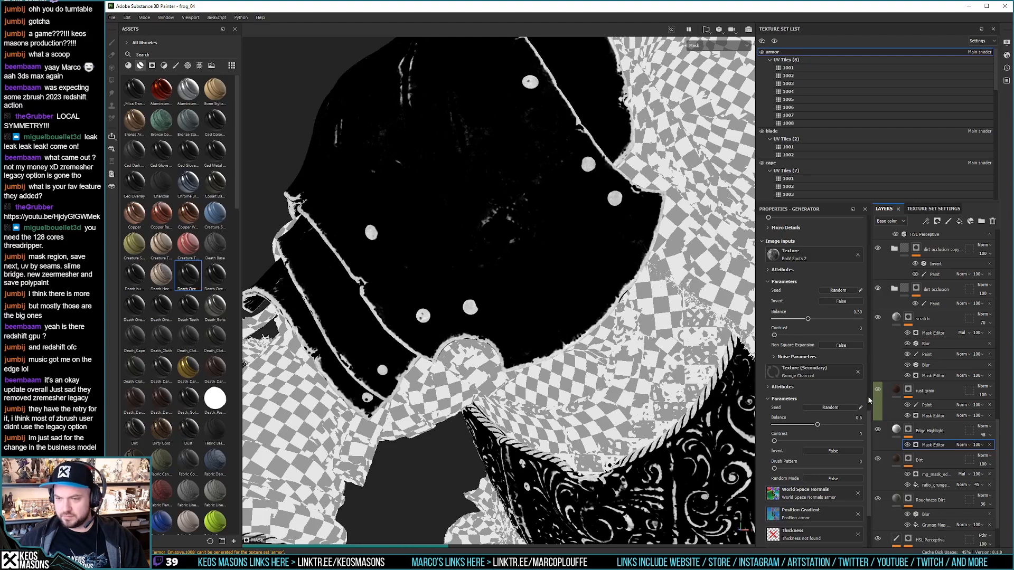
Step: In the Edge Highlight mask generator, set Texture 2's scale to about 4.61 and replace the secondary texture with Grunge Concrete Dusty
{"action": "scroll", "coordinate": [869, 400], "scroll_direction": "up", "scroll_amount": 3}
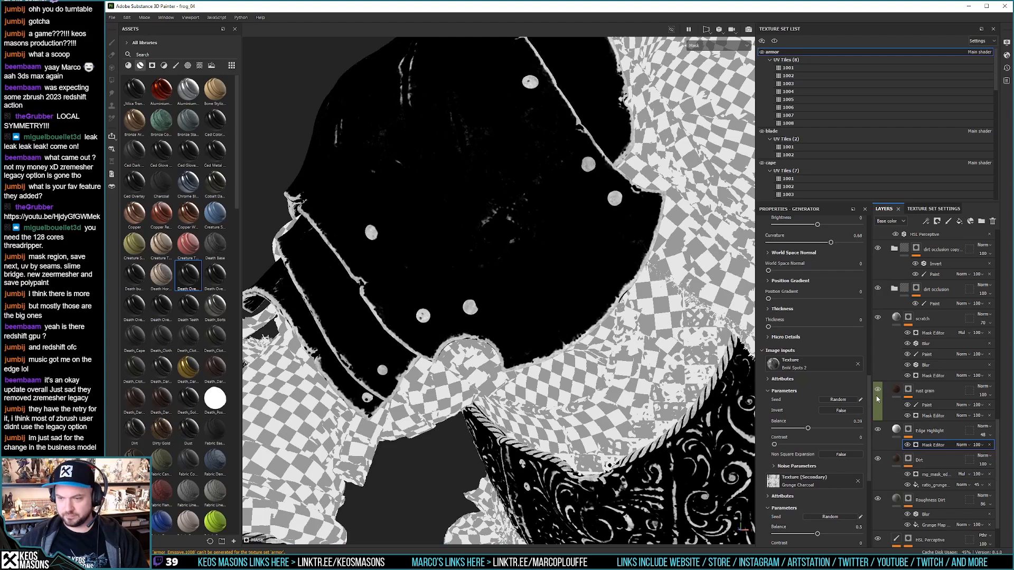
{"action": "scroll", "coordinate": [818, 309], "scroll_direction": "up", "scroll_amount": 5}
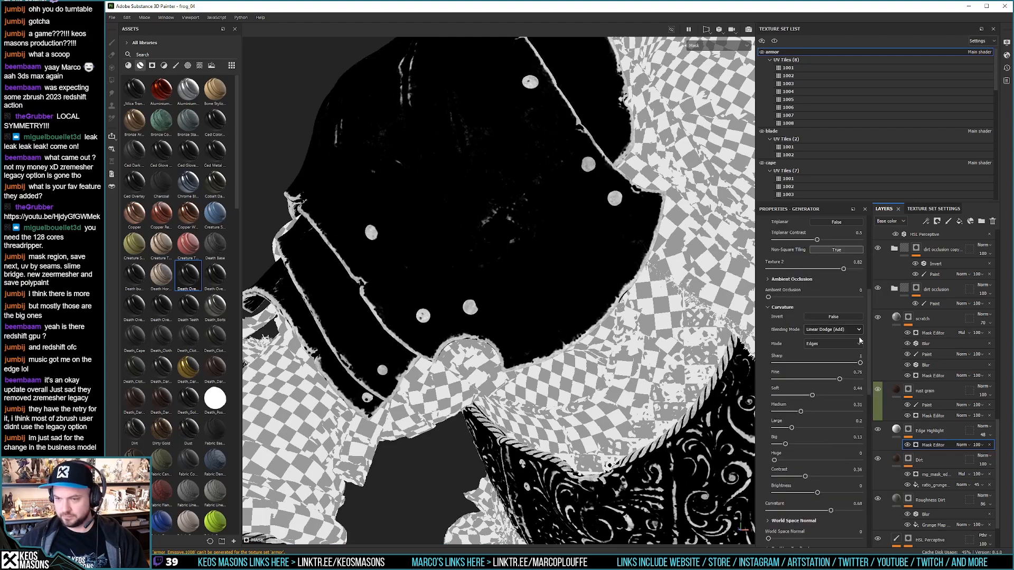
{"action": "scroll", "coordinate": [817, 307], "scroll_direction": "up", "scroll_amount": 5}
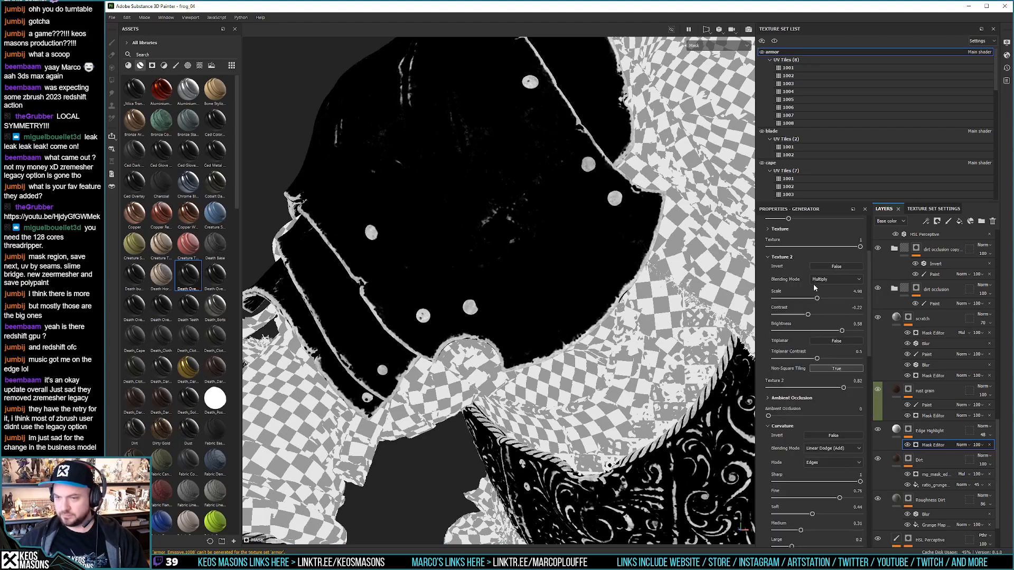
{"action": "scroll", "coordinate": [816, 307], "scroll_direction": "down", "scroll_amount": 1}
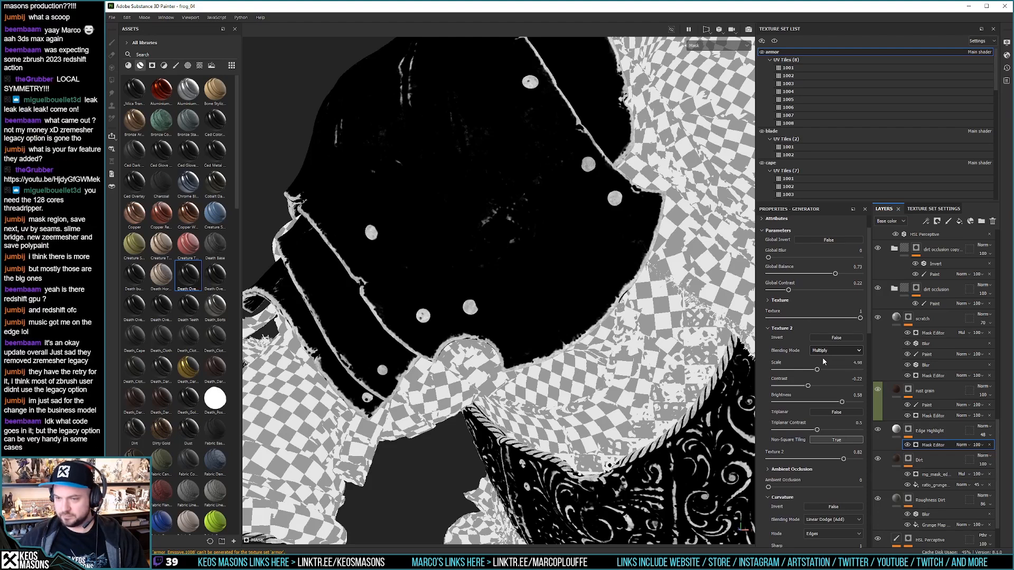
{"action": "left_click_drag", "start_coordinate": [817, 370], "coordinate": [814, 369]}
{"action": "left_click_drag", "start_coordinate": [867, 332], "coordinate": [871, 515]}
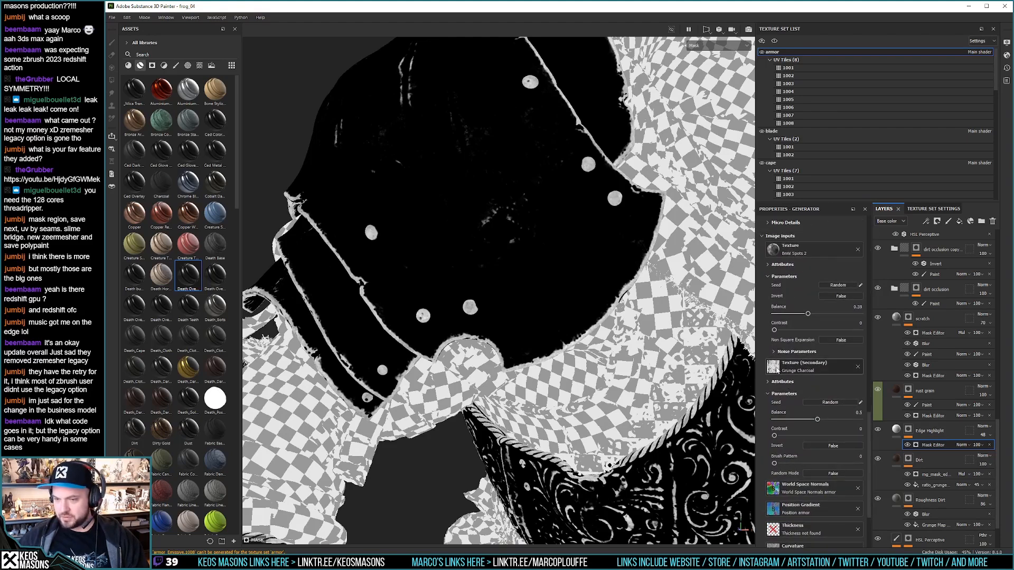
{"action": "left_click", "coordinate": [777, 370]}
{"action": "left_click", "coordinate": [877, 434]}
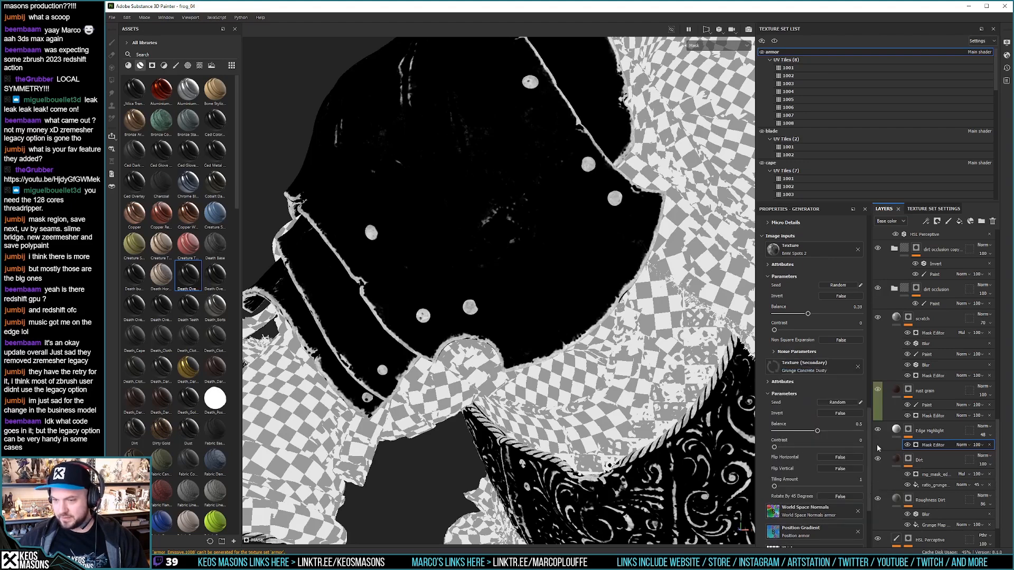
Step: Try Texture 2 with Normal blending, contrast about 0.18, brightness about 0.1 and scale about 9.63
{"action": "left_click_drag", "start_coordinate": [868, 464], "coordinate": [860, 366]}
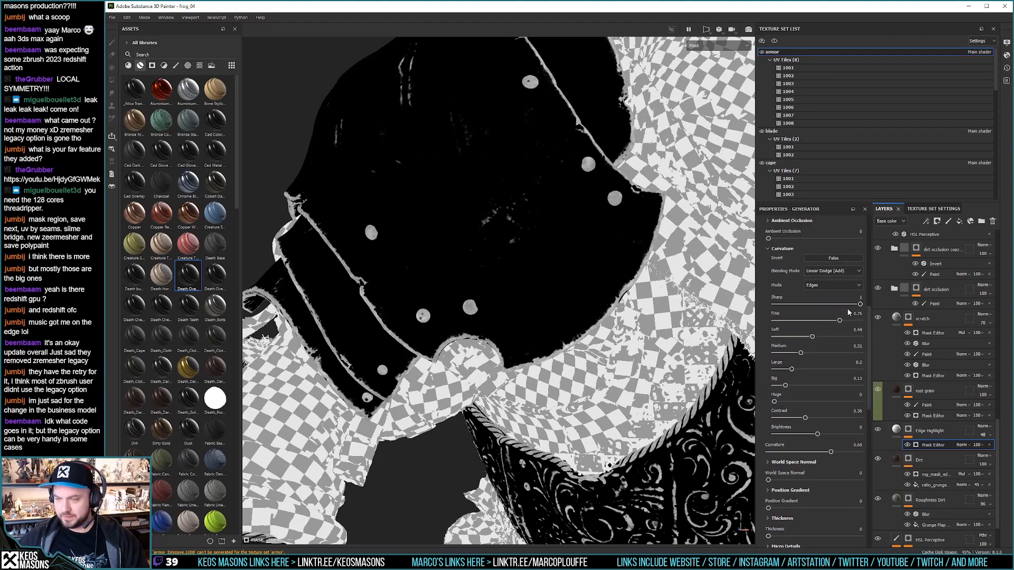
{"action": "scroll", "coordinate": [828, 331], "scroll_direction": "up", "scroll_amount": 5}
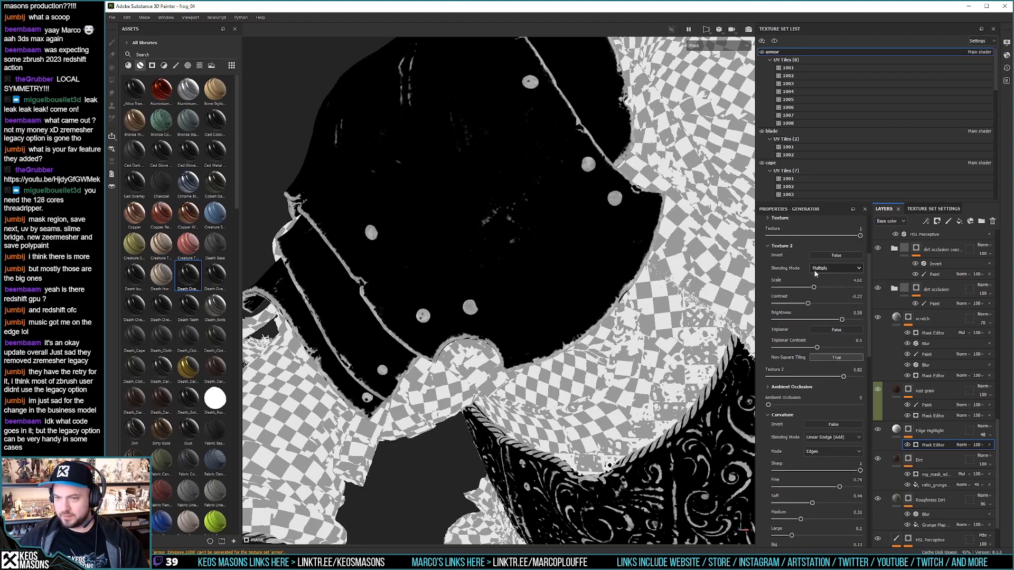
{"action": "left_click", "coordinate": [835, 268]}
{"action": "left_click", "coordinate": [822, 276]}
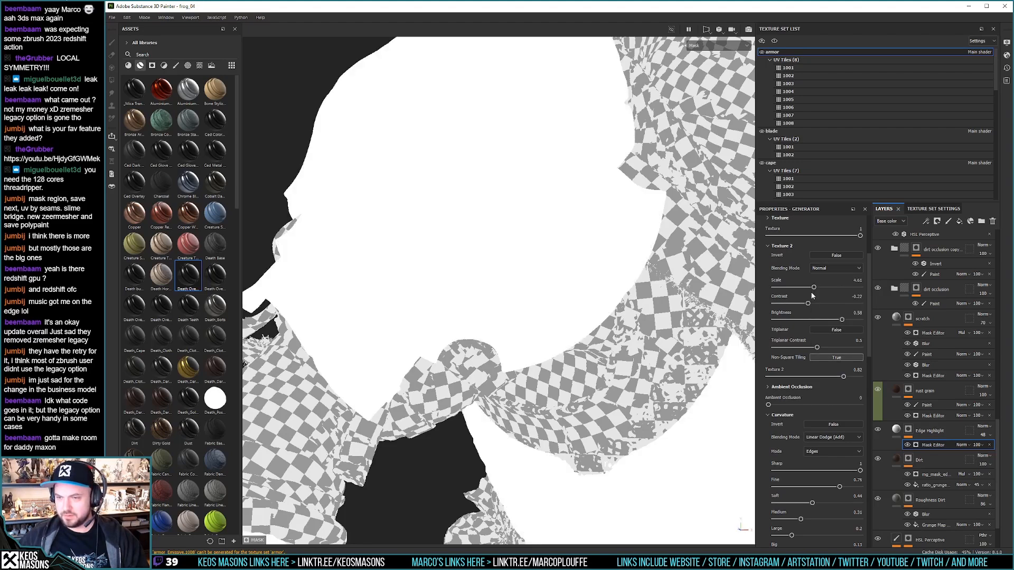
{"action": "mouse_move", "coordinate": [813, 303]}
{"action": "left_mouse_down"}
{"action": "mouse_move", "coordinate": [837, 320]}
{"action": "mouse_move", "coordinate": [813, 320]}
{"action": "mouse_move", "coordinate": [827, 305]}
{"action": "mouse_move", "coordinate": [819, 289]}
{"action": "left_mouse_up"}
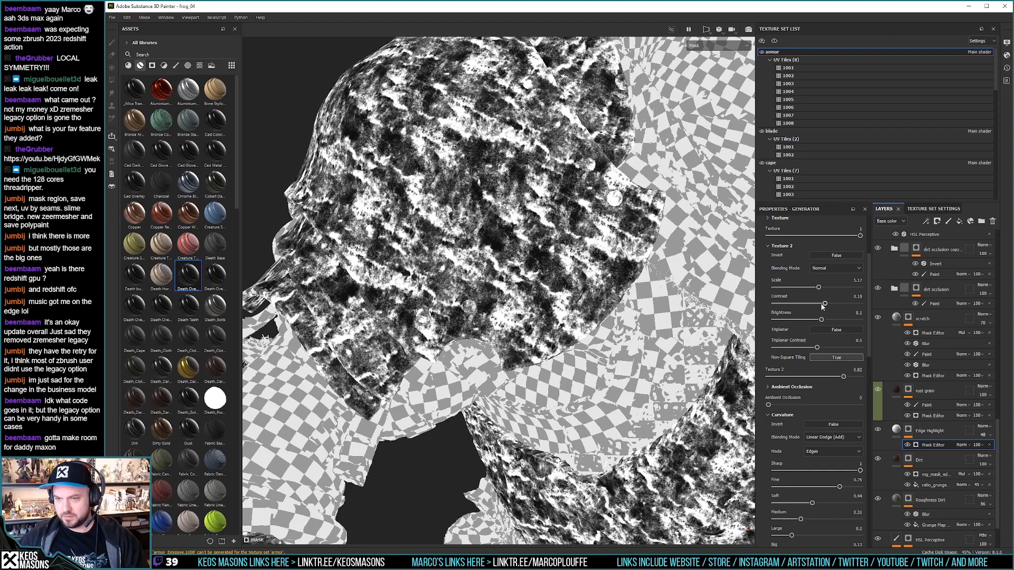
{"action": "left_click_drag", "start_coordinate": [818, 287], "coordinate": [857, 287]}
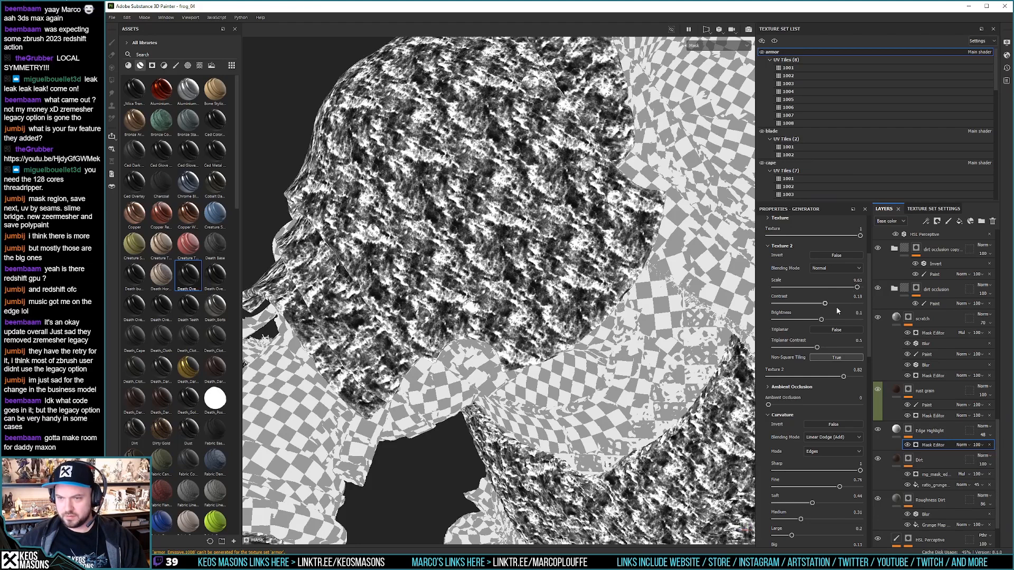
Step: Set Texture 2's blending mode to Multiply, with contrast about 0.36, brightness about 0.18 and scale about 7.79
{"action": "left_click", "coordinate": [834, 268]}
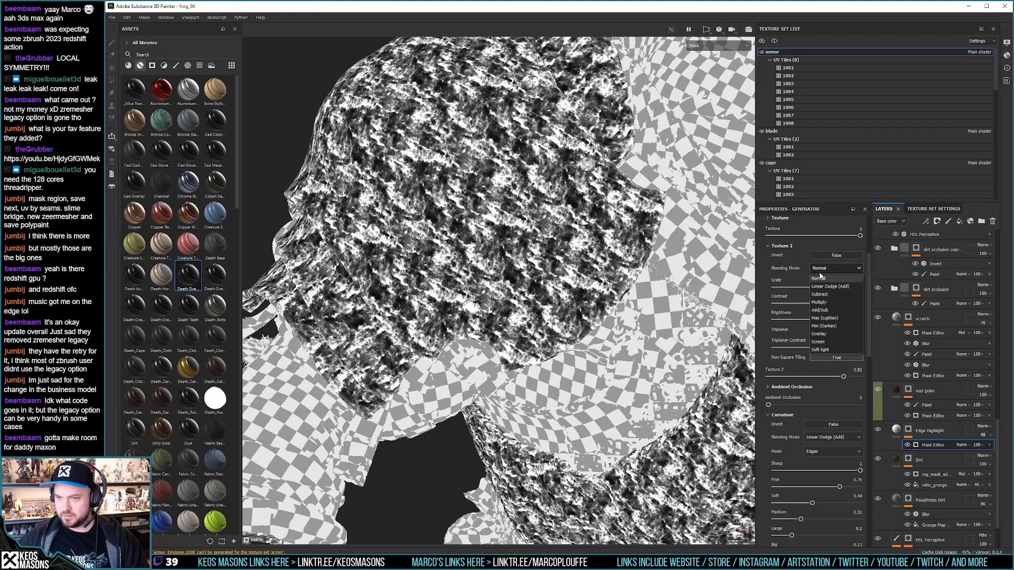
{"action": "left_click", "coordinate": [824, 305]}
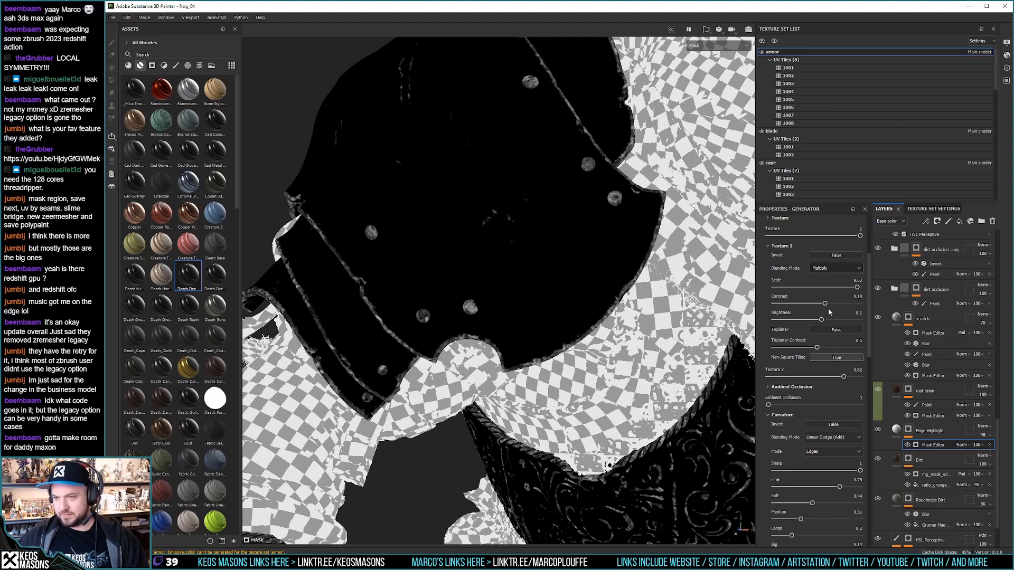
{"action": "left_click_drag", "start_coordinate": [847, 302], "coordinate": [834, 306]}
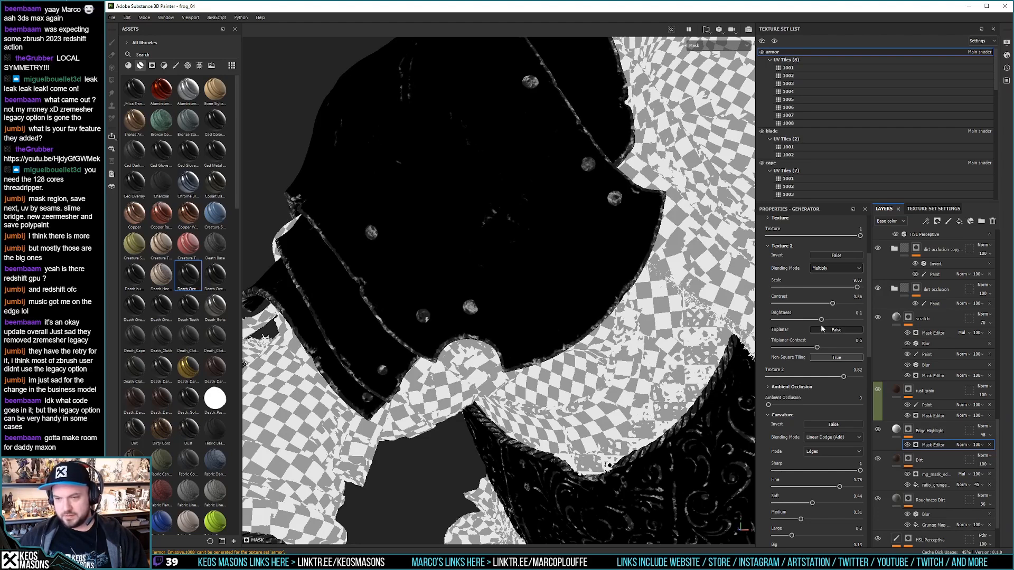
{"action": "mouse_move", "coordinate": [822, 319]}
{"action": "left_mouse_down"}
{"action": "mouse_move", "coordinate": [831, 320]}
{"action": "mouse_move", "coordinate": [802, 324]}
{"action": "mouse_move", "coordinate": [844, 305]}
{"action": "mouse_move", "coordinate": [815, 305]}
{"action": "mouse_move", "coordinate": [834, 305]}
{"action": "mouse_move", "coordinate": [813, 320]}
{"action": "mouse_move", "coordinate": [825, 320]}
{"action": "left_mouse_up"}
{"action": "left_click_drag", "start_coordinate": [857, 287], "coordinate": [842, 289]}
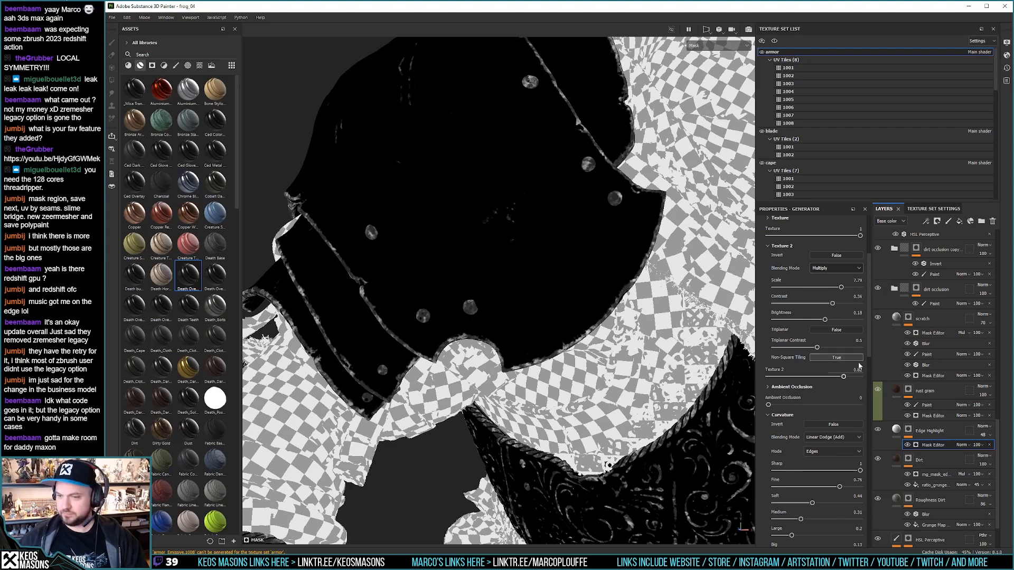
Step: Set the mask generator's curvature values to about 0.35 Large, 0.29 Big, 0.12 Huge and 0.11 Contrast
{"action": "scroll", "coordinate": [855, 380], "scroll_direction": "down", "scroll_amount": 4}
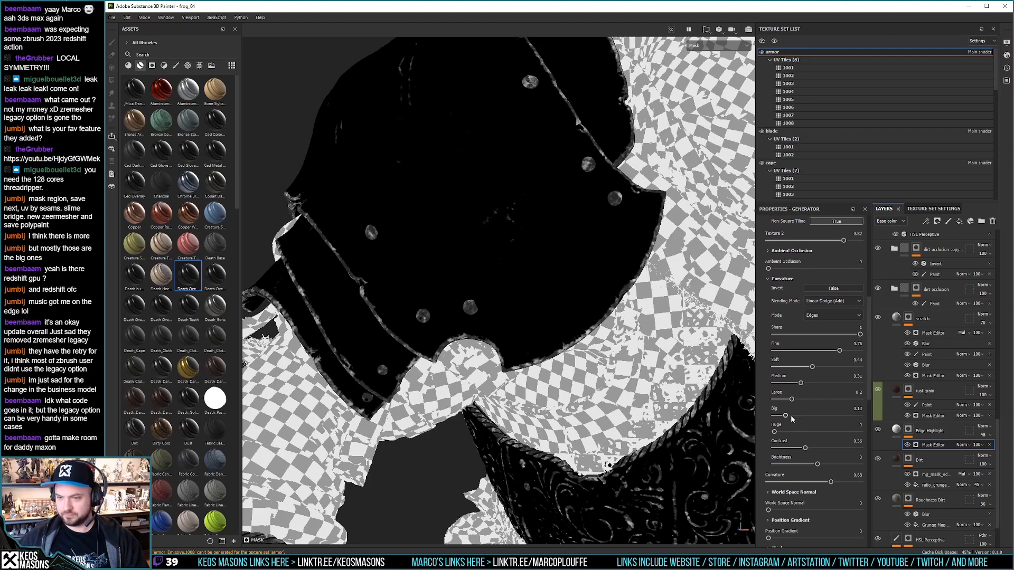
{"action": "mouse_move", "coordinate": [785, 415]}
{"action": "left_mouse_down"}
{"action": "mouse_move", "coordinate": [813, 414]}
{"action": "mouse_move", "coordinate": [802, 415]}
{"action": "left_mouse_up"}
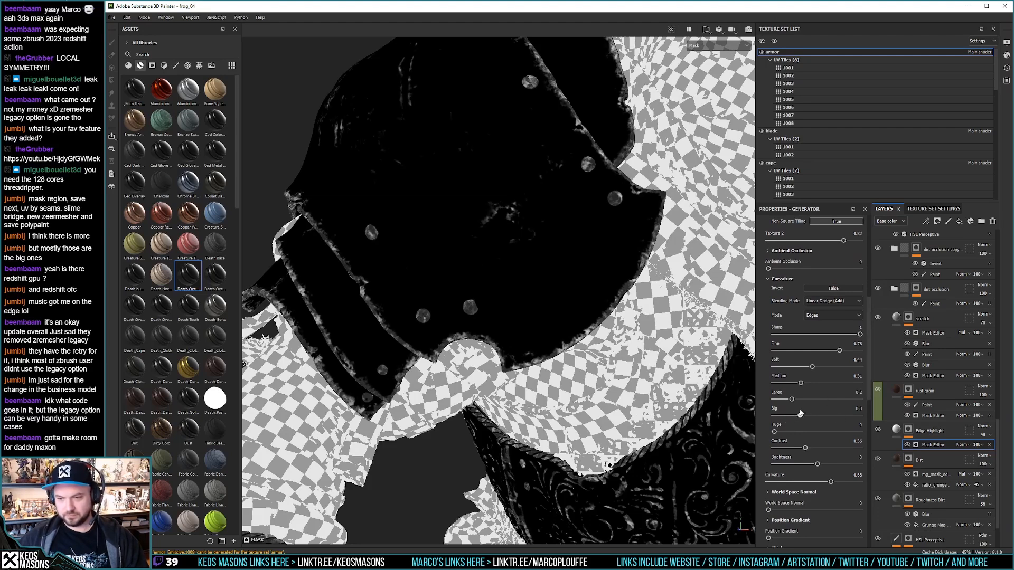
{"action": "left_click", "coordinate": [785, 431]}
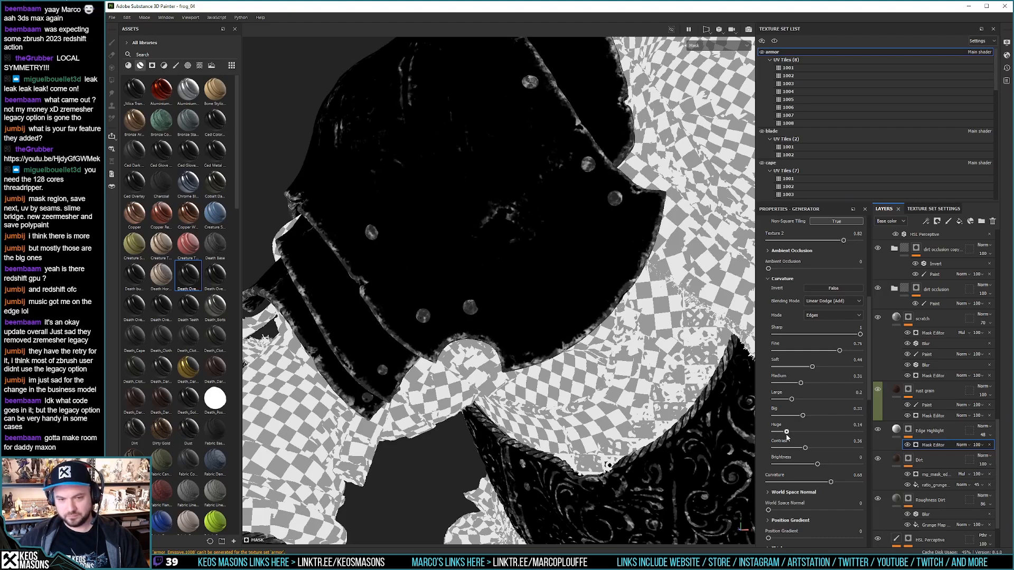
{"action": "left_click_drag", "start_coordinate": [802, 417], "coordinate": [805, 401]}
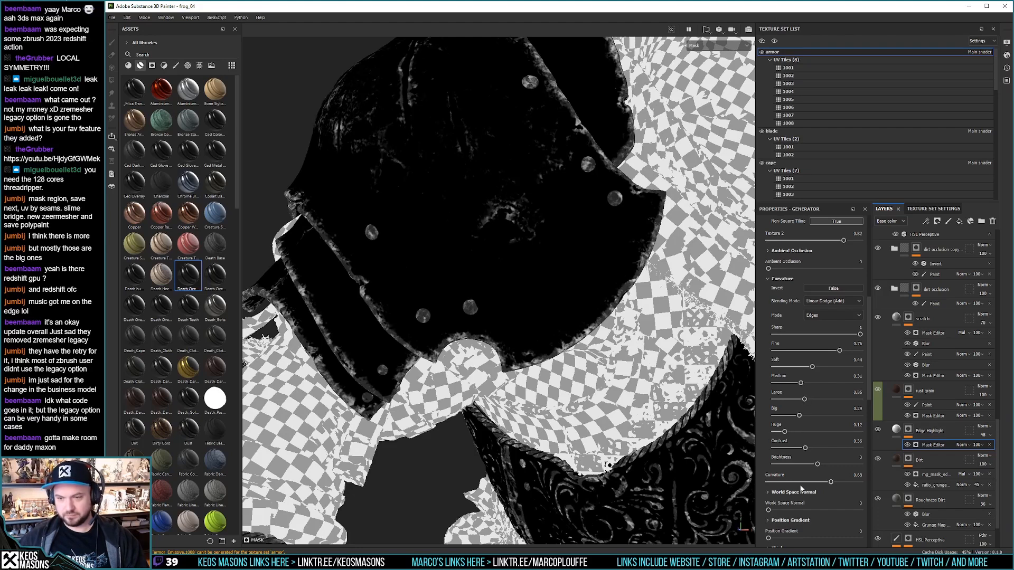
{"action": "left_click_drag", "start_coordinate": [804, 448], "coordinate": [782, 449]}
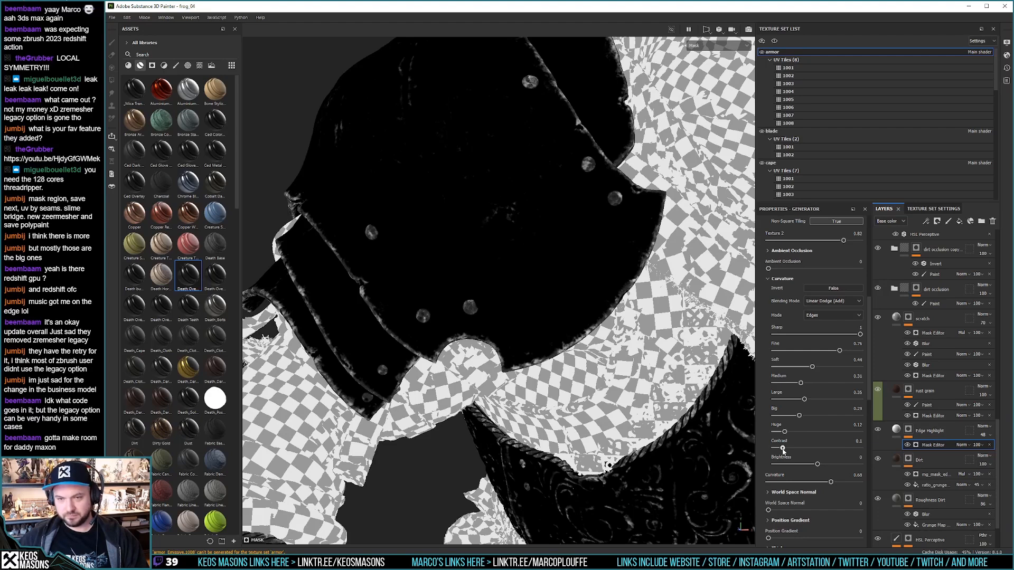
{"action": "left_click_drag", "start_coordinate": [783, 449], "coordinate": [784, 449]}
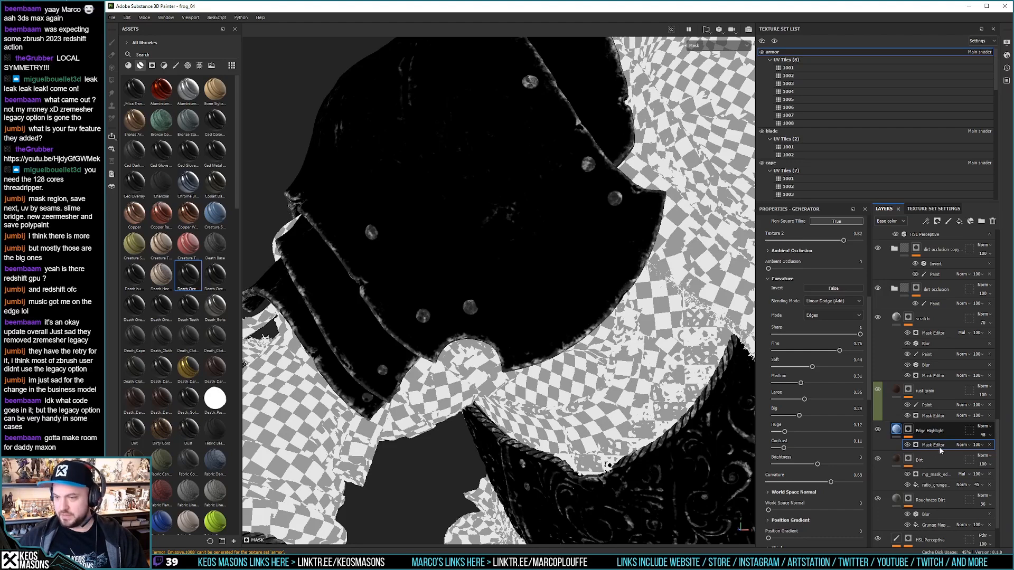
Step: Return from the mask view to the Edge Highlight material and make the darker metal fx folder visible
{"action": "left_click", "coordinate": [907, 431]}
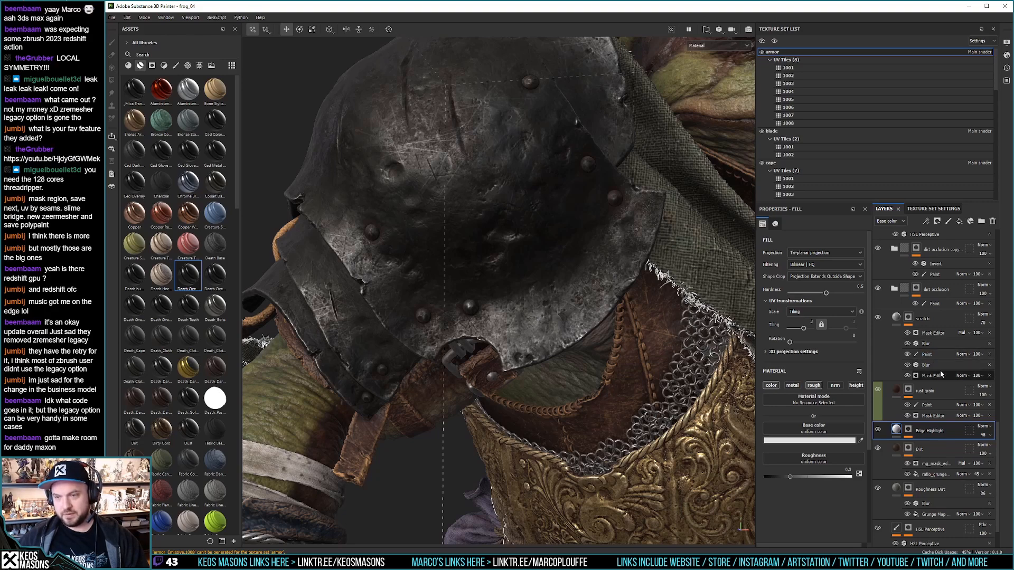
{"action": "scroll", "coordinate": [929, 389], "scroll_direction": "up", "scroll_amount": 5}
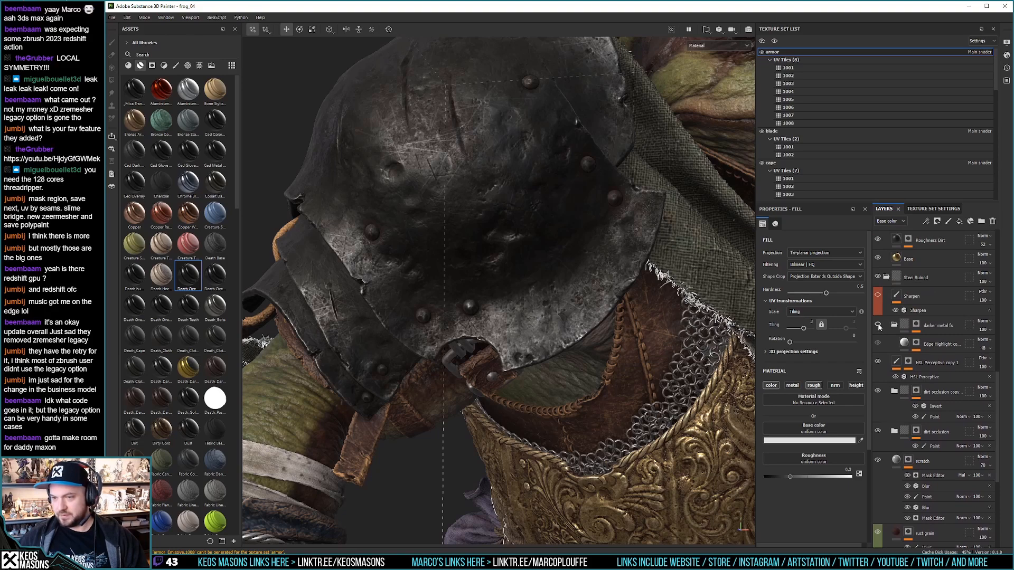
{"action": "left_click", "coordinate": [878, 325]}
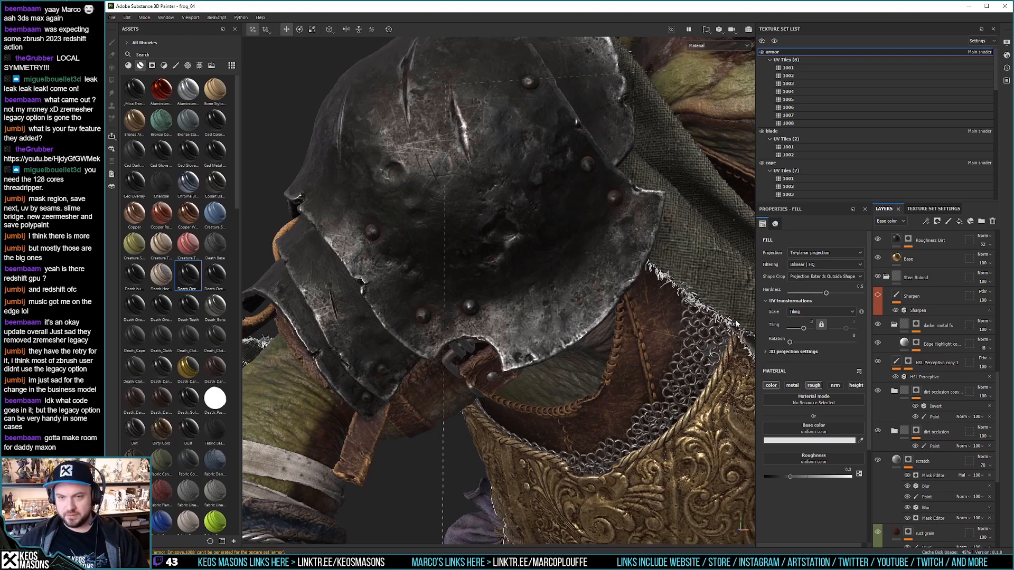
Step: Examine the metal edge wear on the shoulder plates, forearm armor and gauntlet from several angles
{"action": "right_click_drag", "start_coordinate": [565, 315], "coordinate": [560, 331], "text": "alt"}
{"action": "middle_click_drag", "start_coordinate": [484, 387], "coordinate": [560, 249], "text": "alt"}
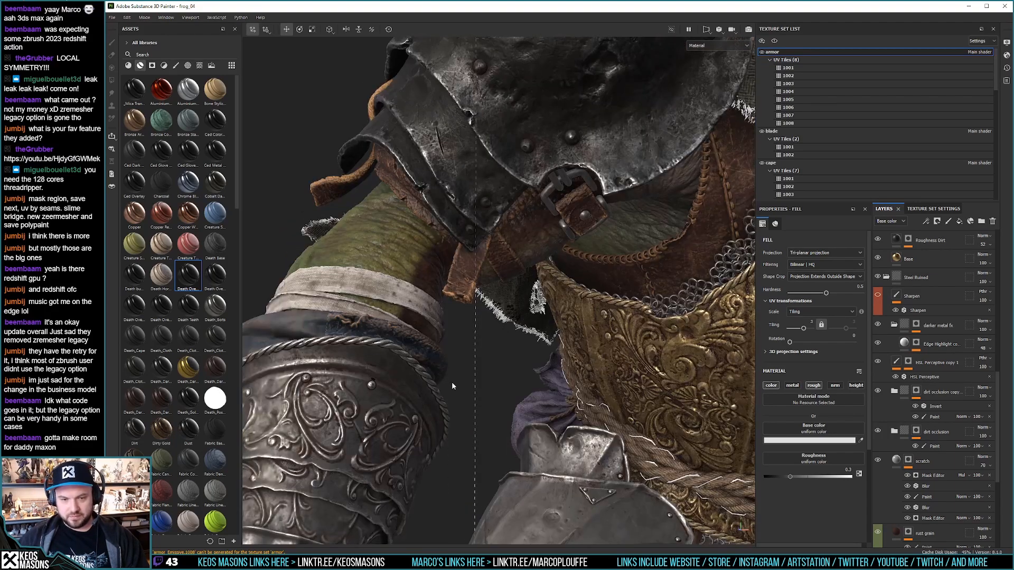
{"action": "middle_click_drag", "start_coordinate": [451, 382], "coordinate": [531, 236], "text": "alt"}
{"action": "left_click_drag", "start_coordinate": [461, 378], "coordinate": [476, 308], "text": "alt"}
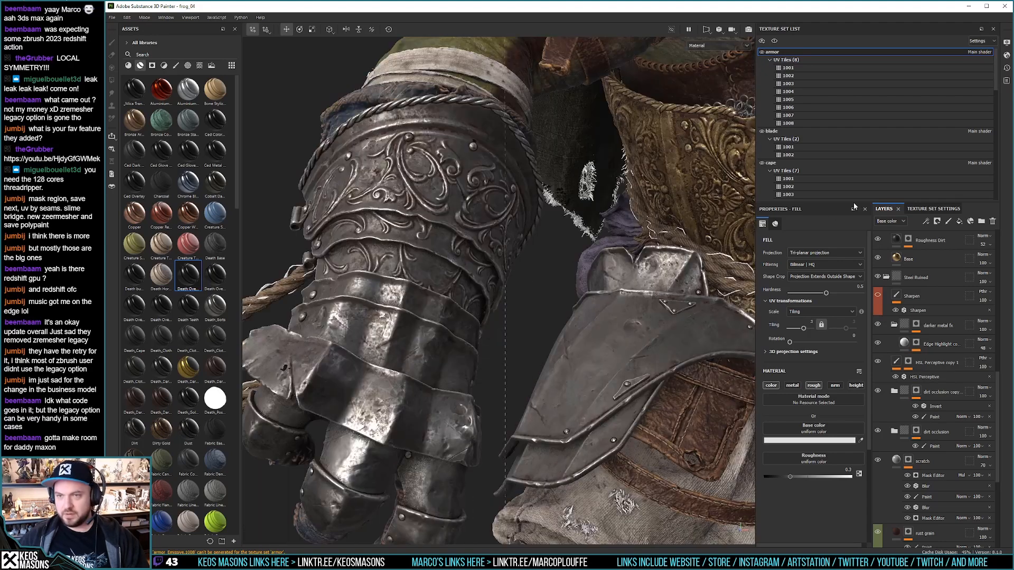
{"action": "left_click_drag", "start_coordinate": [521, 271], "coordinate": [419, 265], "text": "alt"}
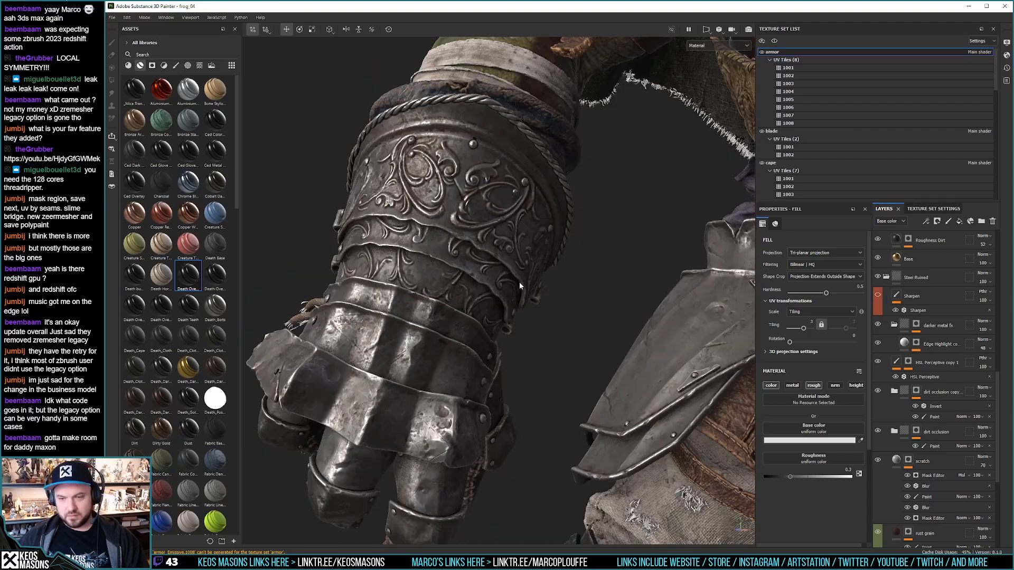
{"action": "left_click_drag", "start_coordinate": [532, 263], "coordinate": [546, 267], "text": "alt"}
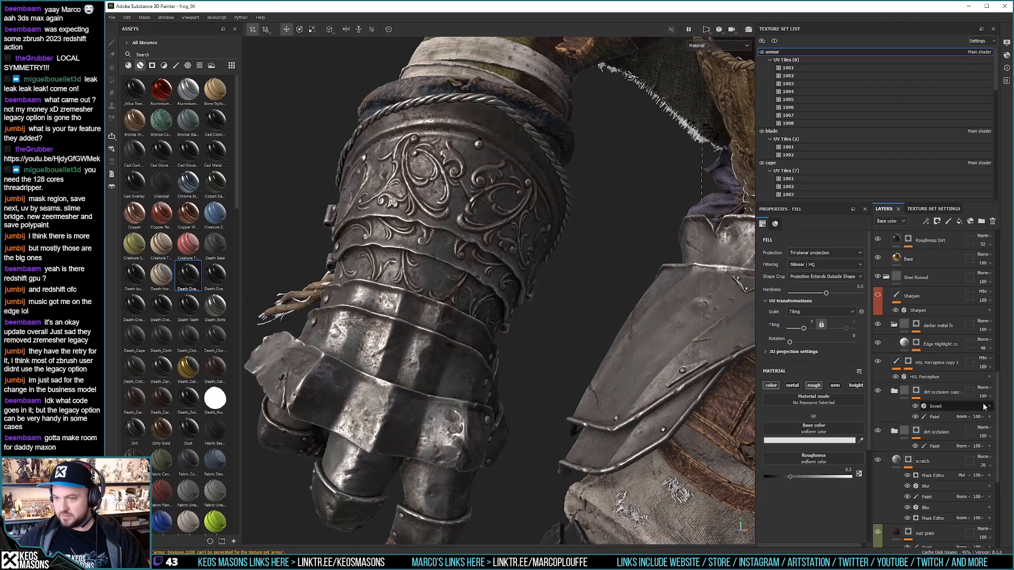
Step: Inspect the Edge Highlight layer's mask on the gauntlet and shoulder plate, and compare it with the material view
{"action": "scroll", "coordinate": [998, 398], "scroll_direction": "down", "scroll_amount": 5}
{"action": "left_click", "coordinate": [908, 422]}
{"action": "left_click", "coordinate": [909, 422], "text": "alt"}
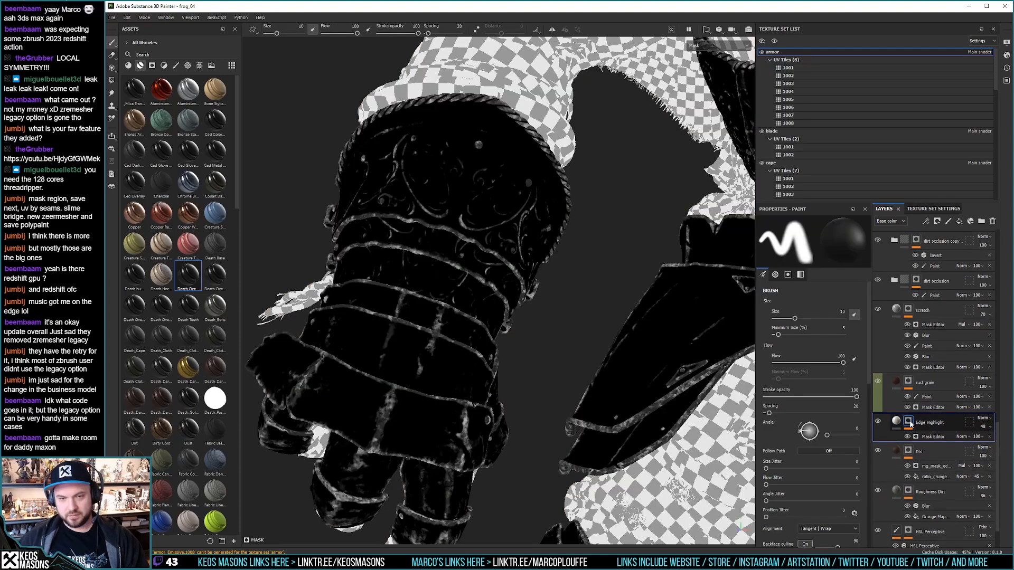
{"action": "middle_click_drag", "start_coordinate": [628, 194], "coordinate": [492, 415], "text": "alt"}
{"action": "middle_click_drag", "start_coordinate": [522, 258], "coordinate": [491, 338], "text": "alt"}
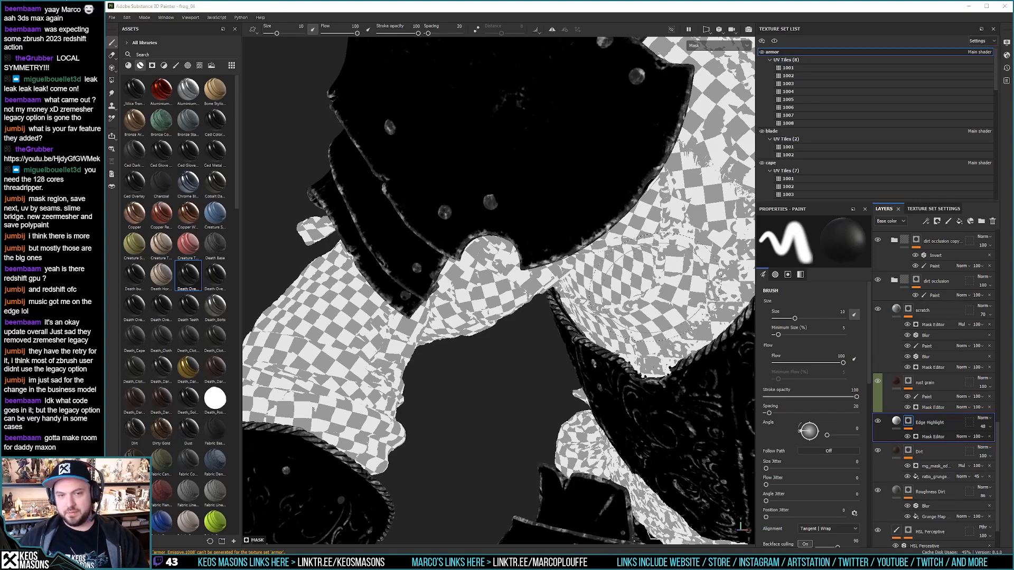
{"action": "left_click", "coordinate": [897, 421]}
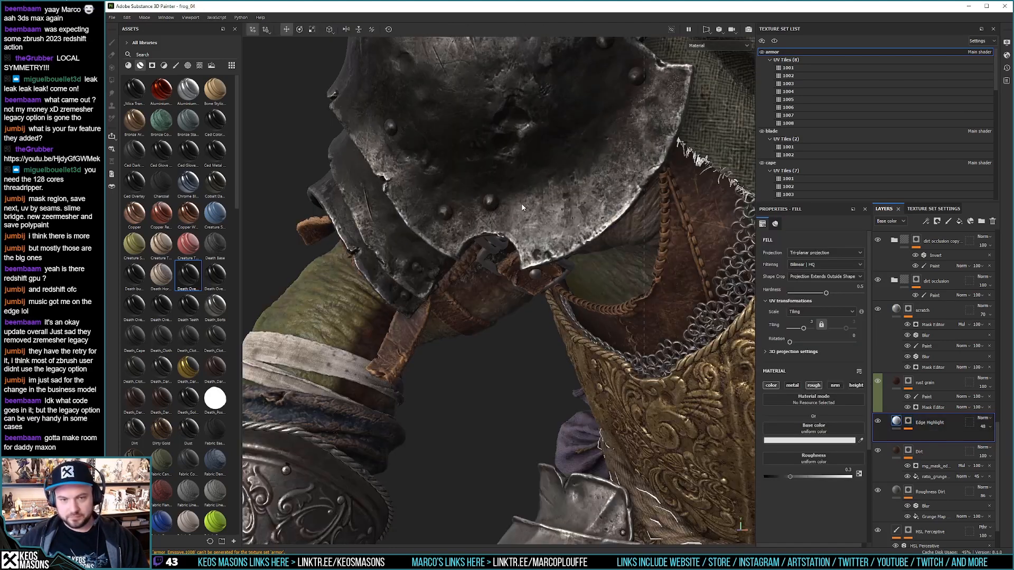
{"action": "right_click_drag", "start_coordinate": [440, 249], "coordinate": [445, 246], "text": "alt"}
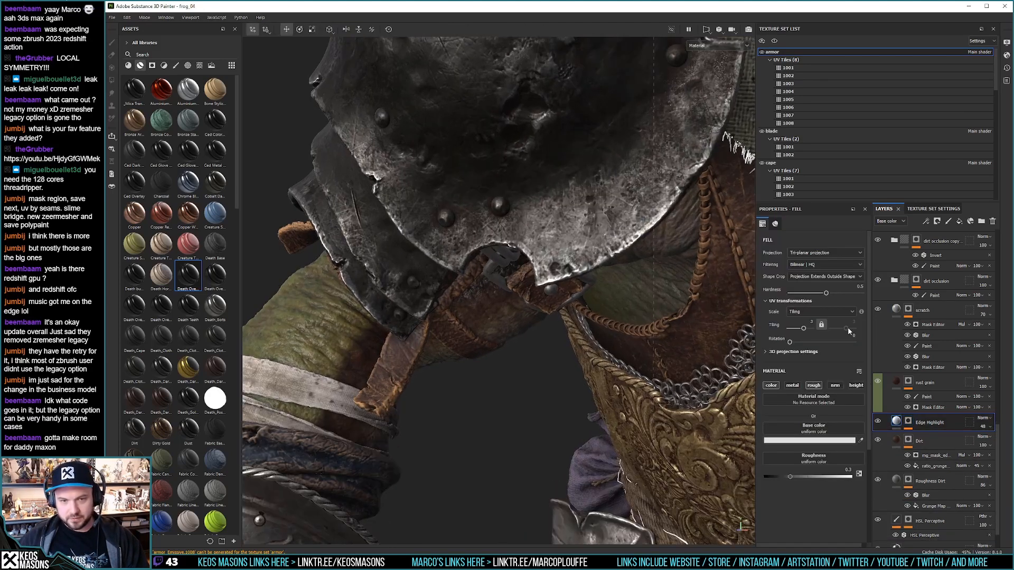
Step: Inspect the Edge Highlight copy mask in the darker metal fx folder and compare the shoulder plate with that layer hidden and shown
{"action": "scroll", "coordinate": [920, 339], "scroll_direction": "up", "scroll_amount": 2}
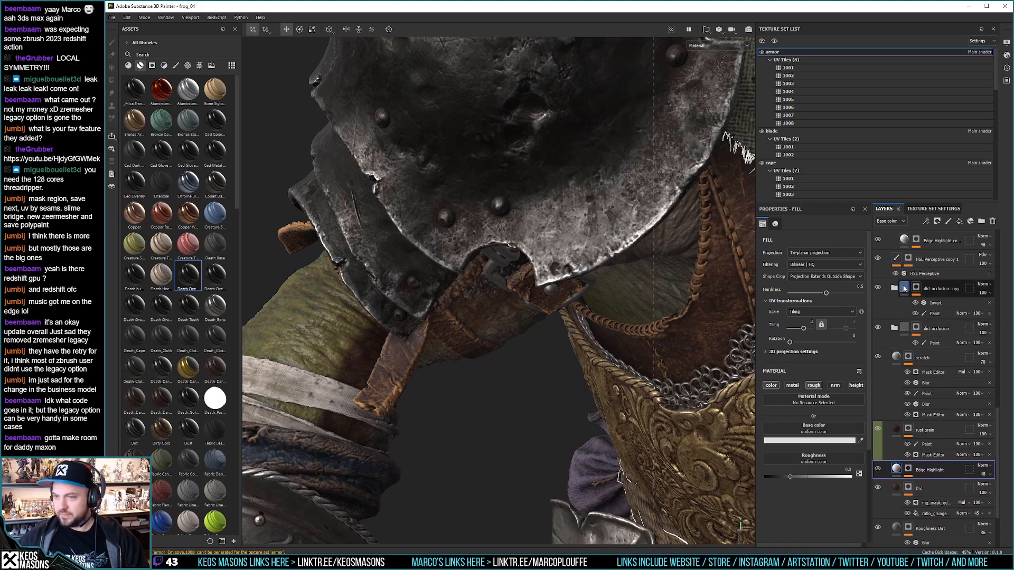
{"action": "scroll", "coordinate": [906, 274], "scroll_direction": "up", "scroll_amount": 2}
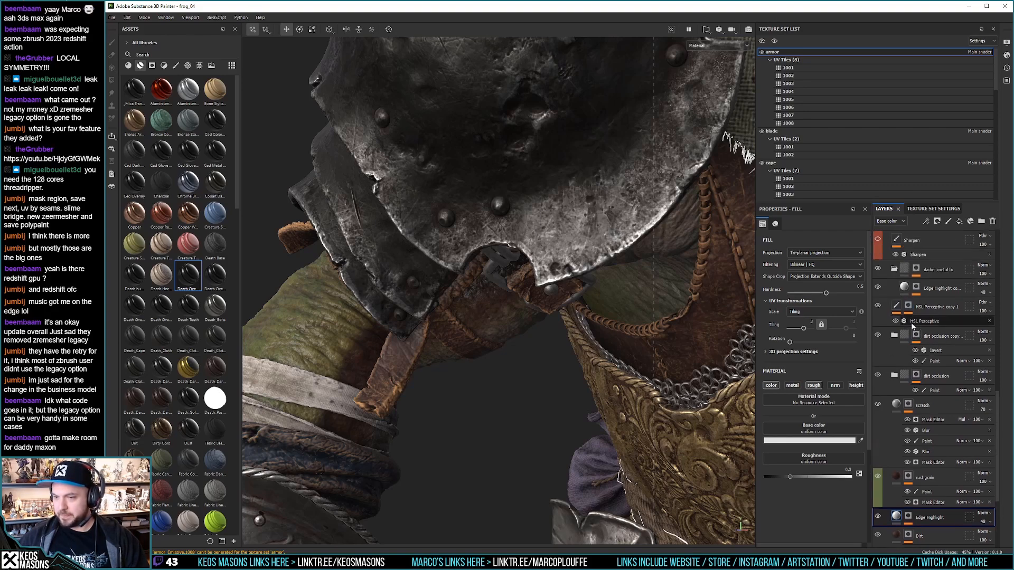
{"action": "left_click", "coordinate": [904, 288]}
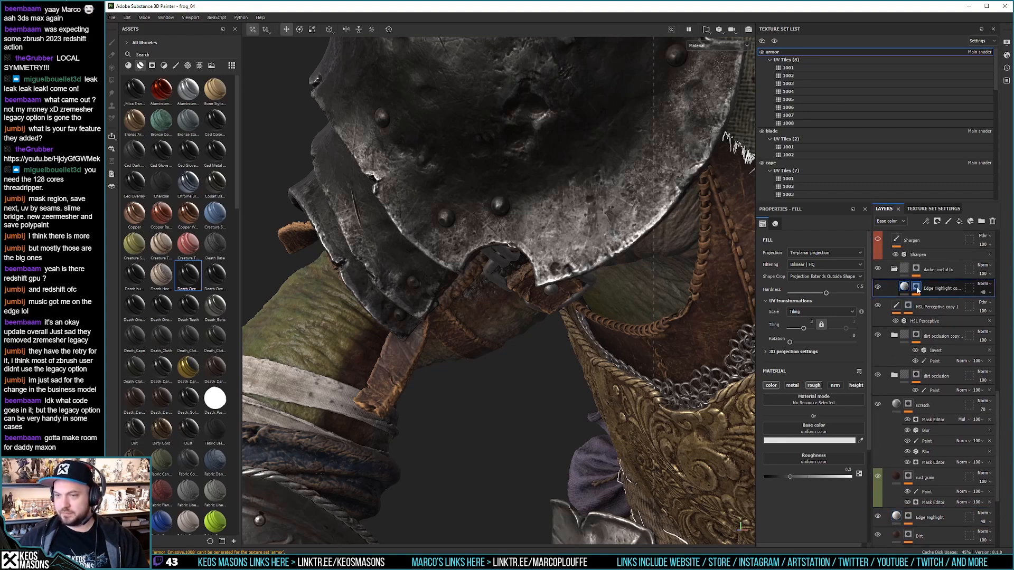
{"action": "left_click", "coordinate": [917, 288]}
{"action": "left_click", "coordinate": [916, 289], "text": "alt"}
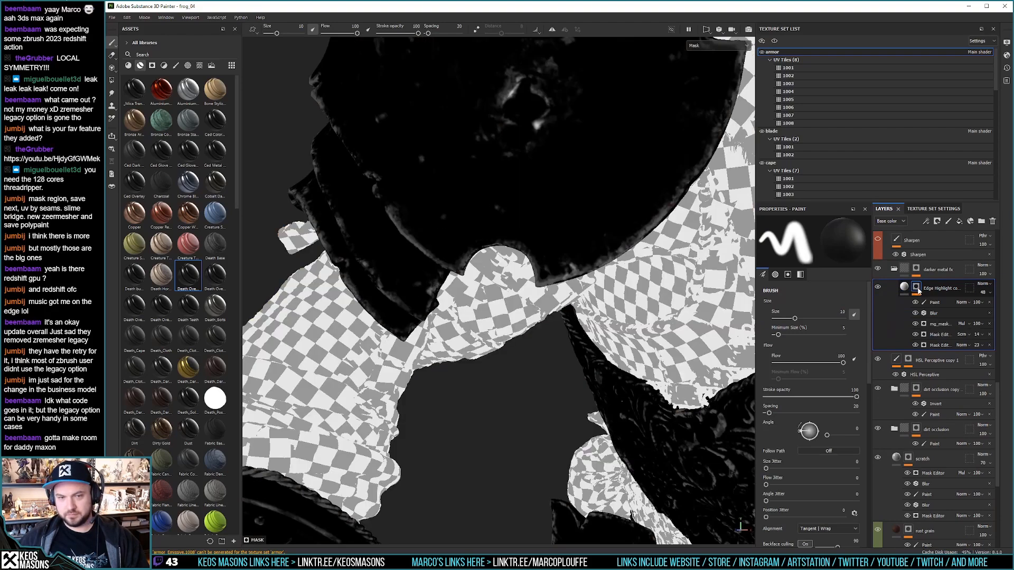
{"action": "right_click_drag", "start_coordinate": [617, 247], "coordinate": [612, 242], "text": "alt"}
{"action": "middle_click_drag", "start_coordinate": [612, 242], "coordinate": [581, 281], "text": "alt"}
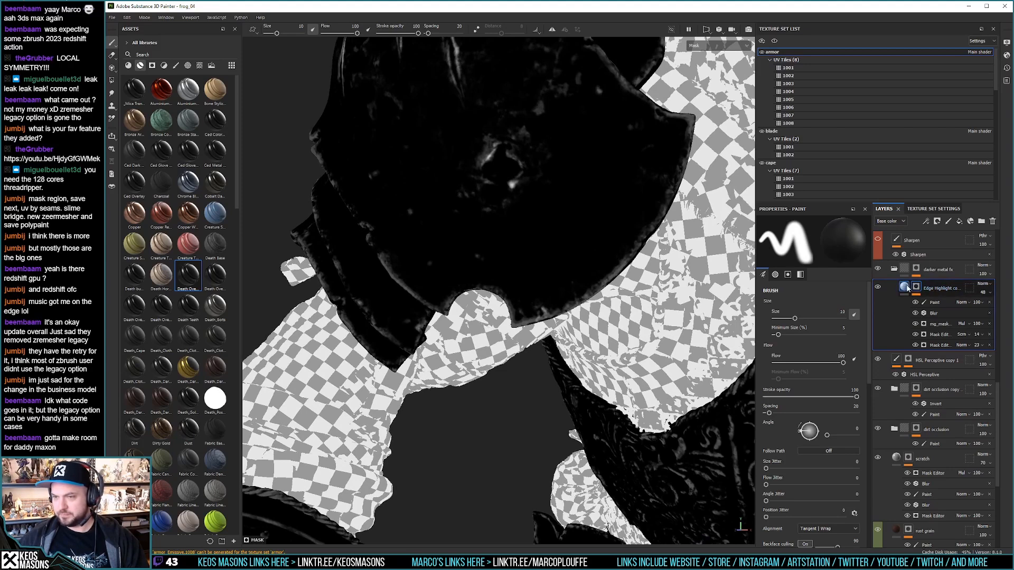
{"action": "left_click_drag", "start_coordinate": [614, 250], "coordinate": [661, 249], "text": "alt"}
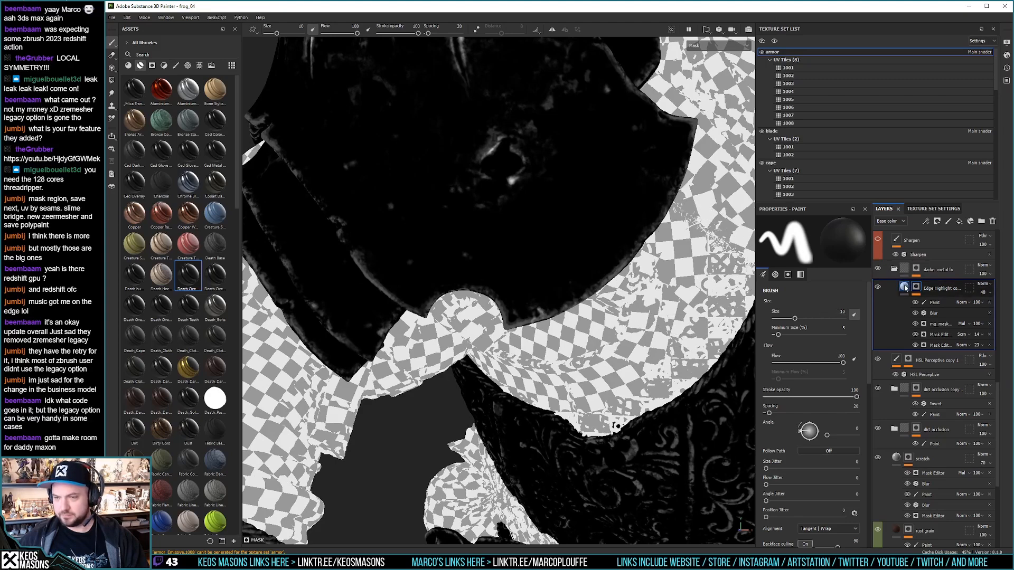
{"action": "left_click", "coordinate": [904, 287]}
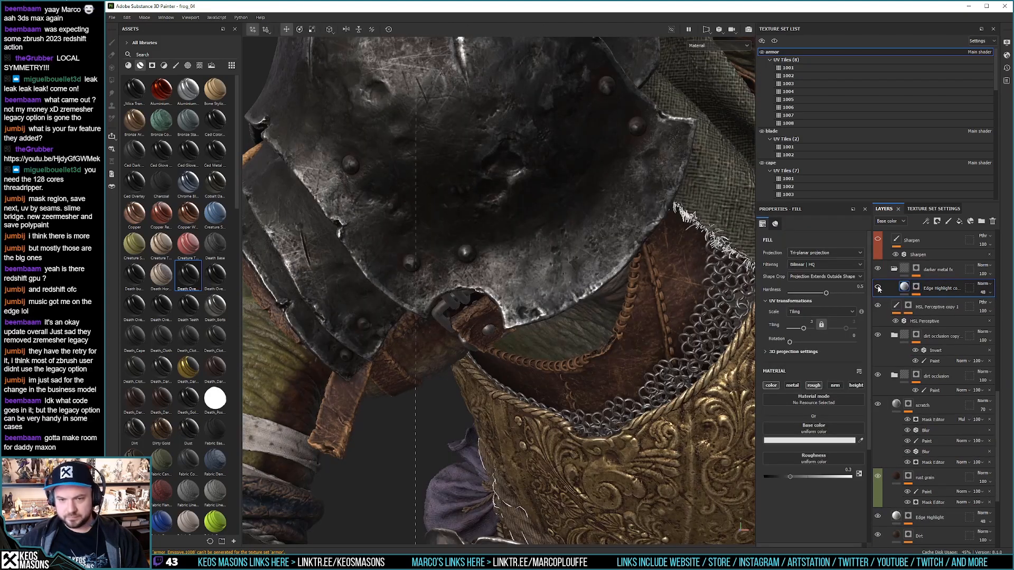
{"action": "left_click", "coordinate": [878, 289]}
{"action": "left_click", "coordinate": [878, 288]}
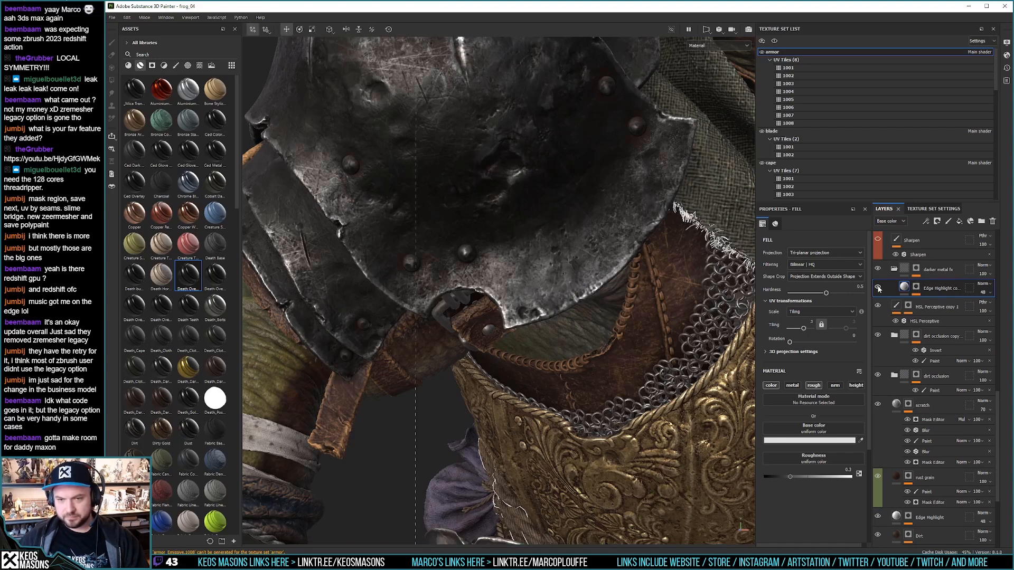
Step: Hide the Paint, Blur and mg_mask effects in the Edge Highlight copy mask and compare what its two Mask Editors contribute
{"action": "left_click", "coordinate": [917, 290]}
{"action": "left_click", "coordinate": [915, 303]}
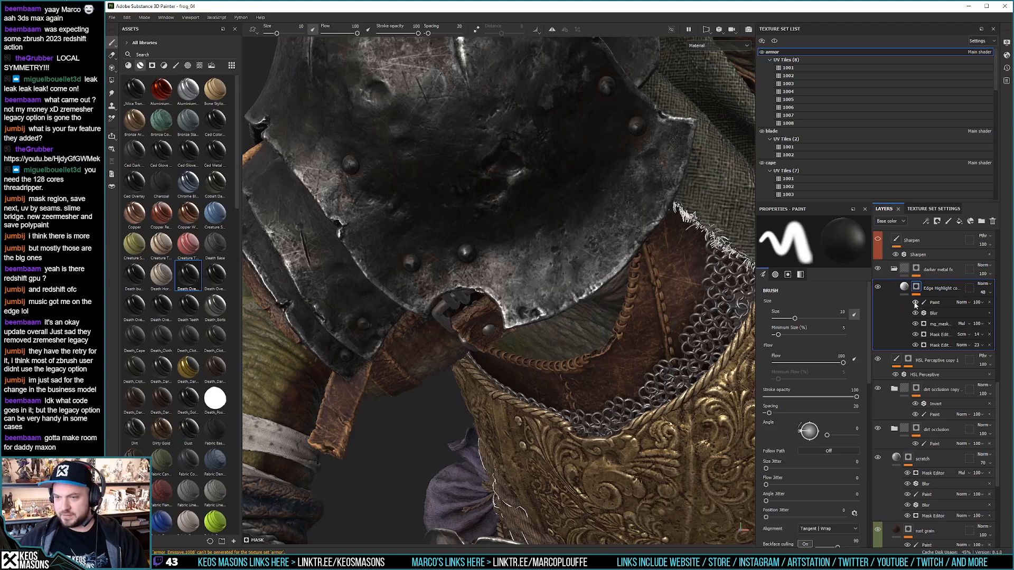
{"action": "left_click", "coordinate": [916, 314]}
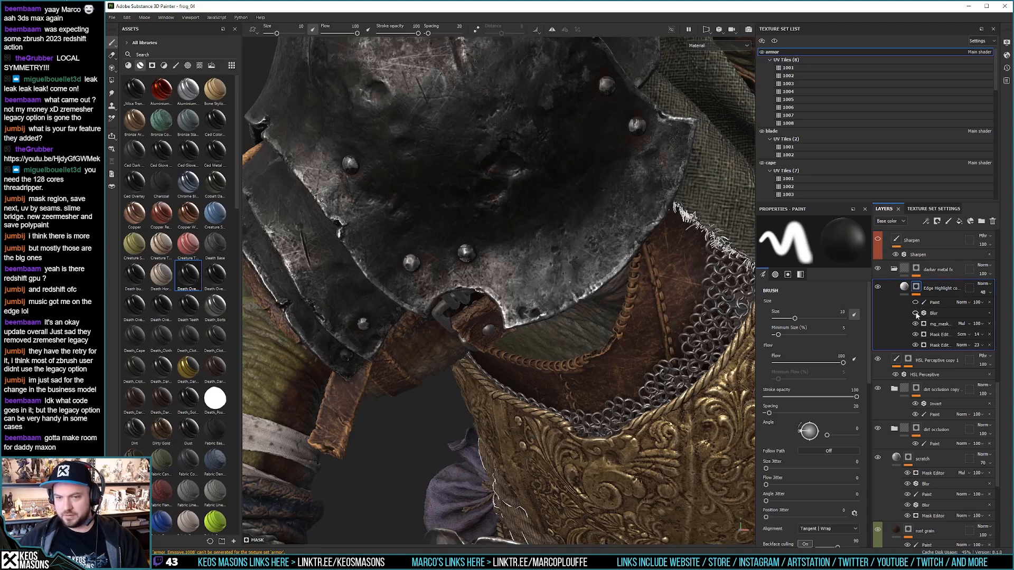
{"action": "left_click", "coordinate": [915, 334]}
{"action": "left_click", "coordinate": [915, 345]}
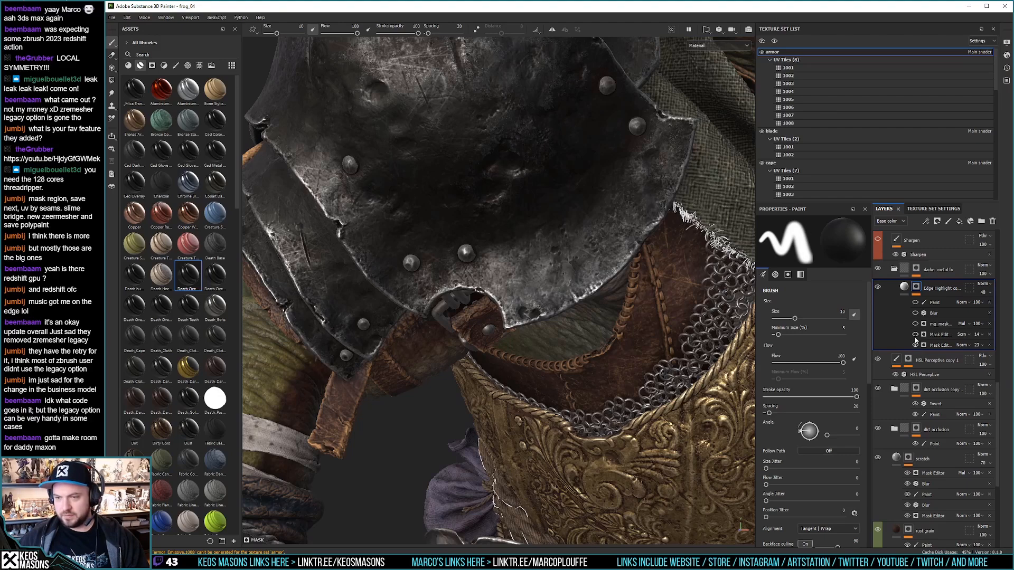
{"action": "left_click", "coordinate": [915, 334]}
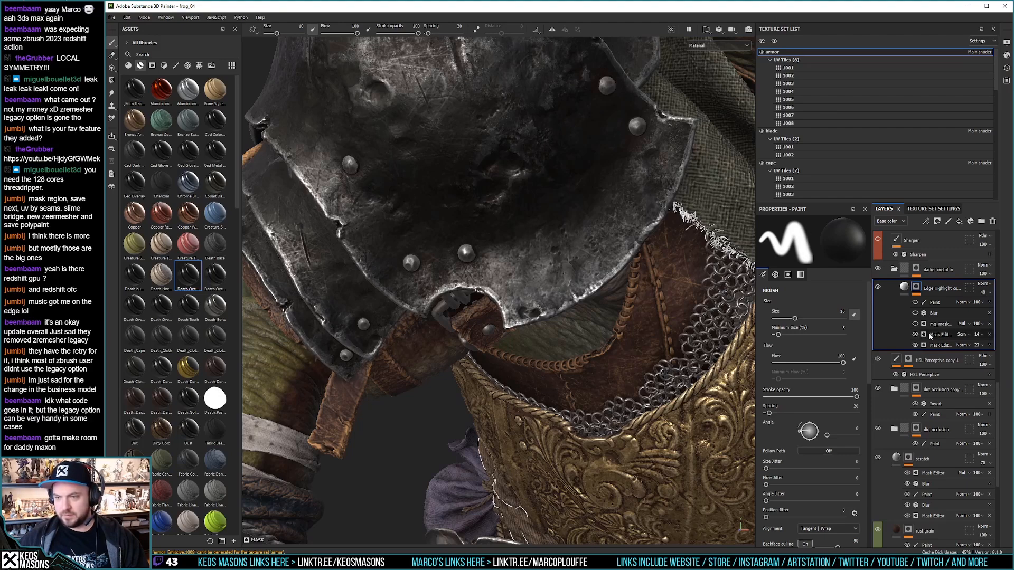
Step: View the mask on its own, compare it with the screen-blended Mask Editor on and off, and show all the mask effects again
{"action": "left_click", "coordinate": [917, 289], "text": "alt"}
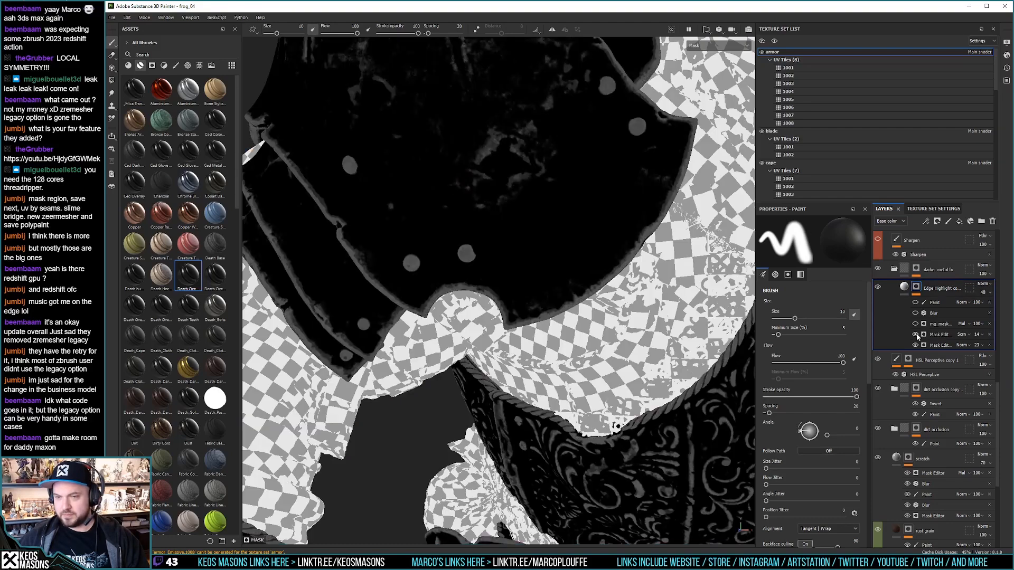
{"action": "scroll", "coordinate": [595, 260], "scroll_direction": "down", "scroll_amount": 2}
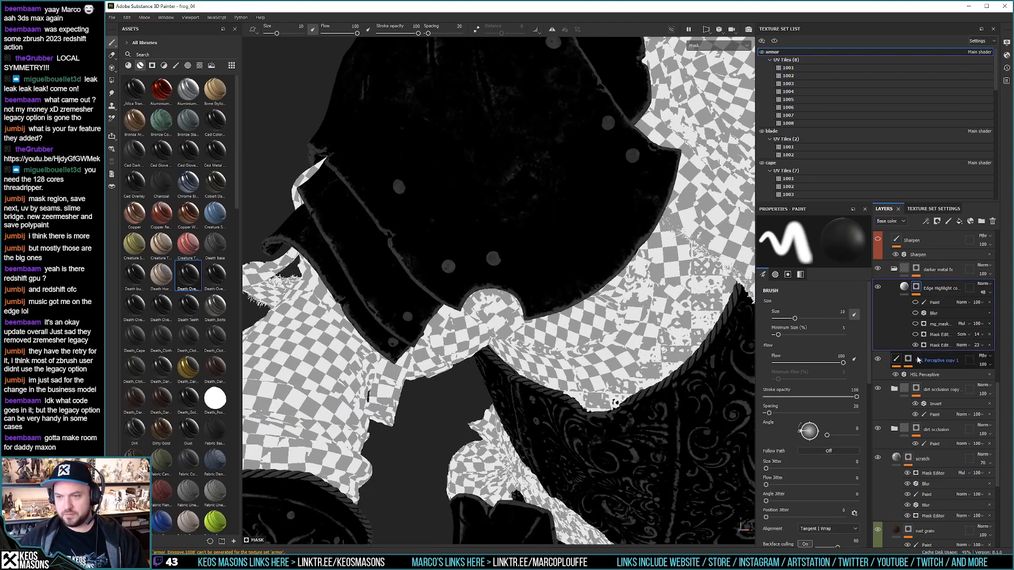
{"action": "left_click", "coordinate": [915, 335]}
{"action": "left_click", "coordinate": [915, 335]}
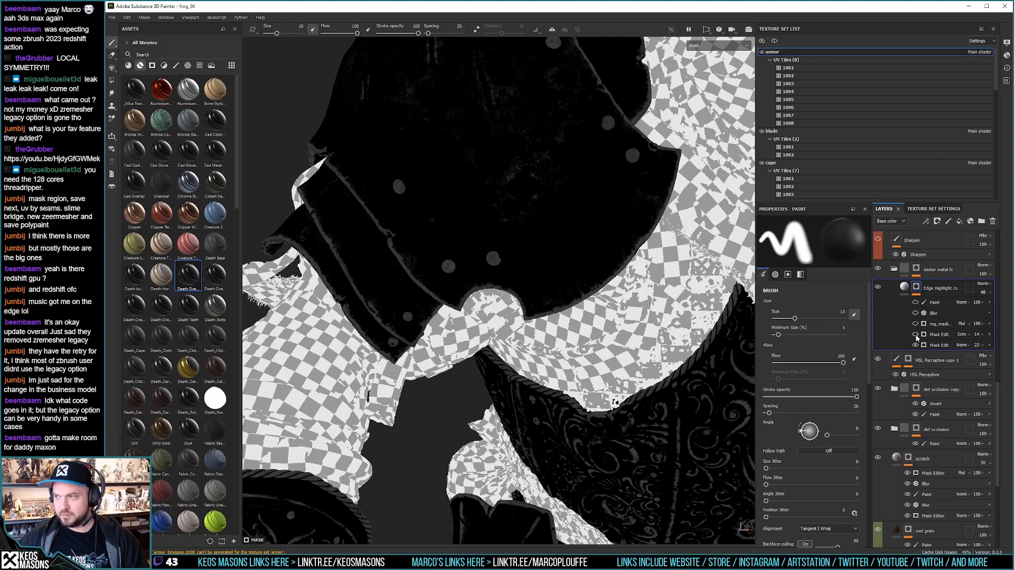
{"action": "left_click", "coordinate": [915, 323]}
{"action": "left_click", "coordinate": [915, 313]}
{"action": "left_click", "coordinate": [915, 303]}
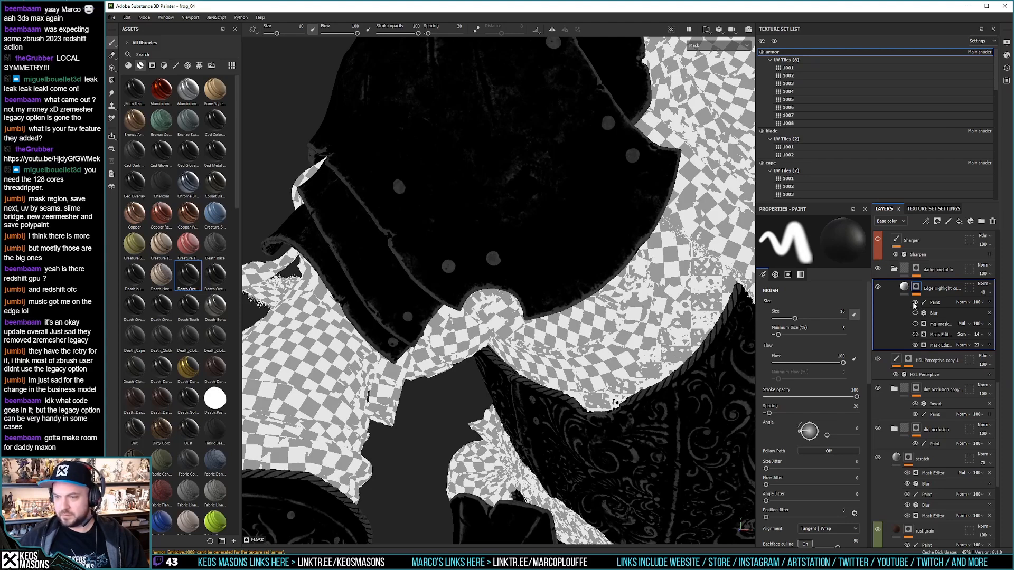
{"action": "left_click", "coordinate": [915, 335]}
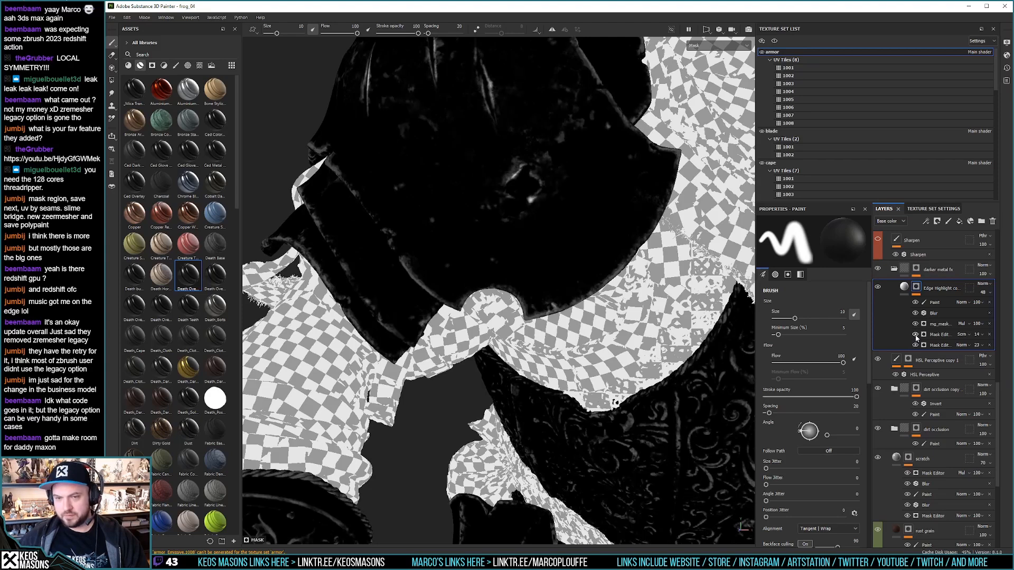
Step: Lower the screen-blended Mask Editor's opacity to 4 in the Edge Highlight copy mask and return to the material view
{"action": "left_click", "coordinate": [976, 334]}
{"action": "left_click_drag", "start_coordinate": [980, 349], "coordinate": [976, 349]}
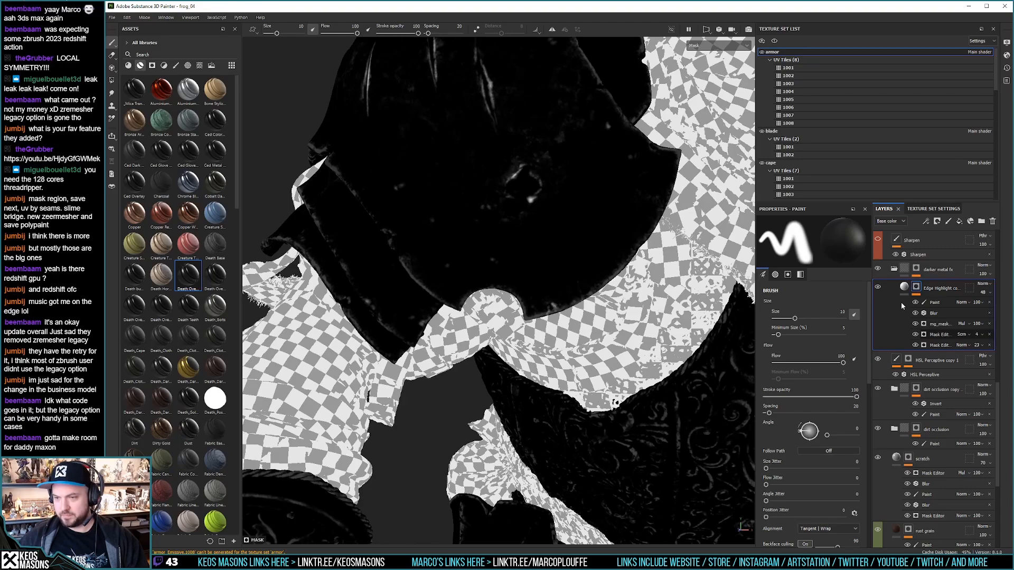
{"action": "left_click", "coordinate": [905, 287]}
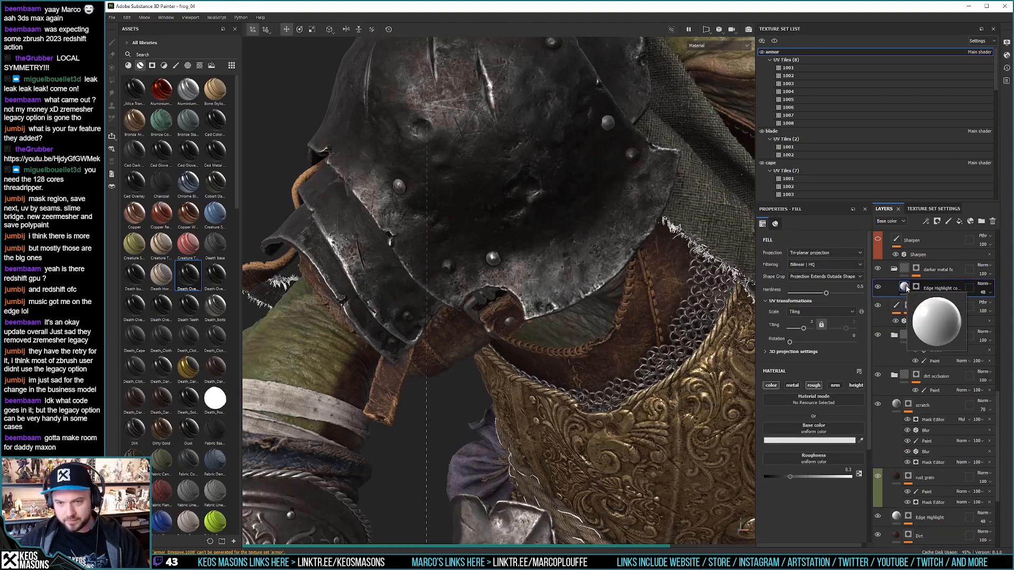
{"action": "left_click_drag", "start_coordinate": [554, 253], "coordinate": [419, 173], "text": "alt"}
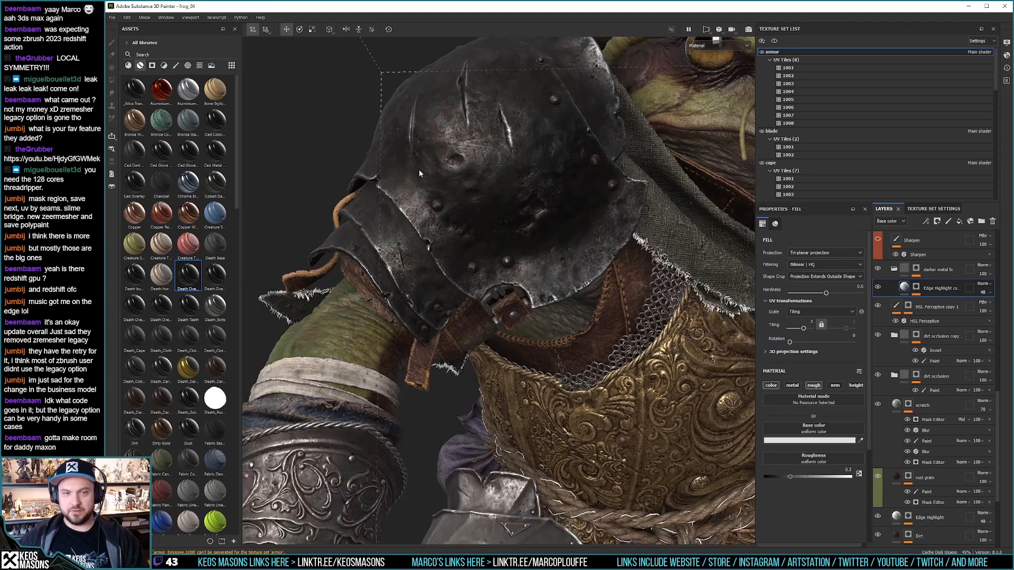
Step: Export the armor texture set as 8-bit PNG files using the Arnold CED CUSTOM output template
{"action": "left_click", "coordinate": [112, 17]}
{"action": "left_click", "coordinate": [132, 162]}
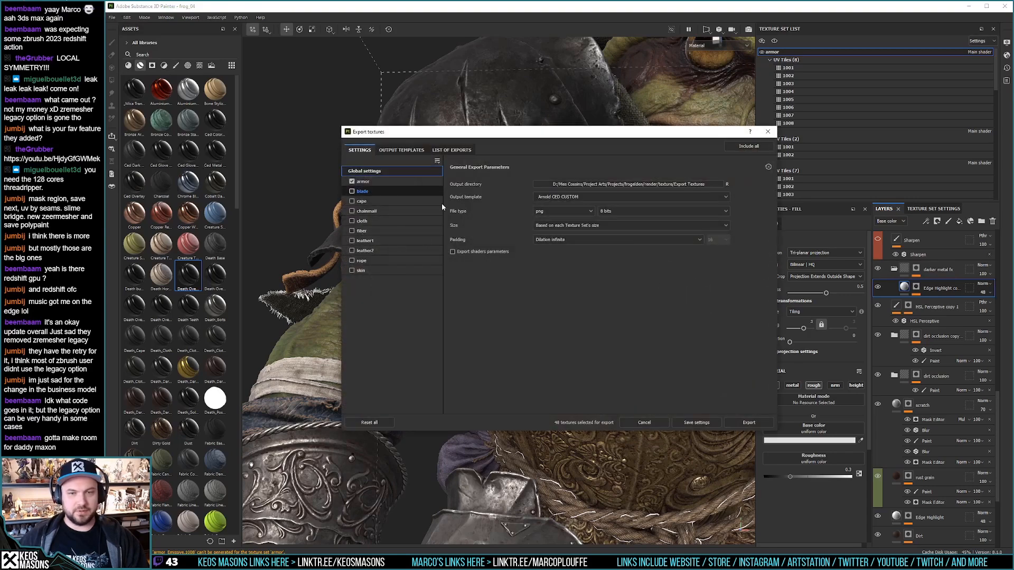
{"action": "left_click", "coordinate": [750, 423]}
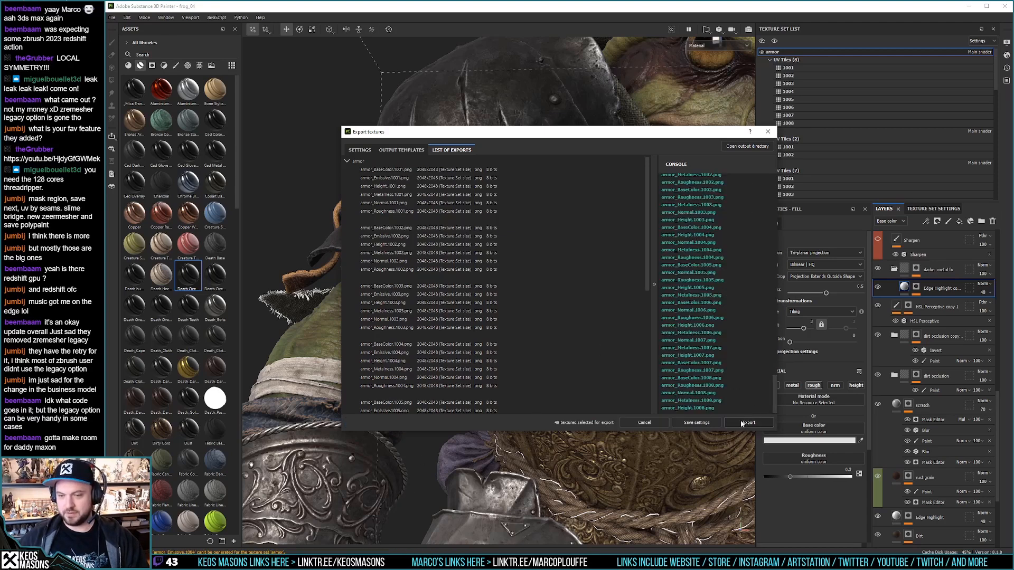
{"action": "left_click", "coordinate": [768, 132]}
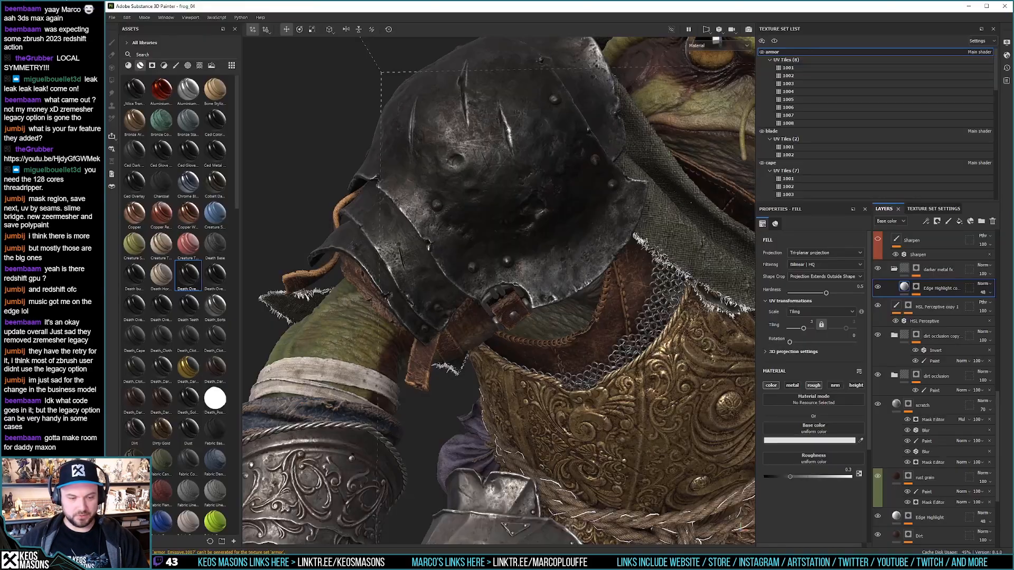
Step: Switch to 3ds Max, cancel the region render in progress and close the Arnold message window
{"action": "key", "text": "alt+Tab"}
{"action": "left_click", "coordinate": [380, 123]}
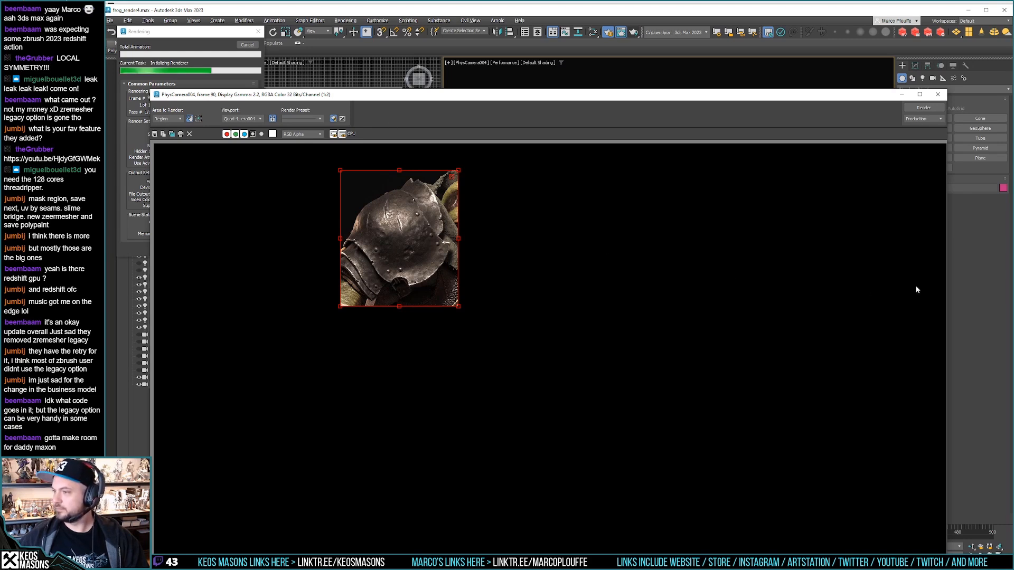
{"action": "key", "text": "Escape"}
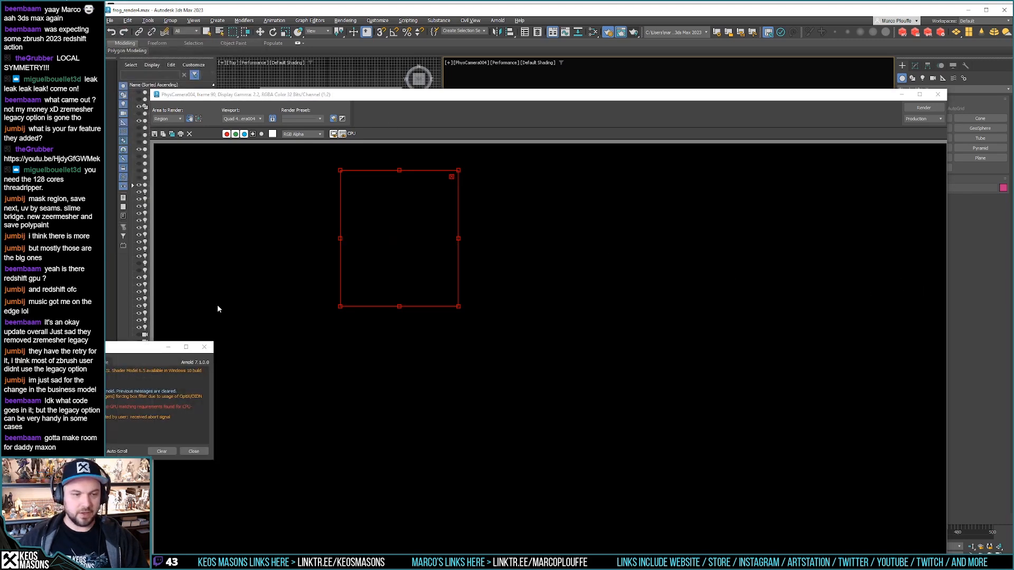
{"action": "left_click", "coordinate": [204, 347]}
Step: Flush Arnold's texture cache and all of its other caches
{"action": "left_click", "coordinate": [497, 20]}
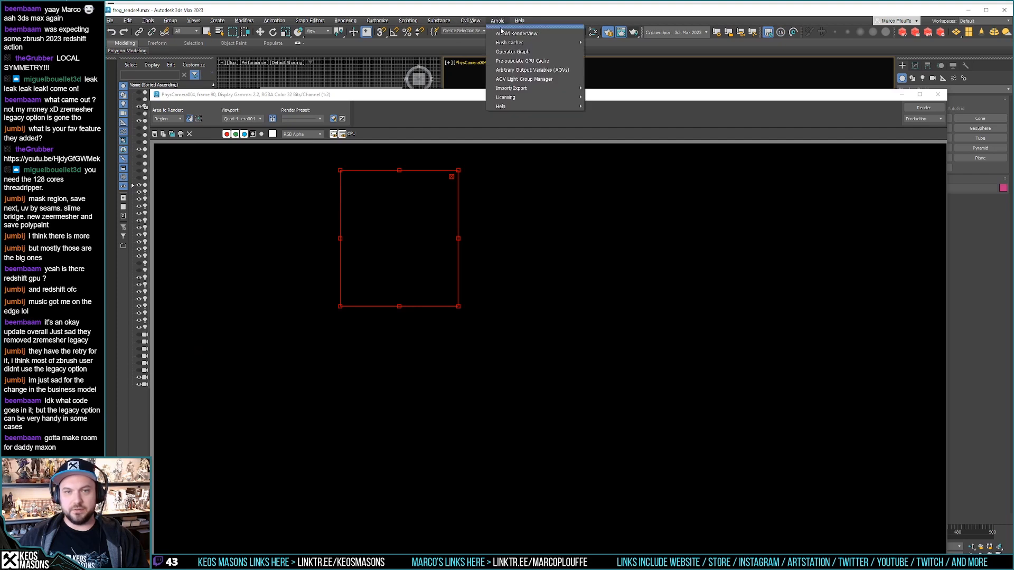
{"action": "mouse_move", "coordinate": [510, 42]}
{"action": "left_click", "coordinate": [594, 43]}
{"action": "left_click", "coordinate": [499, 21]}
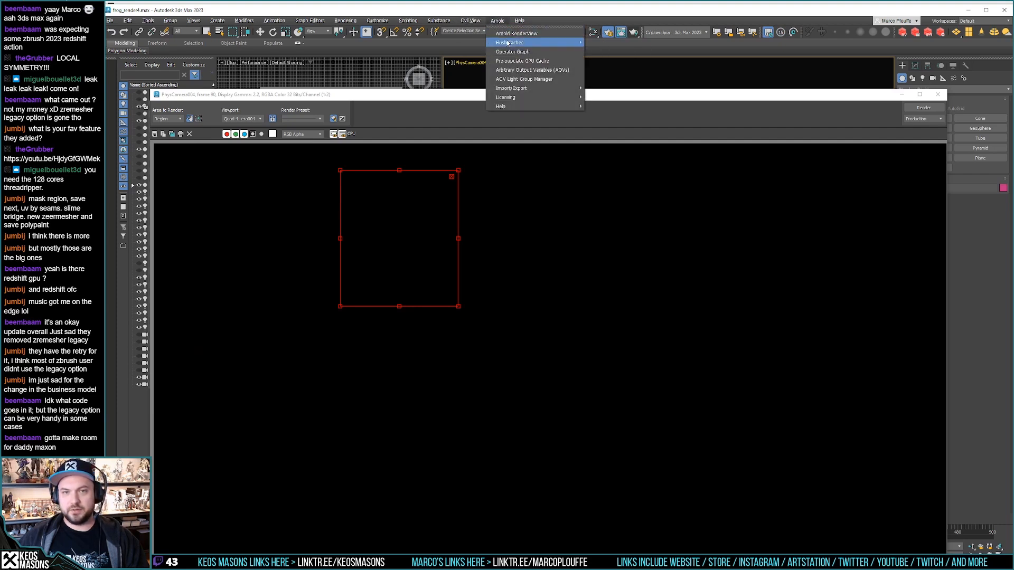
{"action": "left_click", "coordinate": [612, 70]}
{"action": "left_click", "coordinate": [497, 21]}
{"action": "left_click", "coordinate": [593, 71]}
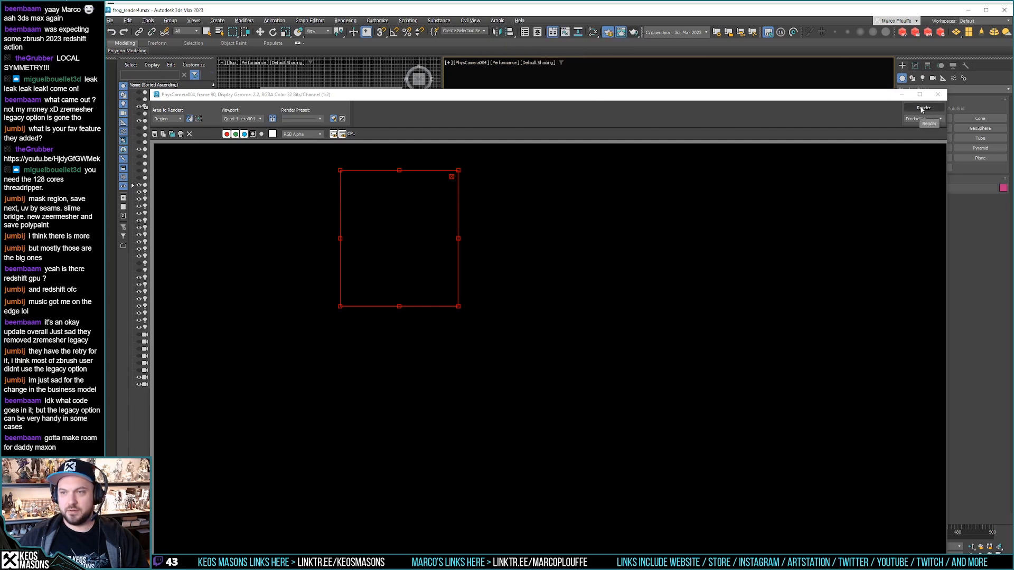
{"action": "left_click", "coordinate": [923, 108]}
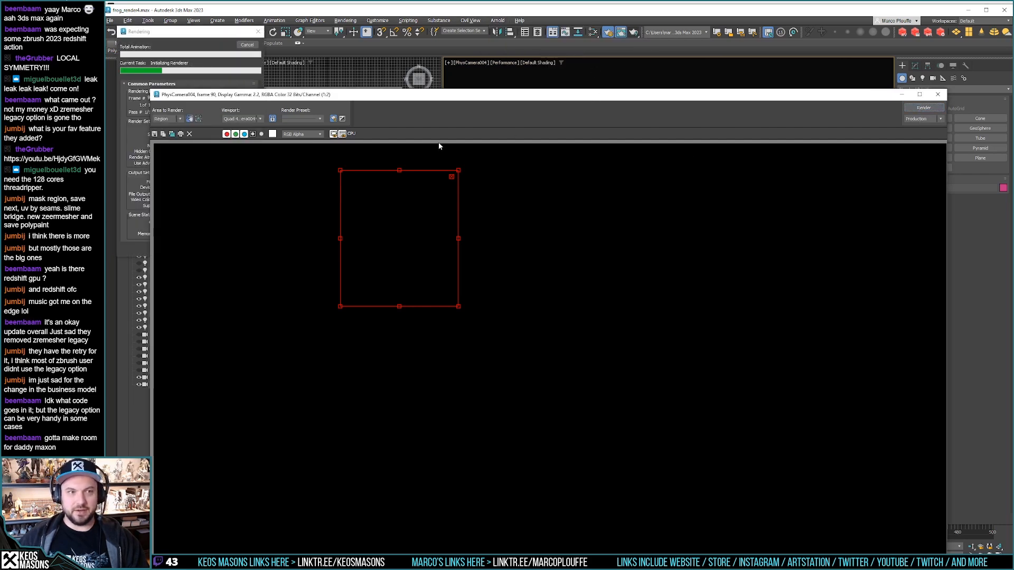
{"action": "key", "text": "Escape"}
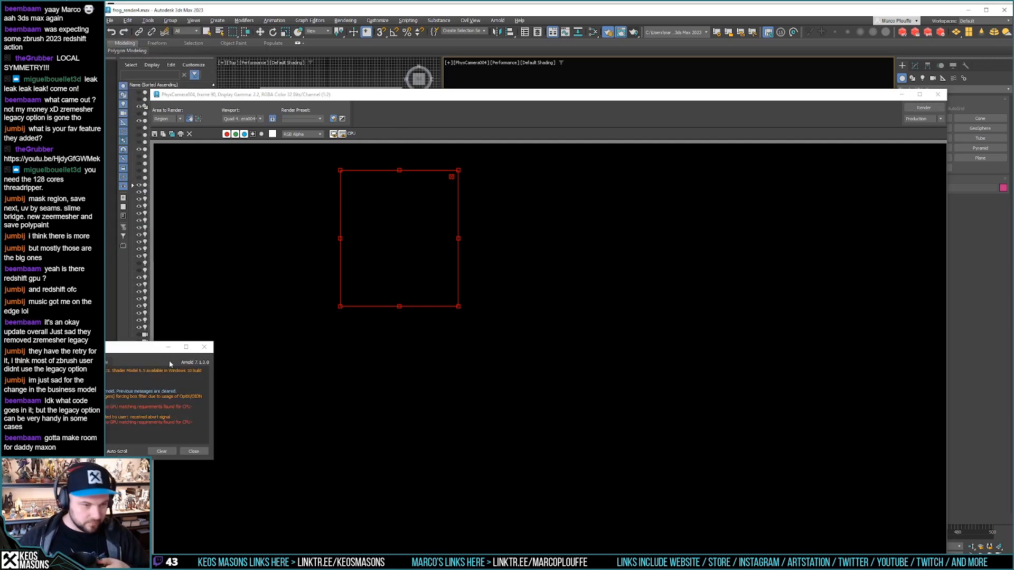
{"action": "left_click", "coordinate": [204, 347]}
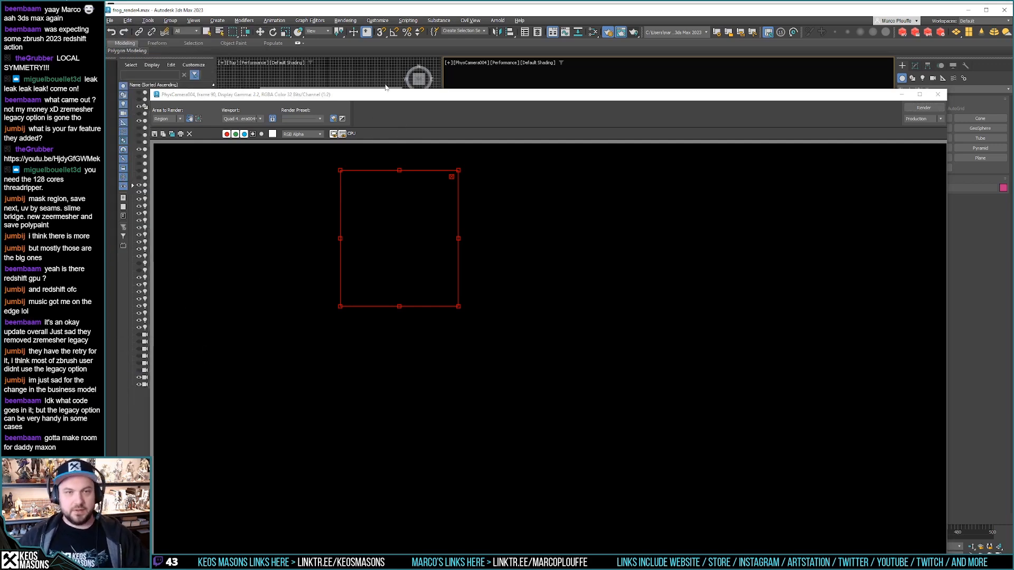
Step: Flush all Arnold caches again and render the shoulder plate region from PhysCamera004
{"action": "left_click", "coordinate": [497, 20]}
{"action": "mouse_move", "coordinate": [516, 43]}
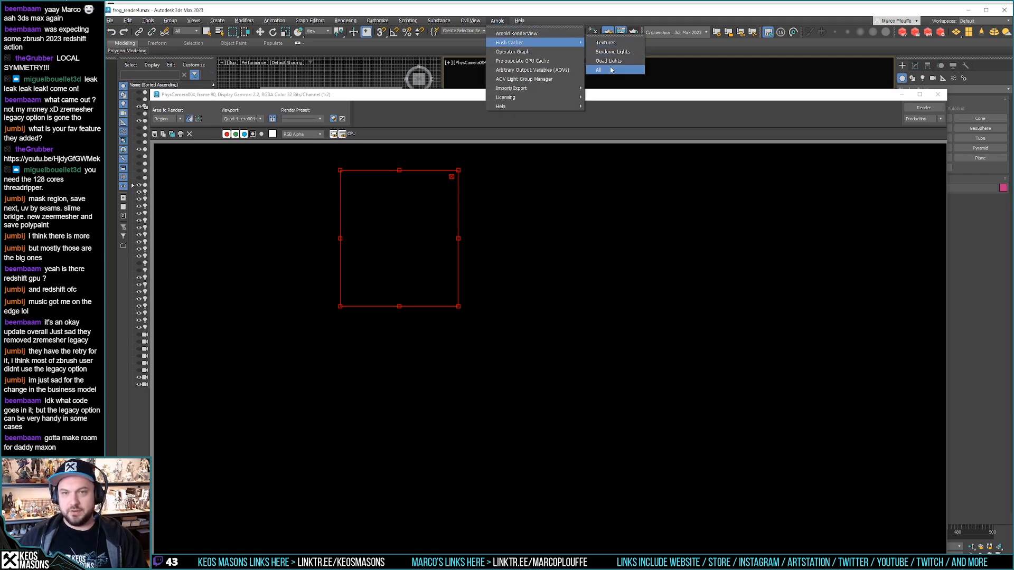
{"action": "left_click", "coordinate": [611, 69]}
{"action": "left_click", "coordinate": [497, 20]}
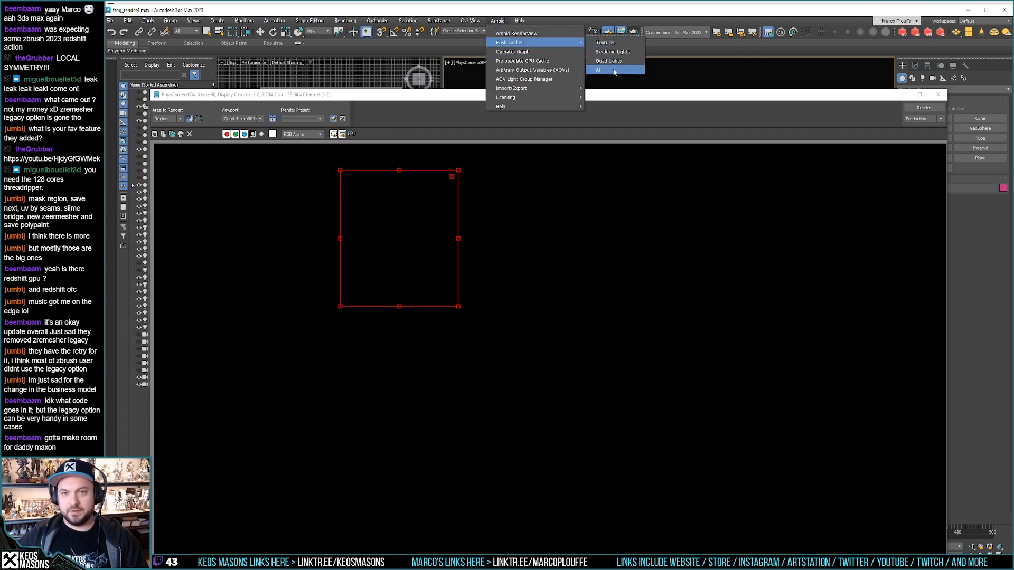
{"action": "left_click", "coordinate": [615, 71]}
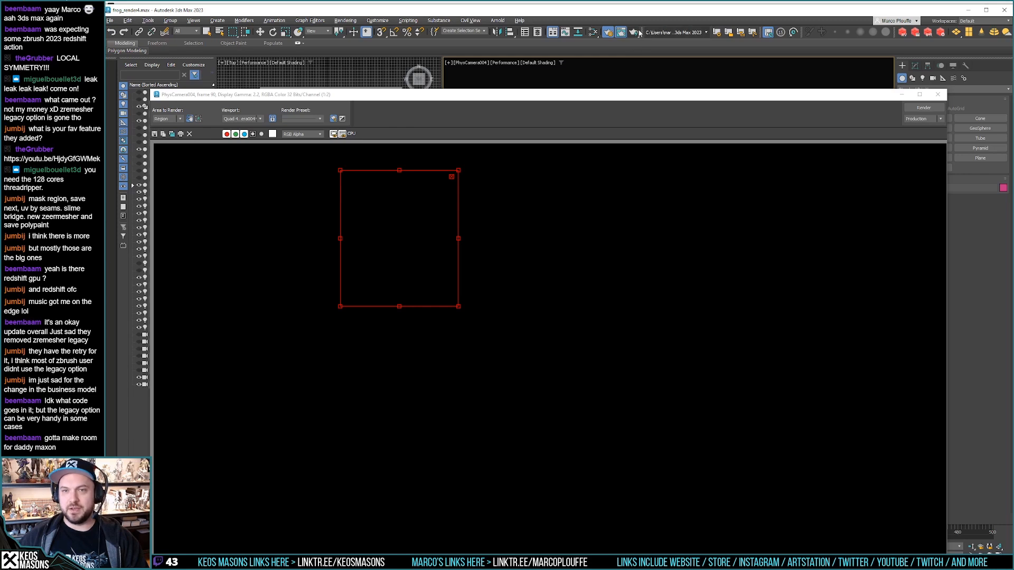
{"action": "left_click", "coordinate": [917, 108]}
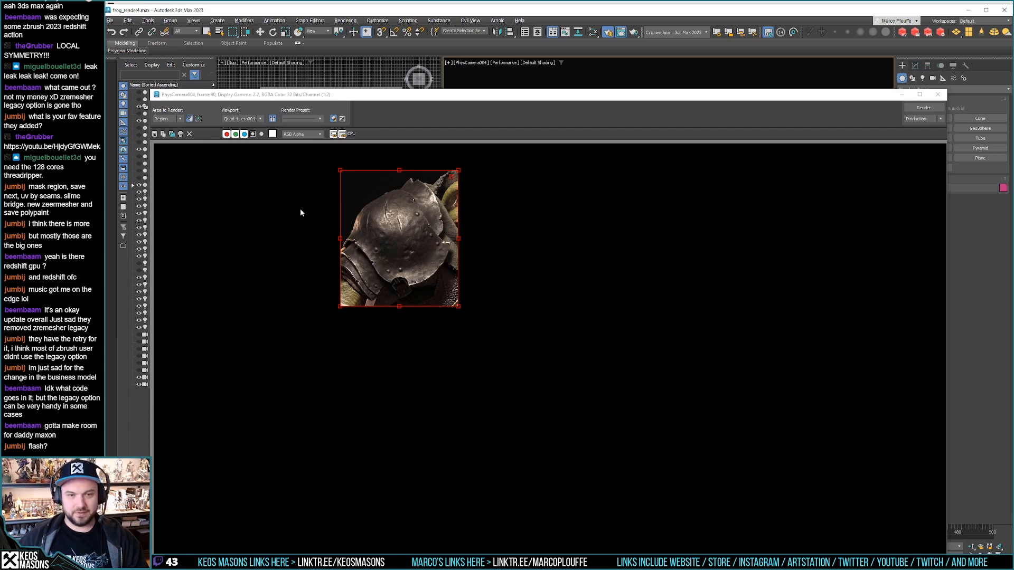
Step: Save the rendered shoulder plate region to the Desktop as a JPEG named 3 at quality 100
{"action": "left_click", "coordinate": [154, 134]}
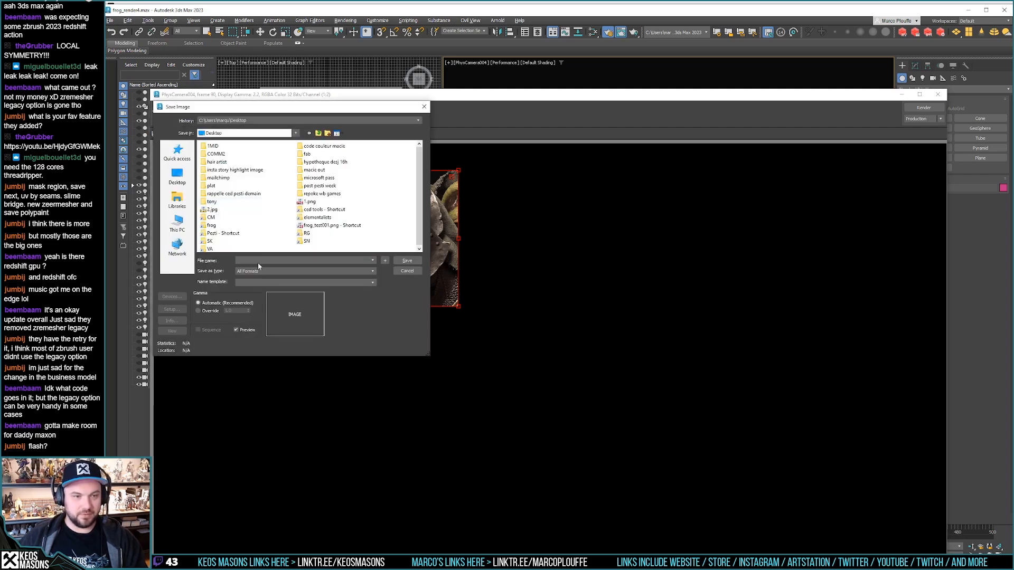
{"action": "left_click", "coordinate": [212, 210]}
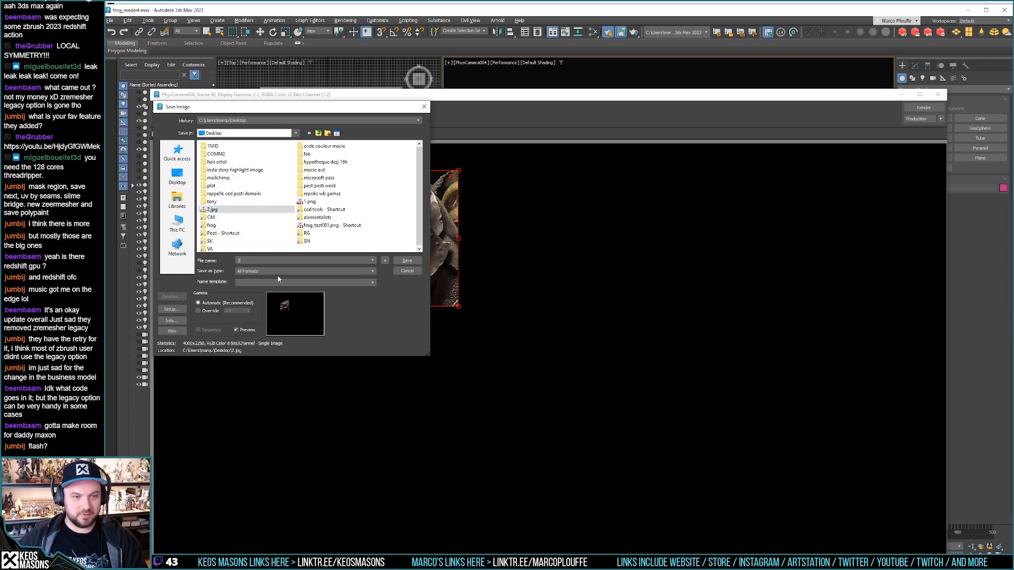
{"action": "left_click", "coordinate": [407, 260]}
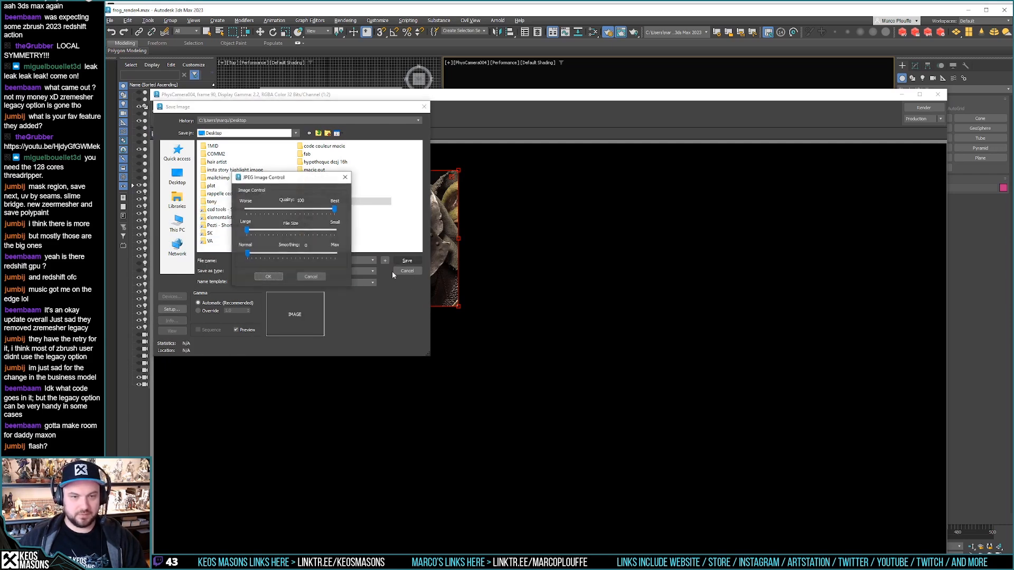
{"action": "left_click", "coordinate": [267, 277]}
Step: Switch to Photoshop, copy the whole saved render, close it and paste it as a new layer in 1.png
{"action": "mouse_move", "coordinate": [182, 563]}
{"action": "left_click", "coordinate": [182, 532]}
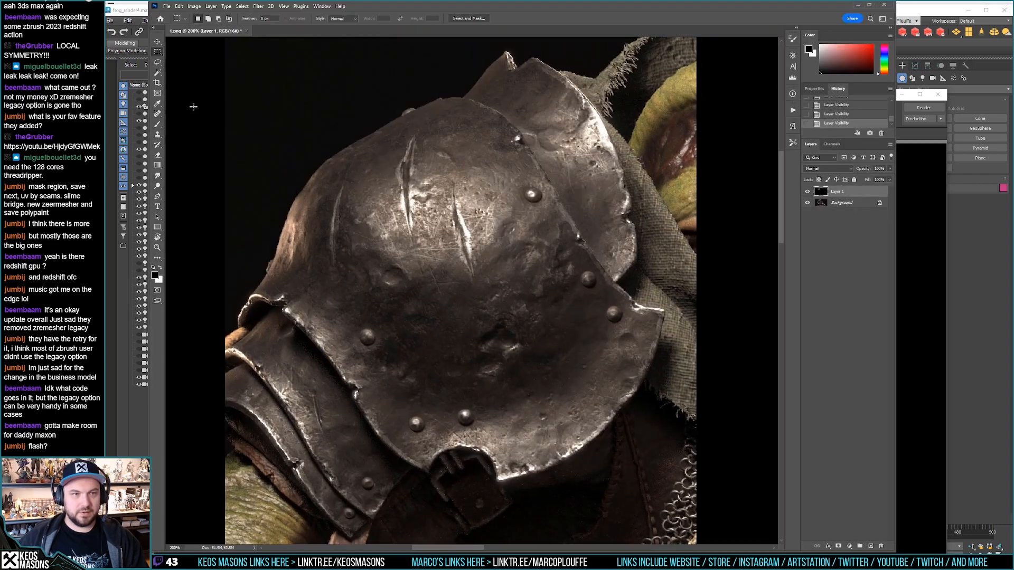
{"action": "left_click_drag", "start_coordinate": [370, 1], "coordinate": [399, 13]}
{"action": "key", "text": "ctrl+a"}
{"action": "key", "text": "ctrl+c"}
{"action": "key", "text": "ctrl+w"}
{"action": "key", "text": "ctrl+v"}
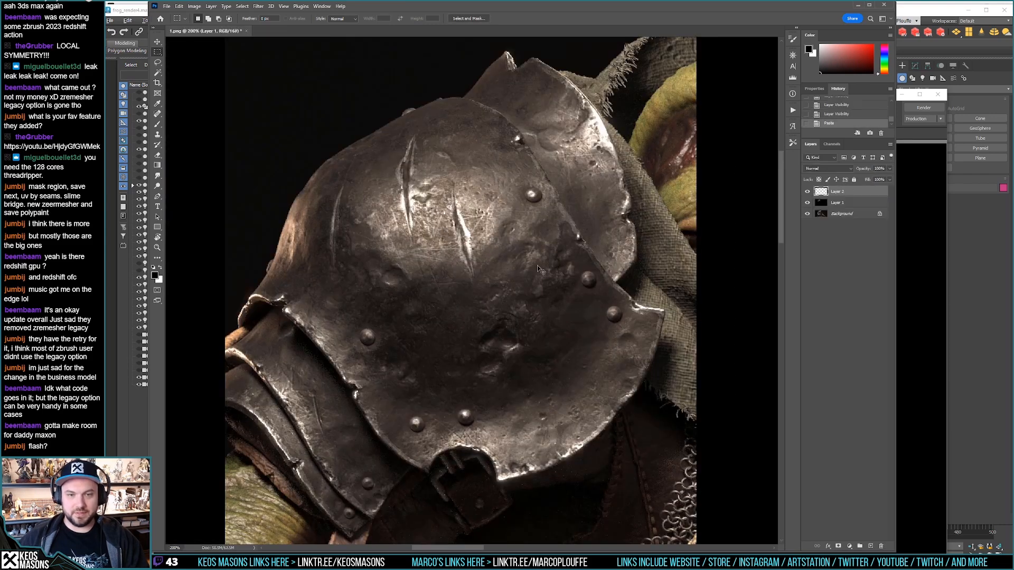
Step: Toggle the new render layer's visibility repeatedly to compare the shoulder plate with the previous render on Layer 1
{"action": "scroll", "coordinate": [474, 258], "scroll_direction": "down", "scroll_amount": 1}
{"action": "left_click", "coordinate": [808, 192]}
{"action": "left_click", "coordinate": [807, 191]}
{"action": "left_click", "coordinate": [807, 191]}
{"action": "left_click", "coordinate": [807, 192]}
{"action": "left_click", "coordinate": [808, 192]}
{"action": "left_click", "coordinate": [807, 192]}
{"action": "left_click", "coordinate": [807, 192]}
{"action": "left_click", "coordinate": [807, 191]}
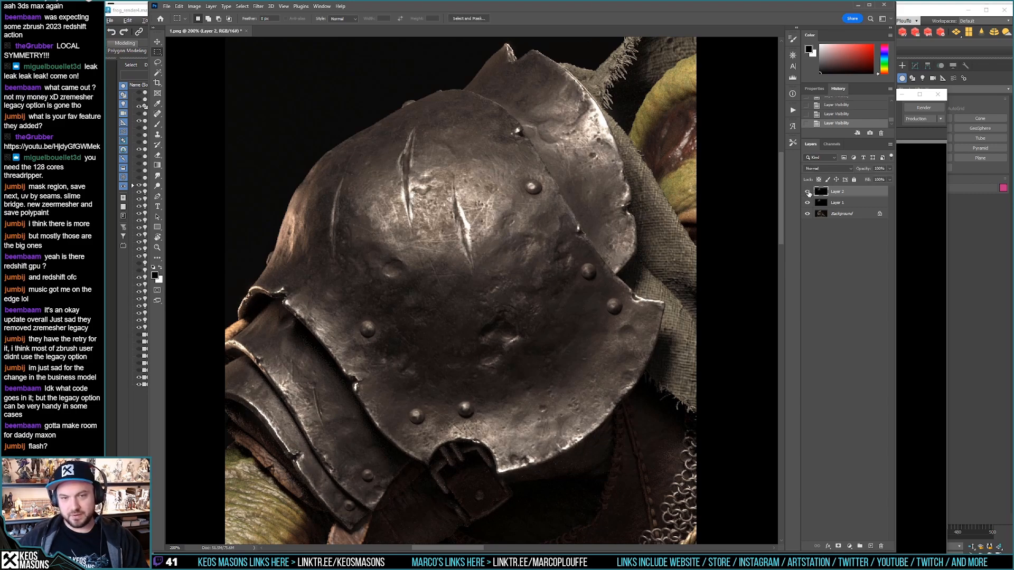
Step: Hide Layer 1 and toggle Layer 2 repeatedly to compare the new shoulder plate render with the Background render
{"action": "left_click", "coordinate": [808, 202]}
{"action": "left_click", "coordinate": [807, 192]}
{"action": "left_click", "coordinate": [807, 192]}
{"action": "left_click", "coordinate": [808, 192]}
{"action": "left_click", "coordinate": [807, 192]}
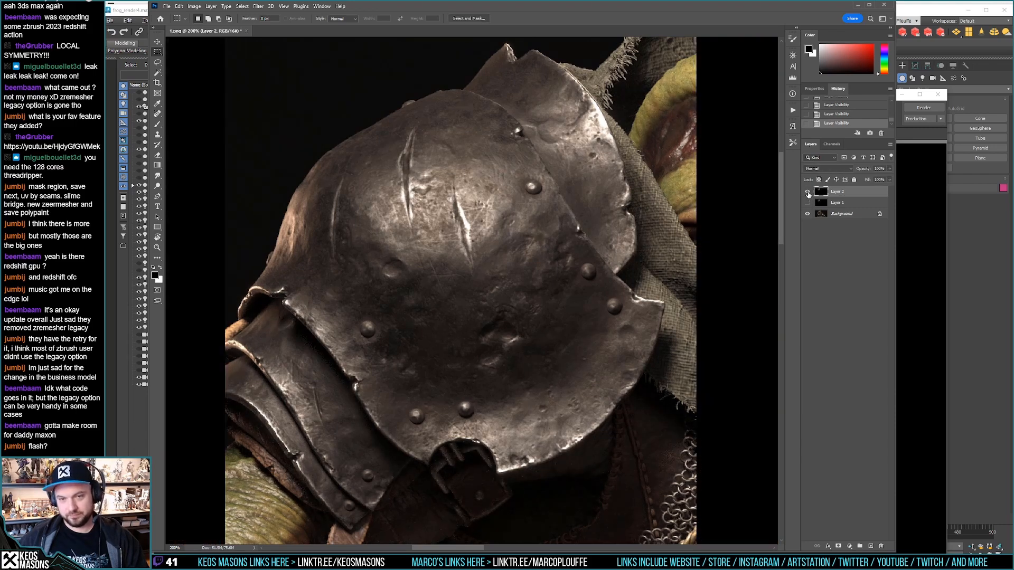
{"action": "left_click", "coordinate": [808, 193]}
{"action": "left_click", "coordinate": [807, 192]}
{"action": "left_click", "coordinate": [807, 192]}
{"action": "left_click", "coordinate": [807, 193]}
{"action": "left_click", "coordinate": [807, 192]}
{"action": "left_click", "coordinate": [808, 193]}
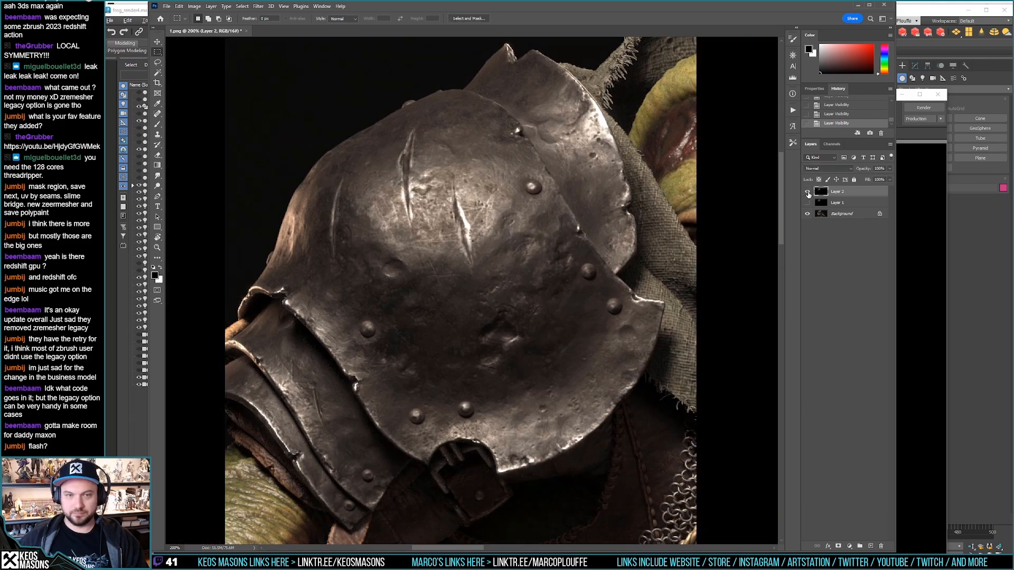
{"action": "left_click", "coordinate": [807, 192]}
{"action": "left_click", "coordinate": [808, 192]}
{"action": "left_click", "coordinate": [807, 192]}
{"action": "left_click", "coordinate": [808, 193]}
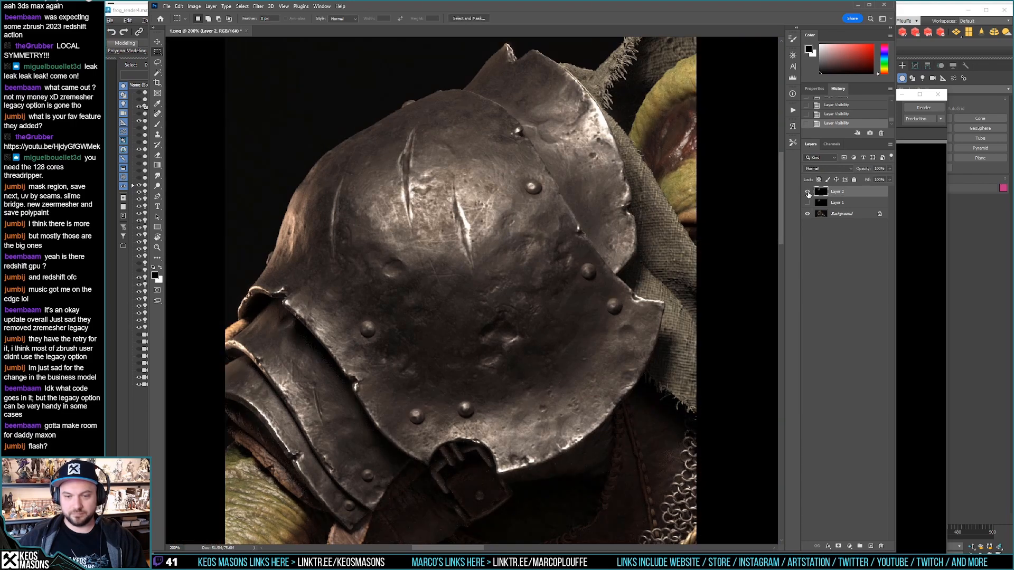
{"action": "left_click", "coordinate": [807, 193]}
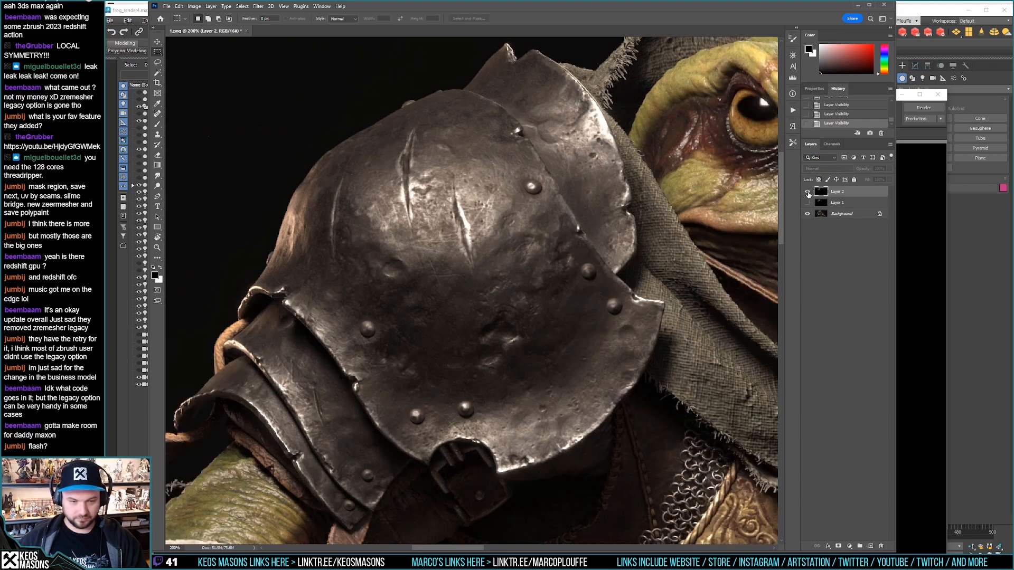
{"action": "left_click", "coordinate": [807, 192]}
{"action": "left_click", "coordinate": [808, 192]}
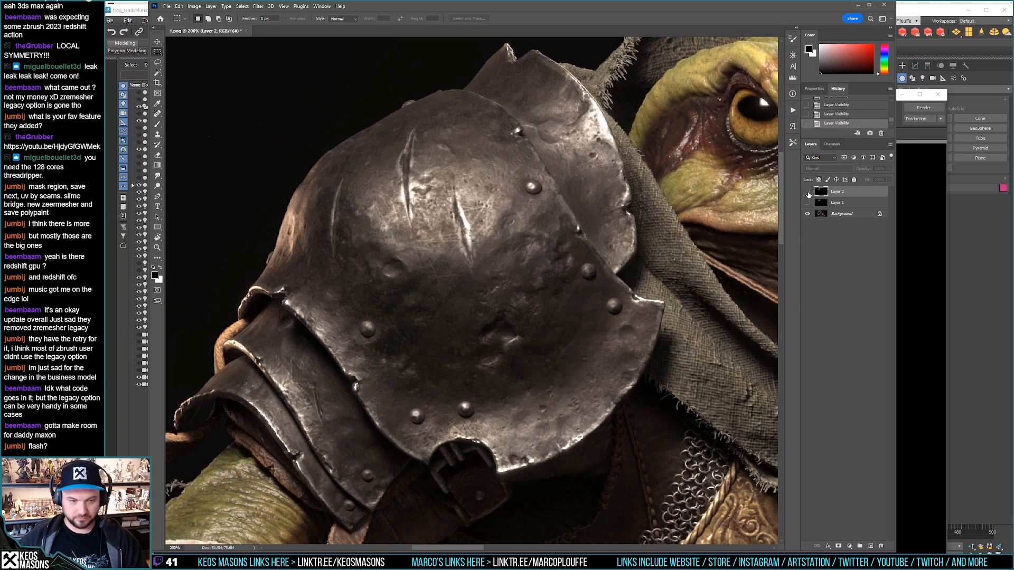
{"action": "left_click", "coordinate": [808, 192]}
{"action": "left_click", "coordinate": [807, 192]}
{"action": "left_click", "coordinate": [807, 192]}
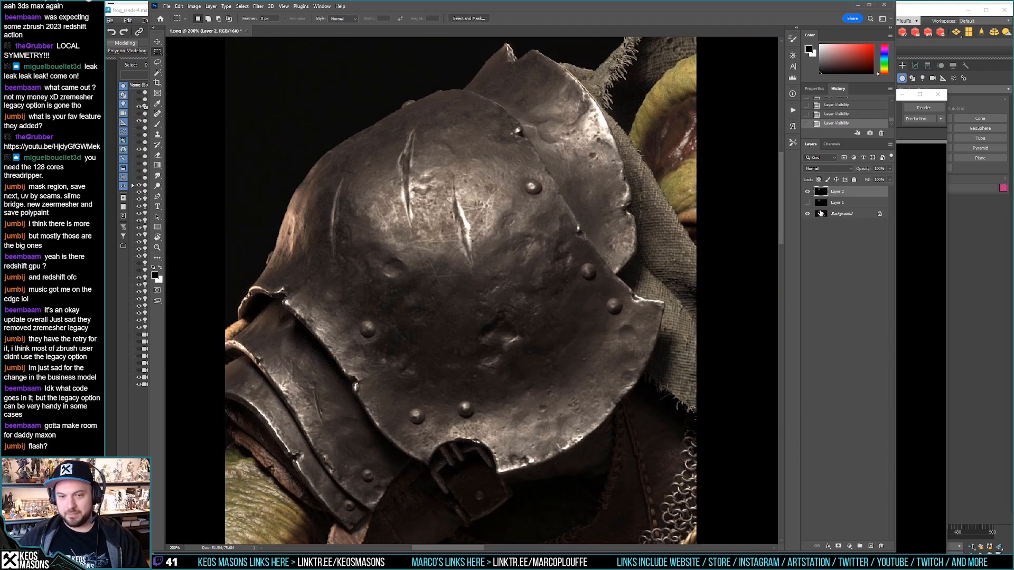
Step: Switch to Substance 3D Painter and set the Sharpen Intensity of the armor's topmost Sharpen filter to 1.85
{"action": "left_click", "coordinate": [884, 5]}
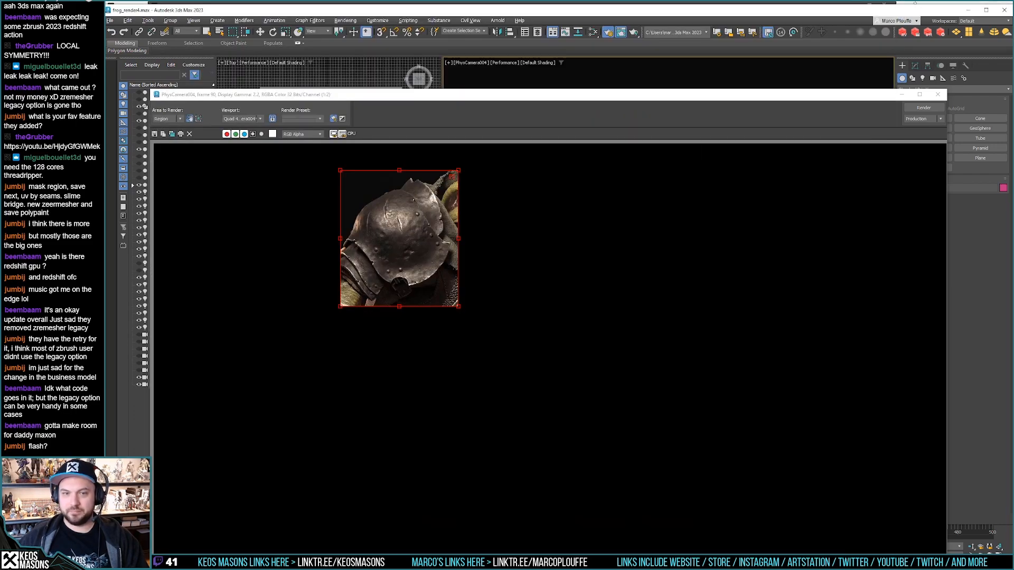
{"action": "left_click", "coordinate": [915, 3]}
{"action": "scroll", "coordinate": [914, 258], "scroll_direction": "up", "scroll_amount": 8}
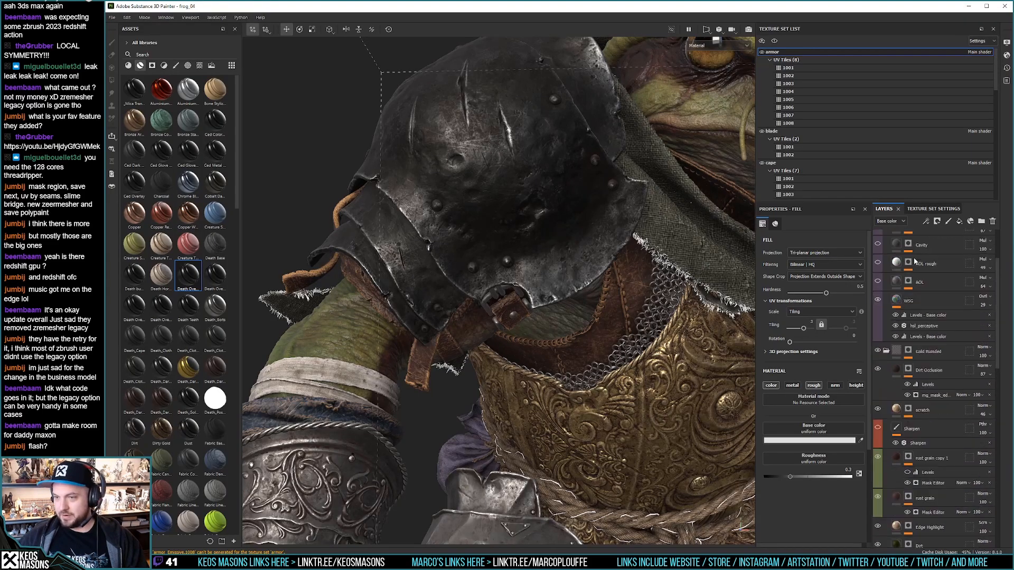
{"action": "left_click", "coordinate": [910, 254]}
{"action": "double_click", "coordinate": [864, 286]}
{"action": "left_click", "coordinate": [866, 285]}
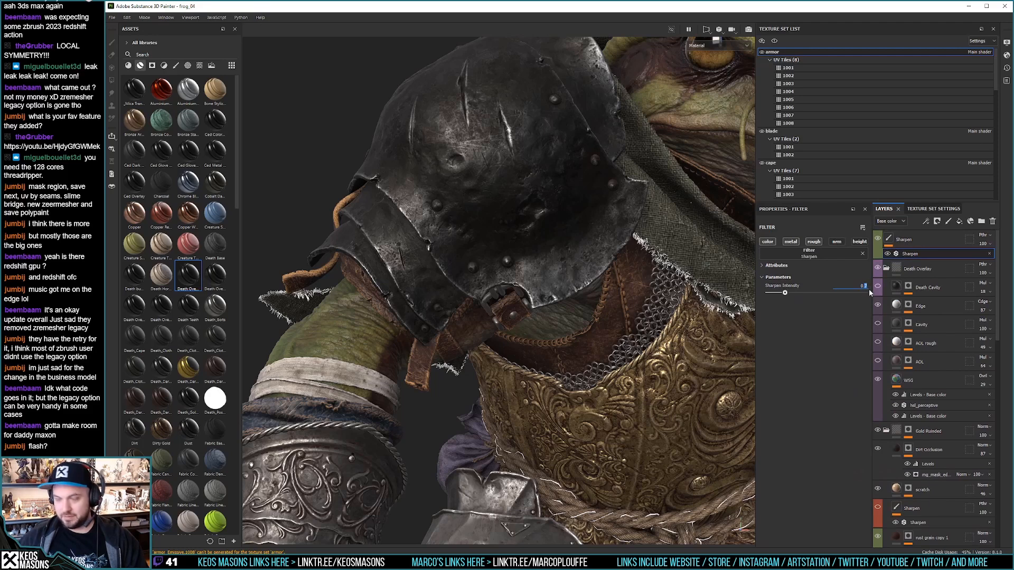
{"action": "key", "text": "BackSpace"}
{"action": "type", "text": "85"}
{"action": "key", "text": "Return"}
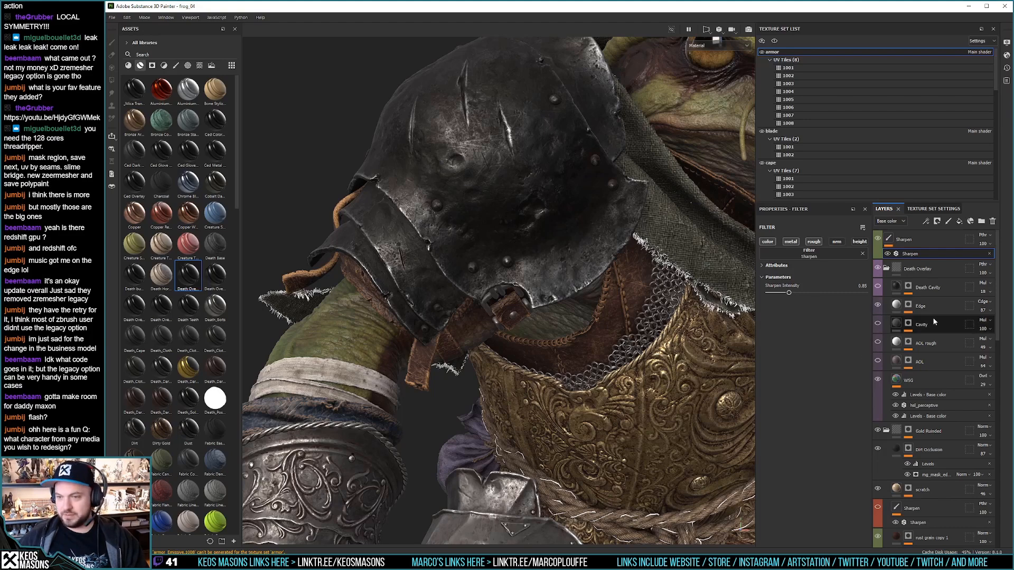
Step: Lower the Paint effect's opacity to 49 in the Edge Highlight copy mask inside the darker metal folder, and return to the material view
{"action": "scroll", "coordinate": [1000, 438], "scroll_direction": "down", "scroll_amount": 5}
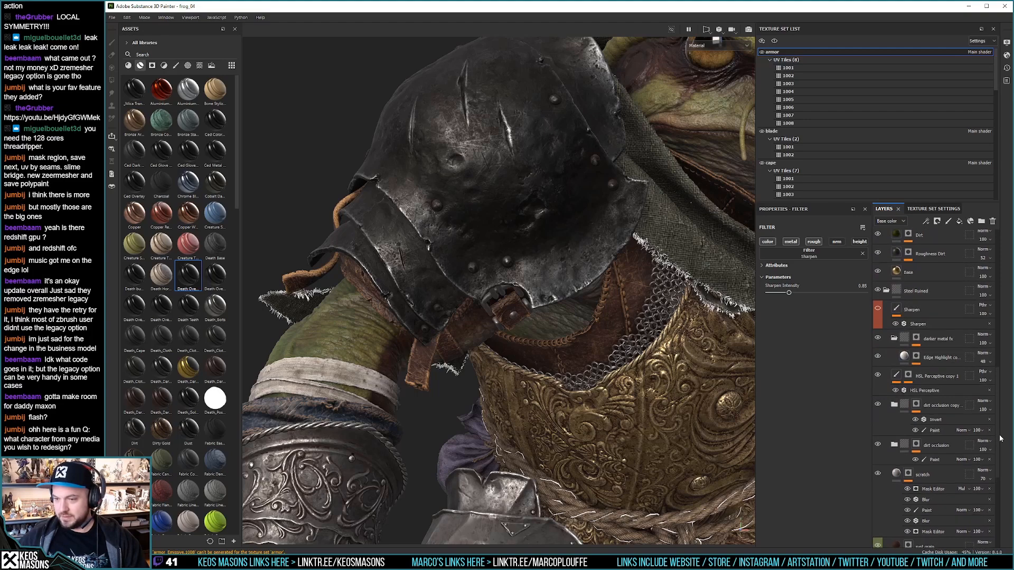
{"action": "left_click", "coordinate": [917, 357]}
{"action": "left_click", "coordinate": [917, 358], "text": "alt"}
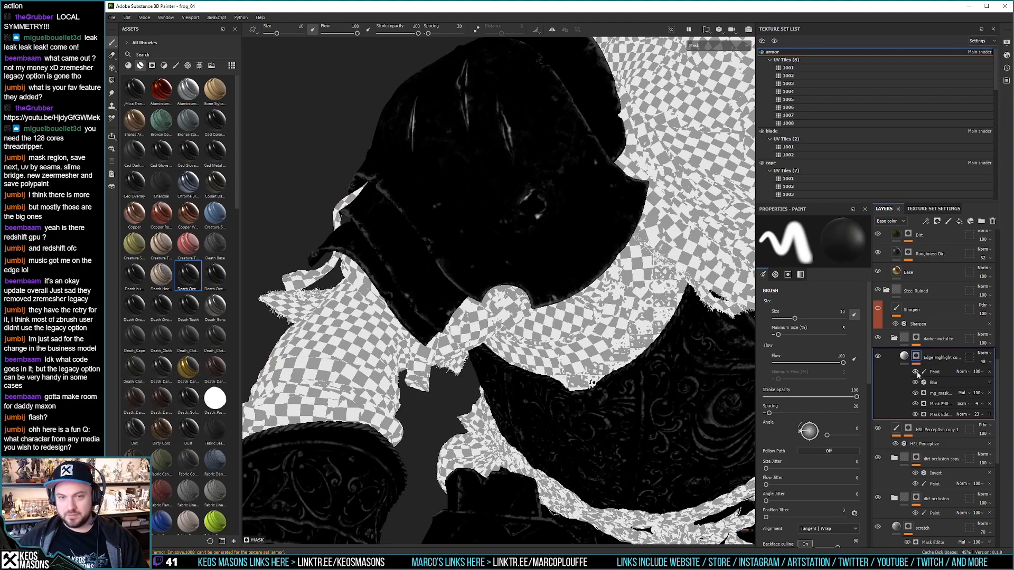
{"action": "left_click", "coordinate": [983, 374]}
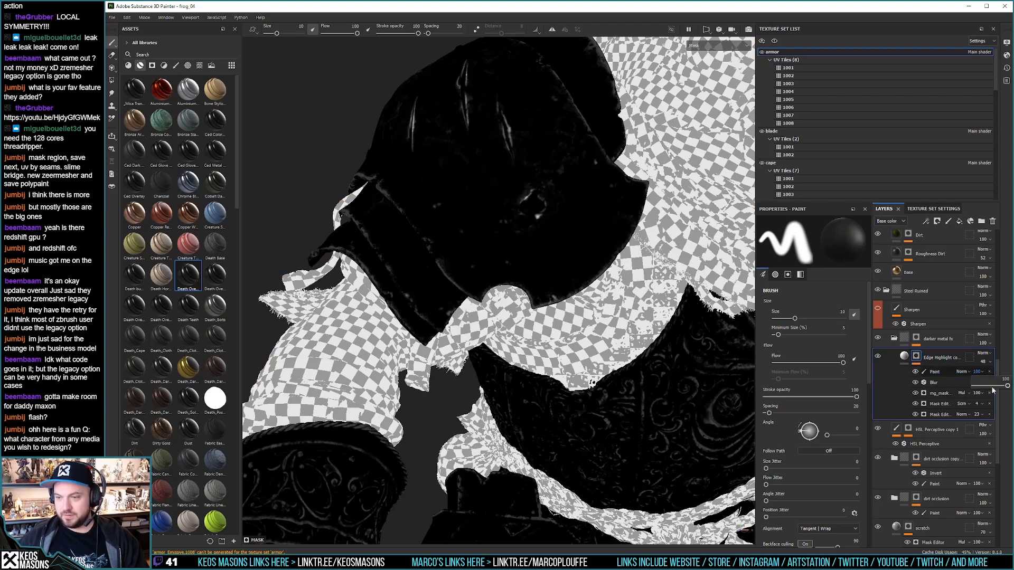
{"action": "left_click_drag", "start_coordinate": [1008, 387], "coordinate": [991, 388]}
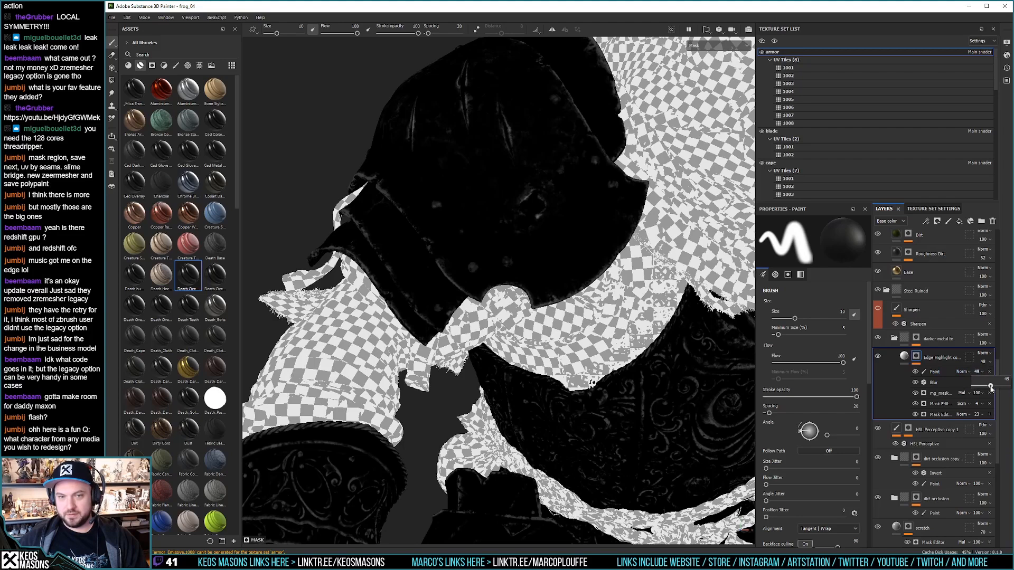
{"action": "left_click", "coordinate": [904, 356]}
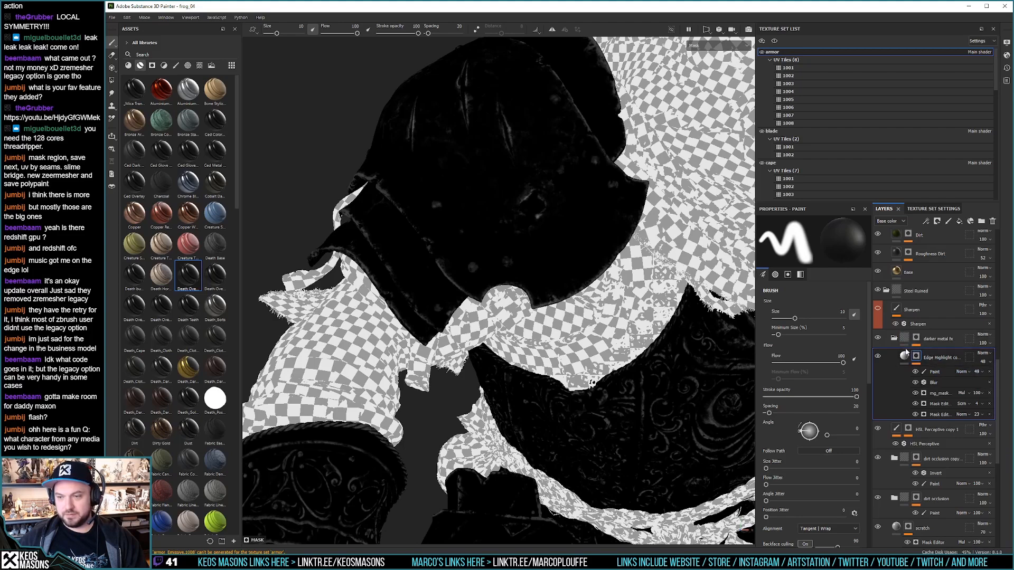
{"action": "left_click", "coordinate": [905, 339]}
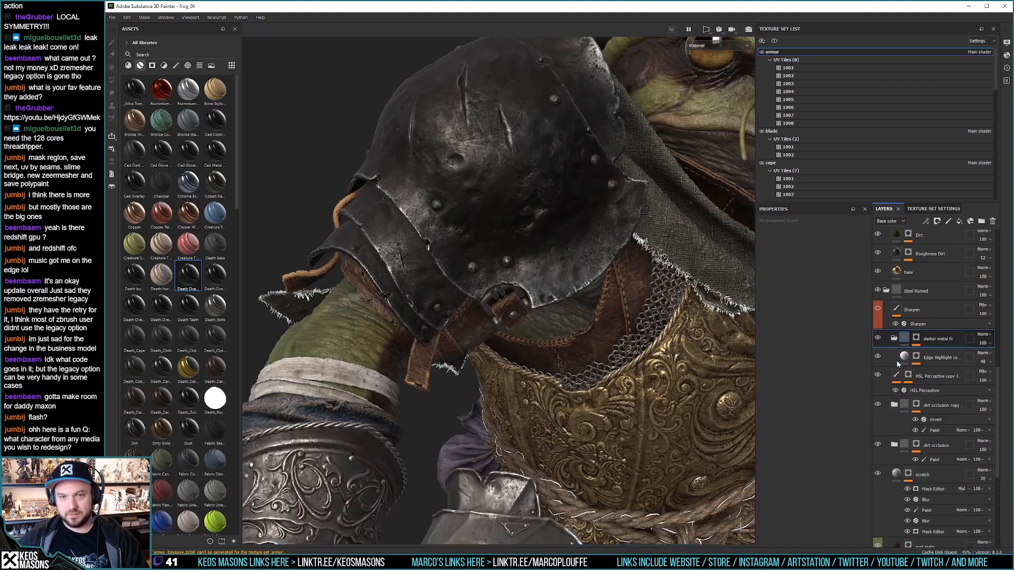
Step: Export the armor texture set again as 8-bit PNG files with the Arnold CED CUSTOM output template
{"action": "left_click", "coordinate": [112, 17]}
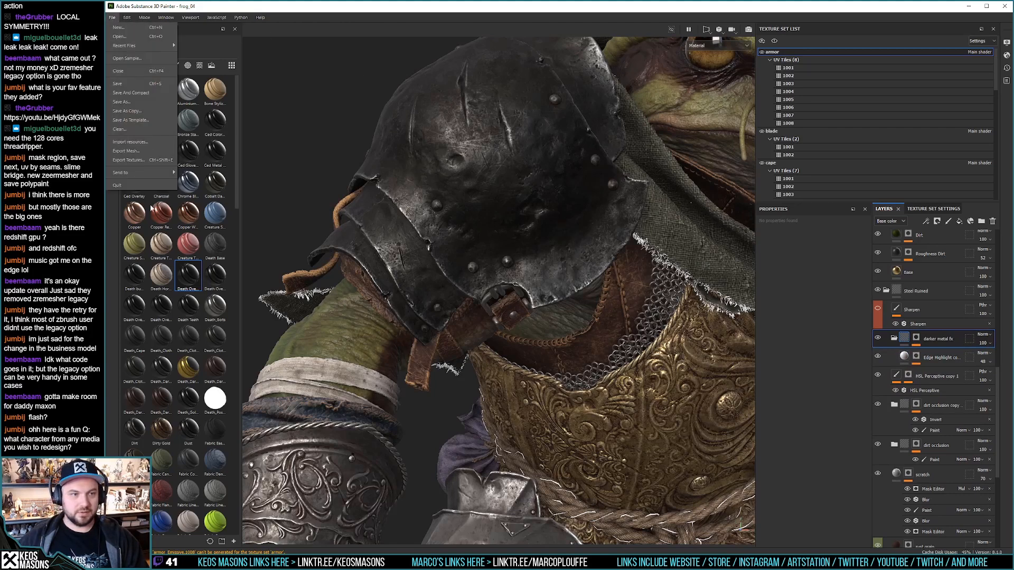
{"action": "left_click", "coordinate": [139, 162]}
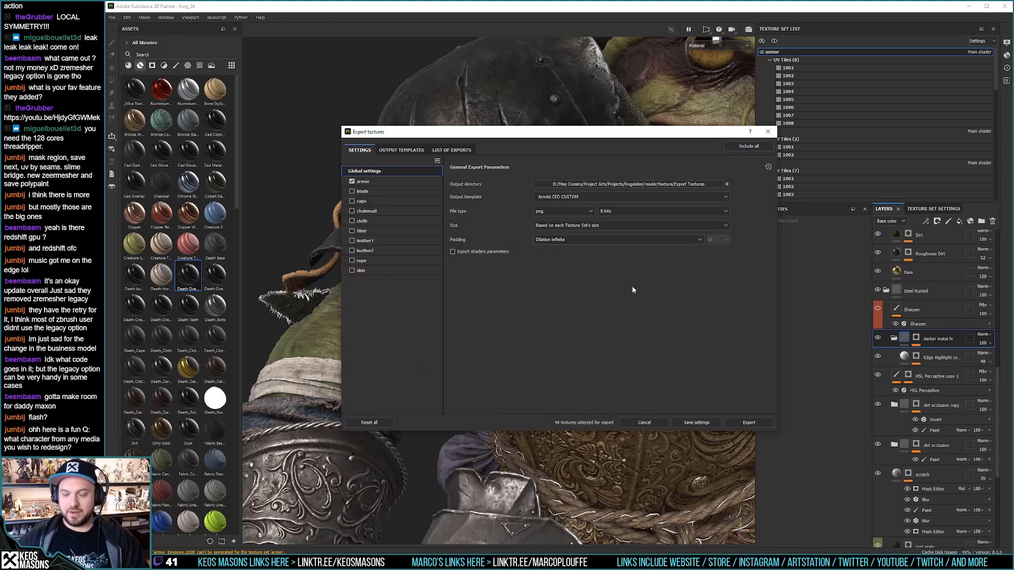
{"action": "left_click", "coordinate": [739, 424]}
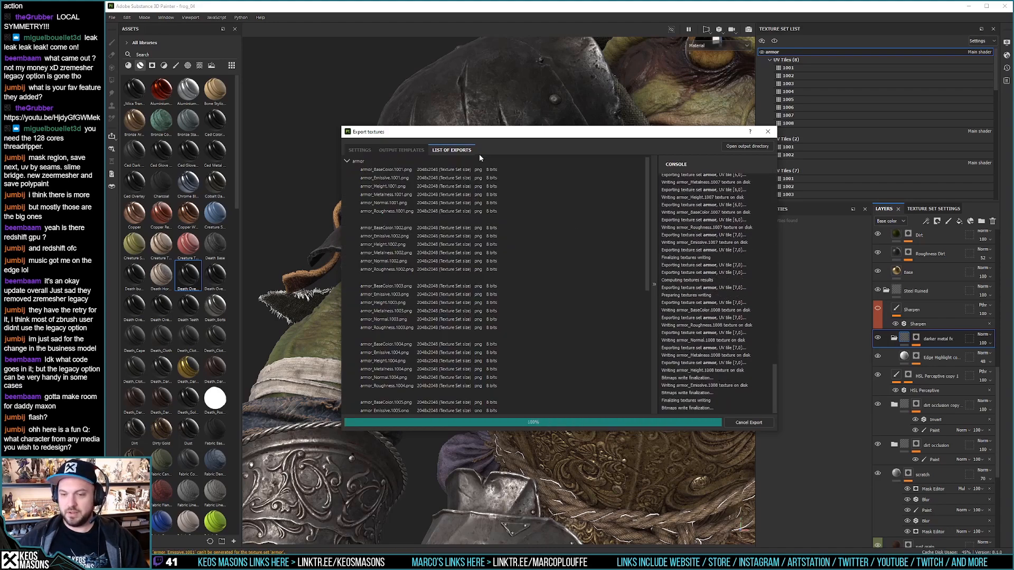
{"action": "key", "text": "alt+Tab"}
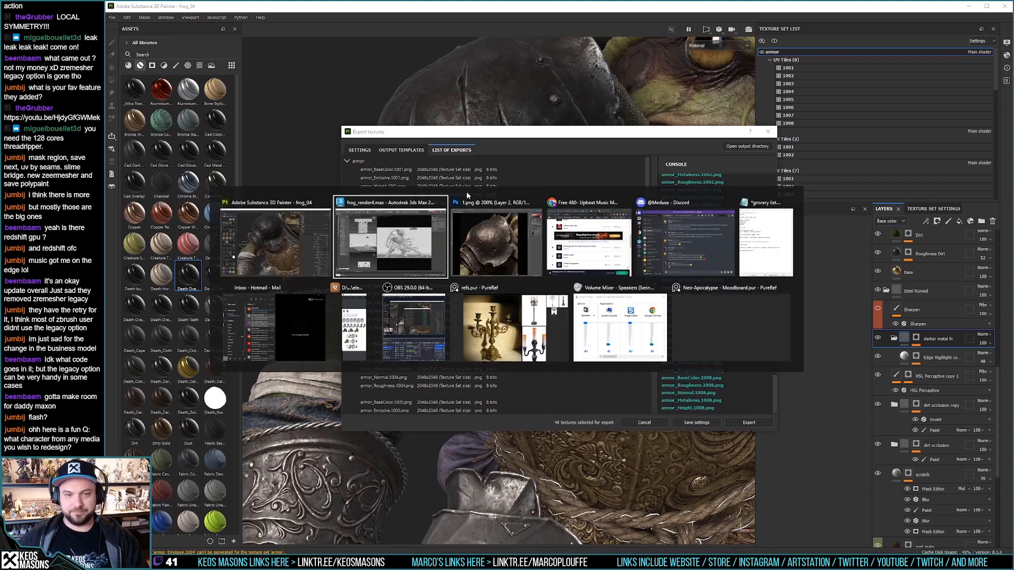
{"action": "left_click", "coordinate": [489, 247]}
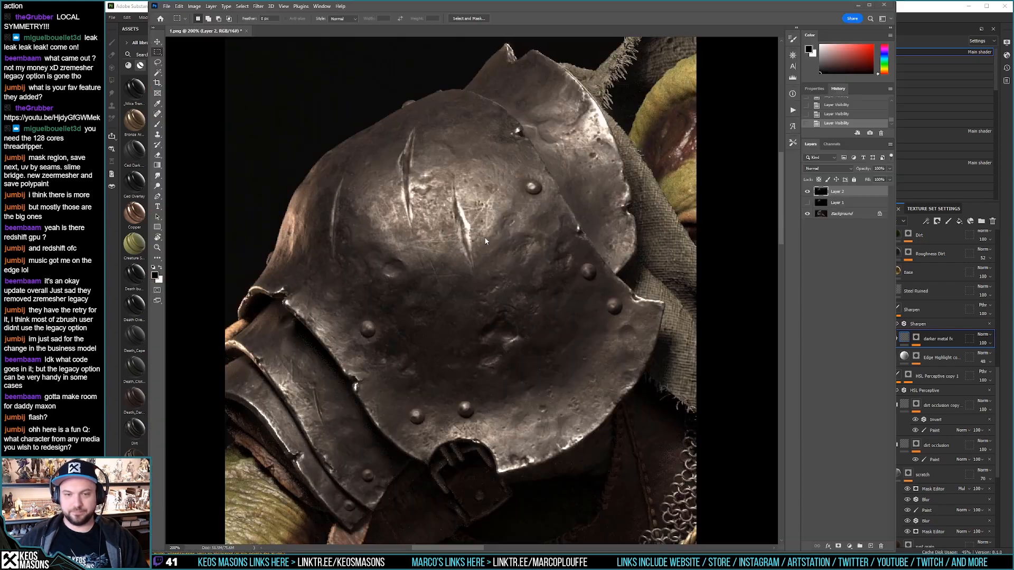
{"action": "left_click", "coordinate": [940, 12]}
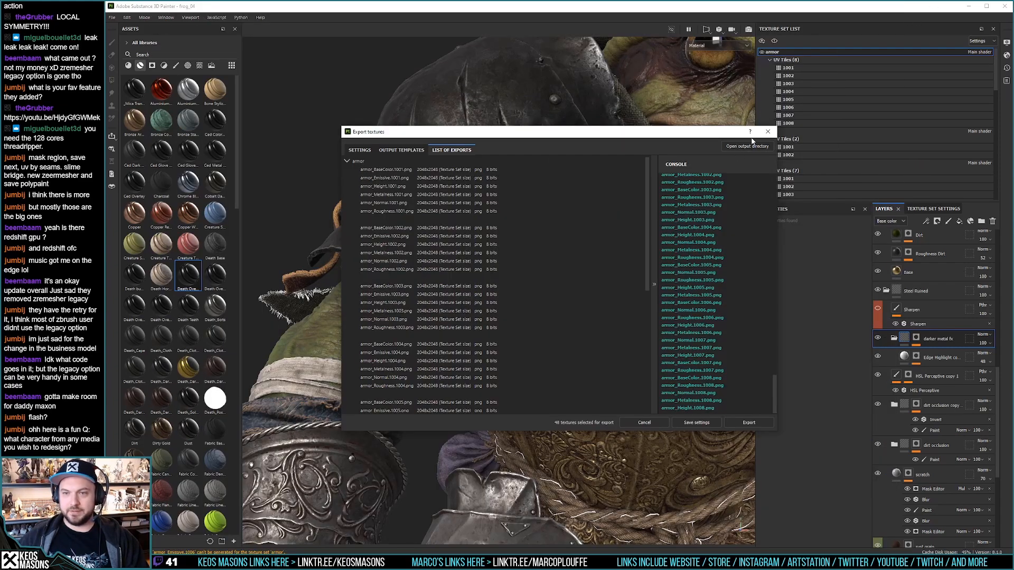
Step: Switch to 3ds Max, flush all Arnold caches twice and start rendering the shoulder plate region from PhysCamera004
{"action": "key", "text": "alt+Tab"}
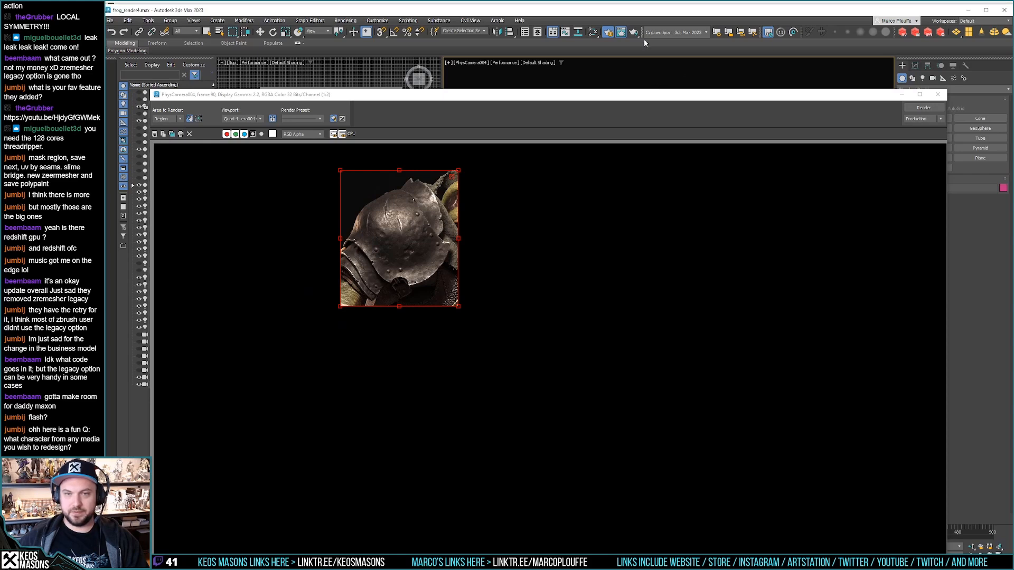
{"action": "left_click", "coordinate": [501, 21]}
{"action": "mouse_move", "coordinate": [533, 42]}
{"action": "left_click", "coordinate": [607, 70]}
{"action": "left_click", "coordinate": [499, 21]}
{"action": "left_click", "coordinate": [612, 70]}
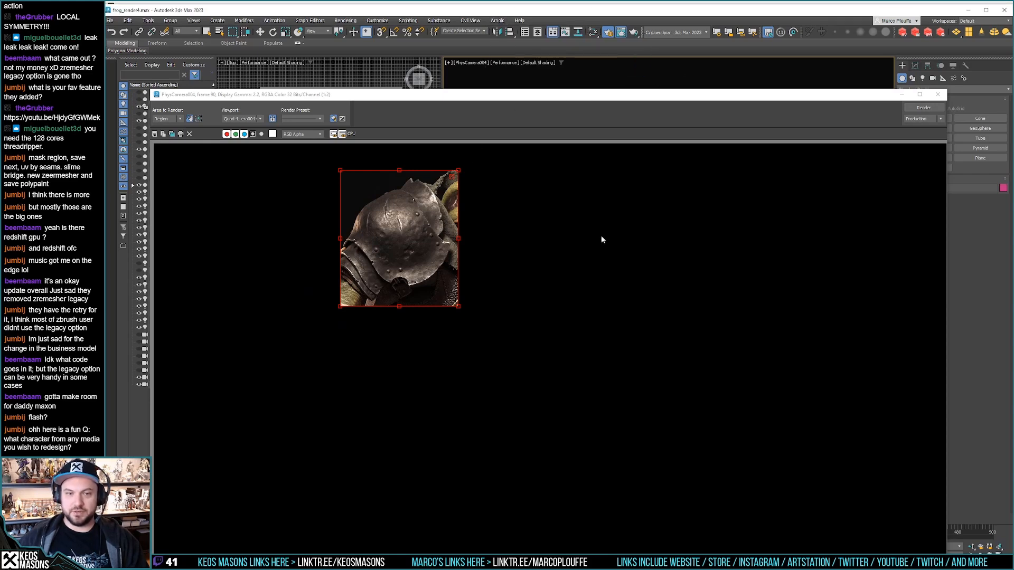
{"action": "left_click", "coordinate": [924, 108]}
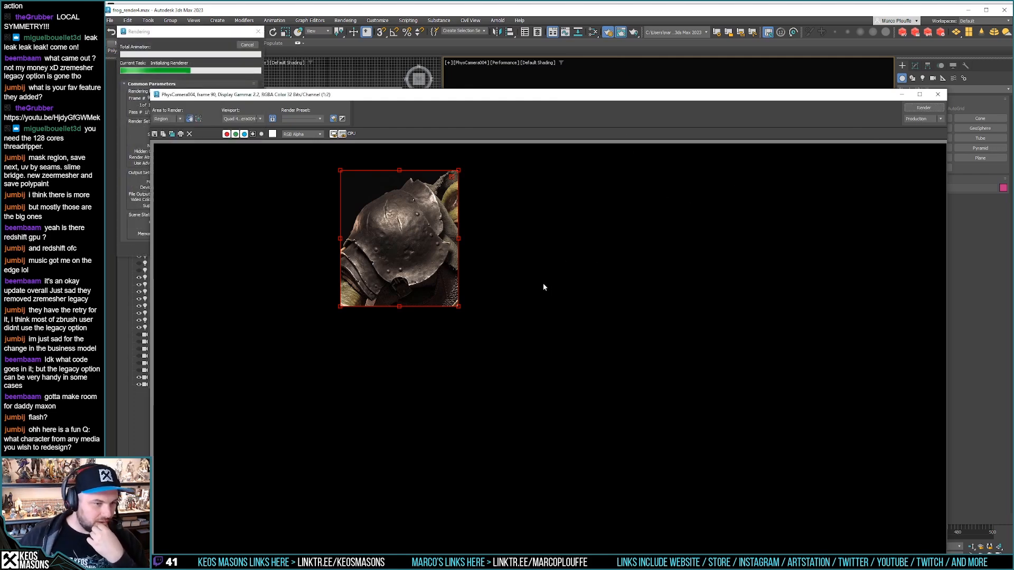
Step: Cancel the region render in progress and flush all Arnold caches two more times
{"action": "key", "text": "Escape"}
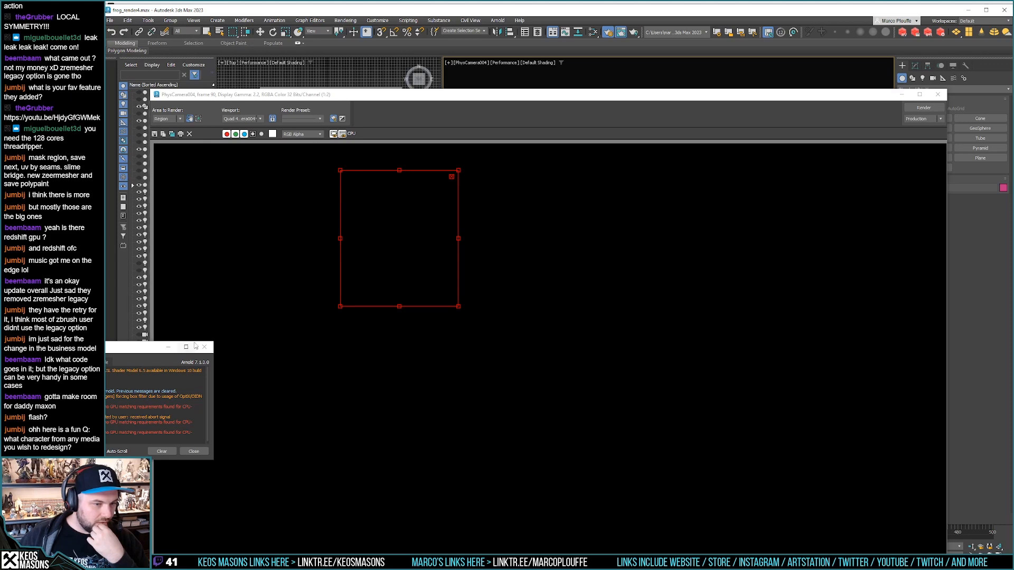
{"action": "left_click", "coordinate": [497, 20]}
{"action": "mouse_move", "coordinate": [528, 42]}
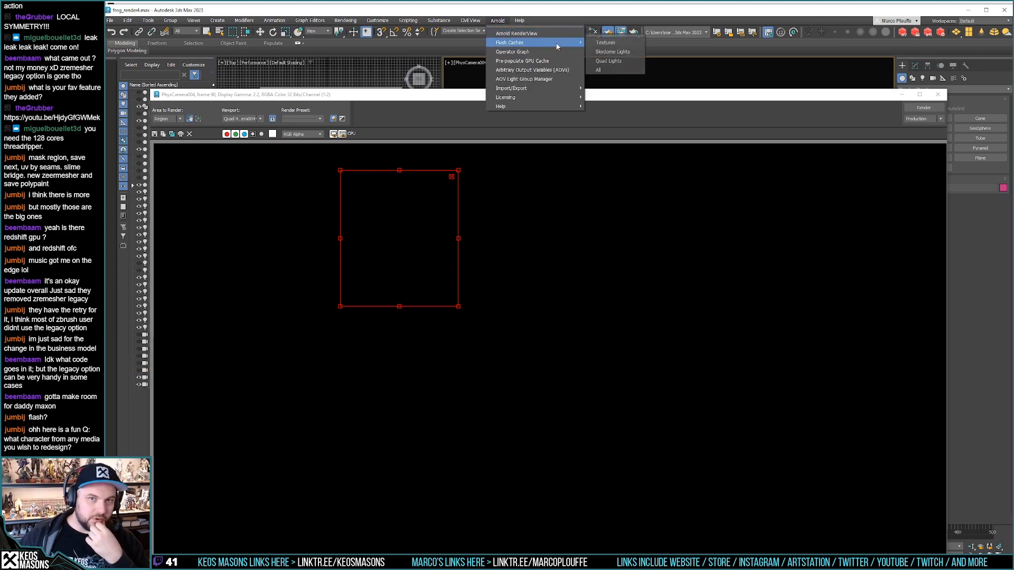
{"action": "left_click", "coordinate": [626, 75]}
{"action": "left_click", "coordinate": [497, 20]}
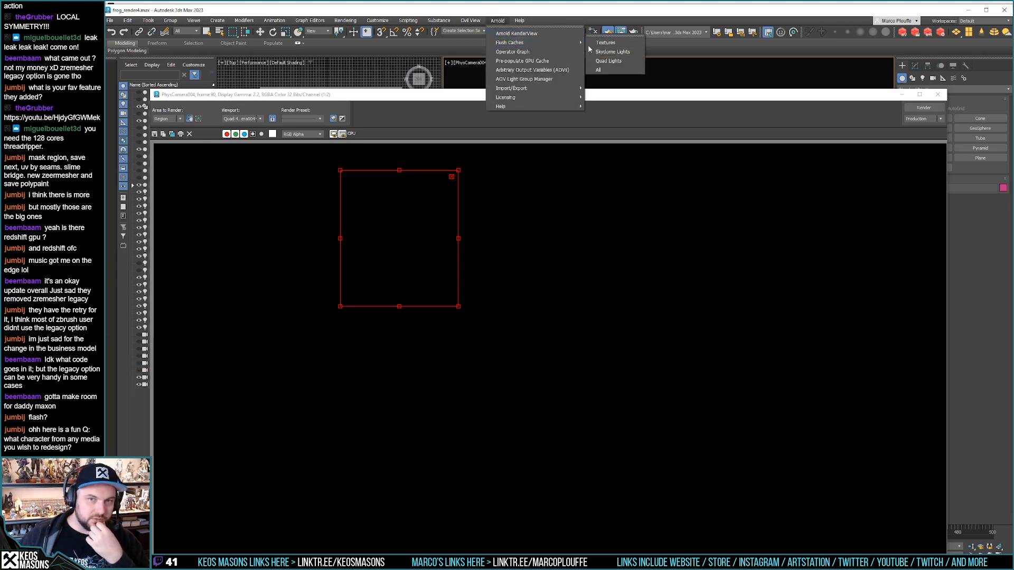
{"action": "left_click", "coordinate": [600, 71]}
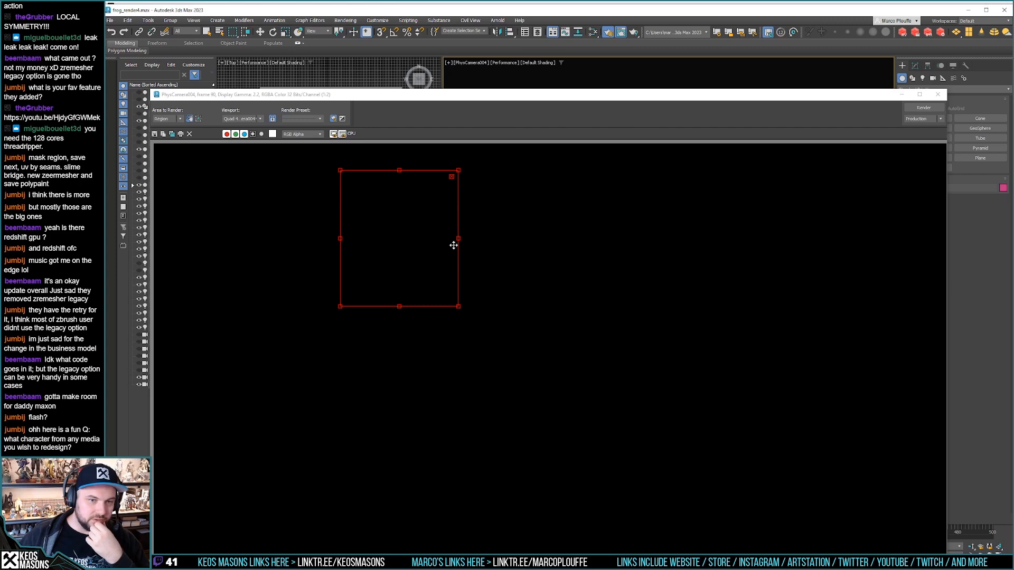
Step: Render the shoulder plate region from PhysCamera004 and save the image to the desktop as 4.jpg
{"action": "left_click", "coordinate": [919, 108]}
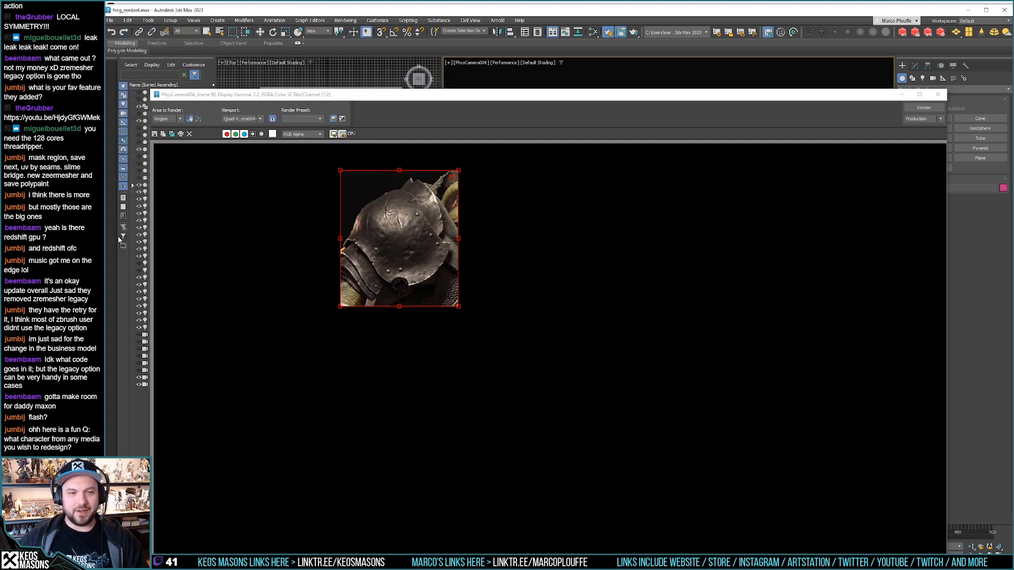
{"action": "left_click", "coordinate": [155, 133]}
{"action": "left_click", "coordinate": [212, 210]}
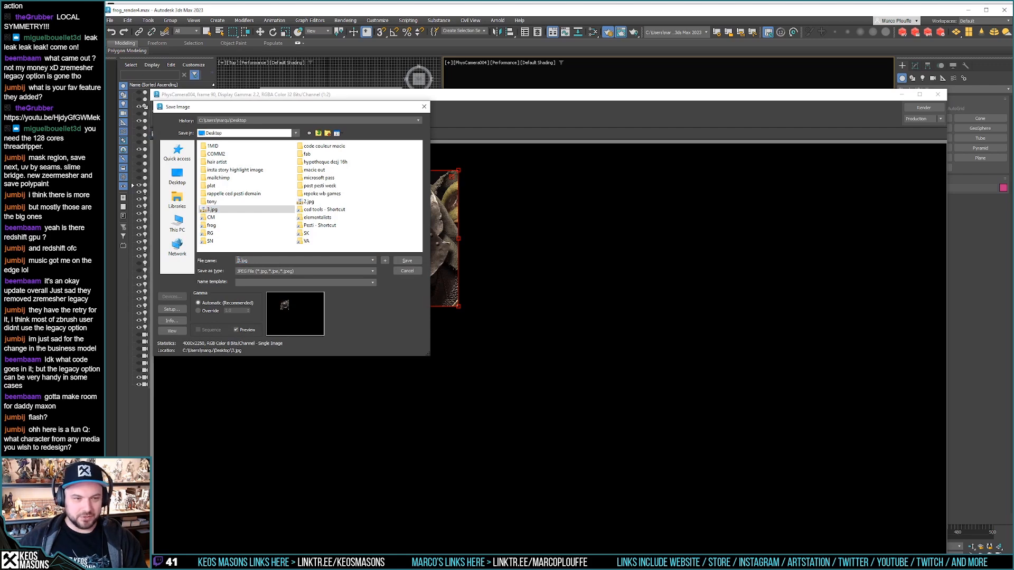
{"action": "left_click", "coordinate": [408, 261]}
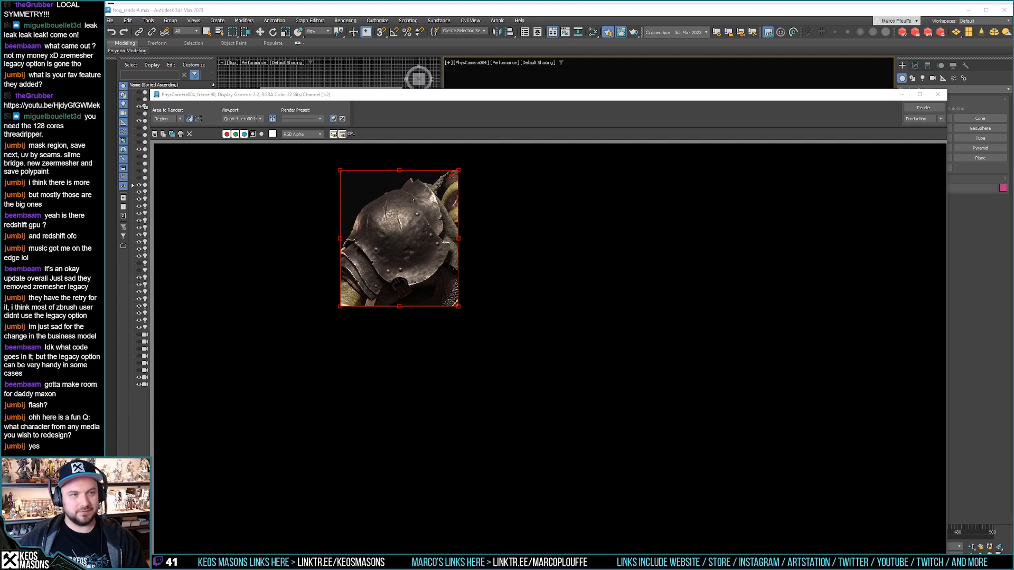
Step: Switch to Photoshop, open the saved render, and paste its full image as a new layer on top of 1.png
{"action": "key", "text": "alt+Tab"}
{"action": "left_click_drag", "start_coordinate": [412, 0], "coordinate": [508, 15]}
{"action": "key", "text": "ctrl+a"}
{"action": "key", "text": "ctrl+c"}
{"action": "key", "text": "ctrl+w"}
{"action": "key", "text": "ctrl+v"}
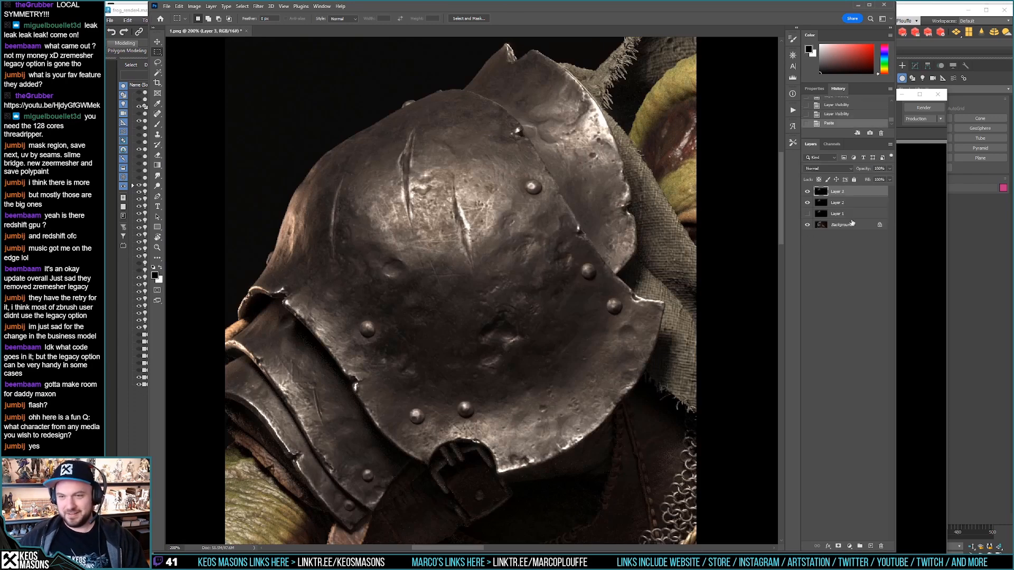
Step: Hide Layer 2 and toggle Layer 3 on and off to compare the new shoulder plate render with the background
{"action": "left_click", "coordinate": [807, 192]}
{"action": "left_click", "coordinate": [807, 192]}
{"action": "left_click", "coordinate": [807, 193]}
{"action": "left_click", "coordinate": [808, 193]}
{"action": "left_click", "coordinate": [807, 204]}
{"action": "left_click", "coordinate": [807, 192]}
{"action": "left_click", "coordinate": [807, 192]}
{"action": "left_click", "coordinate": [808, 192]}
{"action": "left_click", "coordinate": [807, 192]}
{"action": "left_click", "coordinate": [808, 193]}
{"action": "left_click", "coordinate": [807, 192]}
{"action": "left_click", "coordinate": [808, 193]}
{"action": "left_click", "coordinate": [808, 193]}
{"action": "left_click", "coordinate": [808, 192]}
{"action": "left_click", "coordinate": [807, 193]}
{"action": "left_click", "coordinate": [807, 192]}
{"action": "left_click", "coordinate": [808, 193]}
{"action": "left_click", "coordinate": [808, 192]}
{"action": "left_click", "coordinate": [807, 192]}
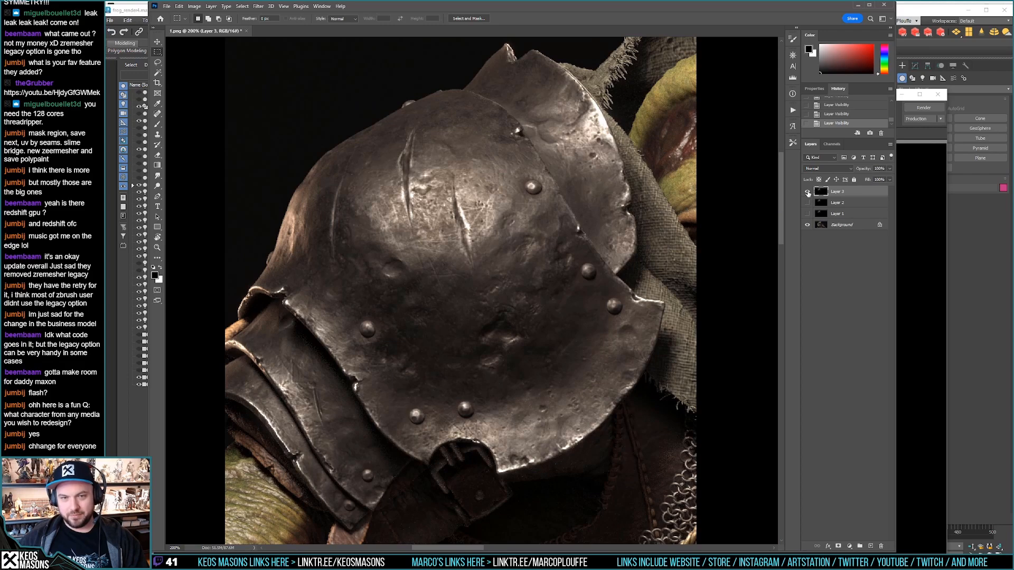
Step: Switch to Substance 3D Painter and set the Sharpen Intensity of the armor's topmost Sharpen layer to 1
{"action": "key", "text": "alt+Tab"}
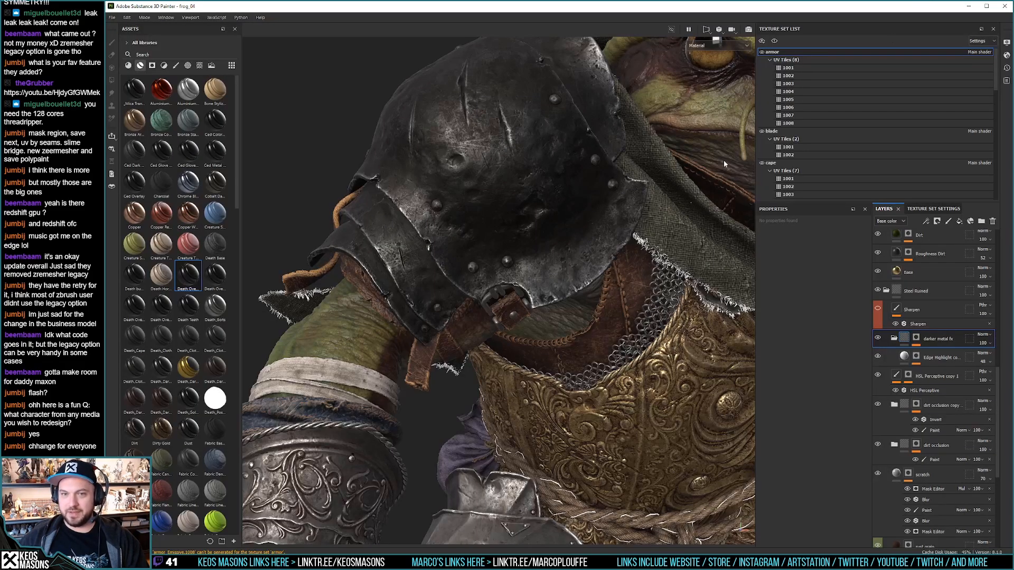
{"action": "scroll", "coordinate": [920, 252], "scroll_direction": "up", "scroll_amount": 10}
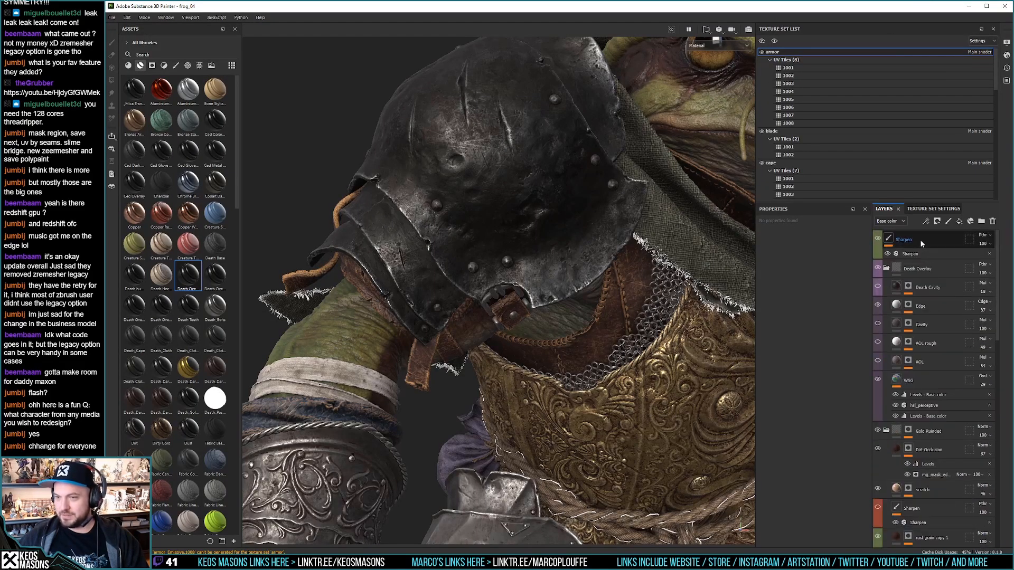
{"action": "left_click", "coordinate": [920, 239]}
{"action": "left_click", "coordinate": [911, 254]}
{"action": "left_click_drag", "start_coordinate": [860, 286], "coordinate": [879, 290]}
{"action": "type", "text": "1"}
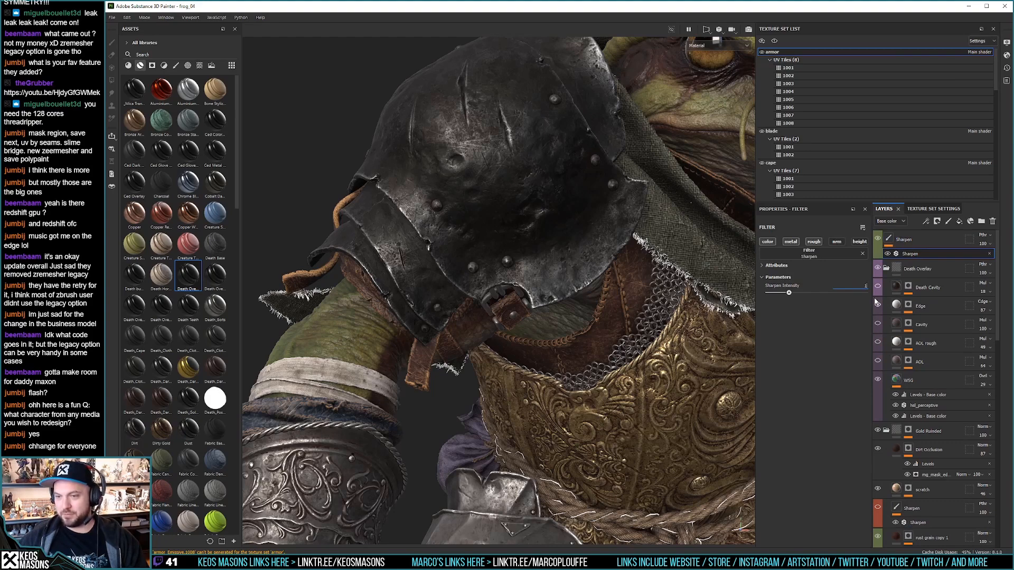
{"action": "key", "text": "Return"}
Step: Export the armor texture set as 8-bit PNG files with the Arnold CED CUSTOM template and close the export dialog
{"action": "left_click", "coordinate": [112, 18]}
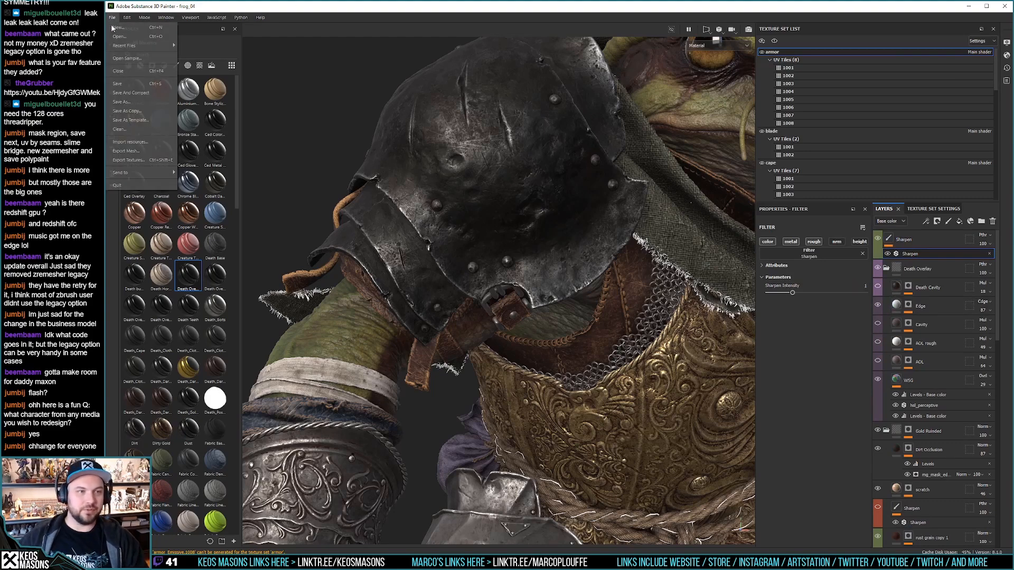
{"action": "left_click", "coordinate": [140, 168]}
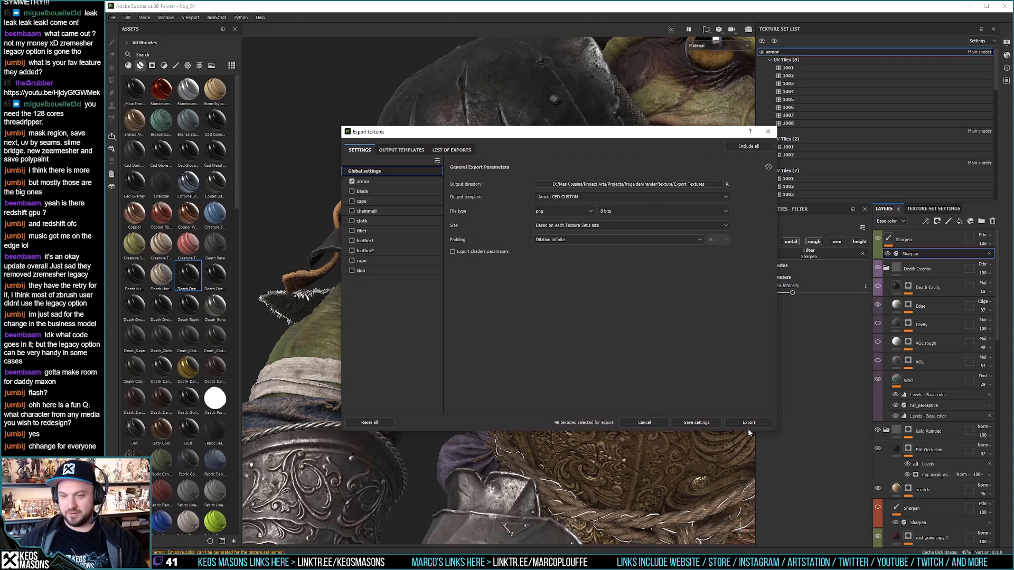
{"action": "left_click", "coordinate": [748, 422]}
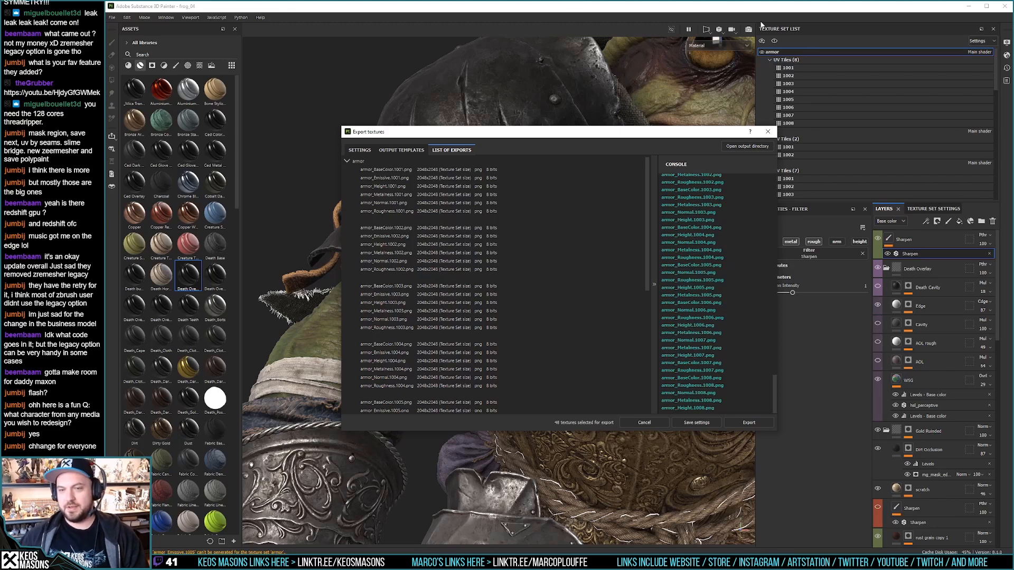
{"action": "left_click", "coordinate": [769, 132]}
Step: Switch to 3ds Max, flush all Arnold caches three times and start the shoulder plate region render
{"action": "key", "text": "alt+Tab"}
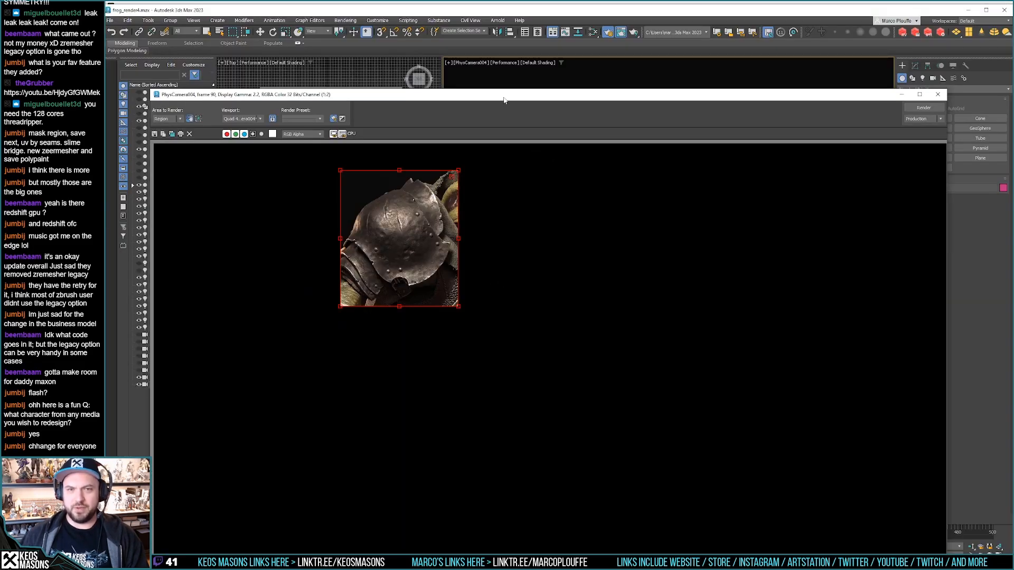
{"action": "left_click", "coordinate": [498, 20]}
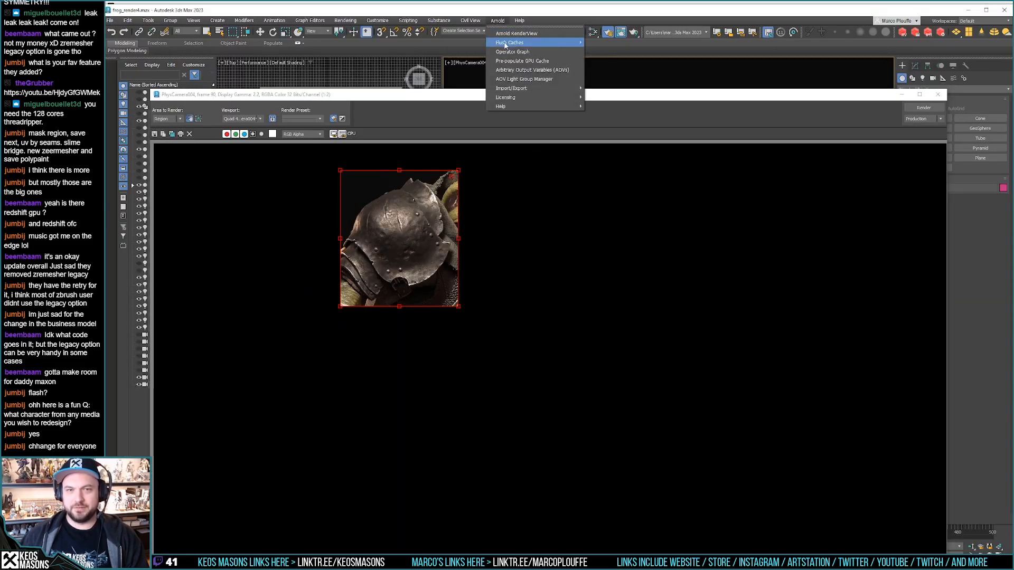
{"action": "left_click", "coordinate": [500, 22]}
{"action": "left_click", "coordinate": [500, 22]}
{"action": "mouse_move", "coordinate": [510, 42]}
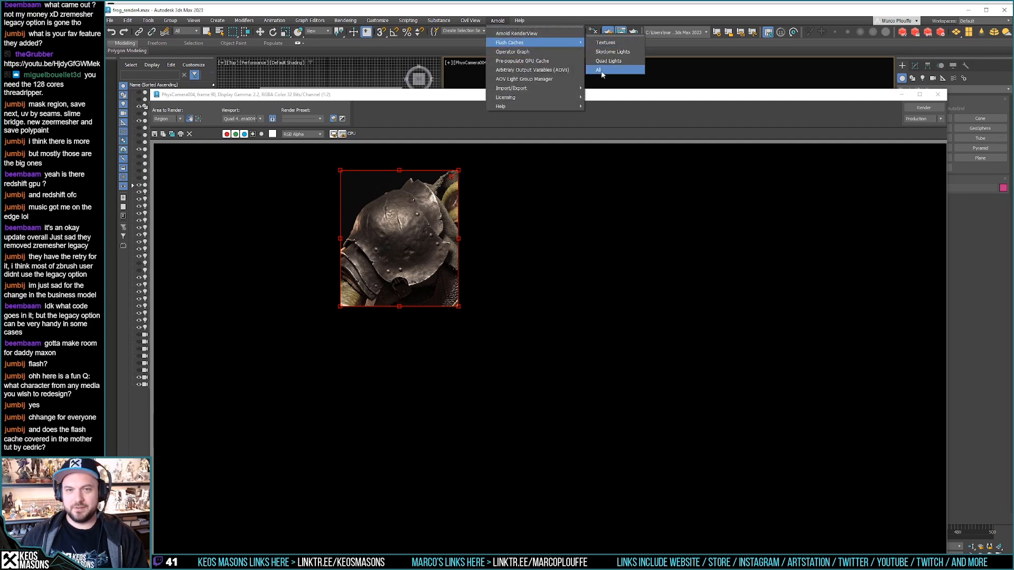
{"action": "left_click", "coordinate": [602, 71]}
{"action": "left_click", "coordinate": [500, 22]}
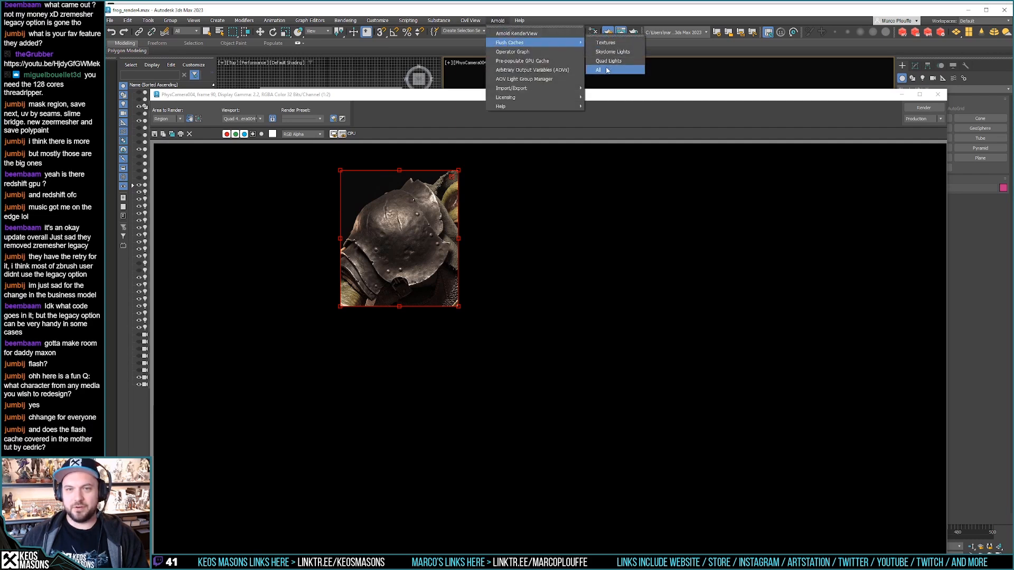
{"action": "left_click", "coordinate": [607, 71]}
{"action": "left_click", "coordinate": [499, 22]}
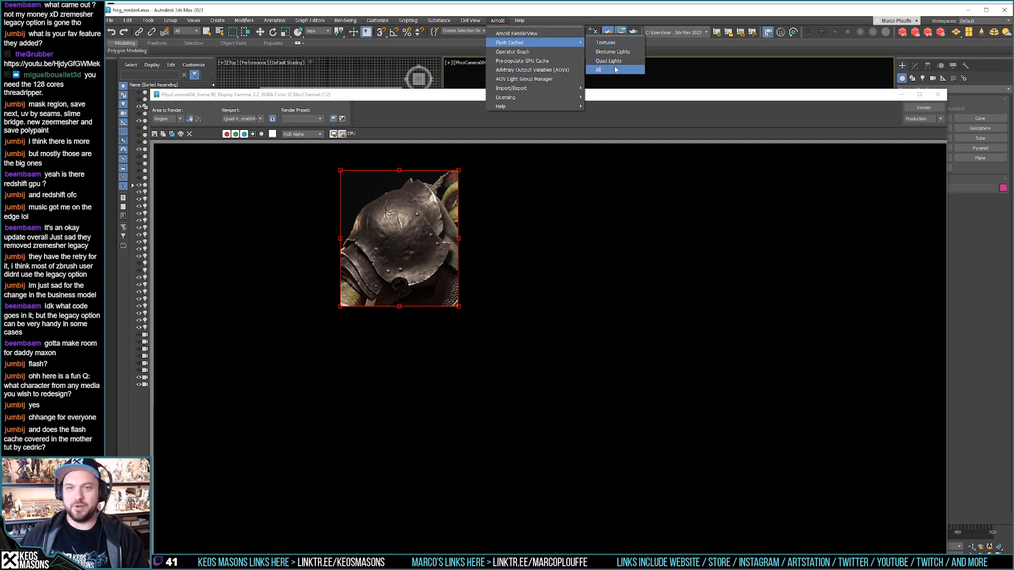
{"action": "left_click", "coordinate": [607, 70]}
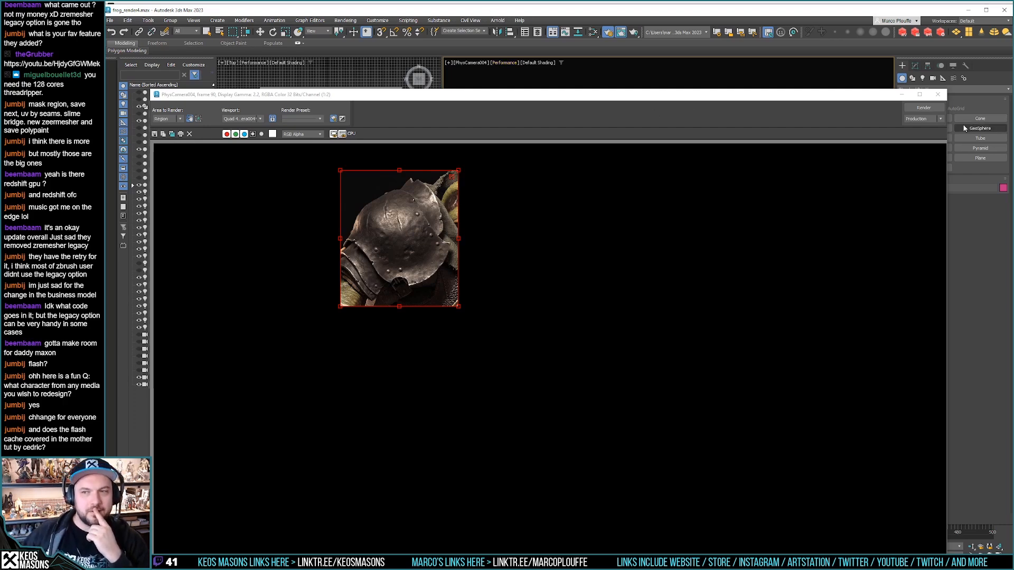
{"action": "left_click", "coordinate": [928, 108]}
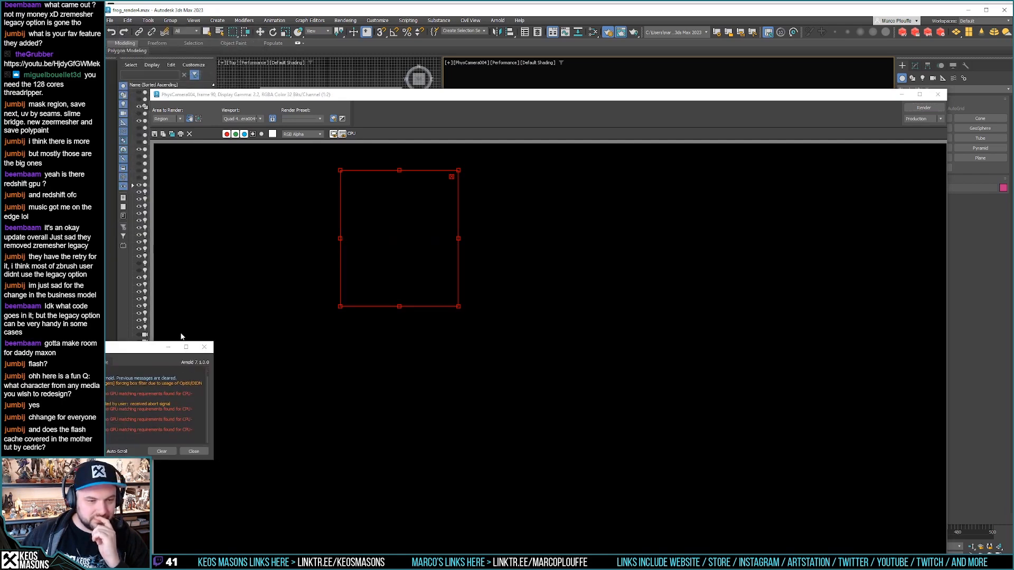
Step: Close the Arnold message log, flush all caches twice more and restart the shoulder plate region render
{"action": "left_click", "coordinate": [204, 347]}
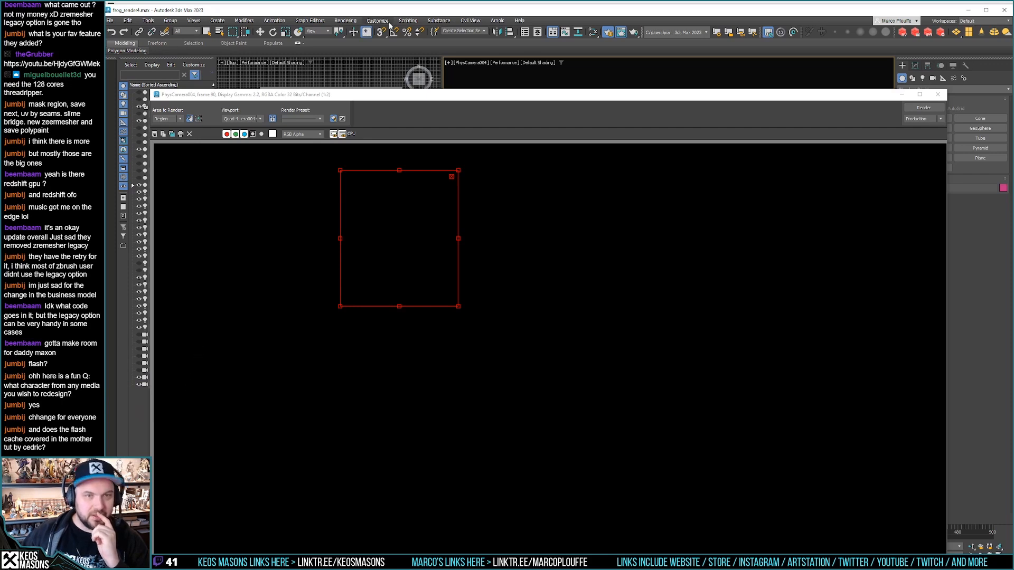
{"action": "left_click", "coordinate": [497, 20]}
{"action": "mouse_move", "coordinate": [523, 42]}
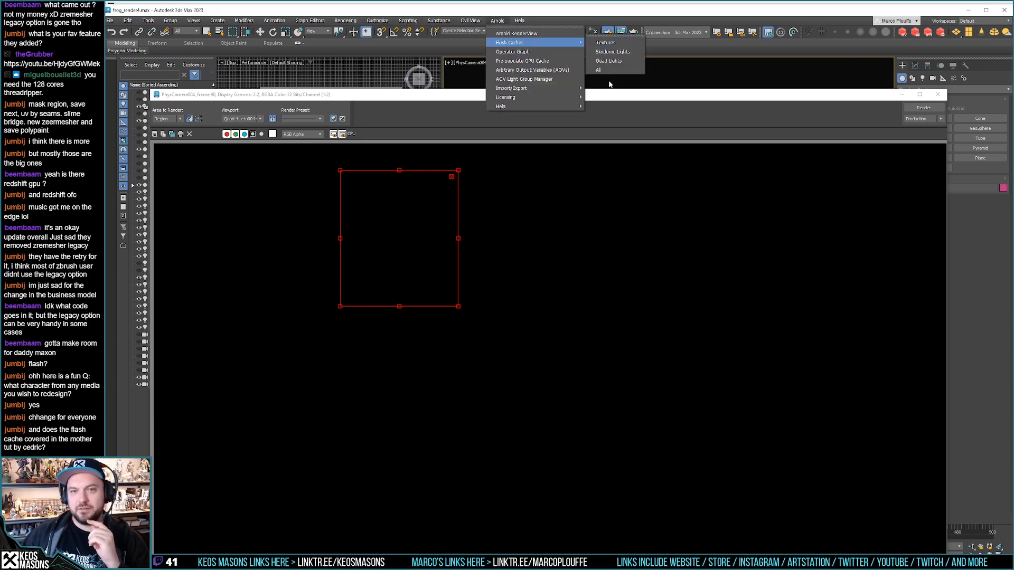
{"action": "left_click", "coordinate": [608, 70]}
{"action": "left_click", "coordinate": [498, 20]}
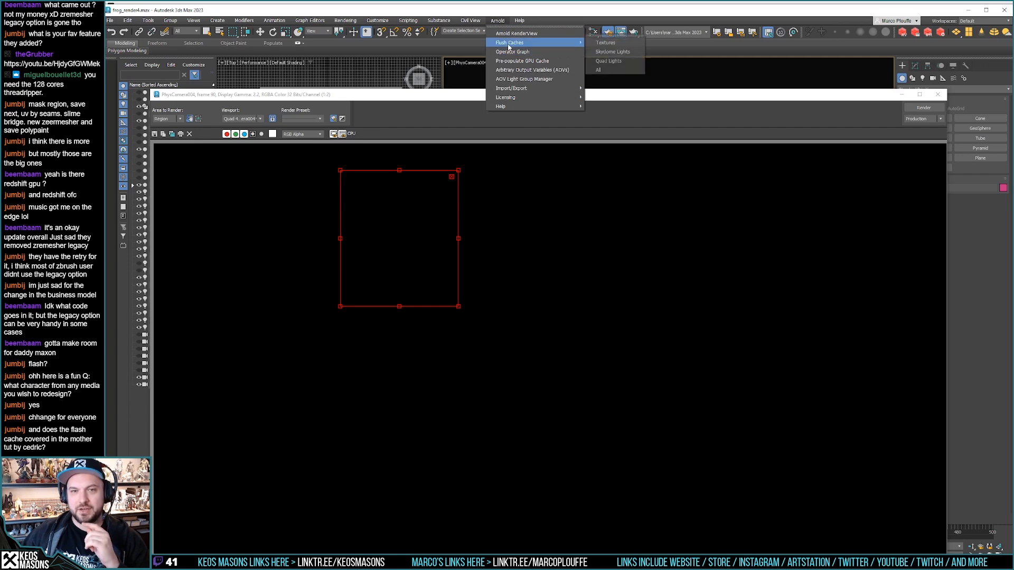
{"action": "left_click", "coordinate": [599, 70]}
{"action": "left_click", "coordinate": [924, 108]}
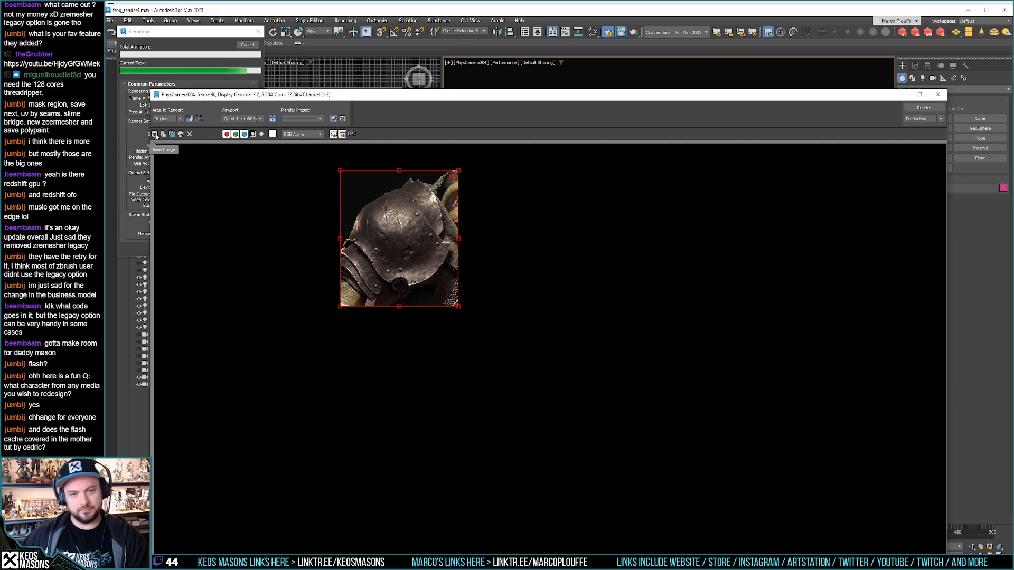
Step: Save the new shoulder plate region render to the desktop as a JPEG file
{"action": "left_click", "coordinate": [155, 134]}
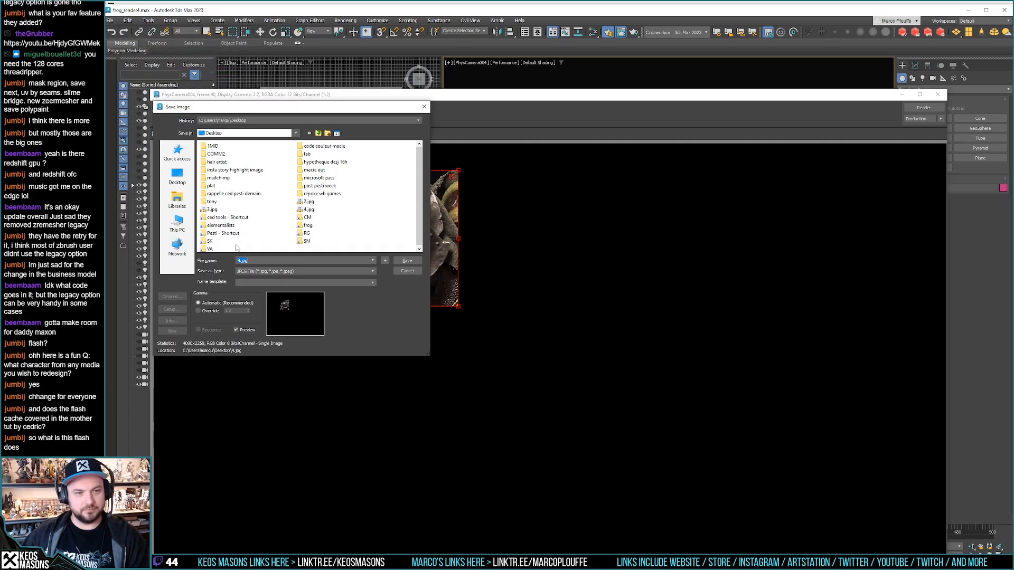
{"action": "left_click", "coordinate": [237, 260]}
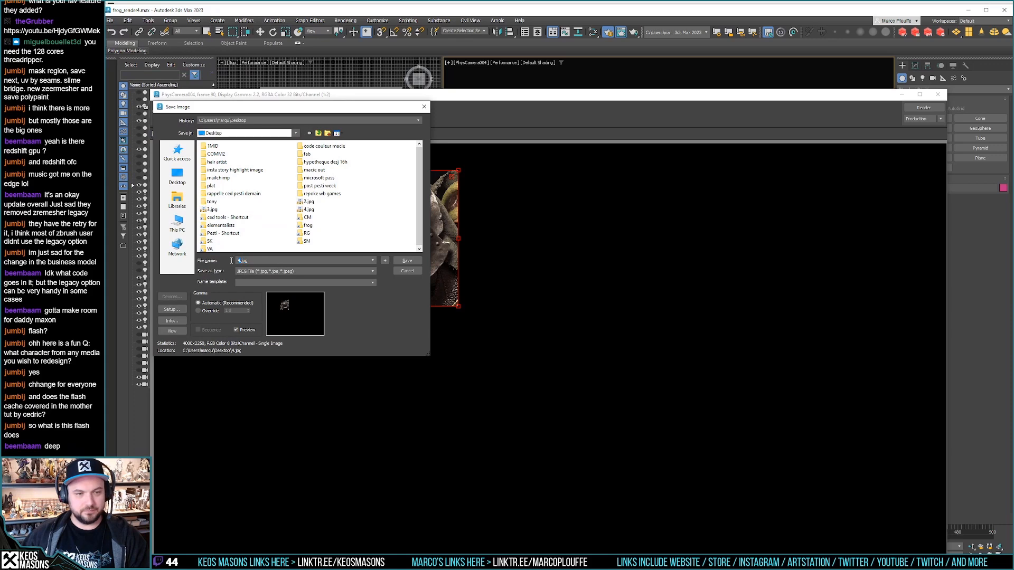
{"action": "key", "text": "Return"}
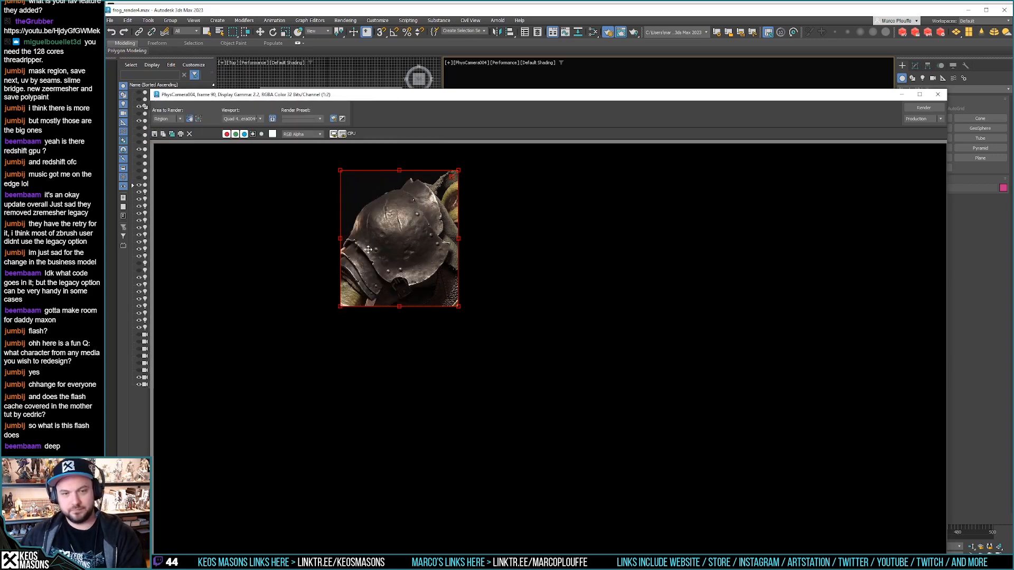
Step: Switch to Photoshop, open the newly saved render and paste it into 1.png as a new layer above Layer 3
{"action": "key", "text": "alt+Tab"}
{"action": "key", "text": "alt+Tab"}
{"action": "key", "text": "alt+Tab"}
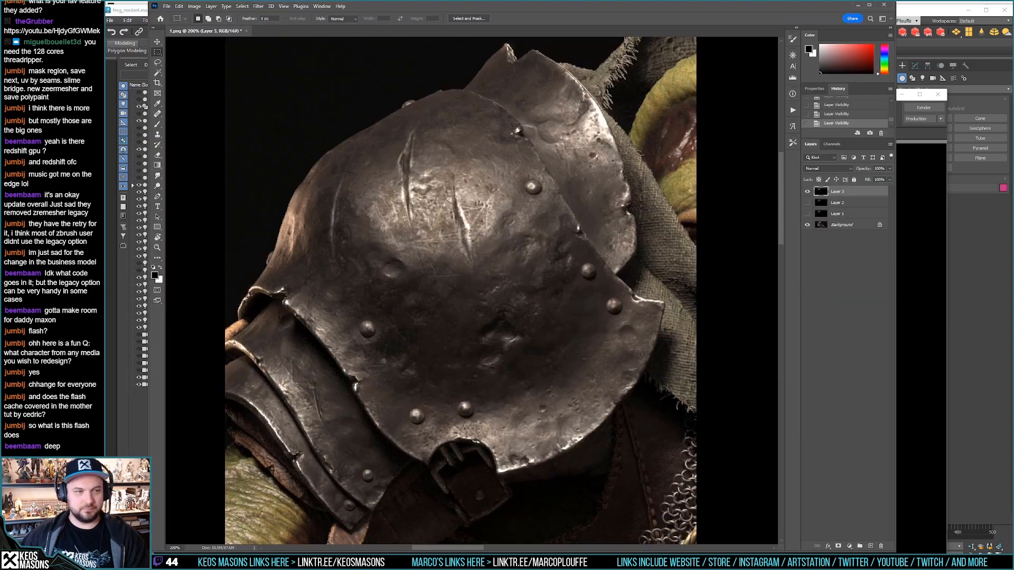
{"action": "left_click_drag", "start_coordinate": [327, 0], "coordinate": [328, 20]}
{"action": "left_click_drag", "start_coordinate": [364, 11], "coordinate": [374, 147]}
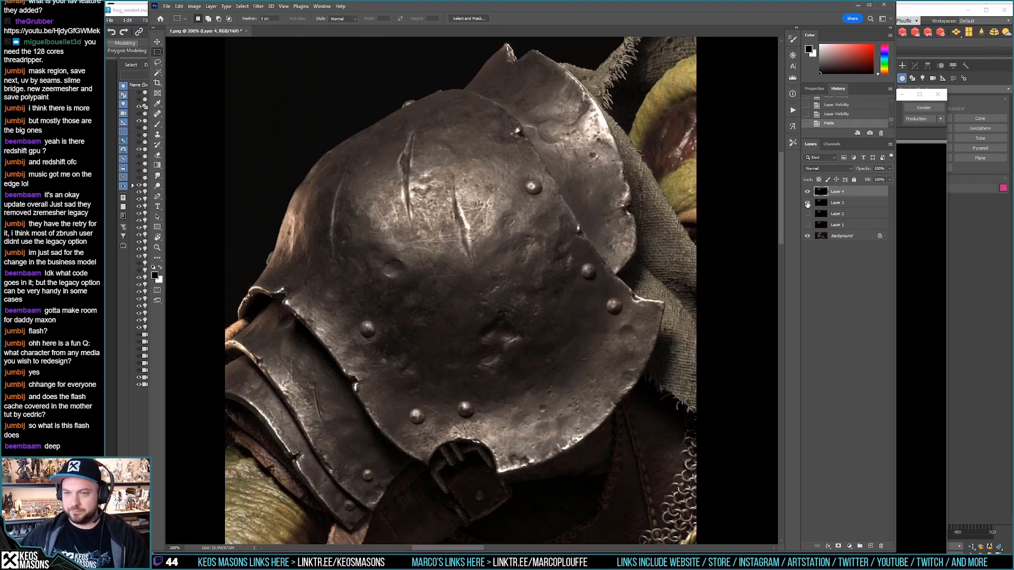
Step: Hide Layer 3 and toggle Layer 4 repeatedly to compare the newest shoulder plate render with the background, leaving Layer 4 hidden
{"action": "left_click", "coordinate": [808, 192]}
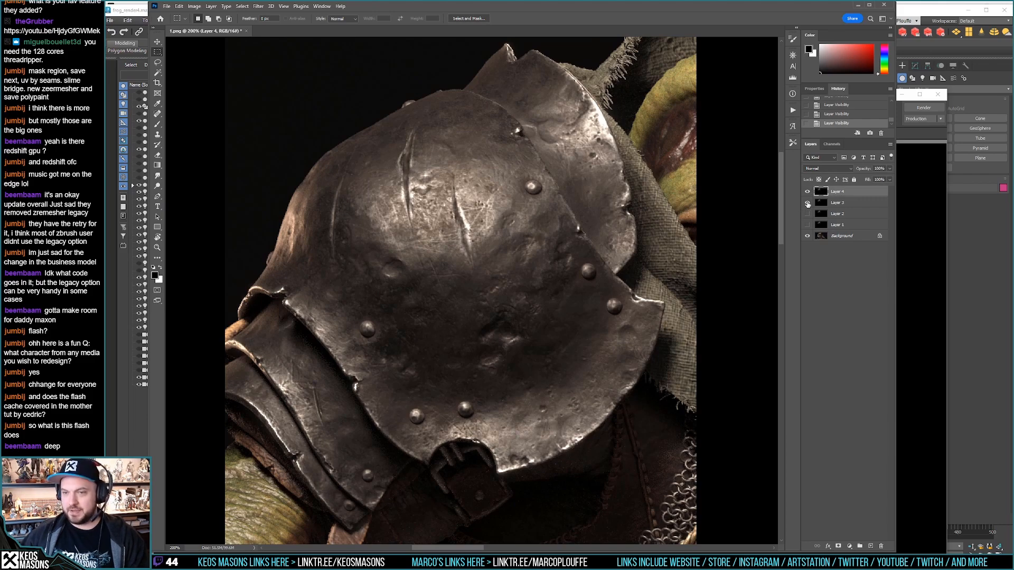
{"action": "left_click", "coordinate": [808, 204]}
{"action": "left_click", "coordinate": [808, 192]}
{"action": "left_click", "coordinate": [808, 192]}
{"action": "left_click", "coordinate": [808, 192]}
{"action": "left_click", "coordinate": [808, 192]}
{"action": "left_click", "coordinate": [808, 192]}
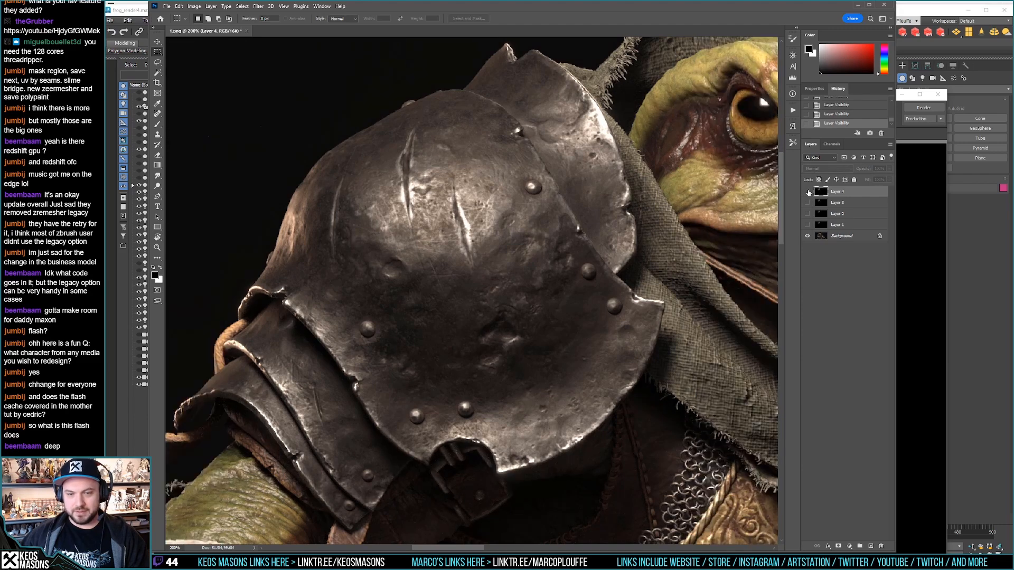
{"action": "left_click", "coordinate": [808, 192]}
{"action": "left_click", "coordinate": [808, 192]}
{"action": "left_click", "coordinate": [808, 191]}
{"action": "left_click", "coordinate": [808, 192]}
{"action": "left_click", "coordinate": [808, 192]}
{"action": "left_click", "coordinate": [808, 191]}
{"action": "left_click", "coordinate": [808, 192]}
{"action": "left_click", "coordinate": [808, 191]}
{"action": "left_click", "coordinate": [808, 192]}
{"action": "left_click", "coordinate": [808, 192]}
{"action": "left_click", "coordinate": [808, 192]}
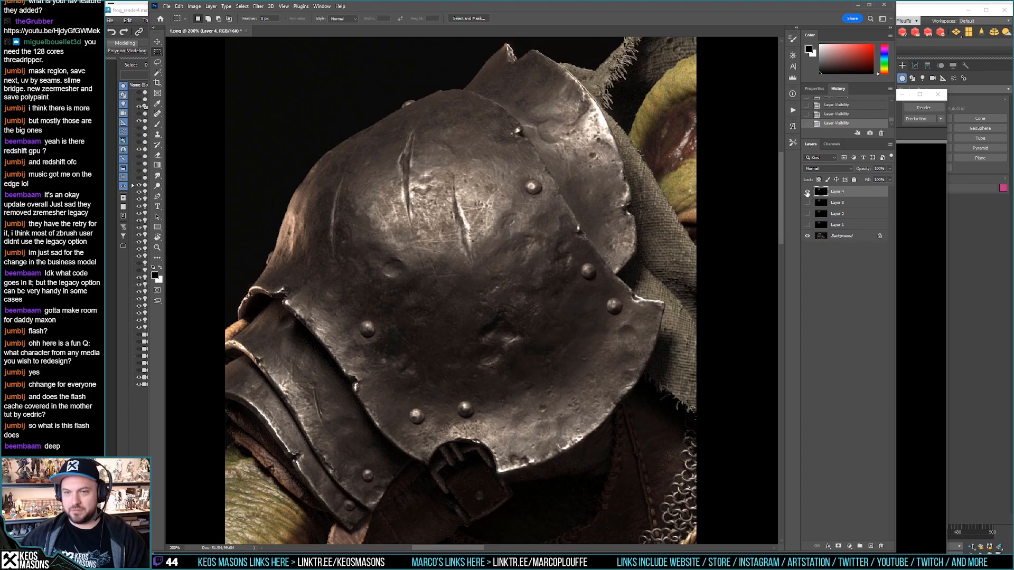
{"action": "left_click", "coordinate": [807, 192]}
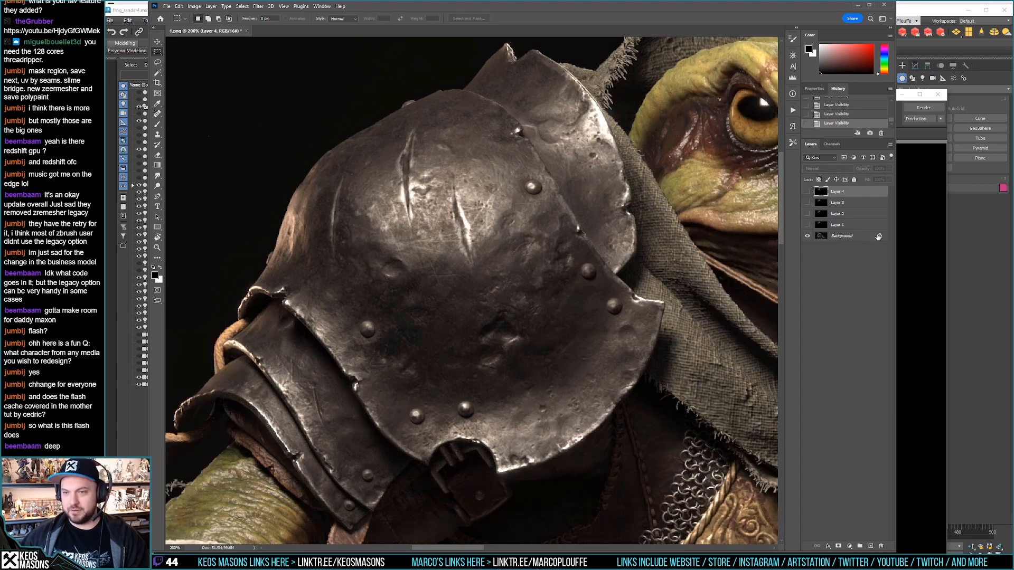
Step: Select the Background layer and examine the original frog render around the shoulder plate, cape and engraved chest armor
{"action": "left_click", "coordinate": [843, 236]}
{"action": "left_click_drag", "start_coordinate": [690, 270], "coordinate": [495, 196]}
{"action": "scroll", "coordinate": [492, 201], "scroll_direction": "down", "scroll_amount": 3, "text": "alt"}
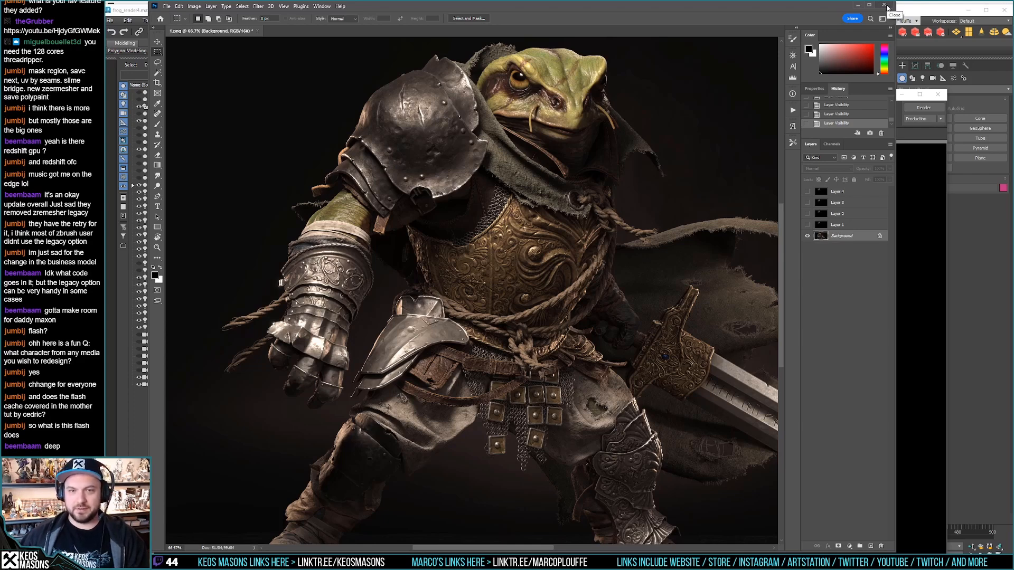
{"action": "scroll", "coordinate": [398, 91], "scroll_direction": "up", "scroll_amount": 3, "text": "alt"}
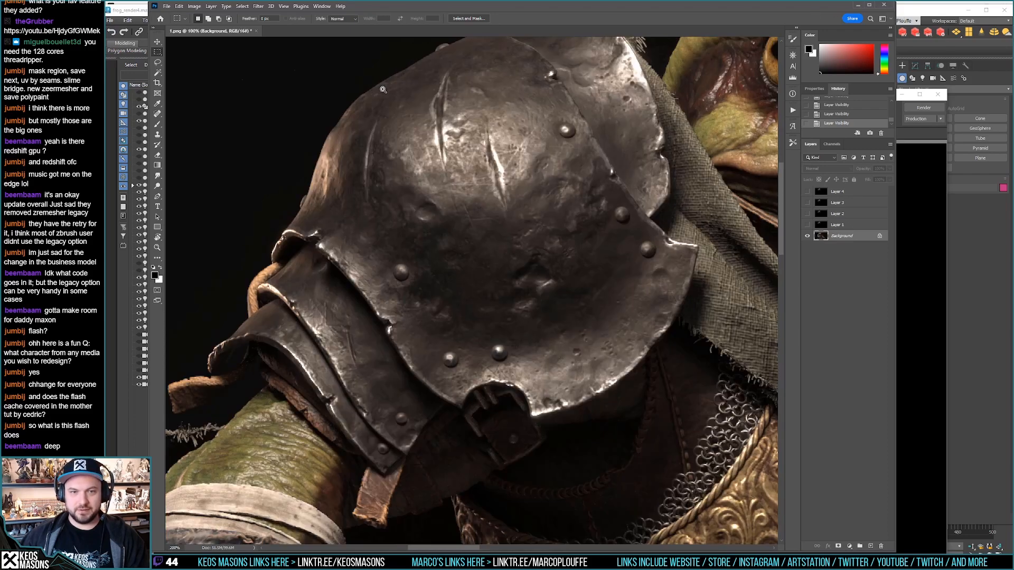
{"action": "left_click_drag", "start_coordinate": [510, 220], "coordinate": [444, 205]}
{"action": "left_click_drag", "start_coordinate": [598, 217], "coordinate": [522, 213]}
{"action": "left_click_drag", "start_coordinate": [550, 309], "coordinate": [478, 224]}
{"action": "scroll", "coordinate": [477, 224], "scroll_direction": "down", "scroll_amount": 1, "text": "alt"}
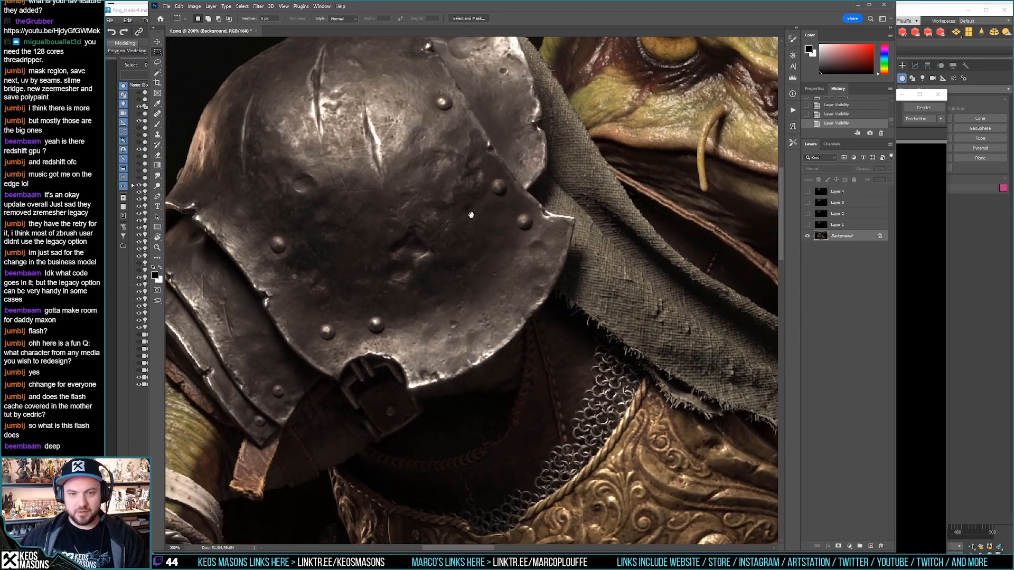
{"action": "left_click_drag", "start_coordinate": [717, 455], "coordinate": [477, 248]}
{"action": "left_click_drag", "start_coordinate": [530, 274], "coordinate": [541, 385]}
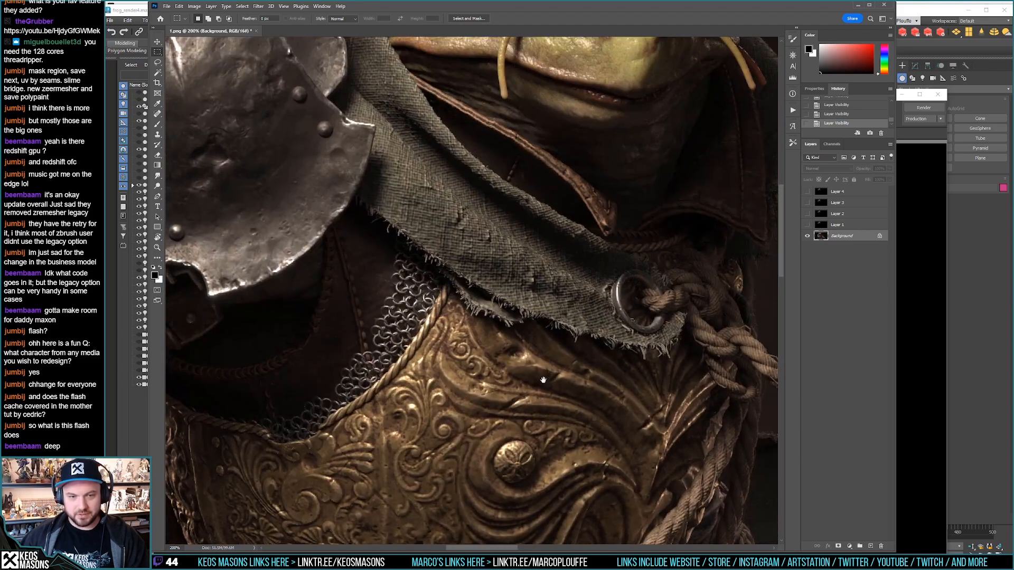
Step: Examine the original render's arm armor, gauntlet, hip plate and frog head on the Background layer
{"action": "left_click_drag", "start_coordinate": [505, 277], "coordinate": [914, 160]}
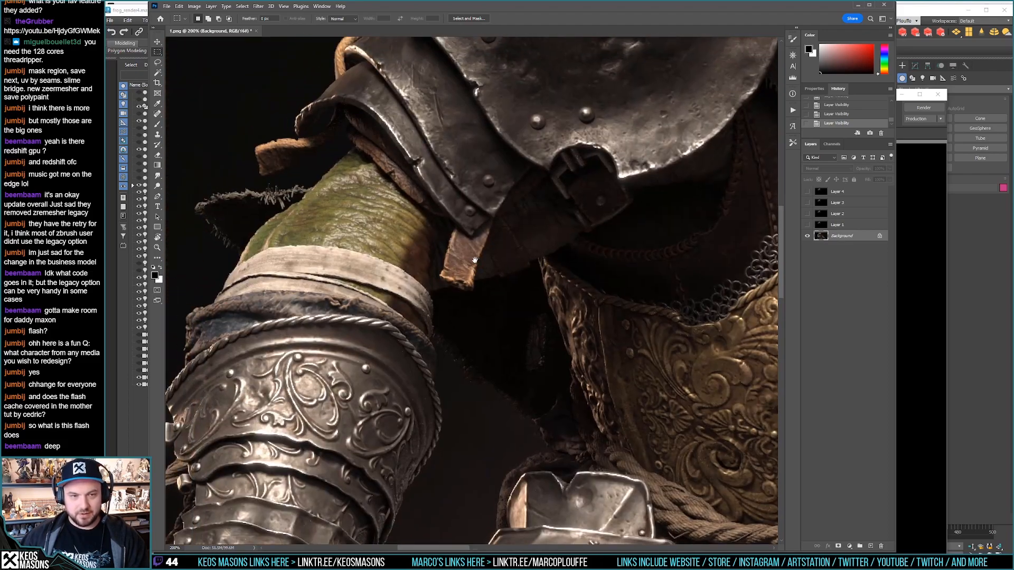
{"action": "mouse_move", "coordinate": [481, 315]}
{"action": "left_mouse_down"}
{"action": "mouse_move", "coordinate": [396, 130]}
{"action": "mouse_move", "coordinate": [401, 246]}
{"action": "mouse_move", "coordinate": [481, 312]}
{"action": "left_mouse_up"}
{"action": "left_click_drag", "start_coordinate": [371, 238], "coordinate": [574, 273]}
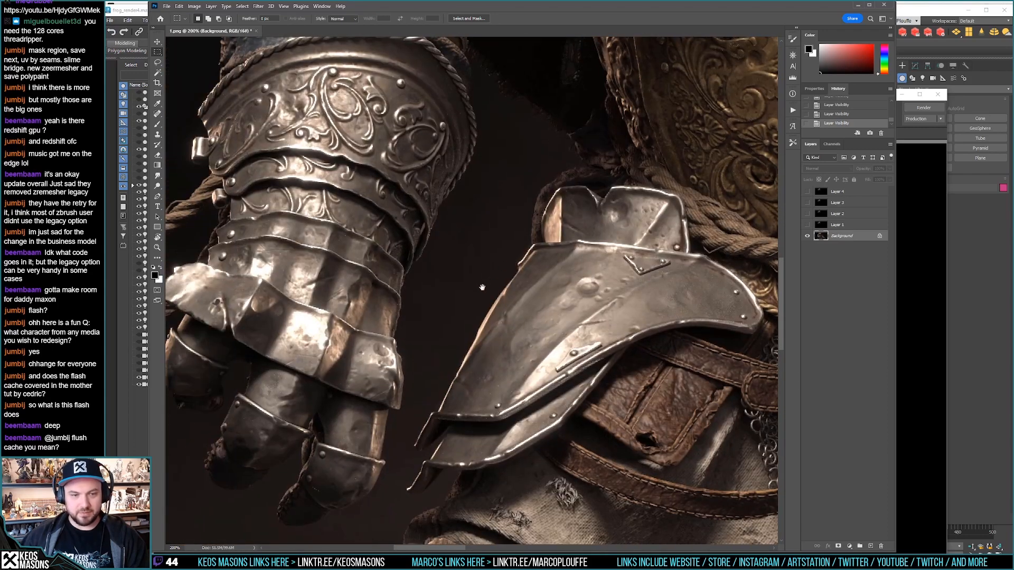
{"action": "left_click_drag", "start_coordinate": [518, 377], "coordinate": [466, 71]}
{"action": "left_click_drag", "start_coordinate": [550, 157], "coordinate": [479, 416]}
{"action": "left_click_drag", "start_coordinate": [534, 137], "coordinate": [442, 421]}
{"action": "left_click_drag", "start_coordinate": [702, 58], "coordinate": [607, 175]}
{"action": "left_click_drag", "start_coordinate": [463, 248], "coordinate": [492, 240]}
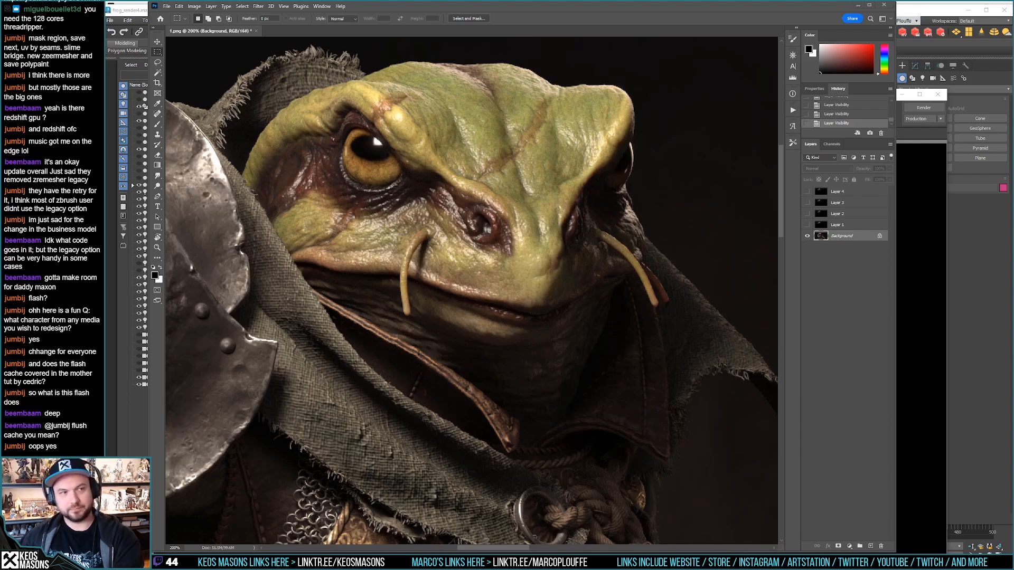
Step: Switch to Substance 3D Painter, copy the armor texture set's Sharpen layer and pause the engine computation
{"action": "key", "text": "alt+Tab"}
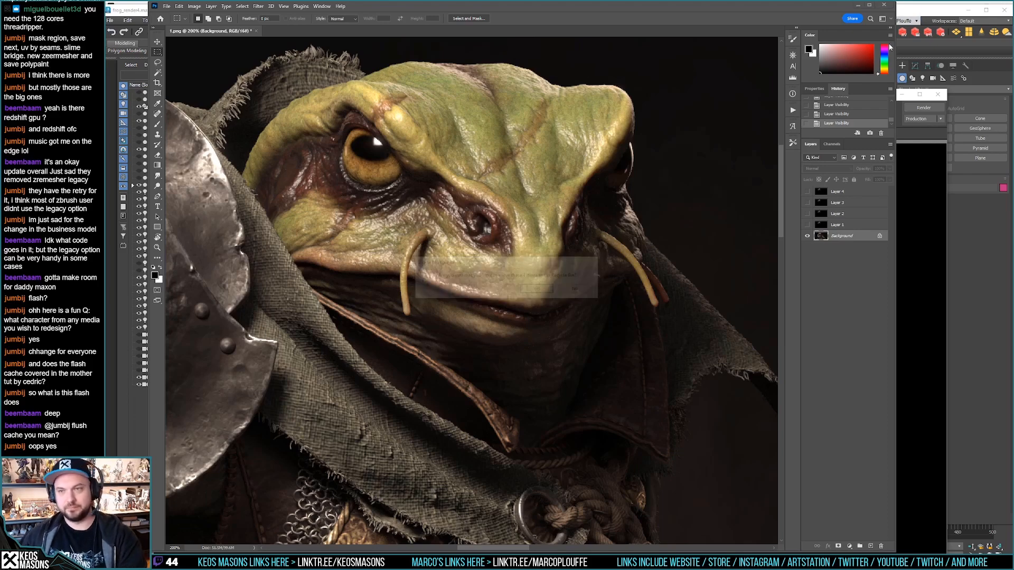
{"action": "key", "text": "alt+Tab"}
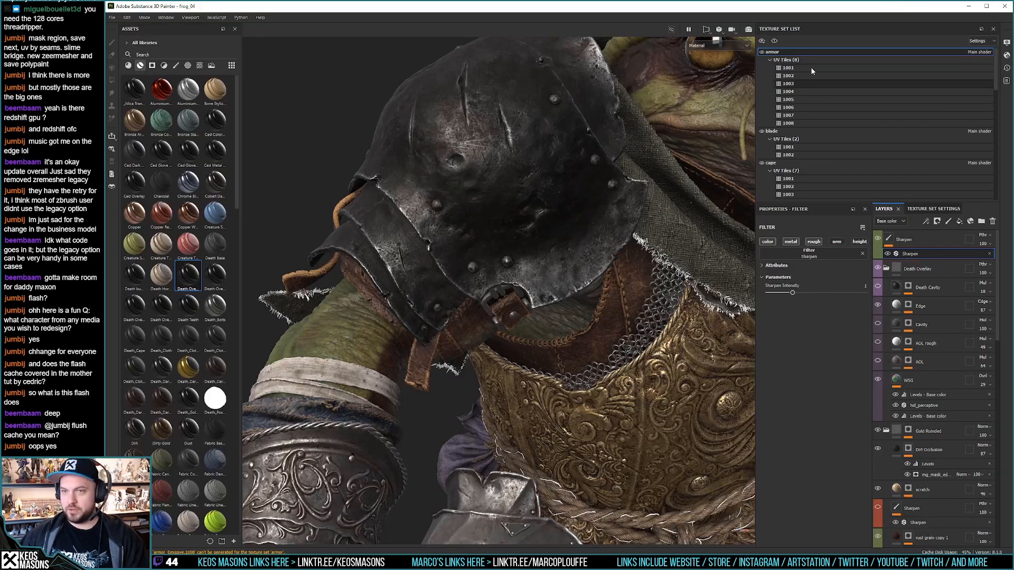
{"action": "right_click", "coordinate": [910, 241]}
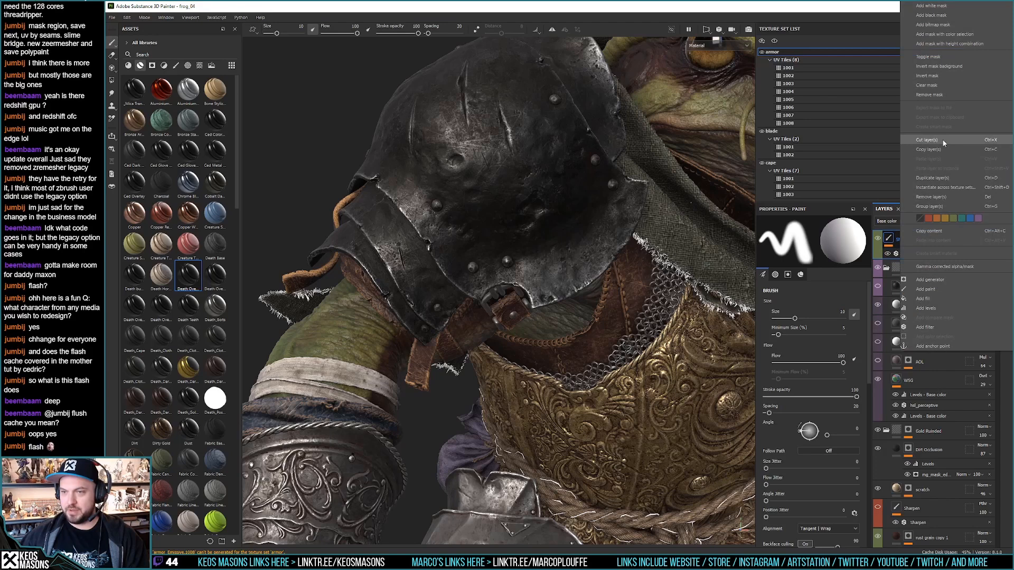
{"action": "left_click", "coordinate": [936, 149]}
{"action": "left_click", "coordinate": [689, 30]}
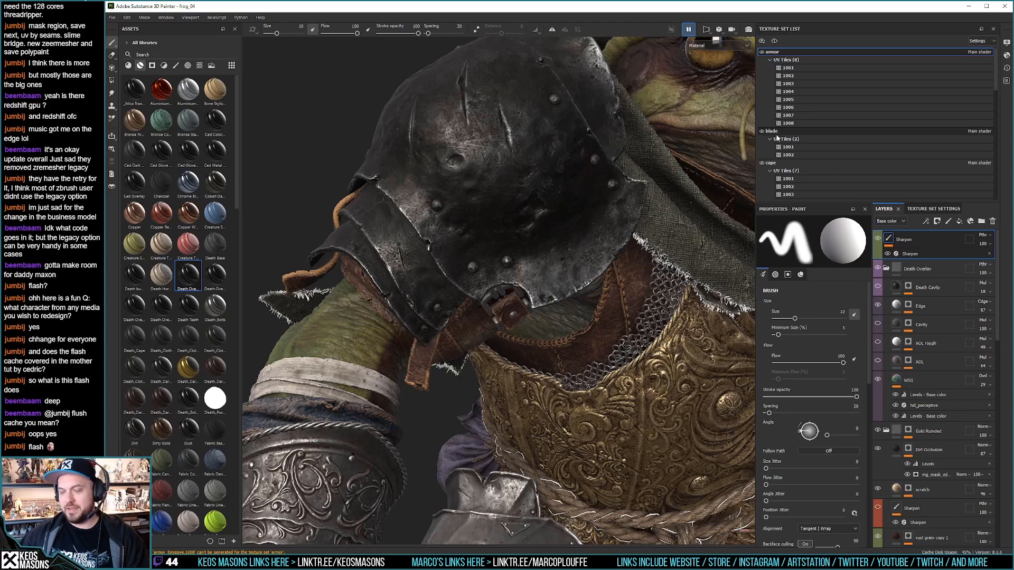
Step: Paste the copied Sharpen layer above the Death Overlay group in the cape texture set
{"action": "left_click", "coordinate": [772, 132]}
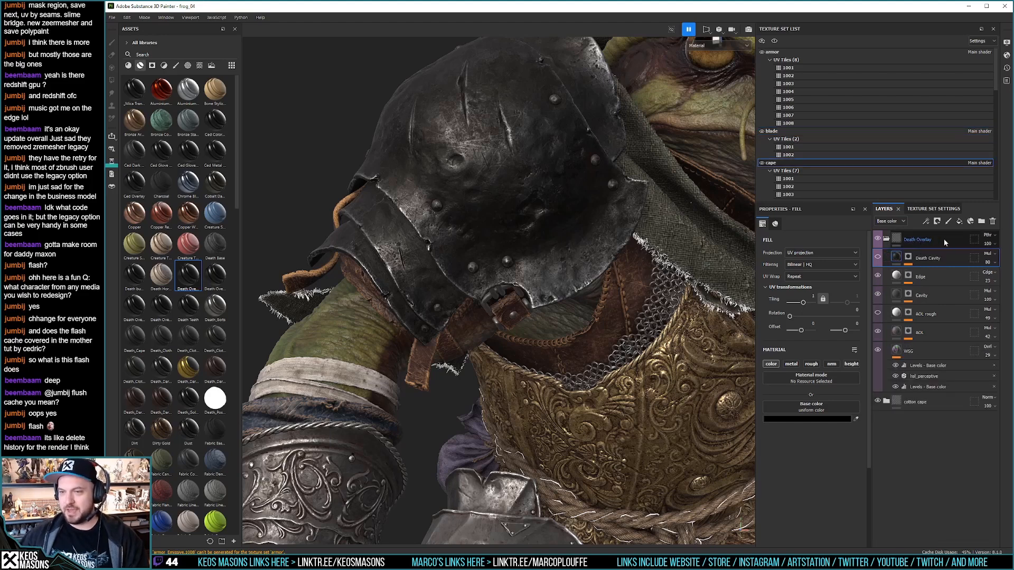
{"action": "key", "text": "ctrl+v"}
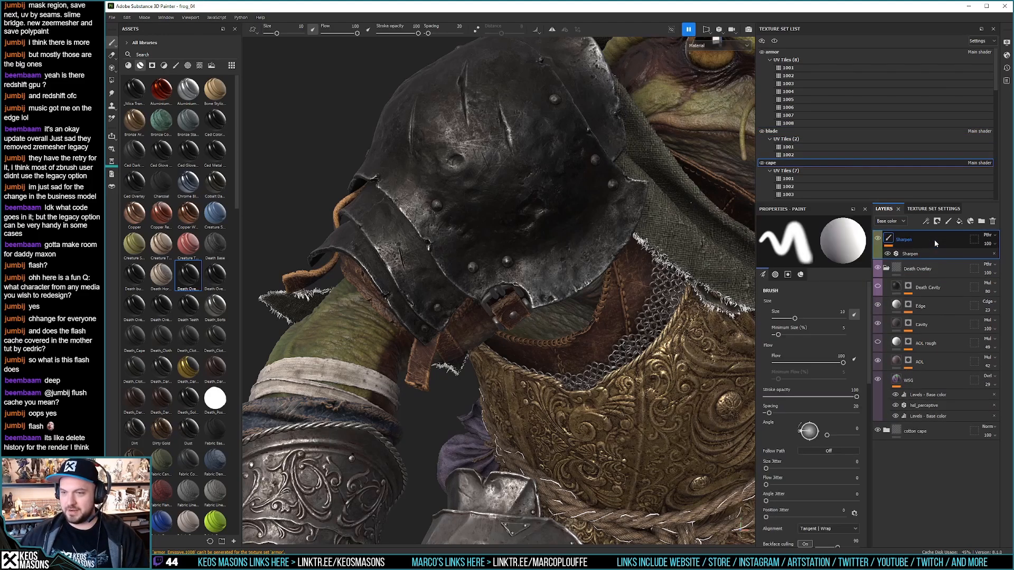
{"action": "scroll", "coordinate": [808, 161], "scroll_direction": "down", "scroll_amount": 3}
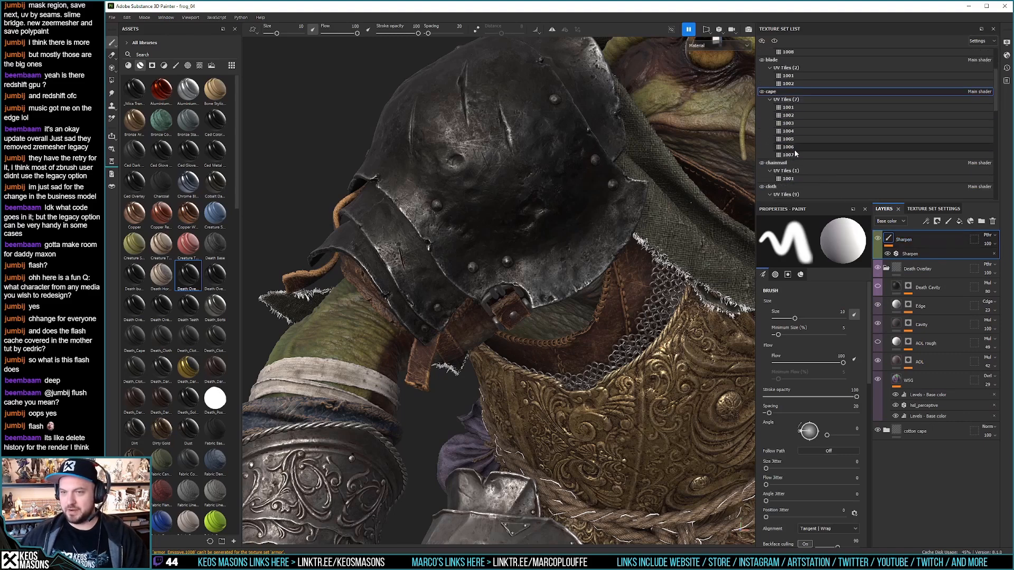
{"action": "scroll", "coordinate": [792, 150], "scroll_direction": "down", "scroll_amount": 2}
{"action": "key", "text": "ctrl+s"}
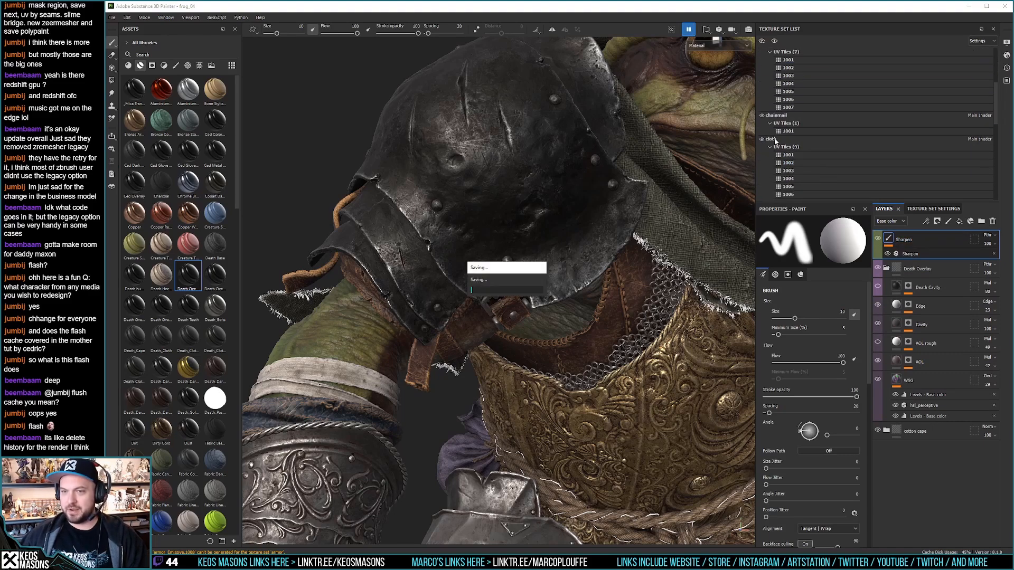
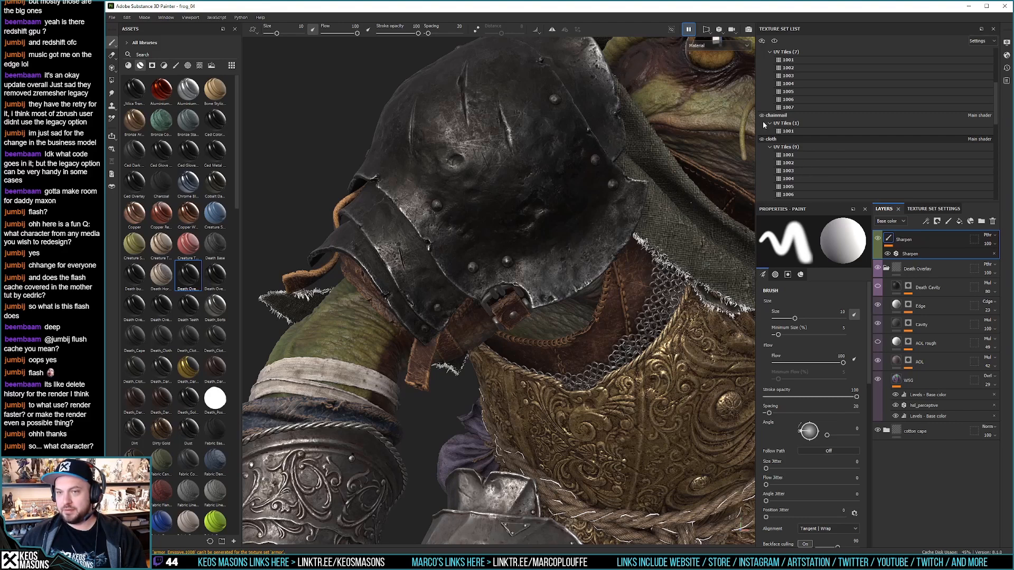
Step: Paste the Sharpen layer above the Death Overlay group in the cloth texture set
{"action": "left_click", "coordinate": [780, 161]}
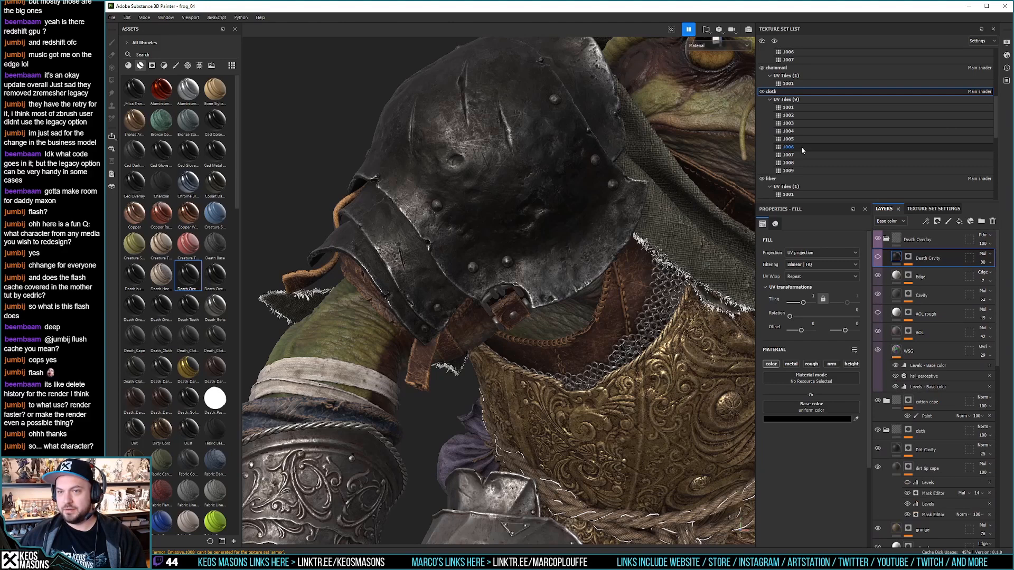
{"action": "left_click", "coordinate": [945, 242]}
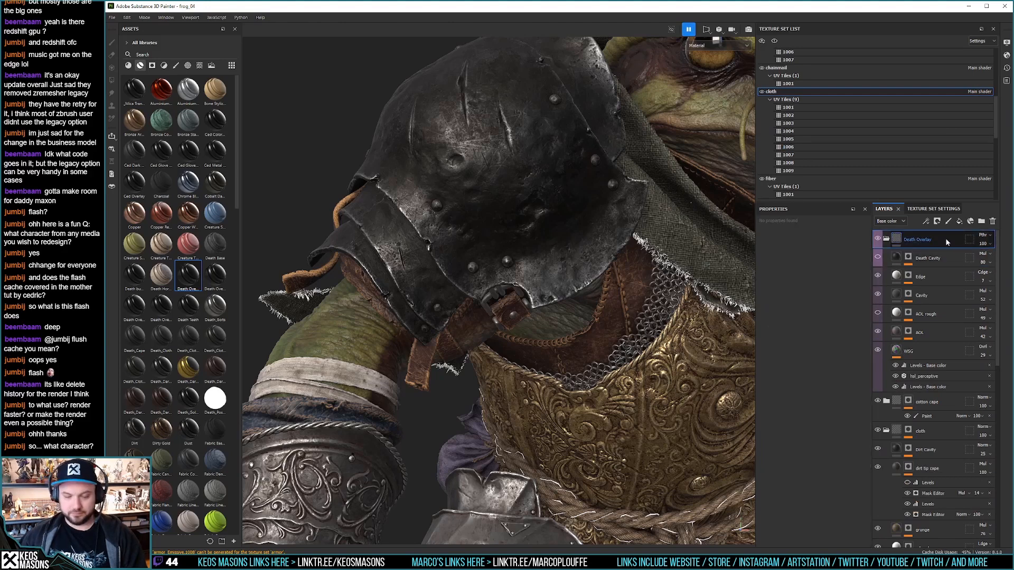
{"action": "key", "text": "ctrl+v"}
{"action": "scroll", "coordinate": [816, 143], "scroll_direction": "down", "scroll_amount": 2}
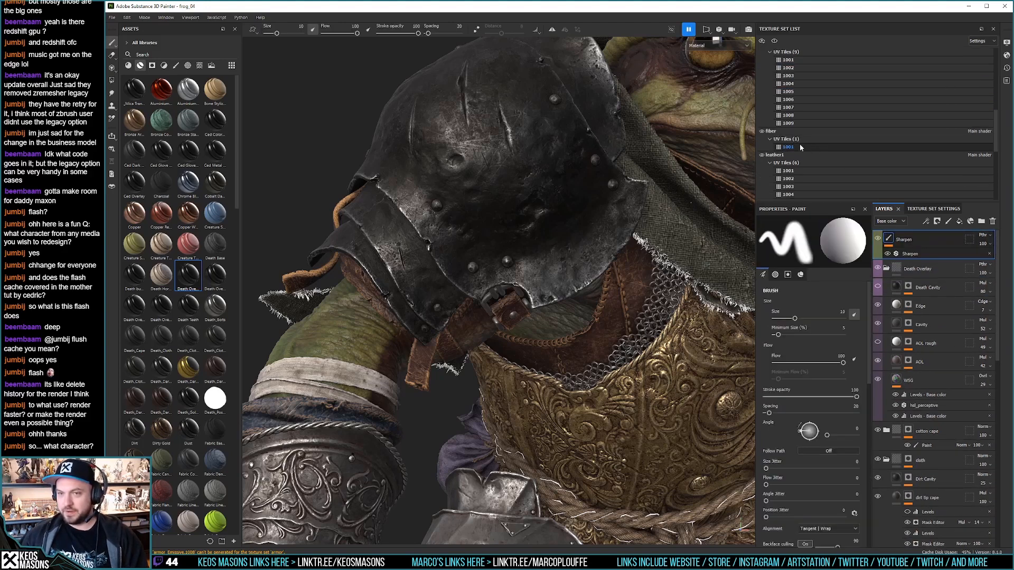
Step: Paste the Sharpen layer at the top of the layer stacks of the leather1 and leather2 texture sets
{"action": "scroll", "coordinate": [804, 142], "scroll_direction": "down", "scroll_amount": 3}
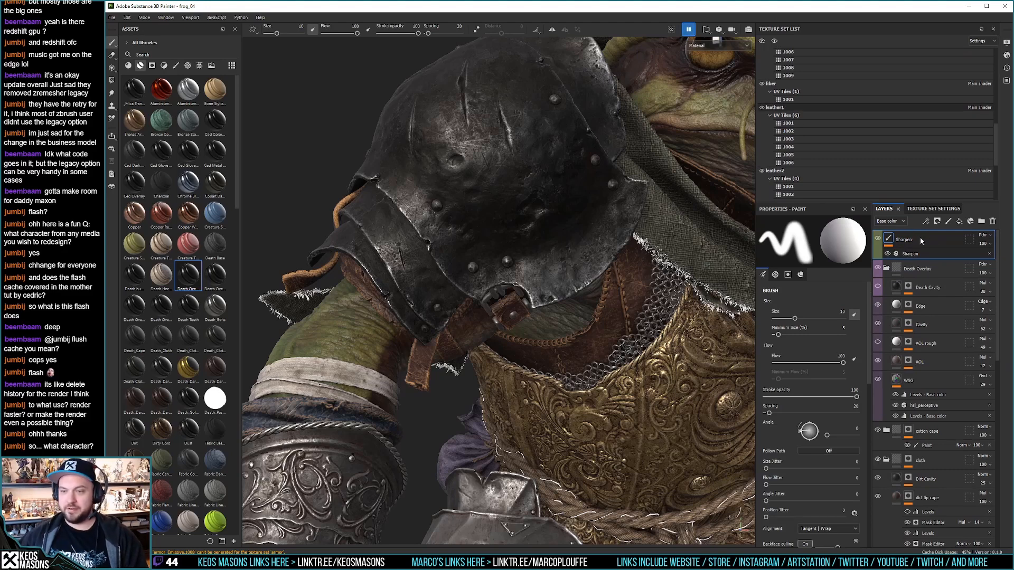
{"action": "left_click", "coordinate": [934, 239]}
{"action": "key", "text": "ctrl+v"}
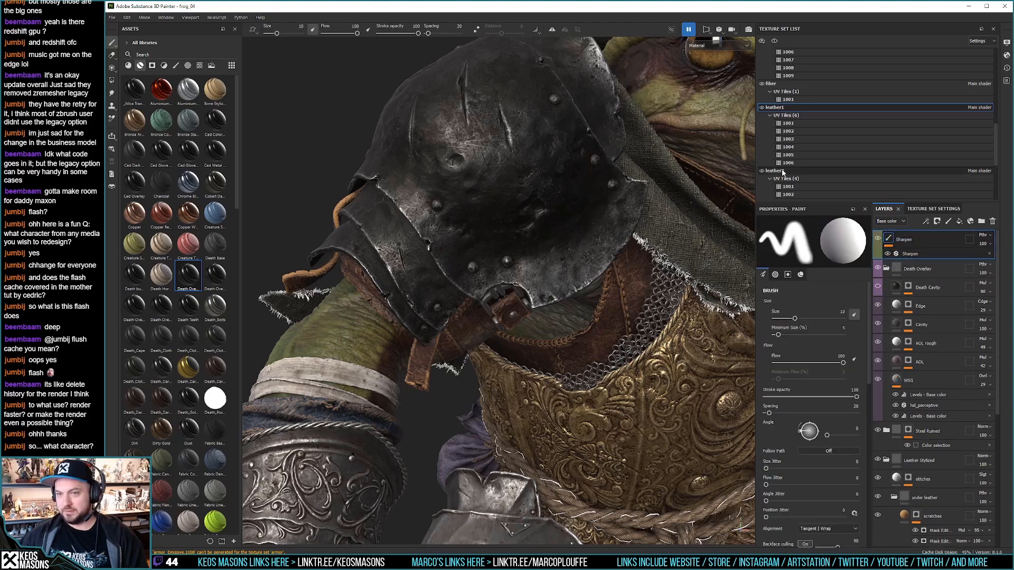
{"action": "left_click", "coordinate": [931, 240]}
{"action": "key", "text": "ctrl+v"}
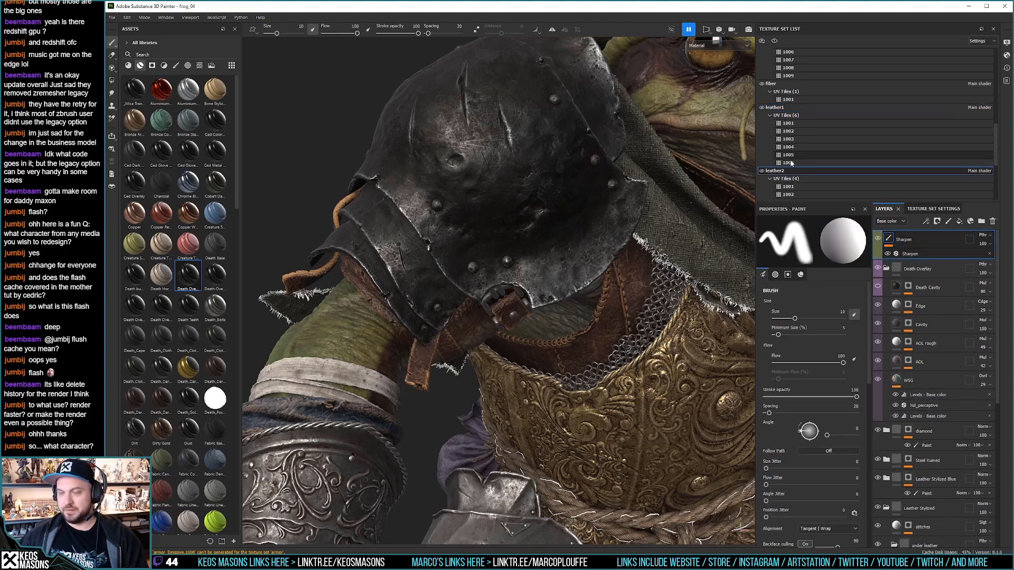
Step: Paste the Sharpen layer above the Death Overlay group in the rope and skin texture sets
{"action": "scroll", "coordinate": [797, 167], "scroll_direction": "down", "scroll_amount": 1}
{"action": "scroll", "coordinate": [797, 167], "scroll_direction": "down", "scroll_amount": 3}
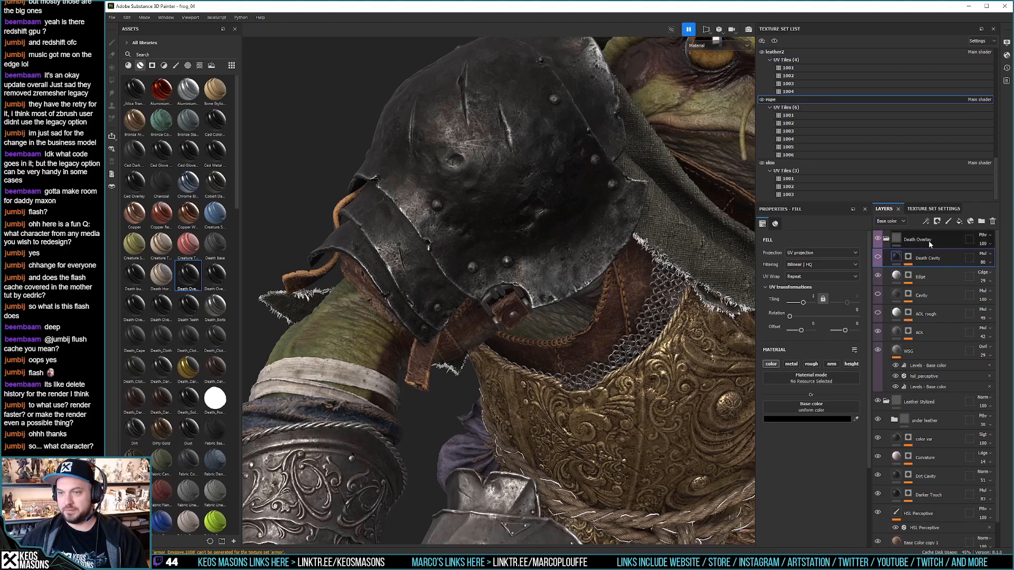
{"action": "left_click", "coordinate": [930, 241]}
{"action": "key", "text": "ctrl+v"}
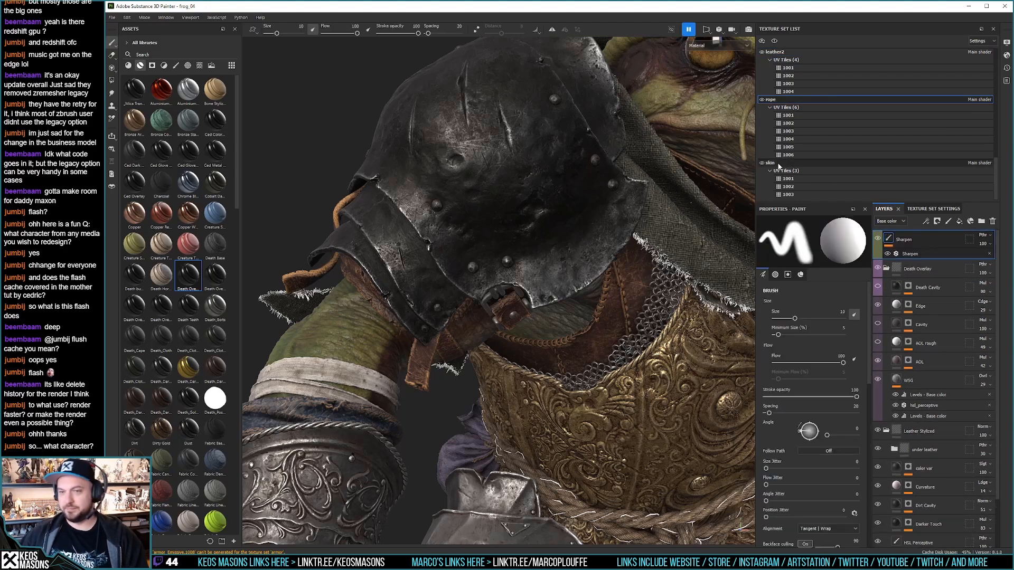
{"action": "left_click", "coordinate": [924, 163]}
{"action": "left_click", "coordinate": [932, 242]}
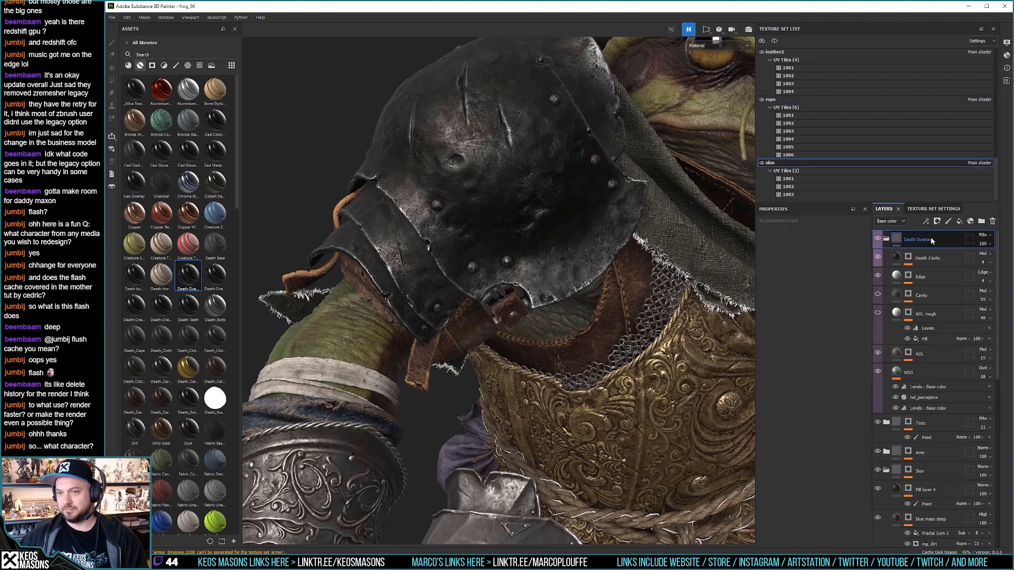
{"action": "key", "text": "ctrl+v"}
{"action": "scroll", "coordinate": [822, 143], "scroll_direction": "up", "scroll_amount": 10}
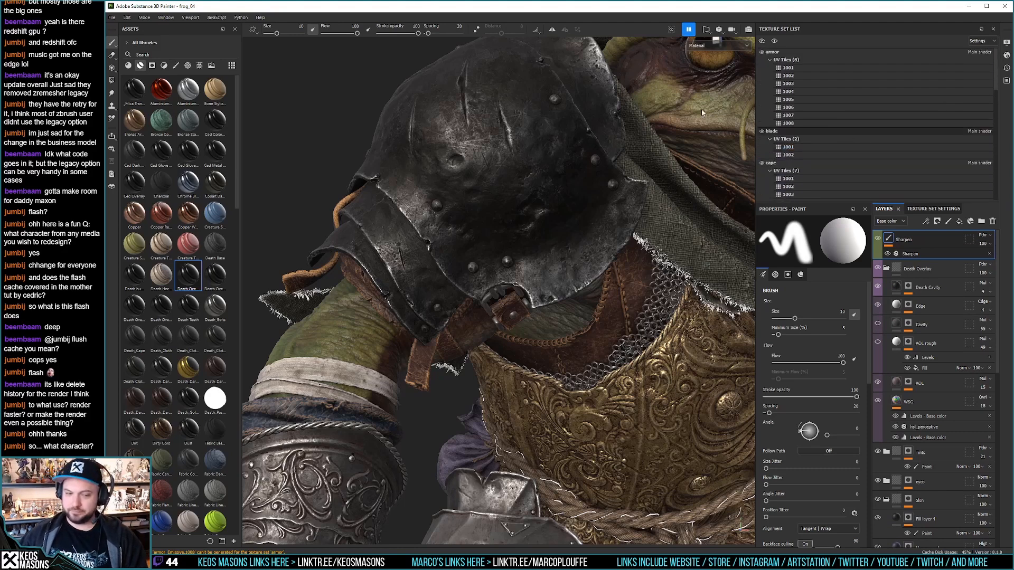
Step: Delete frog_04_autosave_0.spp from the texture folder and save the project there as frog_05
{"action": "left_click", "coordinate": [112, 16]}
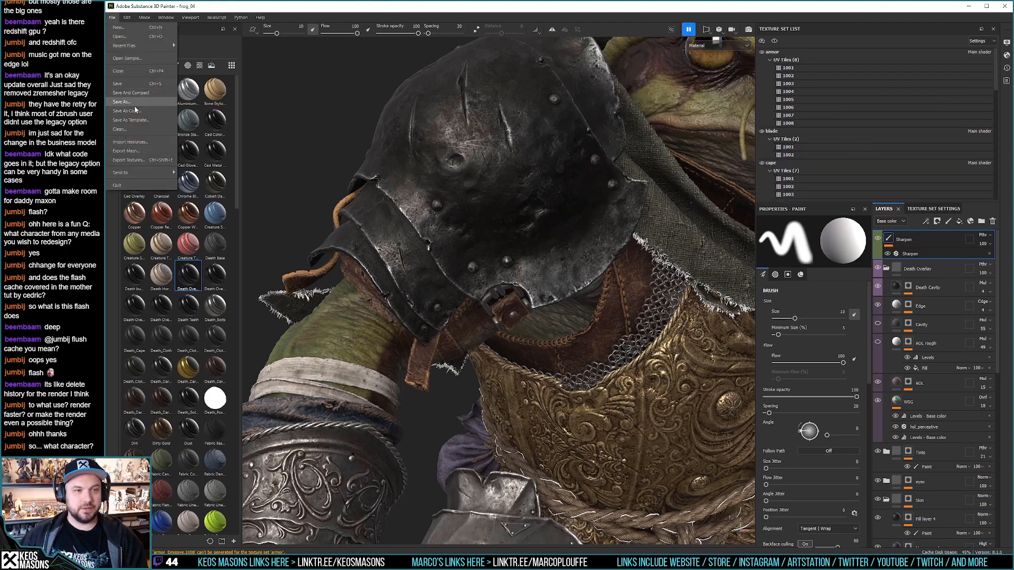
{"action": "left_click", "coordinate": [132, 101]}
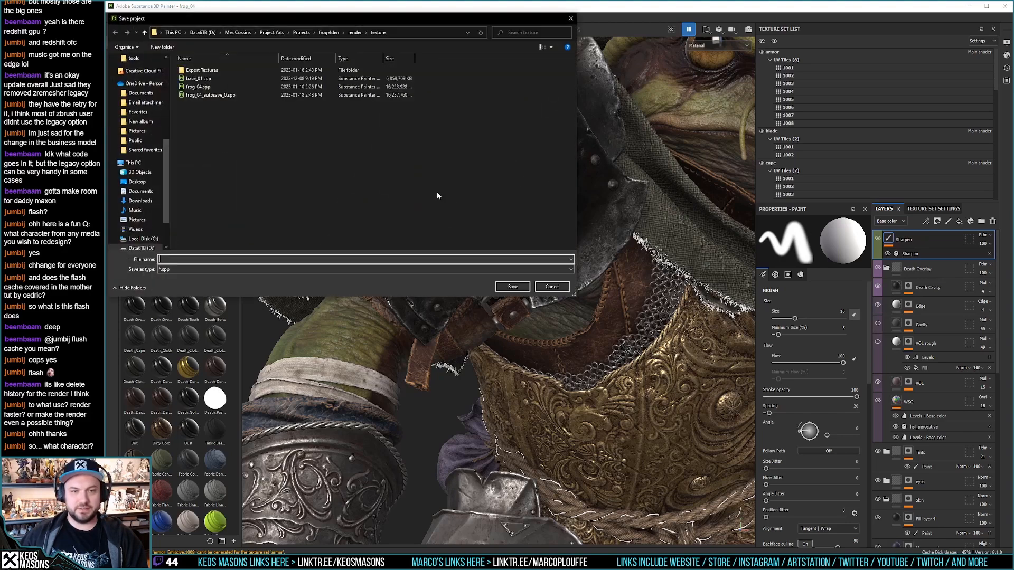
{"action": "left_click", "coordinate": [222, 95]}
{"action": "key", "text": "Delete"}
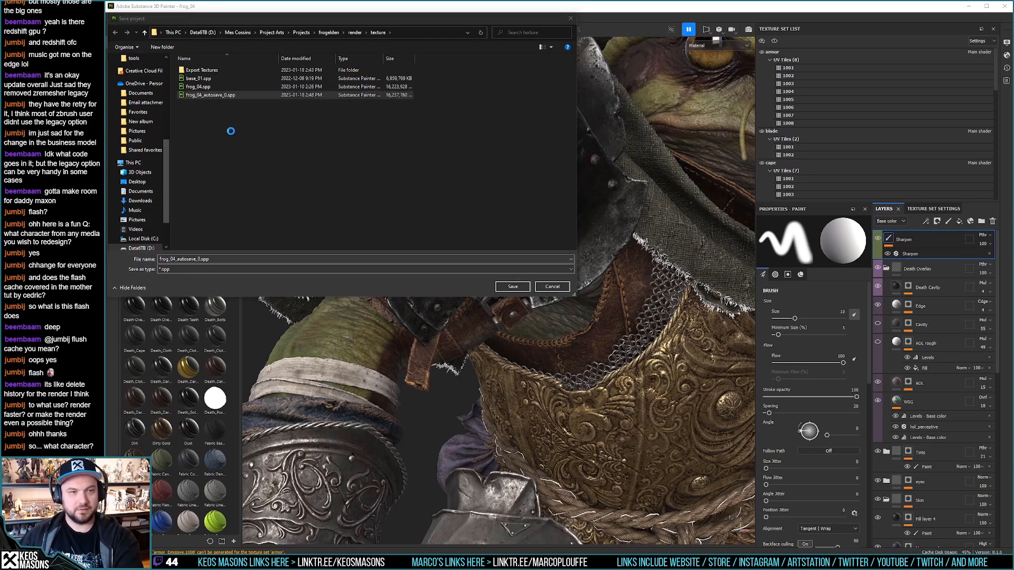
{"action": "key", "text": "Return"}
{"action": "left_click", "coordinate": [203, 86]}
{"action": "double_click", "coordinate": [219, 259]}
{"action": "type", "text": "frog_05"}
{"action": "key", "text": "Return"}
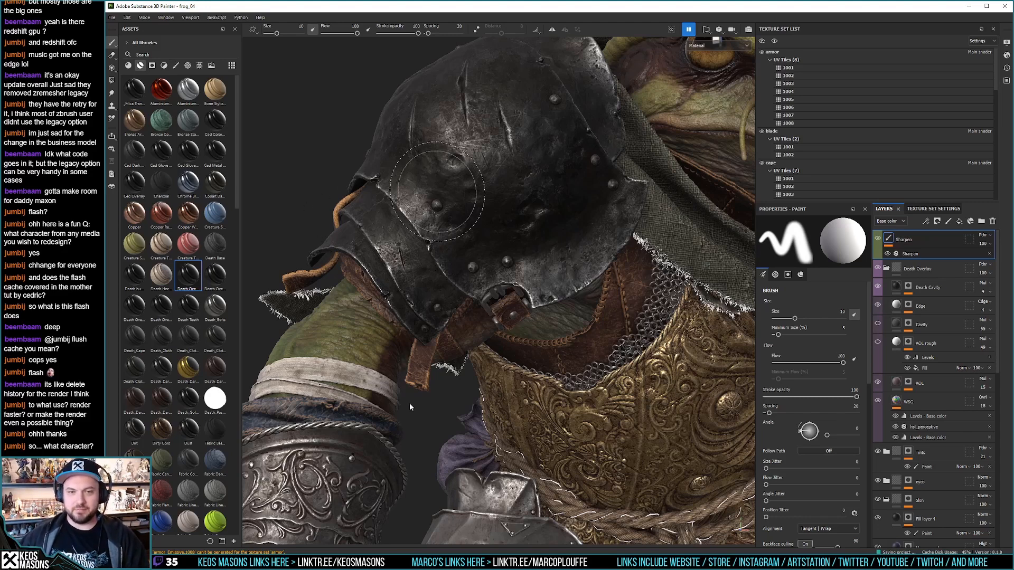
Step: Switch to 3ds Max, close the rendered frame and Render Setup windows and activate the Orthographic viewport
{"action": "left_click", "coordinate": [240, 561]}
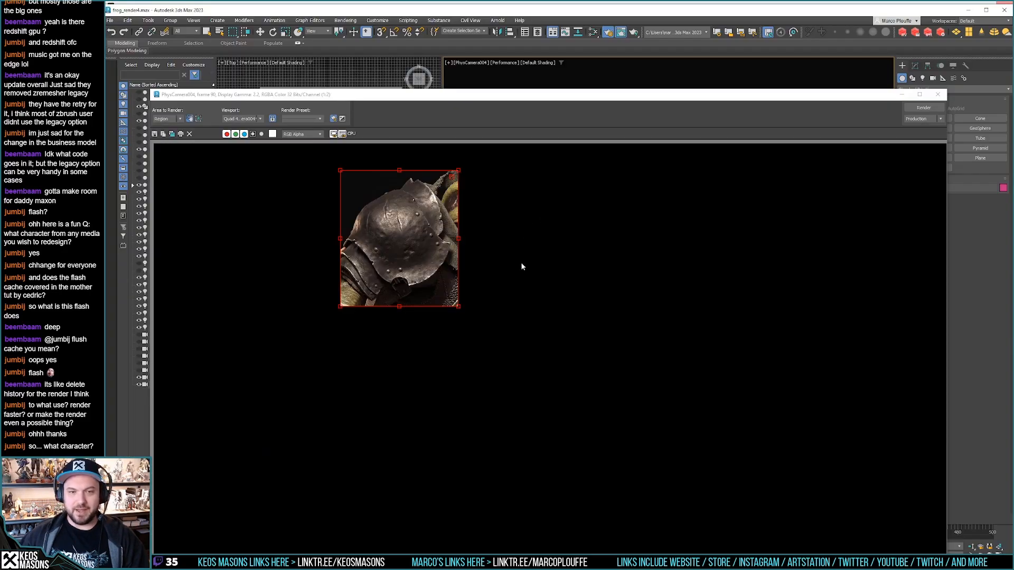
{"action": "left_click", "coordinate": [937, 95]}
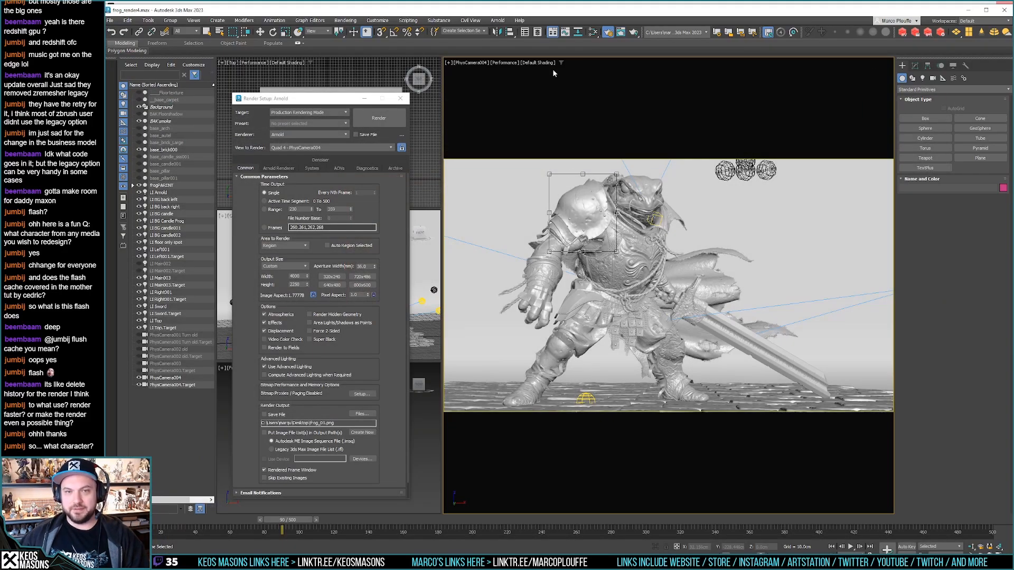
{"action": "left_click", "coordinate": [400, 98]}
{"action": "left_click", "coordinate": [334, 269]}
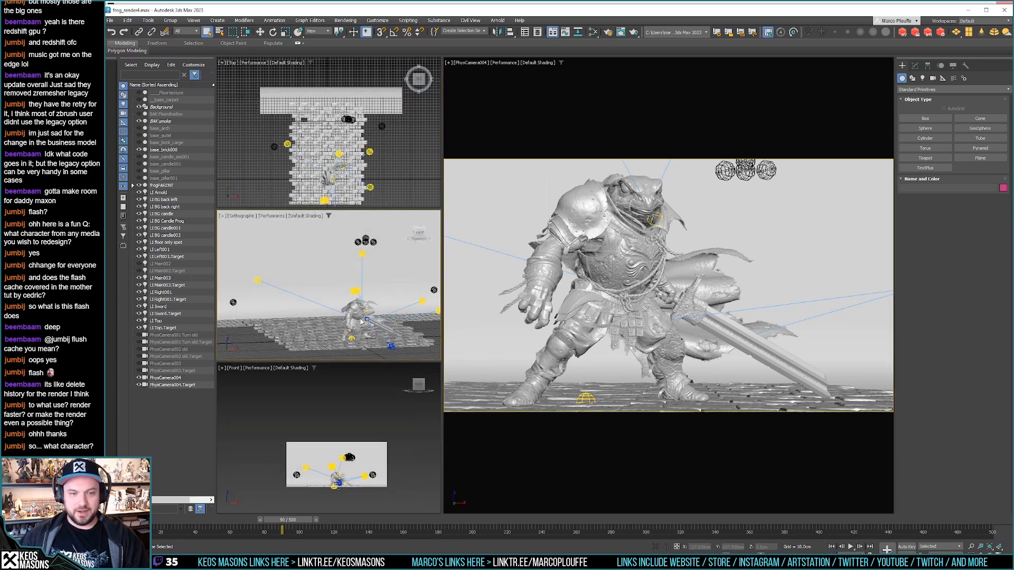
Step: Enable depth of field on PhysCamera004 and check its focus planes against the frog in the Orthographic viewport
{"action": "middle_click_drag", "start_coordinate": [364, 306], "coordinate": [328, 293], "text": "alt"}
{"action": "scroll", "coordinate": [330, 268], "scroll_direction": "up", "scroll_amount": 4}
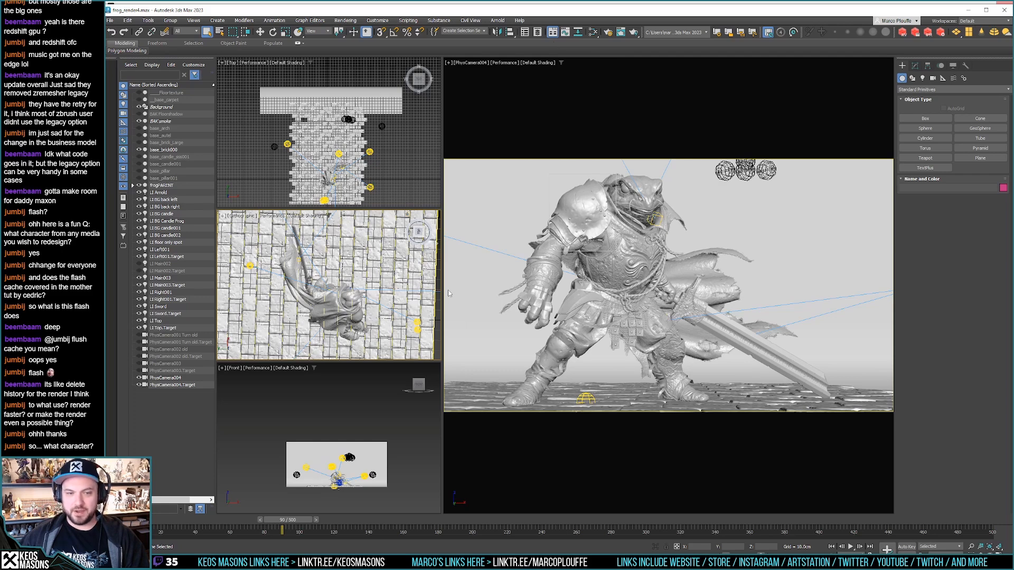
{"action": "left_click", "coordinate": [182, 385]}
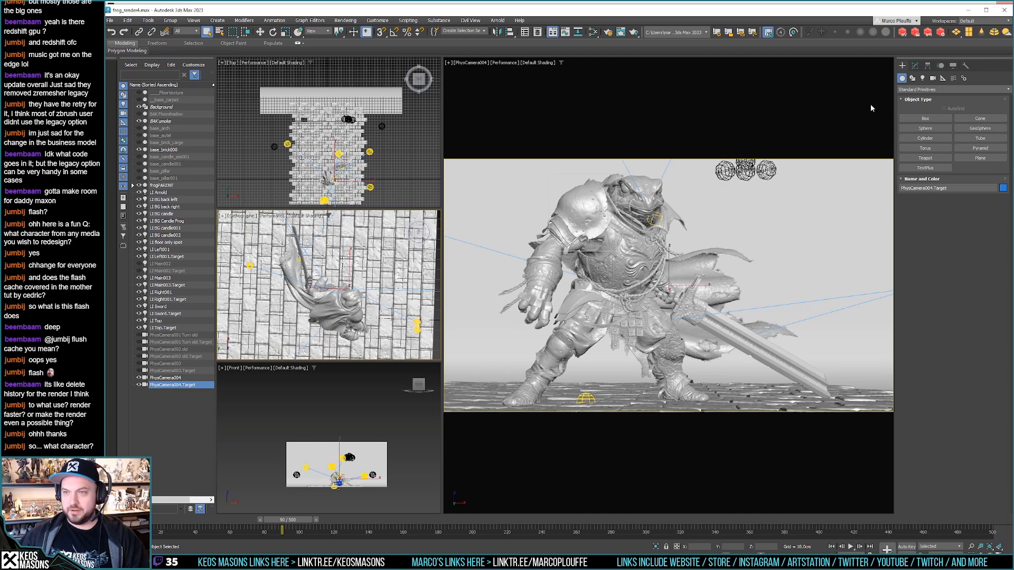
{"action": "left_click", "coordinate": [916, 66]}
{"action": "left_click", "coordinate": [187, 377]}
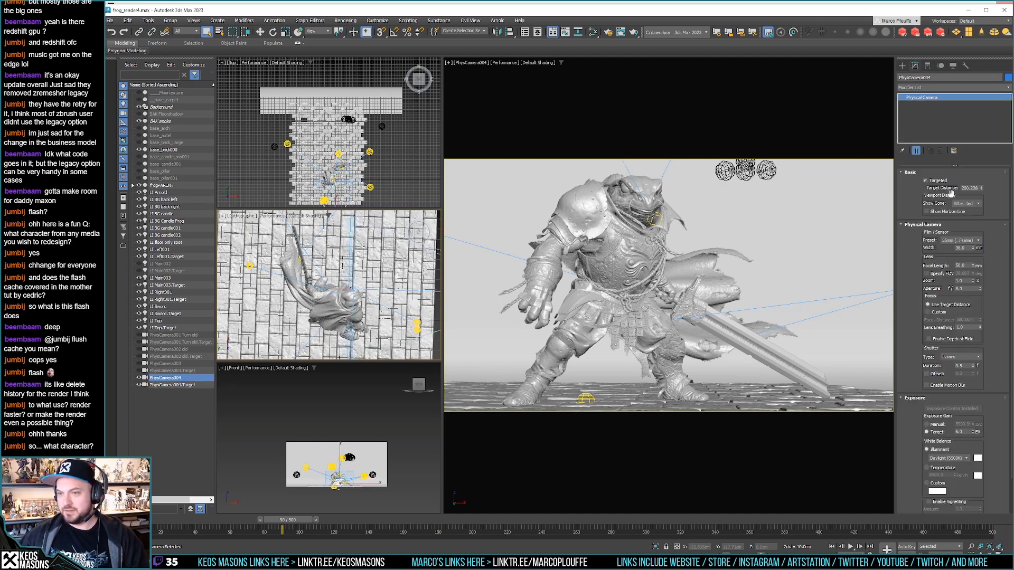
{"action": "left_click", "coordinate": [946, 342]}
{"action": "middle_click_drag", "start_coordinate": [359, 282], "coordinate": [390, 258], "text": "alt"}
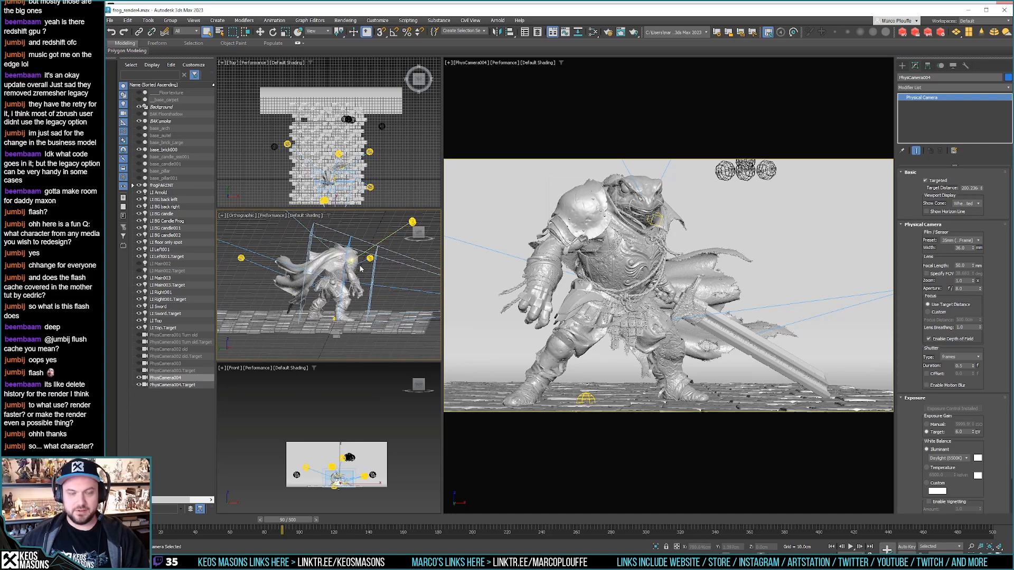
{"action": "scroll", "coordinate": [357, 264], "scroll_direction": "up", "scroll_amount": 2}
{"action": "middle_click_drag", "start_coordinate": [337, 251], "coordinate": [336, 264]}
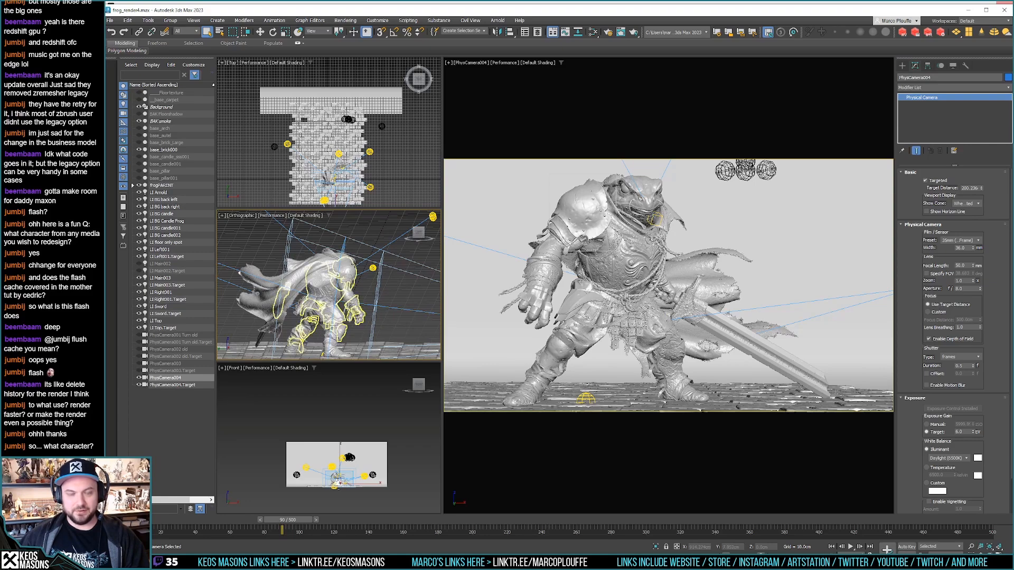
{"action": "mouse_move", "coordinate": [347, 263]}
{"action": "middle_mouse_down", "text": "alt"}
{"action": "mouse_move", "coordinate": [364, 295]}
{"action": "mouse_move", "coordinate": [338, 283]}
{"action": "mouse_move", "coordinate": [349, 277]}
{"action": "middle_mouse_up", "text": "alt"}
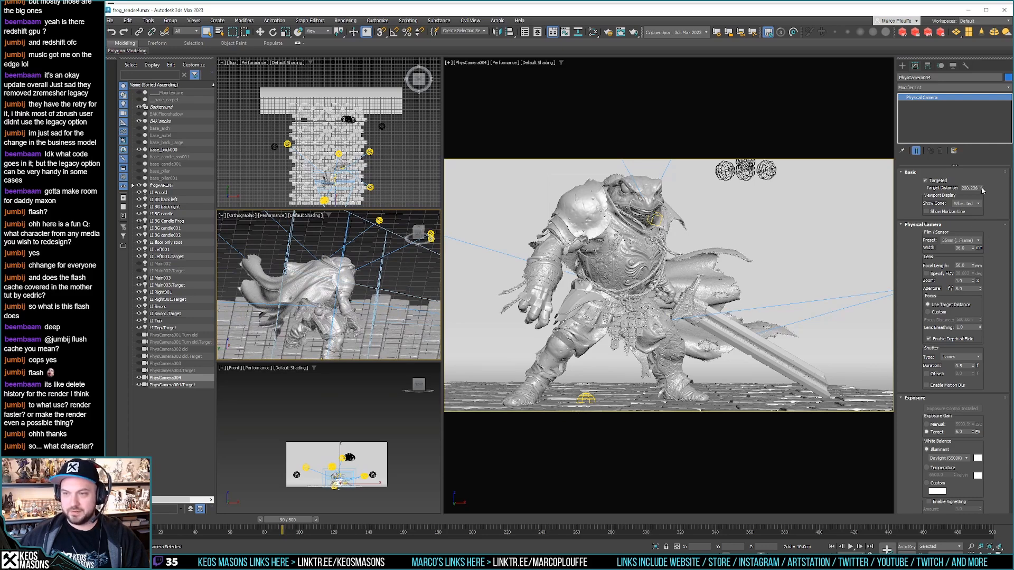
Step: Shorten PhysCamera004's target distance and check the focus planes against the frog in the Orthographic viewport
{"action": "left_click_drag", "start_coordinate": [982, 190], "coordinate": [980, 191]}
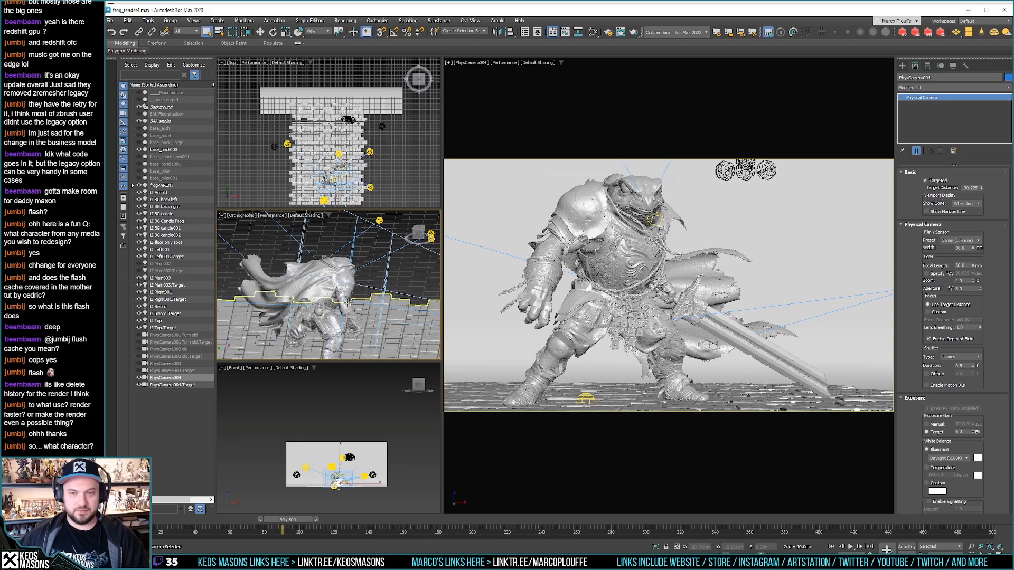
{"action": "middle_click_drag", "start_coordinate": [344, 305], "coordinate": [335, 285], "text": "alt"}
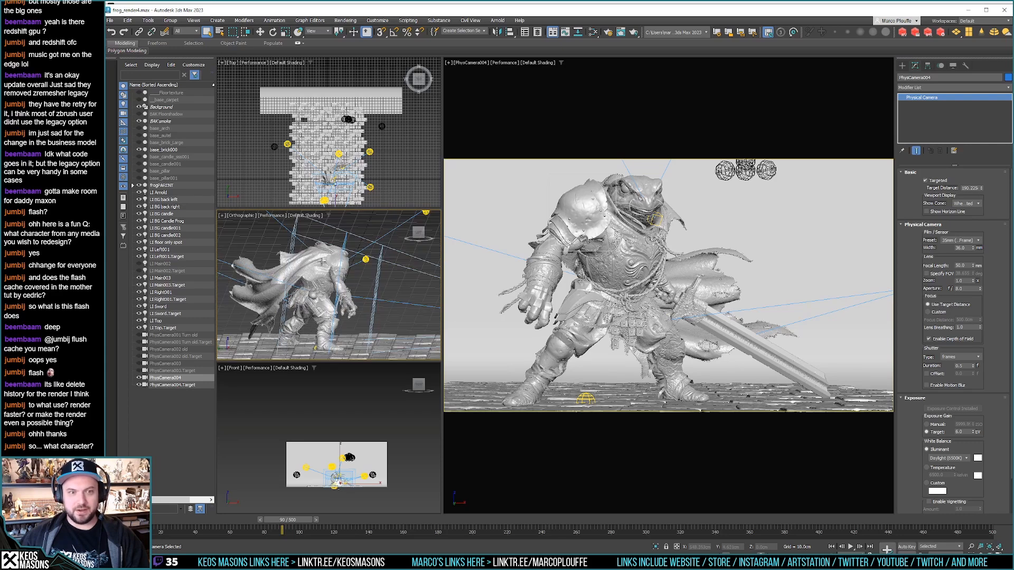
{"action": "middle_click_drag", "start_coordinate": [314, 266], "coordinate": [346, 266], "text": "alt"}
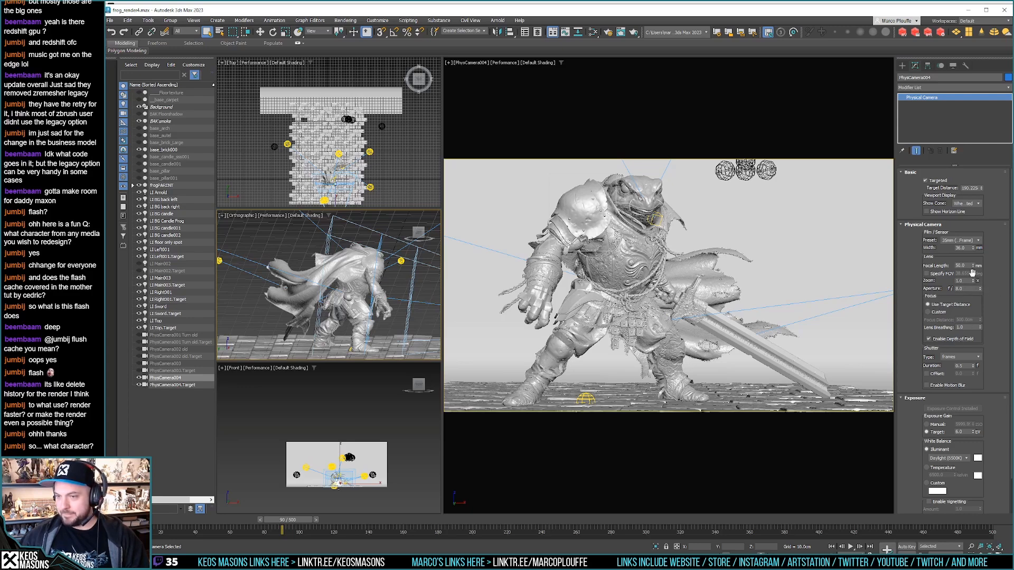
Step: Try a different focal length on PhysCamera004, undo it, and raise the aperture to about f/12
{"action": "left_click_drag", "start_coordinate": [973, 267], "coordinate": [973, 243]}
{"action": "key", "text": "ctrl+z"}
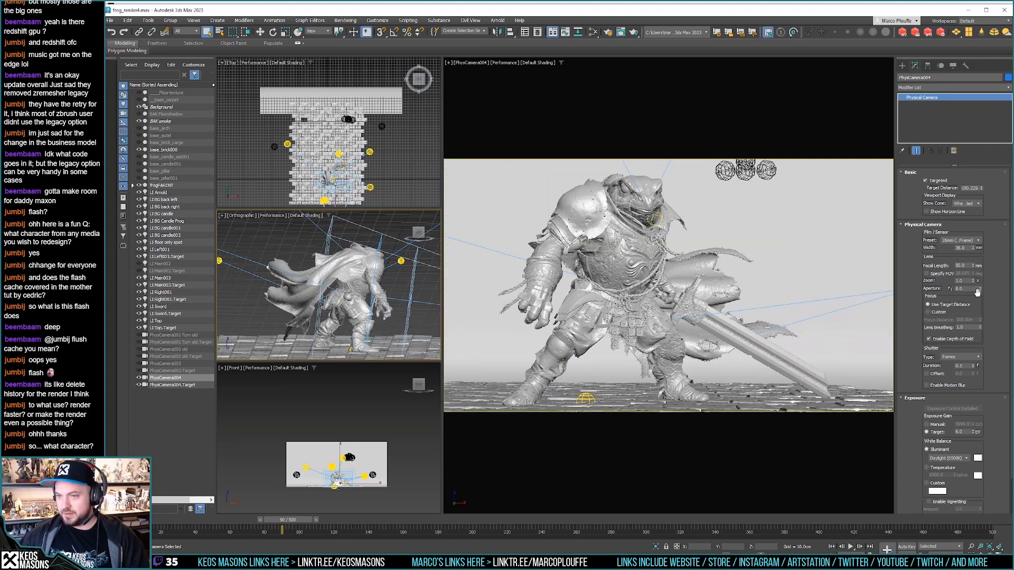
{"action": "left_click_drag", "start_coordinate": [978, 292], "coordinate": [983, 266]}
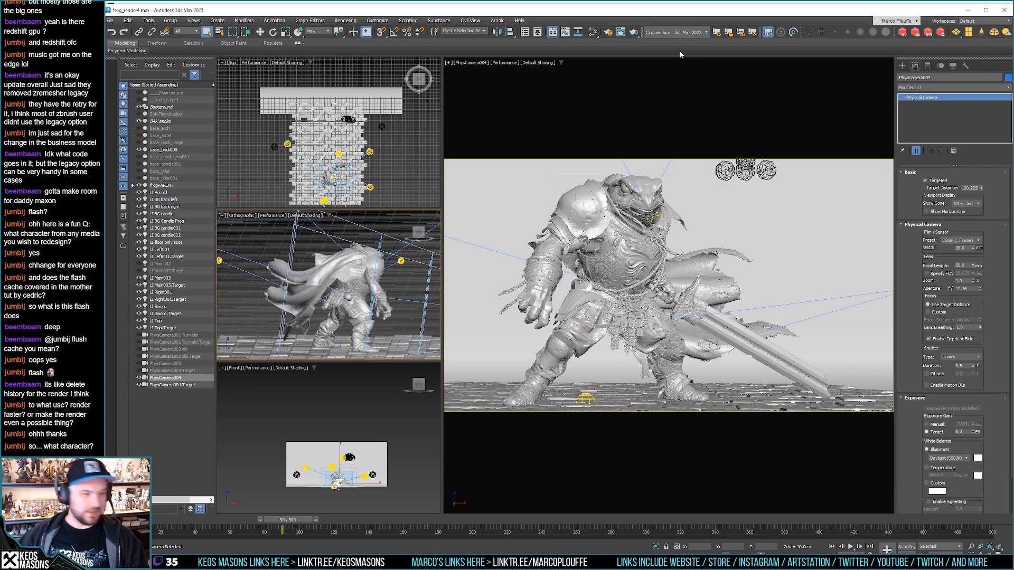
Step: Switch to Substance 3D Painter and open the texture export settings for frog_05
{"action": "key", "text": "alt+Tab"}
{"action": "key", "text": "alt+Tab"}
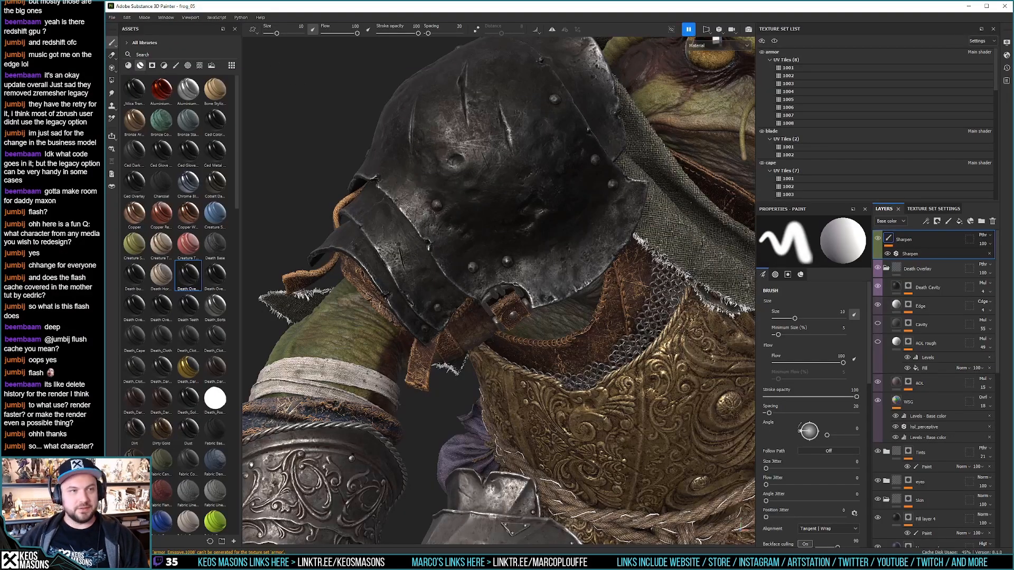
{"action": "left_click", "coordinate": [112, 17]}
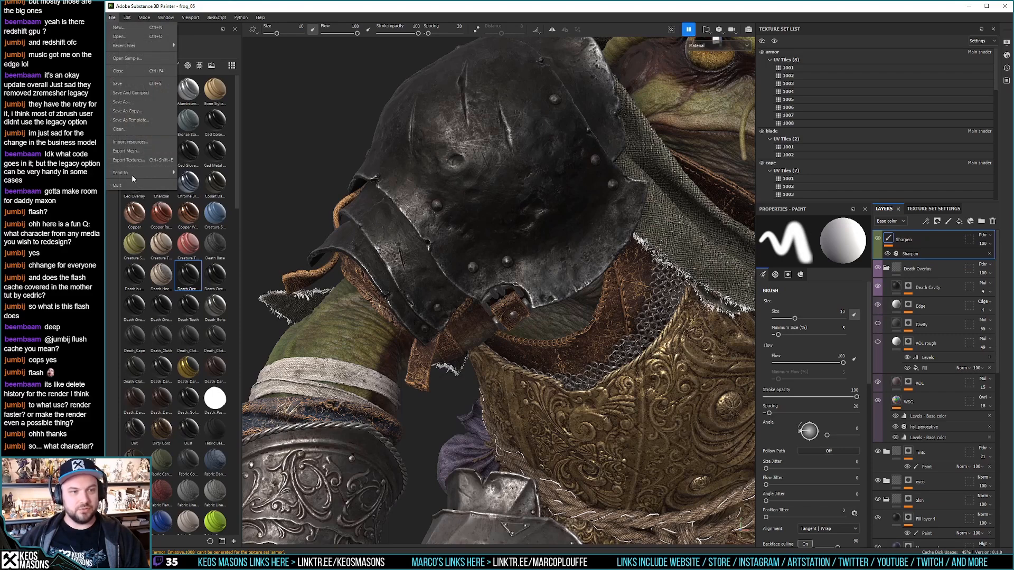
{"action": "left_click", "coordinate": [147, 163]}
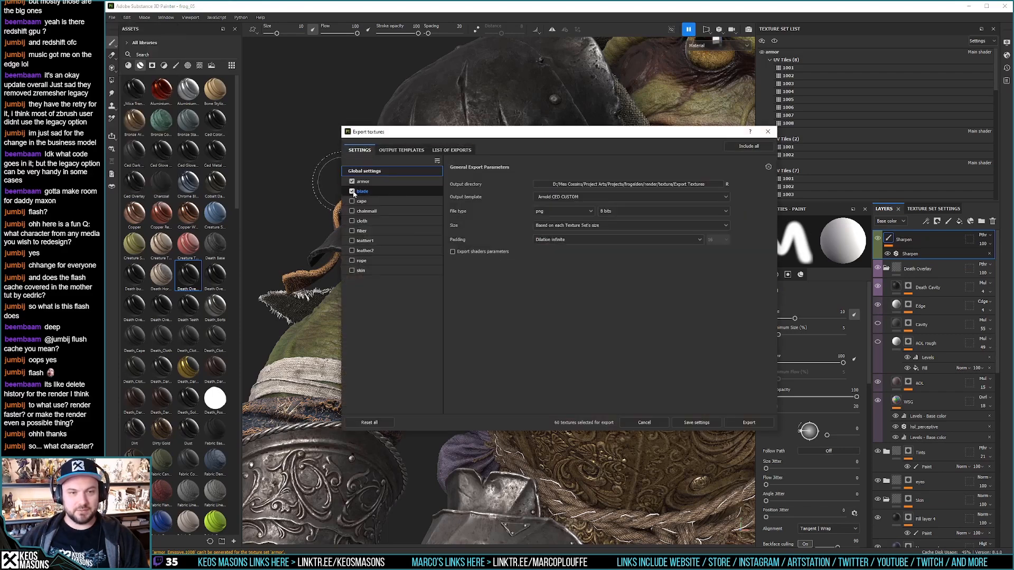
Step: Include every remaining texture set from blade through skin alongside armor and export the textures
{"action": "left_click", "coordinate": [352, 191]}
{"action": "left_click", "coordinate": [352, 201]}
{"action": "left_click", "coordinate": [351, 211]}
{"action": "left_click", "coordinate": [351, 221]}
{"action": "left_click", "coordinate": [352, 231]}
{"action": "left_click", "coordinate": [352, 241]}
{"action": "left_click", "coordinate": [352, 250]}
{"action": "left_click", "coordinate": [351, 260]}
{"action": "left_click", "coordinate": [352, 271]}
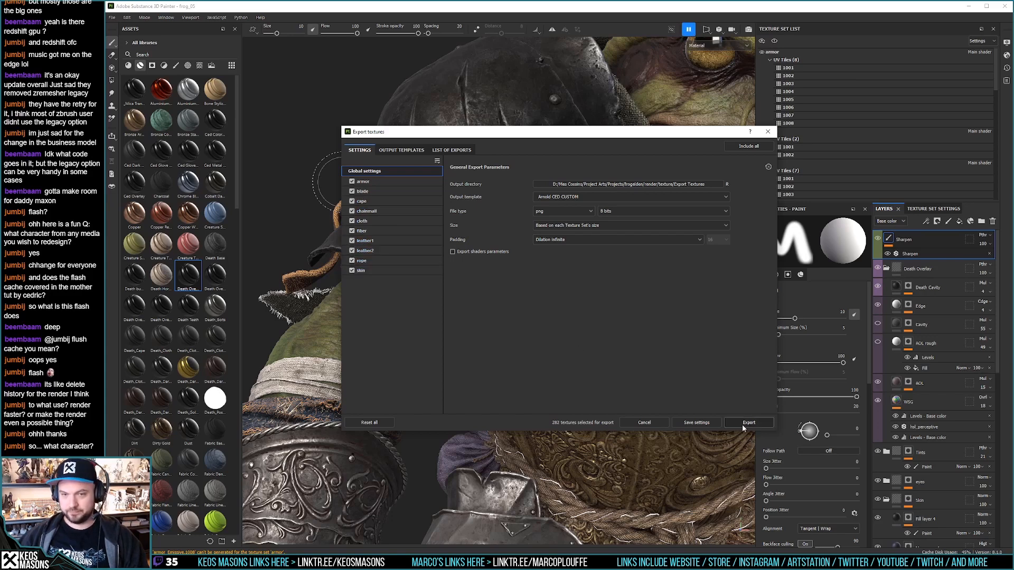
{"action": "left_click", "coordinate": [743, 423]}
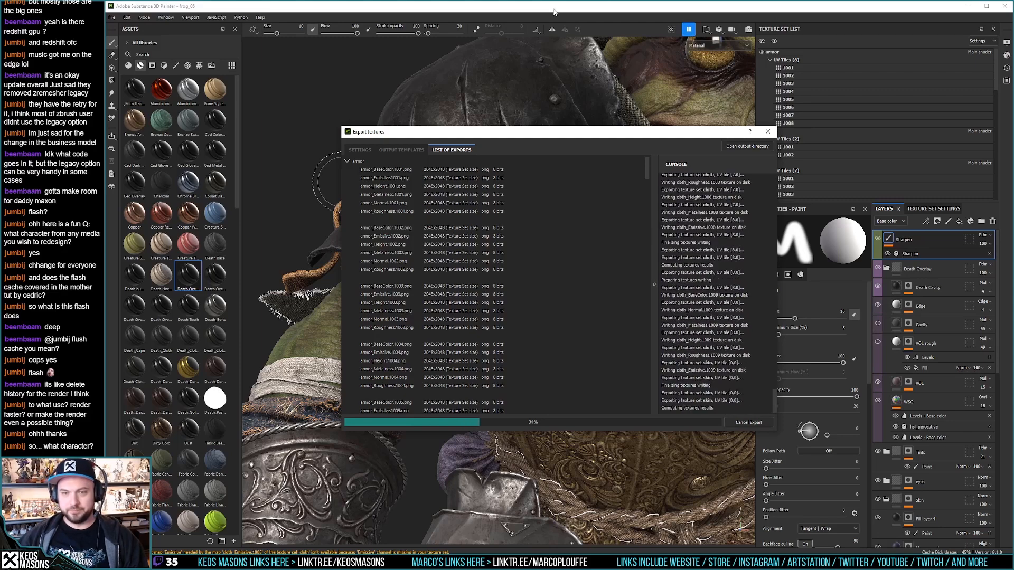
Step: Switch to 3ds Max and open the parameters of the Lens Effects imager feeding the Denoiser in the Slate Material Editor
{"action": "key", "text": "alt+Tab"}
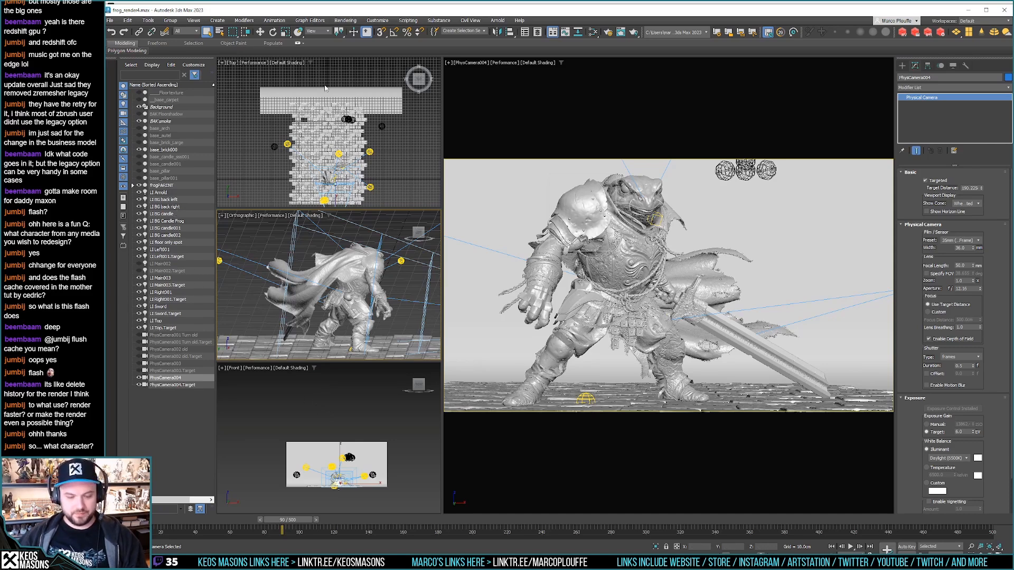
{"action": "key", "text": "m"}
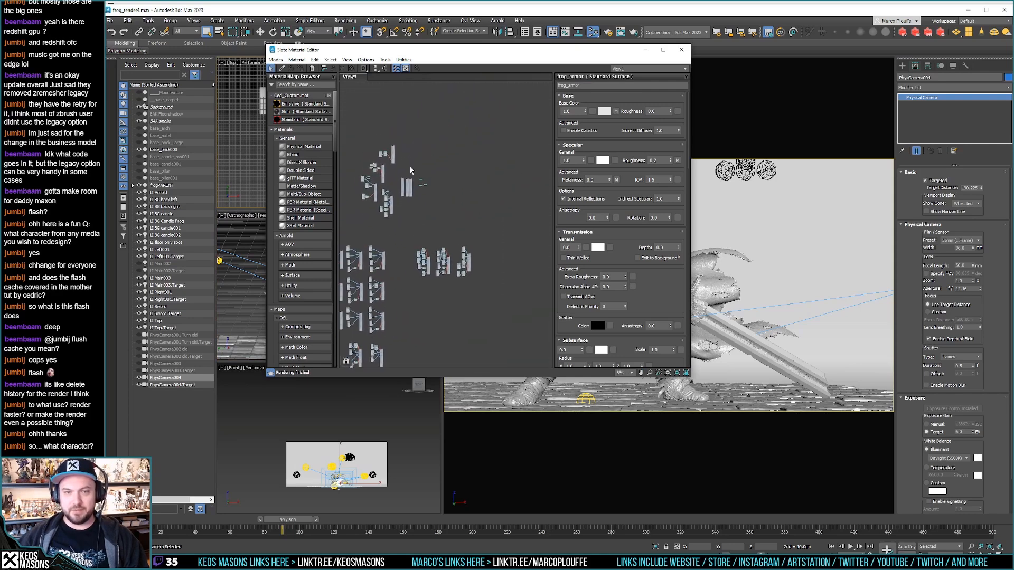
{"action": "mouse_move", "coordinate": [417, 161]}
{"action": "middle_mouse_down"}
{"action": "mouse_move", "coordinate": [447, 181]}
{"action": "mouse_move", "coordinate": [436, 221]}
{"action": "mouse_move", "coordinate": [401, 219]}
{"action": "mouse_move", "coordinate": [413, 178]}
{"action": "middle_mouse_up"}
{"action": "scroll", "coordinate": [446, 191], "scroll_direction": "up", "scroll_amount": 8}
{"action": "scroll", "coordinate": [452, 207], "scroll_direction": "up", "scroll_amount": 8}
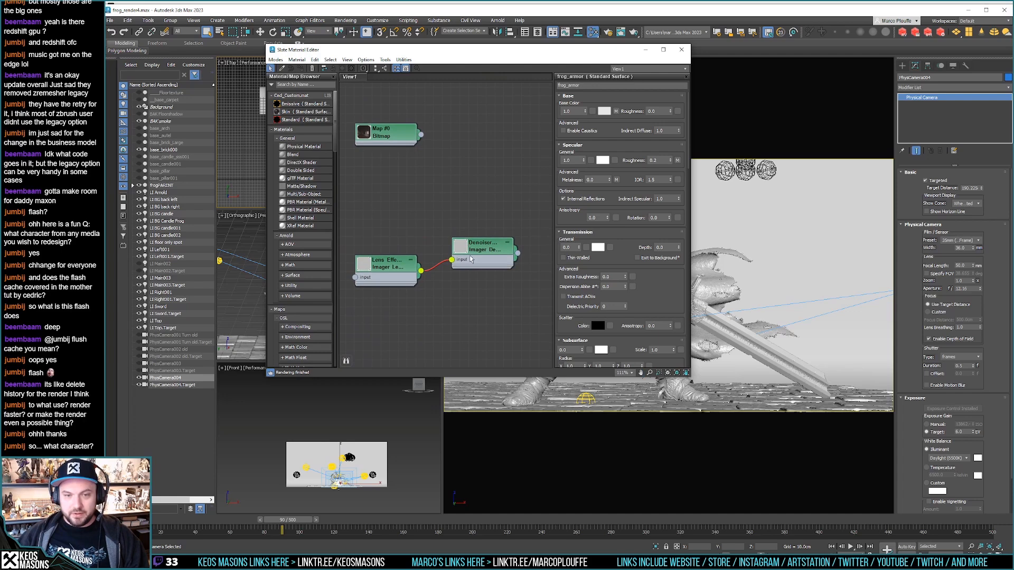
{"action": "scroll", "coordinate": [474, 256], "scroll_direction": "up", "scroll_amount": 1}
{"action": "left_click", "coordinate": [489, 253]}
{"action": "middle_click_drag", "start_coordinate": [395, 268], "coordinate": [435, 248]}
{"action": "left_click", "coordinate": [435, 248]}
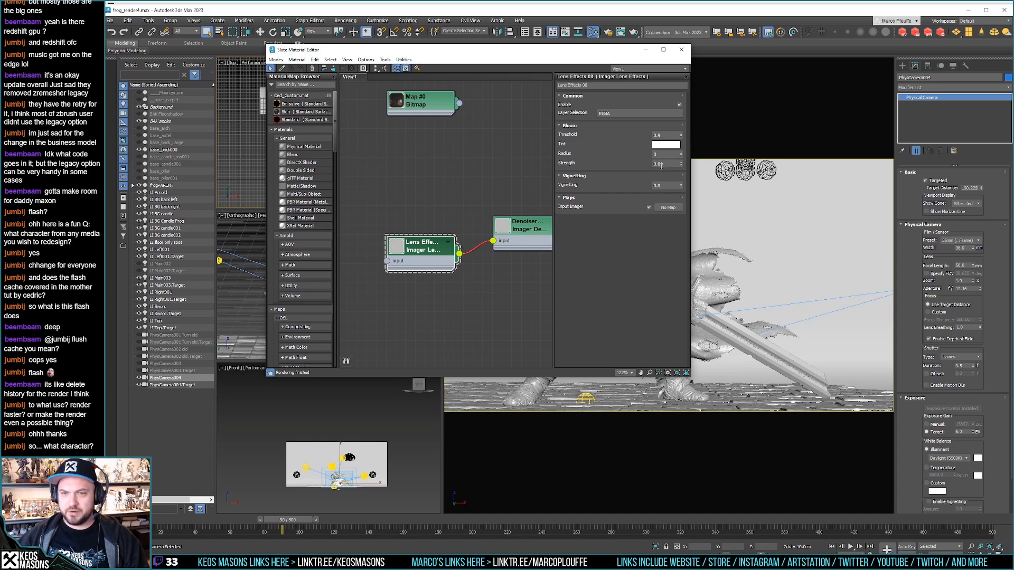
Step: Set the Lens Effects bloom strength to 0.15 and close the Slate Material Editor
{"action": "left_click", "coordinate": [664, 164]}
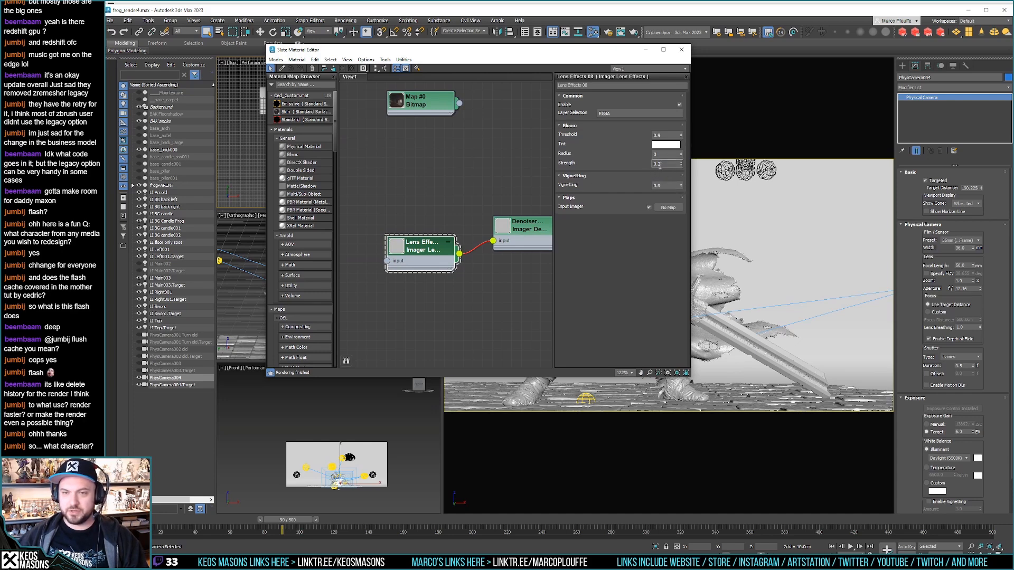
{"action": "type", "text": "0.15"}
{"action": "key", "text": "Return"}
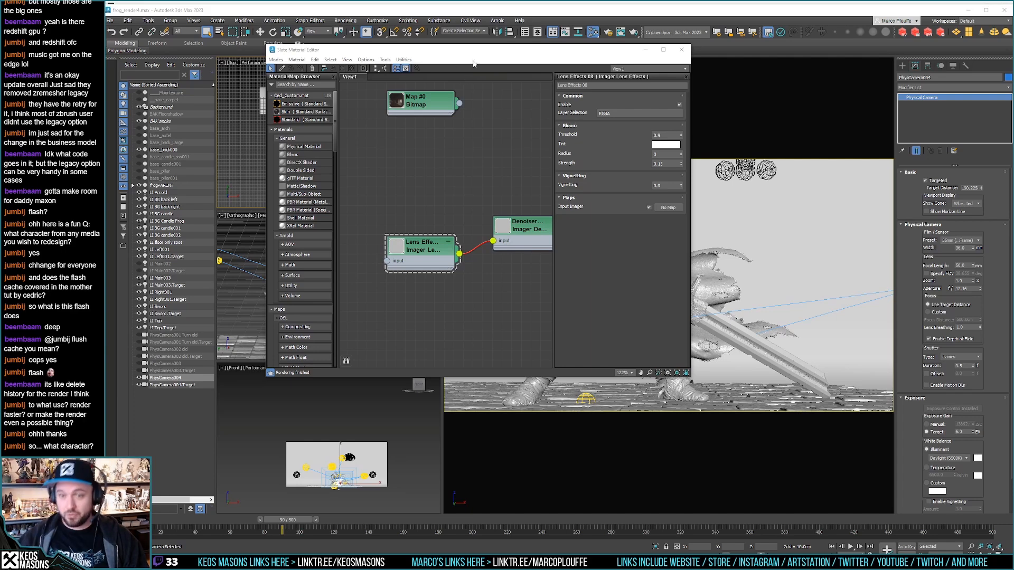
{"action": "left_click", "coordinate": [682, 49]}
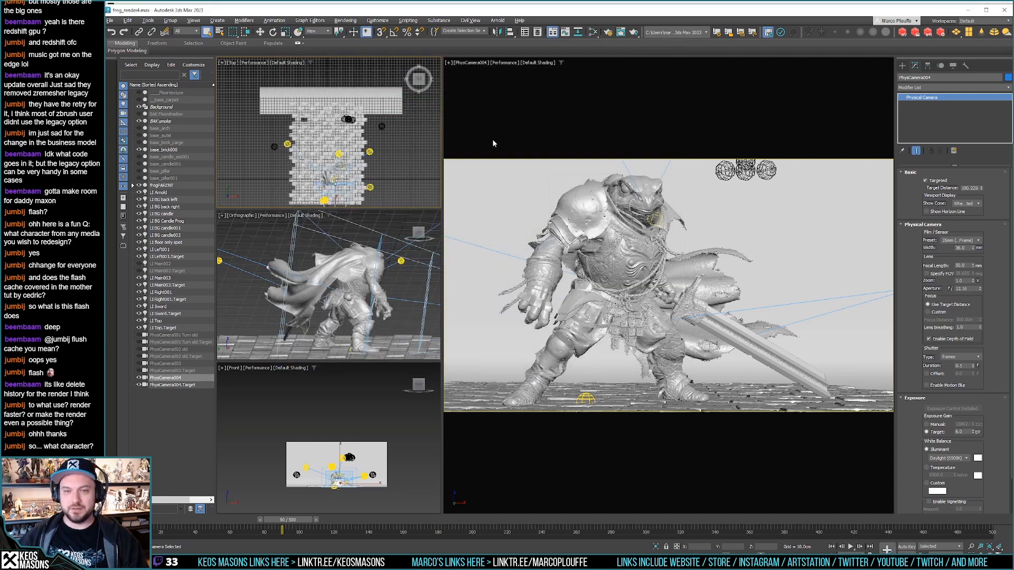
Step: Switch to Substance 3D Painter, close the texture export window and save the frog_05 project
{"action": "key", "text": "alt+Tab"}
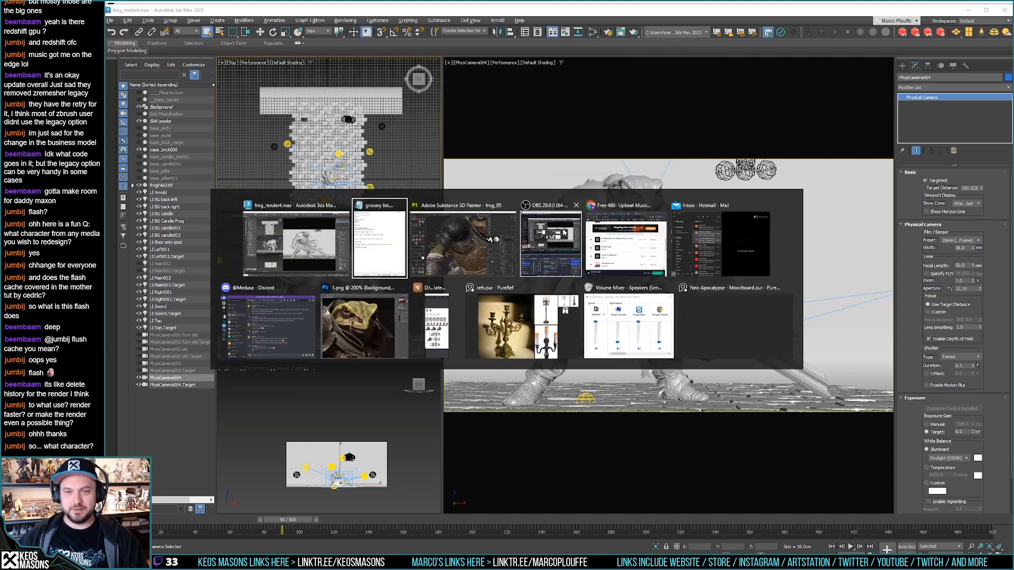
{"action": "left_click", "coordinate": [455, 236]}
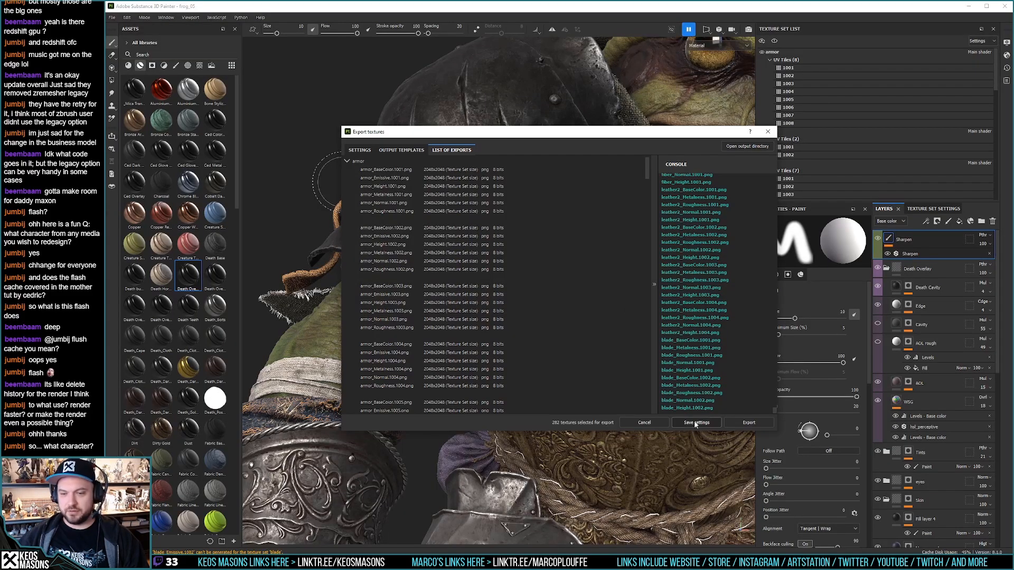
{"action": "key", "text": "Escape"}
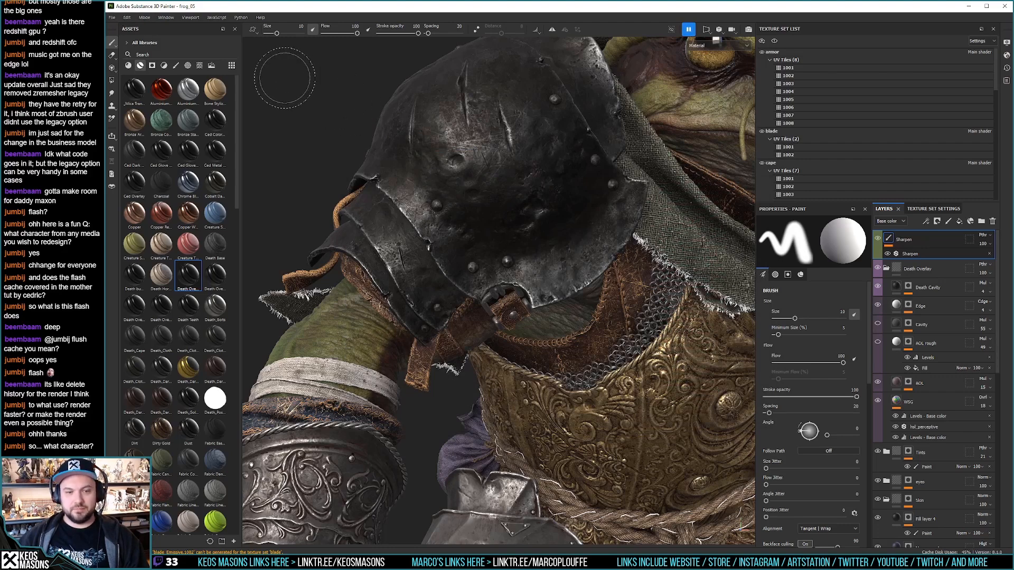
{"action": "key", "text": "ctrl+s"}
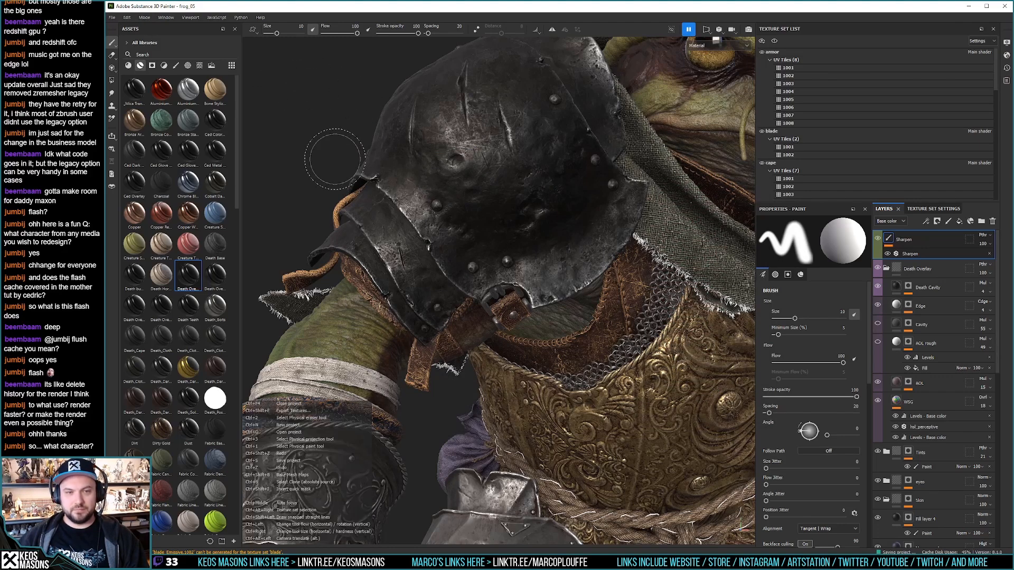
Step: Switch to 3ds Max and flush all Arnold caches twice
{"action": "key", "text": "alt+Tab"}
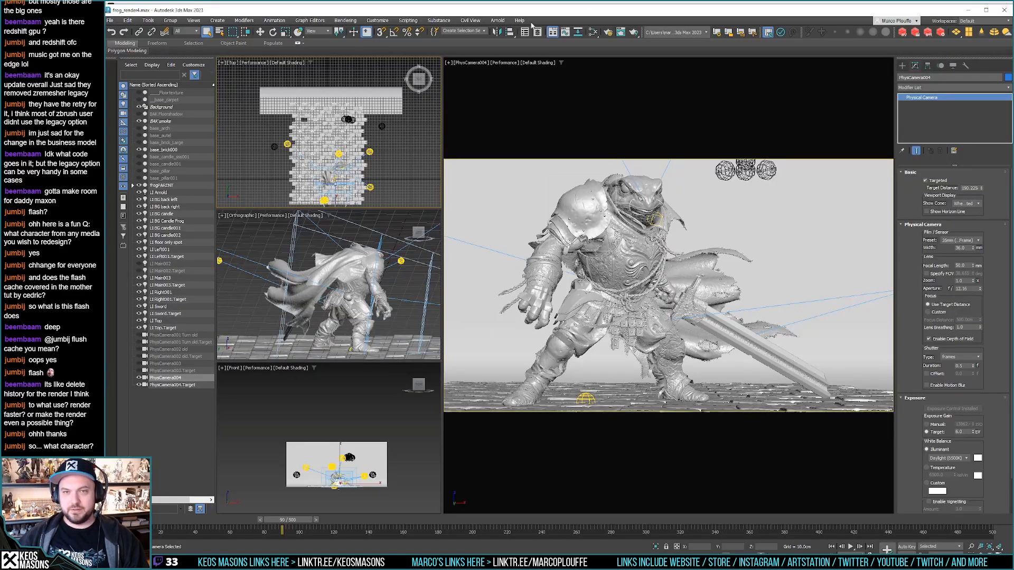
{"action": "left_click", "coordinate": [499, 20]}
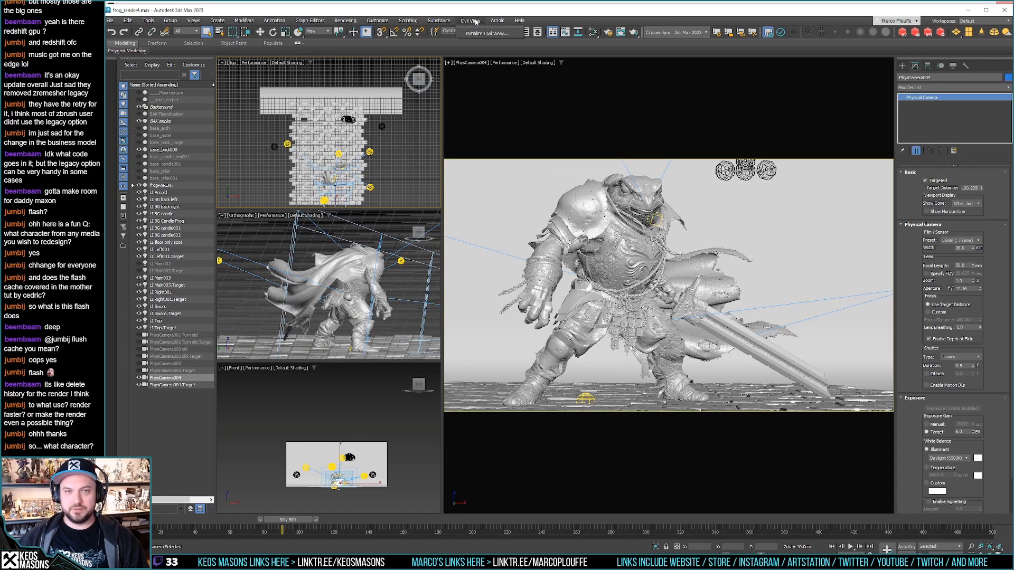
{"action": "mouse_move", "coordinate": [548, 43]}
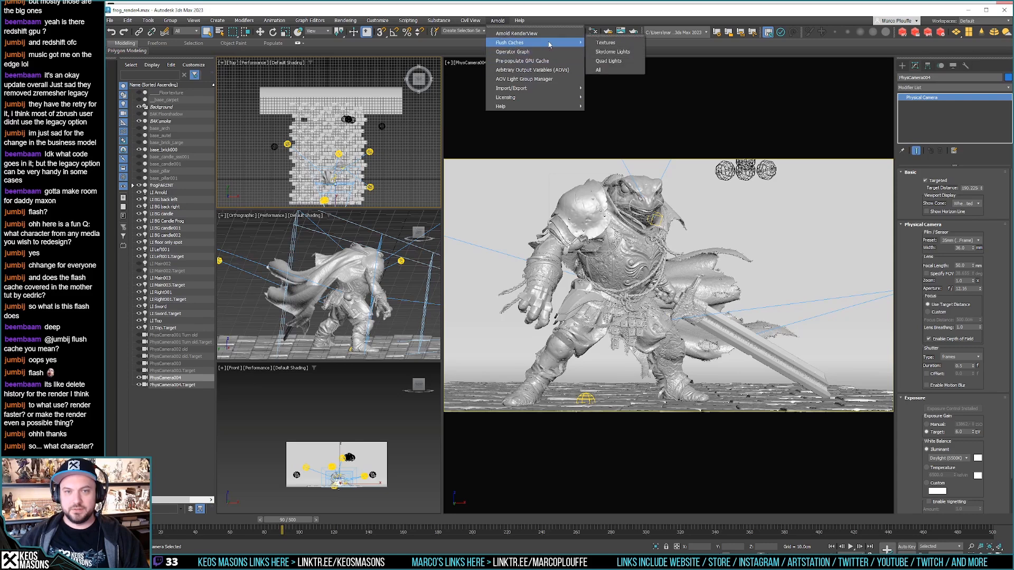
{"action": "left_click", "coordinate": [595, 70]}
{"action": "left_click", "coordinate": [498, 21]}
{"action": "mouse_move", "coordinate": [509, 42]}
{"action": "left_click", "coordinate": [600, 69]}
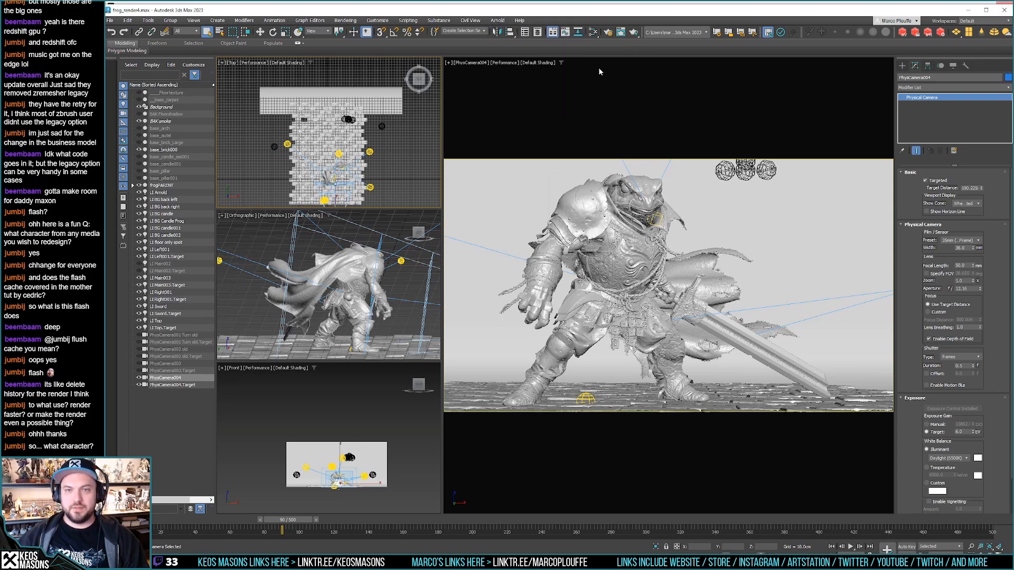
Step: Show the PhysCamera004 rendered frame window and change the area to render from Region to View
{"action": "left_click", "coordinate": [621, 32]}
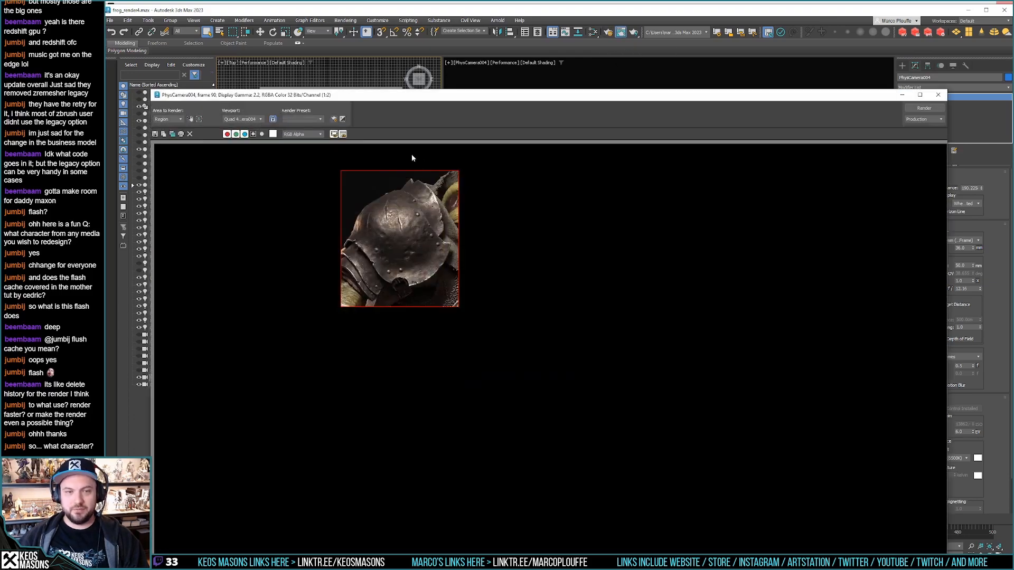
{"action": "left_click", "coordinate": [181, 121]}
{"action": "left_click", "coordinate": [180, 126]}
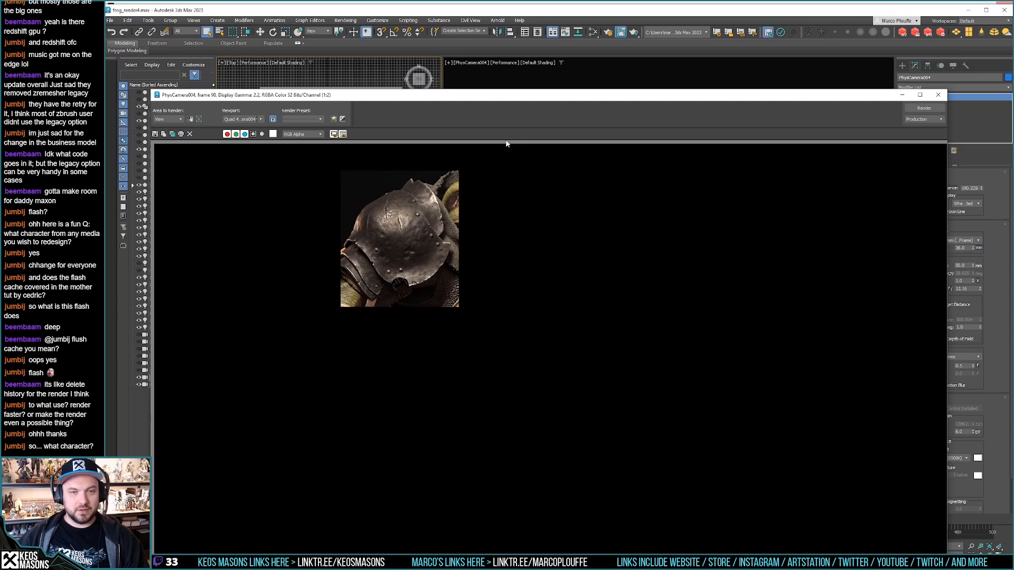
{"action": "left_click_drag", "start_coordinate": [411, 96], "coordinate": [405, 63]}
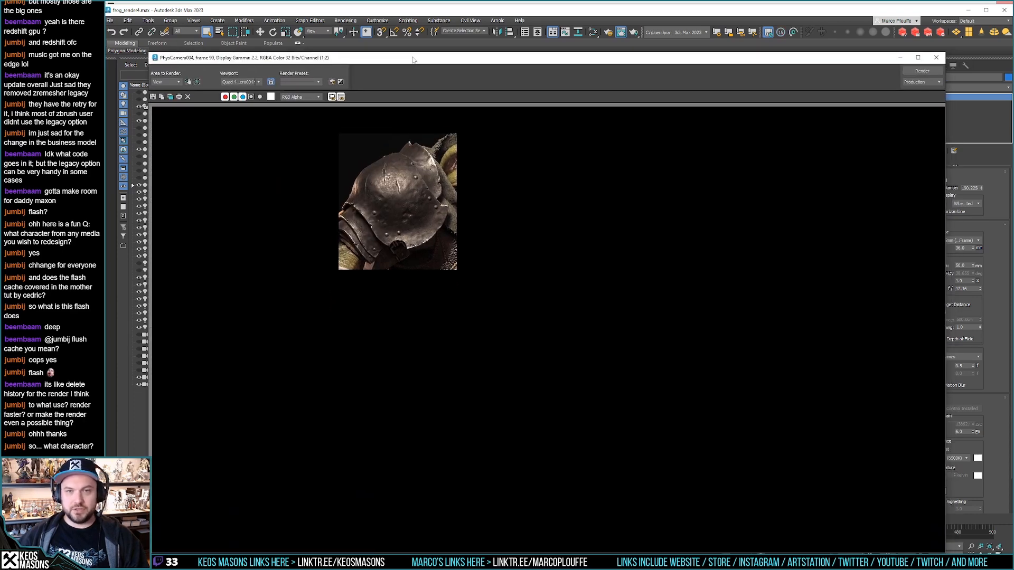
{"action": "left_click", "coordinate": [568, 12]}
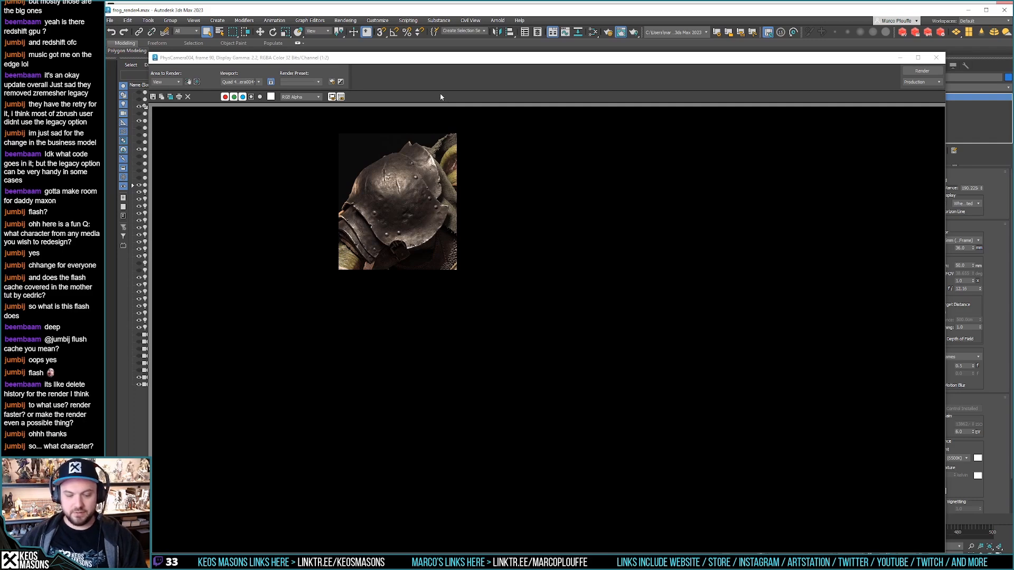
Step: Set the output width to 1600 in Render Setup
{"action": "key", "text": "m"}
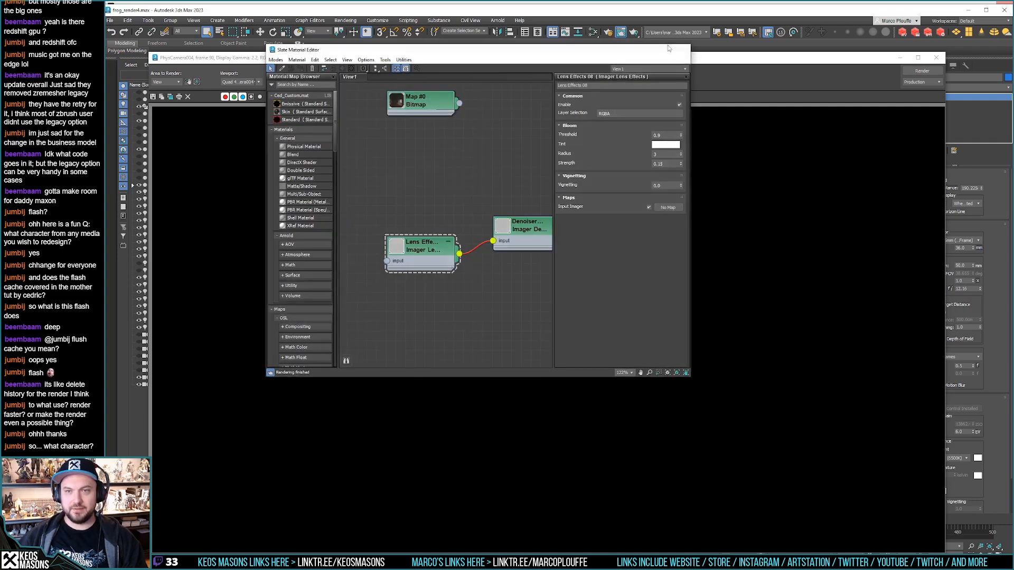
{"action": "left_click", "coordinate": [681, 49]}
{"action": "key", "text": "F10"}
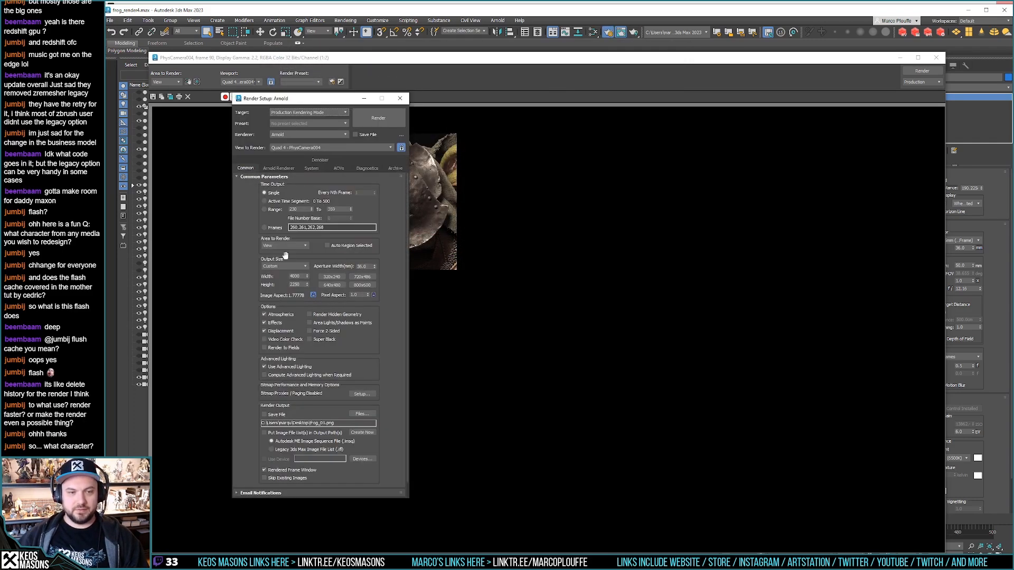
{"action": "left_click_drag", "start_coordinate": [301, 276], "coordinate": [264, 273]}
{"action": "type", "text": "1600"}
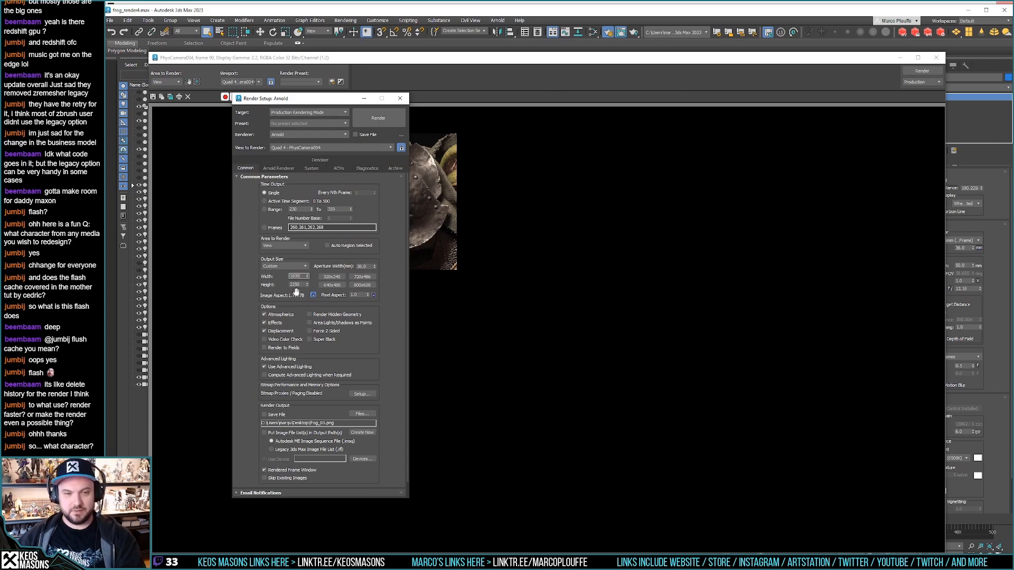
{"action": "key", "text": "Return"}
Step: Review the Arnold Renderer sampling settings and switch to Substance 3D Painter
{"action": "left_click", "coordinate": [279, 168]}
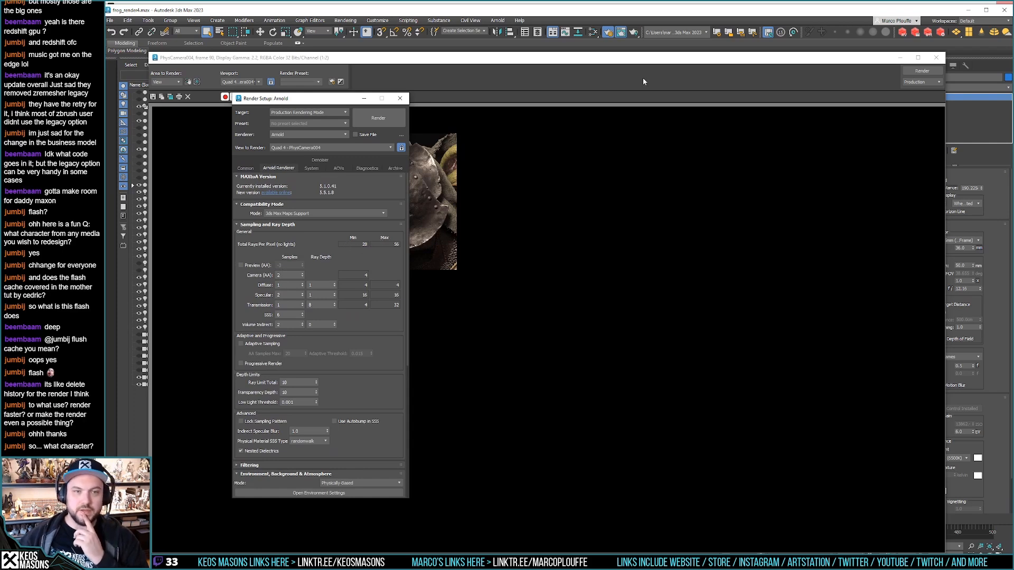
{"action": "left_click", "coordinate": [648, 64]}
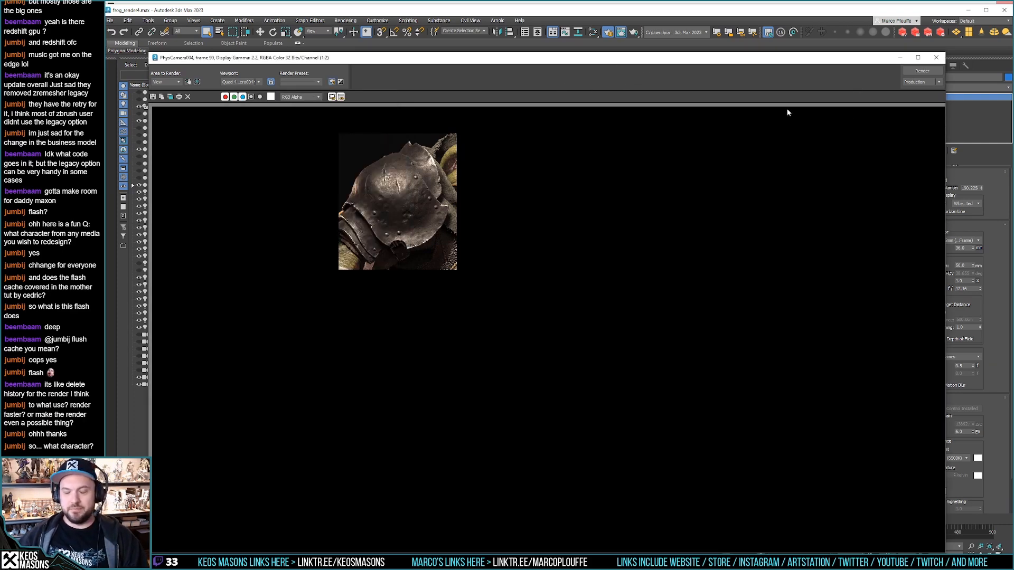
{"action": "key", "text": "alt+Tab"}
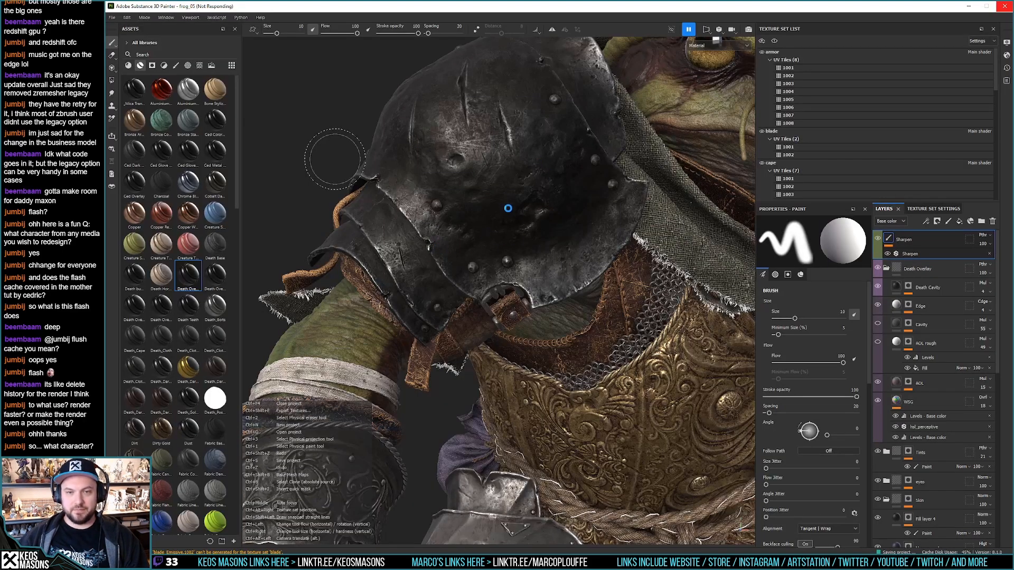
Step: Examine the frog render 1.png in Photoshop at 100% zoom and check back on the saving Painter project
{"action": "key", "text": "alt+Tab"}
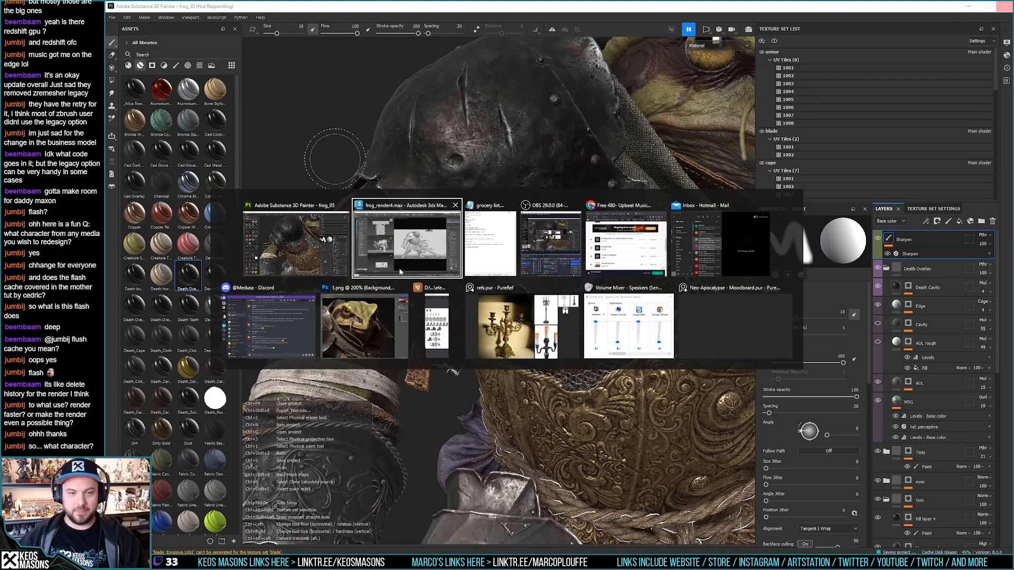
{"action": "left_click", "coordinate": [387, 309]}
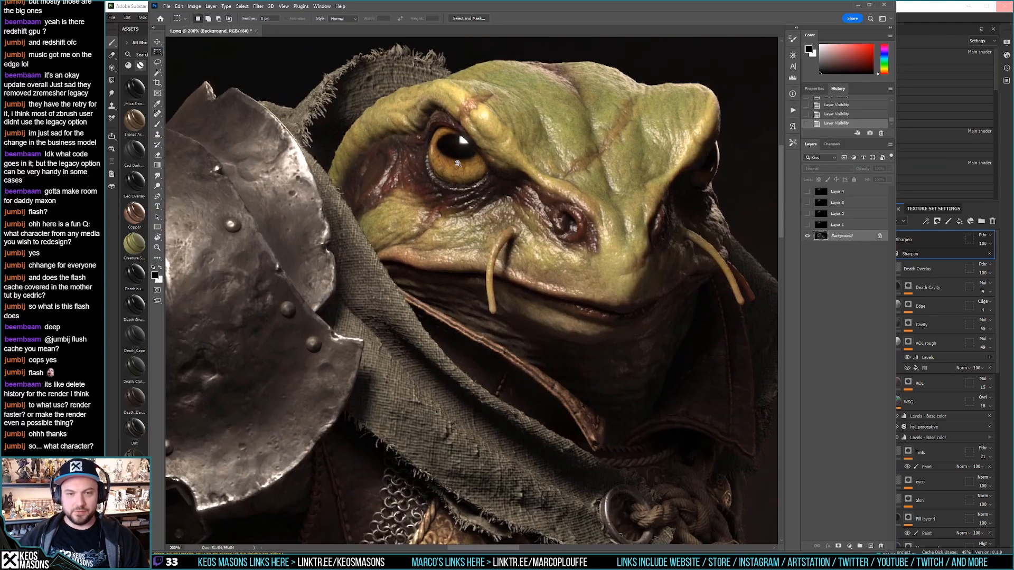
{"action": "left_click", "coordinate": [457, 164], "text": "alt"}
{"action": "left_click_drag", "start_coordinate": [364, 252], "coordinate": [422, 233]}
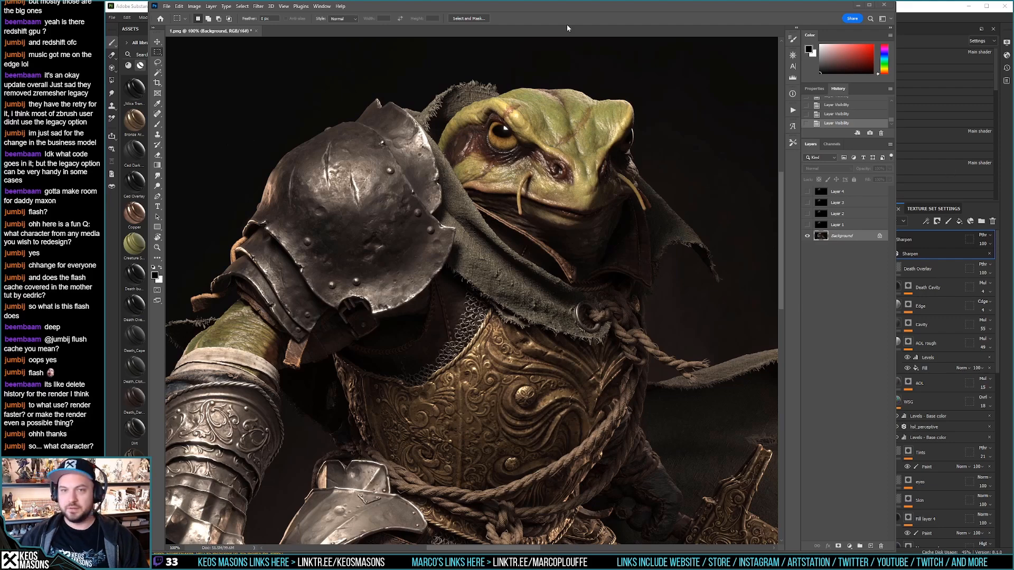
{"action": "key", "text": "alt+Tab"}
{"action": "left_click", "coordinate": [546, 174]}
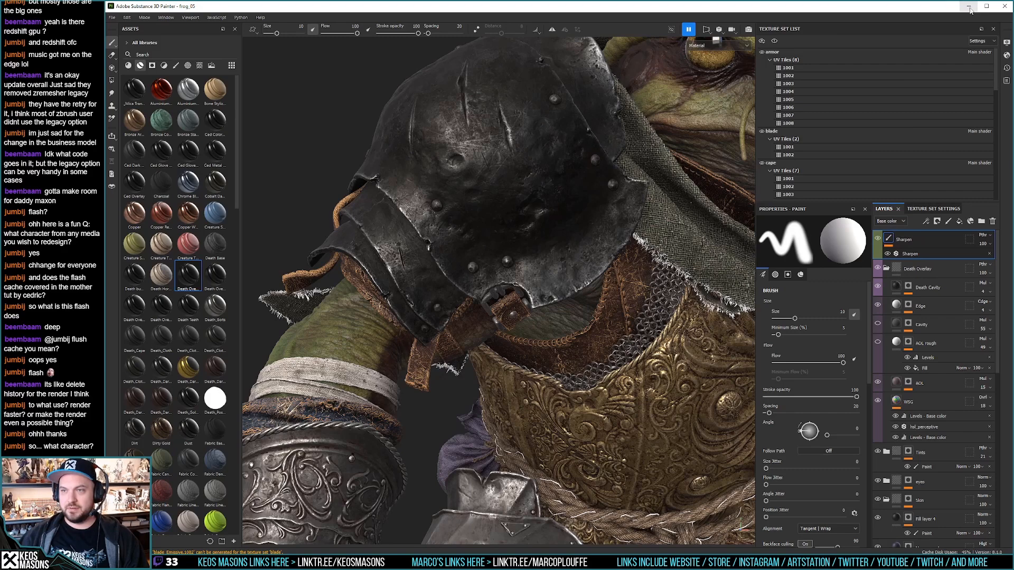
{"action": "key", "text": "alt+Tab"}
{"action": "left_click", "coordinate": [595, 154]}
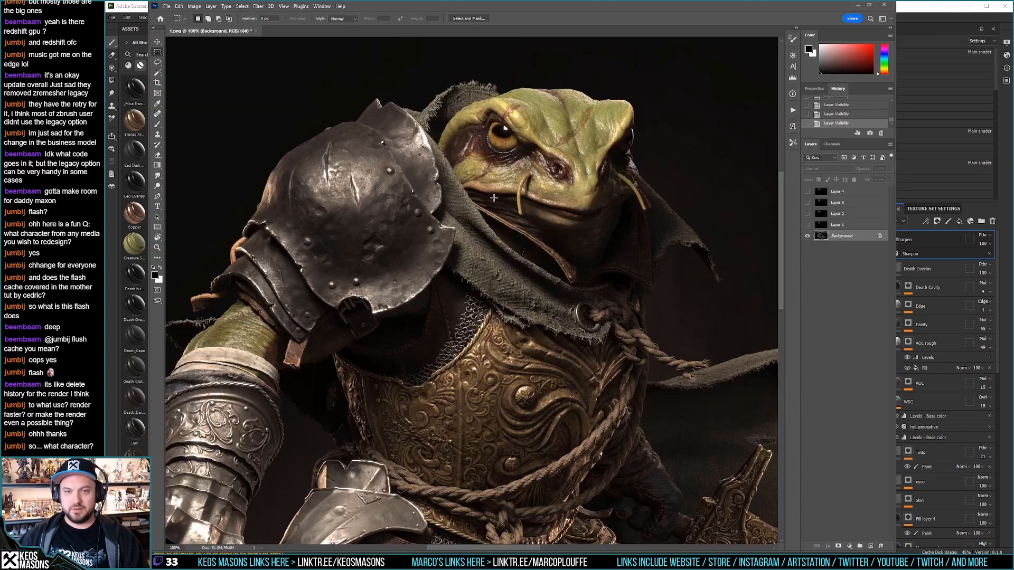
Step: Switch to 3ds Max, try to render the full PhysCamera004 view, and close the Arnold message window
{"action": "key", "text": "alt+Tab"}
{"action": "left_click", "coordinate": [715, 167]}
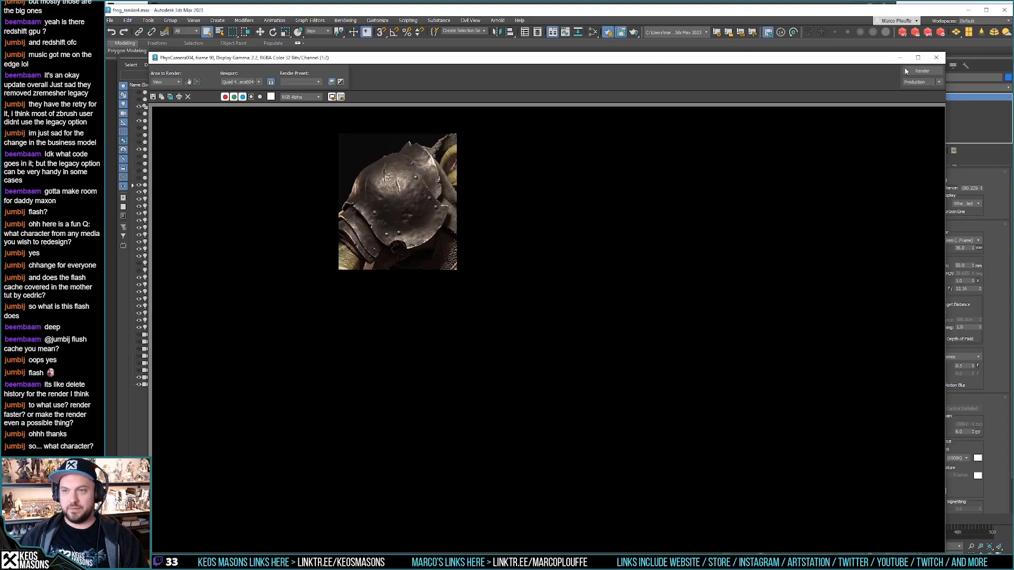
{"action": "left_click", "coordinate": [921, 71]}
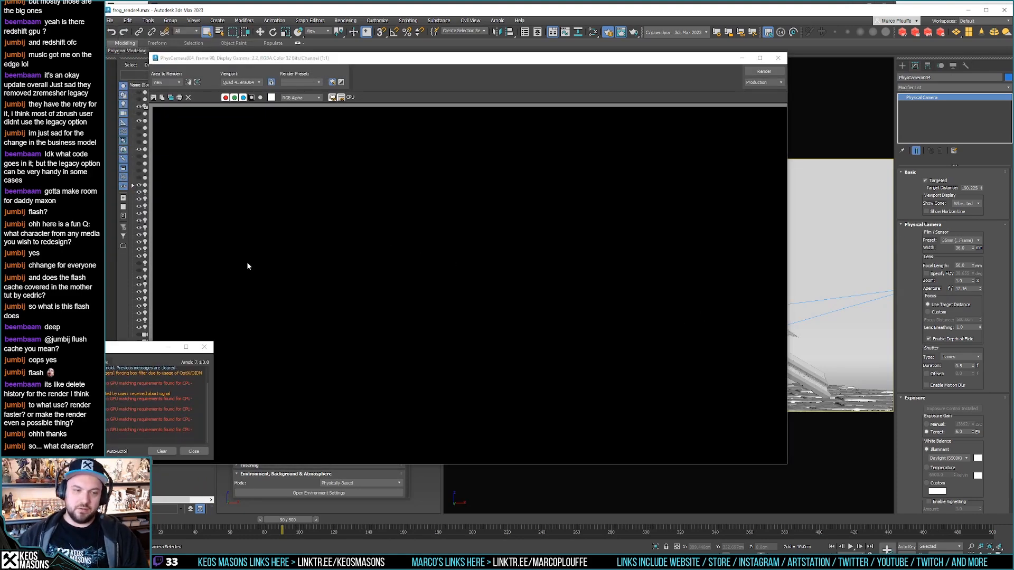
{"action": "left_click", "coordinate": [204, 347]}
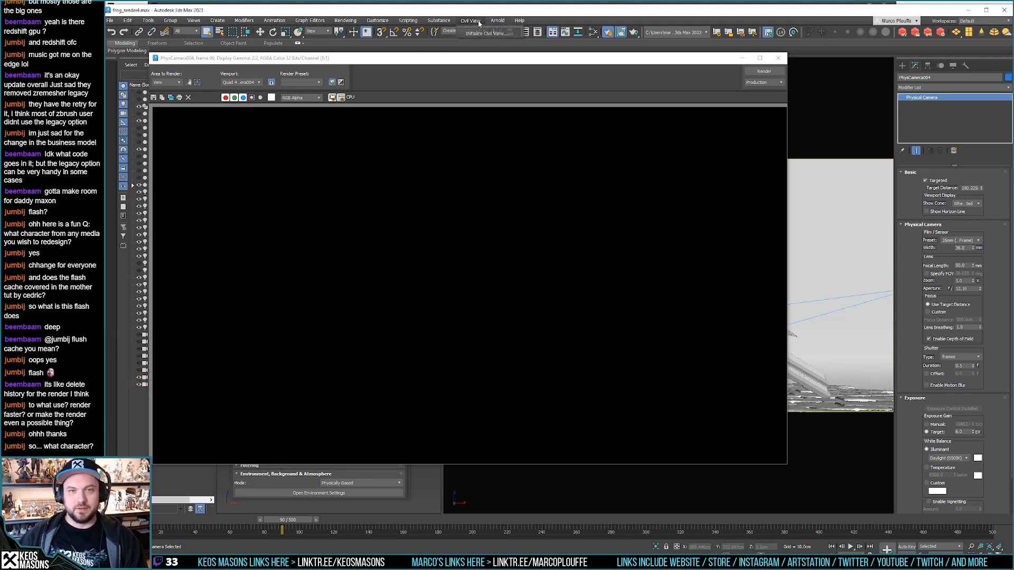
Step: Flush the Arnold caches twice and render the full PhysCamera004 view again
{"action": "left_click", "coordinate": [498, 20]}
{"action": "mouse_move", "coordinate": [528, 42]}
{"action": "left_click", "coordinate": [619, 75]}
{"action": "left_click", "coordinate": [498, 20]}
{"action": "left_click", "coordinate": [602, 70]}
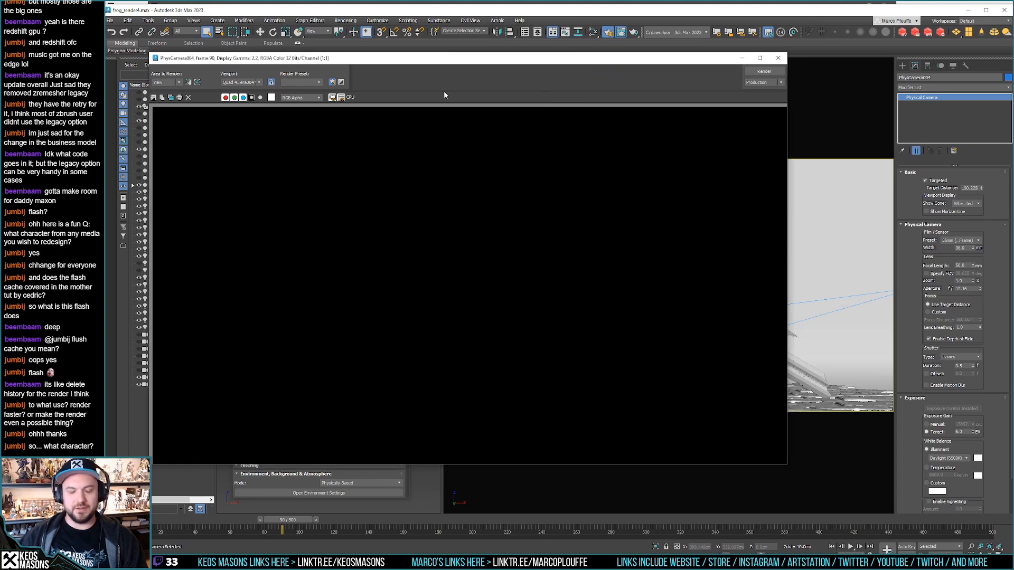
{"action": "left_click", "coordinate": [762, 73]}
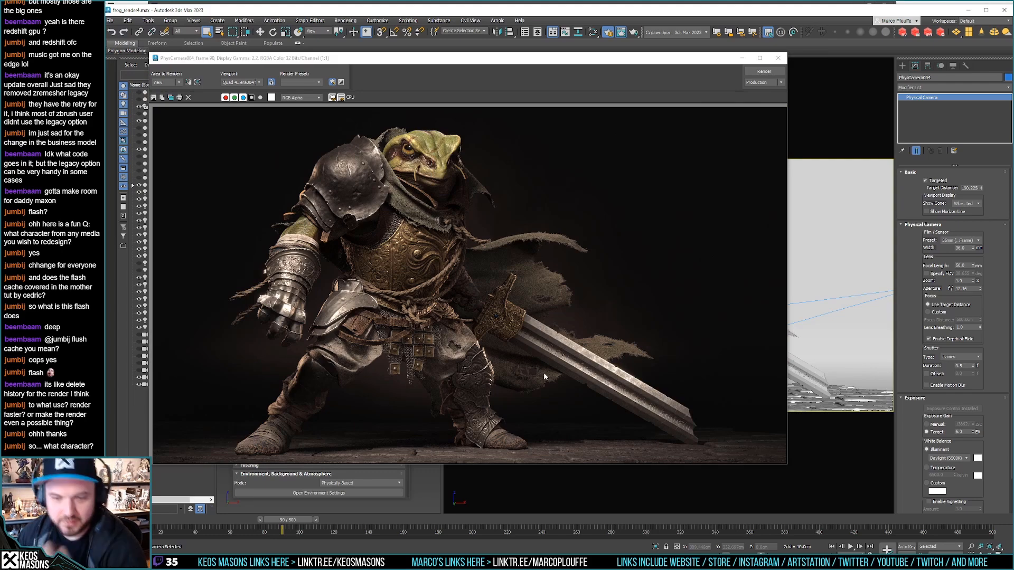
Step: Save the rendered frame to the Desktop as a JPEG file named 2
{"action": "left_click", "coordinate": [153, 97]}
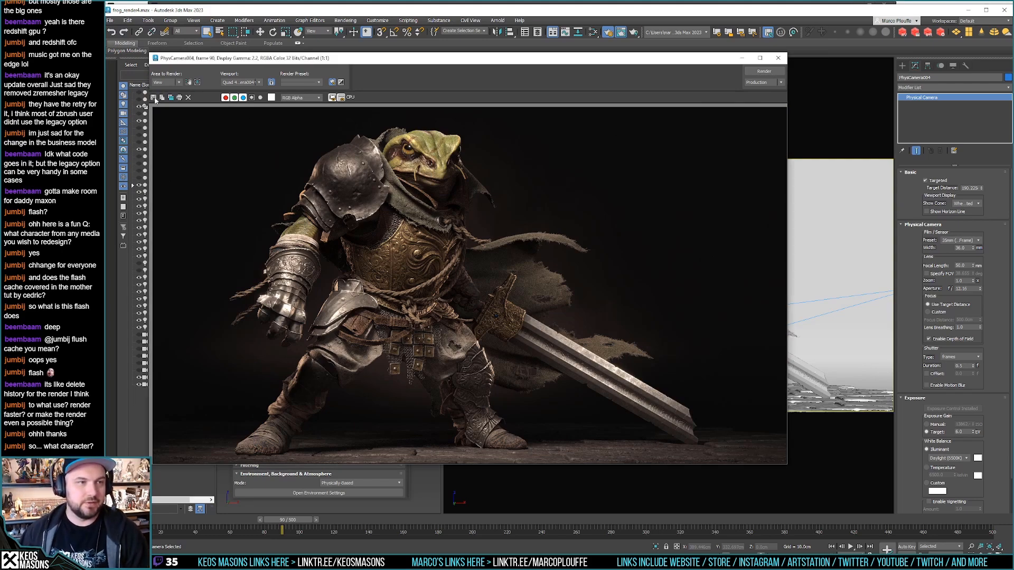
{"action": "type", "text": "2"}
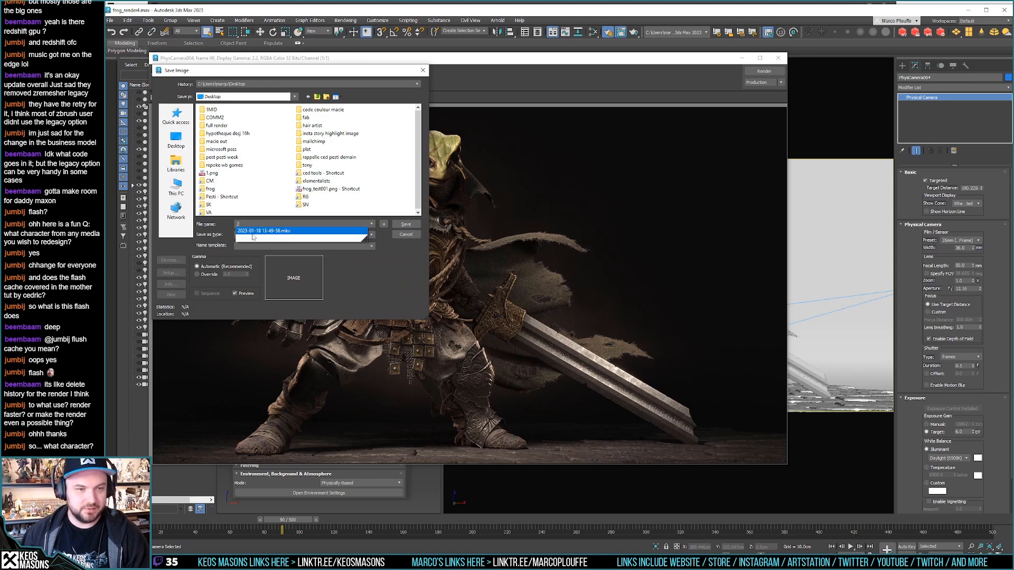
{"action": "left_click", "coordinate": [247, 234]}
{"action": "left_click", "coordinate": [259, 278]}
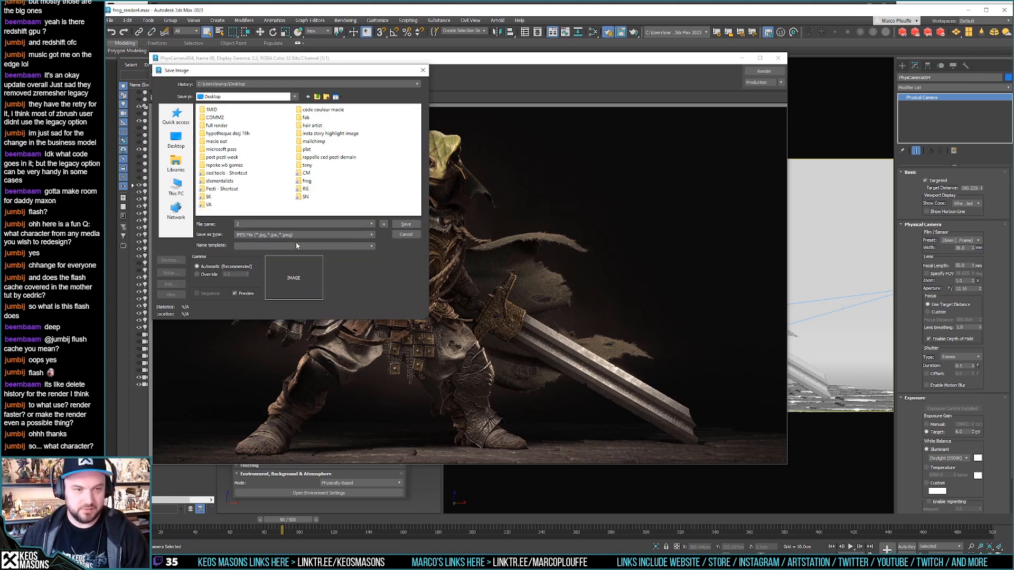
{"action": "left_click", "coordinate": [405, 224]}
{"action": "left_click", "coordinate": [267, 240]}
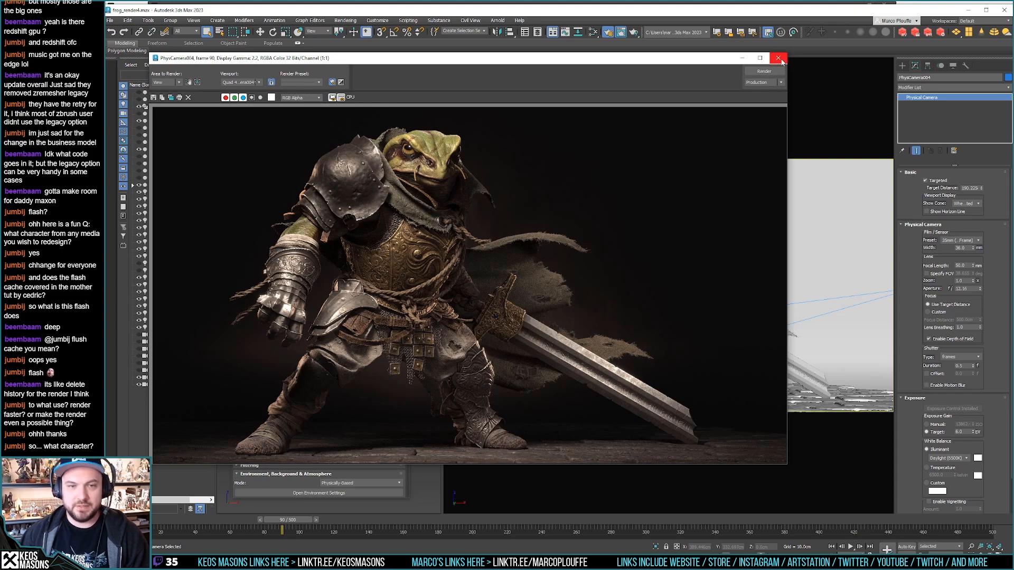
Step: Close the rendered frame and Render Setup windows, lower PhysCamera004's aperture to f/9.72, and render the view
{"action": "left_click", "coordinate": [780, 59]}
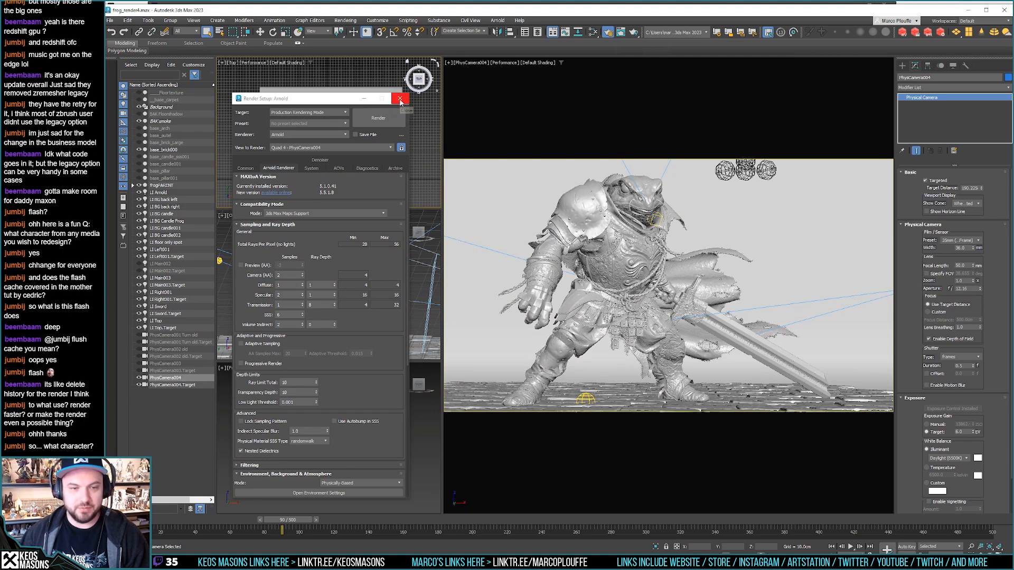
{"action": "left_click", "coordinate": [401, 99]}
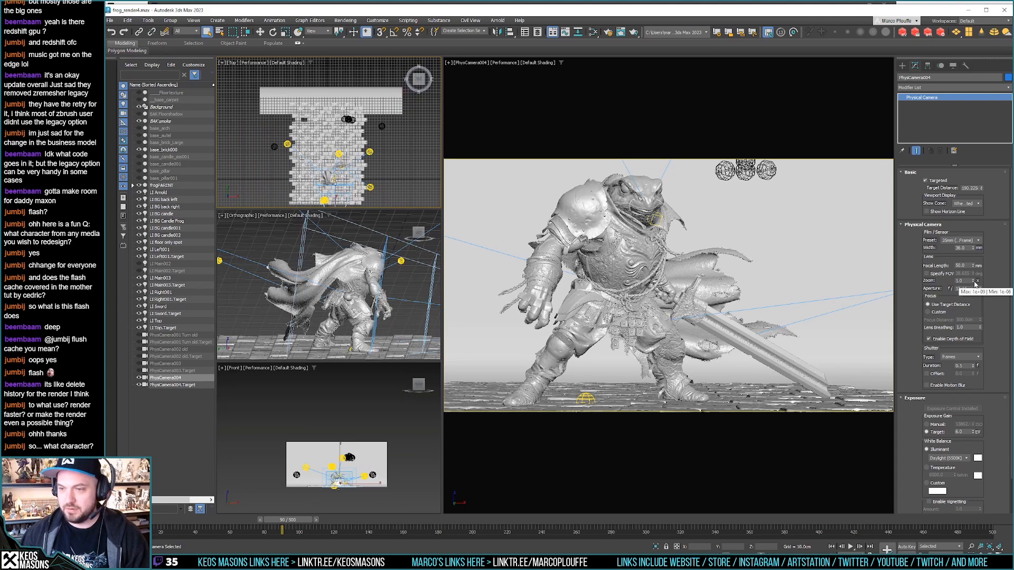
{"action": "left_click_drag", "start_coordinate": [980, 289], "coordinate": [981, 296]}
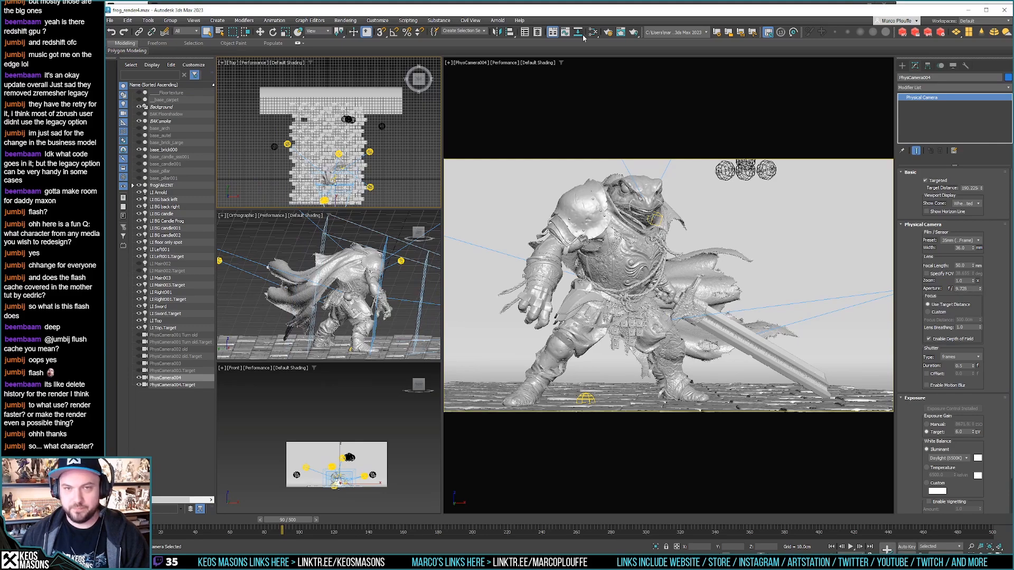
{"action": "left_click", "coordinate": [633, 34]}
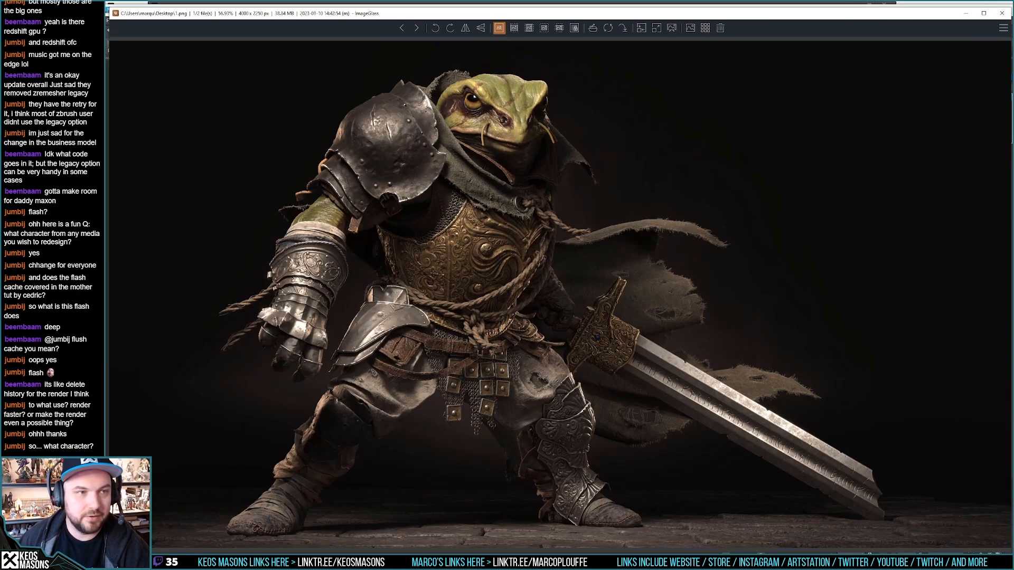
Step: Compare the saved renders 1.png and 2.jpg back and forth in the ImageGlass viewer, then close it
{"action": "left_click_drag", "start_coordinate": [110, 9], "coordinate": [276, 121]}
{"action": "key", "text": "Right"}
{"action": "key", "text": "Left"}
{"action": "key", "text": "Right"}
{"action": "key", "text": "Left"}
{"action": "key", "text": "Right"}
{"action": "key", "text": "Left"}
{"action": "key", "text": "Right"}
{"action": "key", "text": "Left"}
{"action": "key", "text": "Right"}
{"action": "key", "text": "Left"}
{"action": "key", "text": "Right"}
{"action": "key", "text": "Left"}
{"action": "key", "text": "Right"}
{"action": "key", "text": "Left"}
{"action": "key", "text": "Right"}
{"action": "key", "text": "Left"}
{"action": "key", "text": "Right"}
{"action": "key", "text": "Left"}
{"action": "key", "text": "Right"}
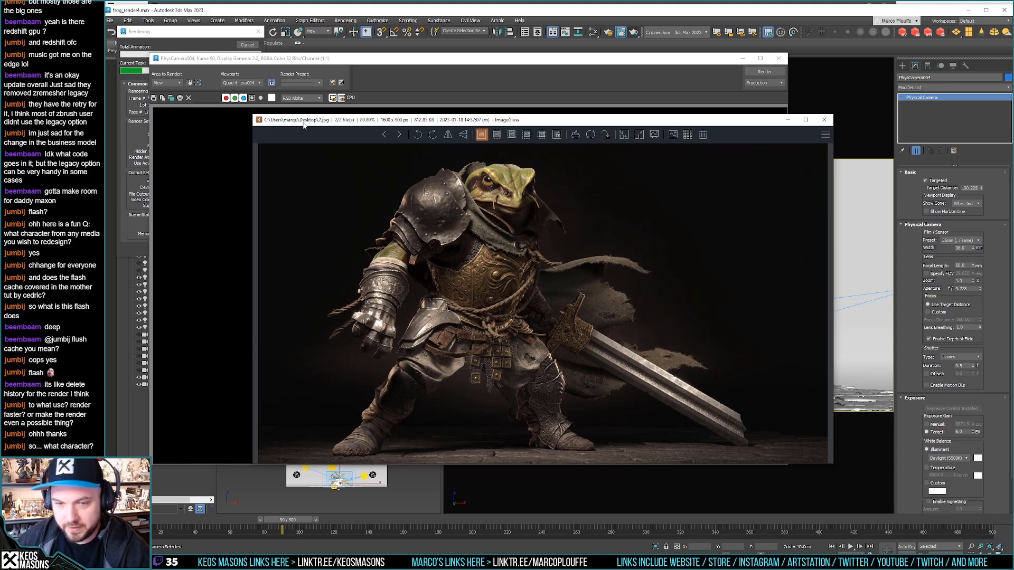
{"action": "key", "text": "Left"}
{"action": "key", "text": "Right"}
{"action": "key", "text": "Left"}
{"action": "key", "text": "Right"}
{"action": "key", "text": "Left"}
{"action": "key", "text": "Right"}
{"action": "key", "text": "Left"}
{"action": "key", "text": "Right"}
{"action": "key", "text": "Left"}
{"action": "key", "text": "Right"}
{"action": "key", "text": "Left"}
{"action": "key", "text": "Right"}
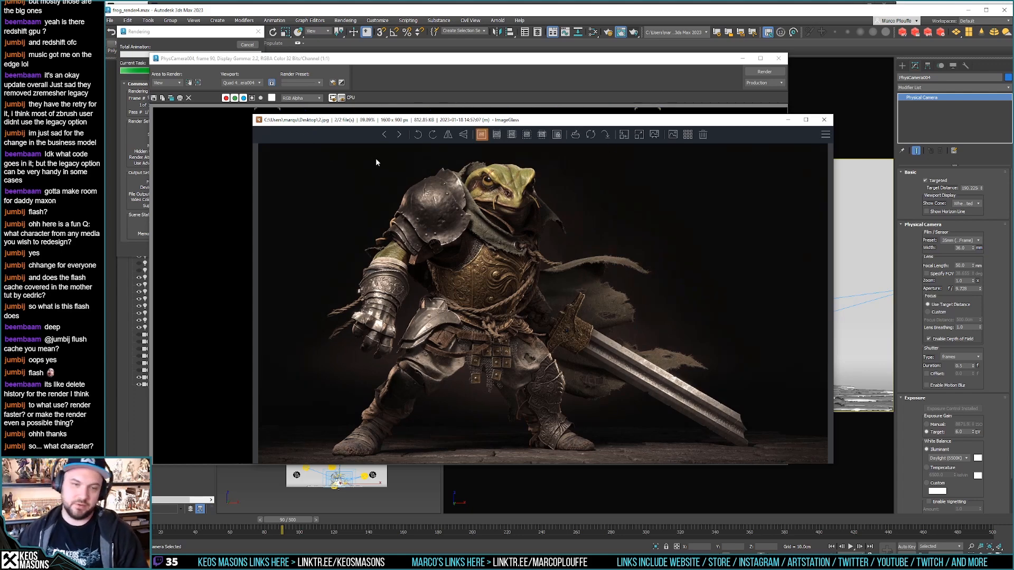
{"action": "left_click", "coordinate": [824, 119]}
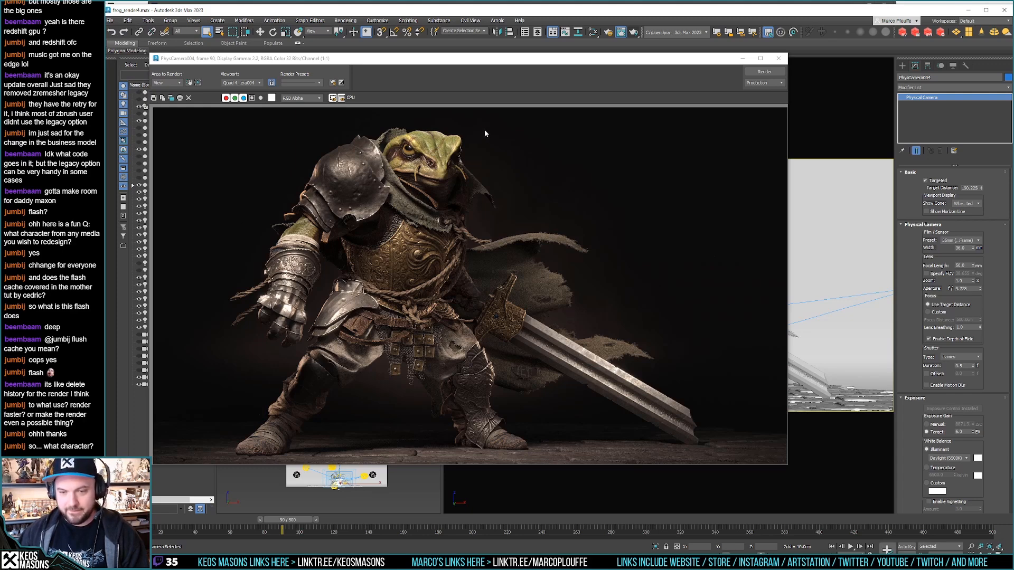
Step: Save the new depth-of-field render to the Desktop as a JPEG file named 3
{"action": "left_click", "coordinate": [154, 98]}
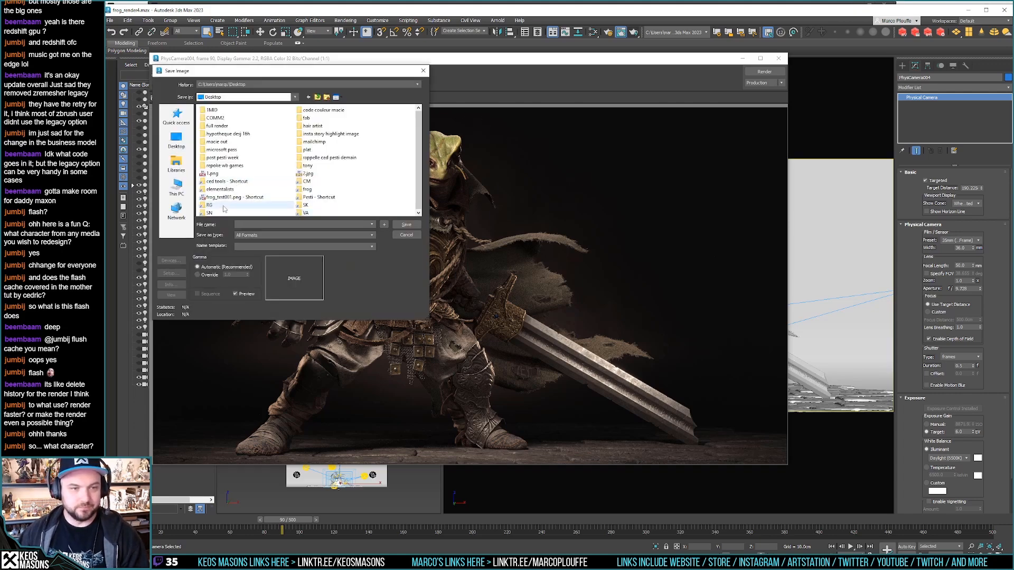
{"action": "left_click", "coordinate": [245, 223]}
{"action": "type", "text": "3"}
{"action": "key", "text": "Tab"}
{"action": "key", "text": "j"}
{"action": "left_click", "coordinate": [407, 225]}
{"action": "key", "text": "Return"}
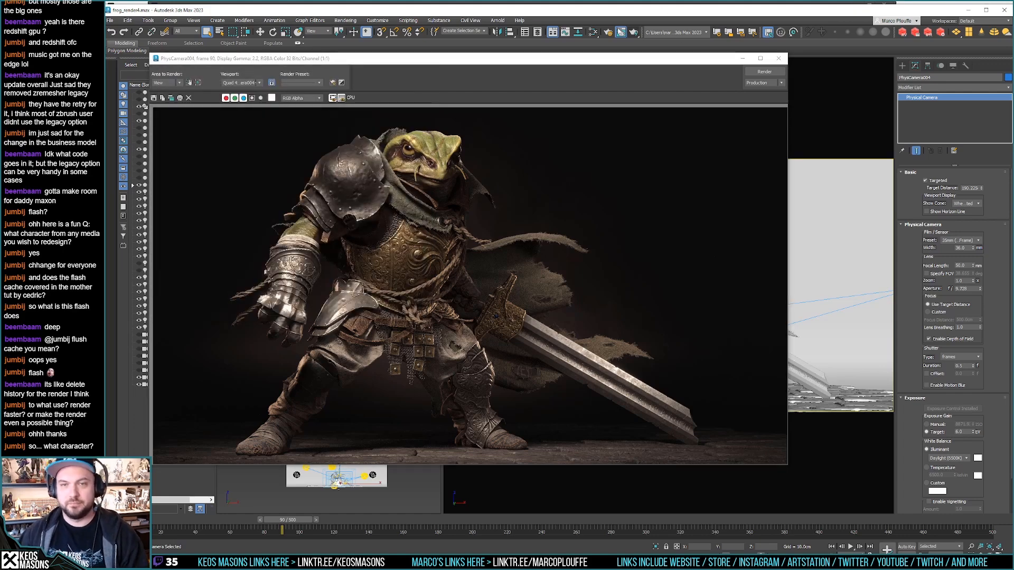
Step: Check the Lens Effects imager's bloom strength in the Slate Material Editor, then close the editor
{"action": "left_click_drag", "start_coordinate": [665, 60], "coordinate": [687, 120]}
{"action": "left_click", "coordinate": [594, 32]}
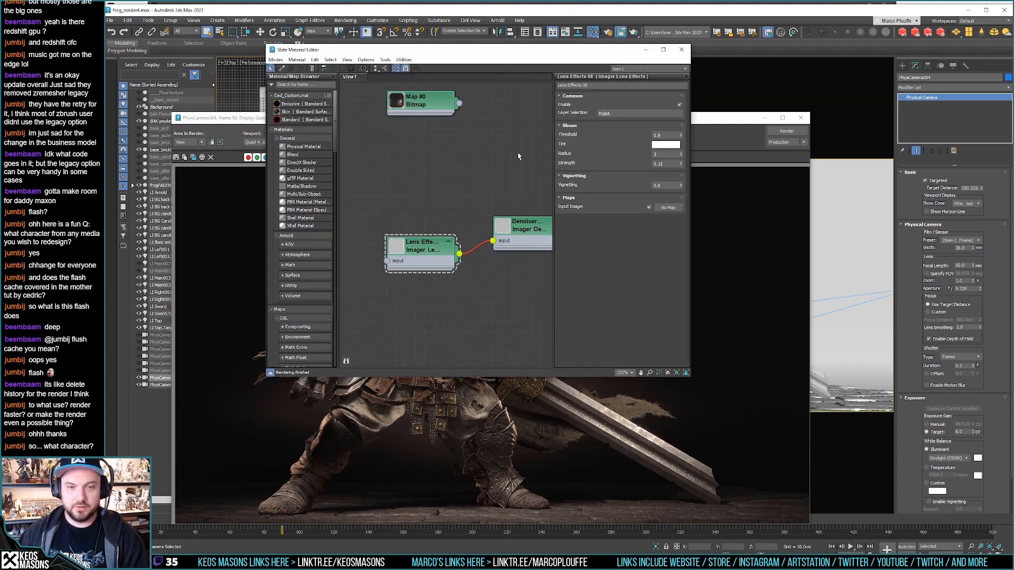
{"action": "double_click", "coordinate": [660, 164]}
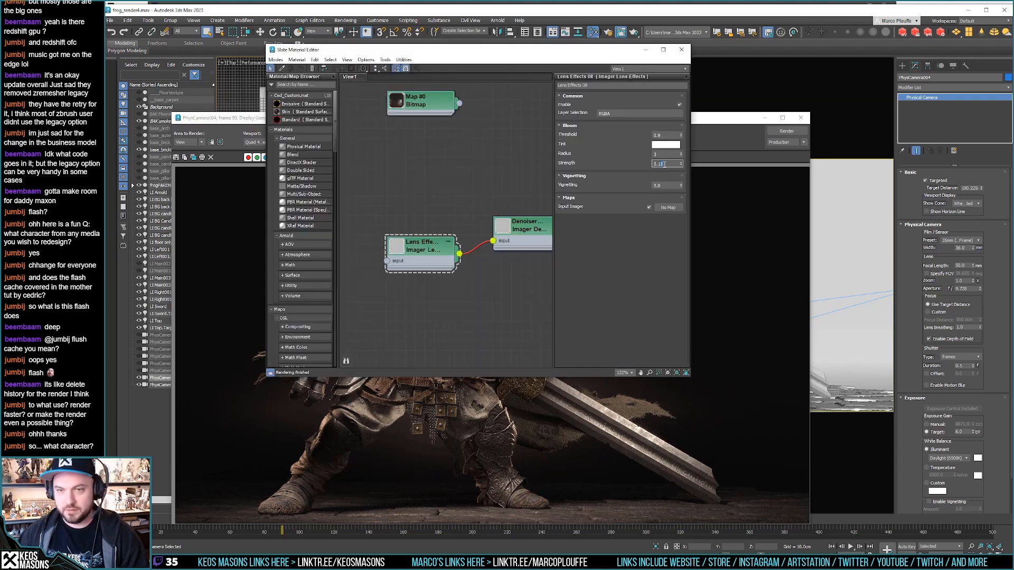
{"action": "left_click", "coordinate": [681, 50]}
{"action": "left_click_drag", "start_coordinate": [669, 114], "coordinate": [663, 71]}
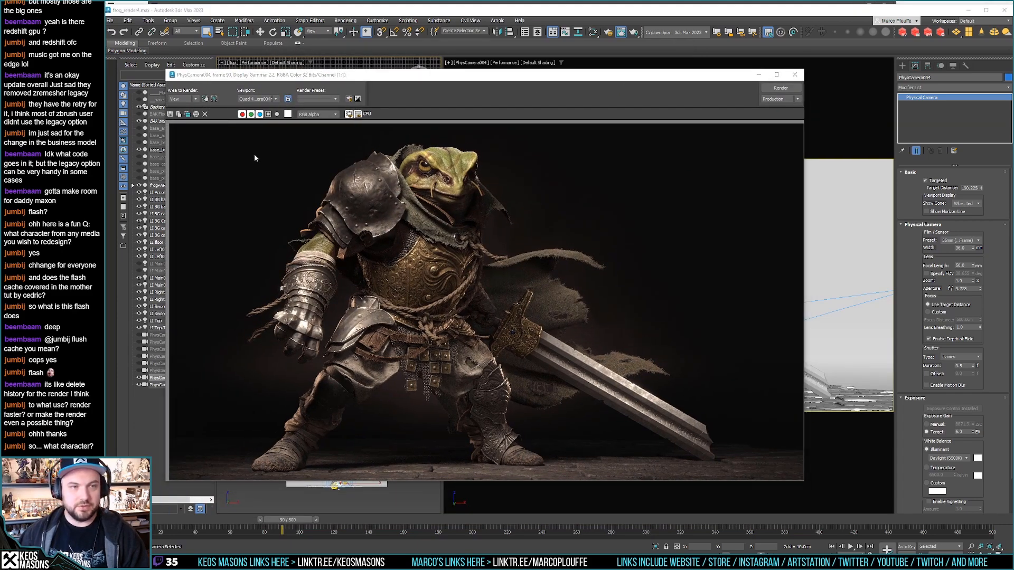
Step: Compare the saved renders 2.jpg and 3.jpg back and forth in ImageGlass, then close the viewer
{"action": "key", "text": "Right"}
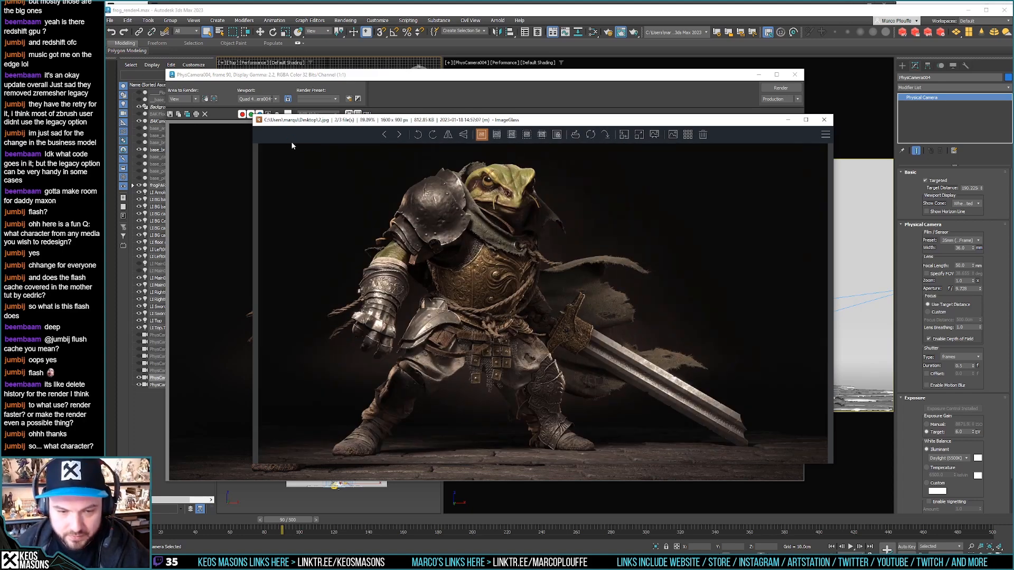
{"action": "key", "text": "Left"}
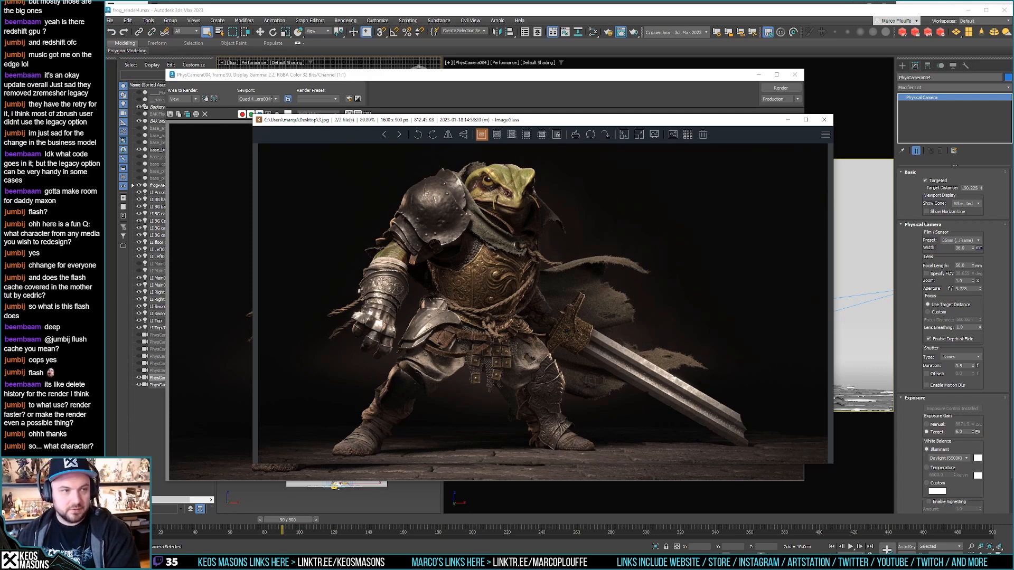
{"action": "key", "text": "Left"}
{"action": "key", "text": "Left"}
{"action": "key", "text": "Left"}
{"action": "key", "text": "Left"}
{"action": "key", "text": "Left"}
{"action": "key", "text": "Left"}
{"action": "key", "text": "Left"}
{"action": "key", "text": "Left"}
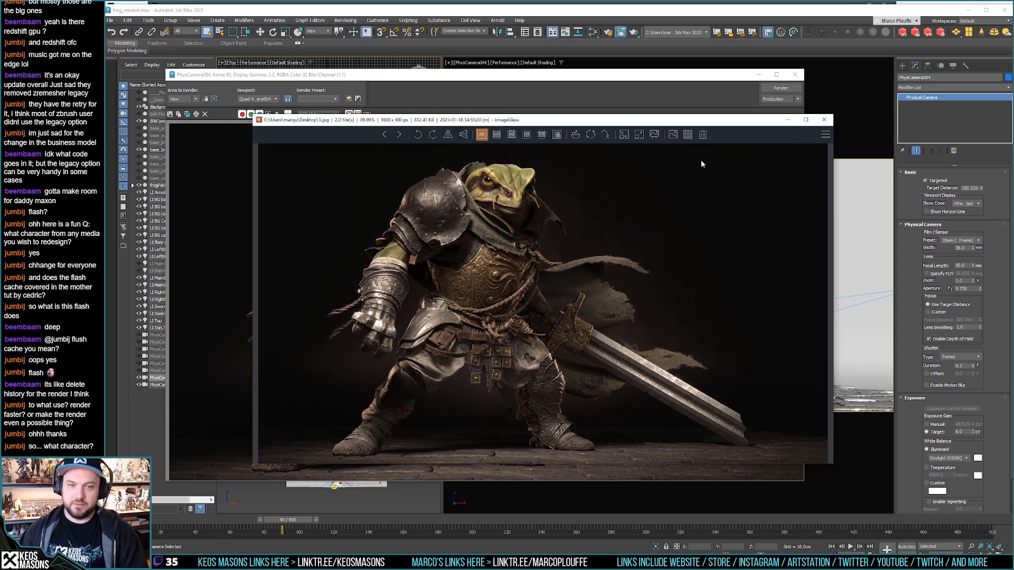
{"action": "left_click", "coordinate": [826, 121]}
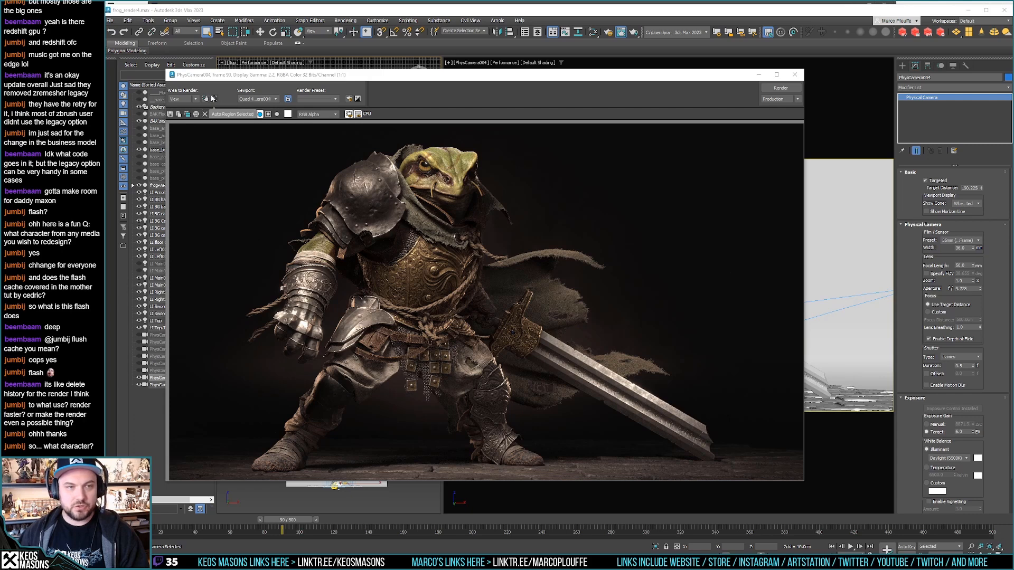
Step: Set a render region covering the frog's lower torso, sword hilt, blade and hanging cape
{"action": "left_click", "coordinate": [205, 98]}
{"action": "left_click_drag", "start_coordinate": [348, 195], "coordinate": [446, 291]}
{"action": "left_click_drag", "start_coordinate": [512, 354], "coordinate": [663, 441]}
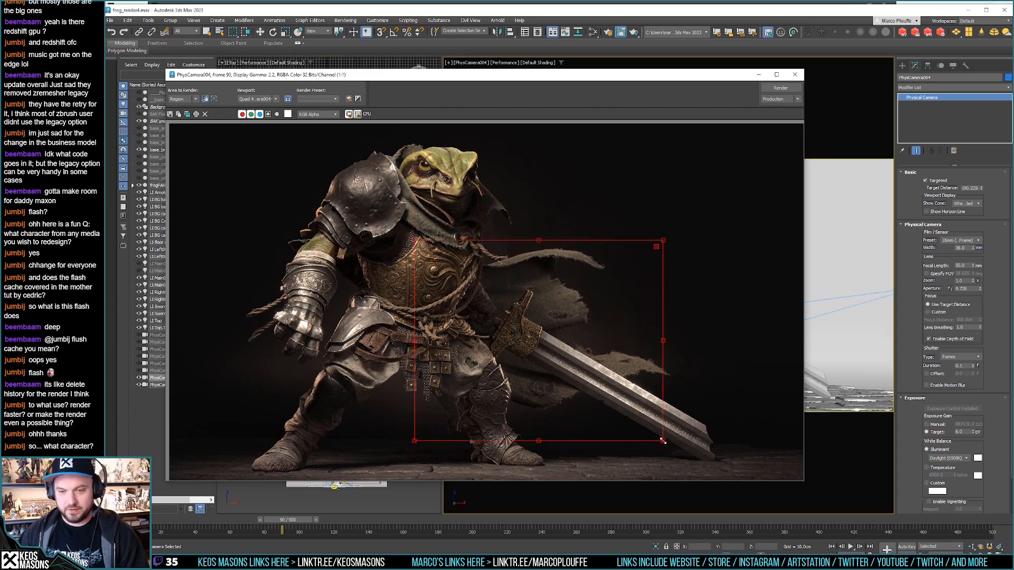
{"action": "left_click_drag", "start_coordinate": [611, 377], "coordinate": [615, 381]}
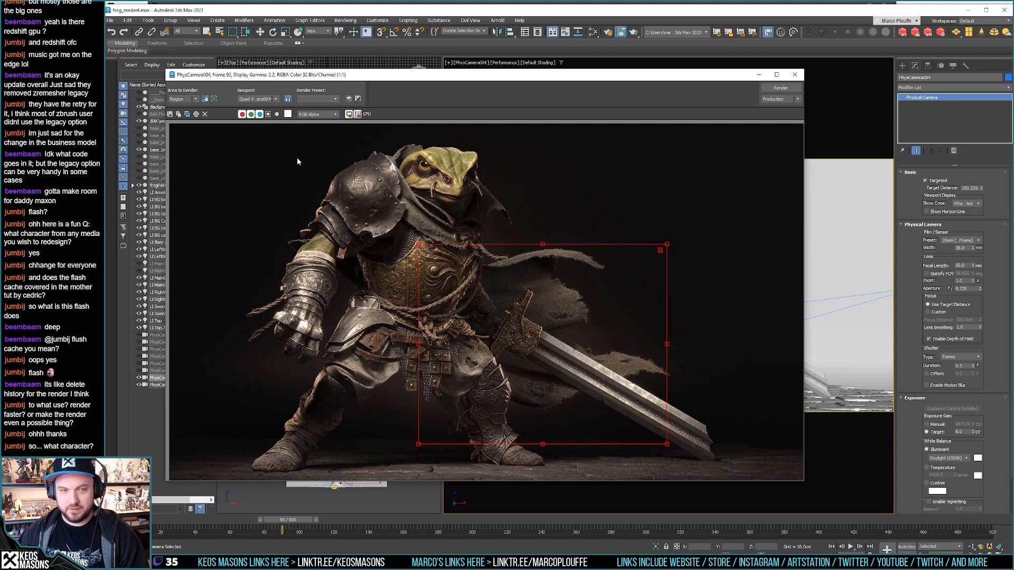
{"action": "left_click", "coordinate": [205, 99]}
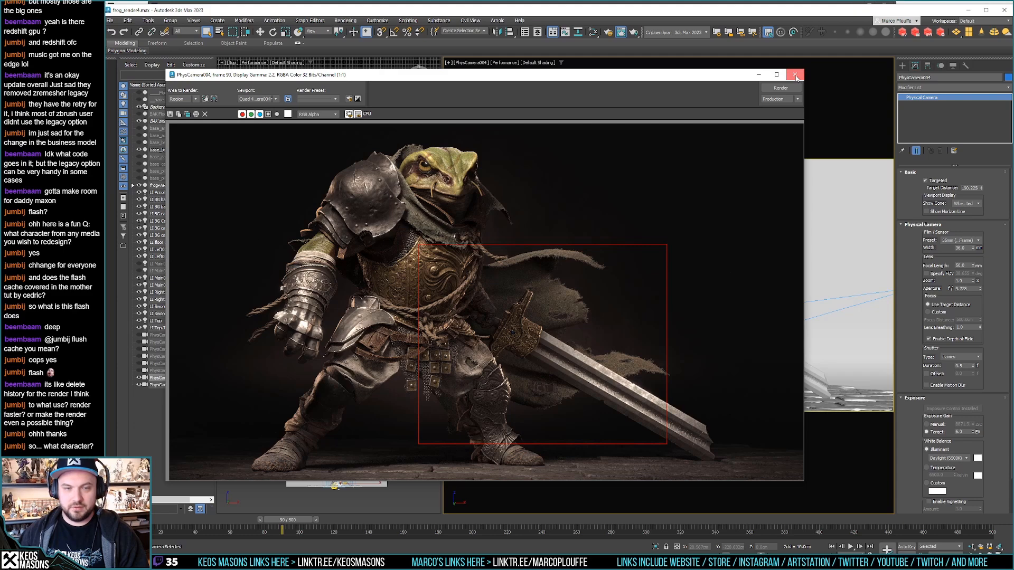
Step: Set the output width to 3200 and the Camera (AA) samples to 3, then render the region
{"action": "left_click", "coordinate": [795, 77]}
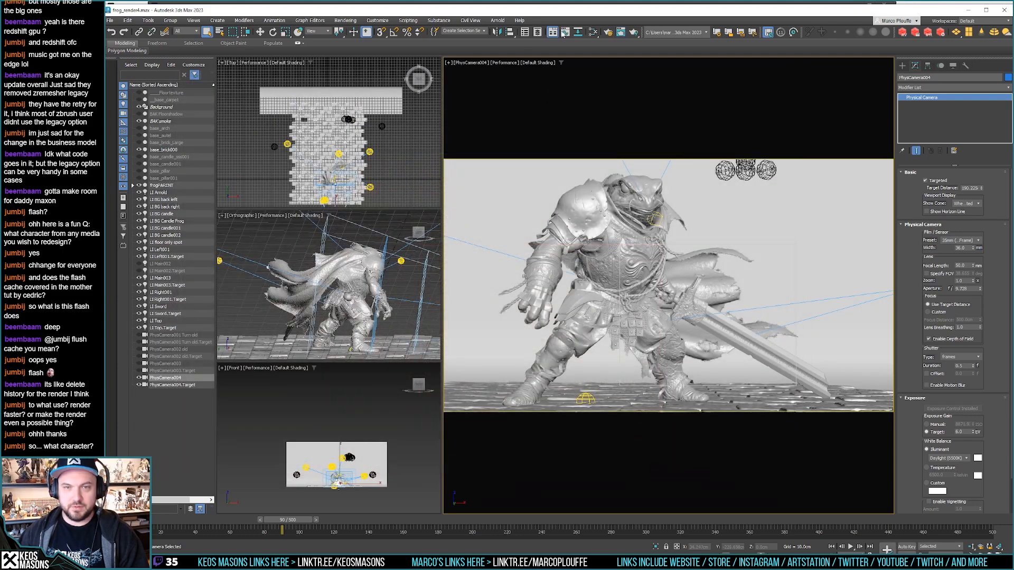
{"action": "left_click", "coordinate": [608, 35]}
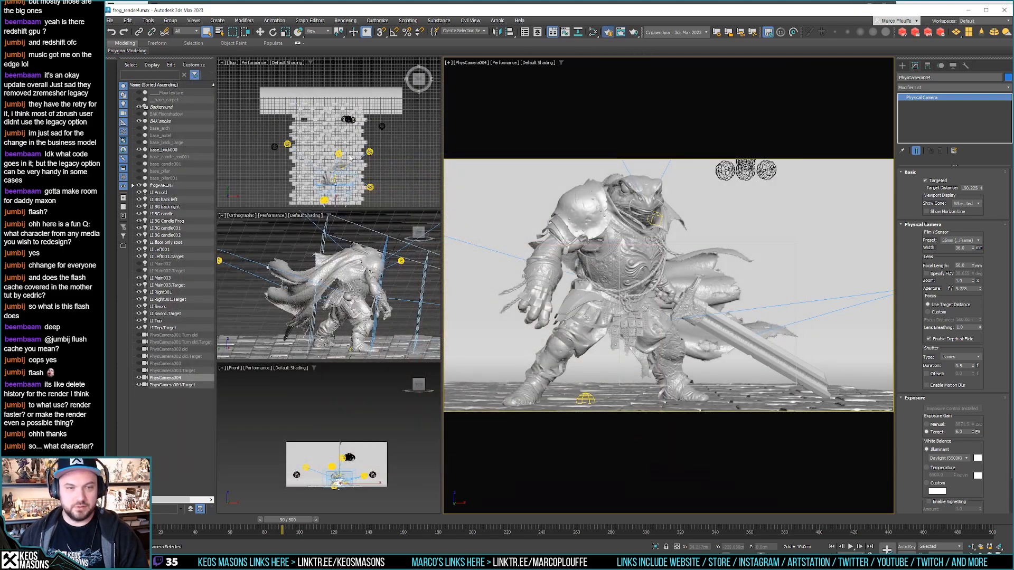
{"action": "double_click", "coordinate": [297, 276]}
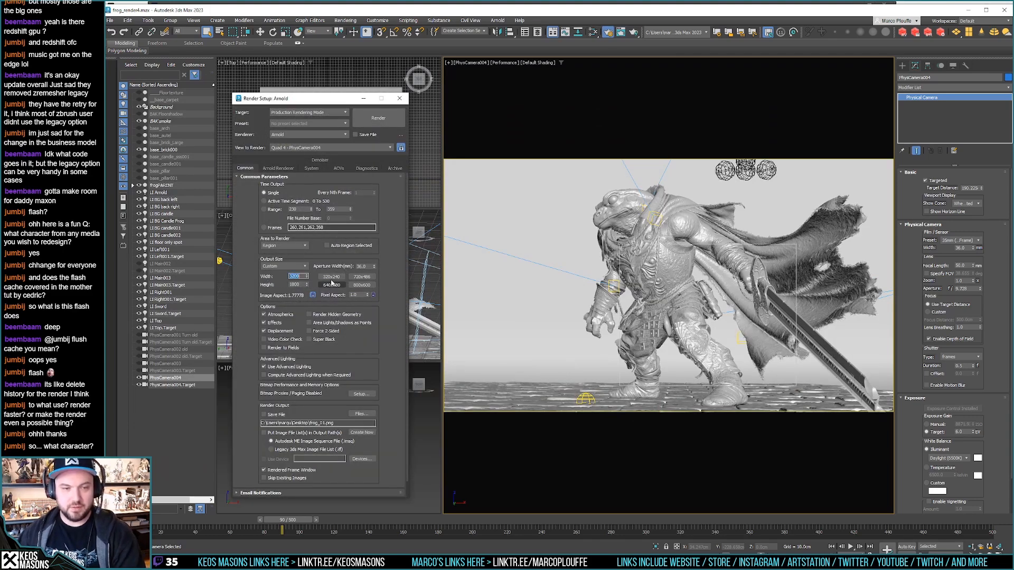
{"action": "left_click", "coordinate": [281, 169]}
{"action": "double_click", "coordinate": [285, 275]}
{"action": "type", "text": "3"}
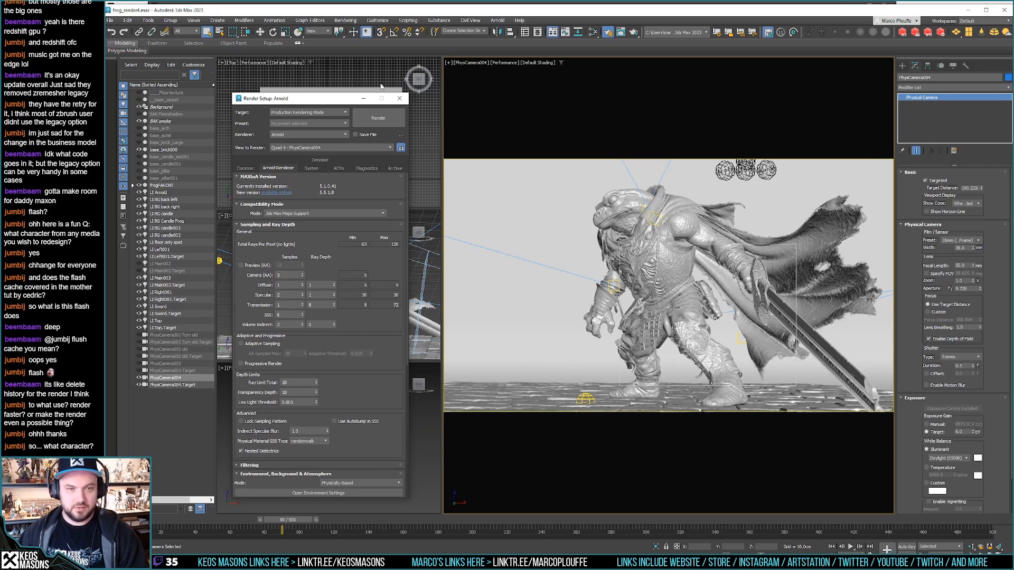
{"action": "left_click", "coordinate": [384, 118]}
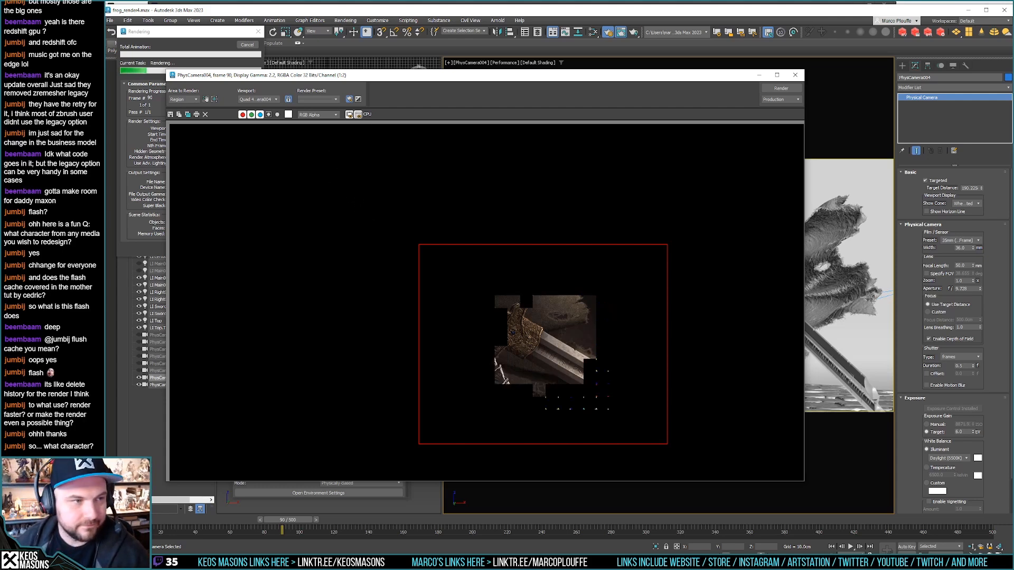
Step: Save the region render to the Desktop as a JPEG file named 2
{"action": "key", "text": "Delete"}
{"action": "key", "text": "Return"}
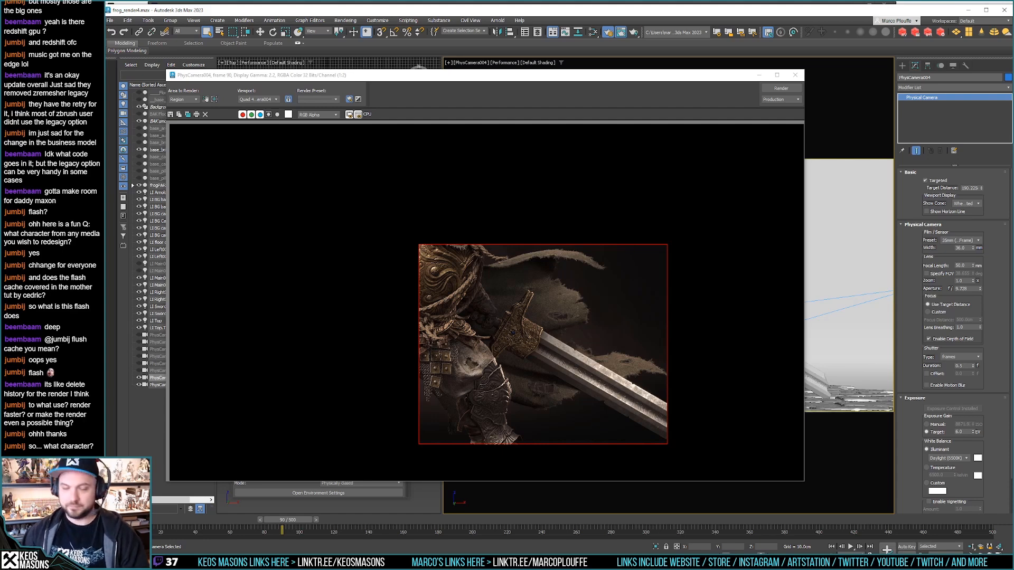
{"action": "left_click", "coordinate": [170, 115]}
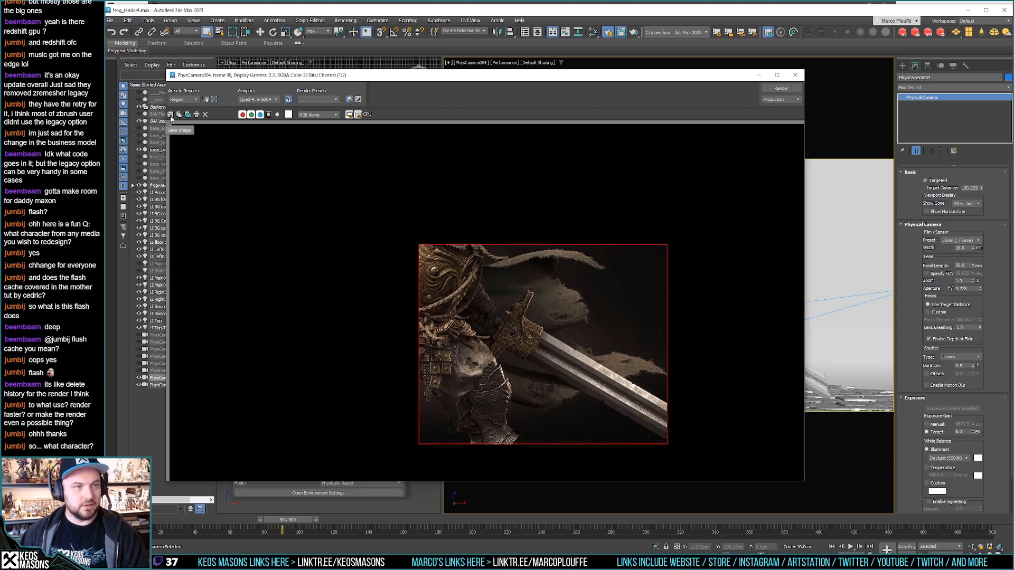
{"action": "type", "text": "2"}
{"action": "left_click", "coordinate": [303, 261]}
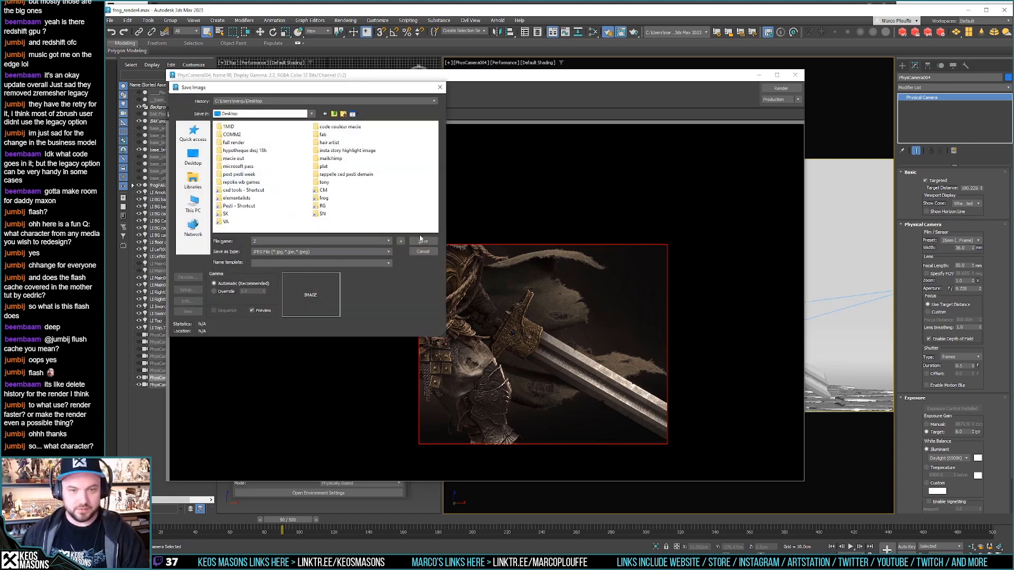
{"action": "left_click", "coordinate": [422, 240]}
{"action": "left_click", "coordinate": [304, 273]}
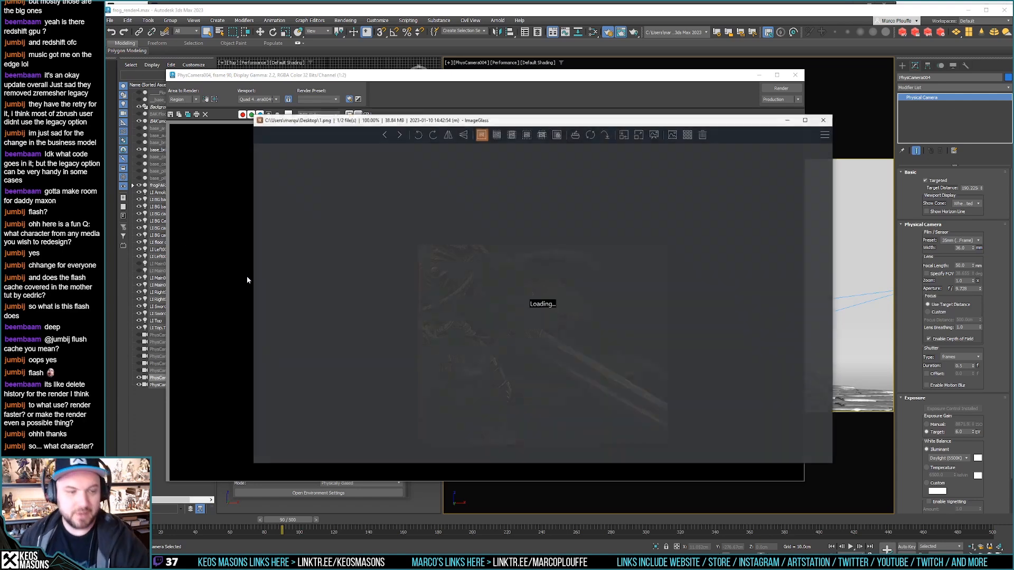
Step: Compare the full render 1.png and the region render 2.jpg back and forth in ImageGlass
{"action": "key", "text": "Right"}
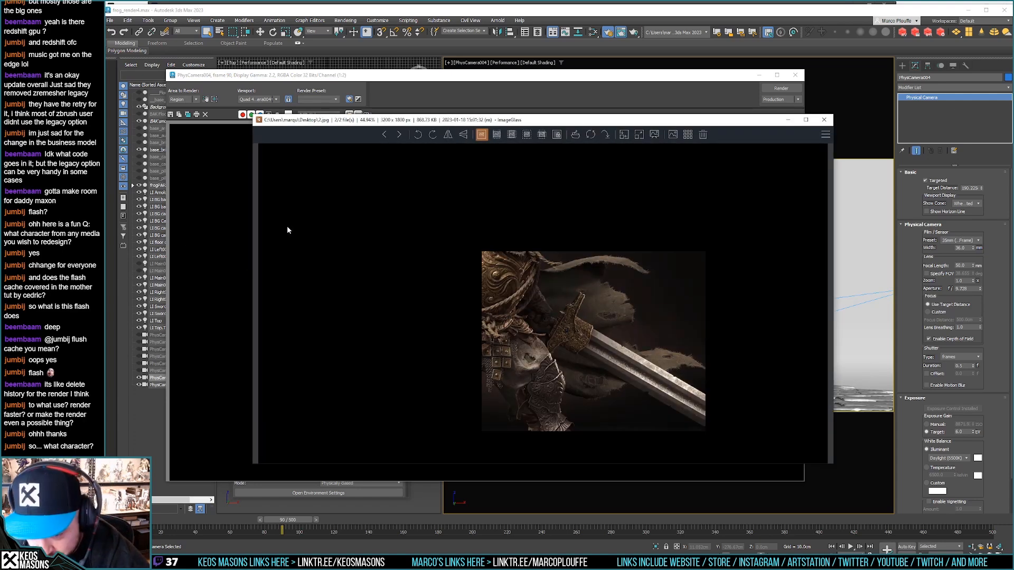
{"action": "key", "text": "Left"}
{"action": "key", "text": "Right"}
{"action": "key", "text": "Left"}
{"action": "key", "text": "Right"}
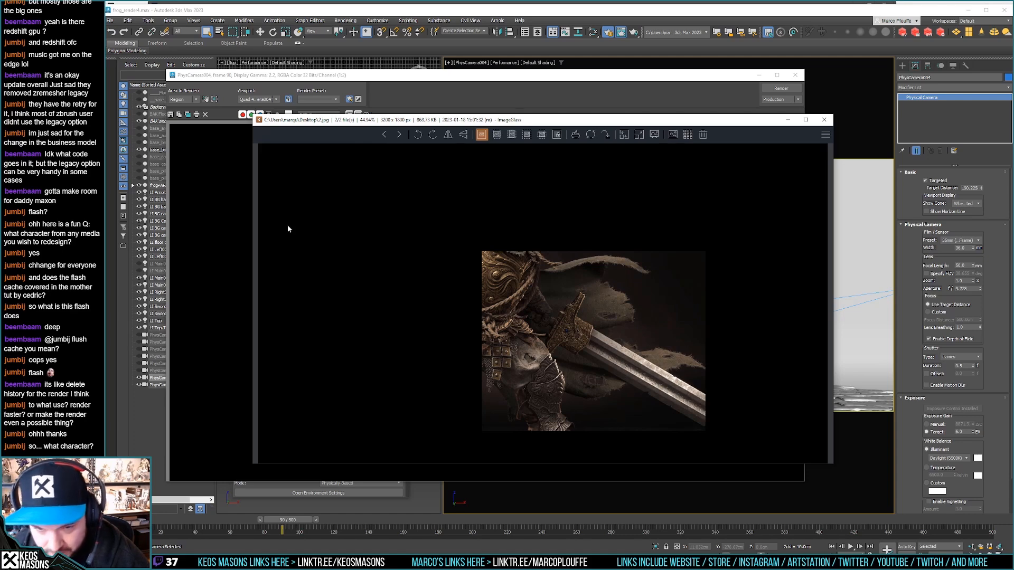
{"action": "key", "text": "Left"}
{"action": "key", "text": "Right"}
{"action": "key", "text": "Left"}
{"action": "key", "text": "Right"}
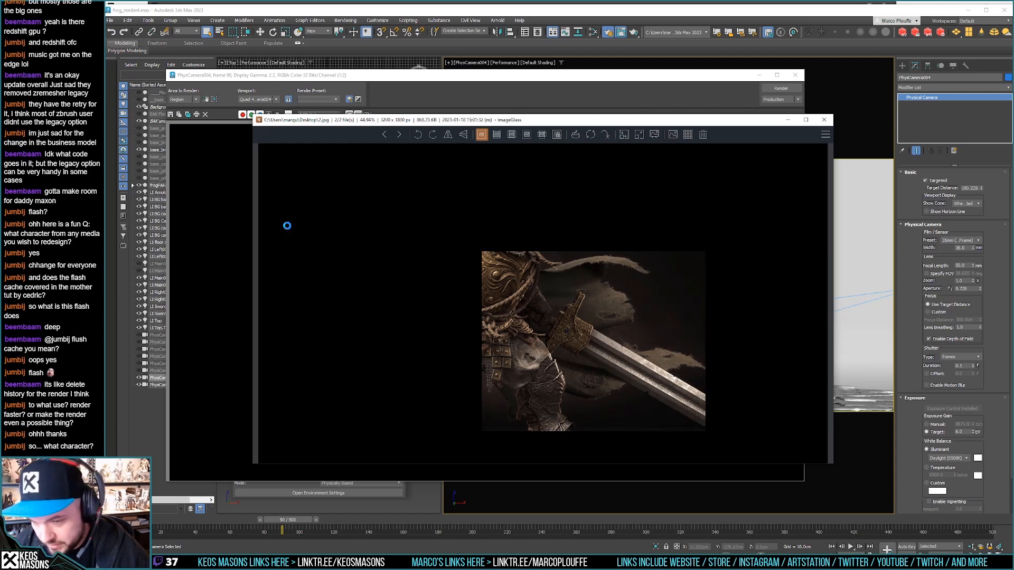
{"action": "key", "text": "Left"}
{"action": "key", "text": "Right"}
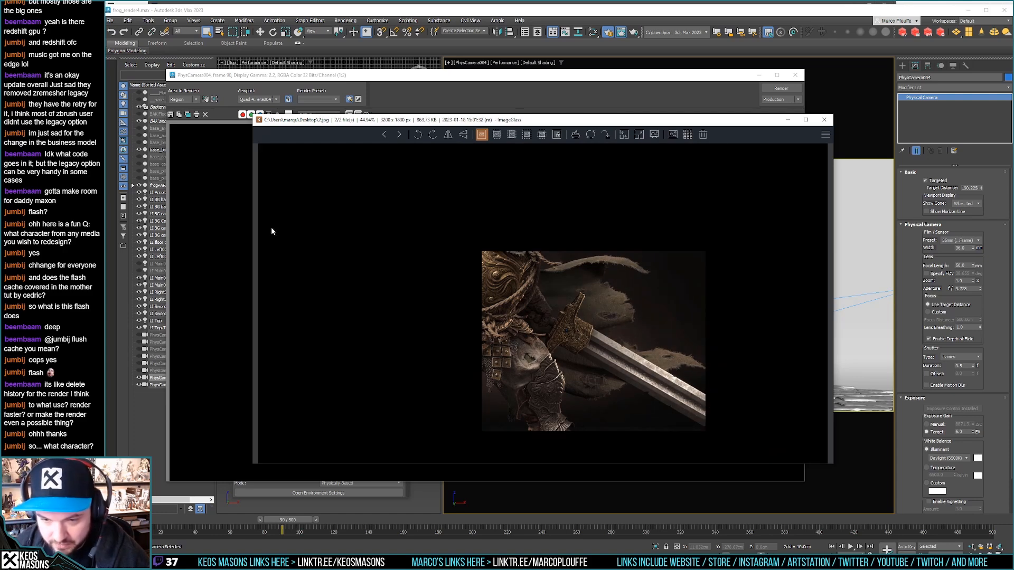
{"action": "key", "text": "Left"}
{"action": "key", "text": "Right"}
{"action": "key", "text": "Left"}
{"action": "key", "text": "Right"}
{"action": "key", "text": "Left"}
{"action": "key", "text": "Right"}
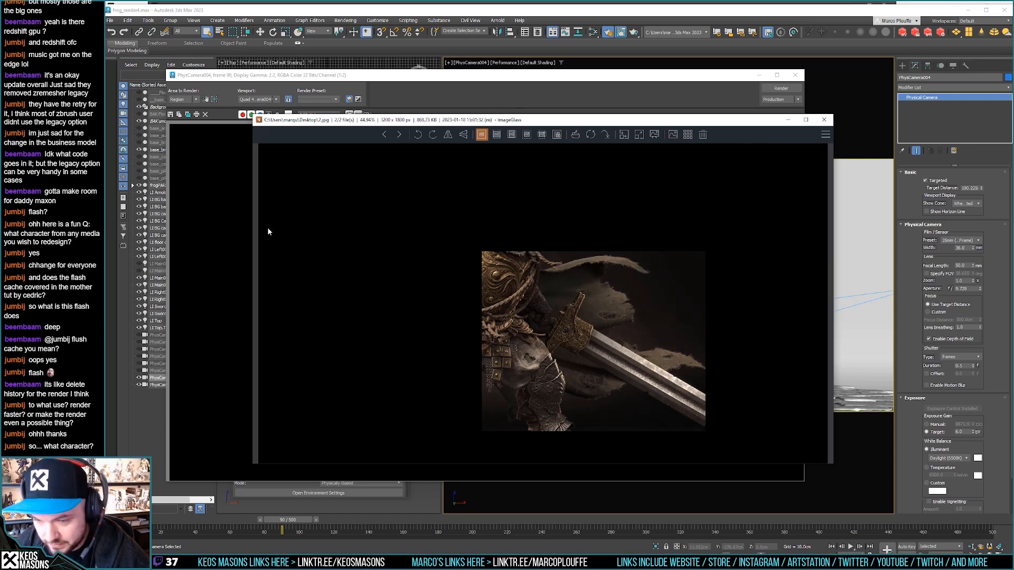
{"action": "key", "text": "Left"}
{"action": "key", "text": "Right"}
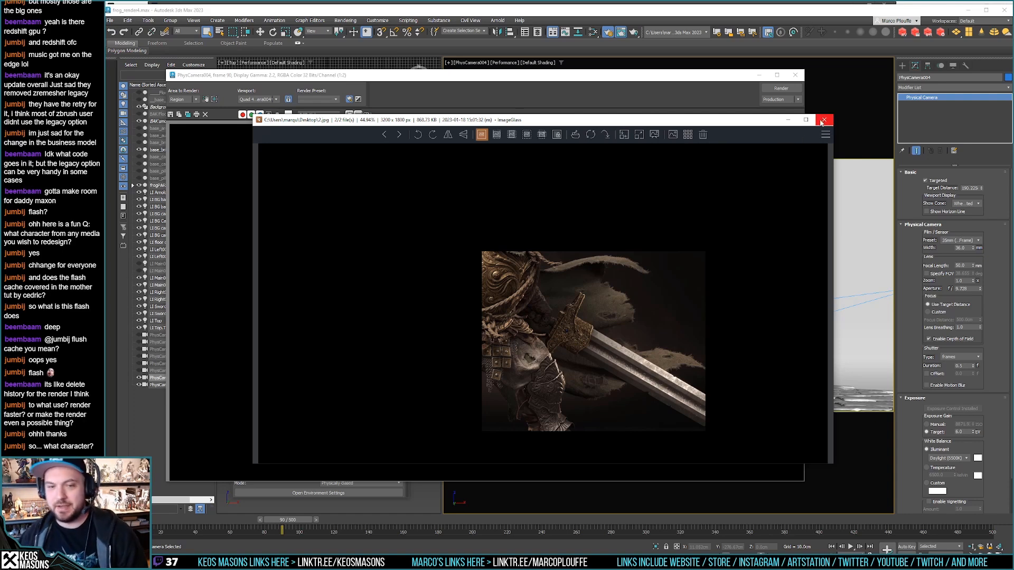
{"action": "key", "text": "Left"}
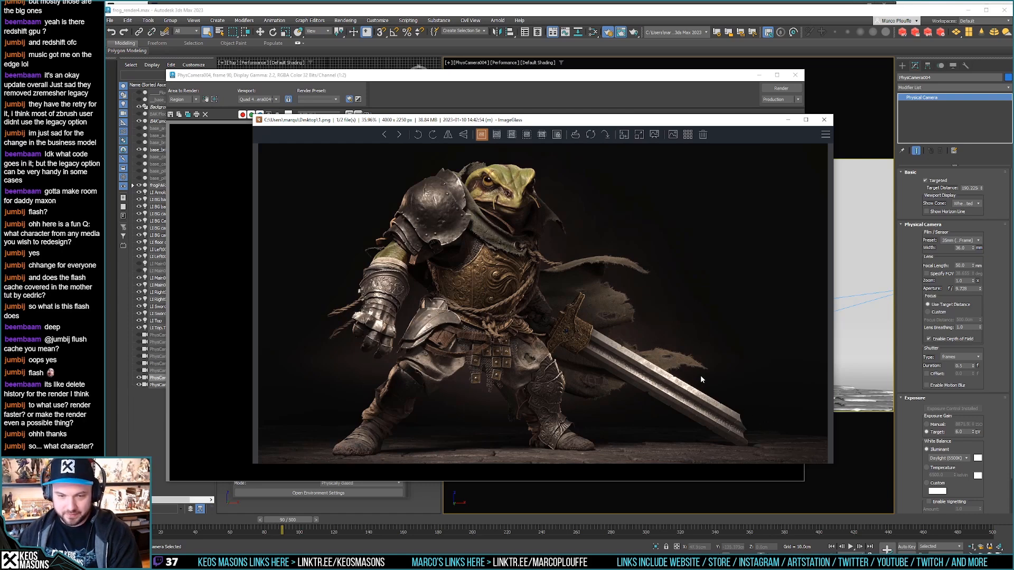
{"action": "key", "text": "Right"}
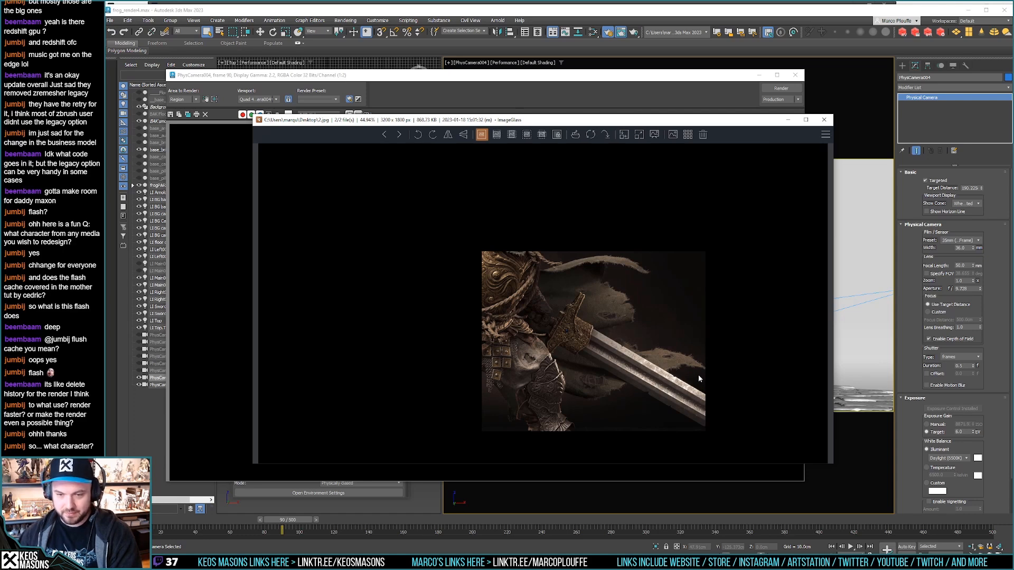
{"action": "key", "text": "Left"}
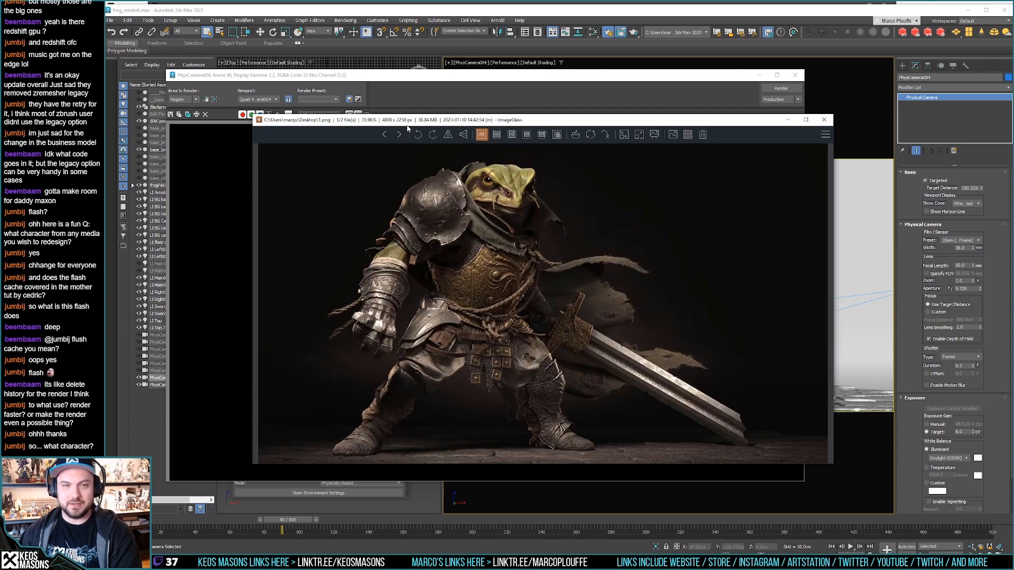
Step: Examine 1.png enlarged around the frog's head, armor, sword hilt and cape, then close the viewer
{"action": "left_click_drag", "start_coordinate": [407, 122], "coordinate": [408, 1]}
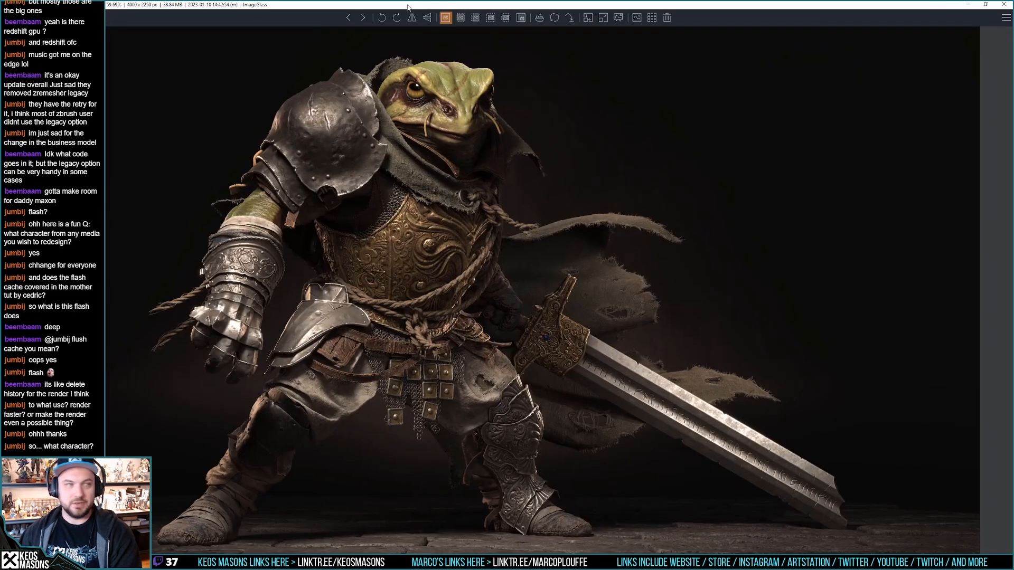
{"action": "scroll", "coordinate": [484, 164], "scroll_direction": "up", "scroll_amount": 2}
{"action": "left_click_drag", "start_coordinate": [484, 165], "coordinate": [690, 283]}
{"action": "scroll", "coordinate": [681, 281], "scroll_direction": "up", "scroll_amount": 2}
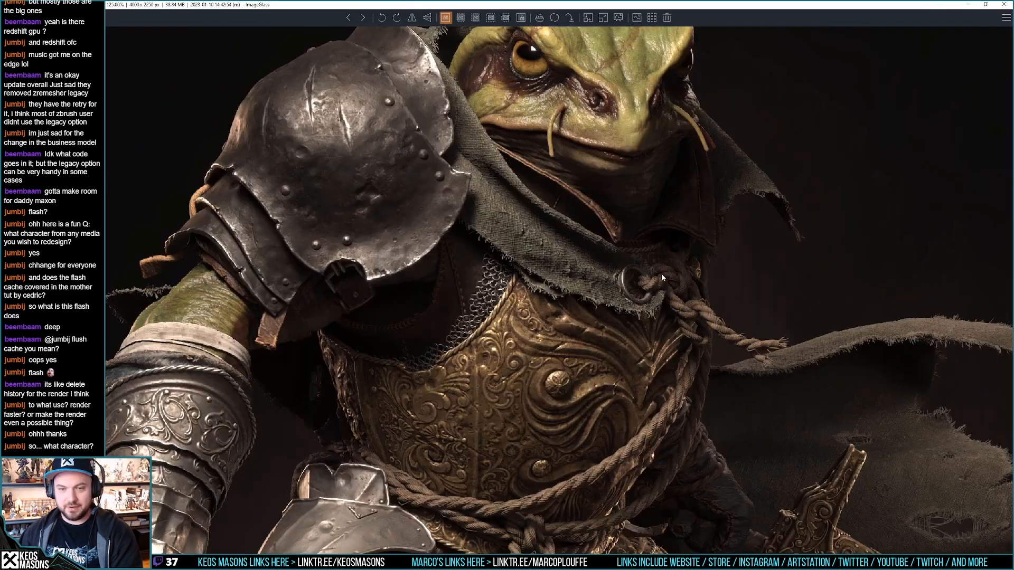
{"action": "scroll", "coordinate": [660, 273], "scroll_direction": "down", "scroll_amount": 4}
{"action": "scroll", "coordinate": [657, 269], "scroll_direction": "up", "scroll_amount": 2}
{"action": "left_click_drag", "start_coordinate": [513, 218], "coordinate": [646, 337]}
{"action": "left_click_drag", "start_coordinate": [878, 431], "coordinate": [735, 267]}
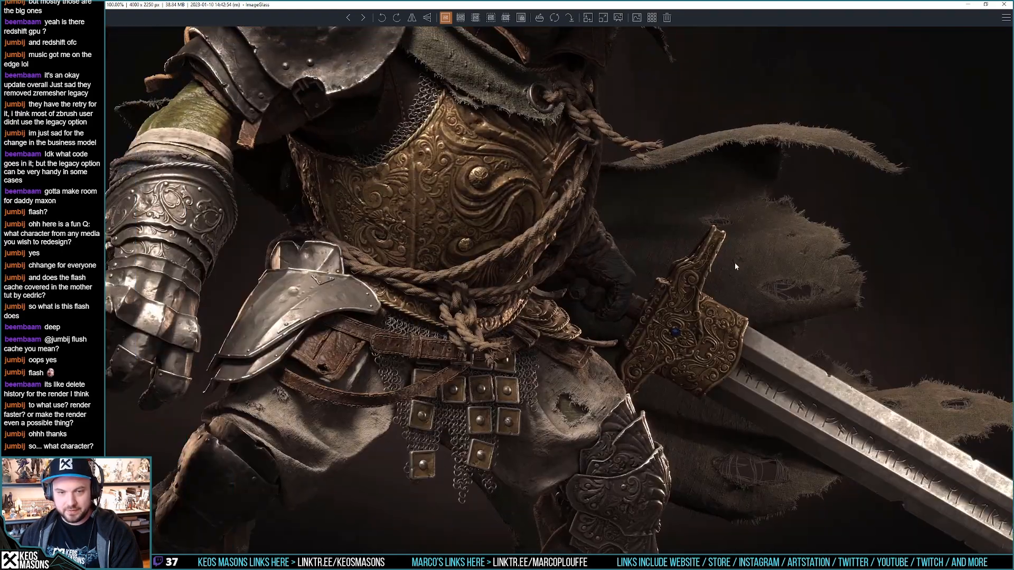
{"action": "scroll", "coordinate": [726, 271], "scroll_direction": "up", "scroll_amount": 3}
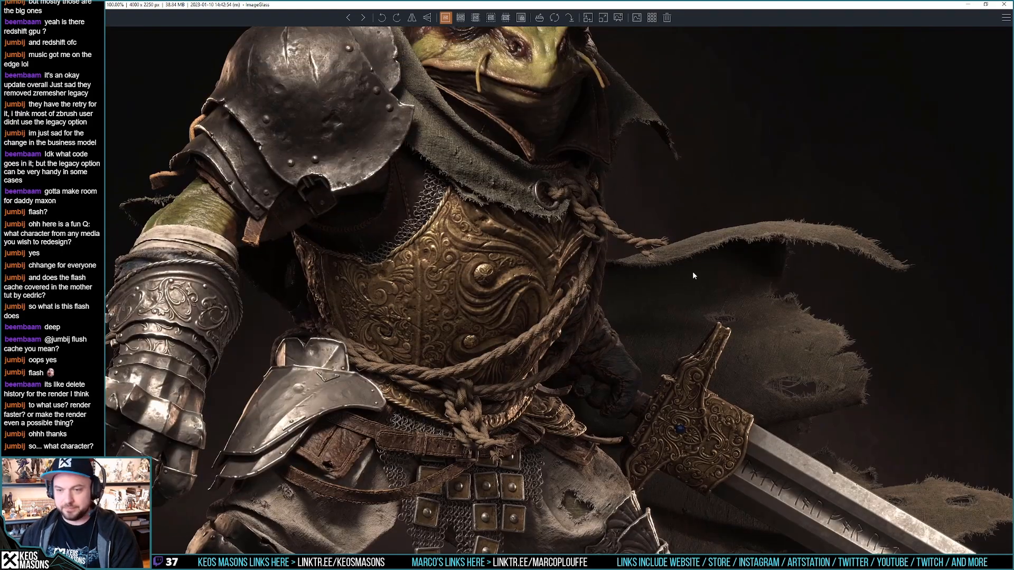
{"action": "scroll", "coordinate": [681, 280], "scroll_direction": "up", "scroll_amount": 3}
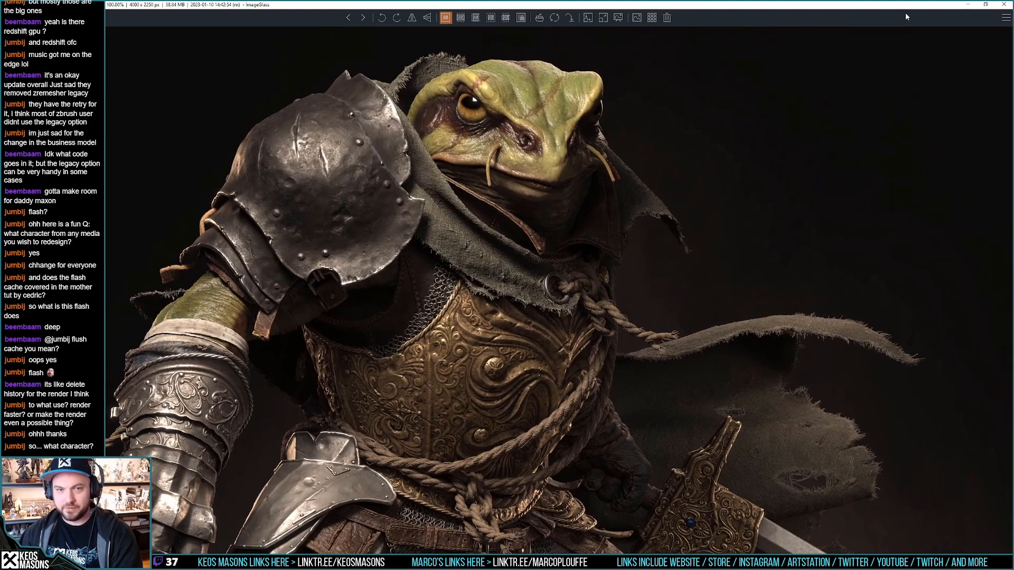
{"action": "left_click", "coordinate": [985, 5]}
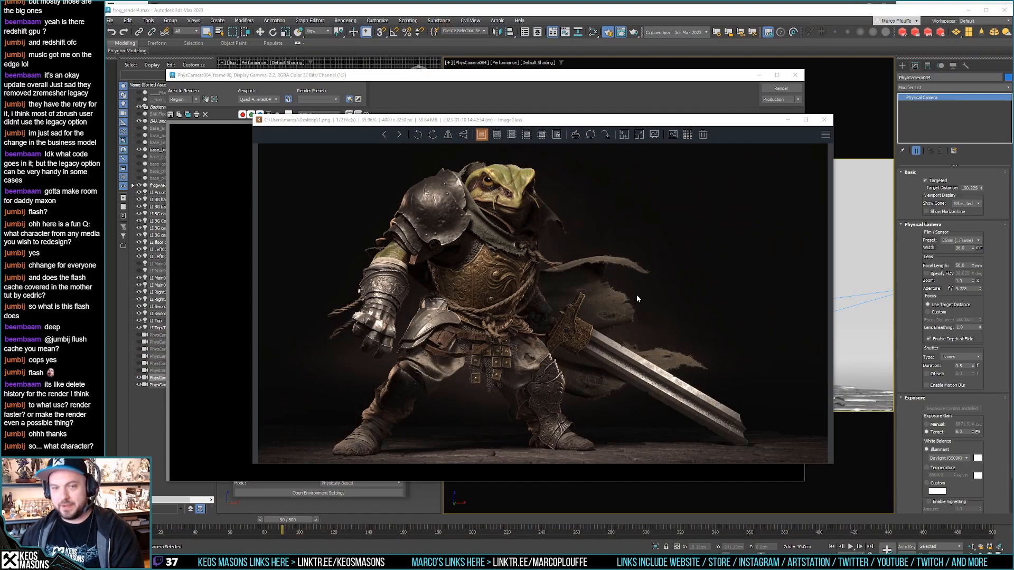
{"action": "left_click", "coordinate": [826, 121]}
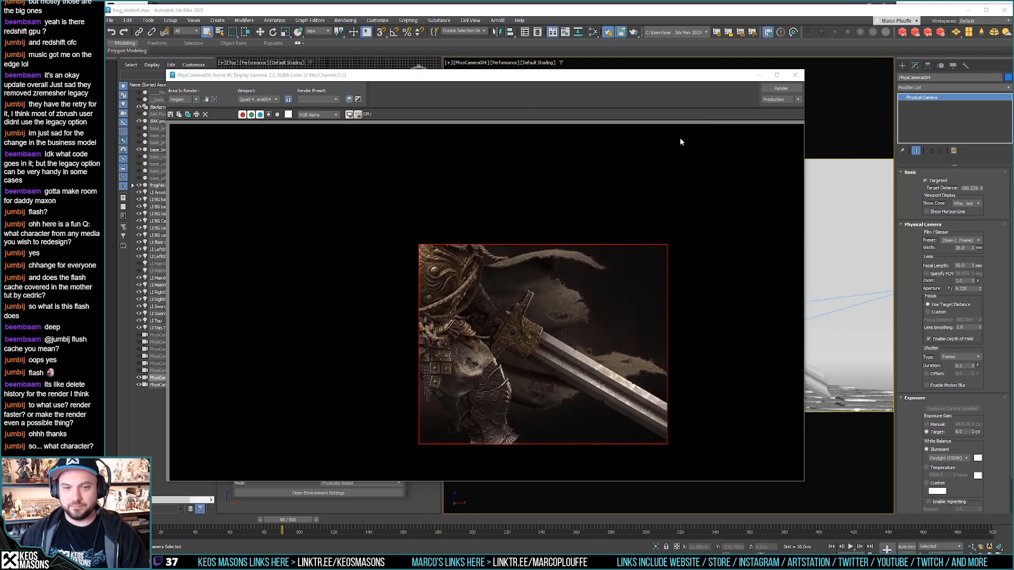
Step: Close the rendered frame and save the scene as a new version named frog_render5.max
{"action": "left_click", "coordinate": [795, 75]}
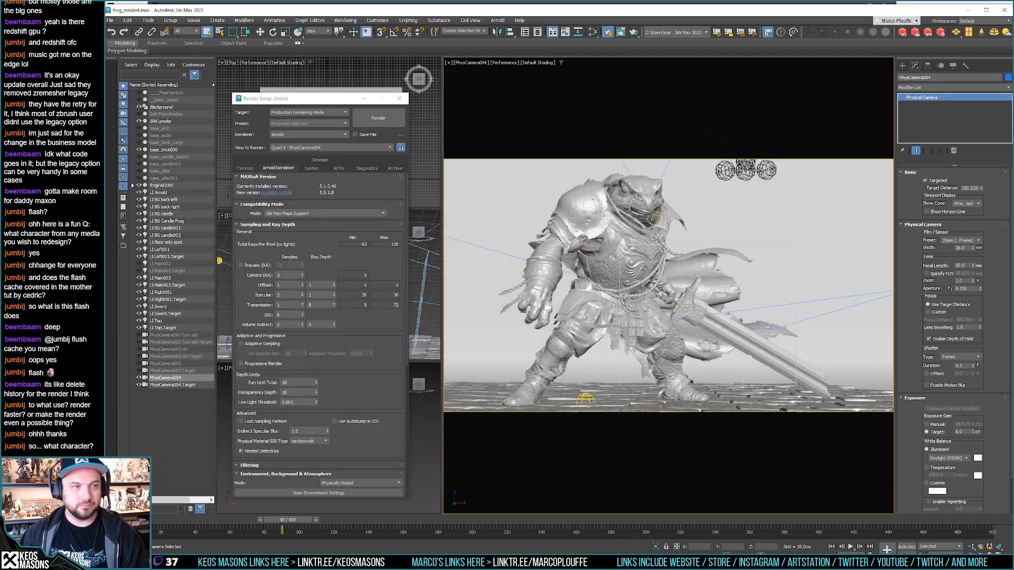
{"action": "left_click", "coordinate": [110, 20]}
{"action": "left_click", "coordinate": [122, 99]}
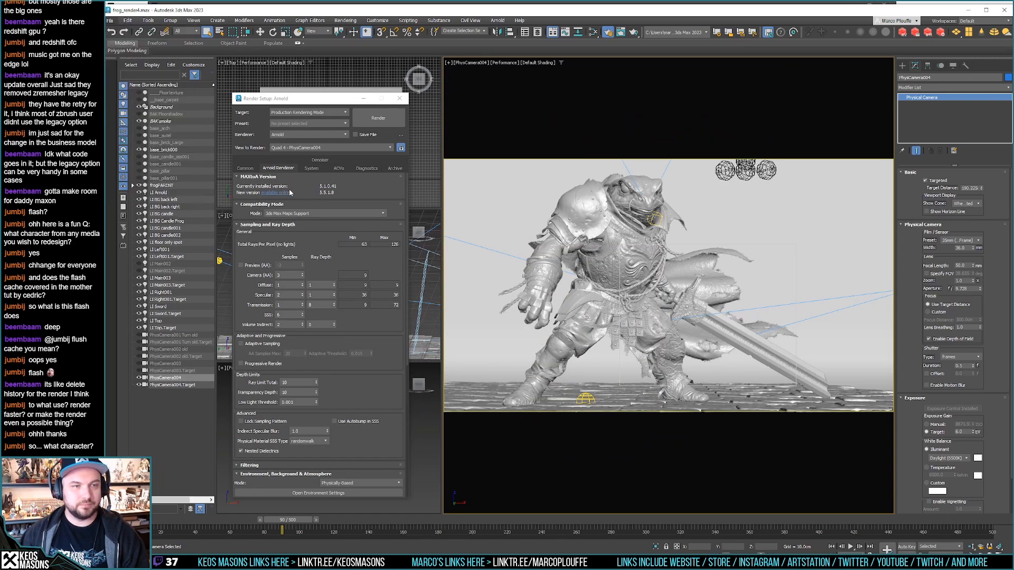
{"action": "left_click", "coordinate": [184, 99]}
{"action": "left_click", "coordinate": [208, 254]}
{"action": "left_click_drag", "start_coordinate": [208, 255], "coordinate": [246, 259]}
{"action": "left_click", "coordinate": [338, 254]}
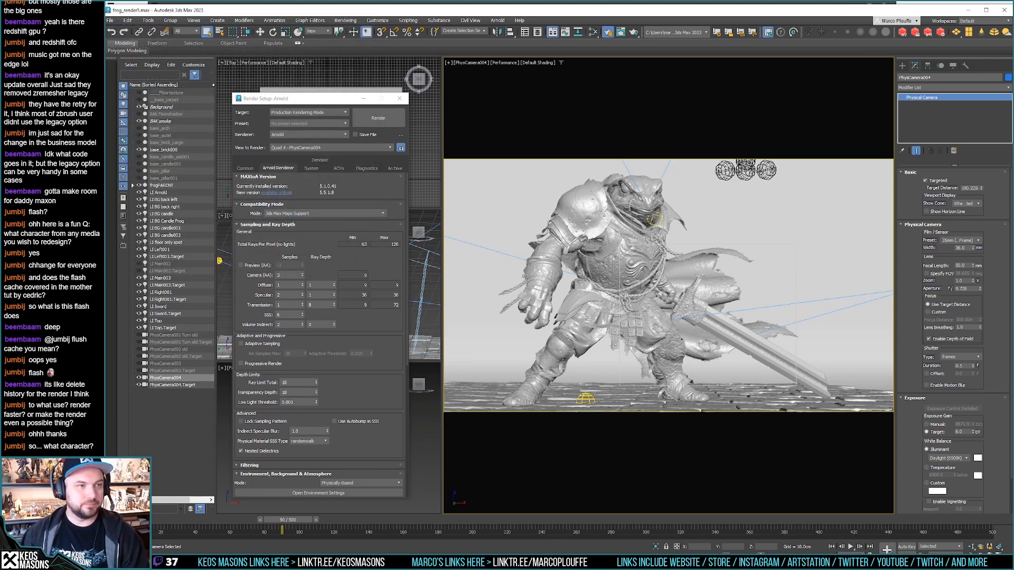
{"action": "key", "text": "Return"}
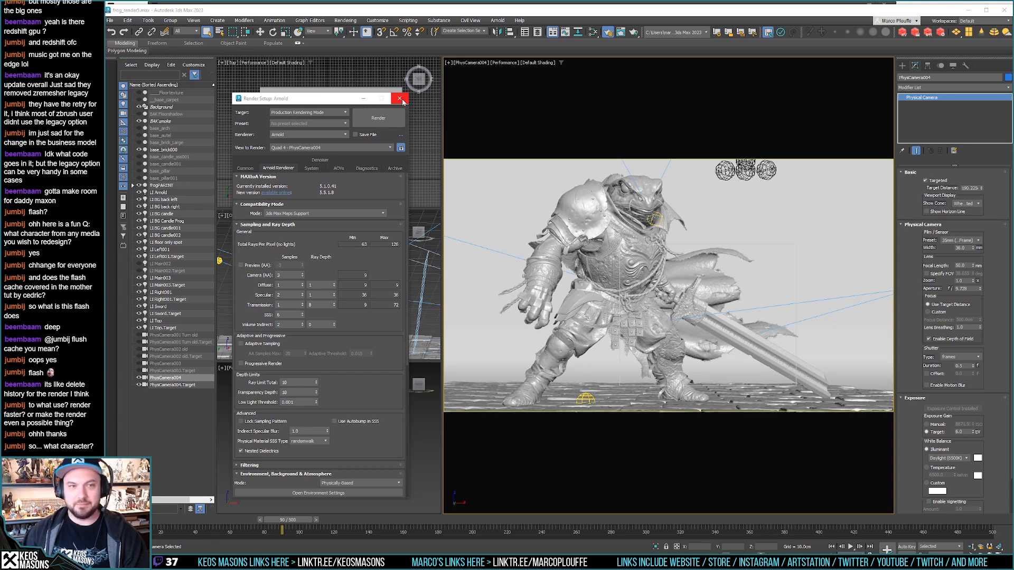
Step: Set the Camera (AA) samples to 1 and the output width to 1600, then close the render setup
{"action": "double_click", "coordinate": [281, 274]}
{"action": "type", "text": "1"}
{"action": "key", "text": "Return"}
{"action": "left_click", "coordinate": [245, 168]}
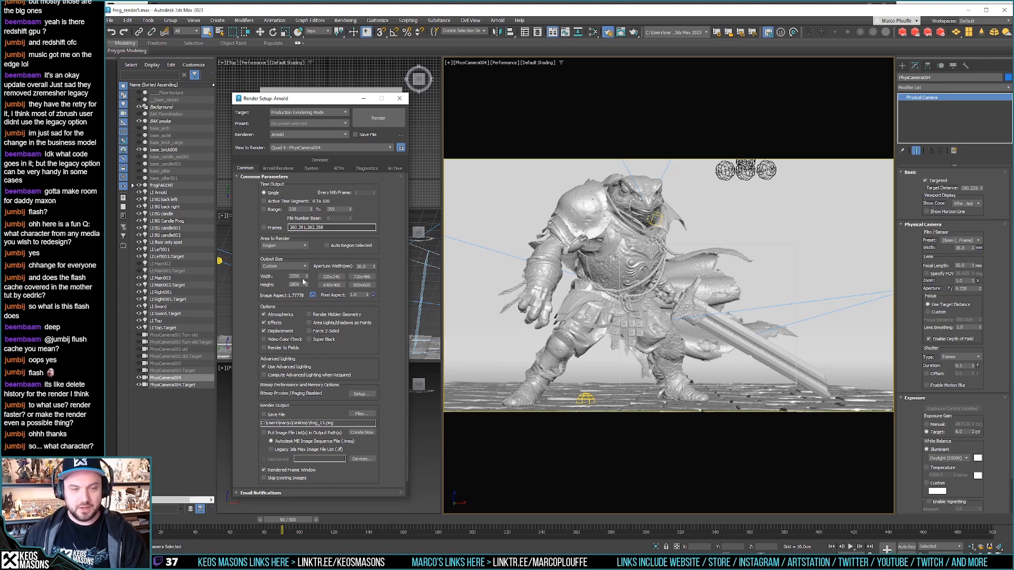
{"action": "double_click", "coordinate": [296, 276]}
{"action": "type", "text": "1600"}
{"action": "key", "text": "Return"}
{"action": "left_click", "coordinate": [358, 346]}
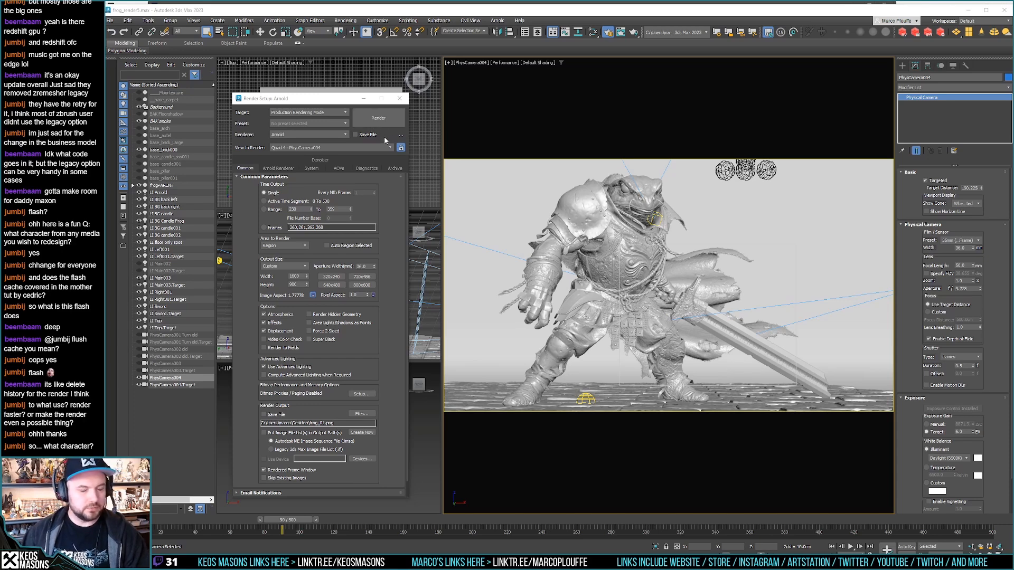
{"action": "left_click", "coordinate": [400, 99]}
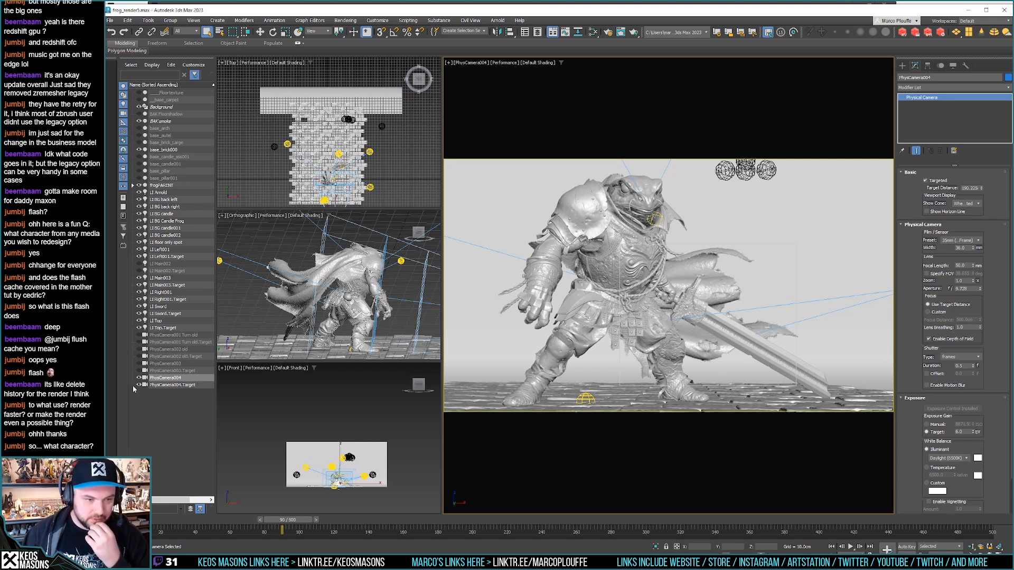
Step: Examine the scene through each of the older cameras, and return the large viewport to PhysCamera004
{"action": "left_click", "coordinate": [478, 62]}
{"action": "mouse_move", "coordinate": [507, 70]}
{"action": "left_click", "coordinate": [597, 71]}
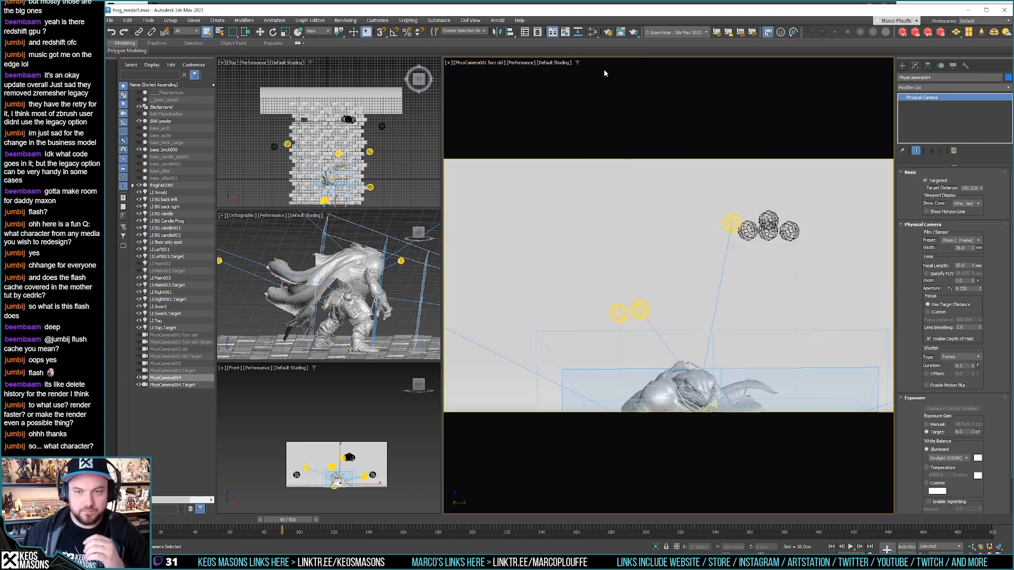
{"action": "left_click", "coordinate": [475, 62]}
{"action": "left_click", "coordinate": [644, 78]}
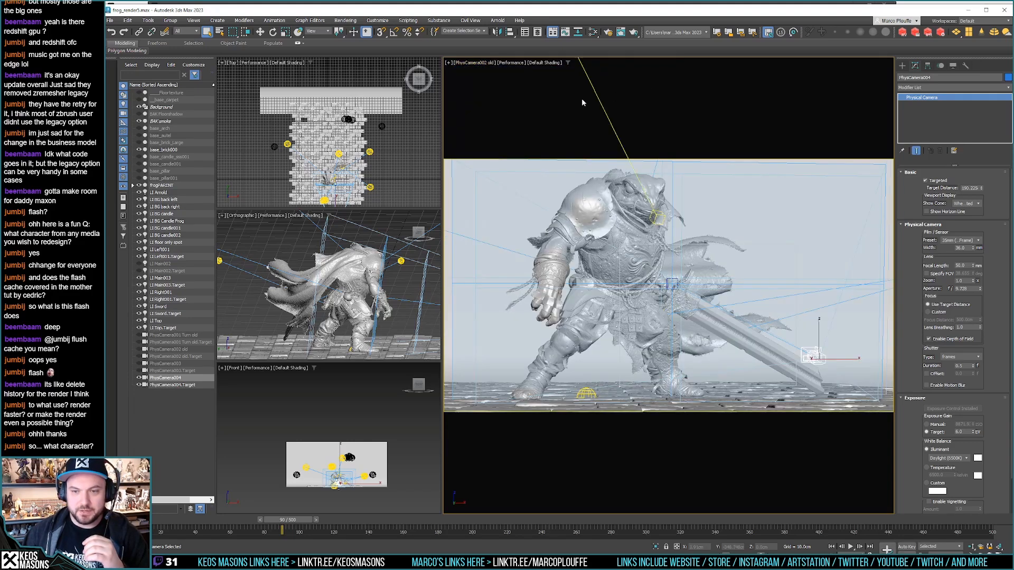
{"action": "left_click", "coordinate": [487, 62]}
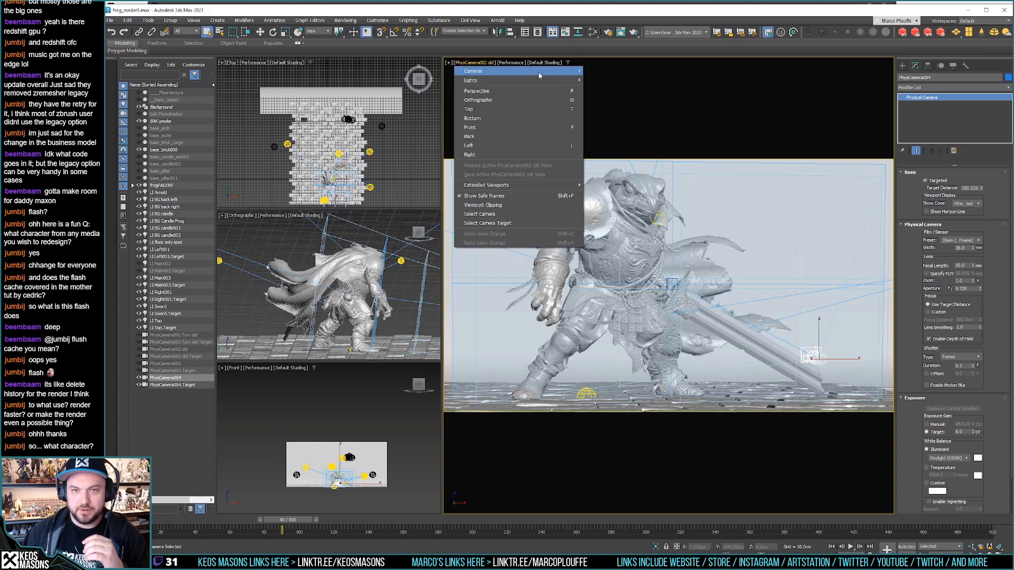
{"action": "mouse_move", "coordinate": [538, 72]}
{"action": "left_click", "coordinate": [623, 91]}
{"action": "left_click", "coordinate": [484, 63]}
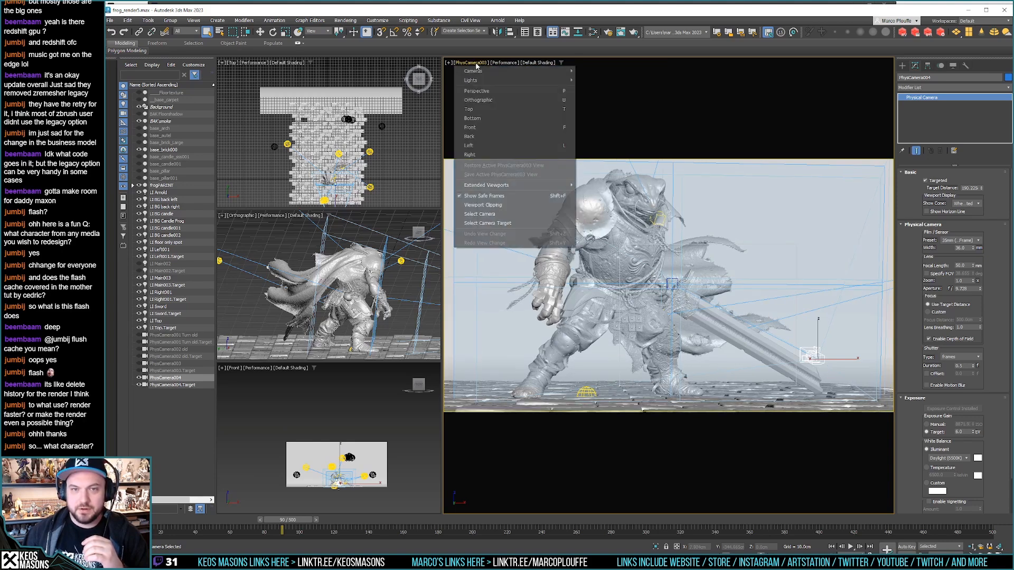
{"action": "left_click", "coordinate": [606, 99]}
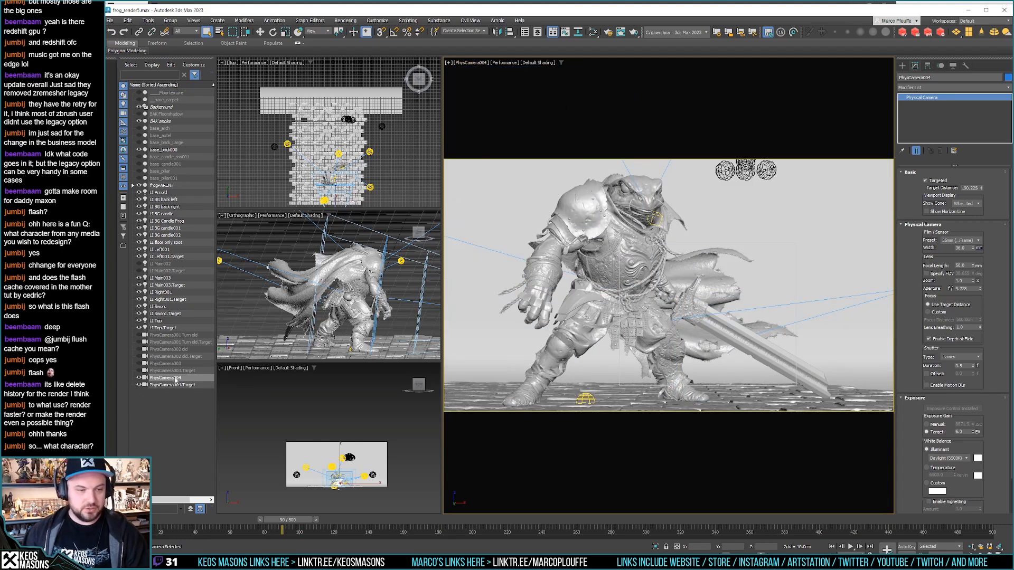
Step: Delete the cameras PhysCamera001 Turn old, PhysCamera002 old and PhysCamera003 together with their targets
{"action": "left_click", "coordinate": [169, 335]}
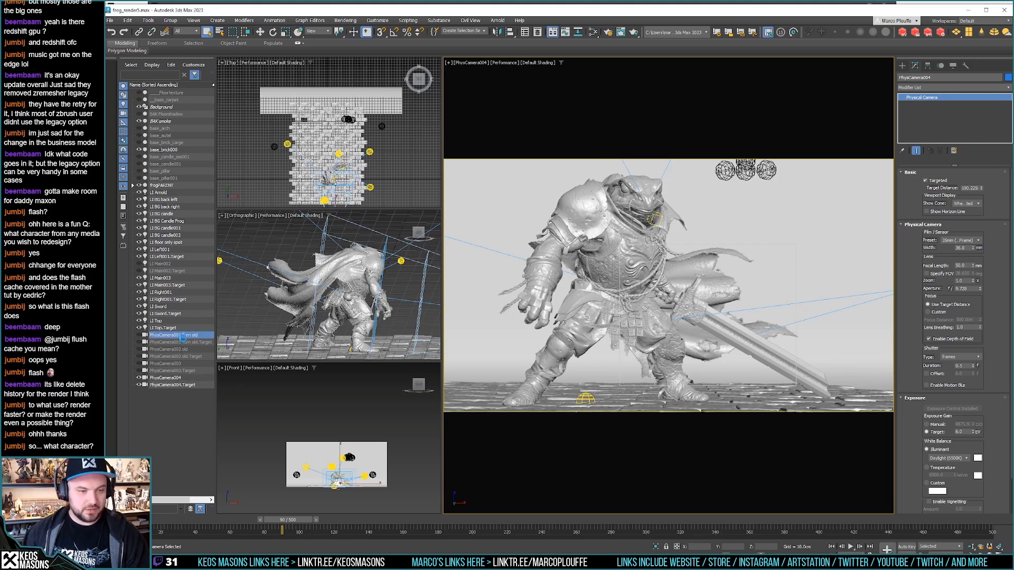
{"action": "left_click", "coordinate": [180, 370], "text": "shift"}
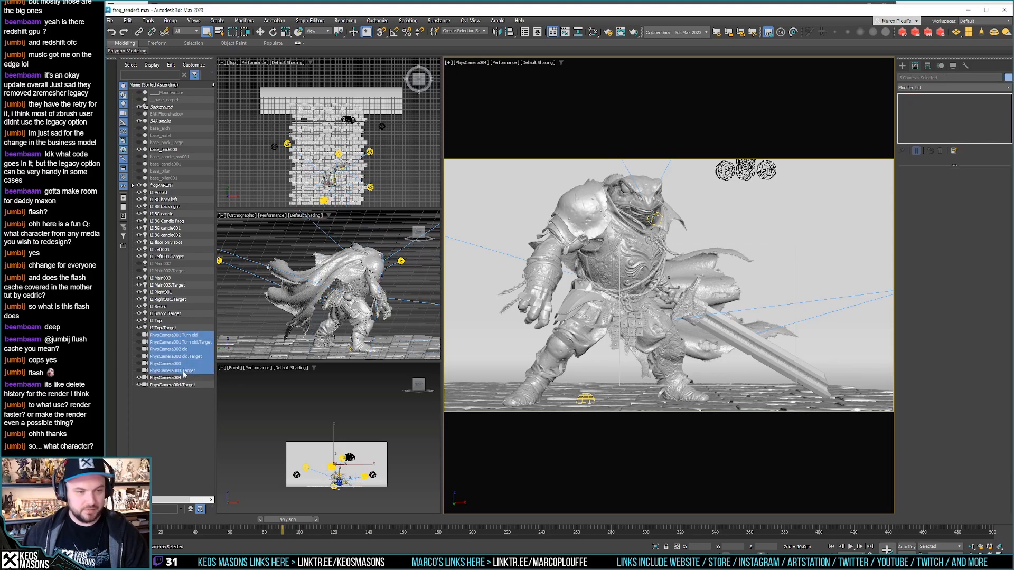
{"action": "key", "text": "Delete"}
Step: Rename the remaining camera PhysCamera002
{"action": "left_click", "coordinate": [176, 335]}
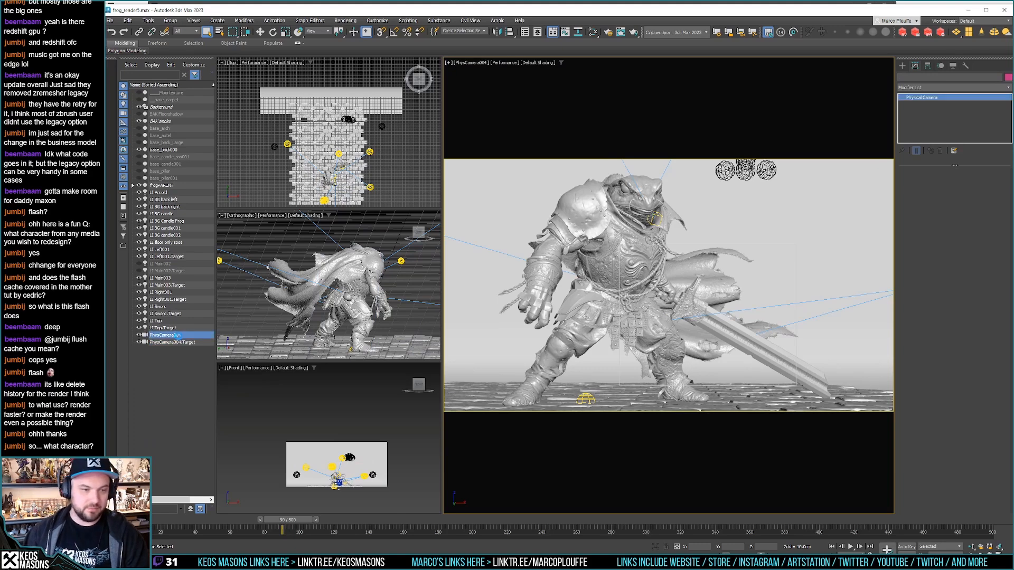
{"action": "left_click", "coordinate": [178, 335]}
{"action": "left_click", "coordinate": [181, 335]}
{"action": "key", "text": "BackSpace"}
{"action": "type", "text": "2"}
{"action": "left_click", "coordinate": [186, 369]}
Step: Clone PhysCamera002 as an independent copy
{"action": "left_click", "coordinate": [174, 335]}
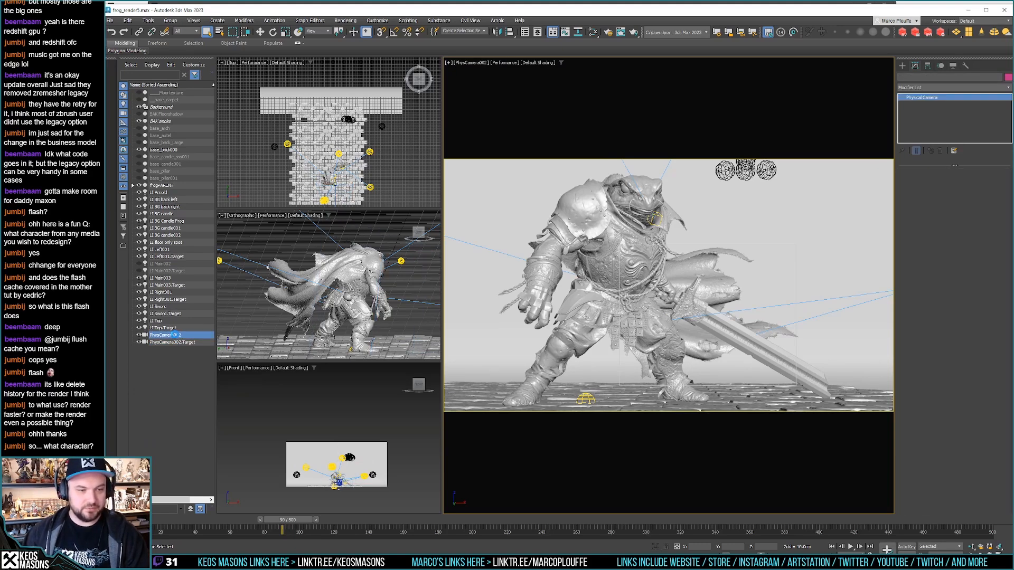
{"action": "right_click", "coordinate": [175, 336]}
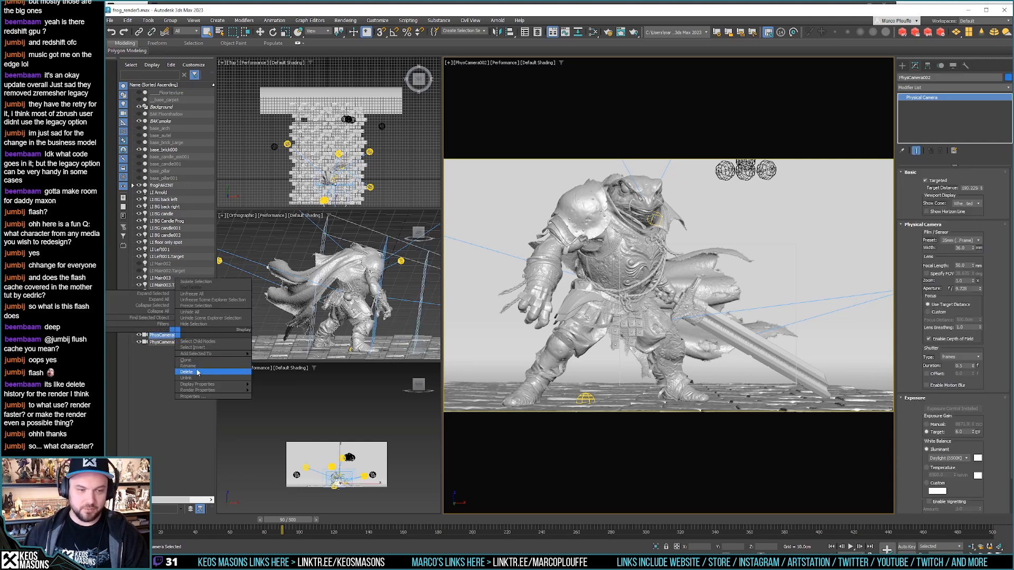
{"action": "left_click", "coordinate": [189, 361]}
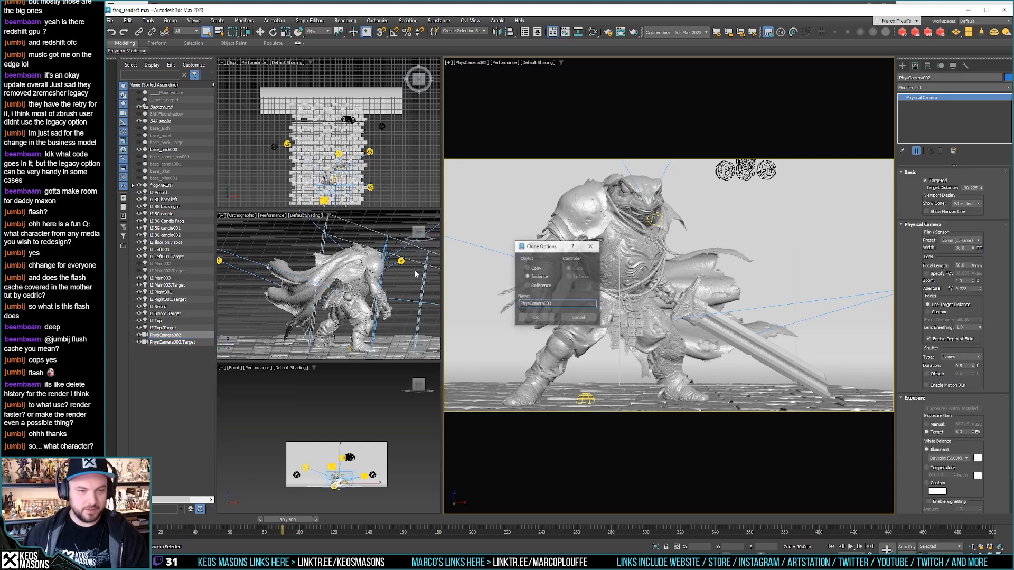
{"action": "left_click", "coordinate": [533, 269]}
{"action": "left_click", "coordinate": [536, 317]}
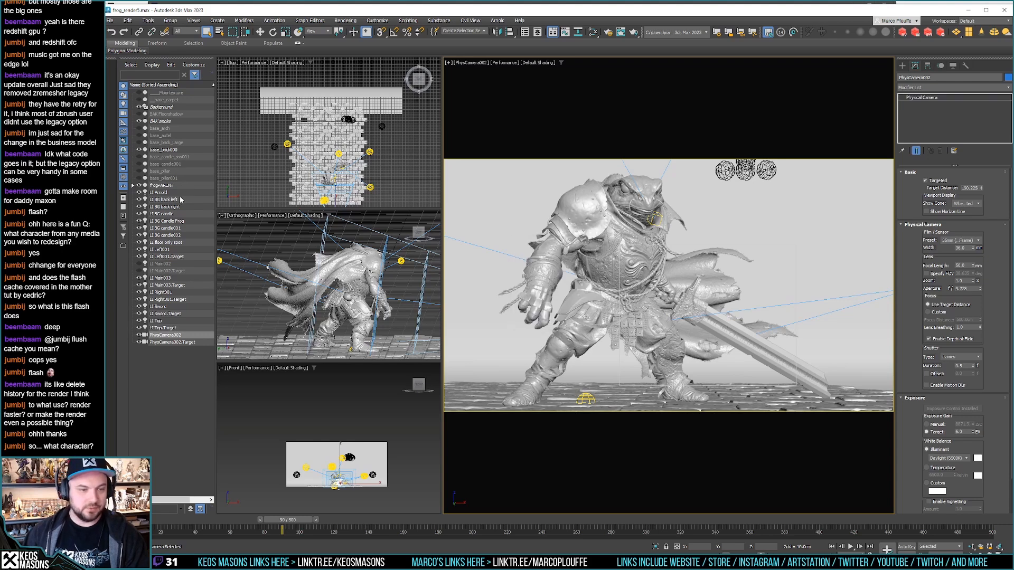
Step: Sort the scene objects by age to locate the cloned camera, and set the large viewport to PhysCamera001
{"action": "left_click", "coordinate": [159, 85]}
{"action": "left_click", "coordinate": [158, 85]}
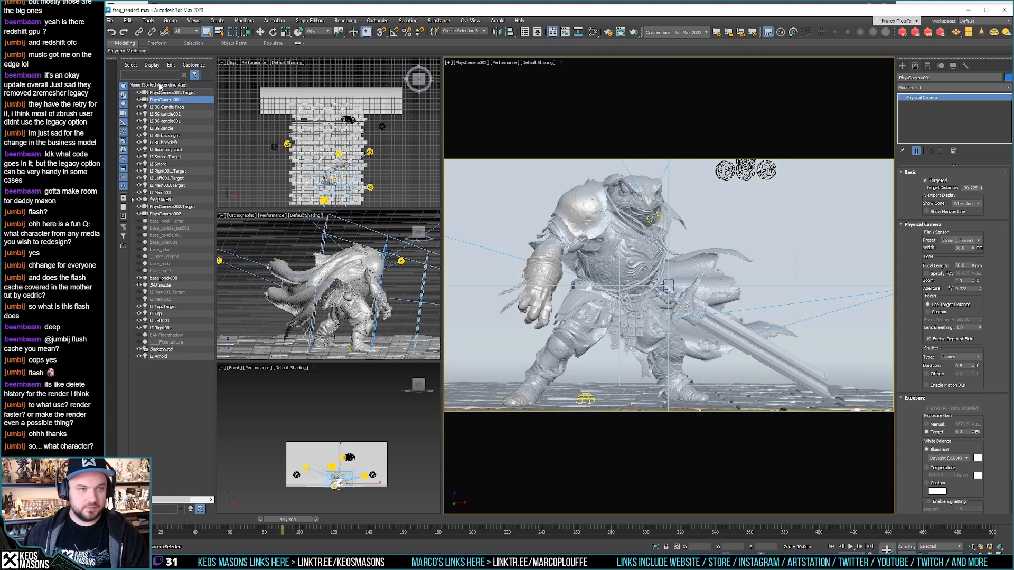
{"action": "left_click", "coordinate": [477, 63]}
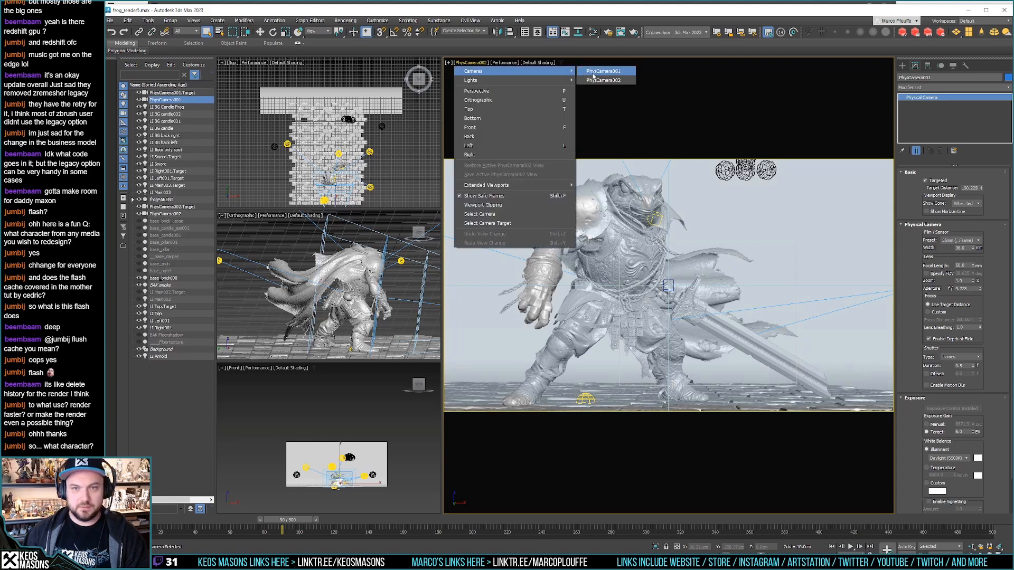
{"action": "left_click", "coordinate": [589, 71]}
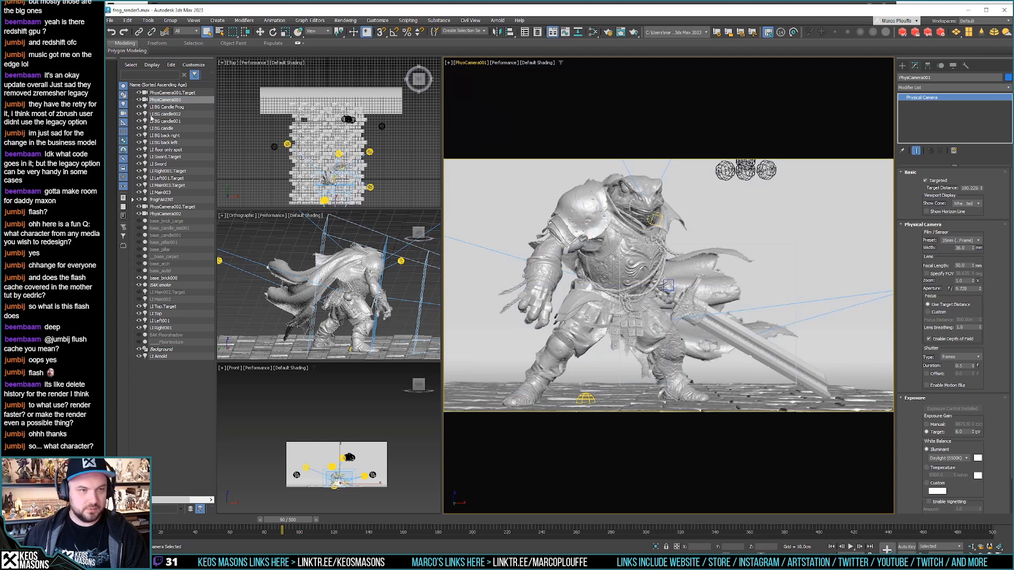
Step: Rename the cloned camera PhysCamera001TURN, sort the scene objects by name and disable the camera's depth of field
{"action": "left_click", "coordinate": [159, 85]}
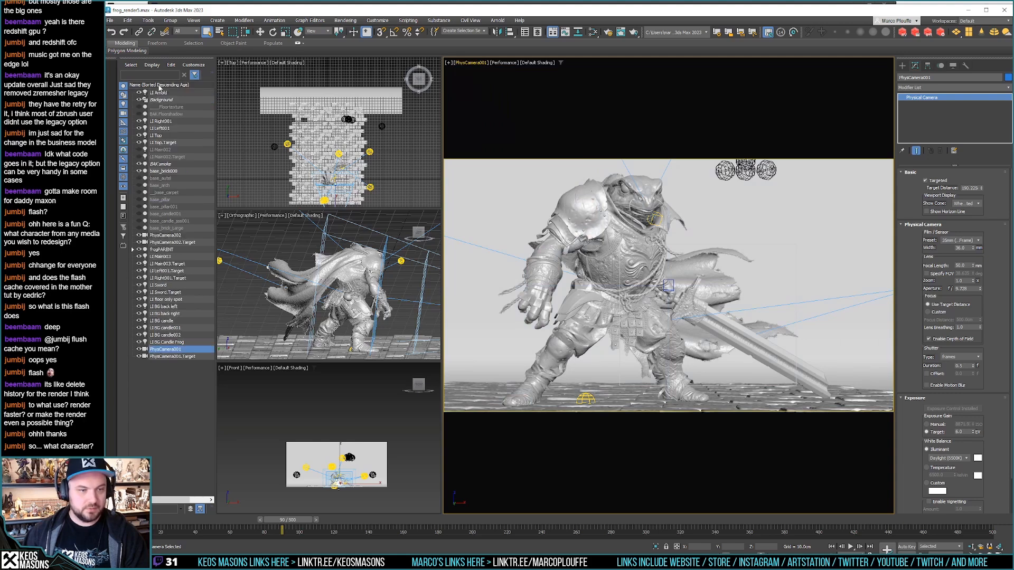
{"action": "left_click", "coordinate": [179, 350]}
{"action": "left_click", "coordinate": [183, 349]}
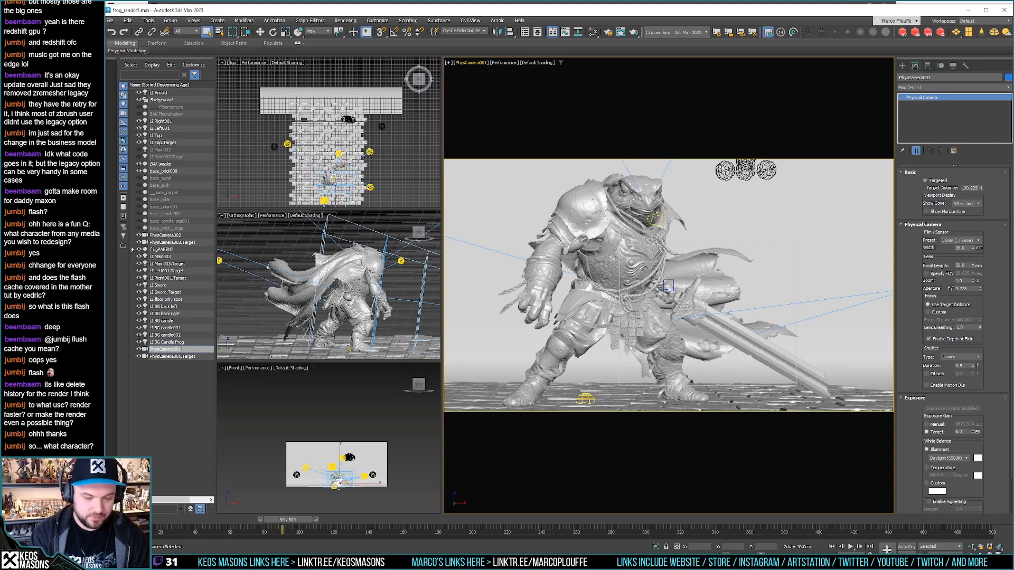
{"action": "key", "text": "Return"}
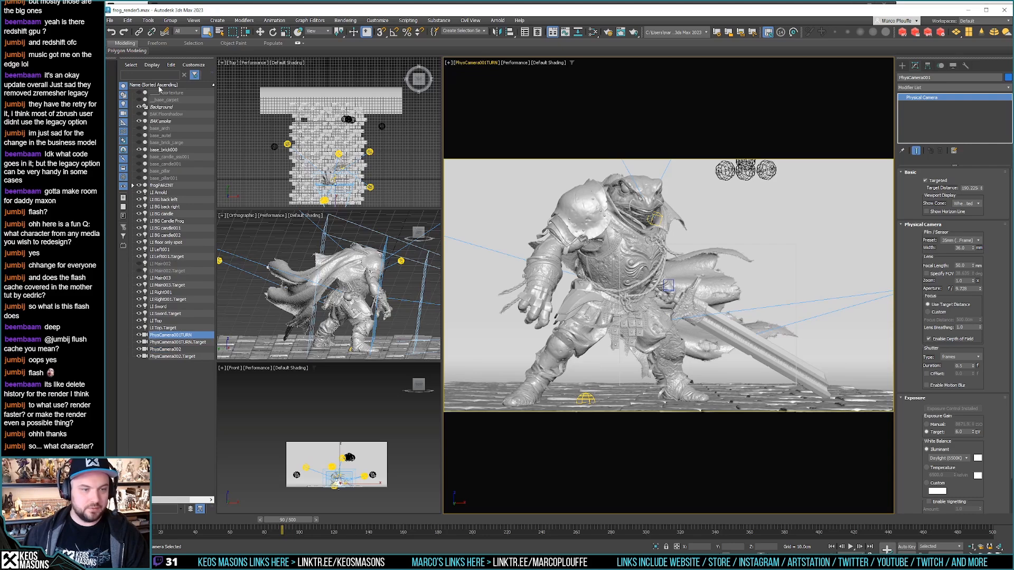
{"action": "left_click", "coordinate": [159, 85]}
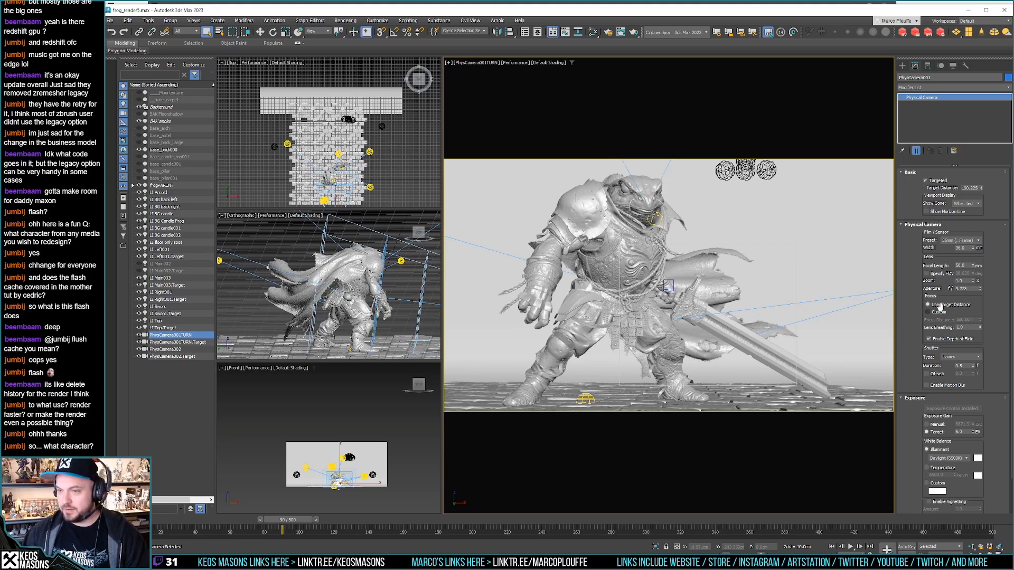
{"action": "left_click", "coordinate": [929, 339]}
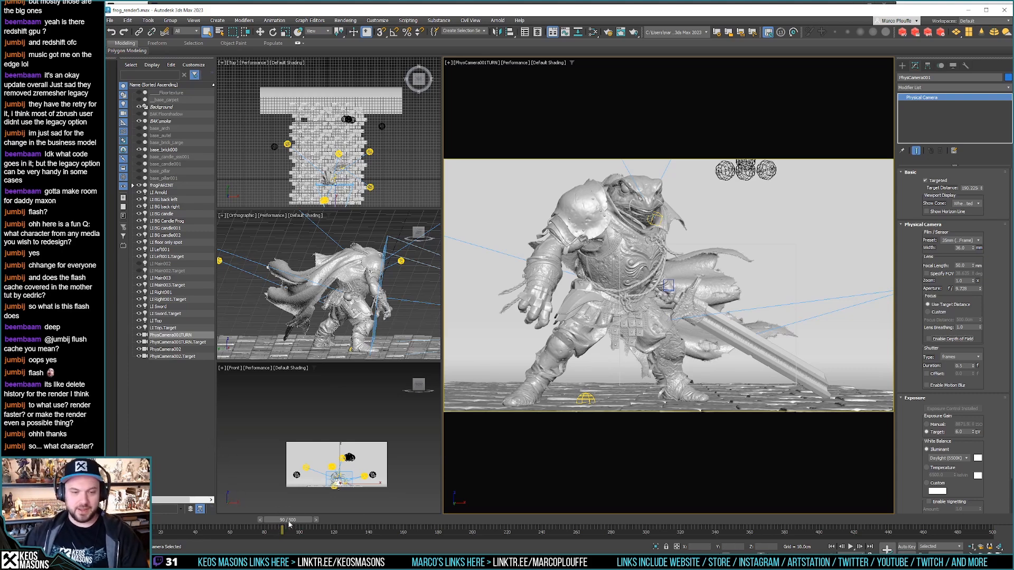
Step: Scrub the timeline from frame 90 back to frame 77 and examine the frog's turntable rotation in the camera, orthographic and top views
{"action": "mouse_move", "coordinate": [293, 524]}
{"action": "left_mouse_down"}
{"action": "mouse_move", "coordinate": [169, 526]}
{"action": "mouse_move", "coordinate": [771, 520]}
{"action": "mouse_move", "coordinate": [301, 520]}
{"action": "mouse_move", "coordinate": [272, 502]}
{"action": "mouse_move", "coordinate": [304, 509]}
{"action": "mouse_move", "coordinate": [277, 504]}
{"action": "mouse_move", "coordinate": [294, 508]}
{"action": "left_mouse_up"}
{"action": "key", "text": "q"}
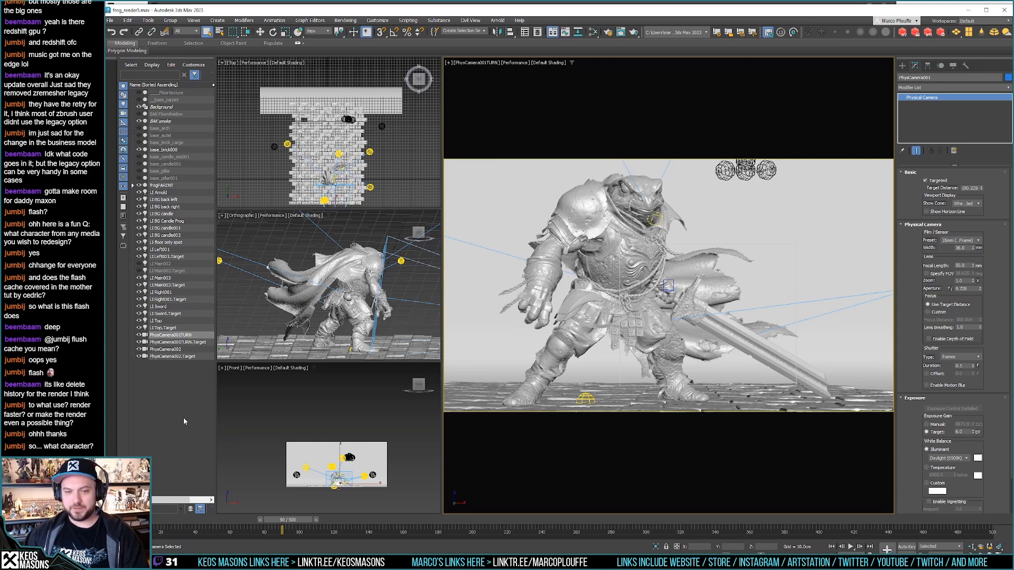
{"action": "mouse_move", "coordinate": [301, 522]}
{"action": "left_mouse_down"}
{"action": "mouse_move", "coordinate": [360, 521]}
{"action": "mouse_move", "coordinate": [241, 512]}
{"action": "mouse_move", "coordinate": [316, 517]}
{"action": "mouse_move", "coordinate": [303, 518]}
{"action": "left_mouse_up"}
{"action": "key", "text": "q"}
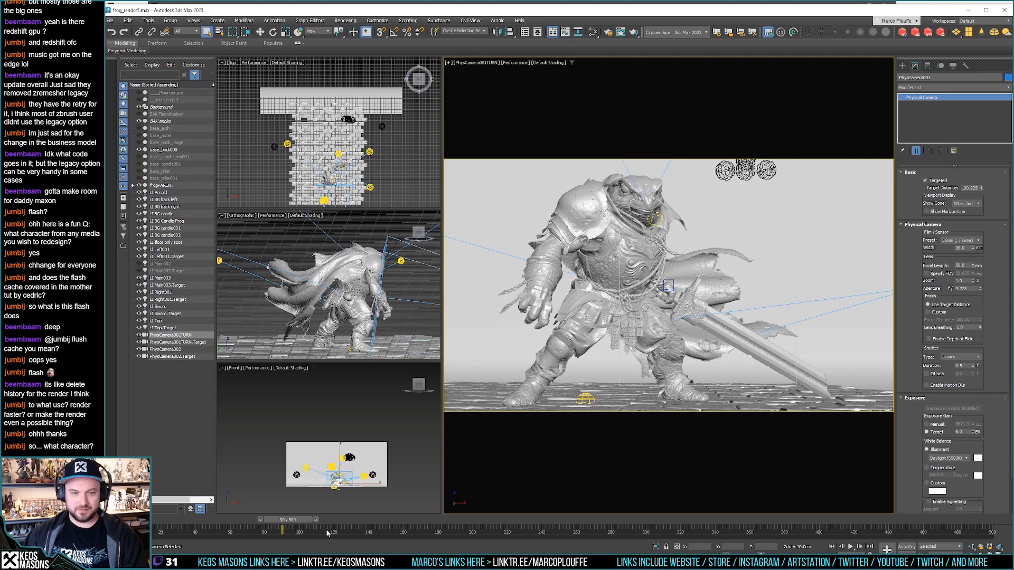
{"action": "mouse_move", "coordinate": [304, 524]}
{"action": "left_mouse_down"}
{"action": "mouse_move", "coordinate": [428, 522]}
{"action": "mouse_move", "coordinate": [294, 513]}
{"action": "mouse_move", "coordinate": [328, 513]}
{"action": "mouse_move", "coordinate": [318, 513]}
{"action": "mouse_move", "coordinate": [153, 519]}
{"action": "mouse_move", "coordinate": [286, 513]}
{"action": "mouse_move", "coordinate": [330, 520]}
{"action": "mouse_move", "coordinate": [319, 524]}
{"action": "mouse_move", "coordinate": [559, 537]}
{"action": "mouse_move", "coordinate": [283, 514]}
{"action": "mouse_move", "coordinate": [303, 516]}
{"action": "left_mouse_up"}
{"action": "key", "text": "q"}
{"action": "middle_click_drag", "start_coordinate": [391, 294], "coordinate": [417, 289]}
{"action": "scroll", "coordinate": [310, 292], "scroll_direction": "down", "scroll_amount": 2}
{"action": "scroll", "coordinate": [369, 293], "scroll_direction": "up", "scroll_amount": 2}
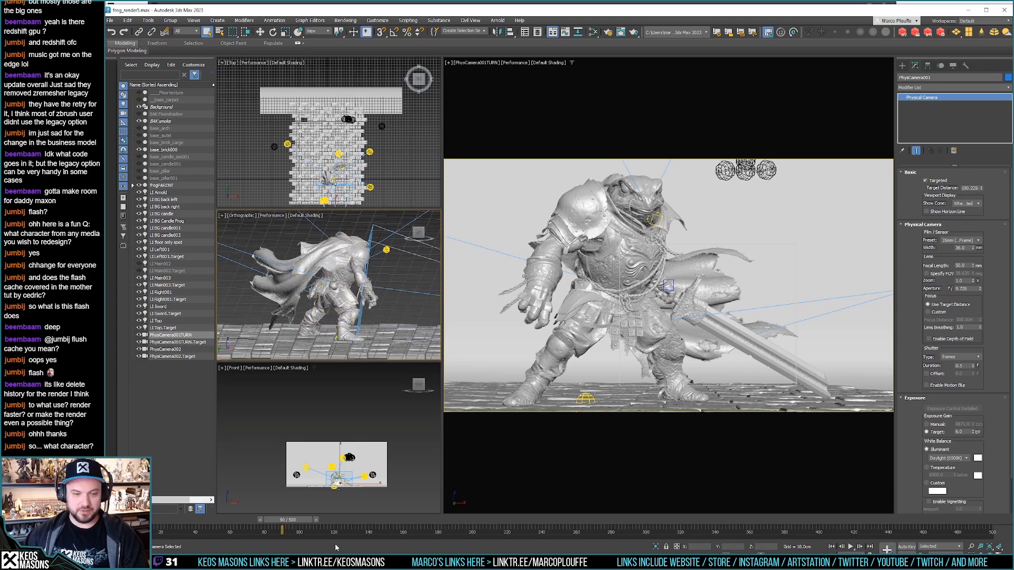
{"action": "mouse_move", "coordinate": [306, 523]}
{"action": "left_mouse_down"}
{"action": "mouse_move", "coordinate": [264, 523]}
{"action": "mouse_move", "coordinate": [295, 523]}
{"action": "left_mouse_up"}
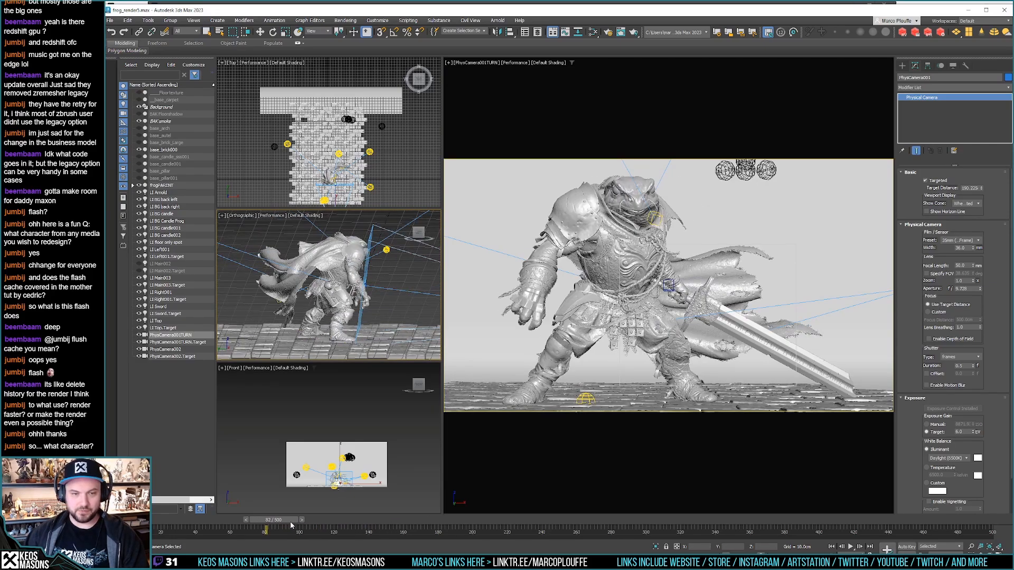
{"action": "scroll", "coordinate": [358, 106], "scroll_direction": "up", "scroll_amount": 3}
{"action": "scroll", "coordinate": [344, 122], "scroll_direction": "up", "scroll_amount": 2}
{"action": "middle_click_drag", "start_coordinate": [344, 122], "coordinate": [353, 148]}
{"action": "left_click_drag", "start_coordinate": [295, 523], "coordinate": [300, 286]}
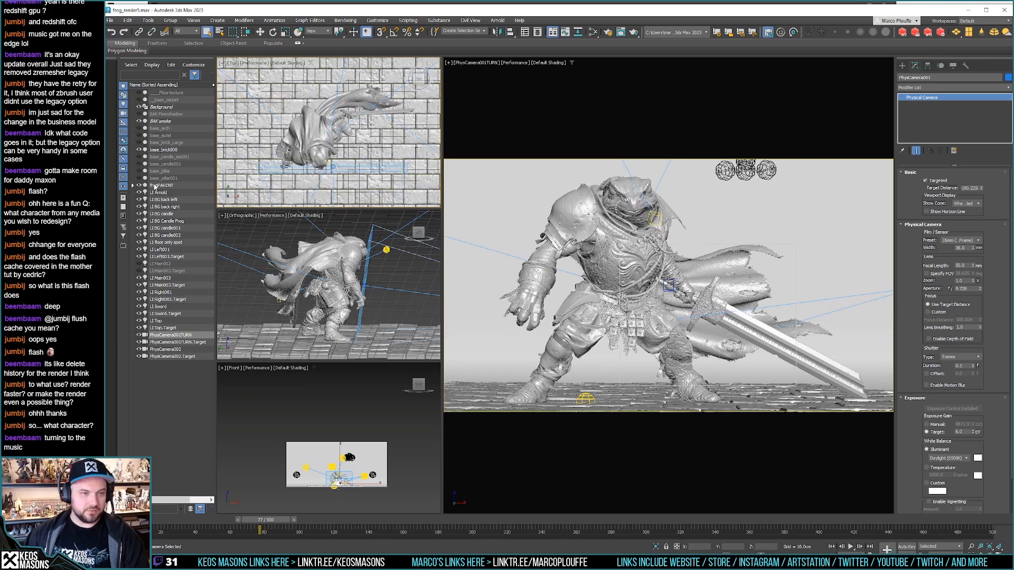
Step: Select frogPARENT and return the timeline to frame 90
{"action": "left_click", "coordinate": [154, 186]}
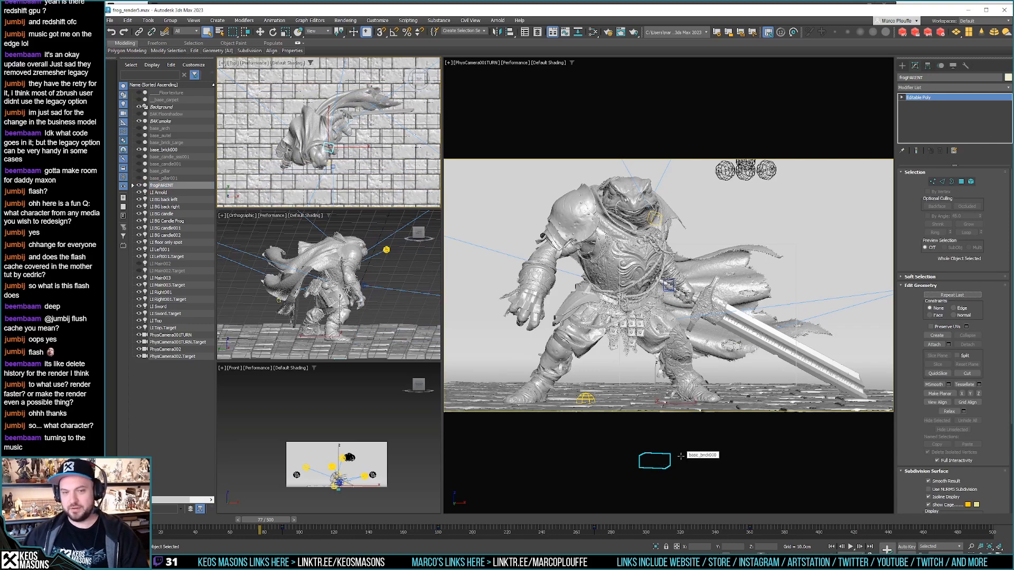
{"action": "left_click_drag", "start_coordinate": [269, 523], "coordinate": [293, 523]}
{"action": "key", "text": "q"}
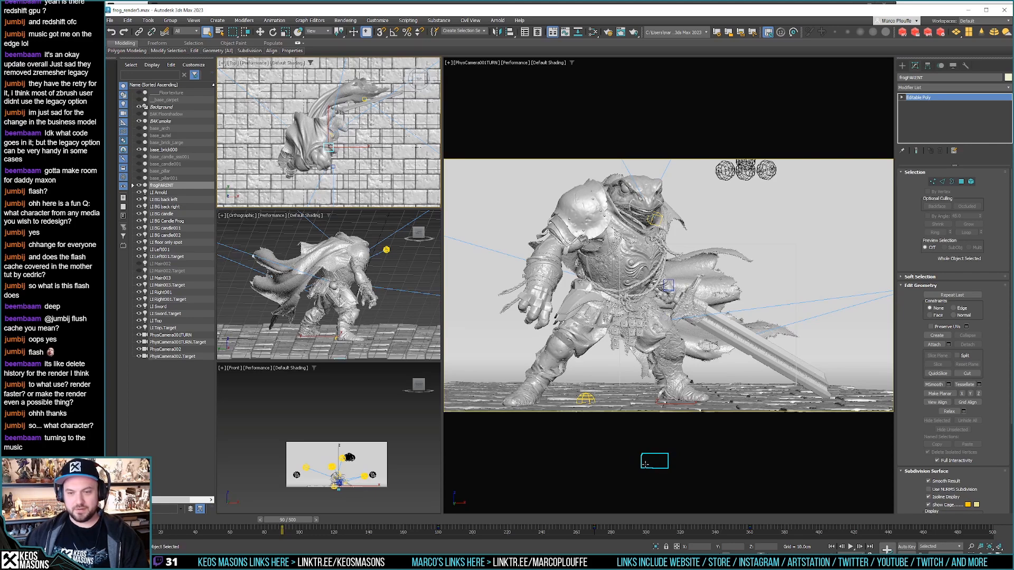
Step: Try to separate frogPARENT from the frog by unlinking it and test-moving it in the top view
{"action": "key", "text": "w"}
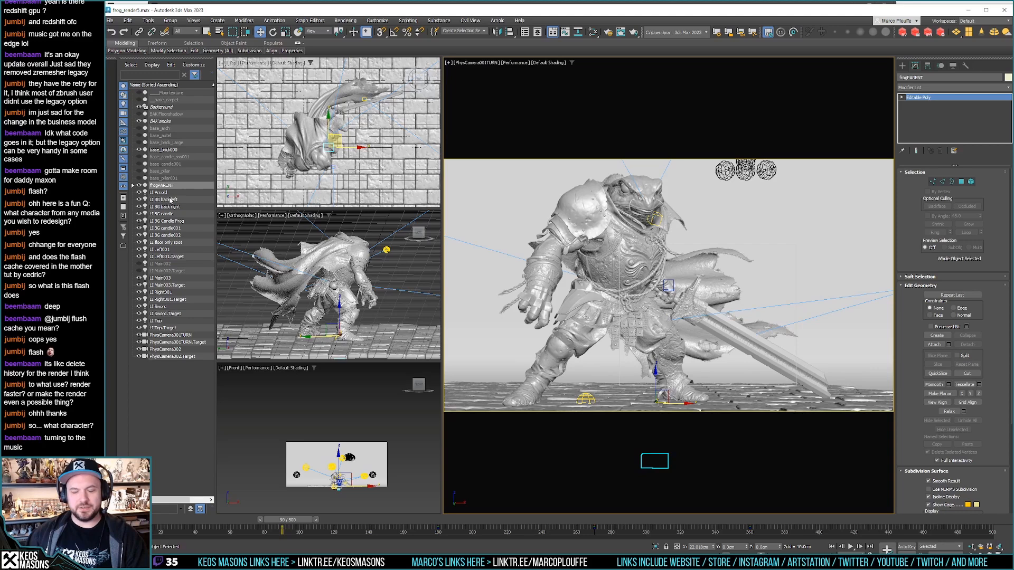
{"action": "left_click", "coordinate": [151, 32]}
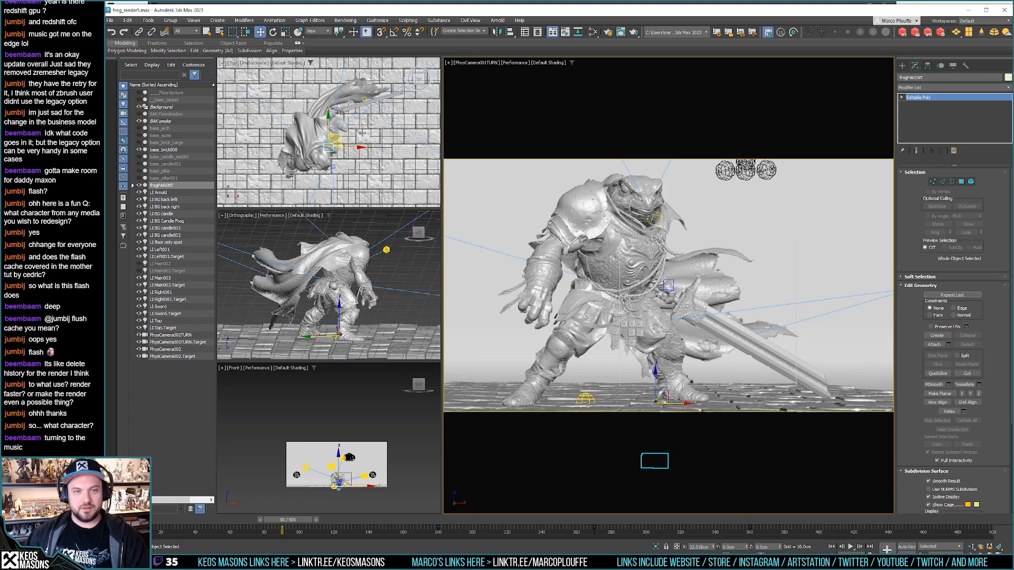
{"action": "right_click", "coordinate": [328, 116]}
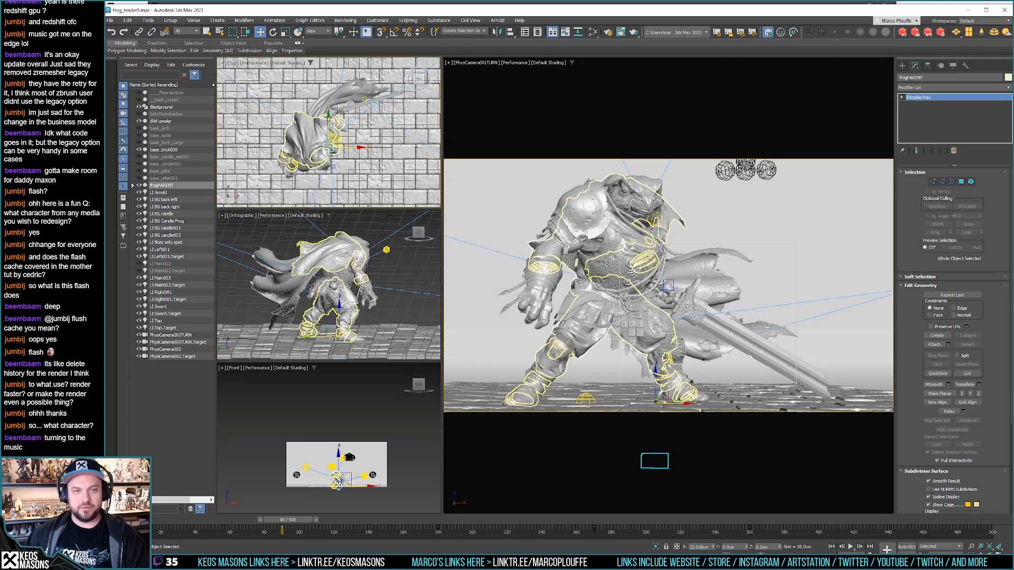
{"action": "left_click_drag", "start_coordinate": [328, 116], "coordinate": [327, 109]}
{"action": "right_click", "coordinate": [328, 109]}
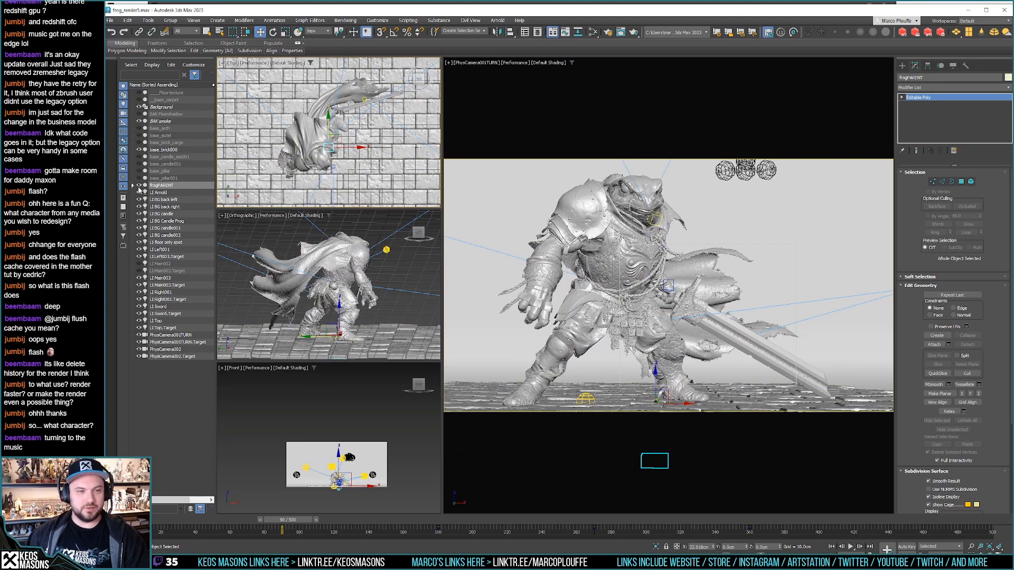
Step: Unlink all the frog parts, from frog_armor to frog_skin_eye, from frogPARENT, and select frogPARENT on its own
{"action": "left_click", "coordinate": [133, 185]}
{"action": "left_click", "coordinate": [168, 192]}
{"action": "left_click", "coordinate": [172, 278], "text": "shift"}
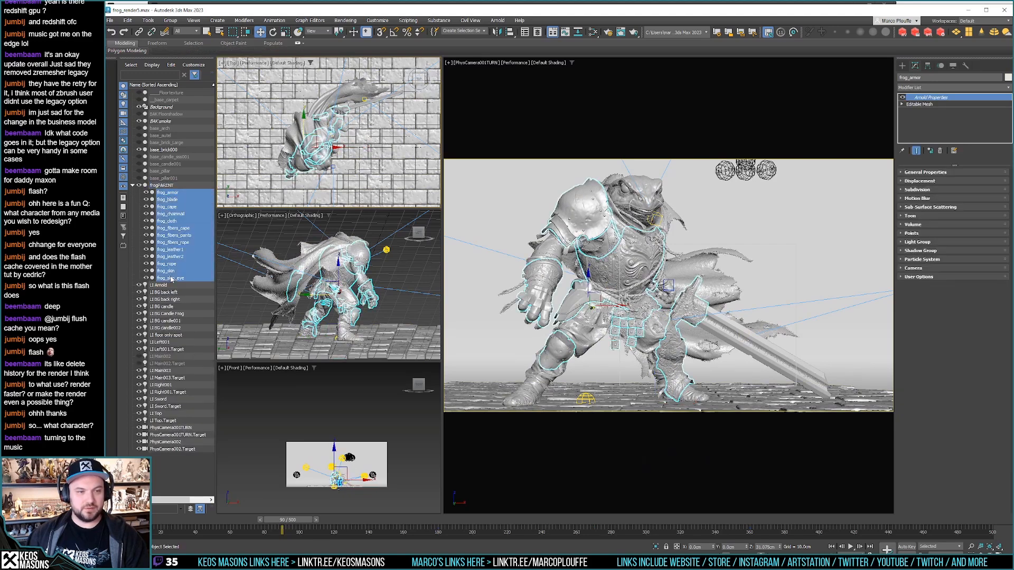
{"action": "left_click", "coordinate": [152, 33]}
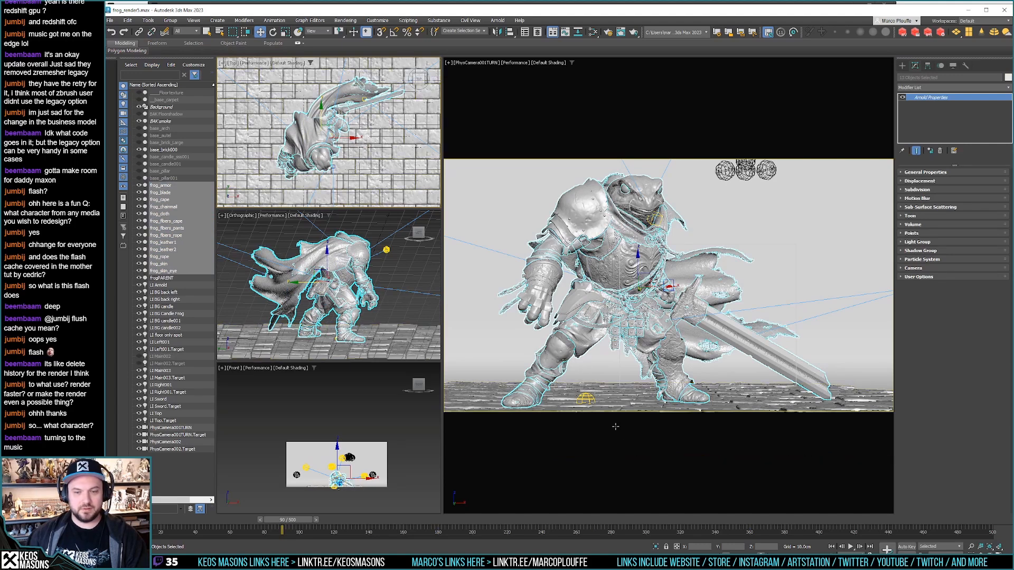
{"action": "left_click", "coordinate": [174, 186]}
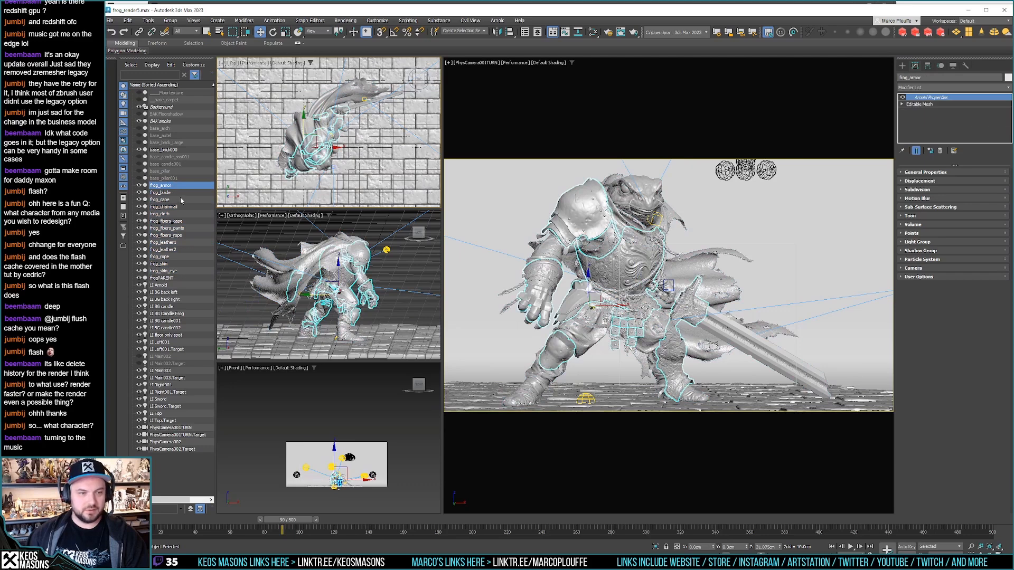
{"action": "left_click", "coordinate": [177, 279]}
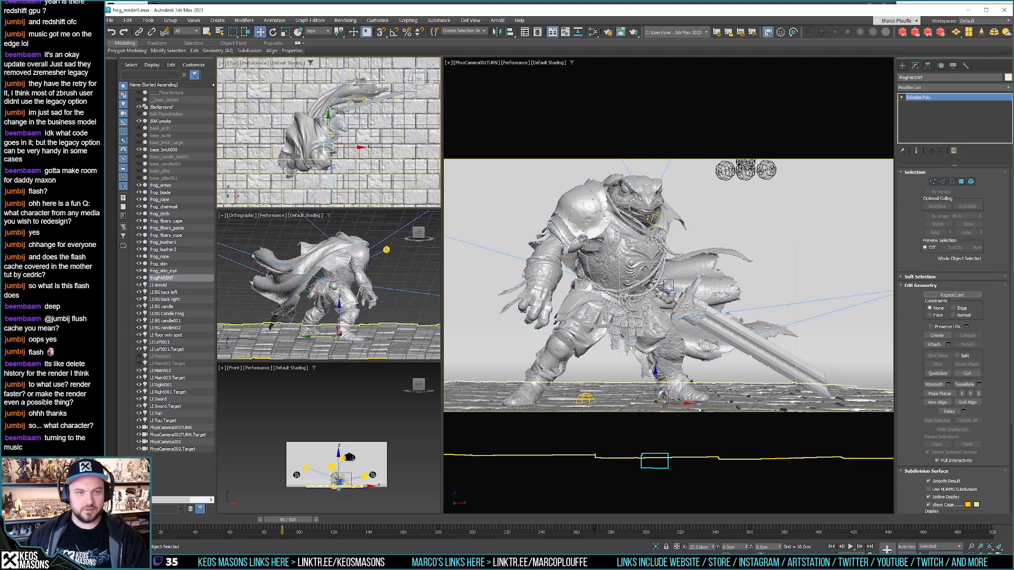
Step: Try frogPARENT in a new spot under the frog, test-rotate all parts from frog_armor to frog_skin_eye in the top view, and undo the rotation
{"action": "left_click_drag", "start_coordinate": [329, 116], "coordinate": [328, 100]}
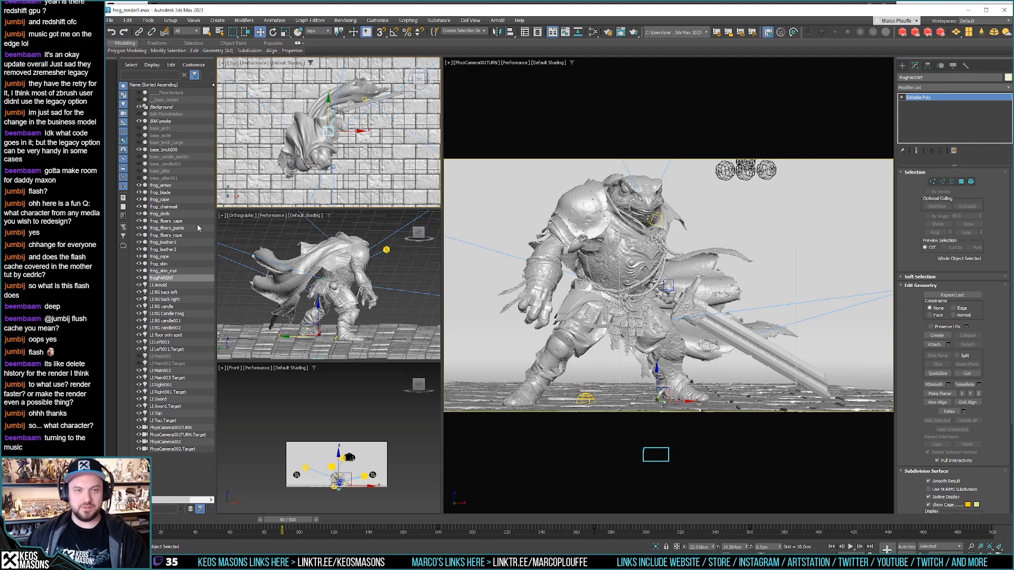
{"action": "left_click", "coordinate": [174, 185]}
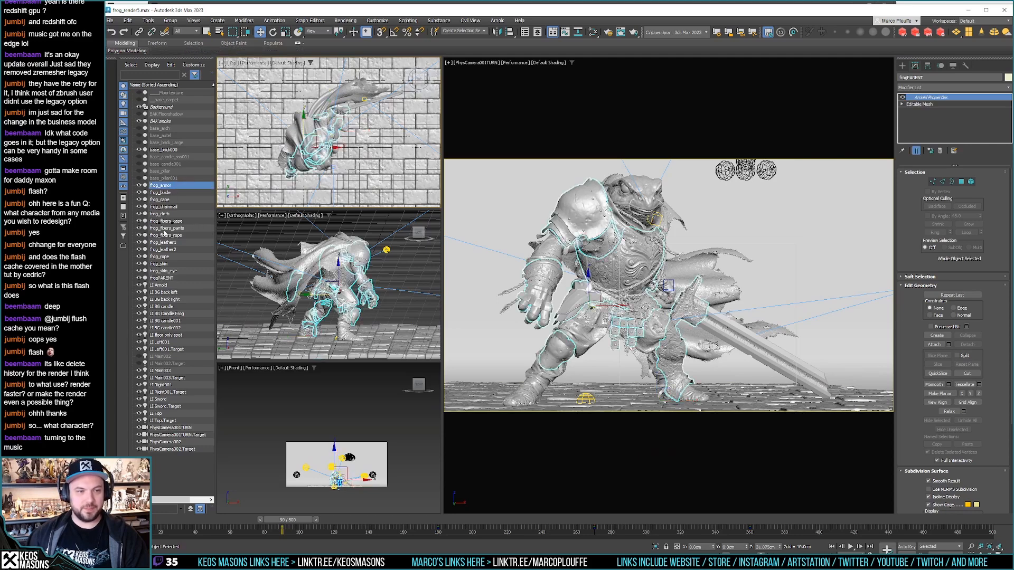
{"action": "left_click", "coordinate": [174, 271], "text": "shift"}
{"action": "key", "text": "e"}
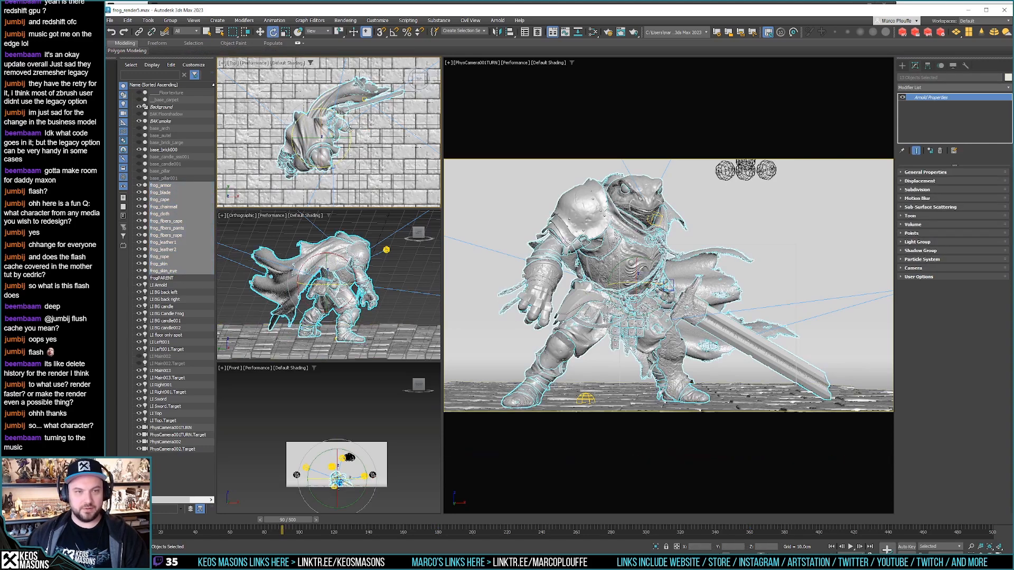
{"action": "left_click_drag", "start_coordinate": [350, 128], "coordinate": [507, 130]}
{"action": "left_click_drag", "start_coordinate": [389, 134], "coordinate": [248, 134]}
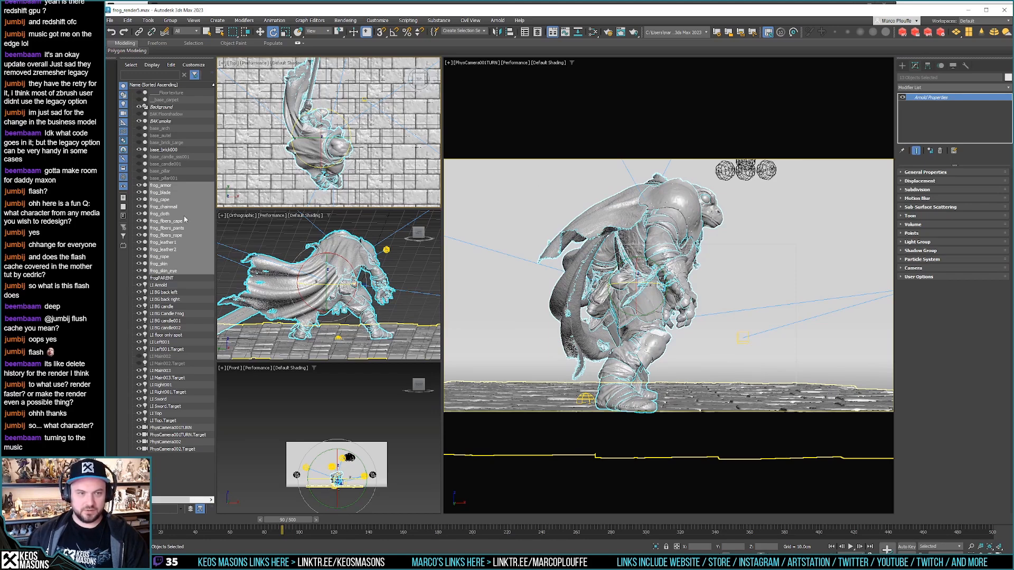
{"action": "key", "text": "ctrl+z"}
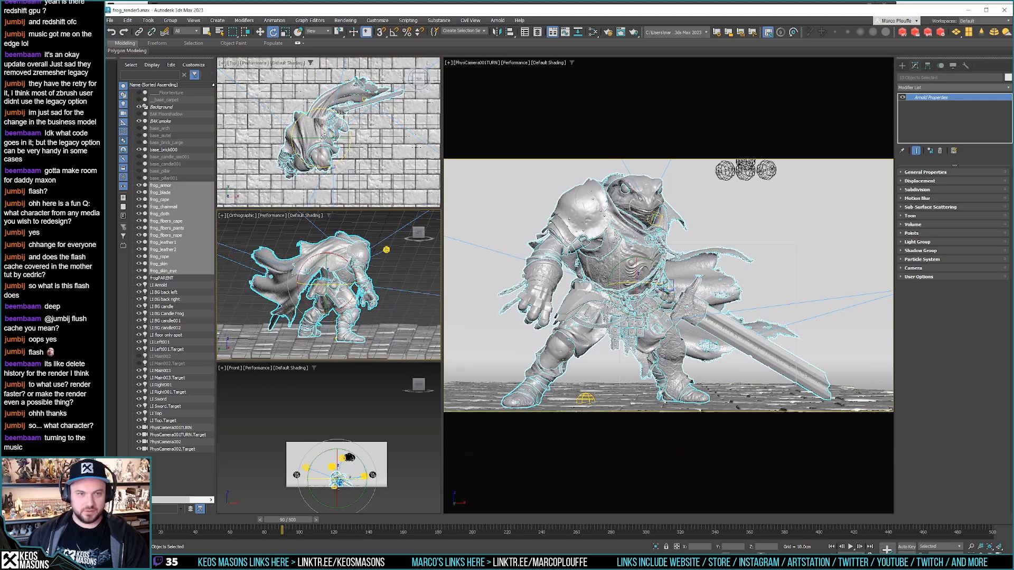
Step: Move frogPARENT in the top view to about X 10.3 cm, Y 10.3 cm beneath the frog
{"action": "left_click", "coordinate": [162, 278]}
{"action": "key", "text": "w"}
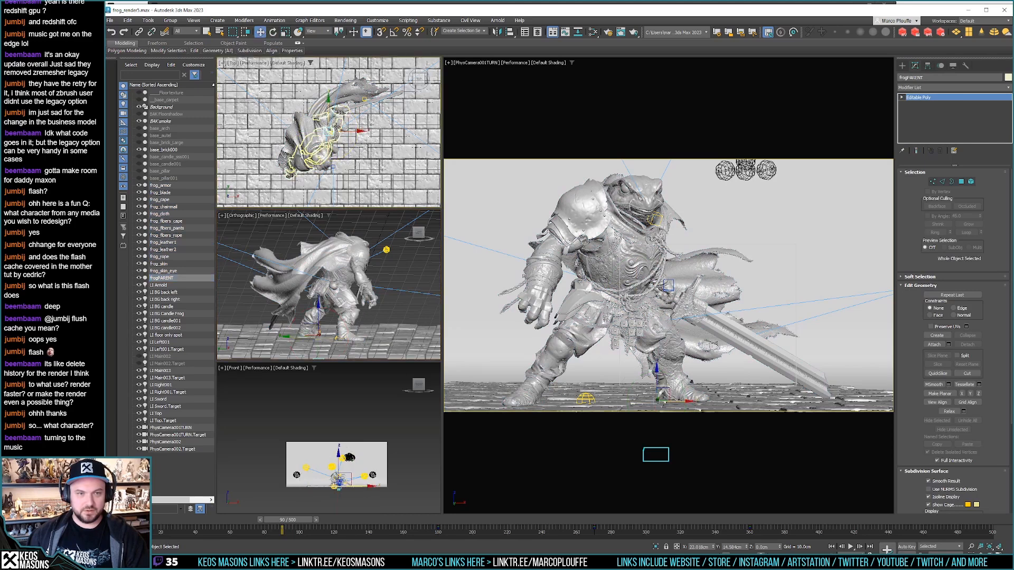
{"action": "left_click_drag", "start_coordinate": [339, 121], "coordinate": [333, 126]}
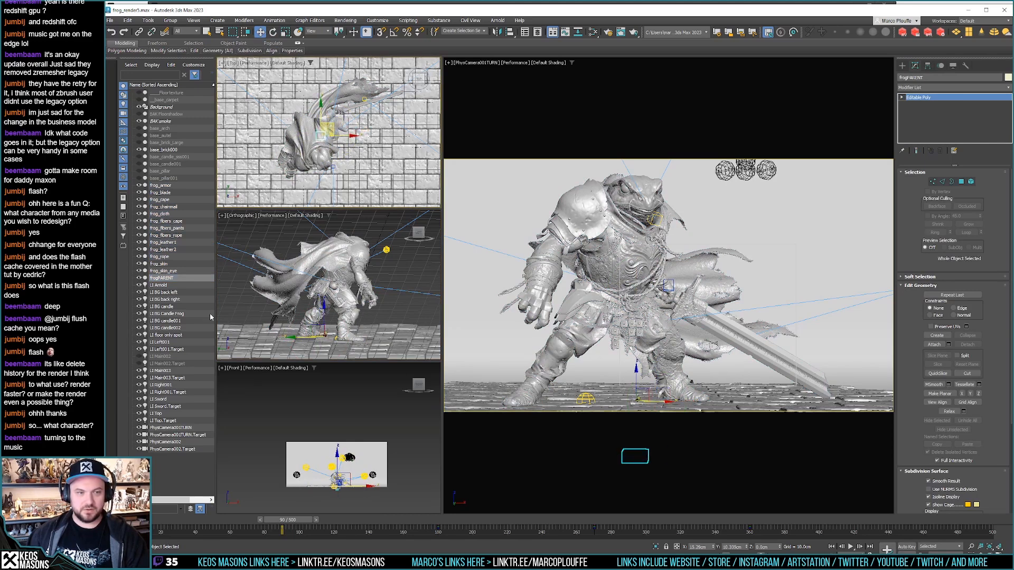
Step: Hide base_brick000, link all the frog parts from frog_armor to frog_skin_eye to frogPARENT, and select frogPARENT to check its turn
{"action": "left_click", "coordinate": [164, 271]}
{"action": "left_click", "coordinate": [162, 185], "text": "shift"}
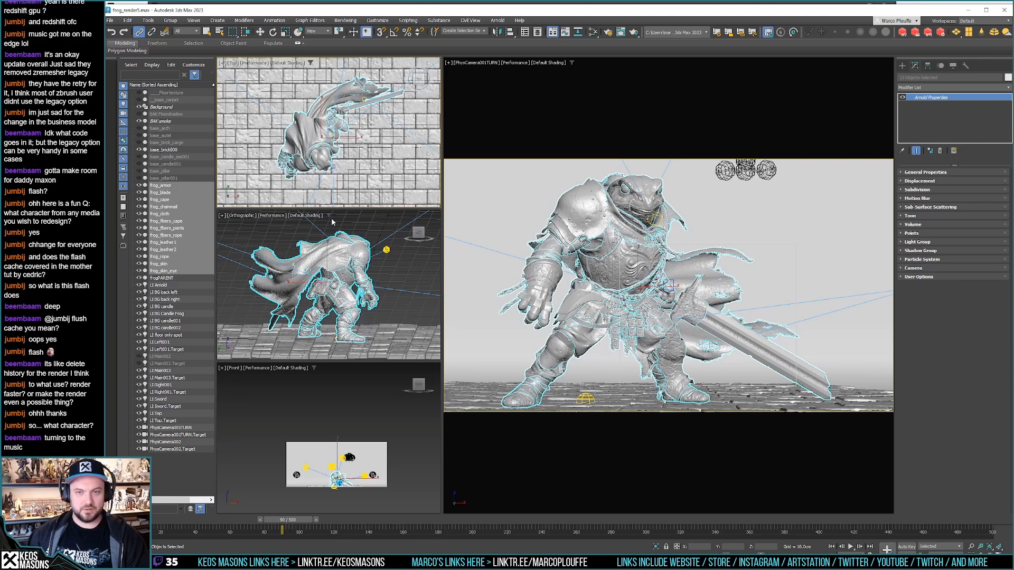
{"action": "left_click", "coordinate": [138, 32]}
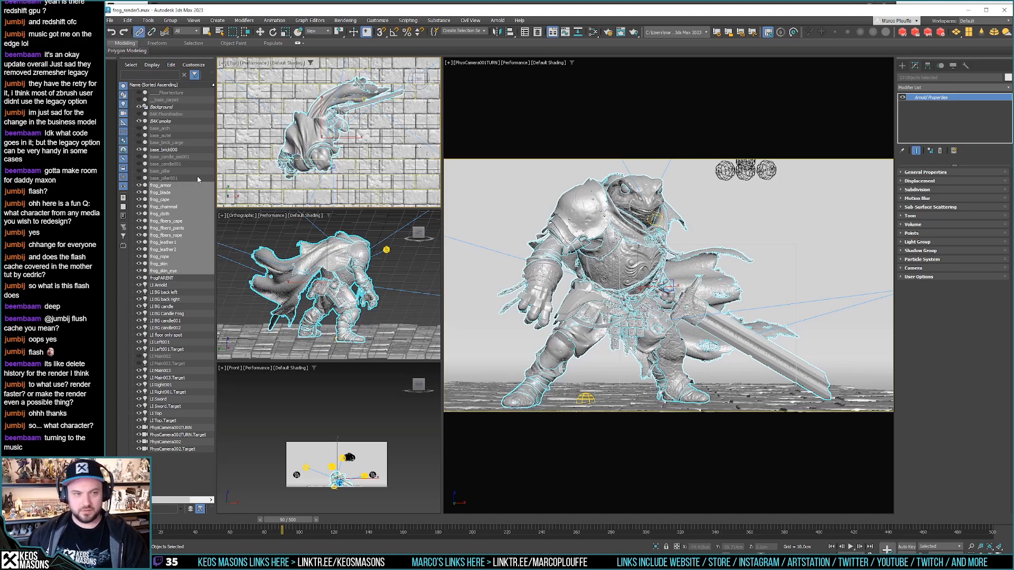
{"action": "left_click", "coordinate": [139, 150]}
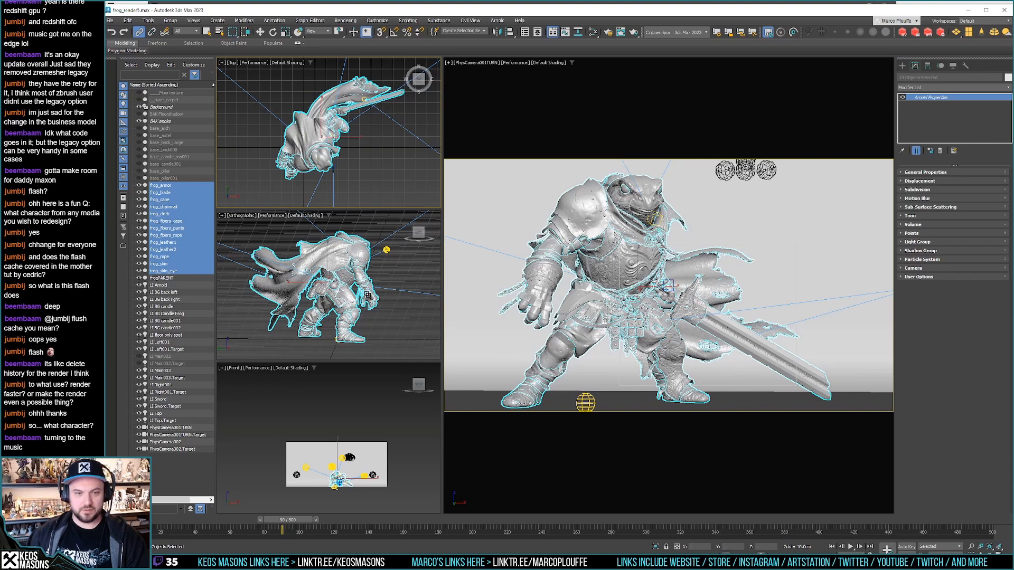
{"action": "scroll", "coordinate": [350, 286], "scroll_direction": "up", "scroll_amount": 2}
{"action": "middle_click_drag", "start_coordinate": [350, 286], "coordinate": [341, 266]}
{"action": "left_click_drag", "start_coordinate": [299, 323], "coordinate": [299, 323]}
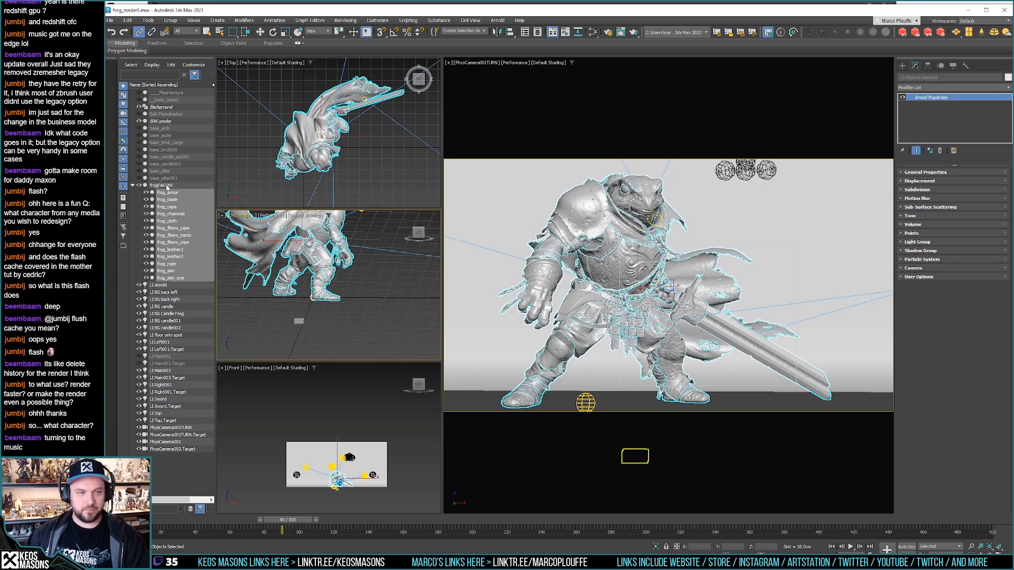
{"action": "left_click", "coordinate": [167, 187]}
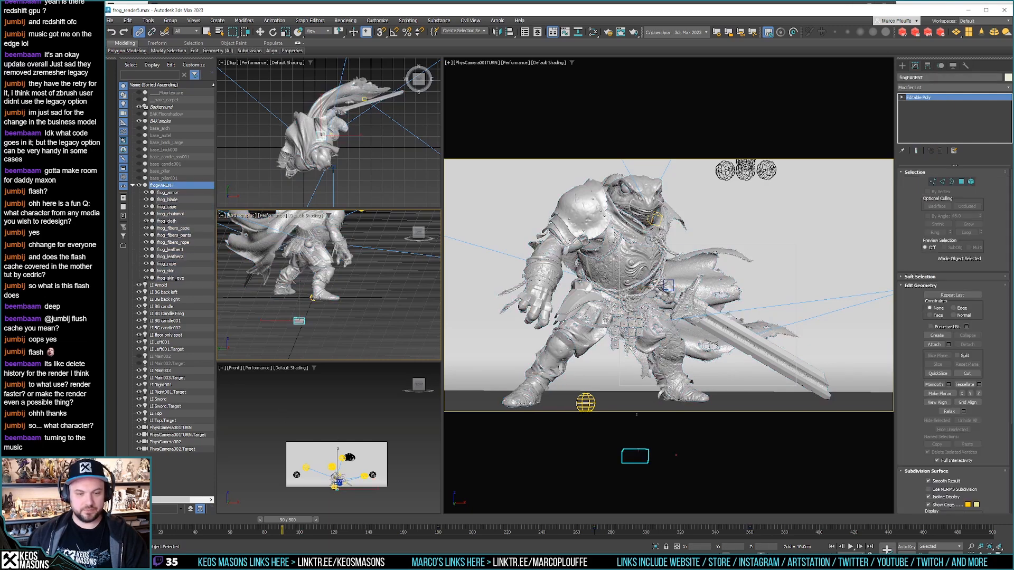
{"action": "left_click_drag", "start_coordinate": [307, 523], "coordinate": [306, 500]}
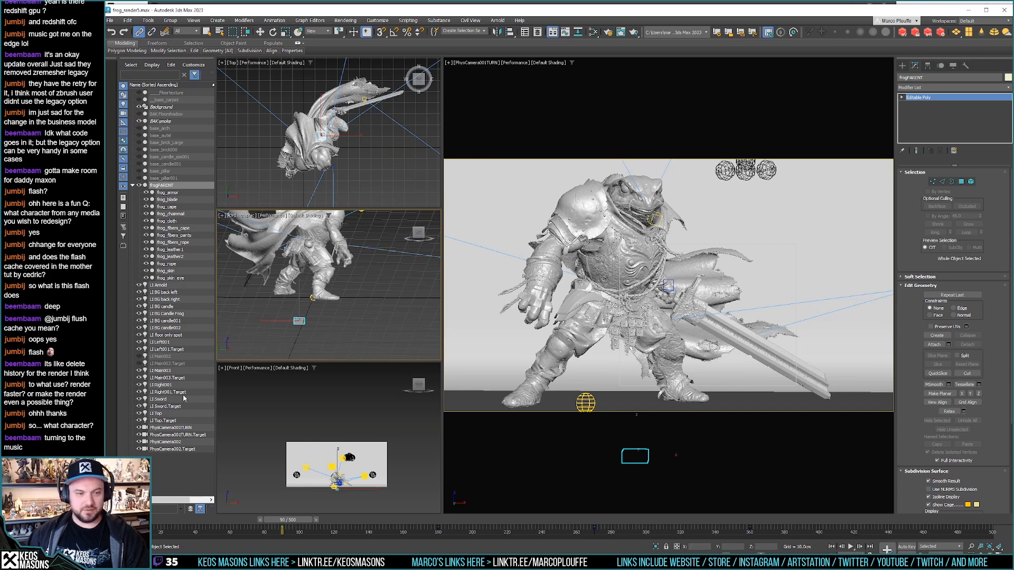
Step: Unhide base_brick000 and shift PhysCamera001TURN sideways together with its target to reframe the frog
{"action": "left_click", "coordinate": [174, 428]}
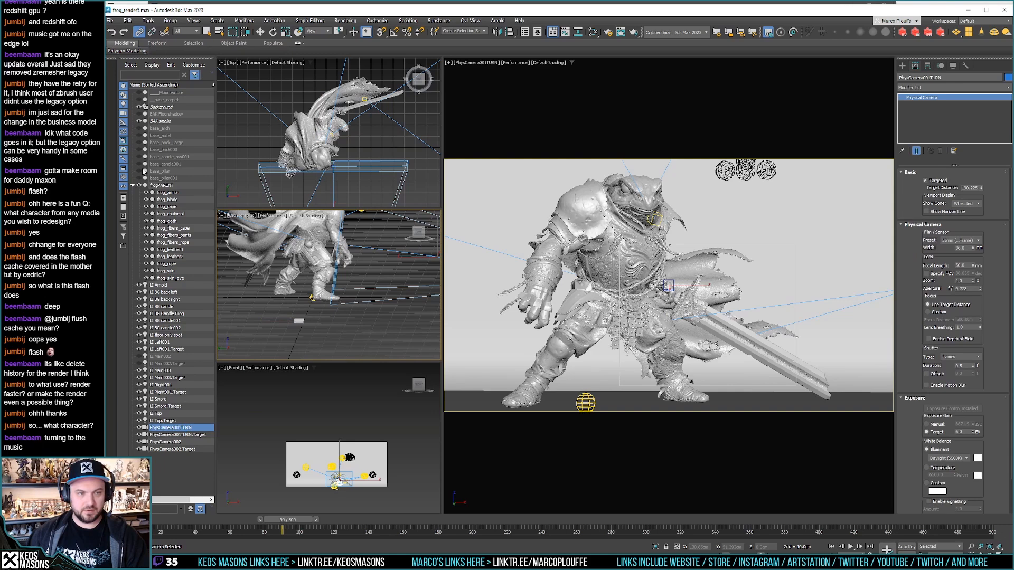
{"action": "left_click", "coordinate": [140, 150]}
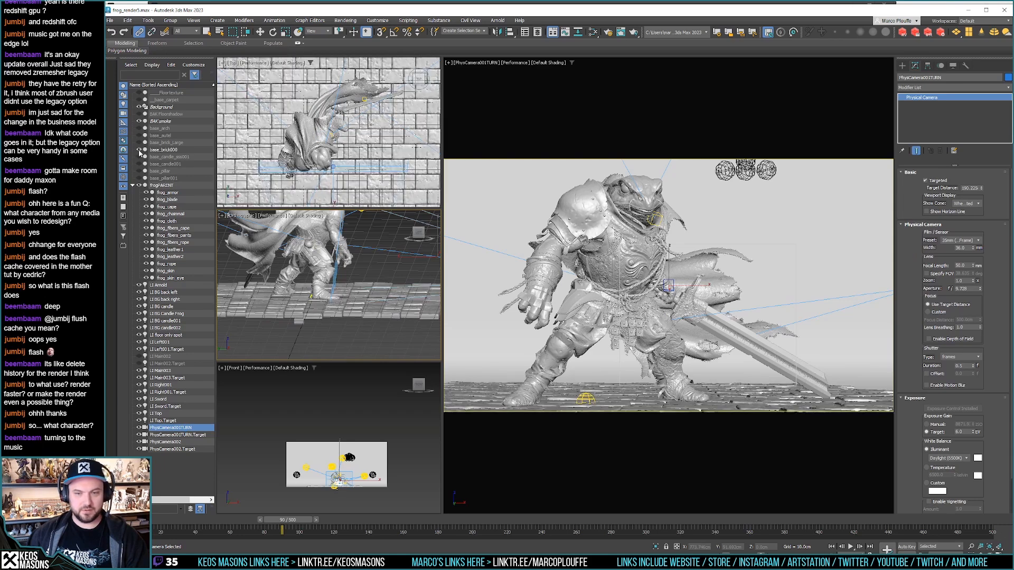
{"action": "middle_click_drag", "start_coordinate": [281, 248], "coordinate": [366, 278], "text": "alt"}
{"action": "scroll", "coordinate": [367, 278], "scroll_direction": "down", "scroll_amount": 3}
{"action": "middle_click_drag", "start_coordinate": [357, 325], "coordinate": [363, 290]}
{"action": "key", "text": "w"}
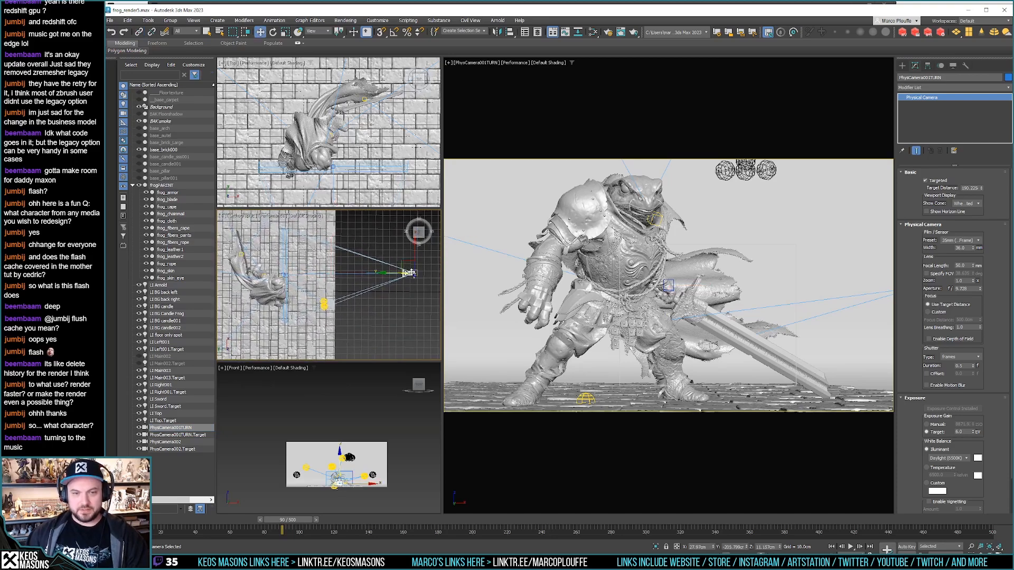
{"action": "middle_click_drag", "start_coordinate": [392, 267], "coordinate": [374, 272]}
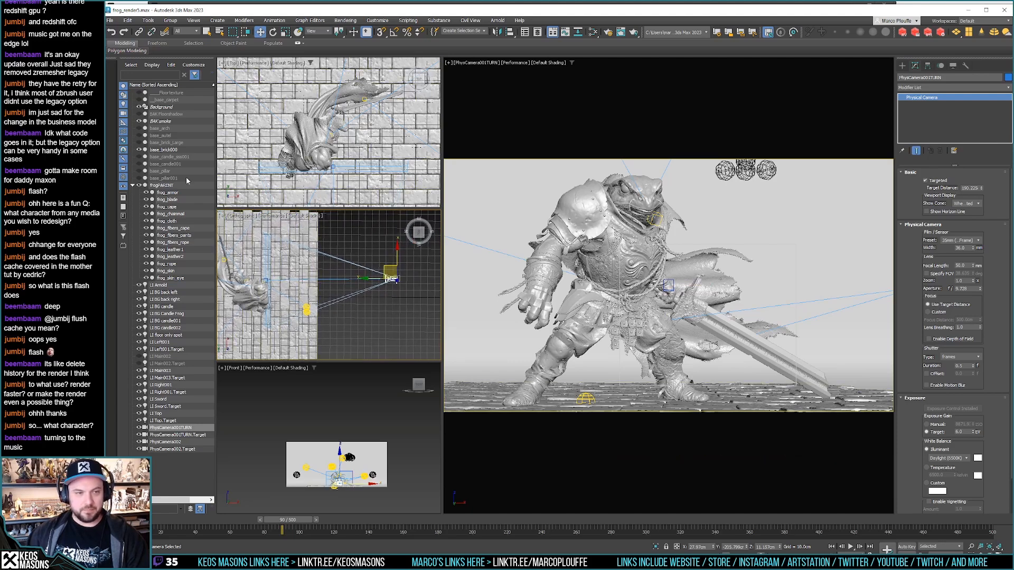
{"action": "left_click", "coordinate": [191, 435], "text": "ctrl"}
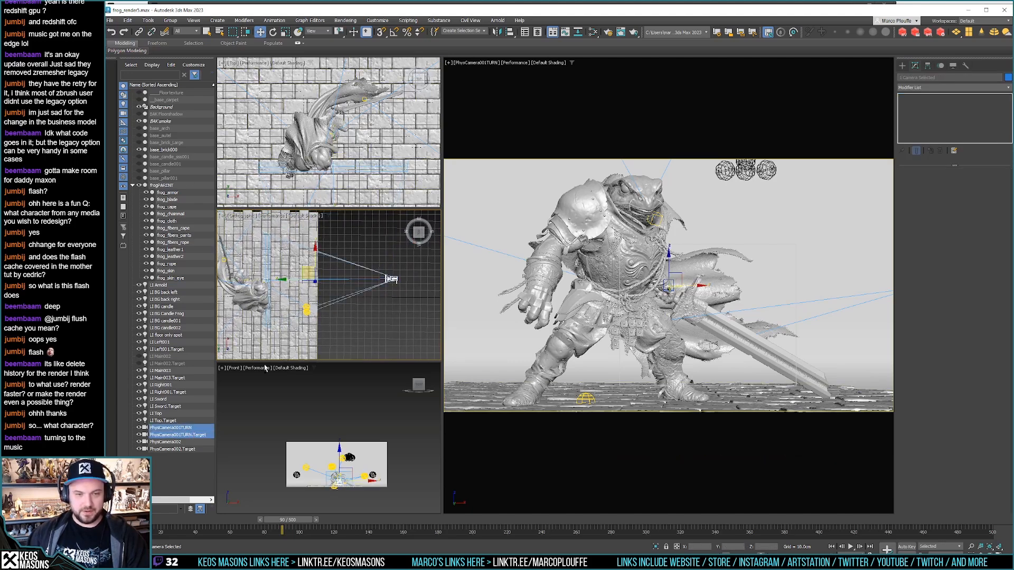
{"action": "left_click_drag", "start_coordinate": [316, 249], "coordinate": [314, 258]}
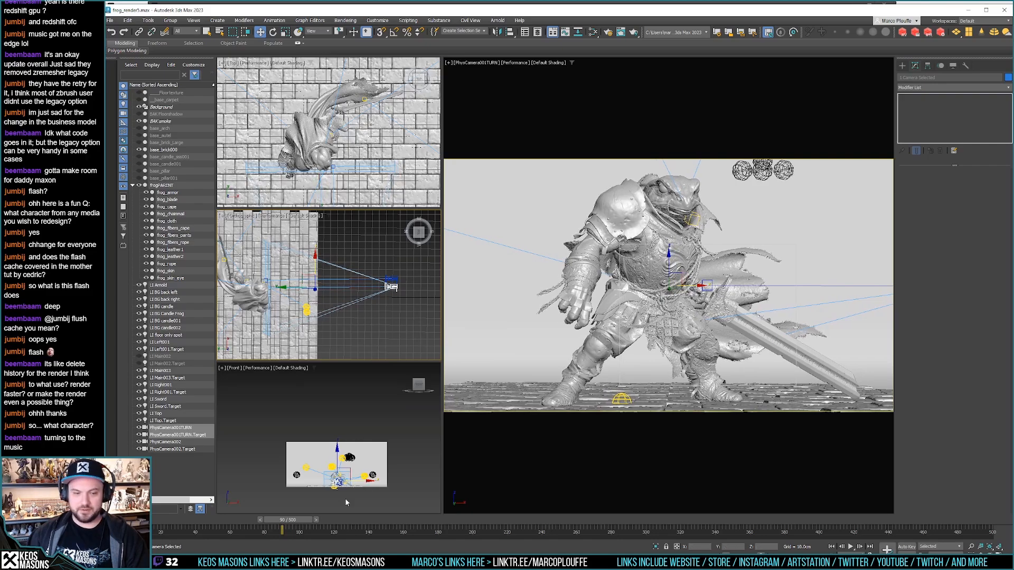
Step: Check the turn around frame 150, nudge PhysCamera001TURN and its target partly back, return to frame 90 and clear the selection
{"action": "left_click_drag", "start_coordinate": [307, 523], "coordinate": [409, 541]}
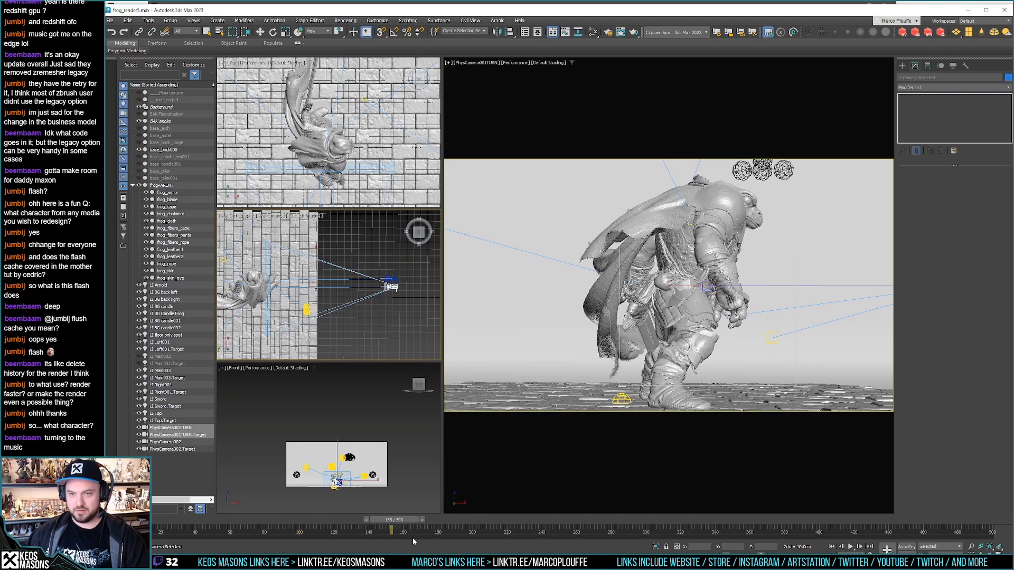
{"action": "key", "text": "w"}
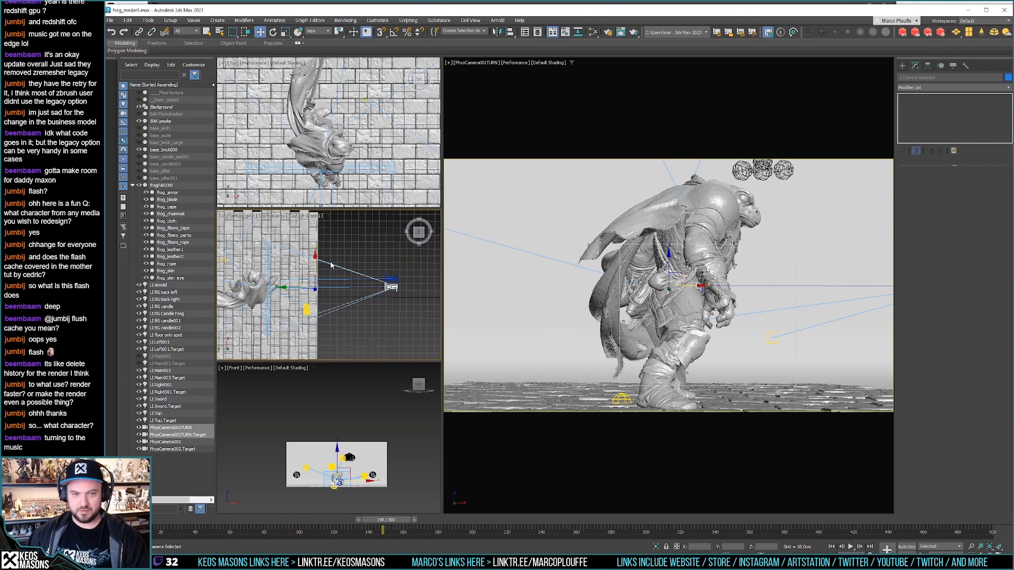
{"action": "left_click_drag", "start_coordinate": [315, 257], "coordinate": [317, 252]}
{"action": "left_click_drag", "start_coordinate": [405, 515], "coordinate": [307, 505]}
{"action": "key", "text": "w"}
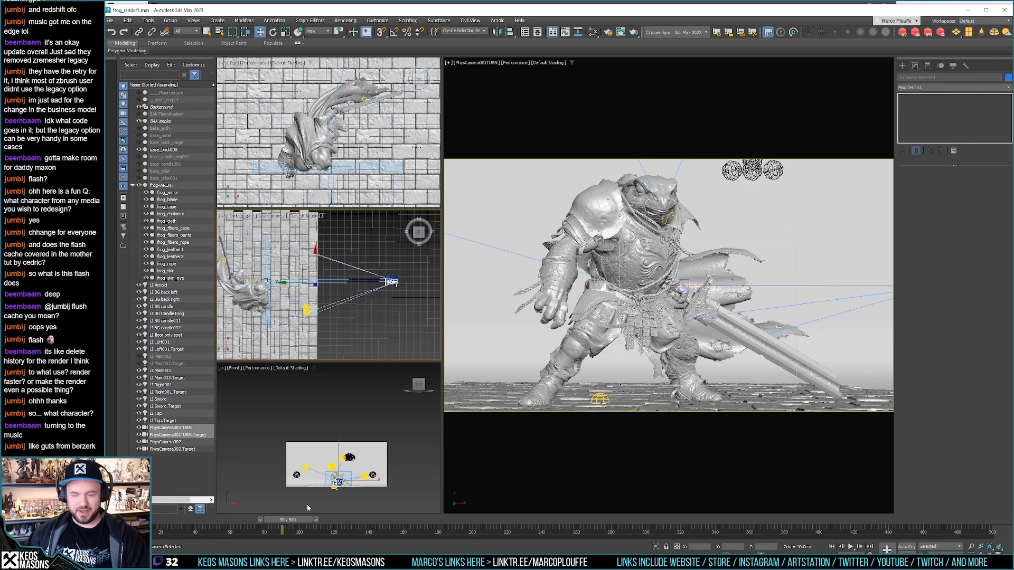
{"action": "left_click", "coordinate": [395, 314]}
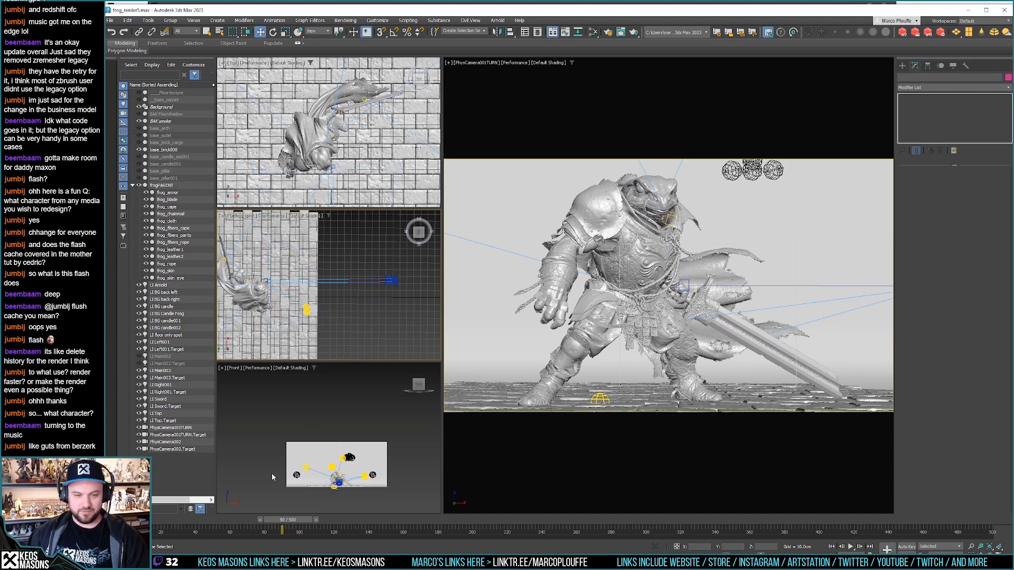
Step: Select frogPARENT, go to frame 180 and open the numeric entry for its rotation
{"action": "left_click", "coordinate": [163, 185]}
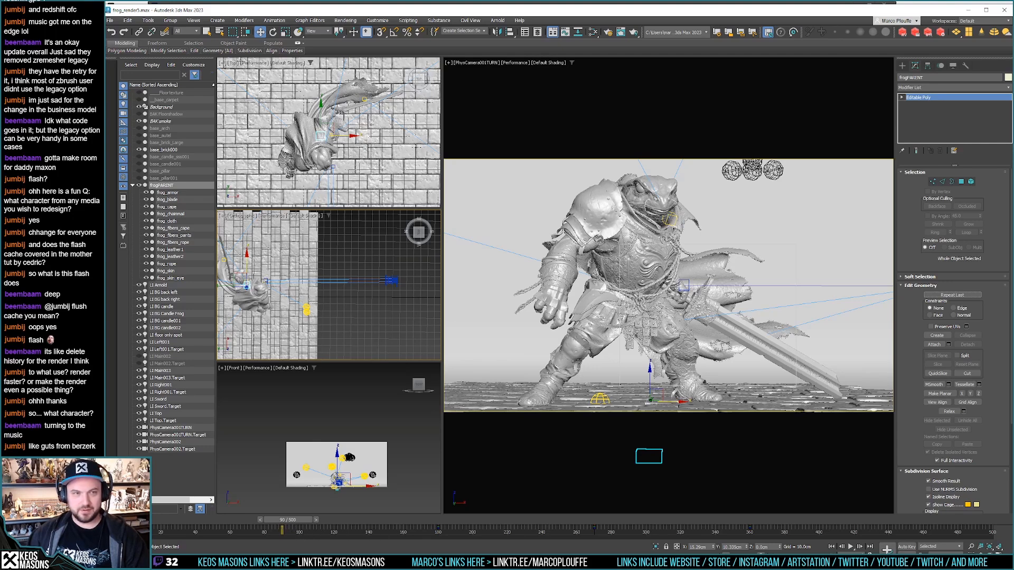
{"action": "left_click_drag", "start_coordinate": [299, 523], "coordinate": [450, 524]}
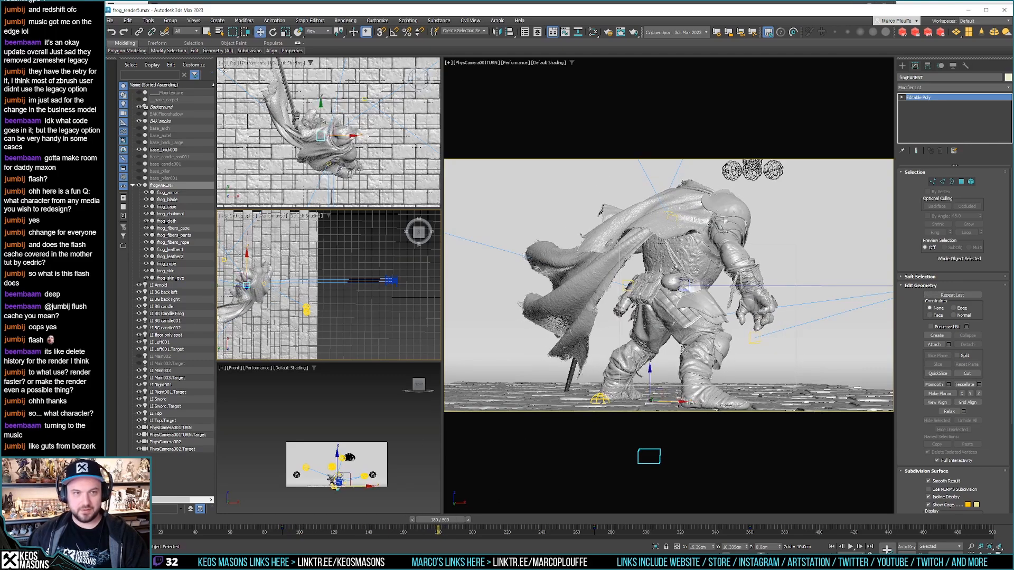
{"action": "right_click", "coordinate": [273, 33]}
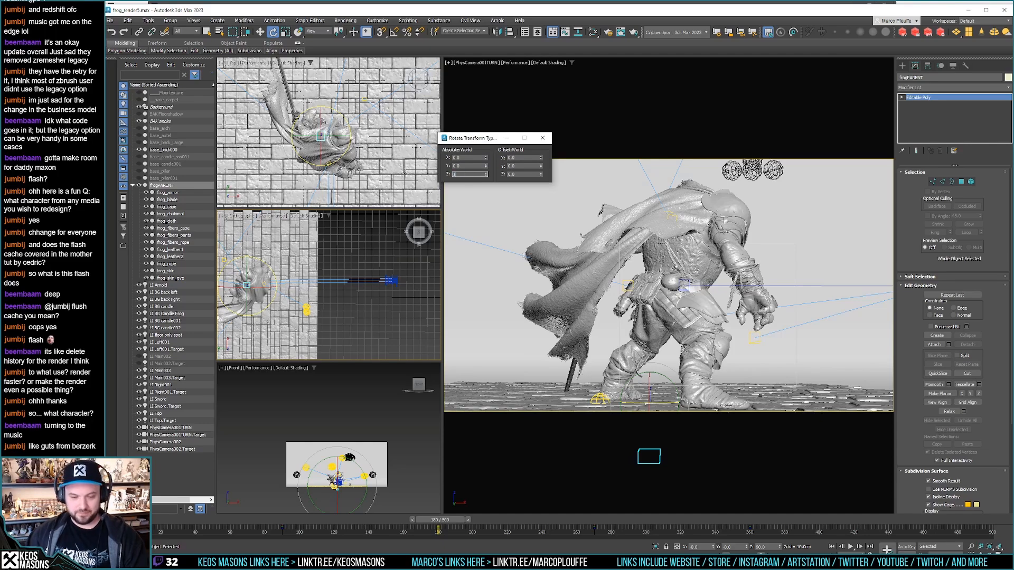
Step: Try setting frogPARENT's absolute Z rotation to -180 at frame 180, check it at frame 90, and undo it
{"action": "key", "text": "Return"}
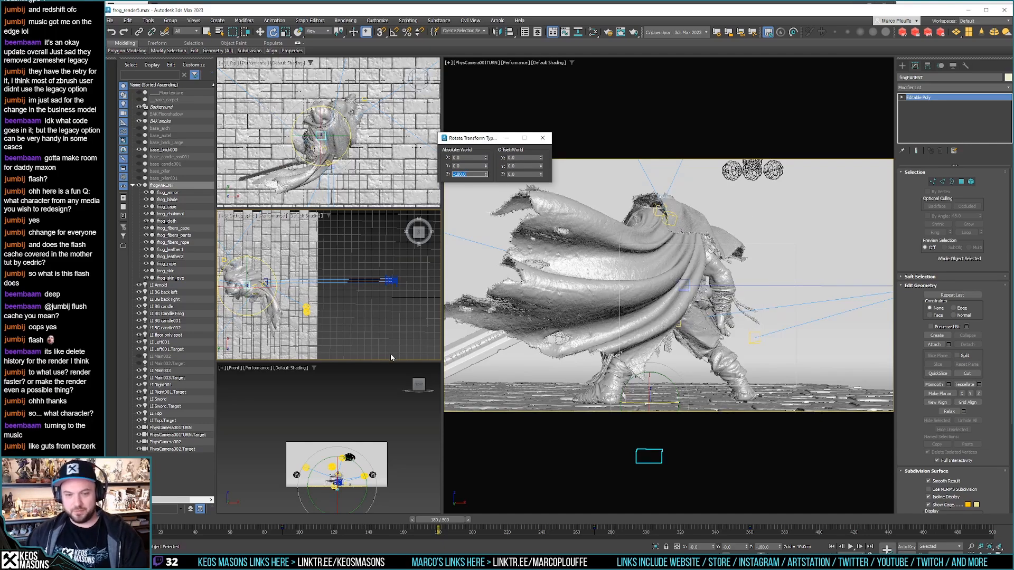
{"action": "left_click_drag", "start_coordinate": [423, 518], "coordinate": [275, 510]}
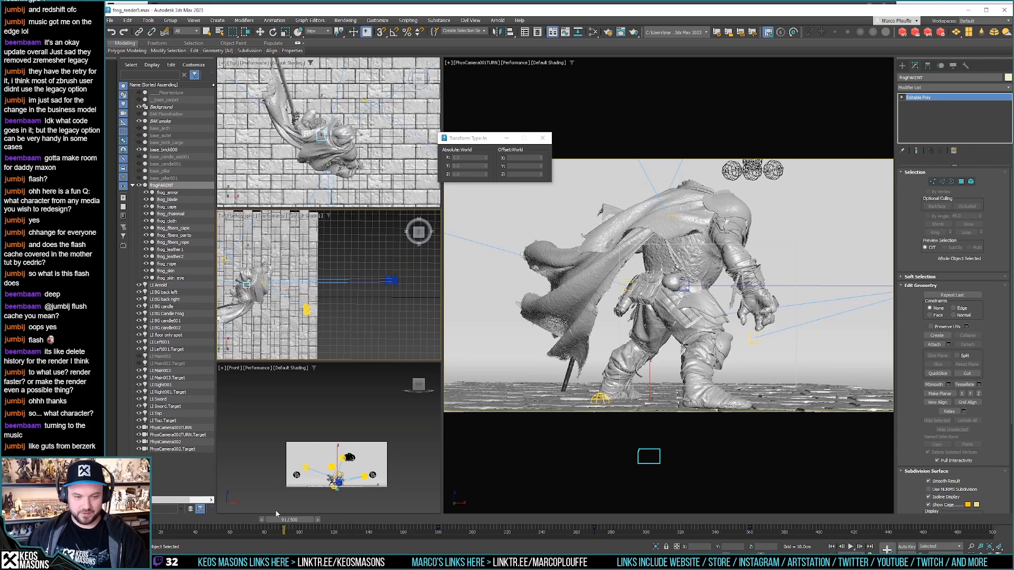
{"action": "key", "text": "e"}
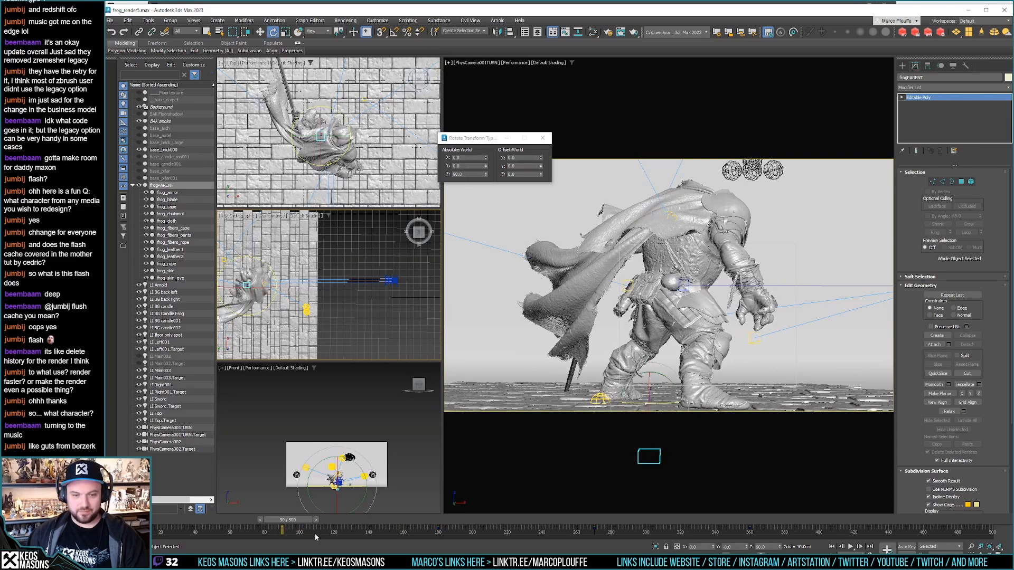
{"action": "left_click", "coordinate": [128, 21]}
{"action": "left_click", "coordinate": [136, 32]}
Step: Return the timeline to frame 180 and turn on Auto Key
{"action": "left_click_drag", "start_coordinate": [302, 522], "coordinate": [455, 522]}
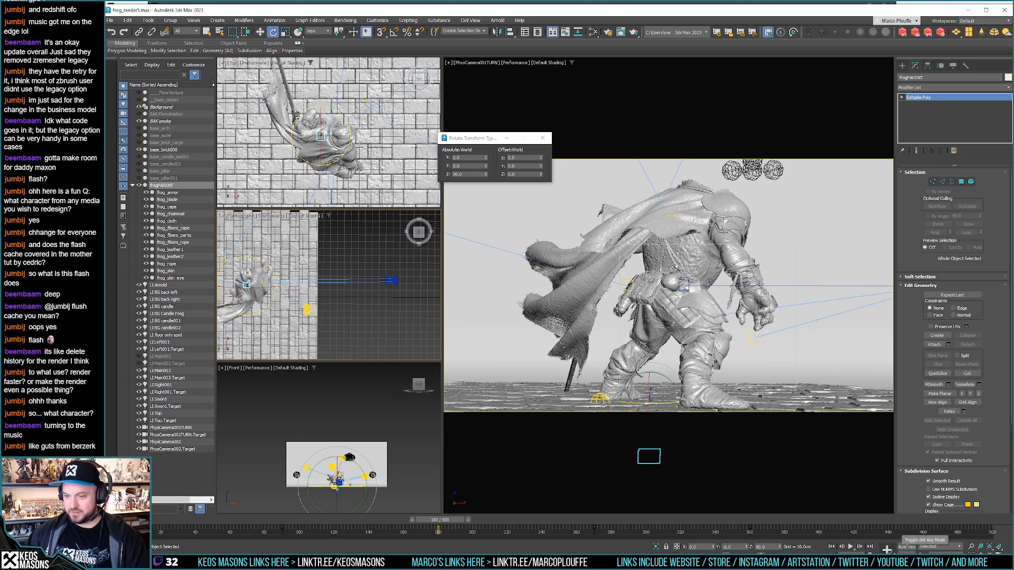
{"action": "left_click", "coordinate": [908, 548]}
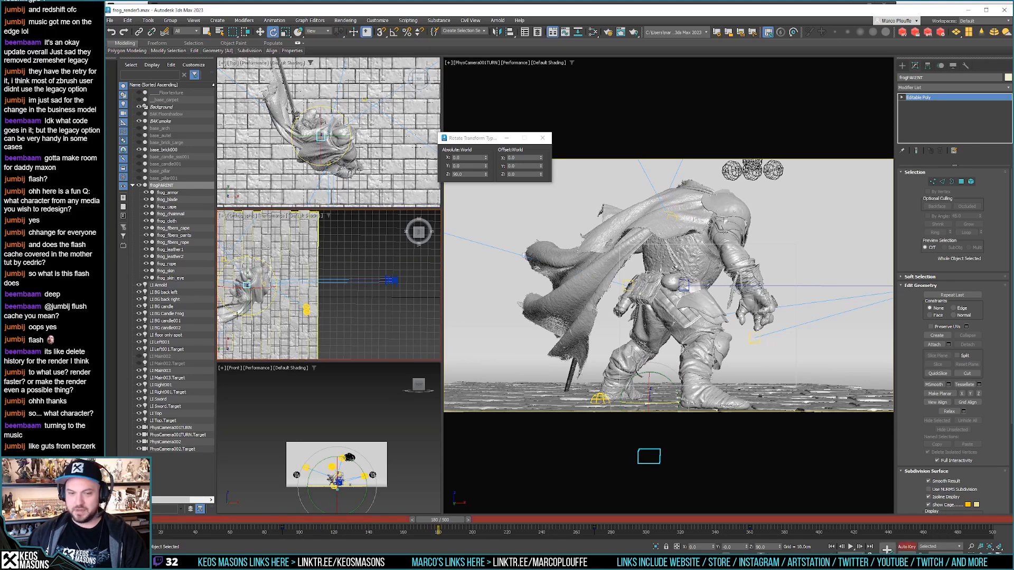
Step: Try keying an absolute Z rotation of -180 for frogPARENT at frame 180, scrub the timeline to check it, and undo it
{"action": "double_click", "coordinate": [467, 174]}
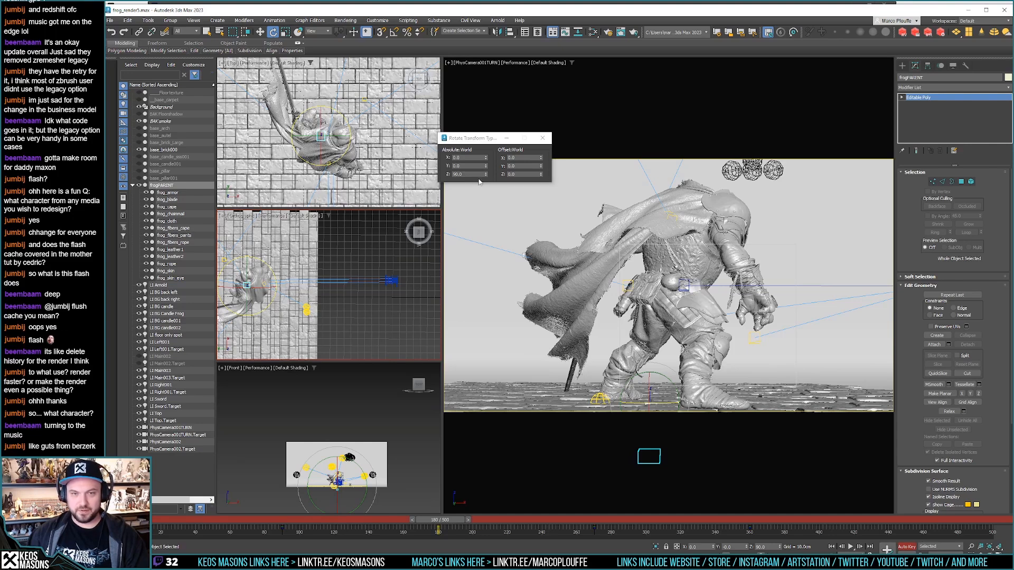
{"action": "type", "text": "180"}
{"action": "key", "text": "Return"}
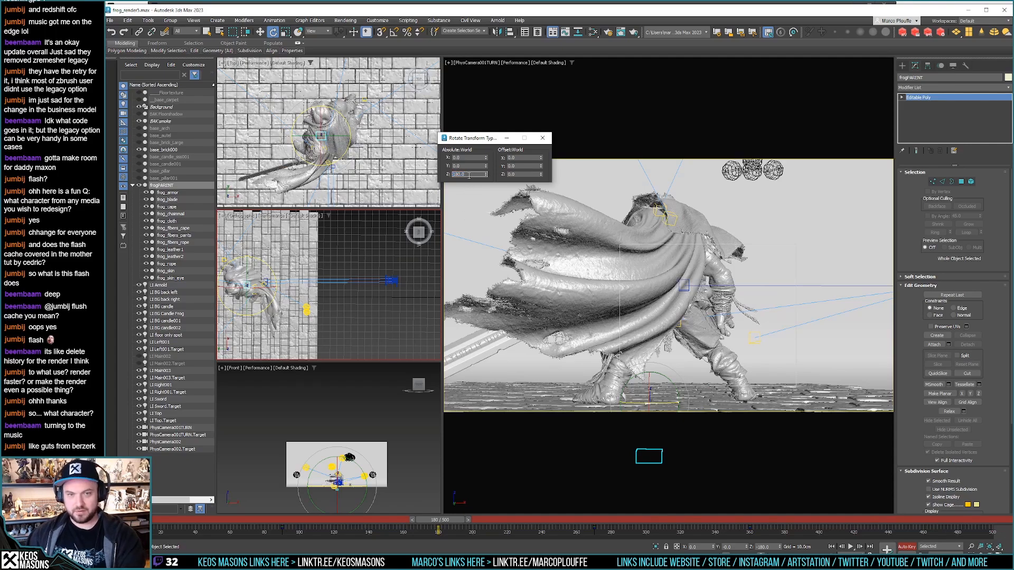
{"action": "key", "text": "q"}
{"action": "mouse_move", "coordinate": [462, 523]}
{"action": "left_mouse_down"}
{"action": "mouse_move", "coordinate": [311, 520]}
{"action": "mouse_move", "coordinate": [463, 520]}
{"action": "left_mouse_up"}
{"action": "key", "text": "e"}
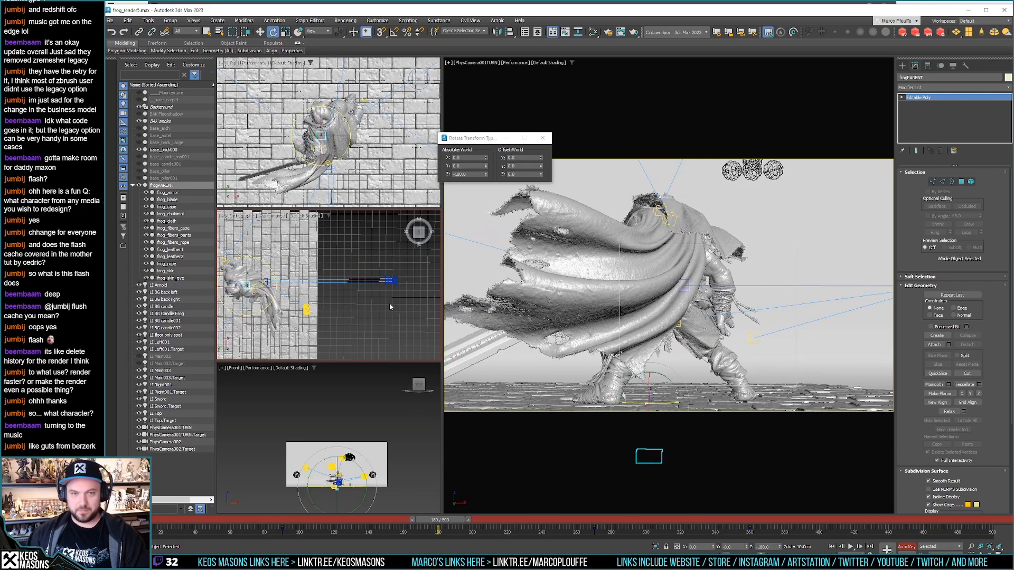
{"action": "left_click", "coordinate": [128, 21]}
{"action": "left_click", "coordinate": [139, 33]}
{"action": "left_click", "coordinate": [128, 21]}
{"action": "left_click", "coordinate": [138, 34]}
{"action": "left_click", "coordinate": [130, 21]}
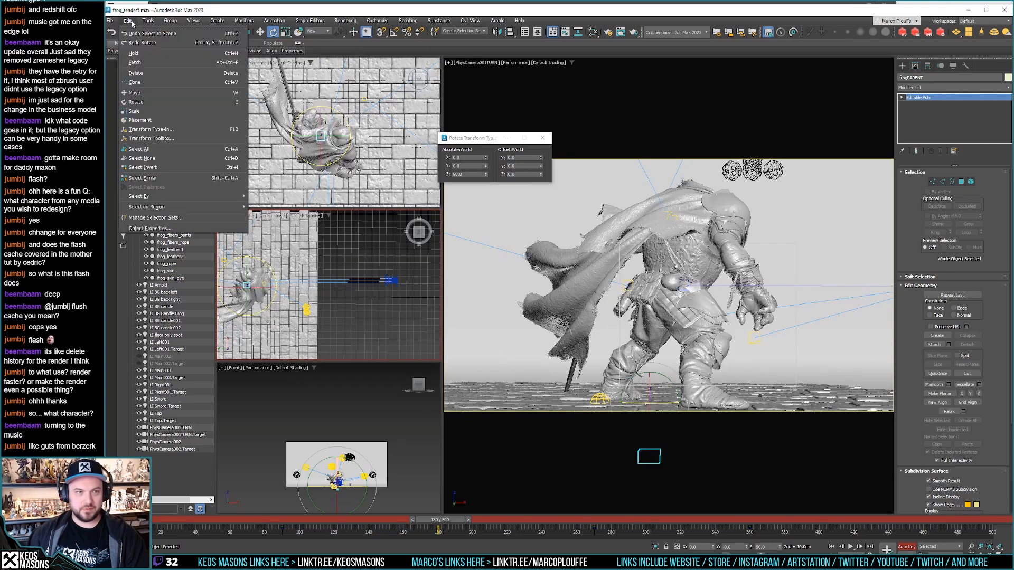
{"action": "left_click", "coordinate": [134, 21]}
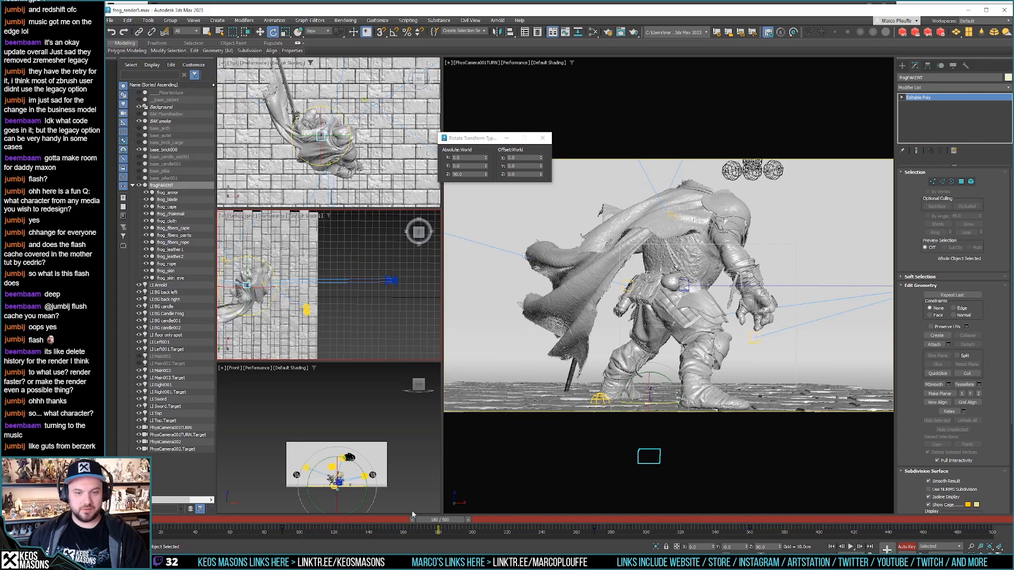
Step: Check the turn just before frame 180, return to frame 180 and key frogPARENT's absolute Z rotation as -180
{"action": "key", "text": "q"}
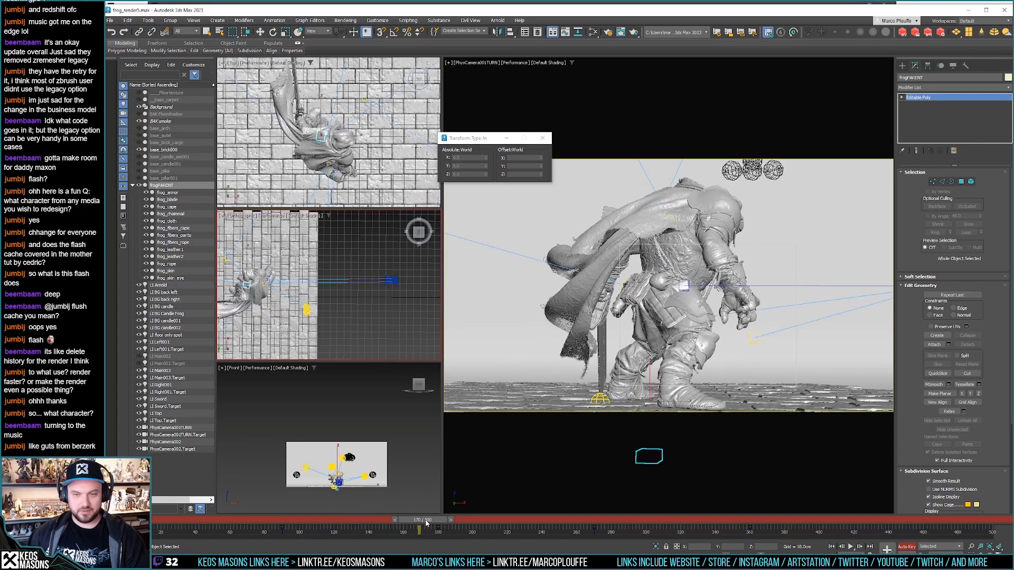
{"action": "key", "text": "e"}
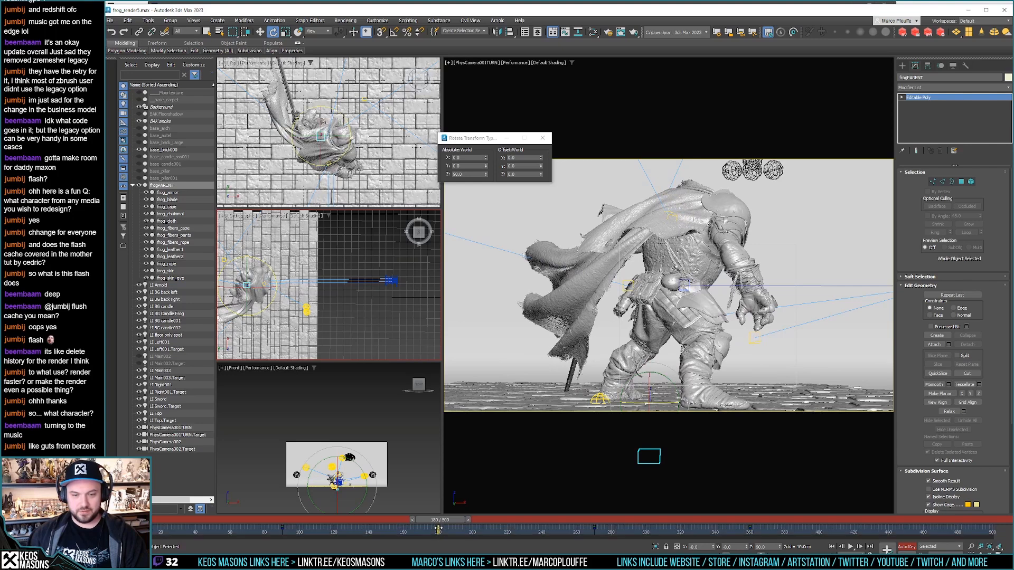
{"action": "left_click", "coordinate": [469, 174]}
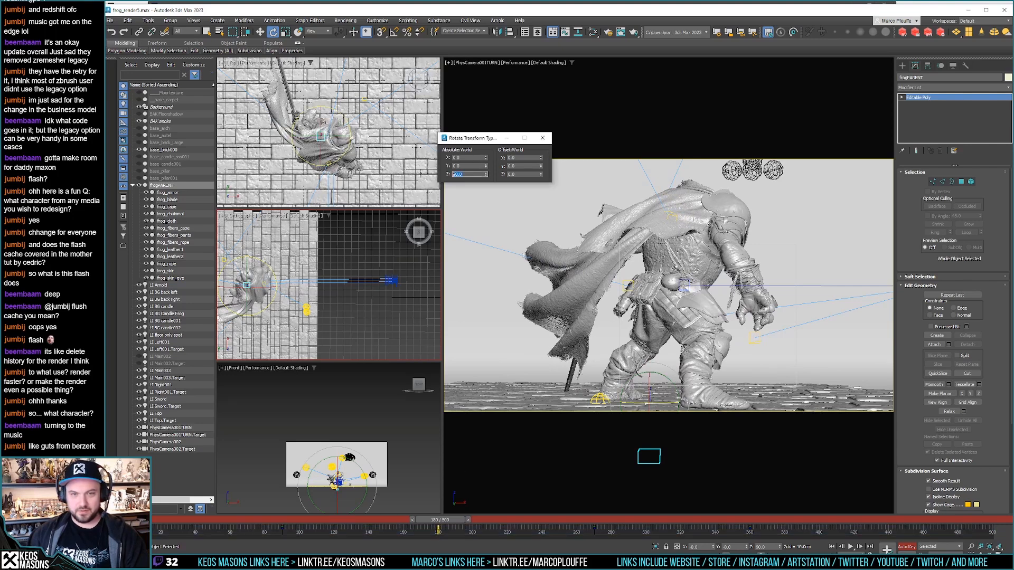
{"action": "key", "text": "Return"}
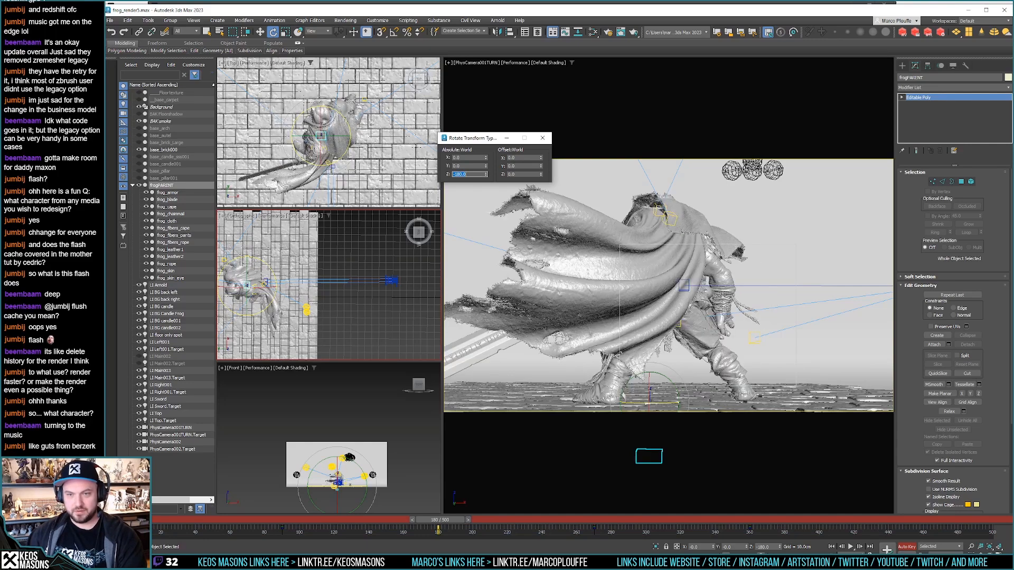
Step: Try to set frogPARENT's Z rotation to -90 degrees at frame 90
{"action": "left_click_drag", "start_coordinate": [422, 518], "coordinate": [272, 520]}
{"action": "key", "text": "e"}
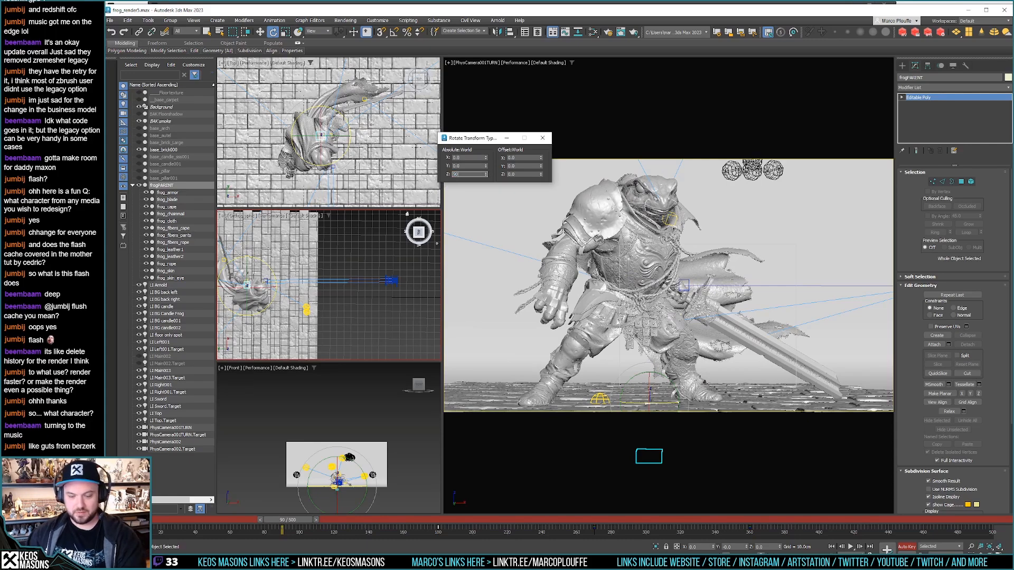
{"action": "type", "text": "90"}
{"action": "key", "text": "Return"}
{"action": "type", "text": "-90"}
{"action": "key", "text": "Return"}
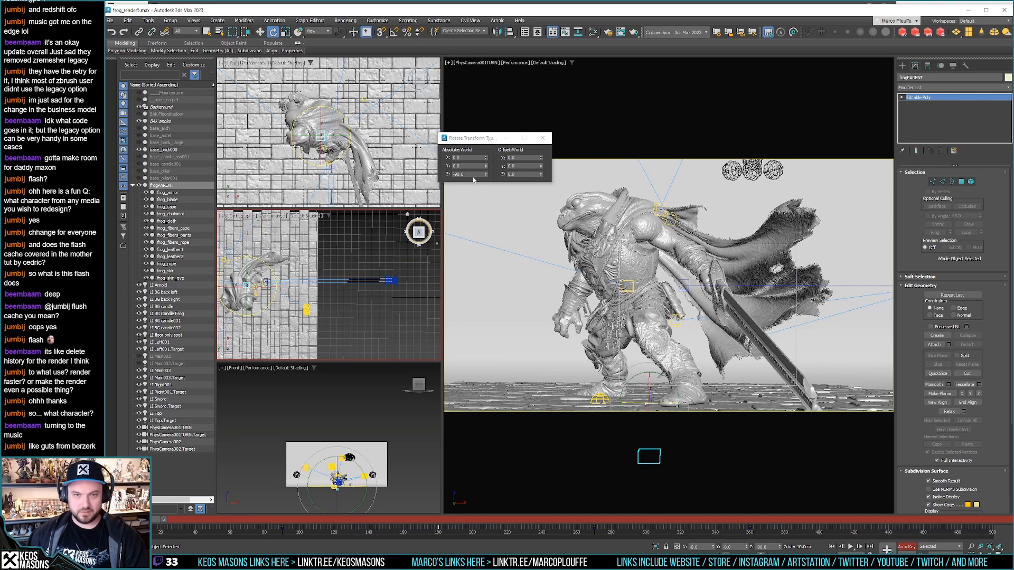
Step: Undo the recent rotation change on frogPARENT
{"action": "left_click_drag", "start_coordinate": [475, 174], "coordinate": [440, 174]}
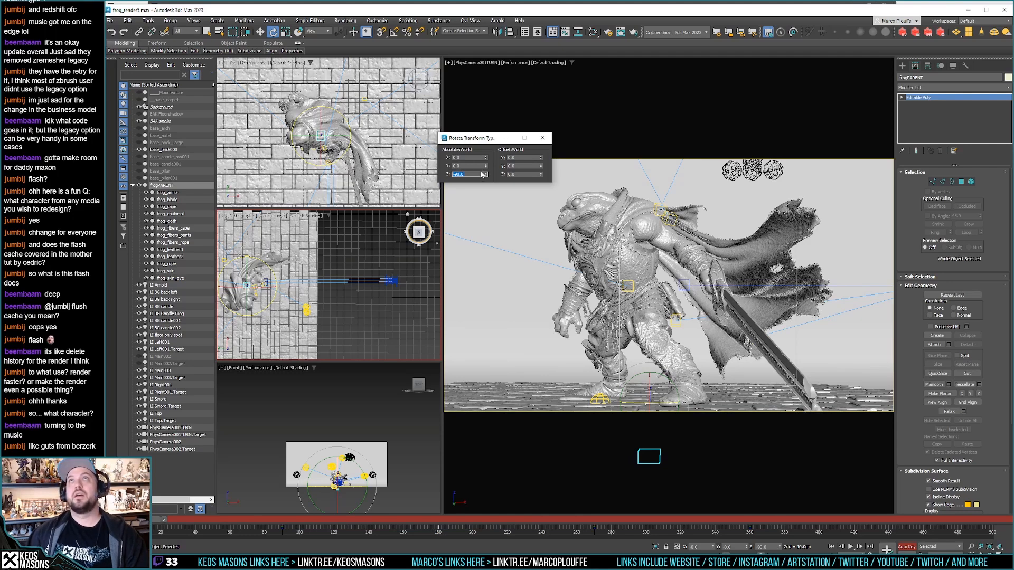
{"action": "left_click", "coordinate": [126, 22]}
{"action": "left_click", "coordinate": [129, 23]}
{"action": "left_click", "coordinate": [132, 24]}
{"action": "left_click", "coordinate": [136, 36]}
{"action": "left_click", "coordinate": [129, 22]}
{"action": "left_click", "coordinate": [128, 22]}
Step: Key frogPARENT's absolute Z rotation at 0 degrees on frame 180
{"action": "left_click_drag", "start_coordinate": [150, 520], "coordinate": [453, 521]}
{"action": "double_click", "coordinate": [471, 174]}
{"action": "type", "text": "0"}
{"action": "key", "text": "Return"}
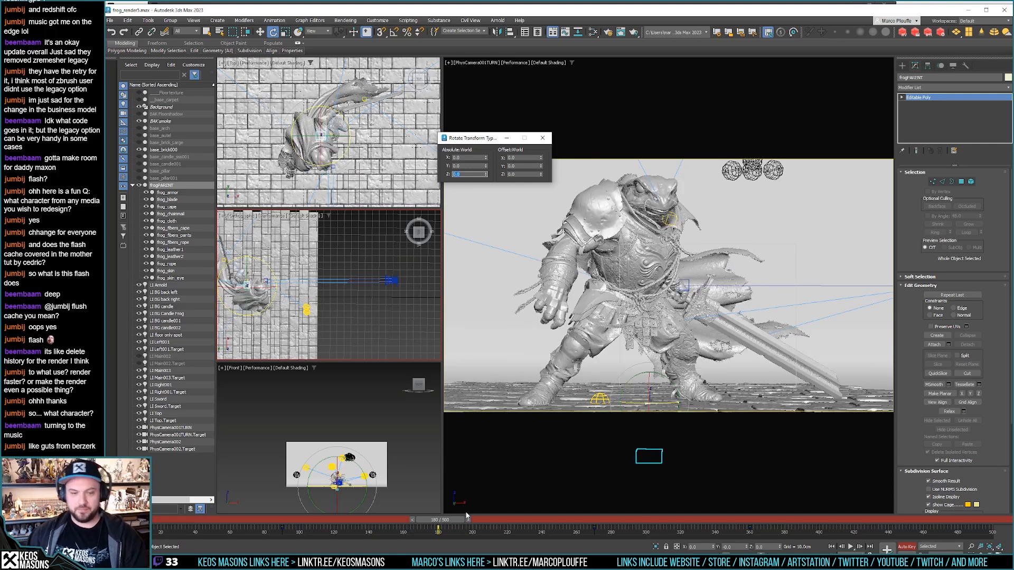
Step: Key frogPARENT's absolute Z rotation at -90 degrees on frame 90
{"action": "left_click_drag", "start_coordinate": [445, 525], "coordinate": [298, 523]}
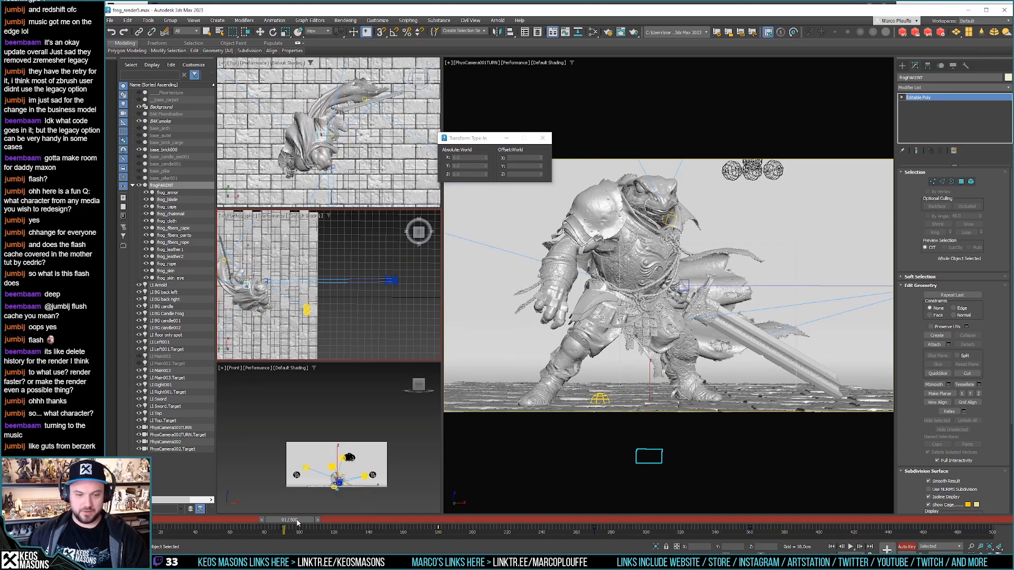
{"action": "key", "text": "e"}
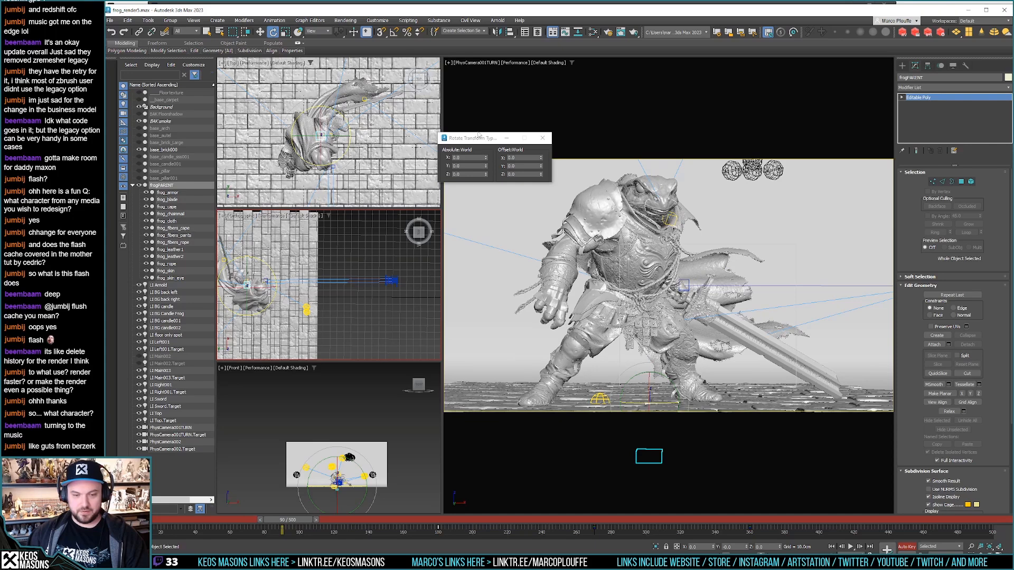
{"action": "double_click", "coordinate": [471, 173]}
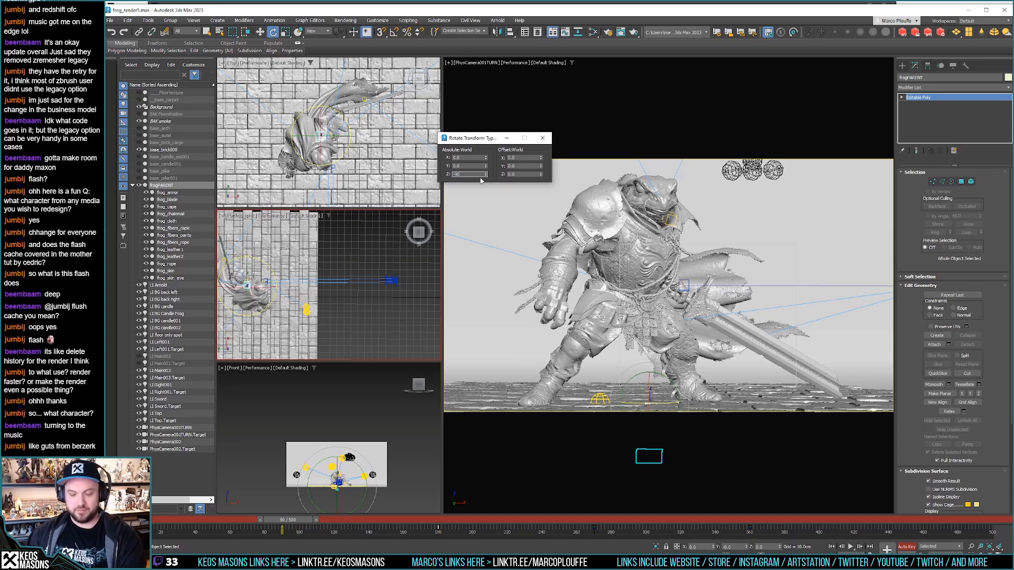
{"action": "key", "text": "Return"}
Step: Key frogPARENT's absolute Z rotation at 180 degrees on frame 0
{"action": "left_click_drag", "start_coordinate": [297, 521], "coordinate": [138, 521]}
{"action": "double_click", "coordinate": [457, 175]}
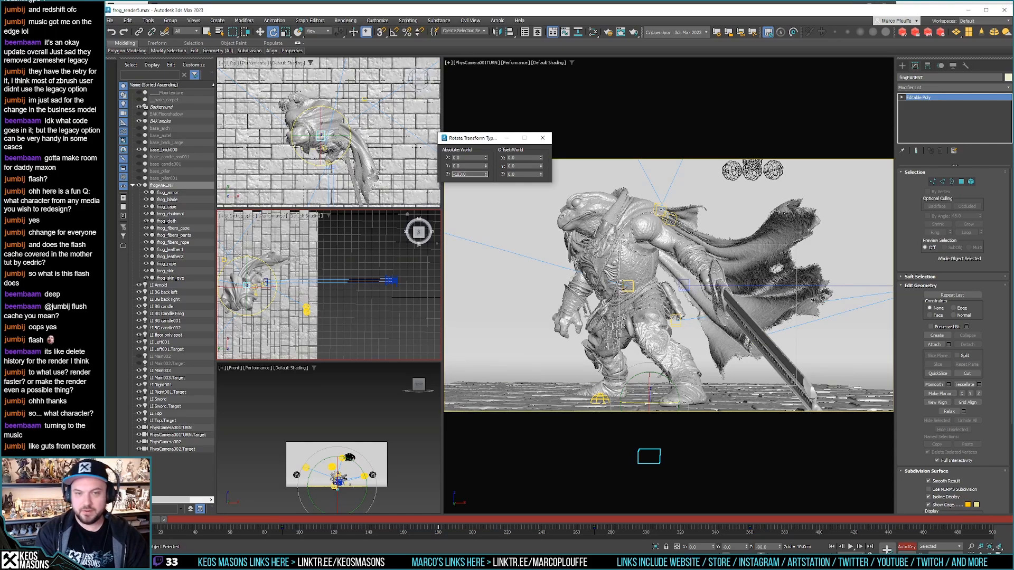
{"action": "key", "text": "Return"}
Step: Key frogPARENT's absolute Z rotation at 180 degrees on frame 360
{"action": "left_click_drag", "start_coordinate": [149, 520], "coordinate": [606, 510]}
{"action": "key", "text": "e"}
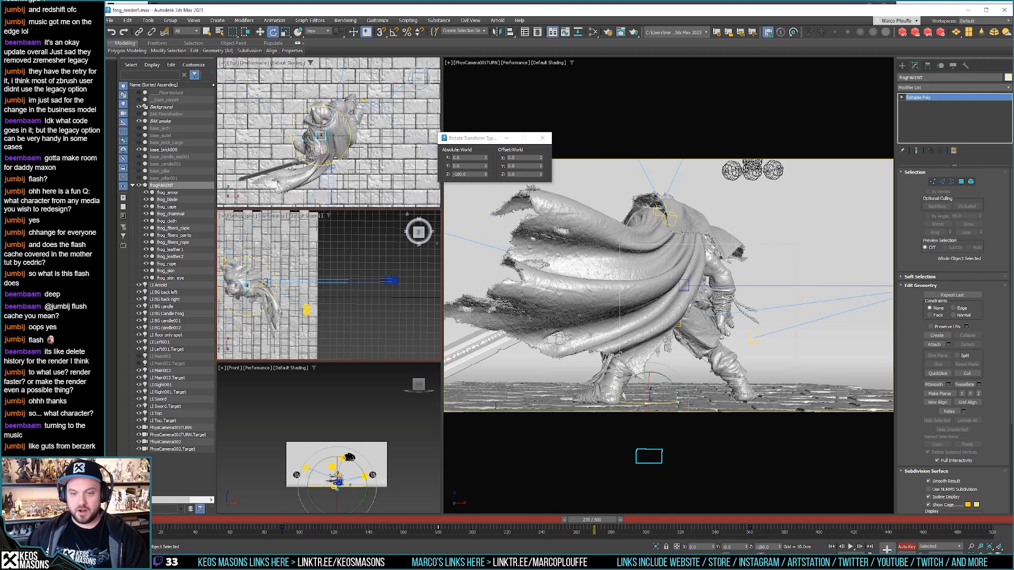
{"action": "key", "text": "q"}
{"action": "left_click_drag", "start_coordinate": [585, 523], "coordinate": [740, 520]}
{"action": "key", "text": "e"}
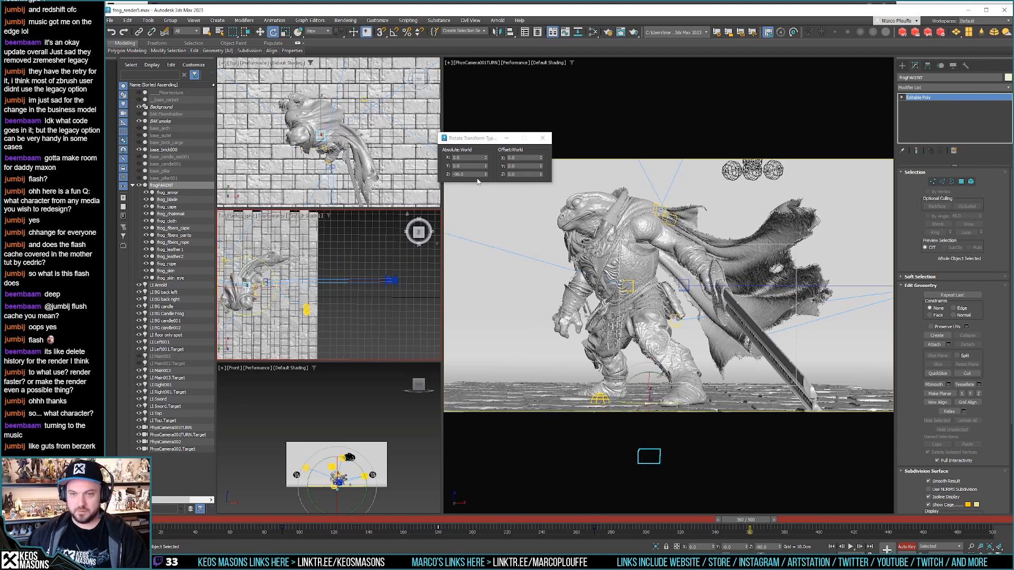
{"action": "left_click", "coordinate": [460, 174]}
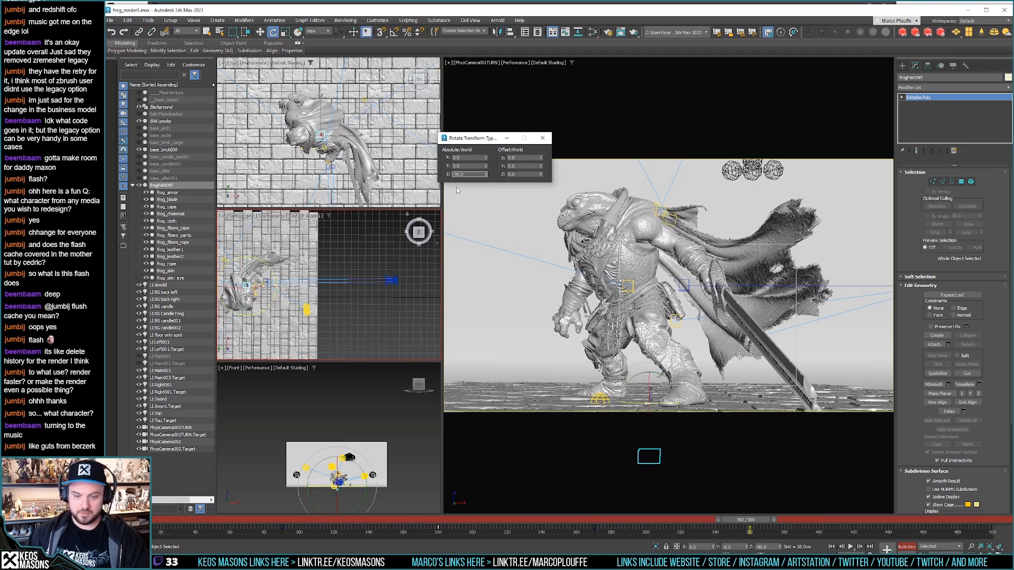
{"action": "type", "text": "180"}
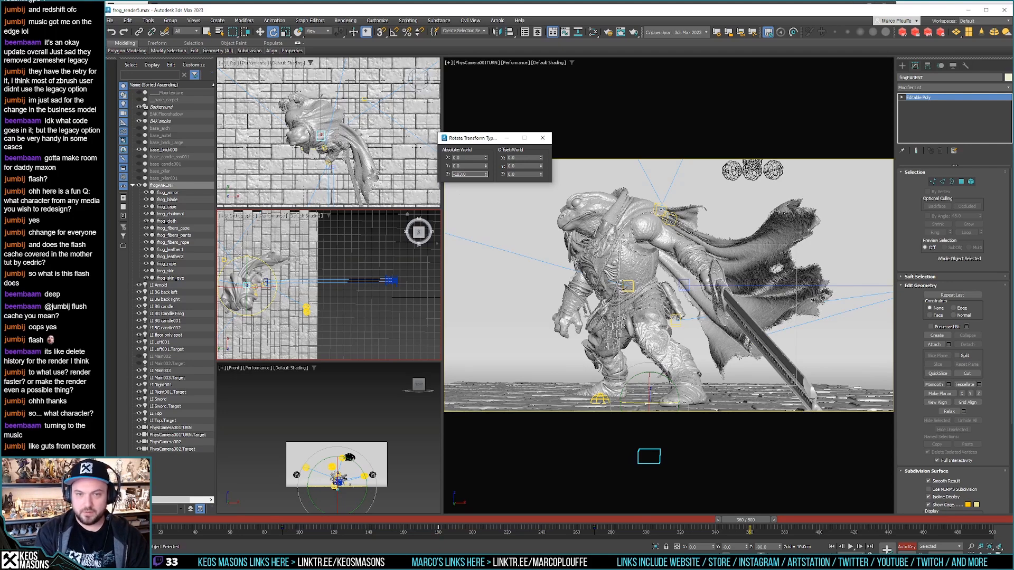
{"action": "key", "text": "Return"}
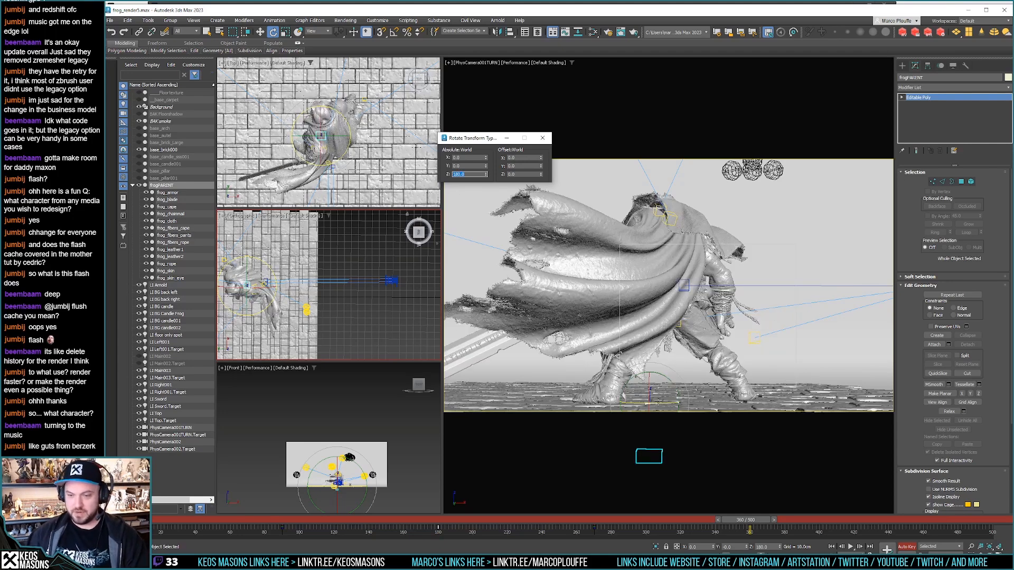
Step: Set frogPARENT's absolute Z rotation to -90 degrees at frame 270
{"action": "key", "text": "q"}
{"action": "left_click_drag", "start_coordinate": [730, 511], "coordinate": [581, 505]}
{"action": "key", "text": "e"}
{"action": "double_click", "coordinate": [460, 174]}
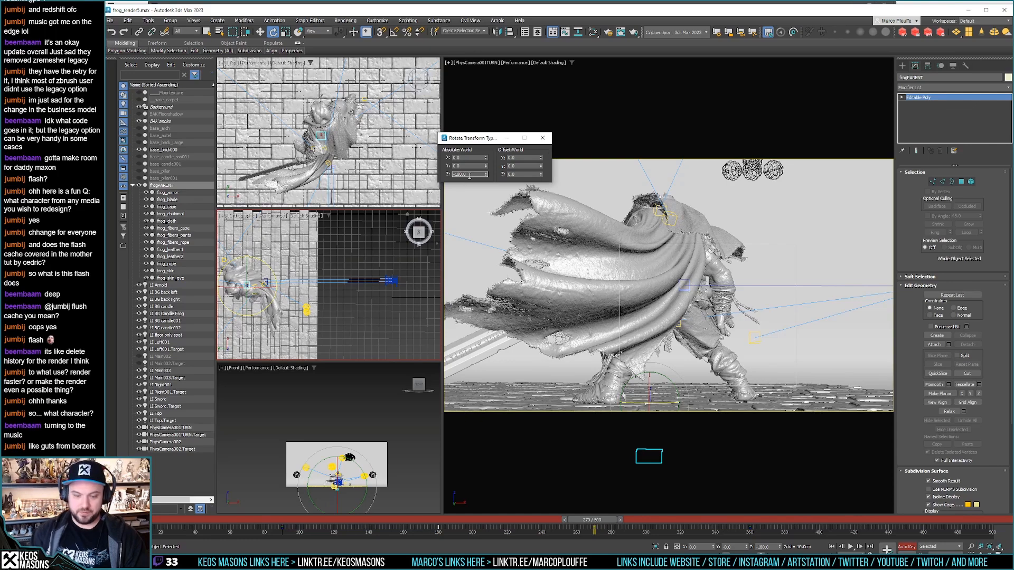
{"action": "type", "text": "-90"}
{"action": "key", "text": "Return"}
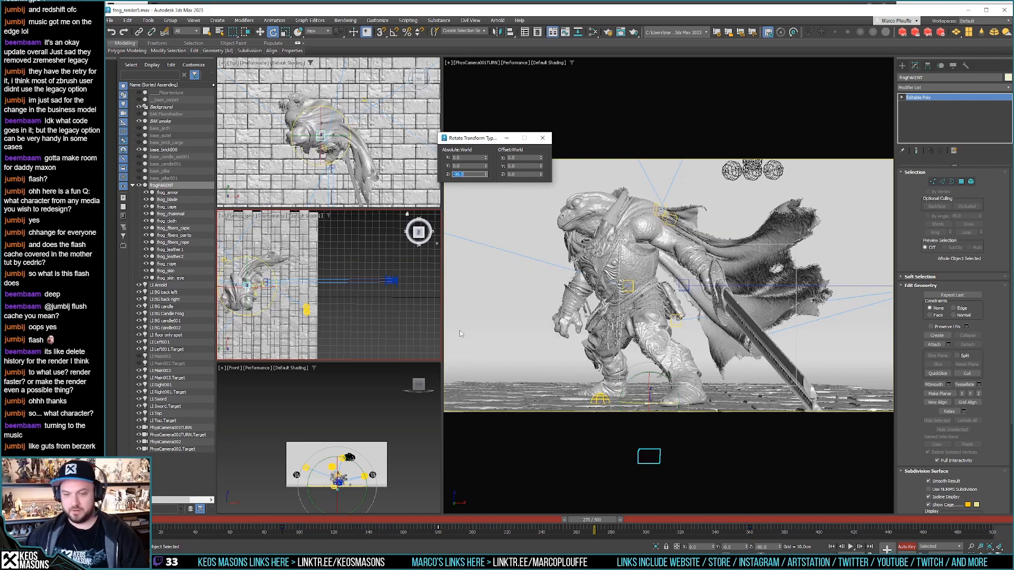
Step: Key frogPARENT's absolute Z rotation at 90 degrees on frame 270
{"action": "mouse_move", "coordinate": [613, 521]}
{"action": "left_mouse_down"}
{"action": "mouse_move", "coordinate": [148, 521]}
{"action": "mouse_move", "coordinate": [627, 515]}
{"action": "mouse_move", "coordinate": [177, 516]}
{"action": "mouse_move", "coordinate": [613, 519]}
{"action": "left_mouse_up"}
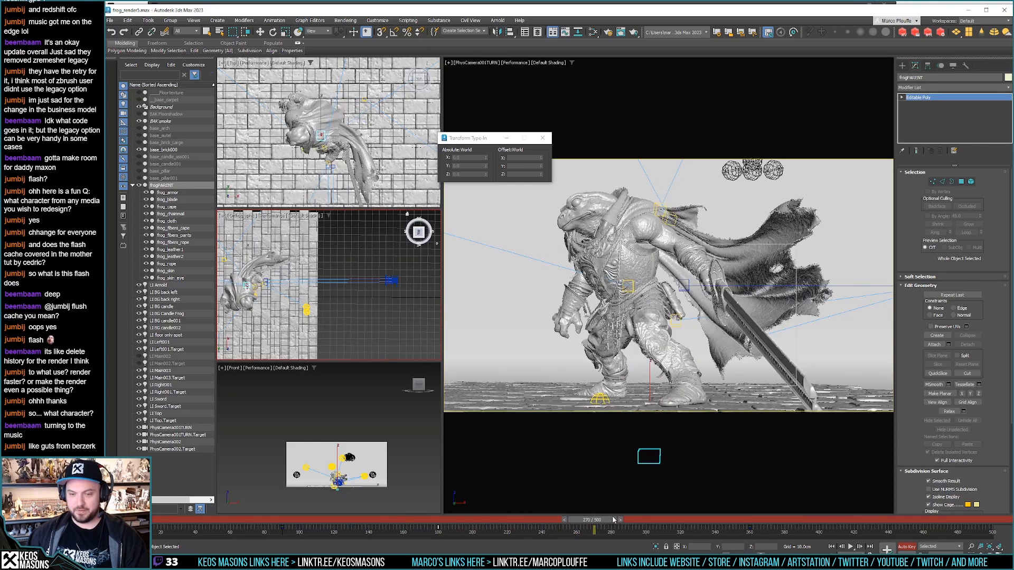
{"action": "key", "text": "e"}
{"action": "double_click", "coordinate": [471, 174]}
{"action": "type", "text": "90"}
{"action": "key", "text": "Return"}
Step: Check frogPARENT's Z rotation at frames 90 and 270
{"action": "key", "text": "q"}
{"action": "left_click_drag", "start_coordinate": [597, 524], "coordinate": [294, 510]}
{"action": "key", "text": "e"}
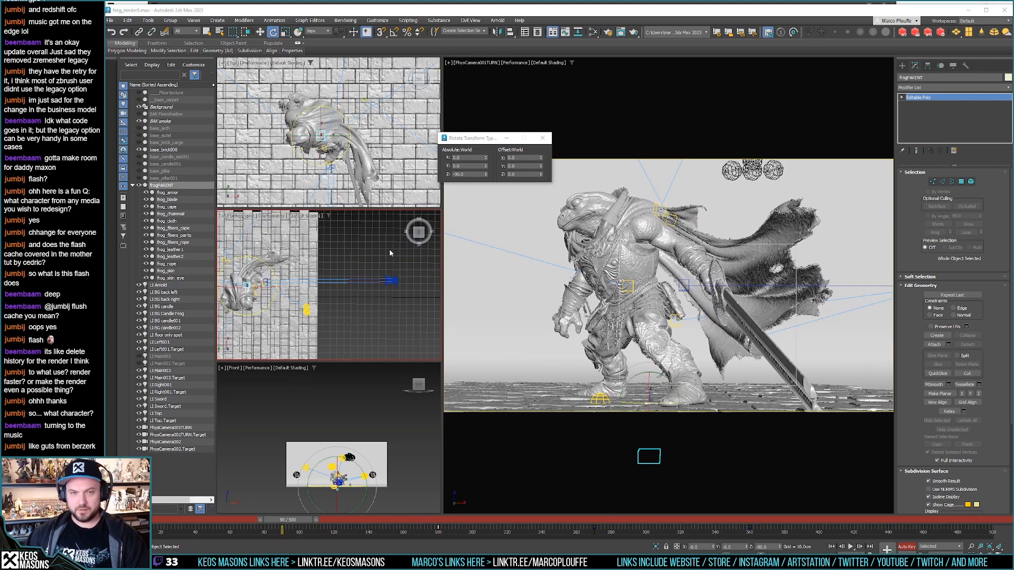
{"action": "left_click_drag", "start_coordinate": [291, 523], "coordinate": [609, 522]}
{"action": "key", "text": "q"}
{"action": "key", "text": "e"}
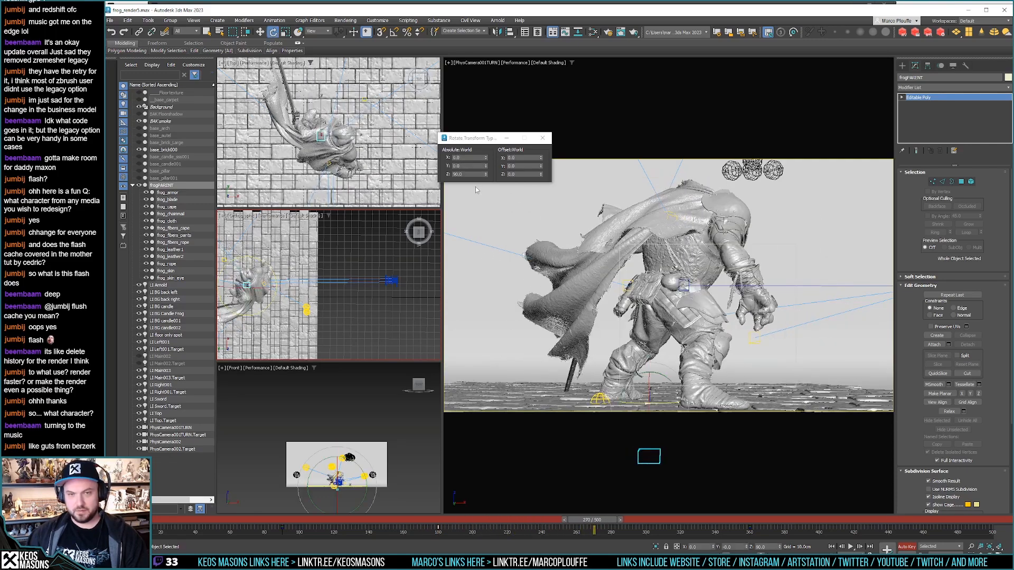
{"action": "left_click_drag", "start_coordinate": [586, 535], "coordinate": [617, 530]}
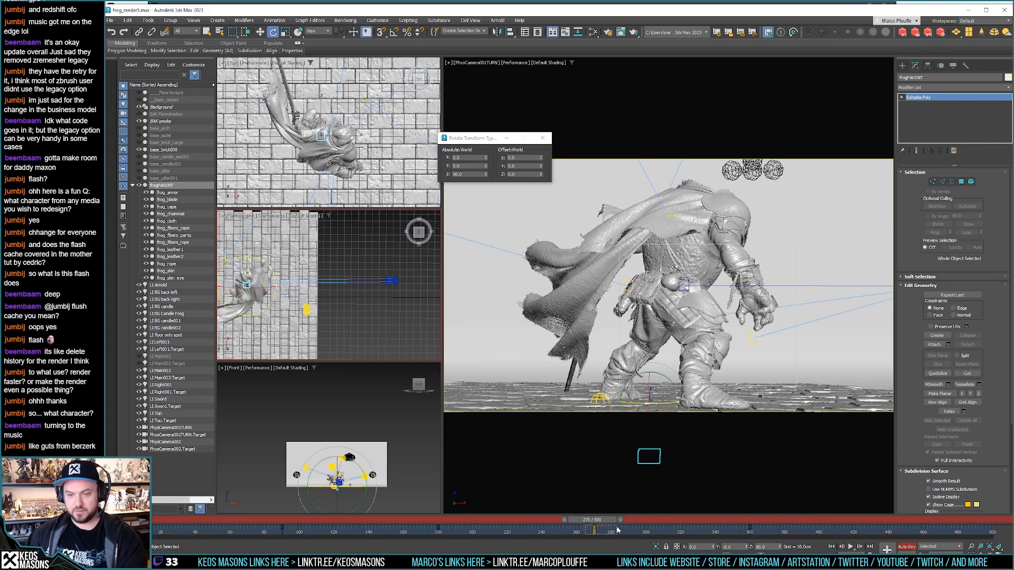
{"action": "double_click", "coordinate": [466, 174]}
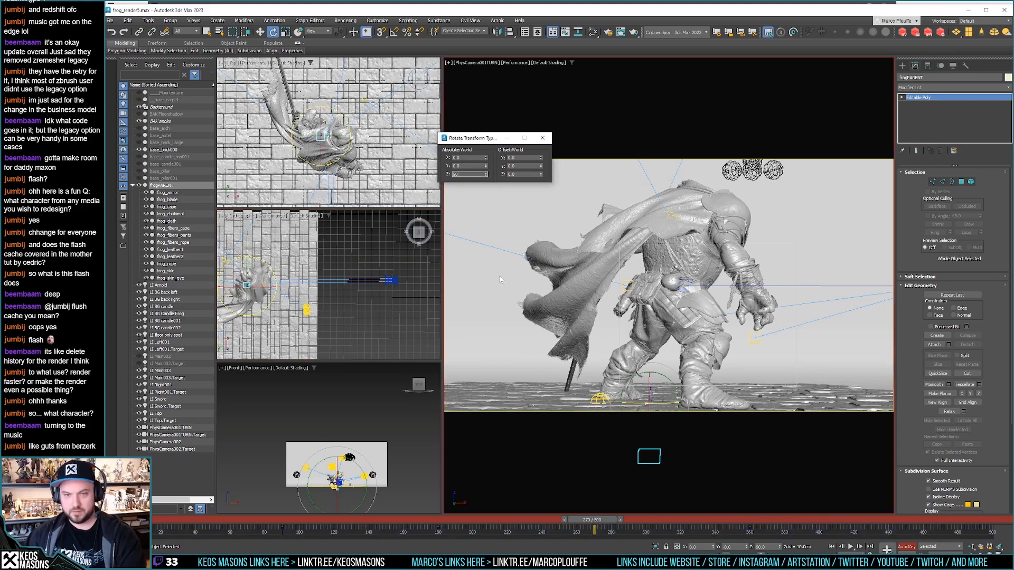
Step: Play the turntable from frame 0 and inspect frogPARENT's rotation at frame 180
{"action": "left_click_drag", "start_coordinate": [603, 521], "coordinate": [151, 516]}
{"action": "key", "text": "e"}
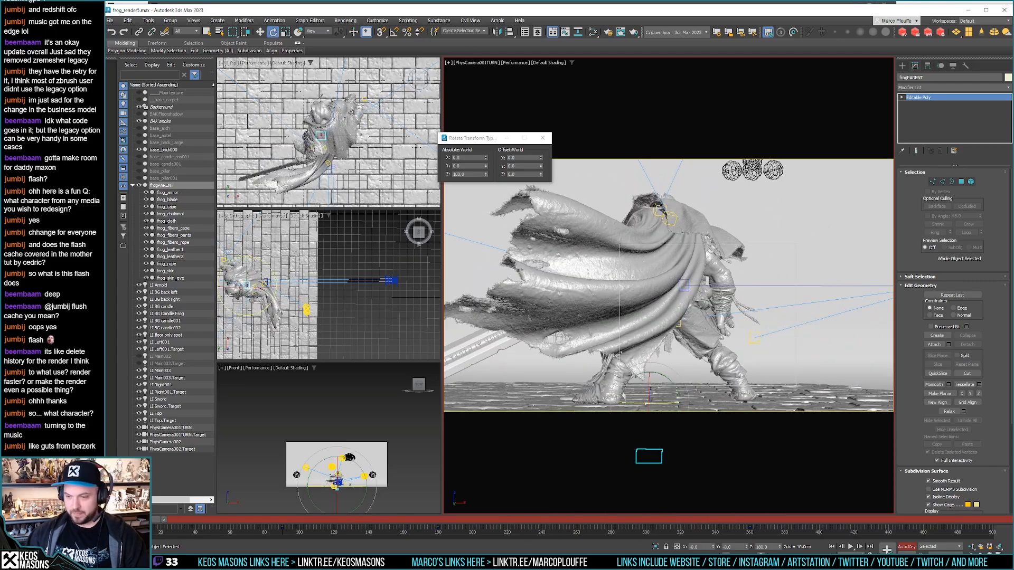
{"action": "left_click", "coordinate": [852, 547]}
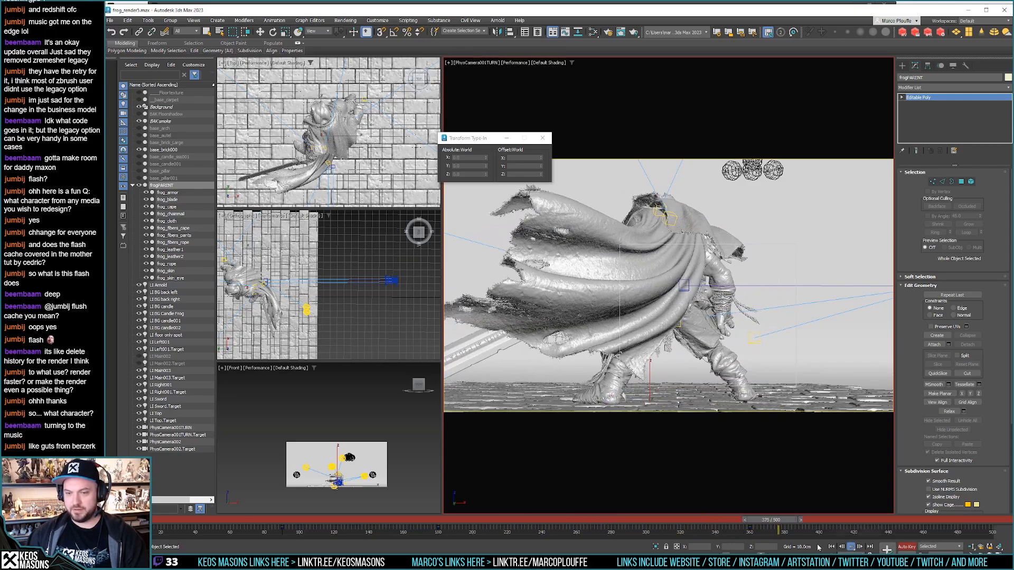
{"action": "left_click_drag", "start_coordinate": [813, 522], "coordinate": [425, 491]}
{"action": "key", "text": "e"}
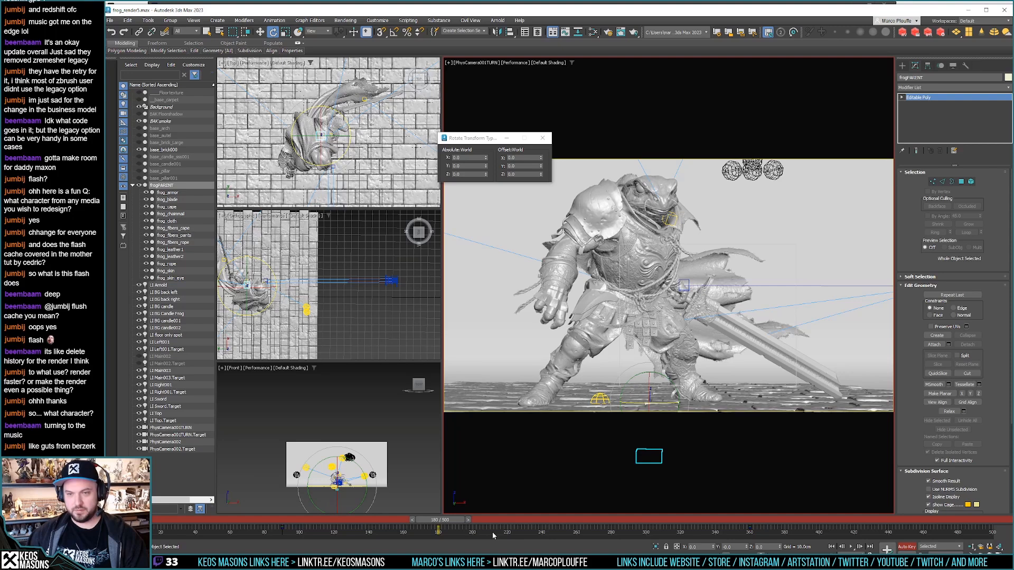
Step: Link the base_brick000 floor to frogPARENT so it follows the turntable rotation
{"action": "left_click", "coordinate": [169, 150]}
{"action": "left_click", "coordinate": [139, 32]}
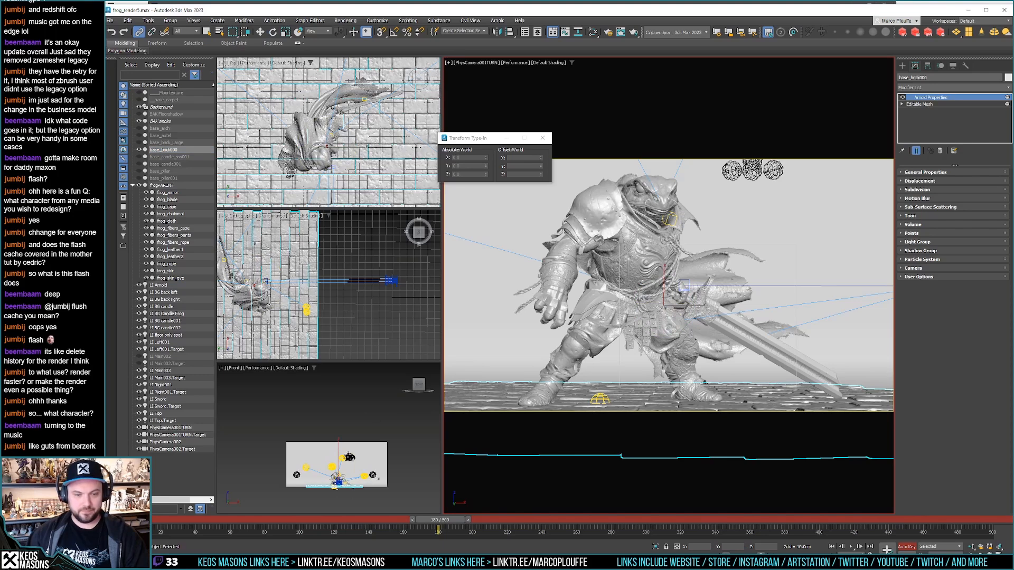
{"action": "scroll", "coordinate": [313, 480], "scroll_direction": "up", "scroll_amount": 5}
{"action": "right_click", "coordinate": [293, 480]}
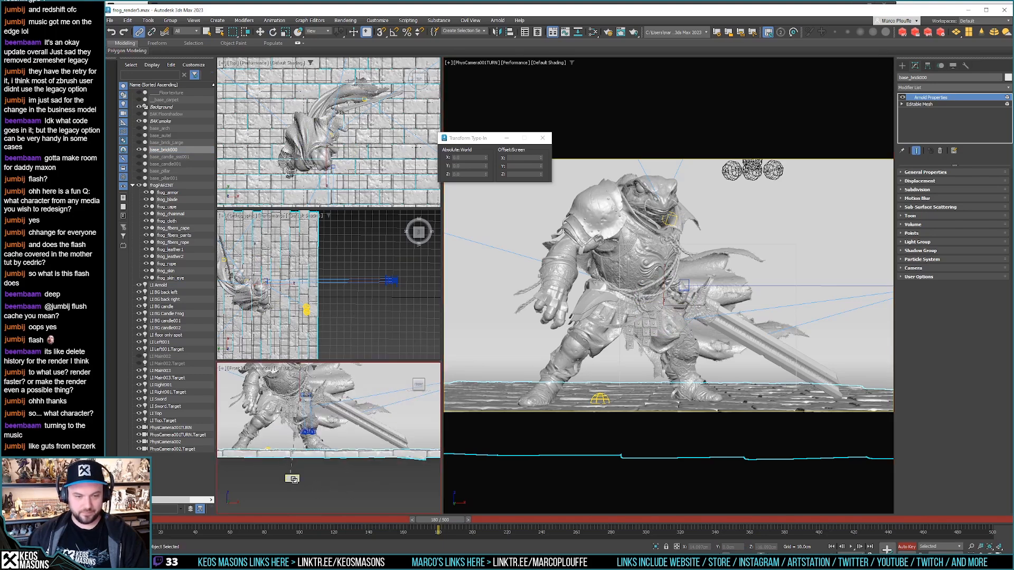
{"action": "left_click_drag", "start_coordinate": [292, 479], "coordinate": [401, 475]}
Step: Turn off Auto Key and play the animation from frame 0 to check the floor turning with the frog
{"action": "left_click_drag", "start_coordinate": [458, 524], "coordinate": [153, 509]}
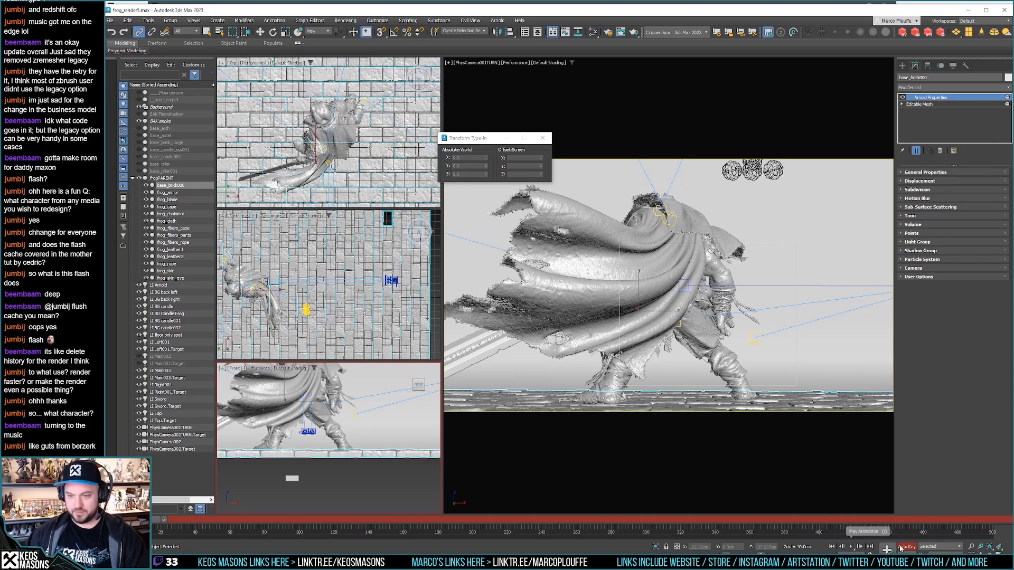
{"action": "left_click", "coordinate": [902, 547]}
{"action": "left_click", "coordinate": [852, 547]}
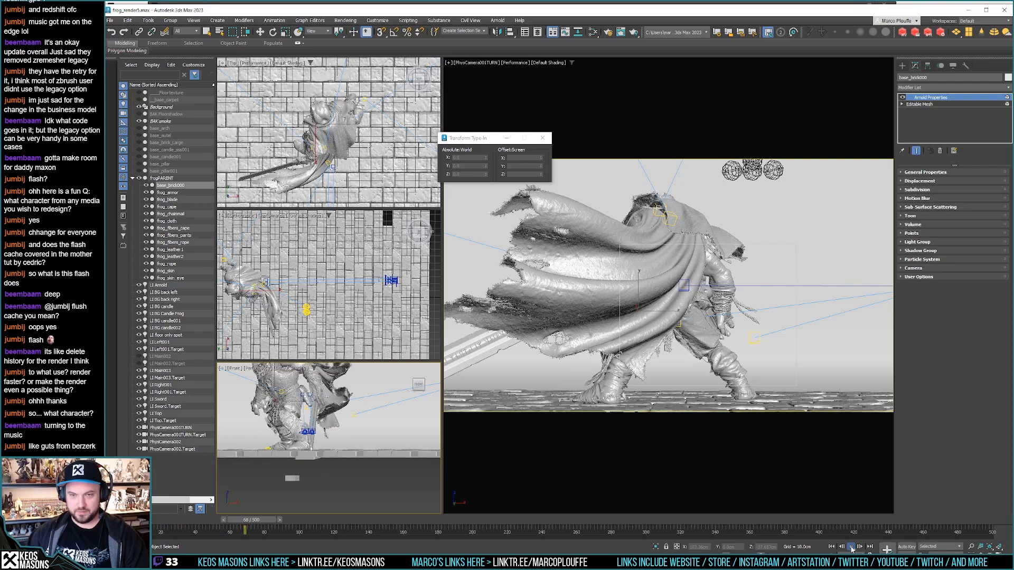
{"action": "left_click", "coordinate": [605, 128]}
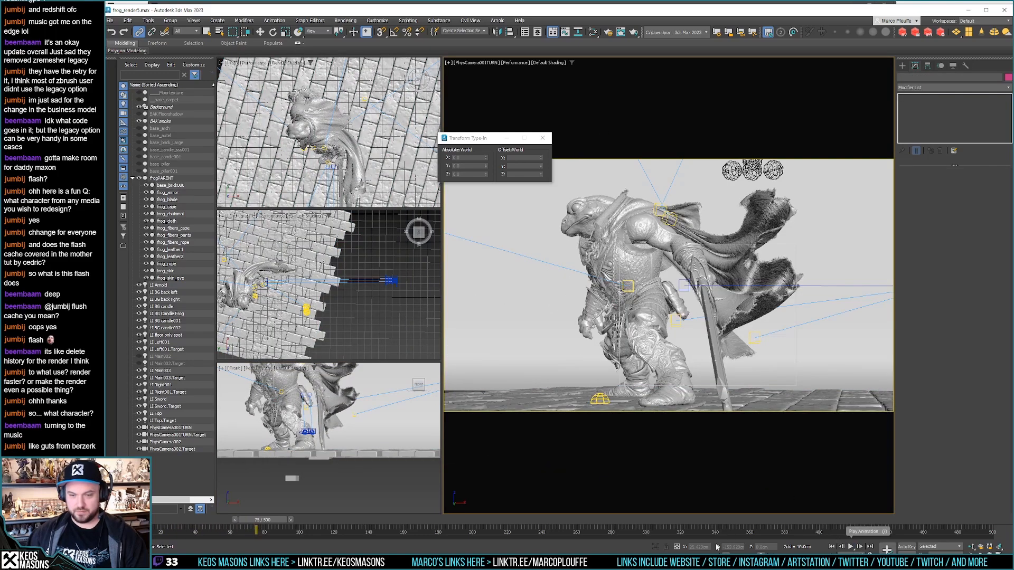
{"action": "left_click_drag", "start_coordinate": [259, 528], "coordinate": [132, 528]}
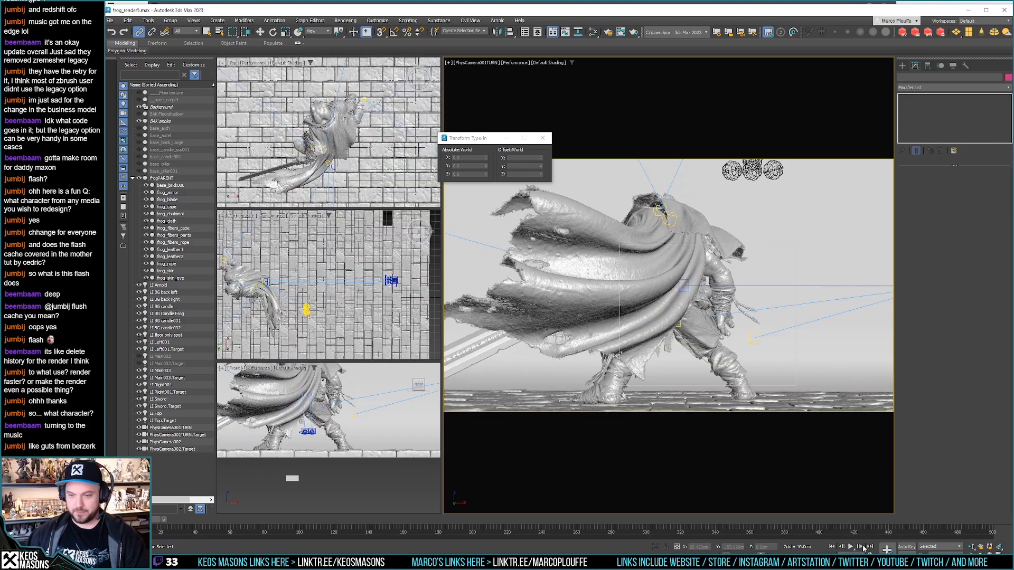
{"action": "left_click", "coordinate": [850, 548]}
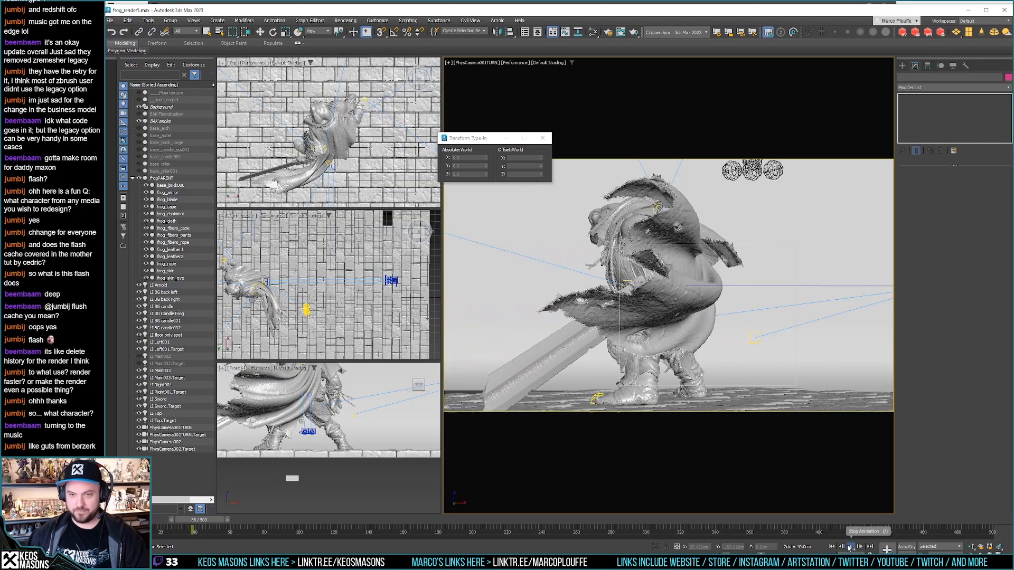
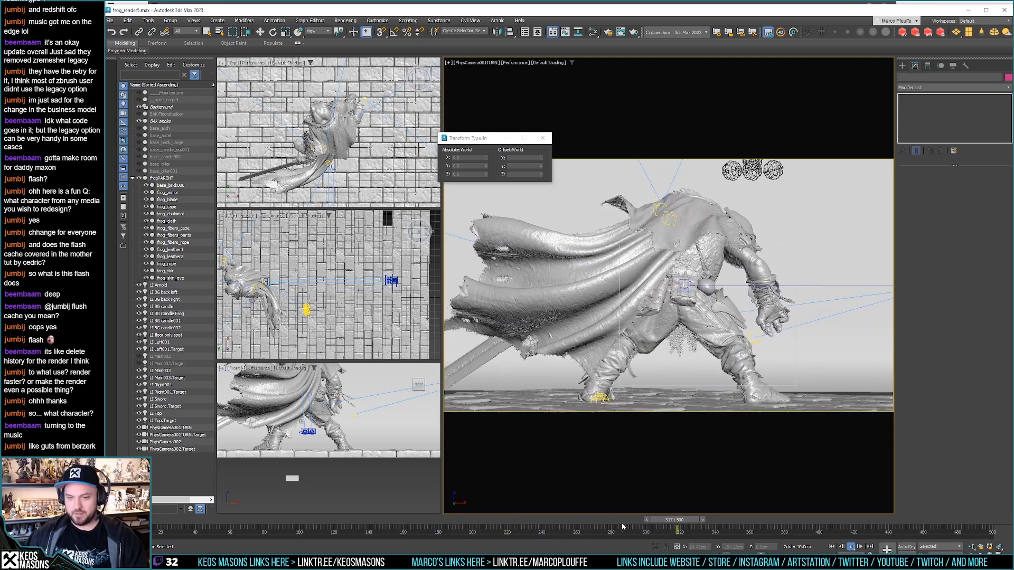
Step: Scrub the turntable back to around frame 180 and close the Transform Type-In window
{"action": "left_click_drag", "start_coordinate": [750, 523], "coordinate": [448, 522]}
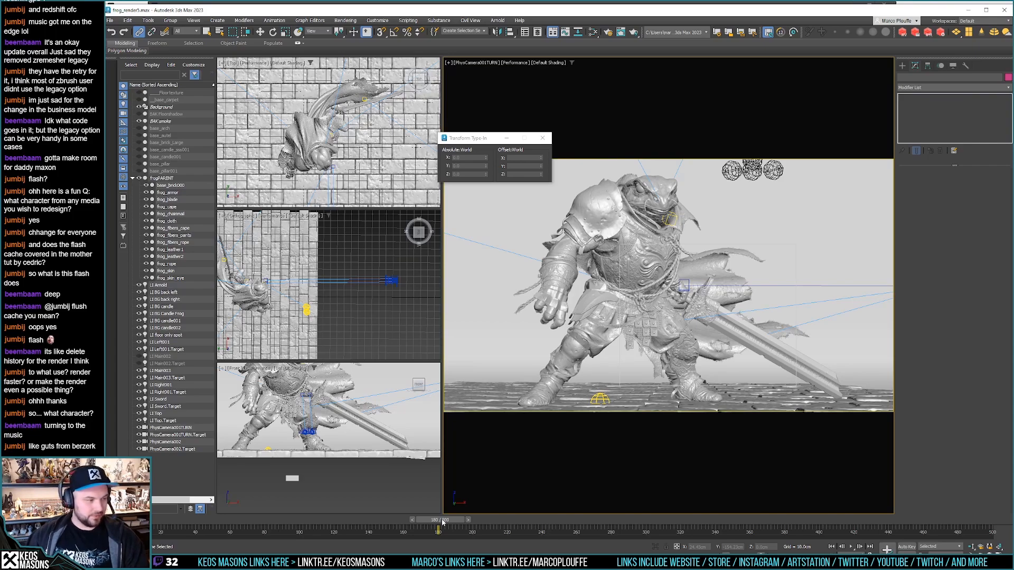
{"action": "mouse_move", "coordinate": [447, 524]}
{"action": "left_mouse_down"}
{"action": "mouse_move", "coordinate": [266, 517]}
{"action": "mouse_move", "coordinate": [753, 526]}
{"action": "mouse_move", "coordinate": [242, 530]}
{"action": "mouse_move", "coordinate": [436, 536]}
{"action": "left_mouse_up"}
{"action": "left_click", "coordinate": [542, 139]}
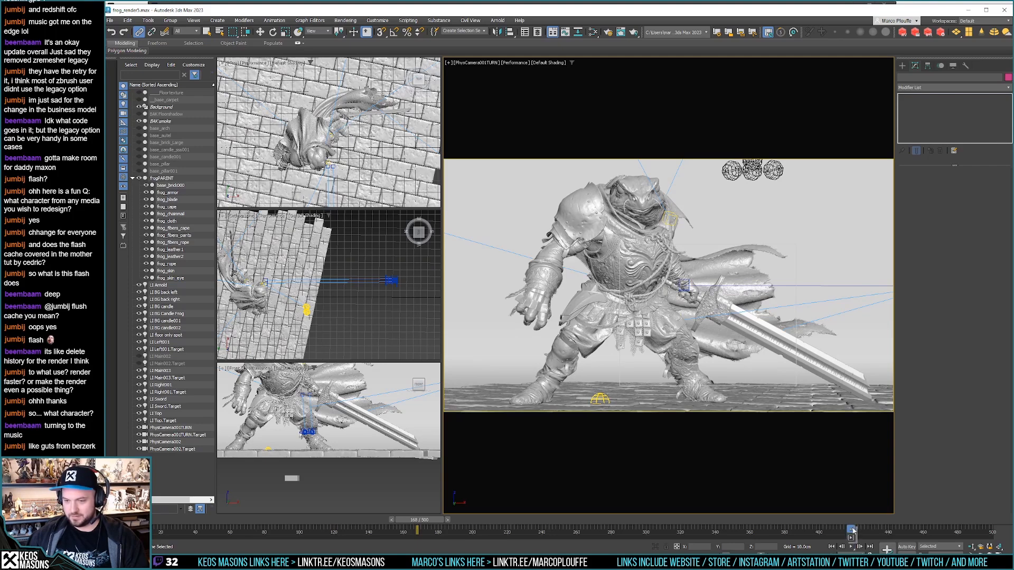
Step: Play part of the turntable again and return to the front-facing pose near frame 180
{"action": "left_click", "coordinate": [851, 545]}
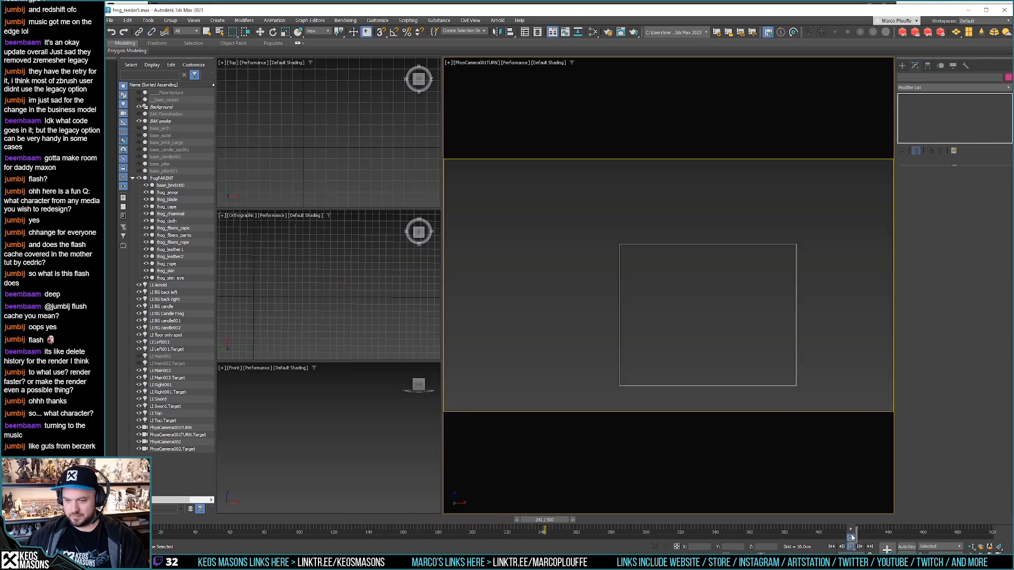
{"action": "left_click", "coordinate": [851, 544]}
{"action": "left_click_drag", "start_coordinate": [542, 522], "coordinate": [445, 538]}
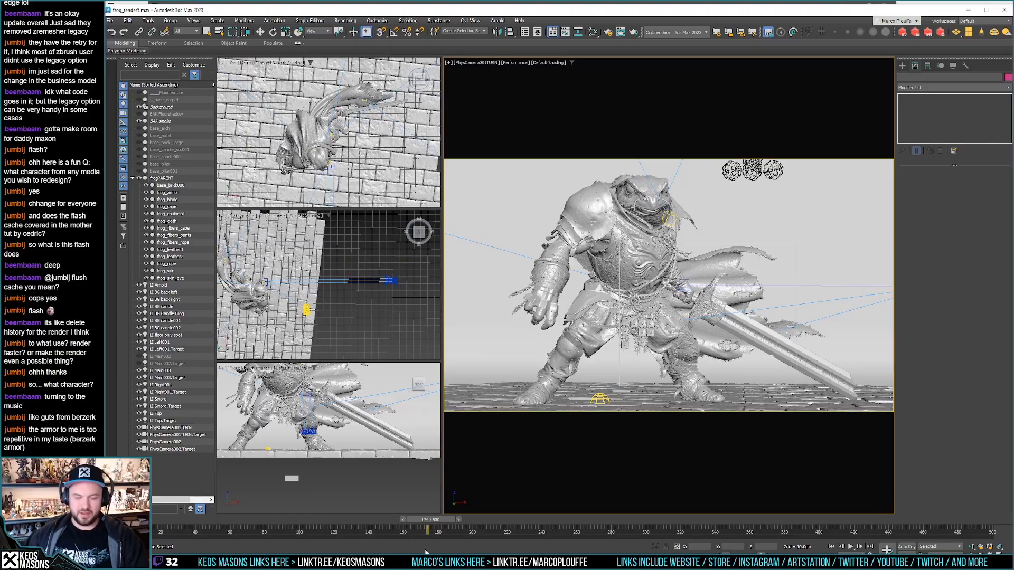
Step: Scrub back and forth through the turntable, including frame 0, to check the frog's framing from different angles
{"action": "left_click_drag", "start_coordinate": [424, 548], "coordinate": [392, 530]}
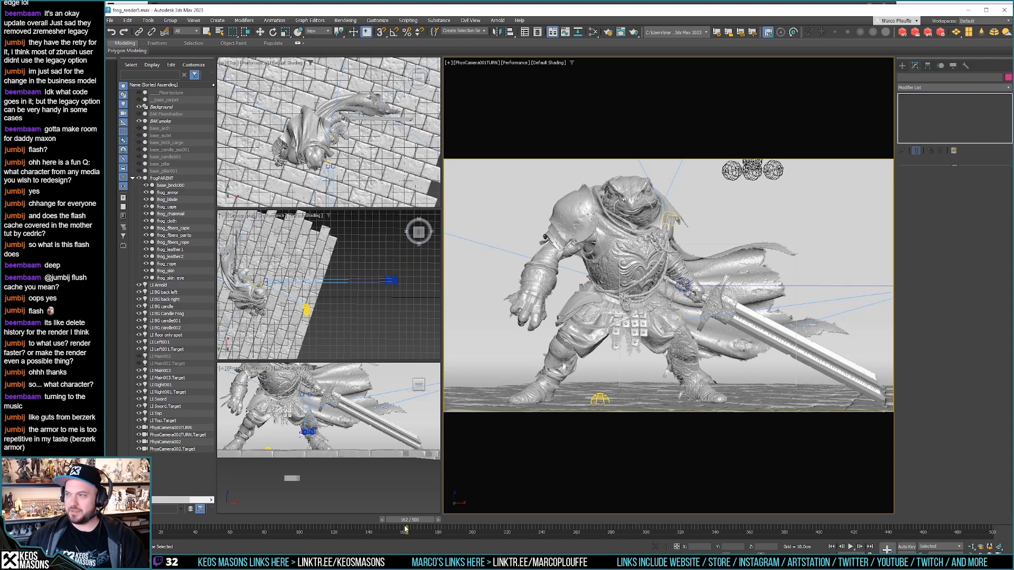
{"action": "left_click_drag", "start_coordinate": [405, 531], "coordinate": [568, 544]}
{"action": "left_click_drag", "start_coordinate": [475, 543], "coordinate": [447, 537]}
{"action": "left_click_drag", "start_coordinate": [551, 538], "coordinate": [442, 545]}
{"action": "key", "text": "Home"}
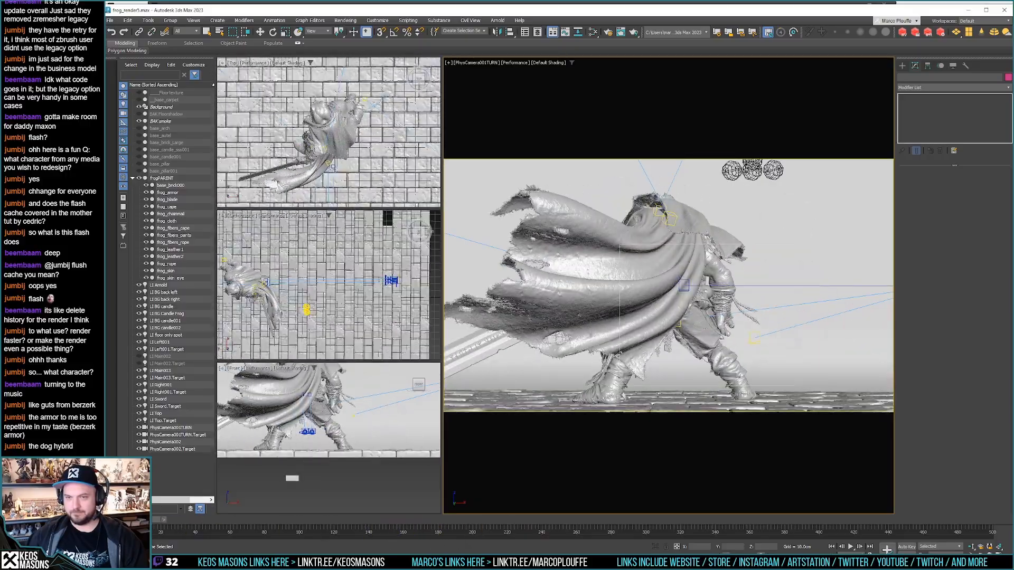
{"action": "left_click_drag", "start_coordinate": [174, 520], "coordinate": [414, 496]}
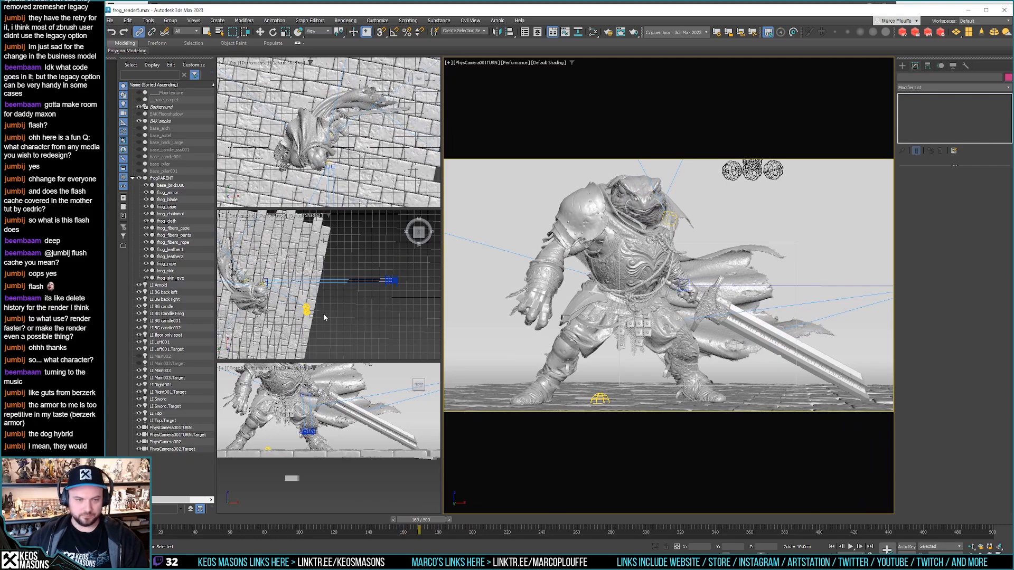
Step: Try shifting PhysCamera001TURN and its target slightly sideways in the top view at frame 180
{"action": "left_click", "coordinate": [166, 428]}
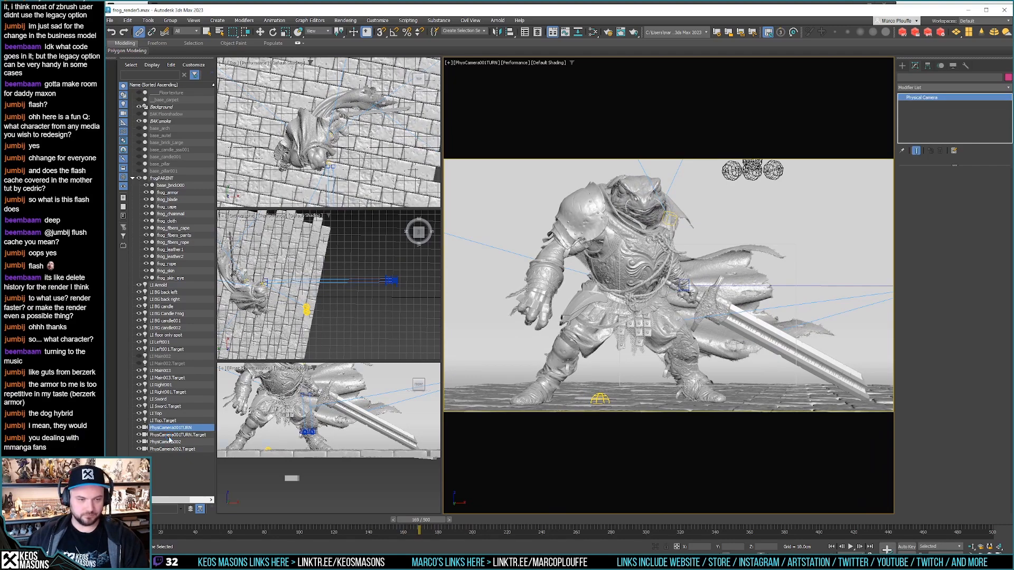
{"action": "left_click", "coordinate": [168, 434], "text": "ctrl"}
{"action": "left_click_drag", "start_coordinate": [440, 521], "coordinate": [458, 524]}
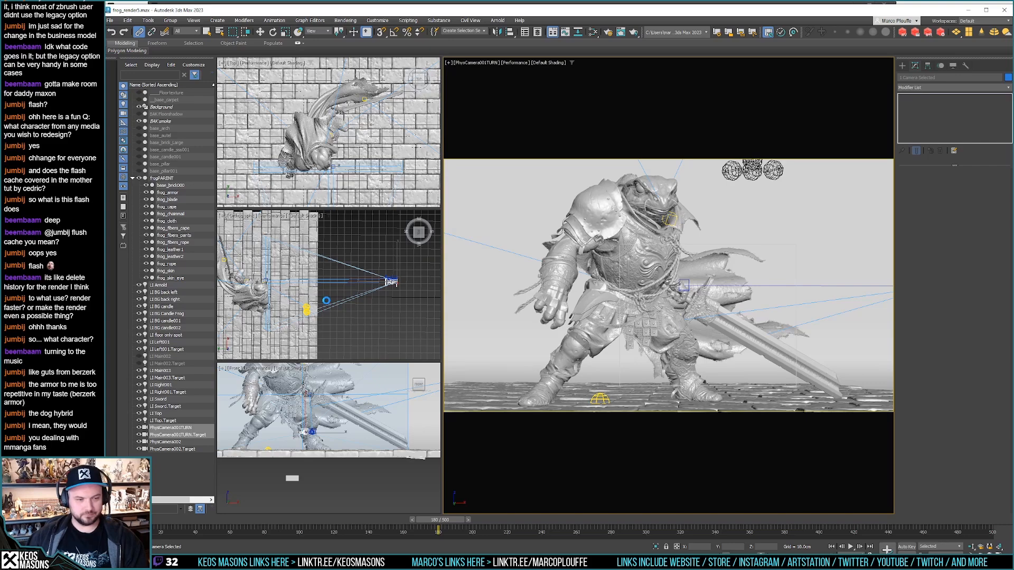
{"action": "key", "text": "w"}
{"action": "left_click_drag", "start_coordinate": [317, 252], "coordinate": [319, 248]}
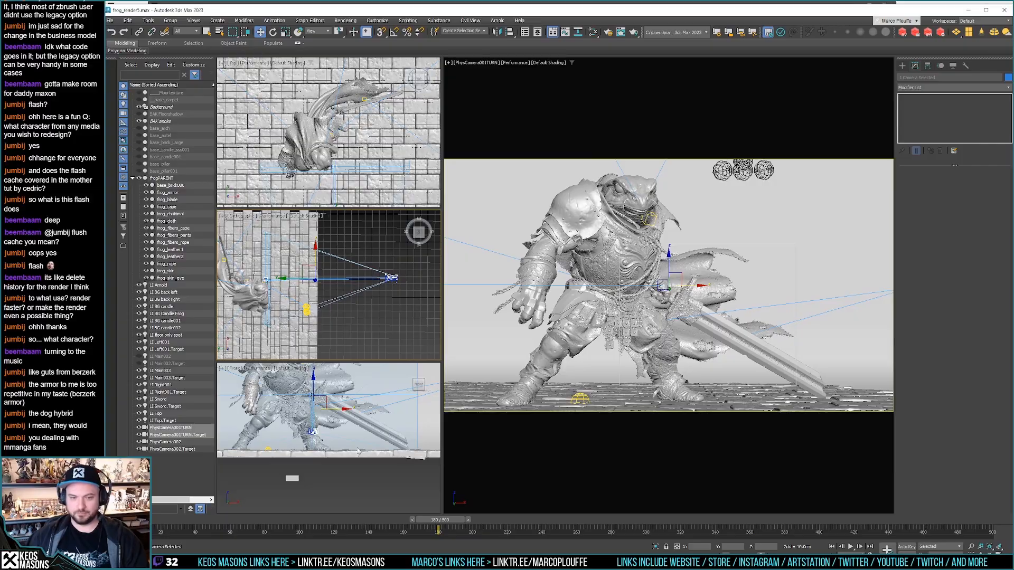
Step: Scrub through the rotation, return to frame 0, and nudge the camera and its target slightly sideways in the opposite direction
{"action": "left_click_drag", "start_coordinate": [452, 523], "coordinate": [615, 527]}
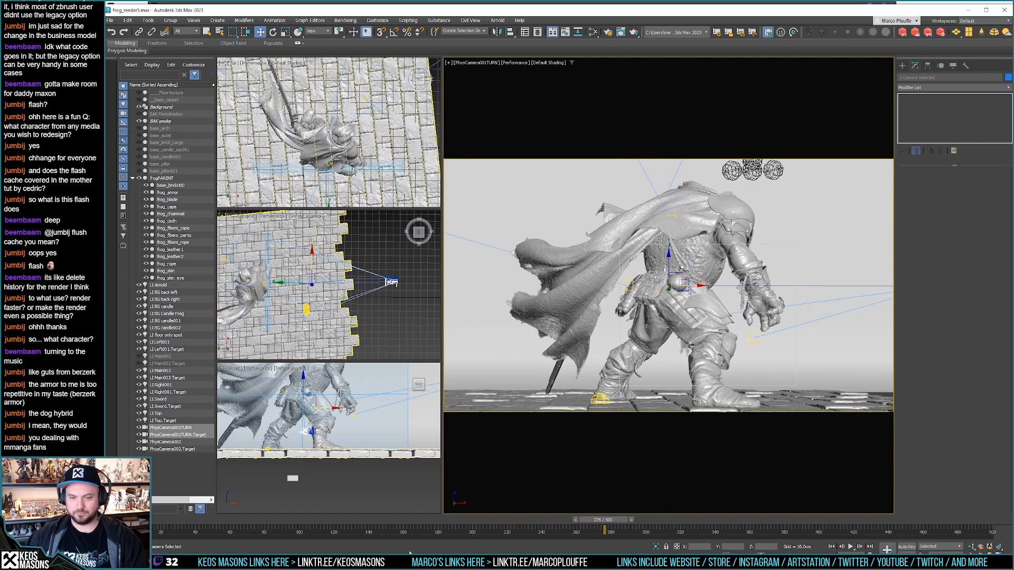
{"action": "left_click_drag", "start_coordinate": [595, 530], "coordinate": [550, 527]}
{"action": "left_click_drag", "start_coordinate": [264, 527], "coordinate": [126, 525]}
{"action": "key", "text": "w"}
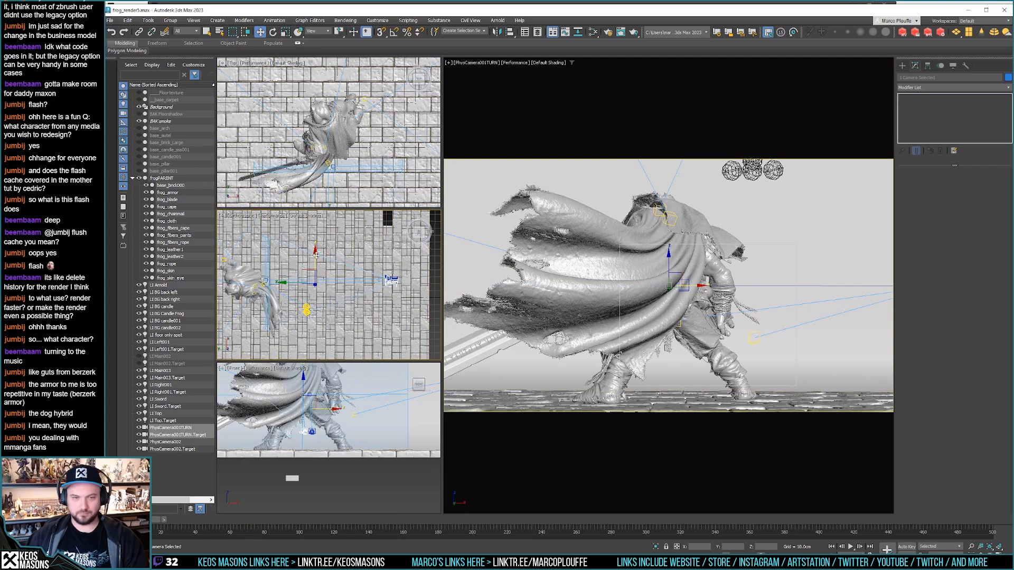
{"action": "left_click_drag", "start_coordinate": [317, 257], "coordinate": [316, 260]}
{"action": "key", "text": "ctrl+s"}
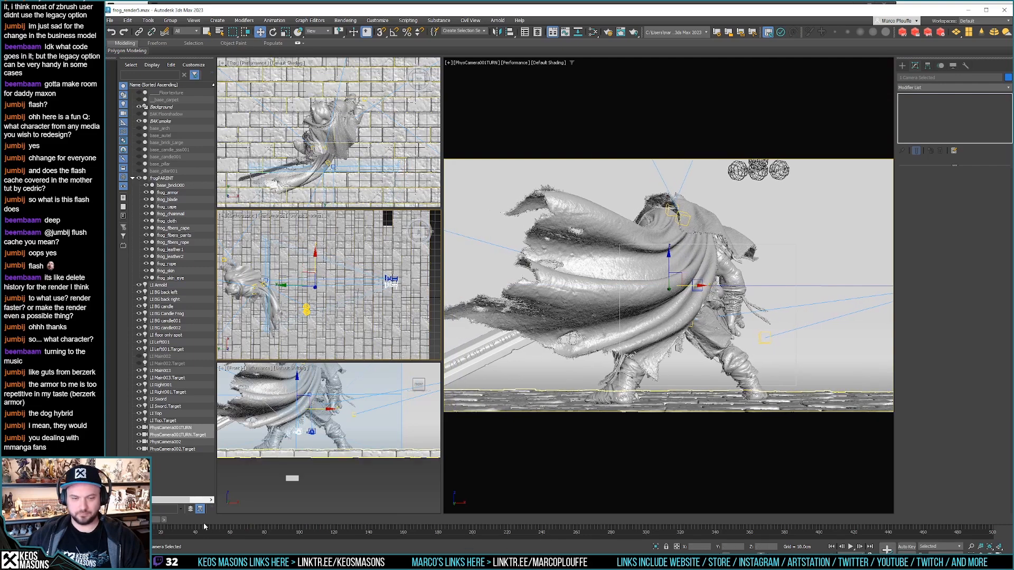
Step: Play the turntable from frame 0 to judge the shifted framing, then undo the camera move
{"action": "left_click", "coordinate": [851, 547]}
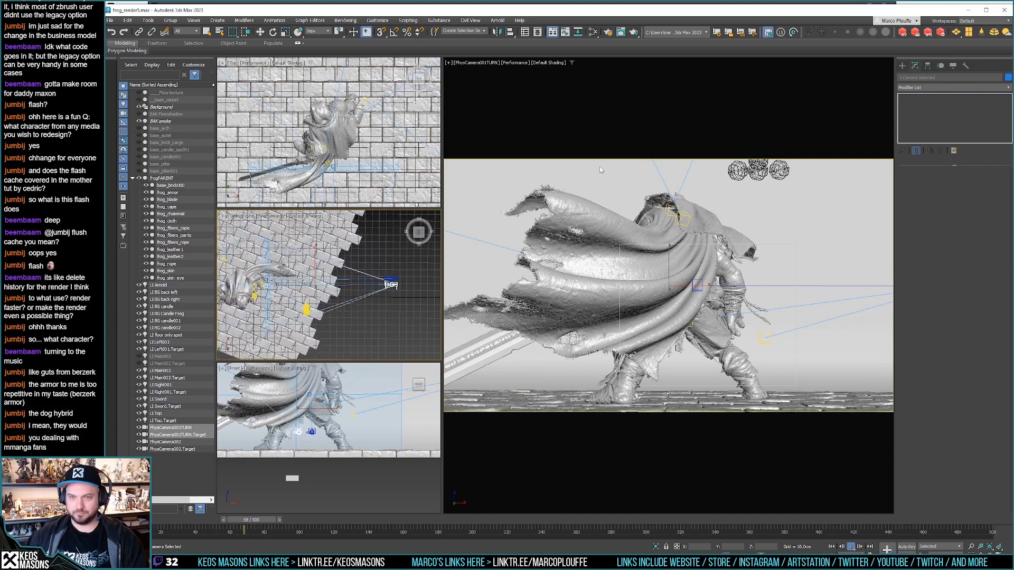
{"action": "left_click_drag", "start_coordinate": [341, 520], "coordinate": [134, 519]}
{"action": "left_click", "coordinate": [850, 547]}
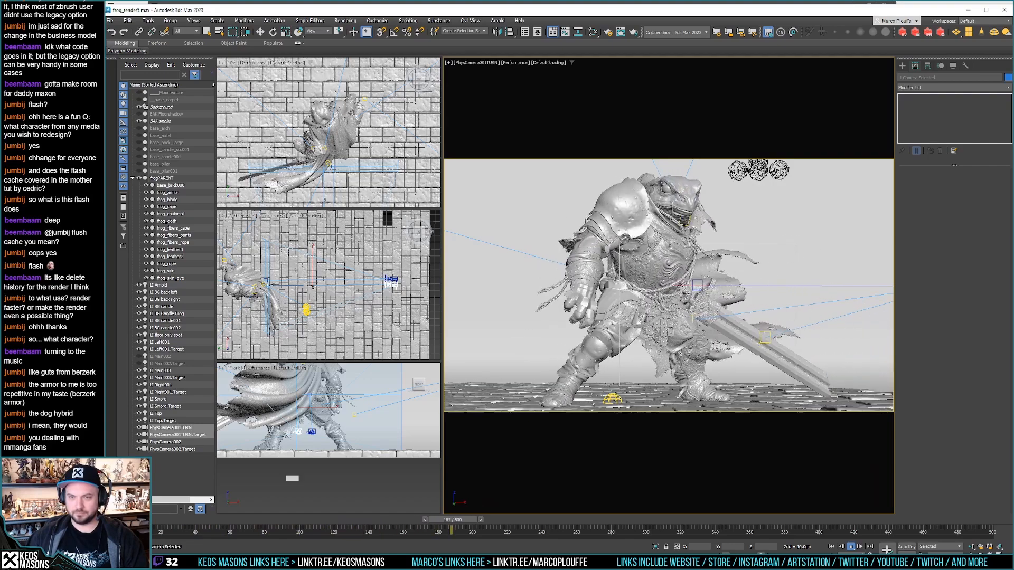
{"action": "key", "text": "space"}
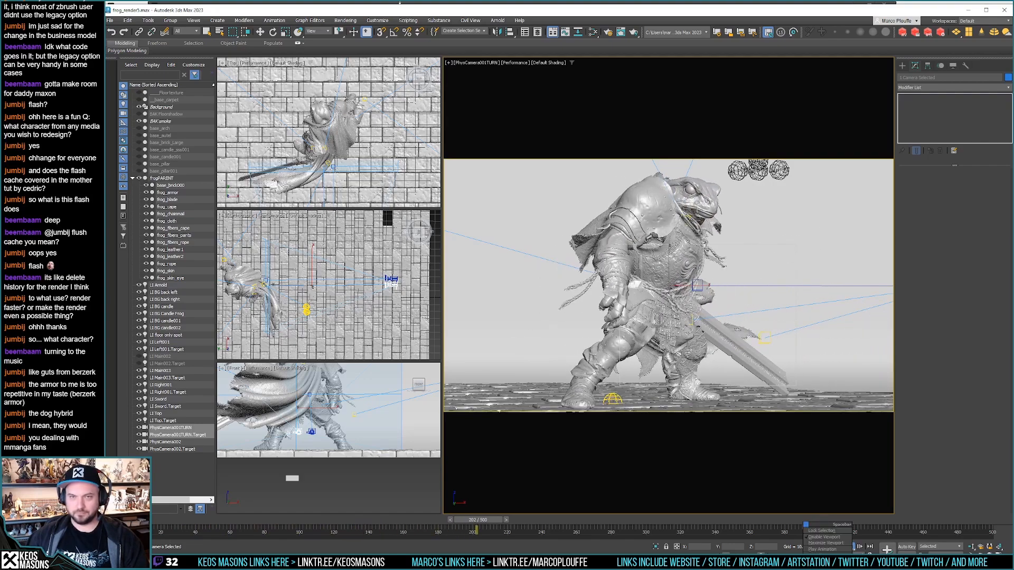
{"action": "left_click", "coordinate": [131, 21]}
{"action": "left_click", "coordinate": [136, 34]}
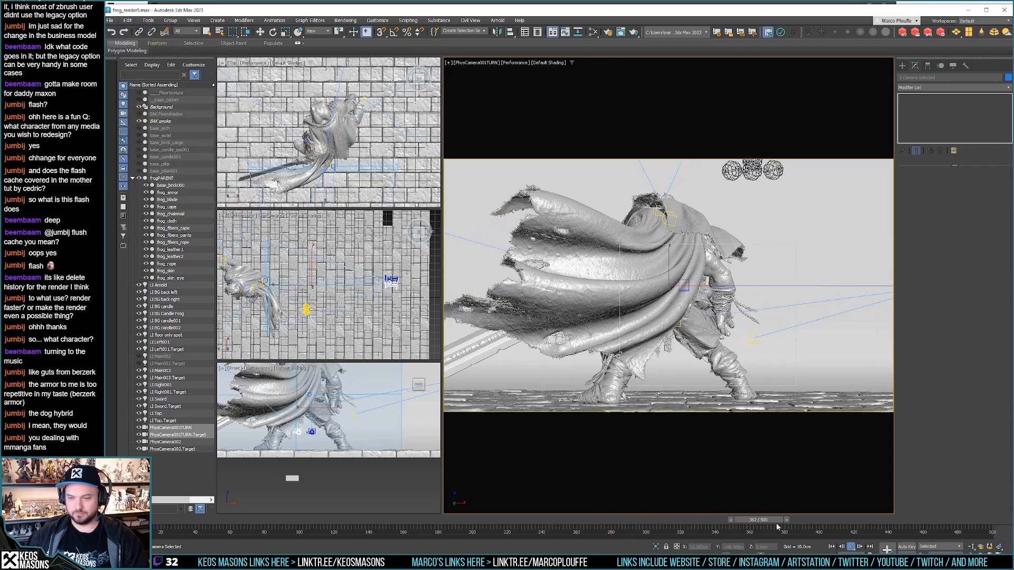
Step: Scrub to the end of the timeline, then play part of the turntable again and stop it
{"action": "left_click_drag", "start_coordinate": [816, 520], "coordinate": [976, 524]}
{"action": "key", "text": "w"}
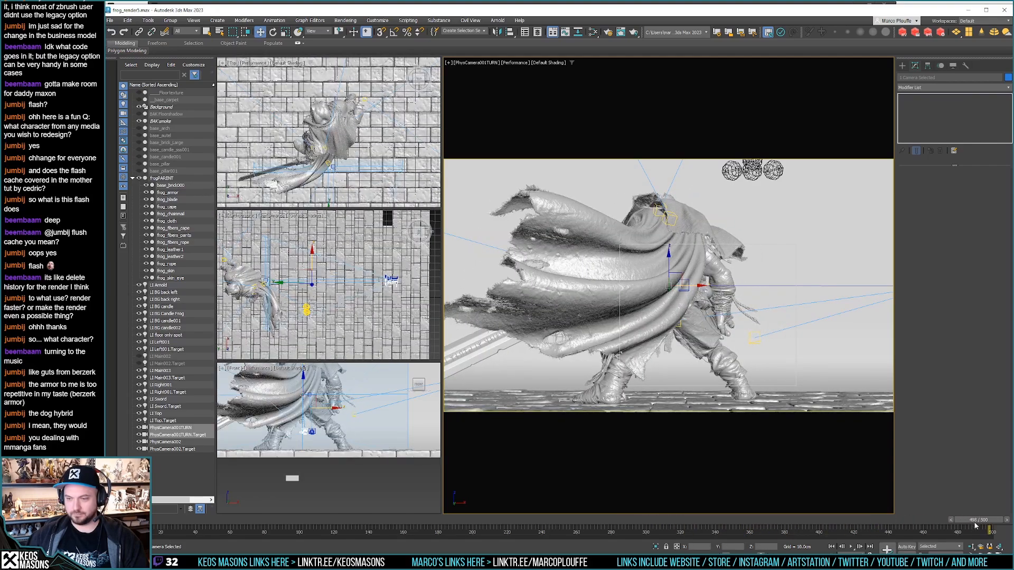
{"action": "left_click", "coordinate": [852, 548]}
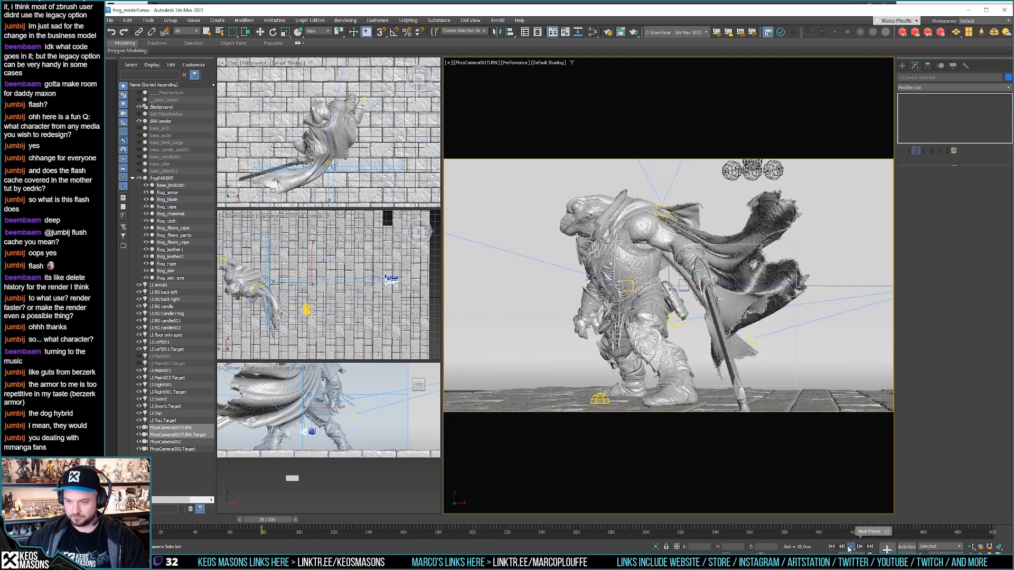
{"action": "left_click", "coordinate": [851, 547]}
Step: Return to frame 0 and look through the time slider and track bar options for the animation's time settings
{"action": "right_click", "coordinate": [981, 531]}
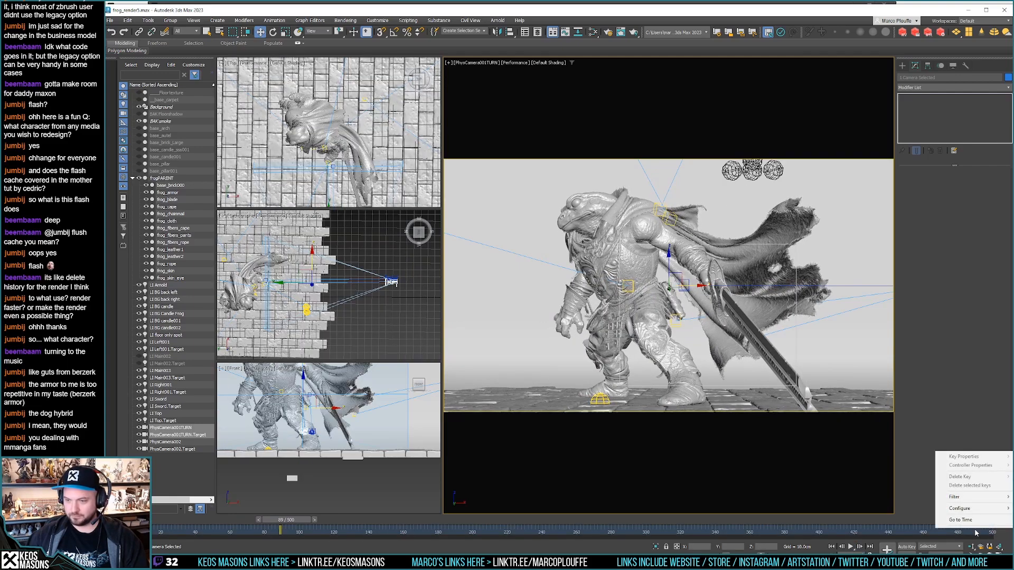
{"action": "mouse_move", "coordinate": [965, 510]}
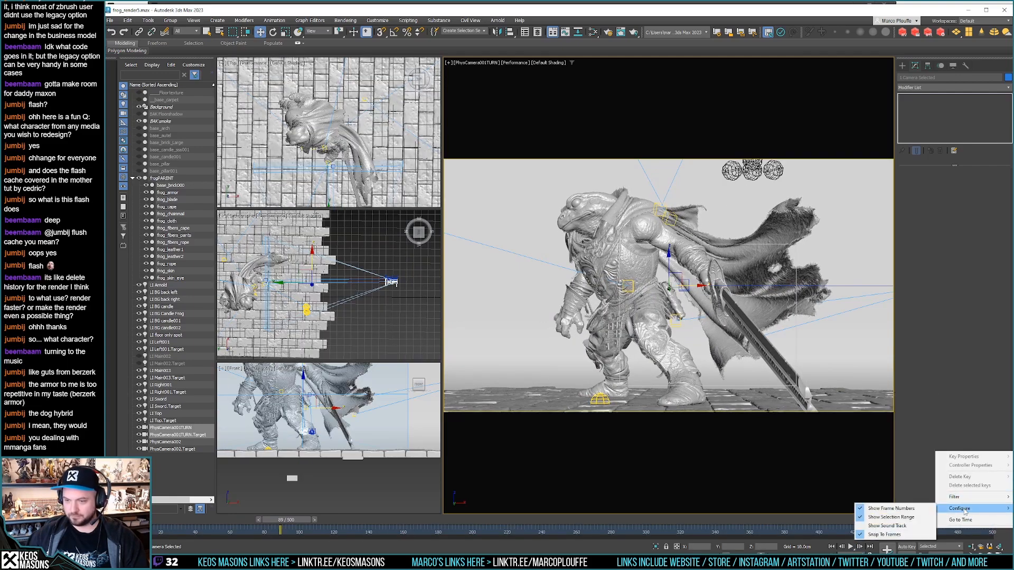
{"action": "left_click", "coordinate": [1004, 536]}
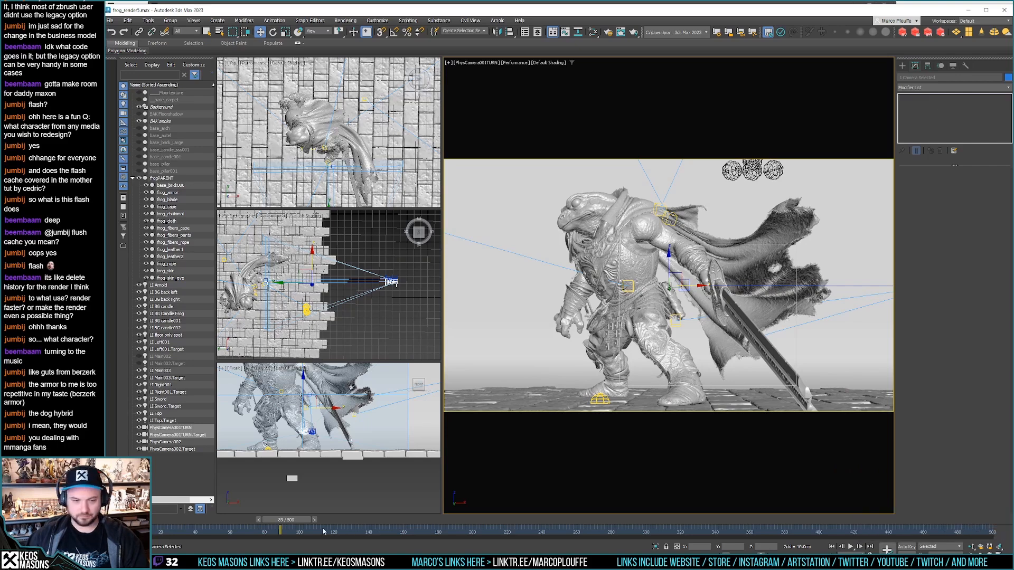
{"action": "left_click_drag", "start_coordinate": [303, 521], "coordinate": [151, 520]}
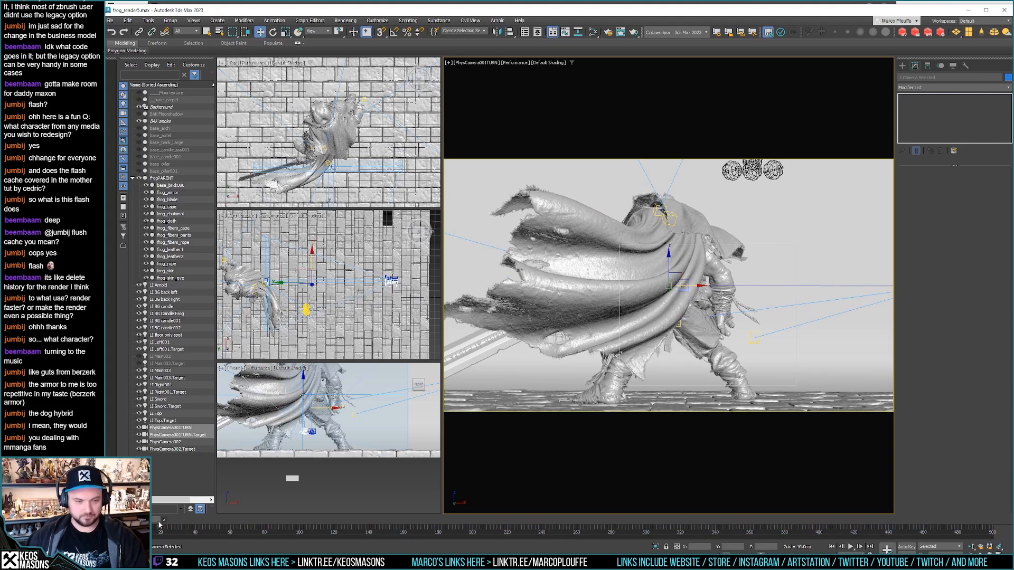
{"action": "right_click", "coordinate": [163, 522]}
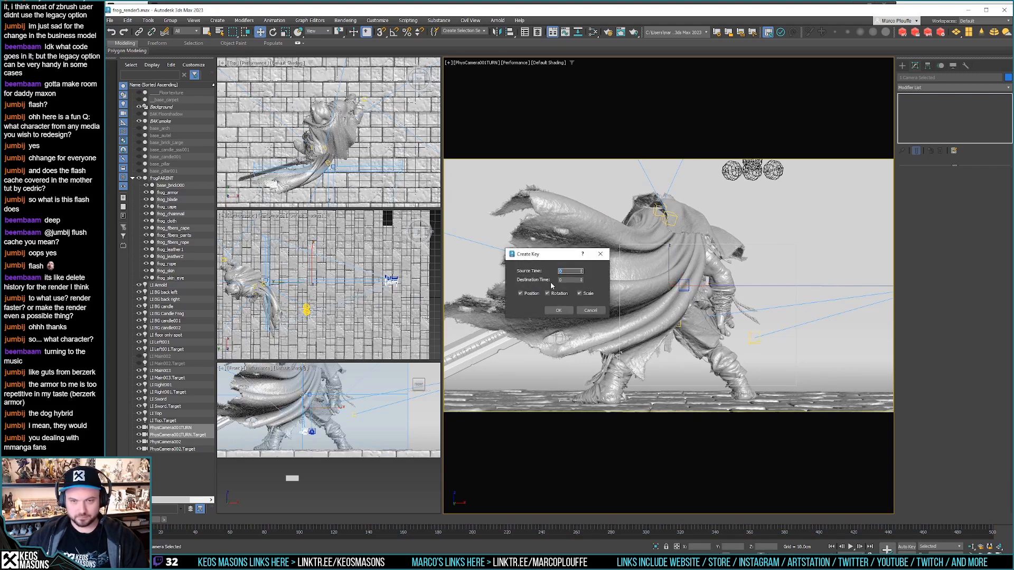
{"action": "left_click", "coordinate": [601, 254]}
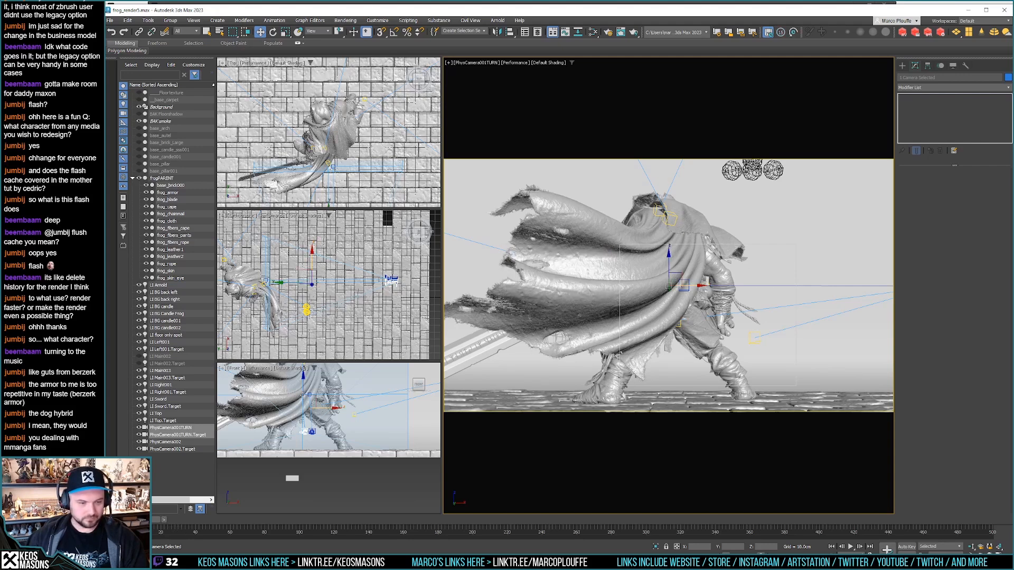
{"action": "right_click", "coordinate": [139, 519]}
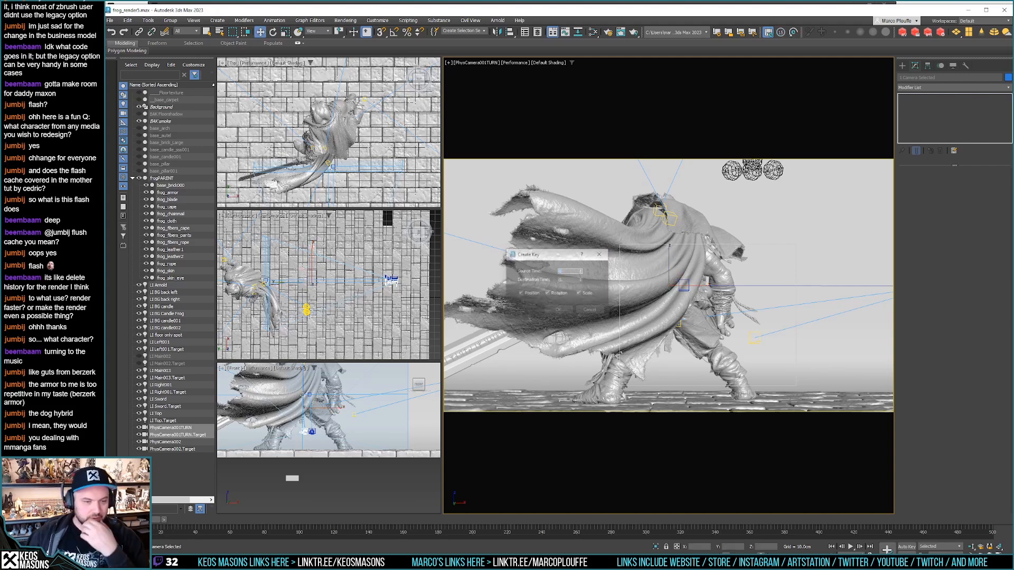
{"action": "left_click", "coordinate": [603, 255]}
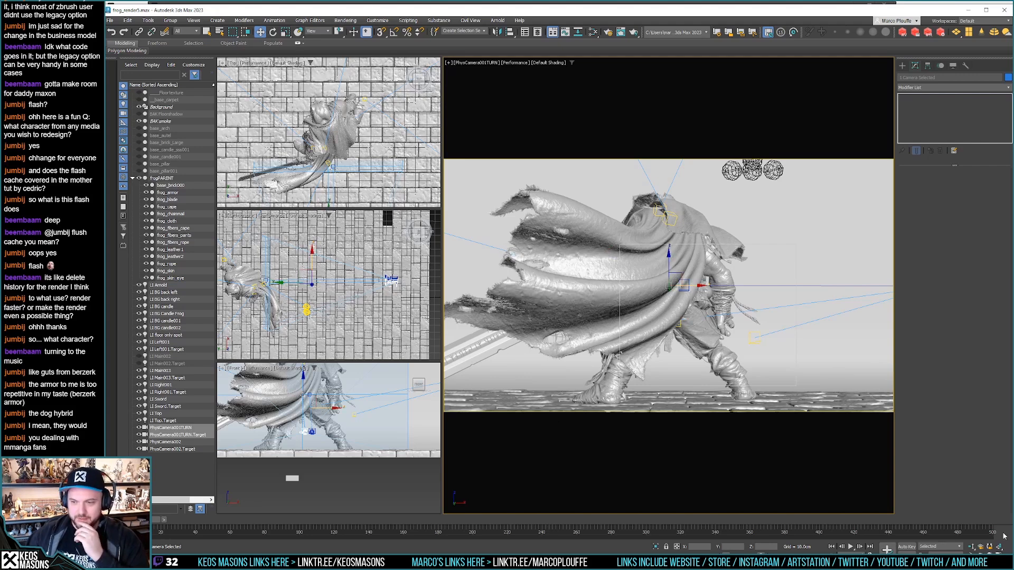
{"action": "right_click", "coordinate": [924, 532]}
{"action": "mouse_move", "coordinate": [952, 512]}
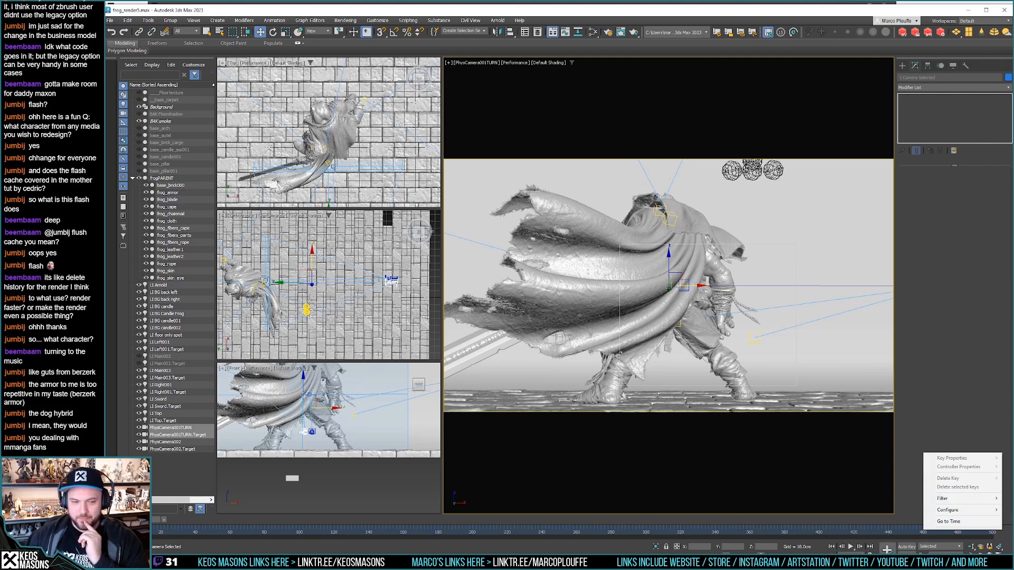
{"action": "left_click", "coordinate": [671, 261]}
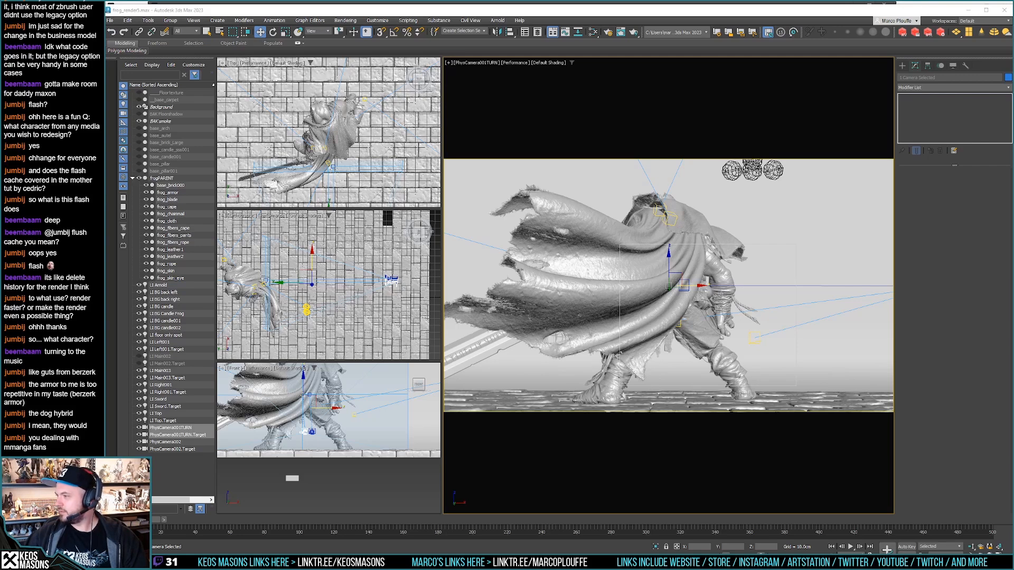
{"action": "right_click", "coordinate": [142, 520]}
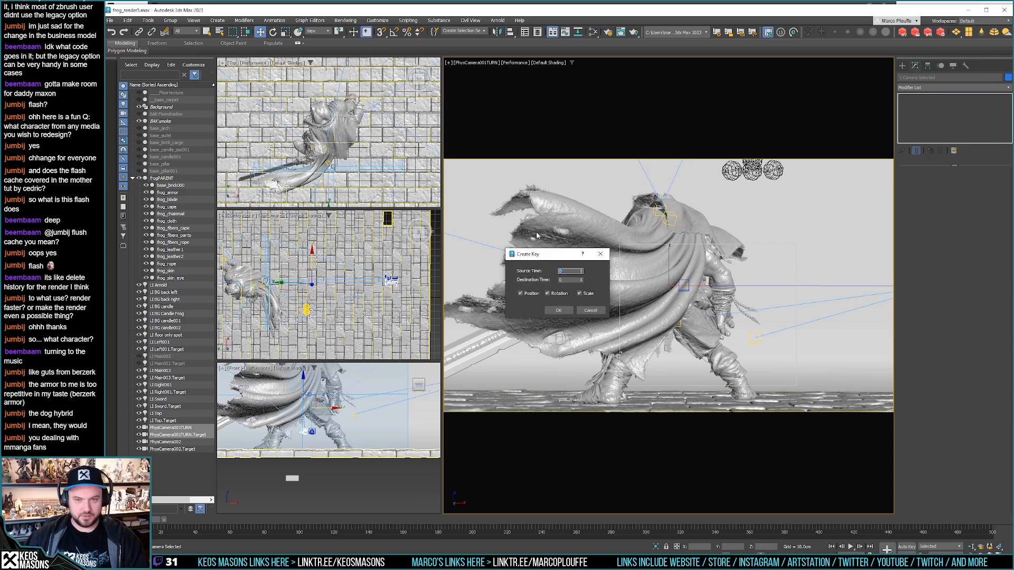
{"action": "left_click", "coordinate": [601, 254]}
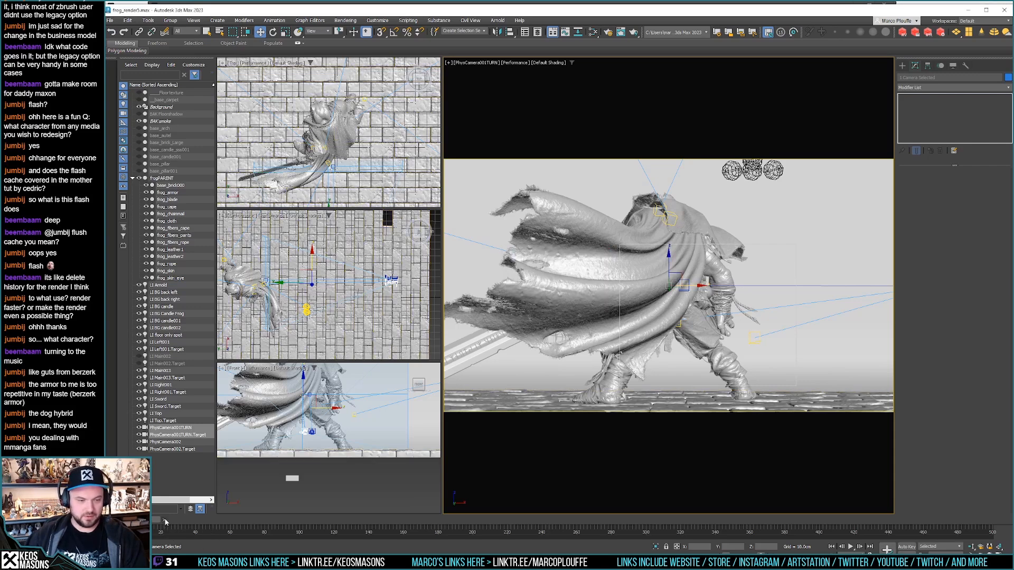
{"action": "right_click", "coordinate": [882, 530]}
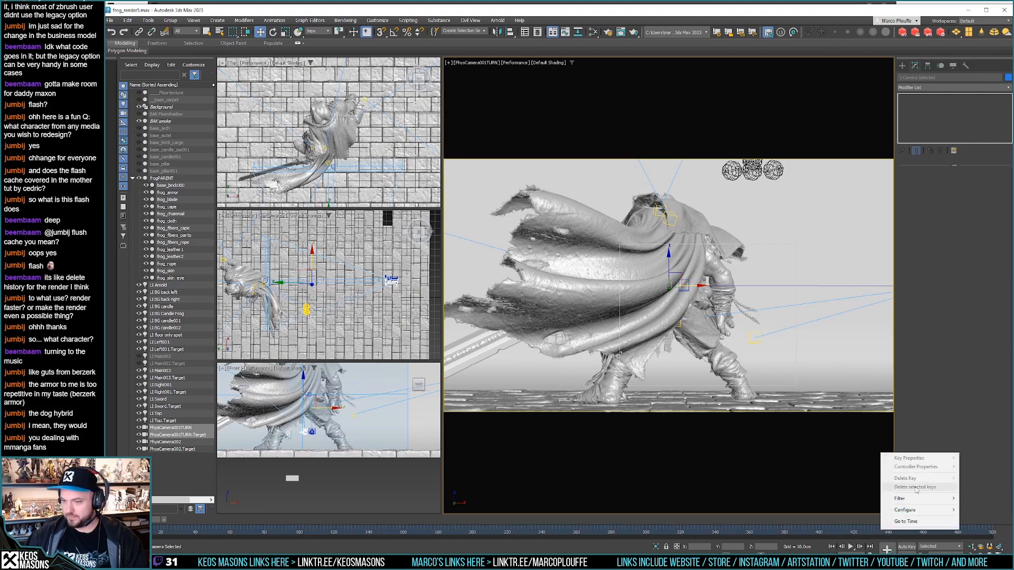
{"action": "mouse_move", "coordinate": [913, 501]}
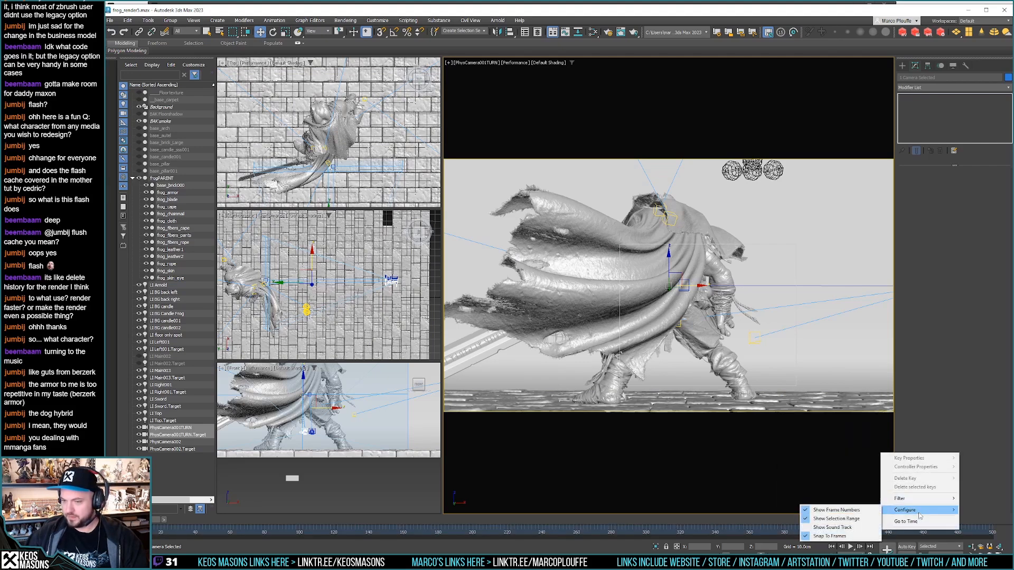
{"action": "right_click", "coordinate": [998, 532]}
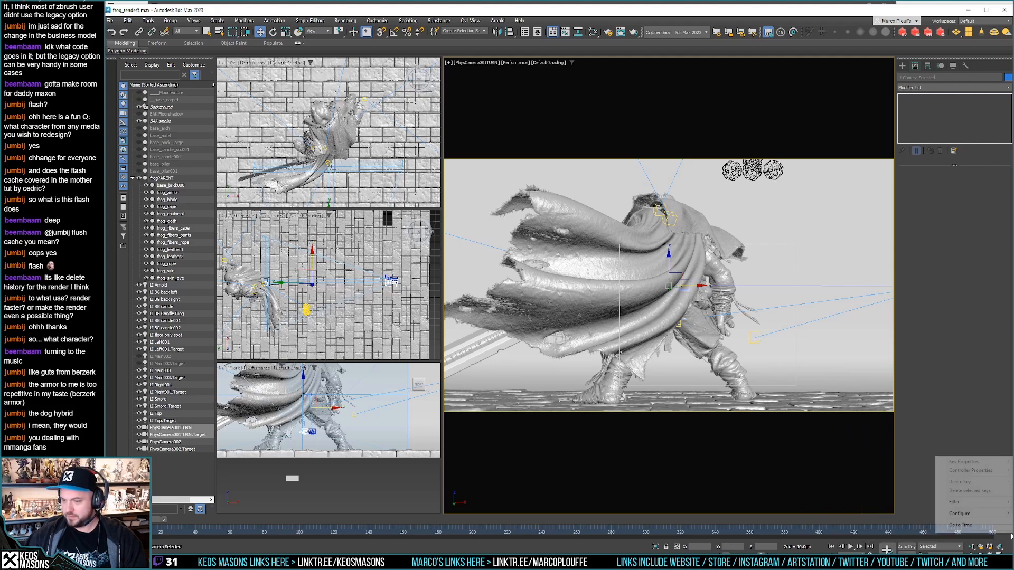
{"action": "left_click", "coordinate": [1005, 536]}
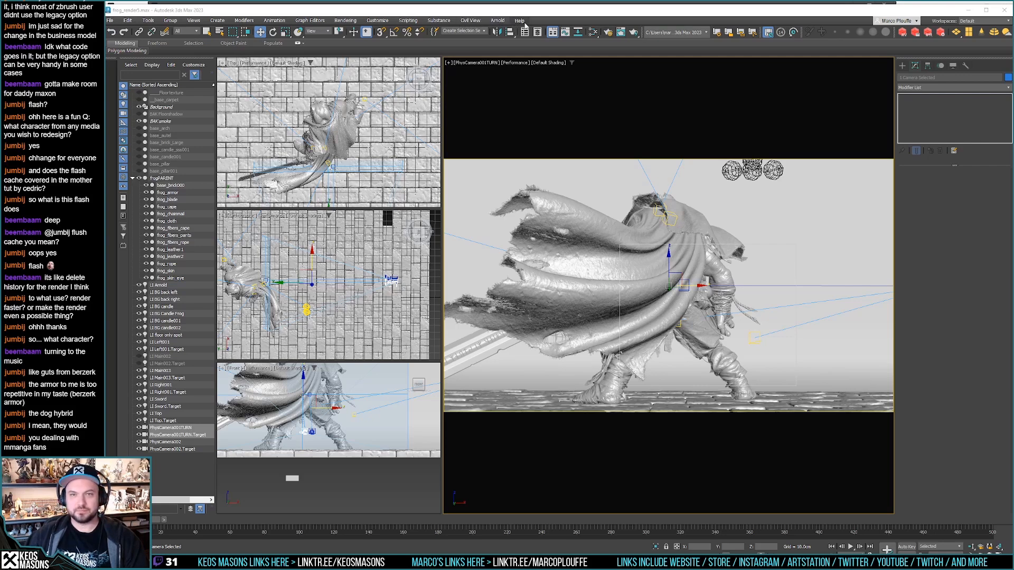
{"action": "left_click", "coordinate": [193, 21]}
{"action": "left_click", "coordinate": [152, 23]}
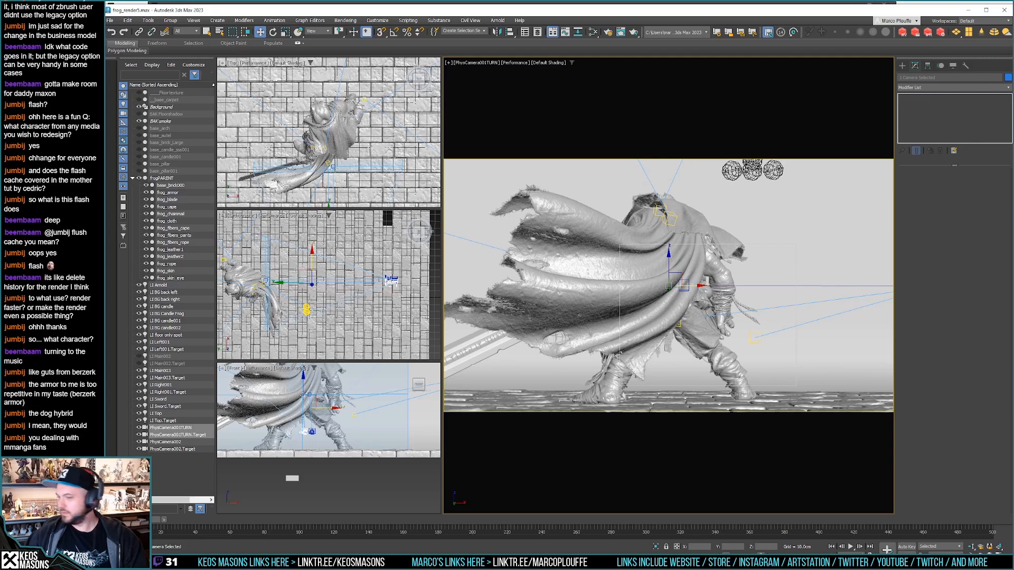
{"action": "double_click", "coordinate": [550, 10]}
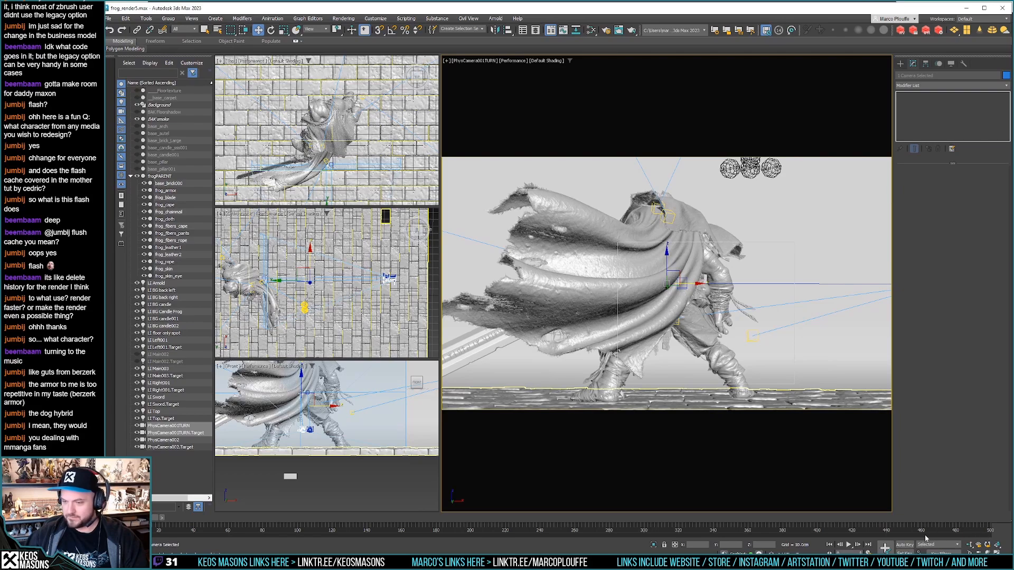
{"action": "mouse_move", "coordinate": [138, 518]}
{"action": "left_mouse_down"}
{"action": "mouse_move", "coordinate": [177, 518]}
{"action": "mouse_move", "coordinate": [138, 518]}
{"action": "left_mouse_up"}
{"action": "right_click", "coordinate": [138, 518]}
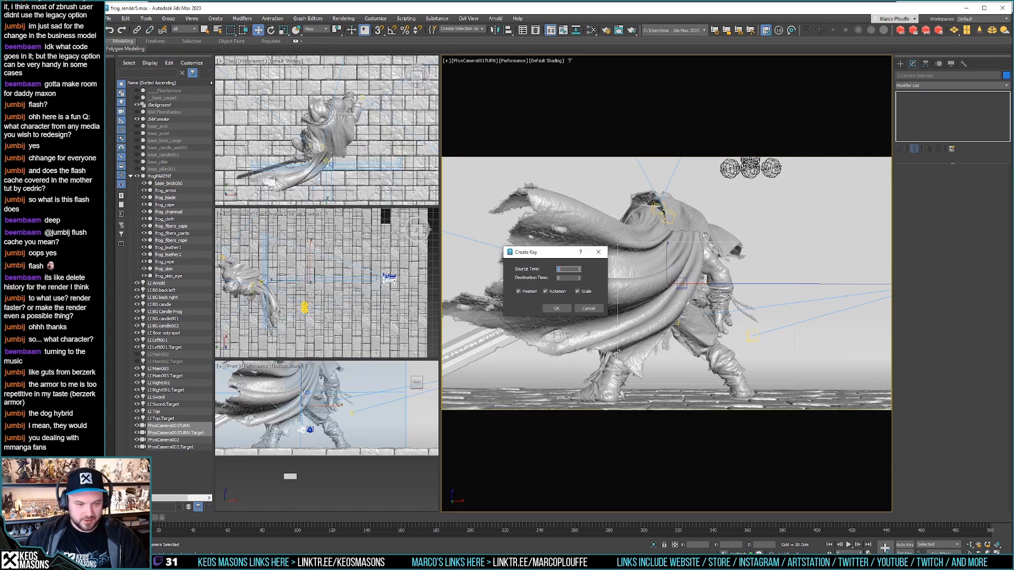
{"action": "left_click", "coordinate": [598, 252]}
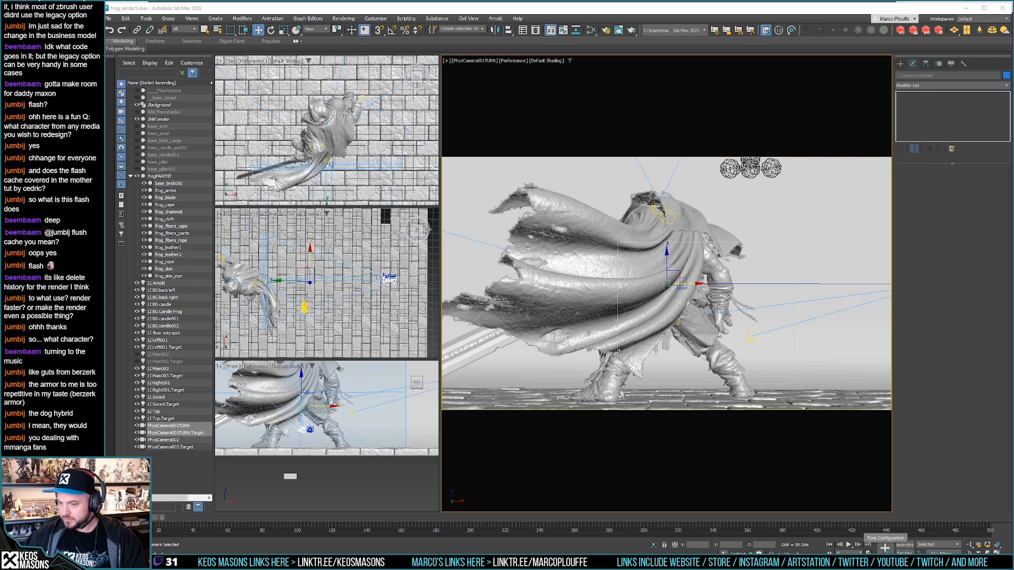
Step: Set the animation's end time to frame 359 in the time configuration
{"action": "left_click", "coordinate": [868, 552]}
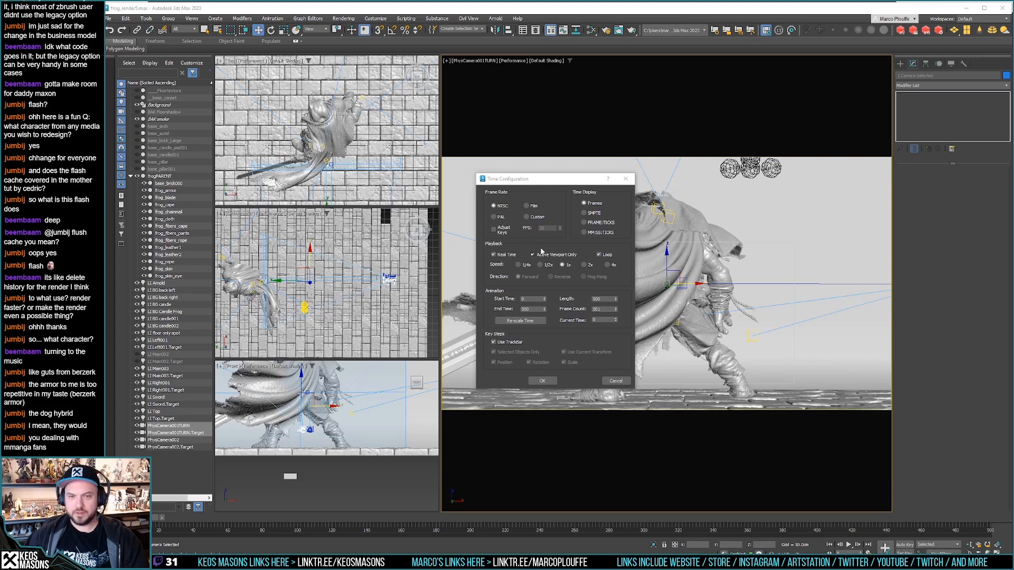
{"action": "left_click_drag", "start_coordinate": [531, 310], "coordinate": [502, 310]}
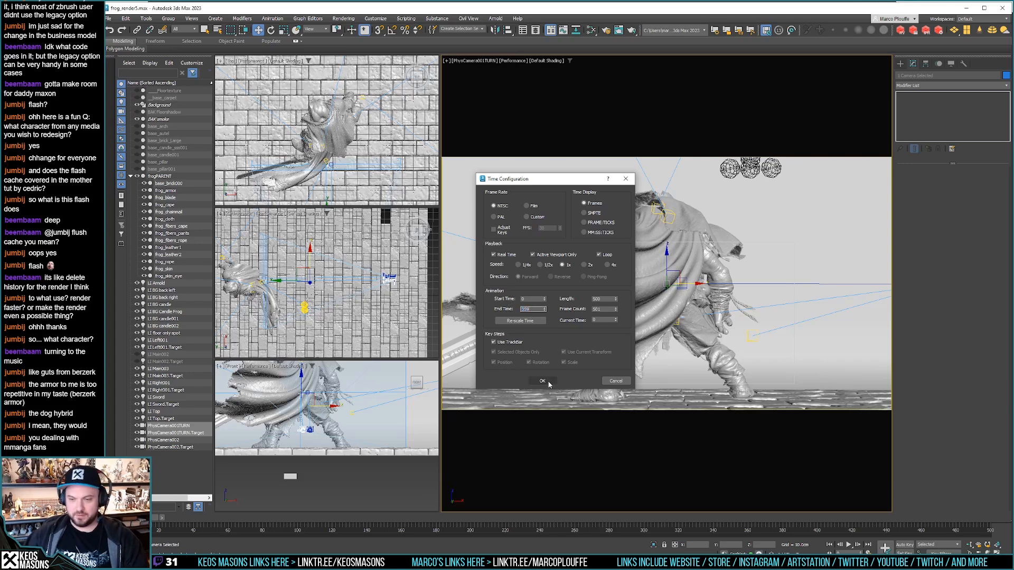
{"action": "left_click", "coordinate": [544, 382]}
Step: Play the shortened turntable from frame 0, stop it and scrub to frame 180
{"action": "mouse_move", "coordinate": [149, 520]}
{"action": "left_mouse_down"}
{"action": "mouse_move", "coordinate": [994, 522]}
{"action": "mouse_move", "coordinate": [149, 523]}
{"action": "left_mouse_up"}
{"action": "key", "text": "w"}
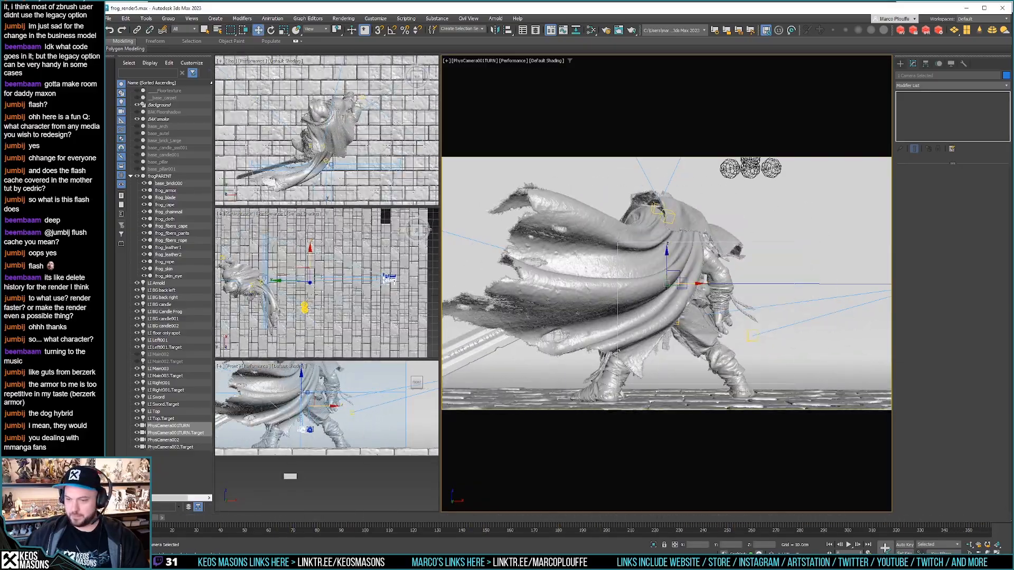
{"action": "left_click", "coordinate": [849, 545]}
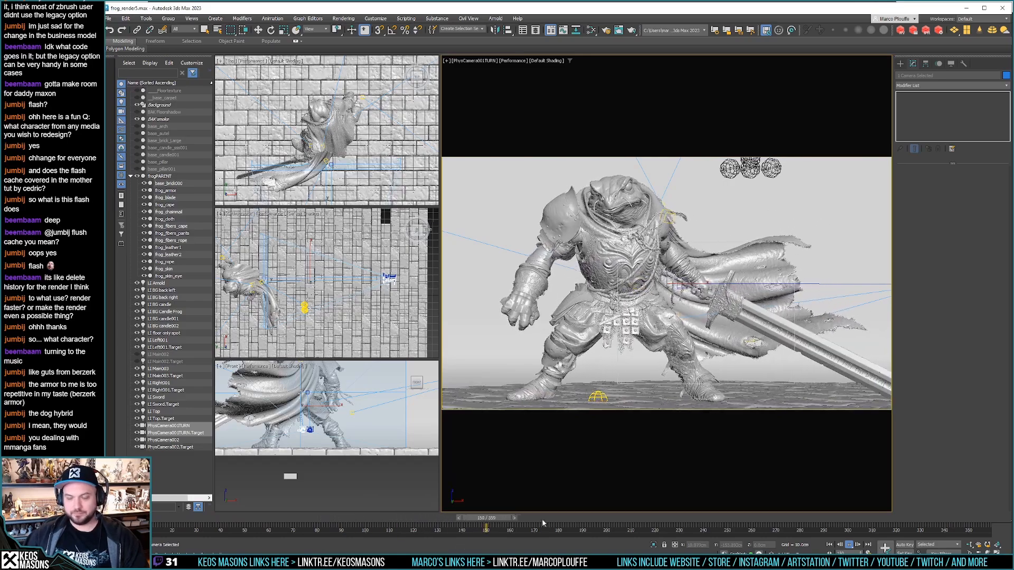
{"action": "left_click", "coordinate": [849, 544]}
{"action": "mouse_move", "coordinate": [565, 519]}
{"action": "left_mouse_down"}
{"action": "mouse_move", "coordinate": [122, 520]}
{"action": "mouse_move", "coordinate": [570, 515]}
{"action": "left_mouse_up"}
{"action": "key", "text": "w"}
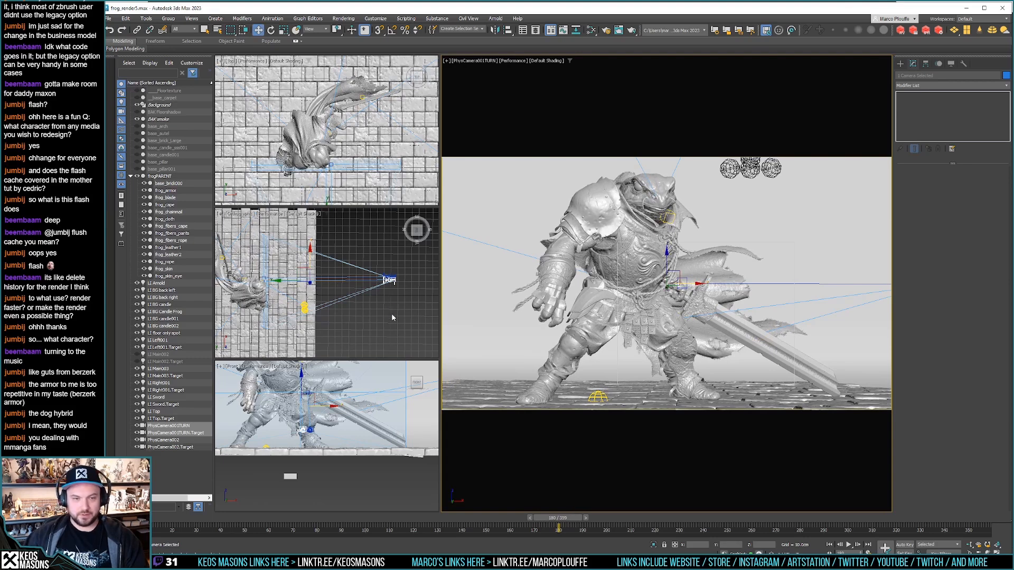
Step: Move the turntable camera PhysCamera001TURN slightly farther from the frog and scrub the timeline to check the framing at frame 180
{"action": "left_click", "coordinate": [389, 280]}
{"action": "middle_click_drag", "start_coordinate": [360, 299], "coordinate": [334, 296]}
{"action": "left_click_drag", "start_coordinate": [340, 278], "coordinate": [350, 275]}
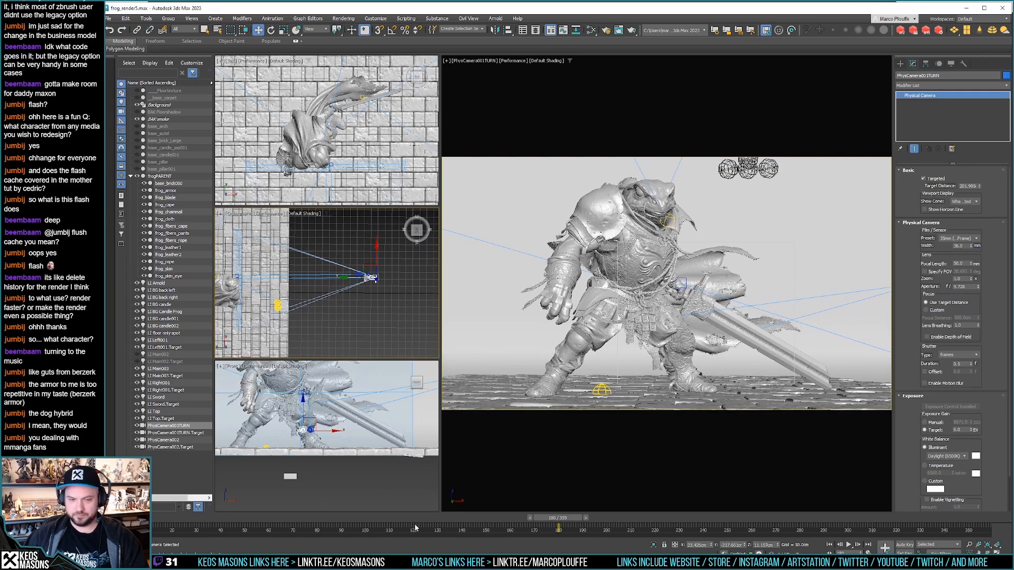
{"action": "left_click_drag", "start_coordinate": [550, 521], "coordinate": [564, 485]}
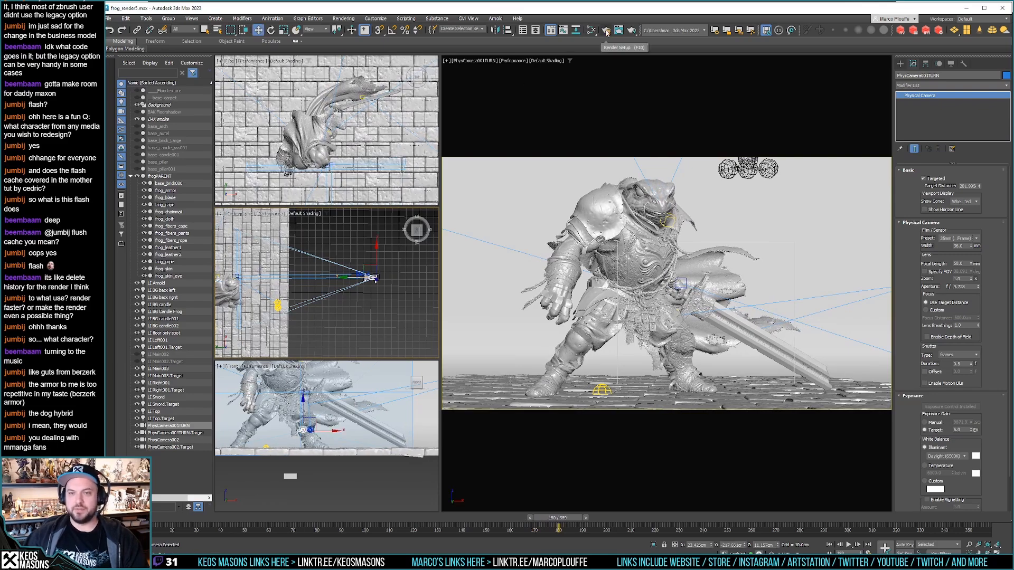
Step: Render frame 180 through PhysCamera001TURN with Arnold, changing the area to render from Region to View
{"action": "key", "text": "F10"}
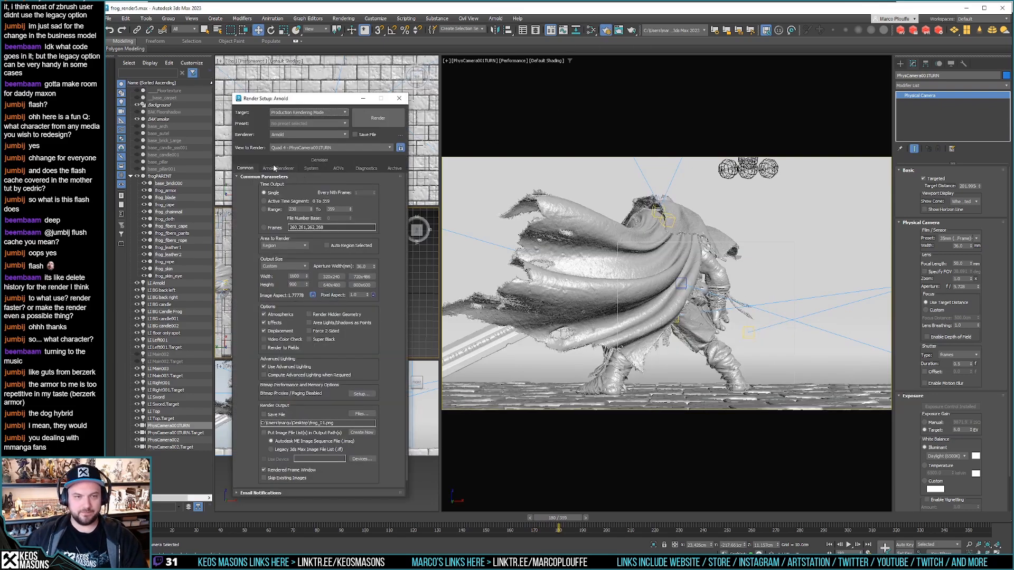
{"action": "left_click", "coordinate": [257, 169]}
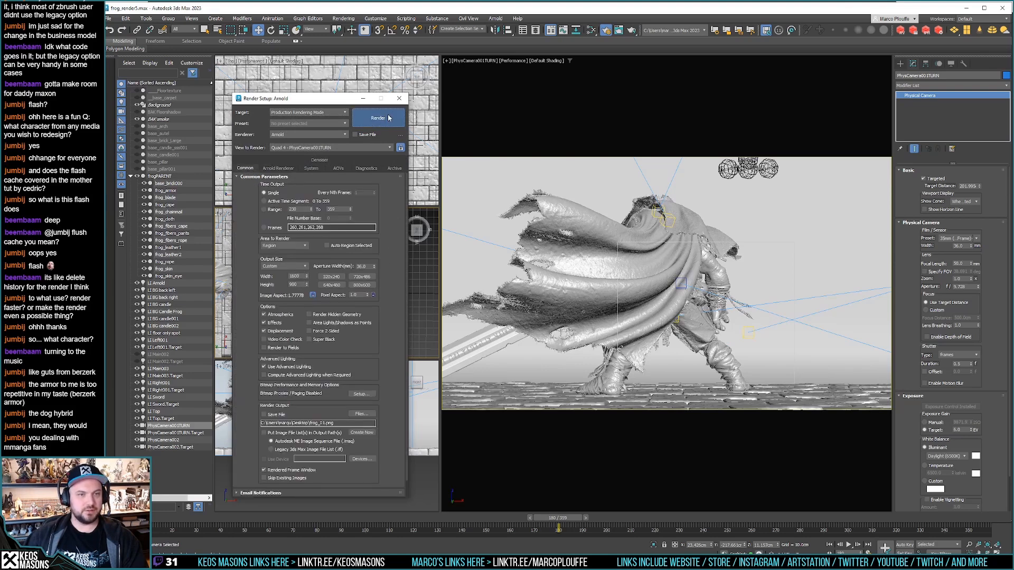
{"action": "left_click", "coordinate": [388, 117]}
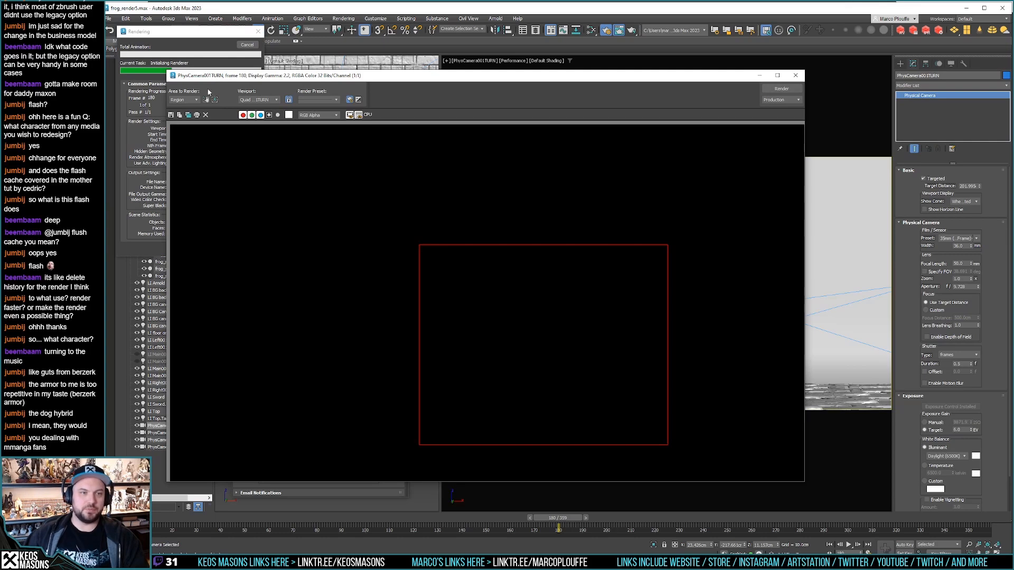
{"action": "left_click", "coordinate": [192, 100]}
{"action": "left_click", "coordinate": [774, 90]}
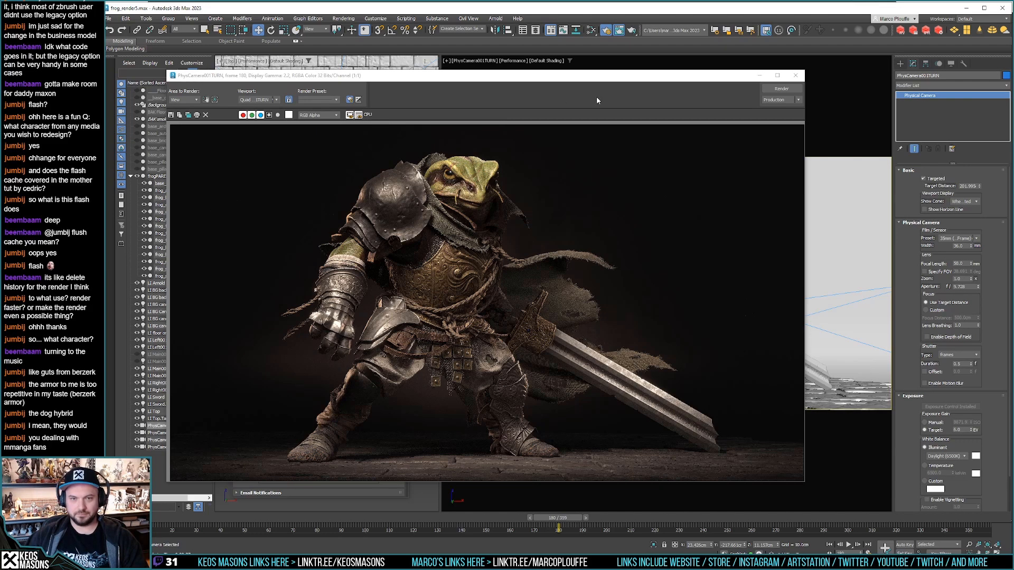
{"action": "left_click", "coordinate": [797, 75]}
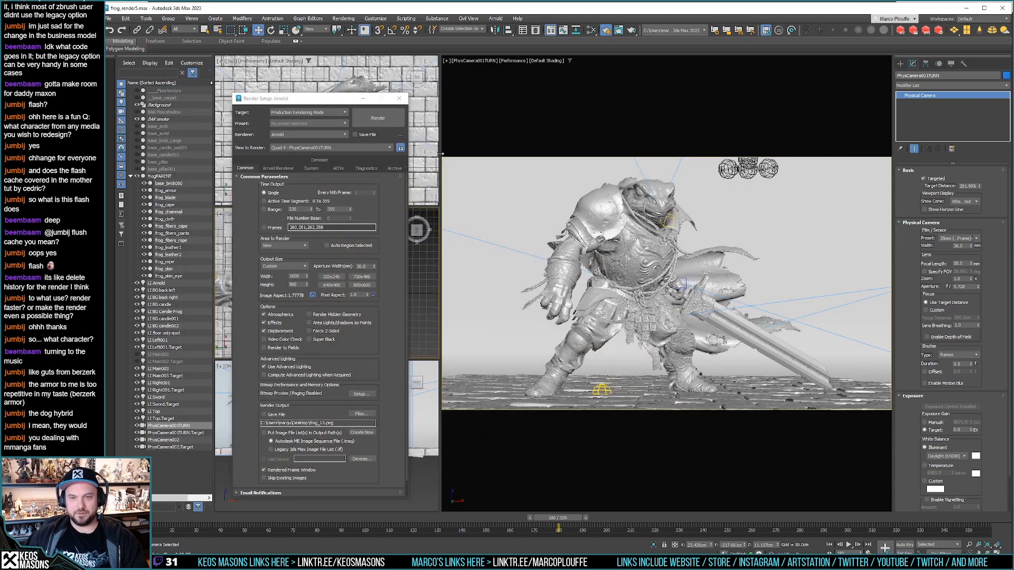
Step: Switch the main camera viewport to PhysCamera002
{"action": "left_click", "coordinate": [471, 62]}
{"action": "mouse_move", "coordinate": [496, 69]}
{"action": "left_click", "coordinate": [612, 78]}
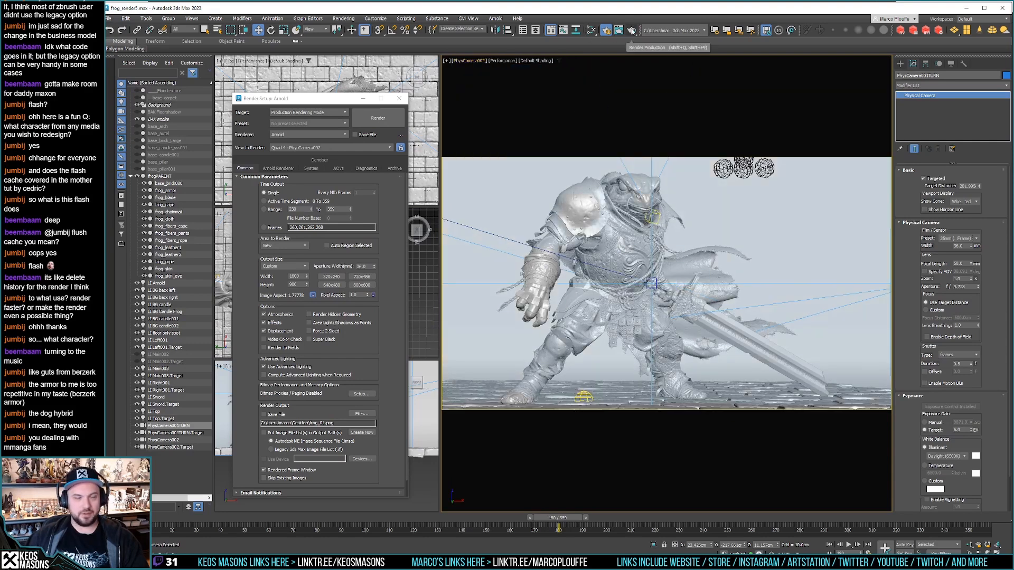
Step: Save the turntable camera's rendered frame to the Desktop as 2.jpg in JPEG format at quality 100
{"action": "left_click", "coordinate": [606, 31]}
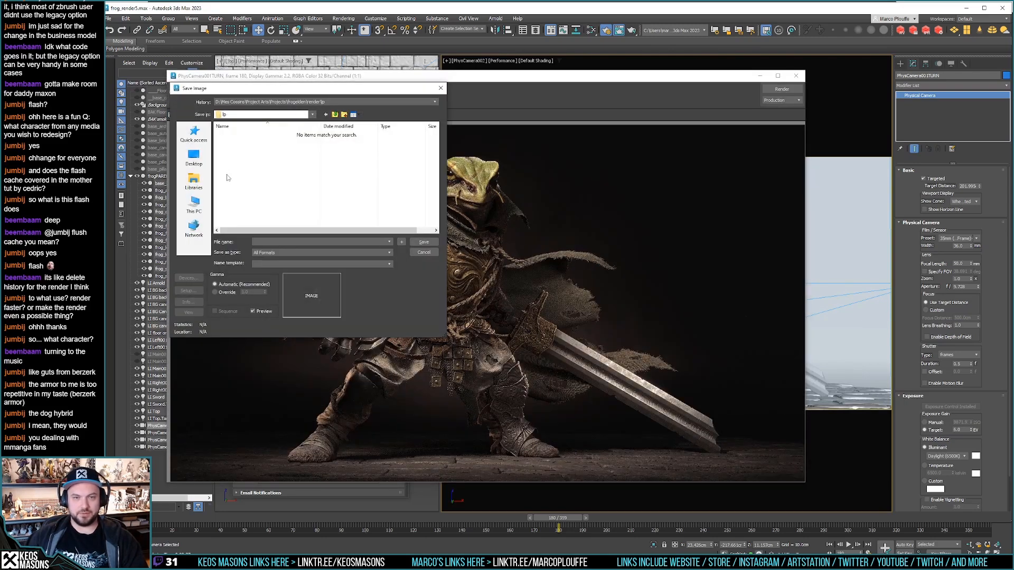
{"action": "left_click", "coordinate": [194, 157]}
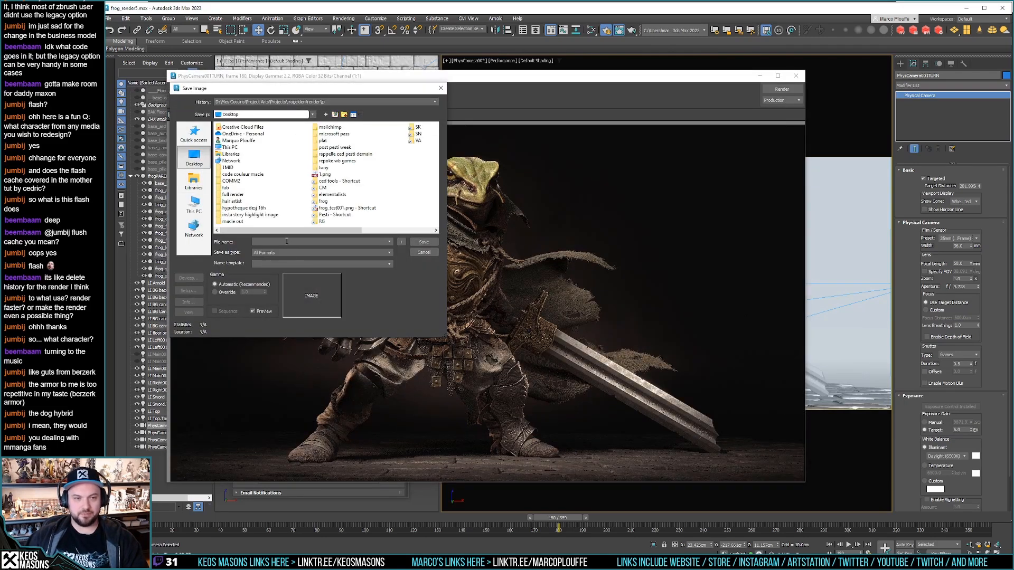
{"action": "left_click", "coordinate": [287, 242]}
{"action": "type", "text": "1"}
{"action": "left_click", "coordinate": [281, 254]}
{"action": "key", "text": "j"}
{"action": "left_click", "coordinate": [277, 255]}
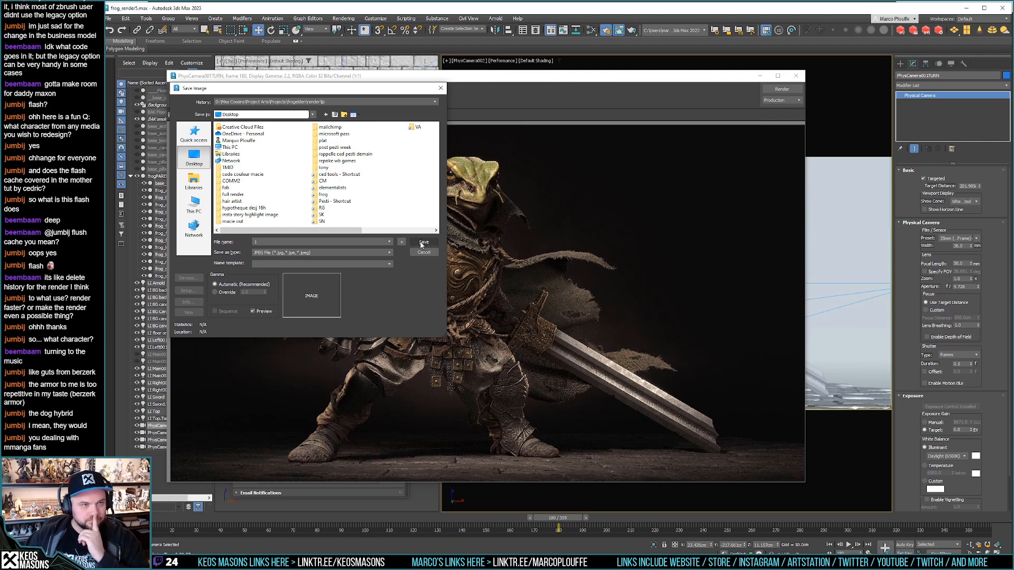
{"action": "left_click", "coordinate": [423, 242]}
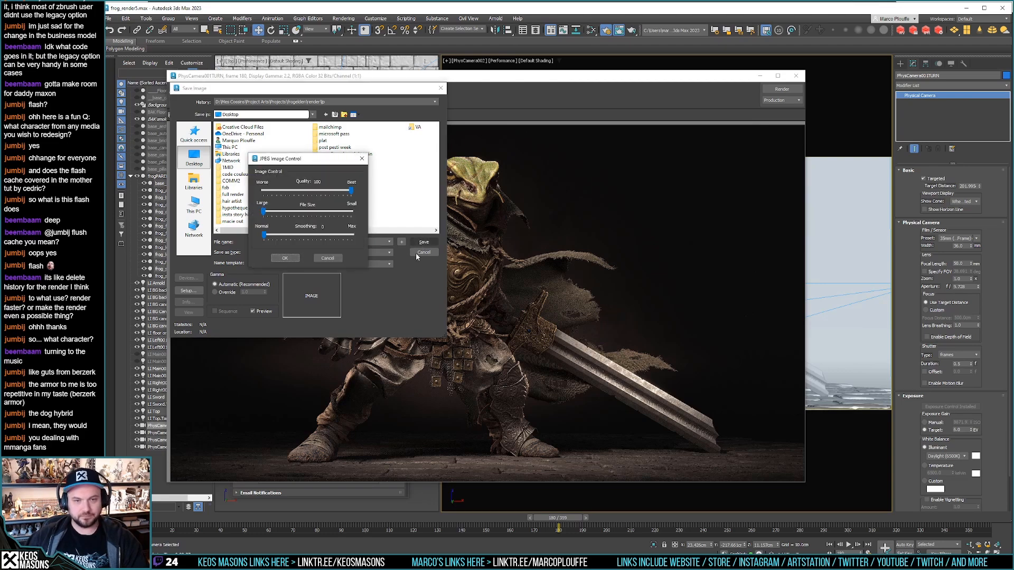
{"action": "left_click", "coordinate": [285, 258]}
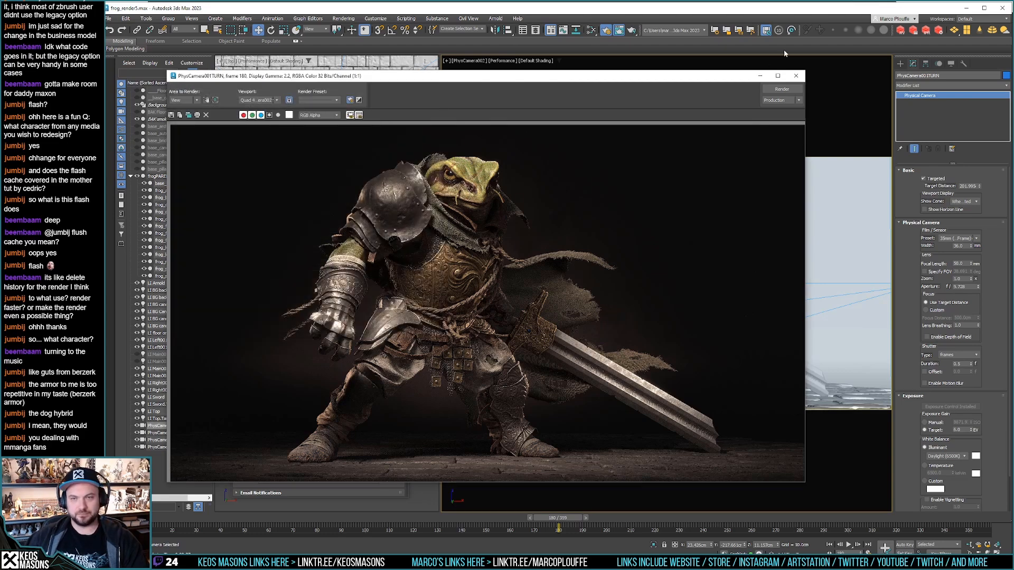
Step: Start a render through PhysCamera002, abort it, close the Arnold log and flush all Arnold caches
{"action": "left_click", "coordinate": [786, 90]}
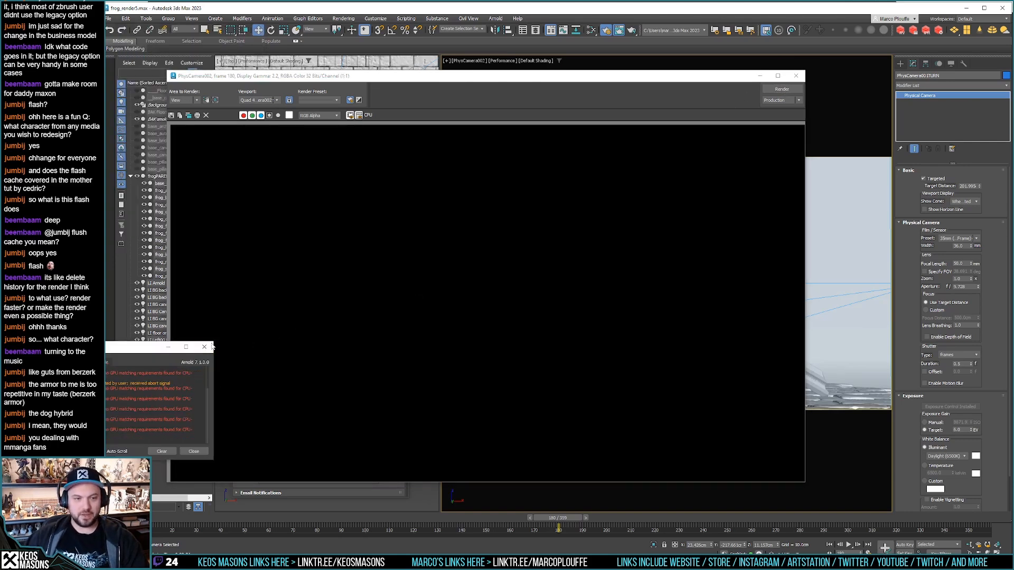
{"action": "left_click", "coordinate": [207, 348]}
{"action": "left_click", "coordinate": [496, 19]}
{"action": "mouse_move", "coordinate": [528, 40]}
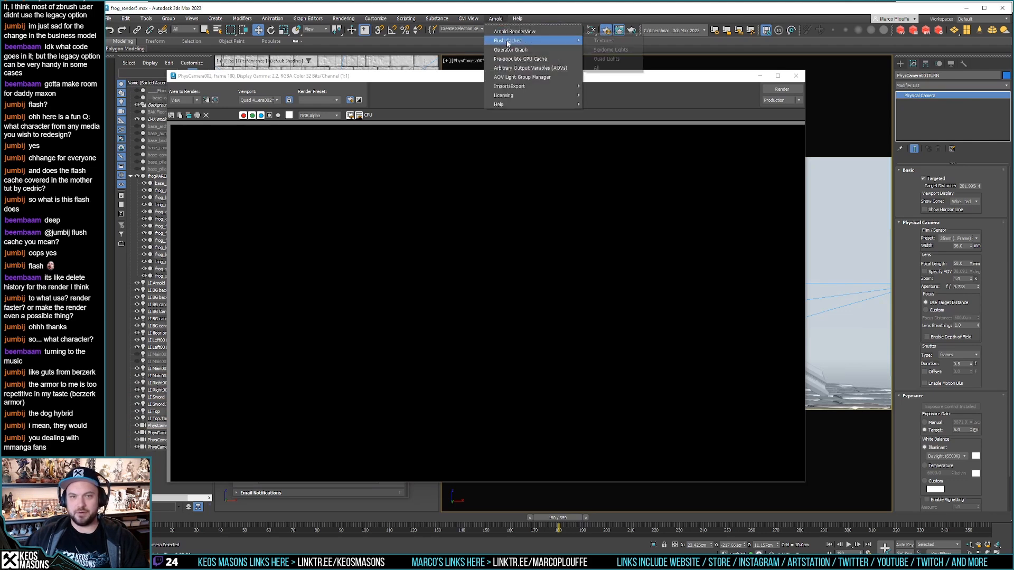
{"action": "left_click", "coordinate": [590, 60]}
{"action": "left_click", "coordinate": [495, 19]}
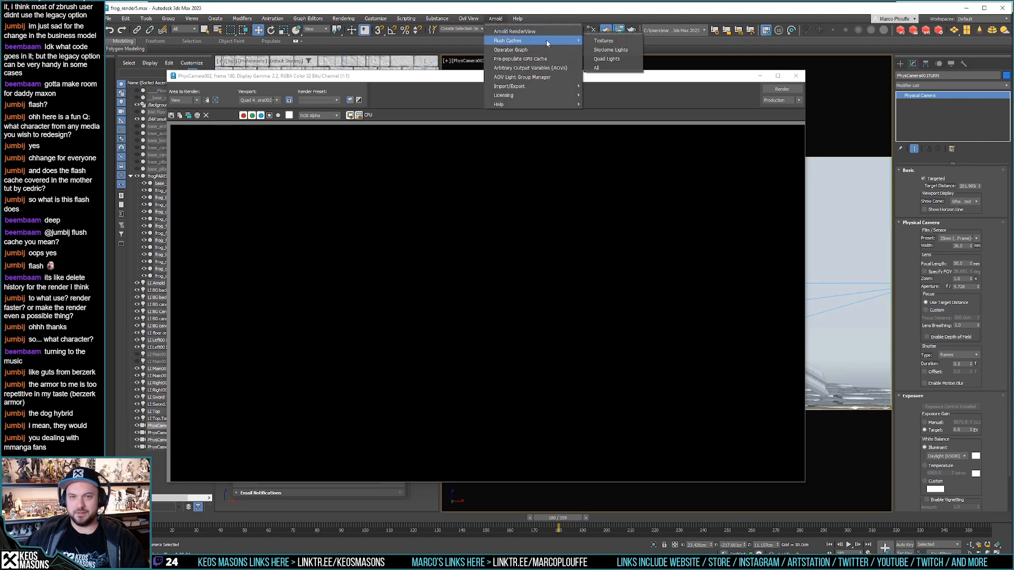
{"action": "left_click", "coordinate": [595, 69]}
{"action": "left_click", "coordinate": [495, 19]}
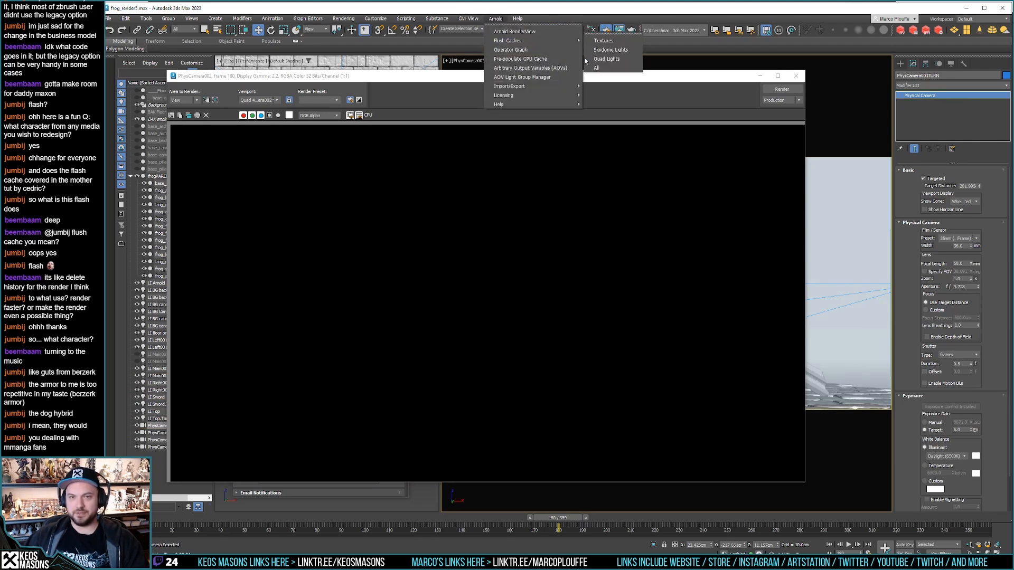
{"action": "left_click", "coordinate": [593, 68]}
Step: Render frame 180 through PhysCamera002 and save the image to the Desktop as 3.jpg
{"action": "left_click", "coordinate": [787, 90]}
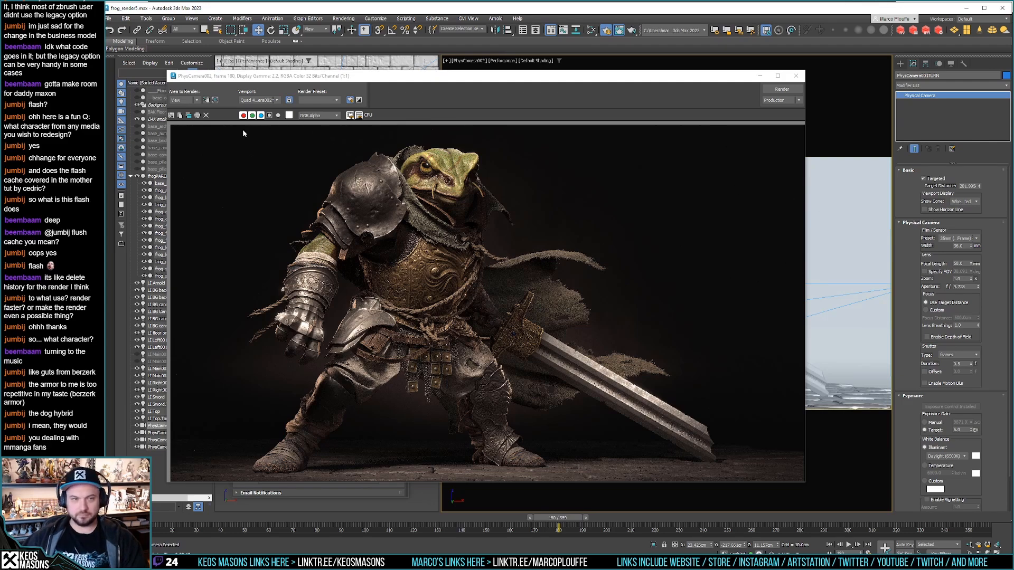
{"action": "left_click", "coordinate": [172, 115]}
{"action": "type", "text": "3"}
{"action": "left_click", "coordinate": [416, 244]}
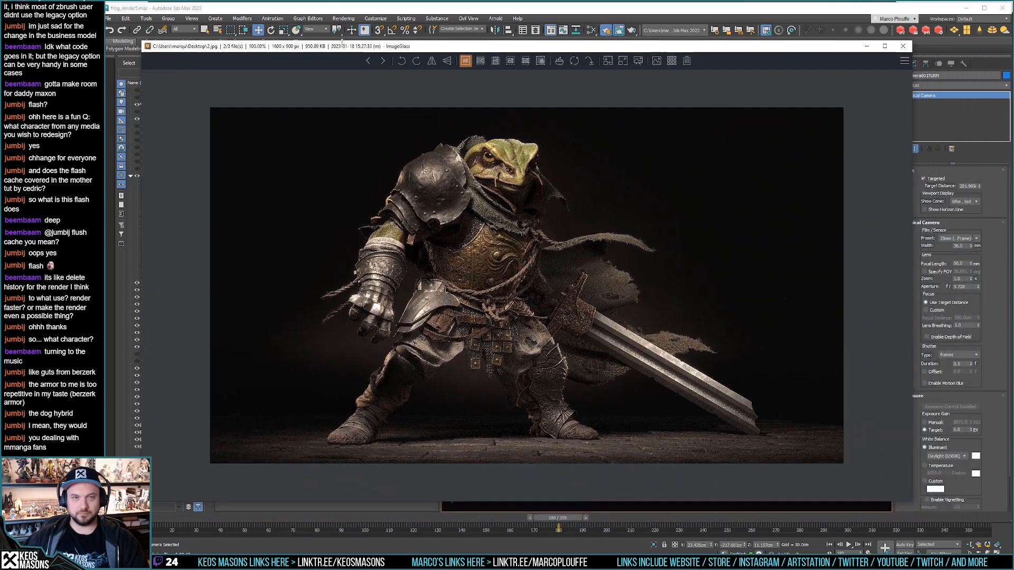
Step: Flip back and forth between 2.jpg and 3.jpg in ImageGlass to compare the framing of the two cameras
{"action": "key", "text": "Right"}
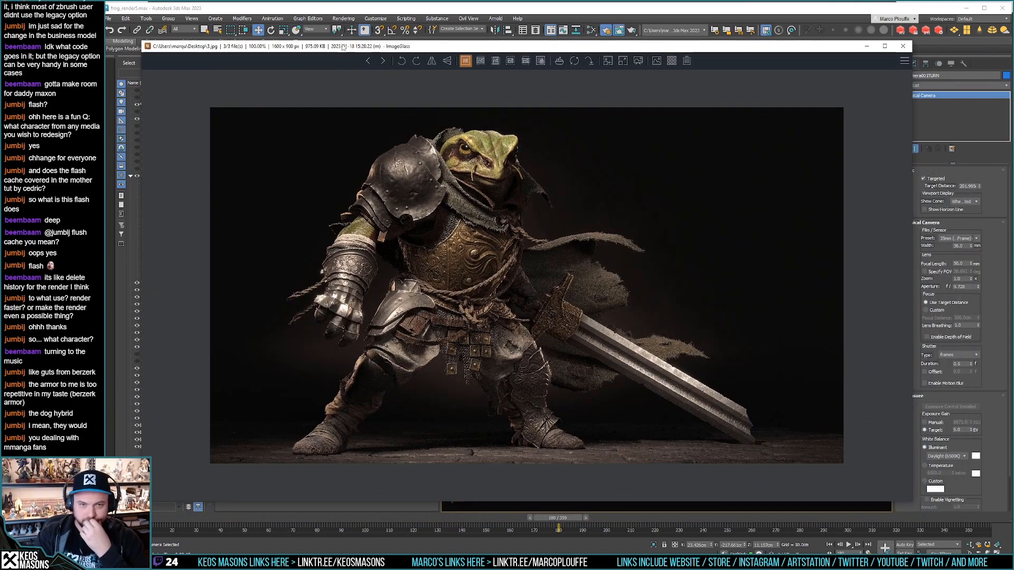
{"action": "key", "text": "Left"}
{"action": "key", "text": "Right"}
{"action": "key", "text": "Left"}
{"action": "key", "text": "Right"}
{"action": "key", "text": "Left"}
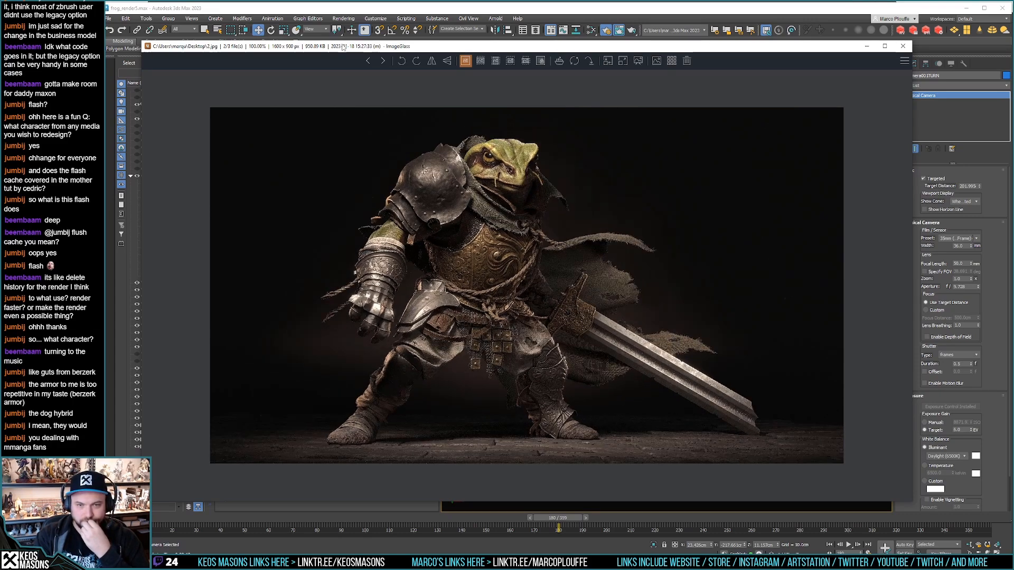
{"action": "key", "text": "Right"}
{"action": "key", "text": "Left"}
{"action": "key", "text": "Right"}
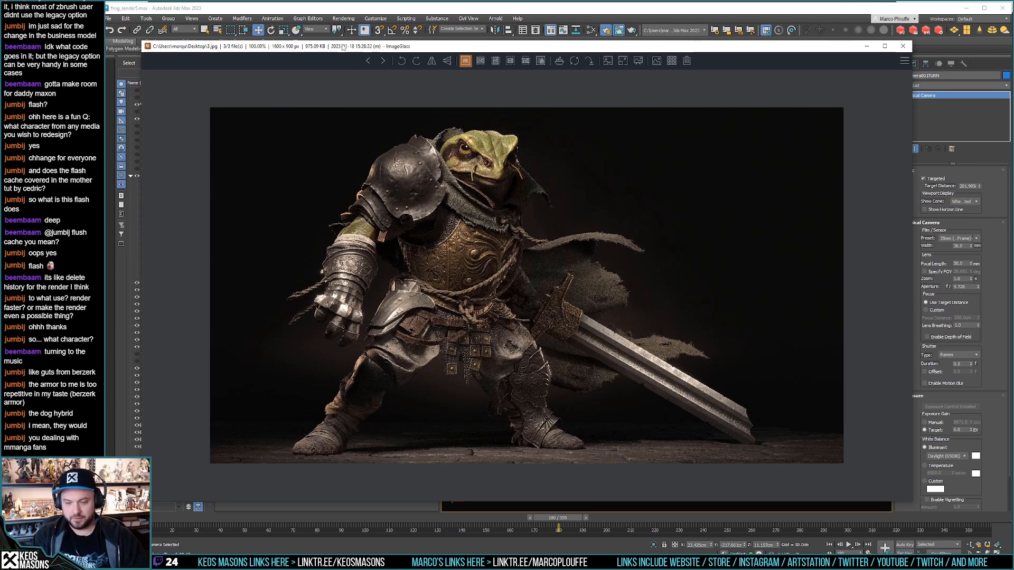
{"action": "key", "text": "Left"}
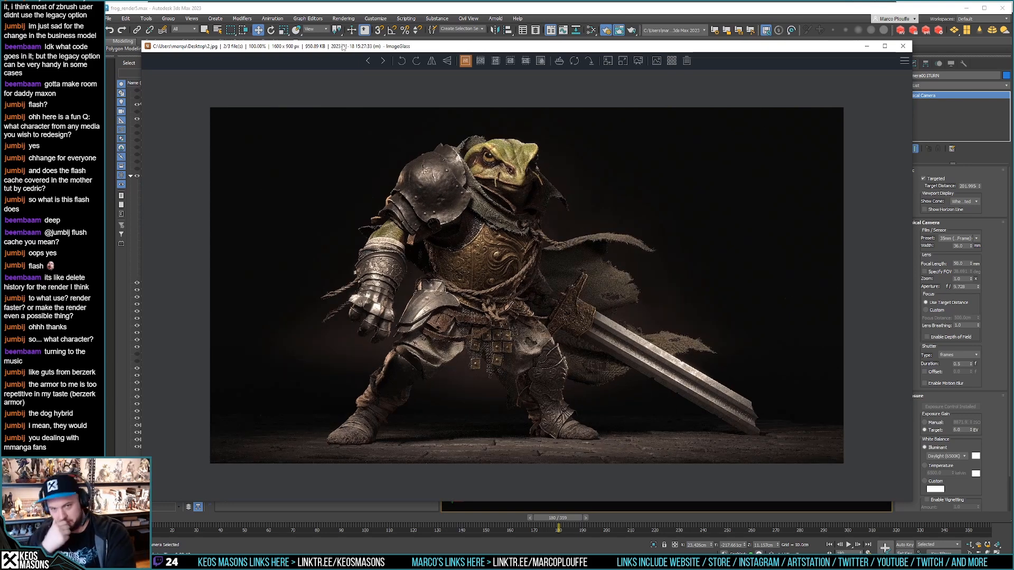
{"action": "key", "text": "Right"}
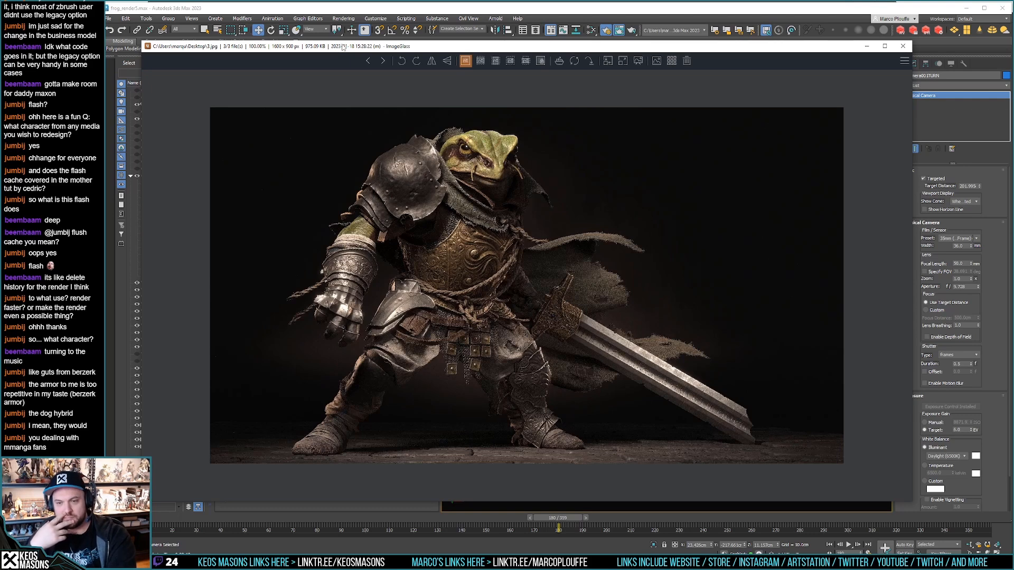
{"action": "key", "text": "Left"}
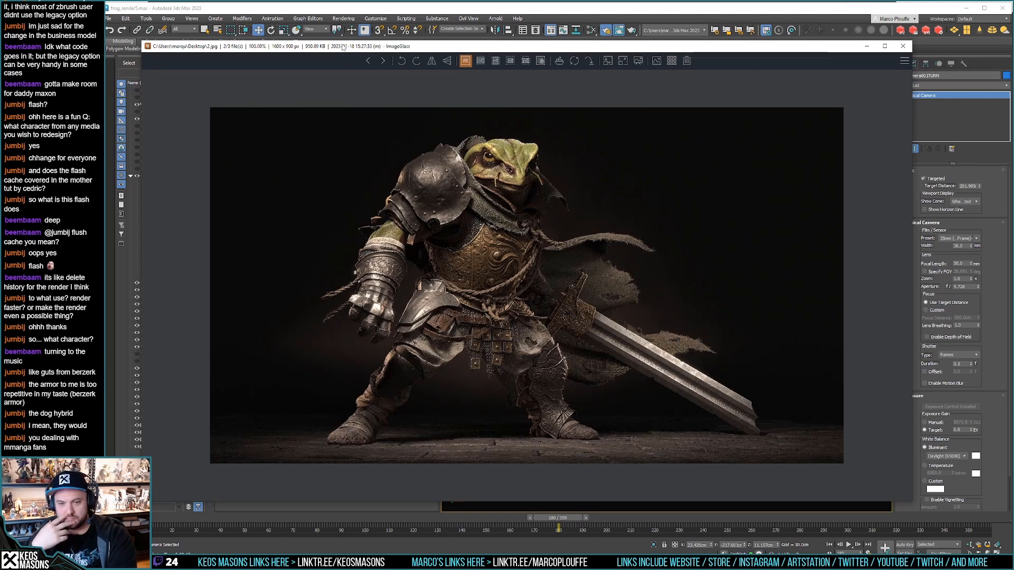
{"action": "key", "text": "Right"}
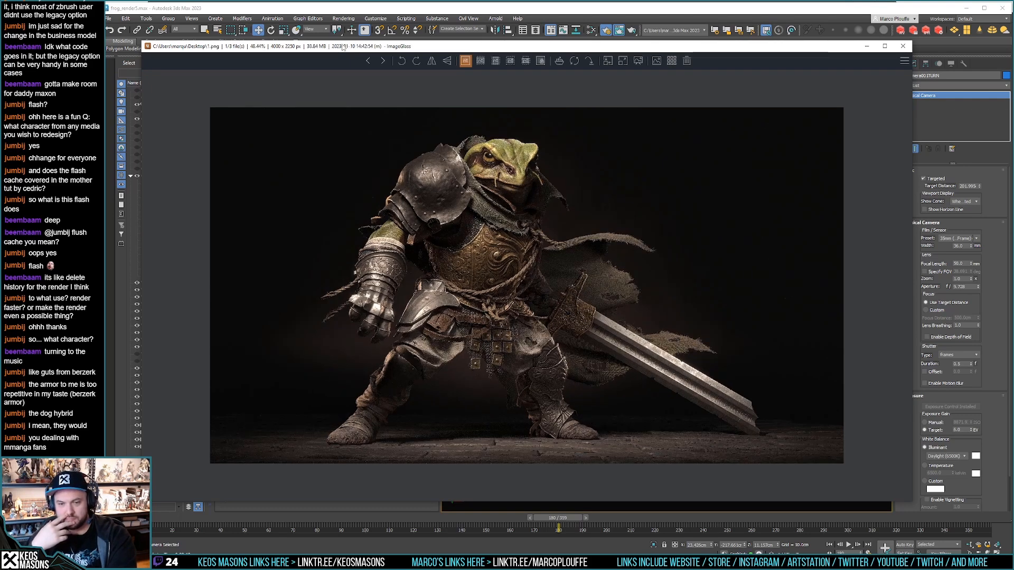
{"action": "key", "text": "Left"}
{"action": "key", "text": "Left"}
{"action": "key", "text": "Right"}
{"action": "key", "text": "Left"}
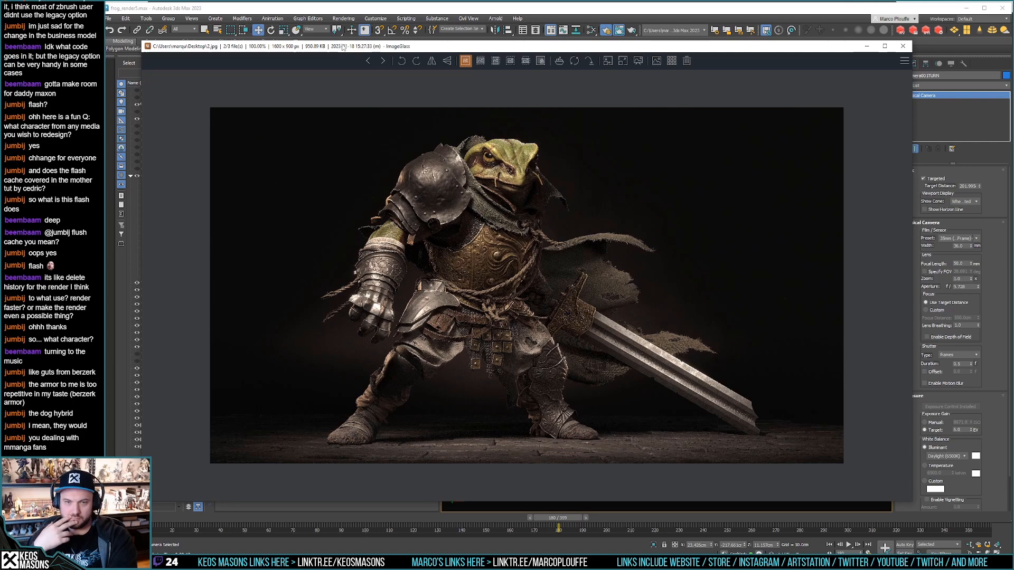
{"action": "key", "text": "Right"}
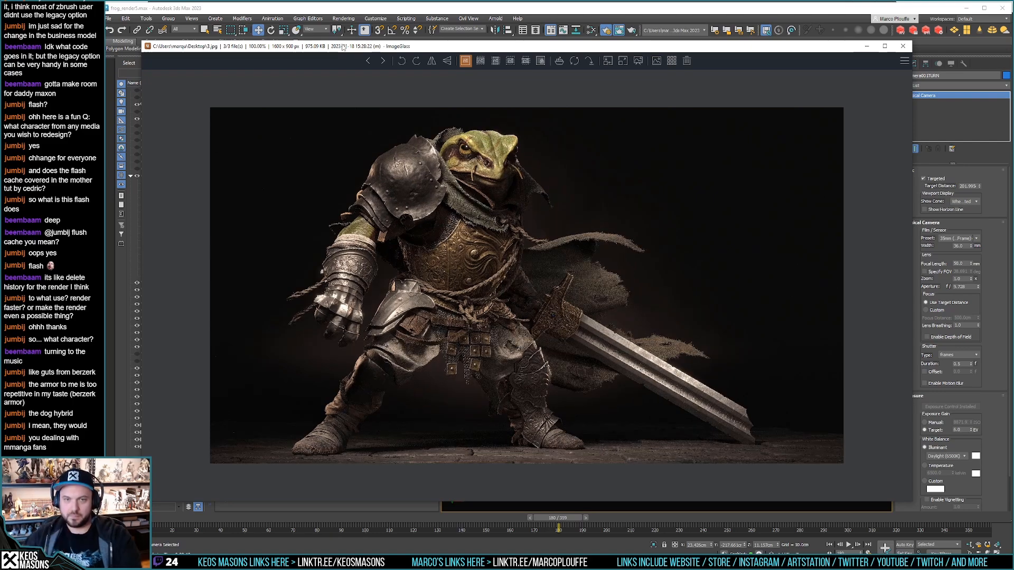
Step: Close the image comparison and the rendered frame, and select PhysCamera002 in the scene
{"action": "left_click", "coordinate": [903, 46]}
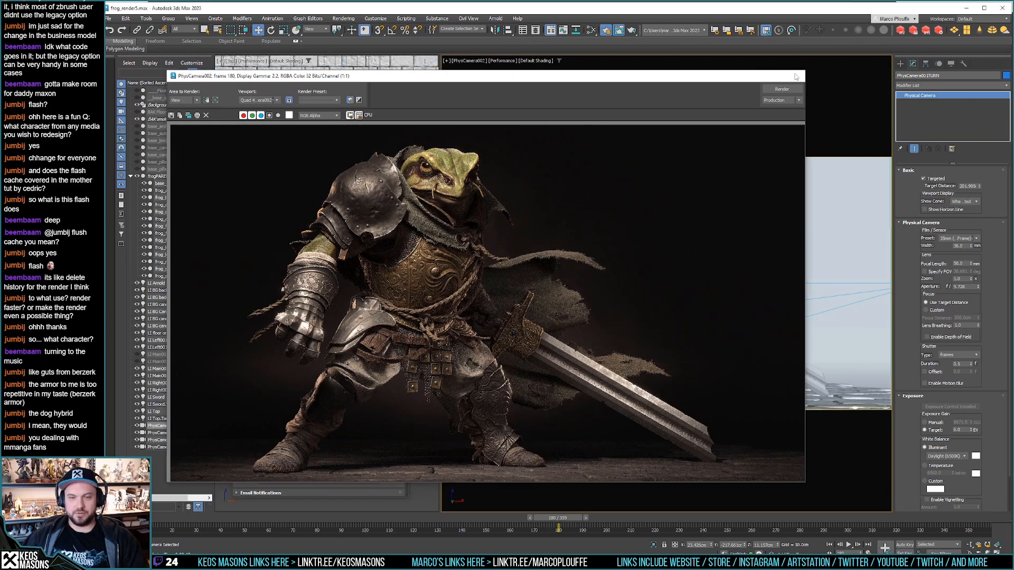
{"action": "left_click", "coordinate": [796, 77]}
{"action": "left_click", "coordinate": [178, 440]}
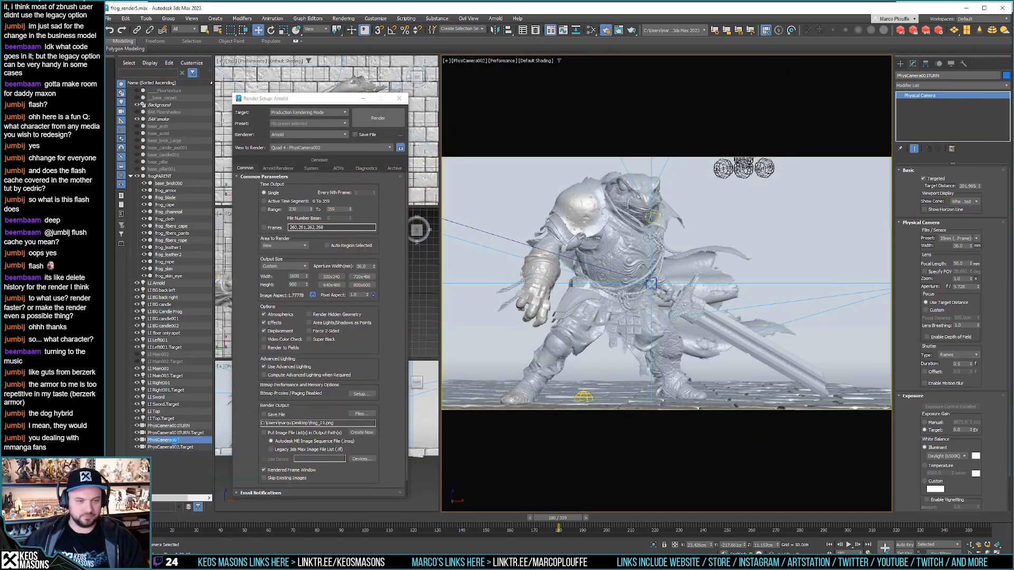
Step: Try cloning PhysCamera002 as a copy named PhysCamera003, and undo the clone
{"action": "right_click", "coordinate": [175, 441]}
{"action": "left_click", "coordinate": [189, 465]}
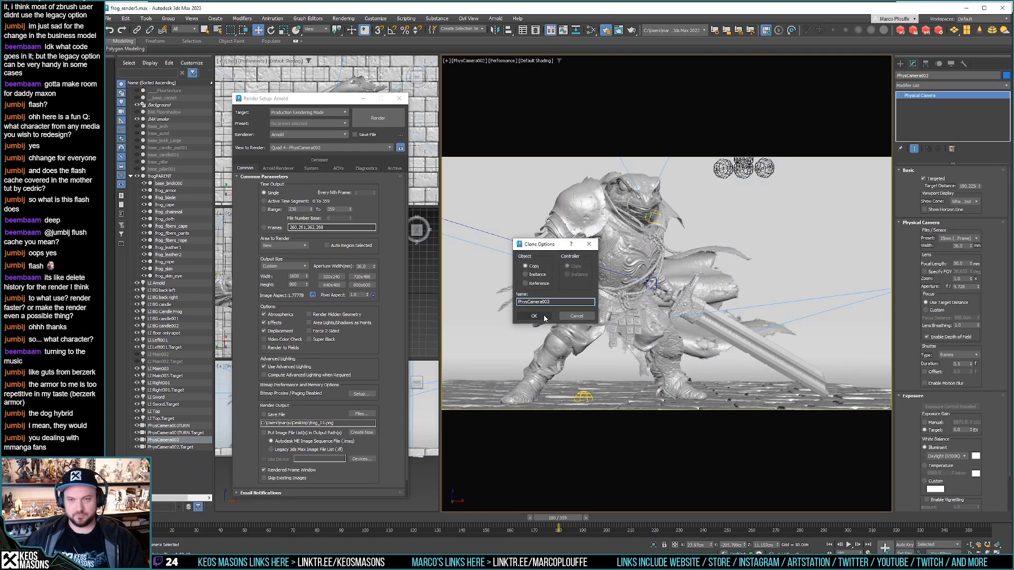
{"action": "left_click", "coordinate": [544, 317]}
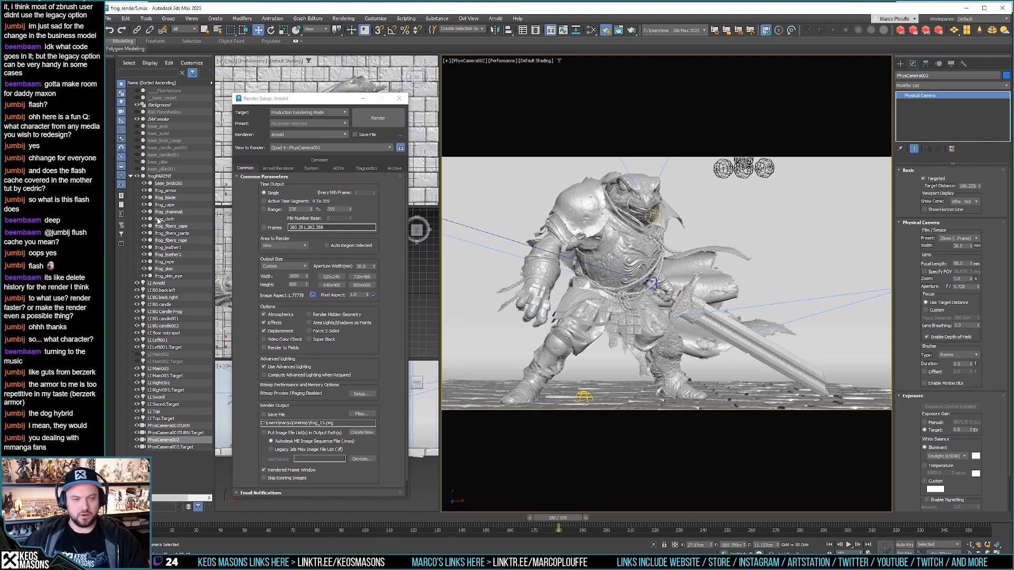
{"action": "left_click", "coordinate": [126, 18]}
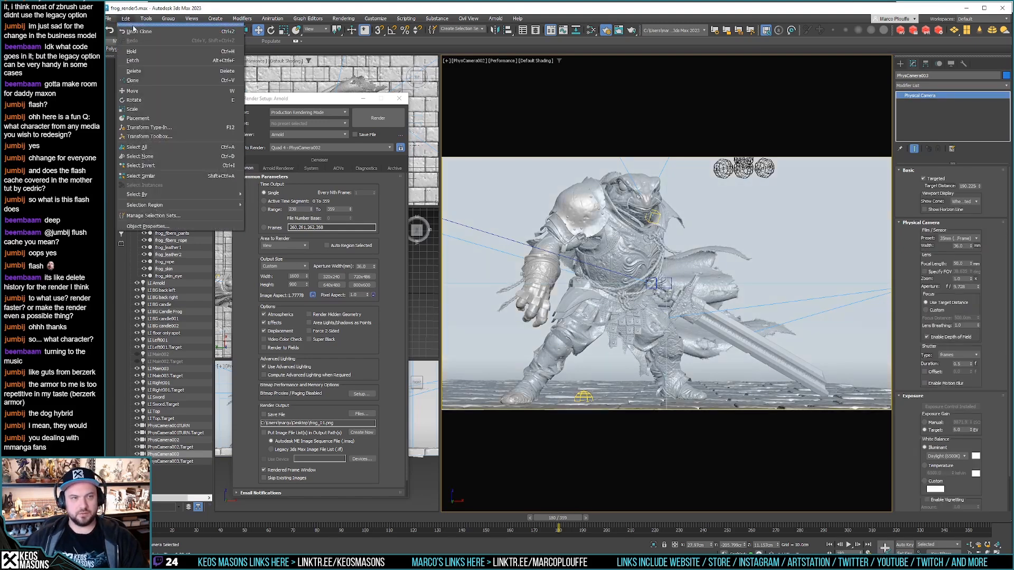
{"action": "left_click", "coordinate": [133, 32]}
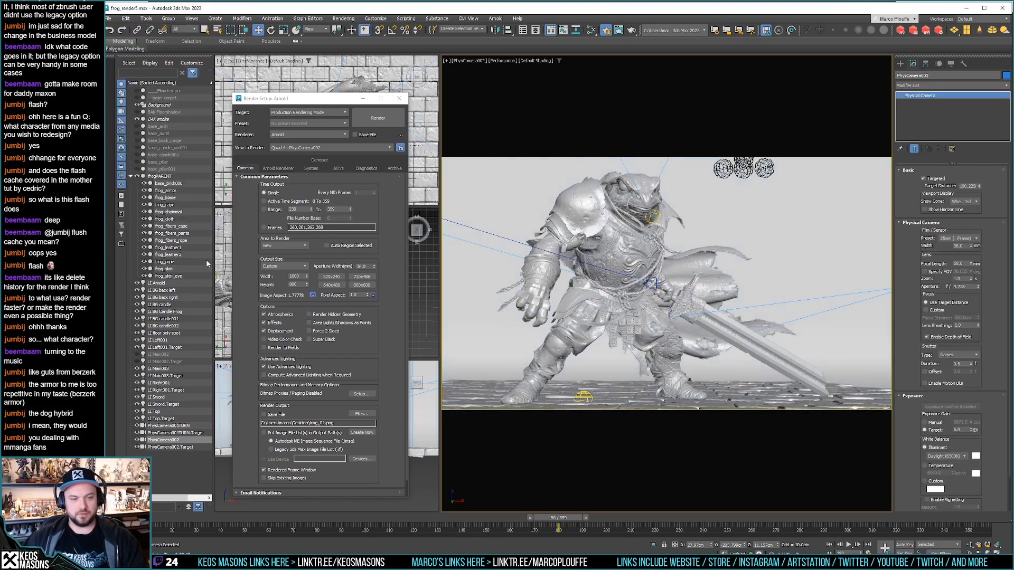
Step: Close the render settings, pull PhysCamera002 slightly back to a target distance of about 197, and render frame 180
{"action": "left_click", "coordinate": [400, 99]}
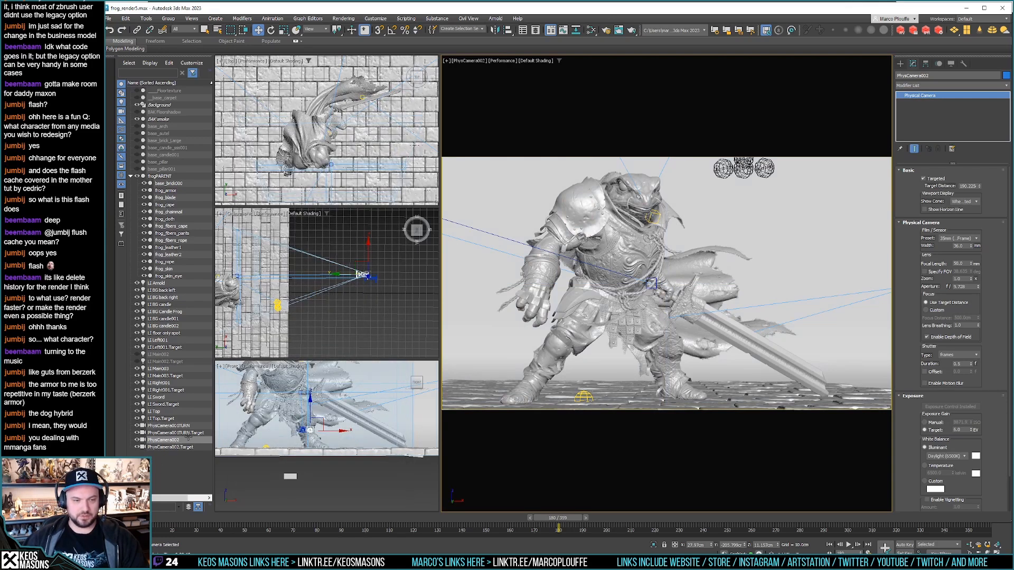
{"action": "left_click_drag", "start_coordinate": [340, 273], "coordinate": [346, 273]}
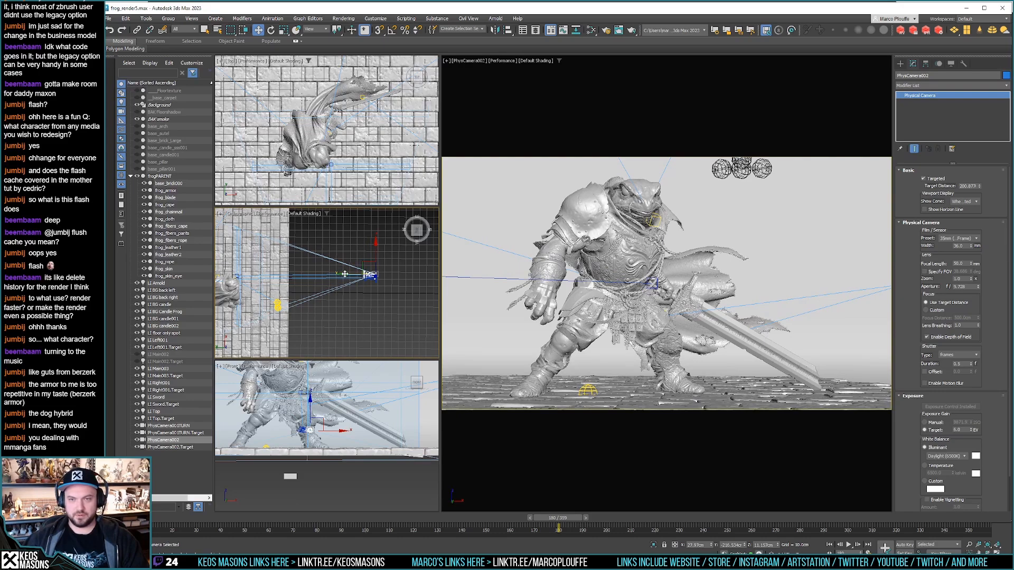
{"action": "left_click_drag", "start_coordinate": [344, 273], "coordinate": [342, 274]}
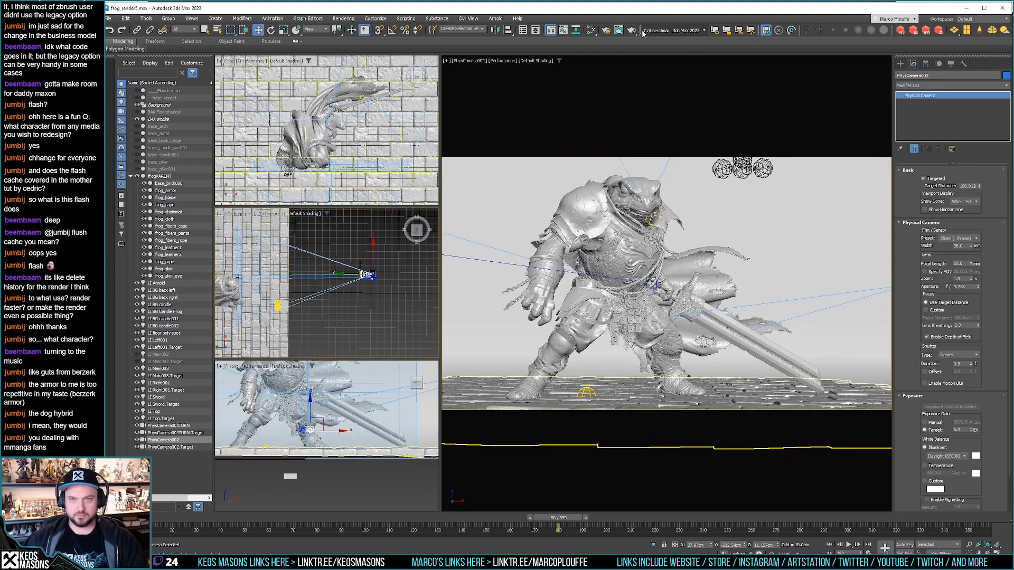
{"action": "left_click", "coordinate": [618, 31]}
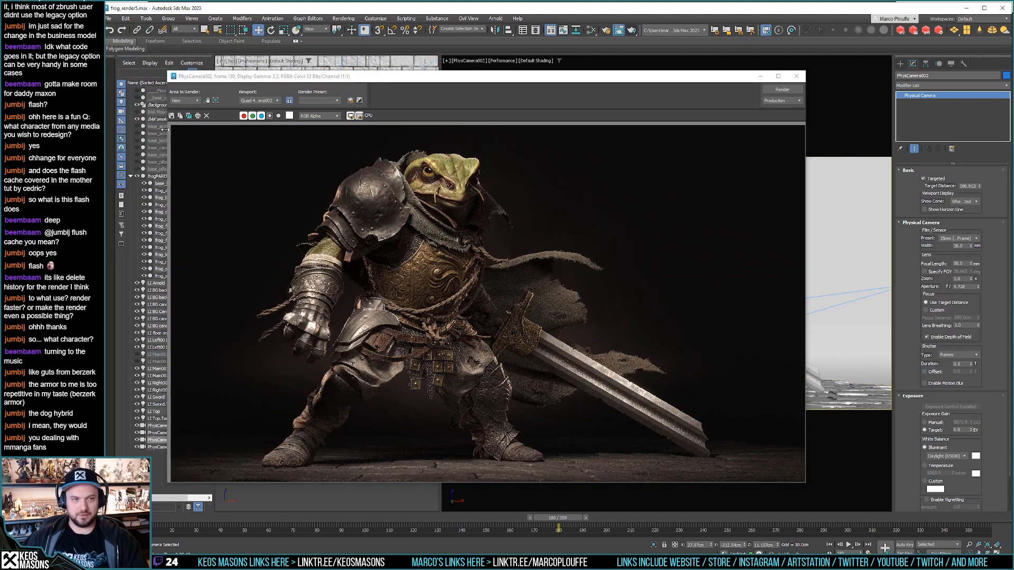
Step: Save the render to the Desktop as 3.jpg, overwriting the existing file, in JPEG format at quality 100
{"action": "left_click", "coordinate": [172, 118]}
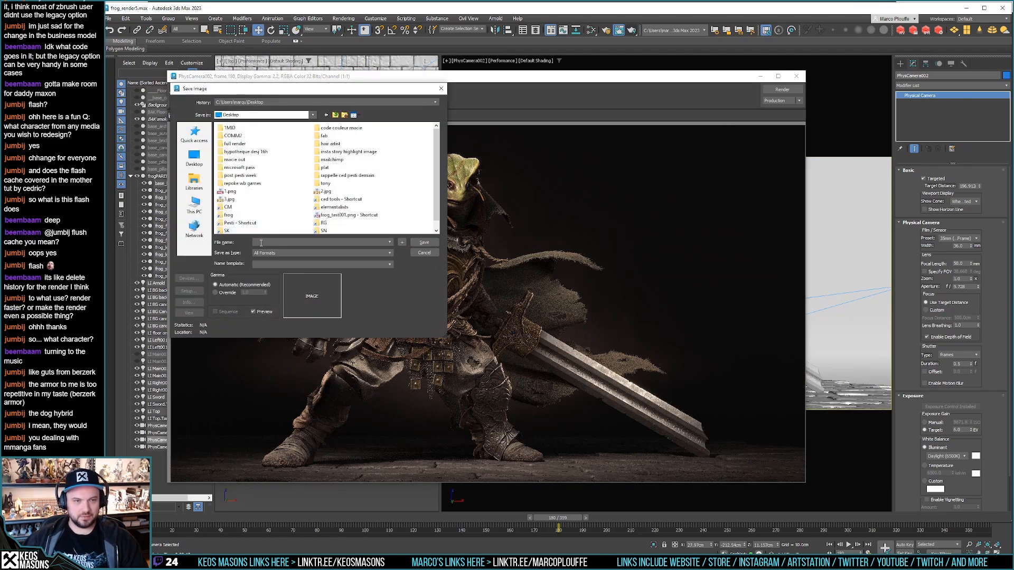
{"action": "left_click", "coordinate": [229, 199]}
{"action": "left_click", "coordinate": [424, 243]}
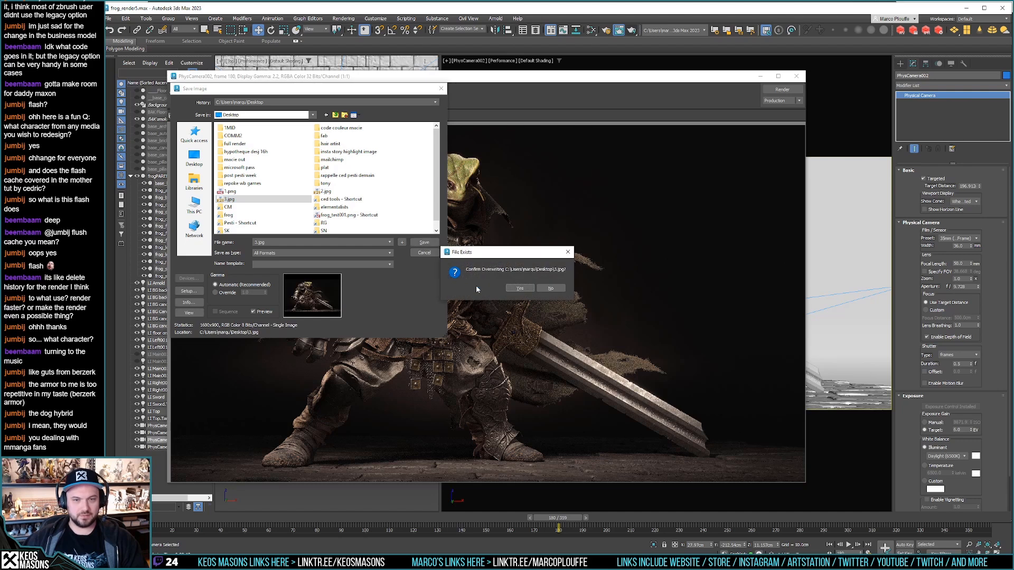
{"action": "left_click", "coordinate": [524, 289]}
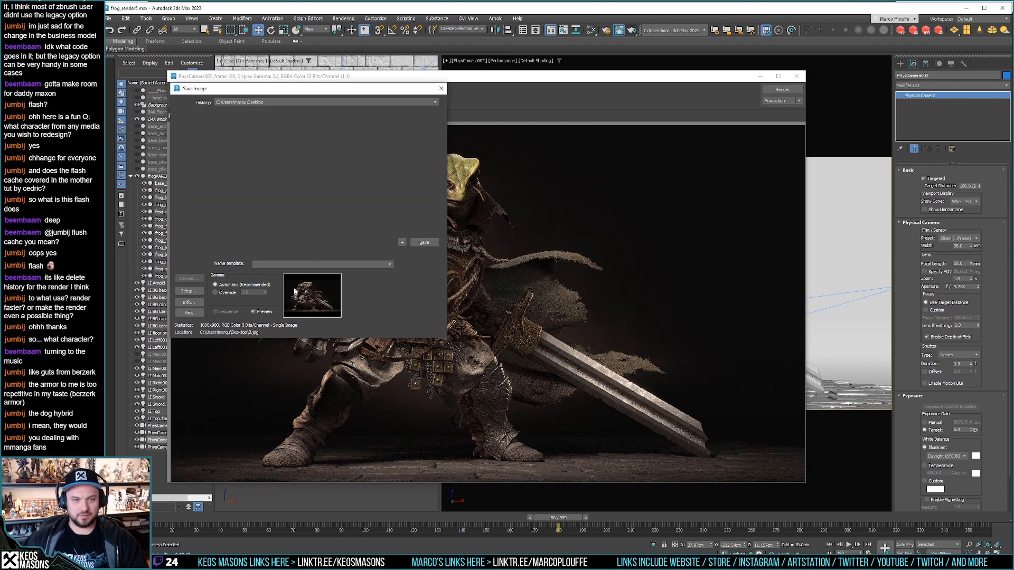
{"action": "left_click", "coordinate": [442, 89]}
{"action": "left_click", "coordinate": [171, 116]}
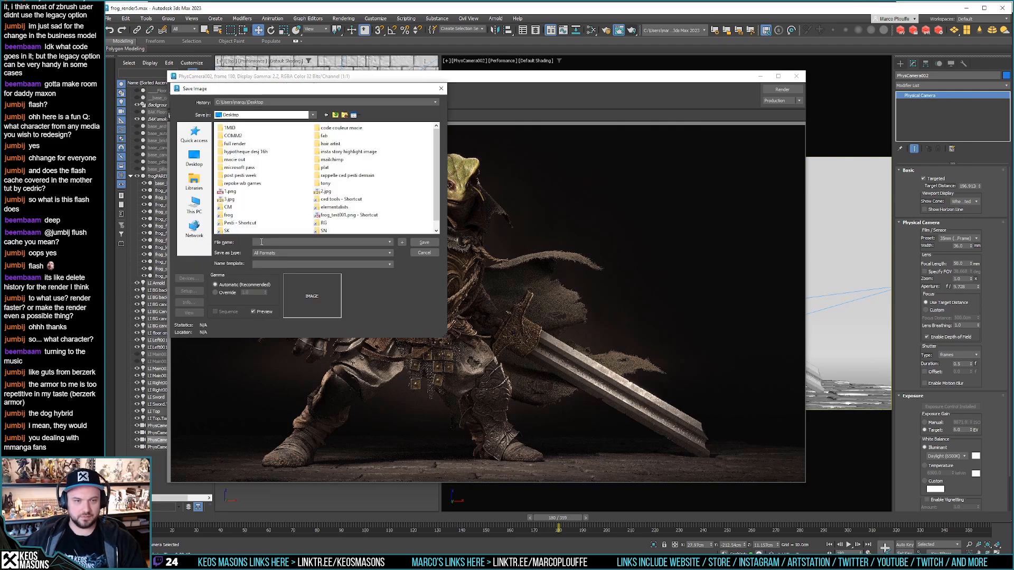
{"action": "left_click", "coordinate": [424, 242]}
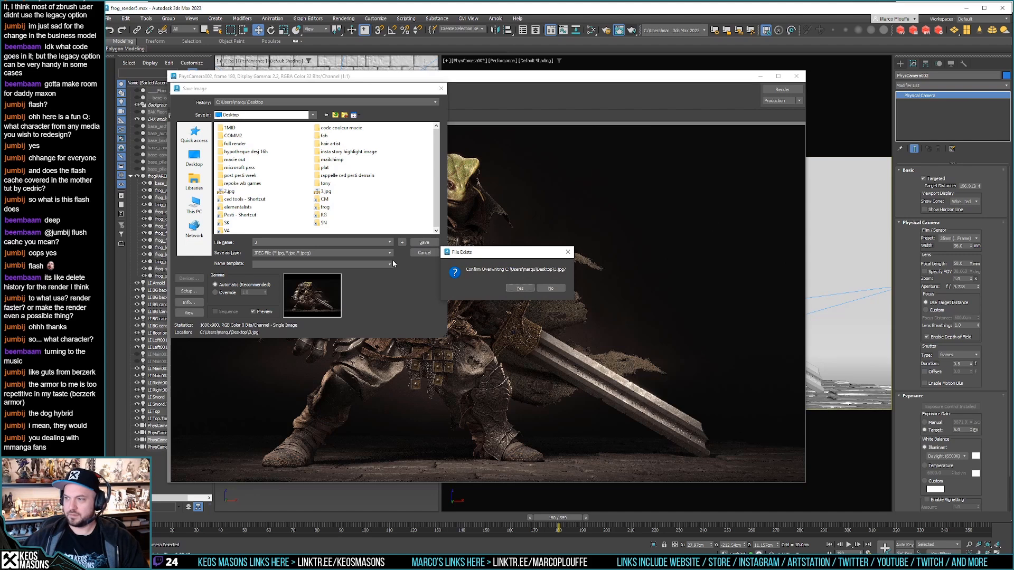
{"action": "left_click", "coordinate": [516, 288]}
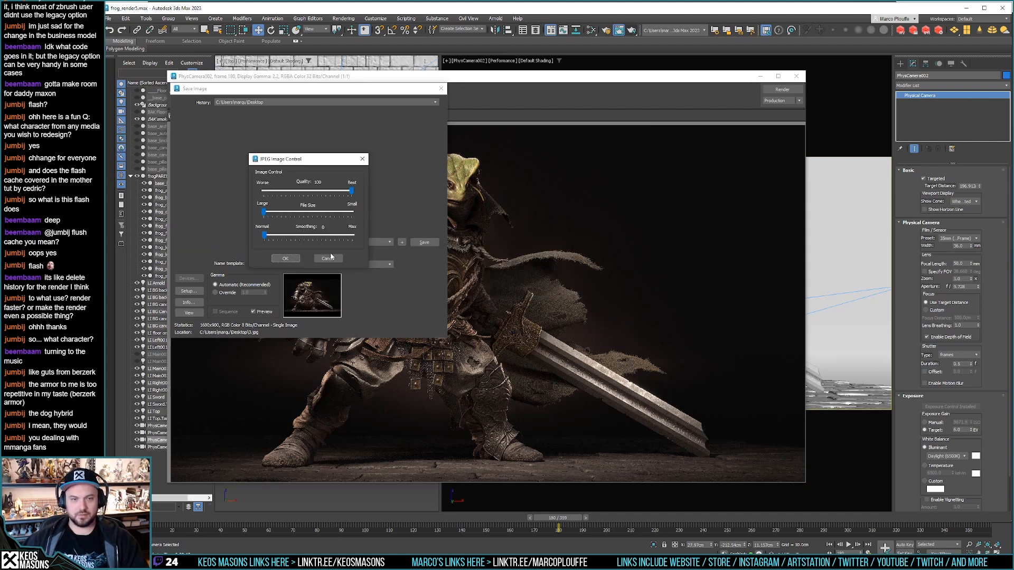
{"action": "left_click", "coordinate": [285, 258]}
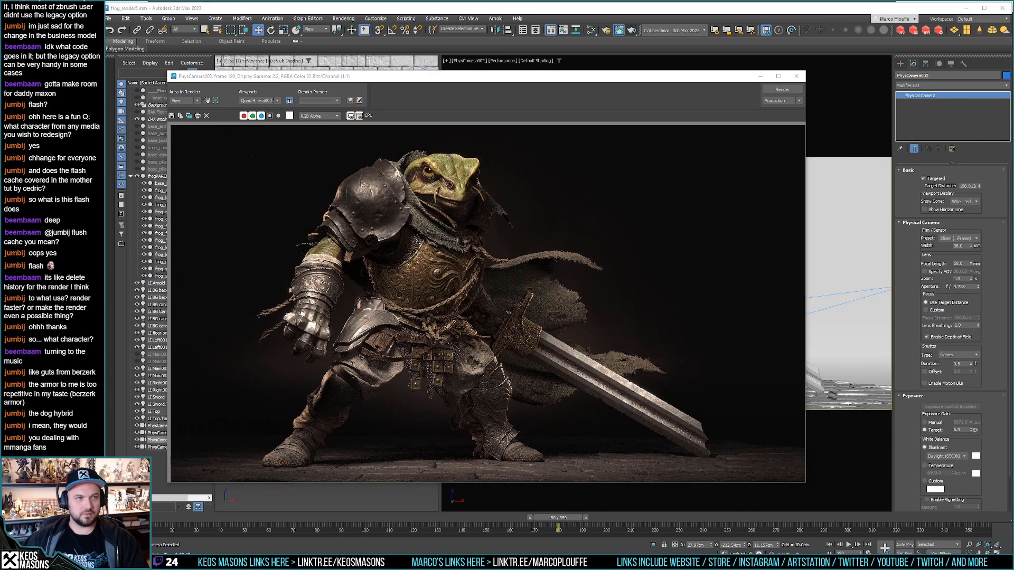
Step: Flip between 2.jpg and the re-rendered 3.jpg in ImageGlass to compare the framing, and close the viewer
{"action": "key", "text": "Right"}
{"action": "key", "text": "Right"}
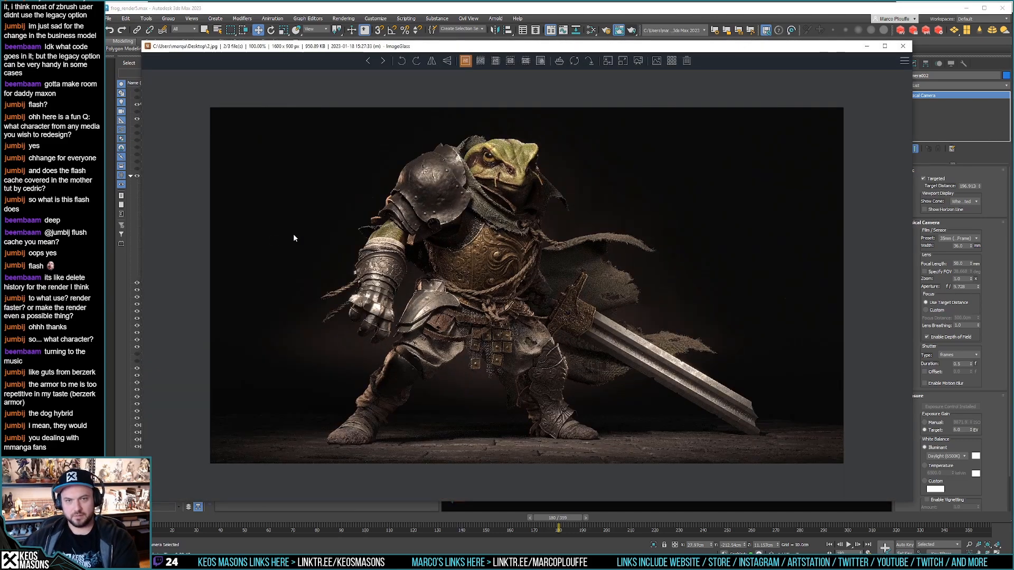
{"action": "key", "text": "Left"}
{"action": "key", "text": "Right"}
{"action": "key", "text": "Right"}
{"action": "key", "text": "Left"}
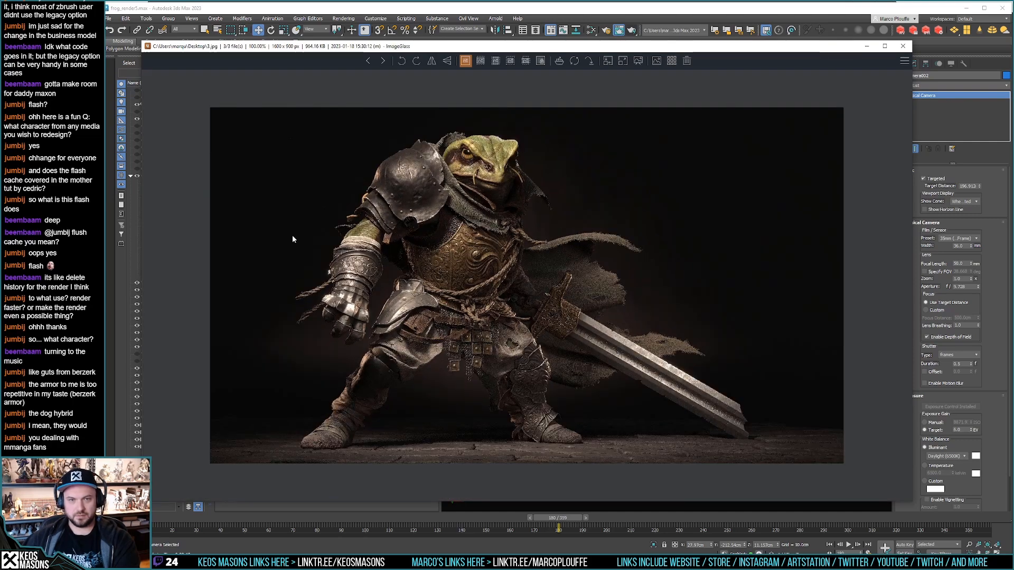
{"action": "key", "text": "Right"}
{"action": "key", "text": "Left"}
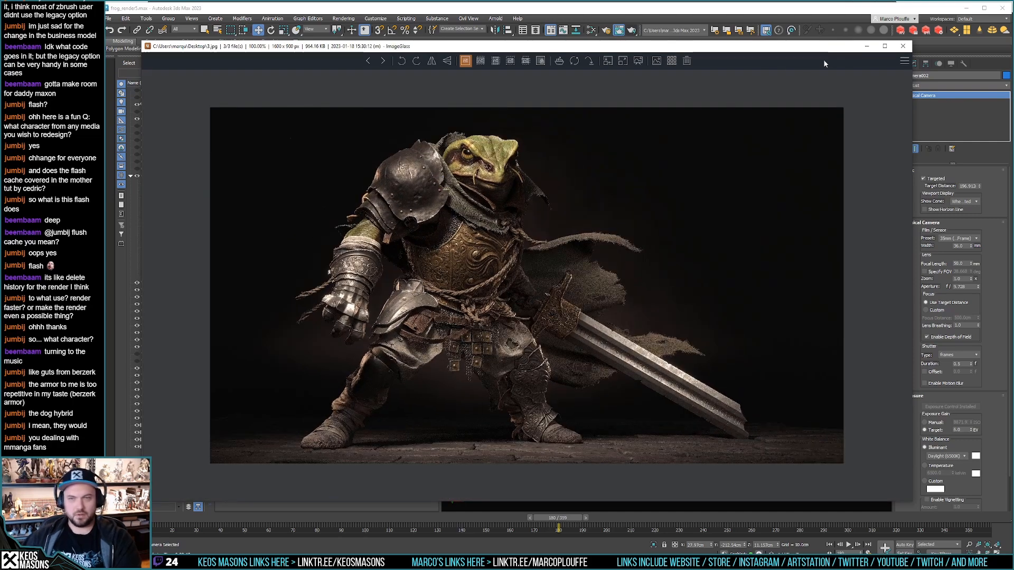
{"action": "left_click", "coordinate": [902, 46]}
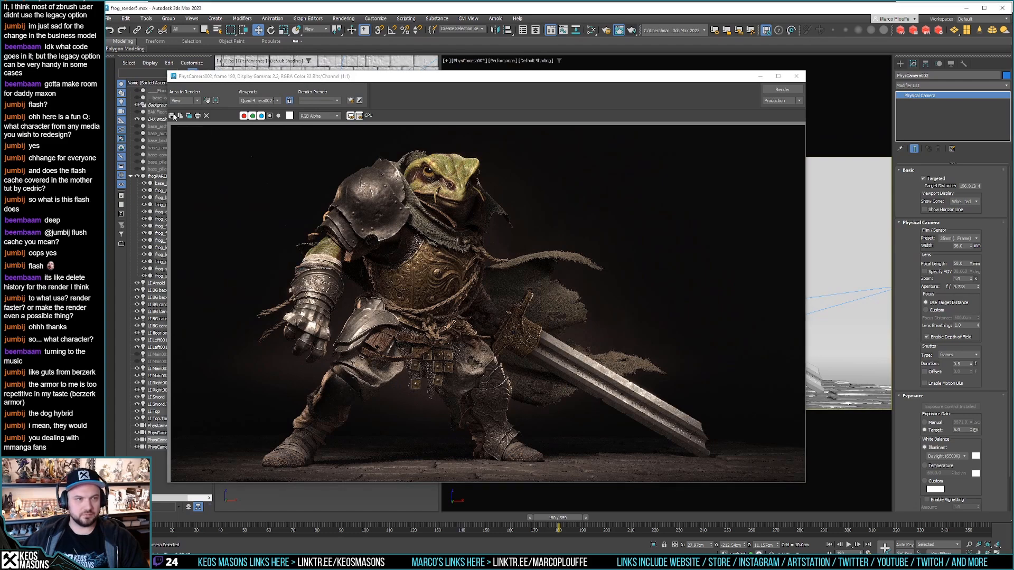
Step: Save the pulled-back PhysCamera002 render over 3.jpg on the Desktop once more
{"action": "left_click", "coordinate": [172, 116]}
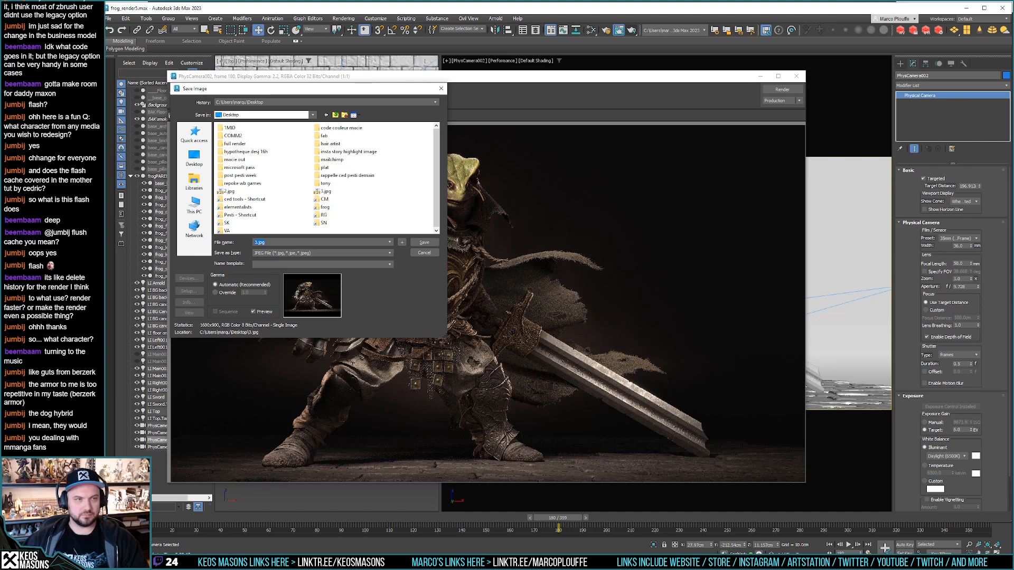
{"action": "left_click", "coordinate": [421, 243]}
{"action": "left_click", "coordinate": [504, 292]}
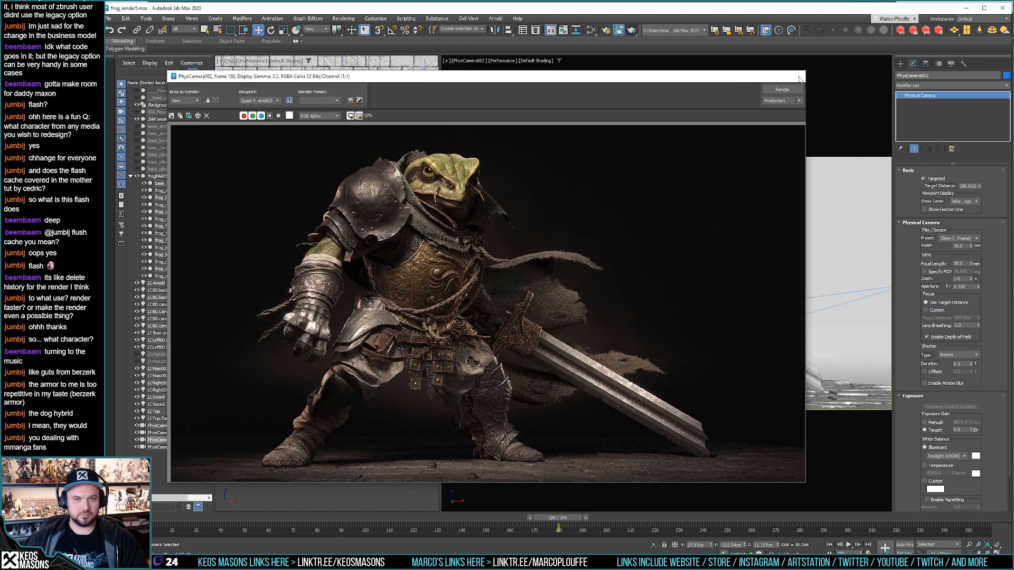
Step: Close the rendered frame, undo the last PhysCamera002 move, and render frame 180 through the camera again
{"action": "left_click", "coordinate": [797, 76]}
{"action": "left_click", "coordinate": [125, 20]}
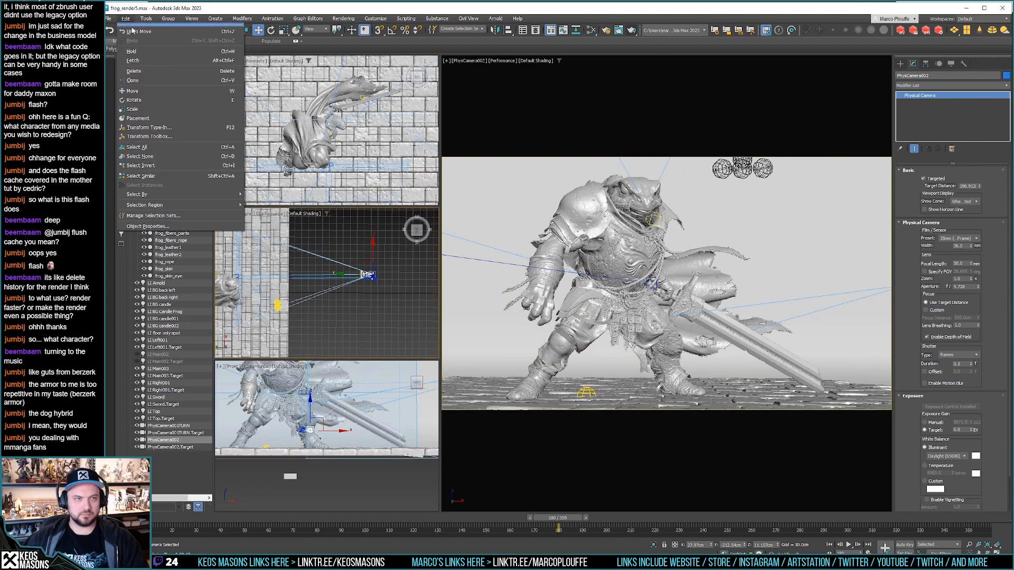
{"action": "left_click", "coordinate": [134, 33]}
{"action": "left_click", "coordinate": [126, 18]}
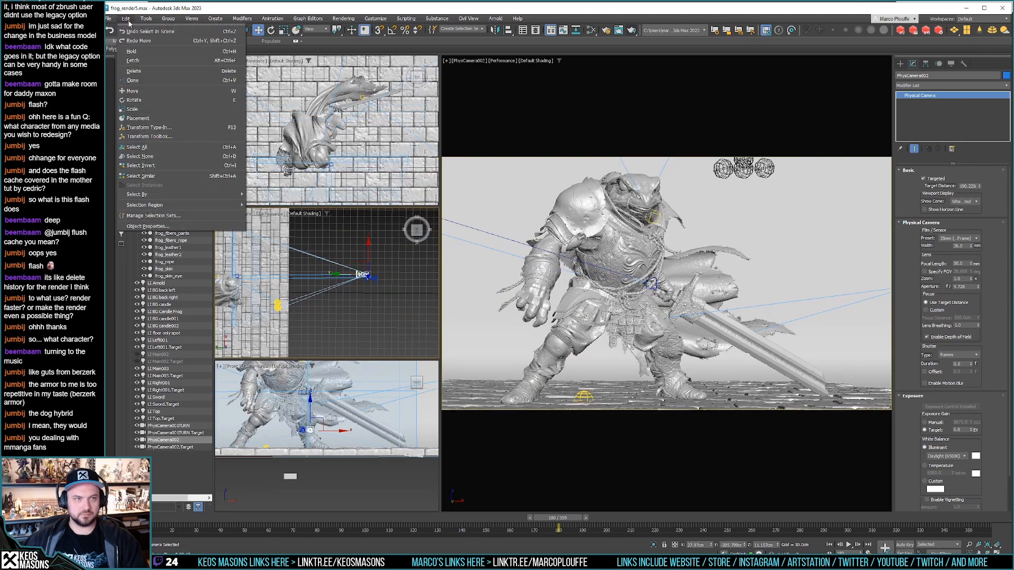
{"action": "left_click", "coordinate": [498, 33]}
{"action": "key", "text": "shift+q"}
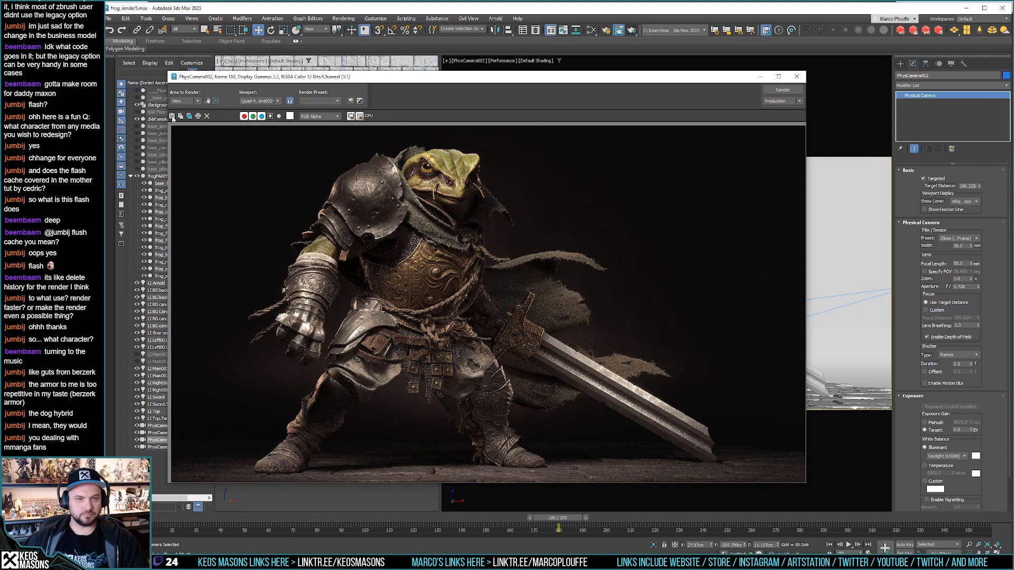
Step: Save the new render to the Desktop over 2.jpg at JPEG quality 100
{"action": "double_click", "coordinate": [329, 192]}
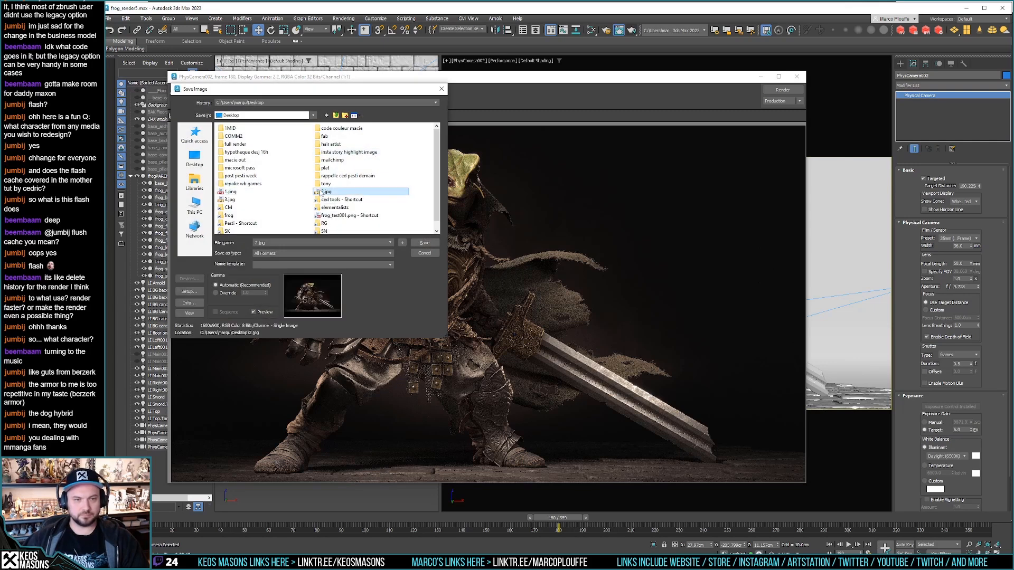
{"action": "left_click", "coordinate": [520, 288]}
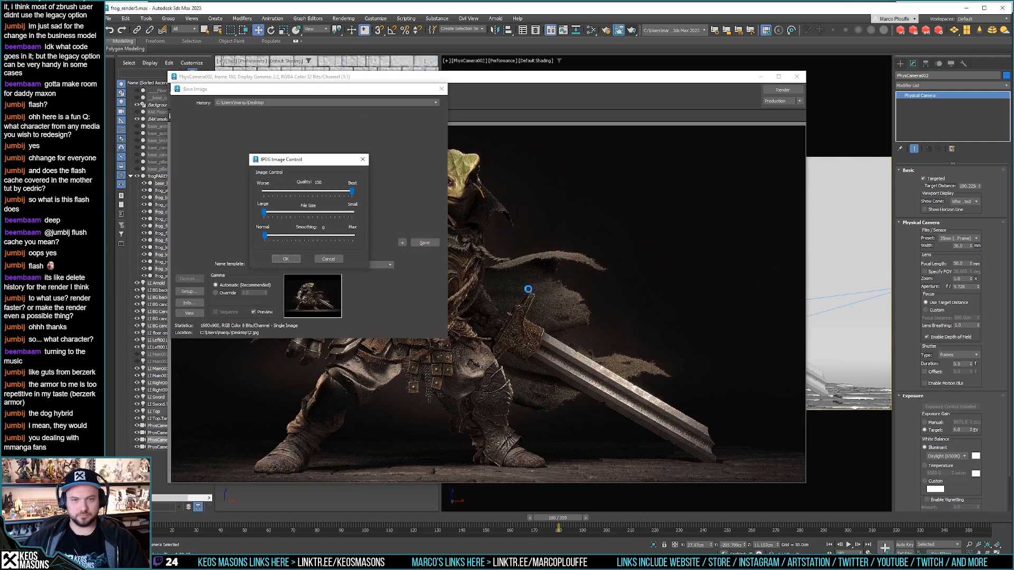
{"action": "left_click", "coordinate": [286, 259]}
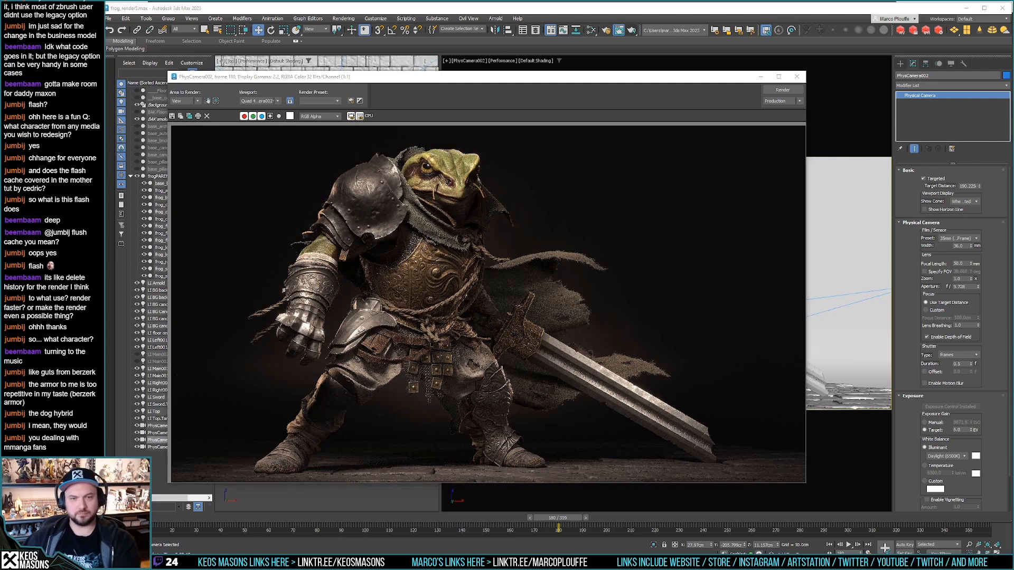
Step: Compare the overwritten 2.jpg with 3.jpg in ImageGlass to judge the camera distance, and close the viewer
{"action": "key", "text": "Left"}
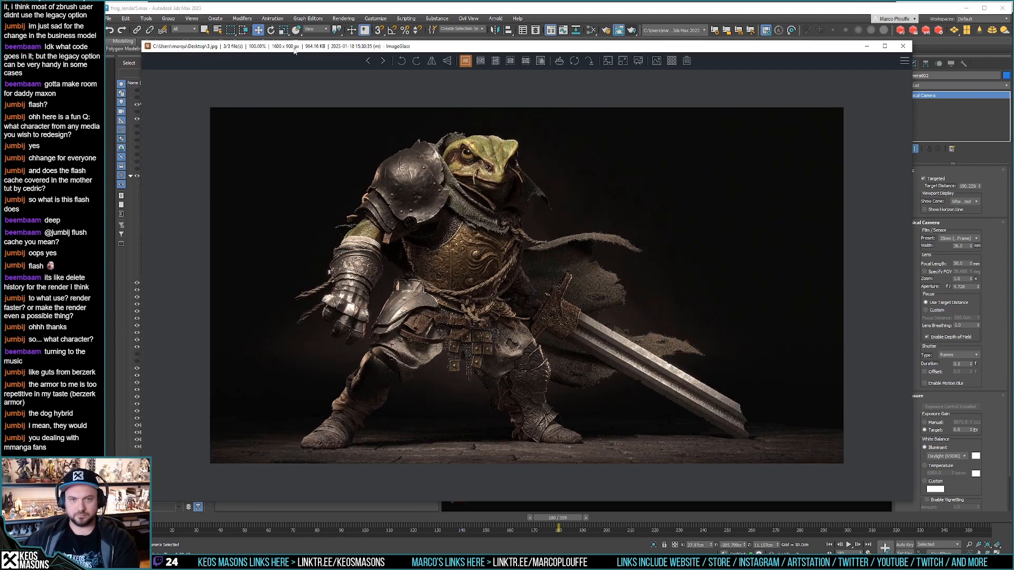
{"action": "key", "text": "Right"}
{"action": "key", "text": "Right"}
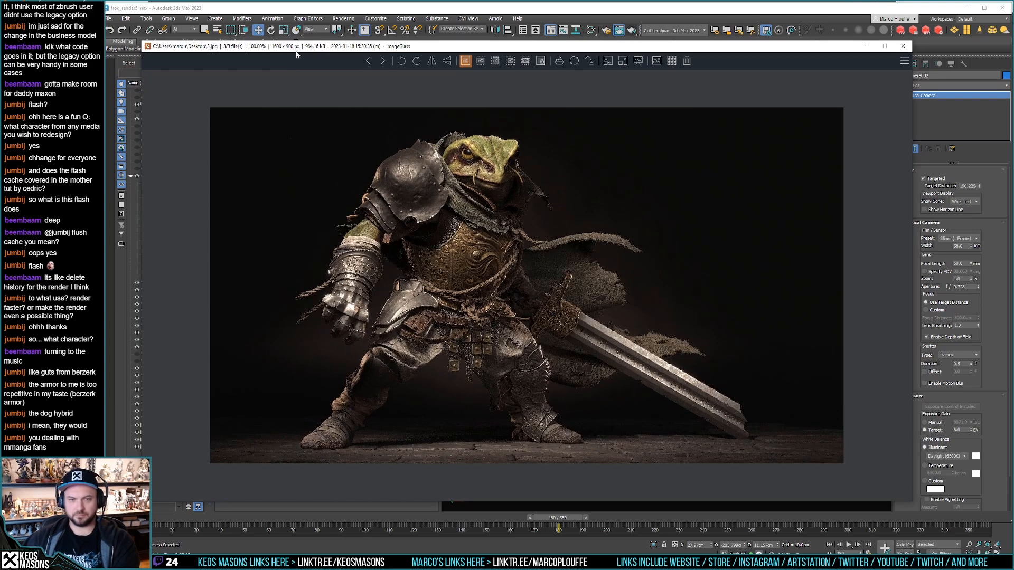
{"action": "left_click", "coordinate": [903, 46]}
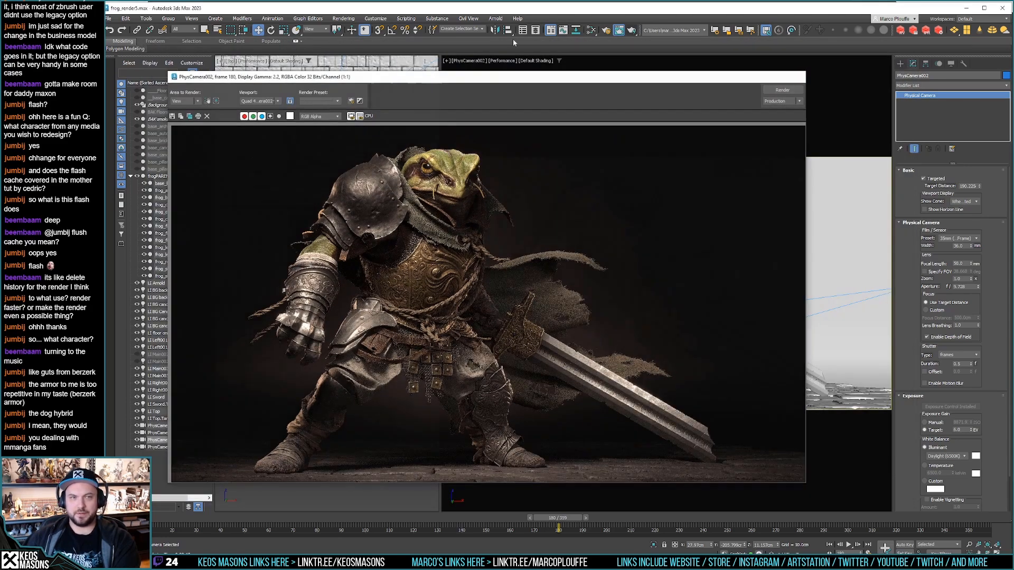
Step: Close the rendered frame, redo the PhysCamera002 move, and rotate the camera slightly in the Front view to tilt the shot
{"action": "left_click", "coordinate": [796, 77]}
{"action": "left_click", "coordinate": [126, 18]}
{"action": "left_click", "coordinate": [136, 41]}
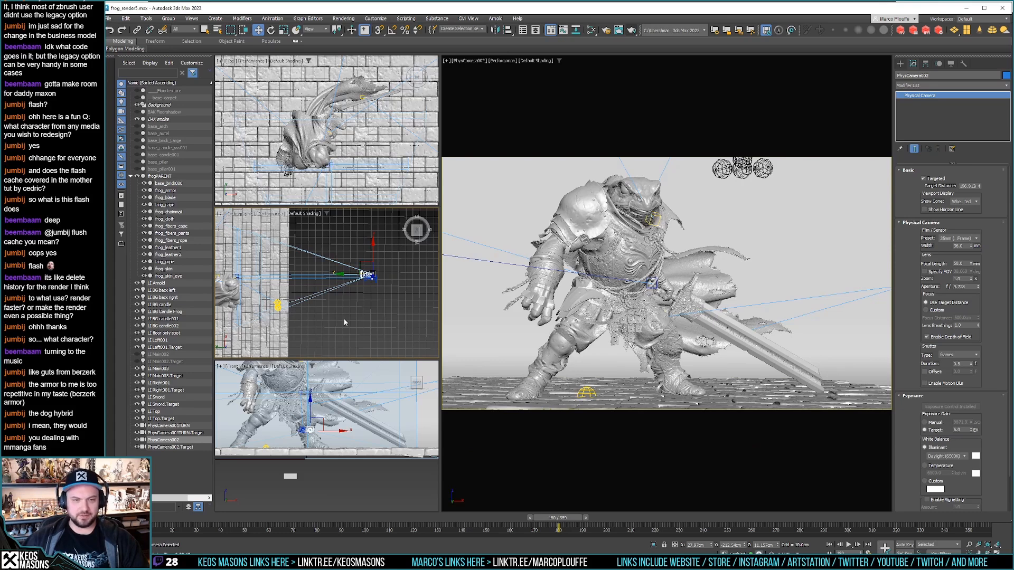
{"action": "key", "text": "e"}
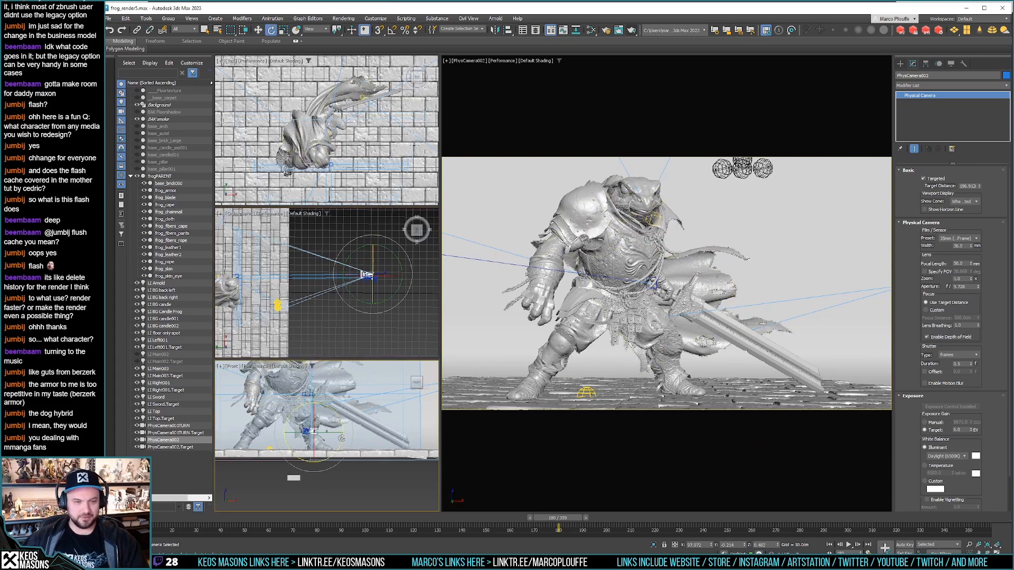
{"action": "left_click_drag", "start_coordinate": [339, 422], "coordinate": [340, 423]}
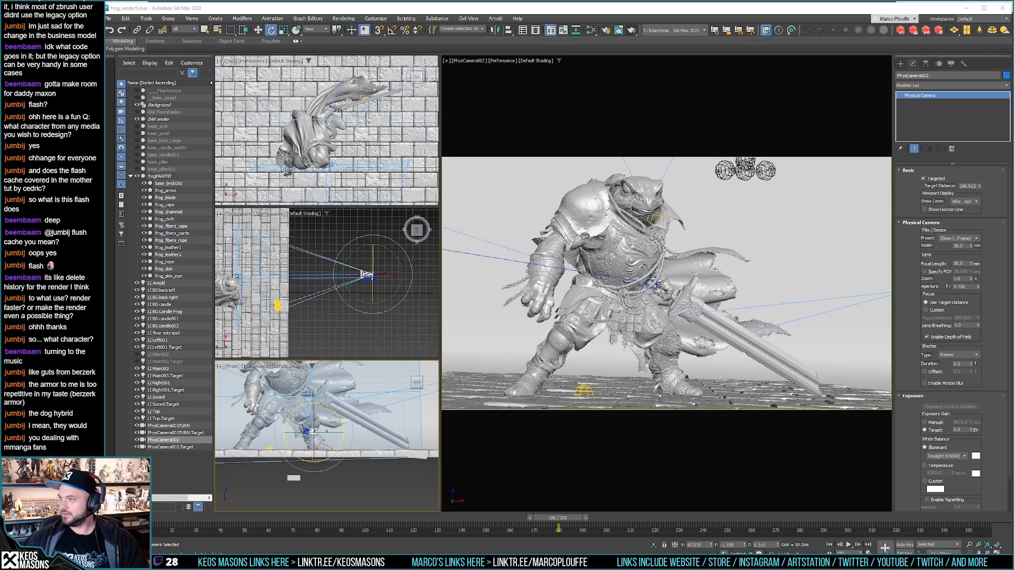
Step: Remove the slight tilt from PhysCamera002 to level the shot and render frame 180 through the camera
{"action": "left_click", "coordinate": [525, 10]}
{"action": "left_click_drag", "start_coordinate": [366, 274], "coordinate": [367, 273]}
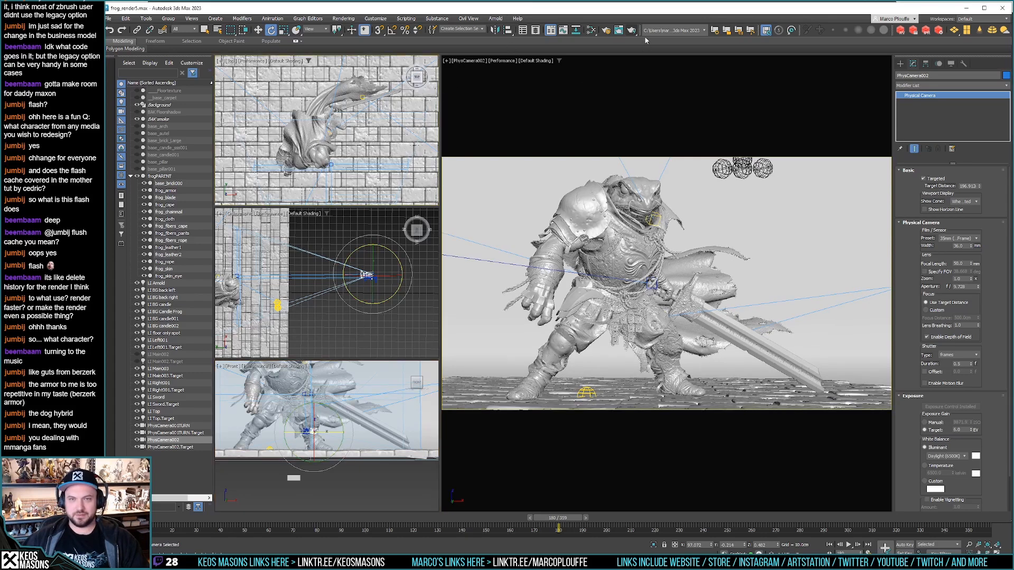
{"action": "left_click", "coordinate": [632, 30]}
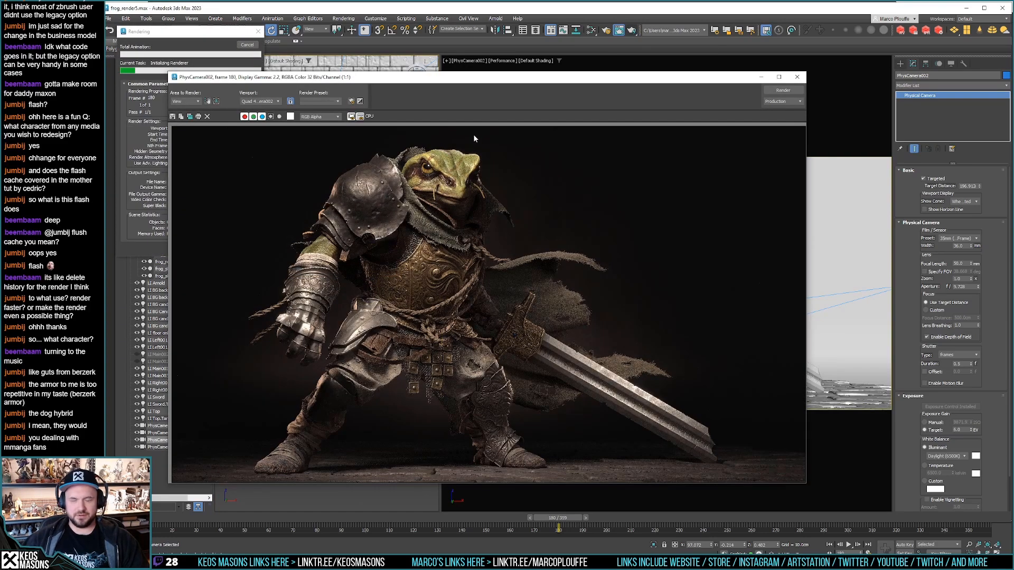
Step: Save the level render to the Desktop as a JPEG named 1 and close the rendered frame
{"action": "left_click", "coordinate": [173, 116]}
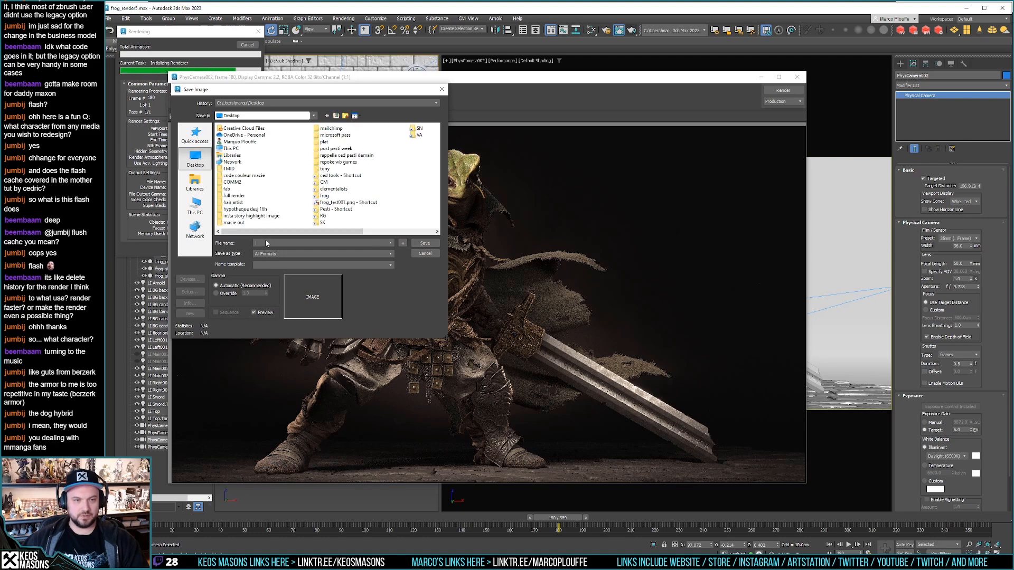
{"action": "type", "text": "1"}
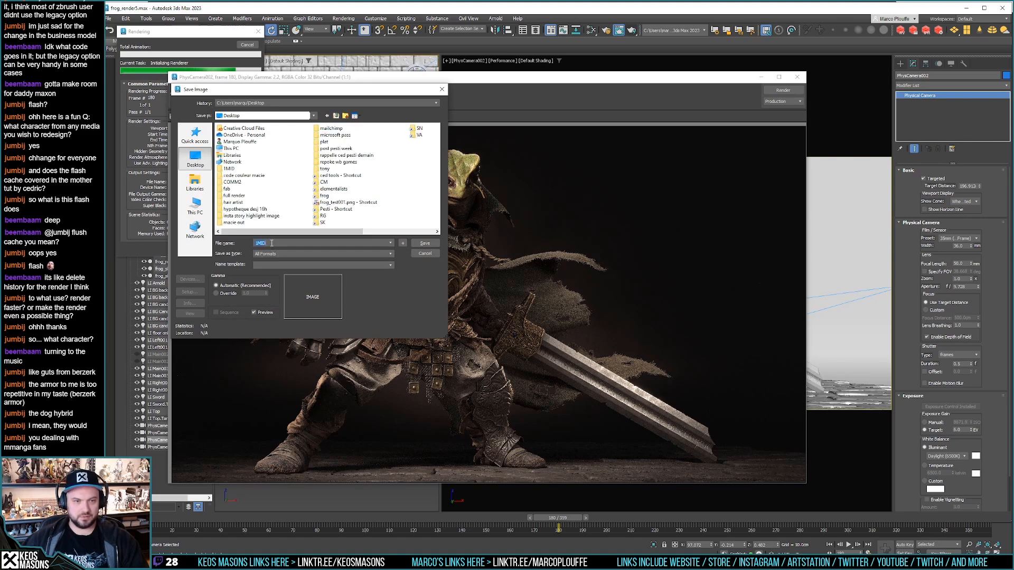
{"action": "key", "text": "Escape"}
{"action": "left_click", "coordinate": [308, 256]}
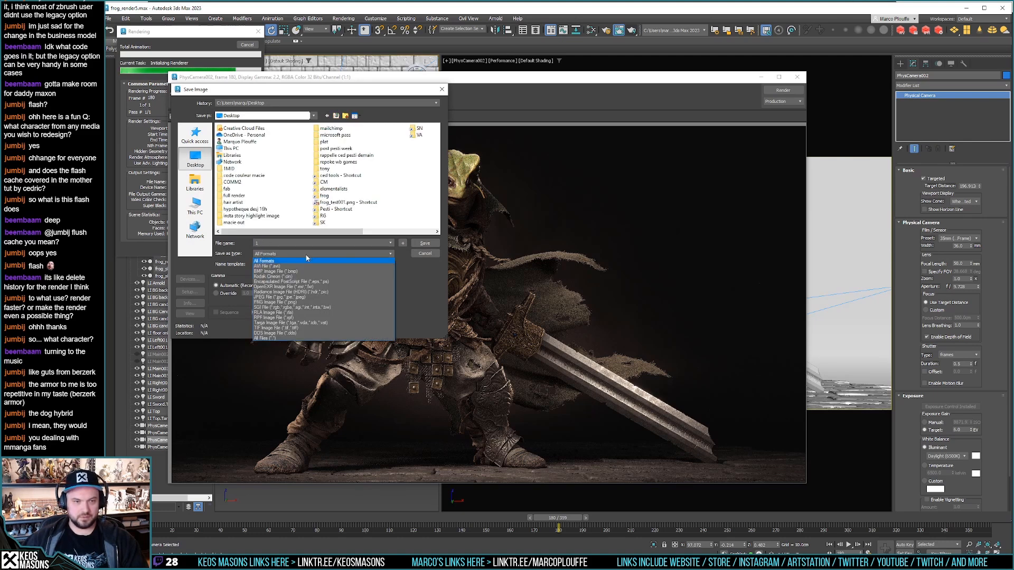
{"action": "left_click", "coordinate": [311, 306]}
{"action": "left_click", "coordinate": [425, 243]}
{"action": "left_click", "coordinate": [286, 263]}
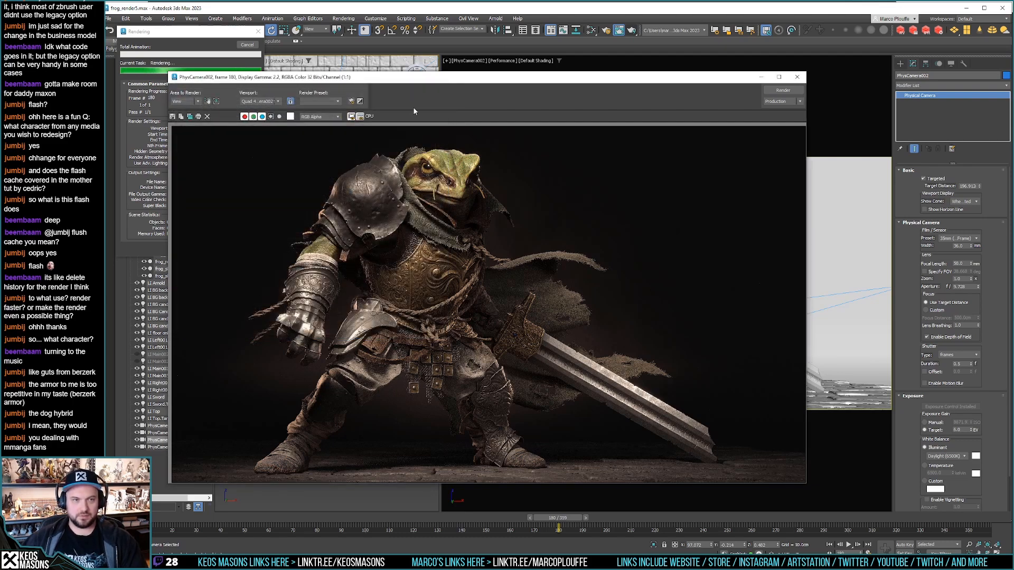
{"action": "left_click", "coordinate": [797, 77]}
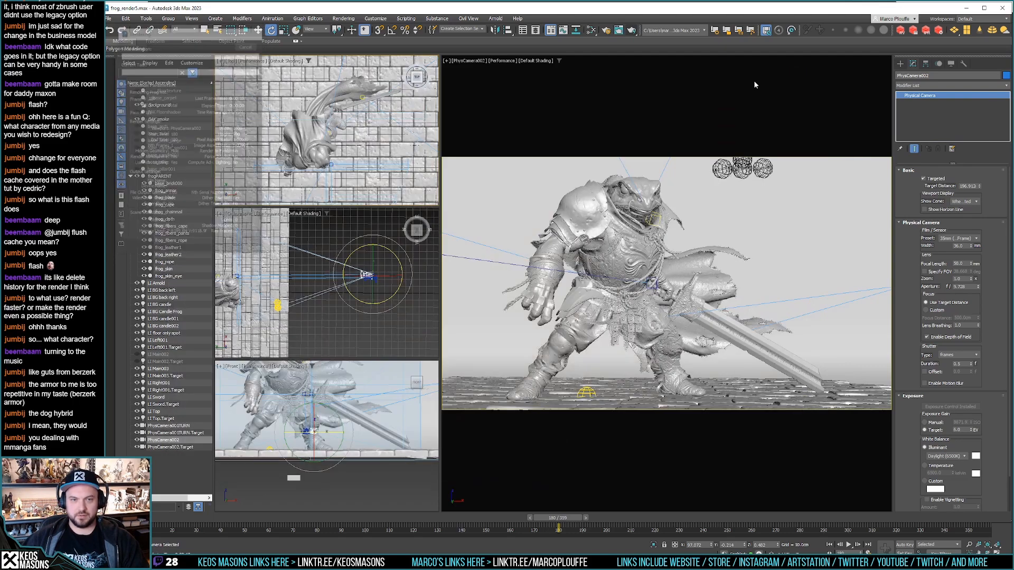
{"action": "left_click", "coordinate": [125, 18]}
{"action": "left_click", "coordinate": [136, 41]}
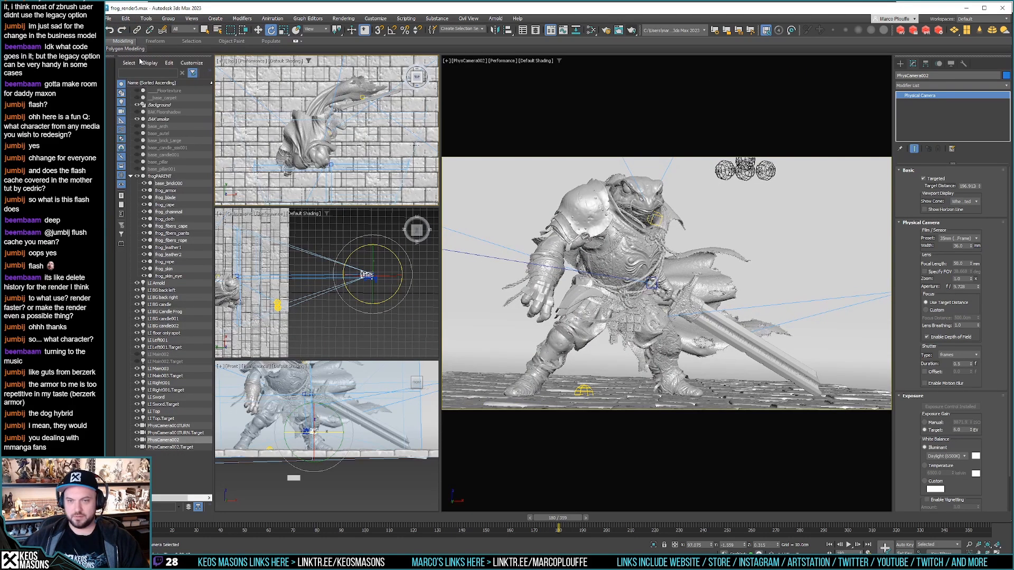
{"action": "key", "text": "ctrl+z"}
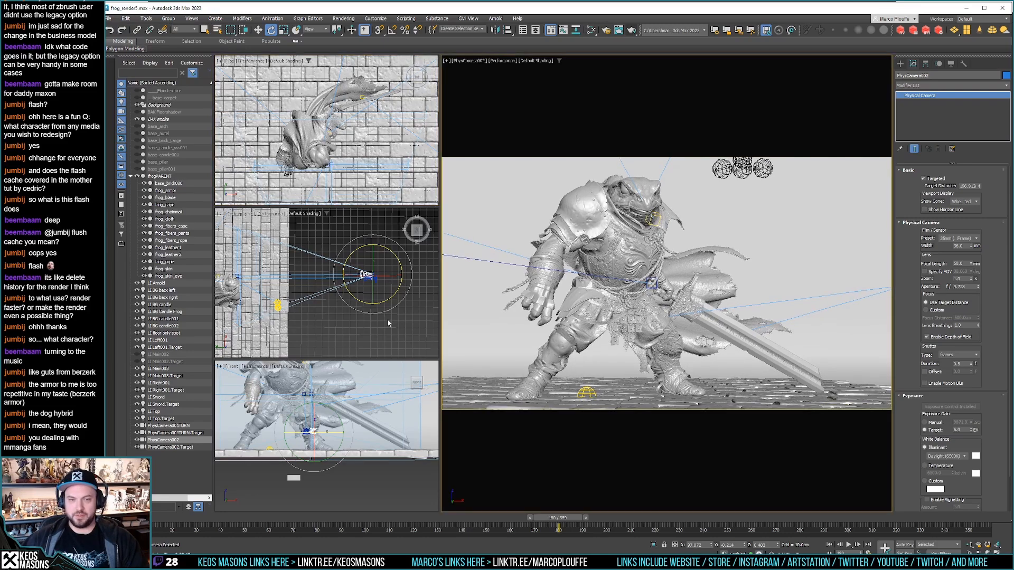
Step: Rotate PhysCamera002 slightly in the Front view to tilt the shot the opposite way
{"action": "middle_click", "coordinate": [339, 319]}
{"action": "middle_click", "coordinate": [351, 422]}
{"action": "left_click_drag", "start_coordinate": [339, 420], "coordinate": [341, 420]}
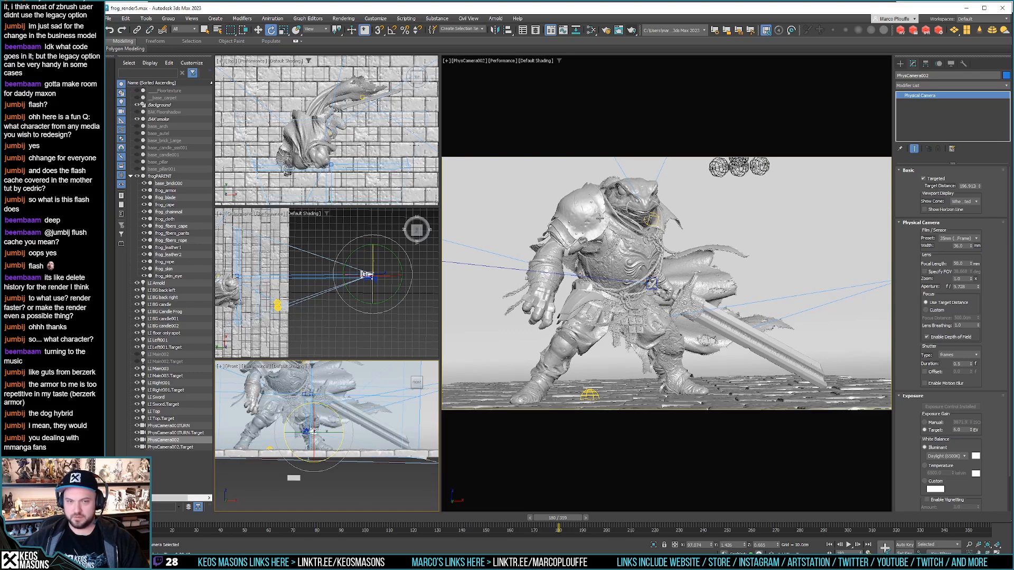
Step: Nudge PhysCamera002's height in the Front view to reframe the tilted shot, and render frame 180
{"action": "key", "text": "w"}
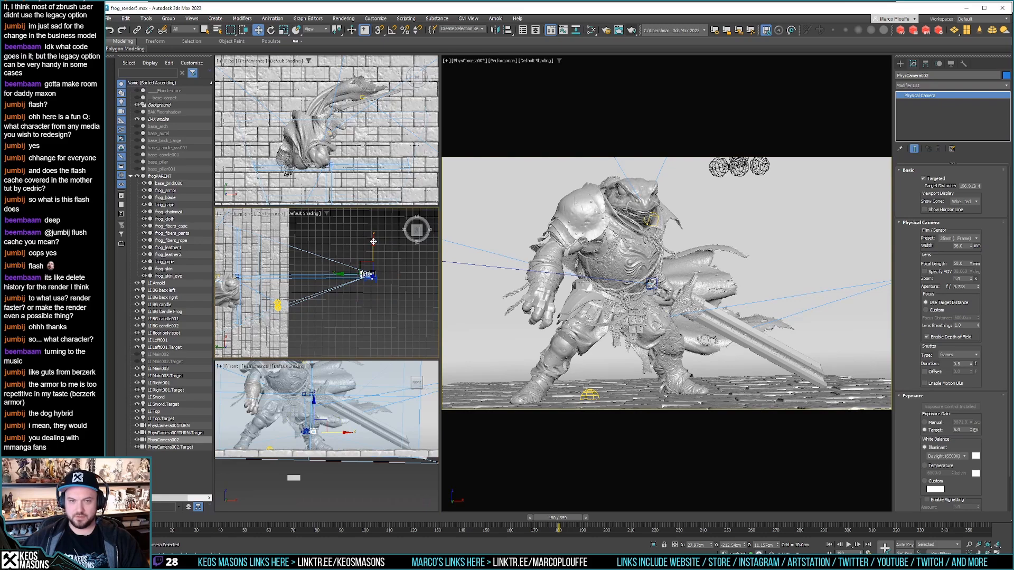
{"action": "left_click_drag", "start_coordinate": [373, 242], "coordinate": [373, 243]}
{"action": "key", "text": "ctrl+z"}
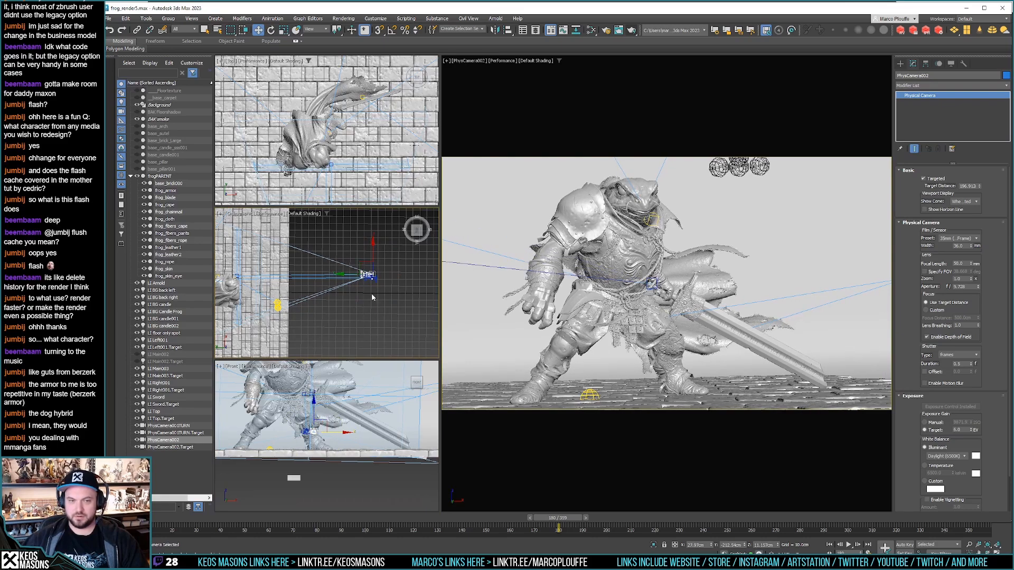
{"action": "right_click", "coordinate": [313, 403]}
{"action": "left_click_drag", "start_coordinate": [314, 403], "coordinate": [313, 403]}
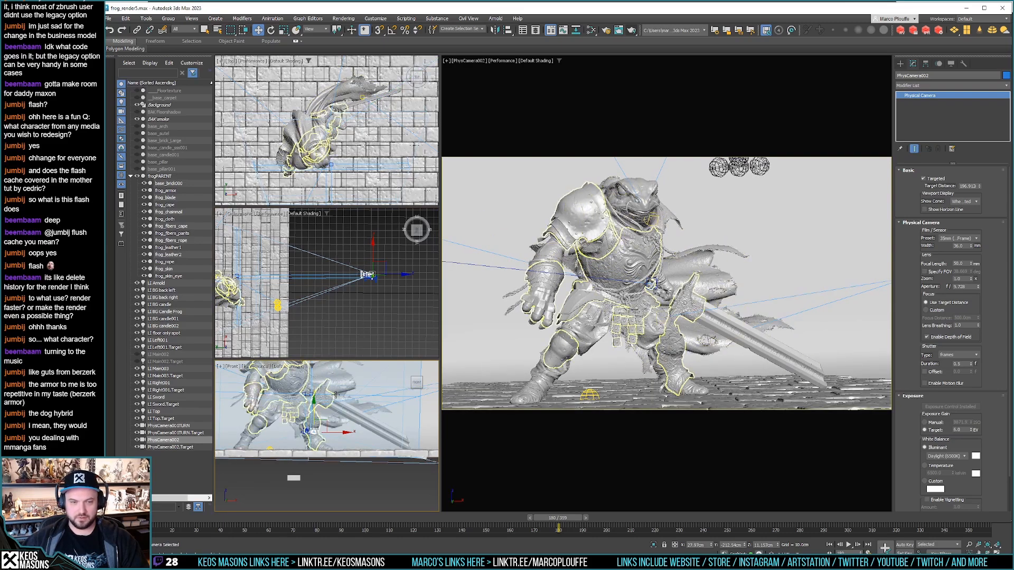
{"action": "middle_click_drag", "start_coordinate": [620, 284], "coordinate": [621, 280]}
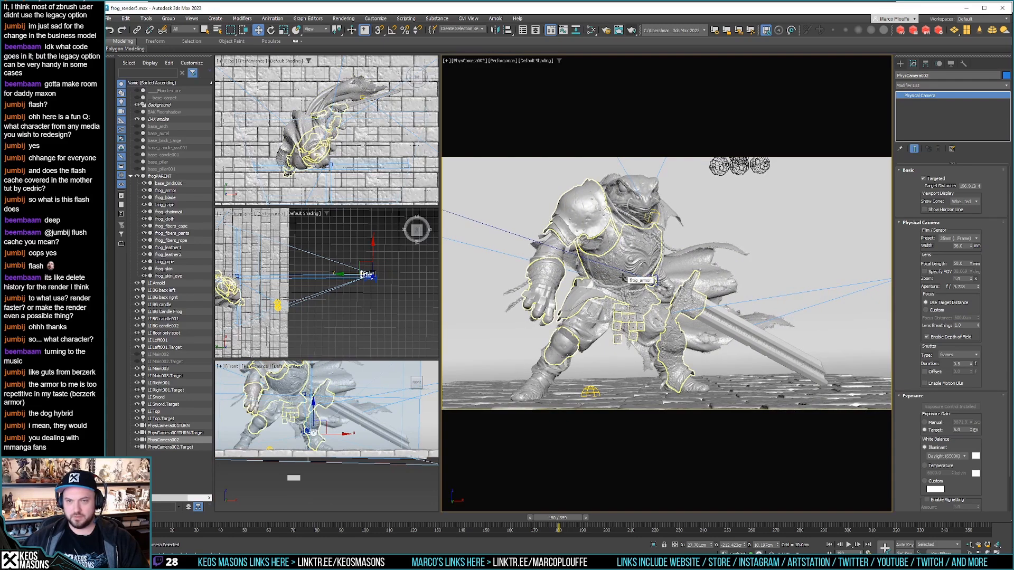
{"action": "left_click", "coordinate": [632, 31]}
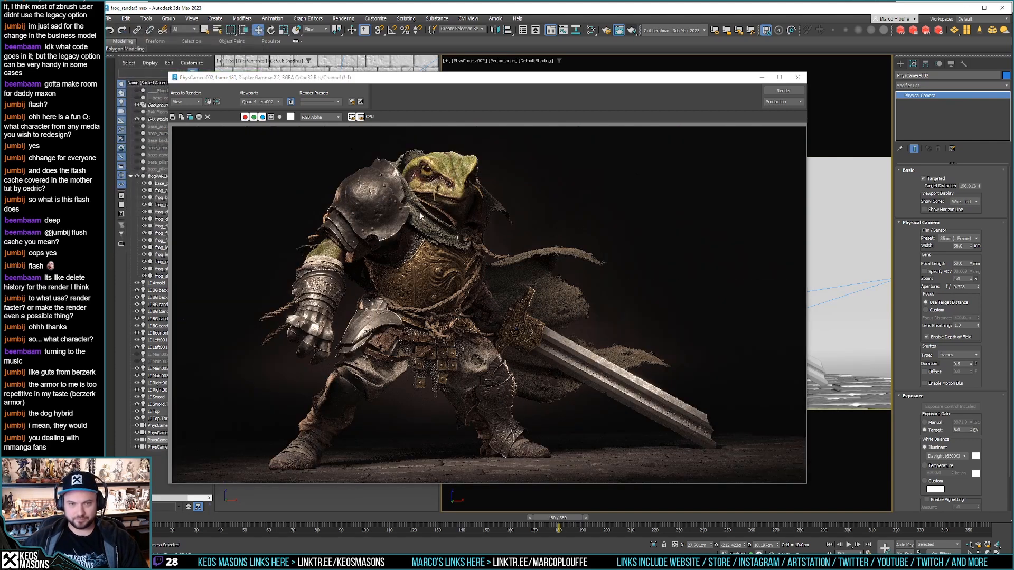
Step: Save the tilted render to the Desktop as a JPEG named 2 and close the rendered frame
{"action": "left_click", "coordinate": [172, 117]}
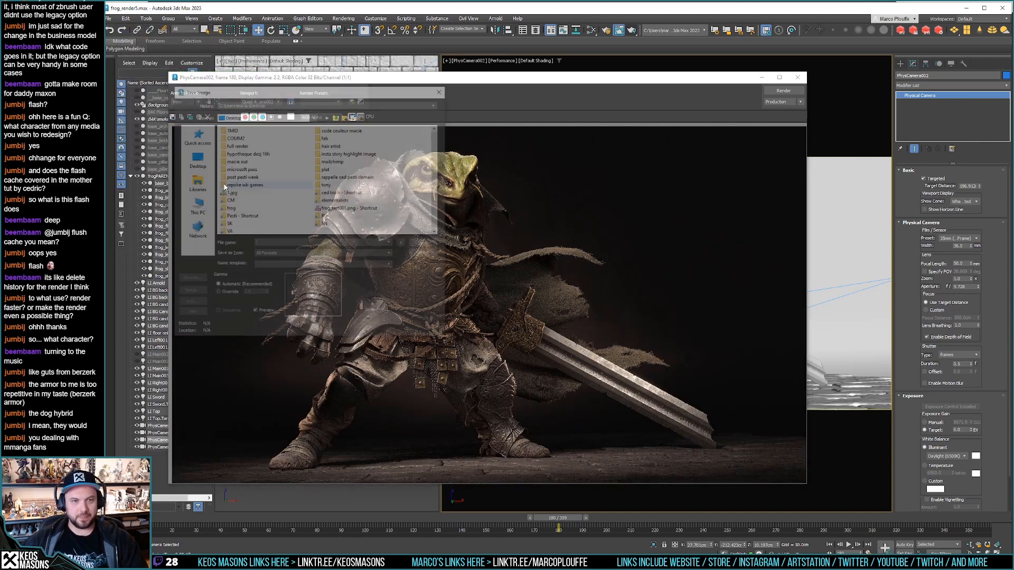
{"action": "left_click", "coordinate": [311, 244]}
{"action": "type", "text": "2"}
{"action": "left_click", "coordinate": [297, 254]}
{"action": "left_click", "coordinate": [285, 307]}
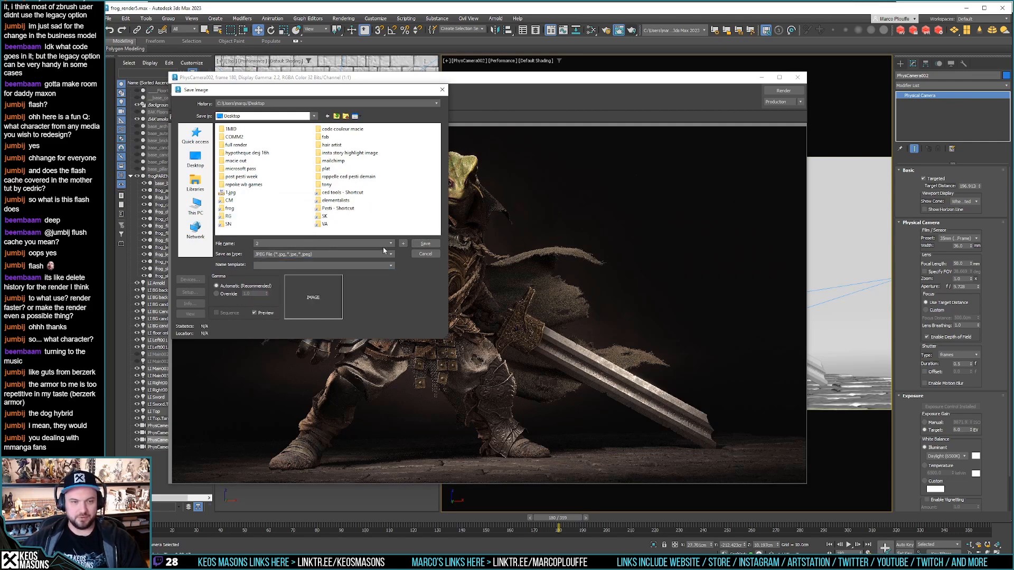
{"action": "left_click", "coordinate": [425, 243]}
{"action": "left_click", "coordinate": [286, 259]}
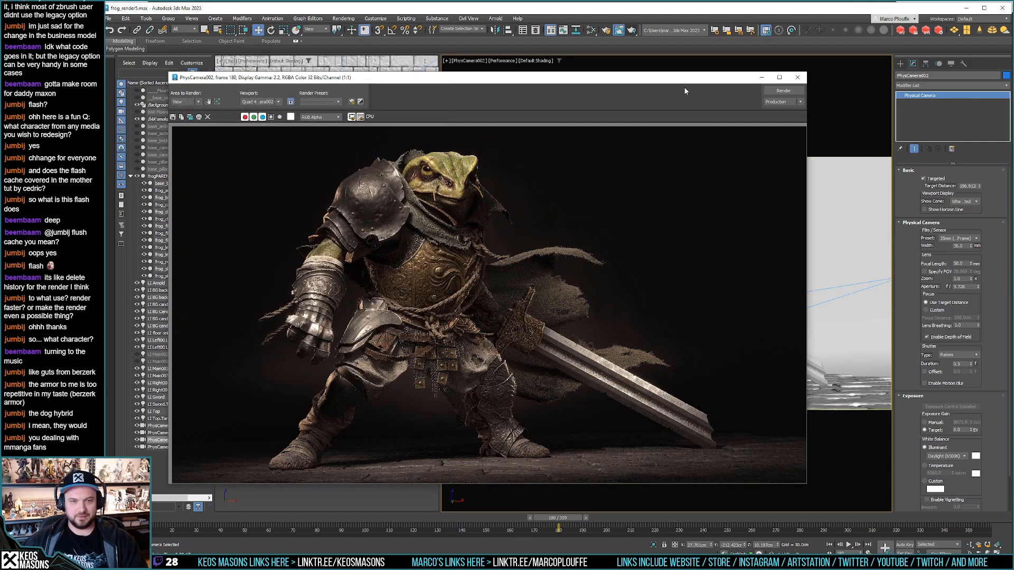
{"action": "left_click", "coordinate": [803, 79]}
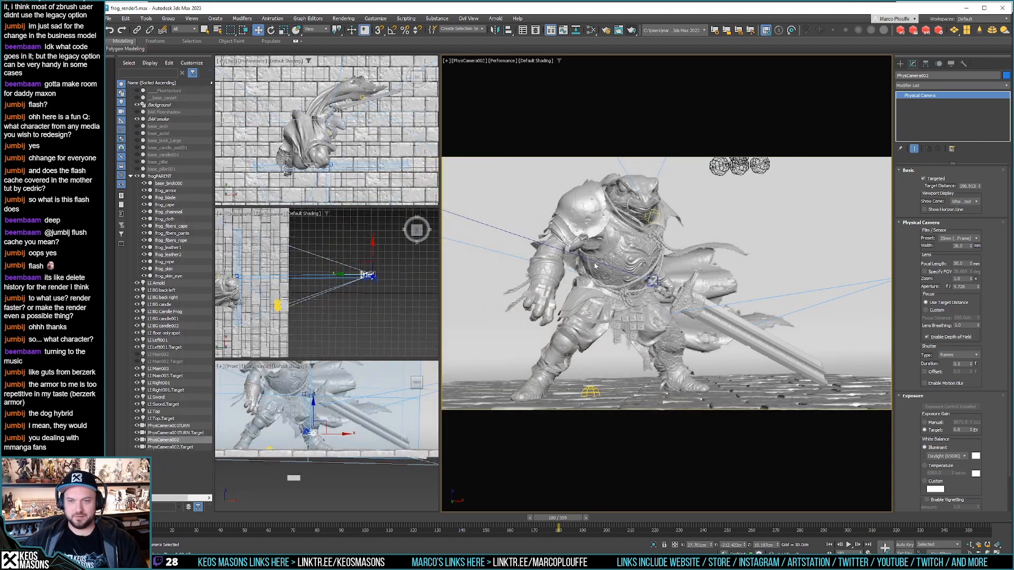
Step: Rotate PhysCamera002 further in the Front view for a stronger tilt, recentre the warrior, and render frame 180
{"action": "key", "text": "e"}
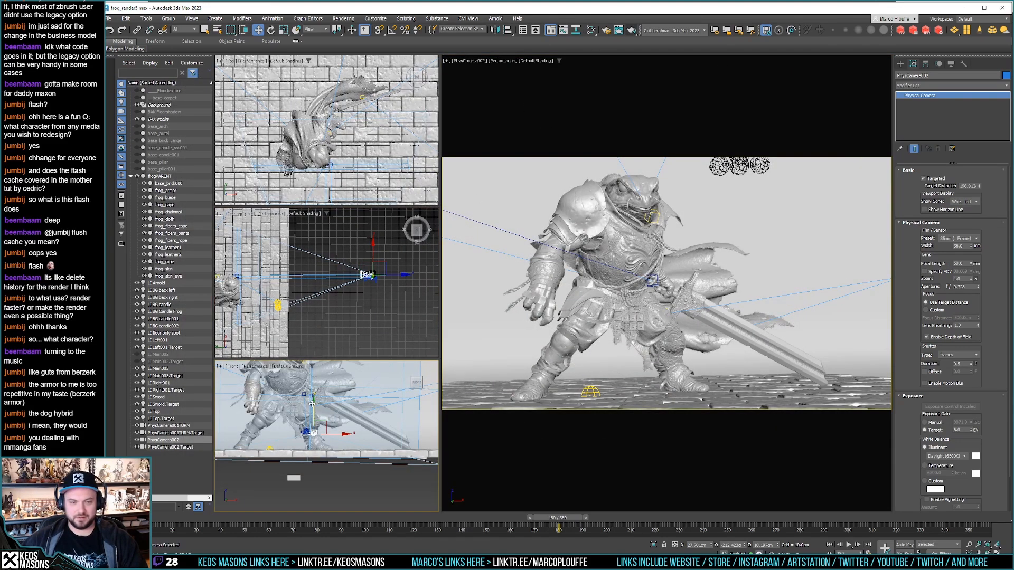
{"action": "left_click_drag", "start_coordinate": [338, 418], "coordinate": [337, 416]}
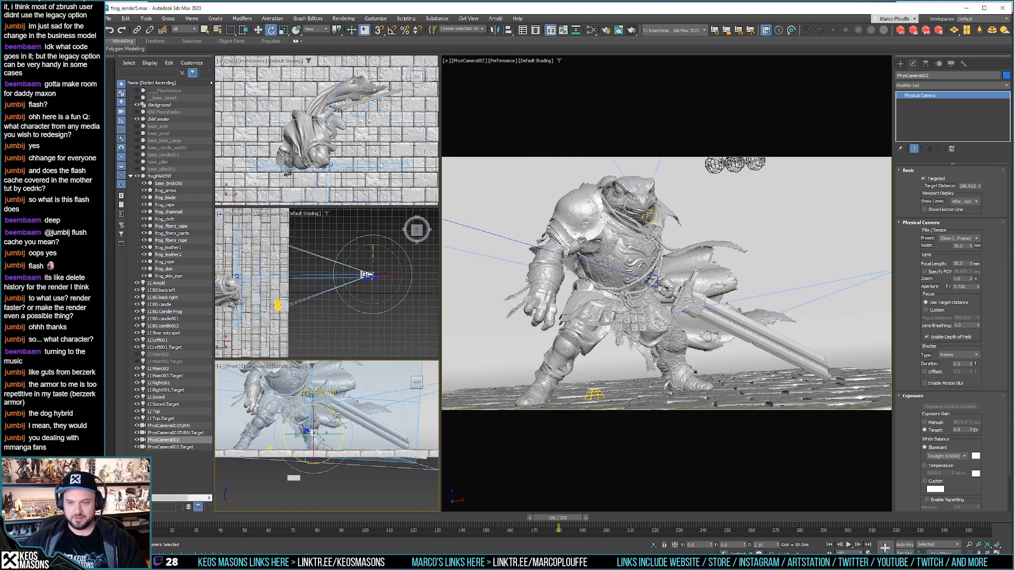
{"action": "middle_click_drag", "start_coordinate": [656, 362], "coordinate": [650, 353]}
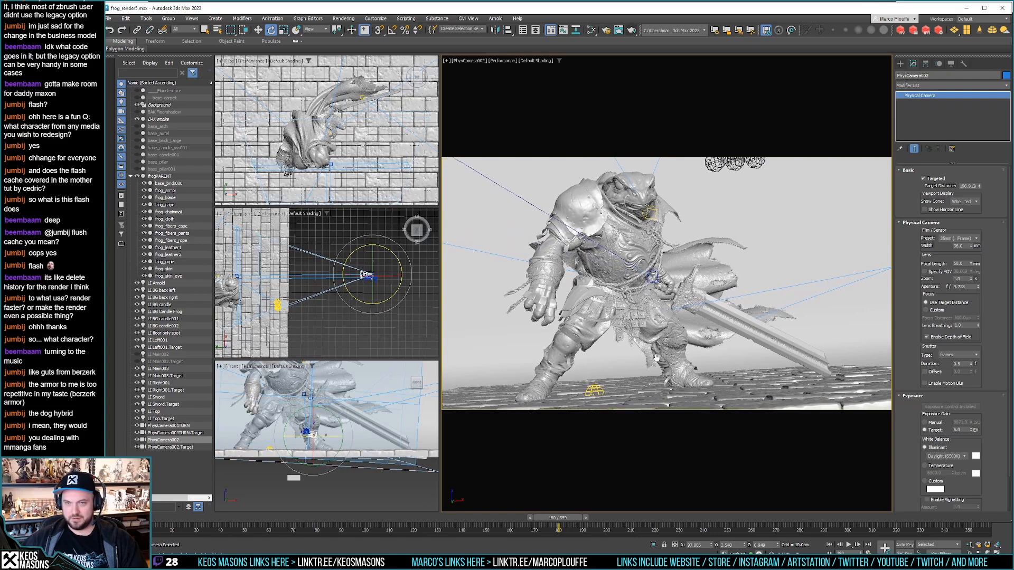
{"action": "left_click", "coordinate": [632, 31]}
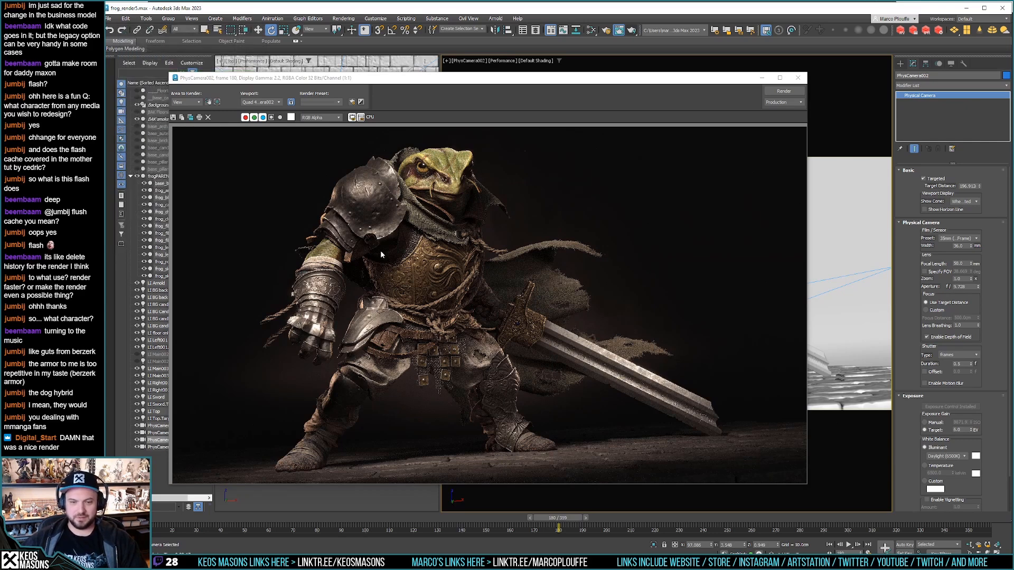
Step: Save the strongly tilted render to the Desktop as 3.jpg
{"action": "left_click", "coordinate": [173, 117]}
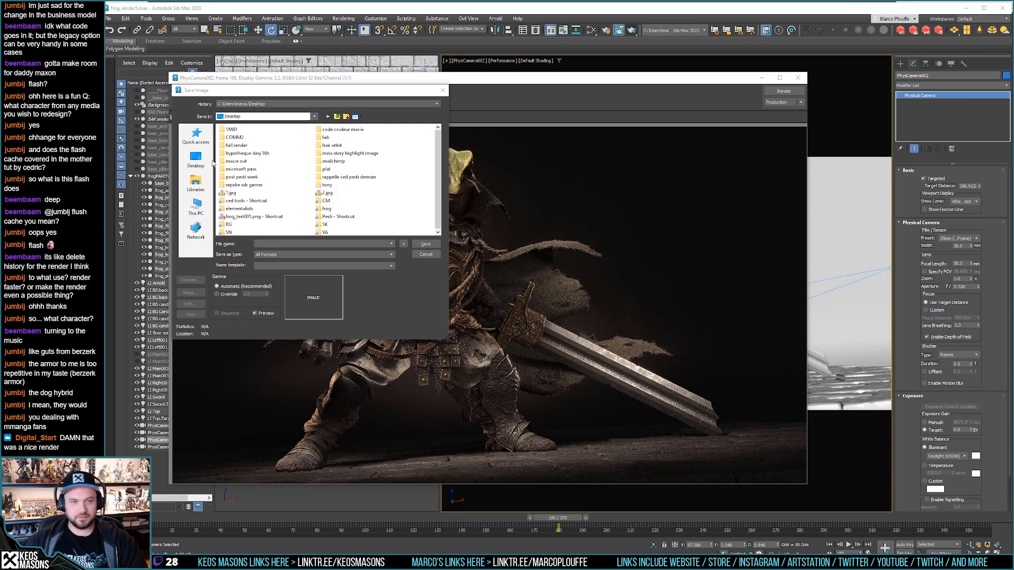
{"action": "type", "text": "2"}
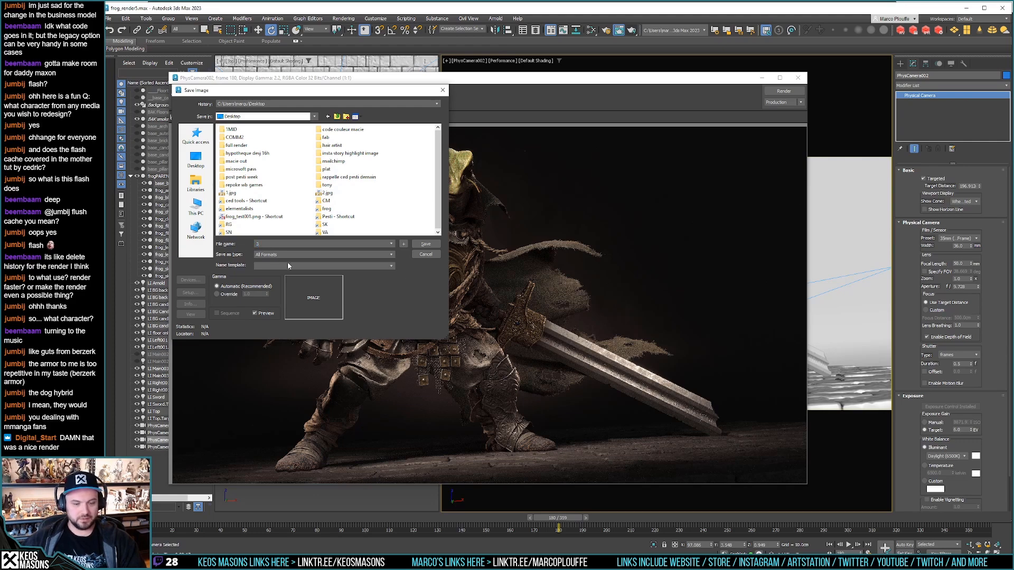
{"action": "key", "text": "Return"}
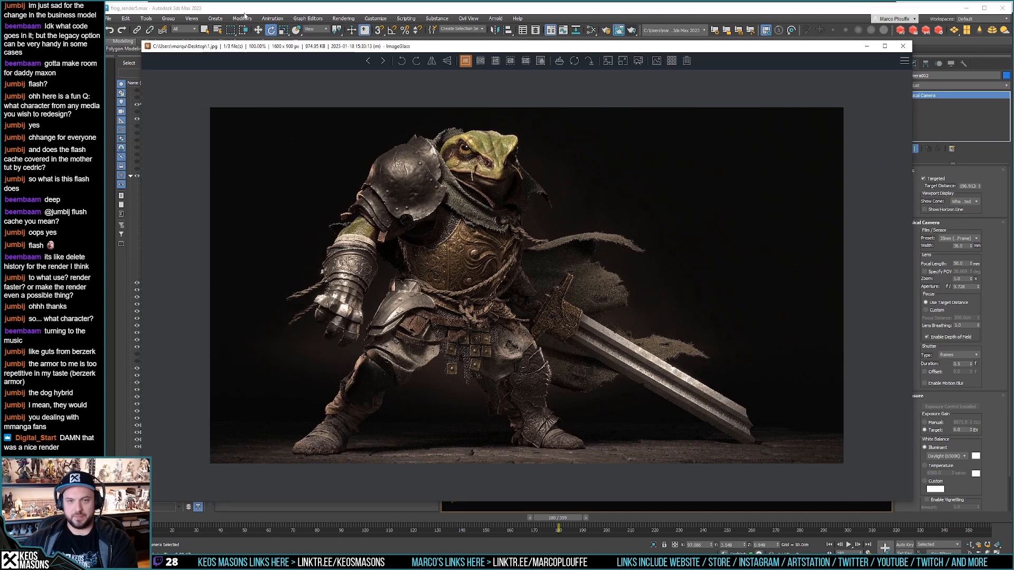
Step: Compare 1.jpg, 2.jpg and 3.jpg in ImageGlass to judge the camera tilt, delete 3.jpg, and close the viewer
{"action": "key", "text": "Right"}
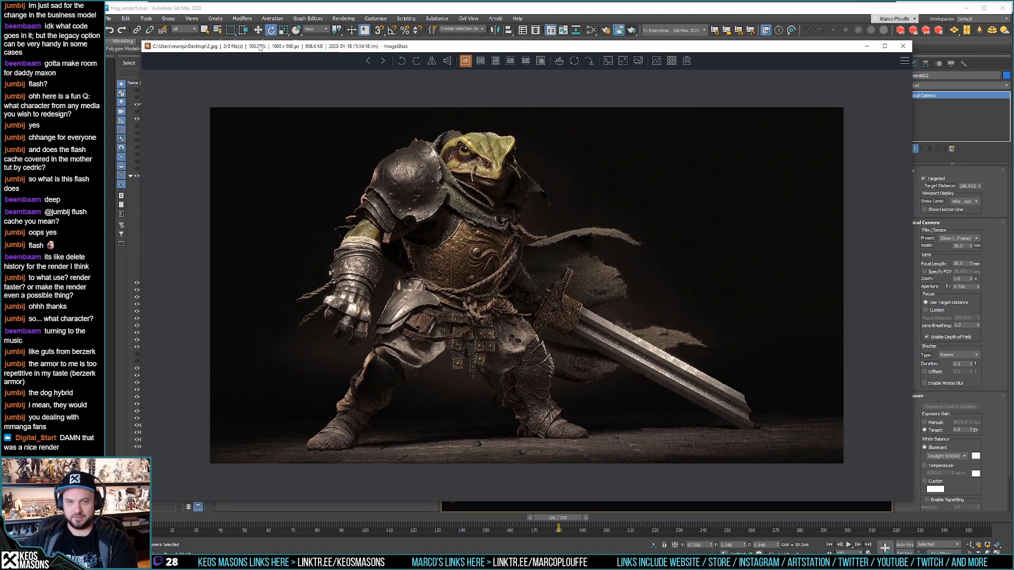
{"action": "key", "text": "Right"}
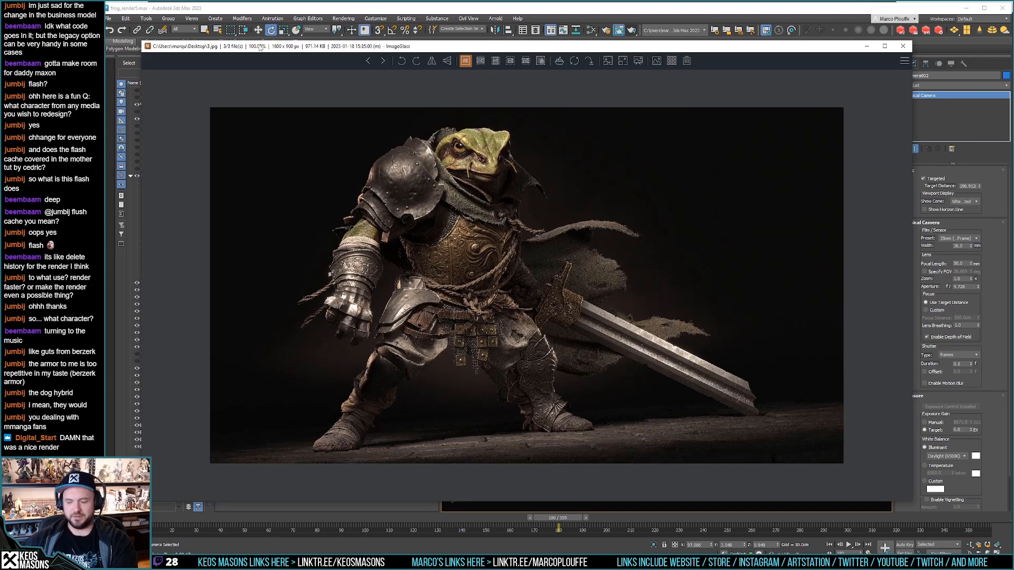
{"action": "key", "text": "Right"}
{"action": "key", "text": "Right"}
{"action": "key", "text": "Right"}
{"action": "key", "text": "Right"}
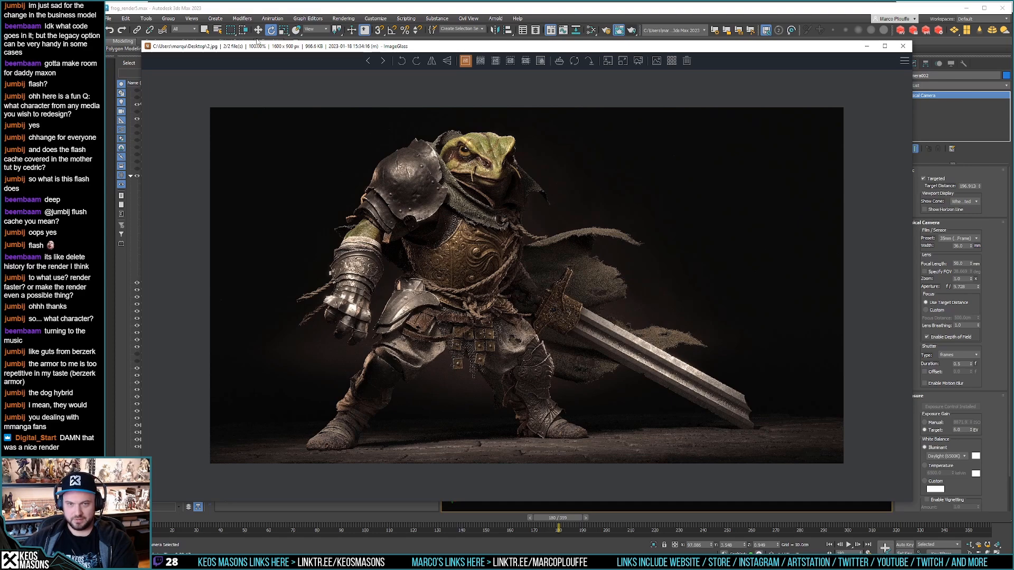
{"action": "key", "text": "Left"}
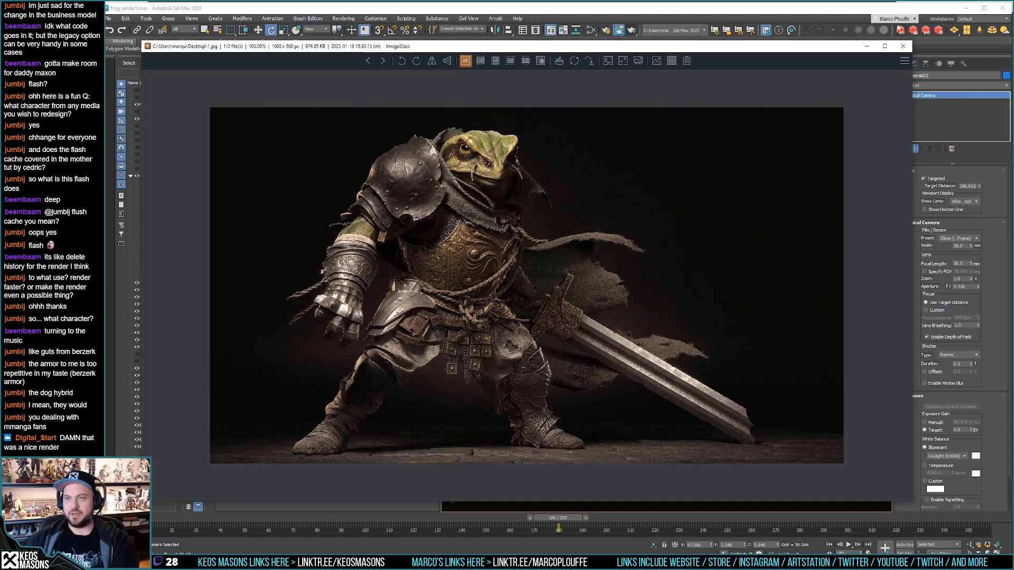
{"action": "left_click", "coordinate": [902, 46]}
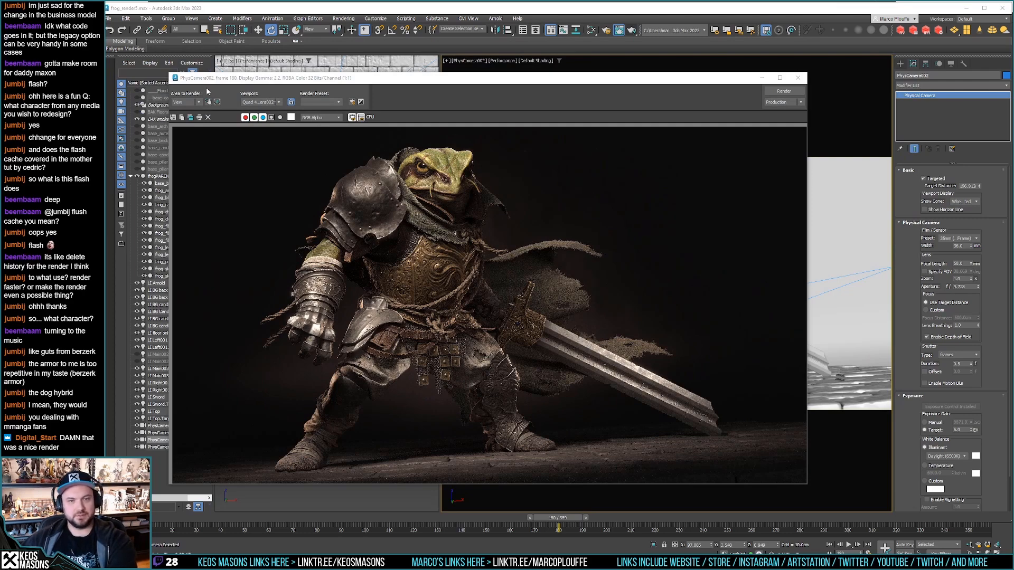
Step: Close the rendered frame, undo the PhysCamera002 changes back to the level framing of 1.jpg, and save the scene
{"action": "left_click", "coordinate": [798, 78]}
{"action": "left_click", "coordinate": [125, 18]}
{"action": "left_click", "coordinate": [128, 29]}
{"action": "left_click", "coordinate": [125, 18]}
{"action": "left_click", "coordinate": [129, 28]}
{"action": "left_click", "coordinate": [126, 18]}
{"action": "left_click", "coordinate": [129, 26]}
{"action": "left_click", "coordinate": [126, 18]}
{"action": "left_click", "coordinate": [129, 26]}
{"action": "left_click", "coordinate": [126, 19]}
{"action": "left_click", "coordinate": [129, 26]}
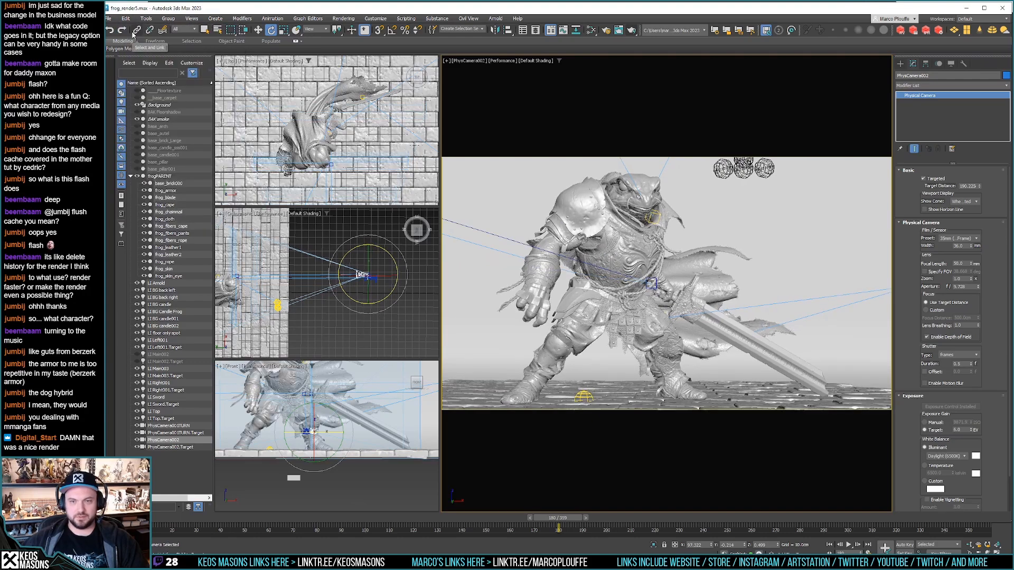
{"action": "left_click", "coordinate": [126, 19]}
{"action": "left_click", "coordinate": [128, 28]}
{"action": "left_click", "coordinate": [110, 19]}
{"action": "left_click", "coordinate": [129, 84]}
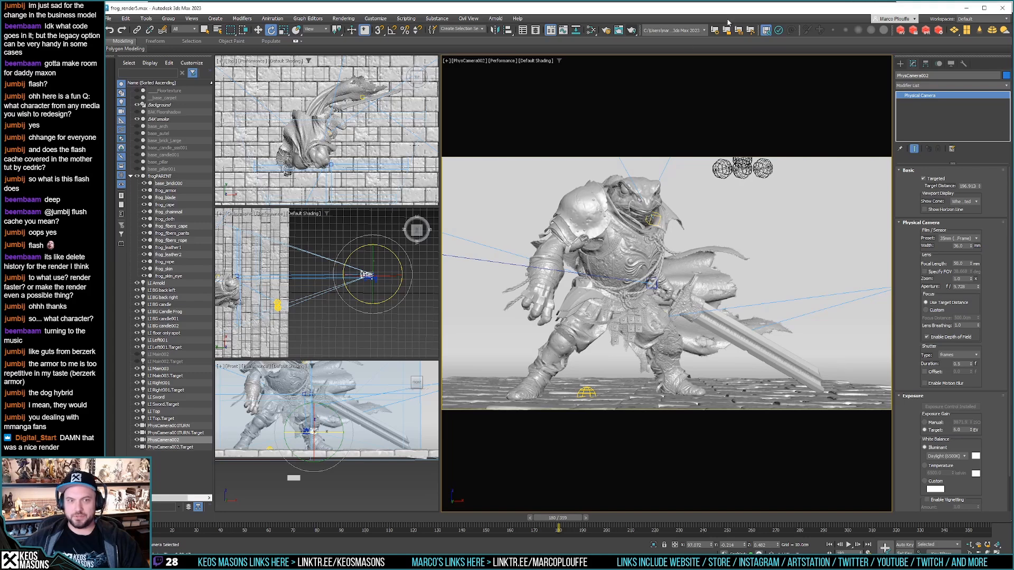
Step: Delete the unused light LI Main002 together with its target from the scene
{"action": "left_click", "coordinate": [487, 257]}
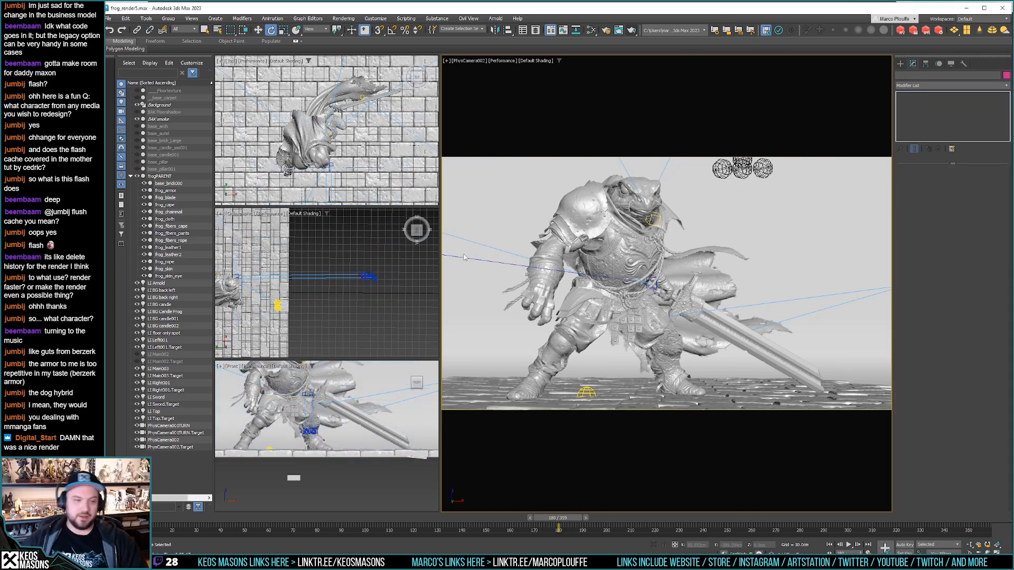
{"action": "left_click", "coordinate": [176, 354]}
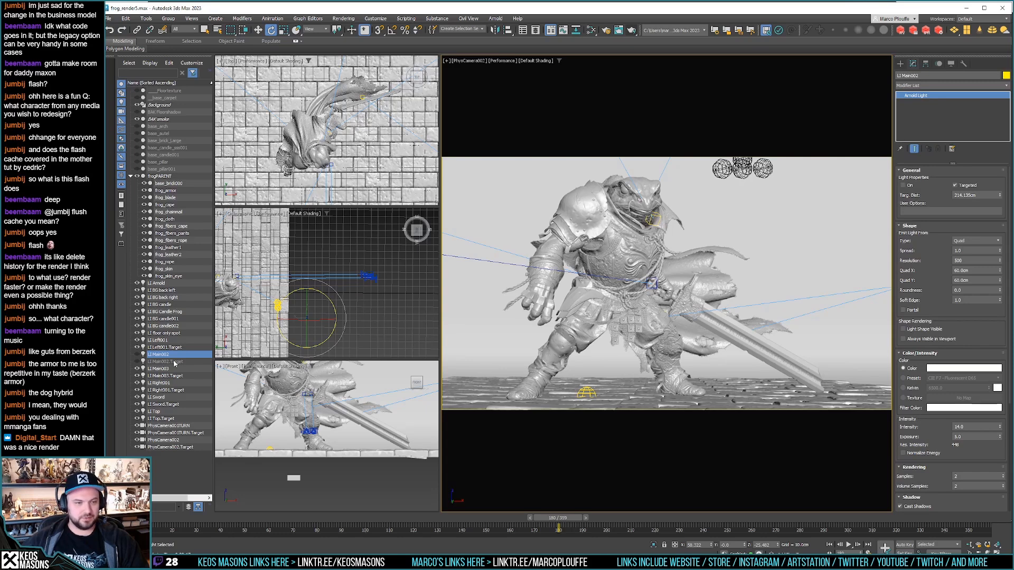
{"action": "left_click", "coordinate": [174, 362], "text": "ctrl"}
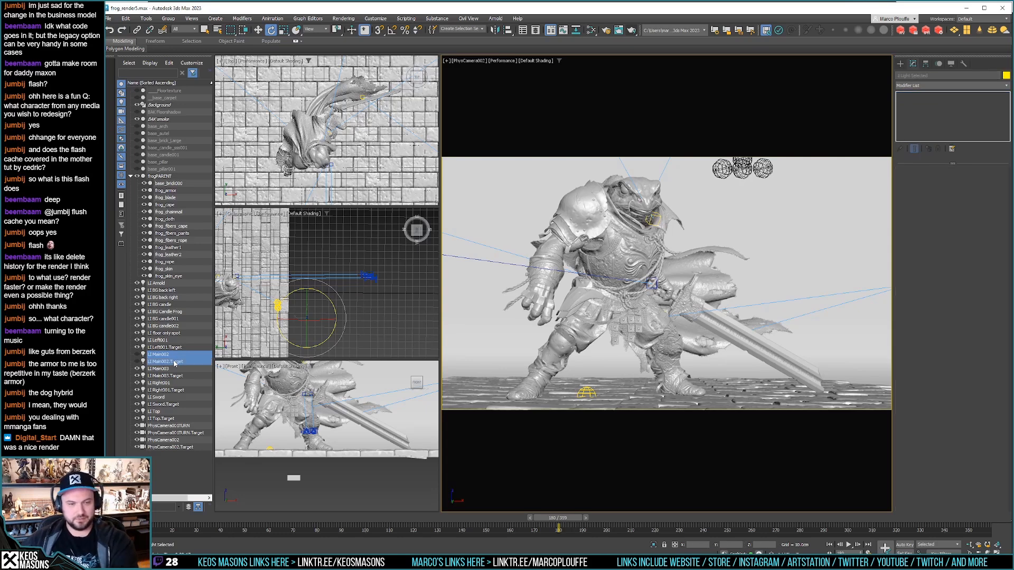
{"action": "key", "text": "Delete"}
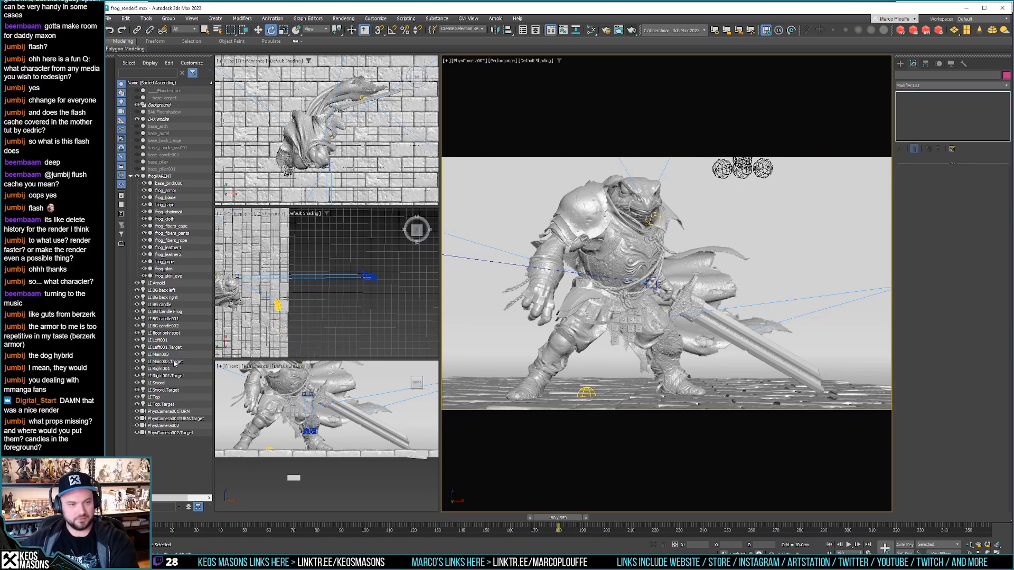
Step: Hide all the lights from LI Arnold to LI Top.Target and collapse the frogPARENT hierarchy
{"action": "left_click", "coordinate": [158, 284]}
{"action": "left_click", "coordinate": [140, 405], "text": "shift"}
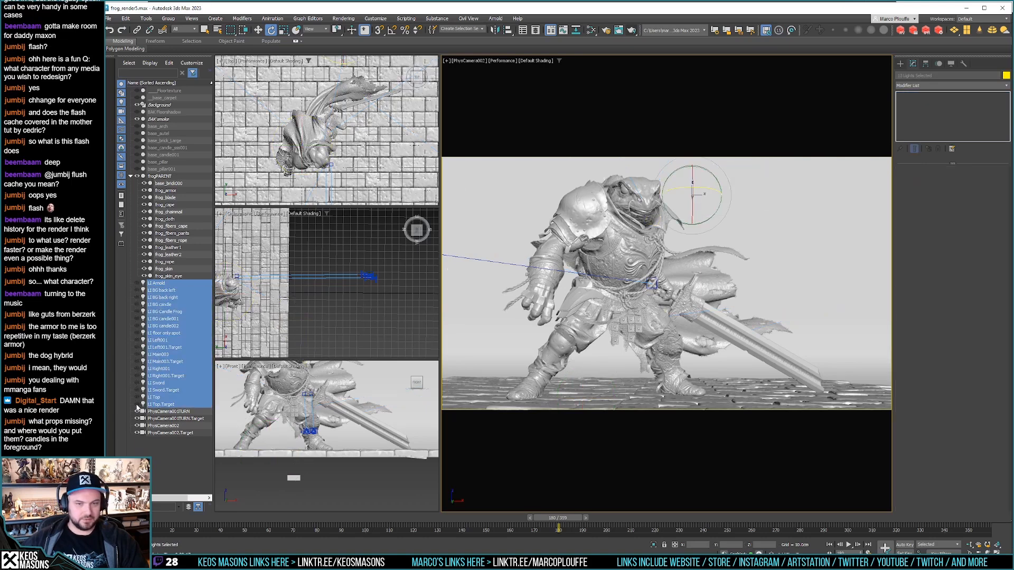
{"action": "left_click", "coordinate": [176, 473]}
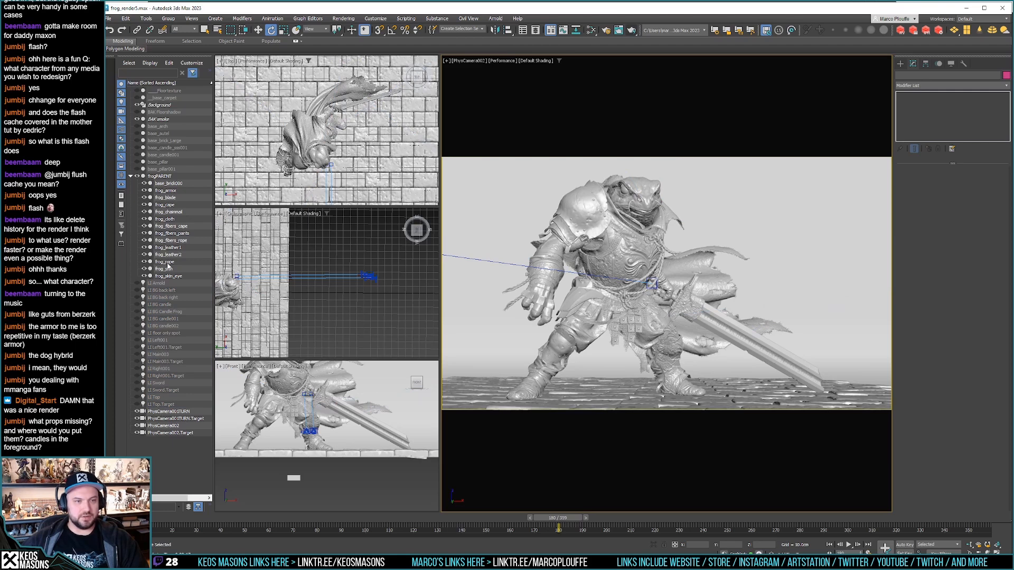
{"action": "left_click", "coordinate": [131, 177]}
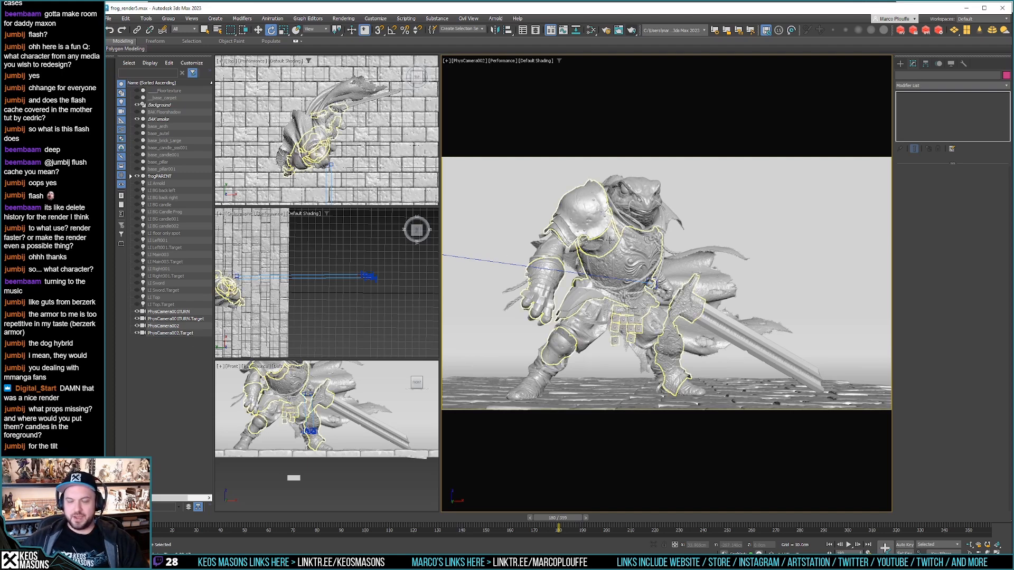
Step: Switch the PhysCamera002 viewport to a free Perspective view and select the frog_armor mesh with the Select tool
{"action": "left_click", "coordinate": [168, 326]}
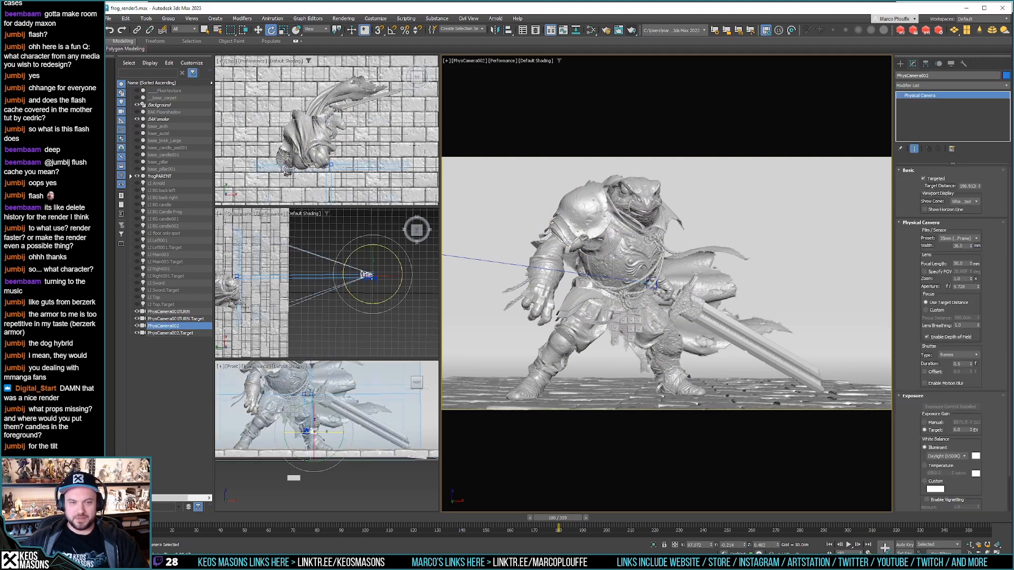
{"action": "left_click", "coordinate": [622, 236]}
{"action": "key", "text": "p"}
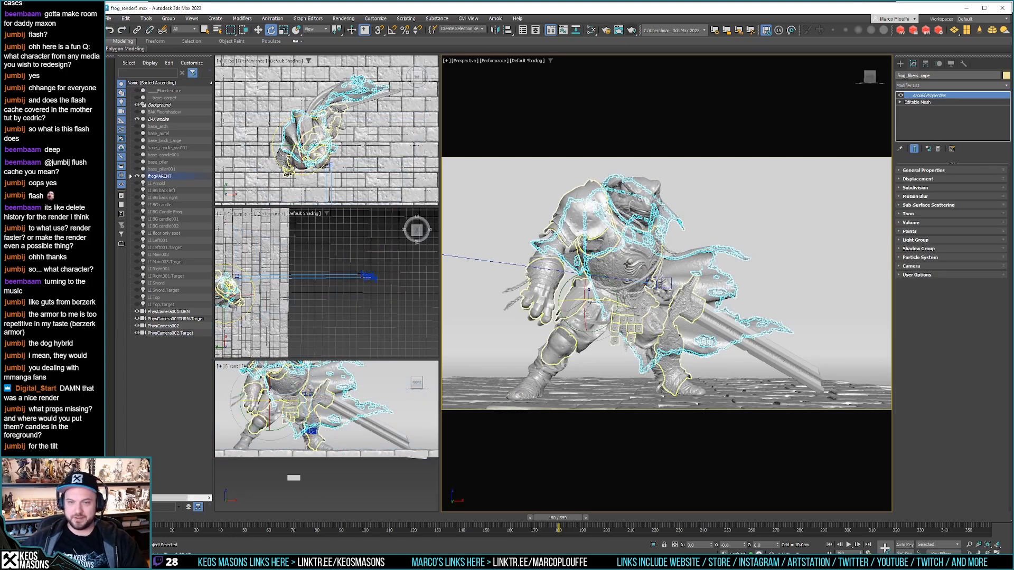
{"action": "key", "text": "q"}
{"action": "left_click", "coordinate": [715, 242]}
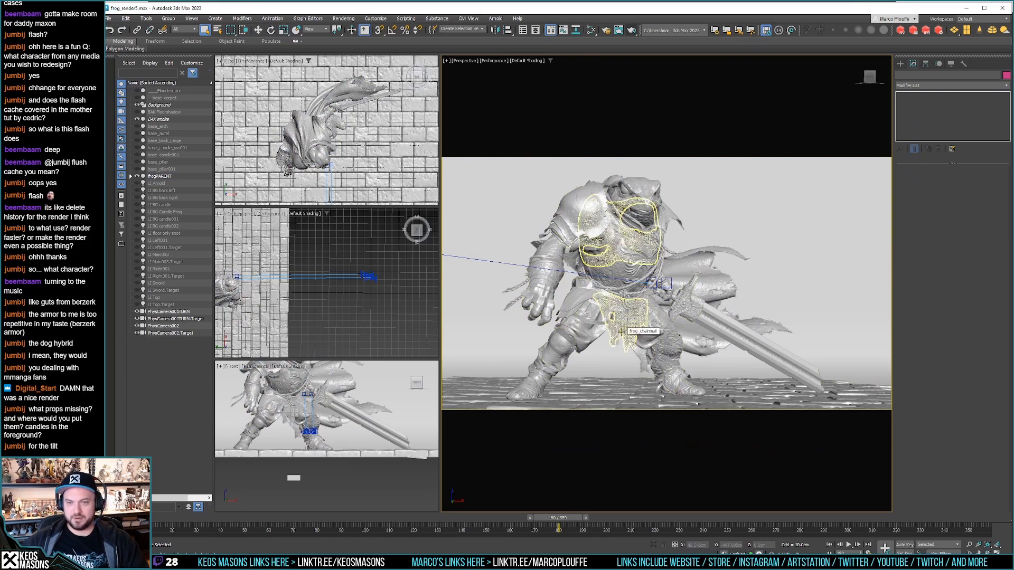
{"action": "left_click", "coordinate": [623, 269]}
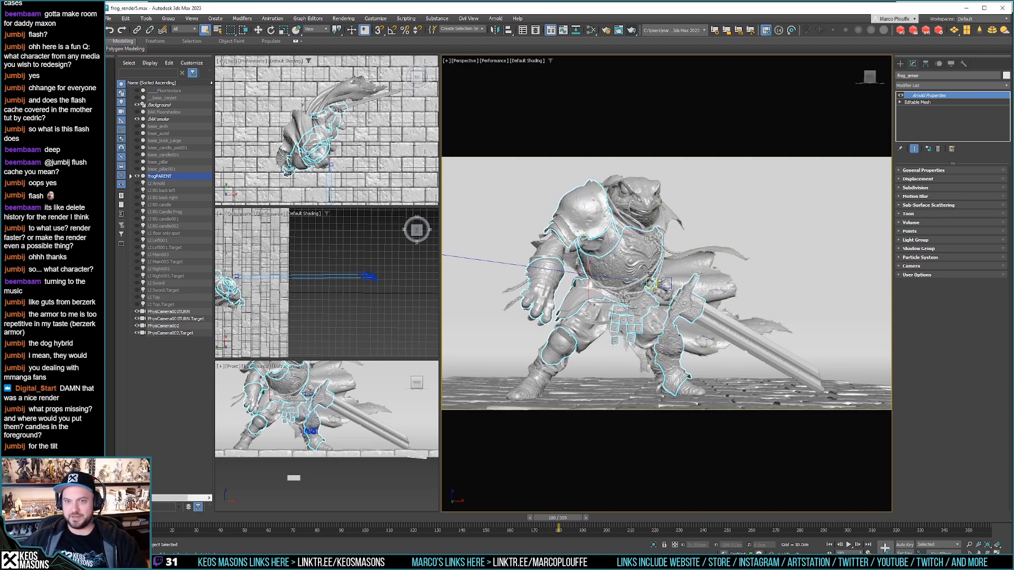
Step: Frame the whole warrior from a slightly higher angle in the Perspective view and render frame 180
{"action": "scroll", "coordinate": [646, 235], "scroll_direction": "up", "scroll_amount": 5}
{"action": "middle_click_drag", "start_coordinate": [642, 232], "coordinate": [663, 280], "text": "alt"}
{"action": "scroll", "coordinate": [651, 240], "scroll_direction": "down", "scroll_amount": 2}
{"action": "scroll", "coordinate": [695, 287], "scroll_direction": "down", "scroll_amount": 3}
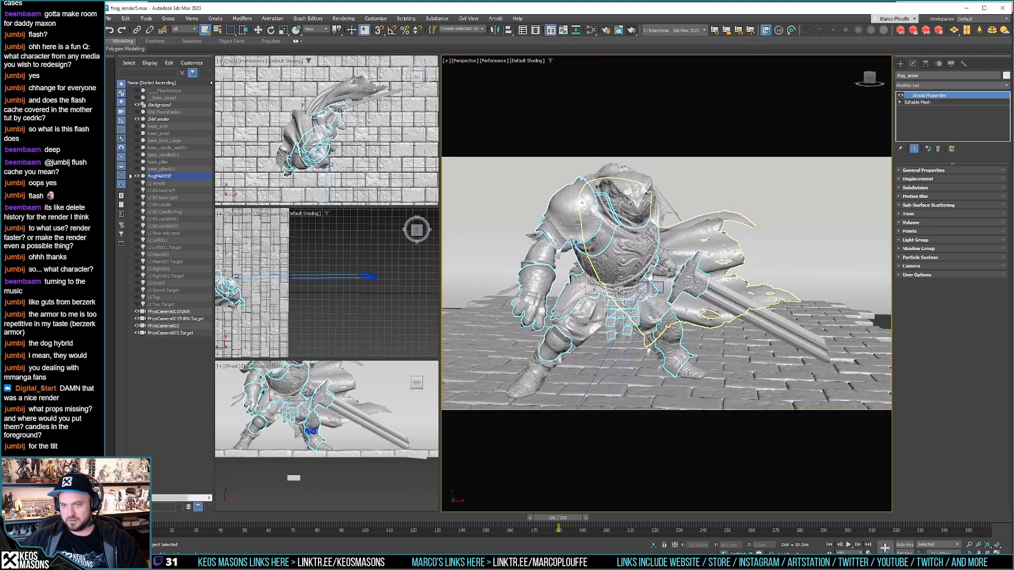
{"action": "middle_click_drag", "start_coordinate": [648, 276], "coordinate": [666, 278]}
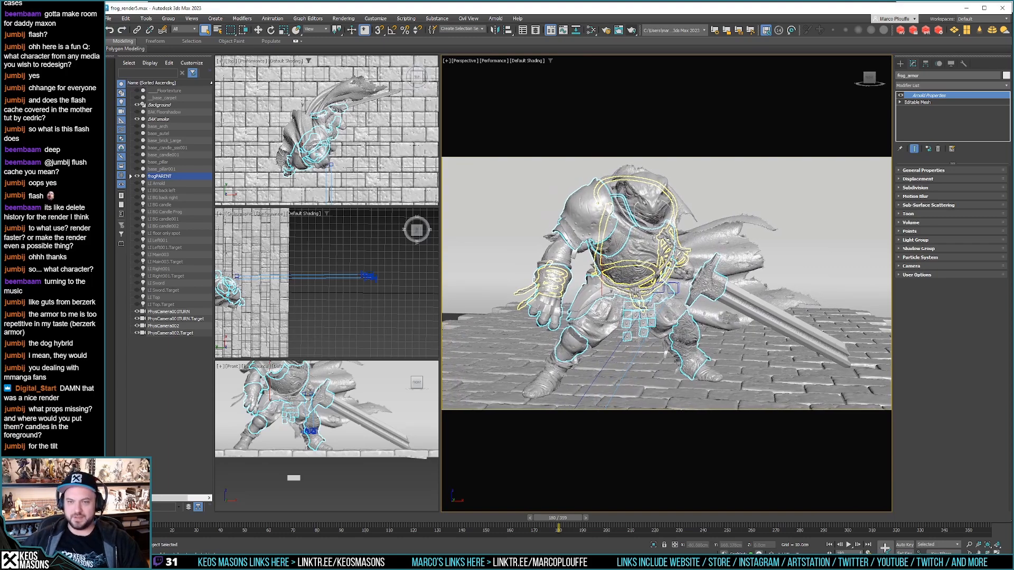
{"action": "mouse_move", "coordinate": [649, 267]}
{"action": "middle_mouse_down", "text": "alt"}
{"action": "mouse_move", "coordinate": [639, 268]}
{"action": "mouse_move", "coordinate": [655, 268]}
{"action": "middle_mouse_up", "text": "alt"}
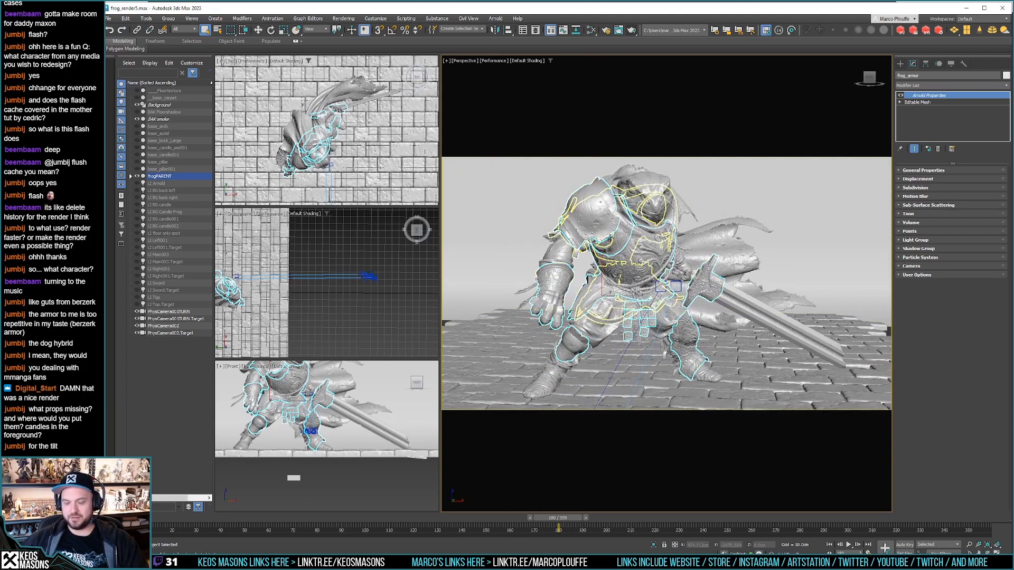
{"action": "middle_click_drag", "start_coordinate": [650, 269], "coordinate": [608, 266], "text": "alt"}
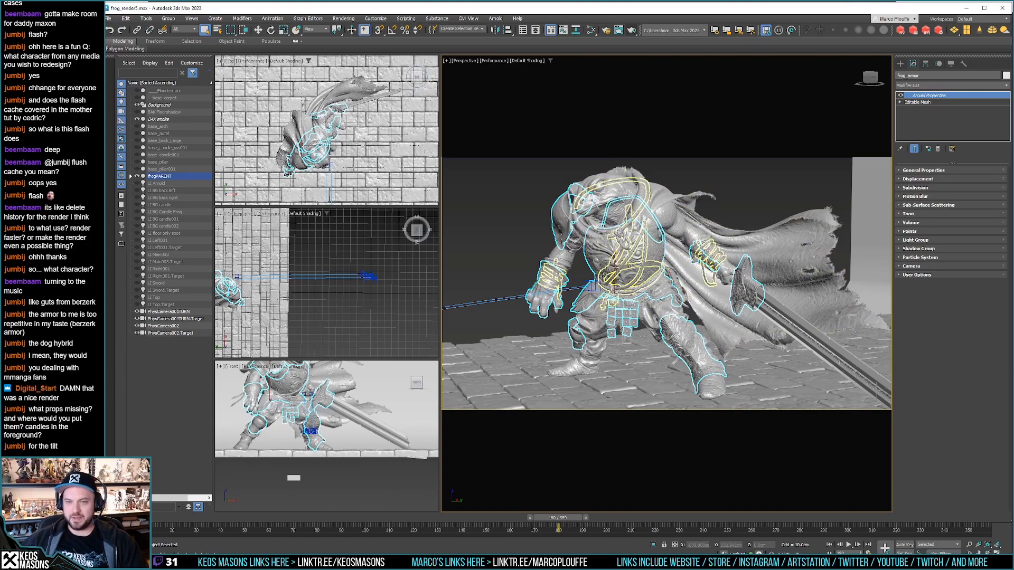
{"action": "middle_click_drag", "start_coordinate": [574, 279], "coordinate": [621, 292], "text": "alt"}
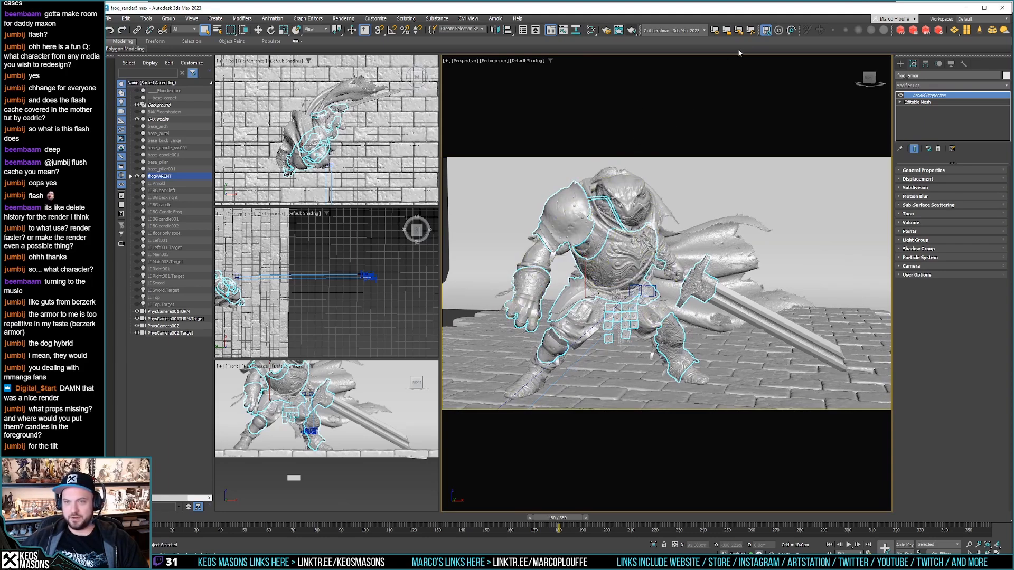
{"action": "left_click", "coordinate": [632, 30]}
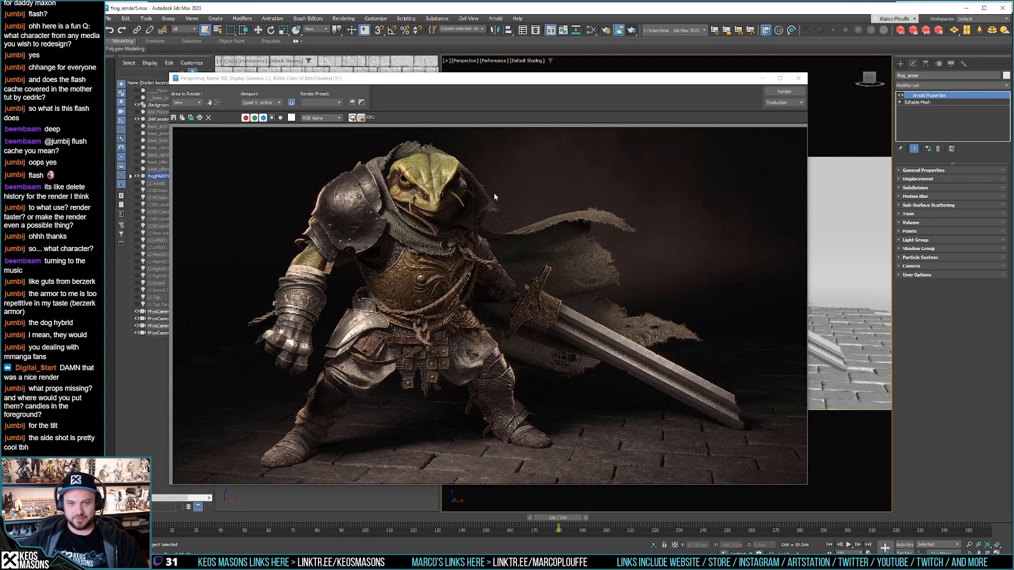
Step: Save the high-angle Perspective render to the Desktop as 1.jpg at JPEG quality 100 and close the rendered frame
{"action": "left_click", "coordinate": [173, 117]}
{"action": "left_click", "coordinate": [203, 161]}
{"action": "left_click", "coordinate": [295, 245]}
{"action": "type", "text": "1"}
{"action": "left_click", "coordinate": [294, 254]}
{"action": "left_click", "coordinate": [274, 303]}
{"action": "left_click", "coordinate": [426, 245]}
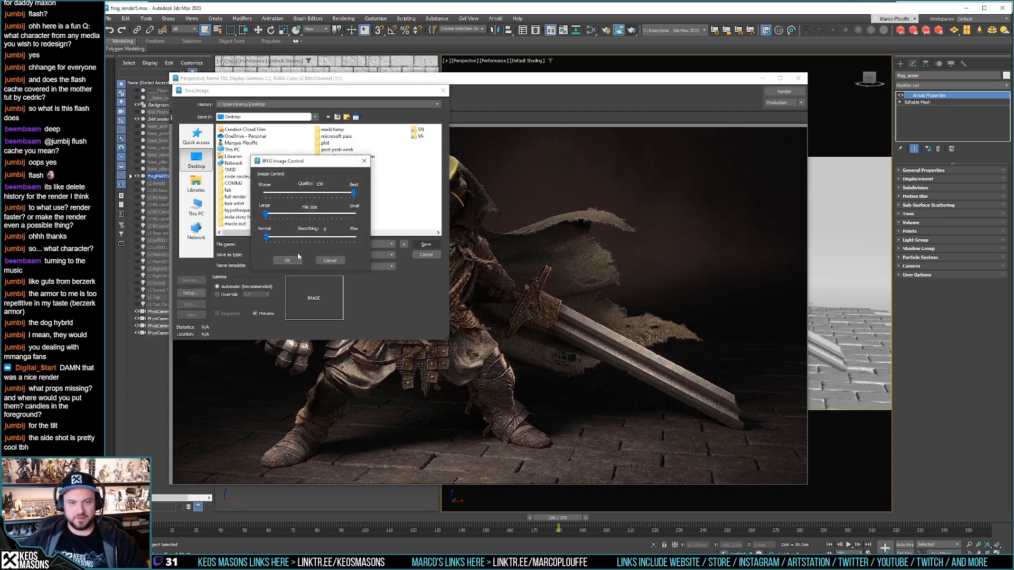
{"action": "left_click", "coordinate": [298, 252]}
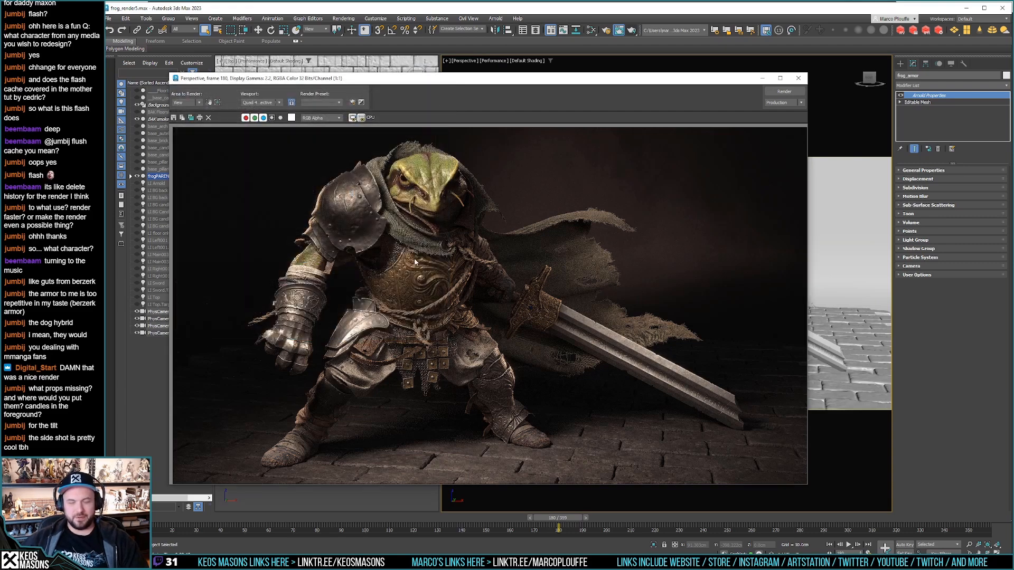
{"action": "left_click", "coordinate": [798, 80]}
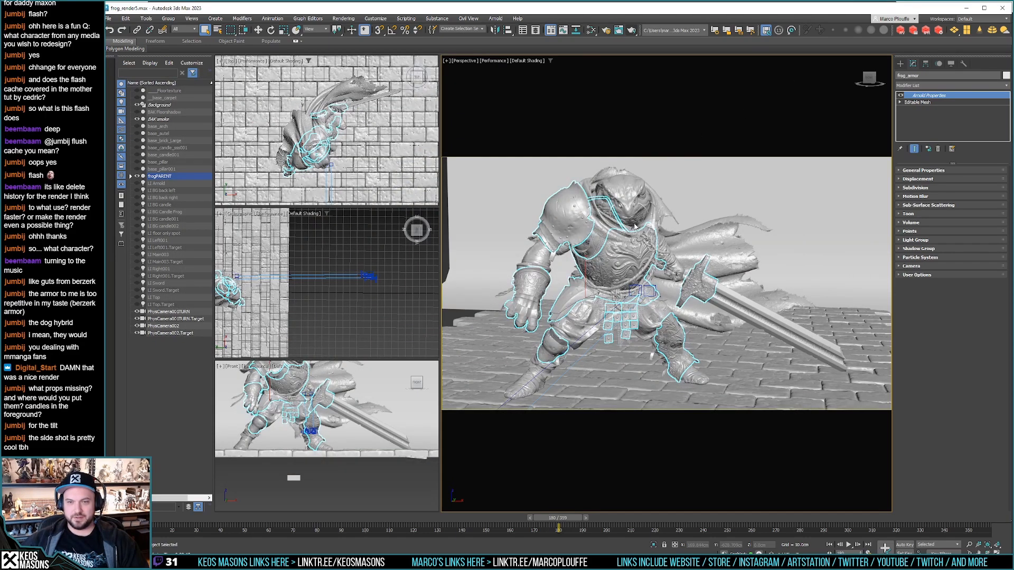
Step: Move the timeline to frame 165 to turn the warrior and floor, close the image viewer, and render the Perspective view
{"action": "middle_click_drag", "start_coordinate": [622, 240], "coordinate": [629, 239], "text": "alt"}
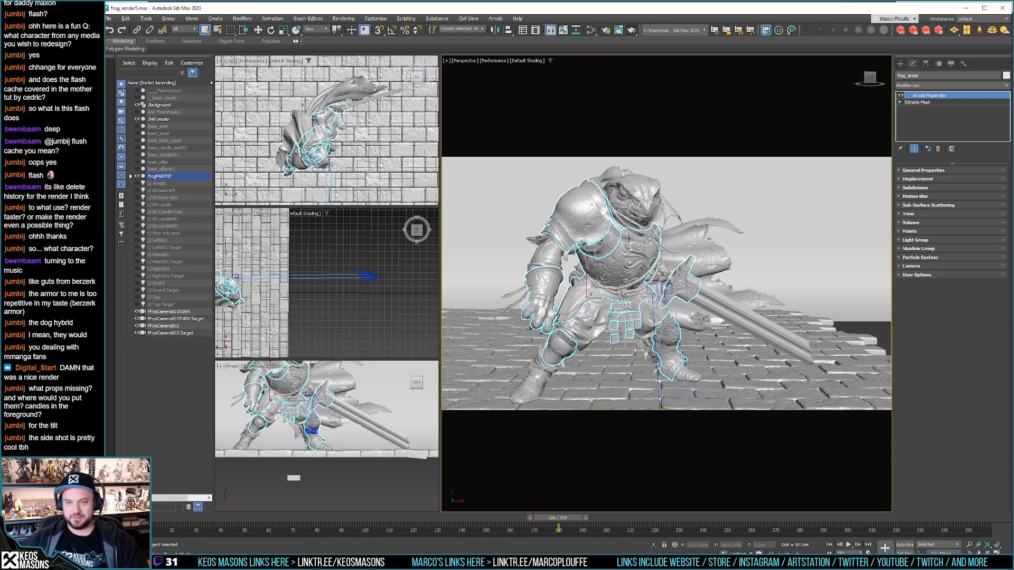
{"action": "left_click_drag", "start_coordinate": [564, 519], "coordinate": [530, 521]}
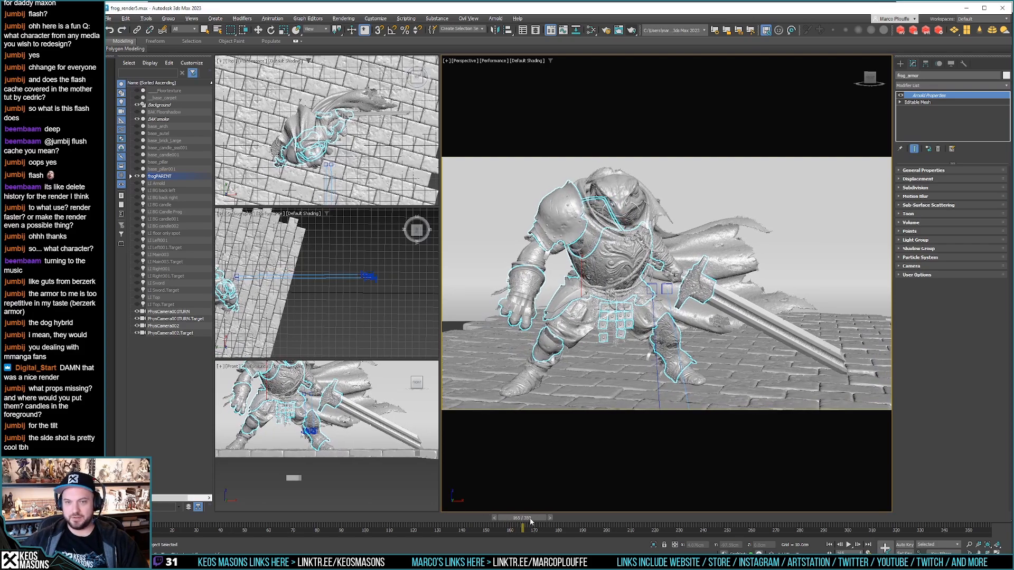
{"action": "key", "text": "q"}
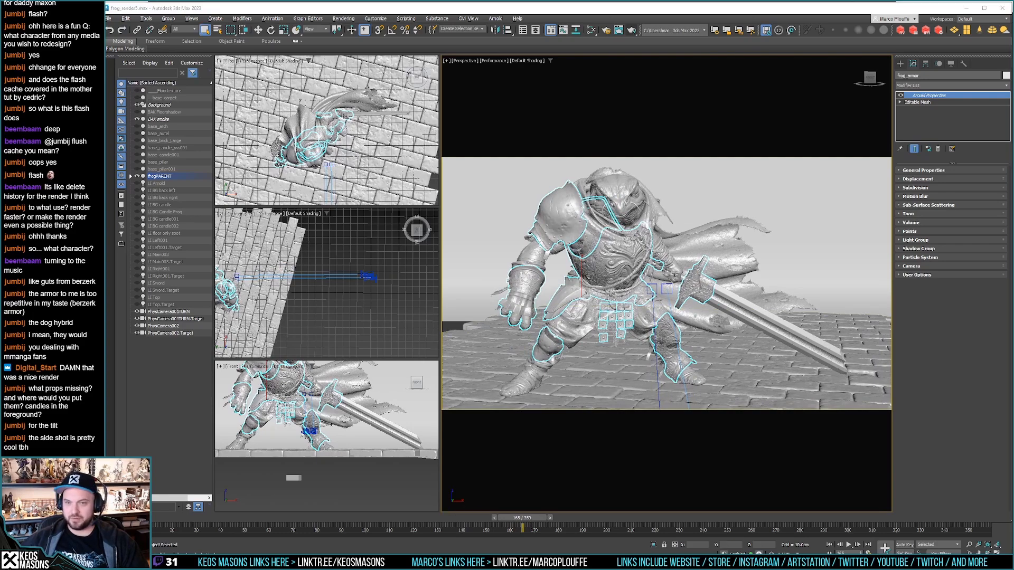
{"action": "key", "text": "alt+Tab"}
{"action": "left_click", "coordinate": [903, 46]}
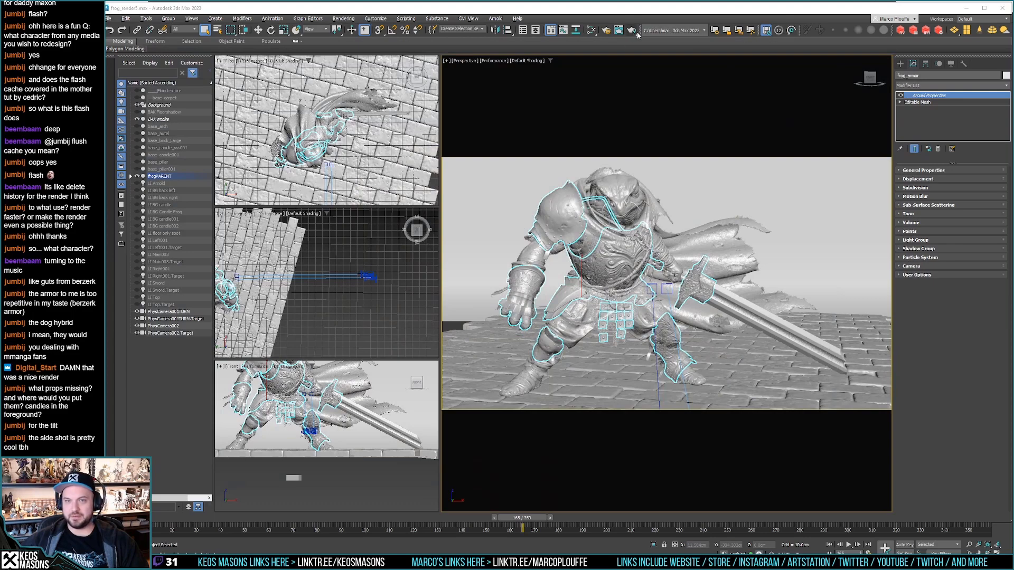
{"action": "left_click", "coordinate": [632, 32]}
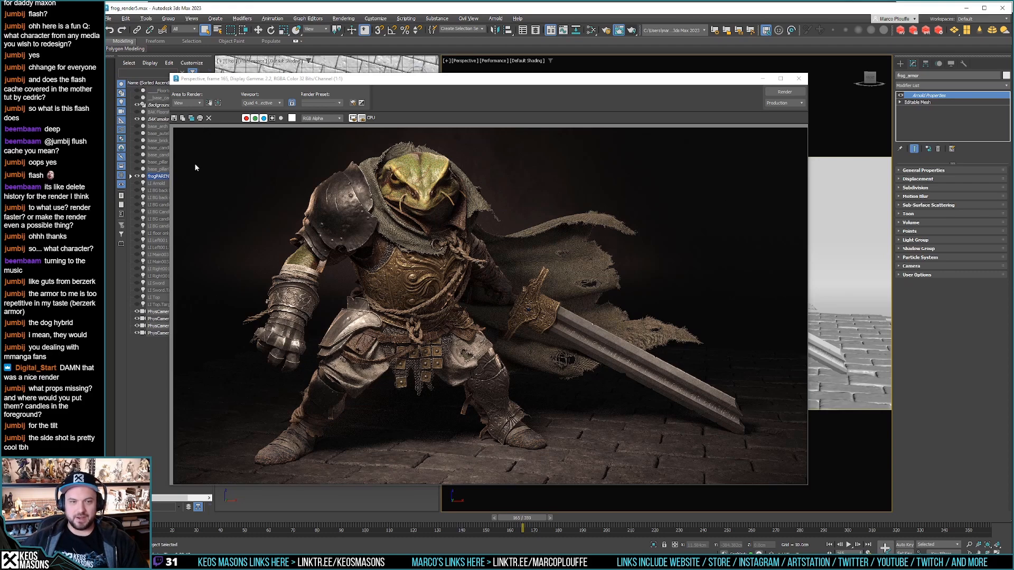
Step: Save the frame 165 render to the Desktop as the JPEG file 2.jpg
{"action": "left_click", "coordinate": [174, 118]}
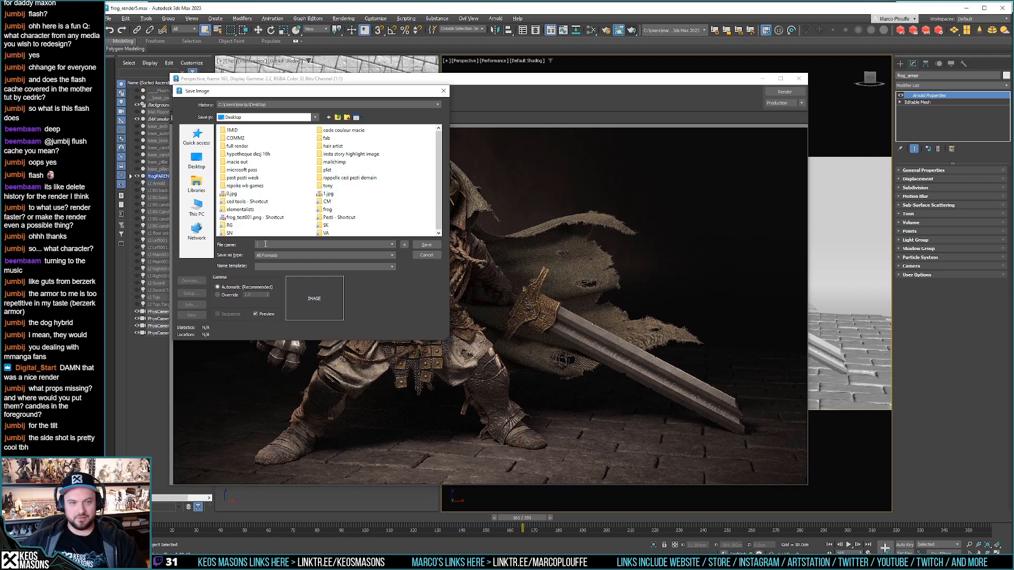
{"action": "type", "text": "2"}
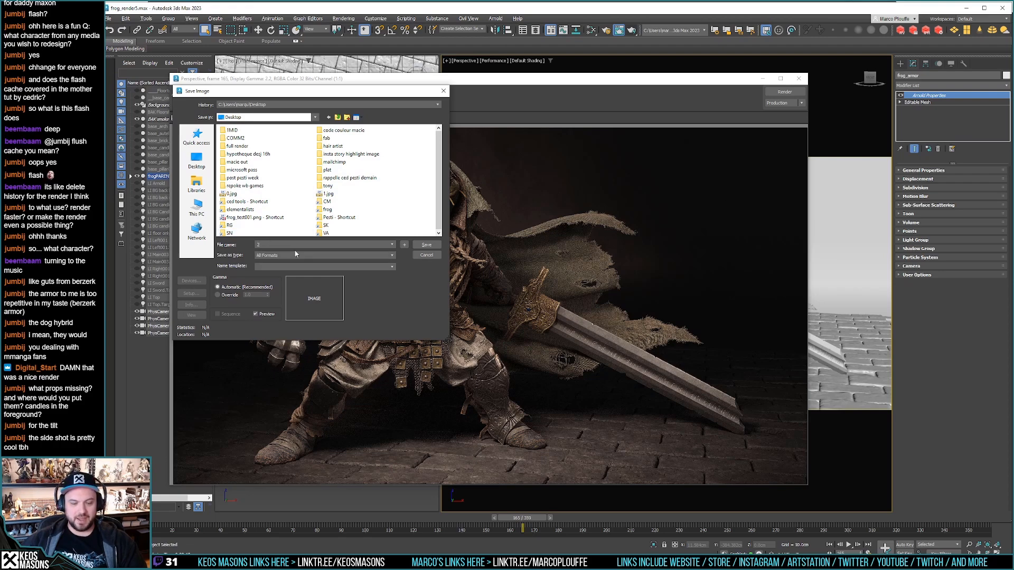
{"action": "left_click", "coordinate": [296, 256]}
{"action": "key", "text": "j"}
{"action": "key", "text": "Return"}
{"action": "key", "text": "Return"}
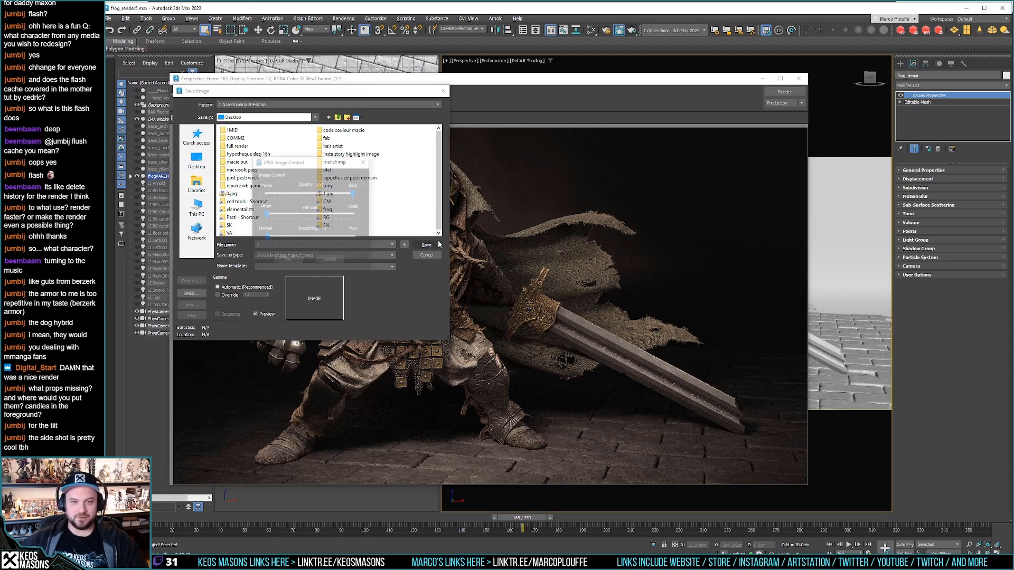
{"action": "left_click", "coordinate": [289, 261]}
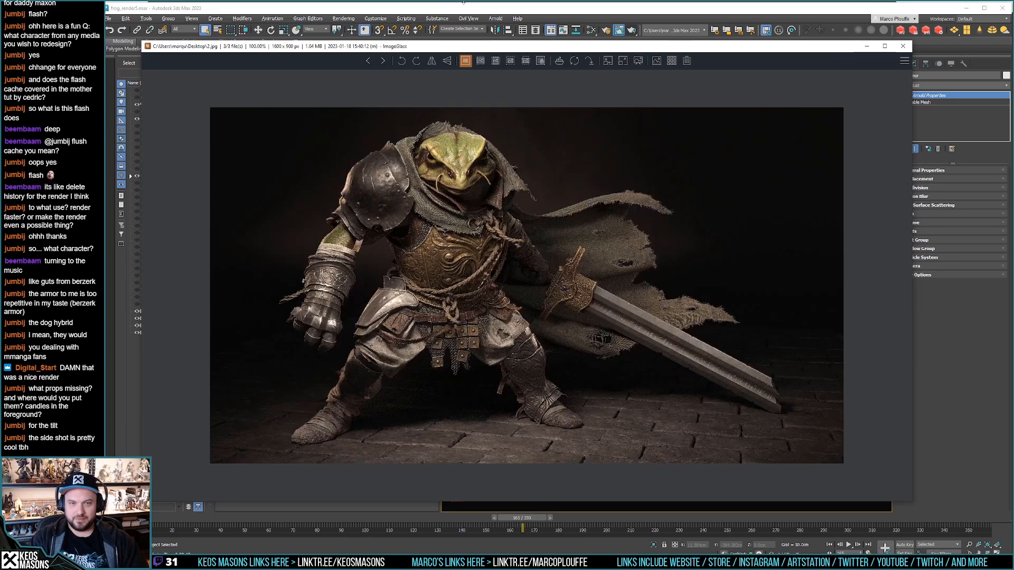
Step: Compare 1.jpg and 2.jpg in ImageGlass, flipping between them to judge the warrior's pose angle and lighting
{"action": "key", "text": "Right"}
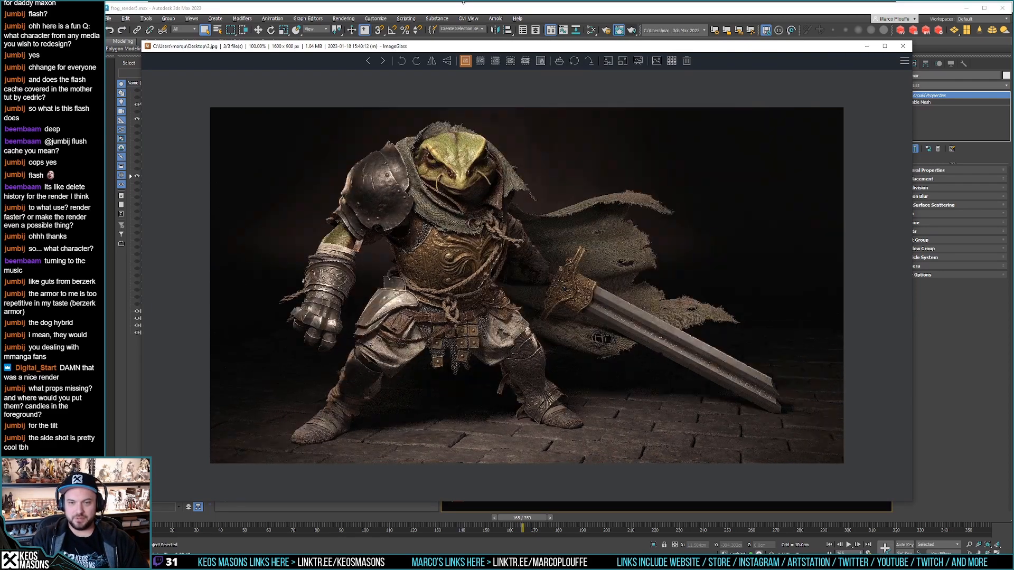
{"action": "key", "text": "Left"}
{"action": "key", "text": "Right"}
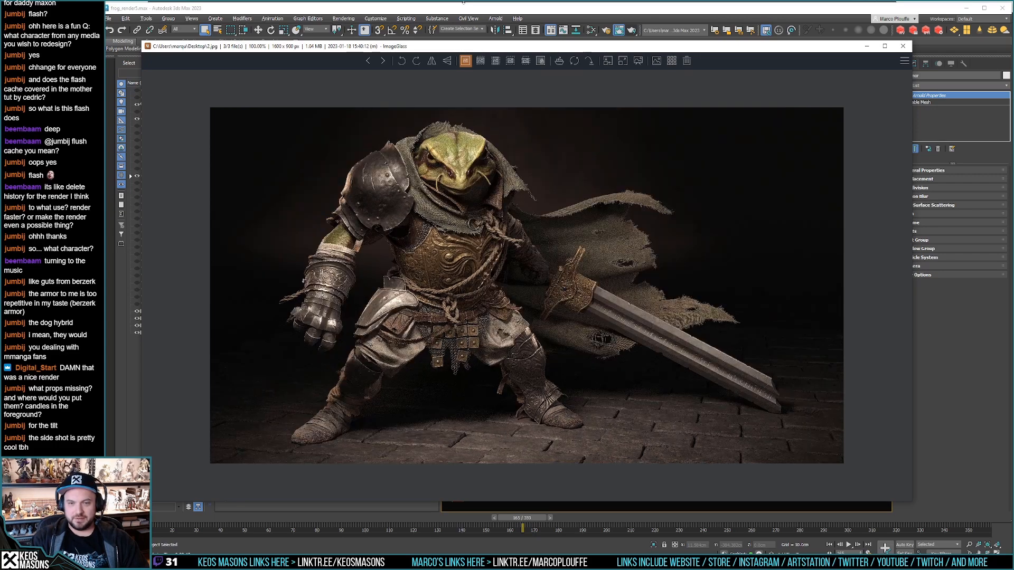
{"action": "key", "text": "Left"}
{"action": "key", "text": "Right"}
{"action": "key", "text": "Left"}
{"action": "key", "text": "Right"}
{"action": "key", "text": "Left"}
{"action": "key", "text": "Right"}
{"action": "key", "text": "Right"}
{"action": "key", "text": "Left"}
{"action": "key", "text": "Left"}
{"action": "key", "text": "Right"}
{"action": "key", "text": "Left"}
{"action": "key", "text": "Right"}
{"action": "key", "text": "Left"}
{"action": "key", "text": "Right"}
{"action": "key", "text": "Left"}
{"action": "key", "text": "Right"}
{"action": "key", "text": "Left"}
{"action": "key", "text": "Right"}
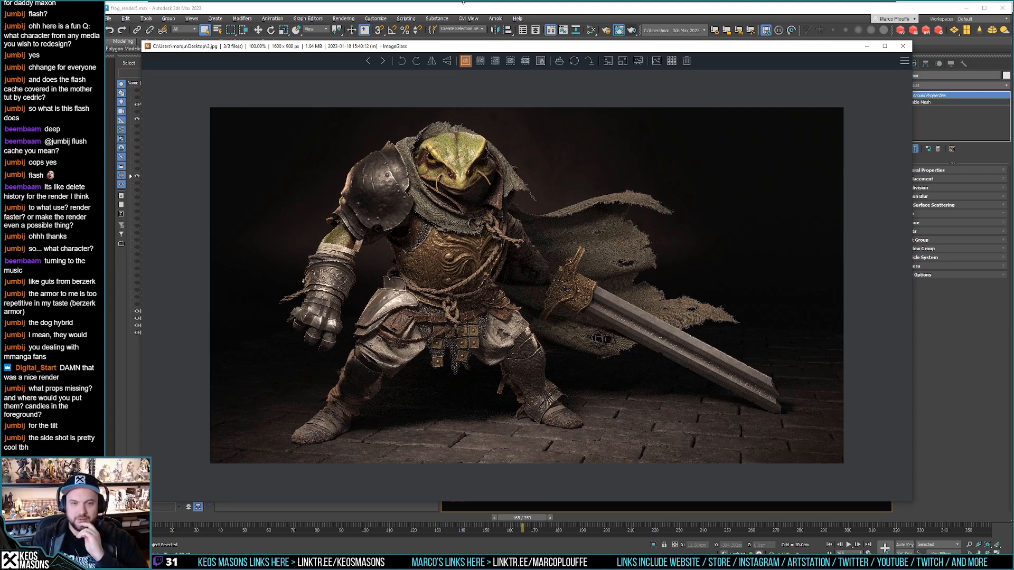
{"action": "key", "text": "Left"}
{"action": "key", "text": "Right"}
{"action": "key", "text": "Left"}
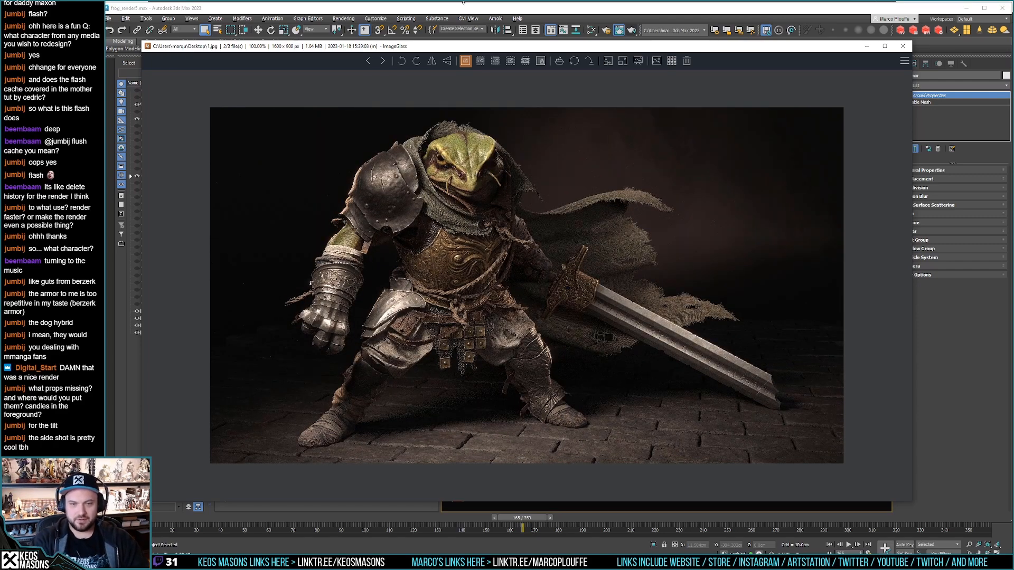
{"action": "key", "text": "Right"}
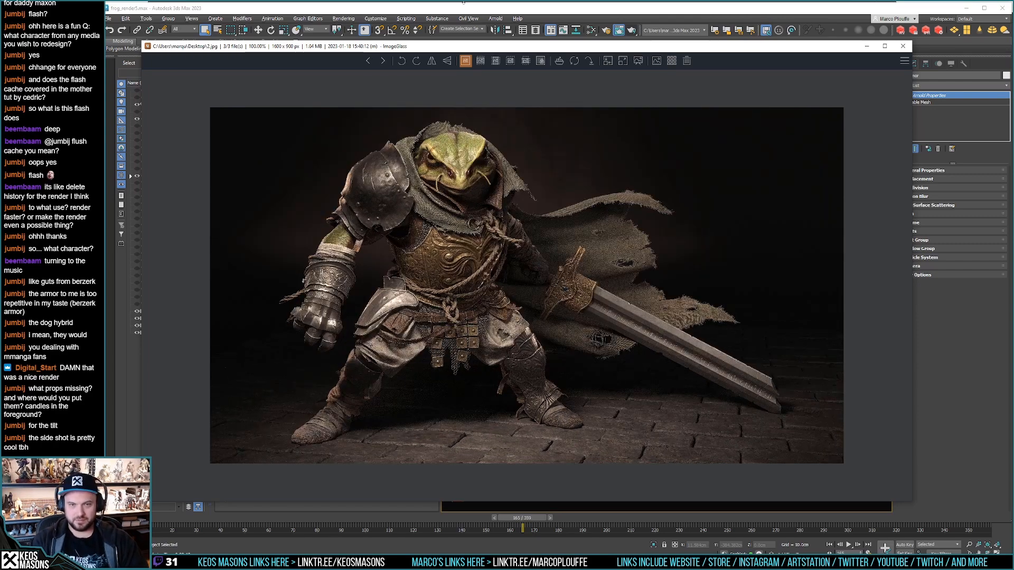
{"action": "key", "text": "Left"}
{"action": "key", "text": "Right"}
{"action": "key", "text": "Left"}
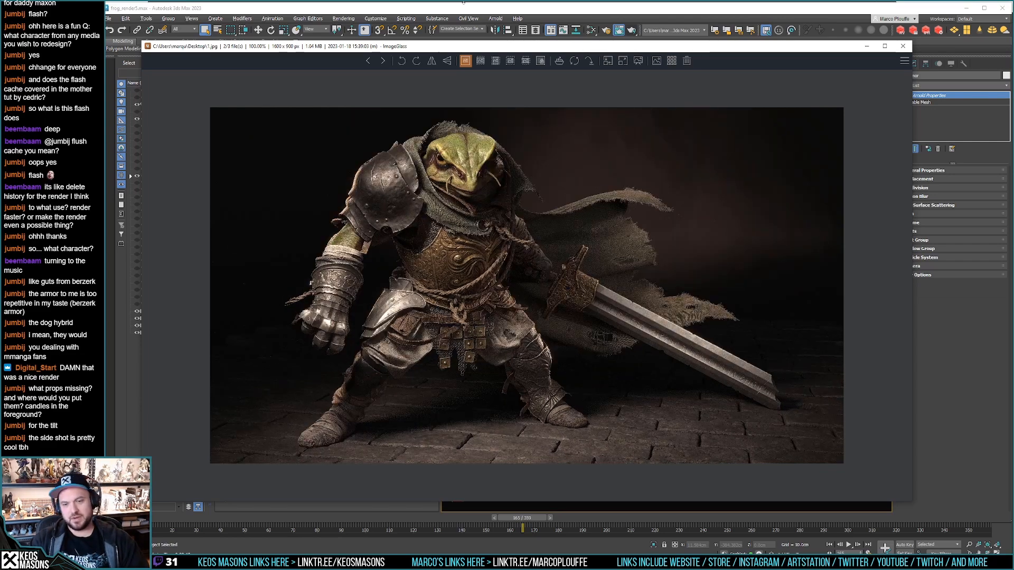
Step: Flip repeatedly between the saved renders 1.jpg and 2.jpg to weigh the warrior's two poses, and close the image viewer
{"action": "key", "text": "Right"}
{"action": "key", "text": "Left"}
{"action": "key", "text": "Right"}
{"action": "key", "text": "Left"}
{"action": "key", "text": "Right"}
{"action": "key", "text": "Left"}
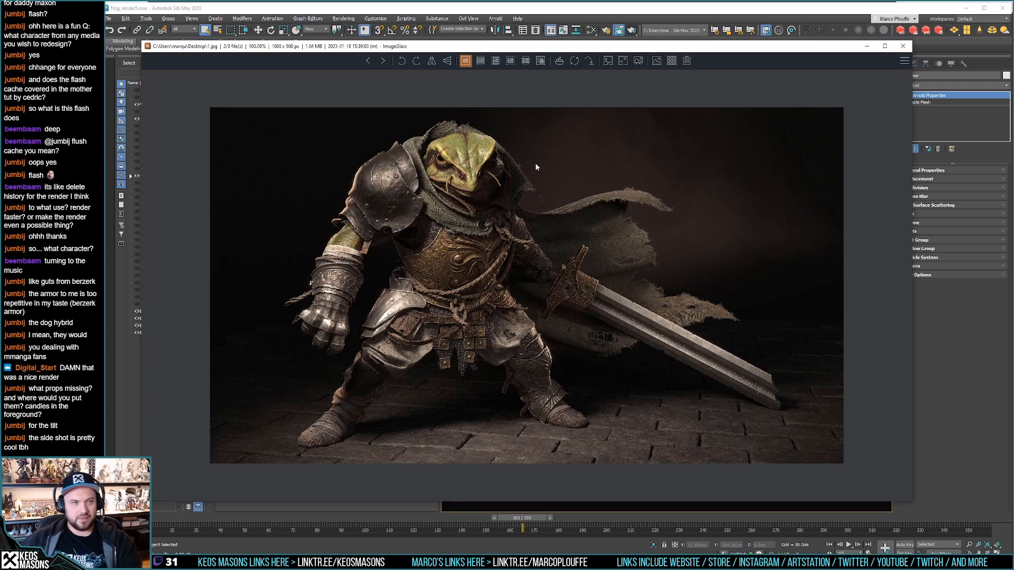
{"action": "key", "text": "Right"}
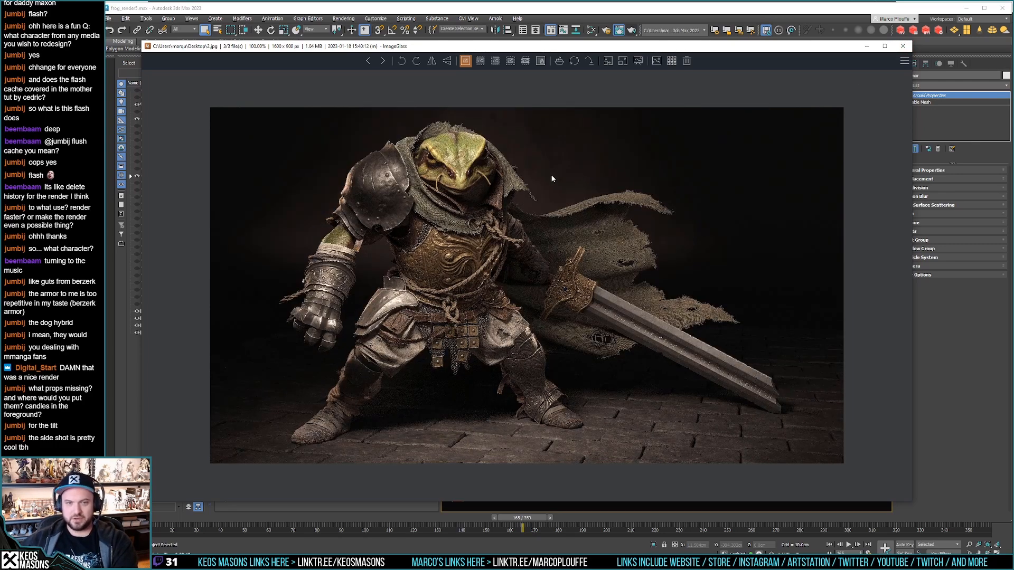
{"action": "key", "text": "Left"}
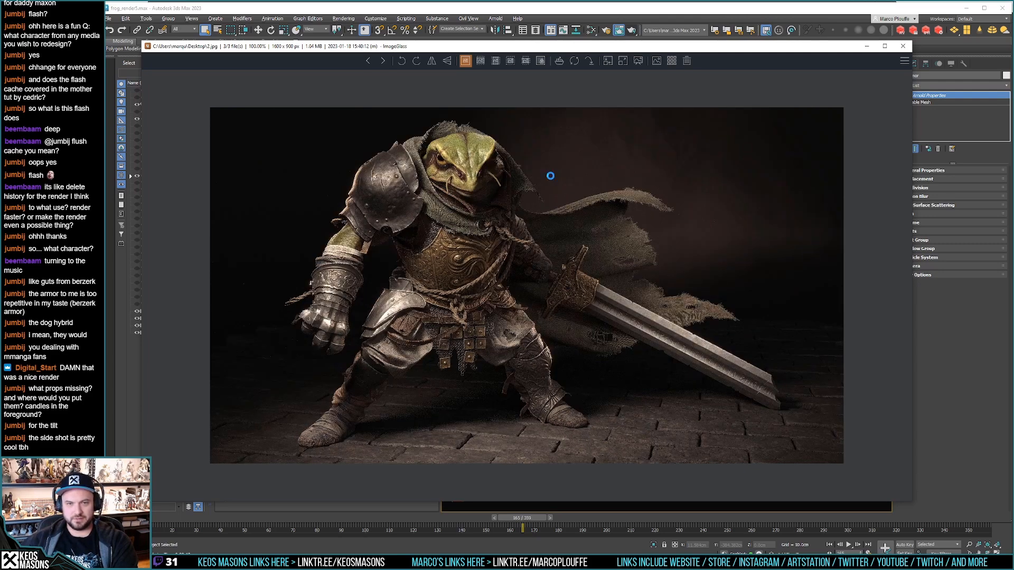
{"action": "key", "text": "Right"}
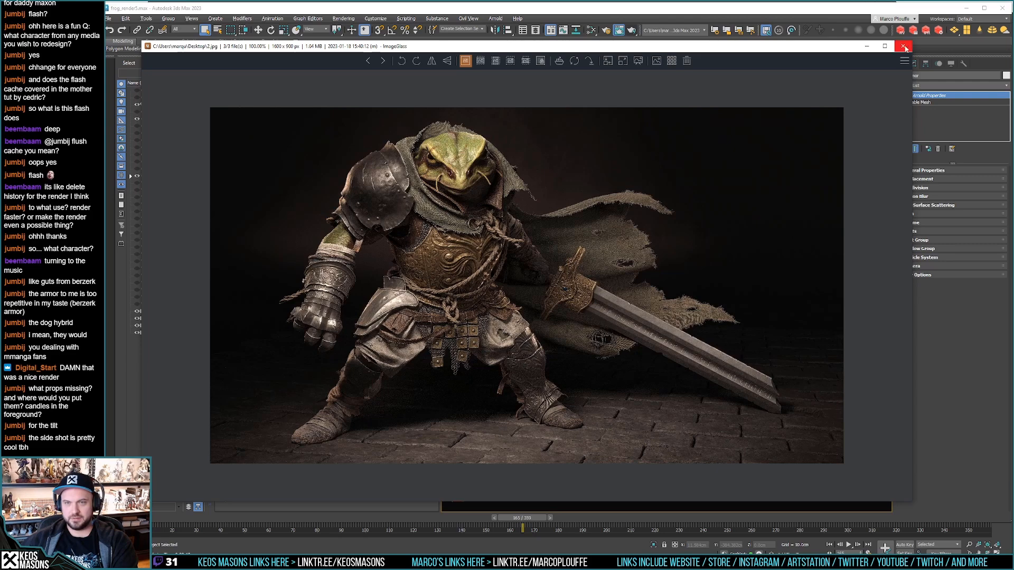
{"action": "left_click", "coordinate": [904, 47]}
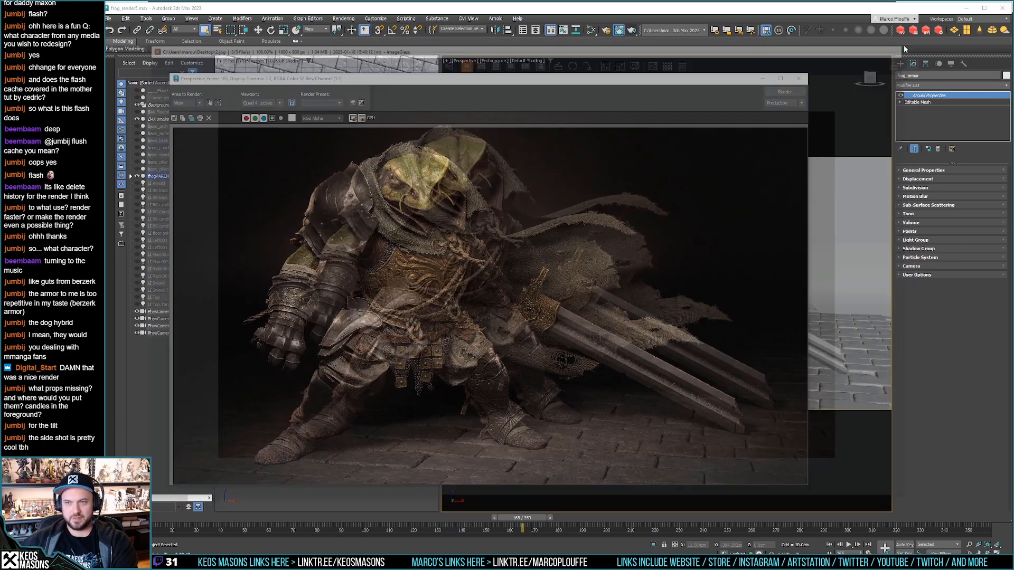
Step: Dismiss the old rendered frame, move the timeline to frame 180, orbit around the warrior, and render the Perspective view
{"action": "left_click", "coordinate": [798, 78]}
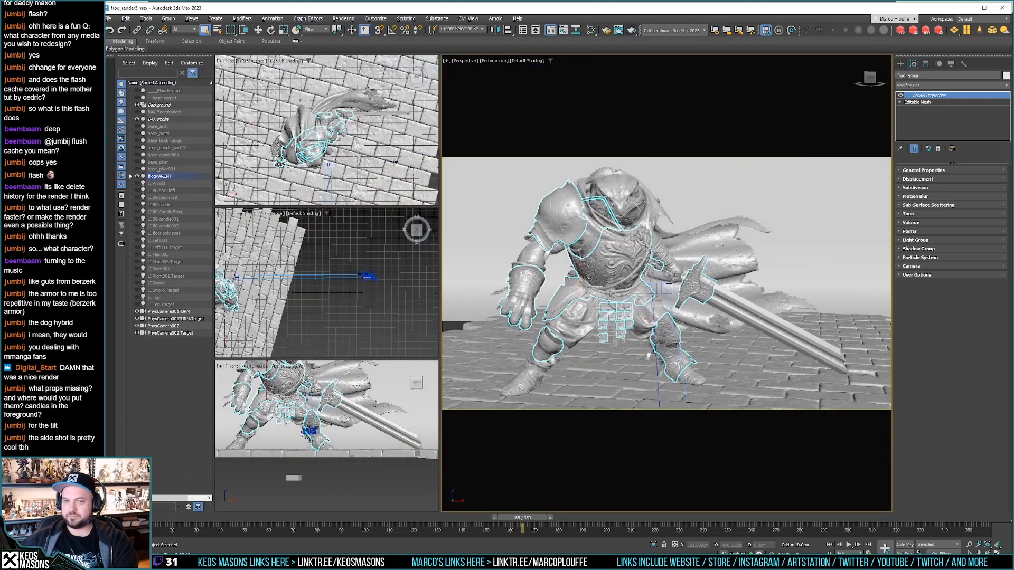
{"action": "left_click_drag", "start_coordinate": [542, 523], "coordinate": [568, 522]}
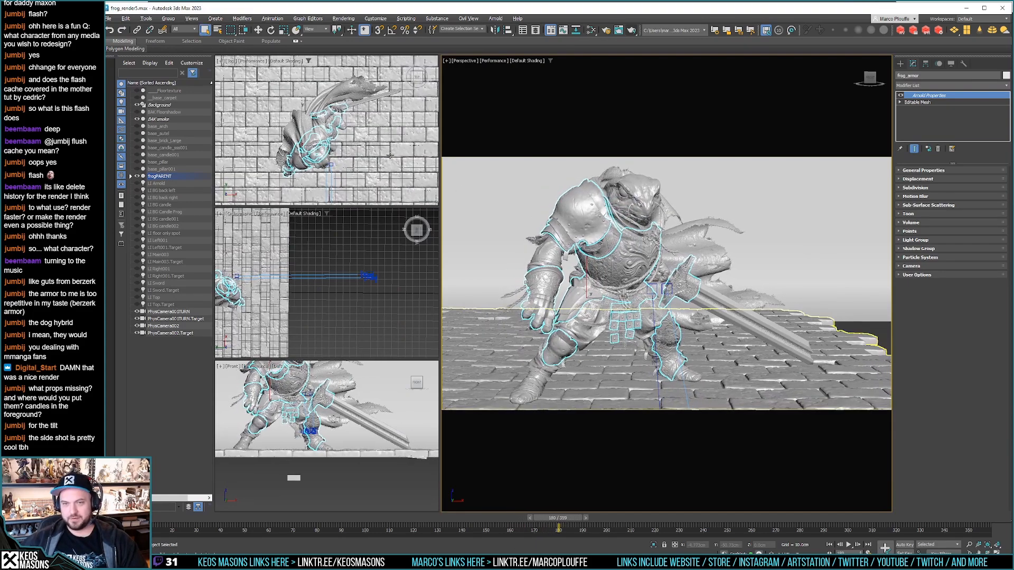
{"action": "left_click", "coordinate": [127, 19]}
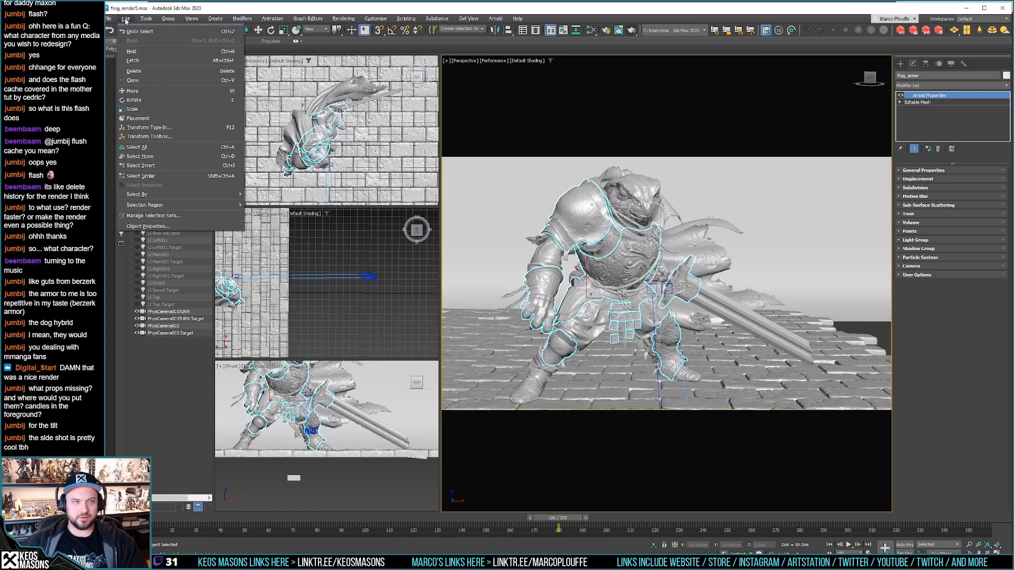
{"action": "left_click", "coordinate": [127, 19]}
{"action": "middle_click_drag", "start_coordinate": [635, 284], "coordinate": [575, 287], "text": "alt"}
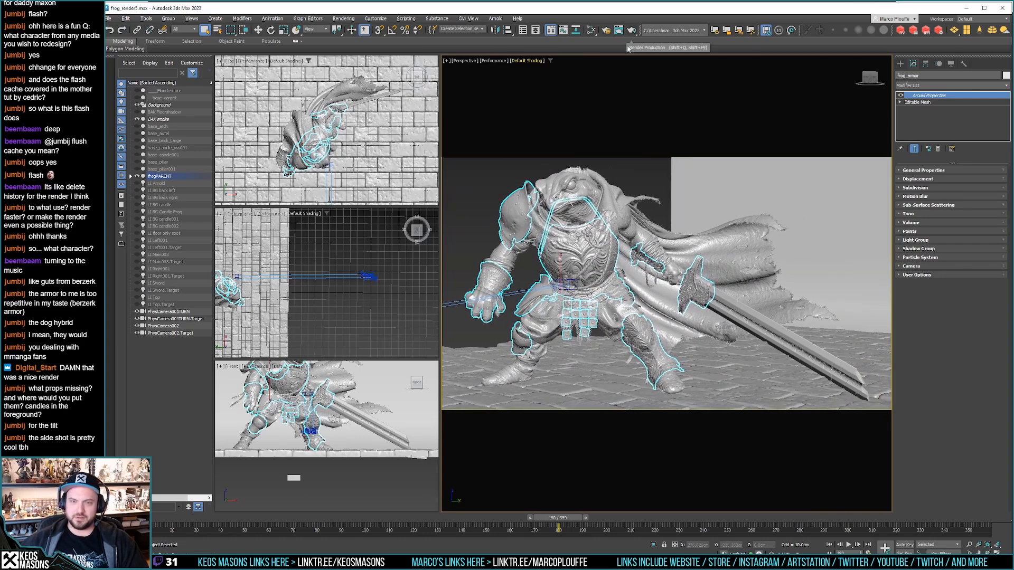
{"action": "left_click", "coordinate": [633, 30]}
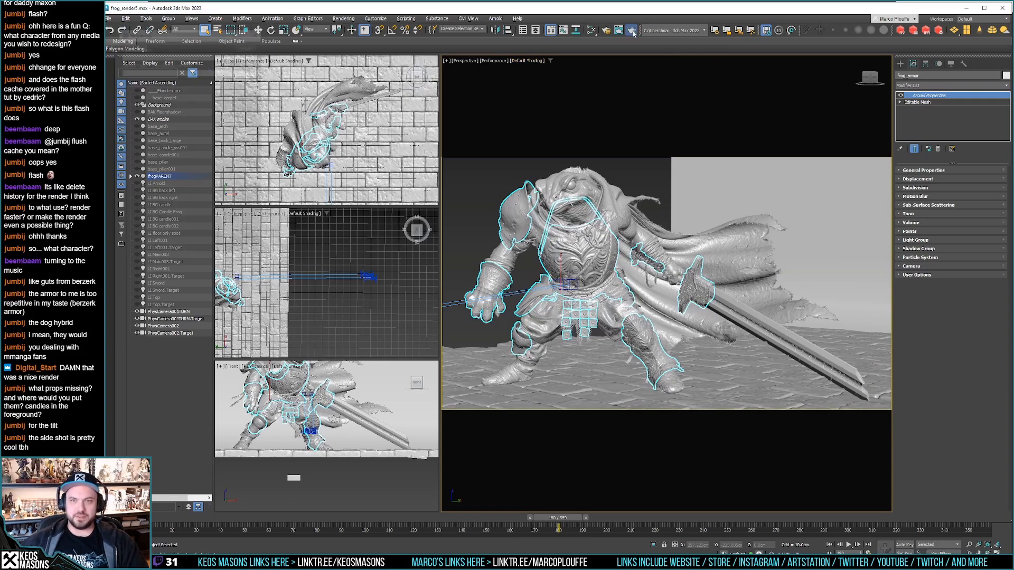
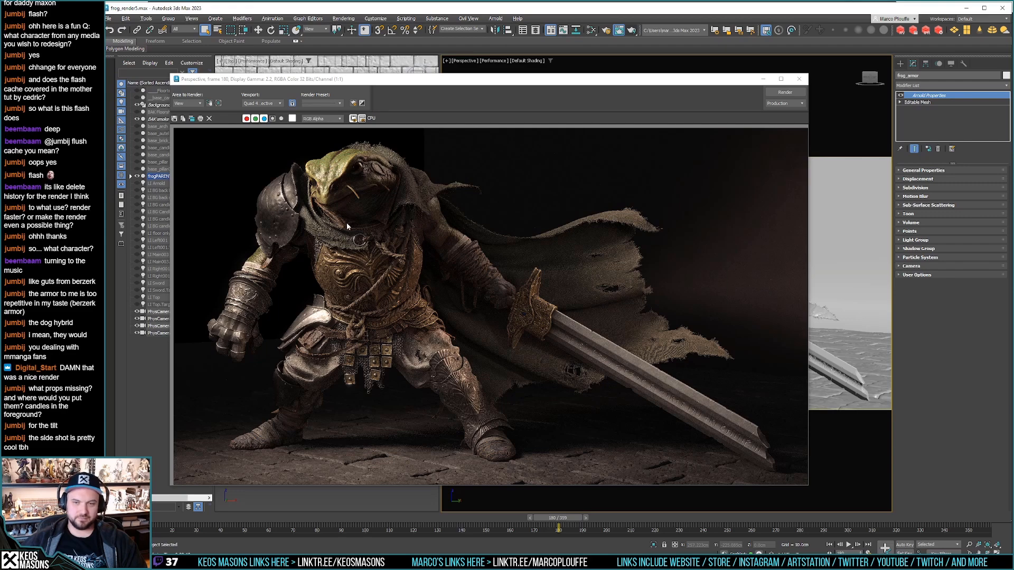
Step: Close the rendered frame, orbit the Perspective view back, move the timeline to frame 133, and start a new render
{"action": "left_click", "coordinate": [800, 80]}
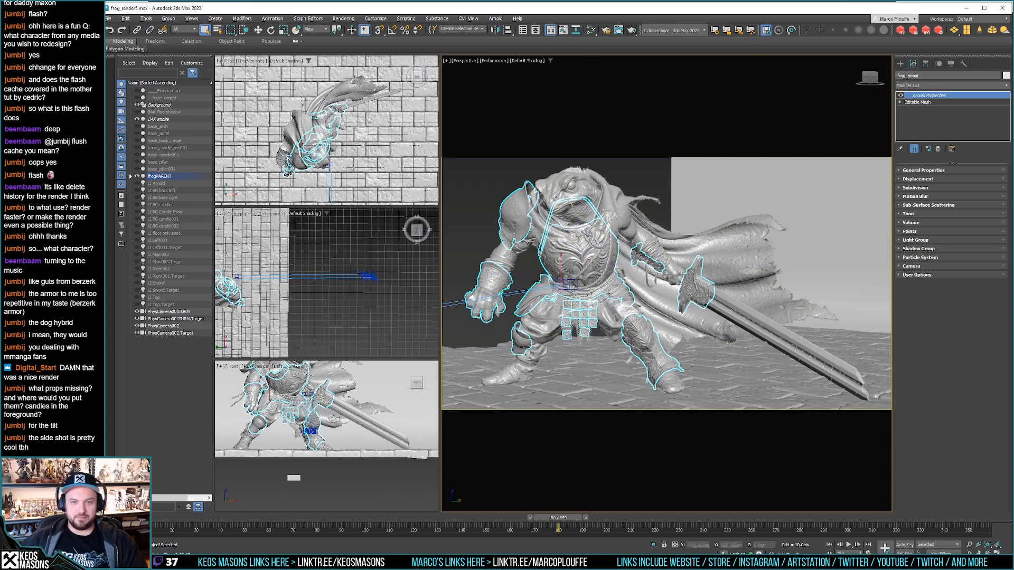
{"action": "middle_click_drag", "start_coordinate": [604, 295], "coordinate": [638, 294], "text": "alt"}
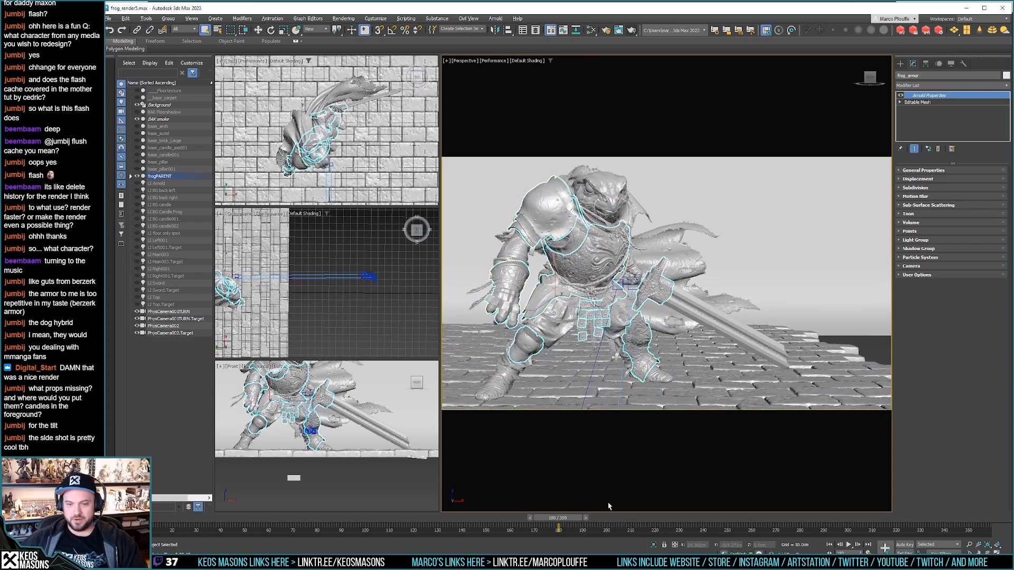
{"action": "left_click_drag", "start_coordinate": [573, 522], "coordinate": [465, 519]}
{"action": "left_click", "coordinate": [631, 31]}
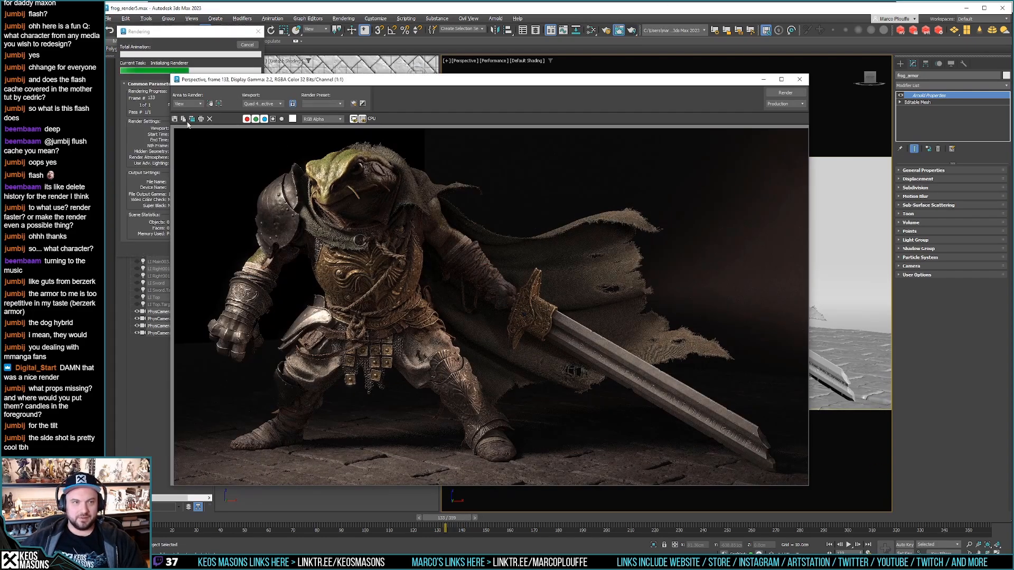
Step: Save the frame 180 image still shown in the render window to the Desktop as the JPEG file 2.jpg
{"action": "left_click", "coordinate": [174, 119]}
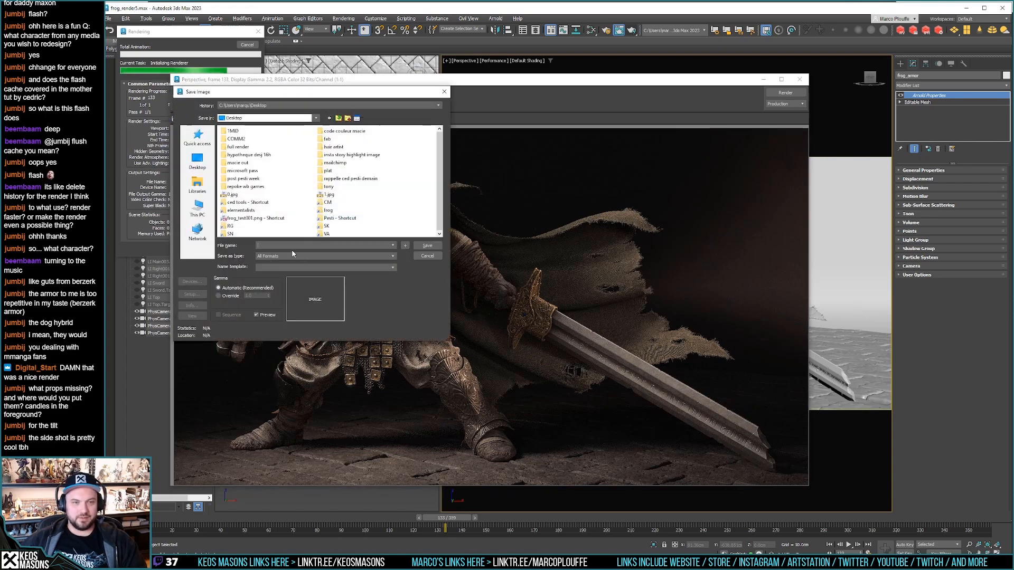
{"action": "left_click", "coordinate": [346, 257]}
{"action": "left_click", "coordinate": [317, 319]}
{"action": "left_click", "coordinate": [428, 247]}
{"action": "left_click", "coordinate": [291, 259]}
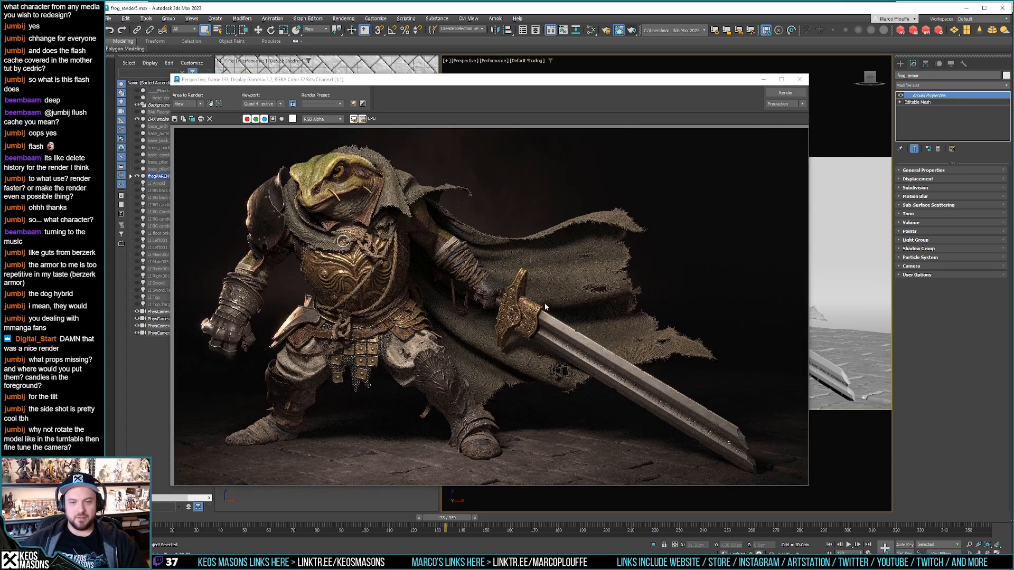
Step: Save the frame 133 render to the Desktop as the JPEG file 3.jpg
{"action": "left_click", "coordinate": [174, 118]}
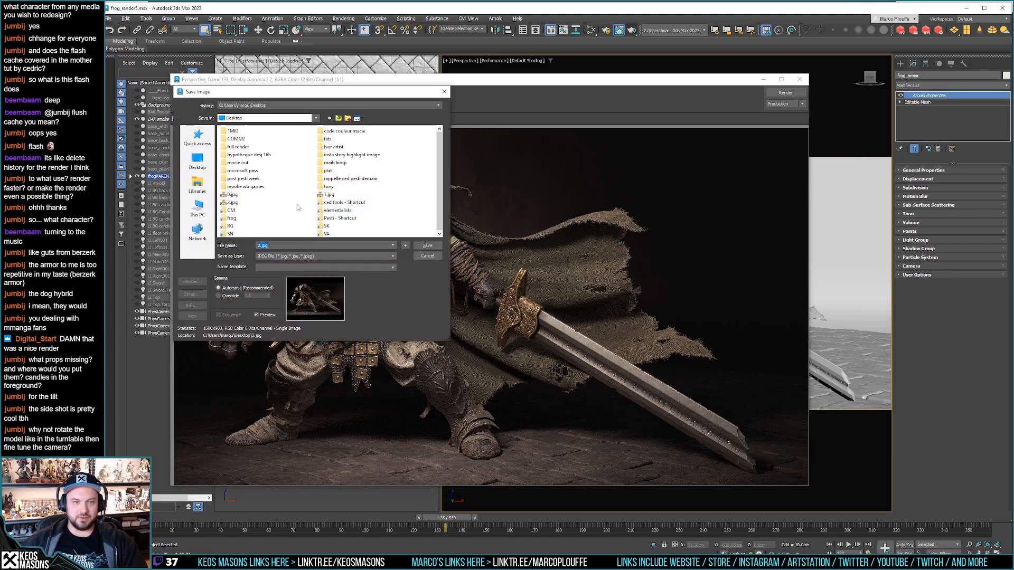
{"action": "type", "text": "2"}
{"action": "left_click", "coordinate": [280, 252]}
{"action": "left_click", "coordinate": [426, 245]}
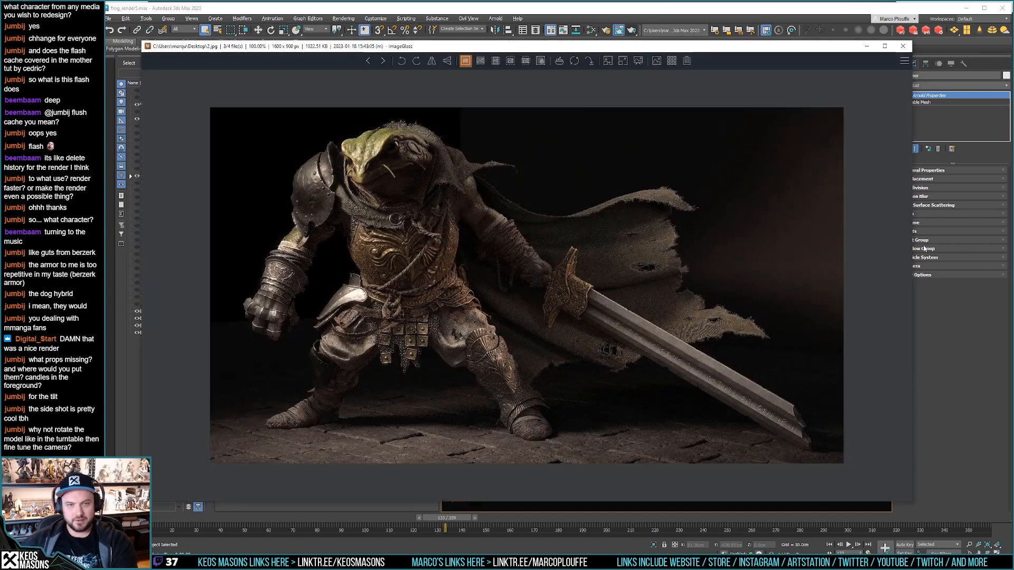
Step: Compare 2.jpg with 3.jpg in ImageGlass, and close both the image viewer and the rendered frame
{"action": "key", "text": "Right"}
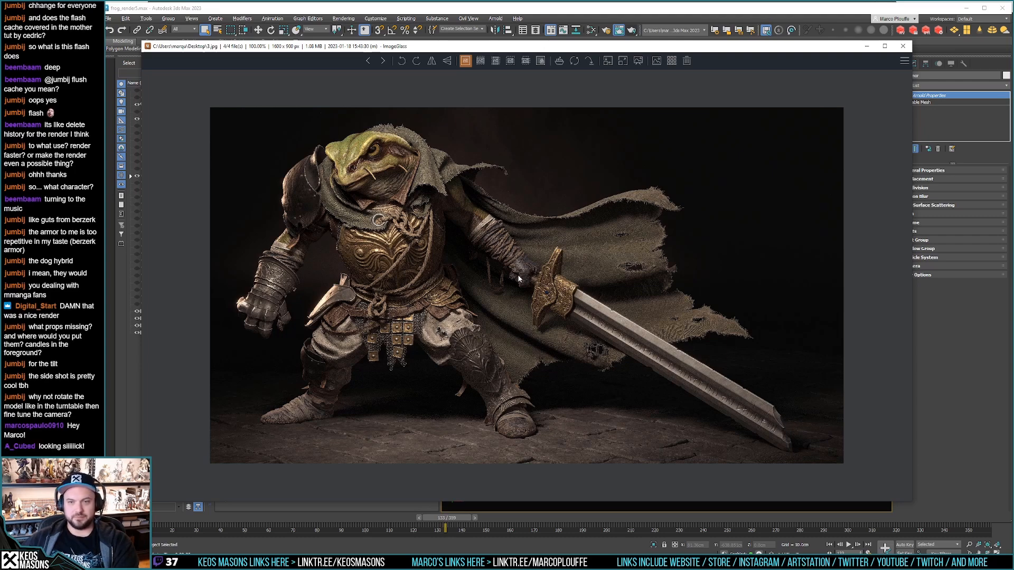
{"action": "left_click", "coordinate": [903, 47]}
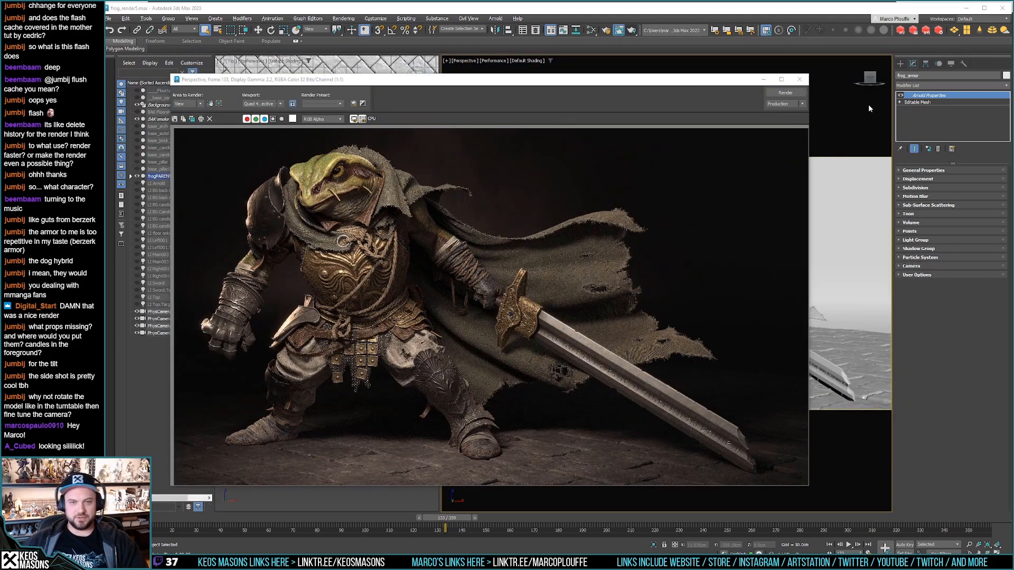
{"action": "left_click", "coordinate": [800, 80]}
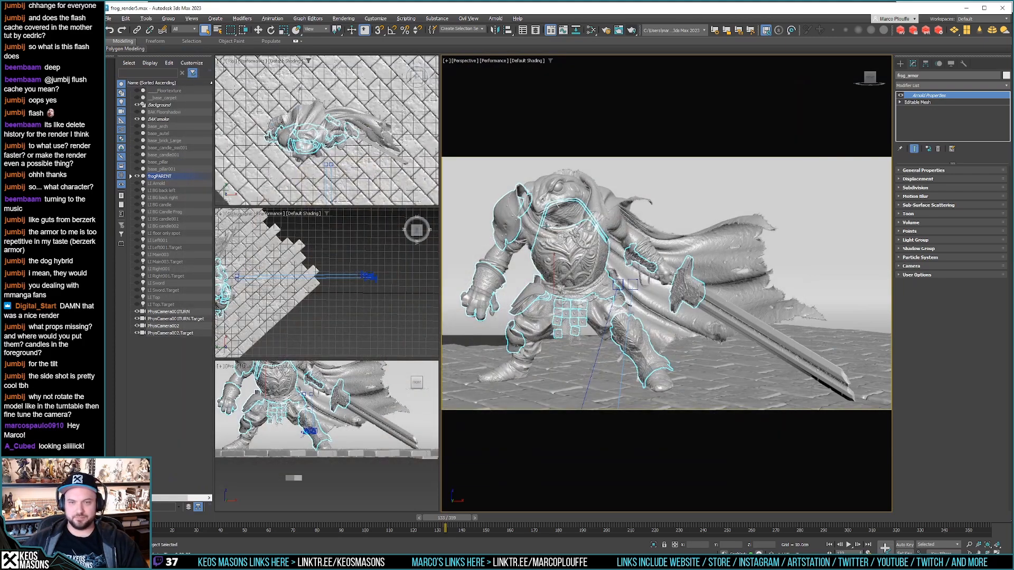
Step: Clear the selection, capture the Perspective viewport at frame 133 with Snagit, and return to 3ds Max
{"action": "middle_click_drag", "start_coordinate": [565, 251], "coordinate": [569, 252]}
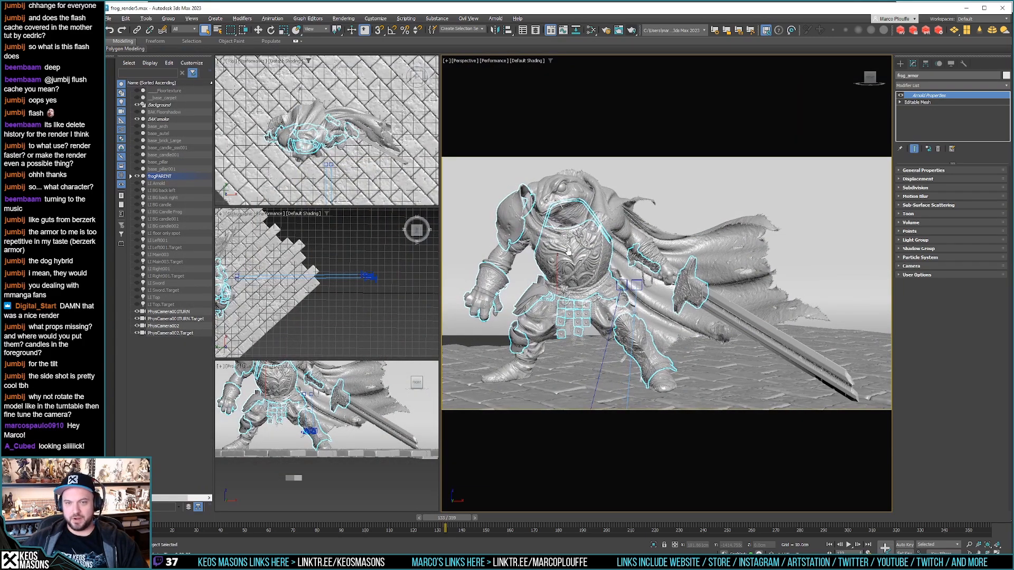
{"action": "left_click", "coordinate": [610, 113]}
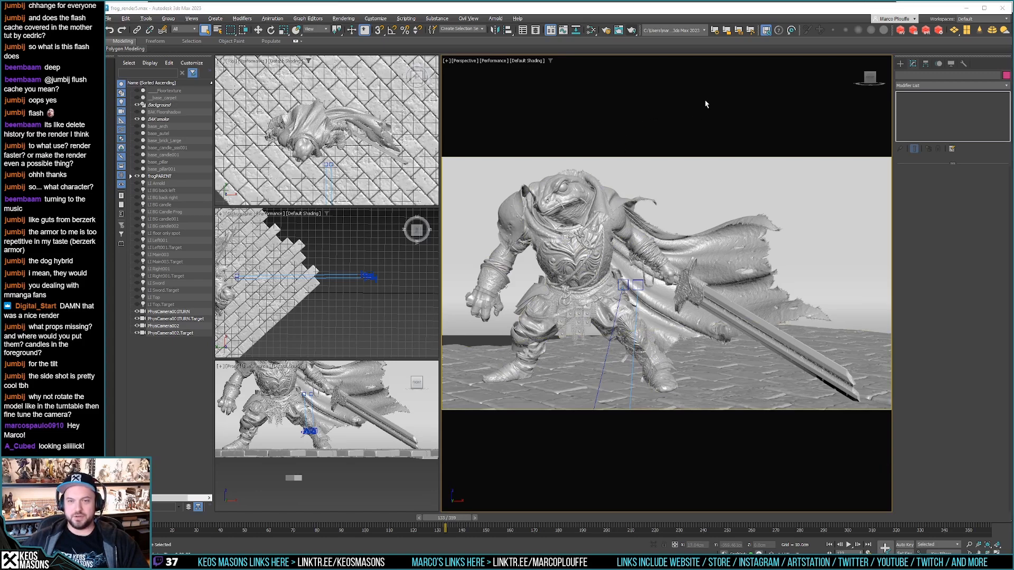
{"action": "left_click", "coordinate": [733, 216]}
{"action": "left_click_drag", "start_coordinate": [586, 171], "coordinate": [731, 196]}
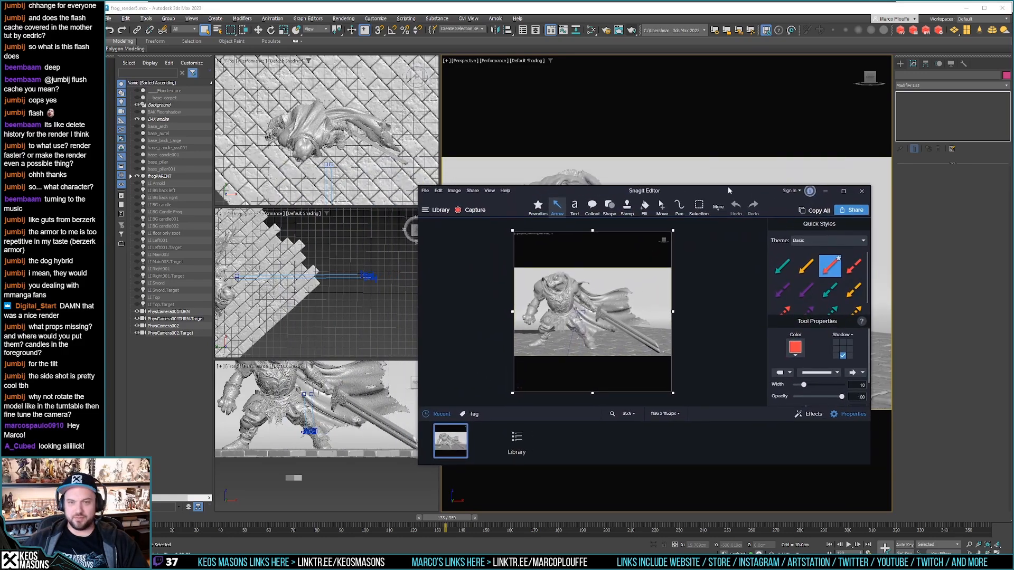
{"action": "left_click", "coordinate": [668, 16]}
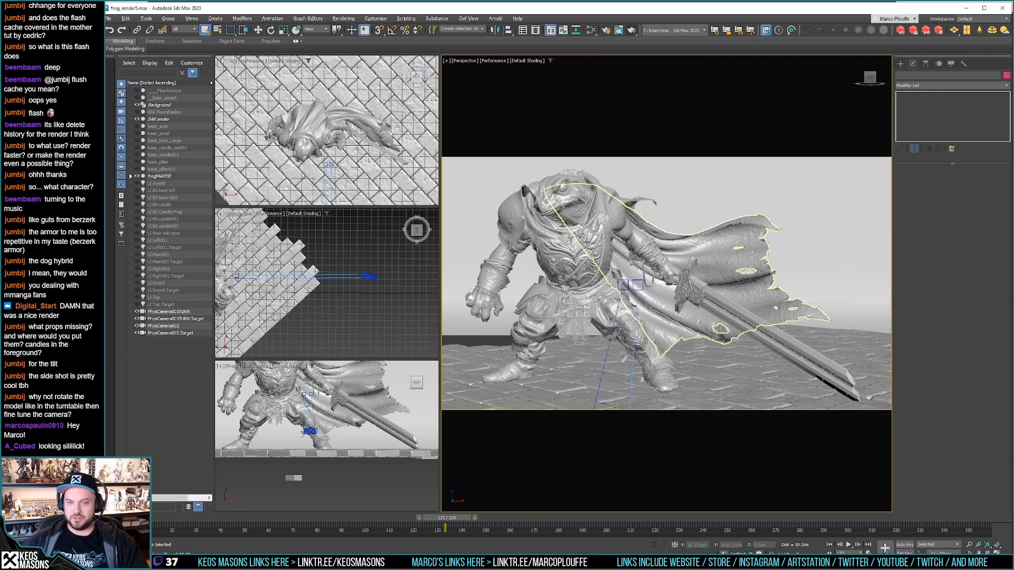
Step: Move the timeline to frame 180 and check the frame 133 viewport capture in Snagit against it
{"action": "left_click_drag", "start_coordinate": [463, 523], "coordinate": [578, 518]}
{"action": "key", "text": "q"}
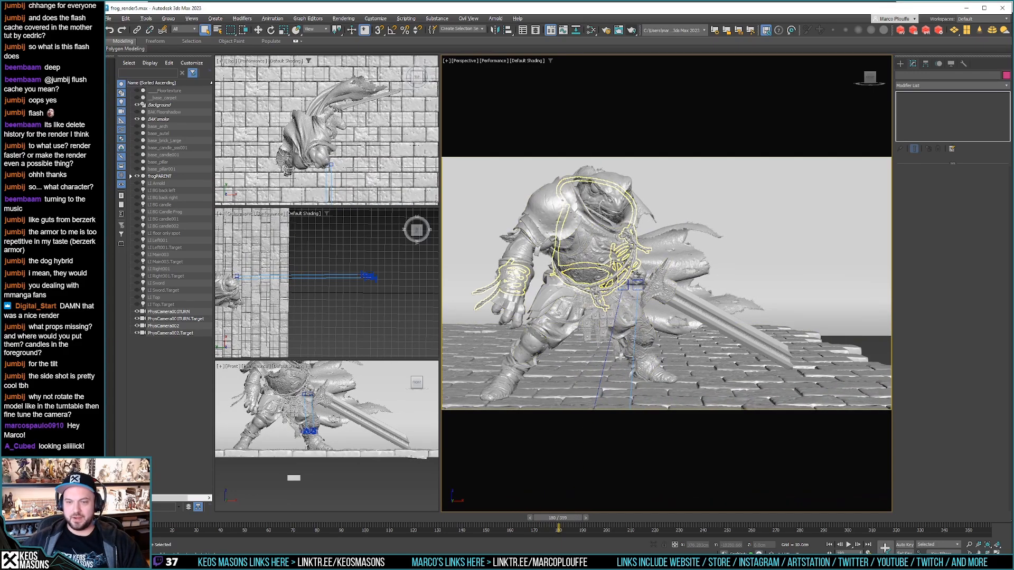
{"action": "key", "text": "alt+Tab"}
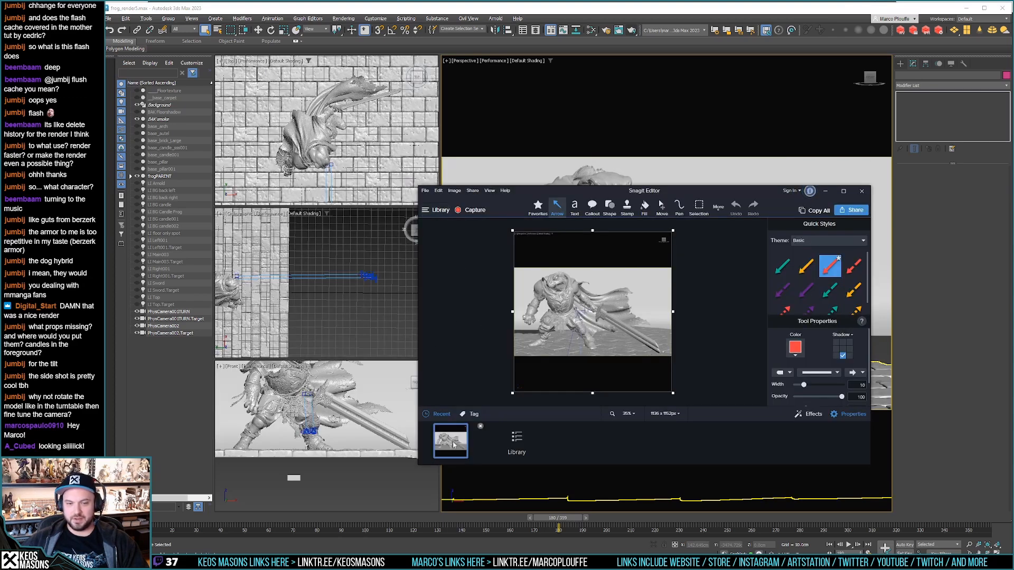
{"action": "left_click", "coordinate": [732, 13]}
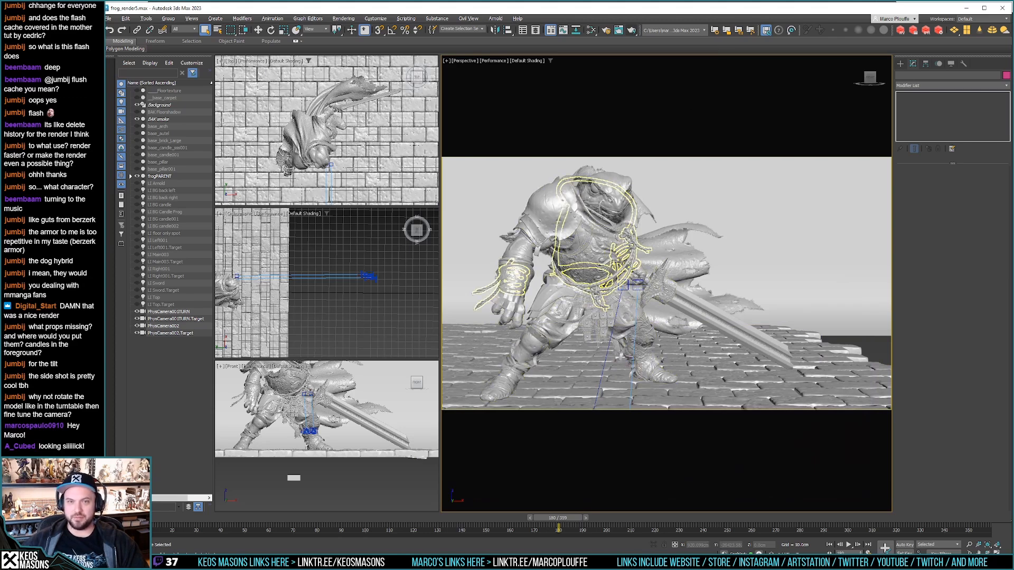
Step: Frame a closer view of the warrior, and hide the smoke object, the Background, and both physical cameras with their targets
{"action": "middle_click_drag", "start_coordinate": [619, 261], "coordinate": [701, 303], "text": "alt"}
{"action": "scroll", "coordinate": [657, 302], "scroll_direction": "up", "scroll_amount": 5}
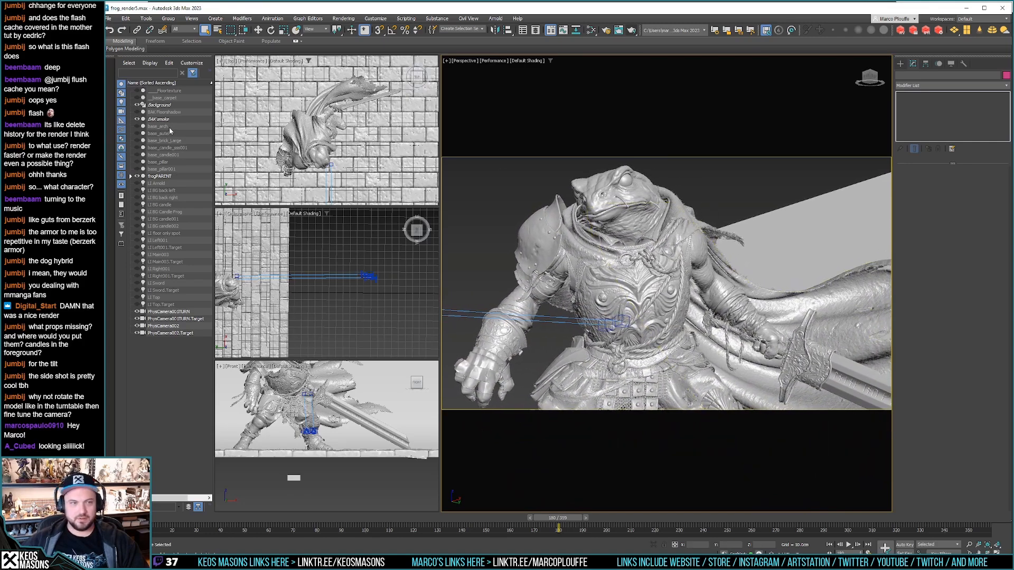
{"action": "left_click", "coordinate": [138, 119]}
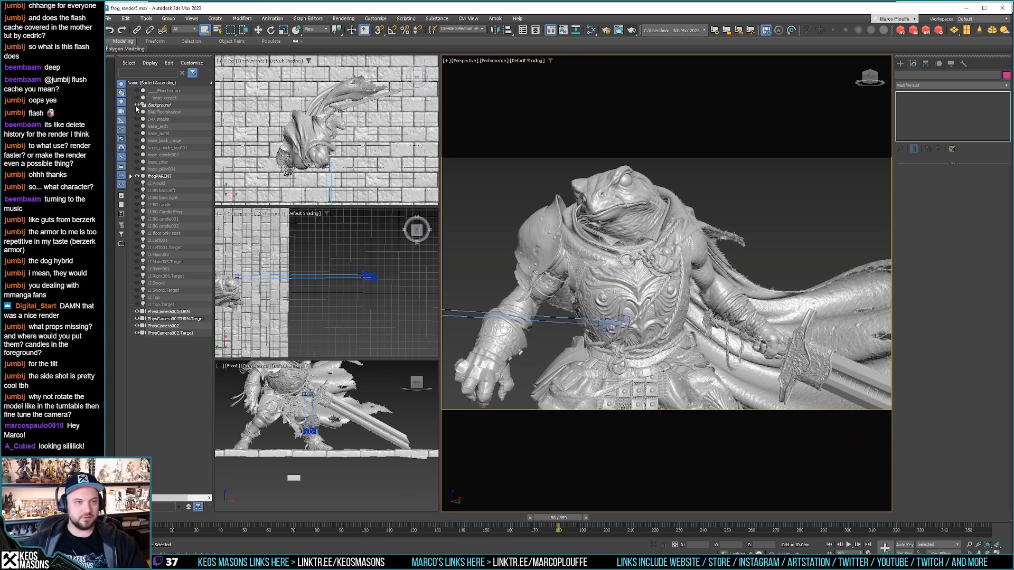
{"action": "middle_click_drag", "start_coordinate": [309, 294], "coordinate": [389, 296]}
{"action": "scroll", "coordinate": [312, 279], "scroll_direction": "down", "scroll_amount": 5}
{"action": "middle_click_drag", "start_coordinate": [285, 292], "coordinate": [337, 278]}
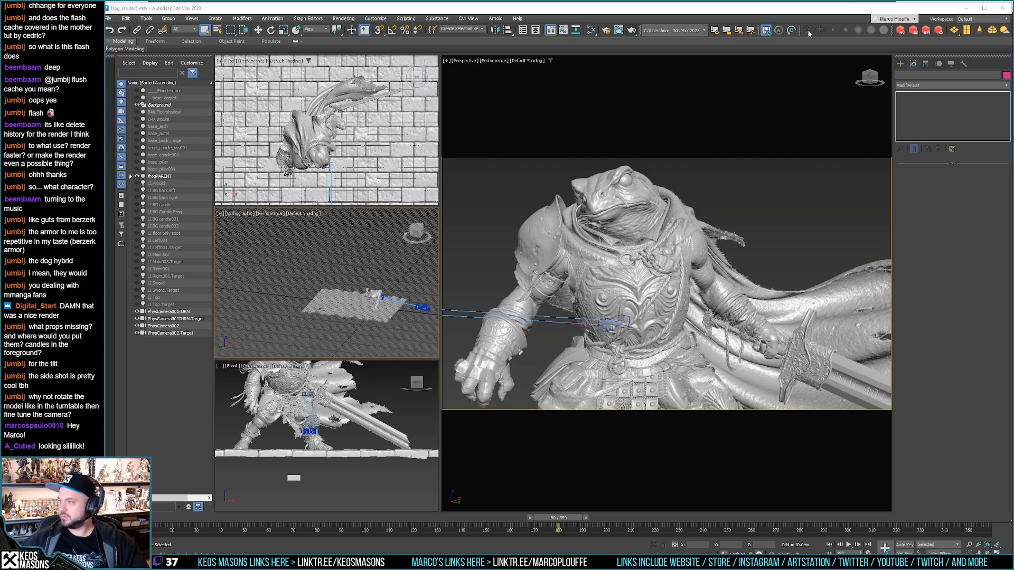
{"action": "left_click", "coordinate": [137, 105]}
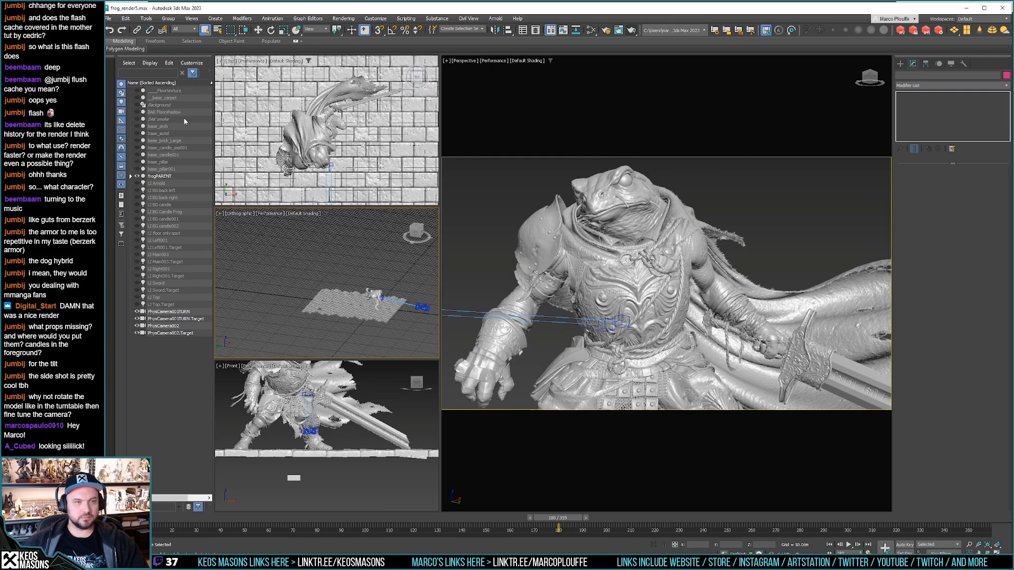
{"action": "mouse_move", "coordinate": [681, 262]}
{"action": "middle_mouse_down", "text": "alt"}
{"action": "mouse_move", "coordinate": [650, 257]}
{"action": "mouse_move", "coordinate": [673, 261]}
{"action": "middle_mouse_up", "text": "alt"}
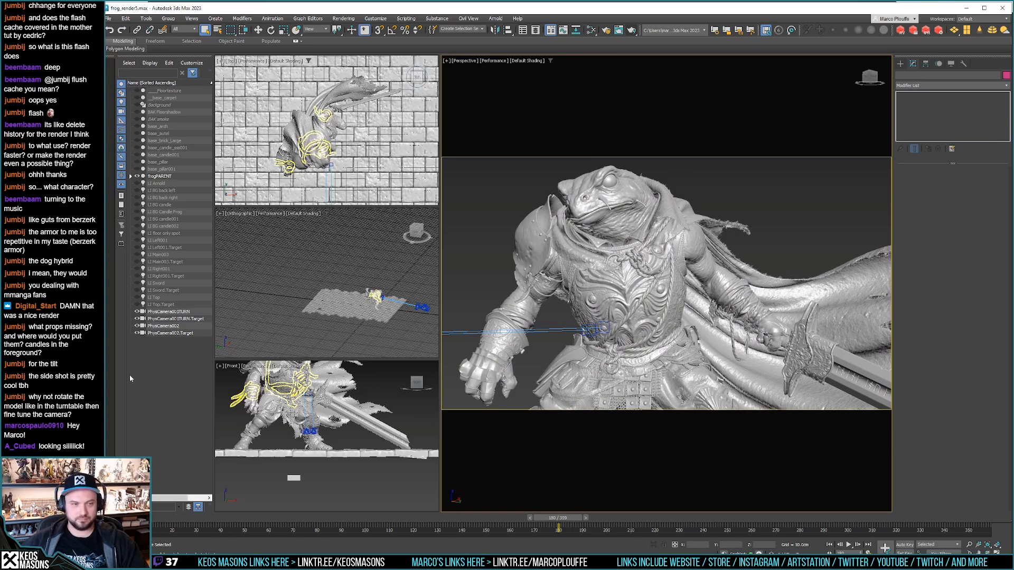
{"action": "left_click_drag", "start_coordinate": [137, 312], "coordinate": [138, 333]}
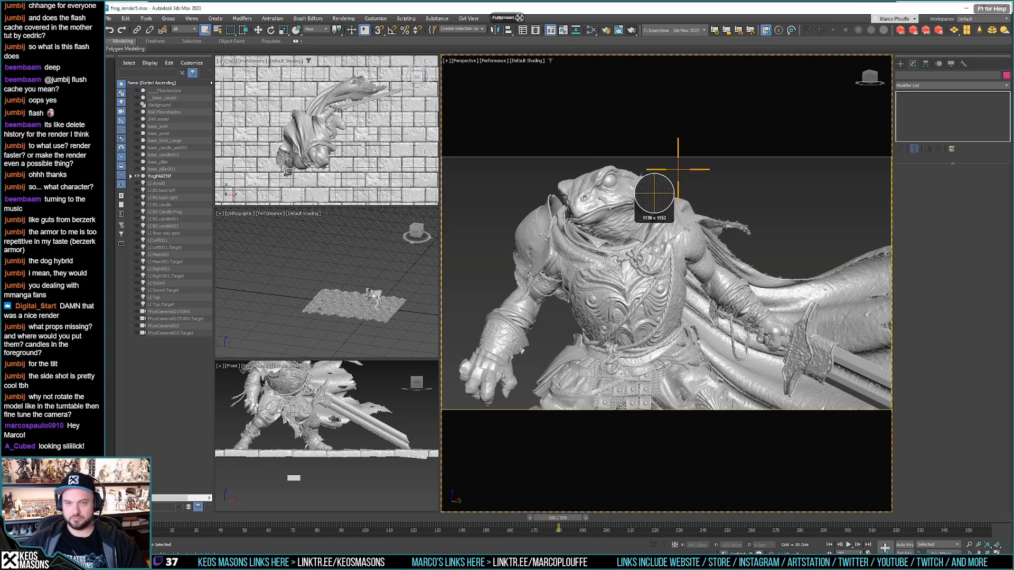
Step: Capture the decluttered close-up Perspective viewport with Snagit, and return to 3ds Max to bring up another angle of the warrior
{"action": "key", "text": "alt+Tab"}
{"action": "left_click", "coordinate": [652, 42]}
{"action": "middle_click_drag", "start_coordinate": [616, 288], "coordinate": [683, 298], "text": "alt"}
{"action": "scroll", "coordinate": [683, 295], "scroll_direction": "up", "scroll_amount": 2}
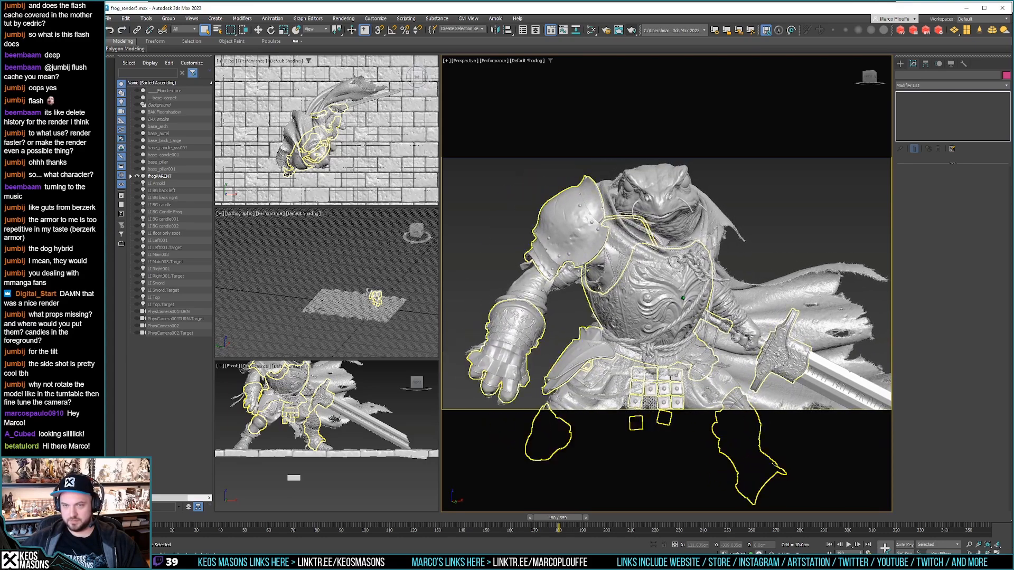
Step: Frame the front-facing close-up of the warrior, capture the Perspective viewport with Snagit, and return to 3ds Max
{"action": "scroll", "coordinate": [683, 297], "scroll_direction": "down", "scroll_amount": 1}
{"action": "middle_click_drag", "start_coordinate": [683, 297], "coordinate": [681, 299]}
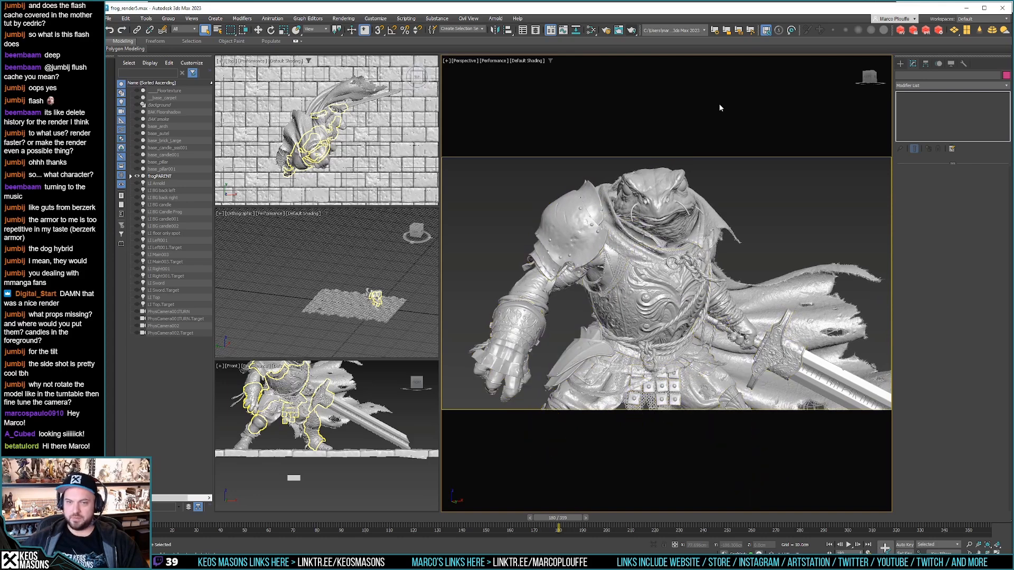
{"action": "key", "text": "Print"}
{"action": "left_click", "coordinate": [756, 242]}
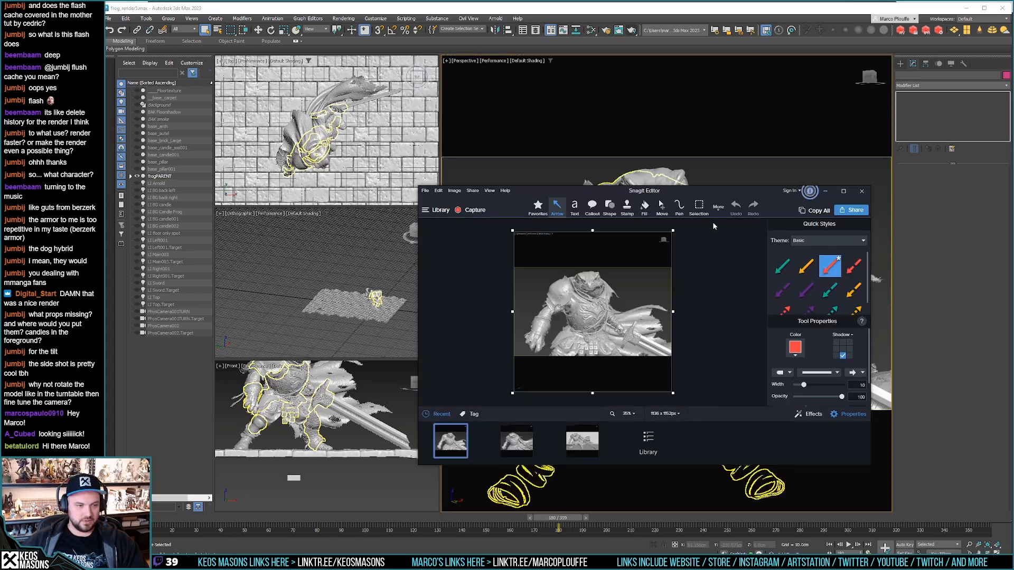
{"action": "left_click", "coordinate": [668, 16]}
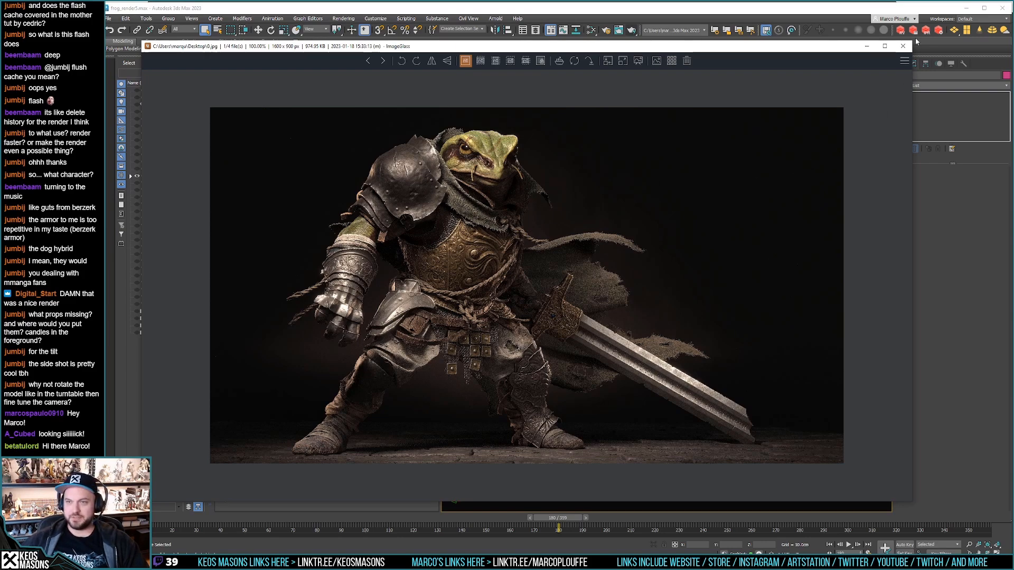
Step: Close the full-body render image, orbit to the warrior's sword-arm side with the cape spread, capture that close-up with Snagit, and return to 3ds Max
{"action": "left_click", "coordinate": [904, 48]}
{"action": "left_click", "coordinate": [692, 240]}
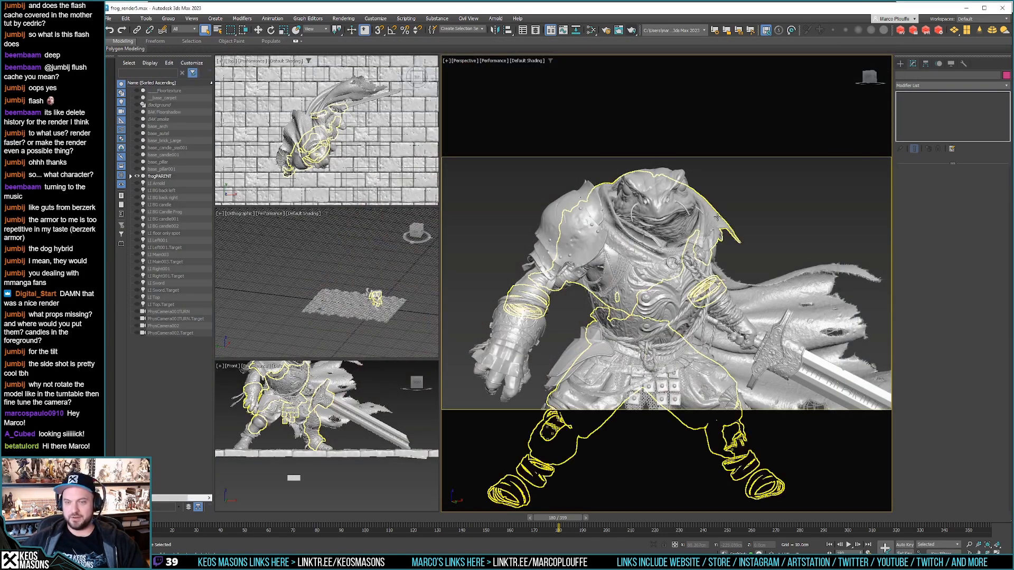
{"action": "left_click", "coordinate": [665, 252]}
{"action": "mouse_move", "coordinate": [675, 265]}
{"action": "middle_mouse_down", "text": "alt"}
{"action": "mouse_move", "coordinate": [569, 283]}
{"action": "mouse_move", "coordinate": [589, 316]}
{"action": "mouse_move", "coordinate": [590, 251]}
{"action": "middle_mouse_up", "text": "alt"}
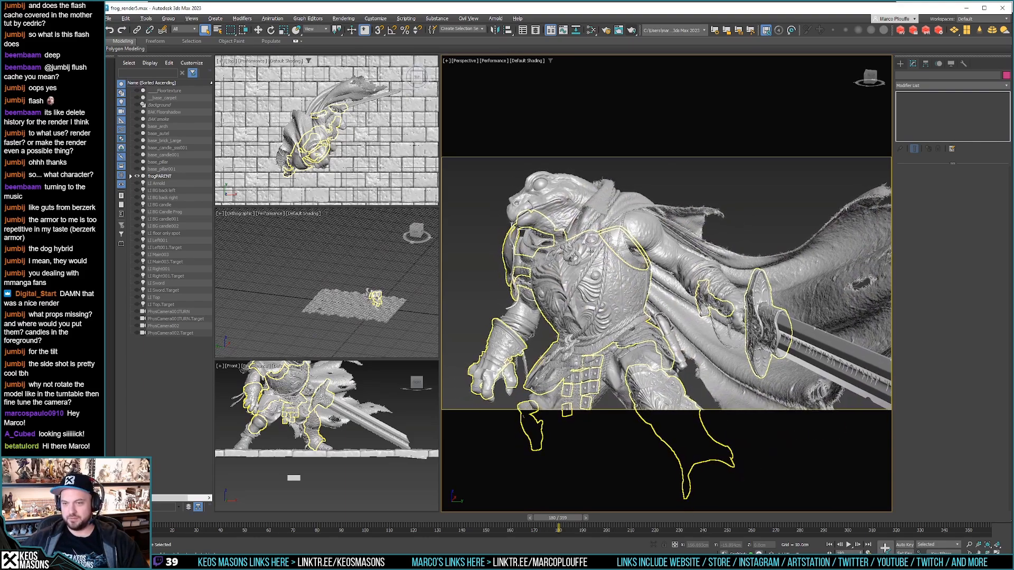
{"action": "left_click", "coordinate": [877, 379]}
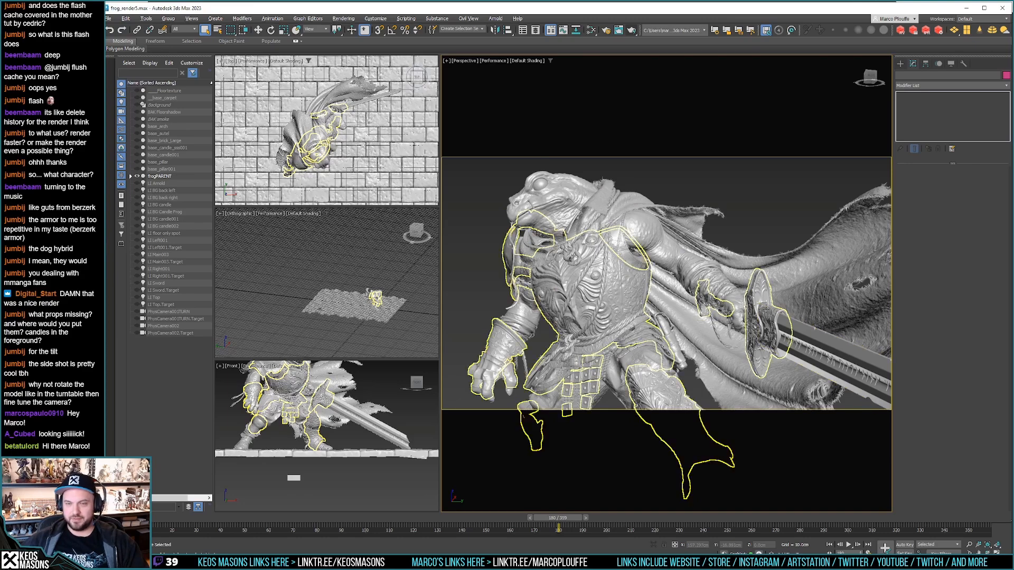
{"action": "middle_click_drag", "start_coordinate": [746, 303], "coordinate": [705, 311]}
{"action": "scroll", "coordinate": [739, 302], "scroll_direction": "up", "scroll_amount": 1}
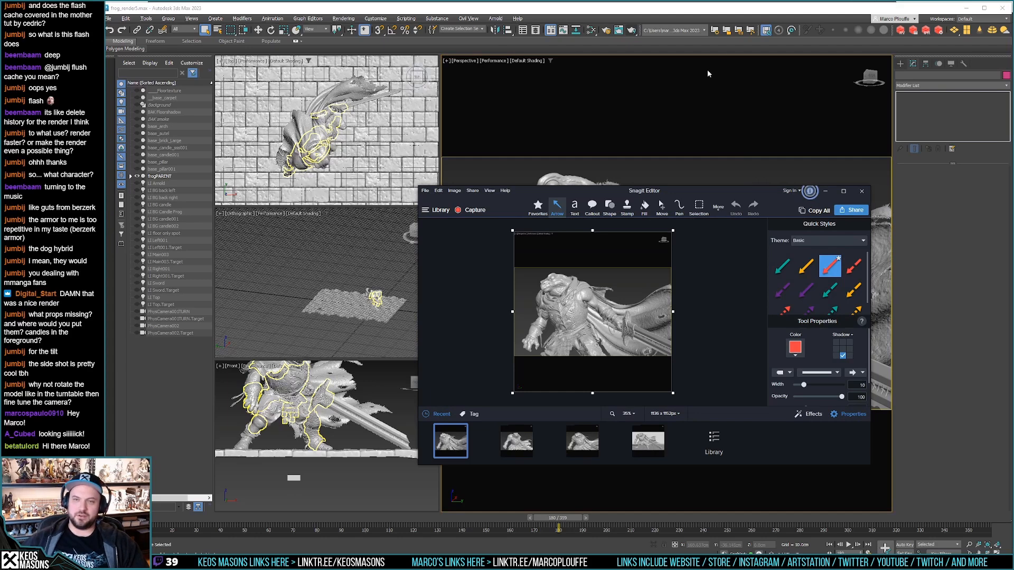
{"action": "left_click", "coordinate": [729, 15]}
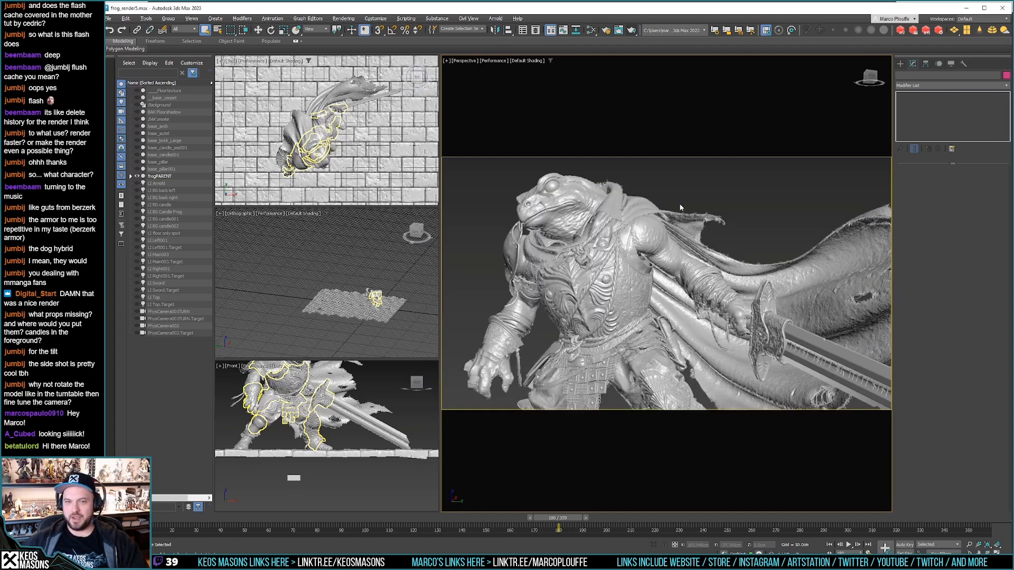
Step: Switch to the Snagit Editor and enlarge its window to show the captures at a bigger size
{"action": "left_click", "coordinate": [624, 234]}
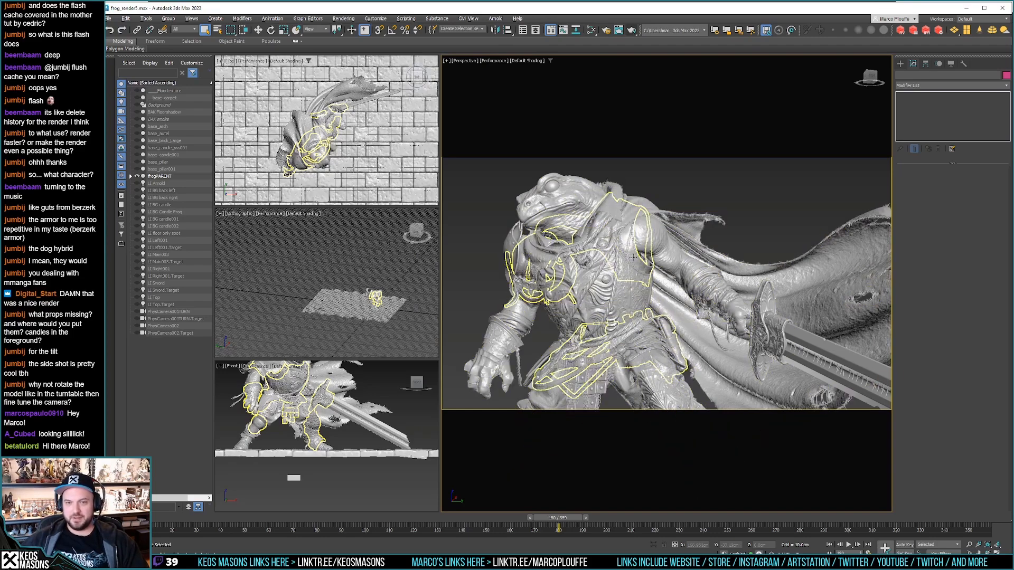
{"action": "key", "text": "alt+Tab"}
{"action": "left_click_drag", "start_coordinate": [587, 195], "coordinate": [358, 61]}
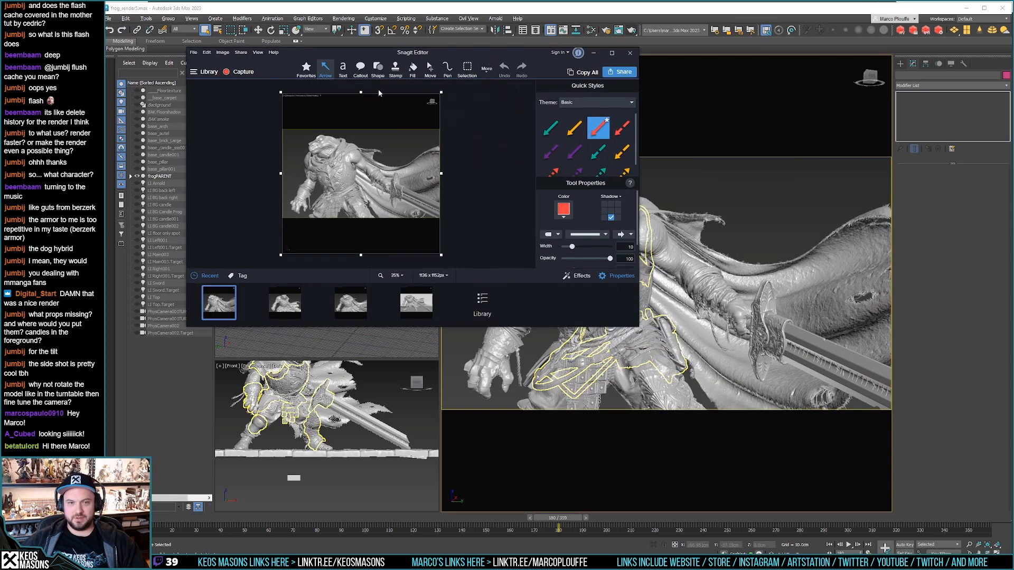
{"action": "left_click_drag", "start_coordinate": [638, 328], "coordinate": [898, 510]}
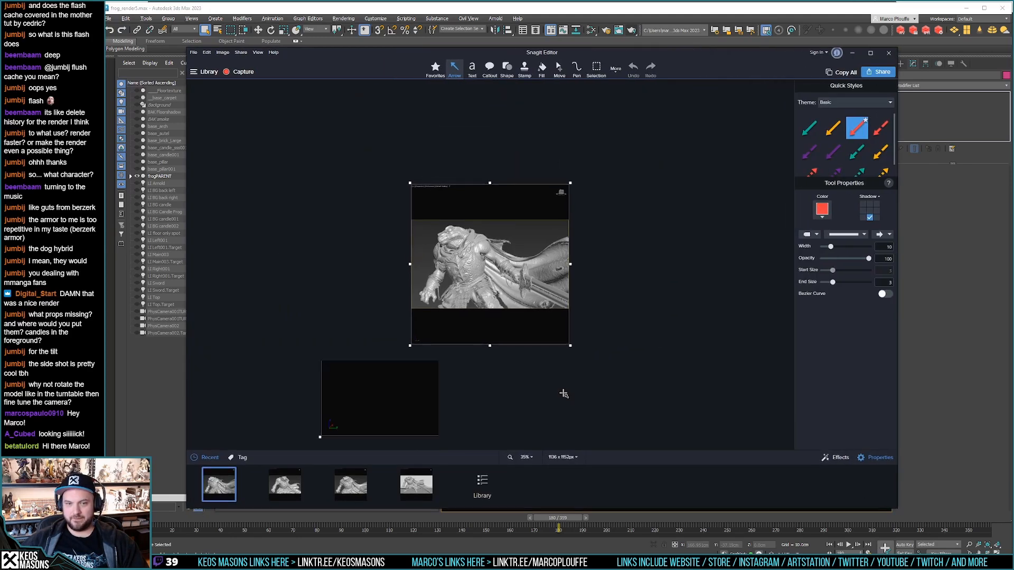
Step: Go through the older captures and delete the full-body one with the bright background and visible camera
{"action": "left_click", "coordinate": [285, 485]}
{"action": "left_click", "coordinate": [351, 485]}
{"action": "left_click", "coordinate": [405, 487]}
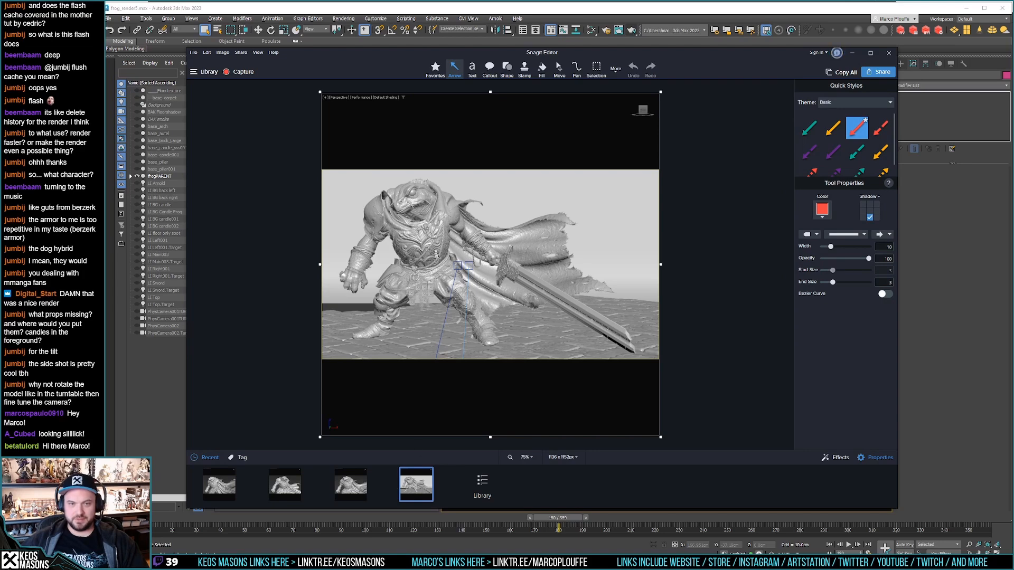
{"action": "key", "text": "Delete"}
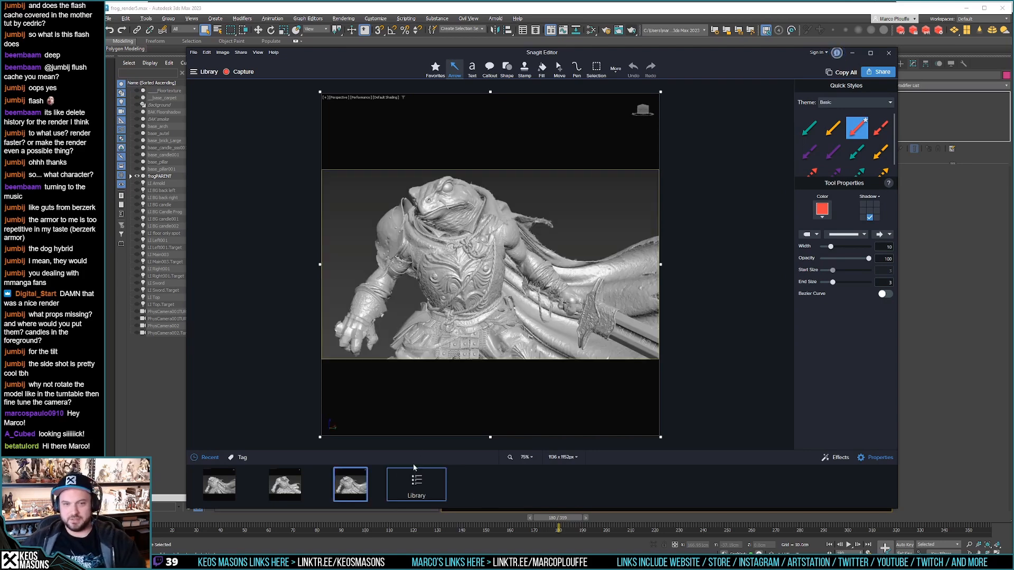
Step: Compare the three remaining close-up captures, remove the oldest one, and return to 3ds Max
{"action": "left_click", "coordinate": [294, 480]}
{"action": "left_click", "coordinate": [235, 485]}
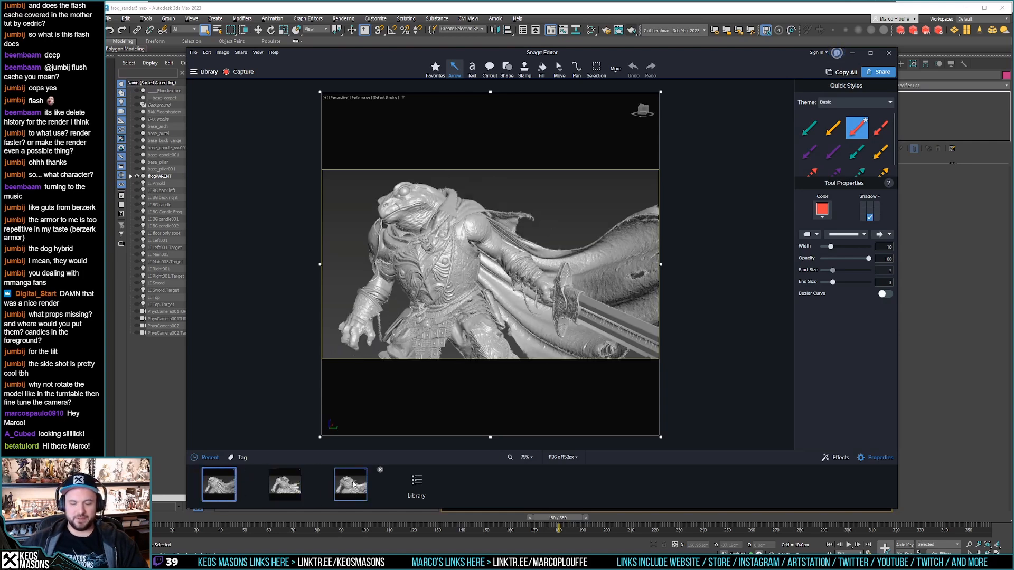
{"action": "left_click", "coordinate": [352, 484]}
{"action": "left_click", "coordinate": [221, 490]}
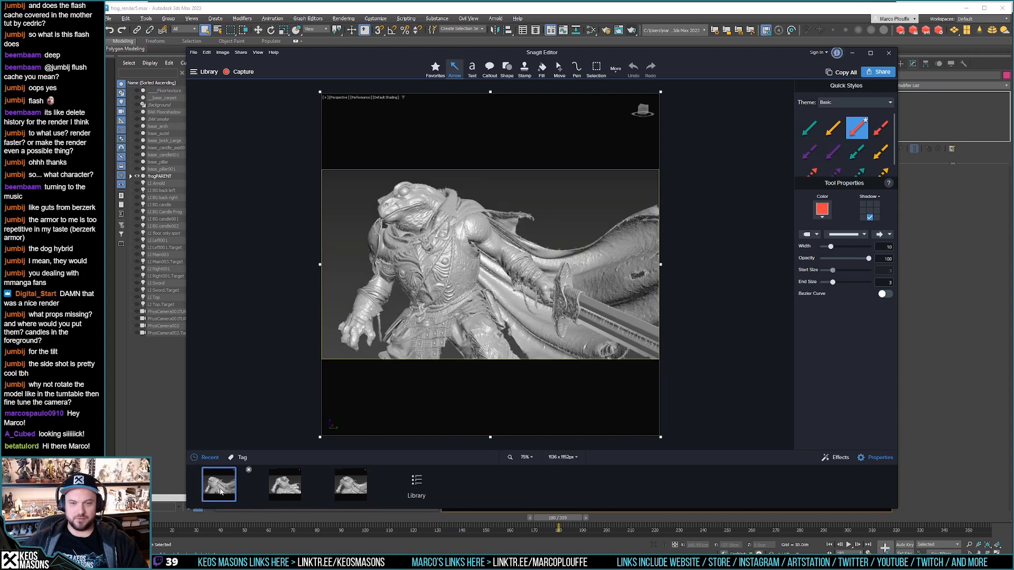
{"action": "left_click", "coordinate": [349, 488]}
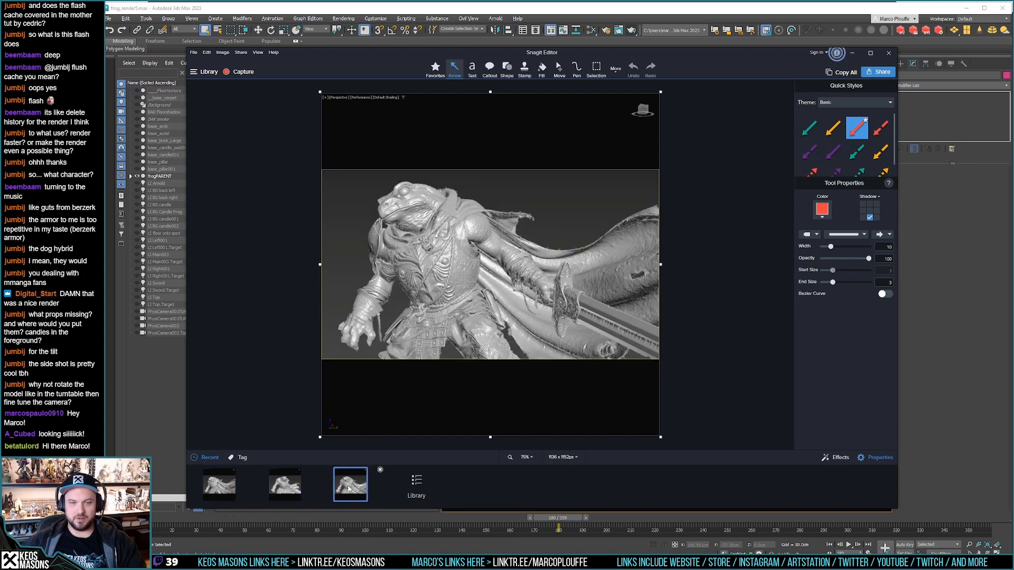
{"action": "left_click", "coordinate": [380, 470]}
{"action": "left_click", "coordinate": [669, 11]}
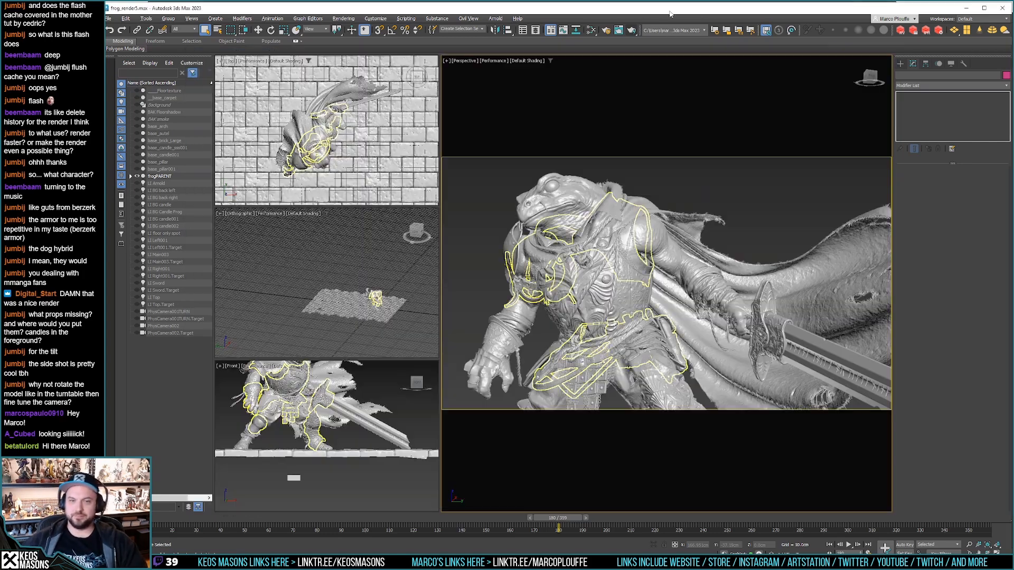
Step: Frame a low full-body view of the warrior from the shoulder-armor side, capture the Perspective viewport with Snagit, and return to 3ds Max
{"action": "middle_click_drag", "start_coordinate": [608, 270], "coordinate": [654, 274], "text": "alt"}
{"action": "scroll", "coordinate": [664, 285], "scroll_direction": "down", "scroll_amount": 2}
{"action": "scroll", "coordinate": [641, 242], "scroll_direction": "down", "scroll_amount": 2}
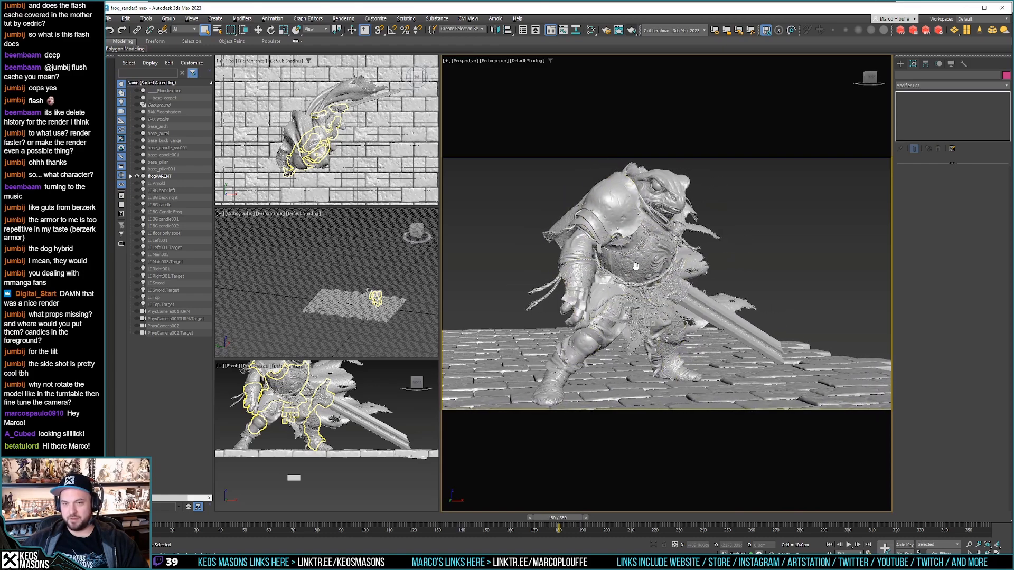
{"action": "middle_click_drag", "start_coordinate": [629, 272], "coordinate": [666, 279], "text": "alt"}
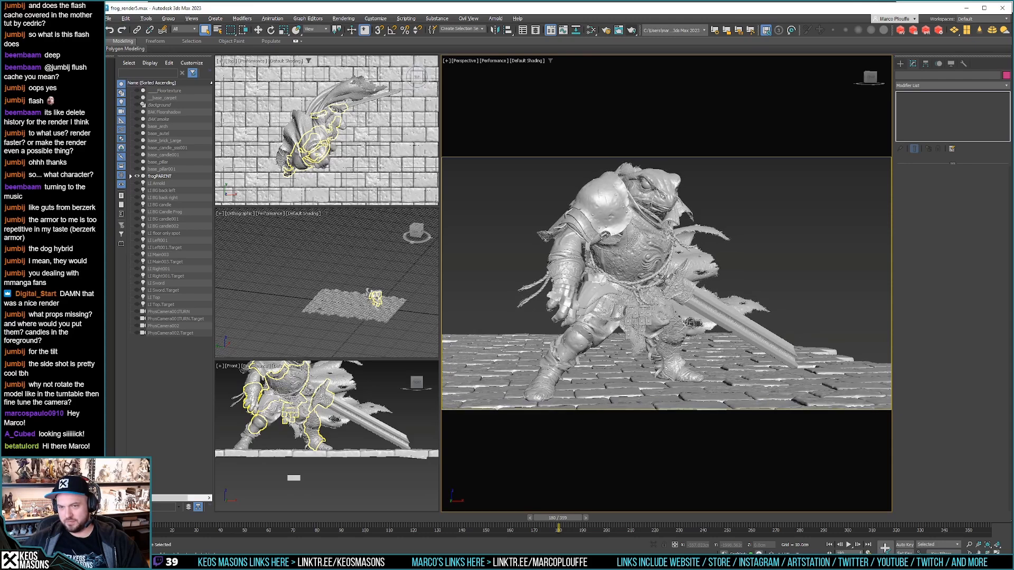
{"action": "middle_click_drag", "start_coordinate": [674, 279], "coordinate": [670, 278], "text": "alt"}
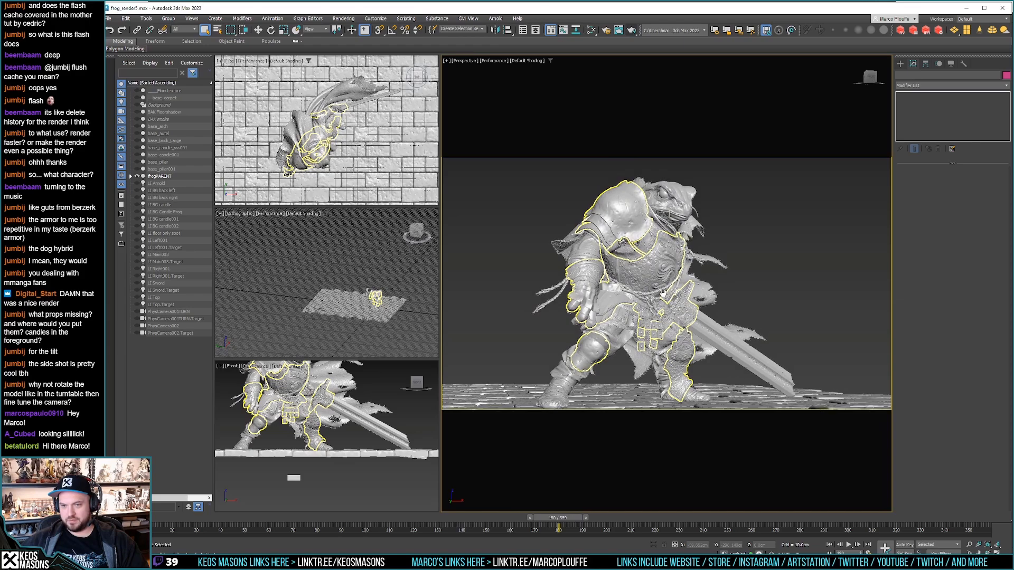
{"action": "mouse_move", "coordinate": [662, 287]}
{"action": "middle_mouse_down", "text": "alt"}
{"action": "mouse_move", "coordinate": [661, 273]}
{"action": "mouse_move", "coordinate": [666, 285]}
{"action": "middle_mouse_up", "text": "alt"}
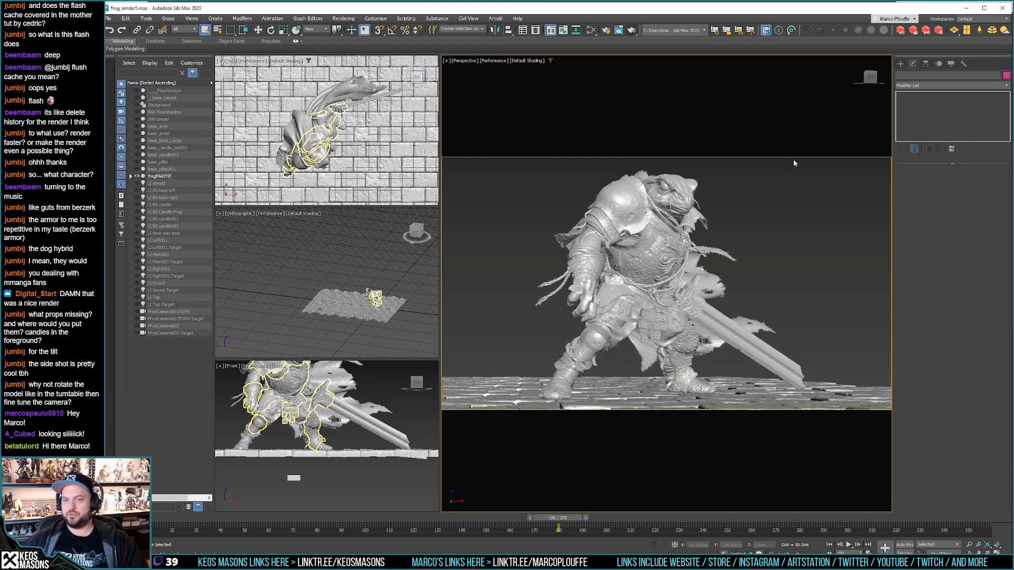
{"action": "key", "text": "Print"}
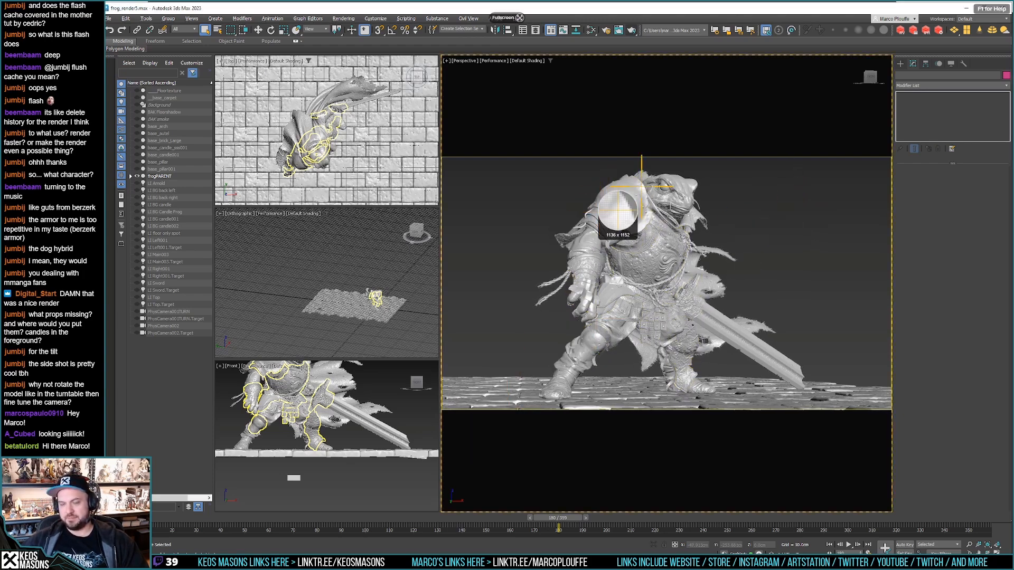
{"action": "left_click", "coordinate": [785, 213]}
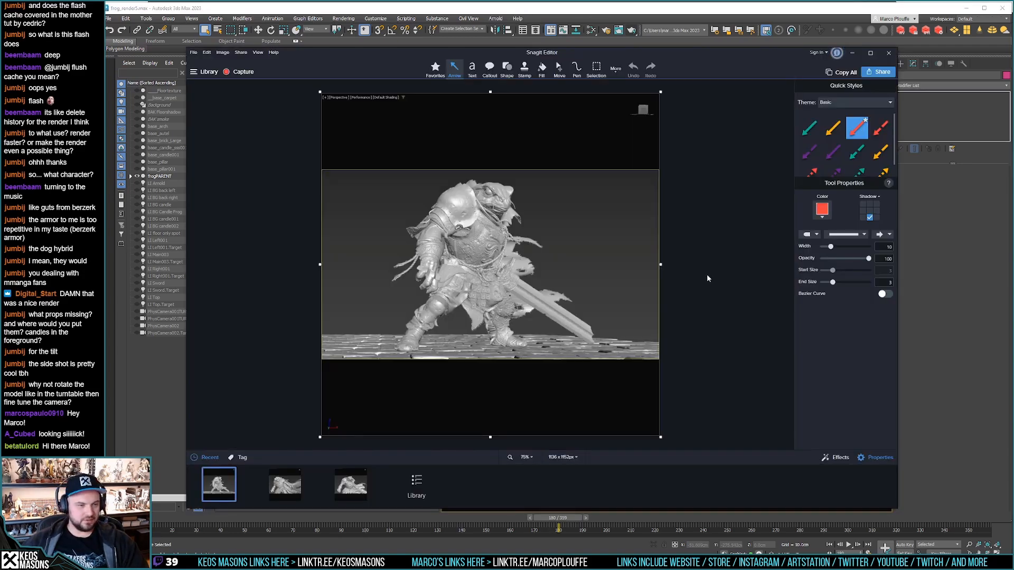
{"action": "left_click", "coordinate": [728, 16]}
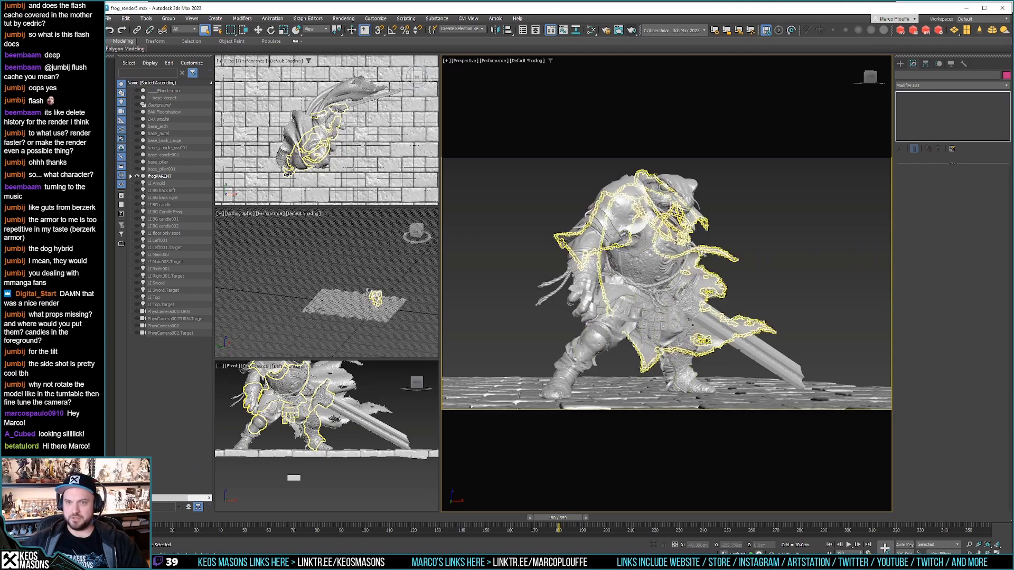
Step: Try angles around the warrior, frame a tight upper-body close-up from the shoulder-armor side, and capture it with Snagit
{"action": "middle_click_drag", "start_coordinate": [659, 242], "coordinate": [764, 249], "text": "alt"}
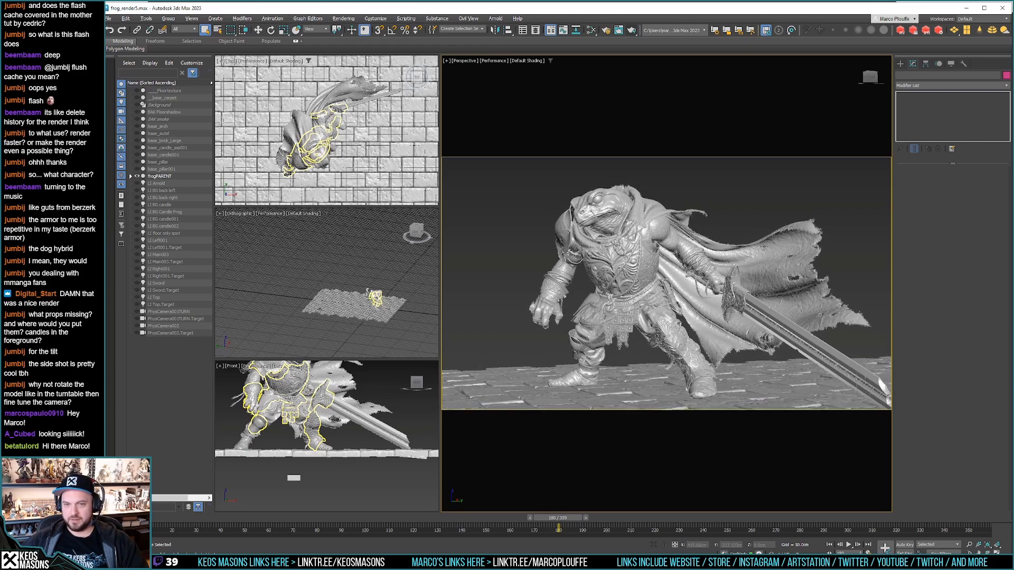
{"action": "scroll", "coordinate": [583, 289], "scroll_direction": "up", "scroll_amount": 3}
{"action": "middle_click_drag", "start_coordinate": [584, 289], "coordinate": [722, 255], "text": "alt"}
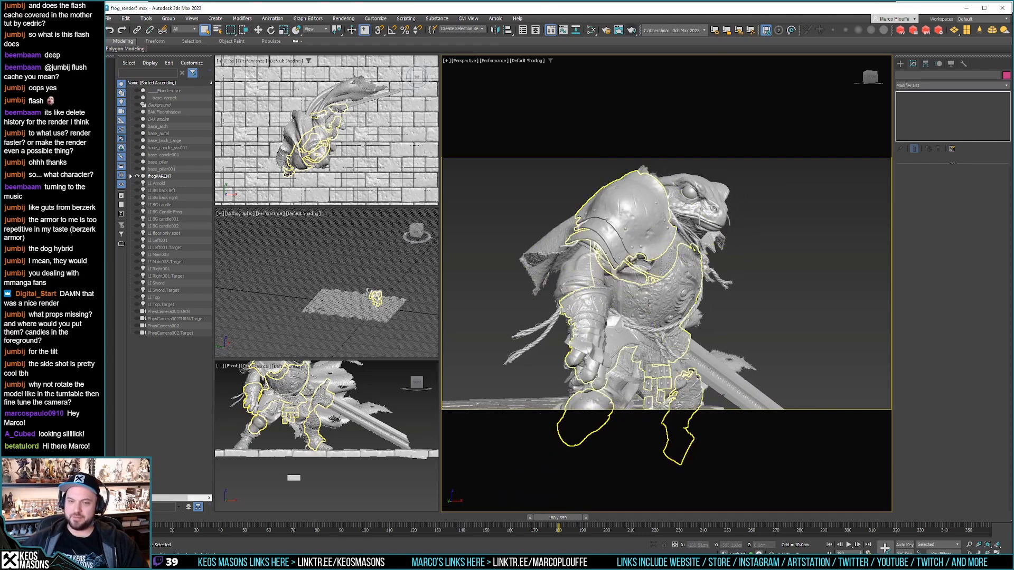
{"action": "middle_click_drag", "start_coordinate": [704, 300], "coordinate": [850, 331], "text": "alt"}
{"action": "scroll", "coordinate": [695, 354], "scroll_direction": "up", "scroll_amount": 3}
{"action": "scroll", "coordinate": [695, 354], "scroll_direction": "down", "scroll_amount": 2}
{"action": "scroll", "coordinate": [695, 310], "scroll_direction": "up", "scroll_amount": 2}
{"action": "scroll", "coordinate": [695, 310], "scroll_direction": "down", "scroll_amount": 2}
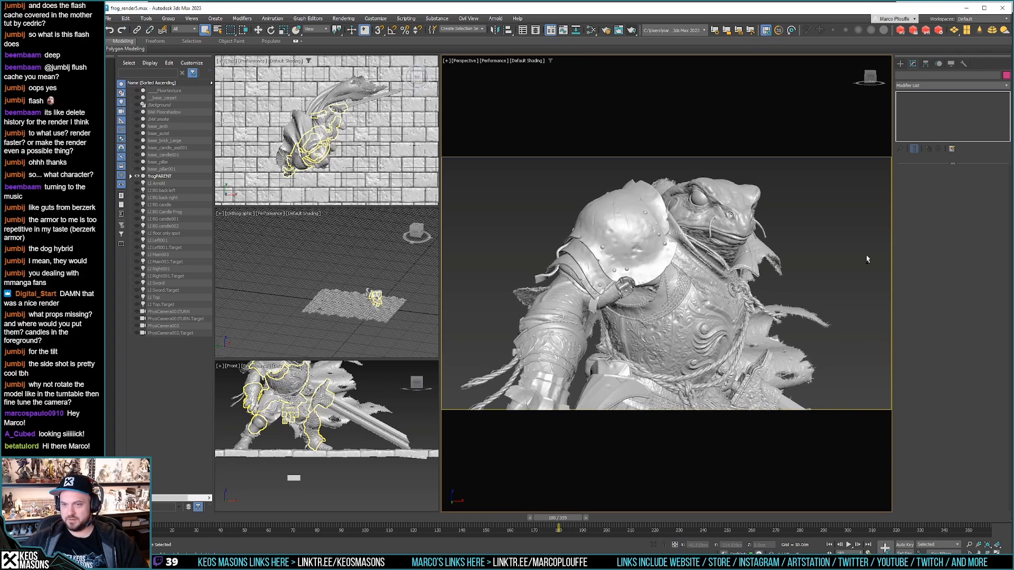
{"action": "left_click", "coordinate": [835, 232]}
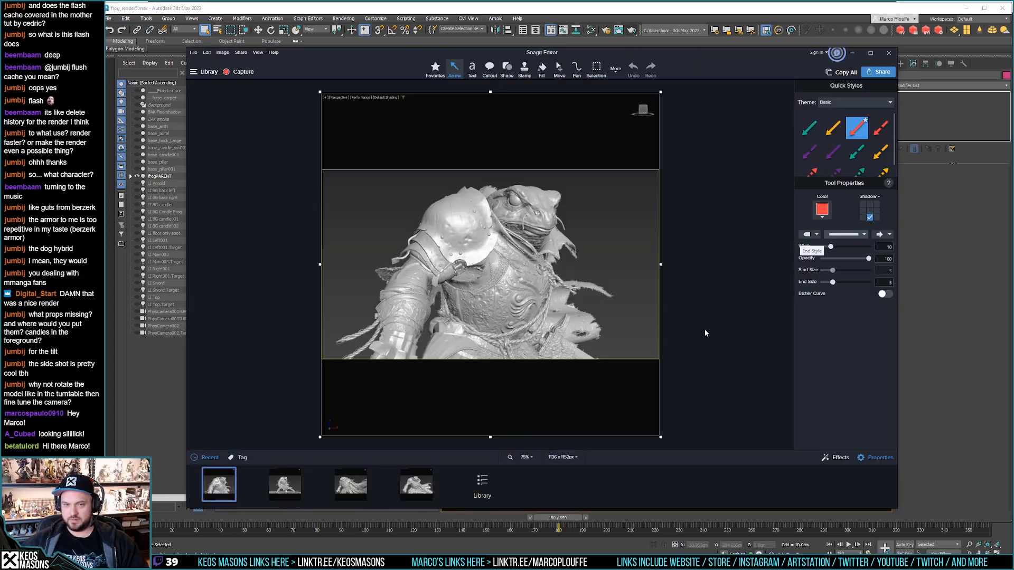
Step: Compare the four saved viewport captures in Snagit from oldest to newest, and return to 3ds Max
{"action": "left_click", "coordinate": [416, 484]}
{"action": "left_click", "coordinate": [350, 484]}
{"action": "left_click", "coordinate": [288, 482]}
{"action": "left_click", "coordinate": [223, 492]}
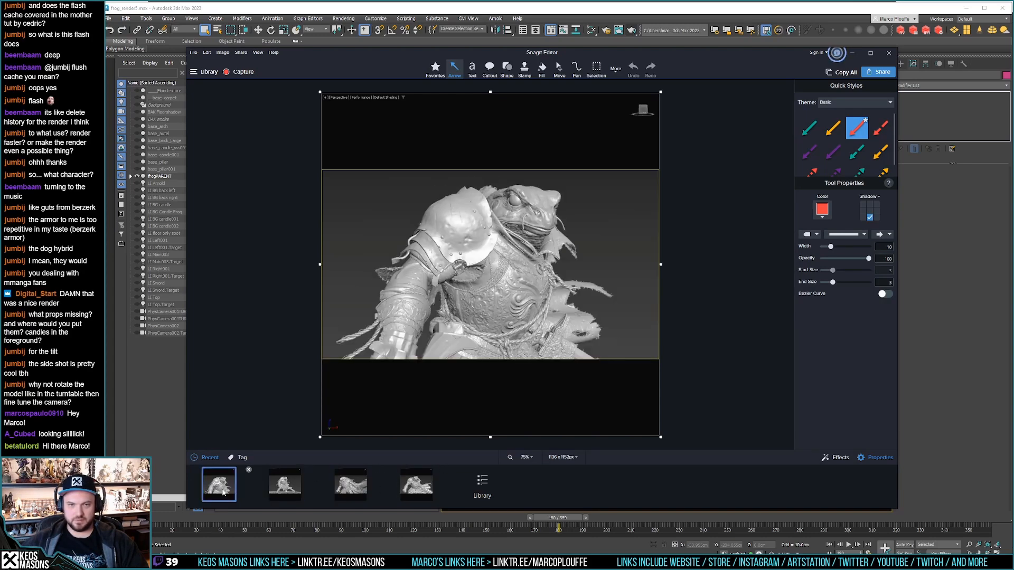
{"action": "left_click", "coordinate": [660, 18]}
Step: Reframe the shoulder-armor close-up to include the warrior's whole hand and belt, and capture the viewport with Snagit
{"action": "mouse_move", "coordinate": [835, 297]}
{"action": "middle_mouse_down", "text": "alt"}
{"action": "mouse_move", "coordinate": [850, 299]}
{"action": "mouse_move", "coordinate": [837, 294]}
{"action": "middle_mouse_up", "text": "alt"}
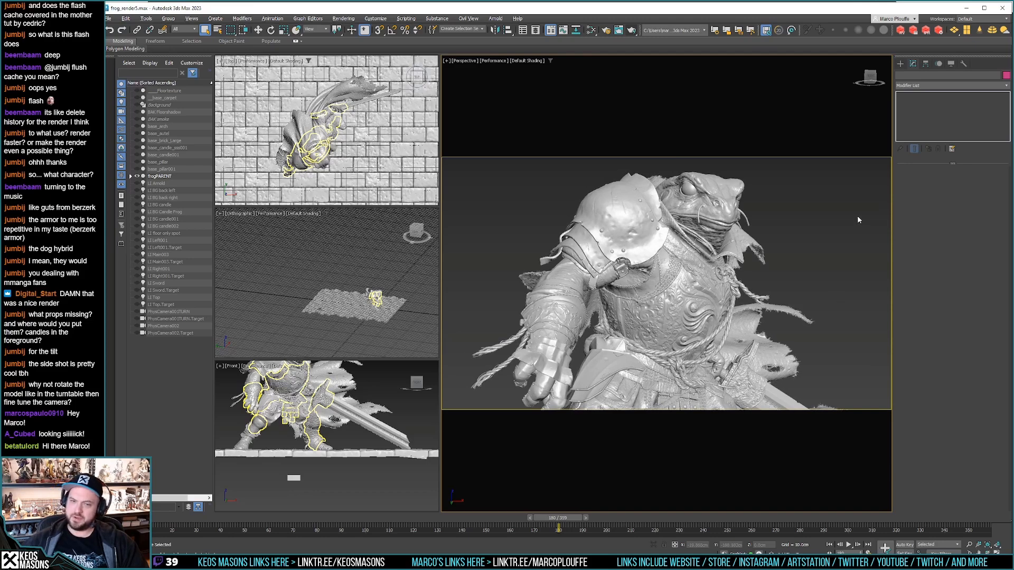
{"action": "middle_click_drag", "start_coordinate": [831, 227], "coordinate": [830, 248], "text": "alt"}
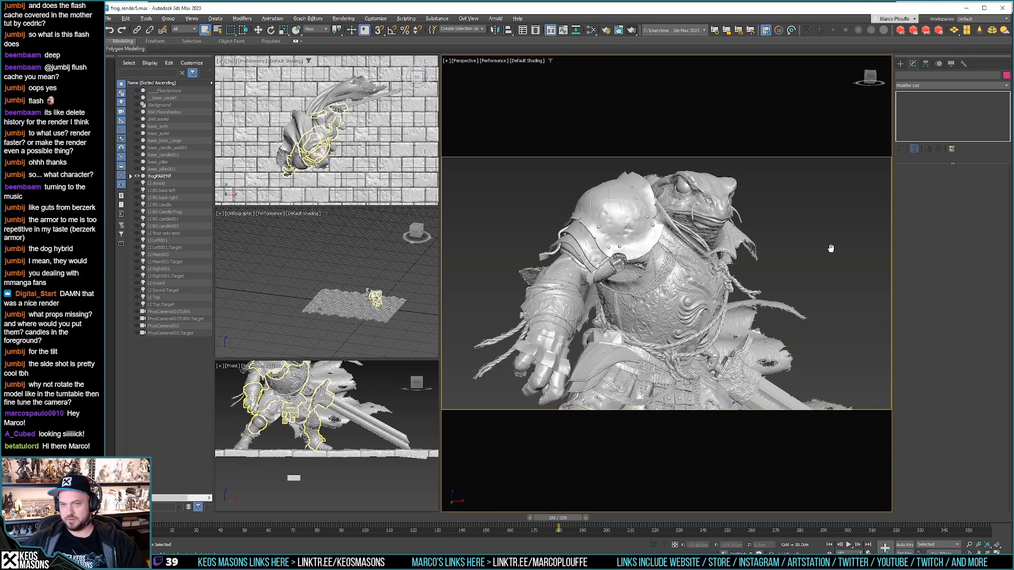
{"action": "left_click", "coordinate": [832, 193]}
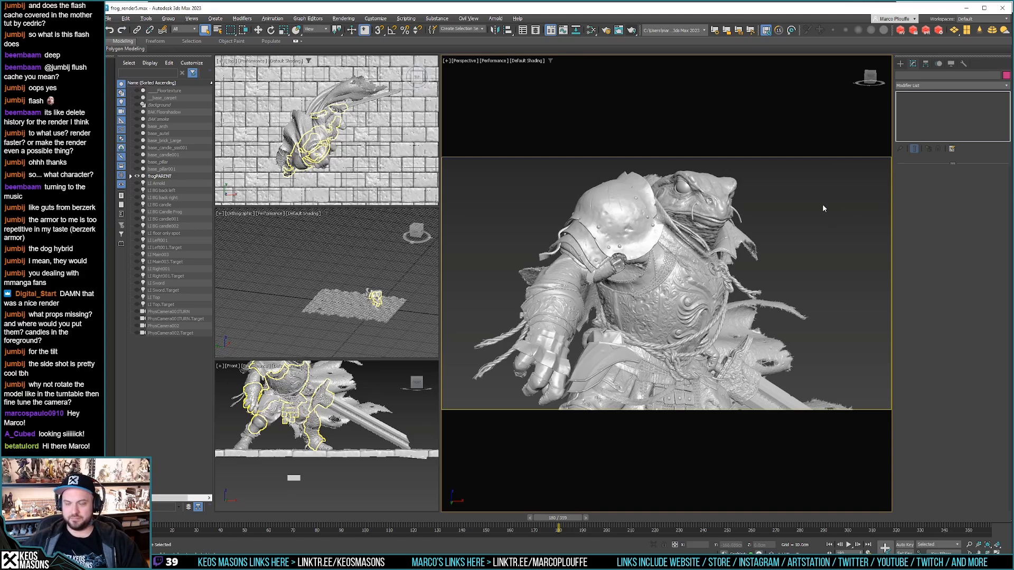
Step: Compare the two shoulder-armor close-ups in Snagit and delete the earlier, tighter one
{"action": "left_click", "coordinate": [269, 490]}
{"action": "key", "text": "Left"}
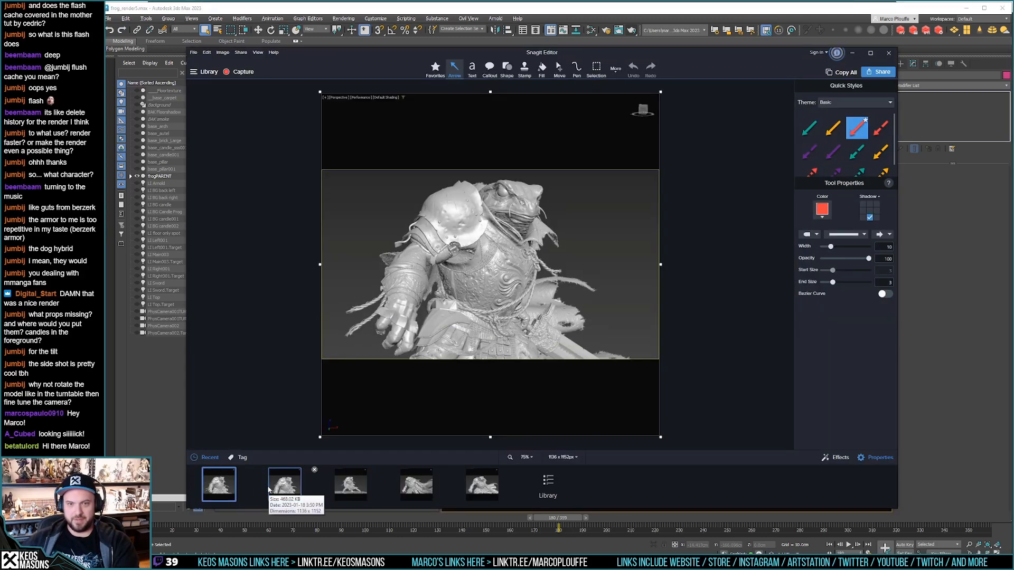
{"action": "left_click", "coordinate": [268, 490]}
{"action": "key", "text": "Delete"}
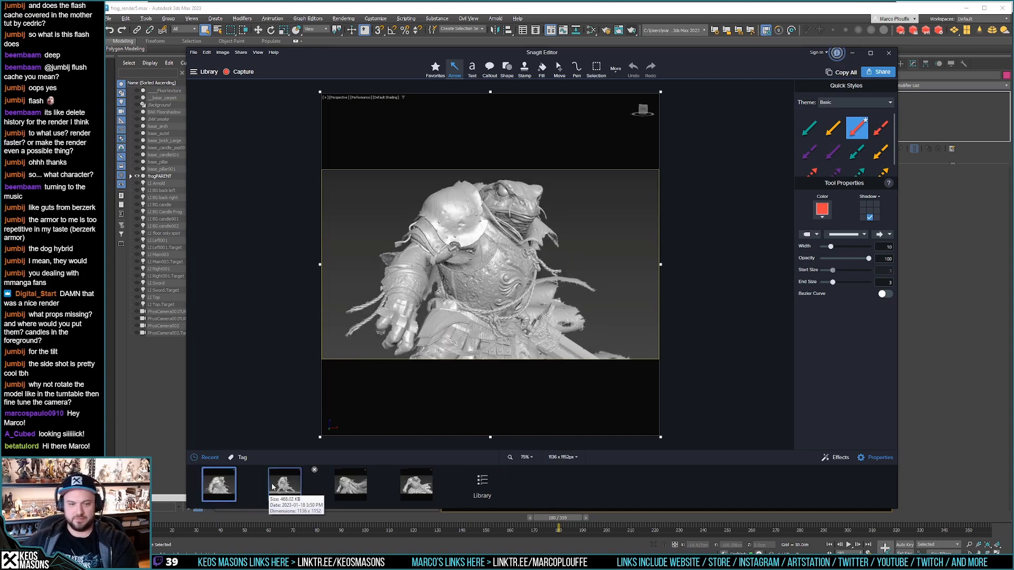
Step: Step through the remaining captures to the front-facing close-up to compare the warrior's angles
{"action": "key", "text": "Right"}
{"action": "key", "text": "Right"}
{"action": "key", "text": "Right"}
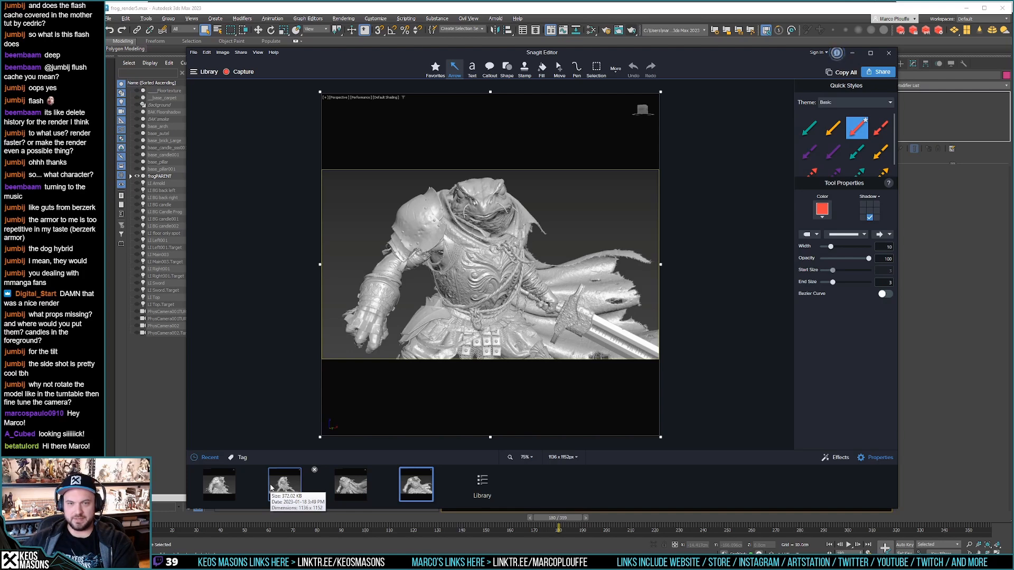
Step: Step back through the captures from the front-facing close-up to the newest shoulder-armor view to compare the warrior's angles
{"action": "key", "text": "Left"}
{"action": "key", "text": "Left"}
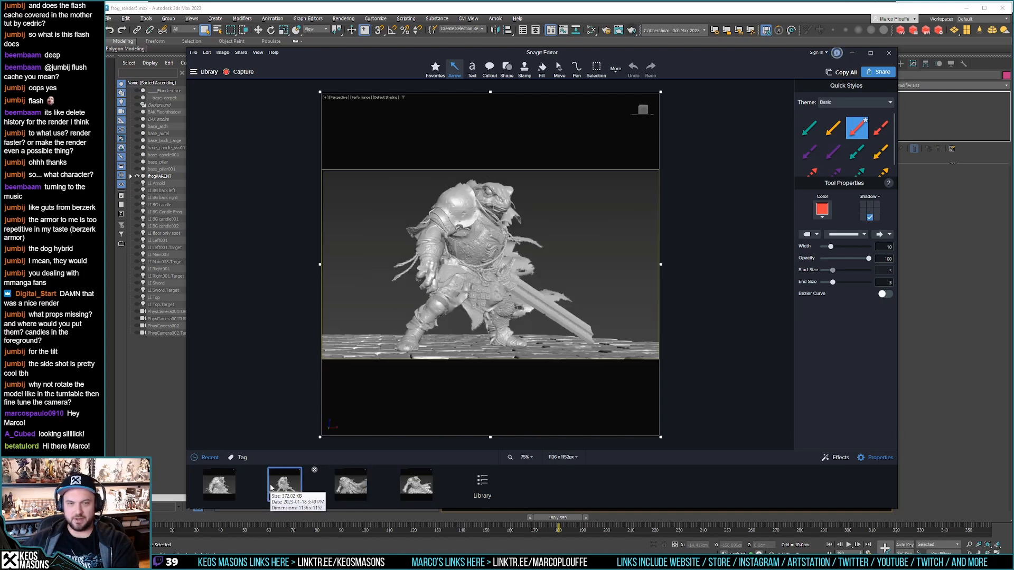
{"action": "key", "text": "Left"}
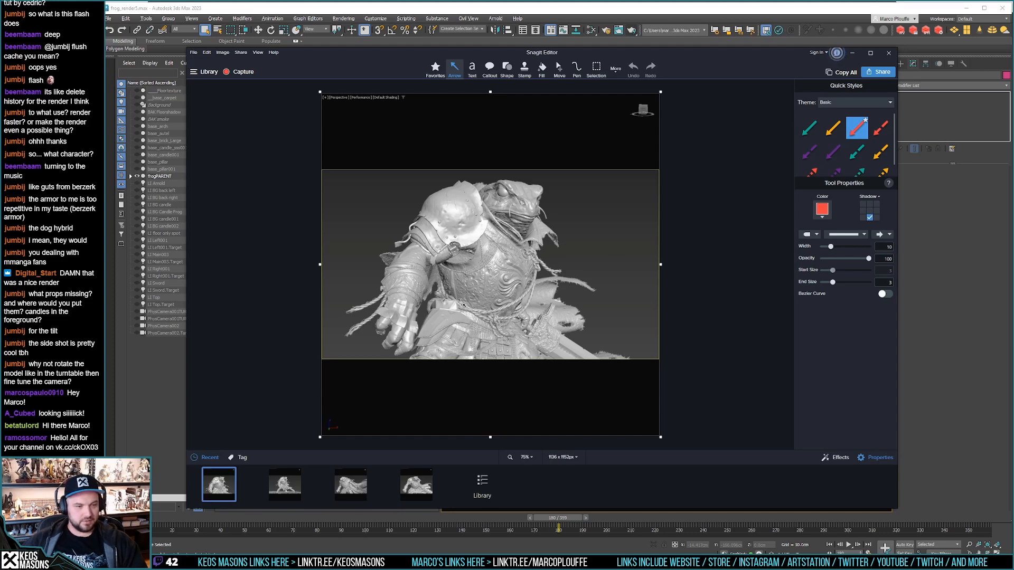
Step: Return to 3ds Max, frame a tighter close-up of the warrior's shoulder armor and face, and capture the viewport with Snagit
{"action": "left_click", "coordinate": [628, 11]}
{"action": "middle_click_drag", "start_coordinate": [707, 229], "coordinate": [788, 341], "text": "alt"}
{"action": "middle_click_drag", "start_coordinate": [698, 292], "coordinate": [691, 285], "text": "alt"}
{"action": "left_click", "coordinate": [691, 285]}
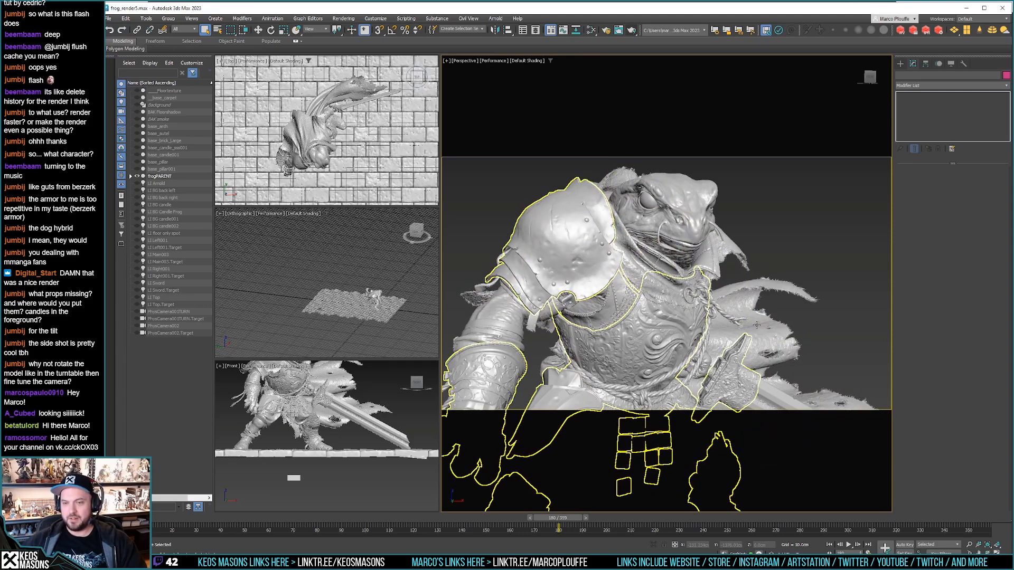
{"action": "mouse_move", "coordinate": [824, 335]}
{"action": "middle_mouse_down"}
{"action": "mouse_move", "coordinate": [844, 336]}
{"action": "mouse_move", "coordinate": [833, 332]}
{"action": "middle_mouse_up"}
{"action": "scroll", "coordinate": [830, 332], "scroll_direction": "up", "scroll_amount": 2}
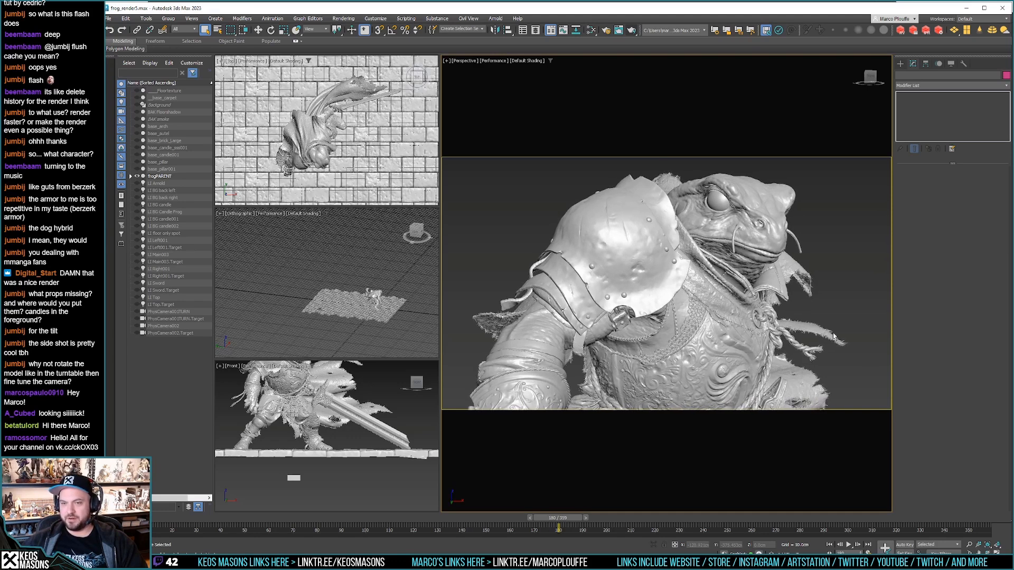
{"action": "middle_click_drag", "start_coordinate": [772, 122], "coordinate": [782, 131]}
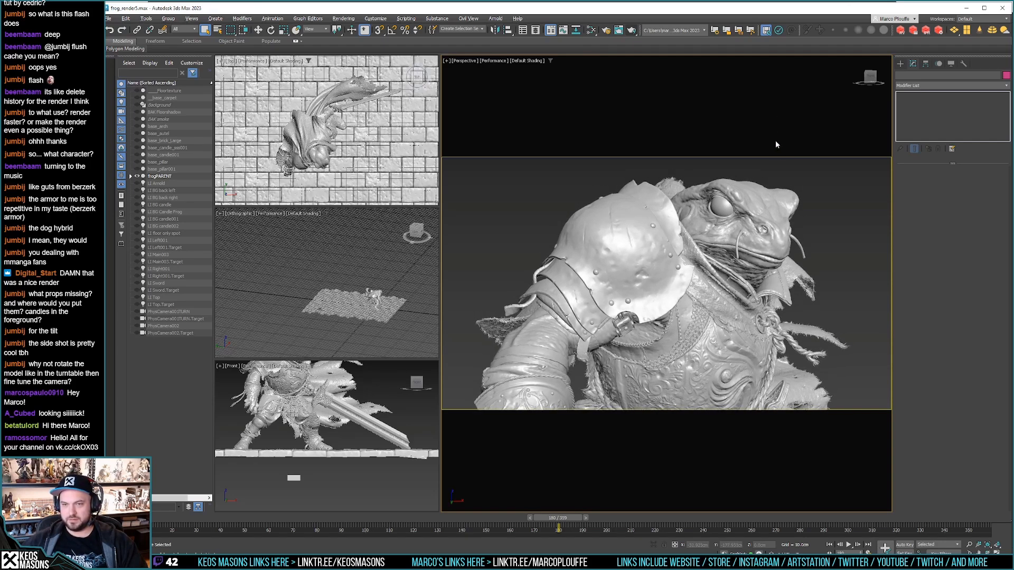
{"action": "key", "text": "Print"}
{"action": "left_click", "coordinate": [825, 201]}
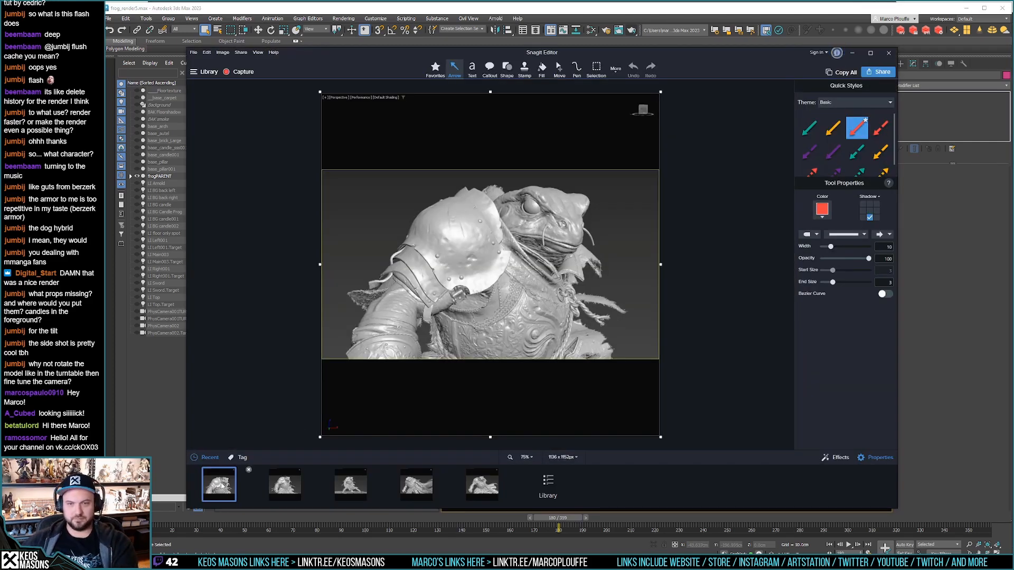
Step: Compare the new close-up with the previous capture, and rotate the 3ds Max view slightly around the shoulder armor for another capture
{"action": "key", "text": "Right"}
{"action": "key", "text": "Left"}
{"action": "left_click", "coordinate": [852, 52]}
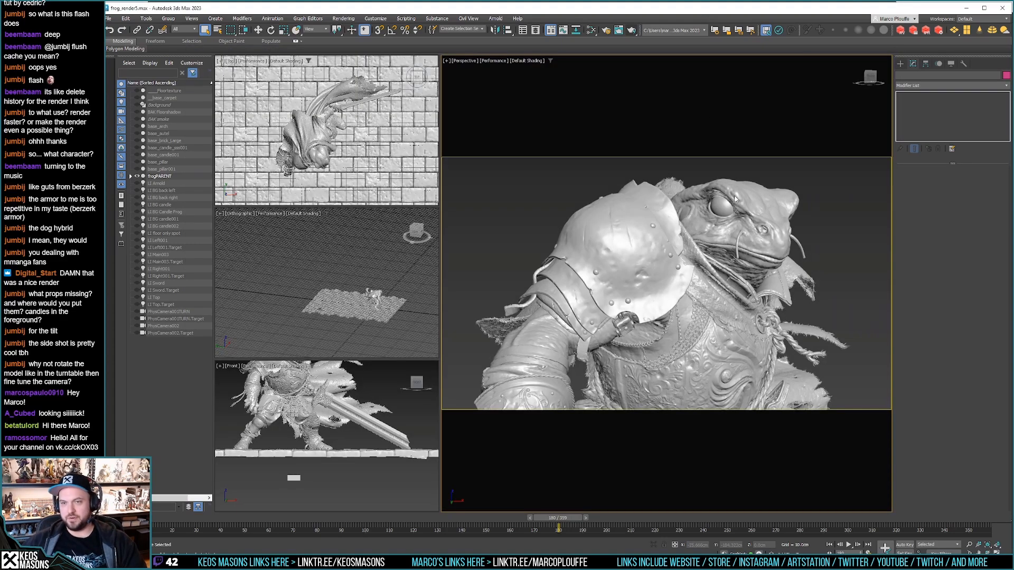
{"action": "mouse_move", "coordinate": [853, 304]}
{"action": "middle_mouse_down", "text": "alt"}
{"action": "mouse_move", "coordinate": [869, 295]}
{"action": "mouse_move", "coordinate": [863, 300]}
{"action": "middle_mouse_up", "text": "alt"}
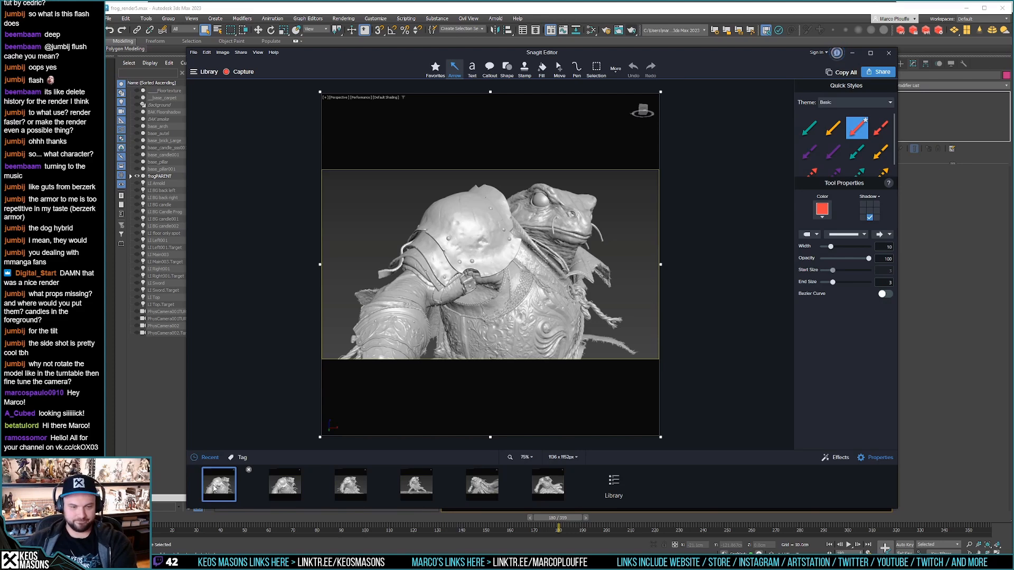
Step: Compare the two tight shoulder-armor close-ups in Snagit and delete the earlier one
{"action": "left_click", "coordinate": [296, 484]}
{"action": "left_click", "coordinate": [219, 484]}
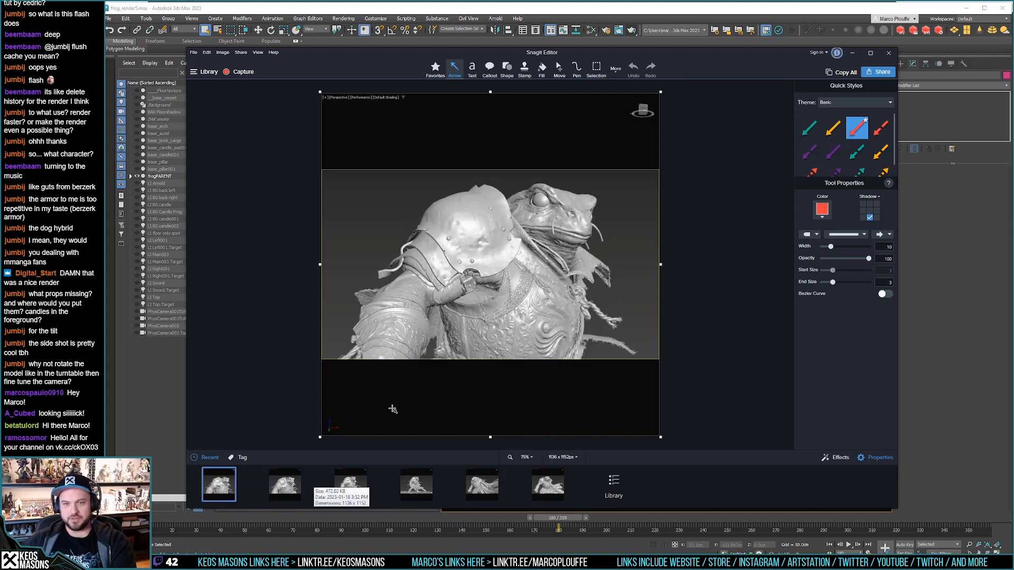
{"action": "key", "text": "Right"}
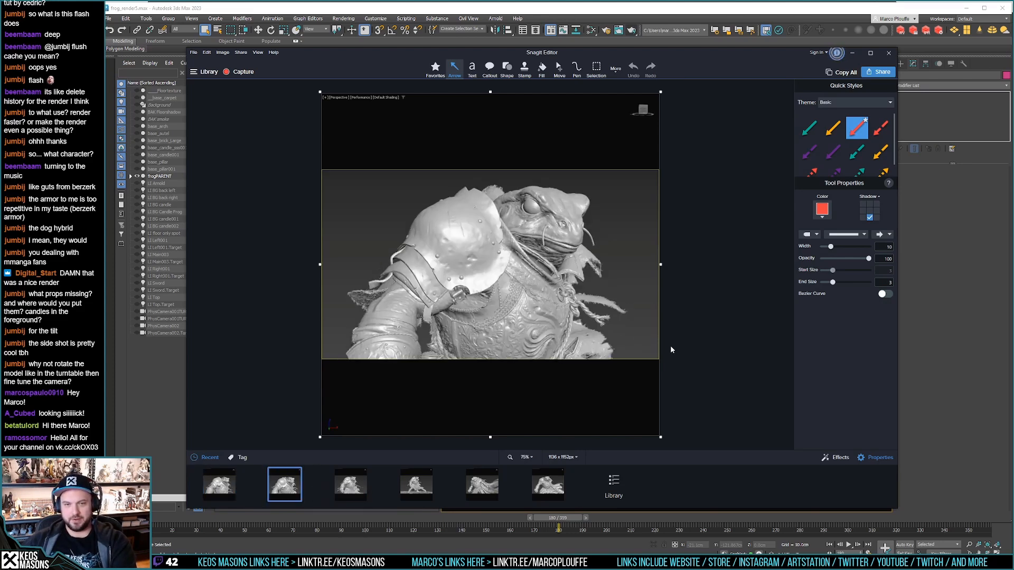
{"action": "key", "text": "Left"}
{"action": "key", "text": "Right"}
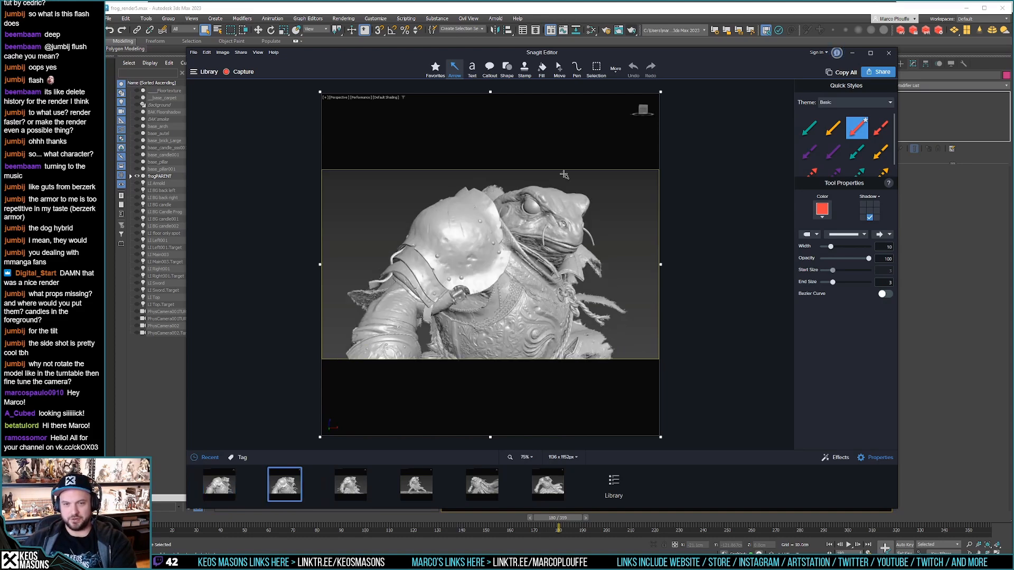
{"action": "key", "text": "Left"}
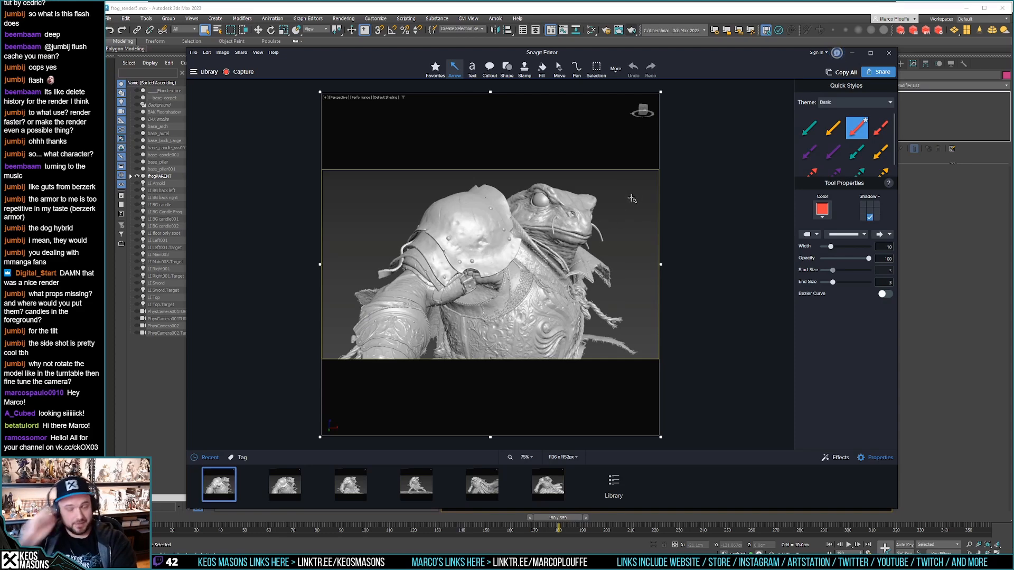
{"action": "key", "text": "Right"}
{"action": "key", "text": "Left"}
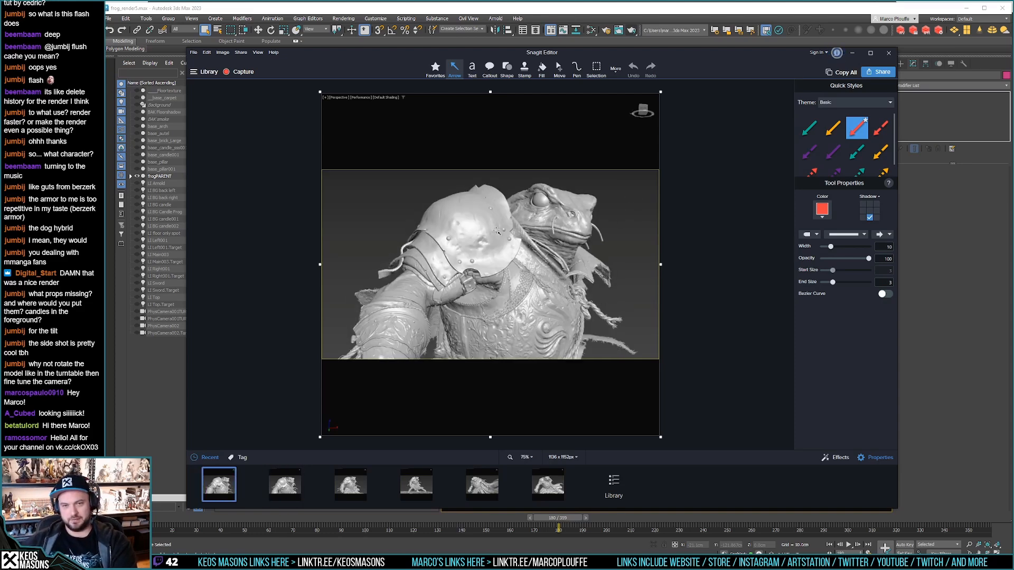
{"action": "key", "text": "Right"}
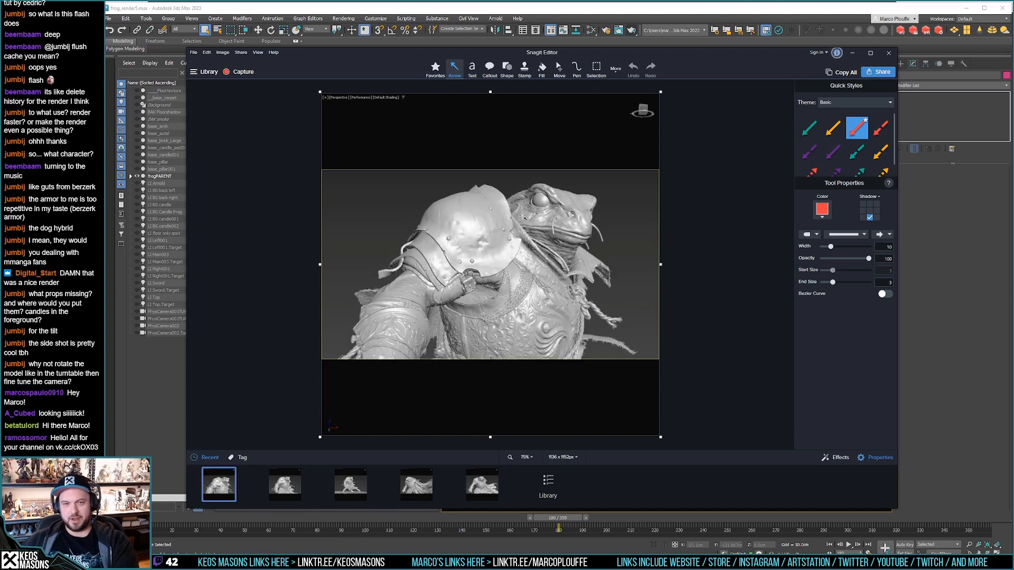
Step: Return to 3ds Max, orbit to a more frontal low view showing the warrior's face, chest armor and forearm, and capture it
{"action": "left_click", "coordinate": [759, 12]}
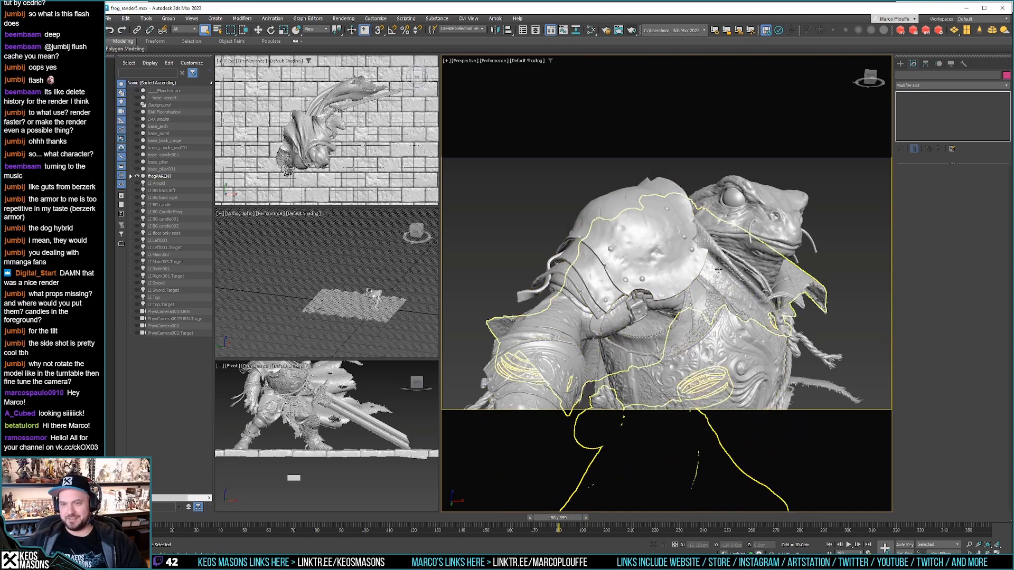
{"action": "mouse_move", "coordinate": [855, 296]}
{"action": "middle_mouse_down", "text": "alt"}
{"action": "mouse_move", "coordinate": [831, 288]}
{"action": "mouse_move", "coordinate": [833, 299]}
{"action": "mouse_move", "coordinate": [859, 299]}
{"action": "mouse_move", "coordinate": [836, 295]}
{"action": "mouse_move", "coordinate": [849, 295]}
{"action": "middle_mouse_up", "text": "alt"}
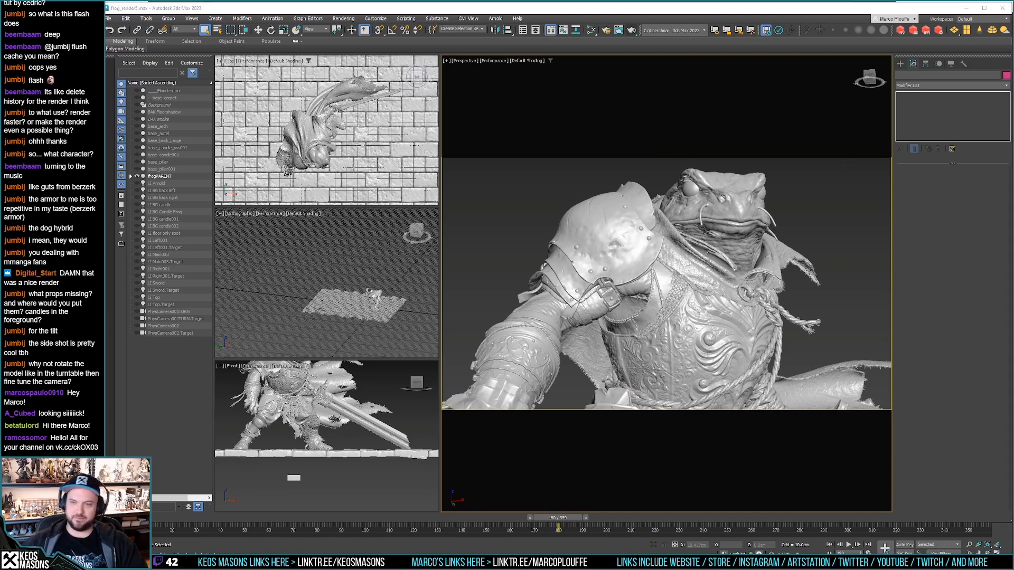
{"action": "left_click", "coordinate": [846, 196]}
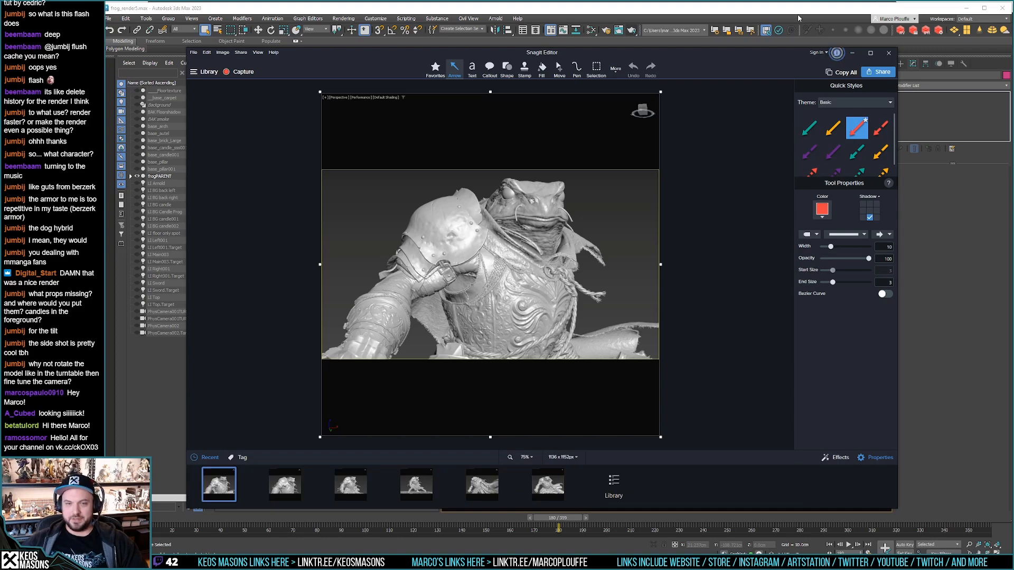
Step: Return to 3ds Max, frame the warrior's head and unarmored shoulder from the opposite side, and capture the viewport with Snagit
{"action": "left_click", "coordinate": [799, 18]}
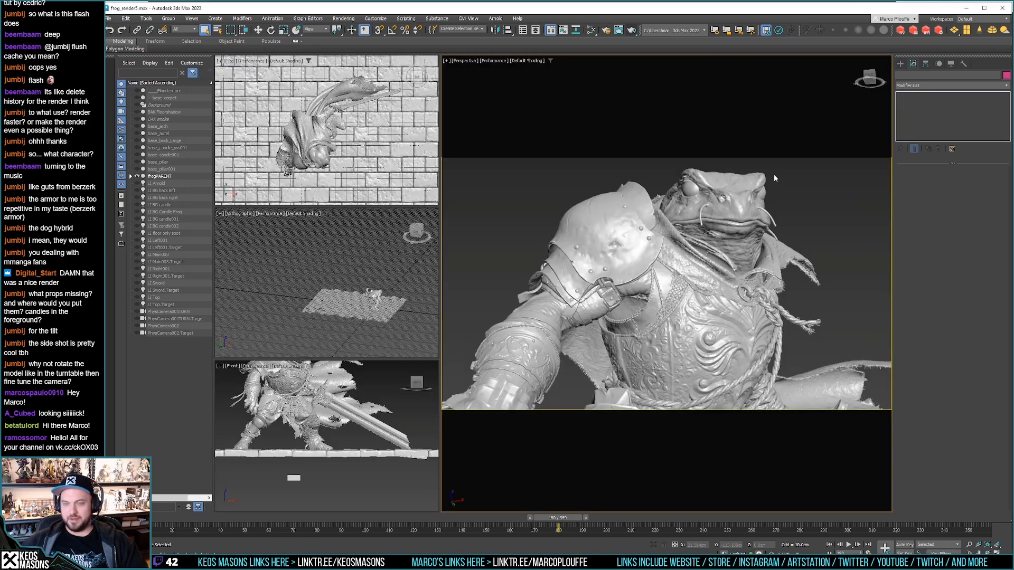
{"action": "left_click", "coordinate": [724, 274]}
{"action": "scroll", "coordinate": [832, 287], "scroll_direction": "up", "scroll_amount": 2}
{"action": "middle_click_drag", "start_coordinate": [819, 270], "coordinate": [719, 274]}
{"action": "scroll", "coordinate": [829, 290], "scroll_direction": "up", "scroll_amount": 1}
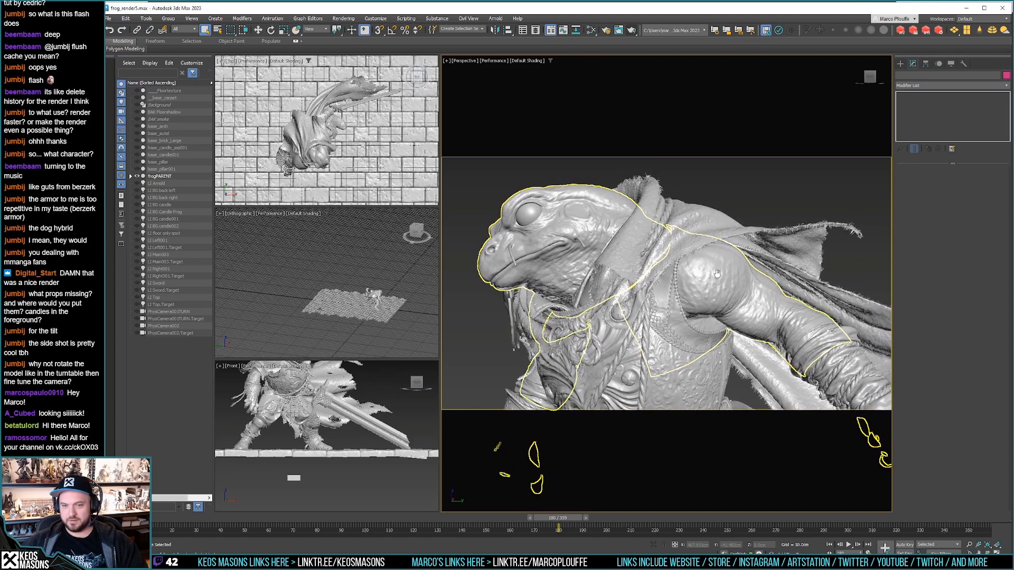
{"action": "middle_click_drag", "start_coordinate": [714, 168], "coordinate": [707, 206], "text": "alt"}
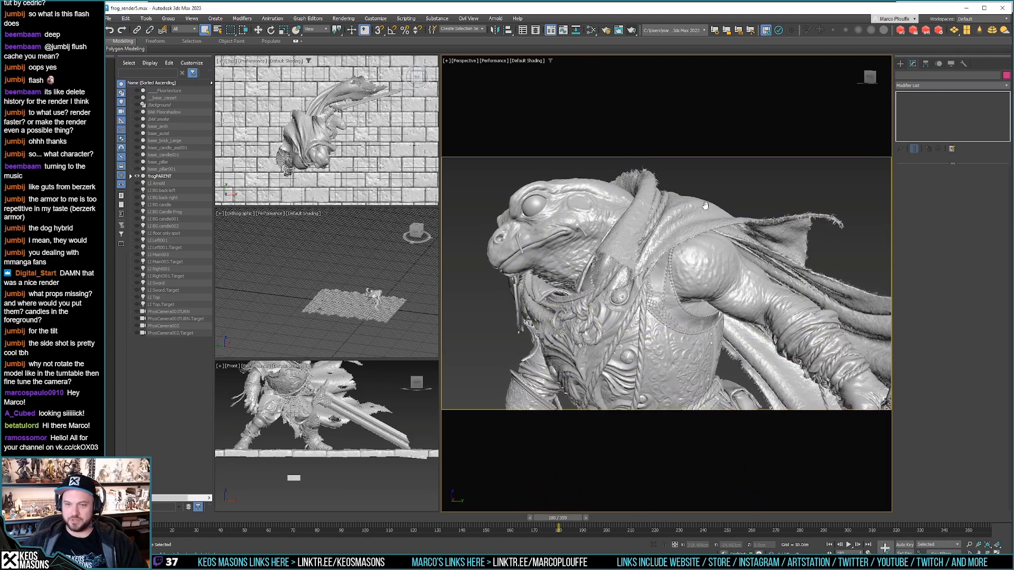
{"action": "middle_click_drag", "start_coordinate": [705, 206], "coordinate": [713, 206], "text": "alt"}
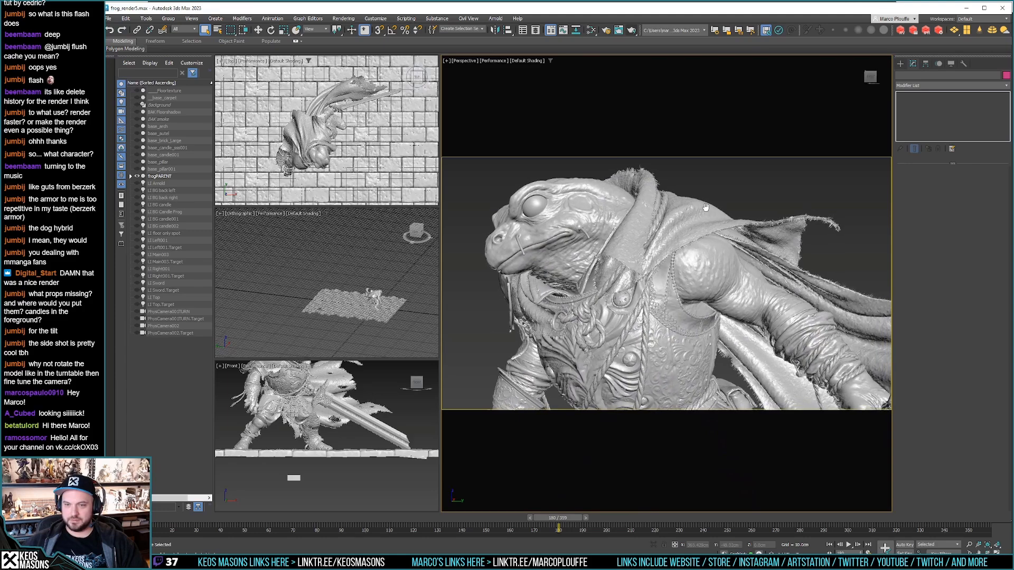
{"action": "middle_click_drag", "start_coordinate": [703, 209], "coordinate": [702, 206], "text": "alt"}
{"action": "mouse_move", "coordinate": [702, 202]}
{"action": "middle_mouse_down"}
{"action": "mouse_move", "coordinate": [705, 227]}
{"action": "mouse_move", "coordinate": [705, 199]}
{"action": "middle_mouse_up"}
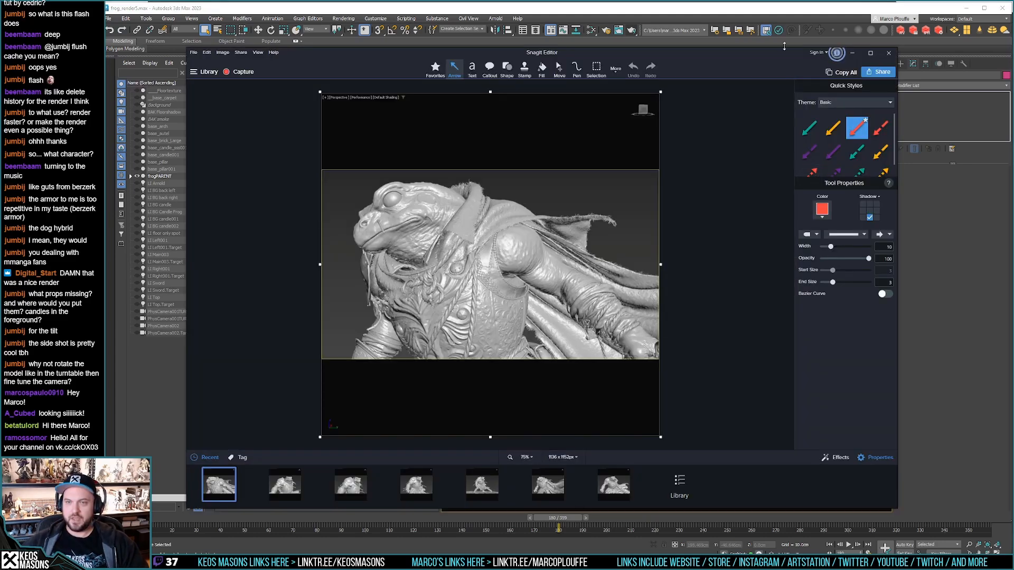
Step: Return to 3ds Max, orbit to a front-facing close-up of the frog's face and shoulder plate, and capture the viewport
{"action": "left_click", "coordinate": [836, 54]}
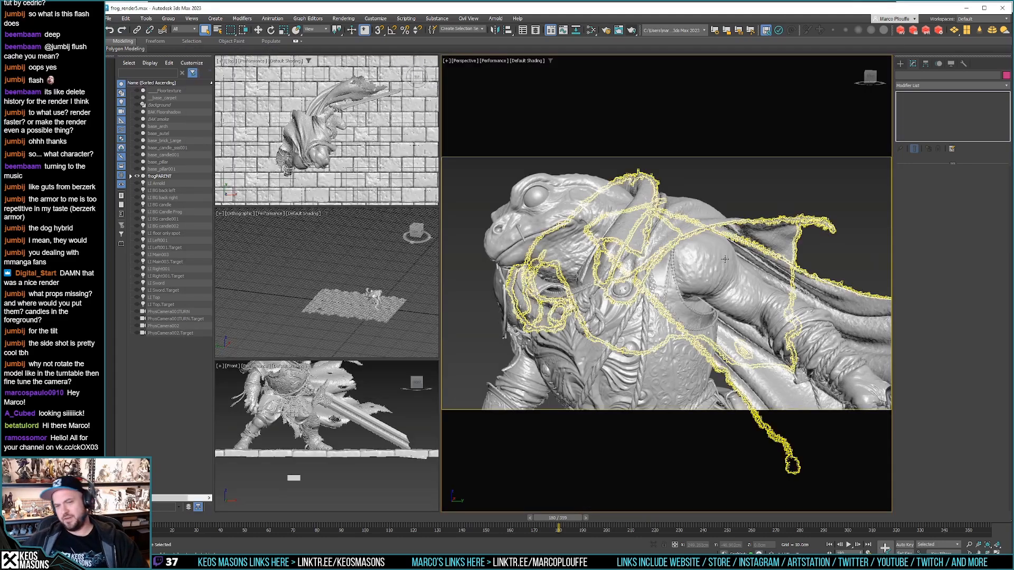
{"action": "middle_click_drag", "start_coordinate": [663, 262], "coordinate": [717, 274], "text": "alt"}
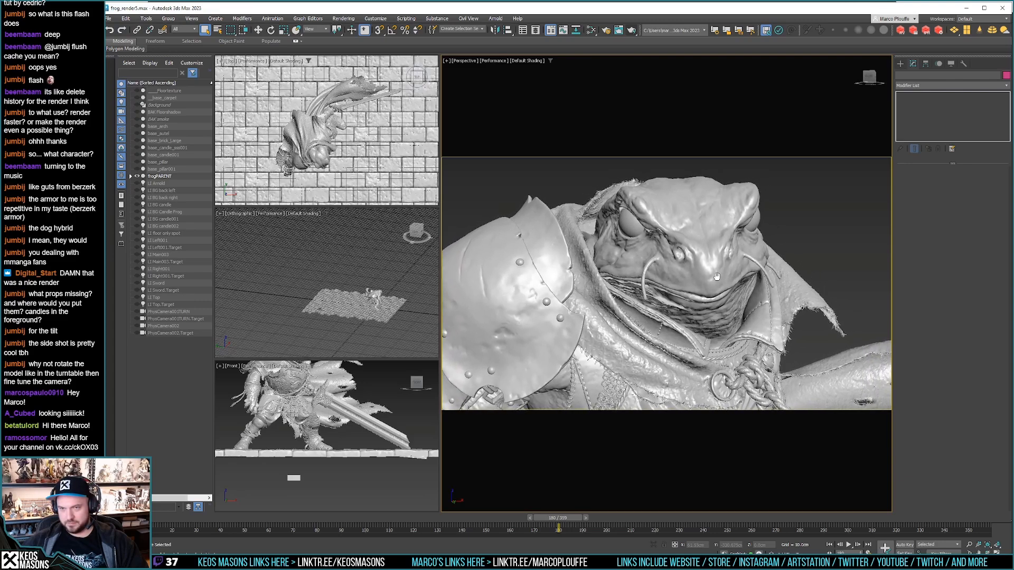
{"action": "left_click", "coordinate": [717, 276]}
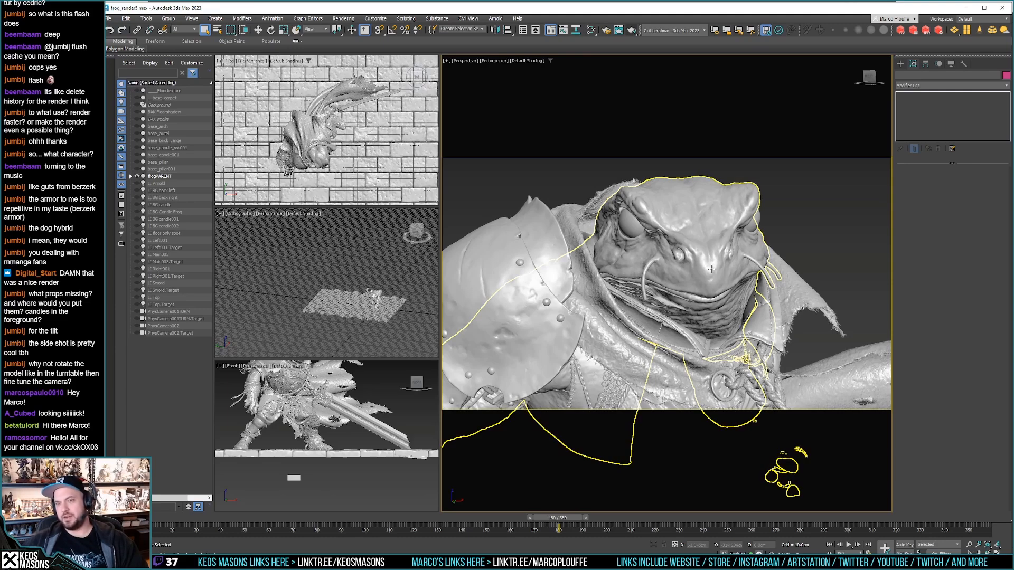
{"action": "middle_click_drag", "start_coordinate": [699, 270], "coordinate": [703, 271]}
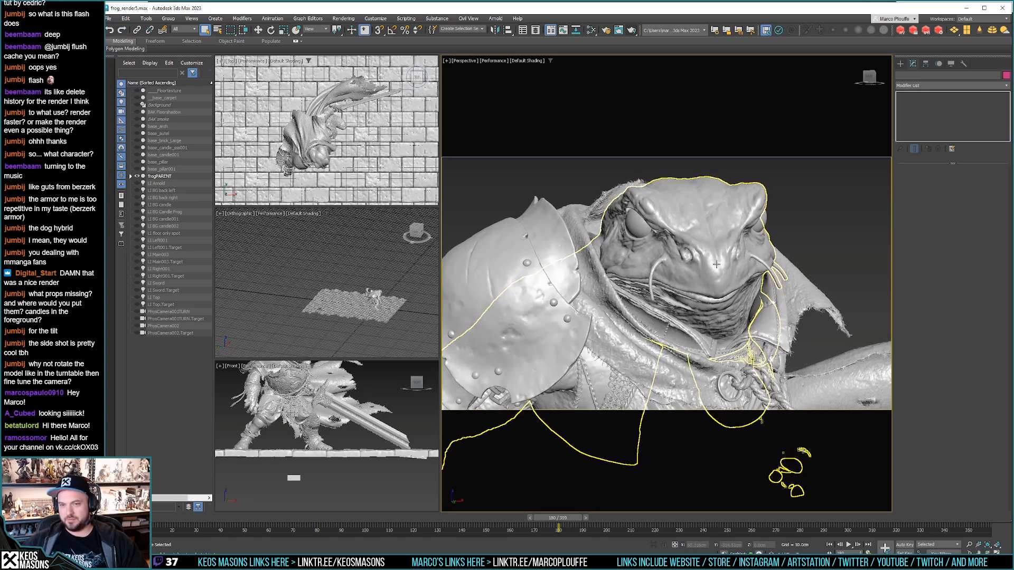
{"action": "left_click", "coordinate": [819, 145]}
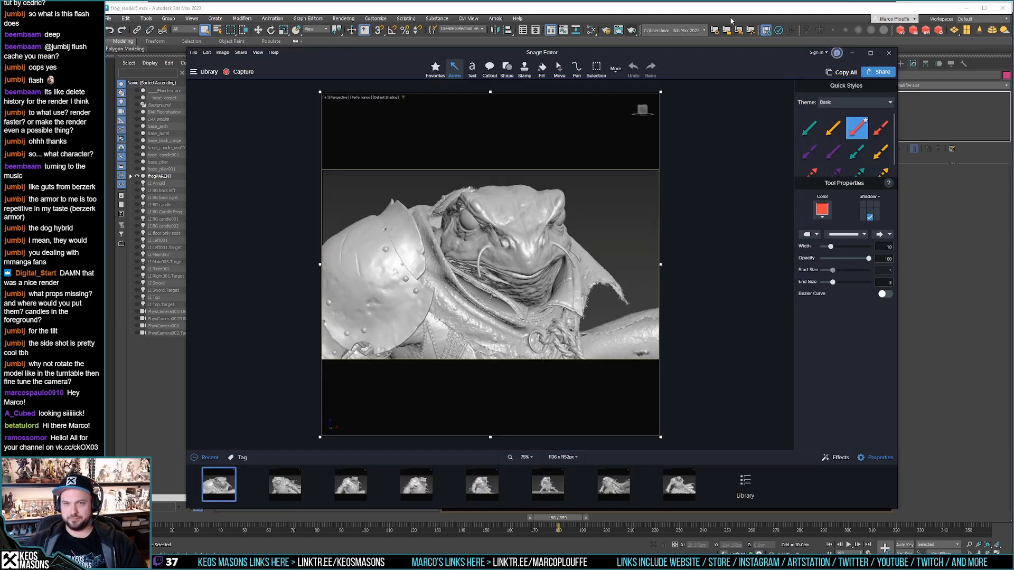
Step: Return to 3ds Max, reframe the warrior's head and bare shoulder from the unarmored side with the cape, and capture the viewport
{"action": "left_click", "coordinate": [732, 21]}
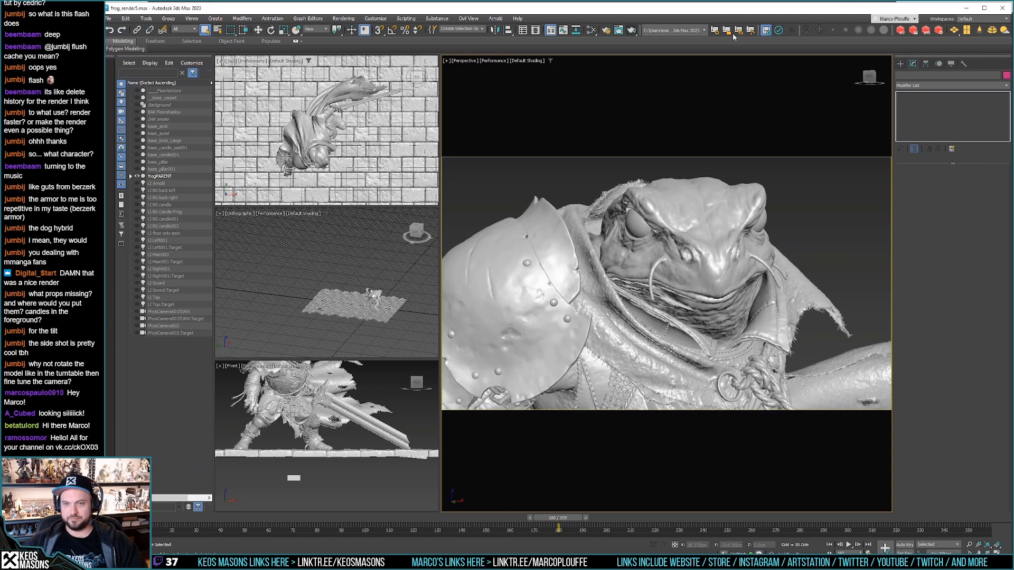
{"action": "middle_click_drag", "start_coordinate": [713, 237], "coordinate": [672, 238], "text": "alt"}
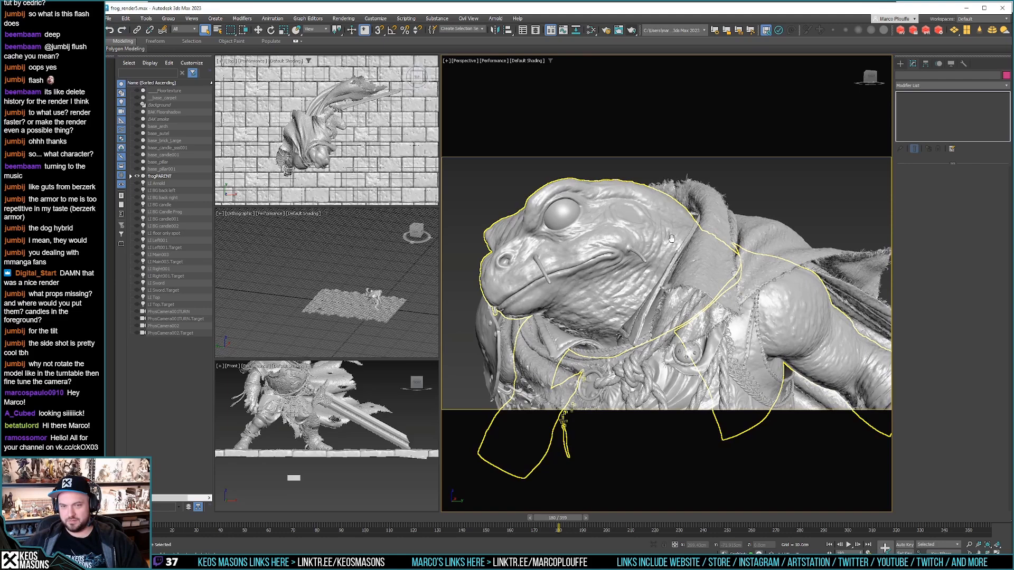
{"action": "mouse_move", "coordinate": [671, 239]}
{"action": "middle_mouse_down", "text": "alt"}
{"action": "mouse_move", "coordinate": [682, 239]}
{"action": "mouse_move", "coordinate": [675, 242]}
{"action": "middle_mouse_up", "text": "alt"}
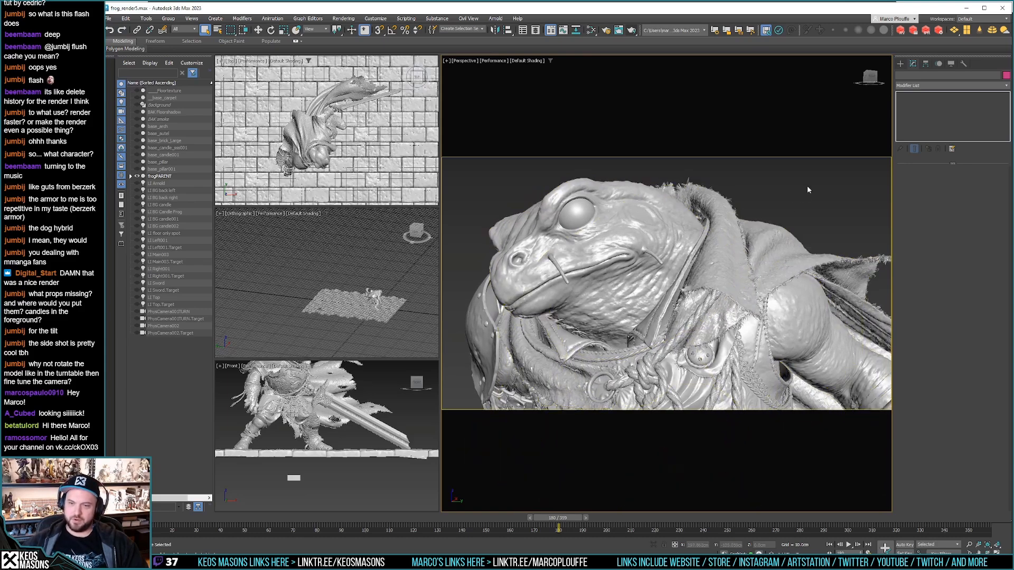
{"action": "middle_click_drag", "start_coordinate": [774, 219], "coordinate": [654, 228], "text": "alt"}
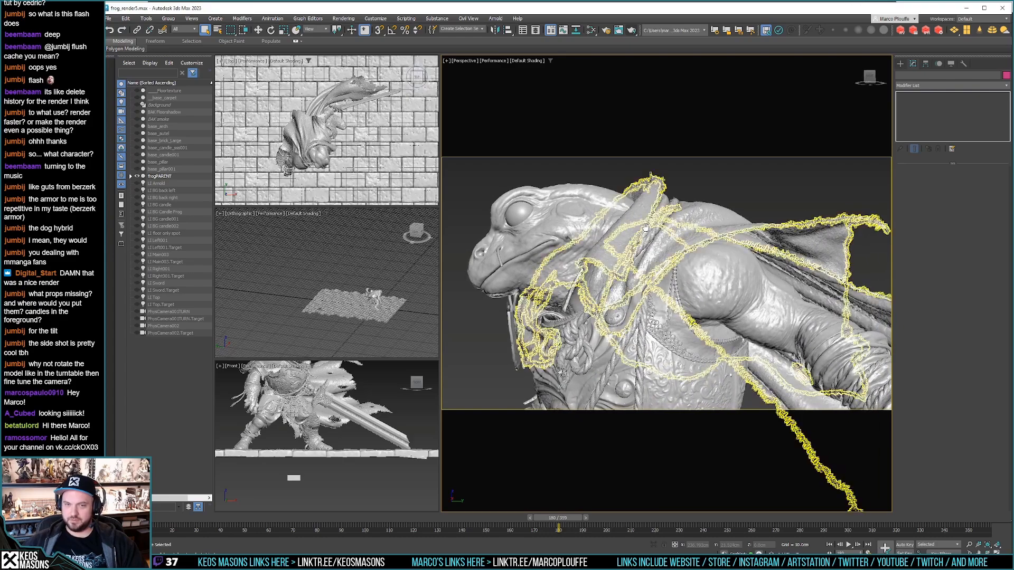
{"action": "mouse_move", "coordinate": [653, 228]}
{"action": "middle_mouse_down"}
{"action": "mouse_move", "coordinate": [671, 225]}
{"action": "mouse_move", "coordinate": [648, 227]}
{"action": "middle_mouse_up"}
{"action": "middle_click_drag", "start_coordinate": [766, 188], "coordinate": [743, 192]}
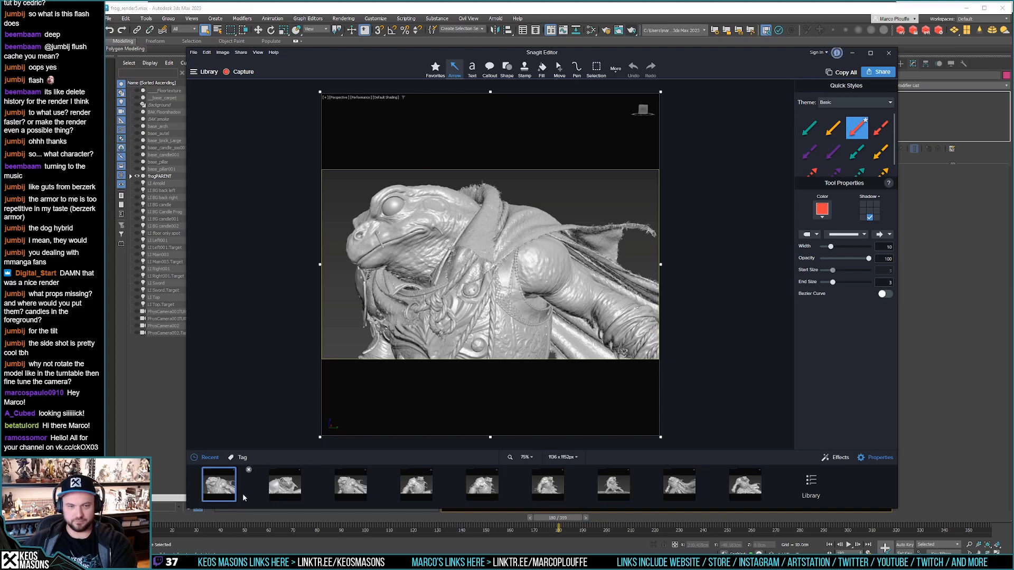
Step: Compare the new unarmored-side capture in Snagit with the face close-up, the frontal armor view and the earlier unarmored-side capture
{"action": "left_click", "coordinate": [285, 484]}
{"action": "left_click", "coordinate": [419, 489]}
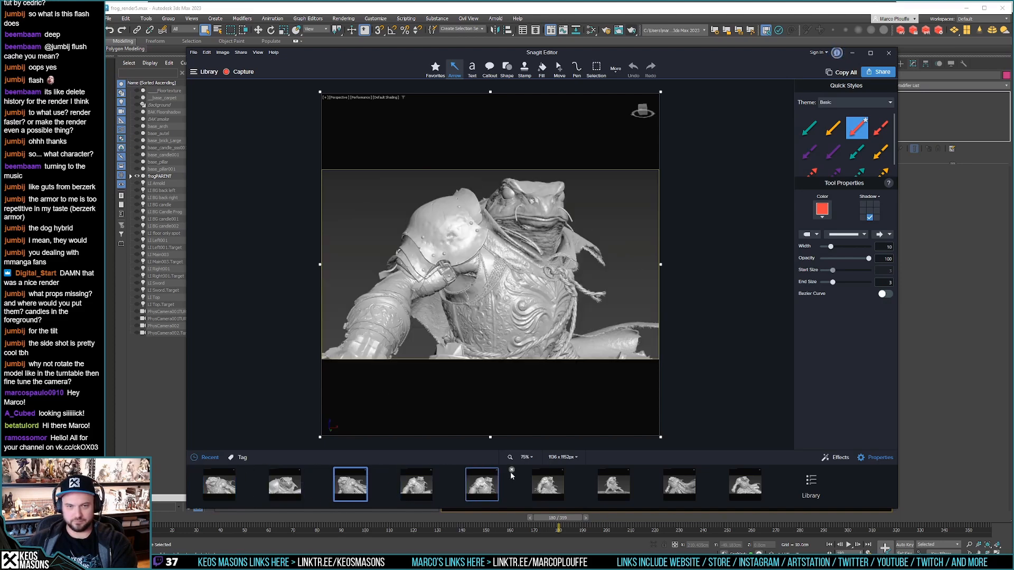
{"action": "left_click", "coordinate": [354, 500]}
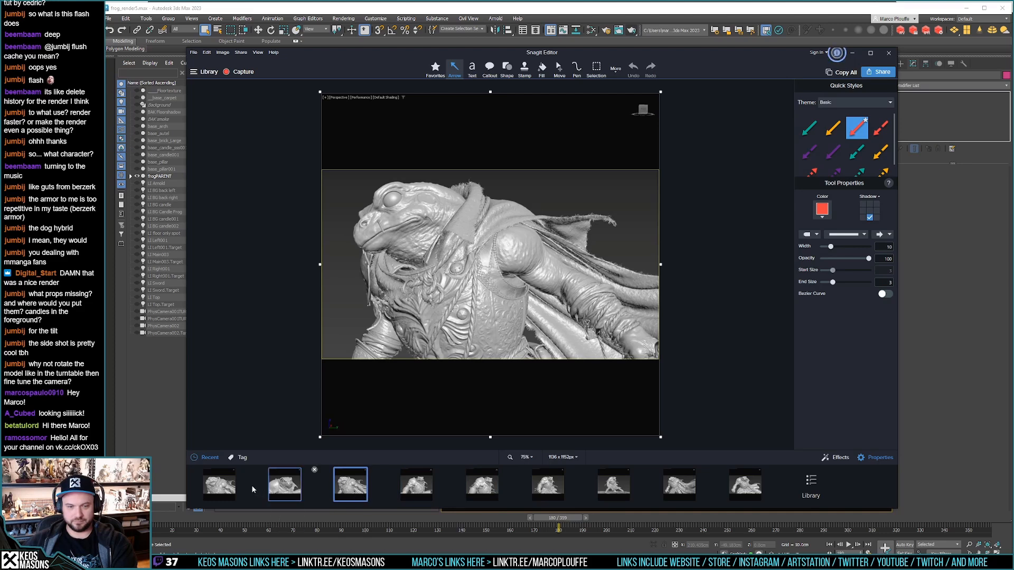
{"action": "left_click", "coordinate": [224, 488]}
{"action": "left_click", "coordinate": [355, 487]}
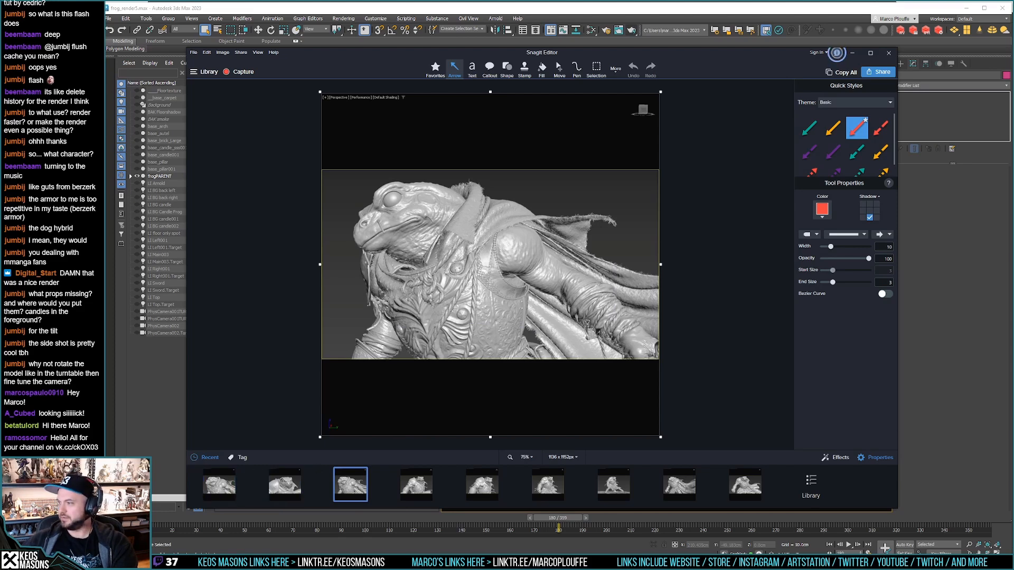
Step: Compare the newest unarmored-side capture in Snagit with the earlier, wider unarmored-side capture
{"action": "left_click", "coordinate": [230, 495]}
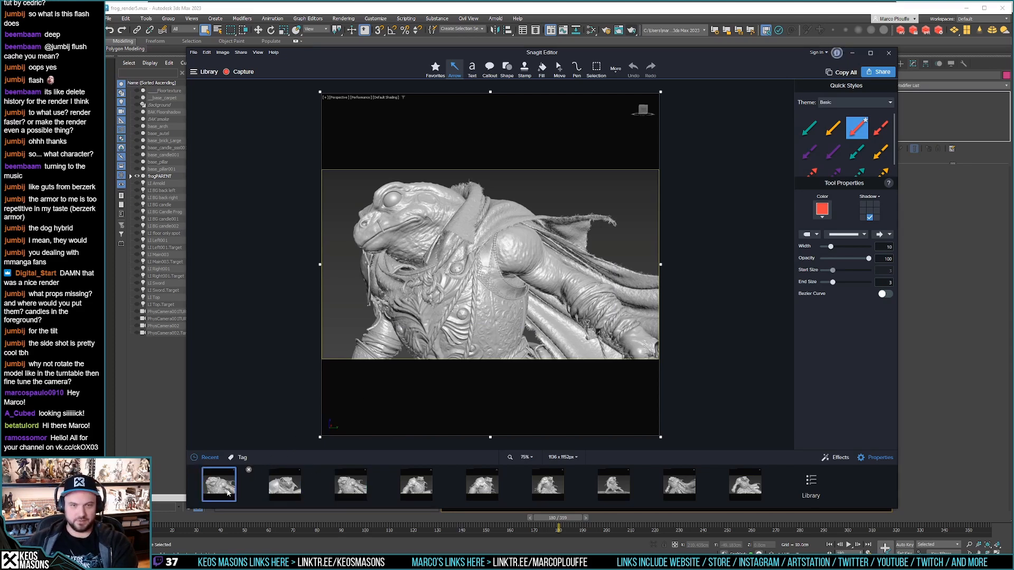
{"action": "left_click", "coordinate": [346, 489]}
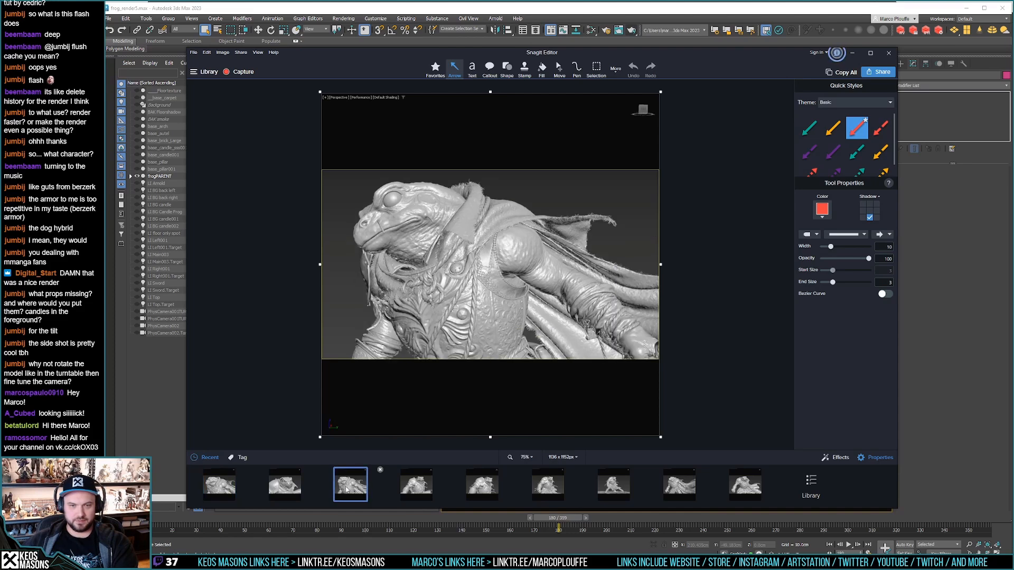
{"action": "left_click", "coordinate": [237, 493]}
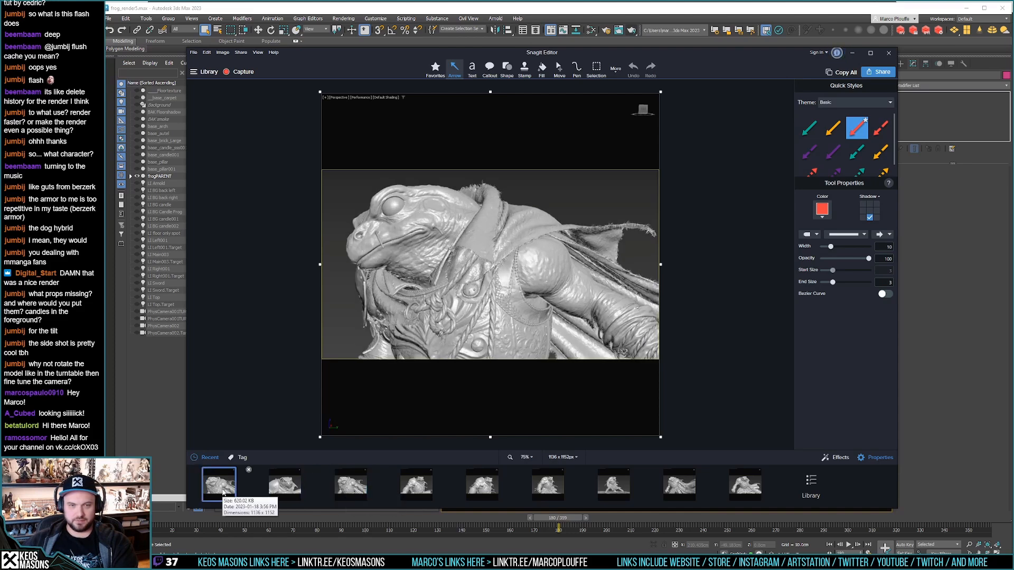
{"action": "left_click", "coordinate": [348, 487]}
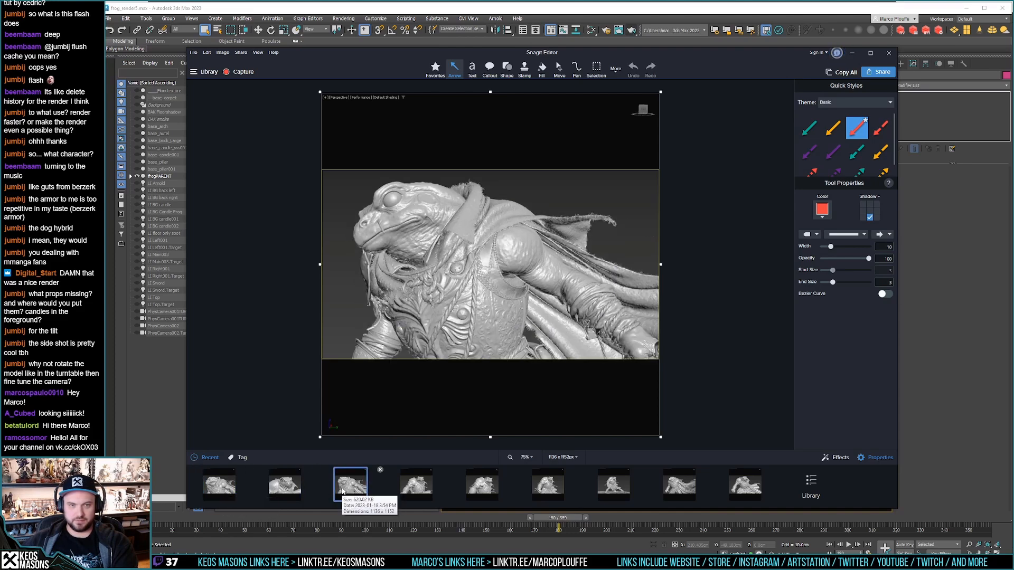
Step: Return to 3ds Max, pull the view back slightly from the warrior's head and bare shoulder, and capture the viewport with Snagit
{"action": "left_click", "coordinate": [678, 18]}
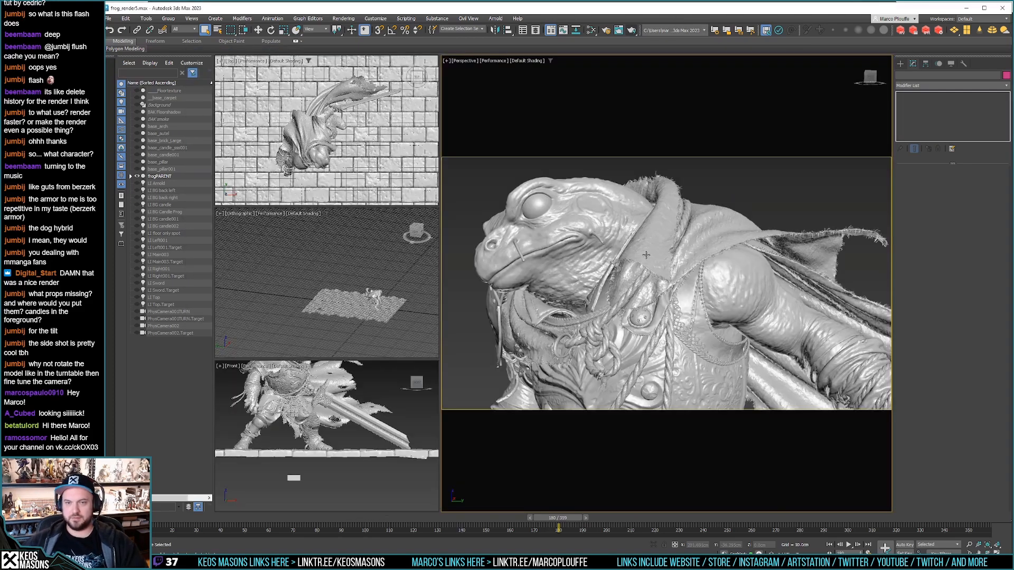
{"action": "scroll", "coordinate": [663, 289], "scroll_direction": "down", "scroll_amount": 2}
{"action": "scroll", "coordinate": [739, 296], "scroll_direction": "up", "scroll_amount": 2}
{"action": "scroll", "coordinate": [706, 294], "scroll_direction": "down", "scroll_amount": 2}
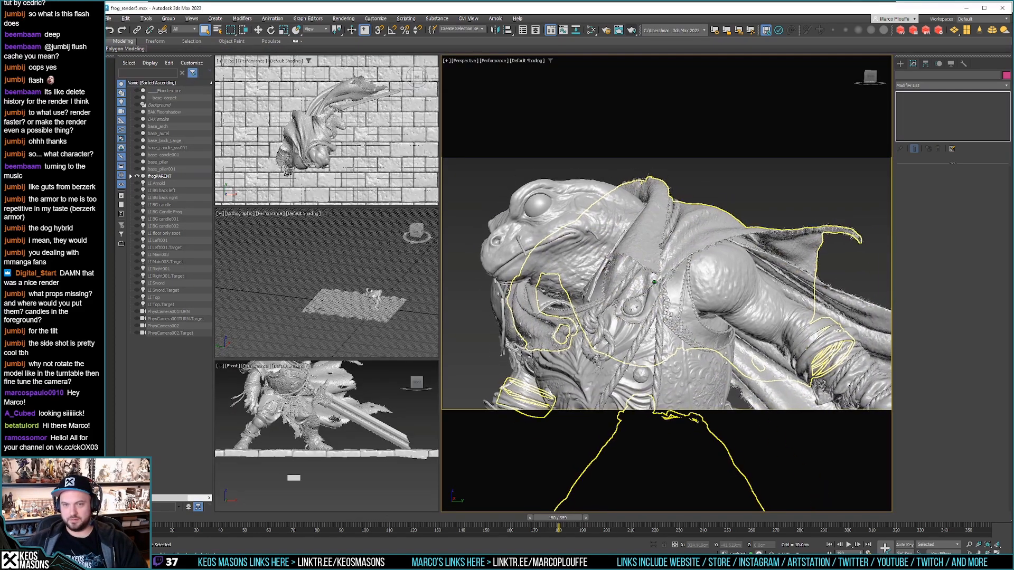
{"action": "mouse_move", "coordinate": [866, 277]}
{"action": "middle_mouse_down"}
{"action": "mouse_move", "coordinate": [853, 274]}
{"action": "mouse_move", "coordinate": [877, 267]}
{"action": "mouse_move", "coordinate": [861, 271]}
{"action": "middle_mouse_up"}
{"action": "scroll", "coordinate": [689, 292], "scroll_direction": "up", "scroll_amount": 1}
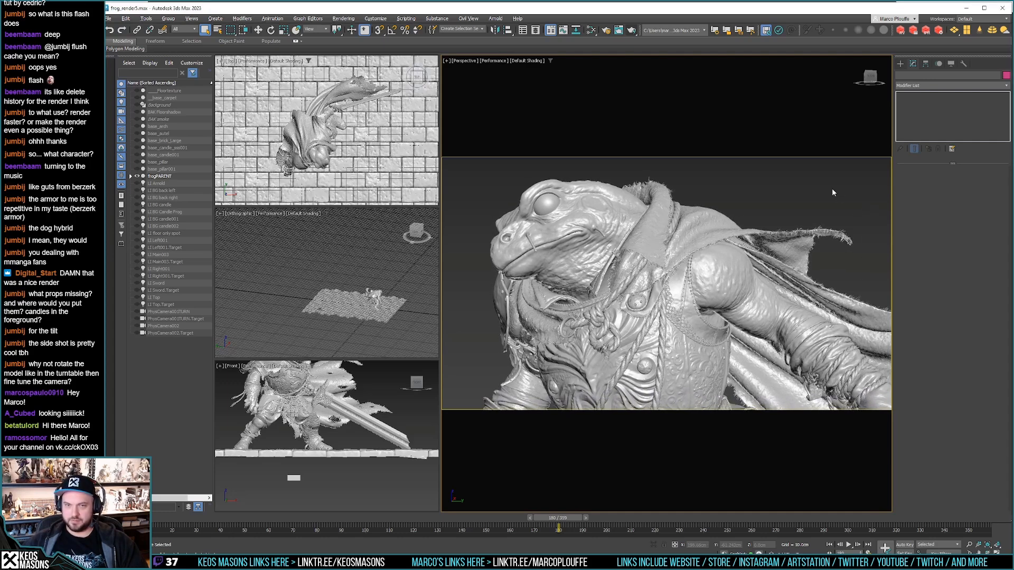
{"action": "key", "text": "Print"}
Step: Compare the new unarmored-side capture with the previous tighter one in Snagit and delete the tighter capture
{"action": "left_click", "coordinate": [428, 488]}
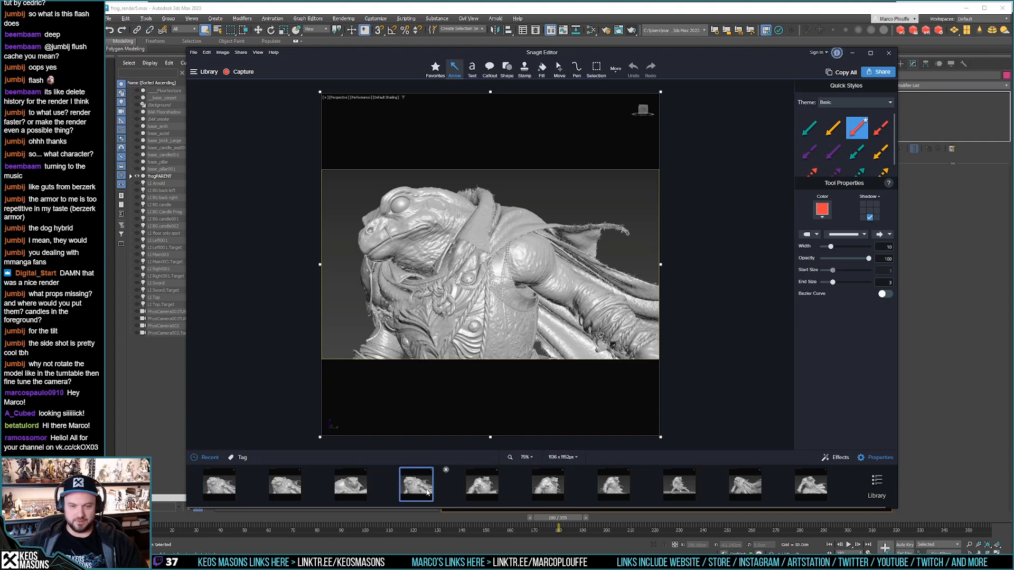
{"action": "left_click", "coordinate": [219, 485]}
{"action": "left_click", "coordinate": [280, 488]}
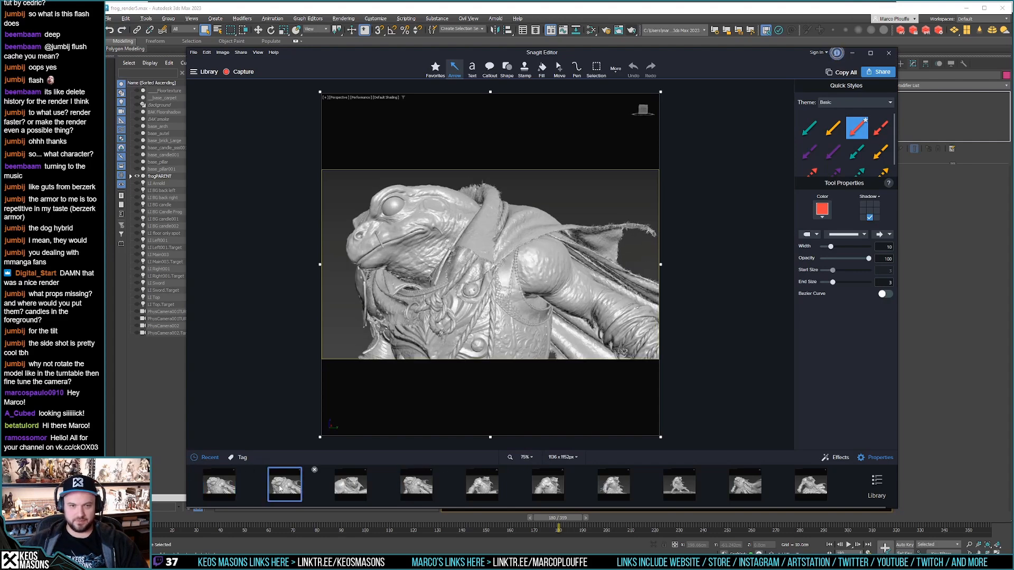
{"action": "key", "text": "Delete"}
Step: Compare the newest unarmored-side capture with the remaining older one and delete the older capture
{"action": "left_click", "coordinate": [408, 490]}
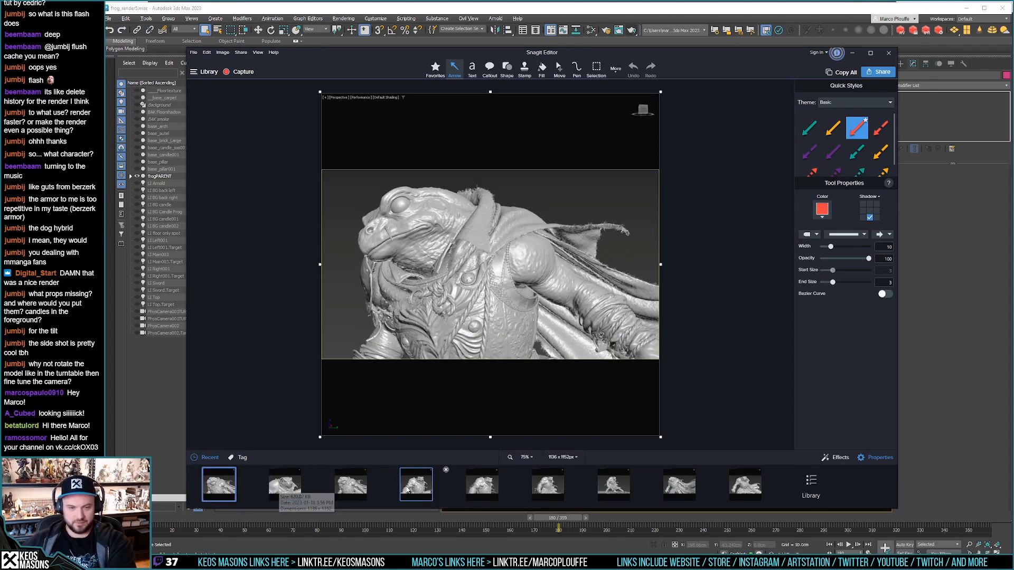
{"action": "left_click", "coordinate": [350, 485]}
{"action": "left_click", "coordinate": [219, 486]}
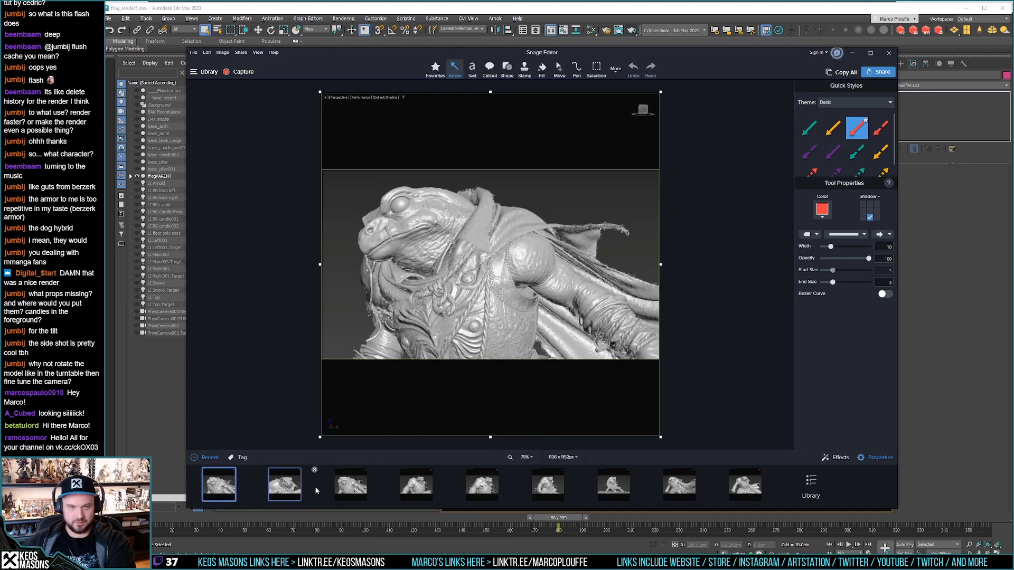
{"action": "left_click", "coordinate": [350, 486]}
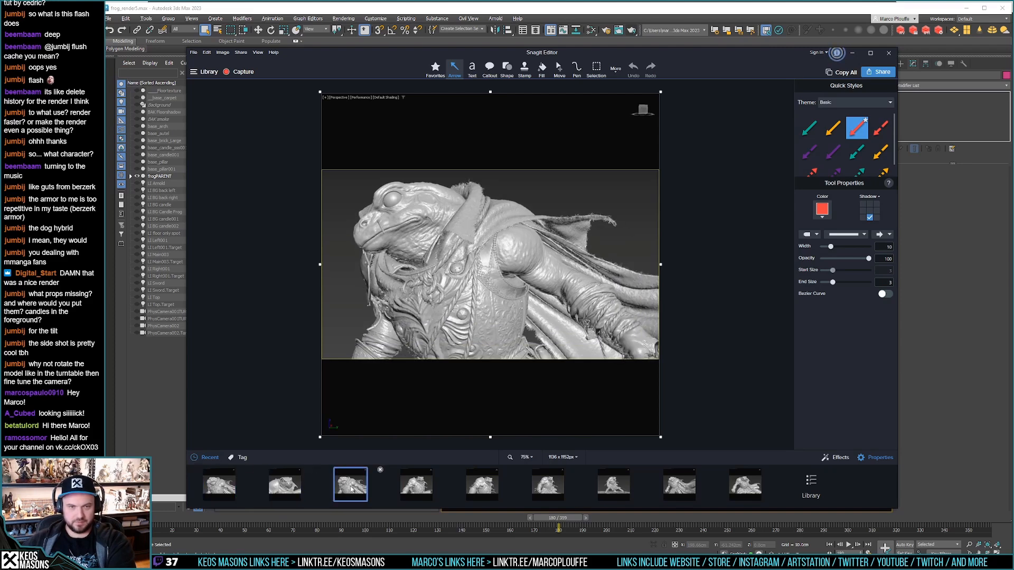
{"action": "key", "text": "Delete"}
Step: Review the remaining captures, comparing the frontal armor view with the closer and wider armored-shoulder views
{"action": "left_click", "coordinate": [219, 484]}
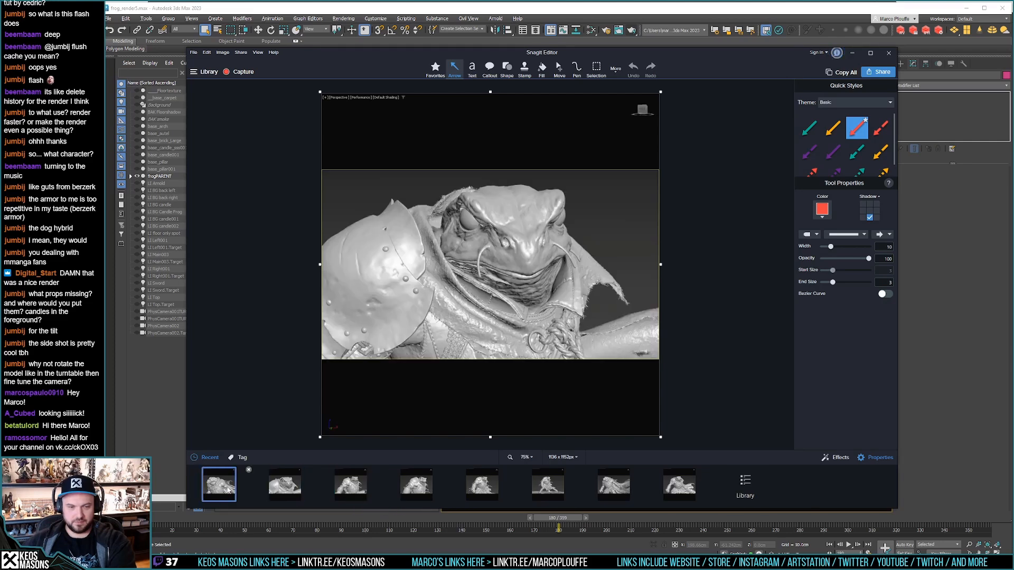
{"action": "left_click", "coordinate": [285, 485]}
{"action": "left_click", "coordinate": [350, 484]}
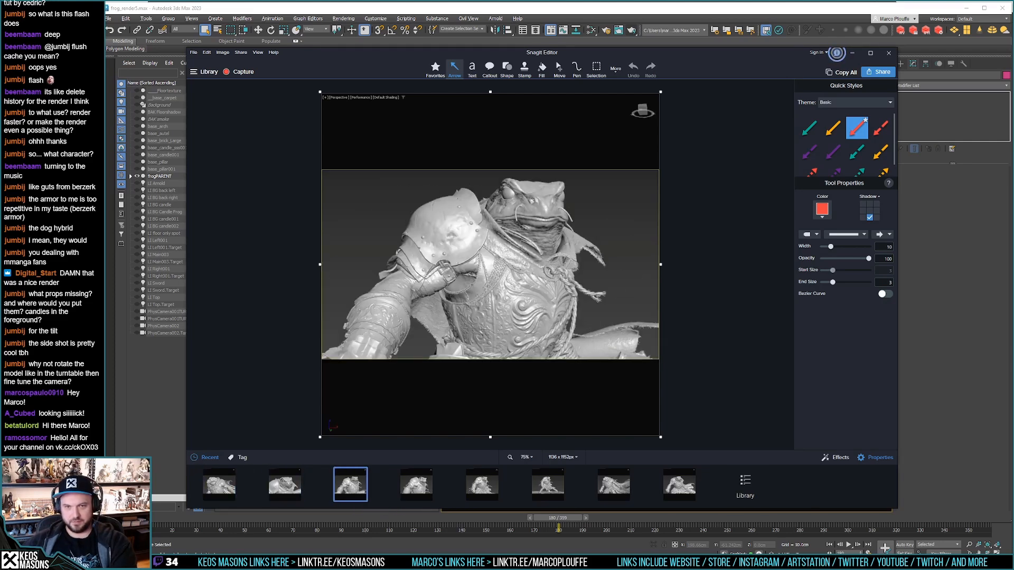
{"action": "key", "text": "Right"}
{"action": "key", "text": "Right"}
{"action": "key", "text": "Left"}
{"action": "key", "text": "Left"}
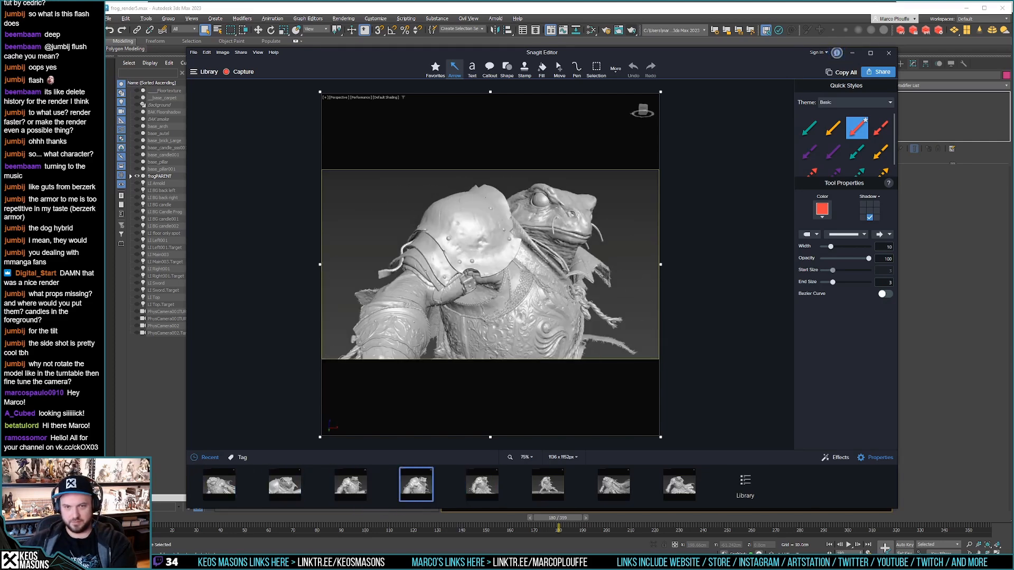
{"action": "key", "text": "Right"}
{"action": "key", "text": "Left"}
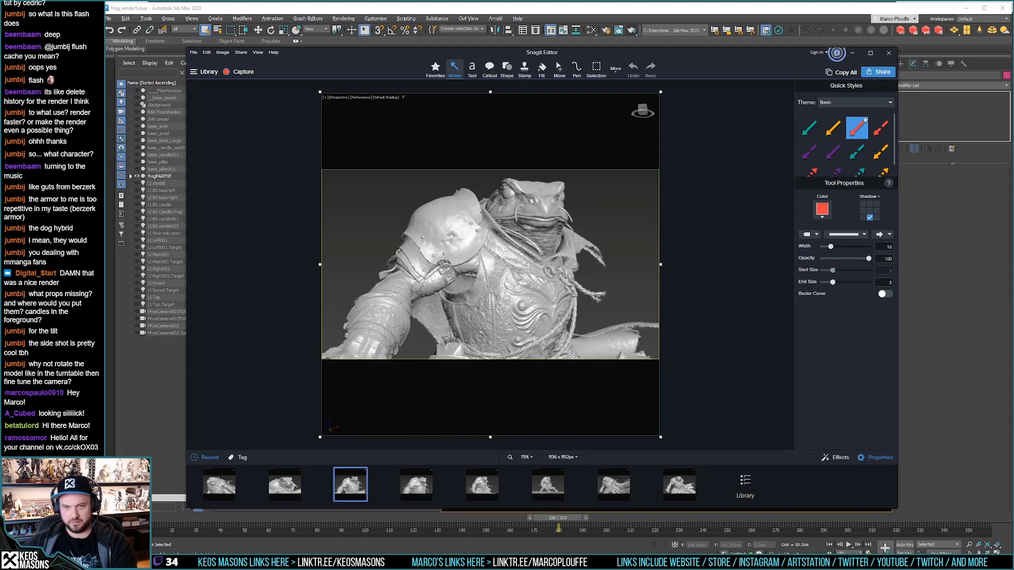
{"action": "key", "text": "Right"}
{"action": "key", "text": "Right"}
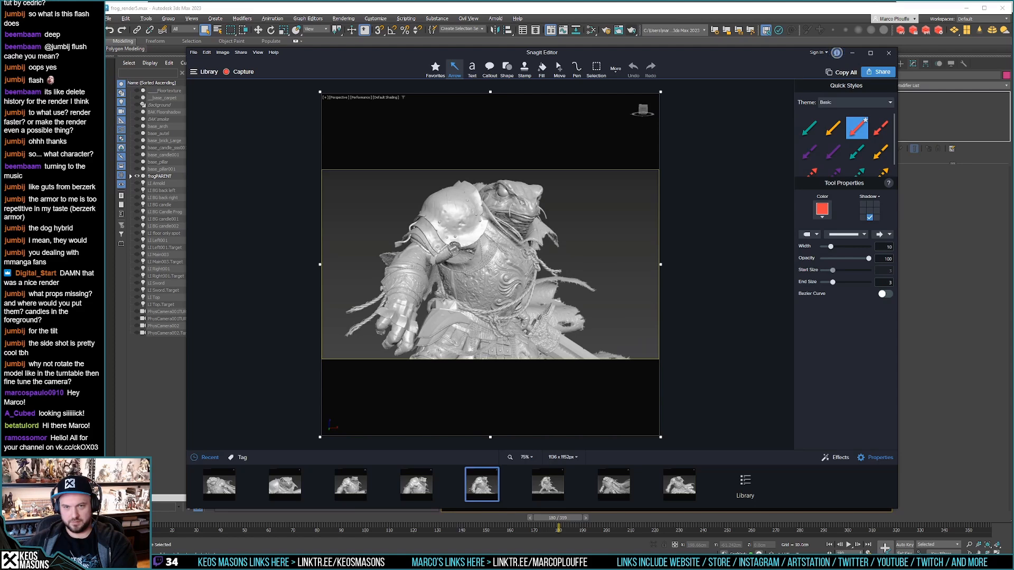
{"action": "key", "text": "Left"}
{"action": "key", "text": "Left"}
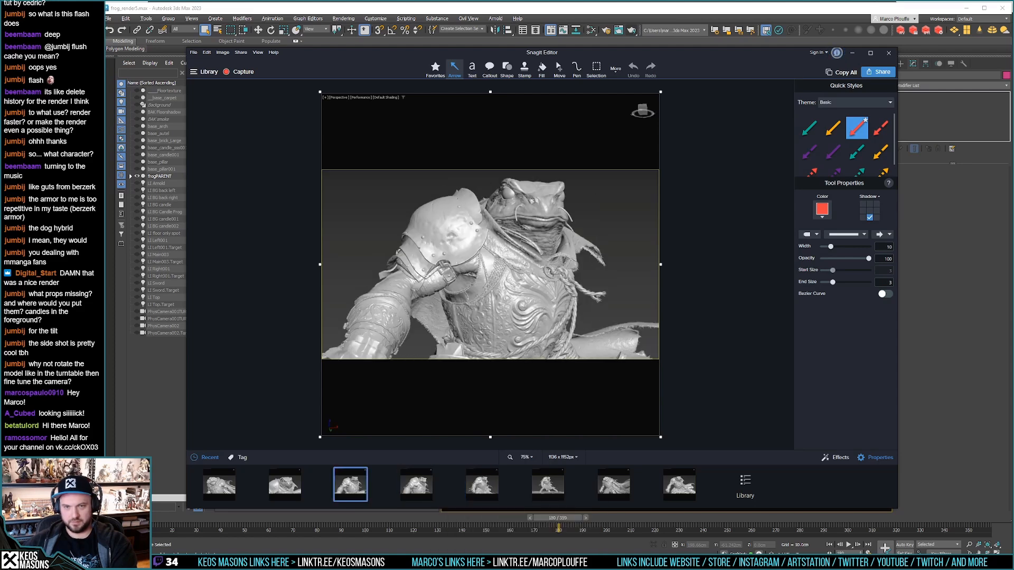
{"action": "mouse_move", "coordinate": [518, 563]}
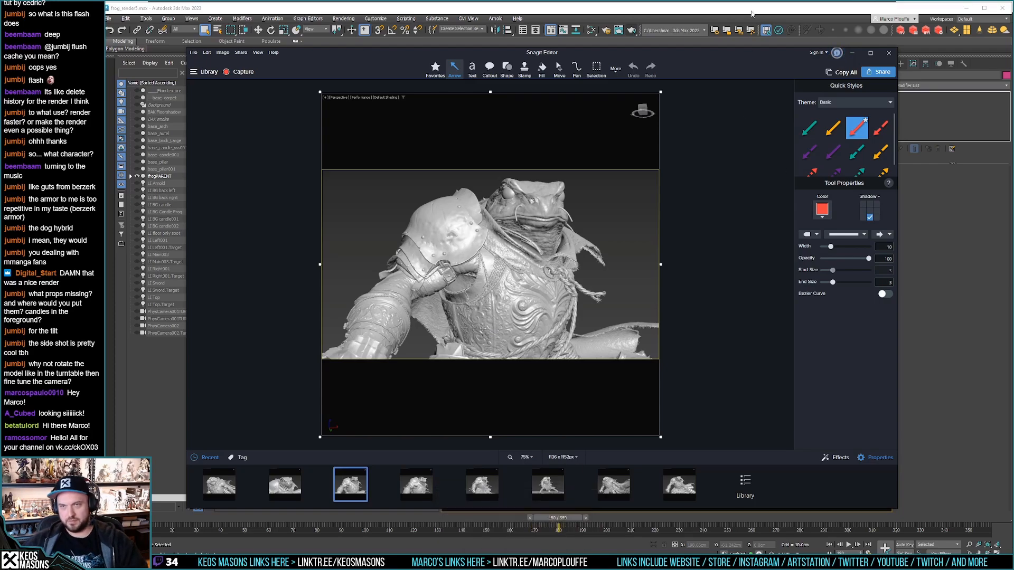
Step: Return to 3ds Max and reframe the armored shoulder, face and breastplate, checking the framing against the frontal armor capture in Snagit
{"action": "left_click", "coordinate": [851, 53]}
{"action": "middle_click_drag", "start_coordinate": [618, 272], "coordinate": [672, 303], "text": "alt"}
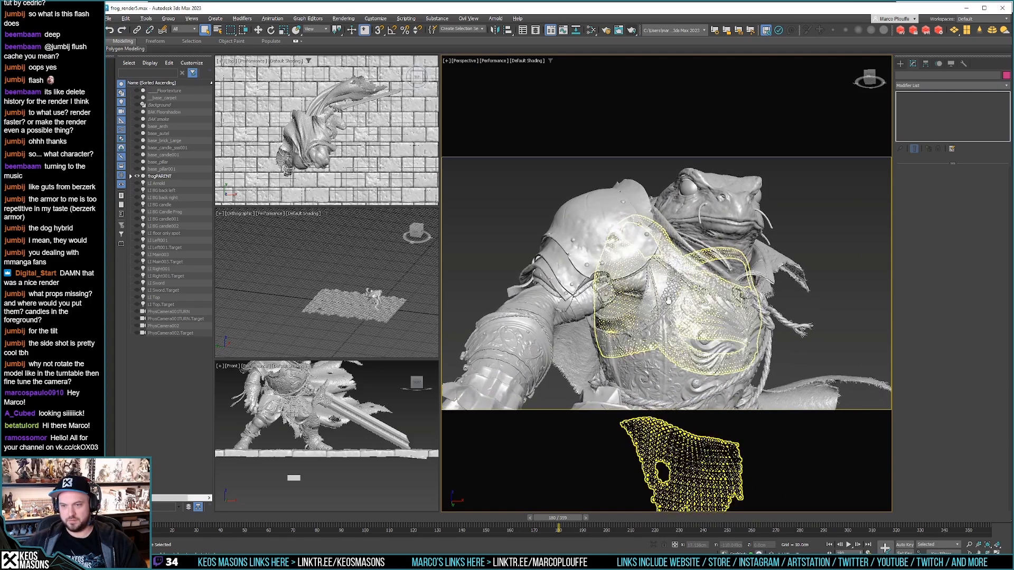
{"action": "key", "text": "alt+Tab"}
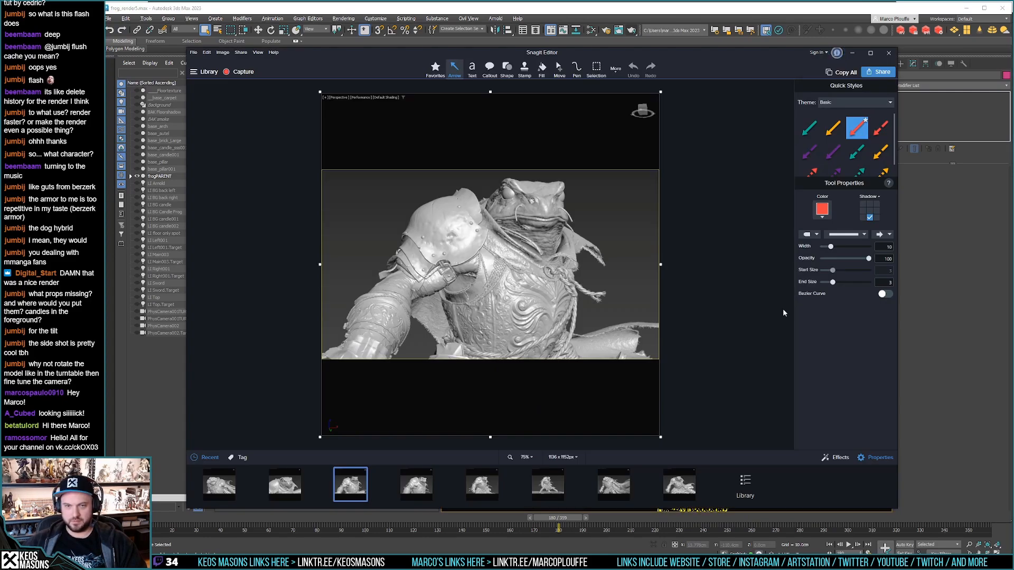
{"action": "key", "text": "alt+Tab"}
{"action": "mouse_move", "coordinate": [755, 335]}
{"action": "middle_mouse_down"}
{"action": "mouse_move", "coordinate": [753, 324]}
{"action": "mouse_move", "coordinate": [751, 334]}
{"action": "middle_mouse_up"}
{"action": "key", "text": "alt+Tab"}
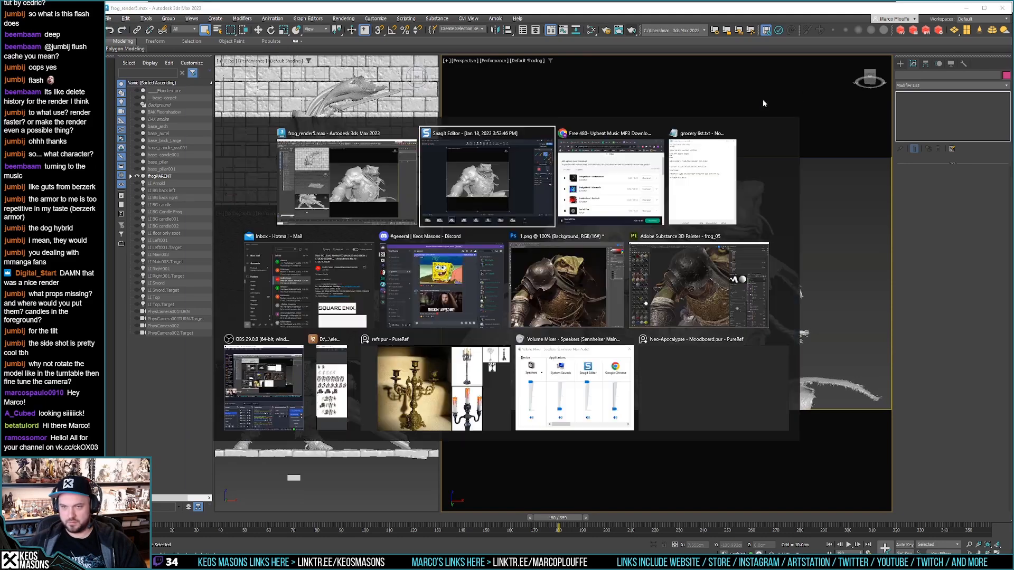
{"action": "key", "text": "alt+Tab"}
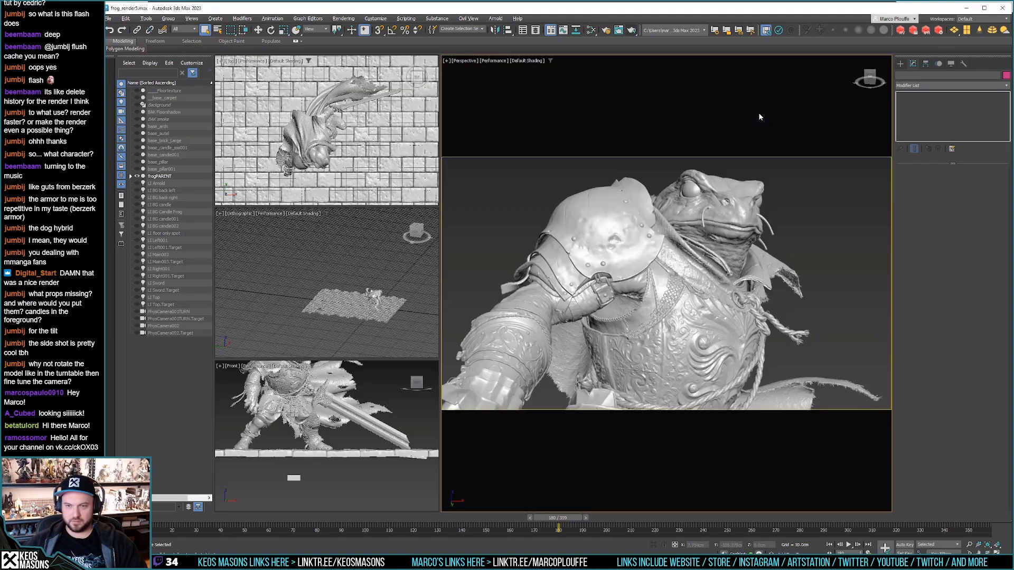
{"action": "middle_click_drag", "start_coordinate": [815, 240], "coordinate": [769, 253], "text": "alt"}
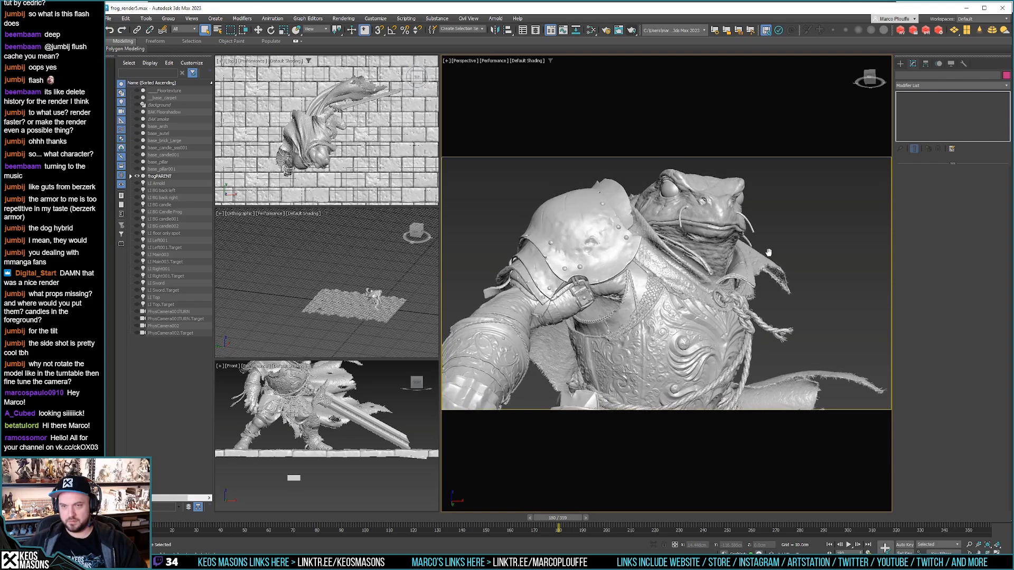
Step: Compare the close armored-shoulder capture with the frontal armor capture in Snagit
{"action": "key", "text": "alt+Tab"}
{"action": "left_click", "coordinate": [413, 490]}
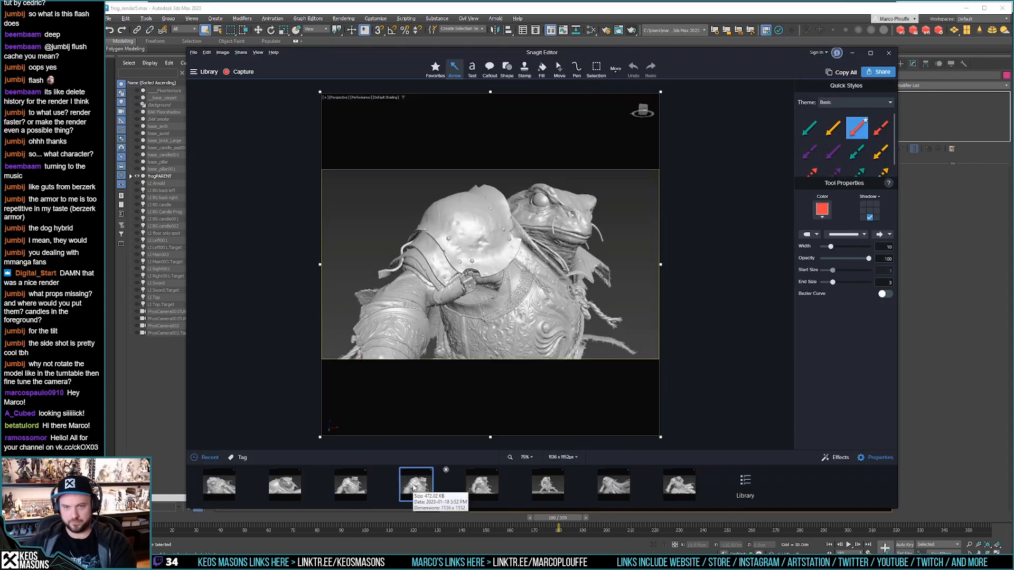
{"action": "key", "text": "Left"}
{"action": "key", "text": "Right"}
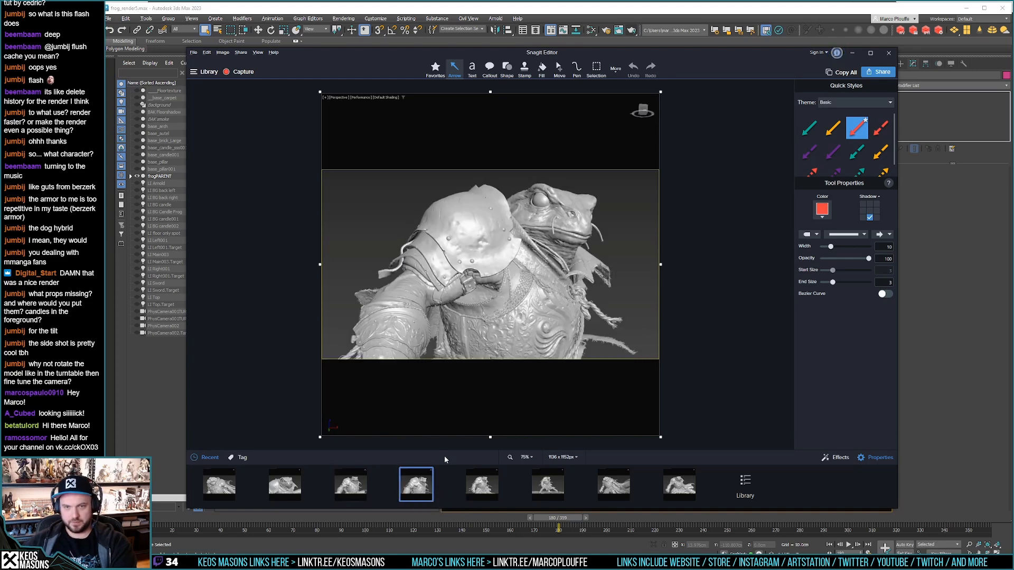
{"action": "key", "text": "Left"}
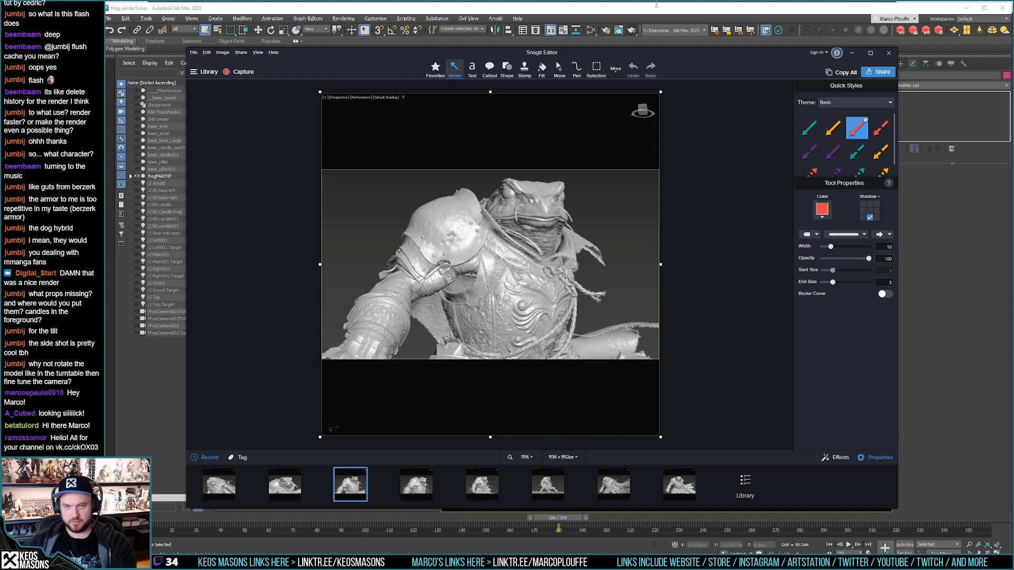
Step: Return to 3ds Max and capture the reframed armored-shoulder view with Snagit
{"action": "left_click", "coordinate": [681, 13]}
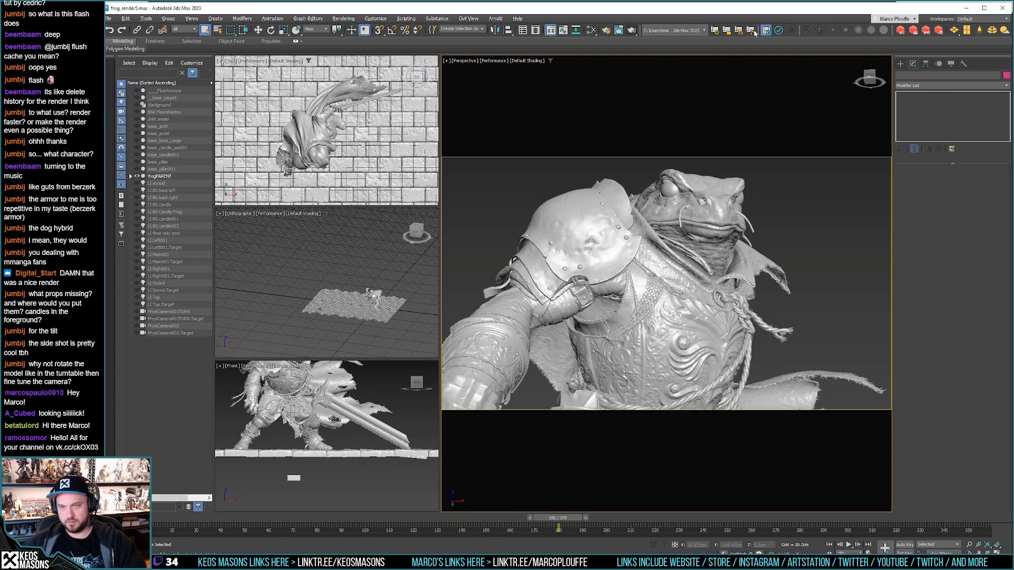
{"action": "key", "text": "Print"}
{"action": "left_click", "coordinate": [805, 223]}
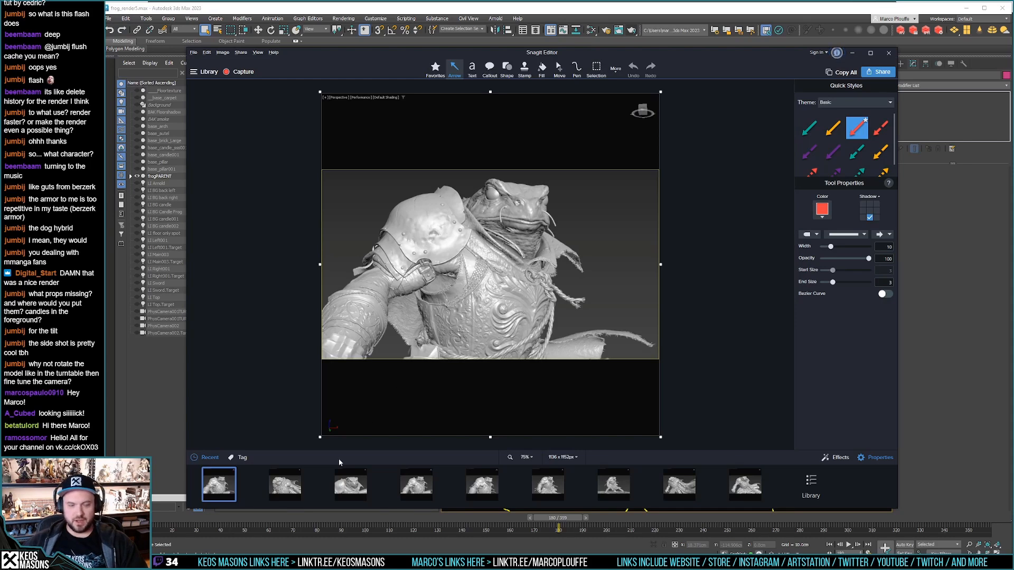
Step: Compare the new armored-shoulder capture in Snagit with the earlier frontal armor capture
{"action": "left_click", "coordinate": [479, 485]}
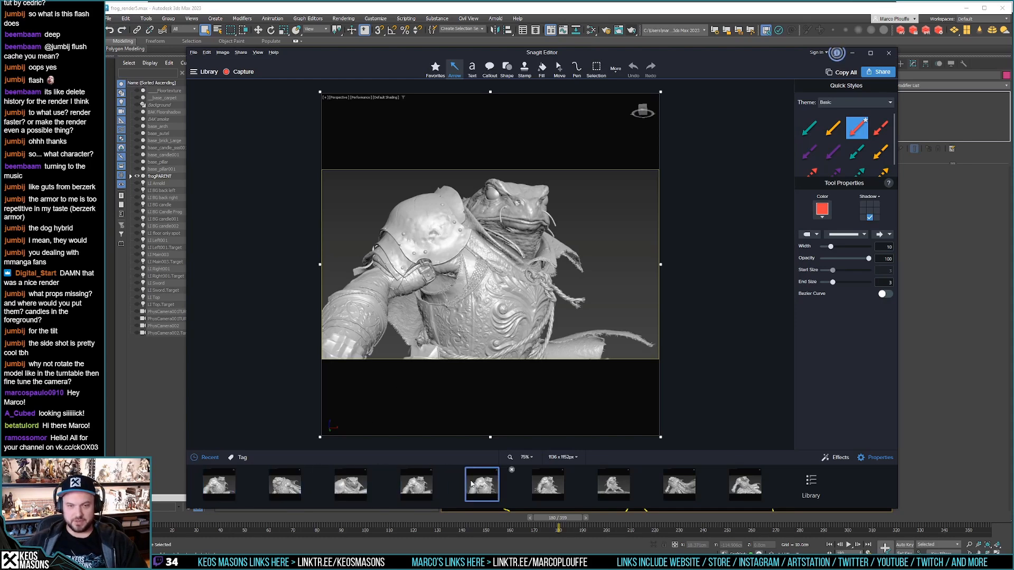
{"action": "left_click", "coordinate": [417, 495]}
{"action": "left_click", "coordinate": [207, 484]}
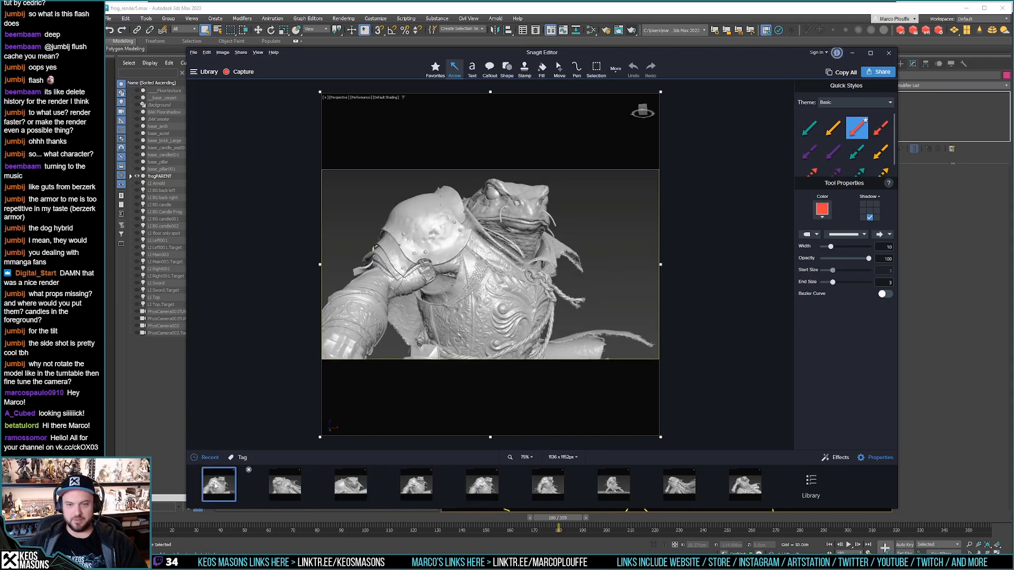
{"action": "left_click", "coordinate": [430, 491]}
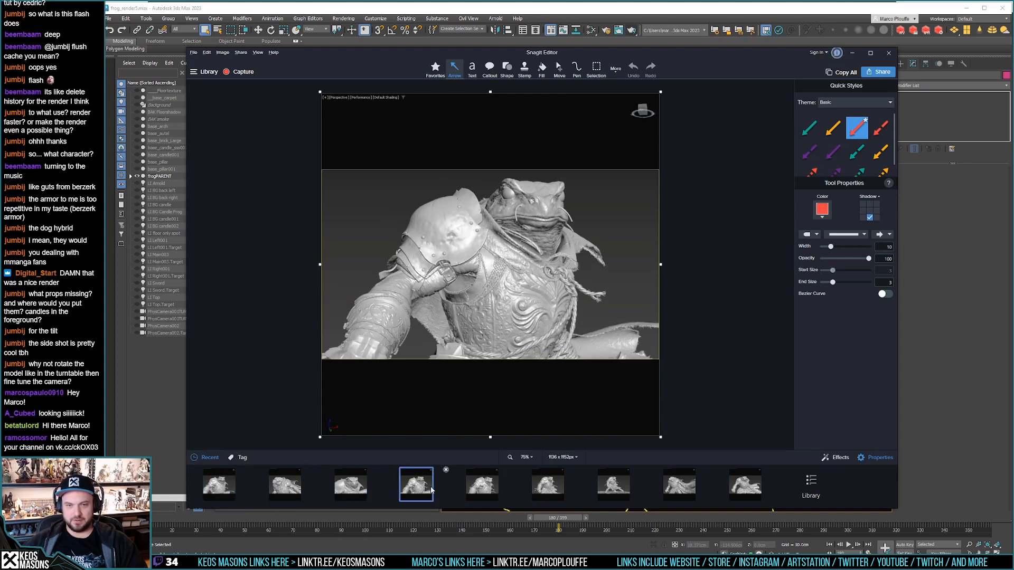
{"action": "left_click", "coordinate": [227, 487]}
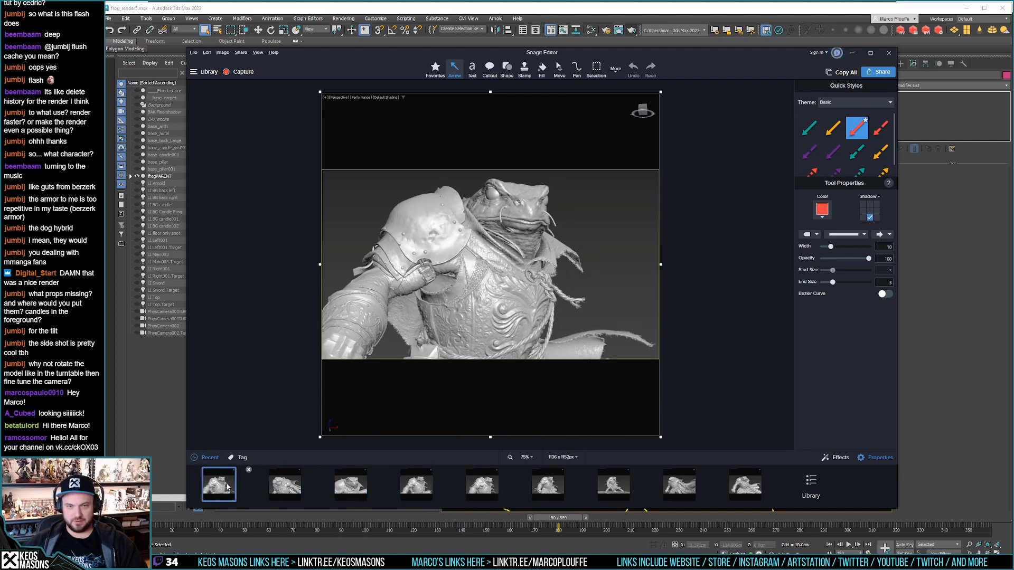
Step: Return to 3ds Max and orbit to a lower, wider view of the armored shoulder, face and breastplate with the cape behind
{"action": "key", "text": "alt+Tab"}
{"action": "left_click", "coordinate": [665, 288]}
{"action": "middle_click_drag", "start_coordinate": [665, 289], "coordinate": [711, 298], "text": "alt"}
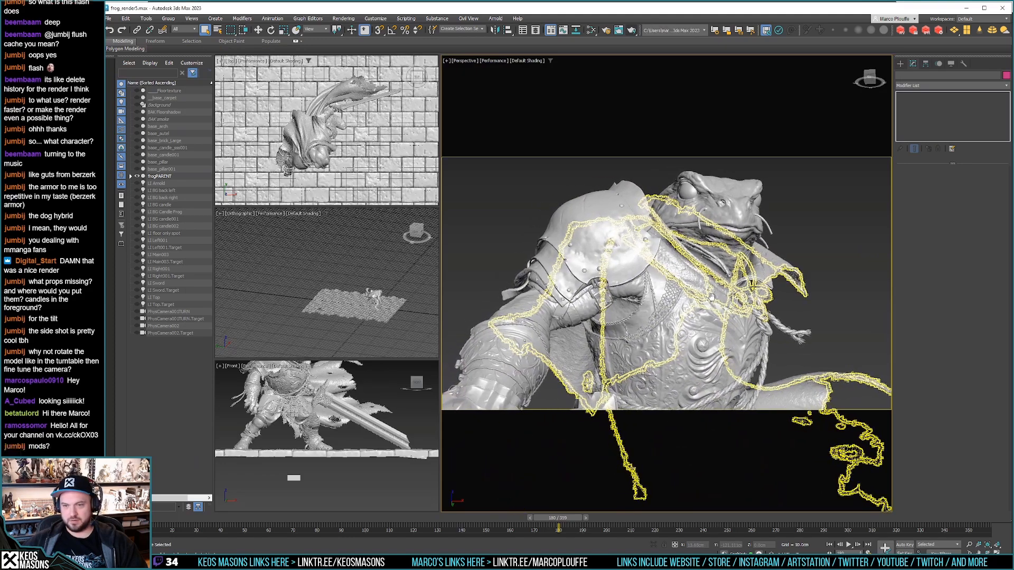
{"action": "middle_click_drag", "start_coordinate": [836, 249], "coordinate": [827, 251], "text": "alt"}
{"action": "middle_click_drag", "start_coordinate": [795, 186], "coordinate": [792, 193], "text": "alt"}
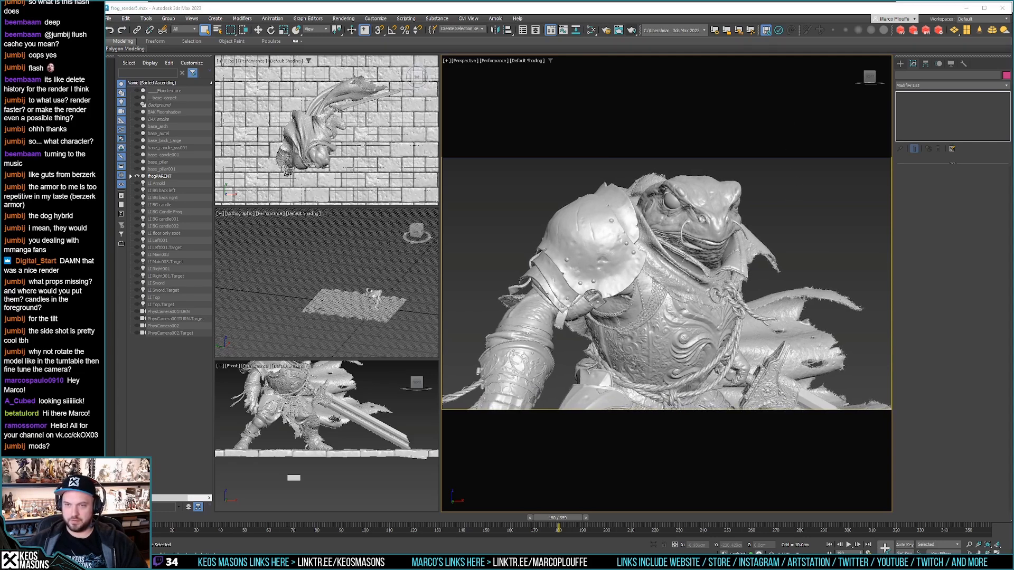
Step: Capture the perspective viewport's frog knight close-up in Snagit and compare it with the earlier close-up captures
{"action": "left_click", "coordinate": [801, 191]}
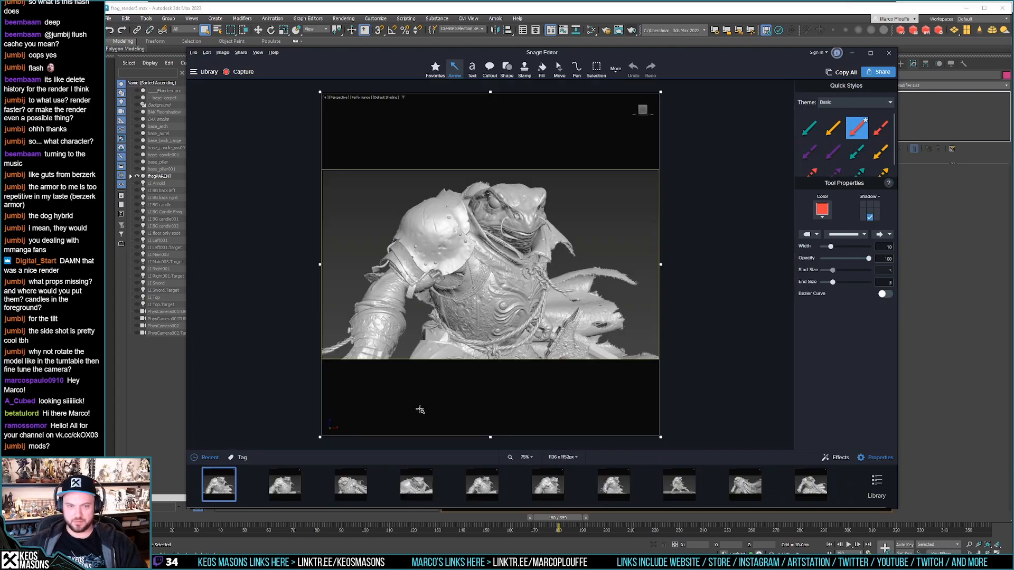
{"action": "left_click", "coordinate": [289, 485]}
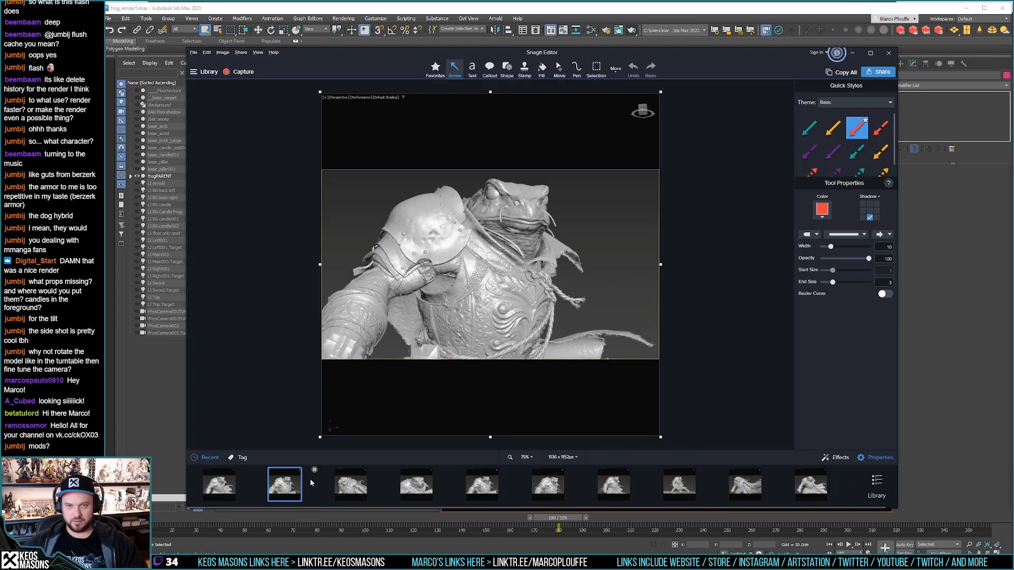
{"action": "left_click", "coordinate": [483, 490]}
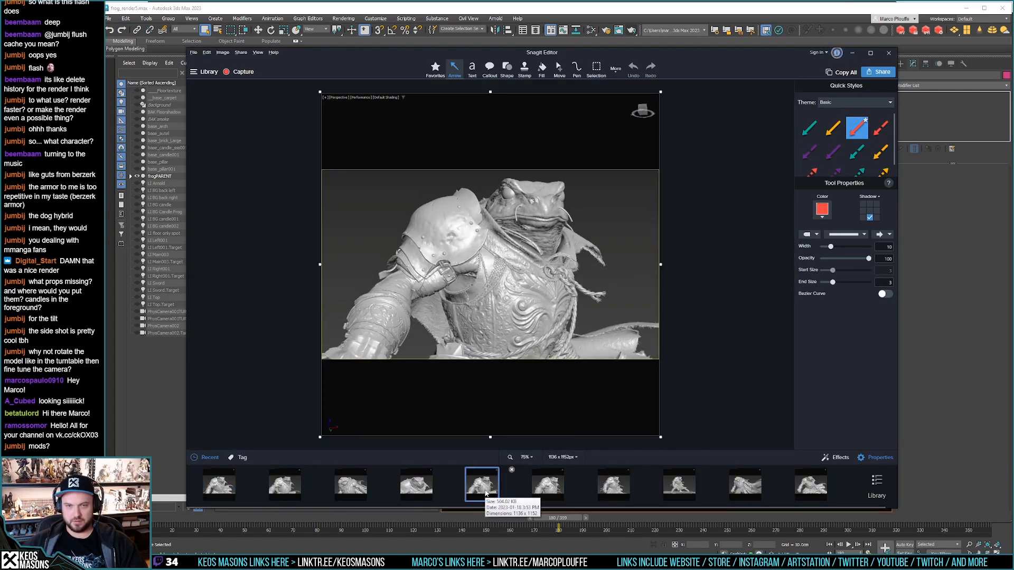
{"action": "left_click", "coordinate": [219, 485]}
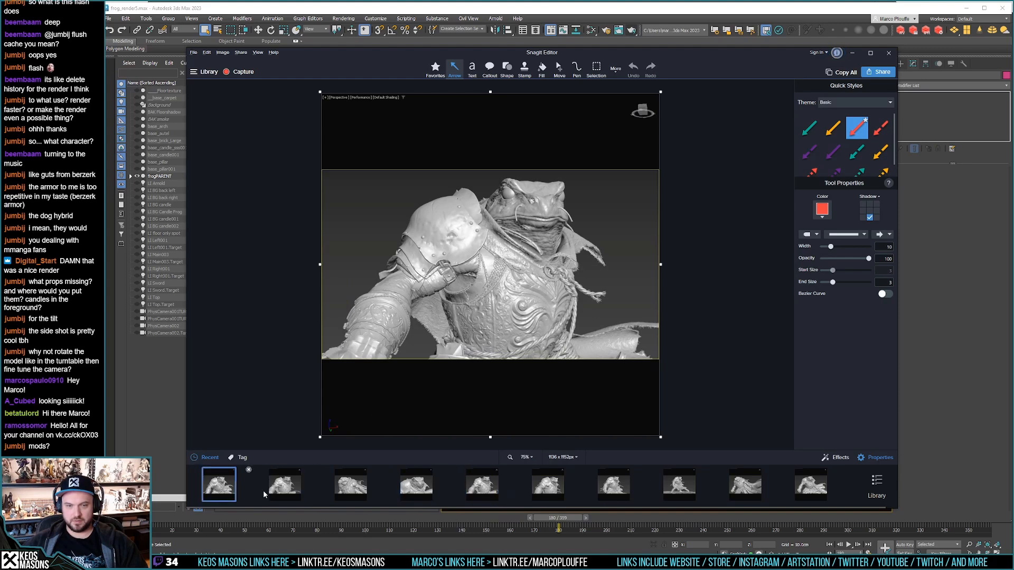
{"action": "left_click", "coordinate": [281, 485]}
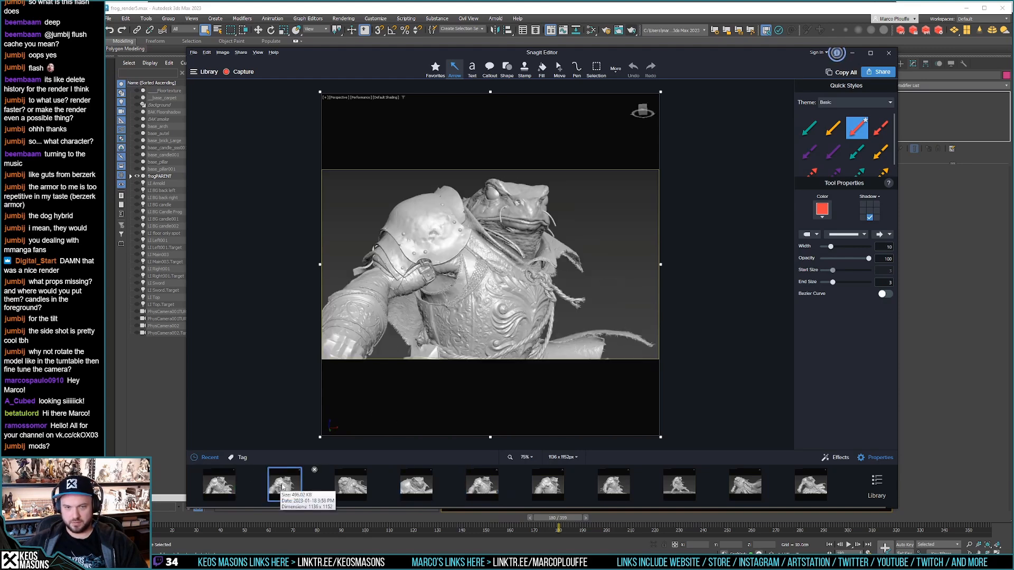
Step: Switch to 3ds Max, capture a slightly rotated close-up of the frog knight, and delete two similar older close-ups in Snagit
{"action": "left_click", "coordinate": [851, 53]}
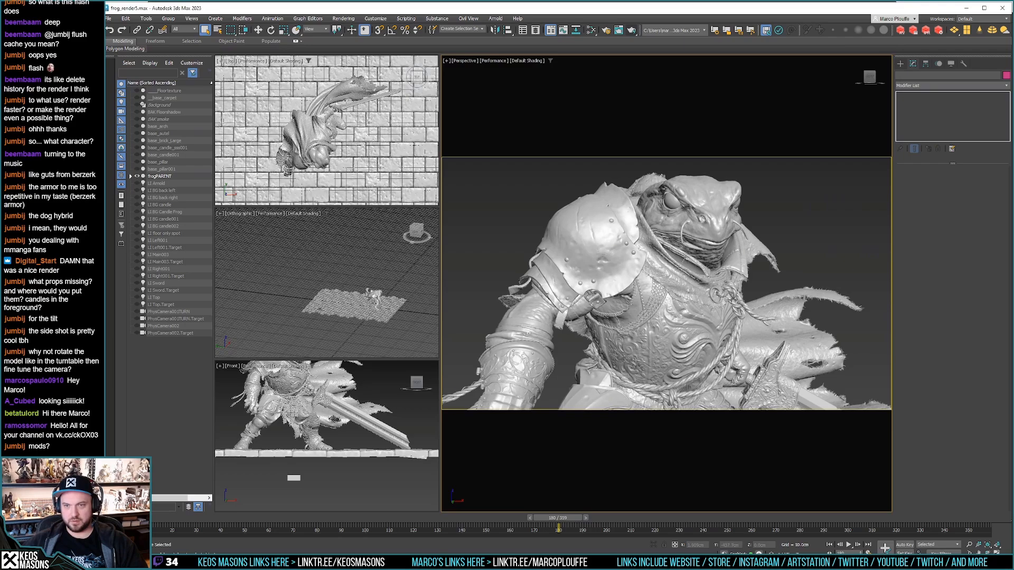
{"action": "middle_click_drag", "start_coordinate": [715, 309], "coordinate": [733, 324], "text": "alt"}
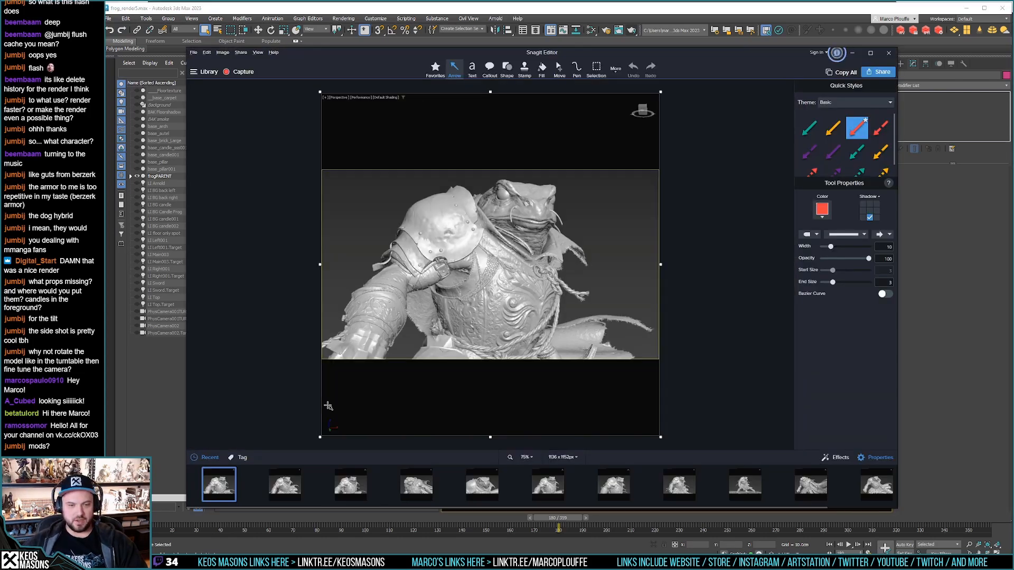
{"action": "left_click", "coordinate": [350, 484]}
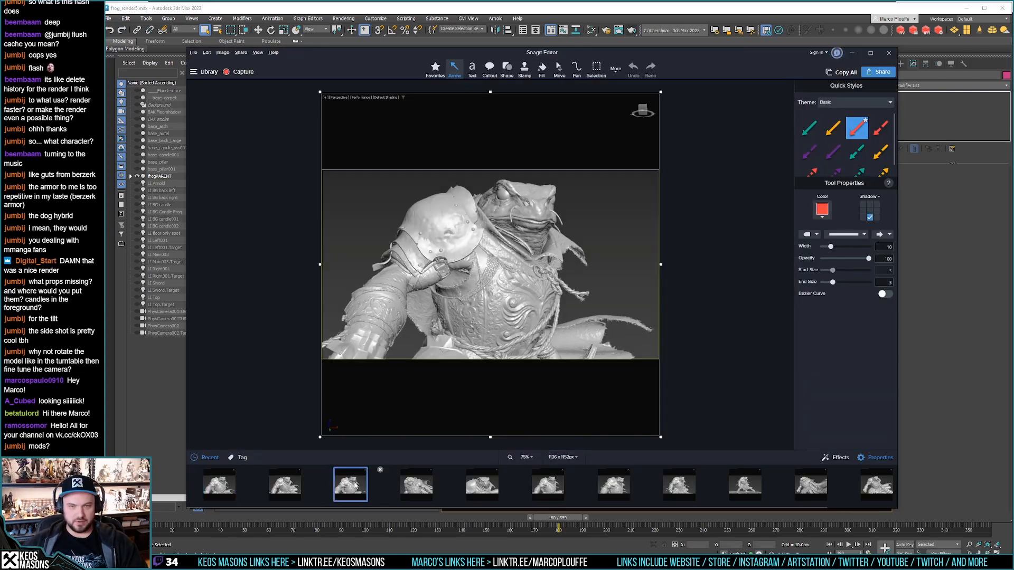
{"action": "key", "text": "Delete"}
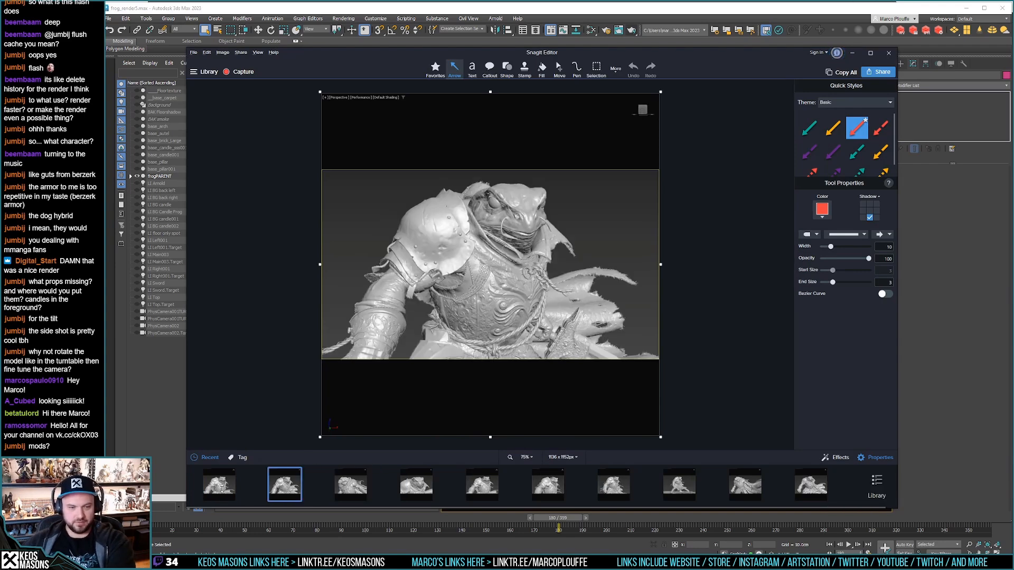
{"action": "left_click", "coordinate": [224, 489]}
{"action": "left_click", "coordinate": [486, 490]}
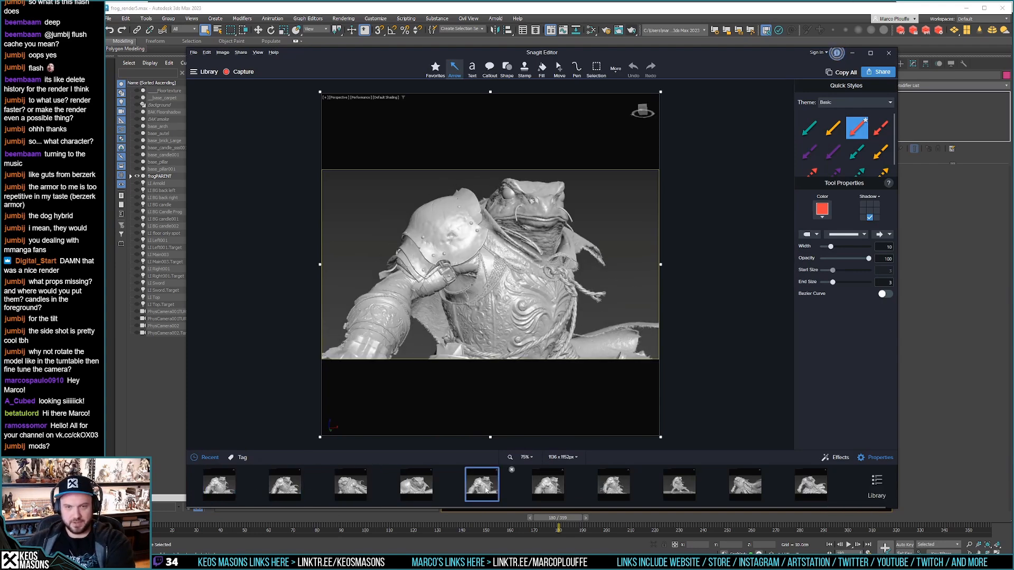
{"action": "key", "text": "Delete"}
Step: Compare the remaining frog knight captures, from the newest close-up to the oldest wide shot with the sword
{"action": "left_click", "coordinate": [221, 488]}
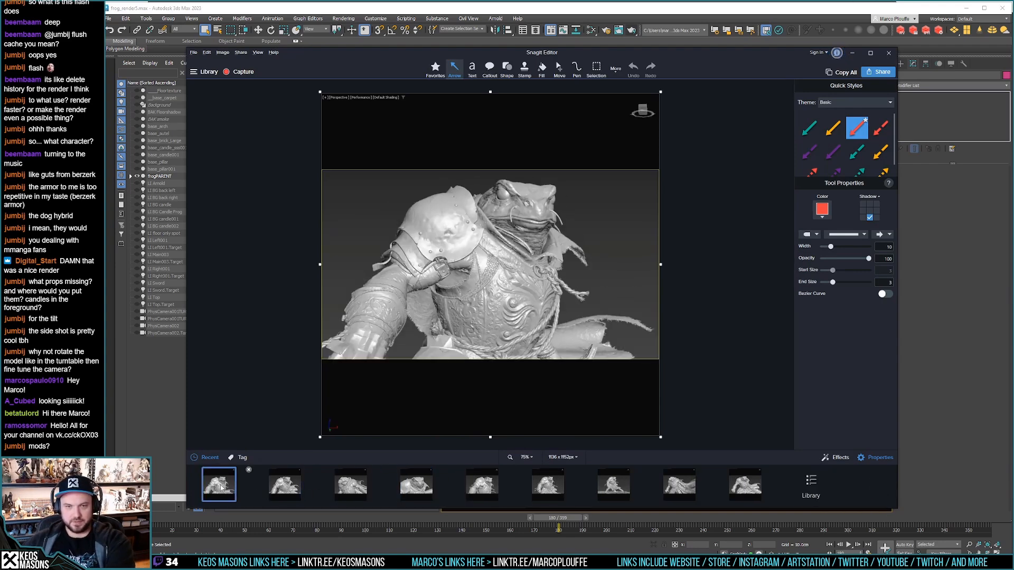
{"action": "left_click", "coordinate": [284, 486]}
{"action": "left_click", "coordinate": [352, 486]}
{"action": "left_click", "coordinate": [428, 492]}
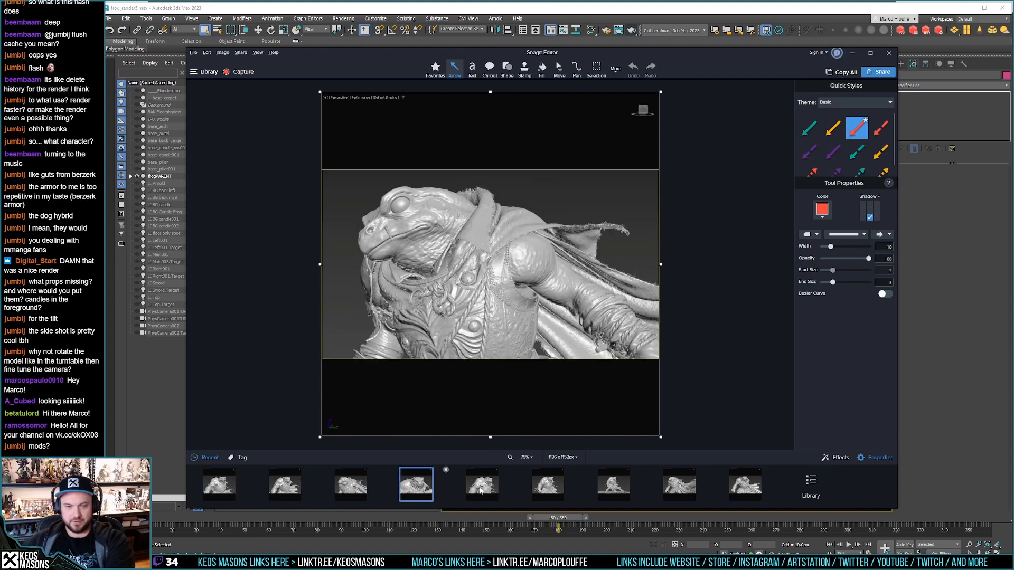
{"action": "left_click", "coordinate": [740, 491]}
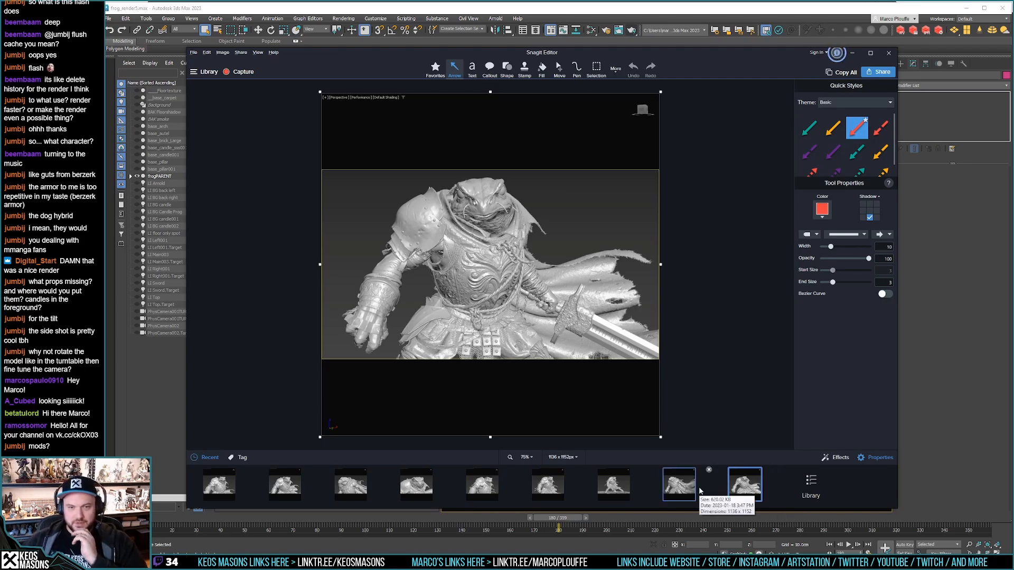
Step: Switch to 3ds Max, reframe the perspective view to resemble the wide sword shot, and capture the new framing
{"action": "left_click", "coordinate": [736, 11]}
{"action": "middle_click_drag", "start_coordinate": [733, 284], "coordinate": [676, 277], "text": "alt"}
{"action": "key", "text": "alt+Tab"}
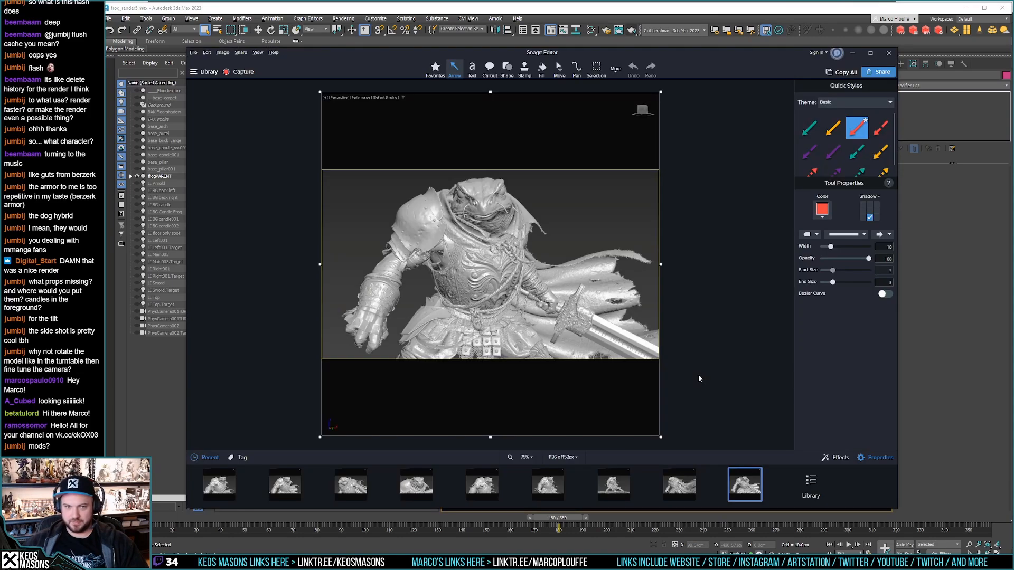
{"action": "key", "text": "alt+Tab"}
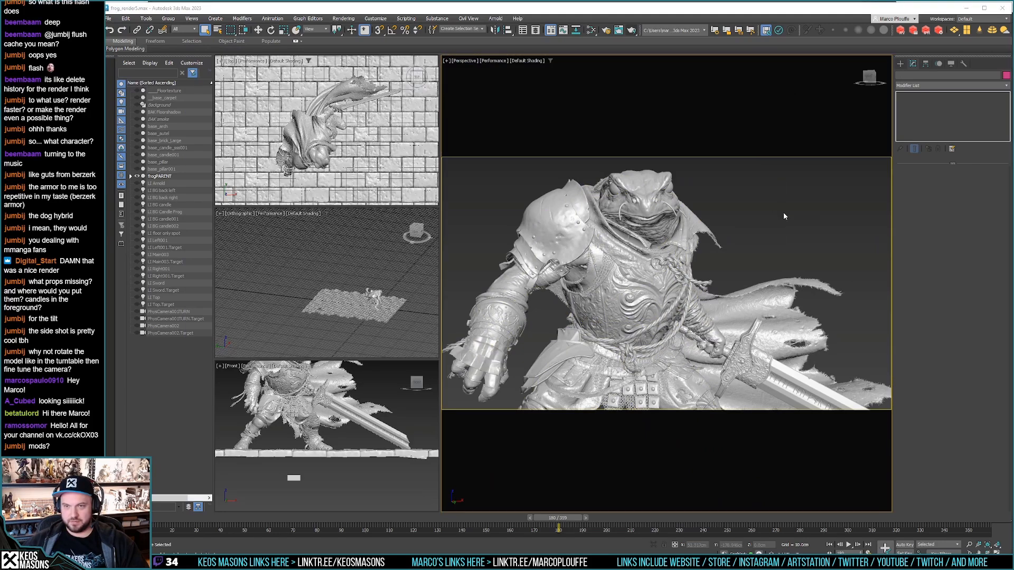
{"action": "key", "text": "alt+Tab"}
{"action": "key", "text": "alt+Tab"}
{"action": "key", "text": "alt+Tab"}
Step: Compare the new wide capture with the oldest wide sword capture and delete the oldest one
{"action": "left_click", "coordinate": [811, 485]}
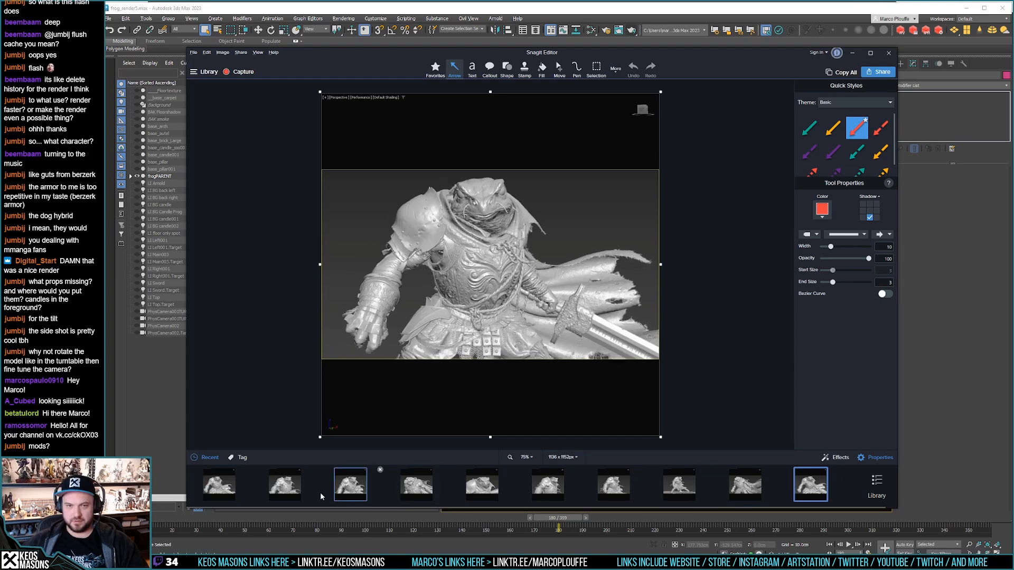
{"action": "left_click", "coordinate": [218, 483]}
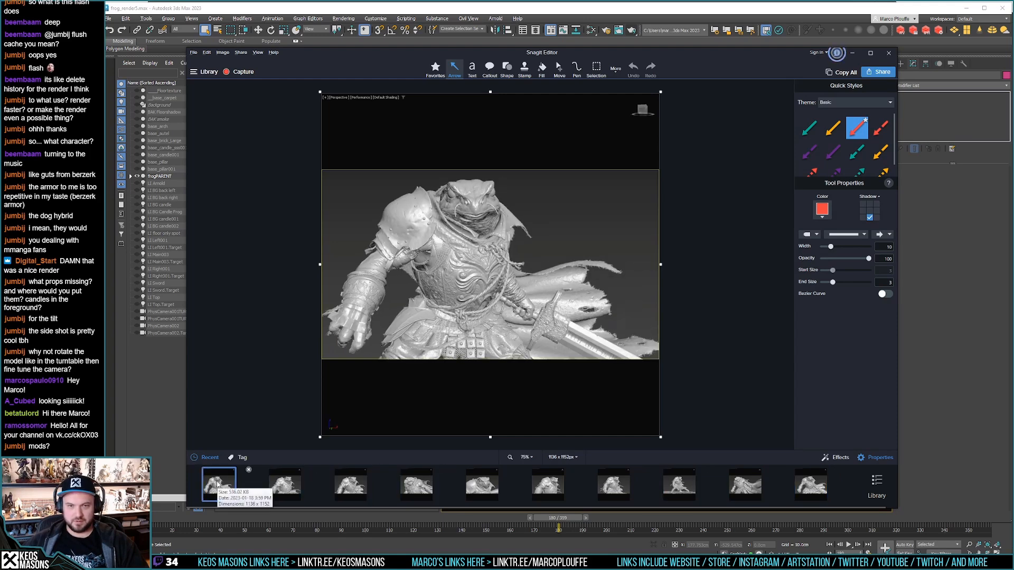
{"action": "left_click", "coordinate": [811, 483]}
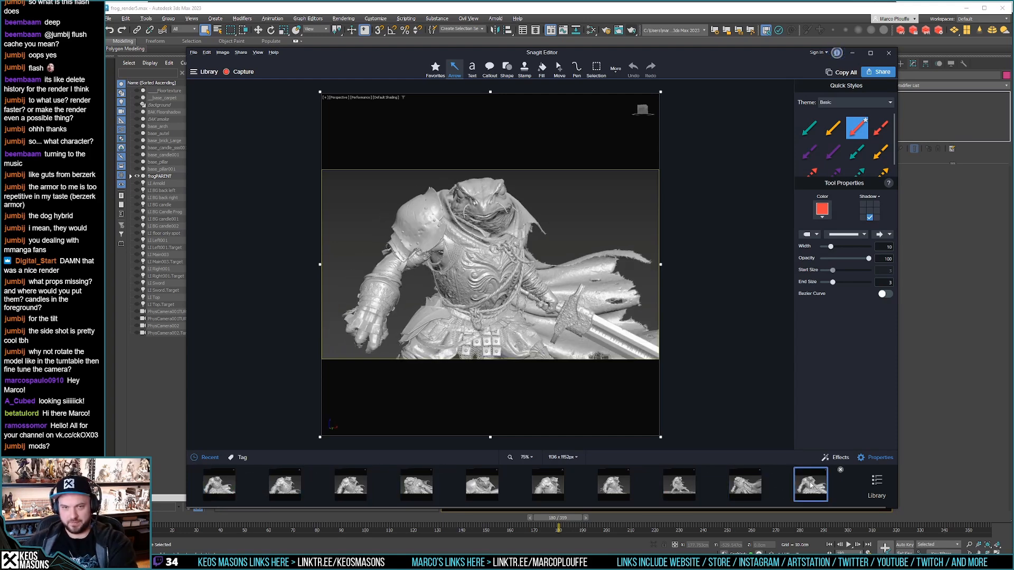
{"action": "key", "text": "Delete"}
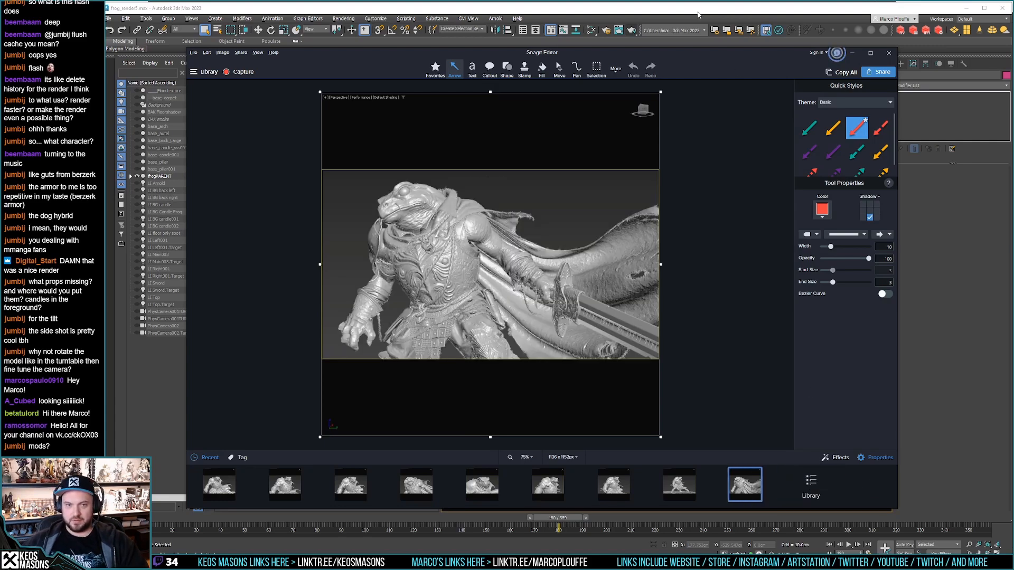
Step: Switch to 3ds Max, orbit the perspective view slightly around the frog knight, and capture this wide framing
{"action": "left_click", "coordinate": [698, 14]}
{"action": "middle_click_drag", "start_coordinate": [758, 211], "coordinate": [744, 184], "text": "alt"}
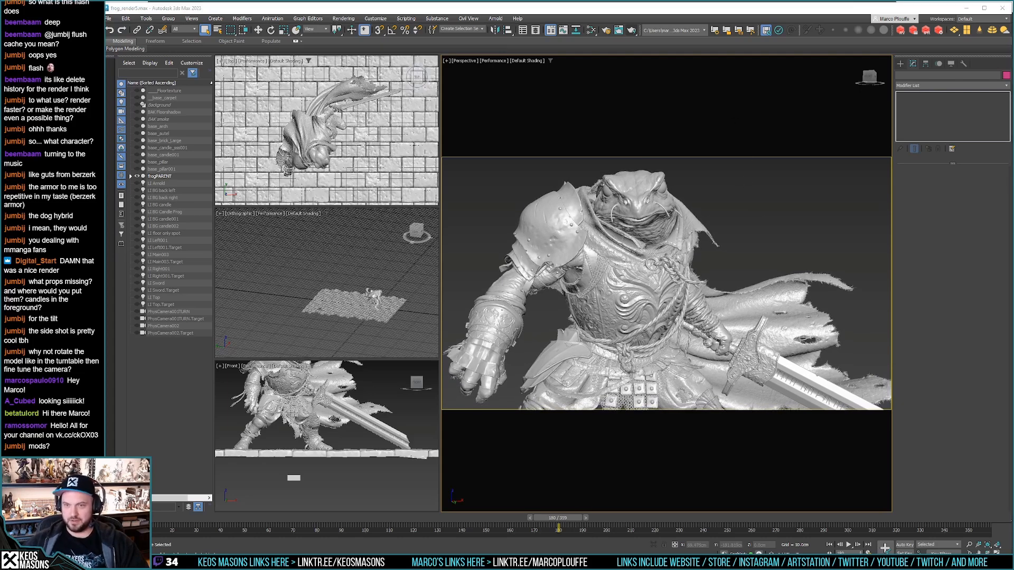
{"action": "left_click", "coordinate": [752, 196]}
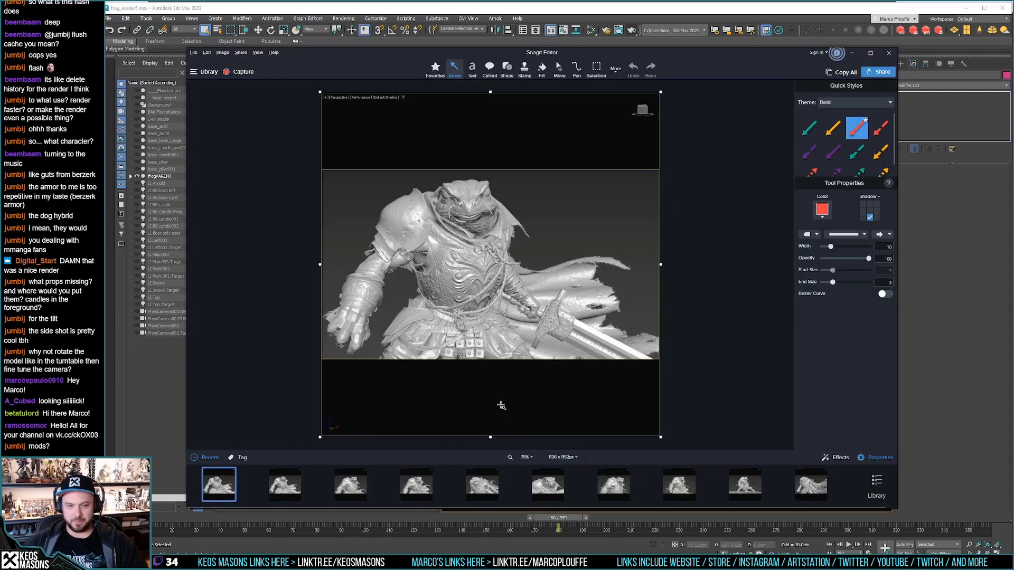
Step: Compare the two newest wide captures in Snagit and delete the earlier one
{"action": "left_click", "coordinate": [298, 481]}
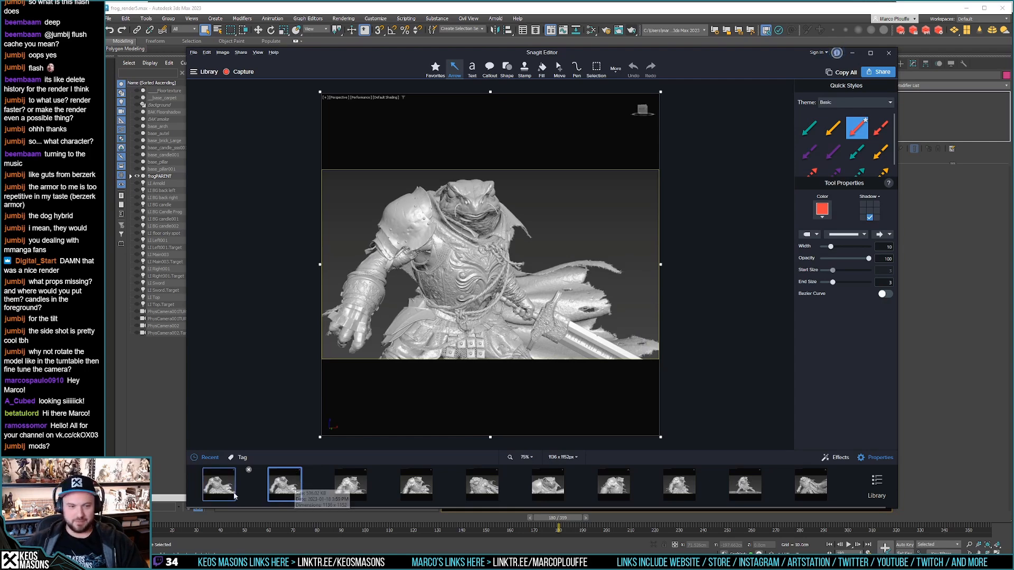
{"action": "left_click", "coordinate": [219, 485]}
{"action": "left_click", "coordinate": [281, 487]}
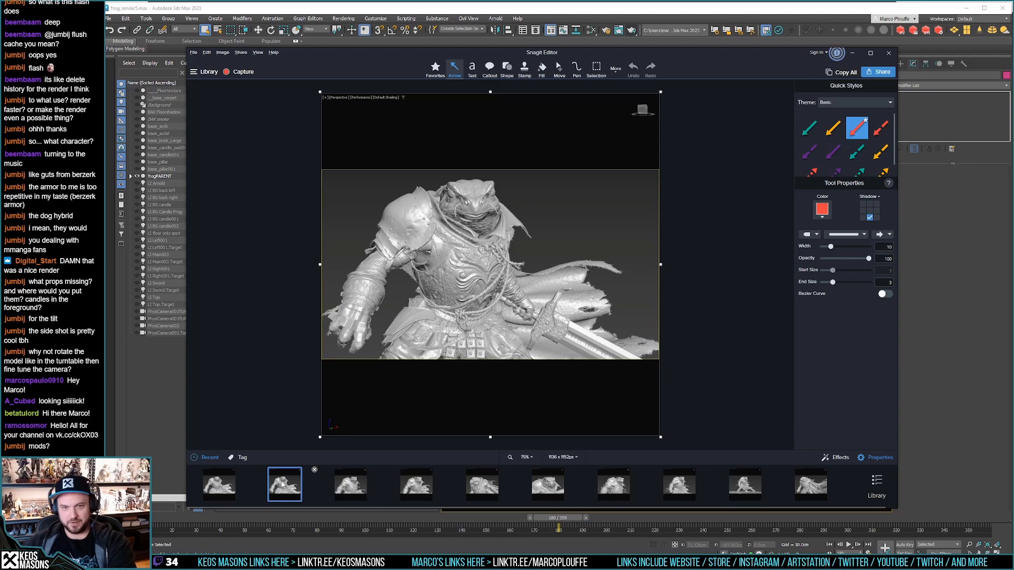
{"action": "key", "text": "Delete"}
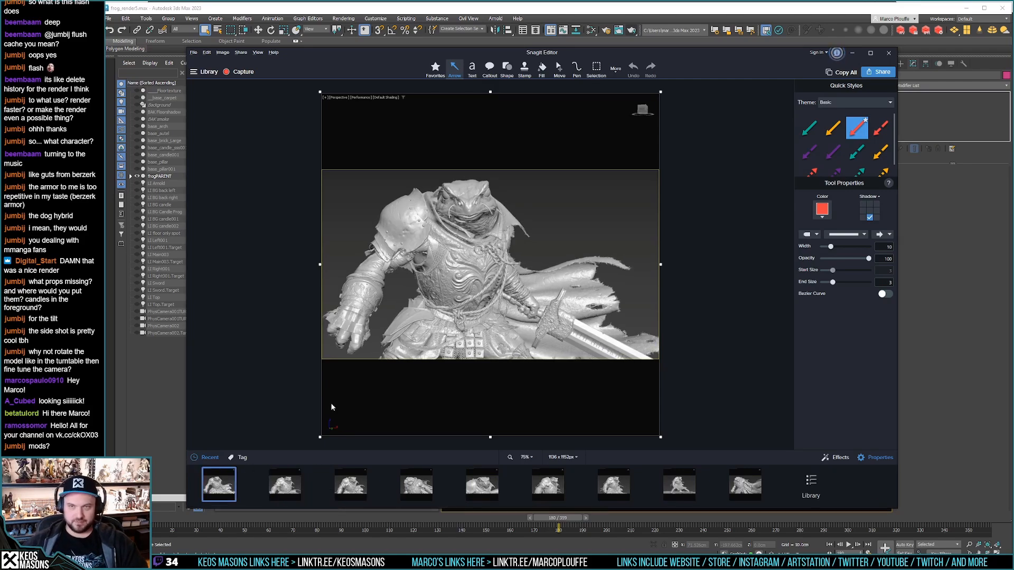
Step: Switch to 3ds Max, rotate the perspective view slightly around the frog knight, and capture this framing
{"action": "left_click", "coordinate": [708, 14]}
{"action": "middle_click_drag", "start_coordinate": [724, 290], "coordinate": [736, 288], "text": "alt"}
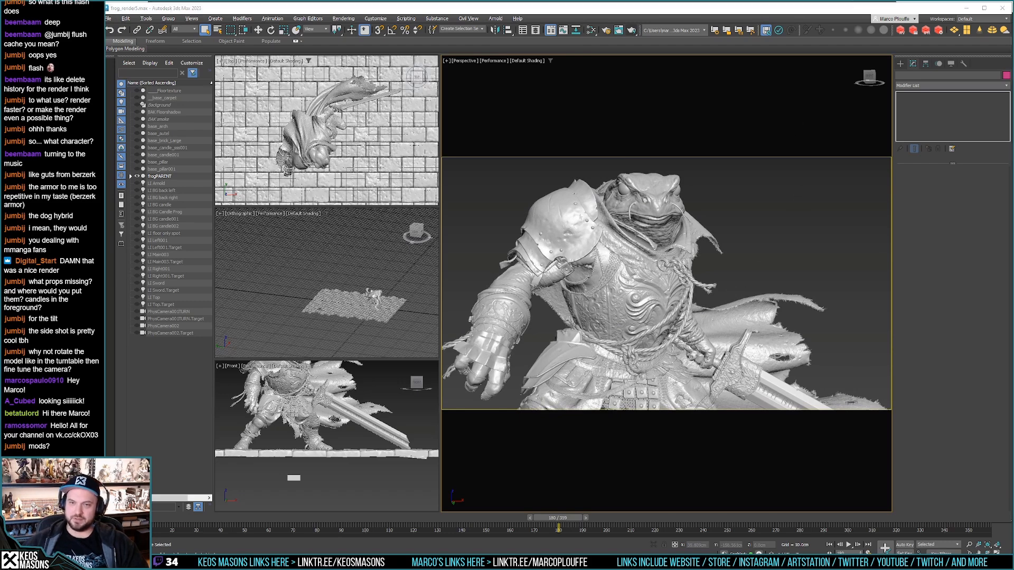
{"action": "key", "text": "Print"}
{"action": "left_click", "coordinate": [764, 206]}
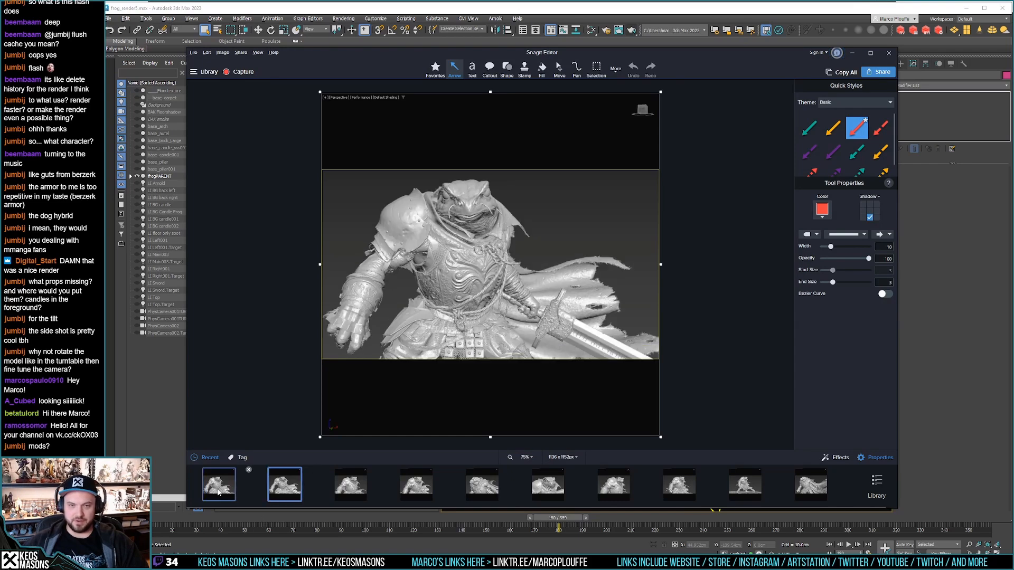
Step: Review the wide, close-up and side-angle frog knight captures against each other, and return to 3ds Max
{"action": "left_click", "coordinate": [282, 488]}
{"action": "left_click", "coordinate": [350, 487]}
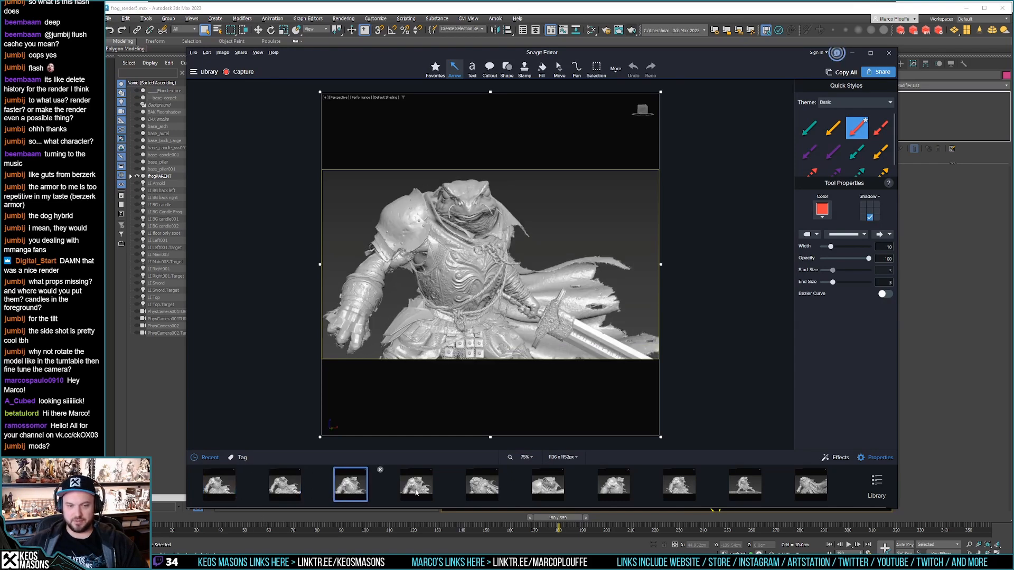
{"action": "left_click", "coordinate": [416, 486]}
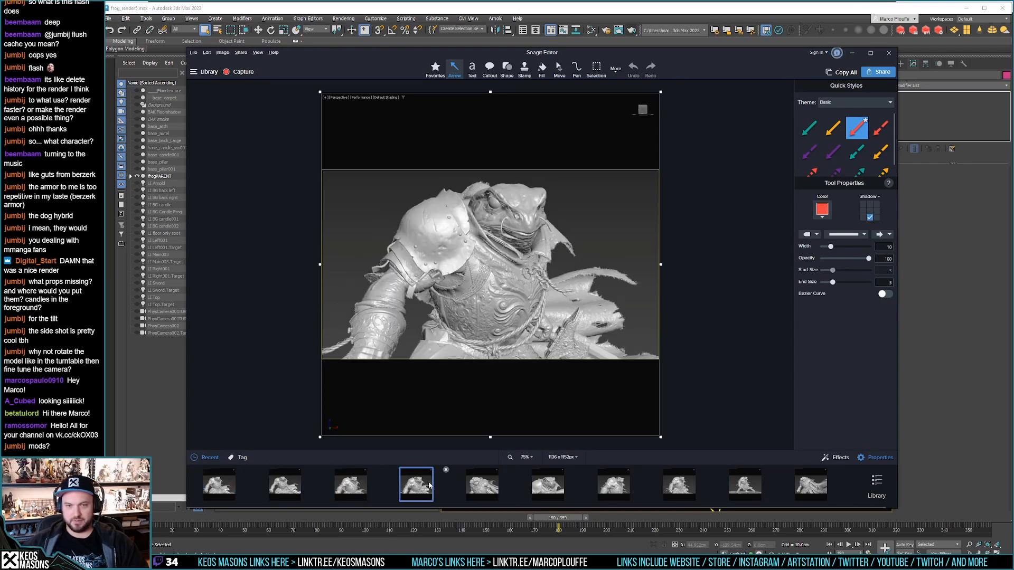
{"action": "left_click", "coordinate": [809, 485]}
{"action": "left_click", "coordinate": [737, 489]}
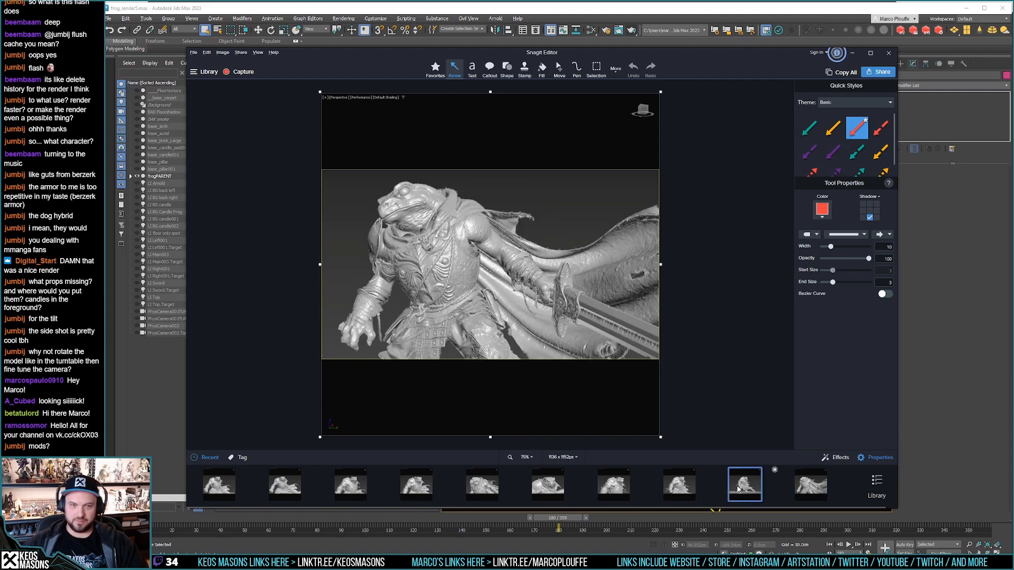
{"action": "left_click", "coordinate": [682, 489]}
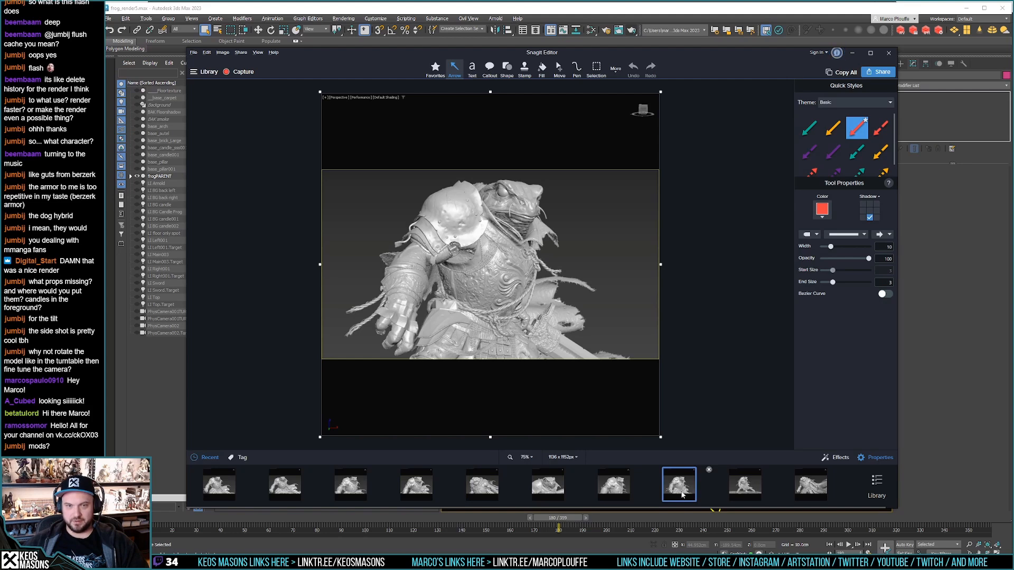
{"action": "left_click", "coordinate": [613, 490]}
{"action": "left_click", "coordinate": [679, 486]}
{"action": "left_click", "coordinate": [353, 486]}
{"action": "left_click", "coordinate": [679, 486]}
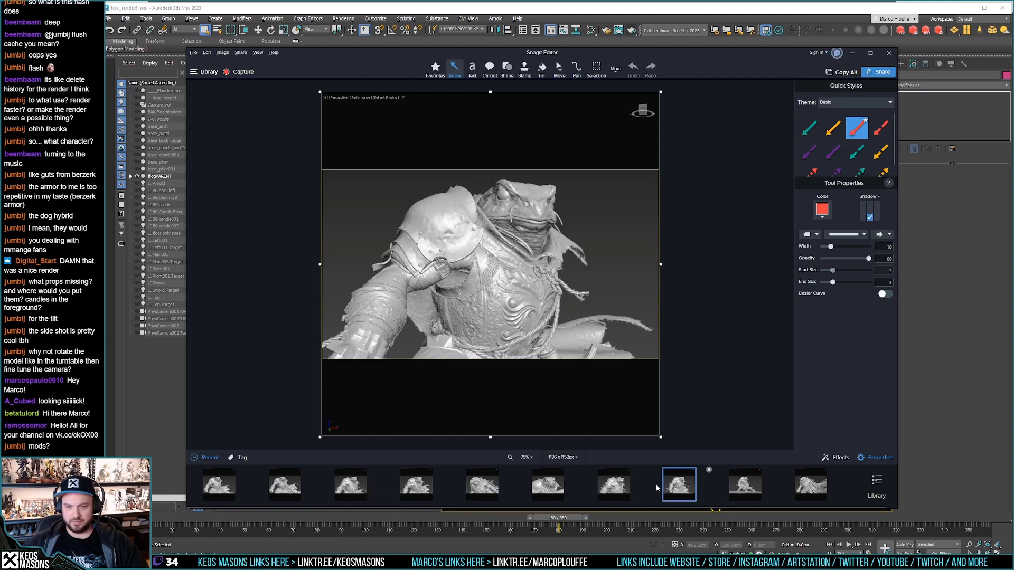
{"action": "left_click", "coordinate": [613, 486]}
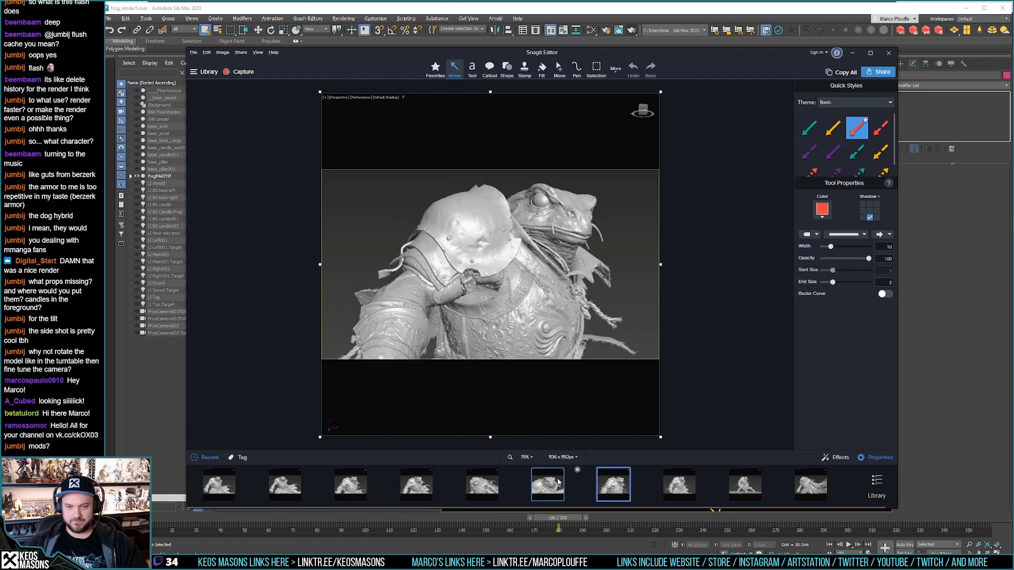
{"action": "left_click", "coordinate": [478, 485]}
{"action": "left_click", "coordinate": [425, 486]}
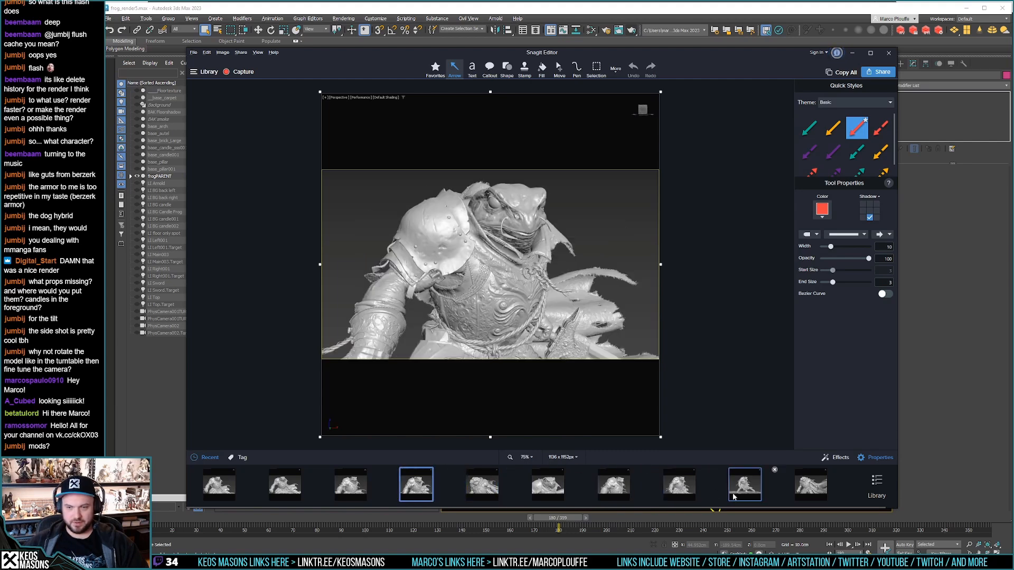
{"action": "left_click", "coordinate": [802, 490]}
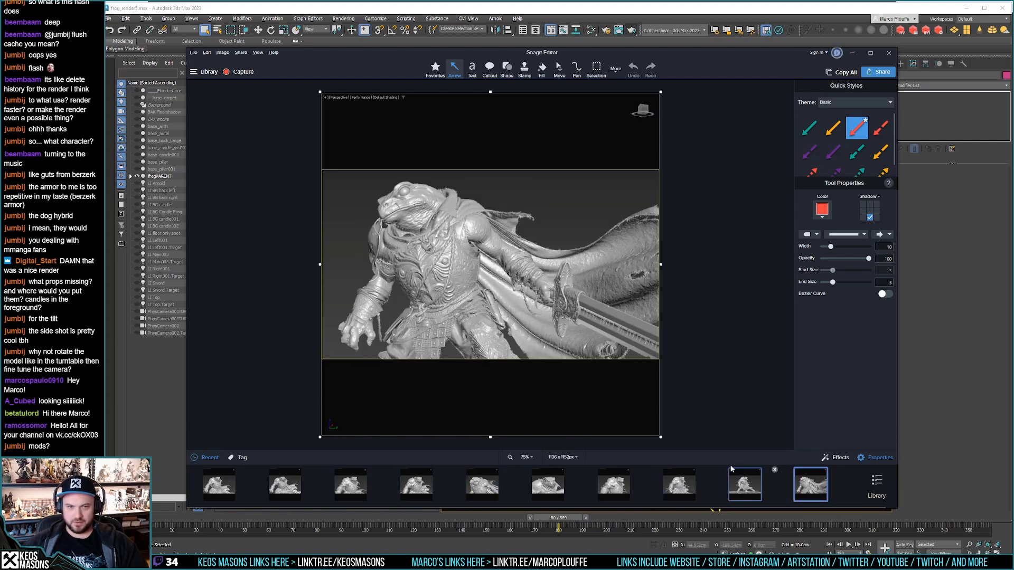
{"action": "left_click", "coordinate": [728, 11]}
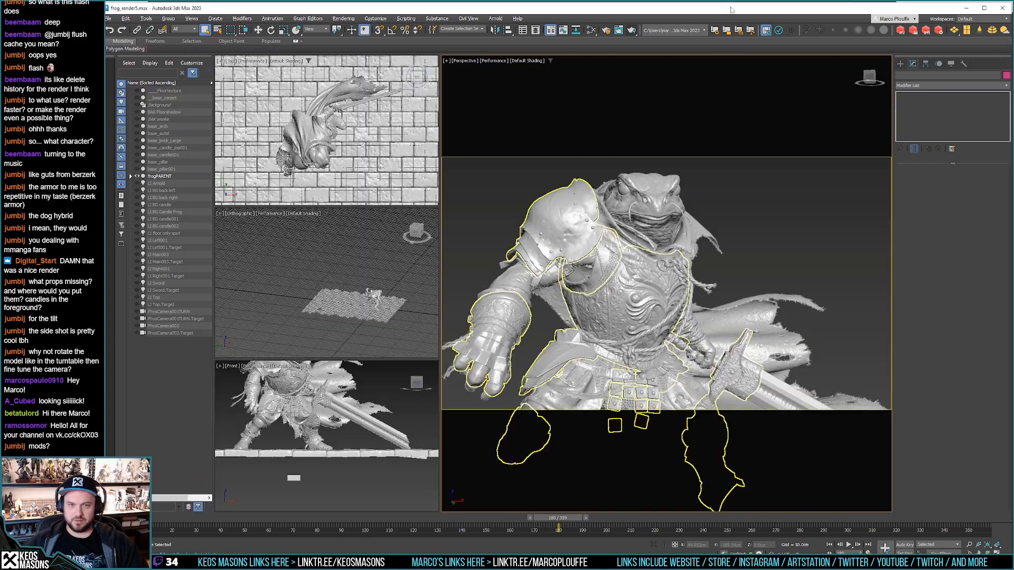
Step: Orbit the perspective view to the frog knight's cape-and-sword side and compare it with the side-angle capture in Snagit
{"action": "middle_click_drag", "start_coordinate": [690, 255], "coordinate": [515, 297], "text": "alt"}
{"action": "middle_click_drag", "start_coordinate": [650, 287], "coordinate": [648, 287]}
{"action": "left_click", "coordinate": [670, 136]}
{"action": "key", "text": "alt+Tab"}
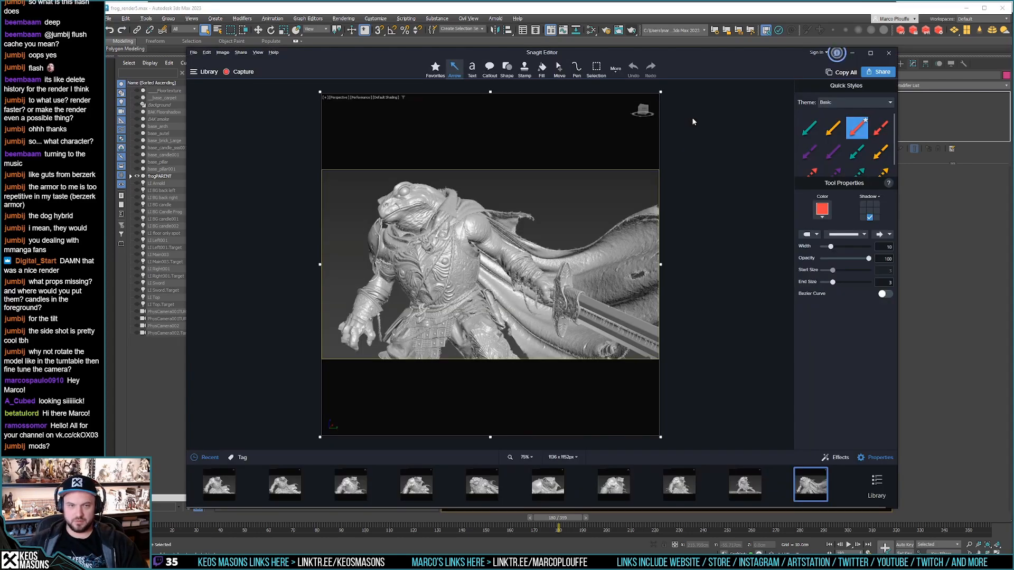
{"action": "key", "text": "alt+Tab"}
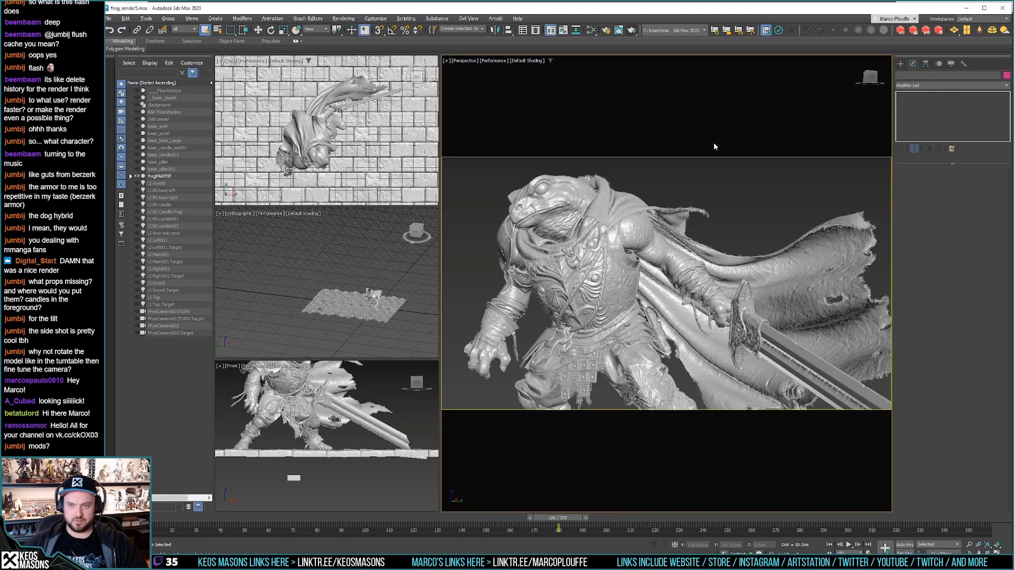
{"action": "key", "text": "alt+Tab"}
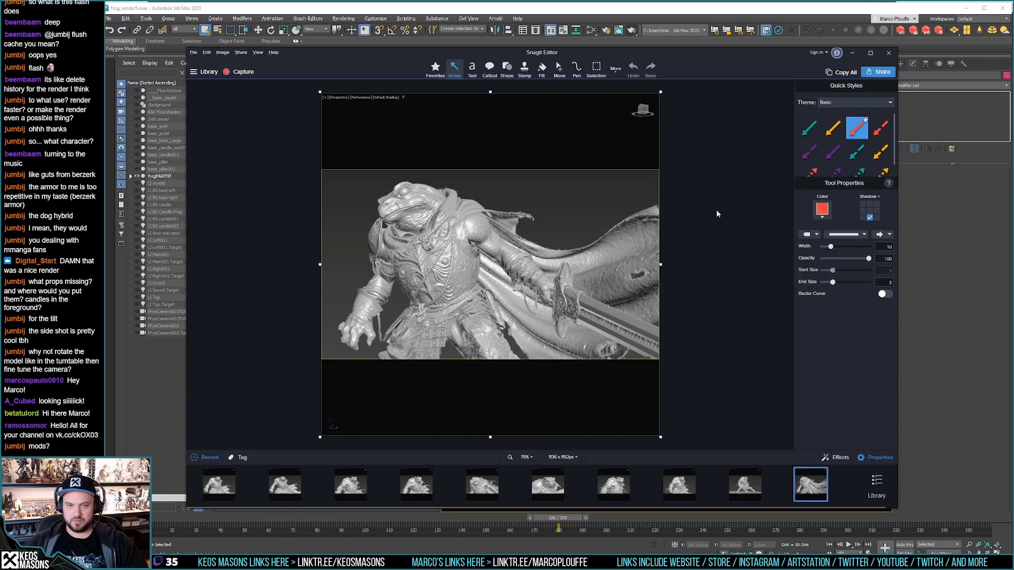
Step: In 3ds Max, frame the frog knight closer and rotate slightly toward his front, checking against the Snagit side-angle capture
{"action": "key", "text": "alt+Tab"}
{"action": "middle_click_drag", "start_coordinate": [666, 229], "coordinate": [690, 223], "text": "alt"}
{"action": "key", "text": "alt+Tab"}
{"action": "key", "text": "alt+Tab"}
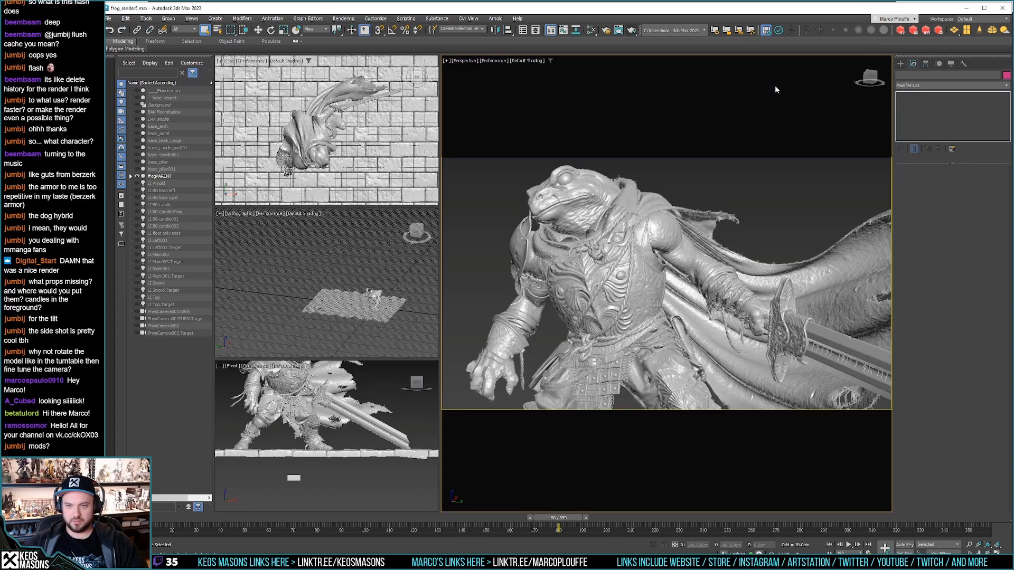
{"action": "key", "text": "alt+Tab"}
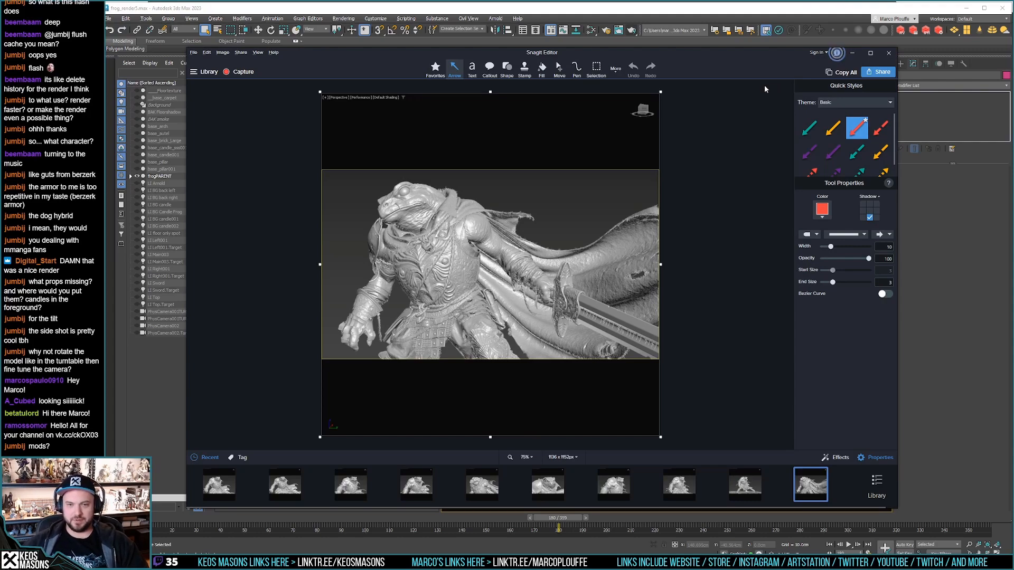
Step: Shift the frog knight slightly within the 3ds Max perspective framing and recheck it against the side-angle capture in Snagit
{"action": "key", "text": "alt+Tab"}
{"action": "middle_click_drag", "start_coordinate": [692, 238], "coordinate": [722, 245]}
{"action": "key", "text": "alt+Tab"}
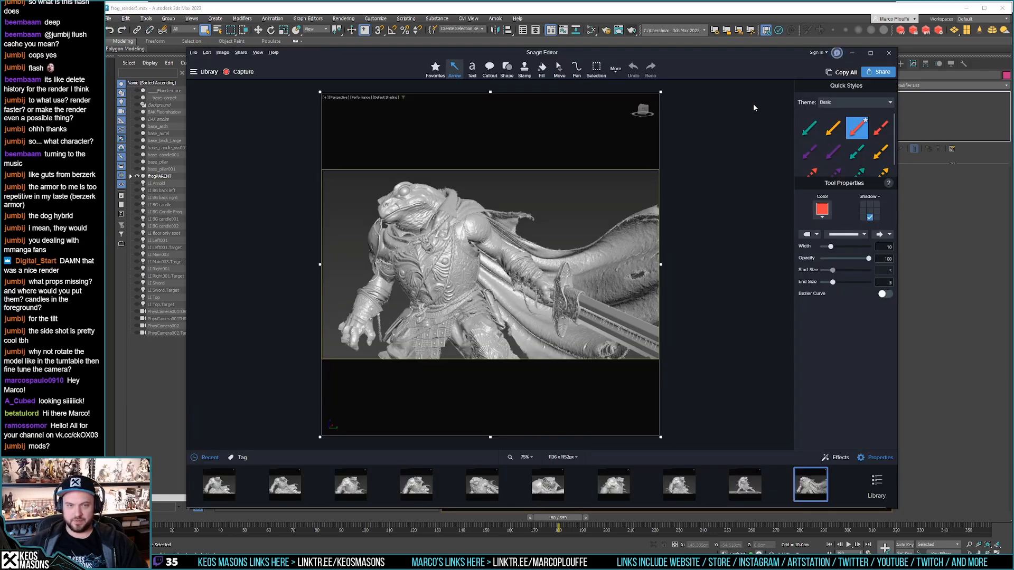
{"action": "key", "text": "alt+Tab"}
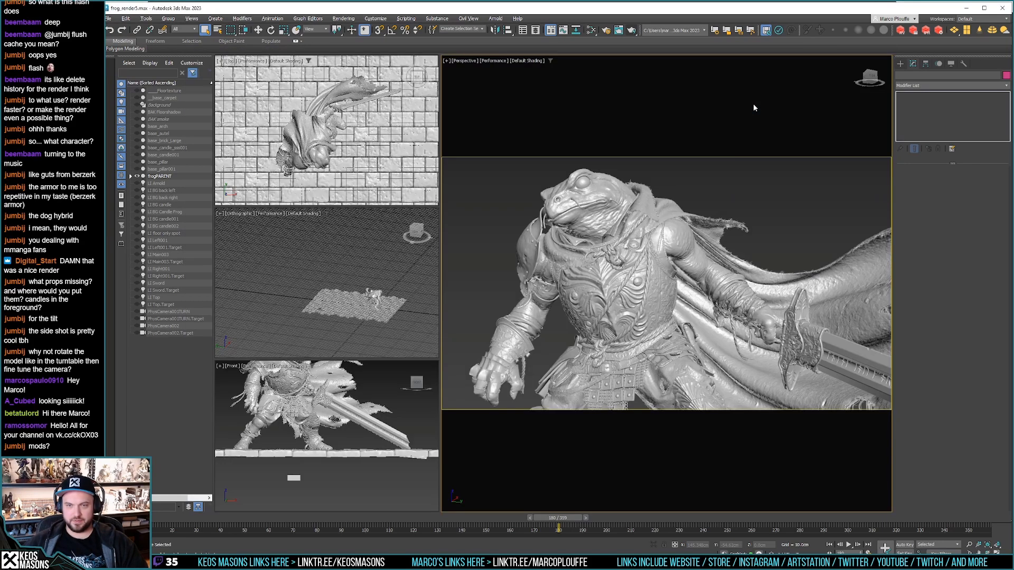
{"action": "key", "text": "alt+Tab"}
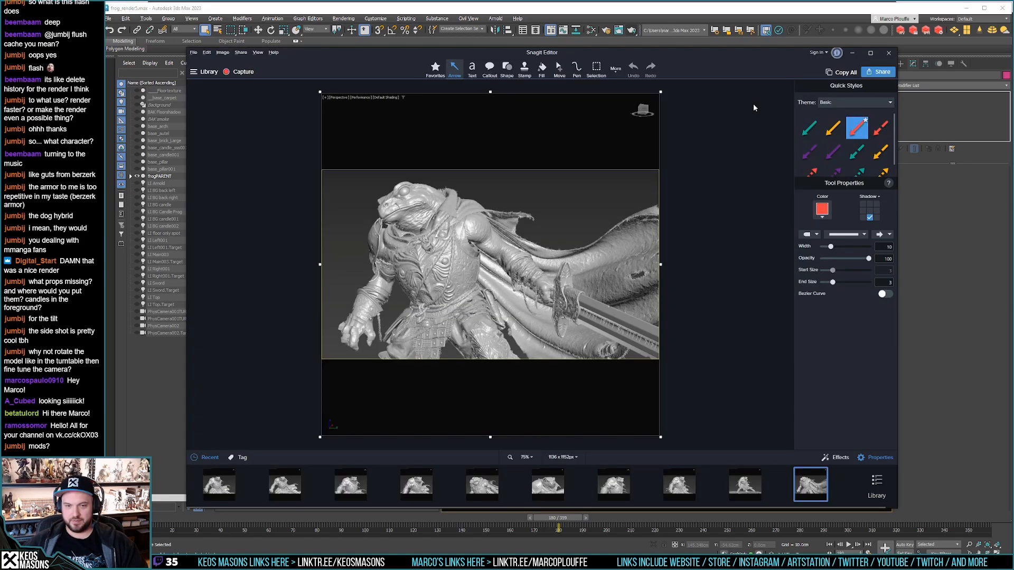
Step: In 3ds Max, orbit and pan the perspective view slightly to show more of the cape, comparing it with the Snagit capture
{"action": "key", "text": "alt+Tab"}
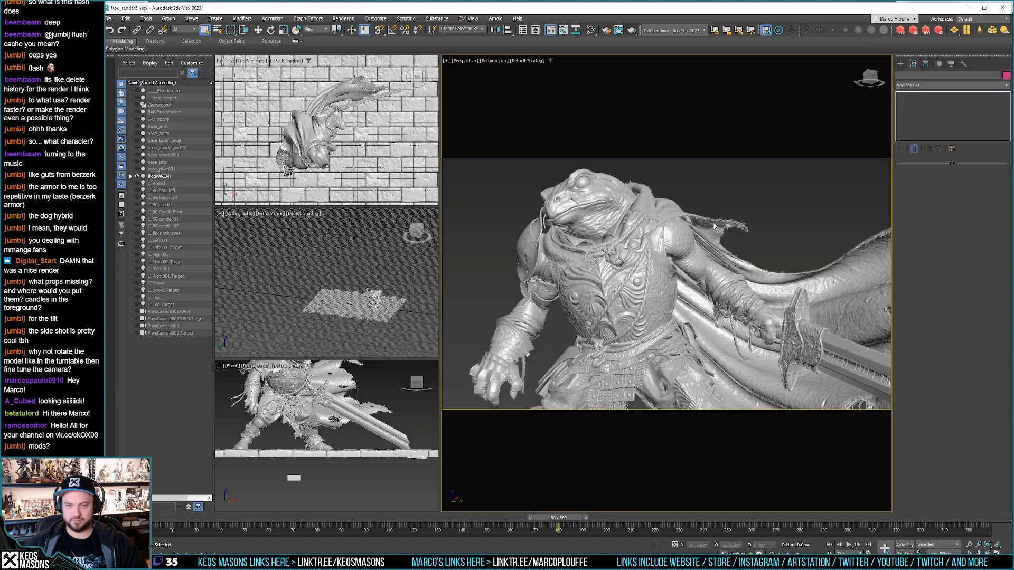
{"action": "middle_click_drag", "start_coordinate": [695, 236], "coordinate": [692, 234], "text": "alt"}
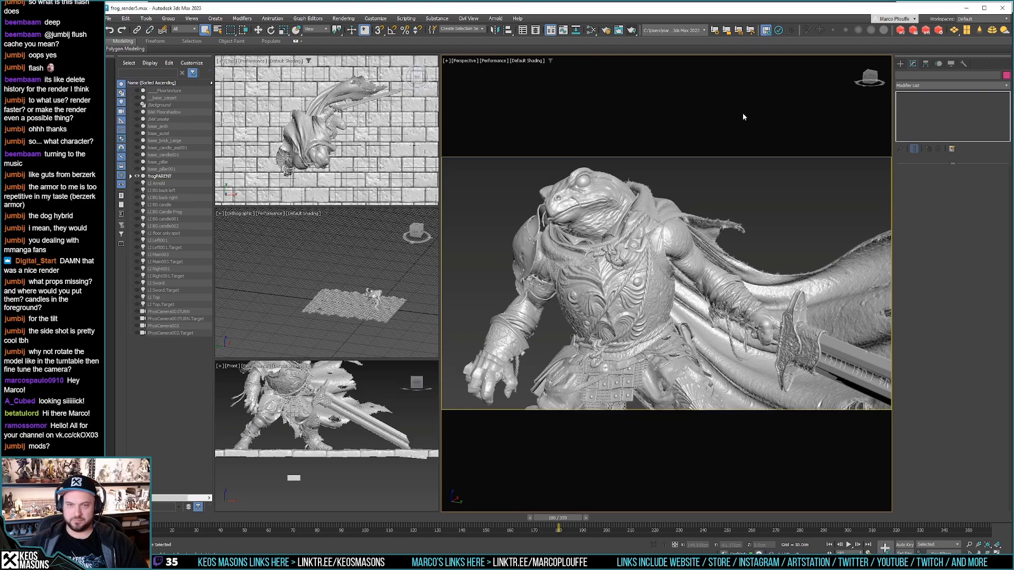
{"action": "key", "text": "alt+Tab"}
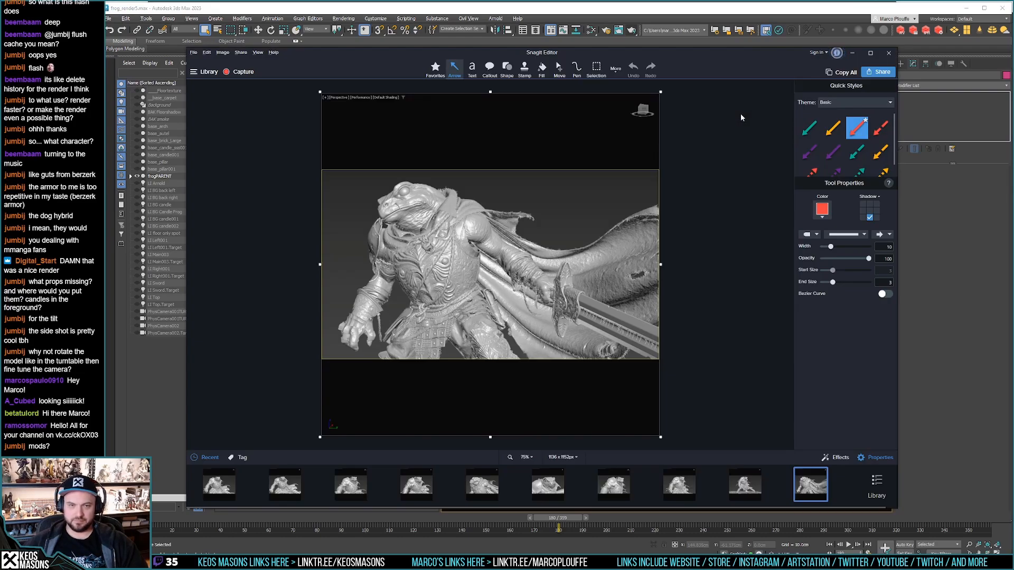
{"action": "key", "text": "alt+Tab"}
{"action": "mouse_move", "coordinate": [752, 202]}
{"action": "middle_mouse_down"}
{"action": "mouse_move", "coordinate": [754, 228]}
{"action": "mouse_move", "coordinate": [748, 207]}
{"action": "mouse_move", "coordinate": [763, 216]}
{"action": "mouse_move", "coordinate": [736, 209]}
{"action": "mouse_move", "coordinate": [778, 215]}
{"action": "mouse_move", "coordinate": [746, 212]}
{"action": "middle_mouse_up"}
{"action": "key", "text": "alt+Tab"}
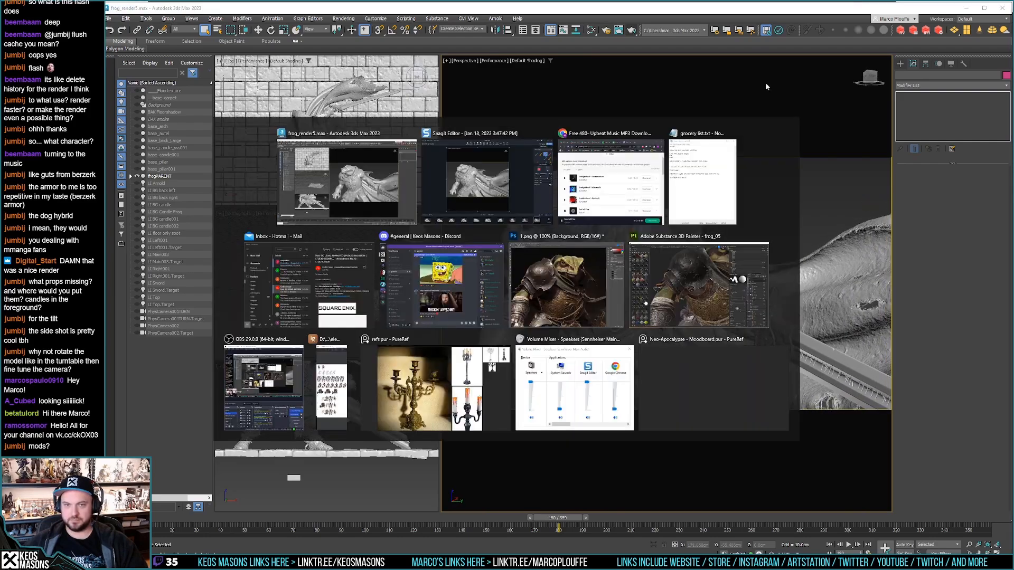
{"action": "key", "text": "alt+Tab"}
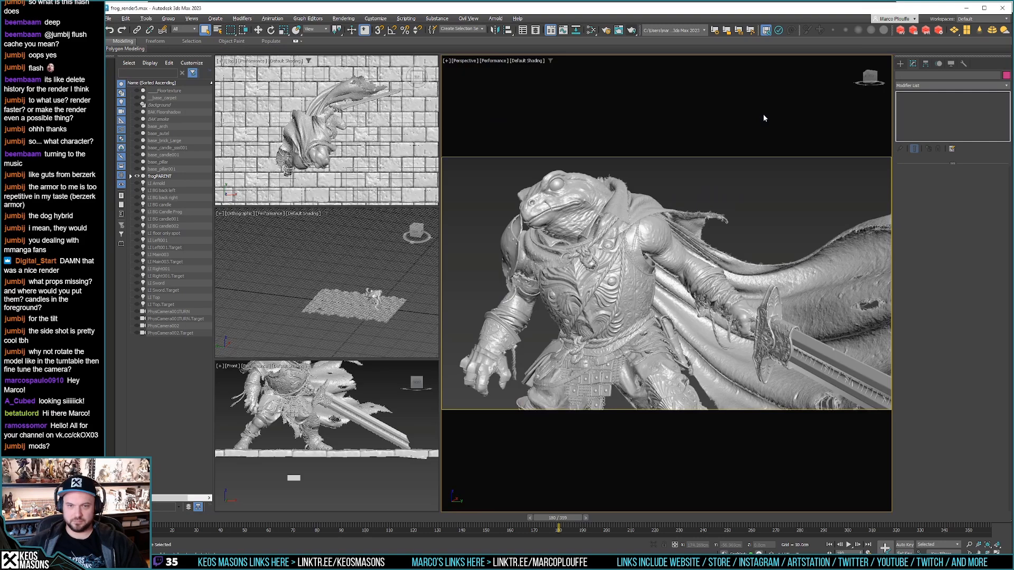
{"action": "key", "text": "alt+Tab"}
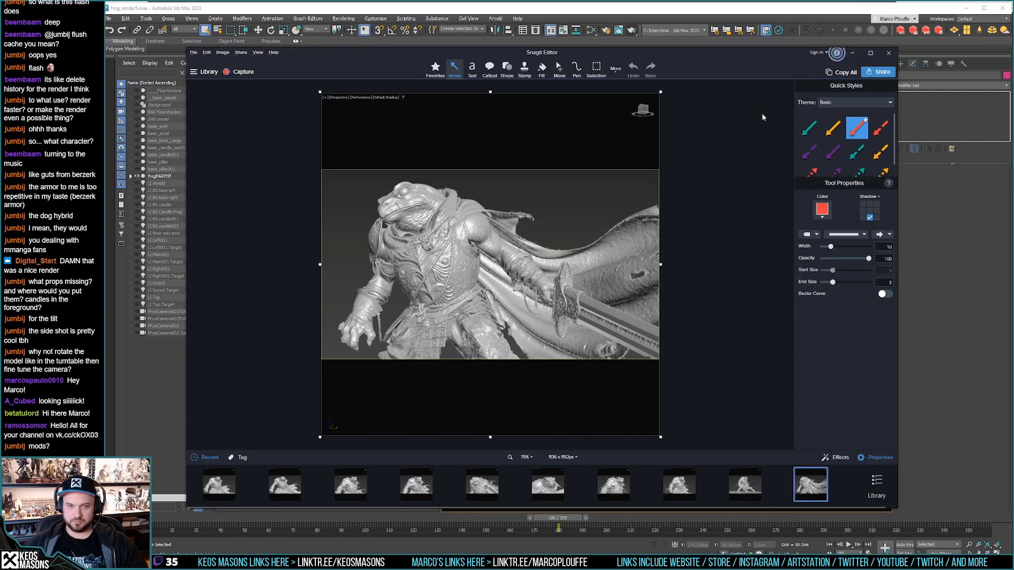
Step: Switch to 3ds Max, orbit slightly further around the cape-and-sword side, capture this framing, and open it in Snagit
{"action": "key", "text": "alt+Tab"}
{"action": "mouse_move", "coordinate": [715, 214]}
{"action": "middle_mouse_down", "text": "alt"}
{"action": "mouse_move", "coordinate": [714, 201]}
{"action": "mouse_move", "coordinate": [709, 211]}
{"action": "mouse_move", "coordinate": [718, 209]}
{"action": "mouse_move", "coordinate": [701, 205]}
{"action": "middle_mouse_up", "text": "alt"}
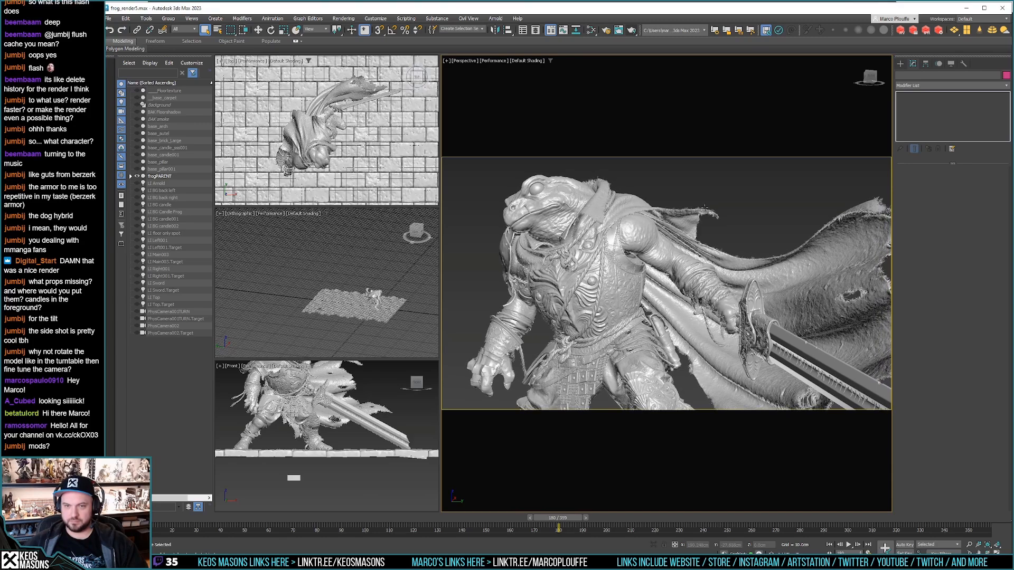
{"action": "key", "text": "alt+Tab"}
{"action": "key", "text": "alt+Tab"}
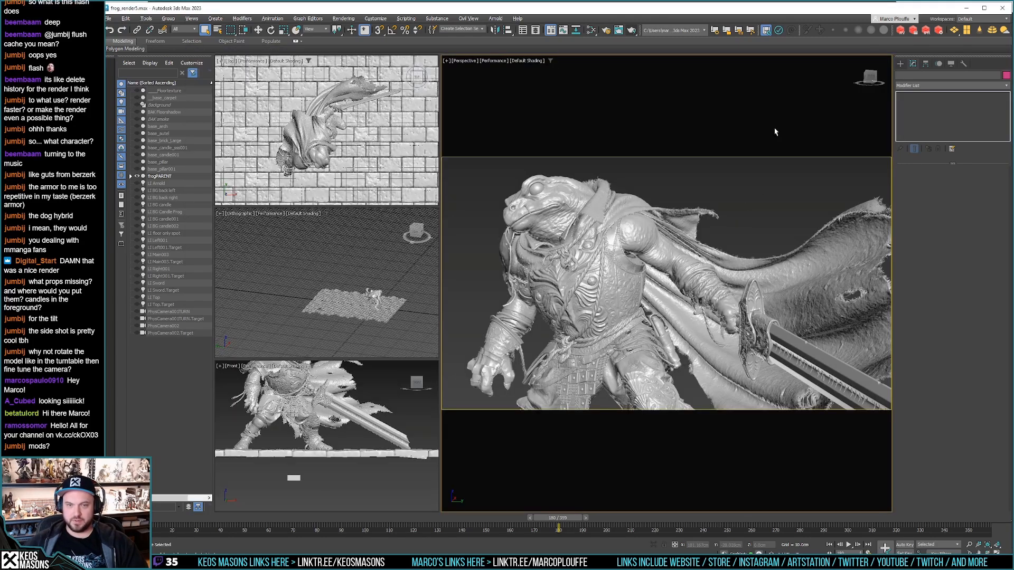
{"action": "key", "text": "alt+Tab"}
{"action": "left_click", "coordinate": [764, 214]}
{"action": "key", "text": "alt+Tab"}
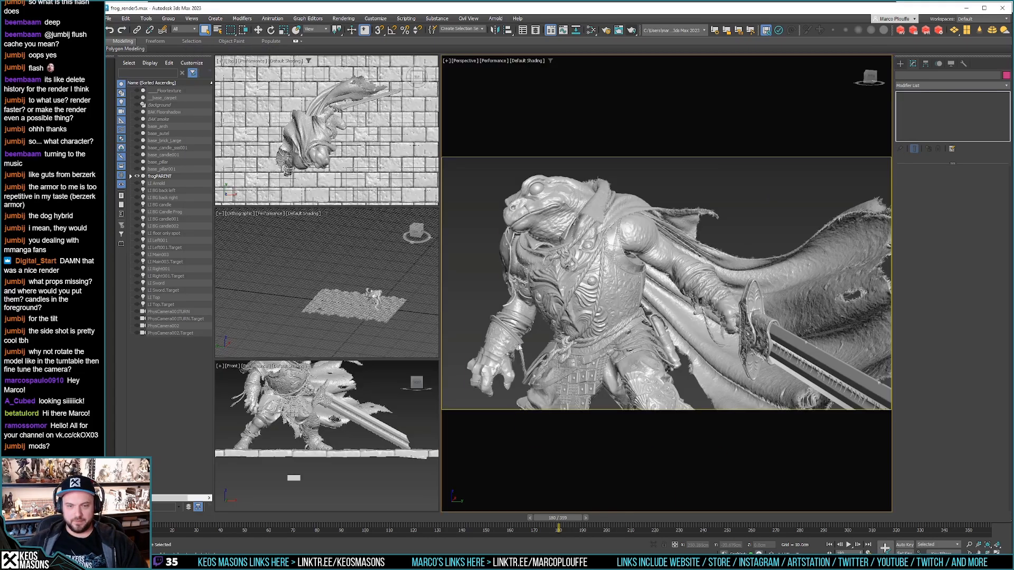
{"action": "key", "text": "alt+Tab"}
Step: Compare the new side-angle capture with the other frog knight captures and delete the older side-angle version
{"action": "left_click", "coordinate": [548, 484]}
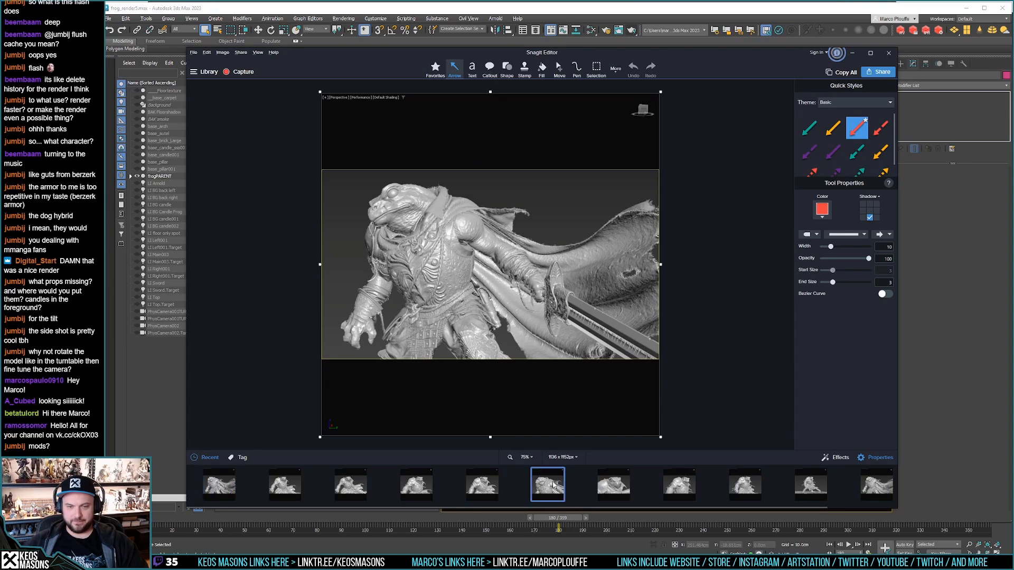
{"action": "left_click", "coordinate": [613, 484]}
{"action": "left_click", "coordinate": [679, 485]}
{"action": "left_click", "coordinate": [739, 488]}
{"action": "left_click", "coordinate": [874, 488]}
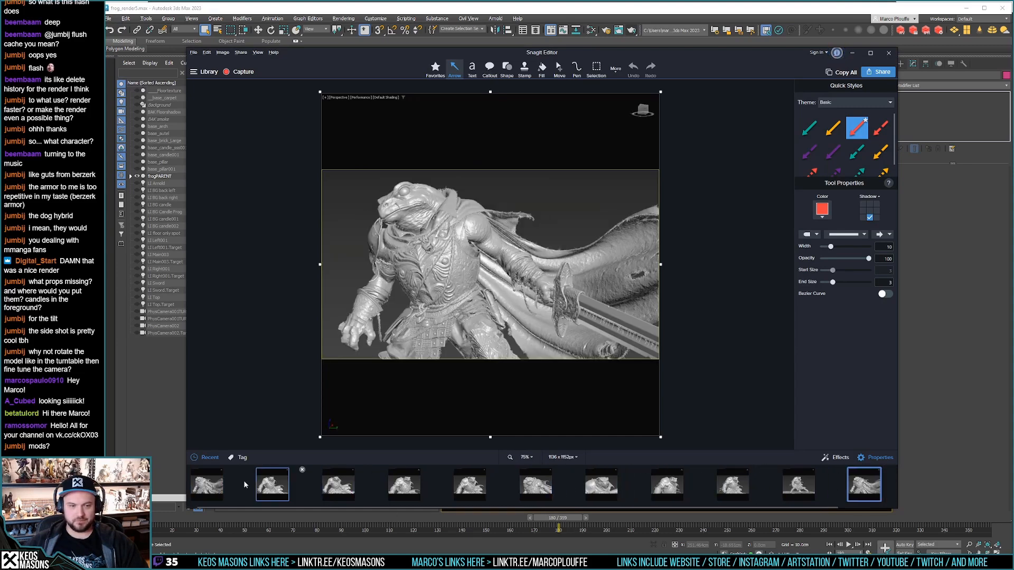
{"action": "left_click", "coordinate": [208, 484]}
{"action": "left_click", "coordinate": [877, 484]}
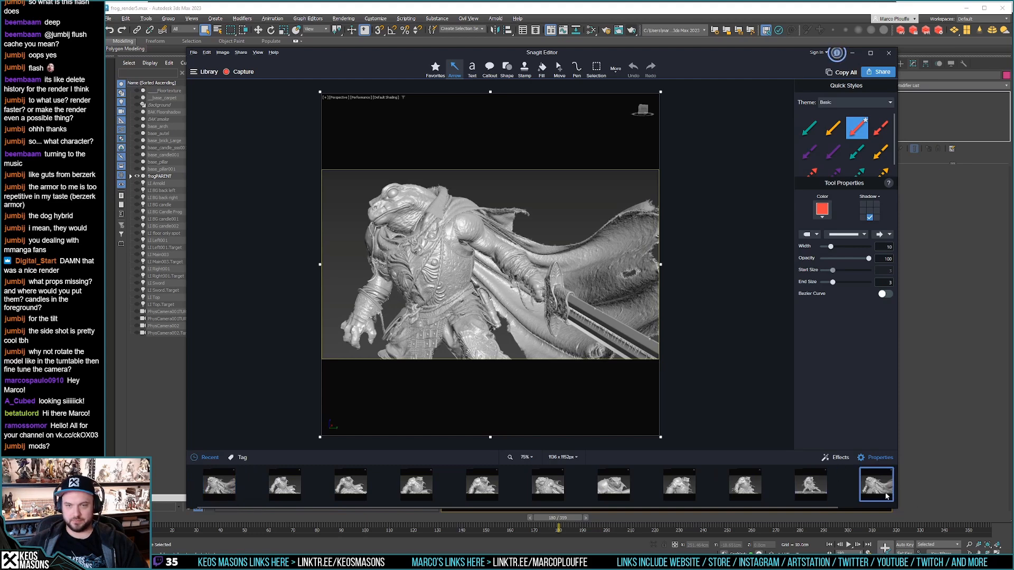
{"action": "left_click", "coordinate": [257, 487]}
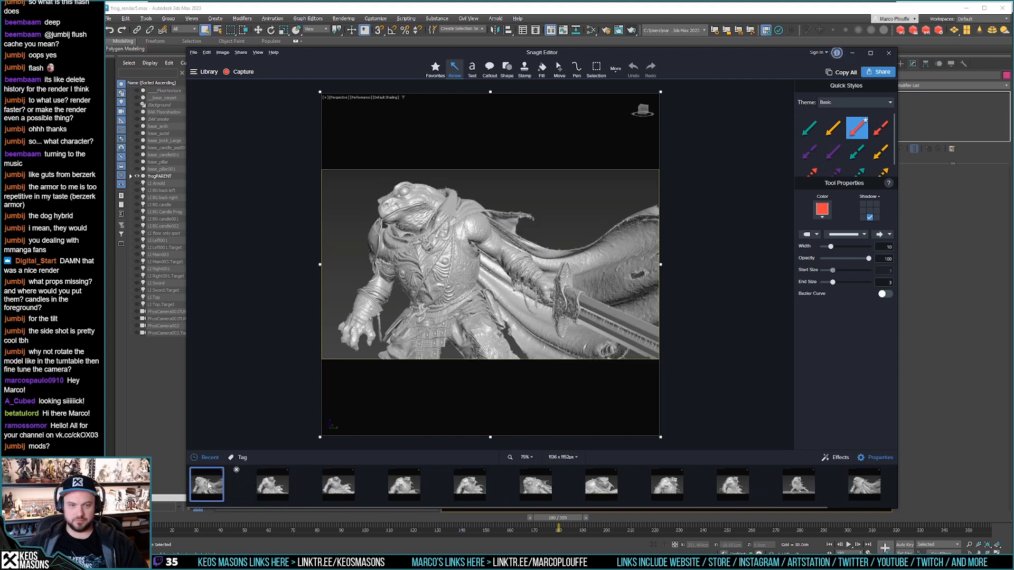
{"action": "left_click", "coordinate": [875, 484]}
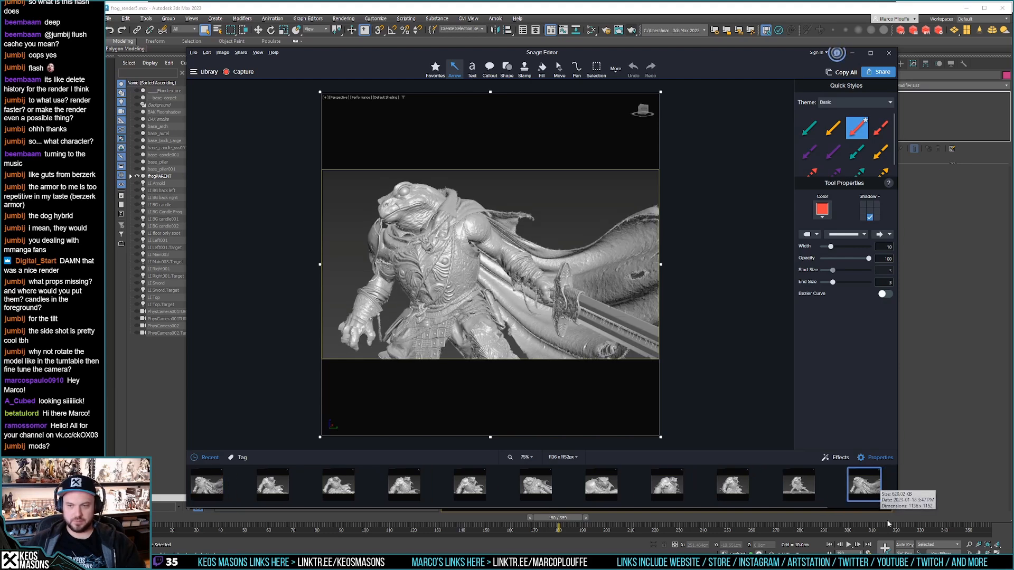
{"action": "key", "text": "Delete"}
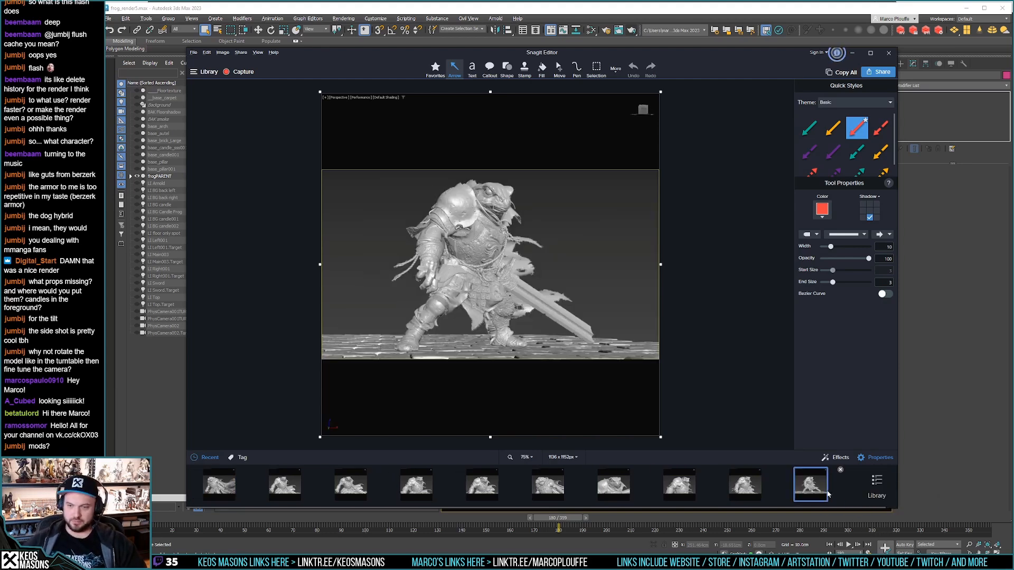
Step: Compare the shoulder-side and frontal frog knight captures and delete the medium shoulder-side shot that shows the whole lowered arm
{"action": "left_click", "coordinate": [749, 493]}
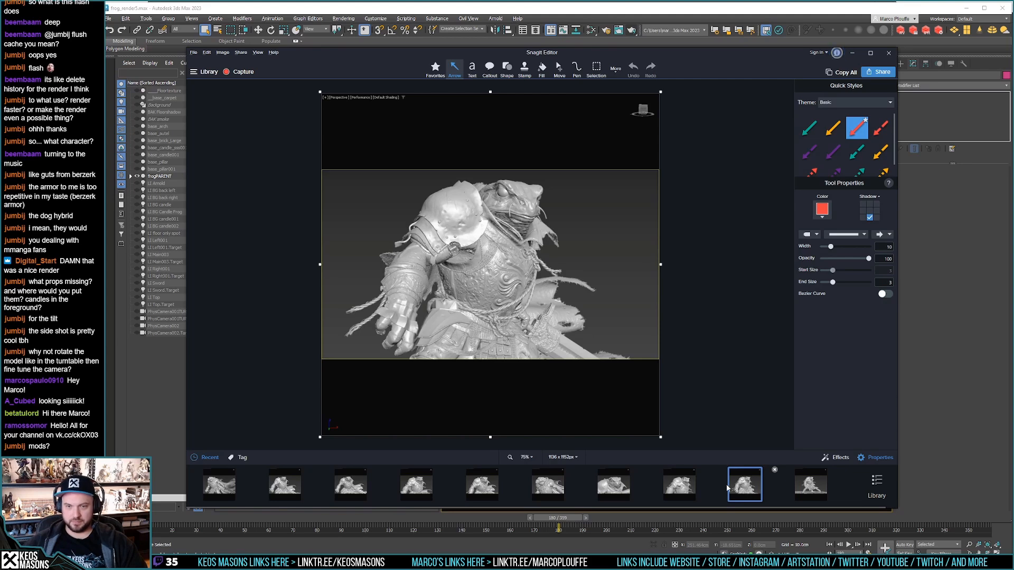
{"action": "left_click", "coordinate": [684, 493]}
{"action": "left_click", "coordinate": [598, 493]}
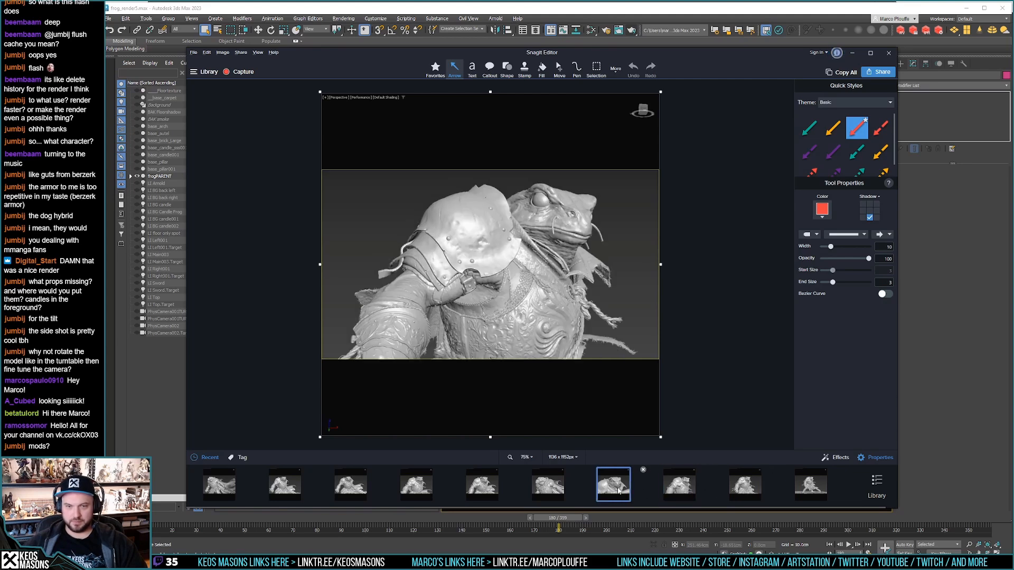
{"action": "left_click", "coordinate": [552, 489]}
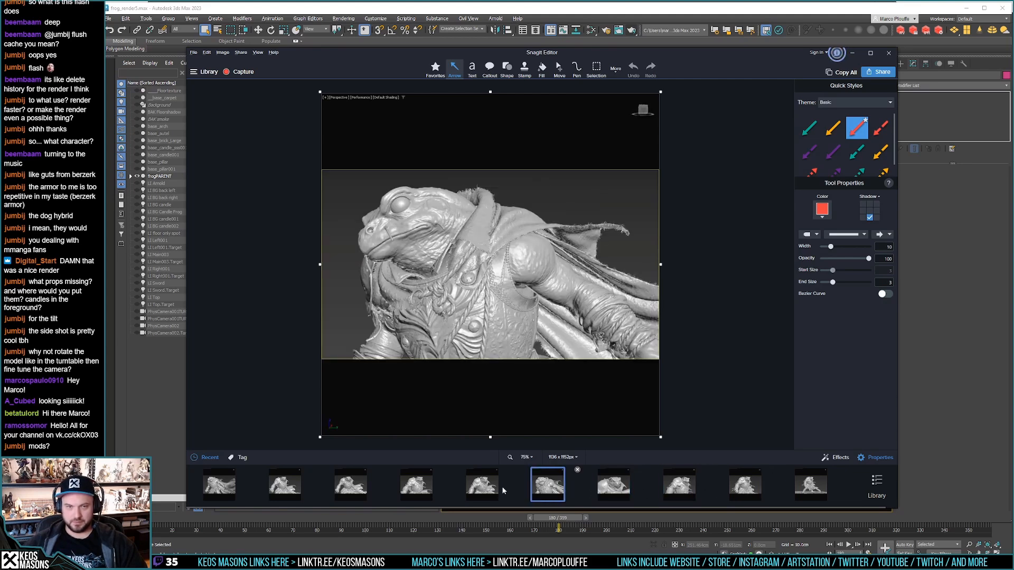
{"action": "left_click", "coordinate": [486, 490]}
{"action": "left_click", "coordinate": [679, 489]}
{"action": "left_click", "coordinate": [743, 487]}
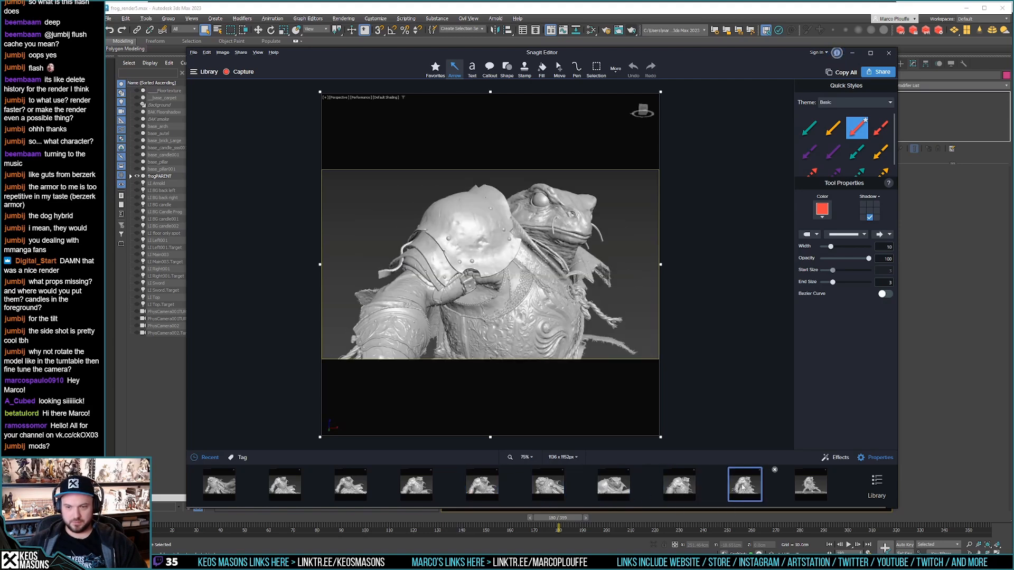
{"action": "left_click", "coordinate": [482, 489]}
{"action": "left_click", "coordinate": [742, 489]}
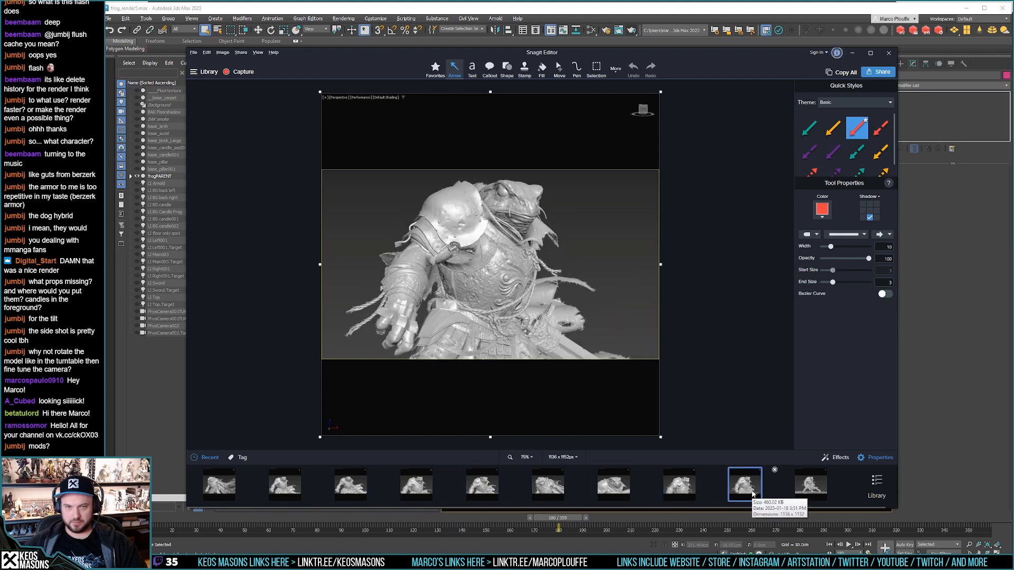
{"action": "left_click", "coordinate": [483, 486]}
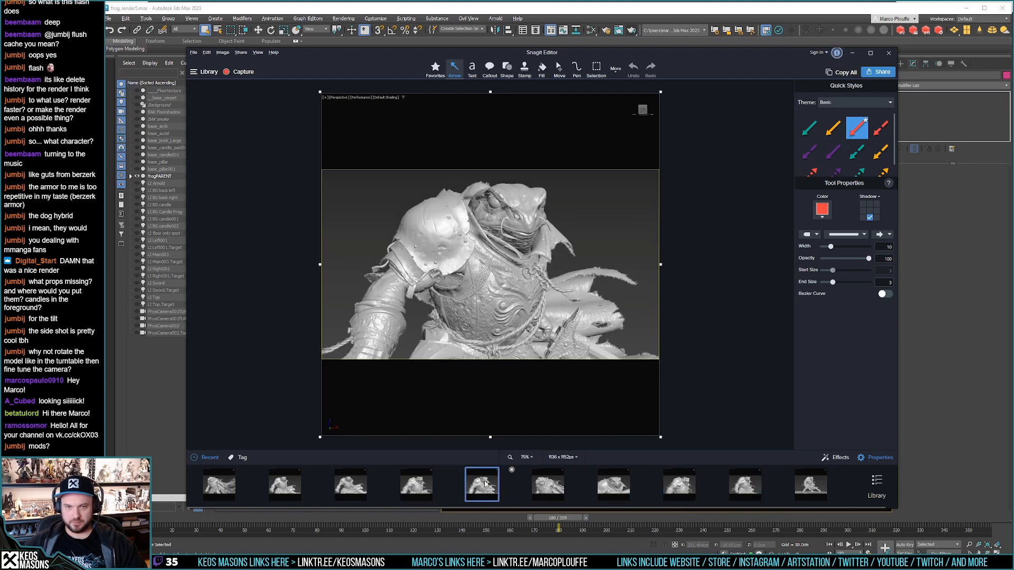
{"action": "left_click", "coordinate": [740, 488]}
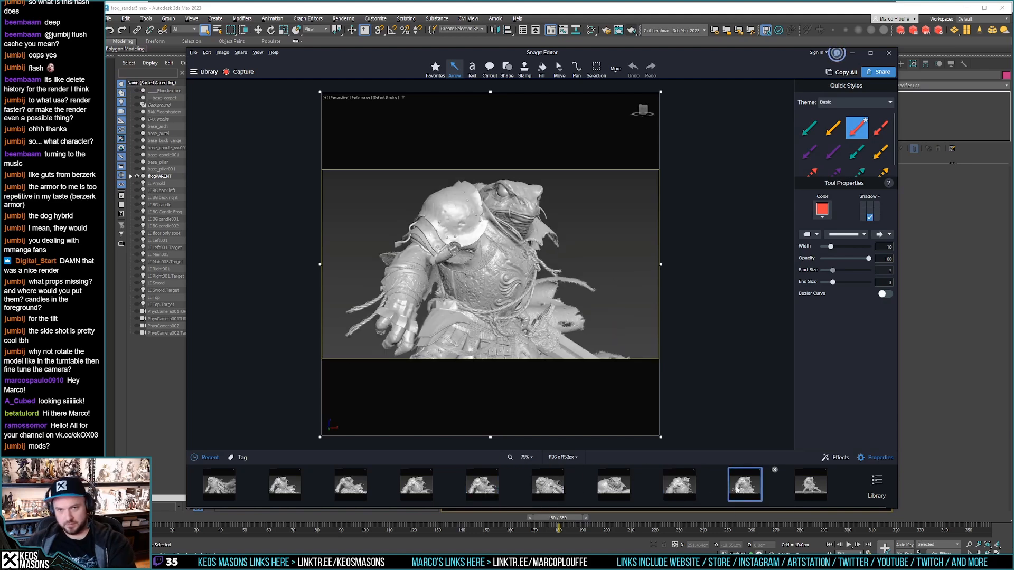
{"action": "key", "text": "Delete"}
Step: Review all the saved frog knight captures, comparing the close-up, side, frontal and full-body framings
{"action": "left_click", "coordinate": [614, 491]}
{"action": "left_click", "coordinate": [554, 487]}
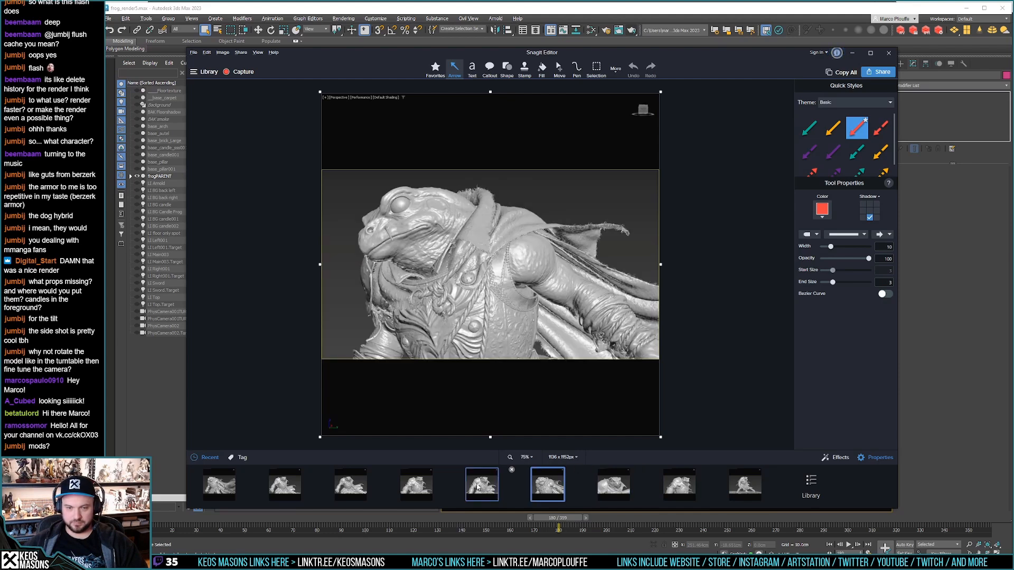
{"action": "left_click", "coordinate": [482, 486]}
{"action": "left_click", "coordinate": [412, 483]}
{"action": "left_click", "coordinate": [350, 485]}
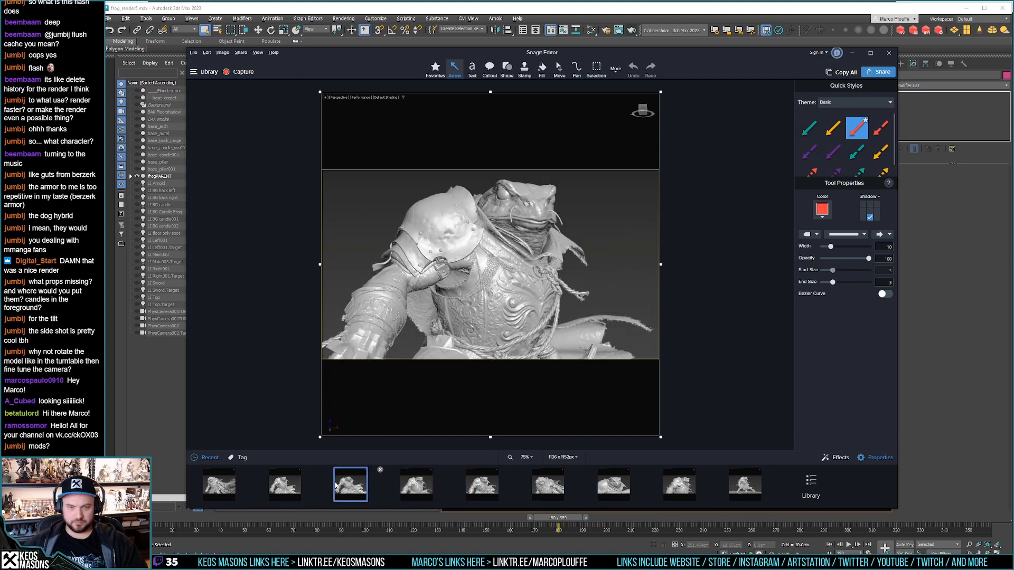
{"action": "left_click", "coordinate": [279, 493]}
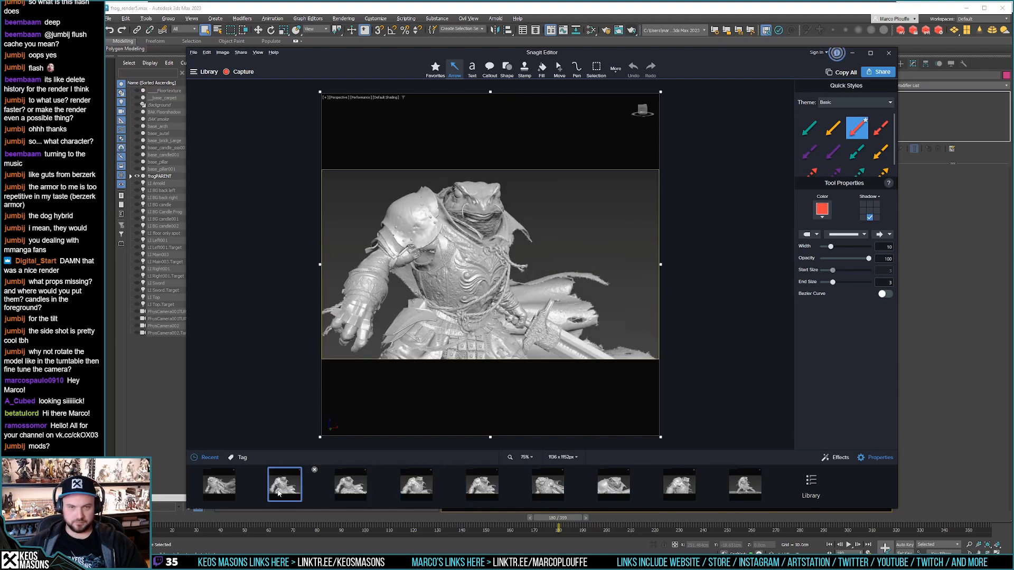
{"action": "left_click", "coordinate": [336, 490]}
{"action": "left_click", "coordinate": [285, 486]}
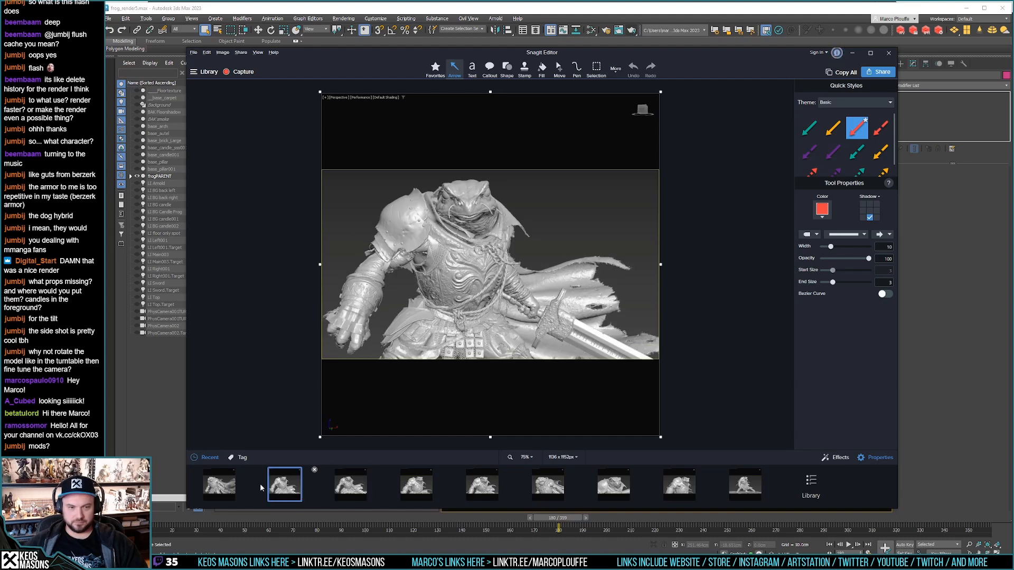
{"action": "left_click", "coordinate": [227, 485]}
{"action": "left_click", "coordinate": [286, 486]}
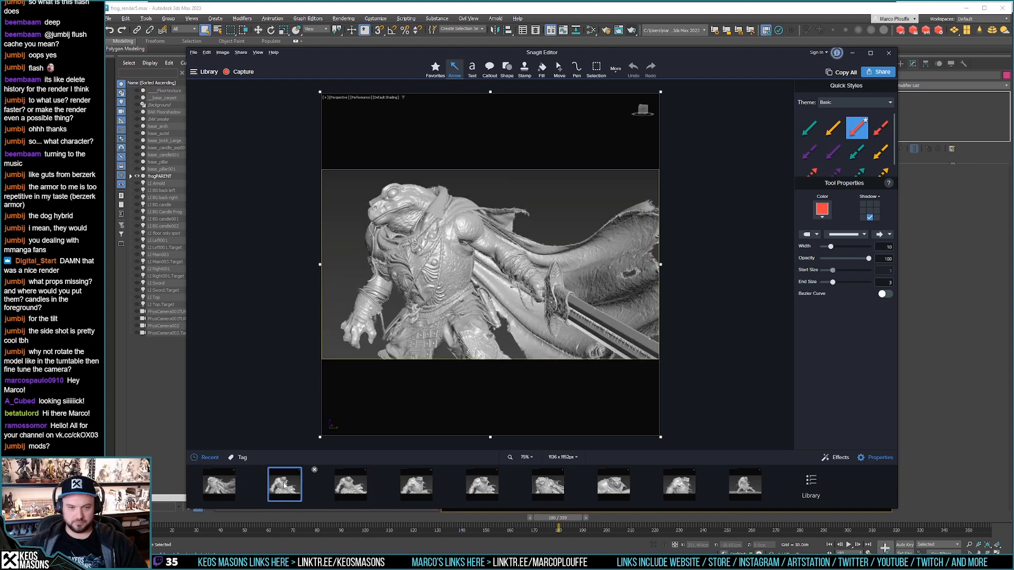
{"action": "left_click", "coordinate": [351, 486]}
{"action": "left_click", "coordinate": [425, 488]}
{"action": "left_click", "coordinate": [490, 488]}
{"action": "left_click", "coordinate": [549, 489]}
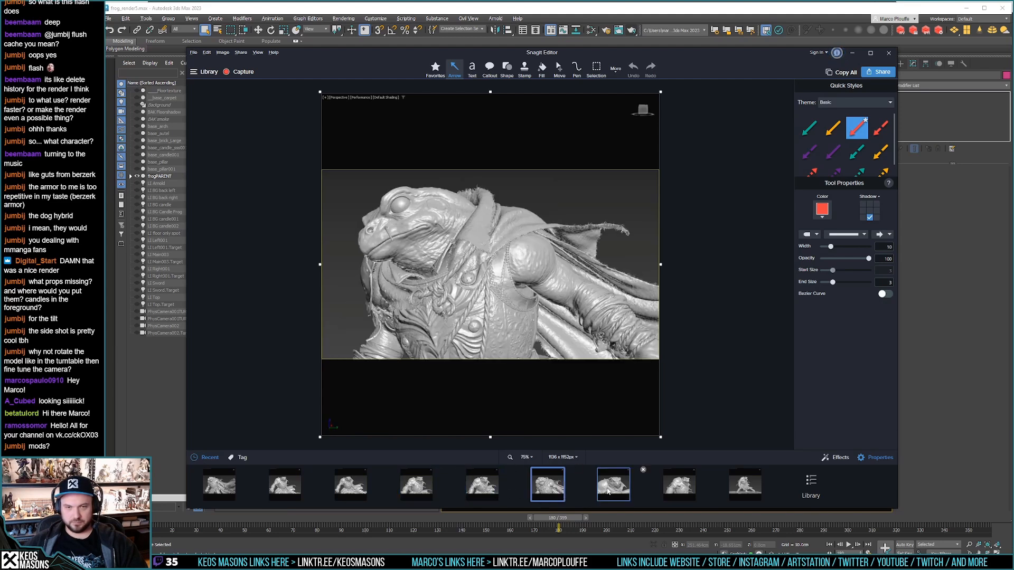
{"action": "left_click", "coordinate": [613, 489]}
{"action": "left_click", "coordinate": [684, 495]}
{"action": "left_click", "coordinate": [745, 485]}
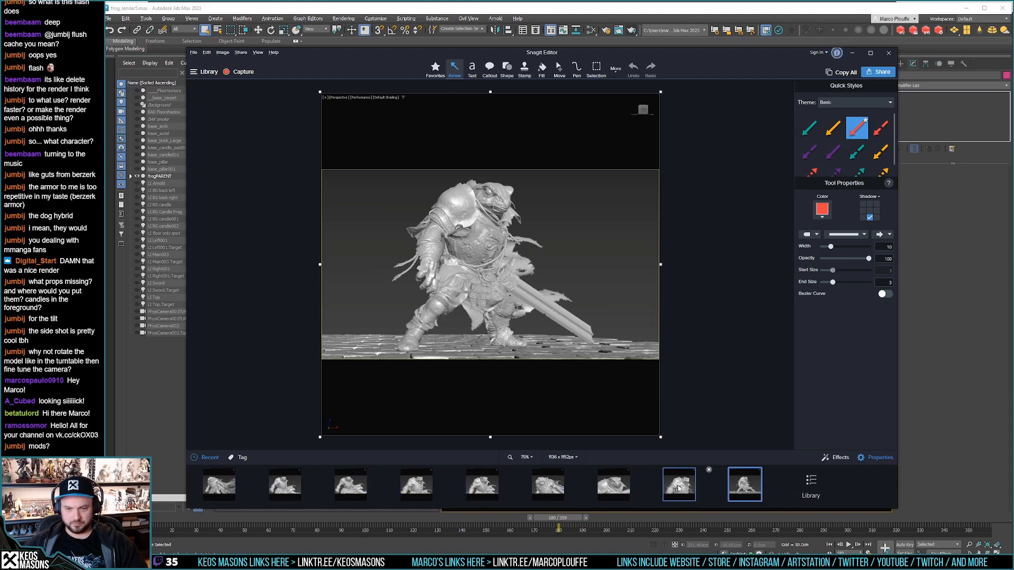
Step: Switch to 3ds Max, orbit to a close-up from the shoulder-armor side with the head nearly in profile, capture it, and open it in Snagit
{"action": "left_click", "coordinate": [615, 6]}
{"action": "middle_click_drag", "start_coordinate": [622, 255], "coordinate": [714, 281], "text": "alt"}
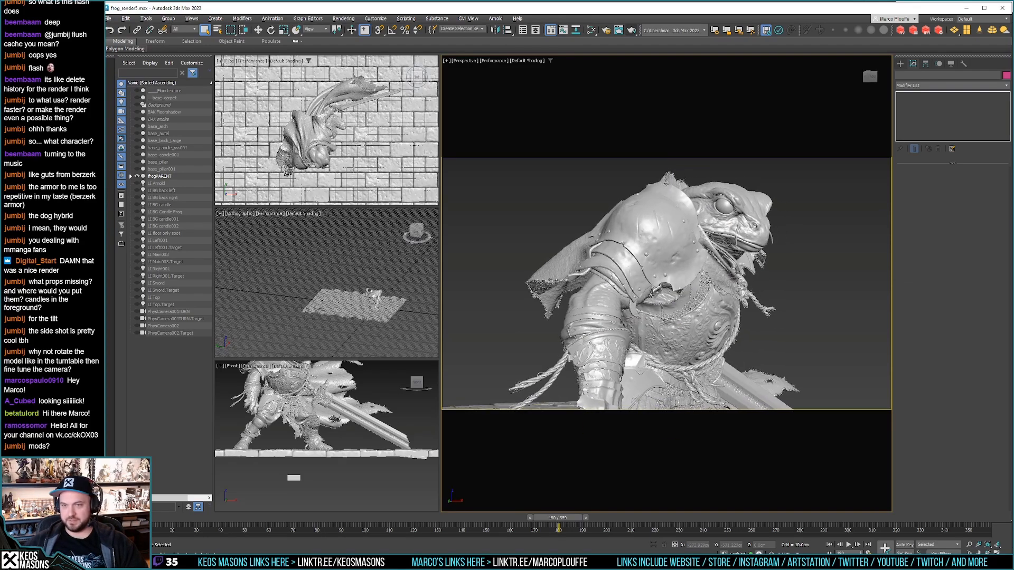
{"action": "middle_click_drag", "start_coordinate": [708, 281], "coordinate": [722, 285], "text": "alt"}
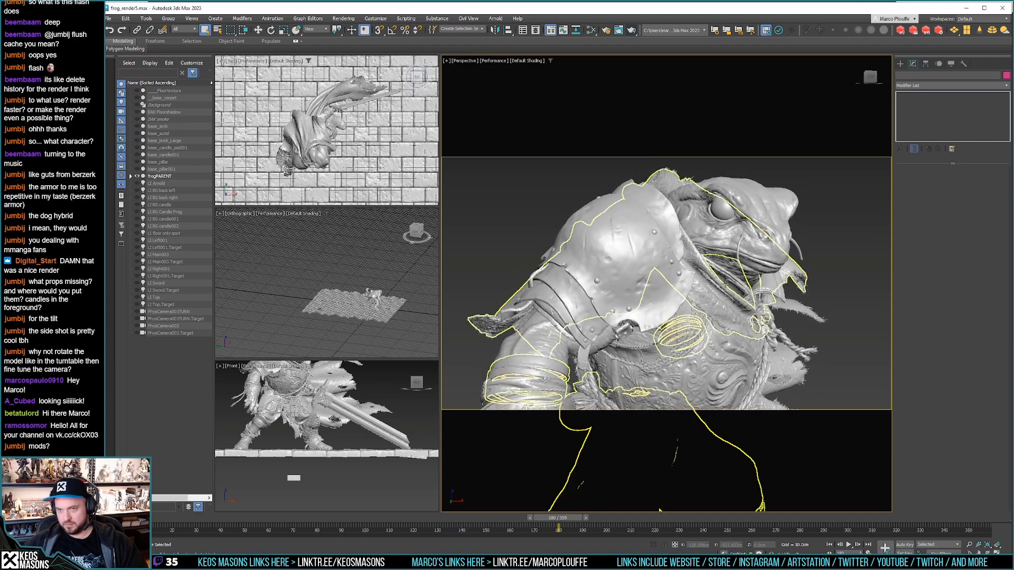
{"action": "key", "text": "alt+Tab"}
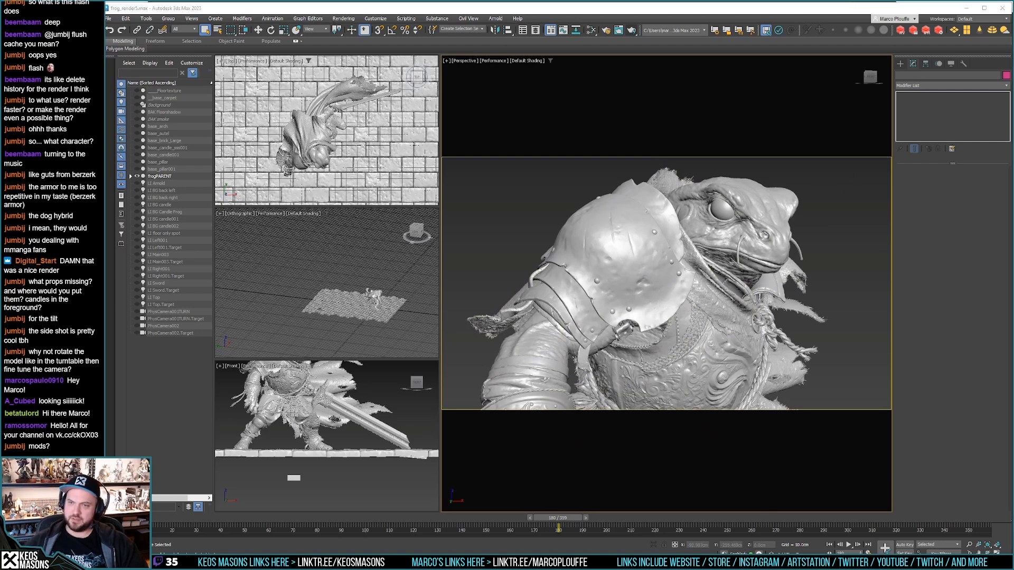
{"action": "left_click", "coordinate": [580, 232]}
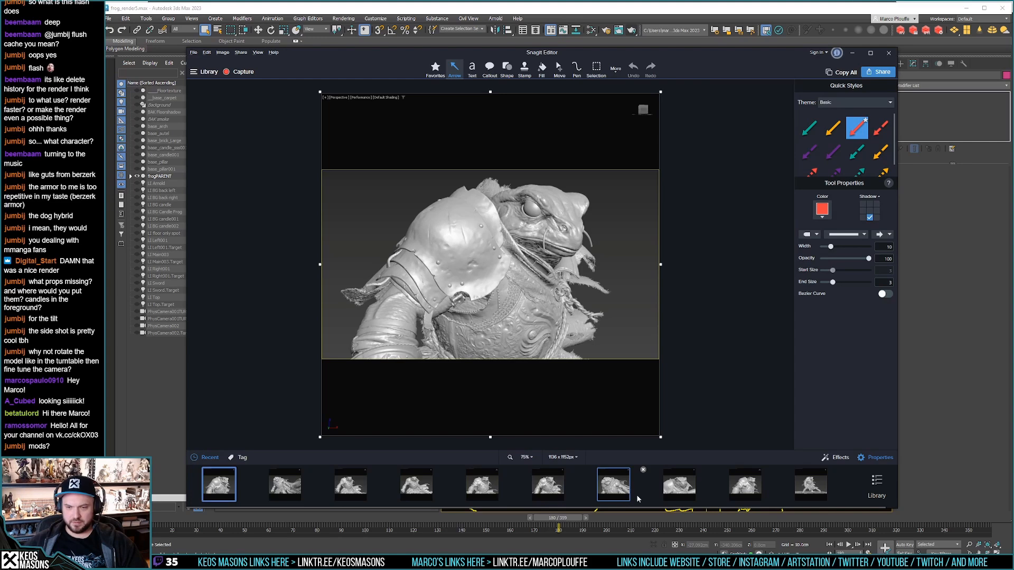
Step: Compare the new shoulder-side close-up with the older similar close-up and delete the new capture
{"action": "left_click", "coordinate": [745, 483]}
{"action": "left_click", "coordinate": [219, 484]}
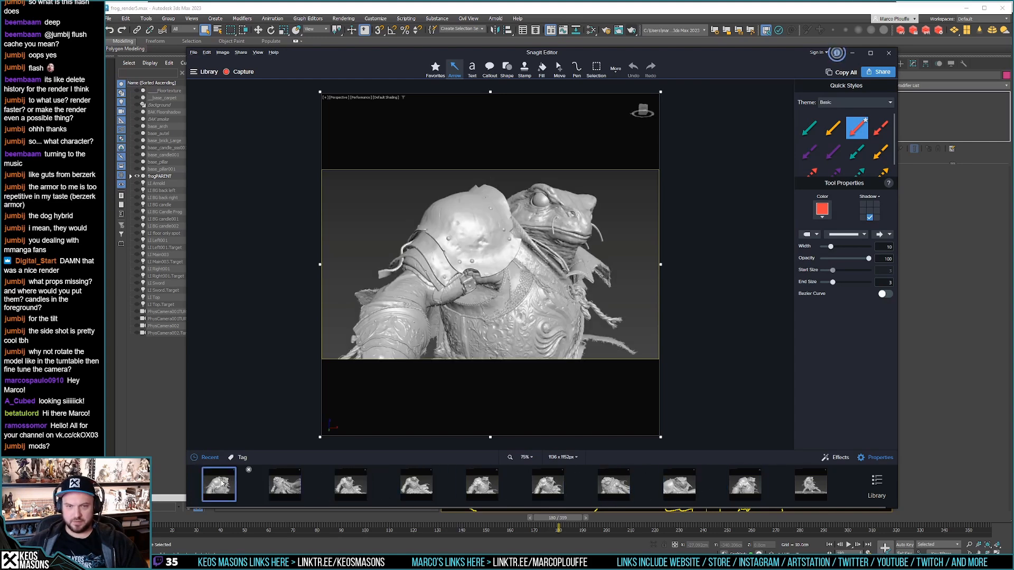
{"action": "left_click", "coordinate": [743, 483]}
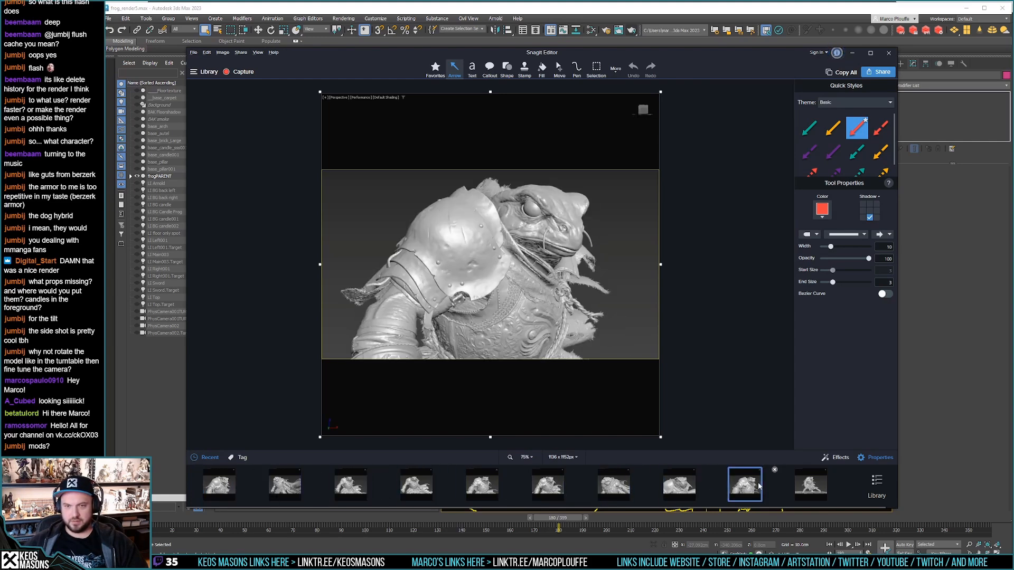
{"action": "left_click", "coordinate": [218, 484]}
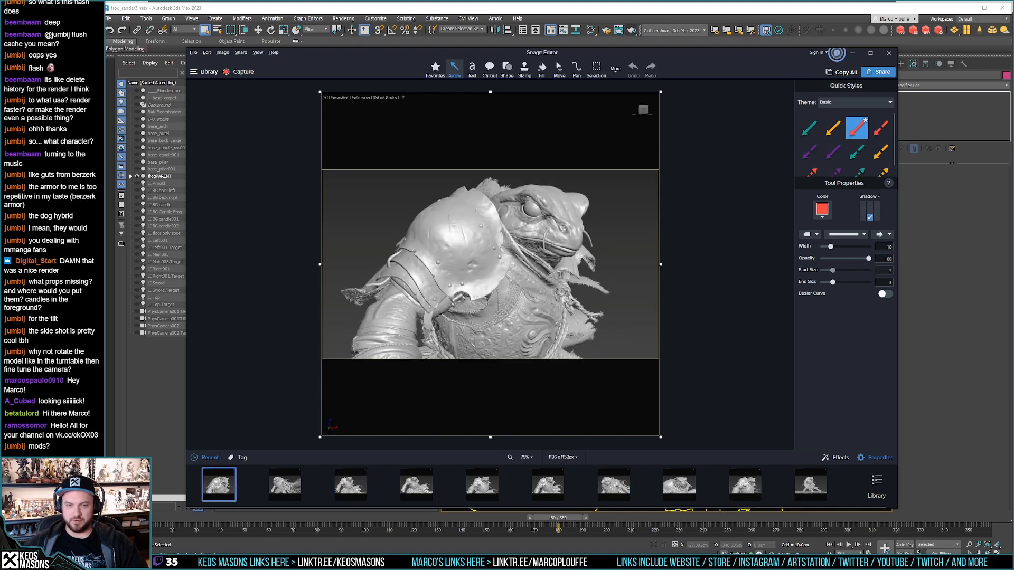
{"action": "left_click", "coordinate": [746, 486]}
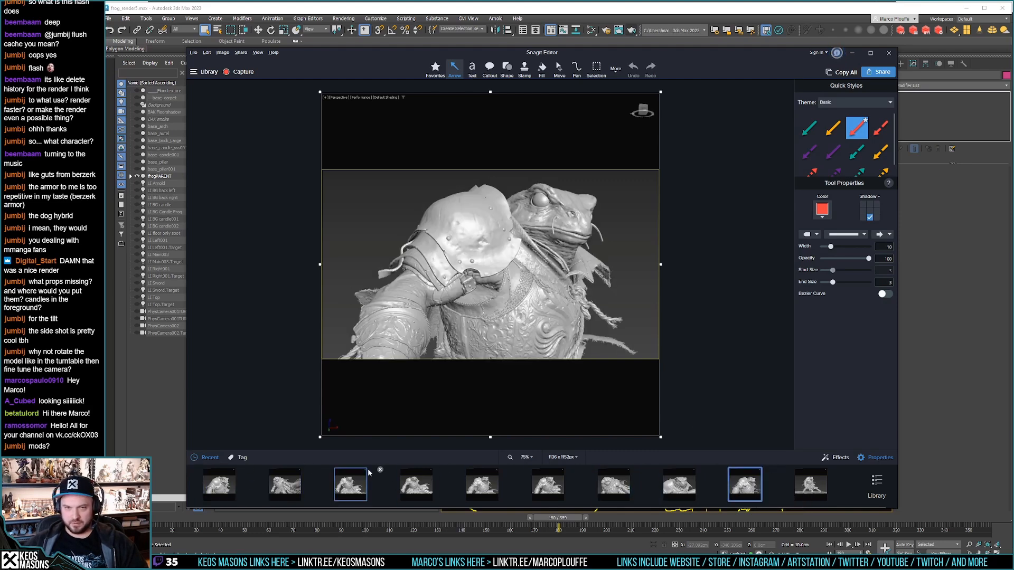
{"action": "left_click", "coordinate": [218, 484]}
{"action": "left_click", "coordinate": [248, 470]}
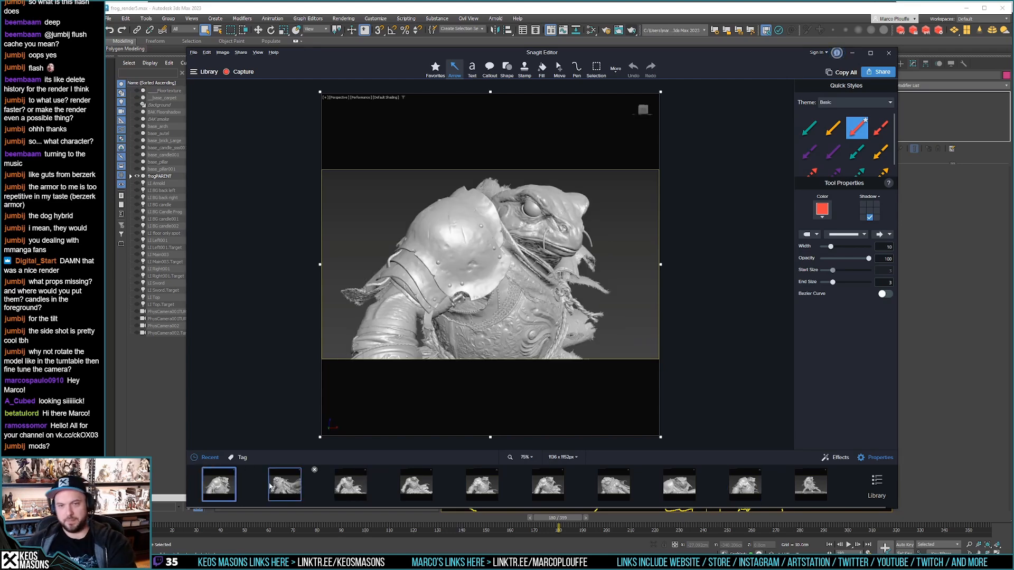
Step: Compare the remaining frog knight captures and delete the frontal medium shot that shows more of the belt and sword blade
{"action": "left_click", "coordinate": [745, 486]}
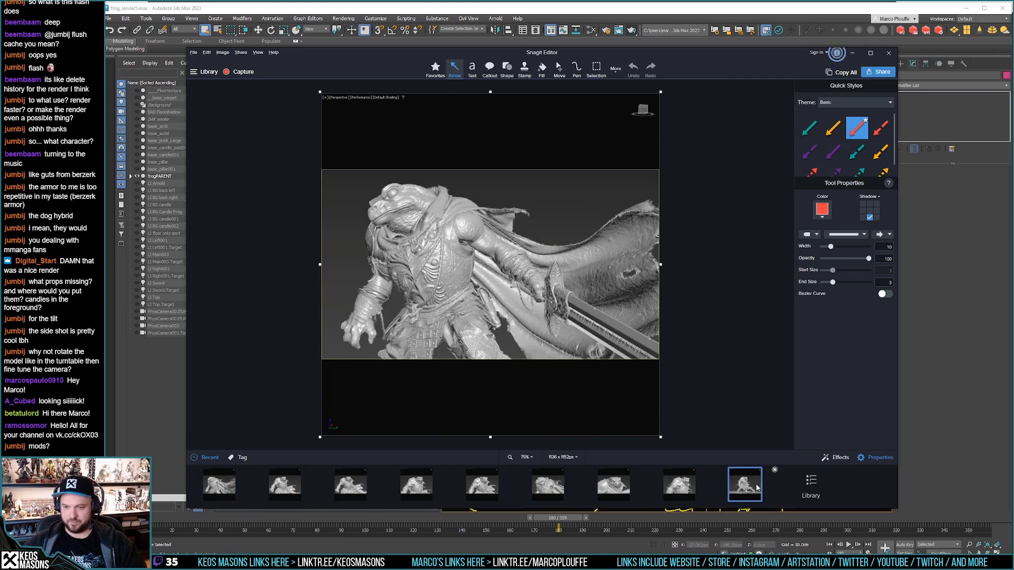
{"action": "left_click", "coordinate": [681, 488]}
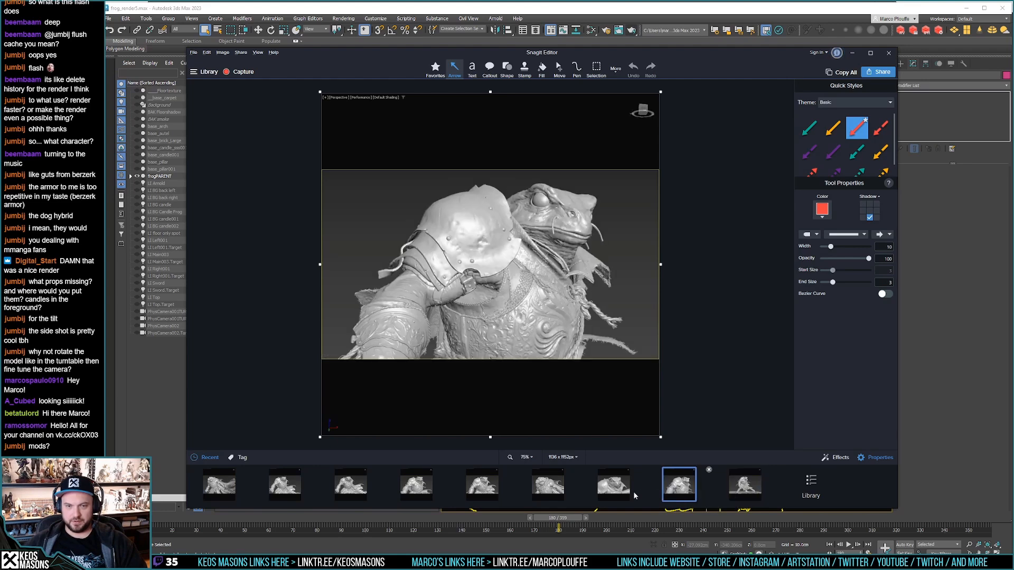
{"action": "left_click", "coordinate": [610, 492]}
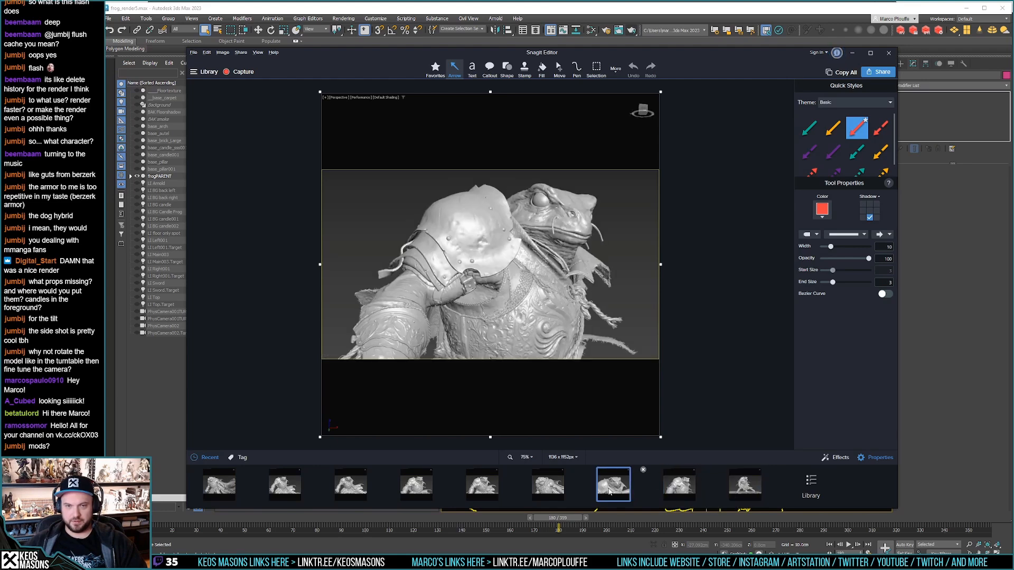
{"action": "left_click", "coordinate": [556, 486]}
{"action": "left_click", "coordinate": [482, 486]}
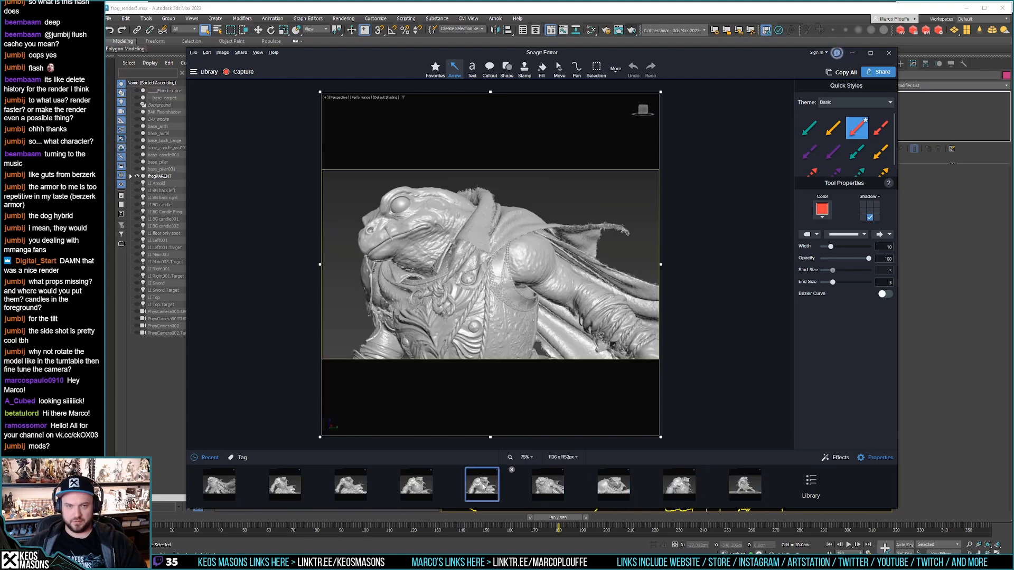
{"action": "left_click", "coordinate": [422, 485]}
{"action": "left_click", "coordinate": [351, 484]}
{"action": "left_click", "coordinate": [285, 486]}
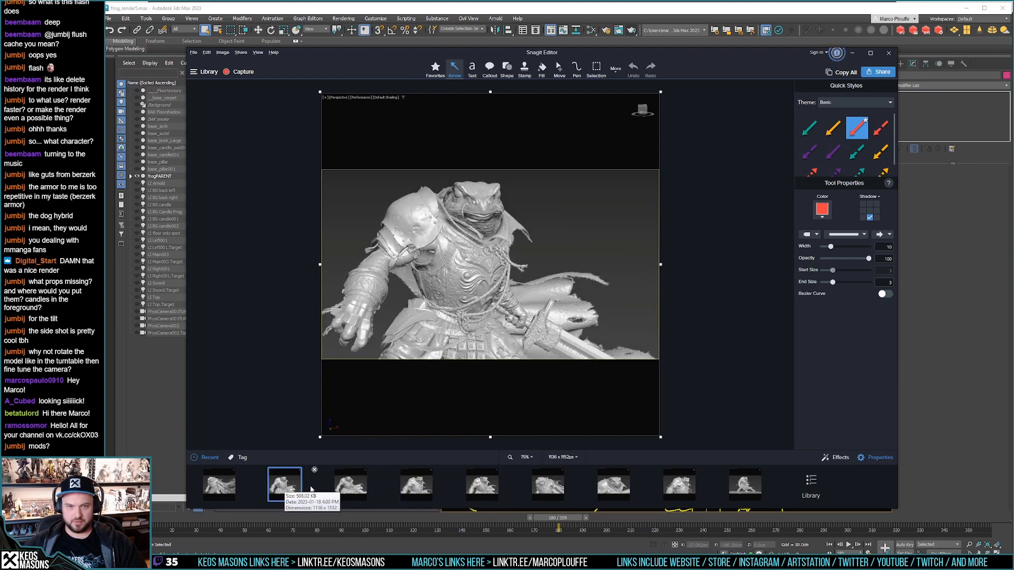
{"action": "left_click", "coordinate": [350, 489]}
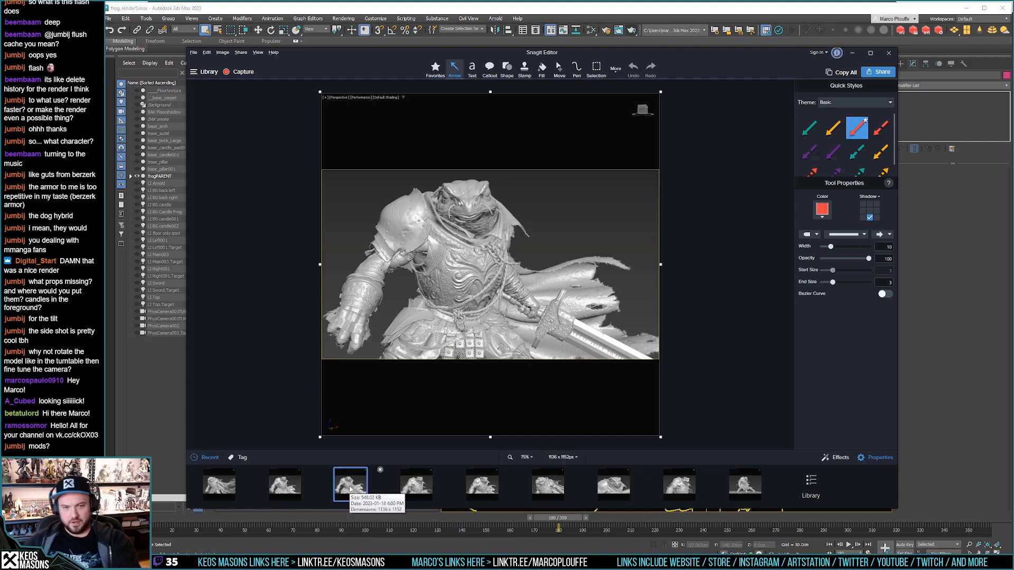
{"action": "key", "text": "Left"}
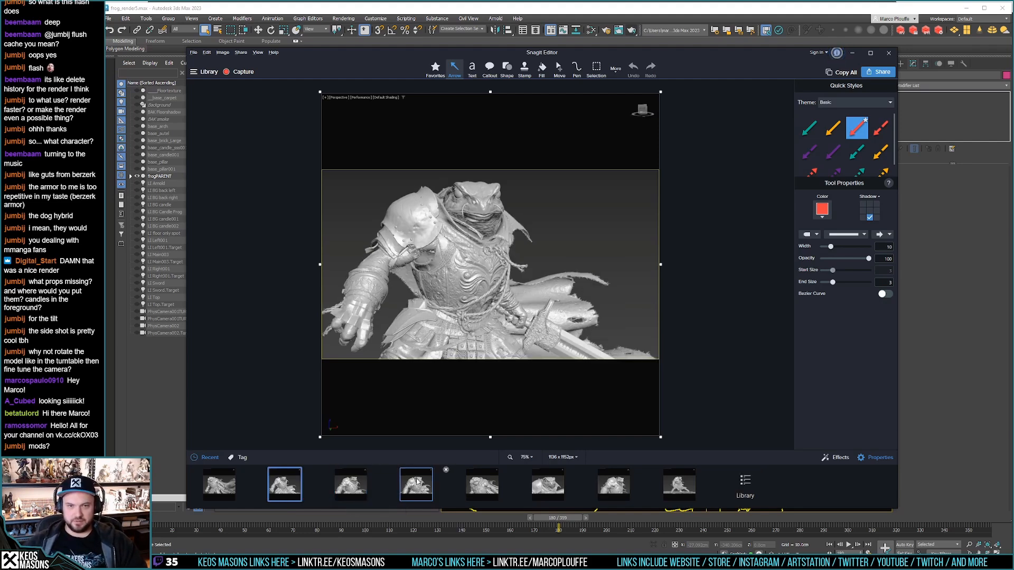
{"action": "left_click", "coordinate": [226, 491]}
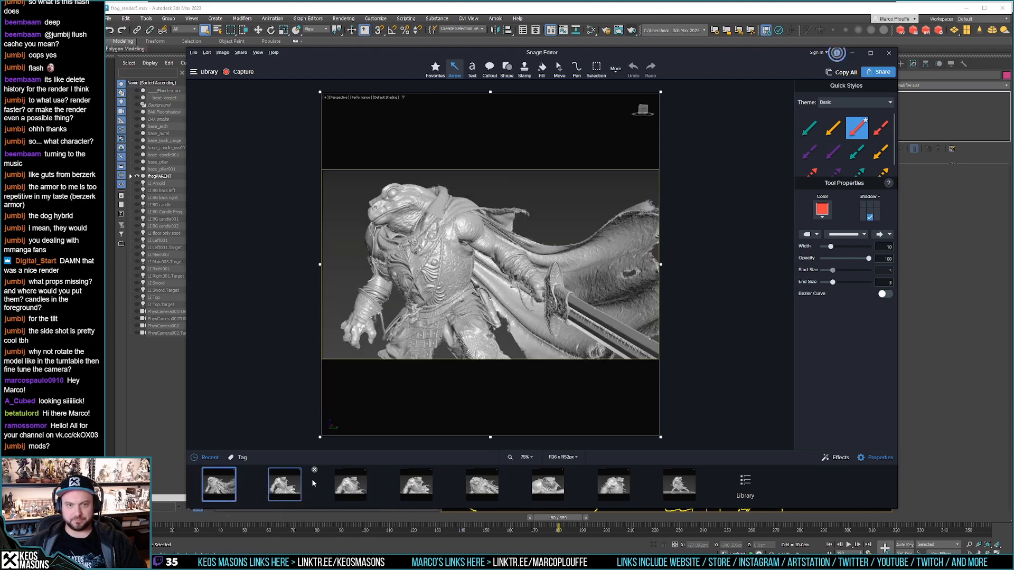
Step: Switch to 3ds Max, frame a three-quarter close-up of the face, shoulder armor and sword hilt, capture it, and open it in Snagit
{"action": "left_click", "coordinate": [631, 8]}
{"action": "scroll", "coordinate": [663, 280], "scroll_direction": "down", "scroll_amount": 5}
{"action": "middle_click_drag", "start_coordinate": [663, 280], "coordinate": [639, 301], "text": "alt"}
{"action": "scroll", "coordinate": [641, 264], "scroll_direction": "up", "scroll_amount": 3}
{"action": "middle_click_drag", "start_coordinate": [641, 253], "coordinate": [700, 302]}
{"action": "scroll", "coordinate": [655, 307], "scroll_direction": "up", "scroll_amount": 2}
{"action": "scroll", "coordinate": [695, 298], "scroll_direction": "down", "scroll_amount": 1}
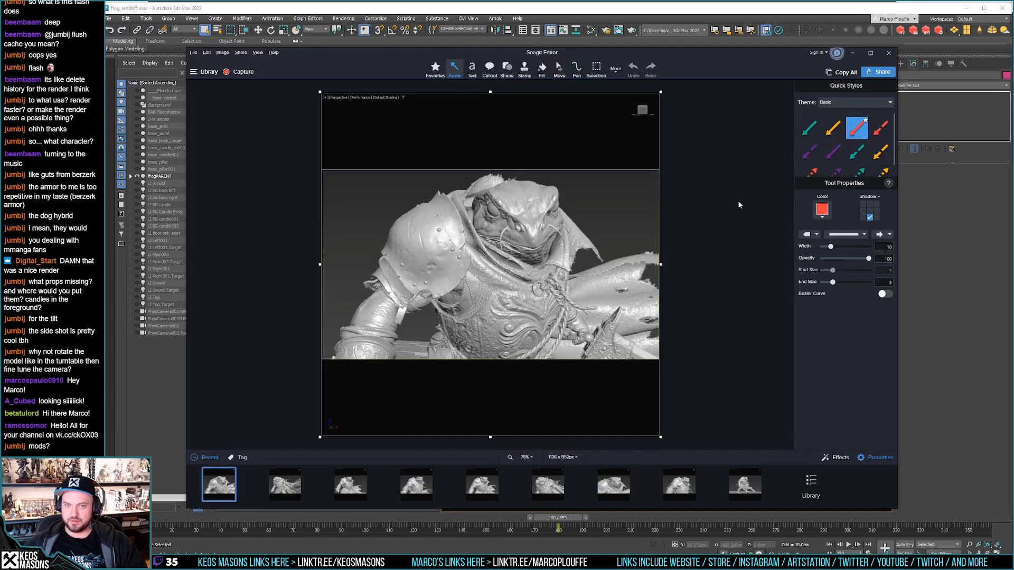
Step: In 3ds Max, orbit to a higher, tighter view looking down on the face with the stone floor behind, and capture it into Snagit
{"action": "left_click", "coordinate": [670, 20]}
{"action": "middle_click_drag", "start_coordinate": [666, 264], "coordinate": [650, 289], "text": "alt"}
{"action": "scroll", "coordinate": [658, 296], "scroll_direction": "up", "scroll_amount": 2}
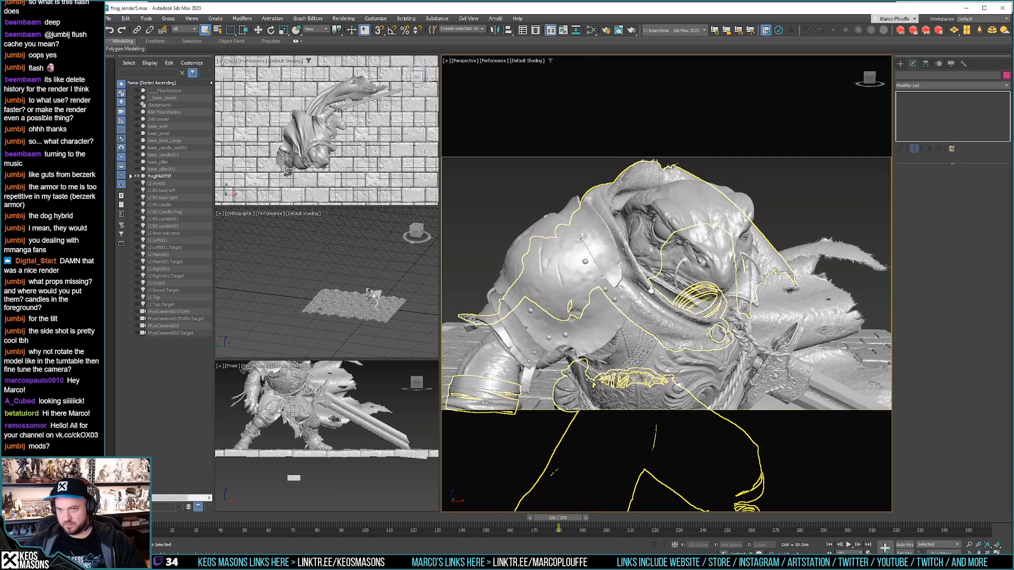
{"action": "left_click", "coordinate": [707, 113]}
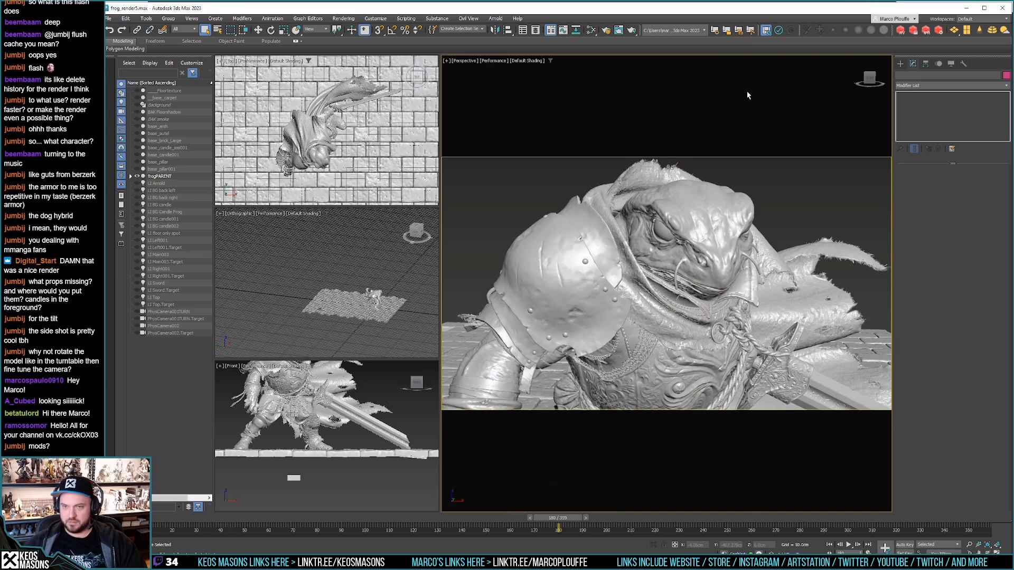
{"action": "key", "text": "Print"}
{"action": "left_click", "coordinate": [772, 190]}
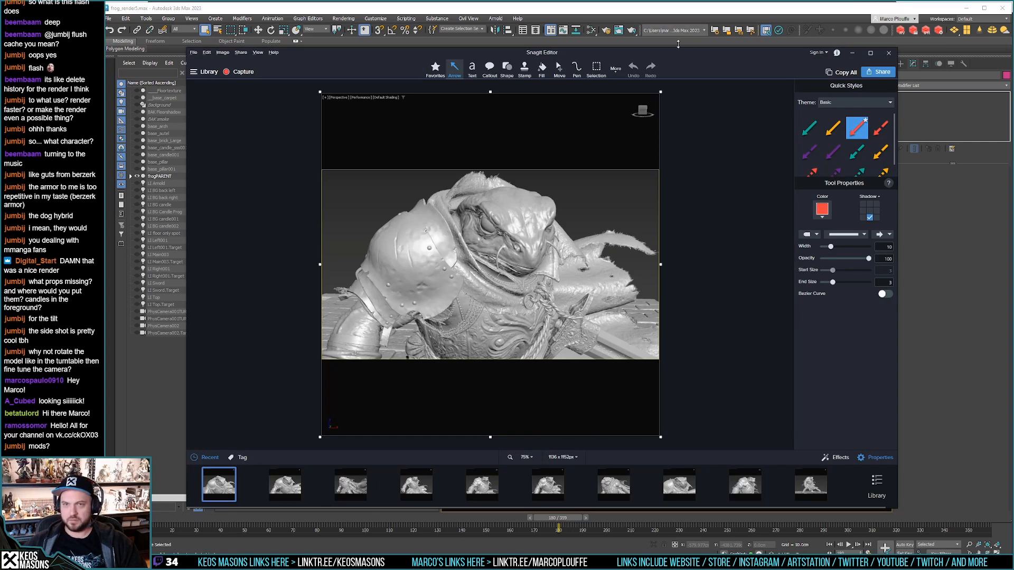
Step: Back in 3ds Max, widen and shift the high-angle framing slightly around the head and shoulder, and capture it into Snagit
{"action": "left_click", "coordinate": [640, 10]}
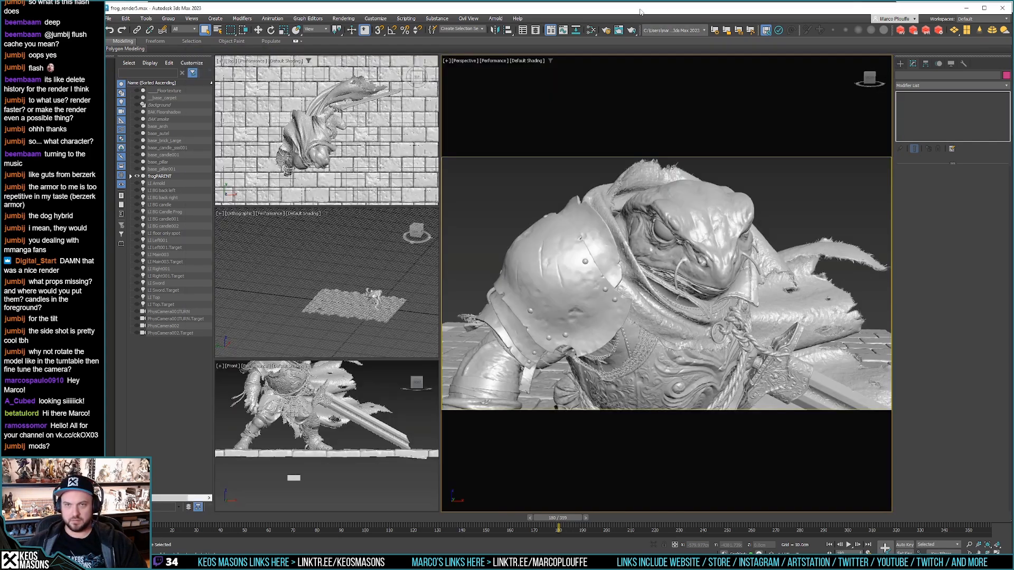
{"action": "scroll", "coordinate": [691, 202], "scroll_direction": "down", "scroll_amount": 2}
{"action": "scroll", "coordinate": [691, 202], "scroll_direction": "down", "scroll_amount": 1}
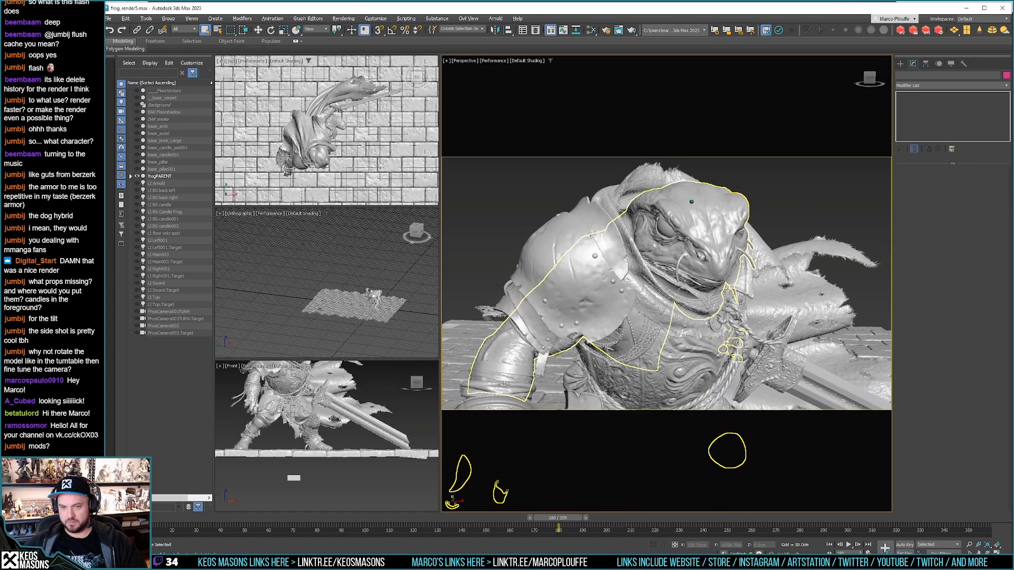
{"action": "middle_click_drag", "start_coordinate": [691, 202], "coordinate": [685, 209]}
{"action": "scroll", "coordinate": [686, 206], "scroll_direction": "down", "scroll_amount": 1}
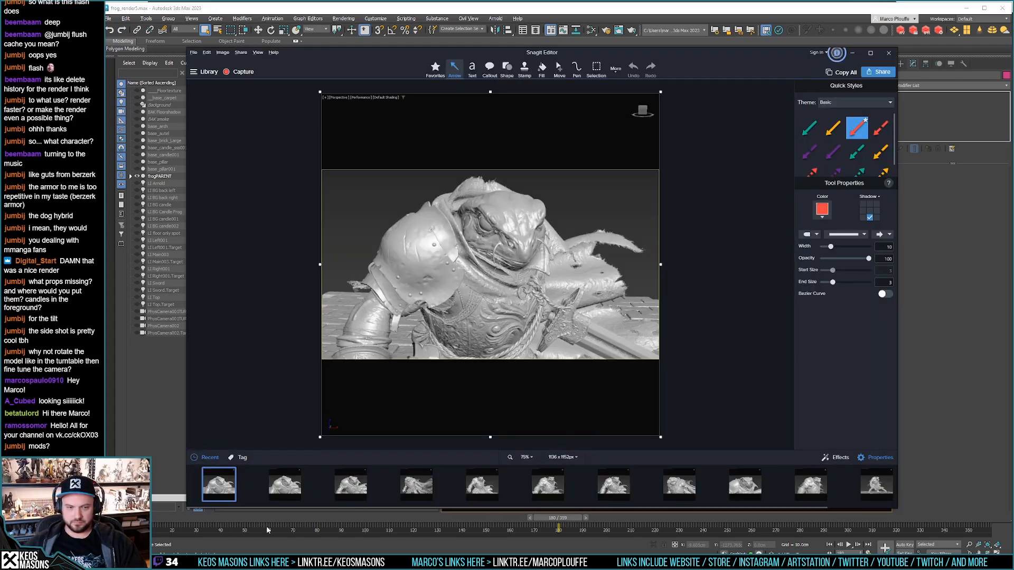
Step: Compare the two high-angle face captures and delete the tighter one
{"action": "left_click", "coordinate": [284, 485]}
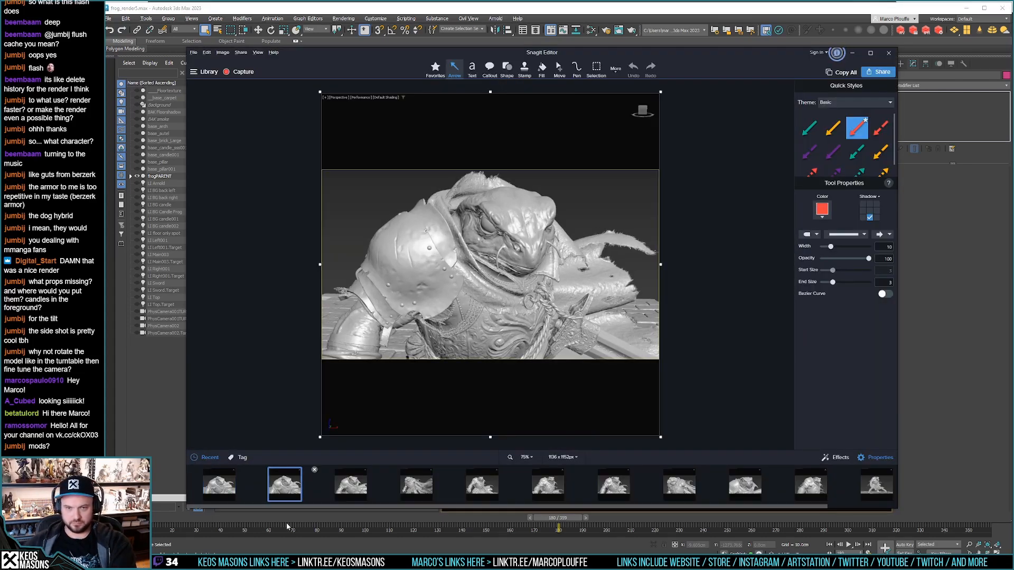
{"action": "key", "text": "Left"}
{"action": "key", "text": "Right"}
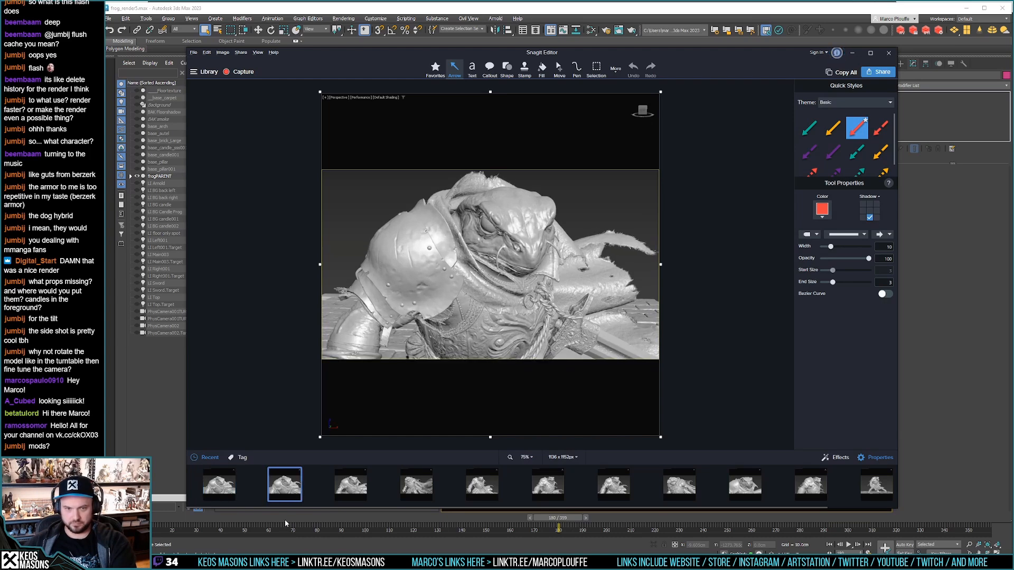
{"action": "key", "text": "Left"}
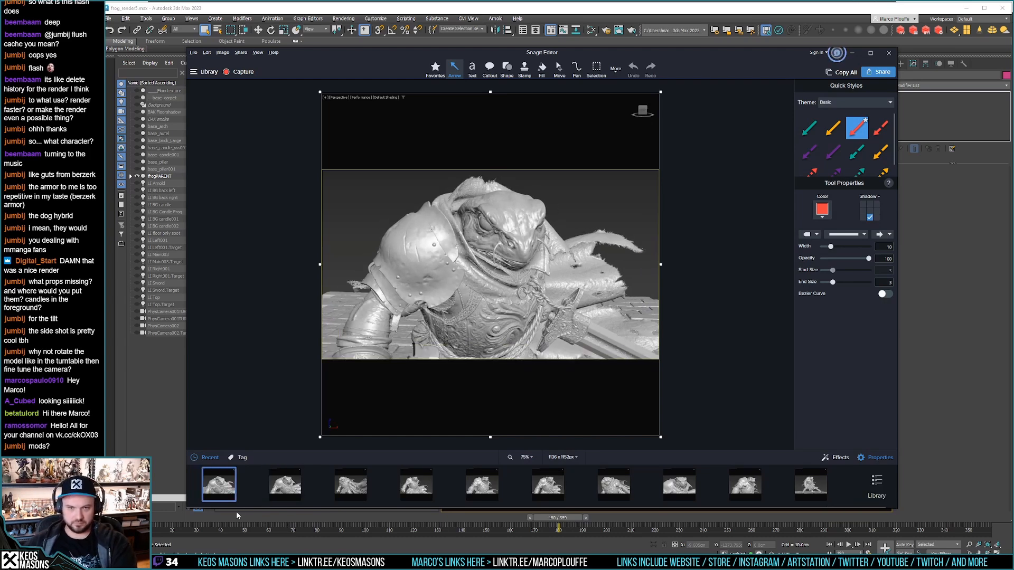
Step: Switch to 3ds Max, shift the high-angle framing slightly sideways, and capture the adjusted view into Snagit
{"action": "left_click", "coordinate": [661, 21]}
{"action": "middle_click_drag", "start_coordinate": [672, 273], "coordinate": [664, 273]}
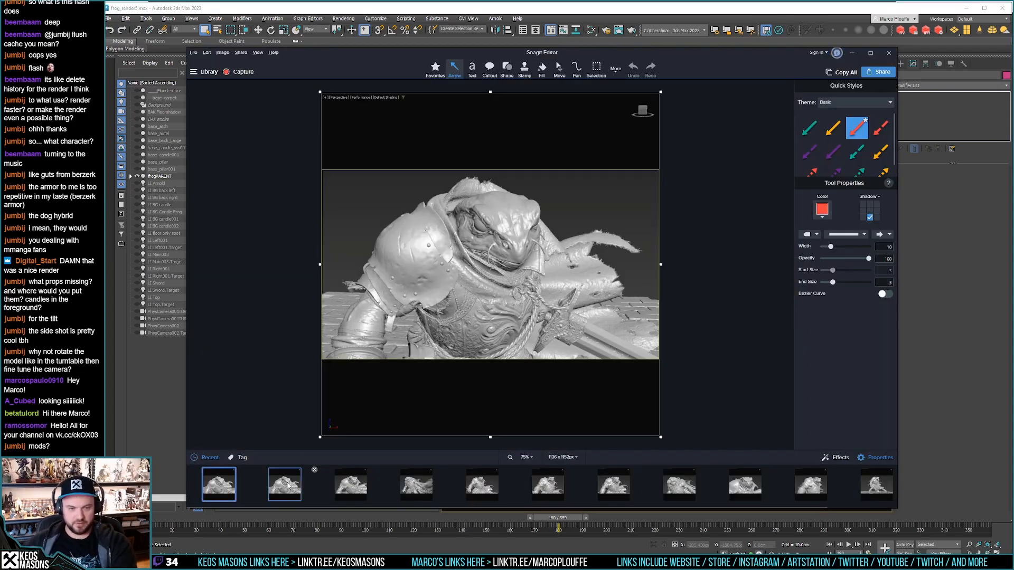
Step: Delete the second-newest high-angle capture in Snagit, keeping the most recently adjusted one
{"action": "left_click", "coordinate": [288, 485]}
{"action": "left_click", "coordinate": [314, 469]}
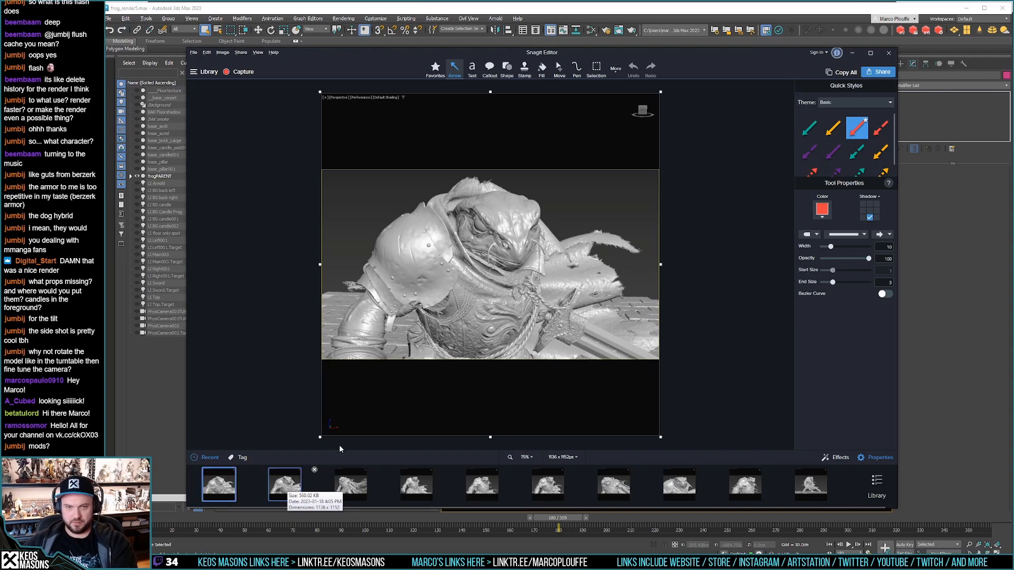
Step: Go through the remaining frog knight captures one by one to compare their framings
{"action": "key", "text": "Right"}
{"action": "key", "text": "Right"}
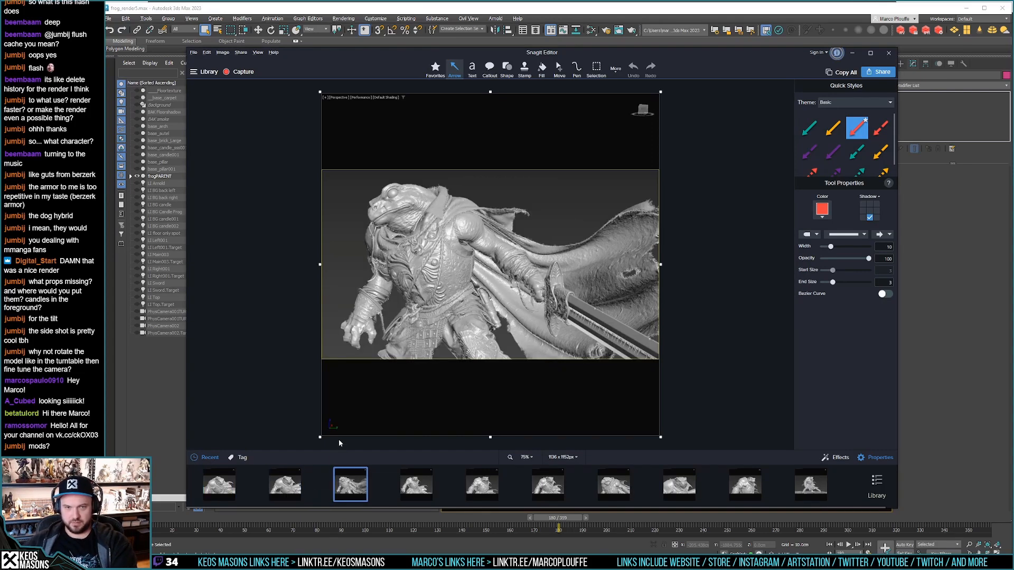
{"action": "key", "text": "Right"}
{"action": "key", "text": "Right"}
{"action": "key", "text": "Right"}
{"action": "key", "text": "Right"}
{"action": "key", "text": "Right"}
{"action": "key", "text": "Right"}
{"action": "key", "text": "Right"}
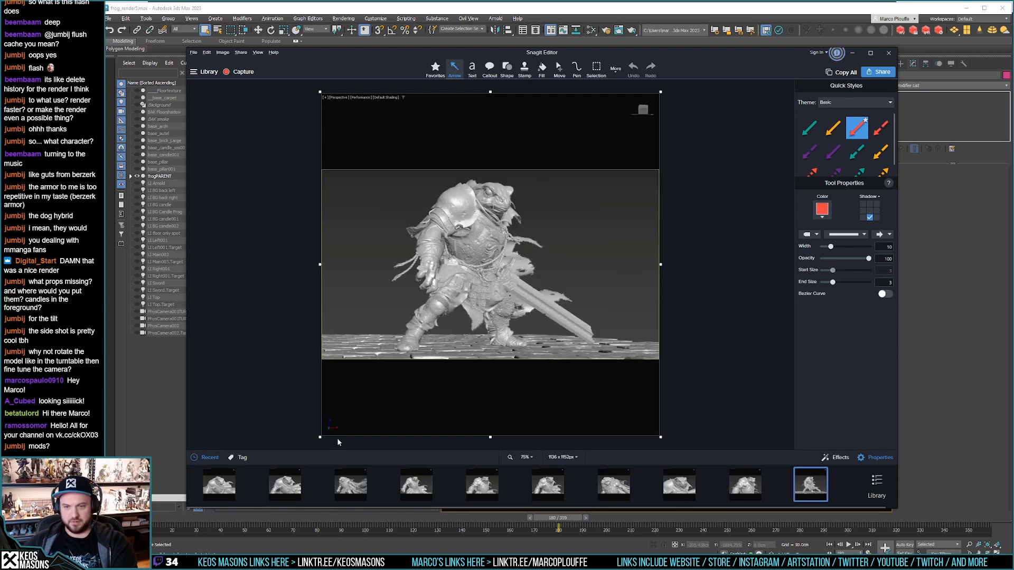
{"action": "key", "text": "Left"}
{"action": "key", "text": "Left"}
{"action": "key", "text": "Left"}
{"action": "key", "text": "Left"}
{"action": "key", "text": "Left"}
Step: Switch to 3ds Max and try wider, low-angle side and frontal views of the full figure with its cape and sword
{"action": "key", "text": "alt+Tab"}
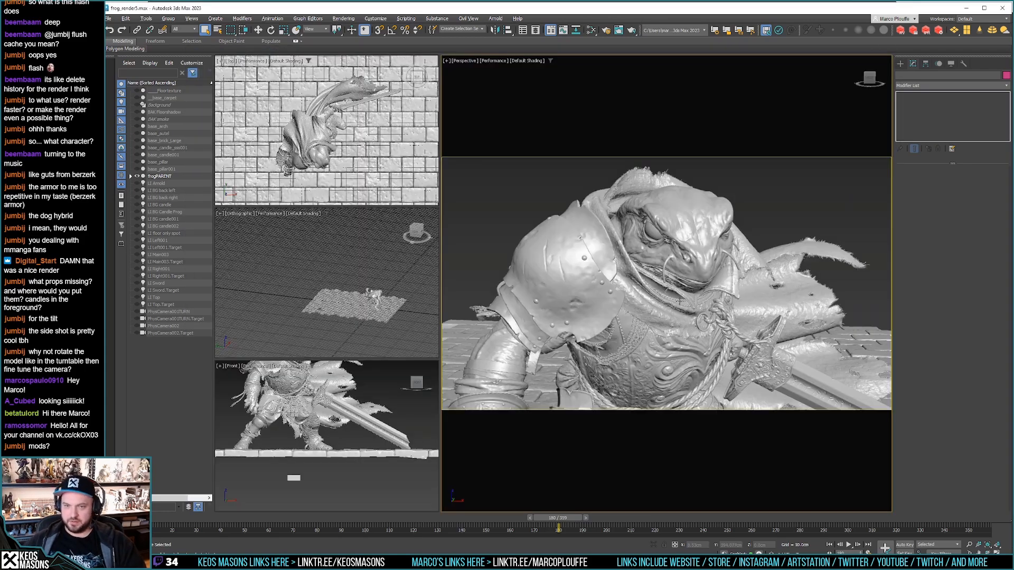
{"action": "scroll", "coordinate": [686, 297], "scroll_direction": "down", "scroll_amount": 4}
{"action": "middle_click_drag", "start_coordinate": [686, 297], "coordinate": [662, 293]}
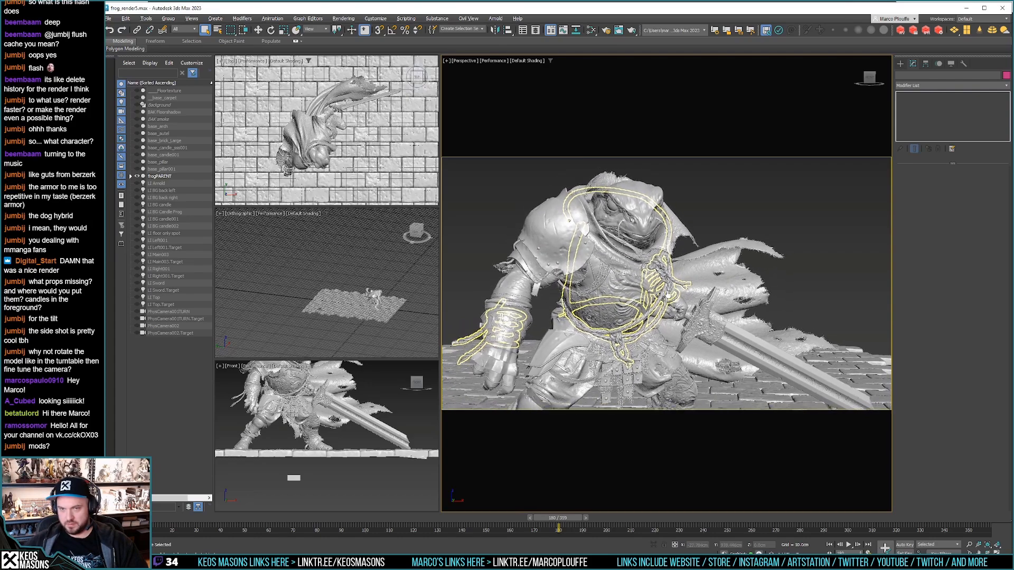
{"action": "middle_click_drag", "start_coordinate": [662, 272], "coordinate": [640, 281], "text": "alt"}
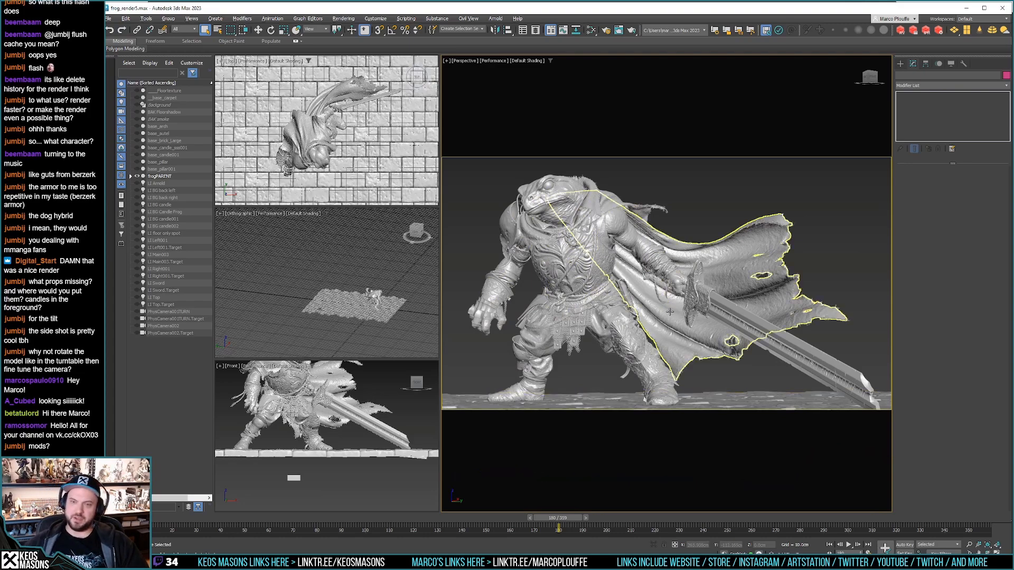
{"action": "middle_click_drag", "start_coordinate": [600, 252], "coordinate": [583, 197], "text": "alt"}
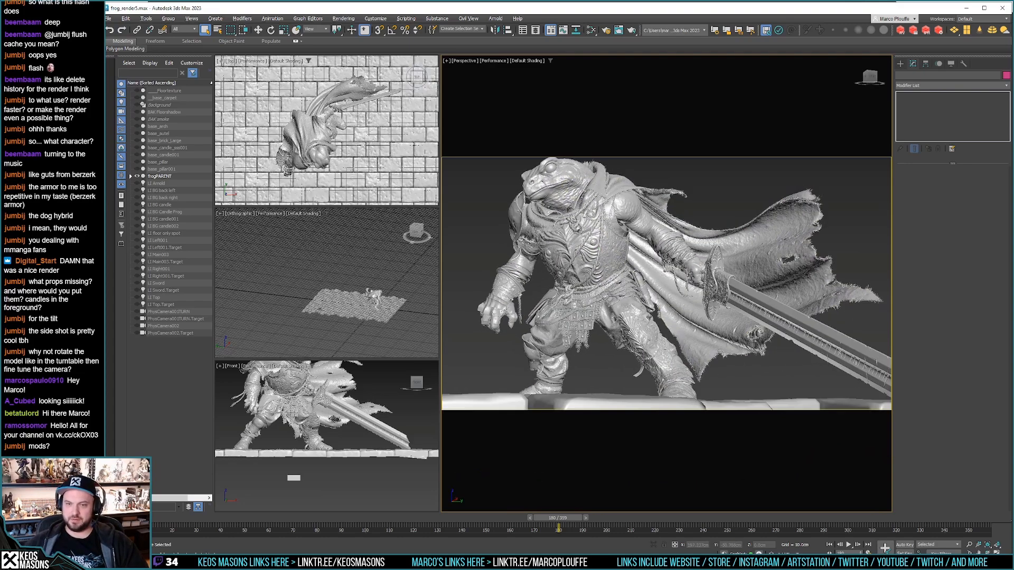
{"action": "middle_click_drag", "start_coordinate": [666, 318], "coordinate": [742, 318], "text": "alt"}
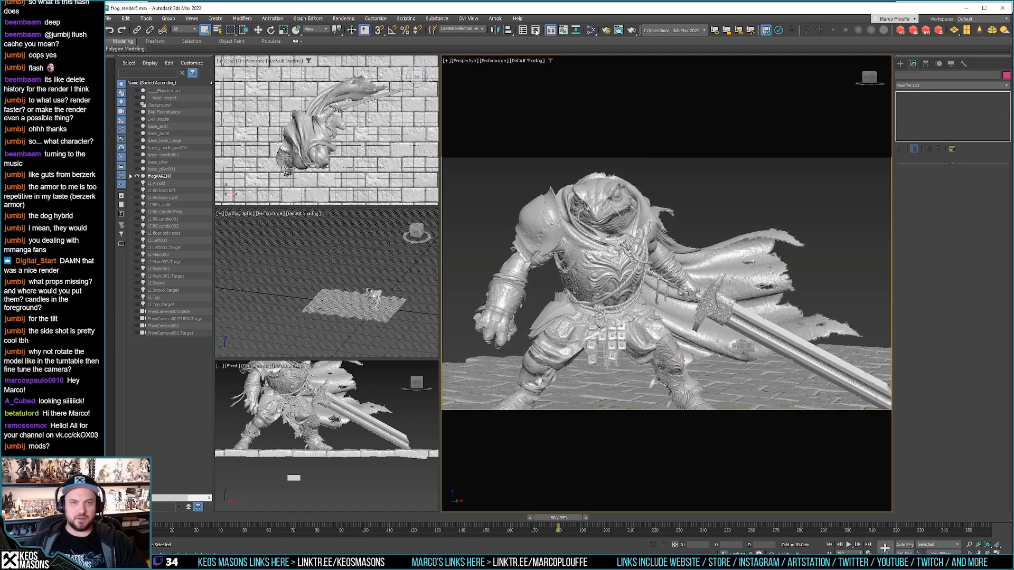
{"action": "key", "text": "shift+z"}
Step: In Render Setup, set the output size to 800 wide by 1000 high and lock the image aspect ratio
{"action": "key", "text": "F10"}
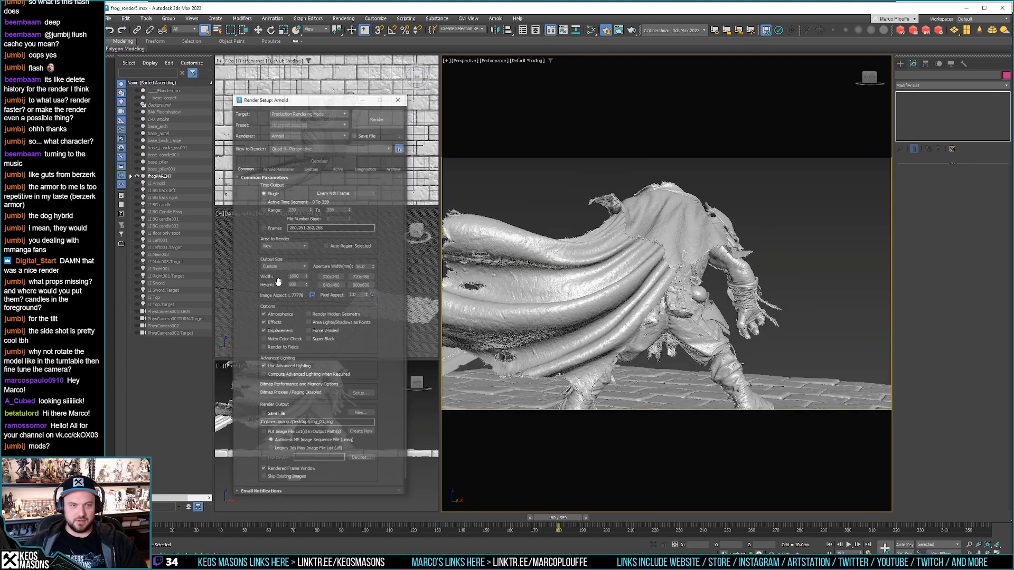
{"action": "double_click", "coordinate": [302, 276]}
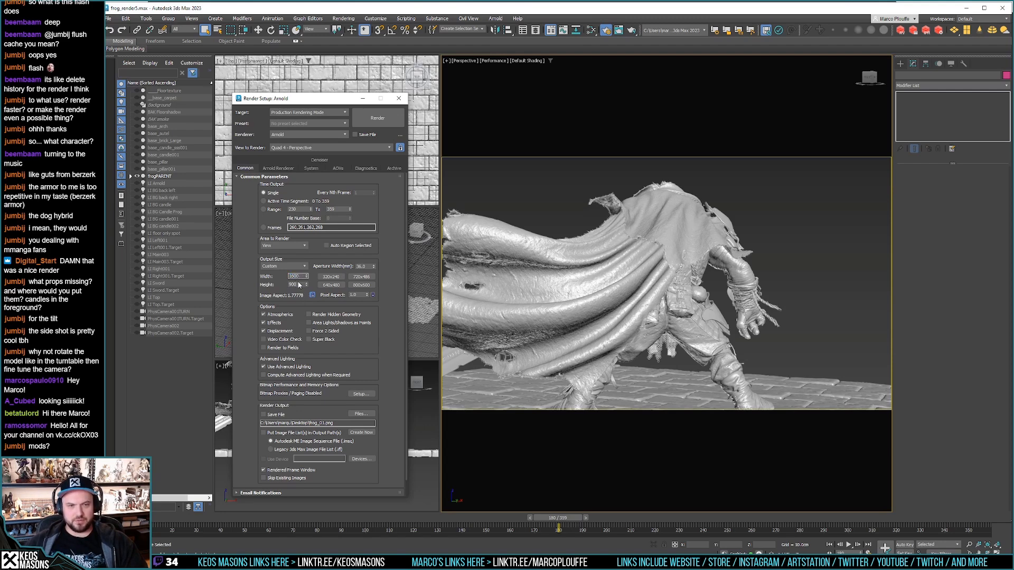
{"action": "double_click", "coordinate": [295, 285]}
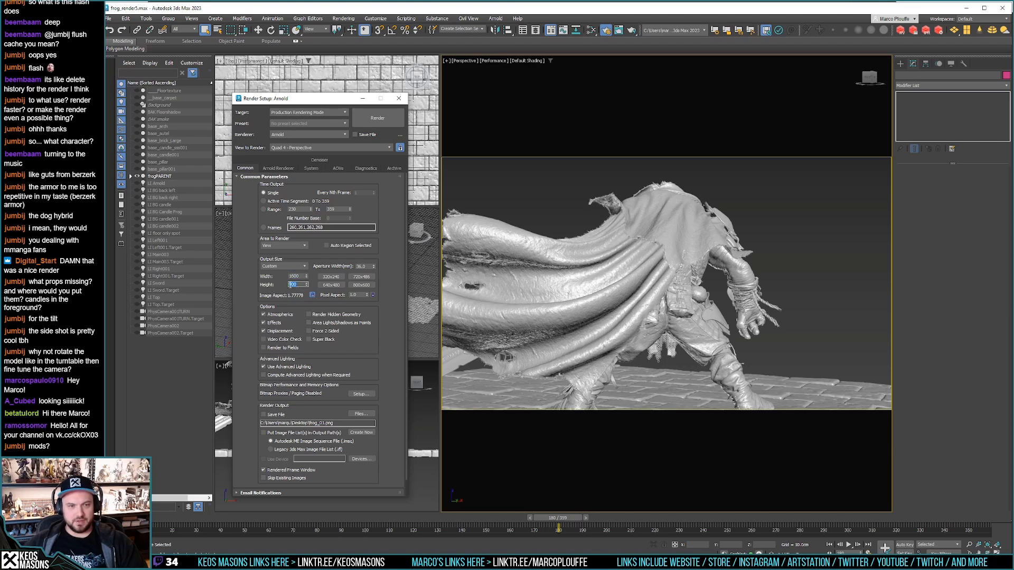
{"action": "double_click", "coordinate": [300, 276]}
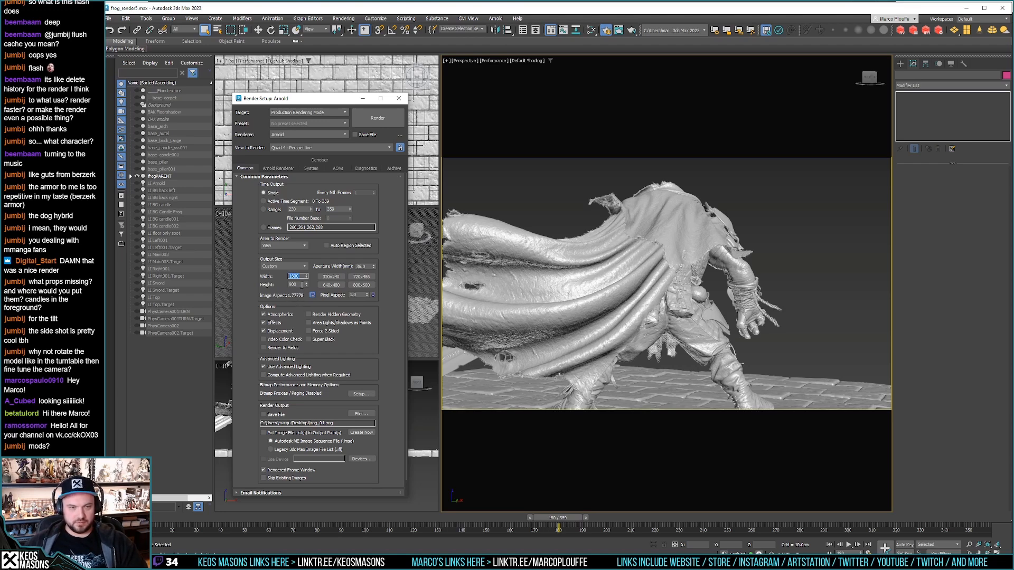
{"action": "double_click", "coordinate": [302, 284]}
{"action": "type", "text": "1000"}
{"action": "key", "text": "Tab"}
{"action": "type", "text": "800"}
{"action": "key", "text": "Return"}
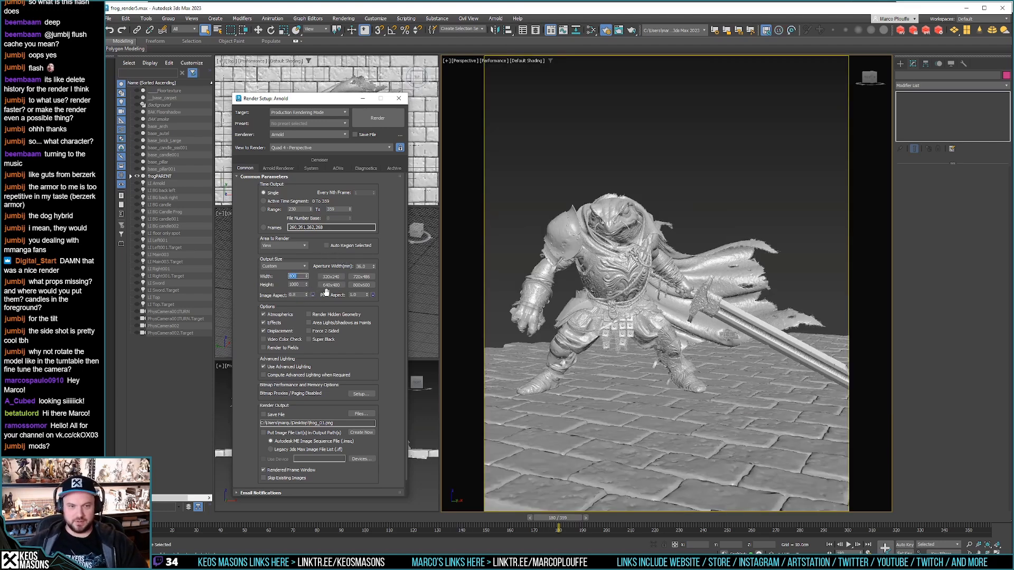
{"action": "left_click", "coordinate": [313, 296]}
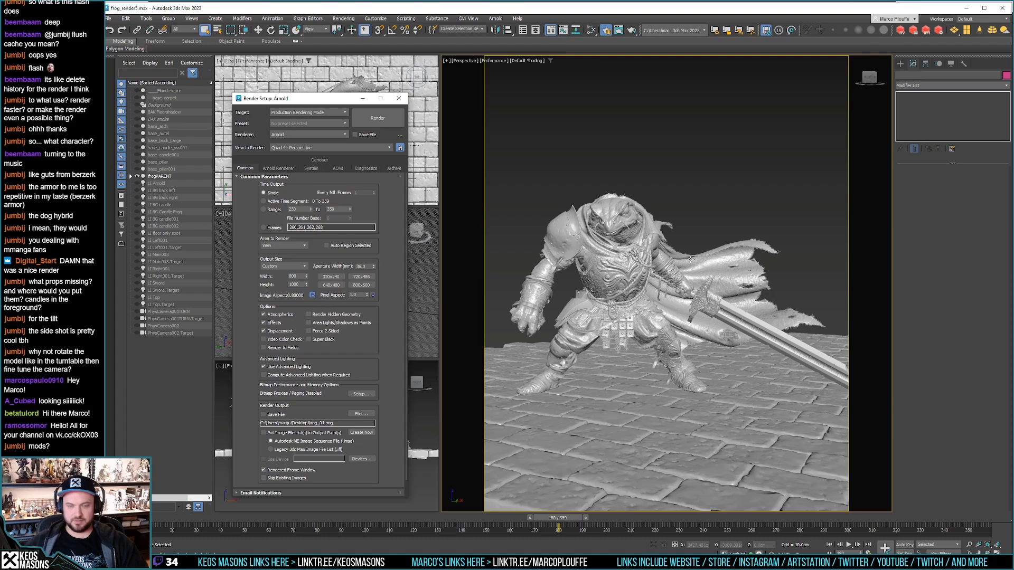
Step: Frame the perspective view in portrait format closely on the frog knight's head, shoulder armour and torso from a low three-quarter angle
{"action": "scroll", "coordinate": [677, 258], "scroll_direction": "up", "scroll_amount": 6}
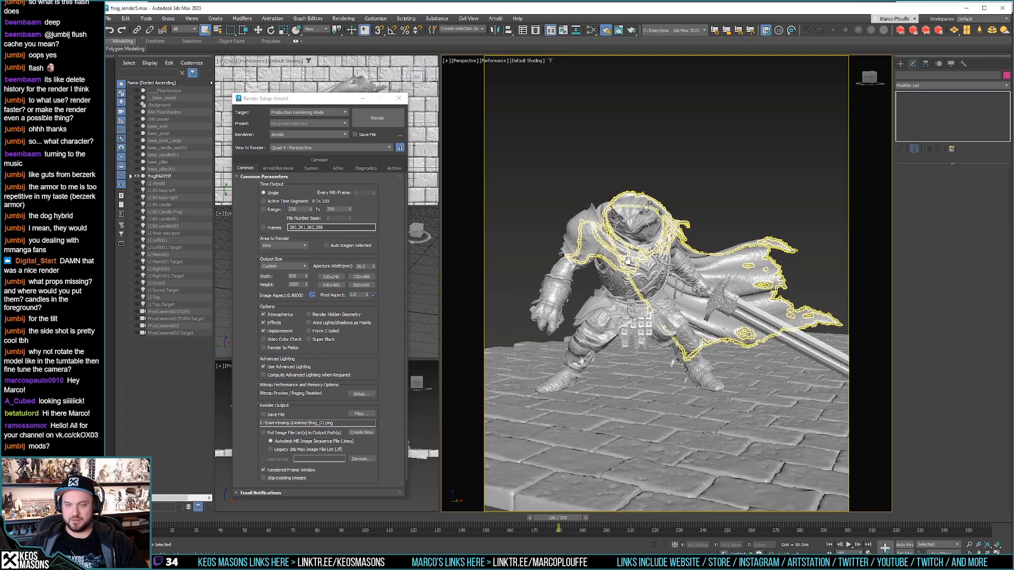
{"action": "scroll", "coordinate": [643, 268], "scroll_direction": "up", "scroll_amount": 4}
{"action": "middle_click_drag", "start_coordinate": [647, 260], "coordinate": [598, 283]}
{"action": "scroll", "coordinate": [606, 278], "scroll_direction": "up", "scroll_amount": 4}
{"action": "middle_click_drag", "start_coordinate": [607, 278], "coordinate": [712, 245], "text": "alt"}
{"action": "mouse_move", "coordinate": [711, 245]}
{"action": "middle_mouse_down"}
{"action": "mouse_move", "coordinate": [716, 270]}
{"action": "mouse_move", "coordinate": [716, 258]}
{"action": "middle_mouse_up"}
{"action": "scroll", "coordinate": [721, 267], "scroll_direction": "up", "scroll_amount": 1}
{"action": "scroll", "coordinate": [721, 267], "scroll_direction": "down", "scroll_amount": 1}
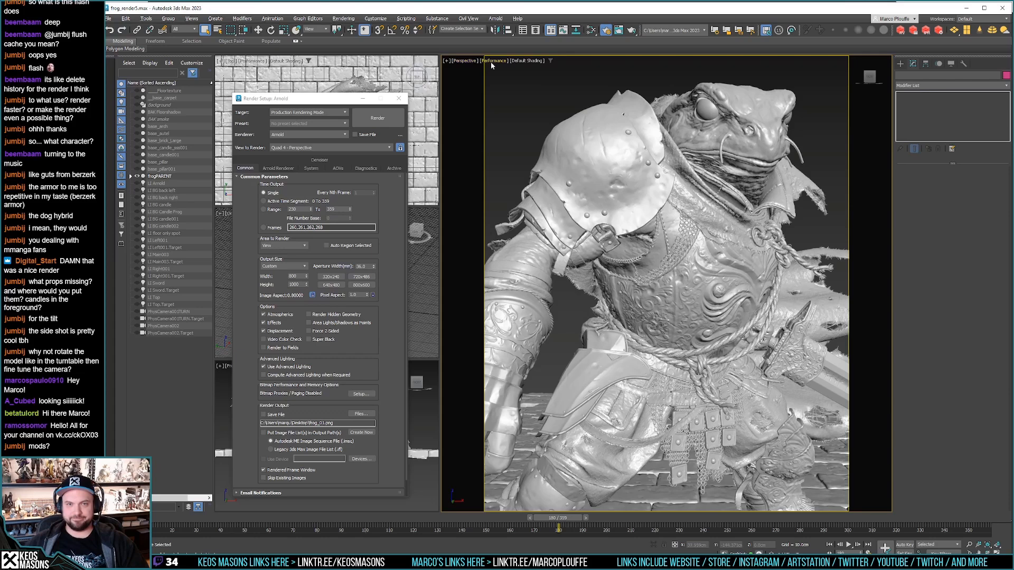
Step: Examine the perspective viewport's options and its Viewport Configuration settings for background, layout, regions, statistics, ViewCube and SteeringWheels
{"action": "left_click", "coordinate": [465, 63]}
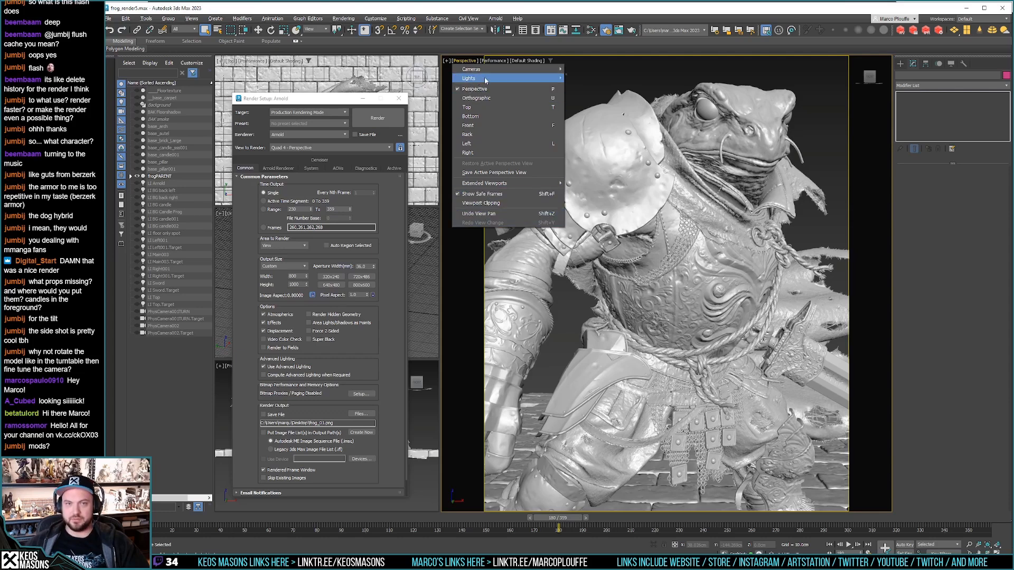
{"action": "left_click", "coordinate": [510, 61]}
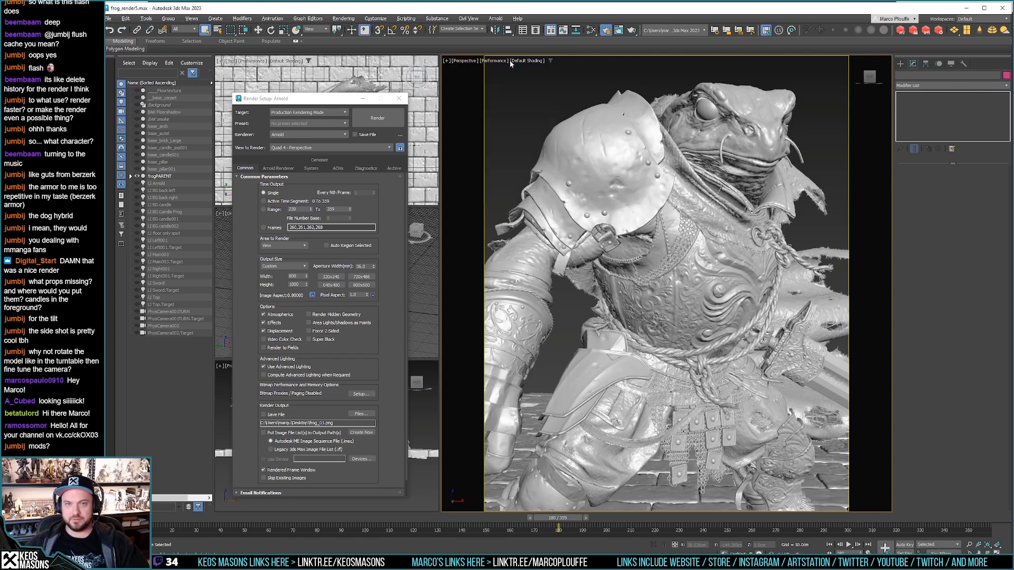
{"action": "left_click", "coordinate": [465, 63]}
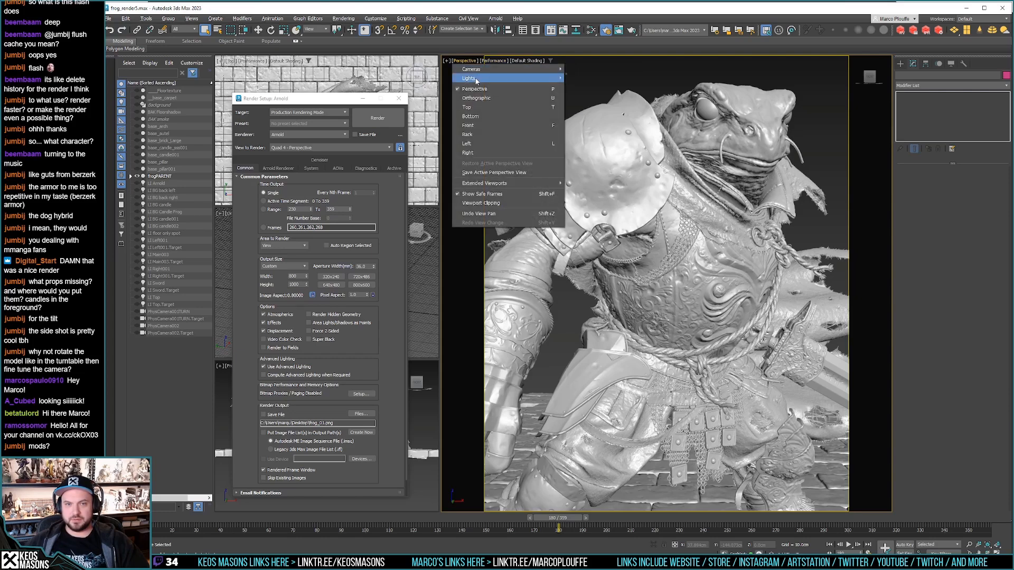
{"action": "mouse_move", "coordinate": [495, 187]}
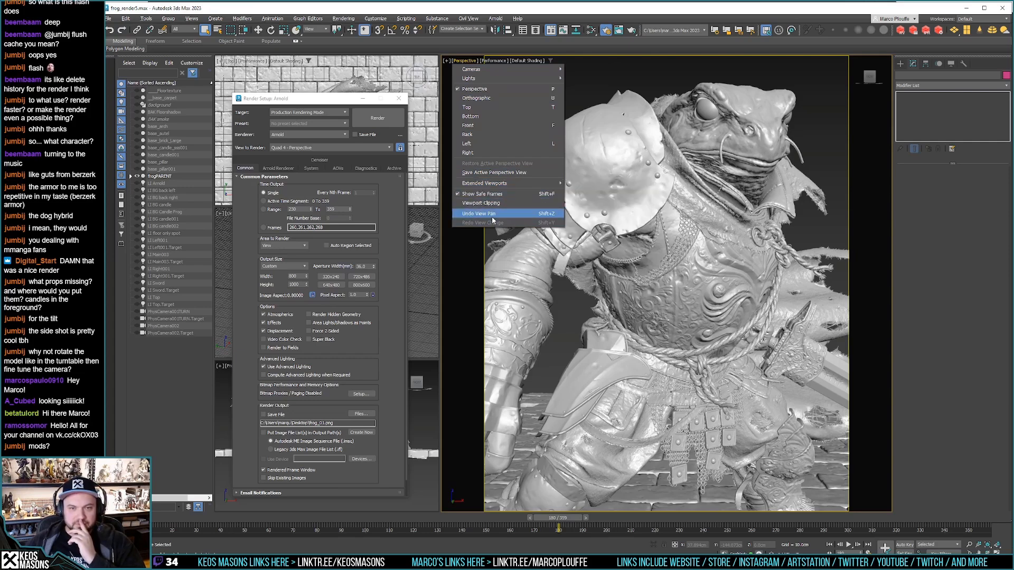
{"action": "left_click", "coordinate": [447, 61]}
{"action": "left_click", "coordinate": [447, 61]}
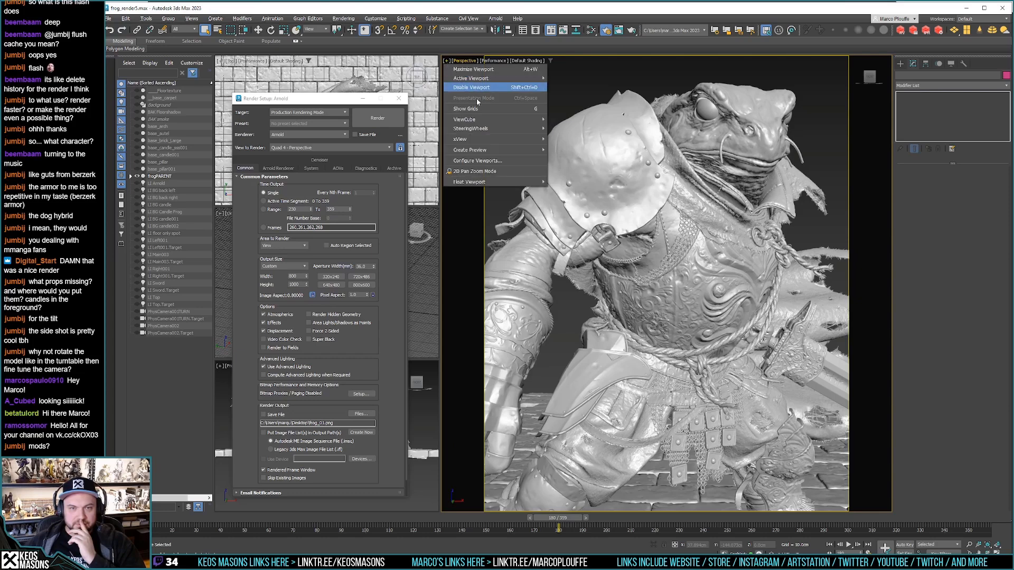
{"action": "left_click", "coordinate": [477, 160]}
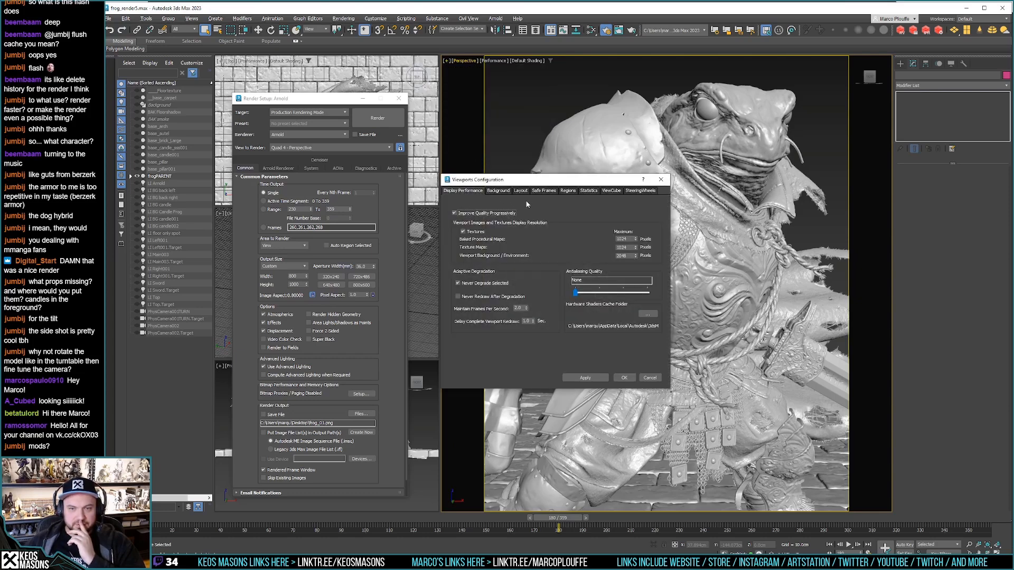
{"action": "left_click", "coordinate": [498, 191]}
{"action": "left_click", "coordinate": [521, 191]}
{"action": "left_click", "coordinate": [567, 191]}
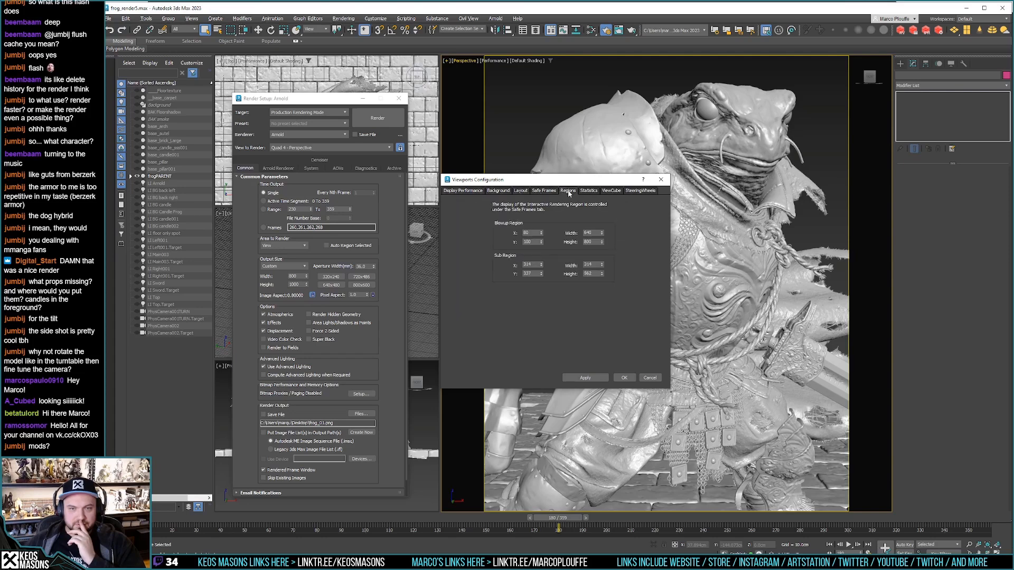
{"action": "left_click", "coordinate": [589, 191]}
{"action": "left_click", "coordinate": [568, 191]}
{"action": "left_click", "coordinate": [590, 191]}
{"action": "left_click", "coordinate": [568, 192]}
{"action": "left_click", "coordinate": [587, 191]}
{"action": "left_click", "coordinate": [615, 191]}
{"action": "left_click", "coordinate": [594, 190]}
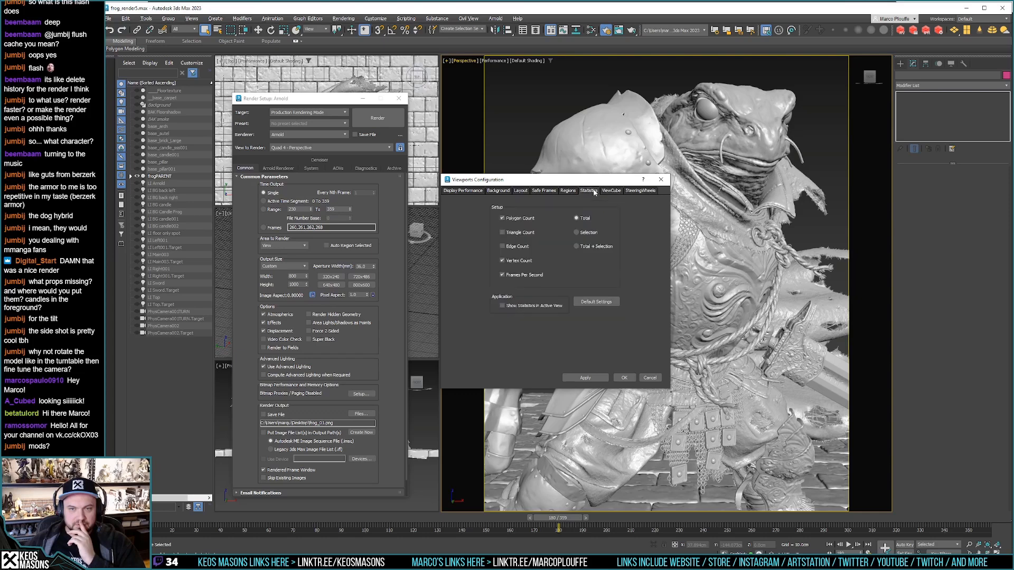
{"action": "left_click", "coordinate": [569, 191]}
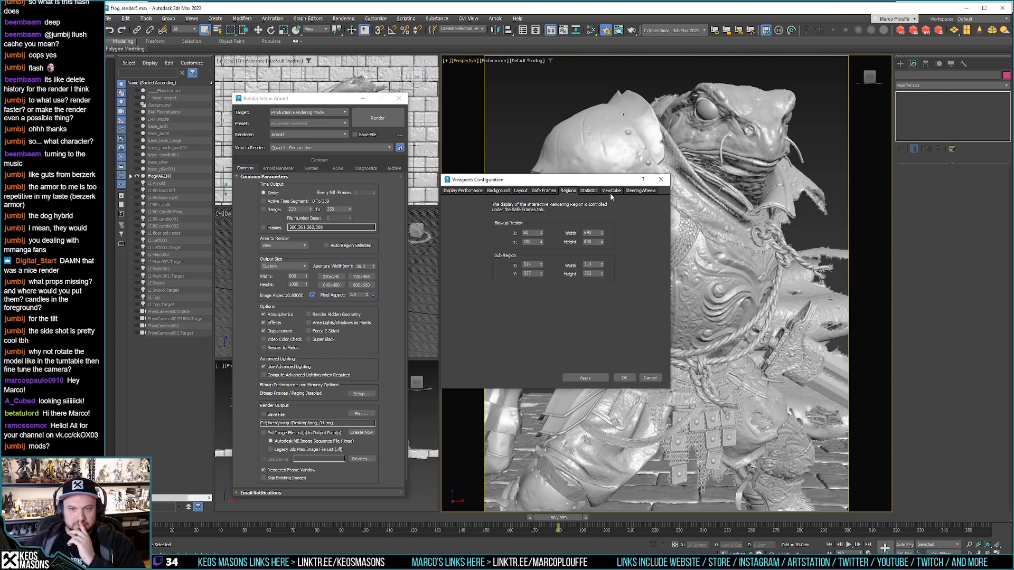
{"action": "left_click", "coordinate": [640, 191]}
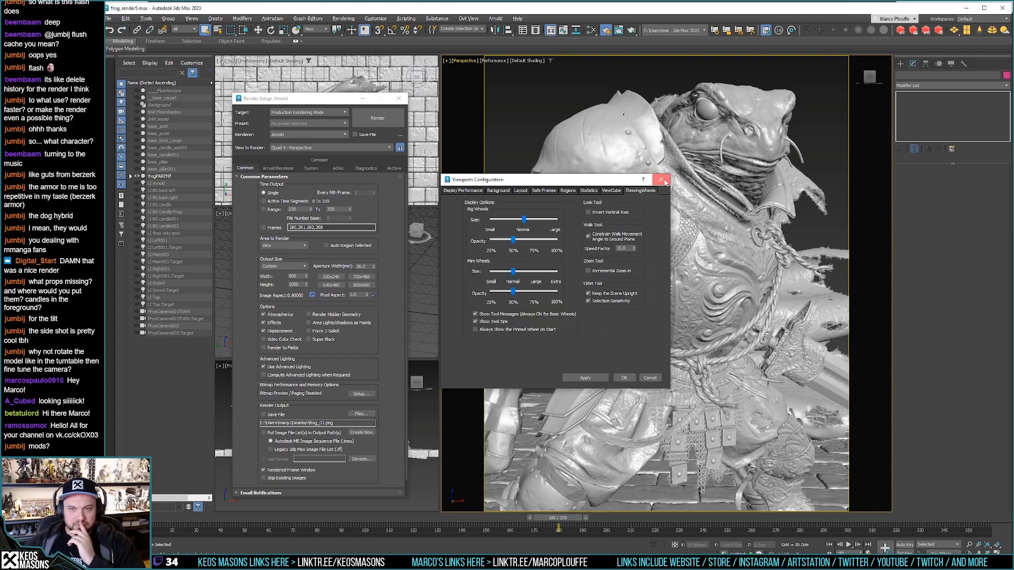
{"action": "left_click", "coordinate": [660, 180]}
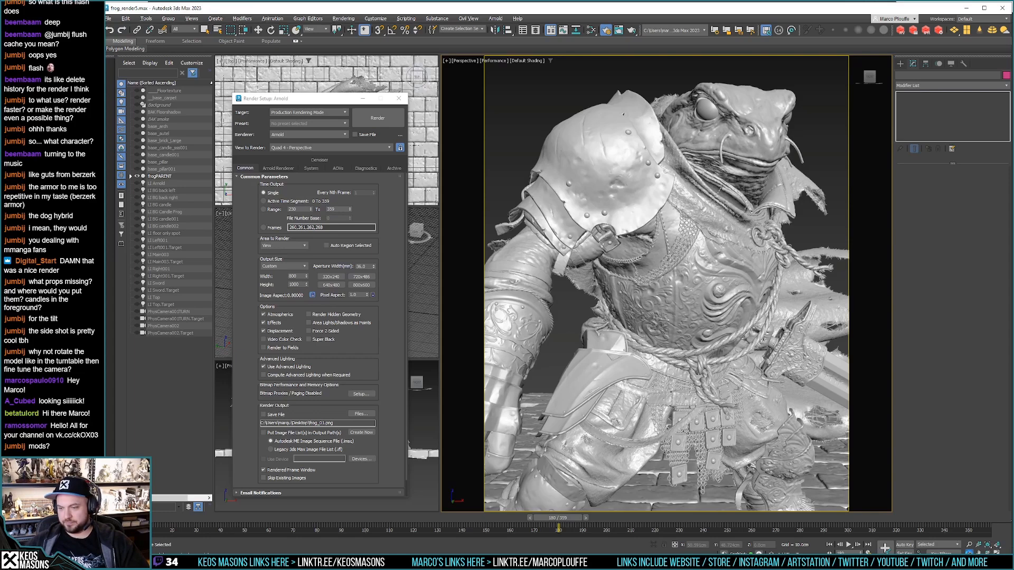
Step: Reopen Viewport Configuration and check its settings again, including Safe Frames and display performance
{"action": "right_click", "coordinate": [970, 552]}
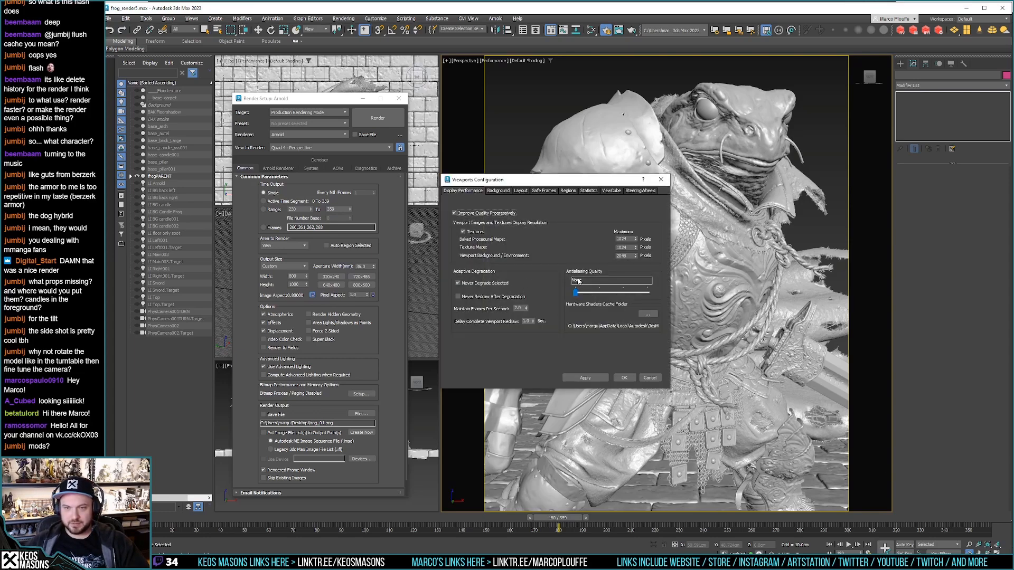
{"action": "left_click", "coordinate": [498, 191]}
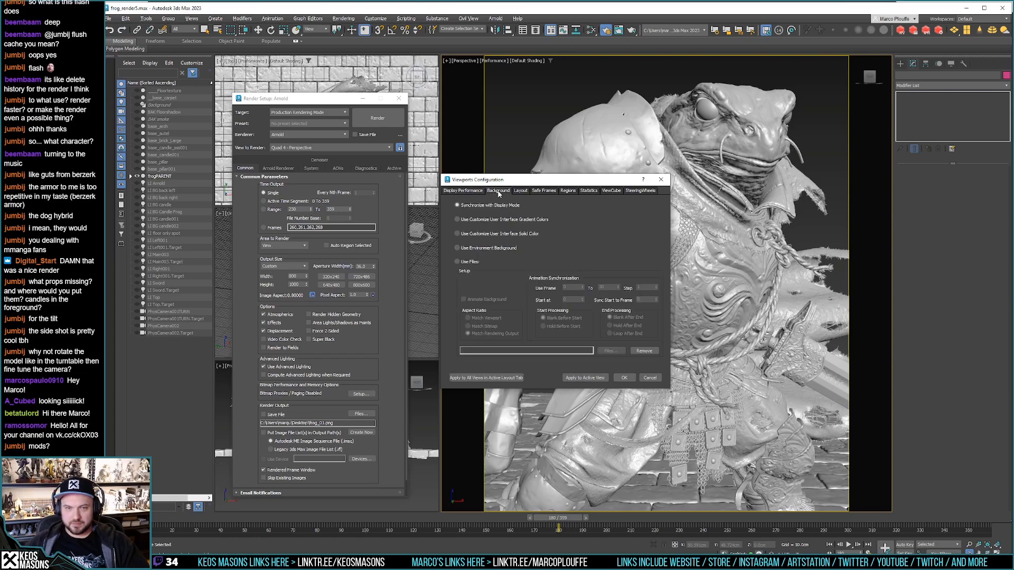
{"action": "left_click", "coordinate": [517, 192]}
{"action": "left_click", "coordinate": [532, 193]}
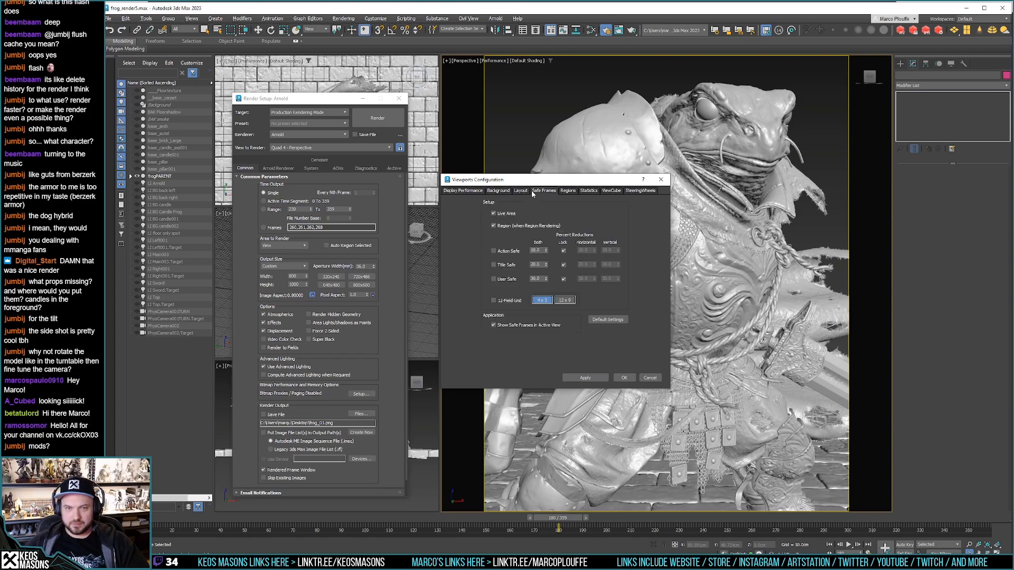
{"action": "left_click", "coordinate": [567, 192]}
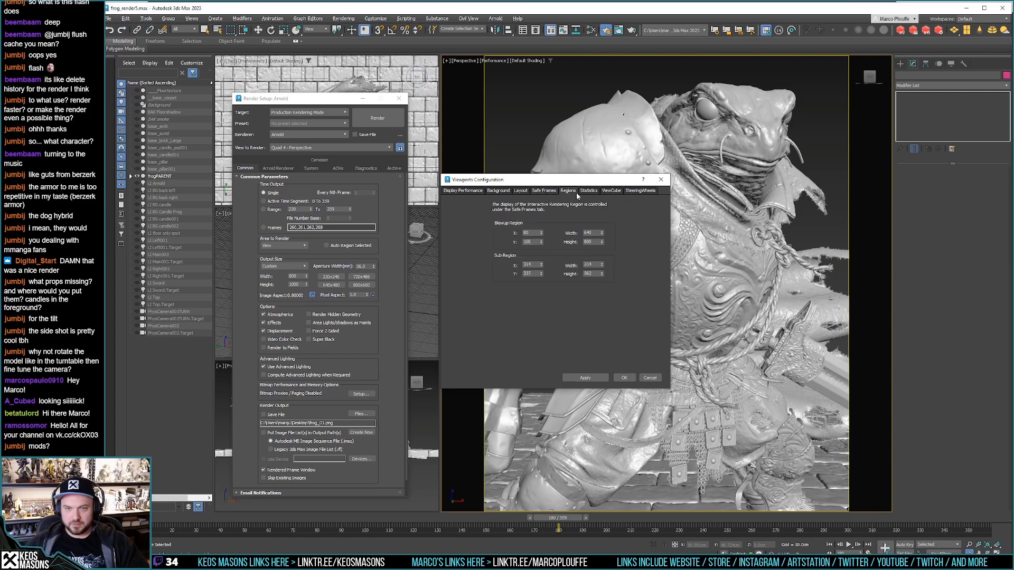
{"action": "left_click", "coordinate": [589, 193]}
{"action": "left_click", "coordinate": [611, 192]}
{"action": "left_click", "coordinate": [646, 192]}
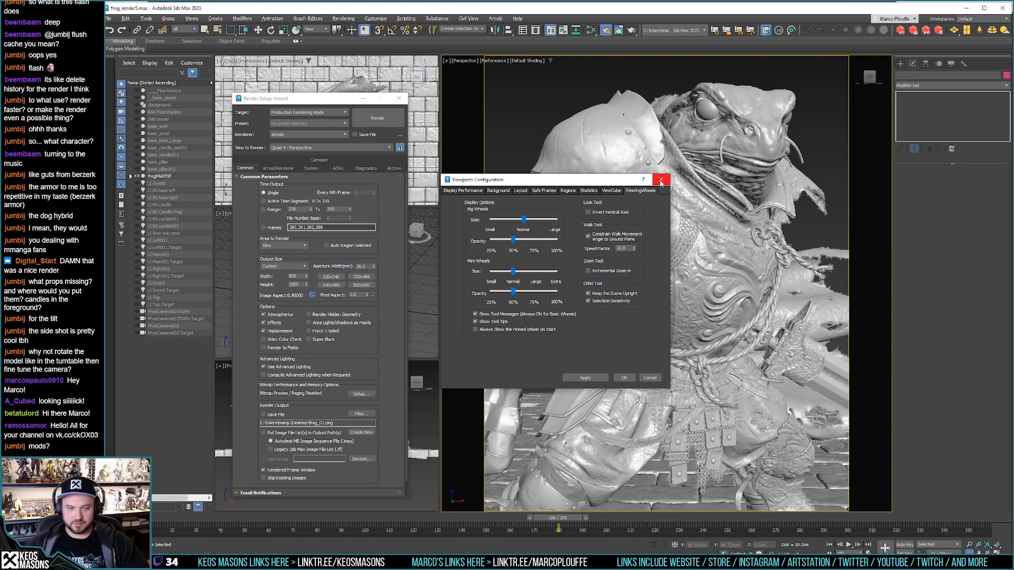
{"action": "left_click", "coordinate": [660, 182]}
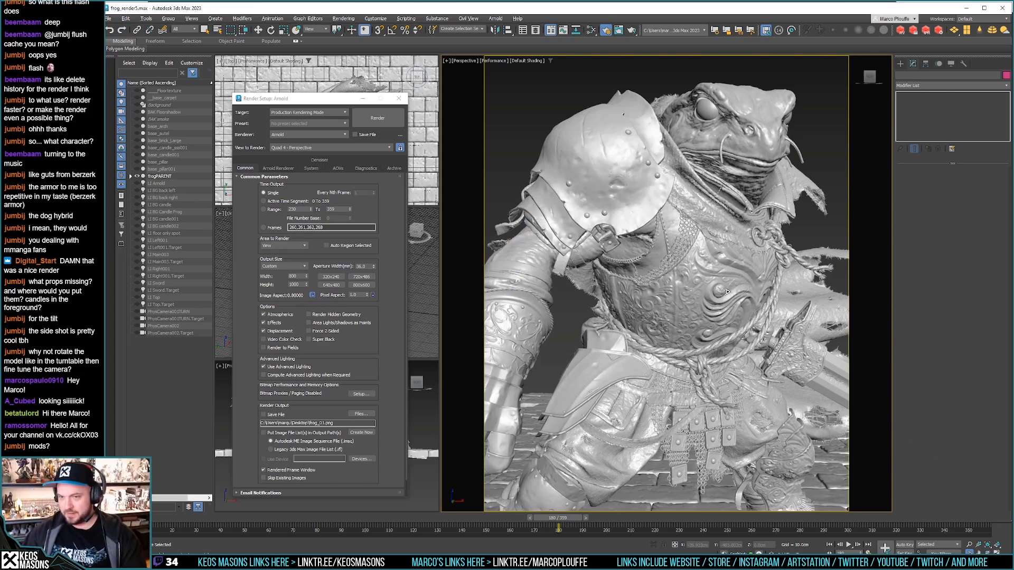
Step: Bring the perspective view in close on the engraved breastplate and return to the Select tool
{"action": "left_click_drag", "start_coordinate": [699, 277], "coordinate": [680, 238]}
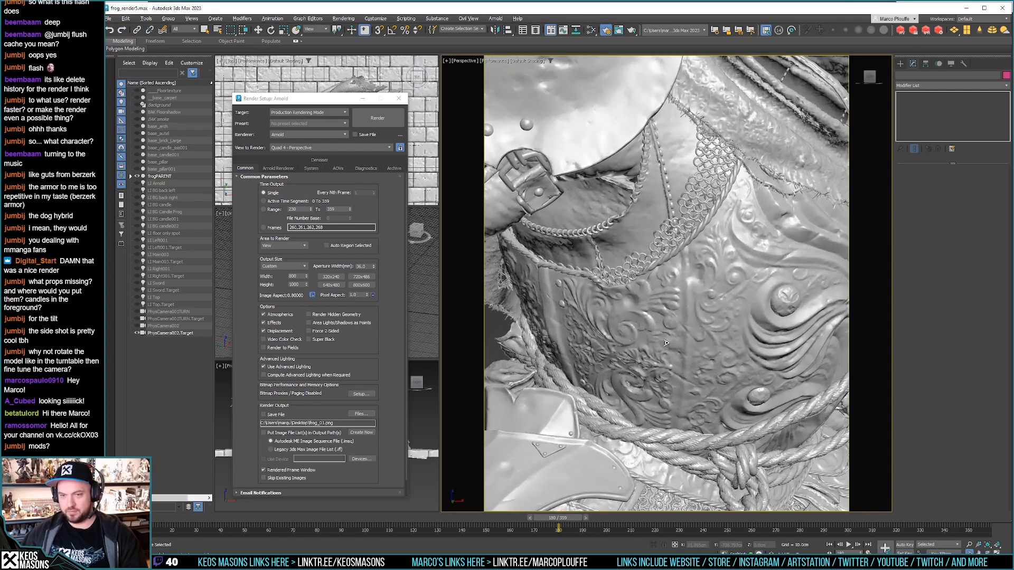
{"action": "key", "text": "q"}
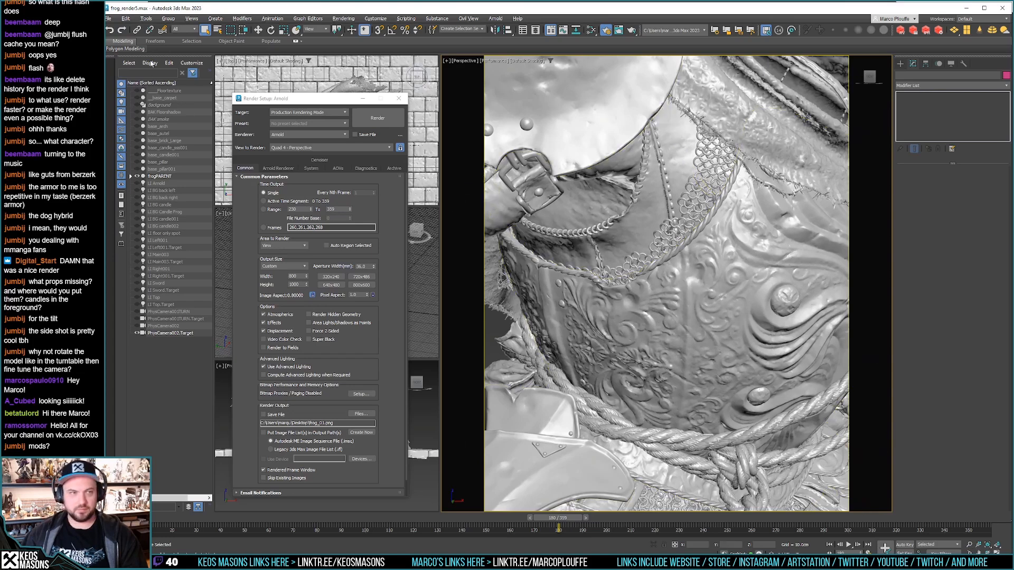
Step: Undo the breastplate close-up in the perspective viewport, returning to the three-quarter framing of the frog knight's upper body
{"action": "left_click", "coordinate": [126, 18]}
{"action": "left_click", "coordinate": [140, 42]}
{"action": "left_click", "coordinate": [126, 22]}
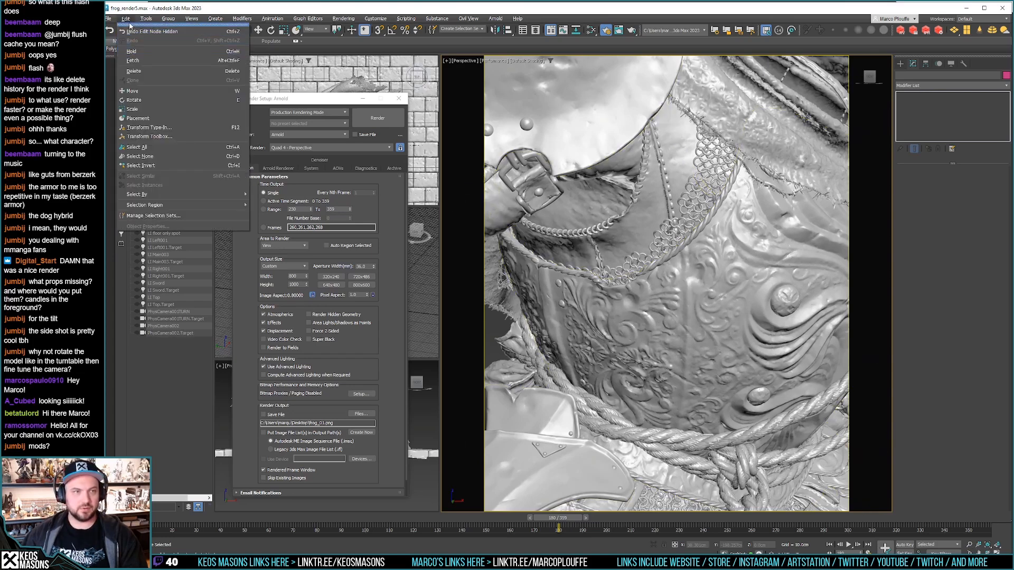
{"action": "left_click", "coordinate": [135, 27]}
{"action": "key", "text": "shift+z"}
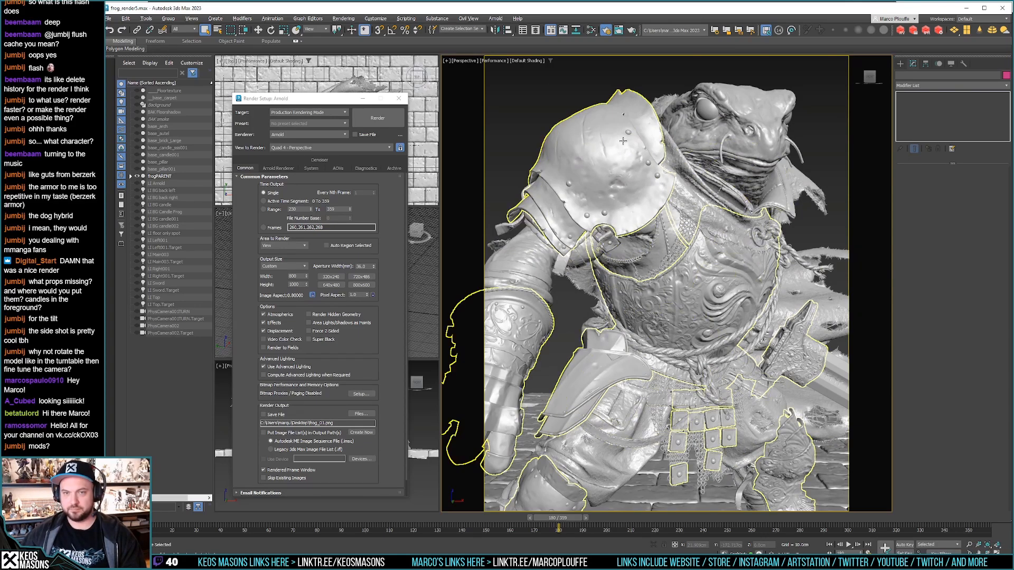
{"action": "right_click", "coordinate": [598, 150]}
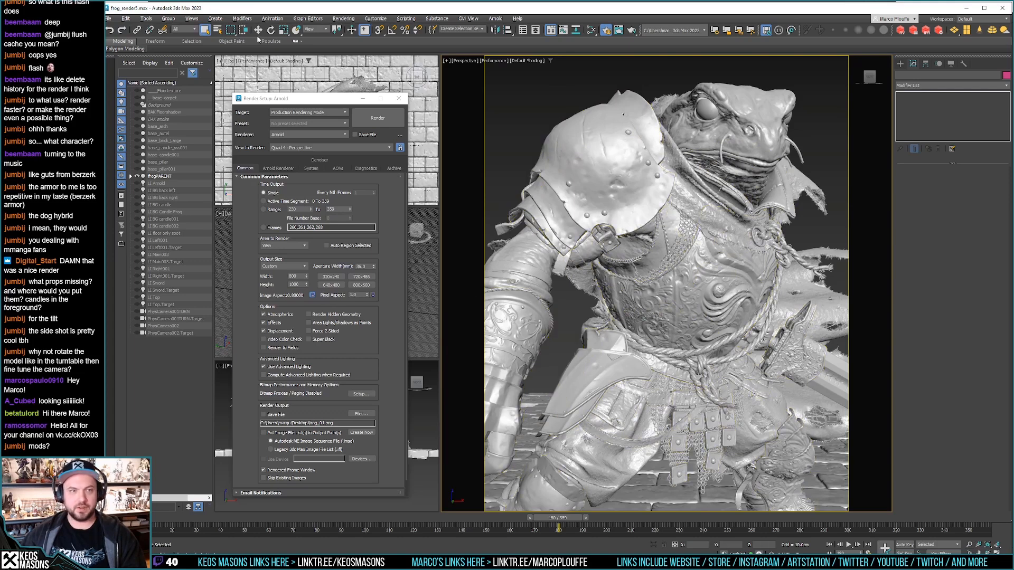
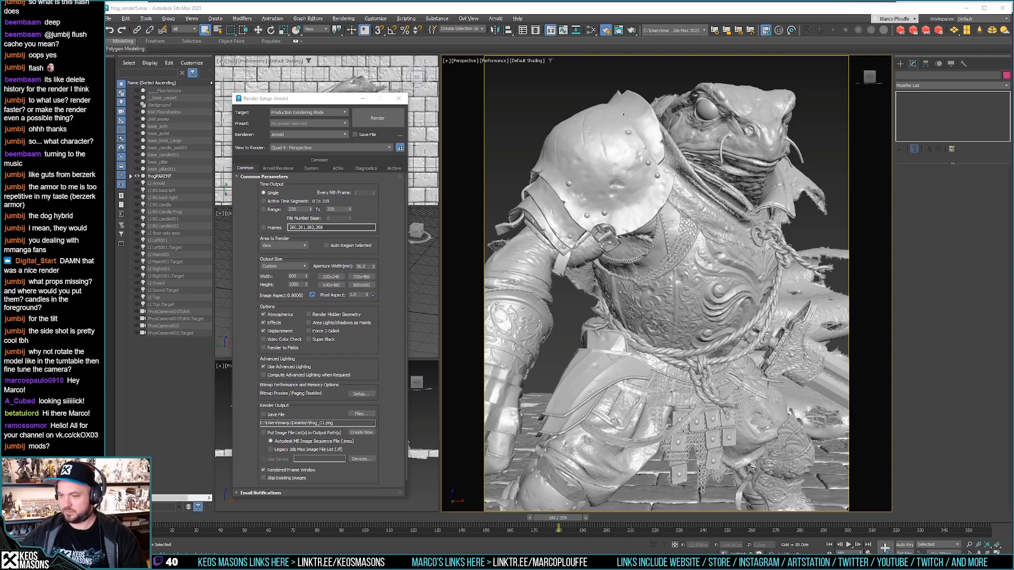
Step: Check the Viewport Configuration settings for display performance, background, layout and Safe Frames
{"action": "right_click", "coordinate": [968, 551]}
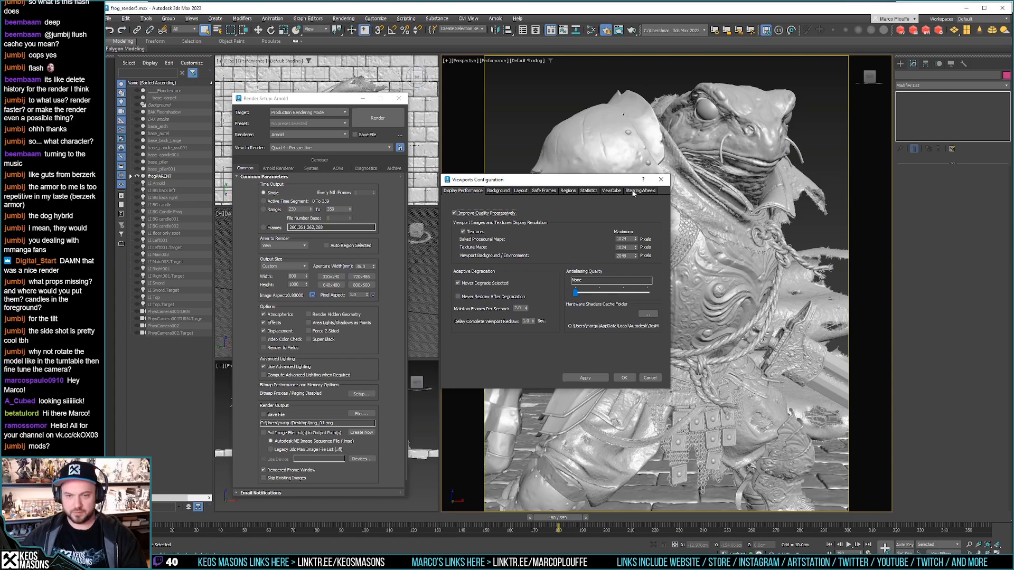
{"action": "left_click", "coordinate": [497, 193]}
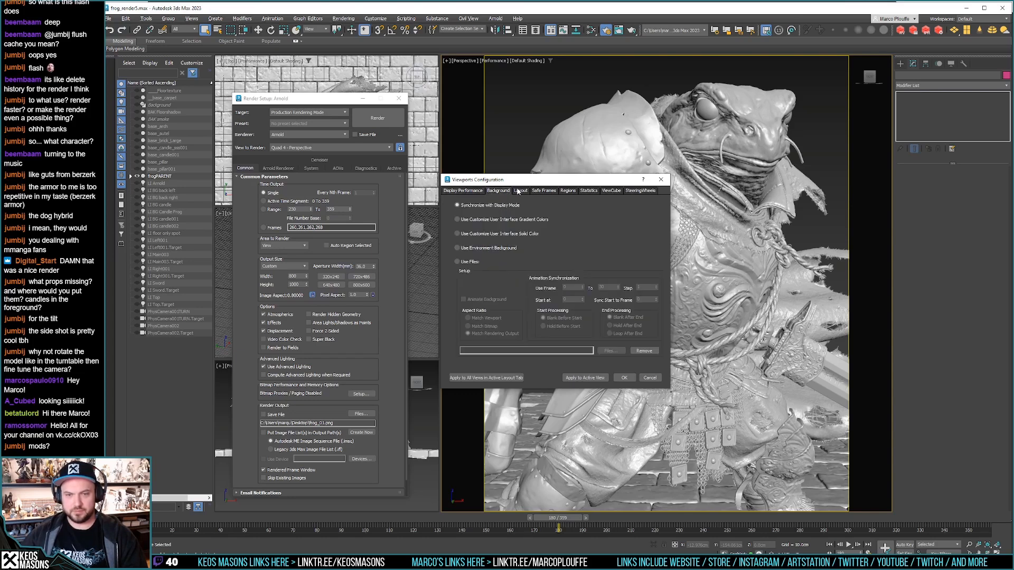
{"action": "left_click", "coordinate": [519, 191]}
{"action": "left_click", "coordinate": [542, 192]}
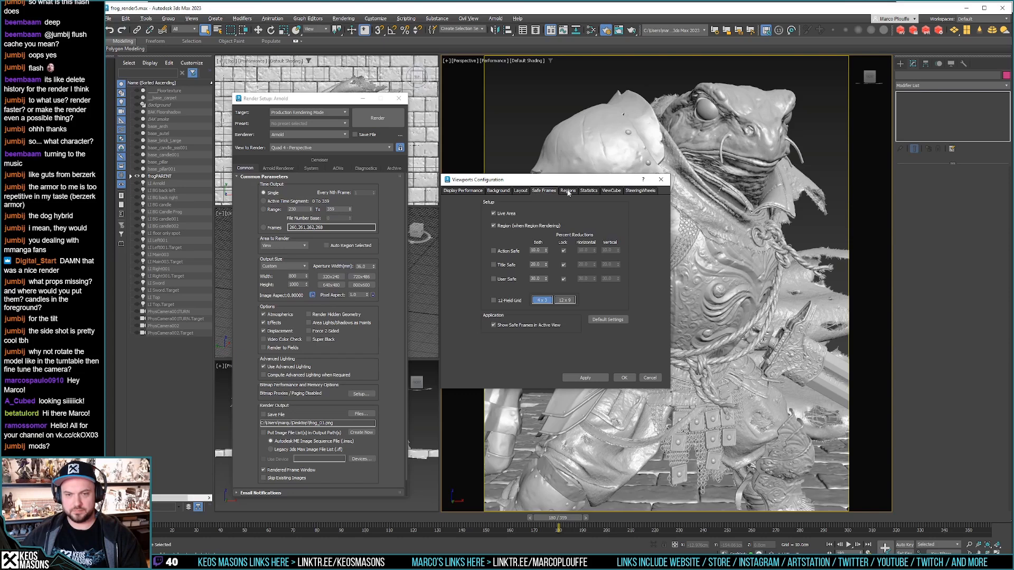
{"action": "left_click", "coordinate": [660, 180]}
{"action": "left_click", "coordinate": [494, 61]}
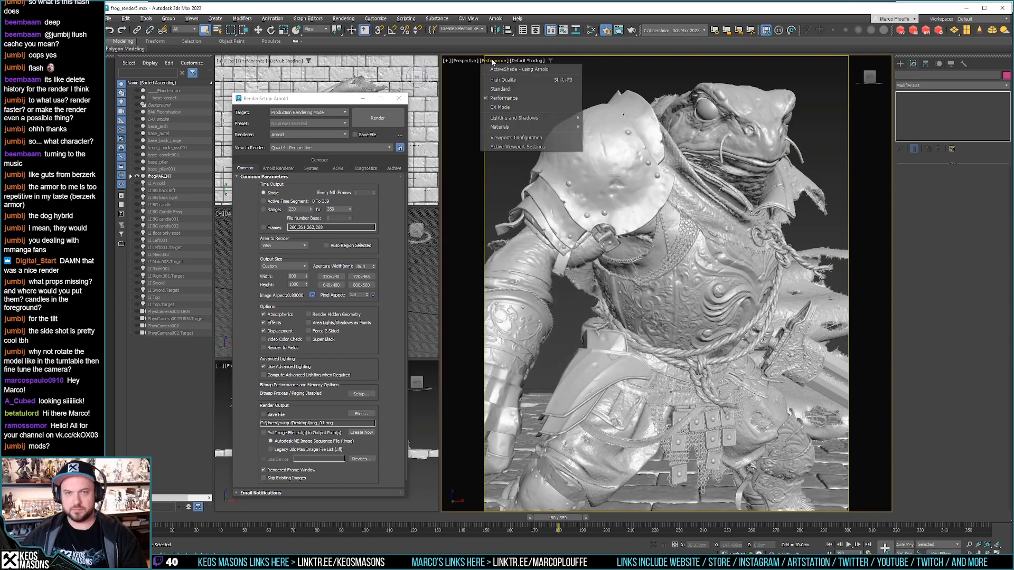
{"action": "left_click", "coordinate": [522, 145]}
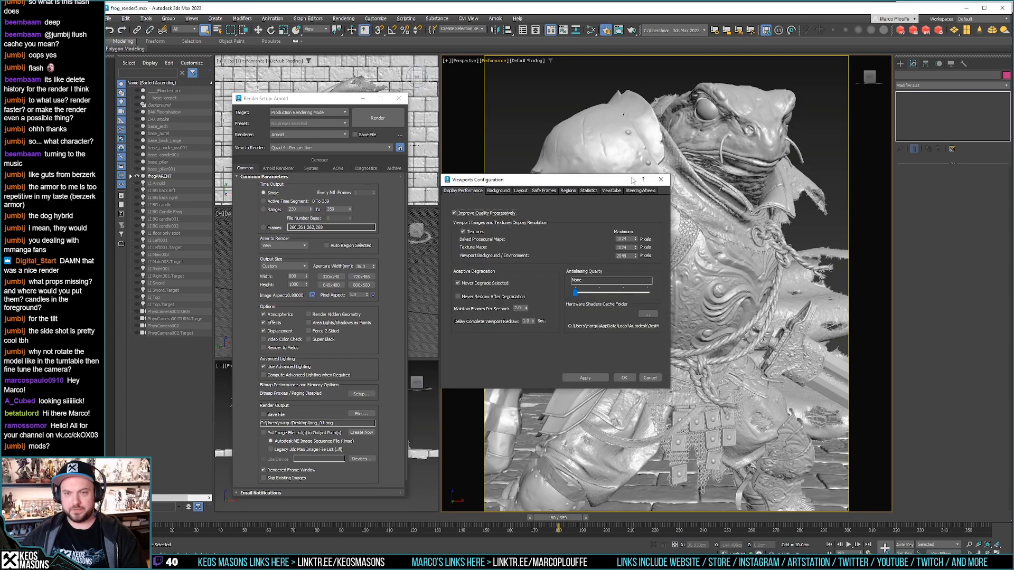
{"action": "left_click", "coordinate": [660, 179]}
Step: Set the perspective field of view to 50 in the active viewport's preferences and close the settings
{"action": "left_click", "coordinate": [493, 61]}
{"action": "left_click", "coordinate": [523, 147]}
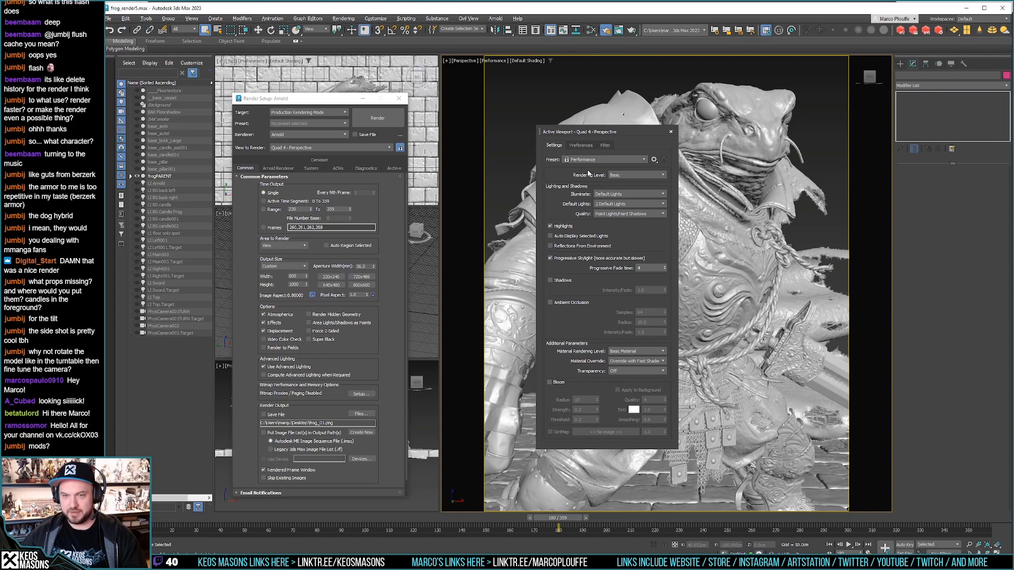
{"action": "left_click", "coordinate": [581, 146]}
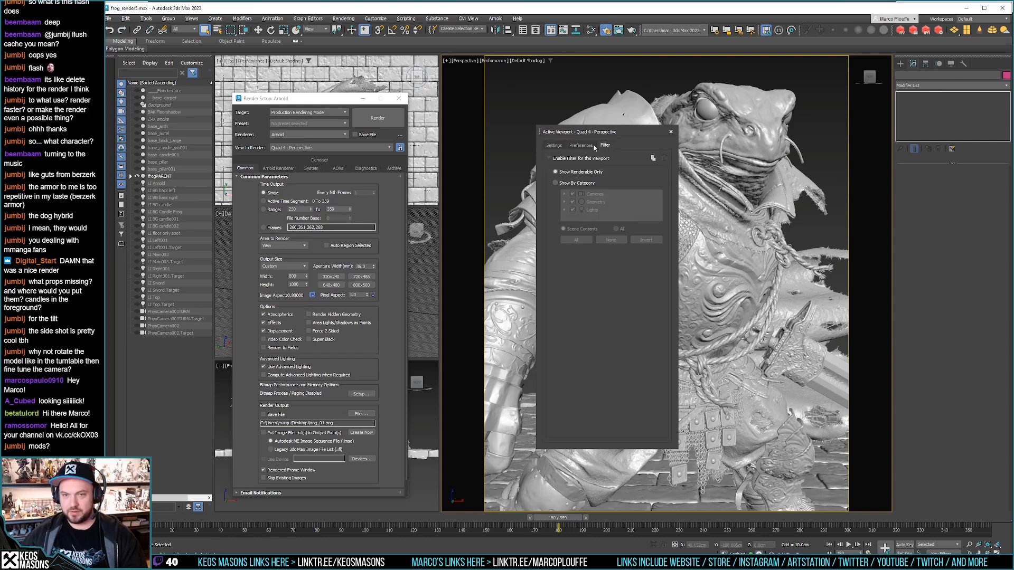
{"action": "double_click", "coordinate": [624, 222]}
{"action": "type", "text": "50"}
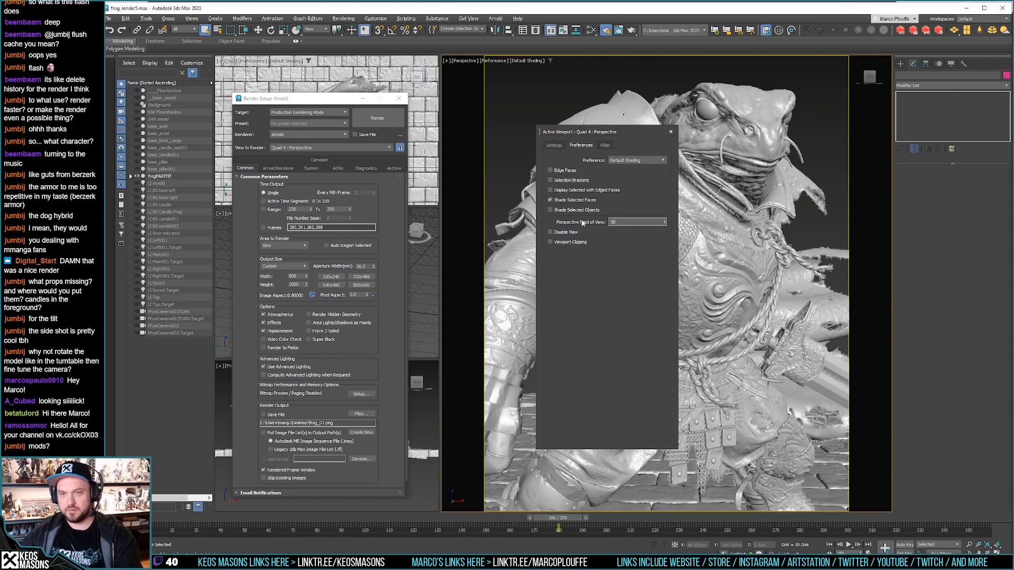
{"action": "key", "text": "Return"}
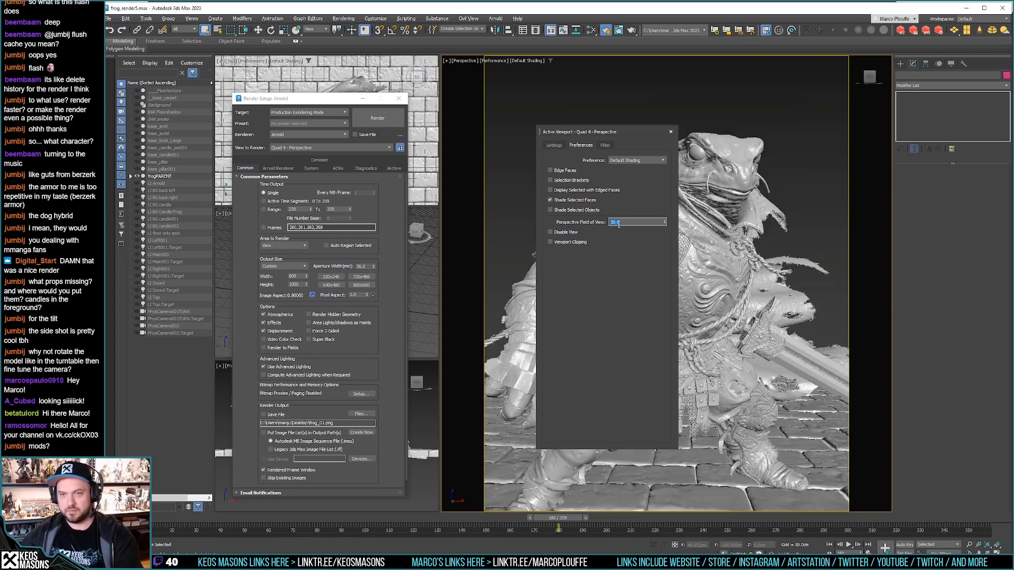
{"action": "left_click", "coordinate": [126, 19]}
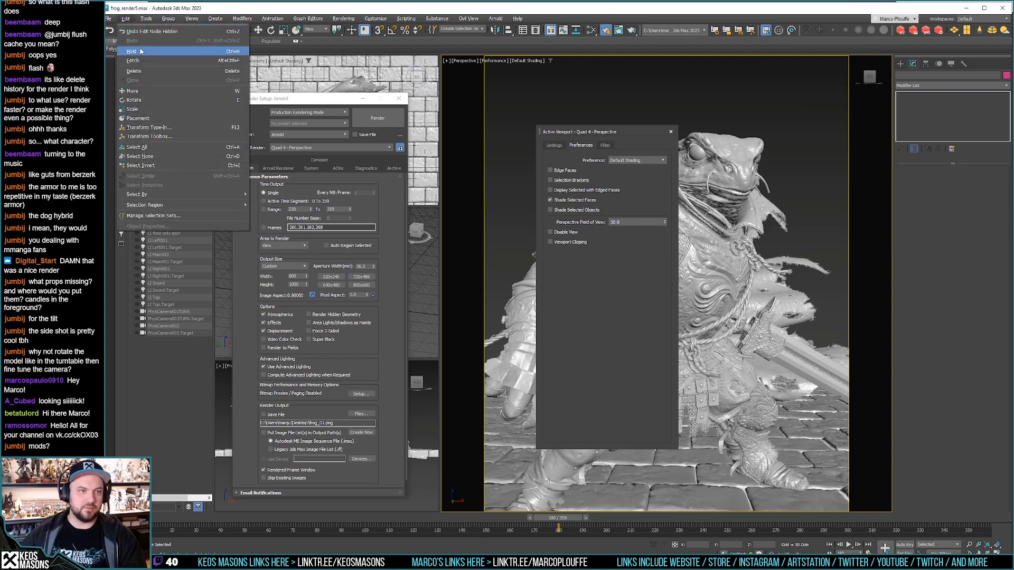
{"action": "left_click", "coordinate": [140, 32]}
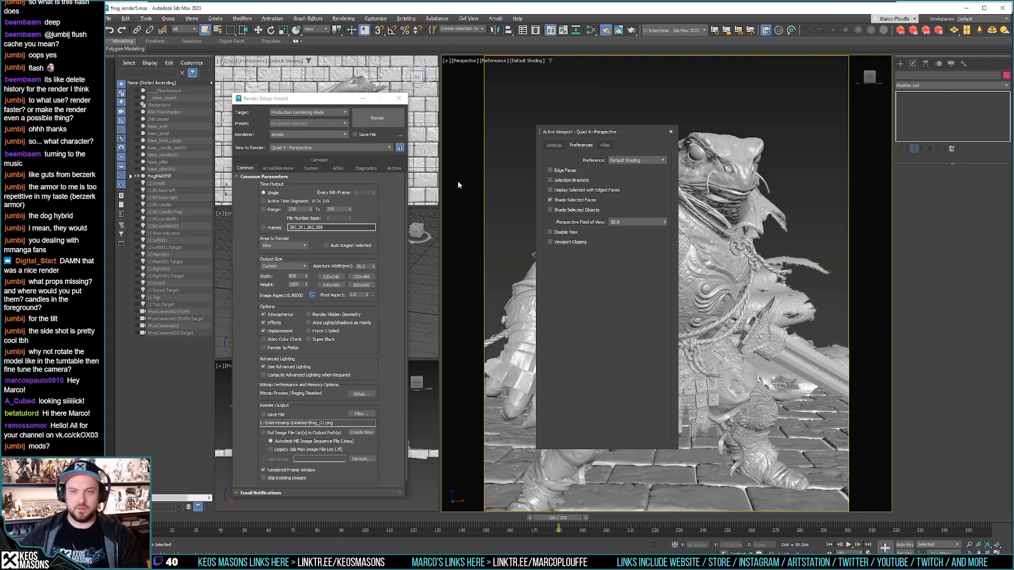
{"action": "left_click", "coordinate": [605, 145]}
{"action": "left_click", "coordinate": [579, 146]}
{"action": "left_click", "coordinate": [671, 131]}
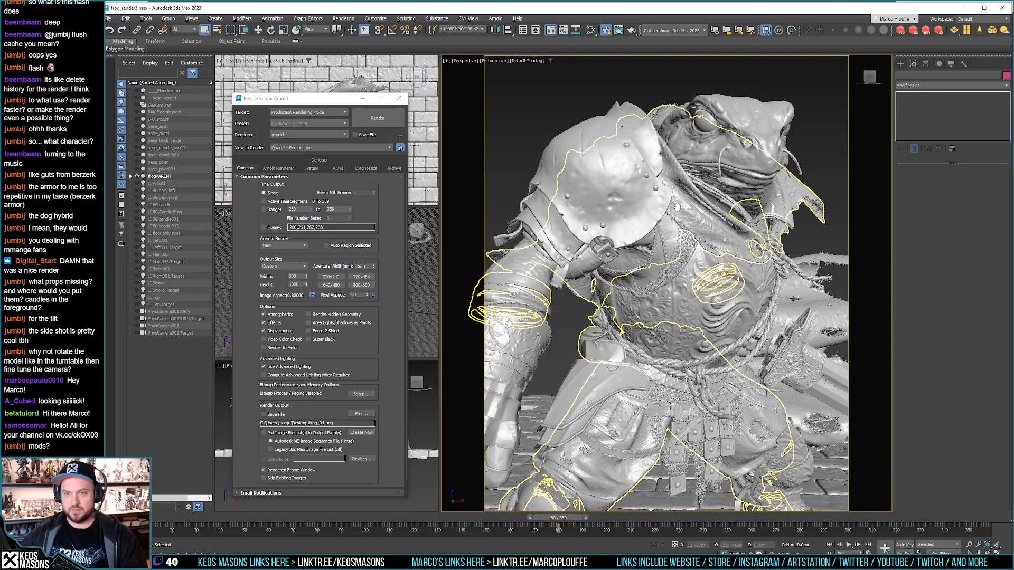
Step: Check the field of view in the active viewport's preferences, close them and orbit slightly around the frog knight
{"action": "left_click", "coordinate": [494, 61]}
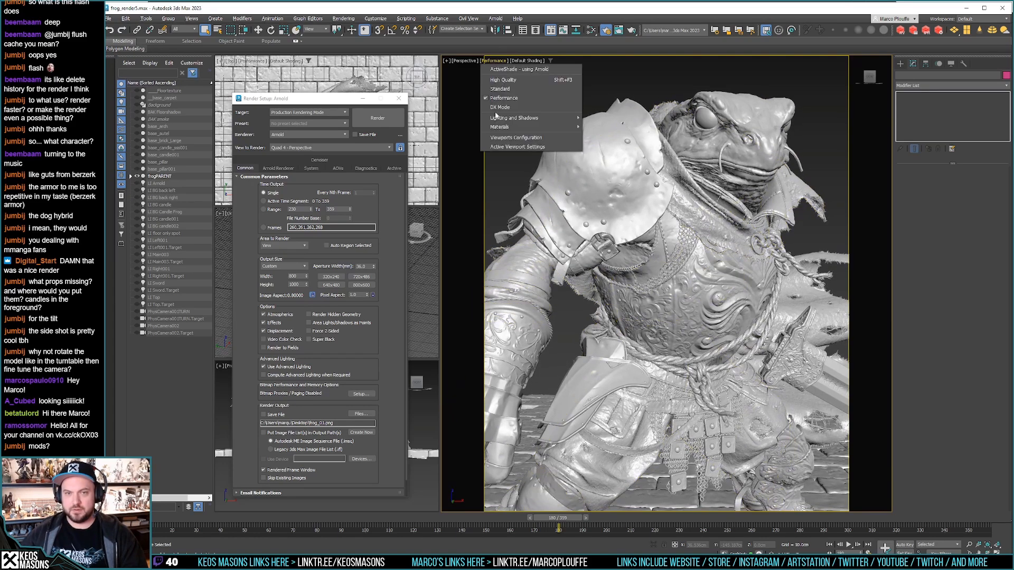
{"action": "left_click", "coordinate": [518, 148]}
{"action": "left_click", "coordinate": [581, 145]}
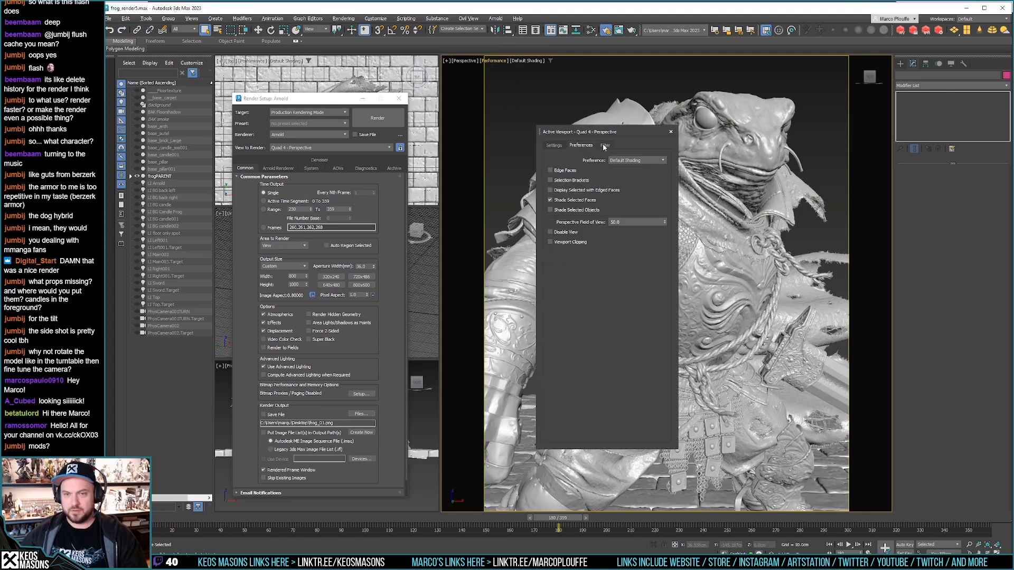
{"action": "left_click", "coordinate": [627, 221]}
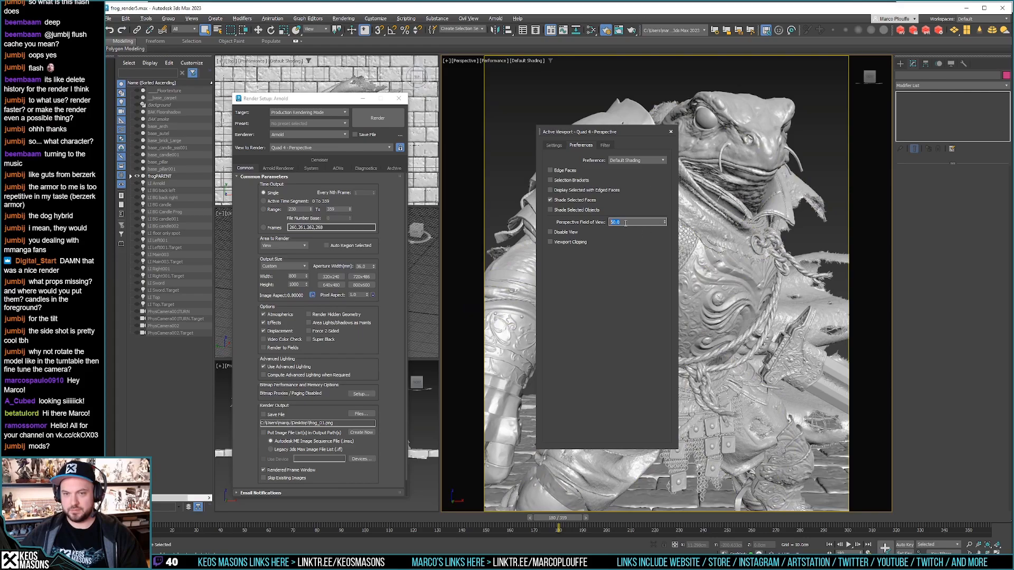
{"action": "left_click", "coordinate": [670, 132]}
{"action": "mouse_move", "coordinate": [679, 272]}
{"action": "middle_mouse_down", "text": "alt"}
{"action": "mouse_move", "coordinate": [668, 278]}
{"action": "mouse_move", "coordinate": [686, 274]}
{"action": "middle_mouse_up", "text": "alt"}
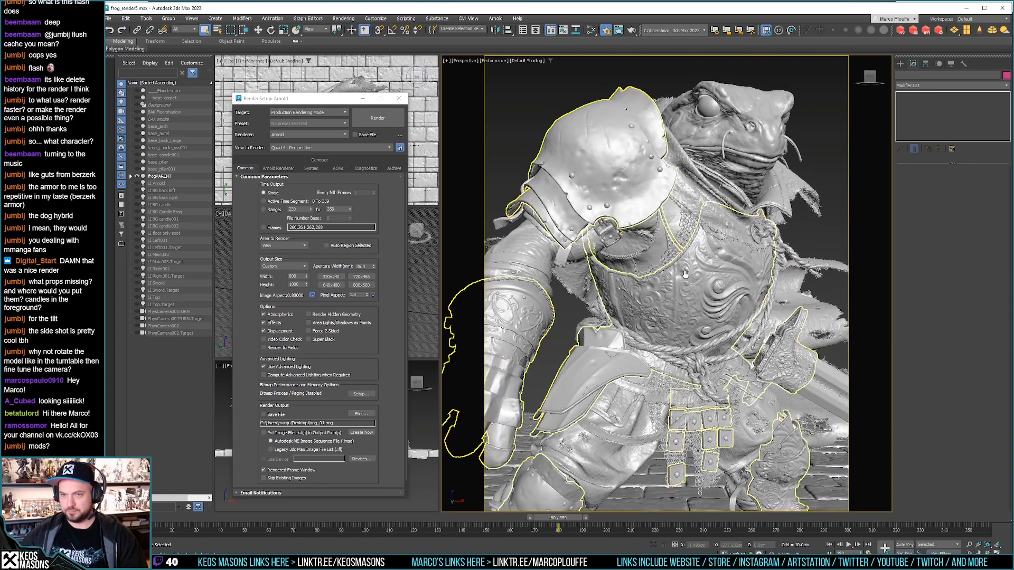
Step: Set the perspective field of view to 70 and bring the view in close on the frog knight's torso
{"action": "left_click", "coordinate": [495, 60]}
{"action": "left_click", "coordinate": [525, 62]}
{"action": "left_click", "coordinate": [516, 61]}
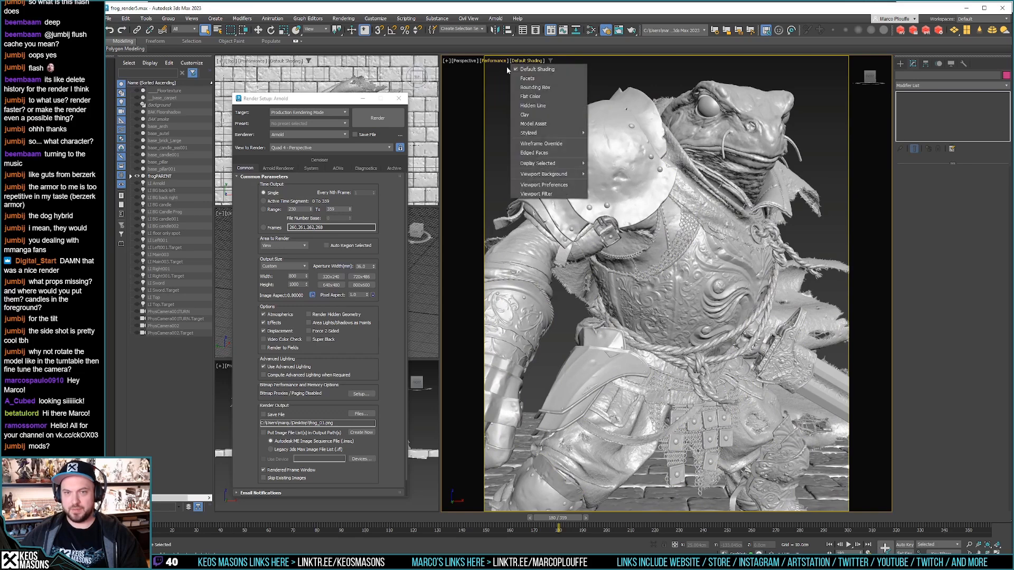
{"action": "left_click", "coordinate": [502, 62]}
{"action": "left_click", "coordinate": [497, 61]}
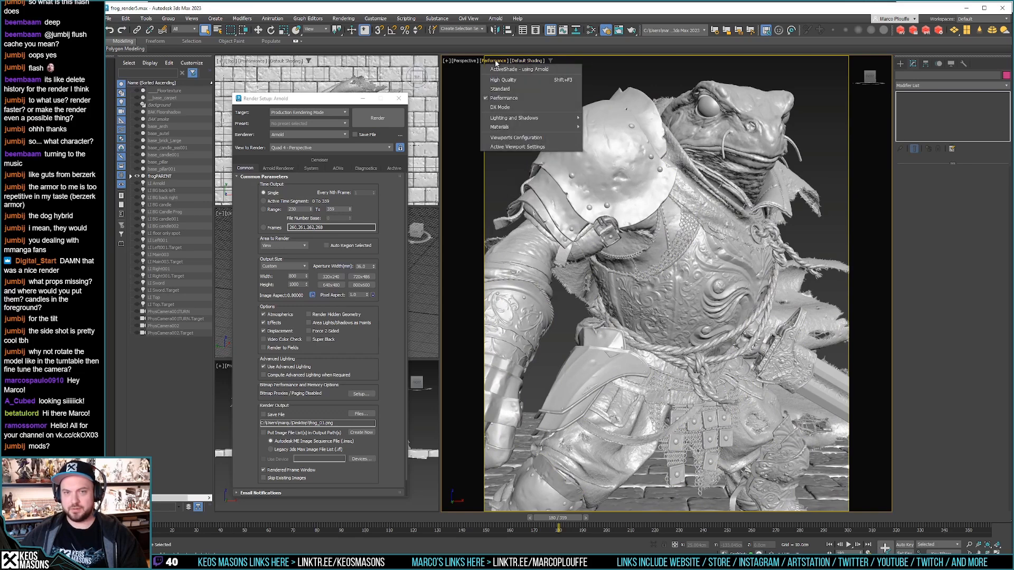
{"action": "left_click", "coordinate": [508, 148]}
{"action": "left_click", "coordinate": [584, 145]}
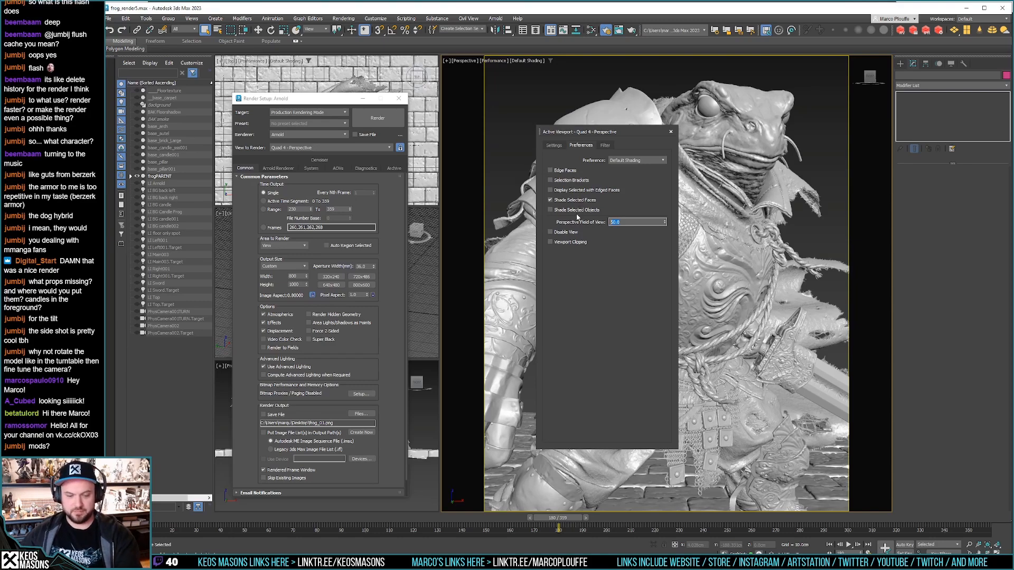
{"action": "type", "text": "70"}
{"action": "key", "text": "Return"}
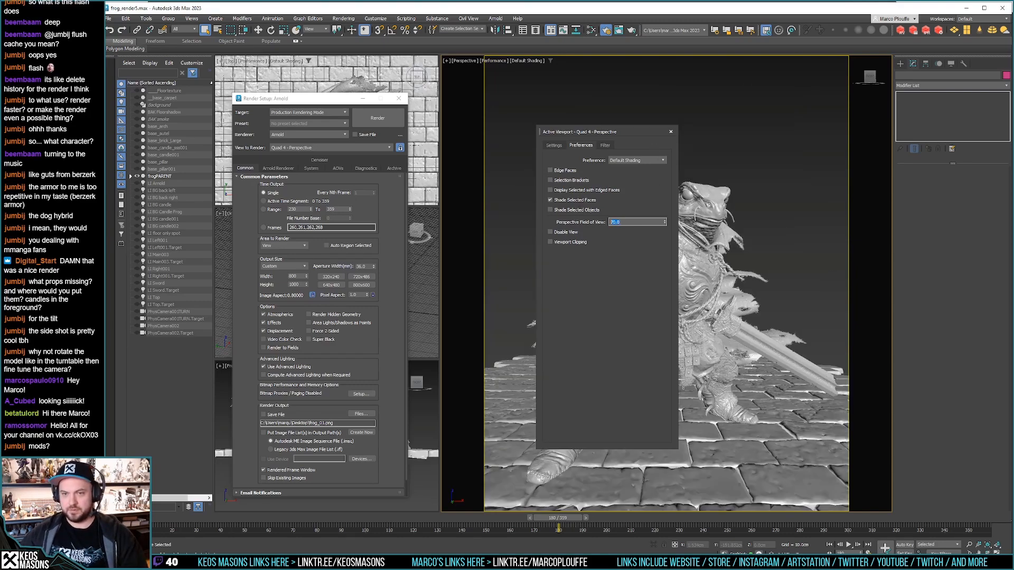
{"action": "scroll", "coordinate": [704, 271], "scroll_direction": "up", "scroll_amount": 5}
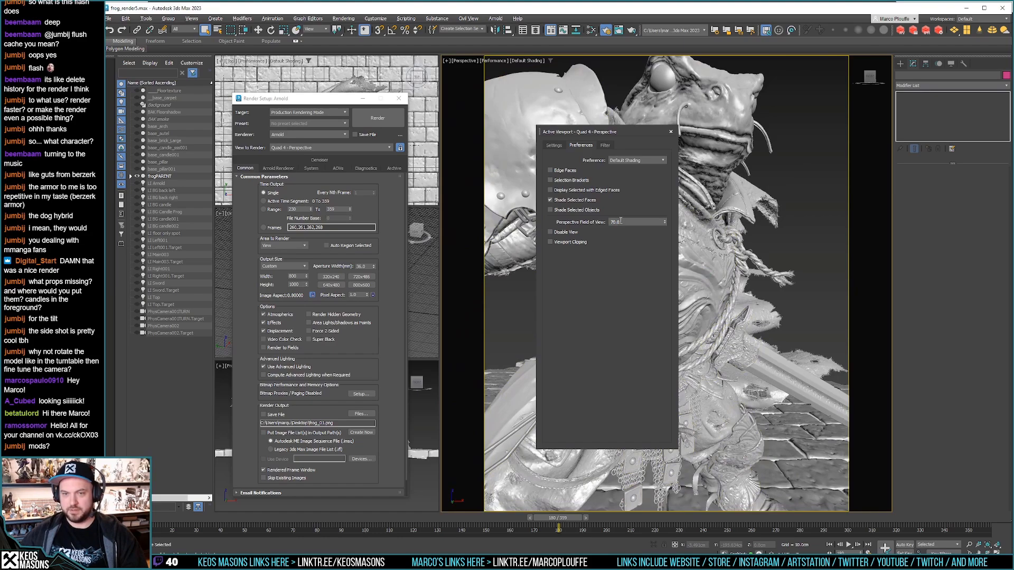
Step: Set the perspective field of view to 30 and reframe the frog knight from head to knees
{"action": "type", "text": "30"}
{"action": "key", "text": "Return"}
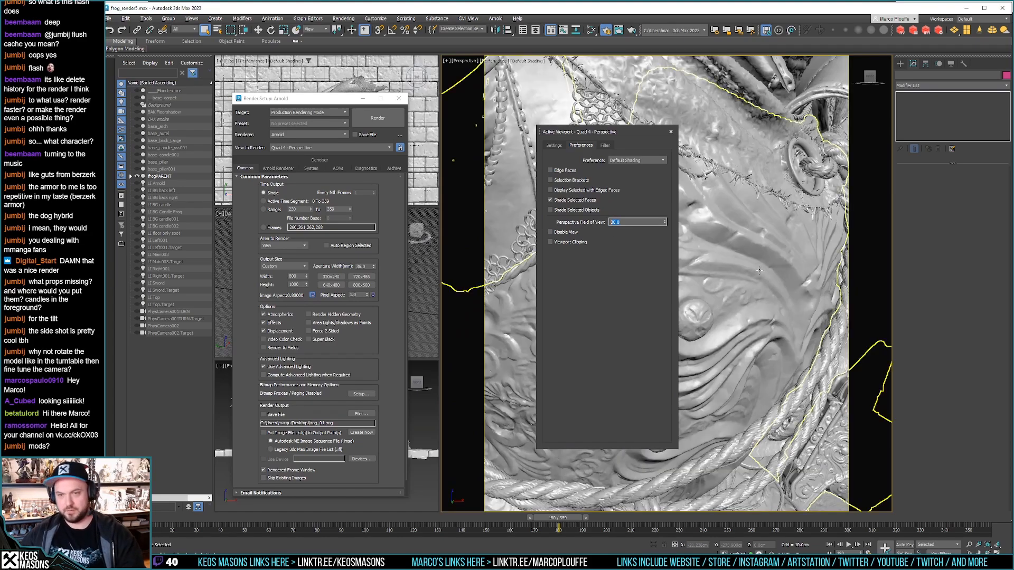
{"action": "scroll", "coordinate": [723, 243], "scroll_direction": "down", "scroll_amount": 5}
{"action": "middle_click_drag", "start_coordinate": [724, 242], "coordinate": [731, 299]}
{"action": "left_click", "coordinate": [670, 131]}
{"action": "mouse_move", "coordinate": [669, 257]}
{"action": "middle_mouse_down", "text": "alt"}
{"action": "mouse_move", "coordinate": [665, 274]}
{"action": "mouse_move", "coordinate": [685, 269]}
{"action": "middle_mouse_up", "text": "alt"}
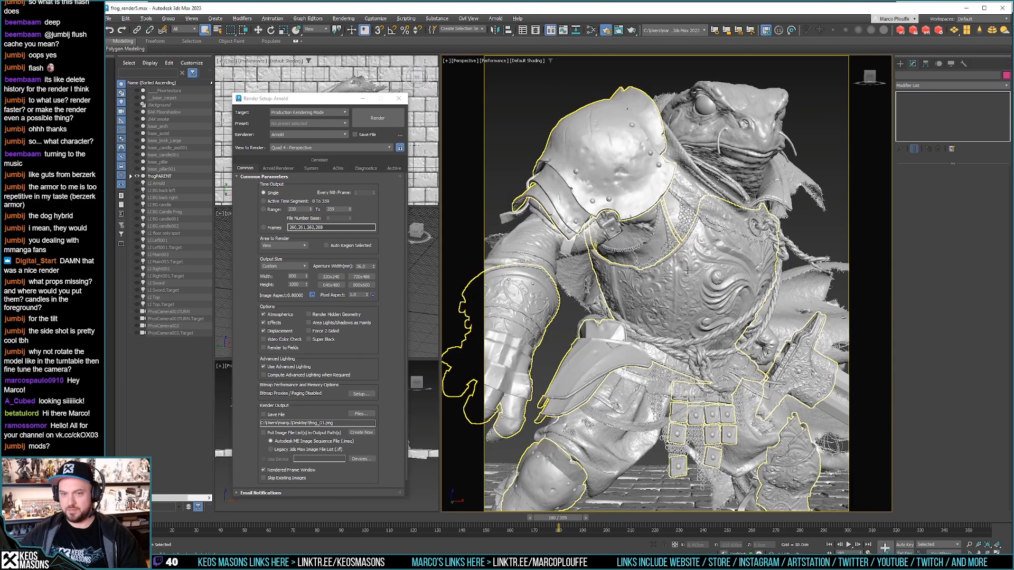
Step: Set the perspective field of view to 35 and reframe the view on the frog knight's head, shoulder and torso
{"action": "left_click", "coordinate": [491, 61]}
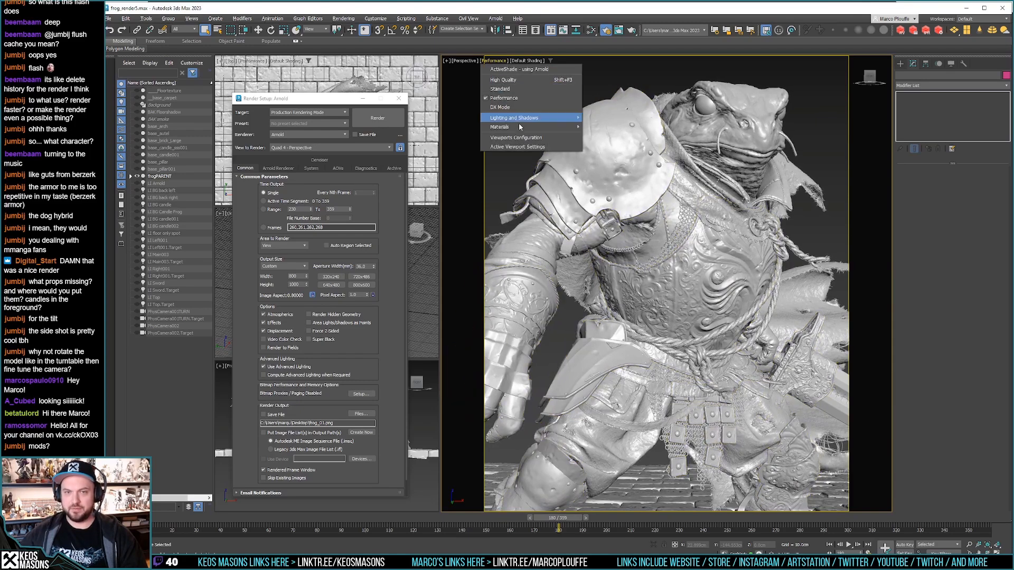
{"action": "left_click", "coordinate": [514, 148]}
{"action": "left_click", "coordinate": [581, 146]}
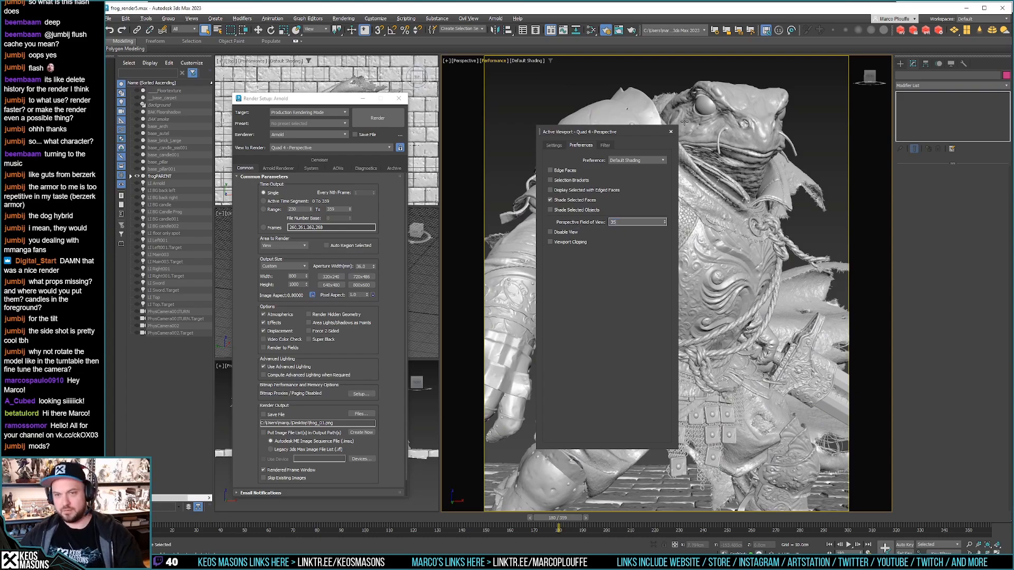
{"action": "key", "text": "Return"}
{"action": "left_click", "coordinate": [671, 131]}
{"action": "scroll", "coordinate": [689, 230], "scroll_direction": "up", "scroll_amount": 2}
{"action": "mouse_move", "coordinate": [689, 229]}
{"action": "middle_mouse_down"}
{"action": "mouse_move", "coordinate": [710, 252]}
{"action": "mouse_move", "coordinate": [679, 234]}
{"action": "mouse_move", "coordinate": [694, 225]}
{"action": "middle_mouse_up"}
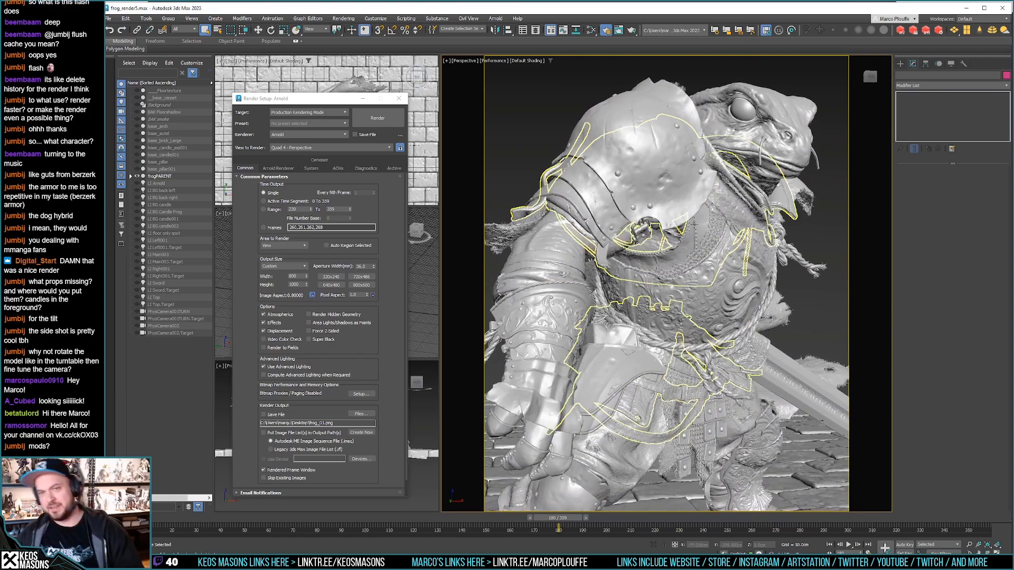
Step: Orbit to a low three-quarter angle with the armoured hand in the foreground and capture a screenshot of the perspective viewport
{"action": "left_click", "coordinate": [661, 249]}
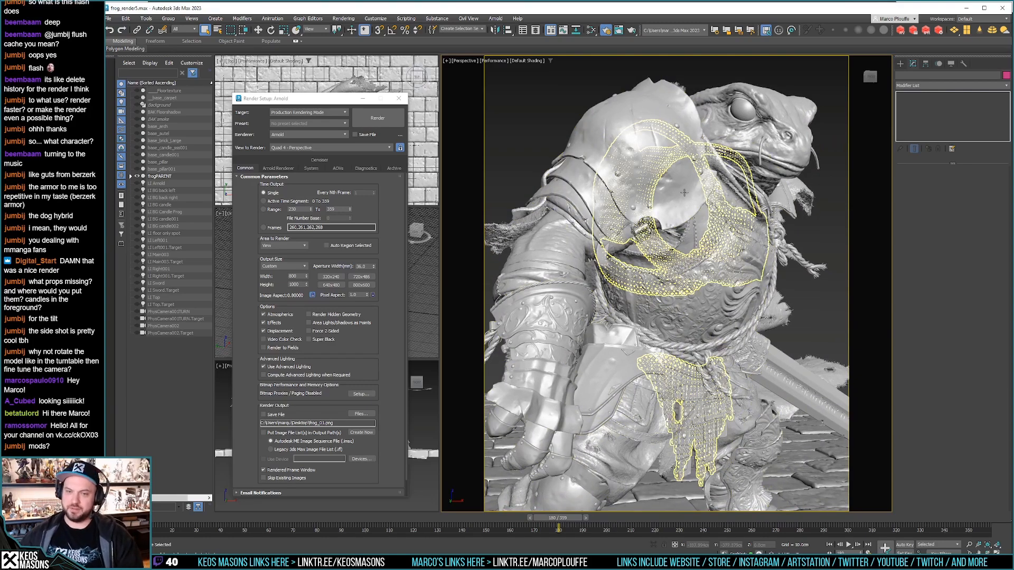
{"action": "middle_click_drag", "start_coordinate": [650, 226], "coordinate": [719, 298], "text": "alt"}
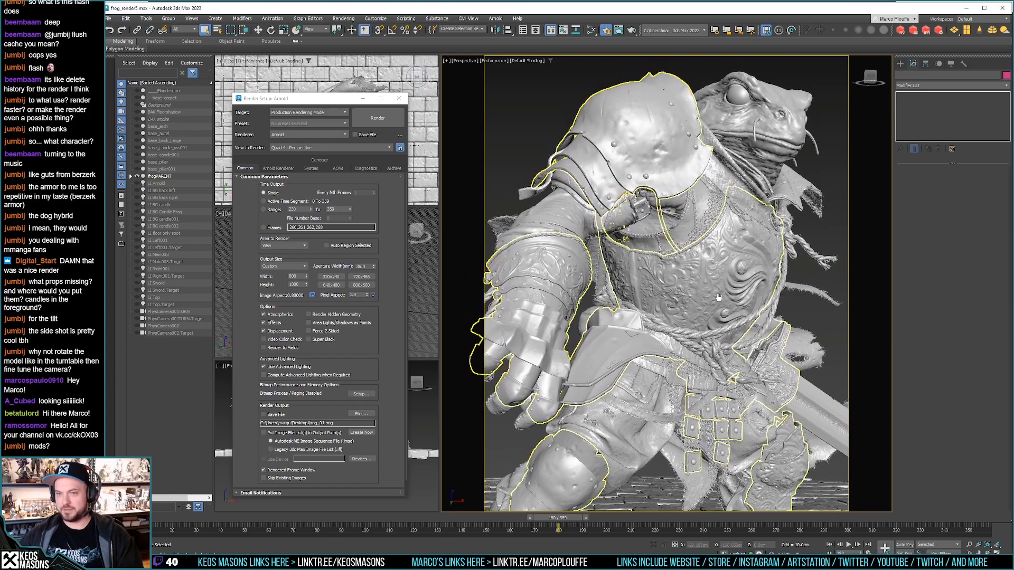
{"action": "middle_click_drag", "start_coordinate": [840, 342], "coordinate": [790, 336], "text": "alt"}
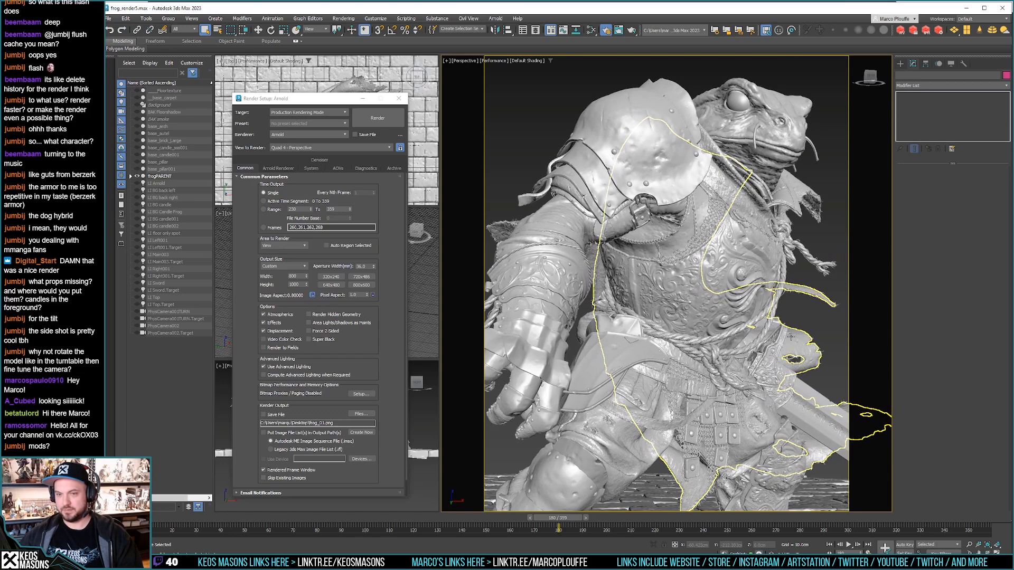
{"action": "key", "text": "Print"}
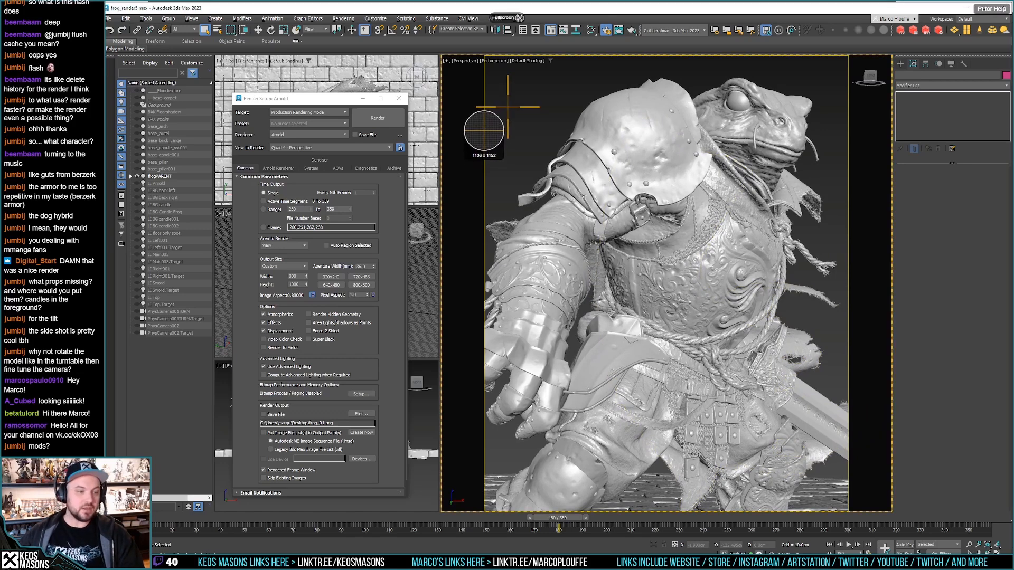
{"action": "left_click", "coordinate": [509, 107]}
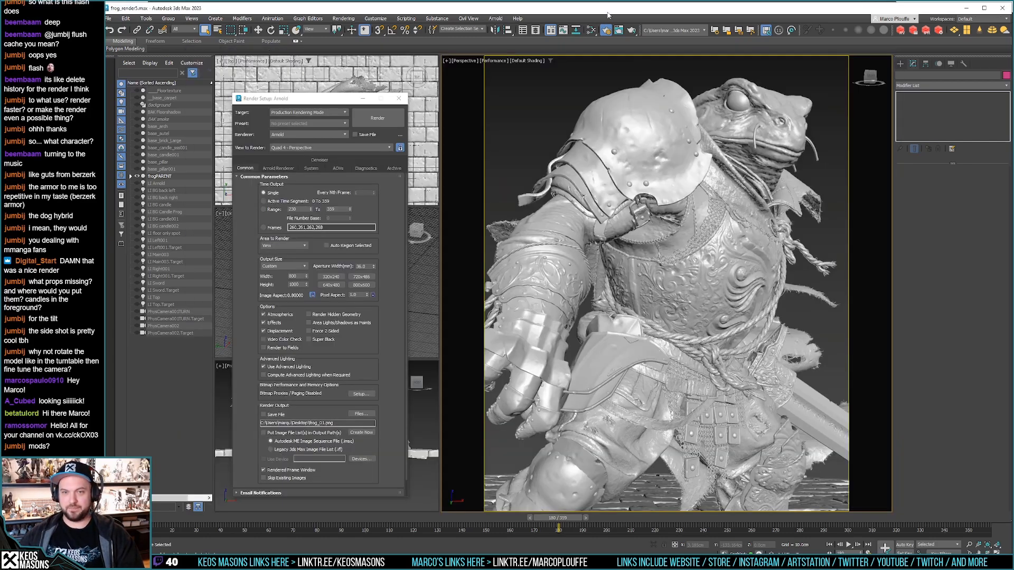
Step: Orbit to a frontal view of the frog knight framed from head to shins and capture a screenshot of the perspective viewport
{"action": "left_click", "coordinate": [605, 11]}
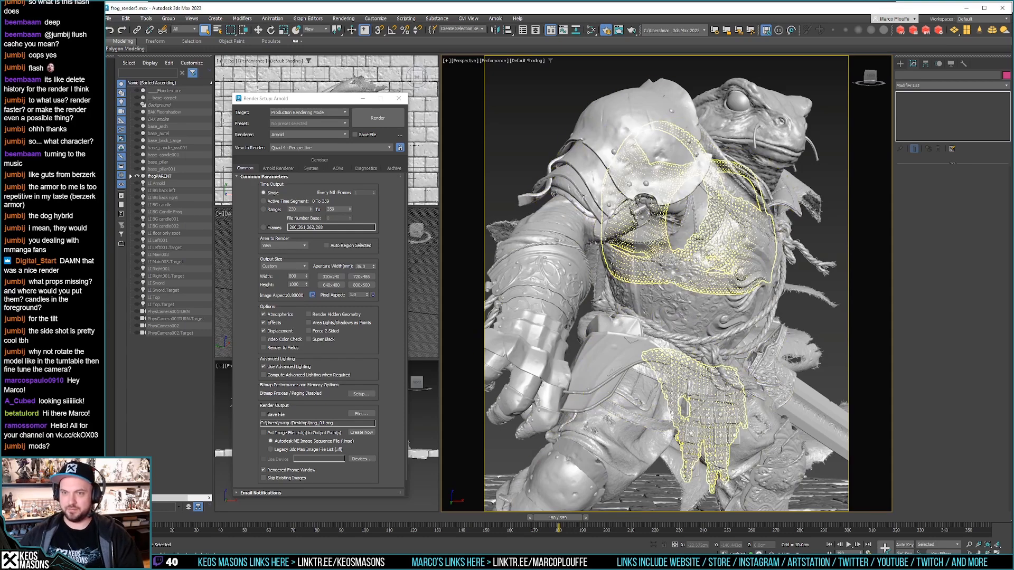
{"action": "left_click", "coordinate": [718, 246]}
{"action": "mouse_move", "coordinate": [730, 248]}
{"action": "middle_mouse_down", "text": "alt"}
{"action": "mouse_move", "coordinate": [689, 253]}
{"action": "mouse_move", "coordinate": [746, 243]}
{"action": "mouse_move", "coordinate": [729, 241]}
{"action": "middle_mouse_up", "text": "alt"}
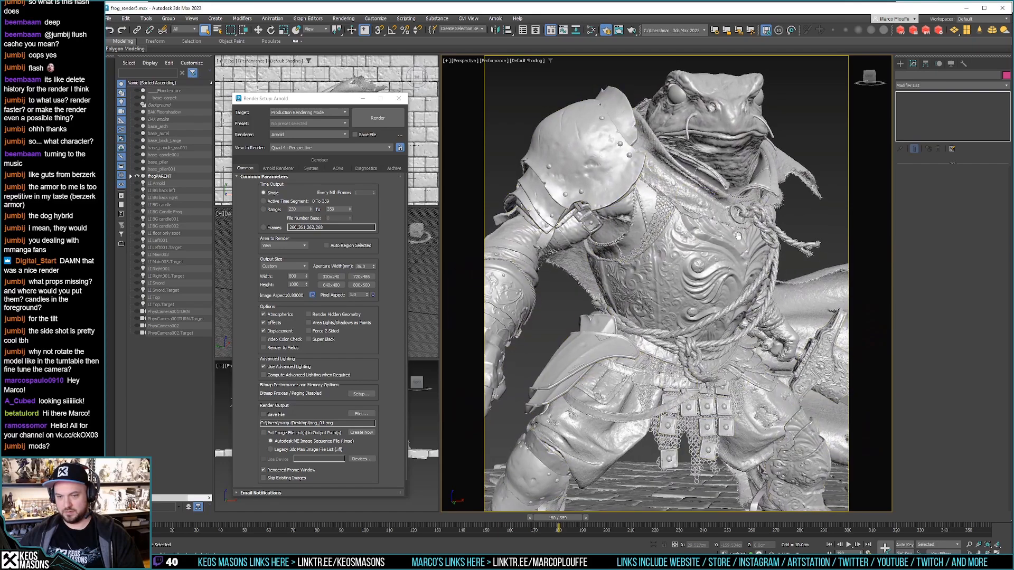
{"action": "middle_click_drag", "start_coordinate": [742, 236], "coordinate": [743, 241], "text": "alt"}
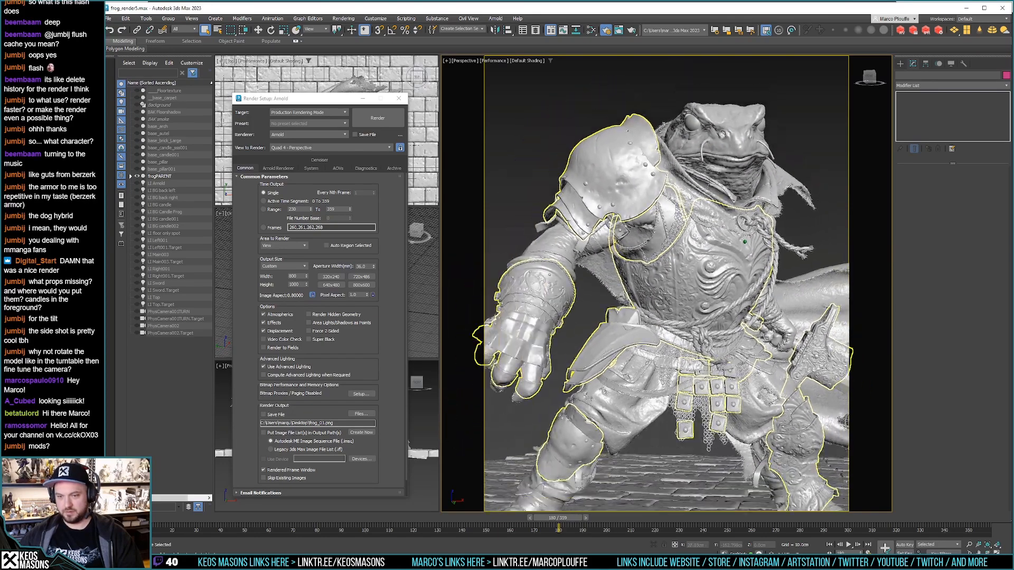
{"action": "middle_click_drag", "start_coordinate": [732, 221], "coordinate": [753, 246], "text": "alt"}
{"action": "scroll", "coordinate": [725, 222], "scroll_direction": "up", "scroll_amount": 3}
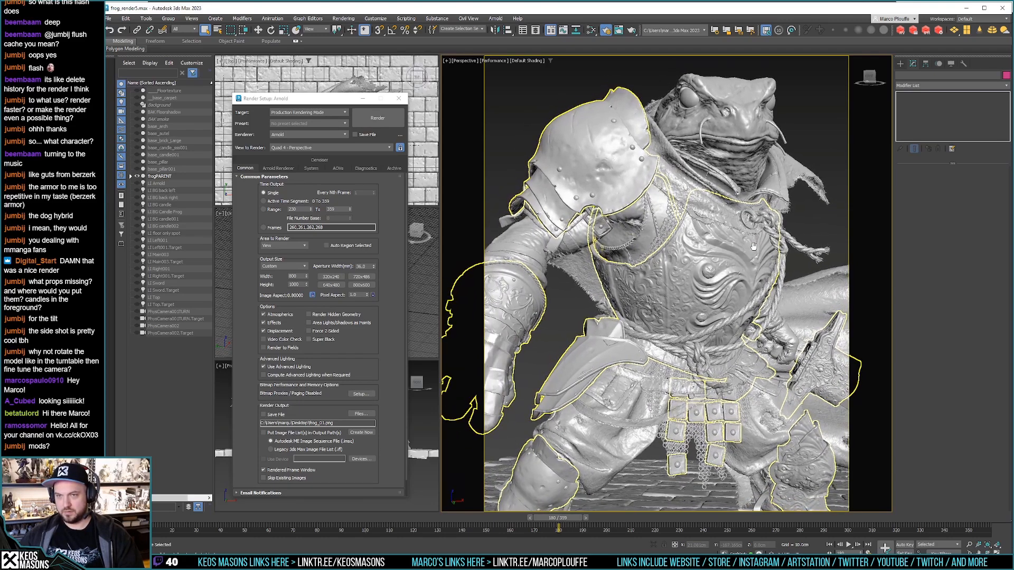
{"action": "left_click", "coordinate": [833, 100]}
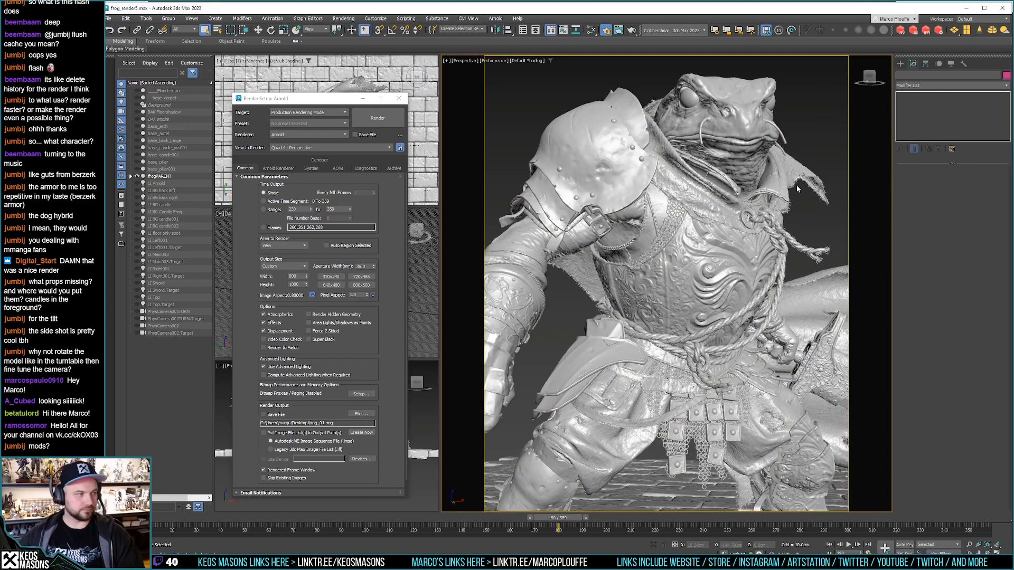
{"action": "key", "text": "Print"}
{"action": "left_click", "coordinate": [837, 54]}
Step: Orbit back to a three-quarter view, then review the frontal and low three-quarter captures in Snagit Editor
{"action": "mouse_move", "coordinate": [740, 242]}
{"action": "middle_mouse_down", "text": "alt"}
{"action": "mouse_move", "coordinate": [777, 209]}
{"action": "mouse_move", "coordinate": [733, 263]}
{"action": "mouse_move", "coordinate": [727, 255]}
{"action": "middle_mouse_up", "text": "alt"}
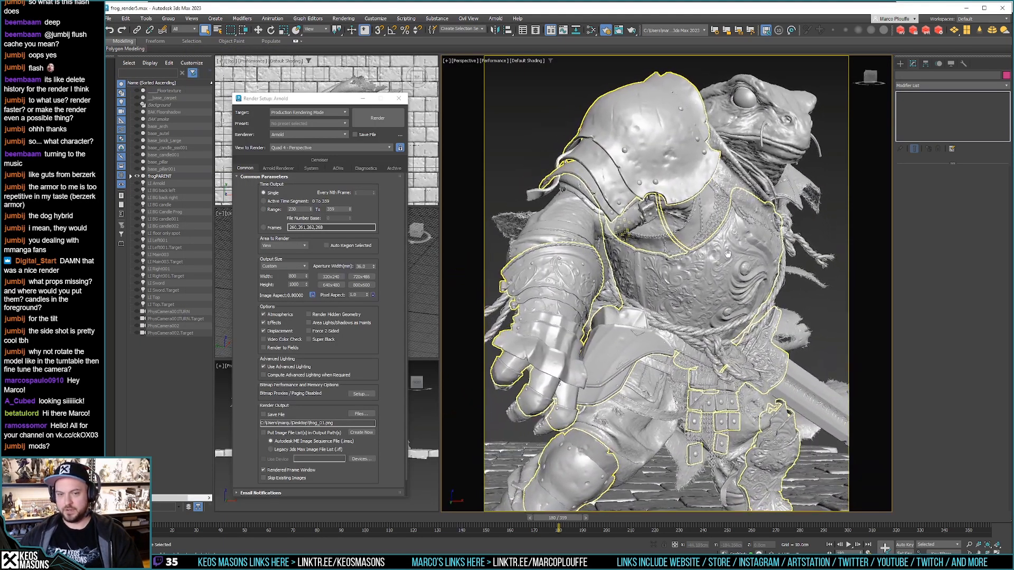
{"action": "key", "text": "alt+Tab"}
{"action": "left_click", "coordinate": [498, 183]}
{"action": "left_click", "coordinate": [280, 481]}
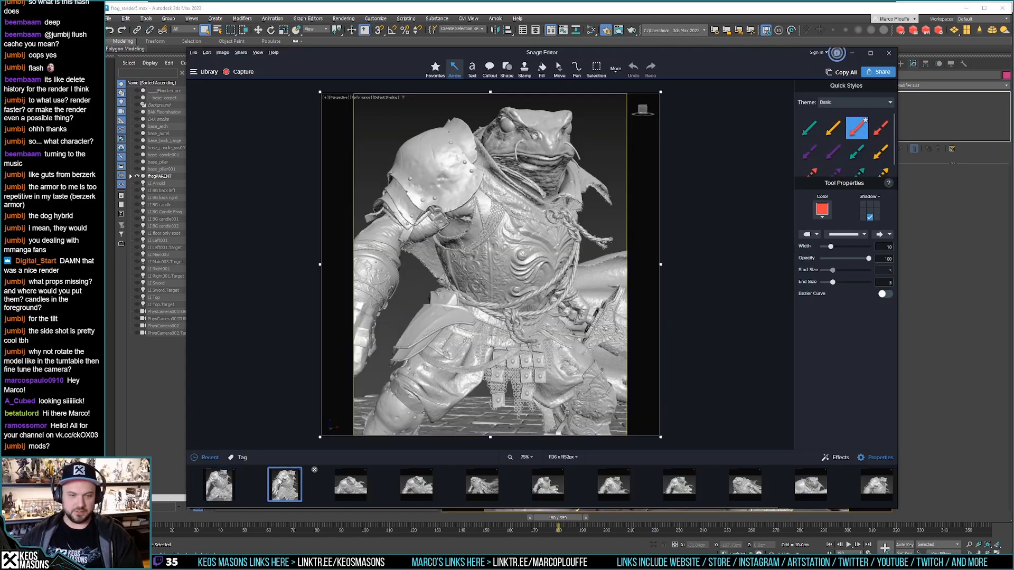
Step: Return to 3ds Max, capture a tight three-quarter framing with the armoured hand forward, and compare it with the earlier low-angle capture in Snagit Editor
{"action": "left_click", "coordinate": [703, 18]}
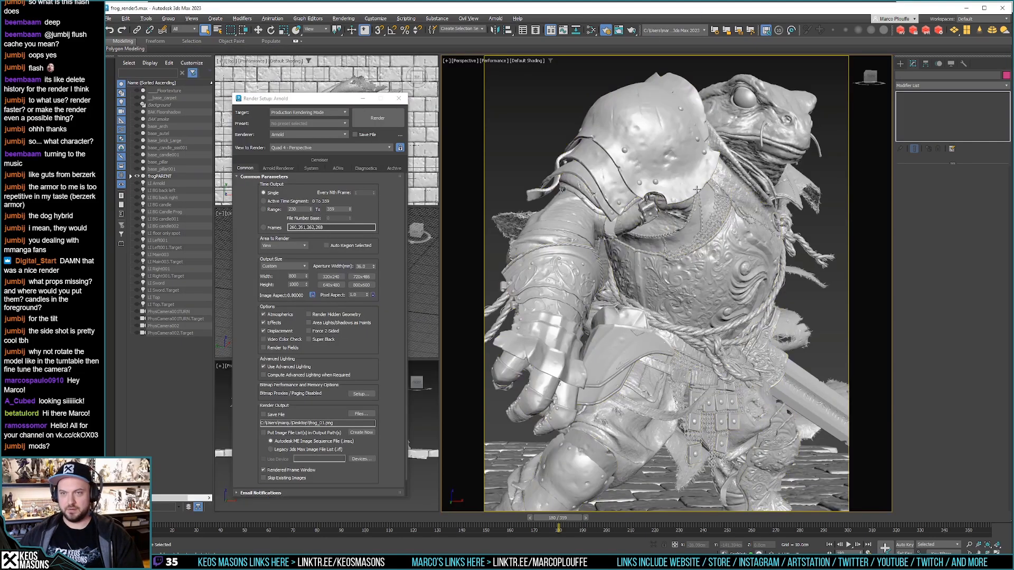
{"action": "middle_click_drag", "start_coordinate": [667, 213], "coordinate": [651, 225], "text": "alt"}
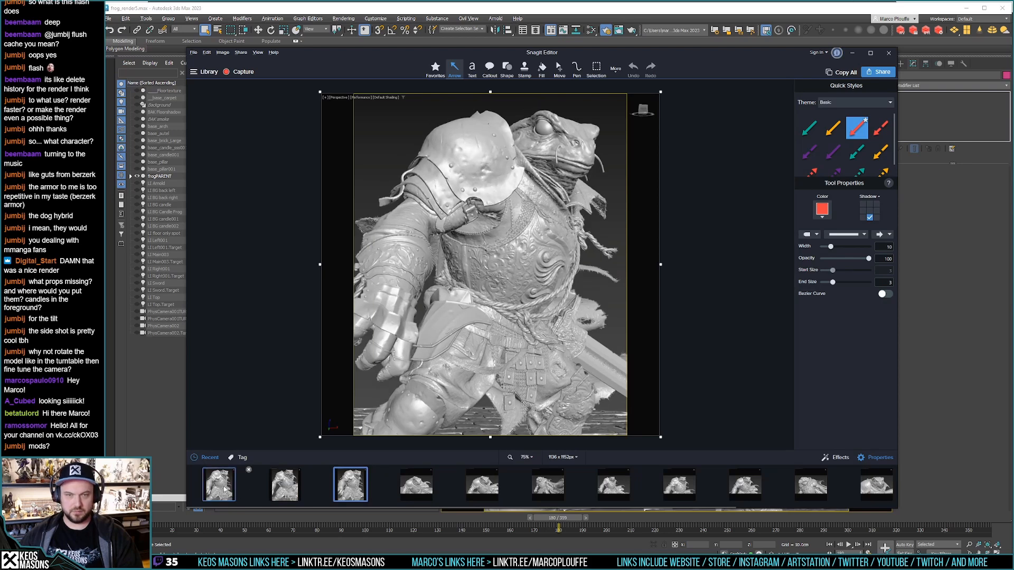
{"action": "left_click", "coordinate": [221, 487]}
{"action": "left_click", "coordinate": [350, 486]}
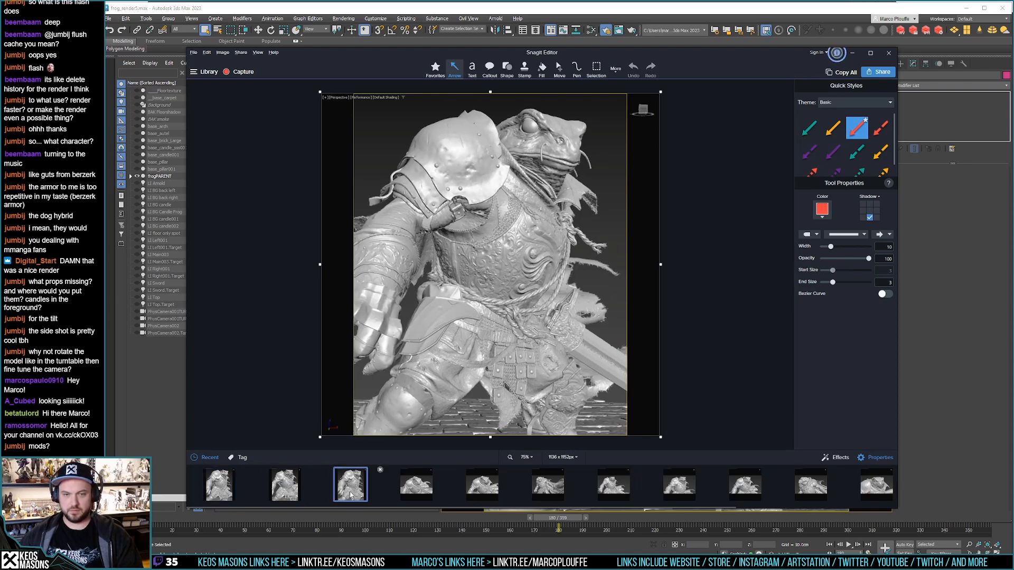
{"action": "left_click", "coordinate": [220, 496]}
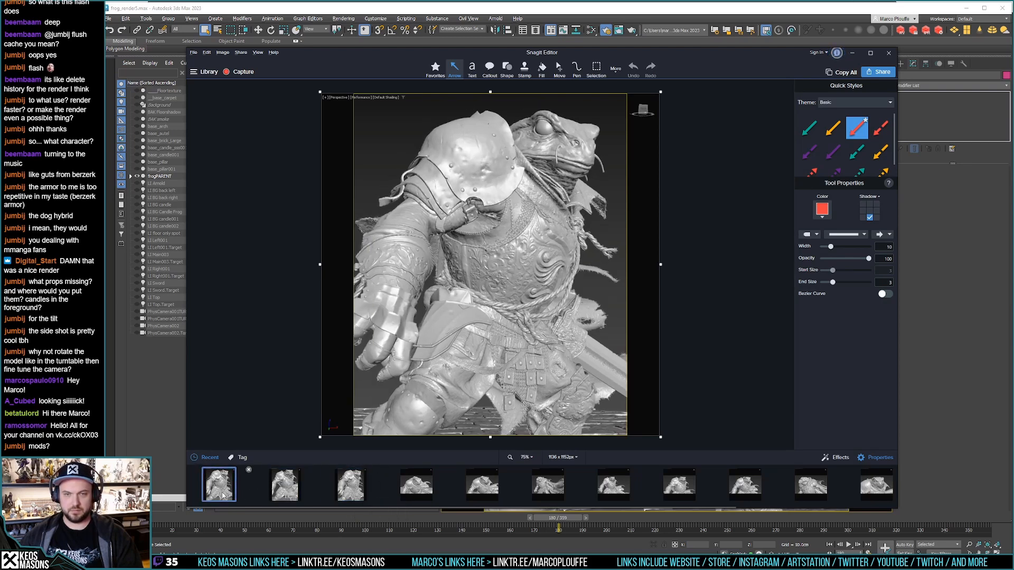
Step: Reframe the three-quarter view in 3ds Max with more space around the frog knight, capture it, and review the portrait captures in Snagit Editor
{"action": "left_click", "coordinate": [690, 21]}
{"action": "middle_click_drag", "start_coordinate": [687, 210], "coordinate": [699, 214]}
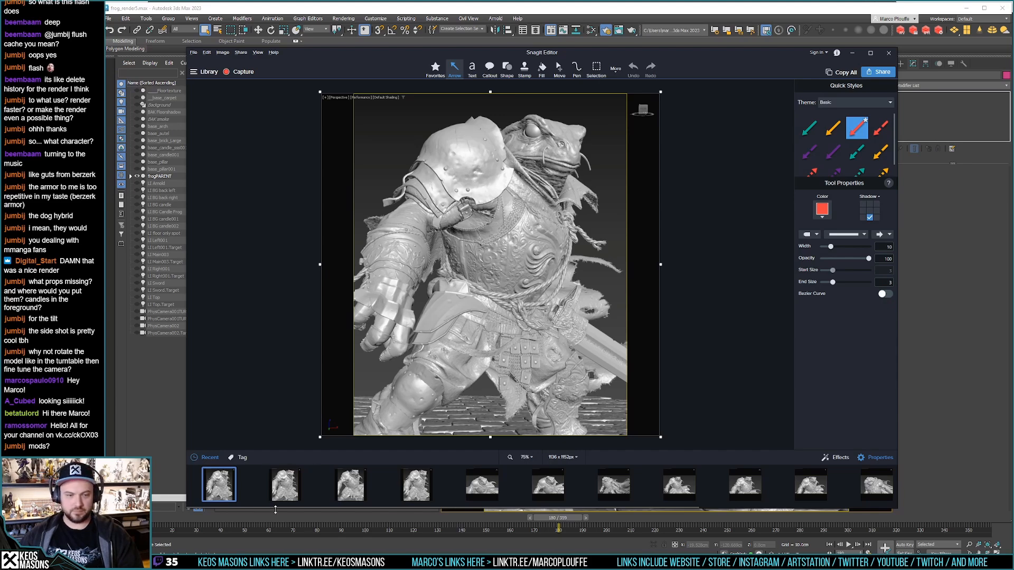
{"action": "left_click", "coordinate": [299, 492]}
{"action": "left_click", "coordinate": [363, 486]}
{"action": "left_click", "coordinate": [285, 486]}
{"action": "left_click", "coordinate": [219, 486]}
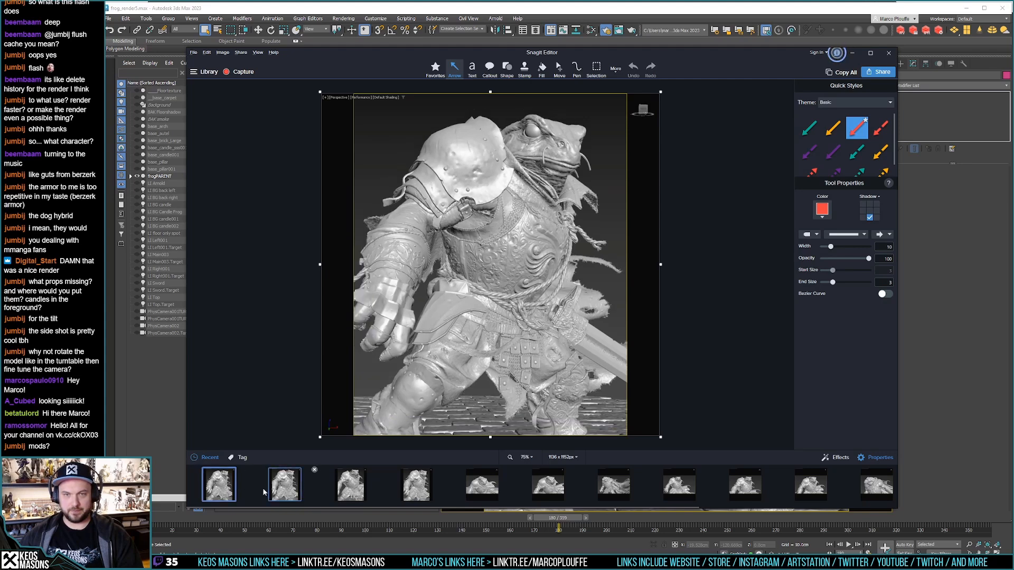
Step: Compare the two newest three-quarter captures and delete the tighter one
{"action": "left_click", "coordinate": [283, 490]}
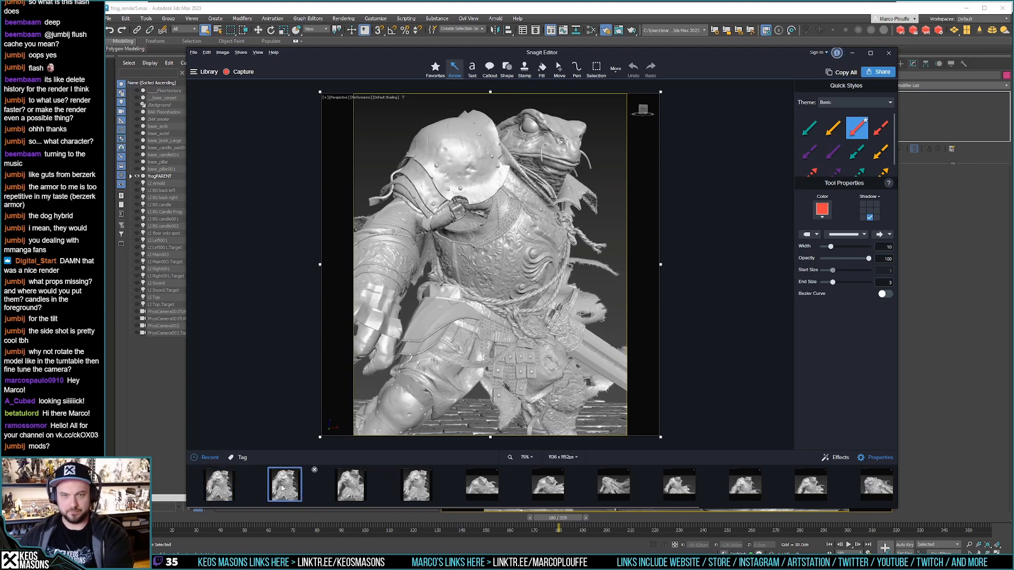
{"action": "left_click", "coordinate": [227, 495]}
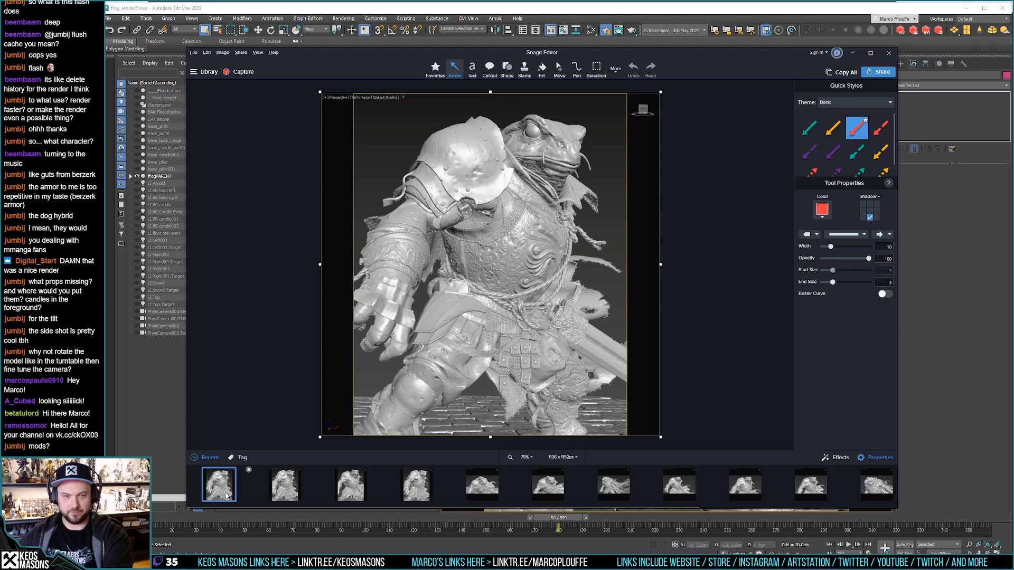
{"action": "left_click", "coordinate": [285, 490]}
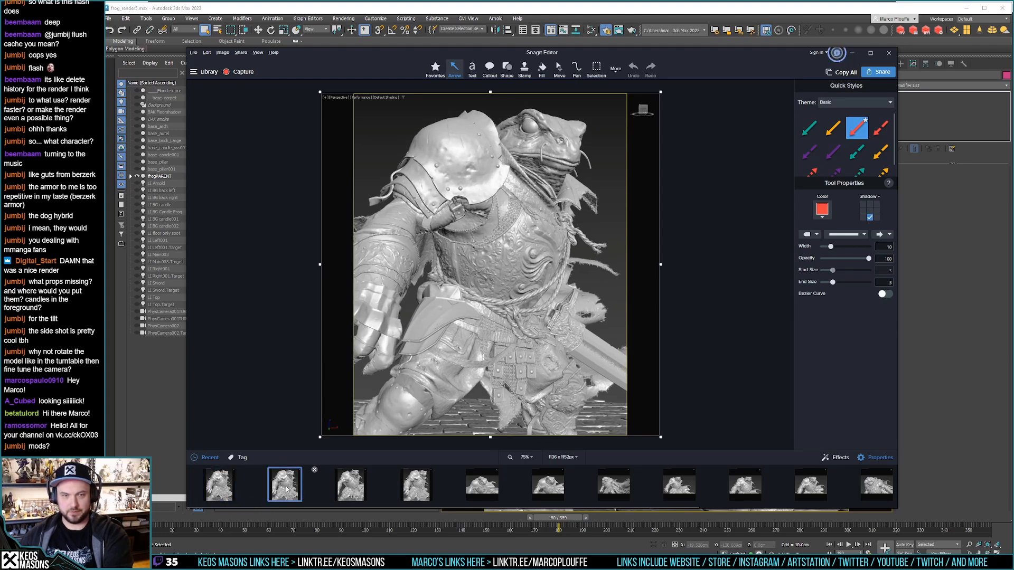
{"action": "left_click", "coordinate": [223, 487]}
{"action": "left_click", "coordinate": [284, 487]}
{"action": "key", "text": "Delete"}
Step: Compare the remaining portrait captures with each other and delete the newest three-quarter one
{"action": "left_click", "coordinate": [290, 492]}
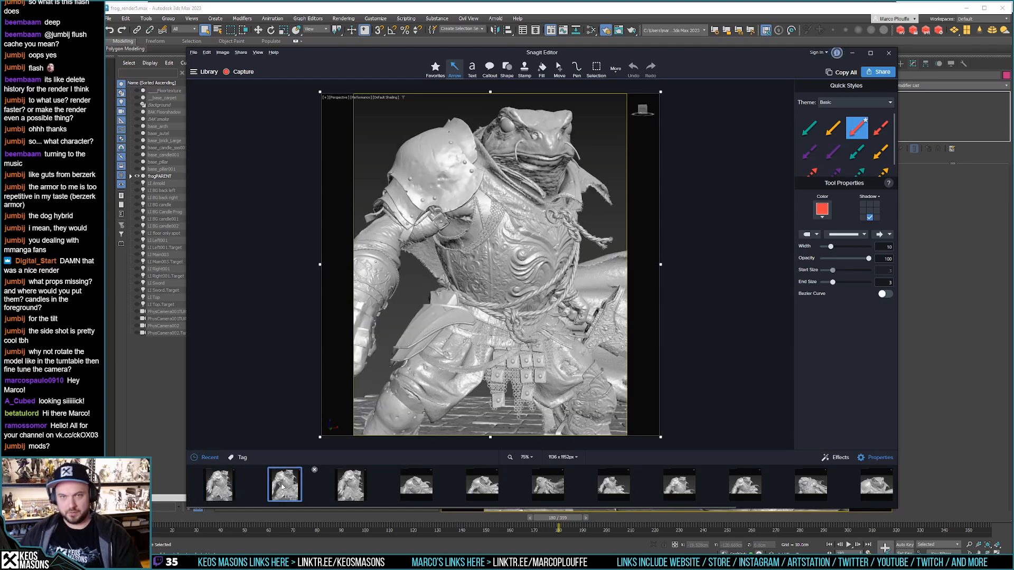
{"action": "left_click", "coordinate": [351, 492]}
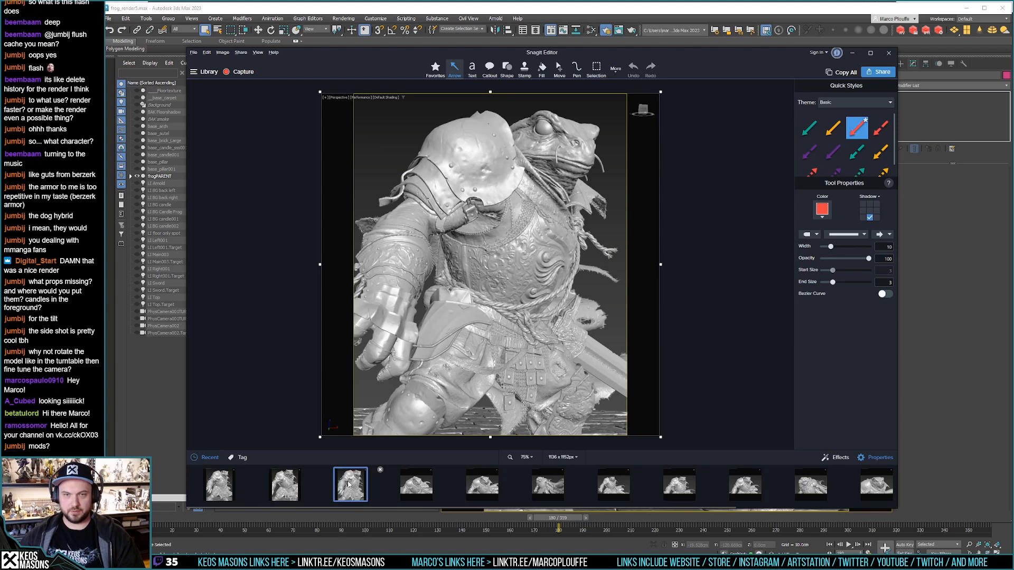
{"action": "left_click", "coordinate": [220, 484]}
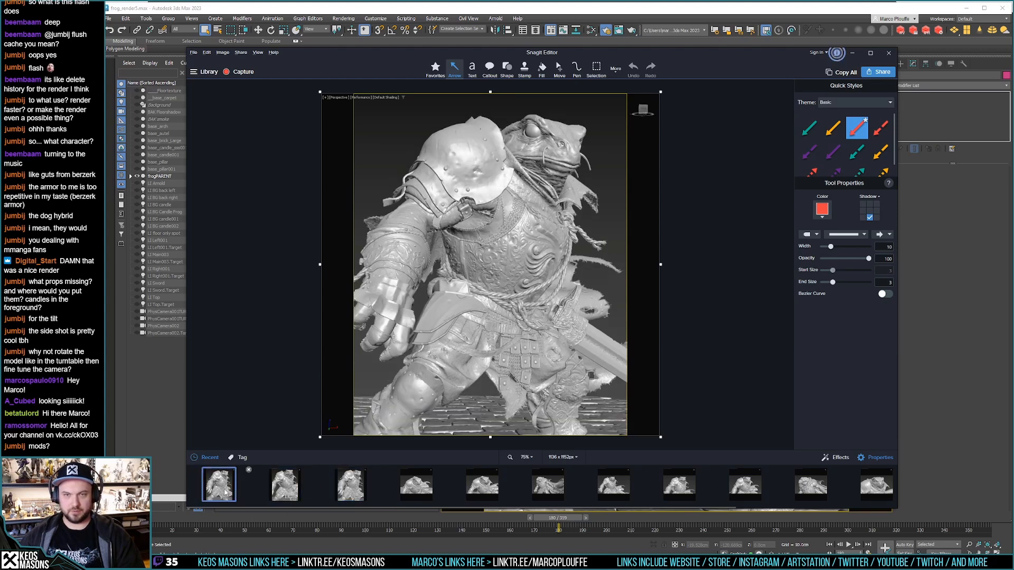
{"action": "left_click", "coordinate": [346, 497]}
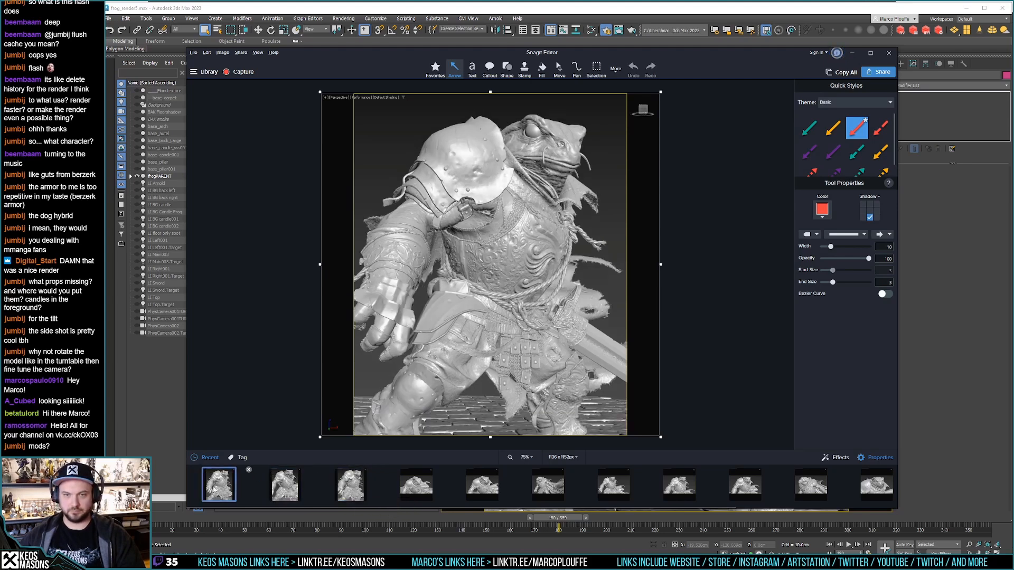
{"action": "left_click", "coordinate": [336, 490]}
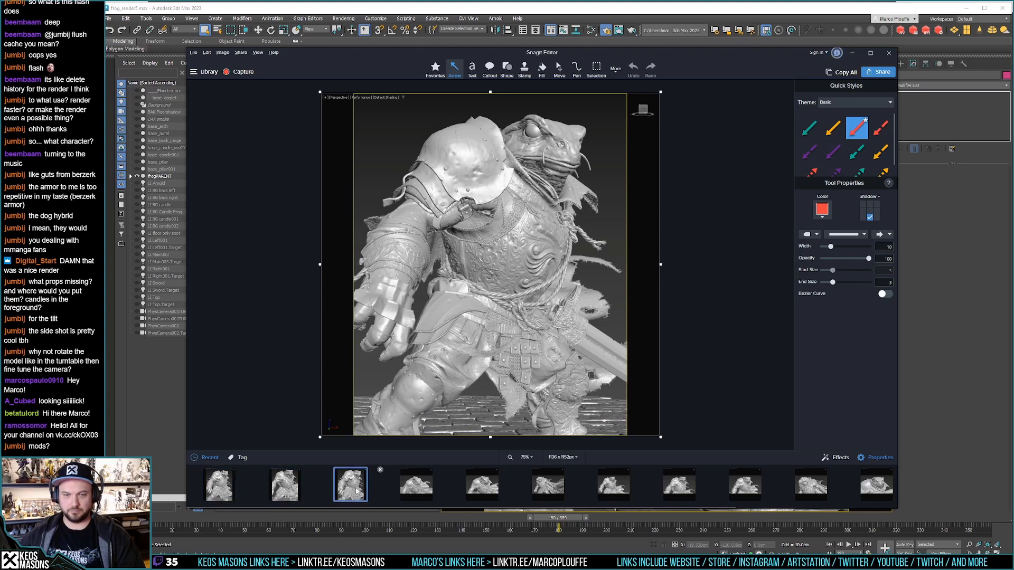
{"action": "left_click", "coordinate": [230, 495]}
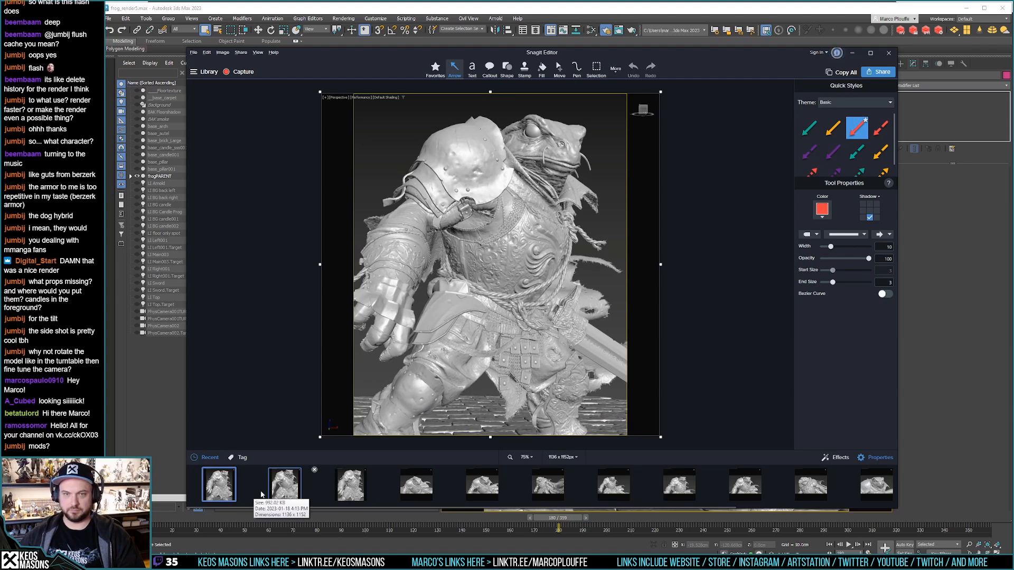
{"action": "left_click", "coordinate": [355, 489]}
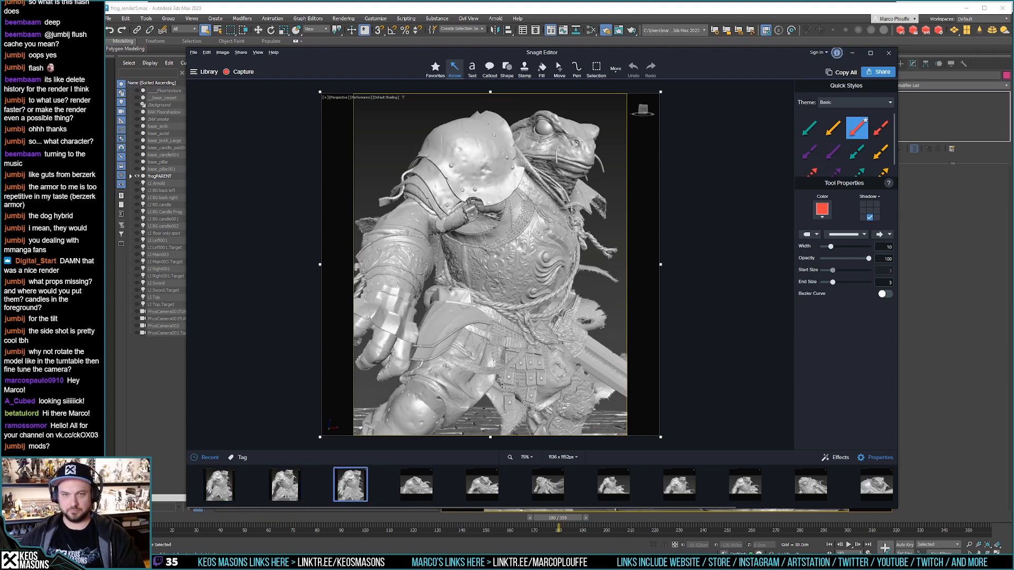
{"action": "left_click", "coordinate": [221, 485]}
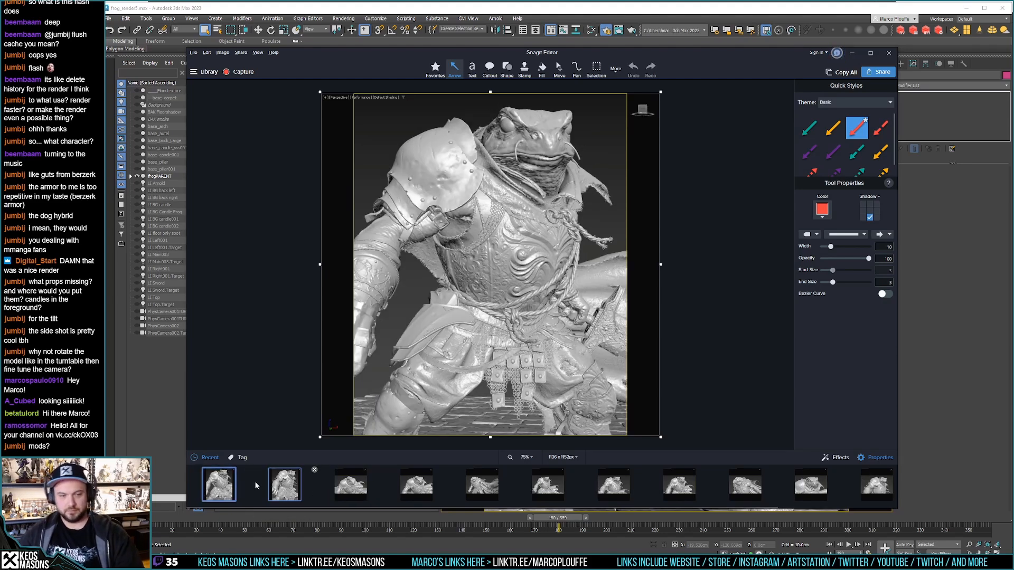
Step: Return to 3ds Max and examine the frog knight from frontal, full-body and side-profile angles for another portrait framing
{"action": "left_click", "coordinate": [684, 13]}
{"action": "middle_click_drag", "start_coordinate": [712, 264], "coordinate": [690, 270], "text": "alt"}
{"action": "scroll", "coordinate": [690, 289], "scroll_direction": "down", "scroll_amount": 2}
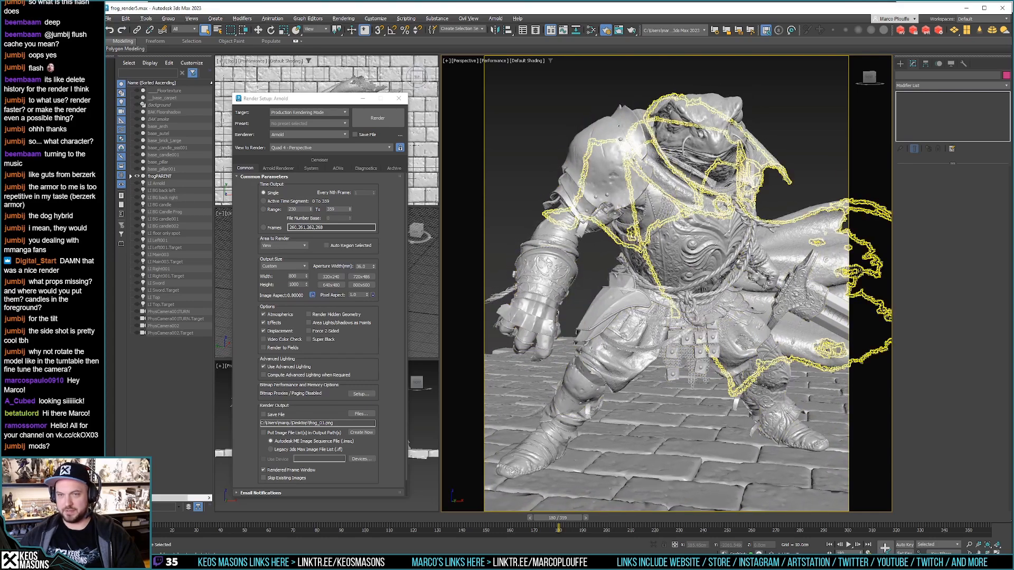
{"action": "scroll", "coordinate": [712, 286], "scroll_direction": "up", "scroll_amount": 3}
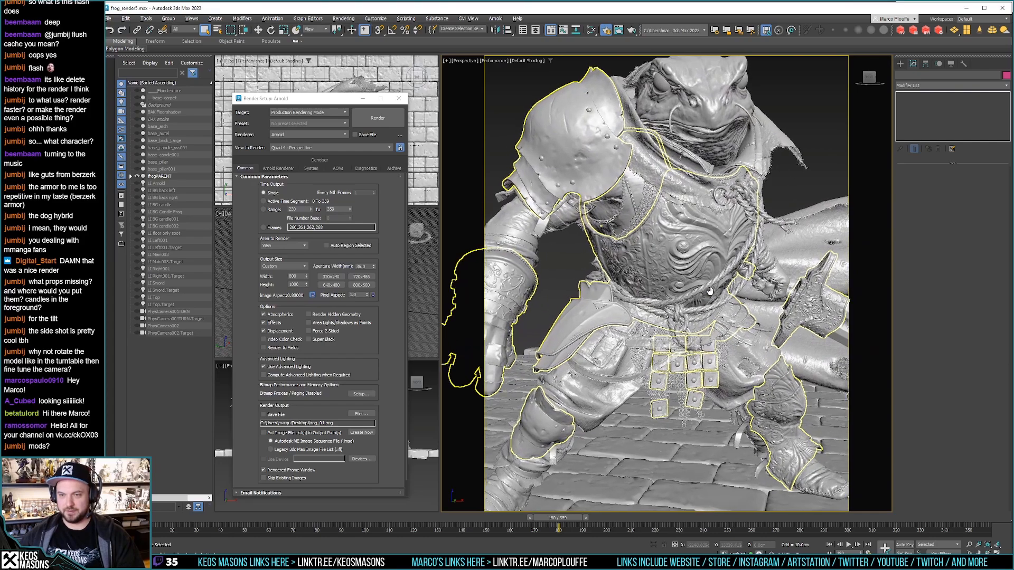
{"action": "middle_click_drag", "start_coordinate": [711, 285], "coordinate": [730, 315]}
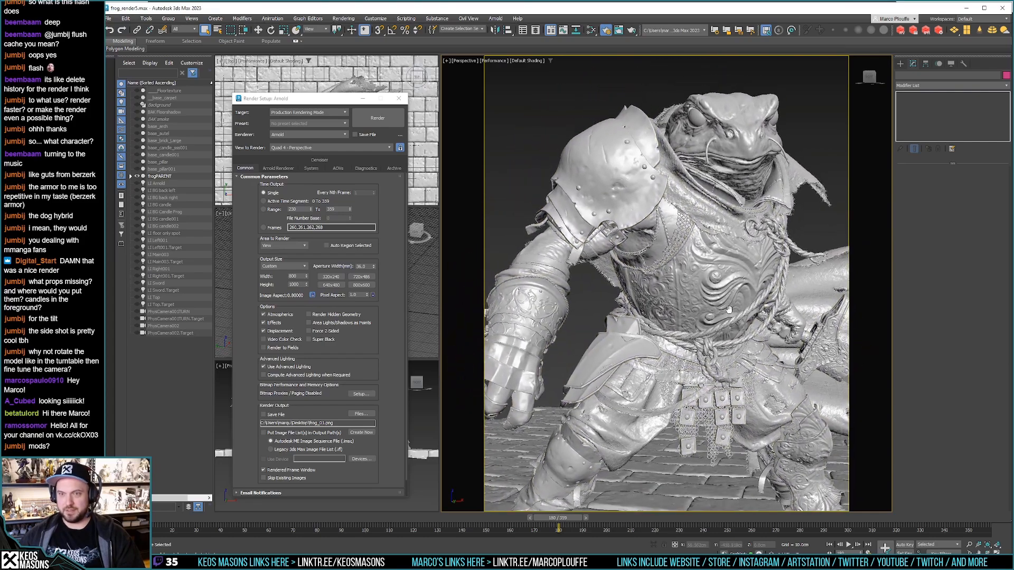
{"action": "middle_click_drag", "start_coordinate": [733, 333], "coordinate": [766, 334], "text": "alt"}
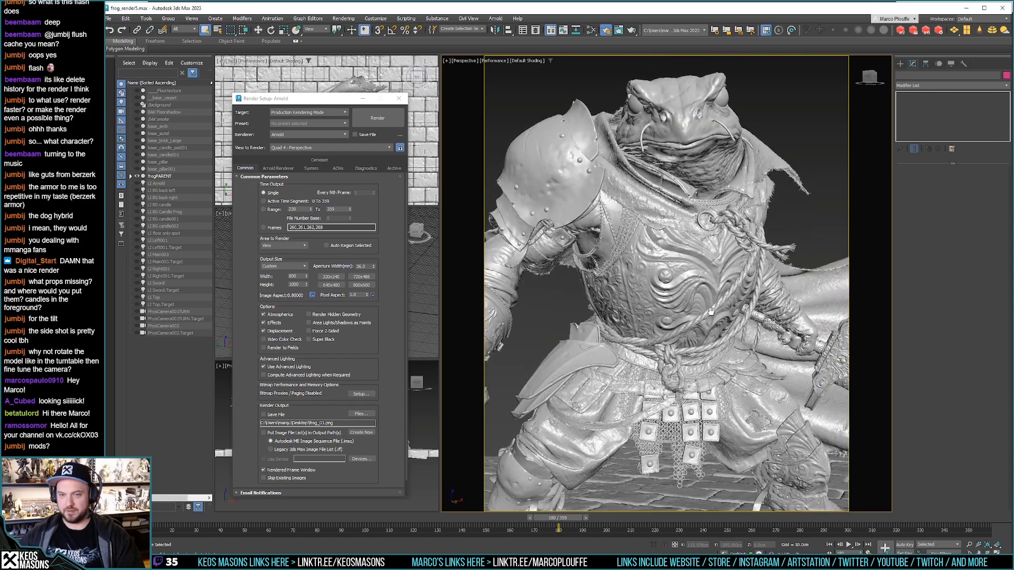
{"action": "mouse_move", "coordinate": [703, 310]}
{"action": "middle_mouse_down", "text": "alt"}
{"action": "mouse_move", "coordinate": [741, 313]}
{"action": "mouse_move", "coordinate": [677, 290]}
{"action": "mouse_move", "coordinate": [669, 299]}
{"action": "mouse_move", "coordinate": [672, 288]}
{"action": "middle_mouse_up", "text": "alt"}
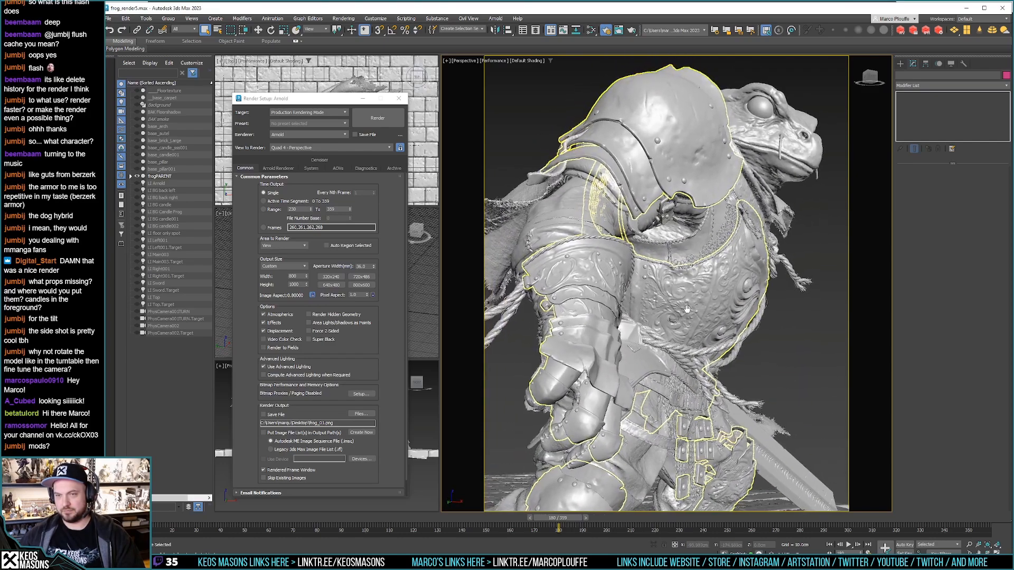
{"action": "middle_click_drag", "start_coordinate": [688, 312], "coordinate": [689, 314], "text": "alt"}
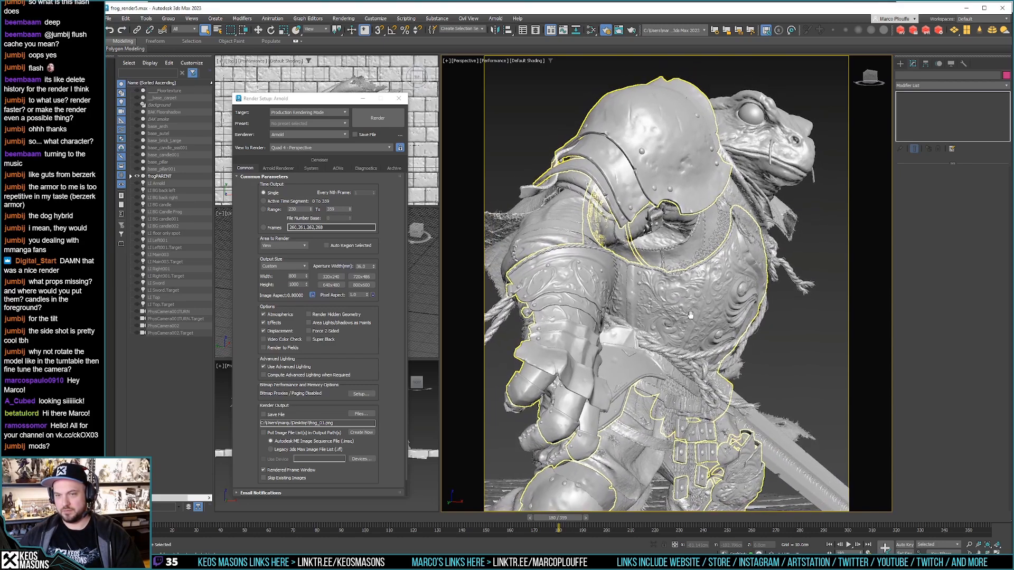
{"action": "mouse_move", "coordinate": [682, 265]}
{"action": "middle_mouse_down", "text": "alt"}
{"action": "mouse_move", "coordinate": [638, 276]}
{"action": "mouse_move", "coordinate": [665, 289]}
{"action": "mouse_move", "coordinate": [679, 283]}
{"action": "middle_mouse_up", "text": "alt"}
Step: Switch to Snagit Editor and review the kept portrait captures alongside the landscape one
{"action": "key", "text": "alt+Tab"}
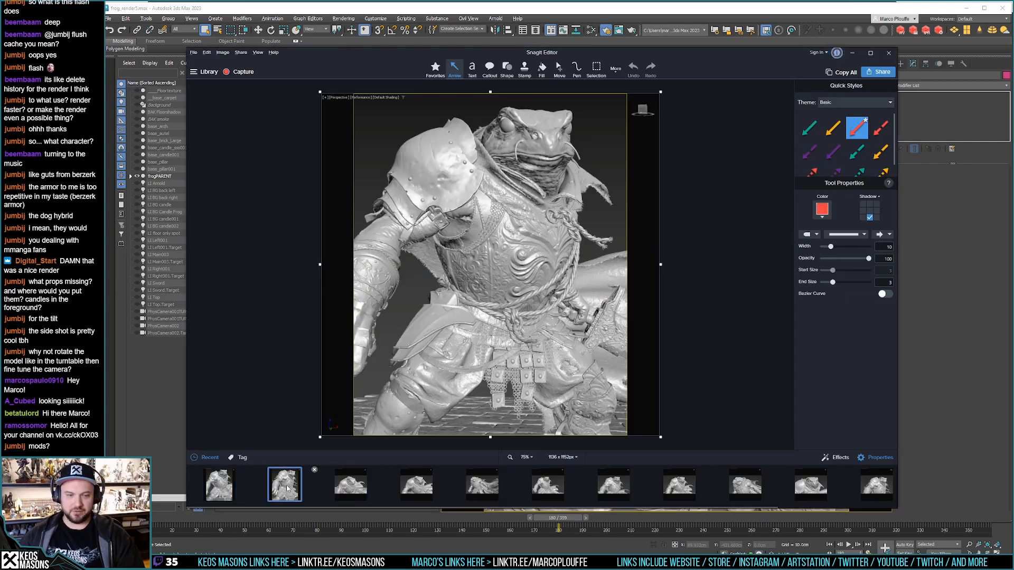
{"action": "left_click", "coordinate": [289, 485]}
{"action": "left_click", "coordinate": [350, 484]}
{"action": "left_click", "coordinate": [219, 485]}
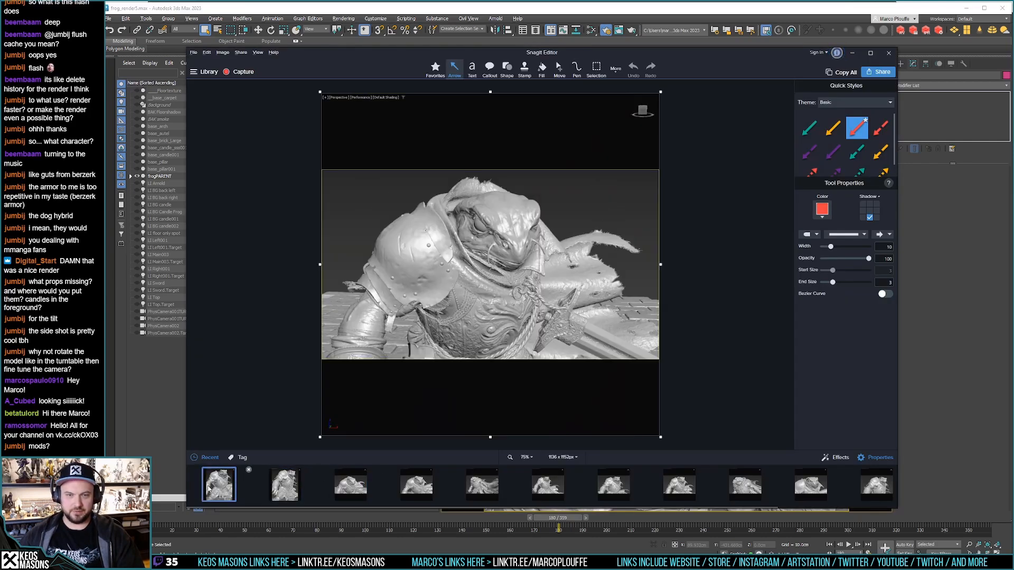
Step: Return to 3ds Max, frame a close frontal view of the frog knight's head and torso, and capture a screenshot of the perspective viewport
{"action": "key", "text": "alt+Tab"}
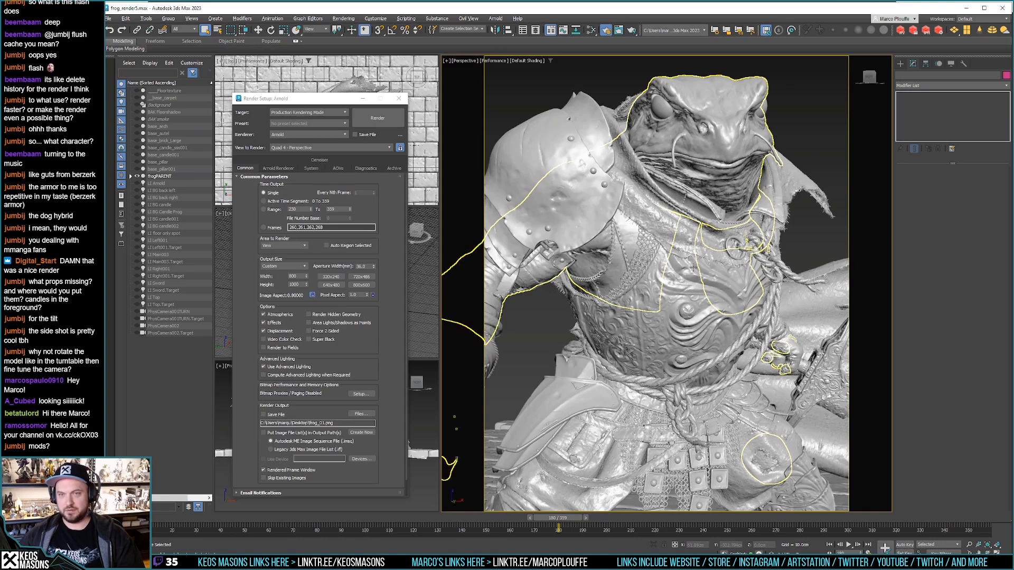
{"action": "middle_click_drag", "start_coordinate": [694, 262], "coordinate": [785, 144], "text": "alt"}
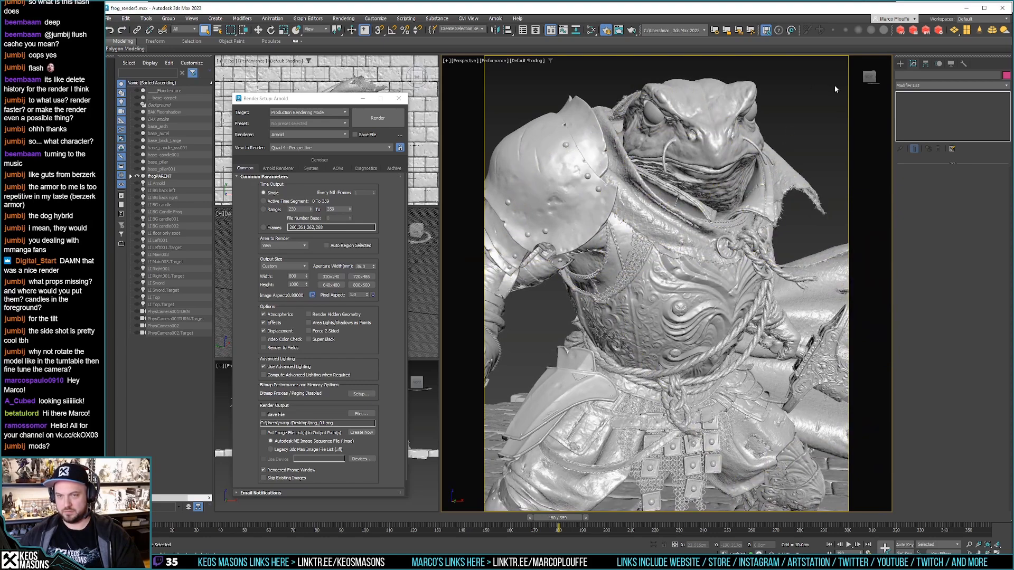
{"action": "middle_click_drag", "start_coordinate": [821, 98], "coordinate": [822, 103]}
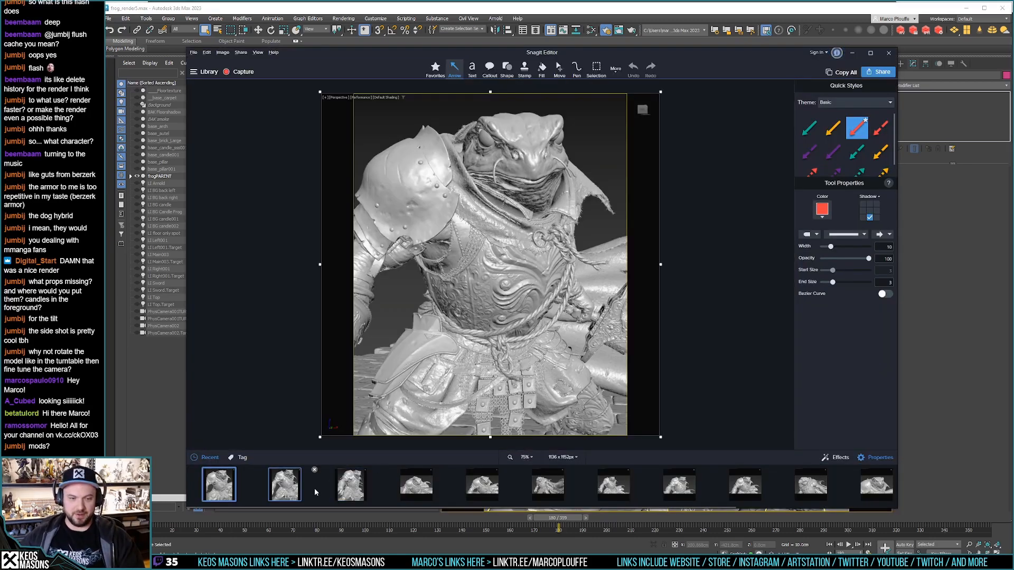
Step: Compare the newest close frontal portrait capture with the three-quarter and side-angle portrait captures
{"action": "left_click", "coordinate": [287, 484]}
{"action": "left_click", "coordinate": [349, 485]}
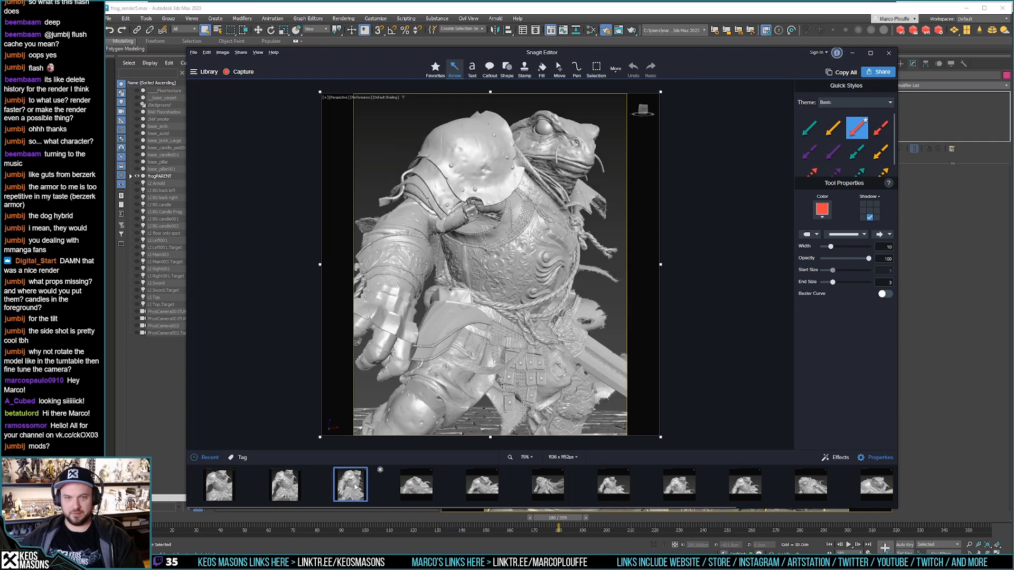
{"action": "left_click", "coordinate": [287, 493]}
{"action": "left_click", "coordinate": [226, 491]}
{"action": "left_click", "coordinate": [280, 491]}
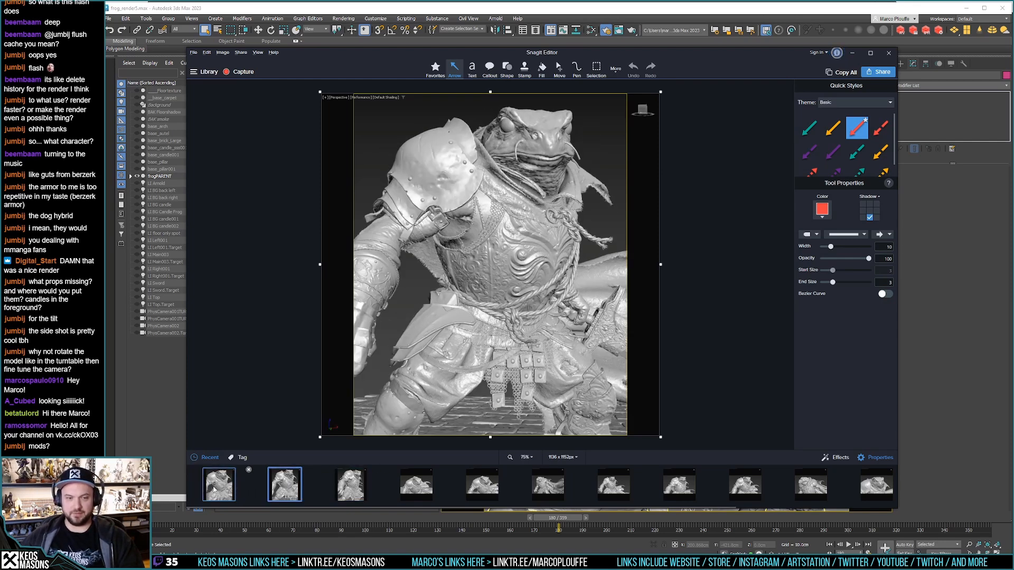
{"action": "left_click", "coordinate": [214, 490]}
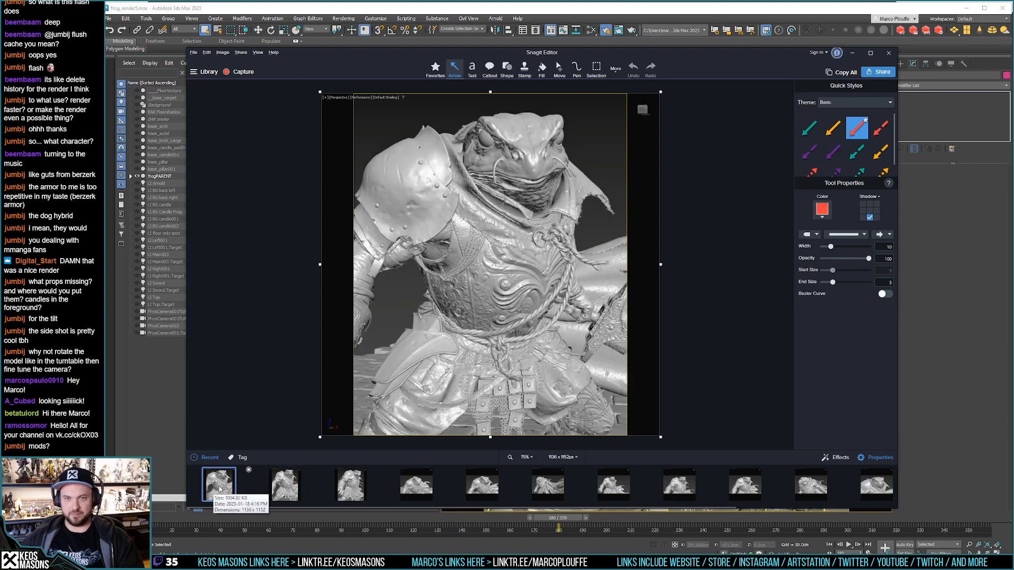
{"action": "left_click", "coordinate": [285, 485]}
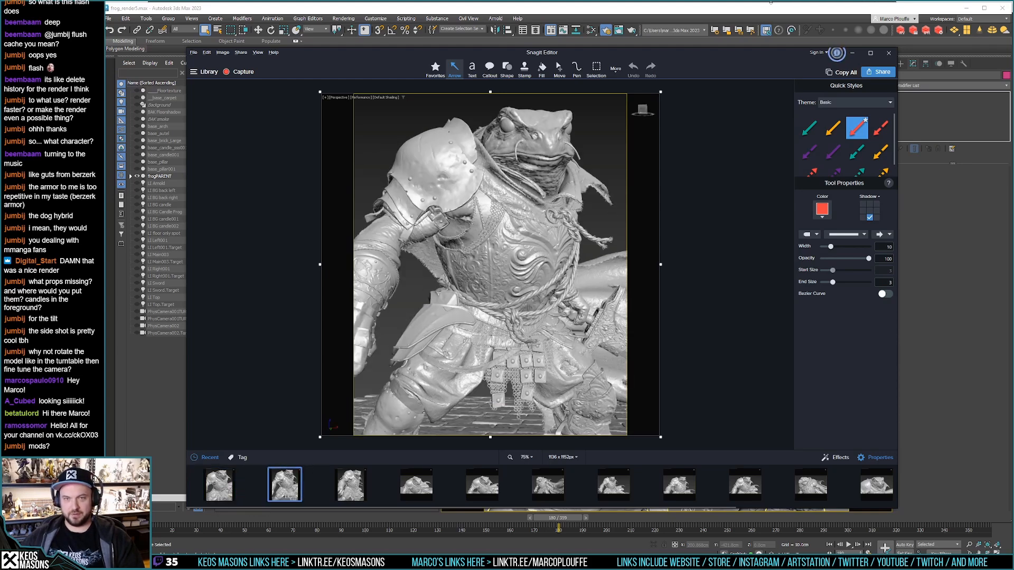
Step: Return to 3ds Max, orbit to a slightly lower frontal angle on the frog knight, and capture the perspective viewport
{"action": "left_click", "coordinate": [742, 17]}
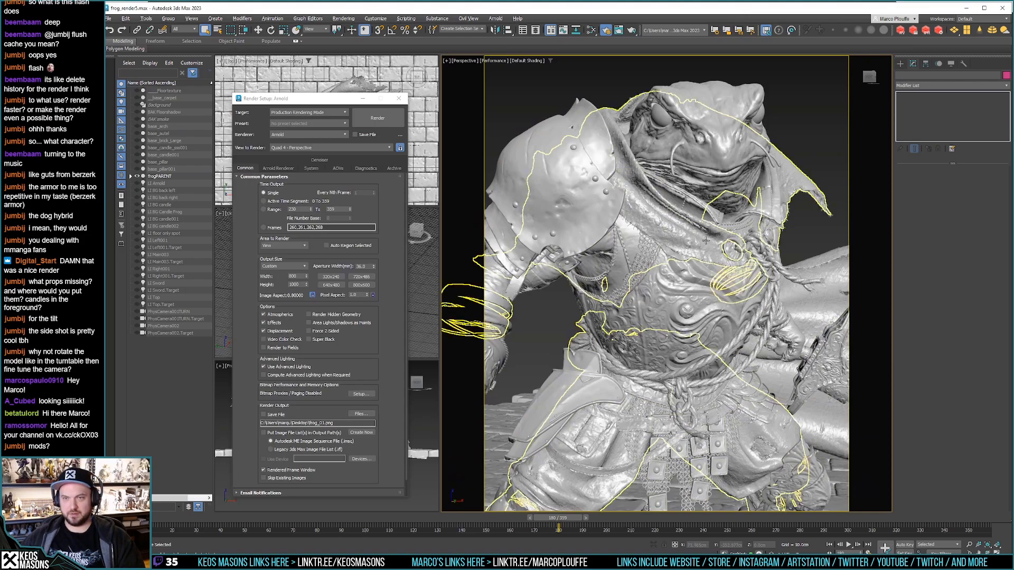
{"action": "middle_click_drag", "start_coordinate": [706, 238], "coordinate": [699, 226], "text": "alt"}
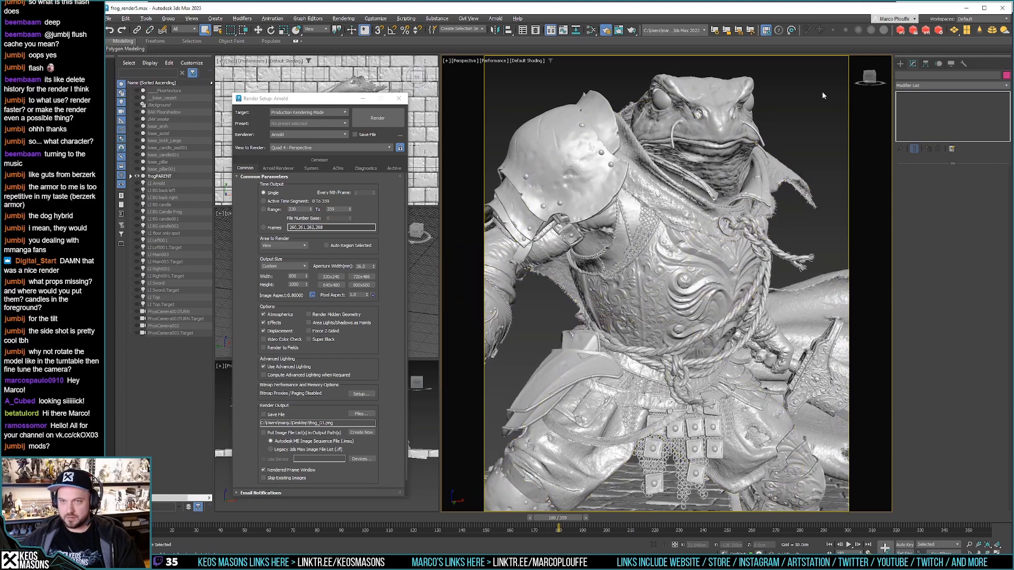
{"action": "left_click", "coordinate": [813, 103]}
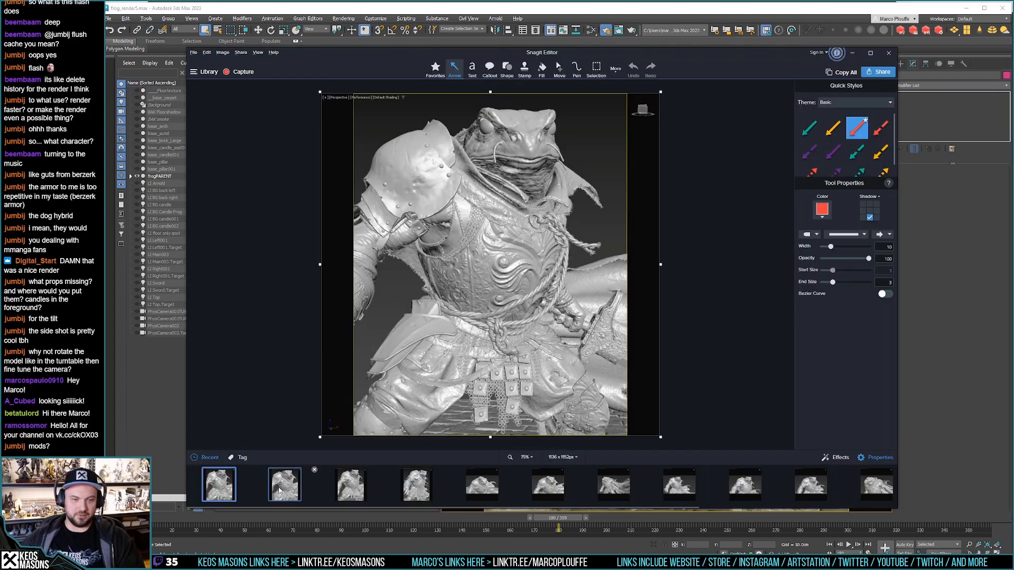
Step: Compare the new frontal capture with the older frontal and three-quarter portraits, and delete those two older ones
{"action": "left_click", "coordinate": [280, 491]}
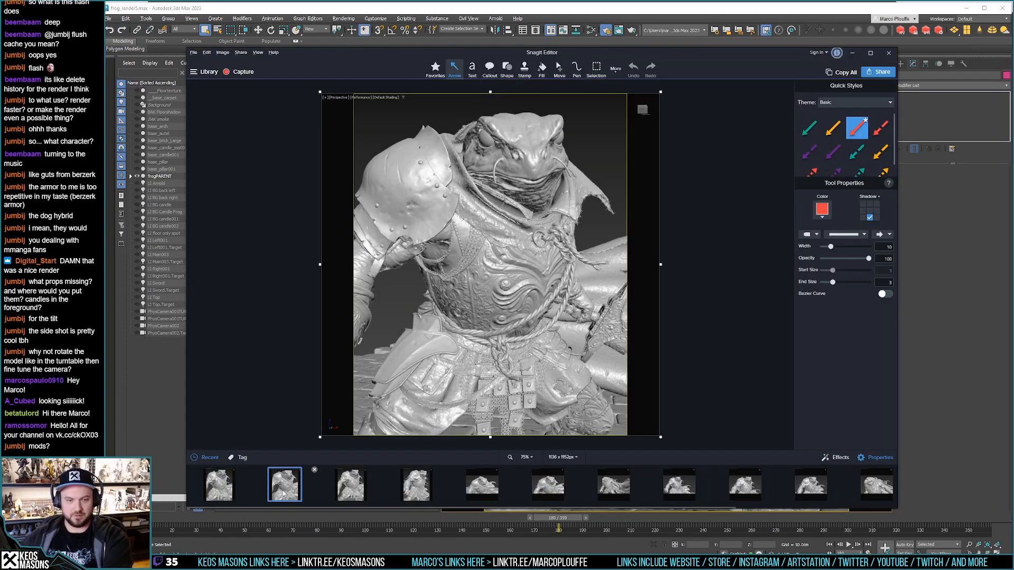
{"action": "left_click", "coordinate": [225, 494]}
{"action": "left_click", "coordinate": [282, 491]}
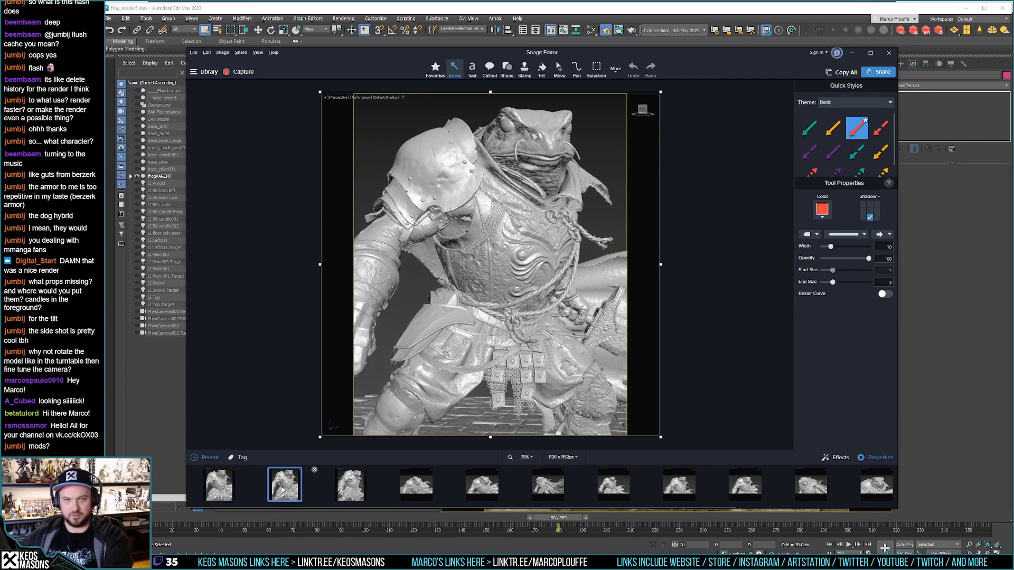
{"action": "left_click", "coordinate": [220, 495]}
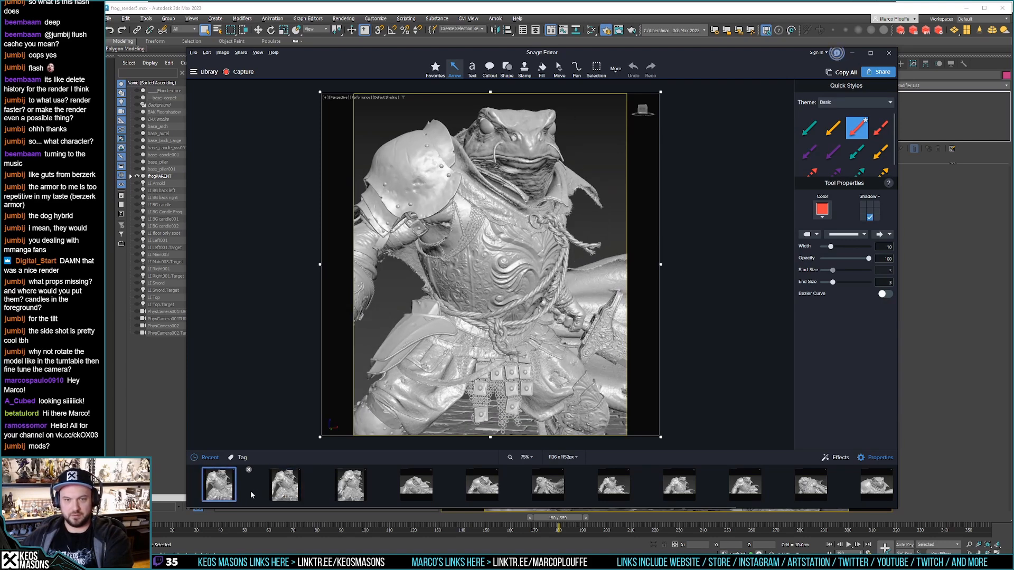
{"action": "left_click", "coordinate": [287, 490]}
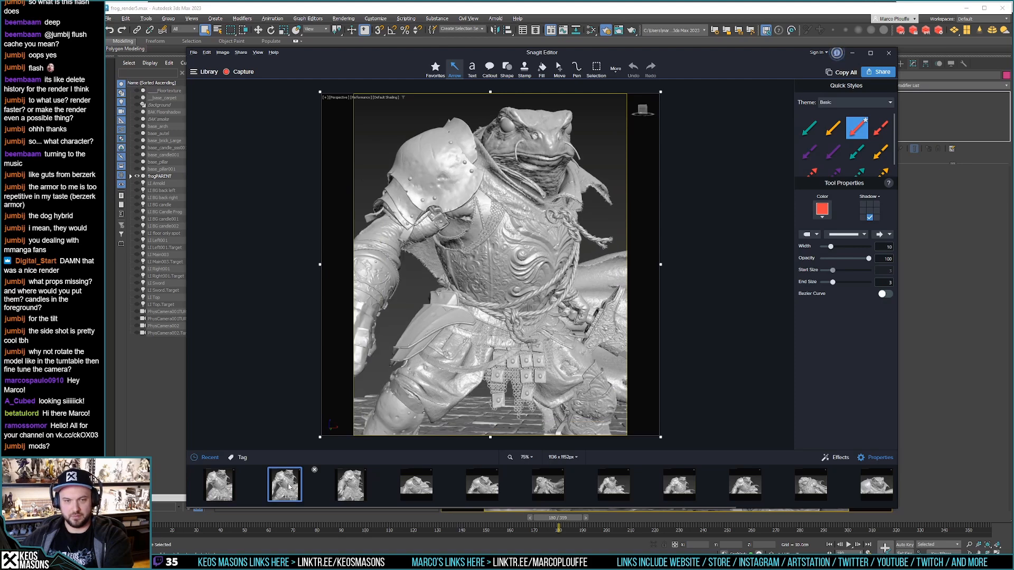
{"action": "key", "text": "Delete"}
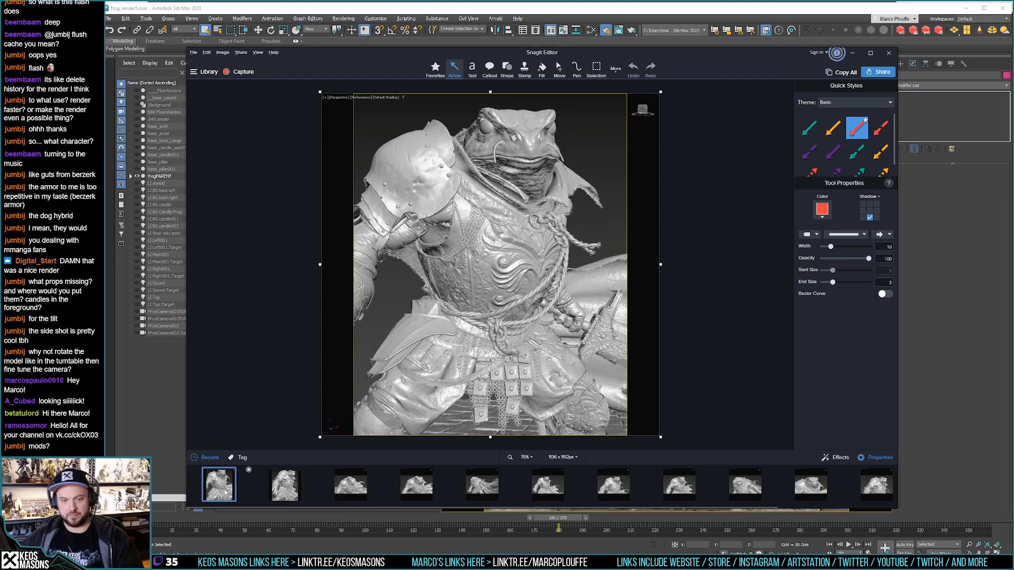
Step: Compare the two remaining portrait captures with each other and with the newest landscape capture
{"action": "left_click", "coordinate": [276, 488]}
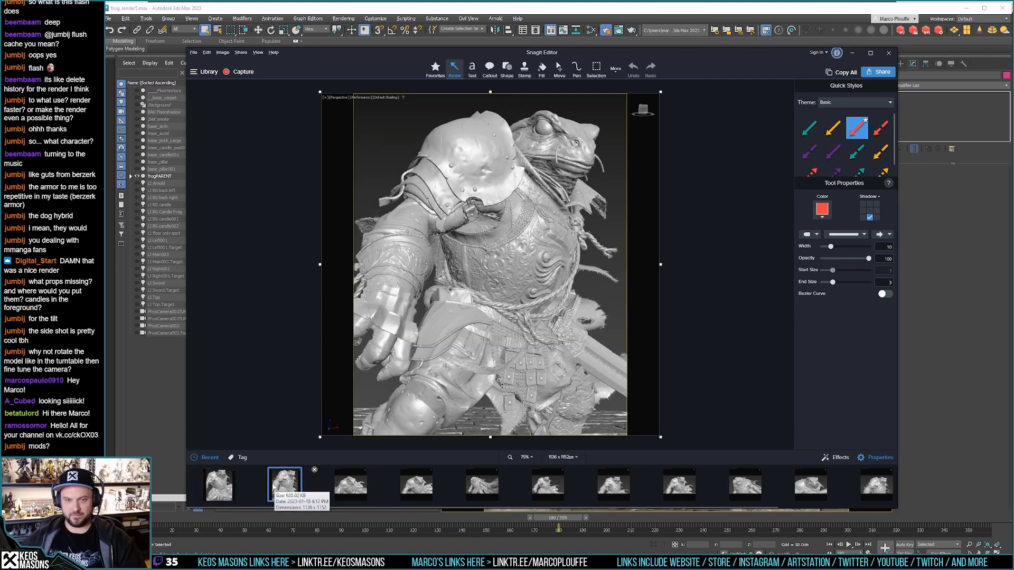
{"action": "key", "text": "Left"}
{"action": "left_click", "coordinate": [275, 487]}
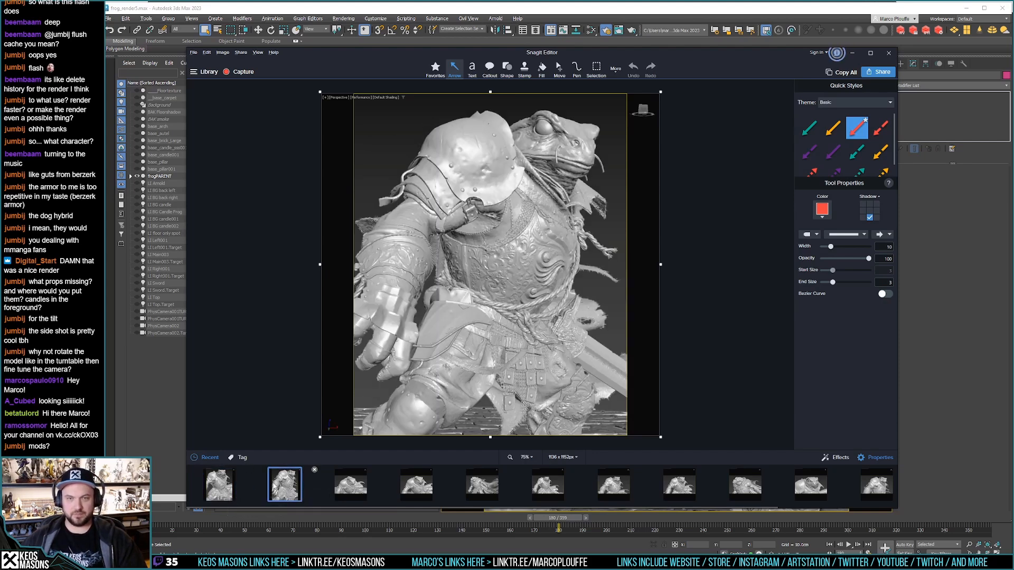
{"action": "left_click", "coordinate": [349, 490]}
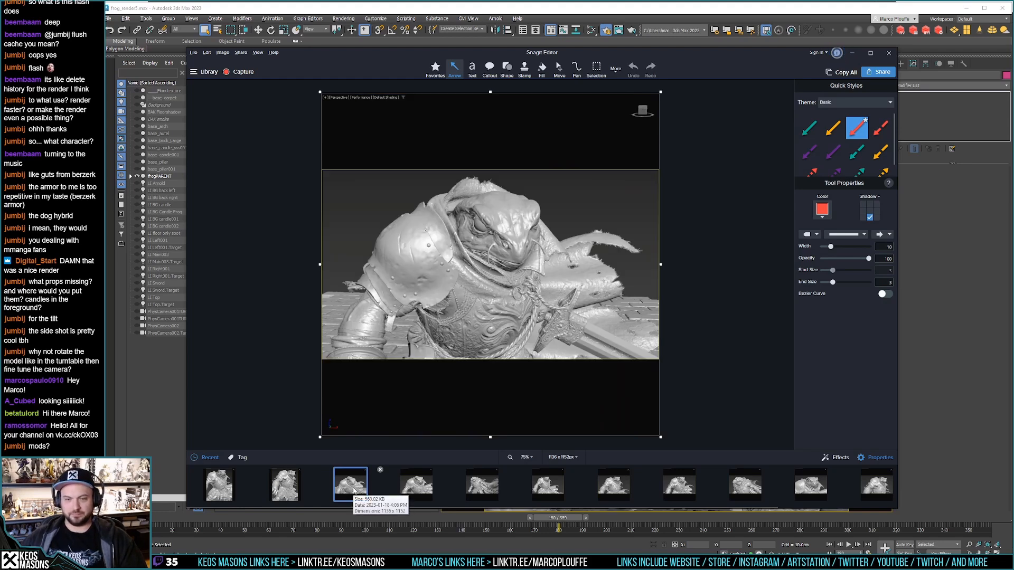
{"action": "left_click", "coordinate": [227, 486]}
{"action": "left_click", "coordinate": [297, 492]}
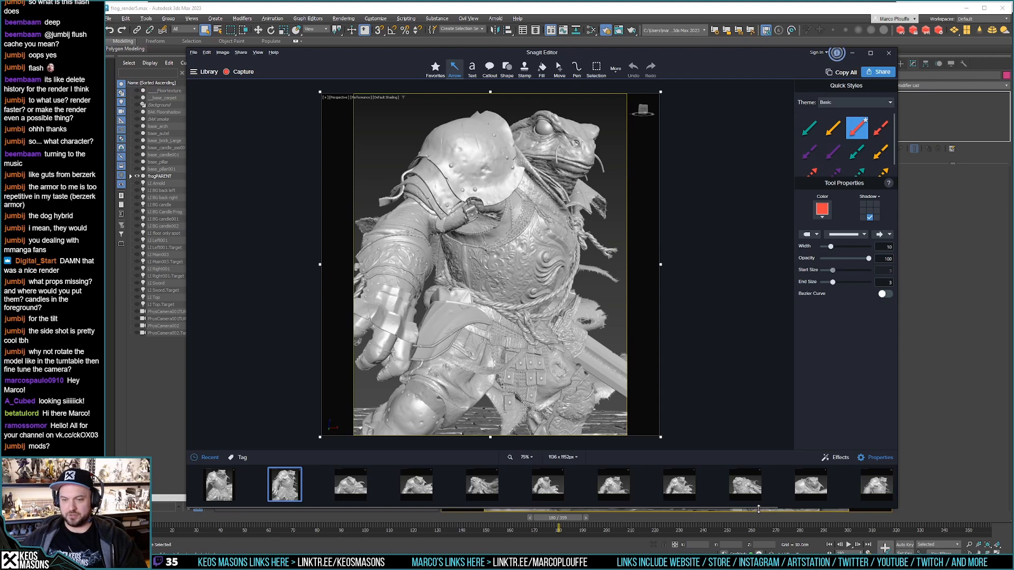
Step: Review the older landscape captures, from the full-body shot through the close side and frontal framings
{"action": "left_click_drag", "start_coordinate": [768, 509], "coordinate": [898, 509]}
{"action": "left_click", "coordinate": [797, 484]}
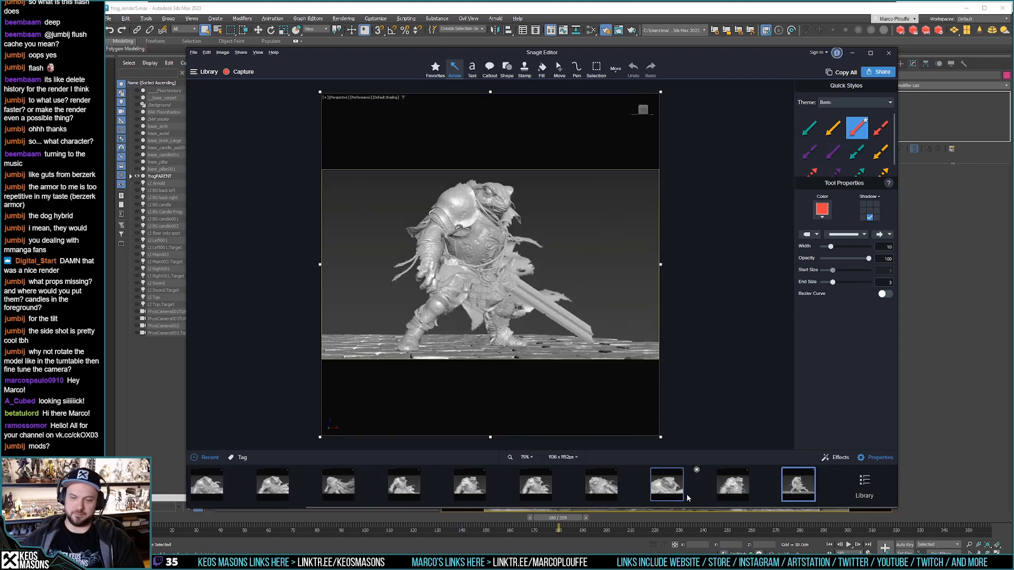
{"action": "left_click", "coordinate": [731, 492]}
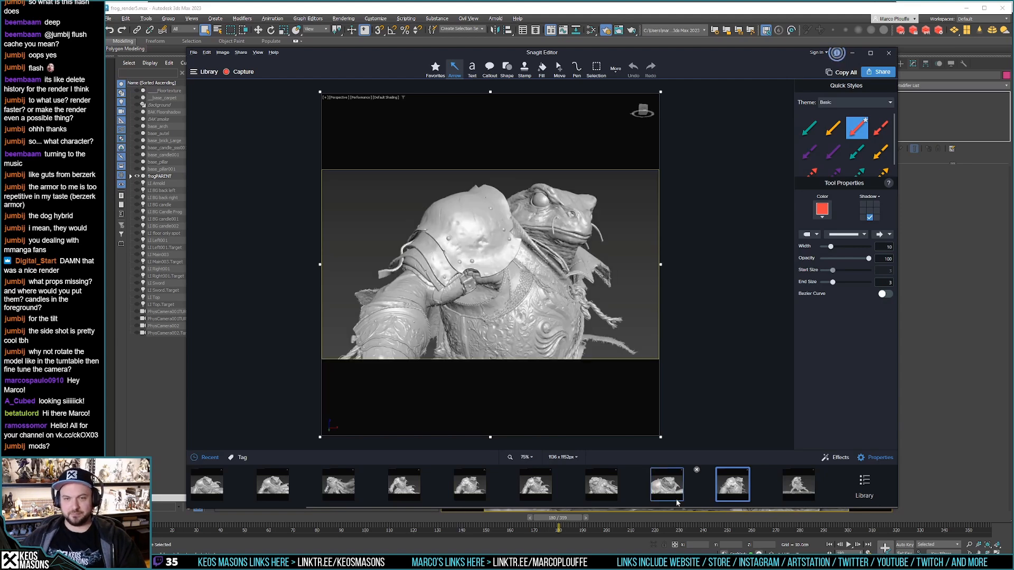
{"action": "left_click", "coordinate": [610, 493]}
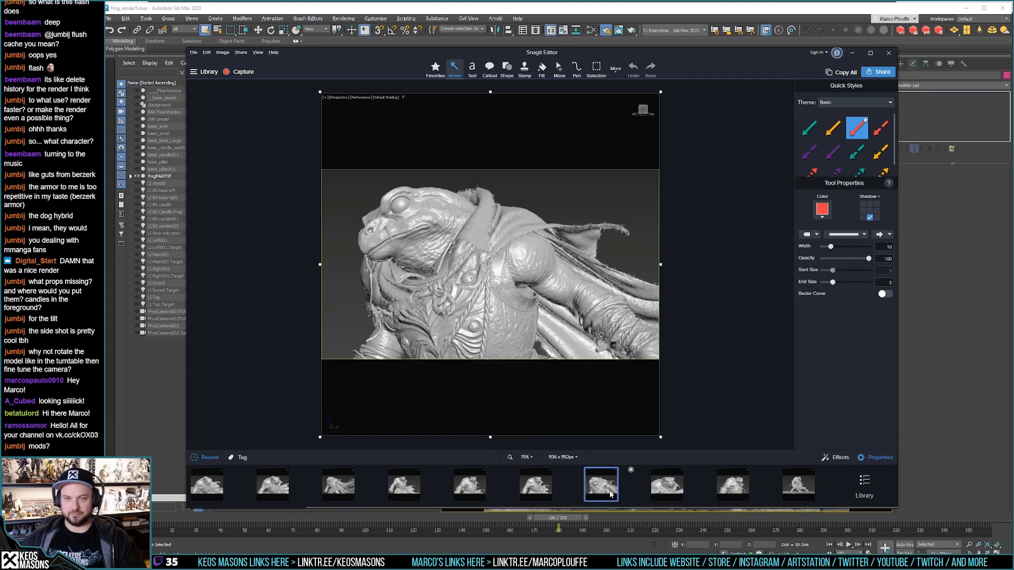
{"action": "left_click", "coordinate": [547, 491]}
{"action": "left_click", "coordinate": [461, 483]}
{"action": "left_click", "coordinate": [409, 485]}
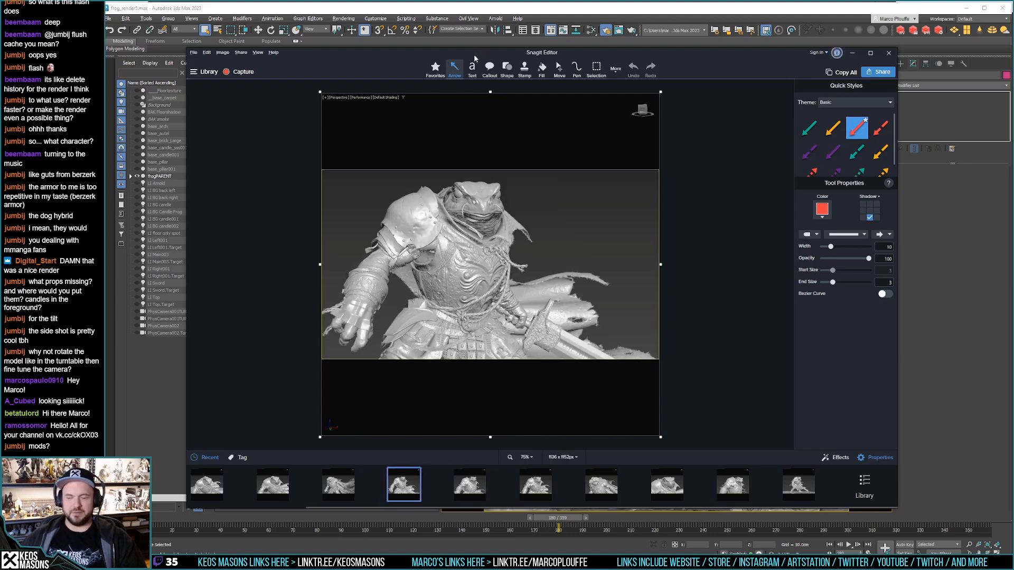
Step: Move Snagit Editor off the 3ds Max window and set the render output size to 1600 × 900 with the image aspect locked
{"action": "left_click_drag", "start_coordinate": [475, 53], "coordinate": [1013, 55]}
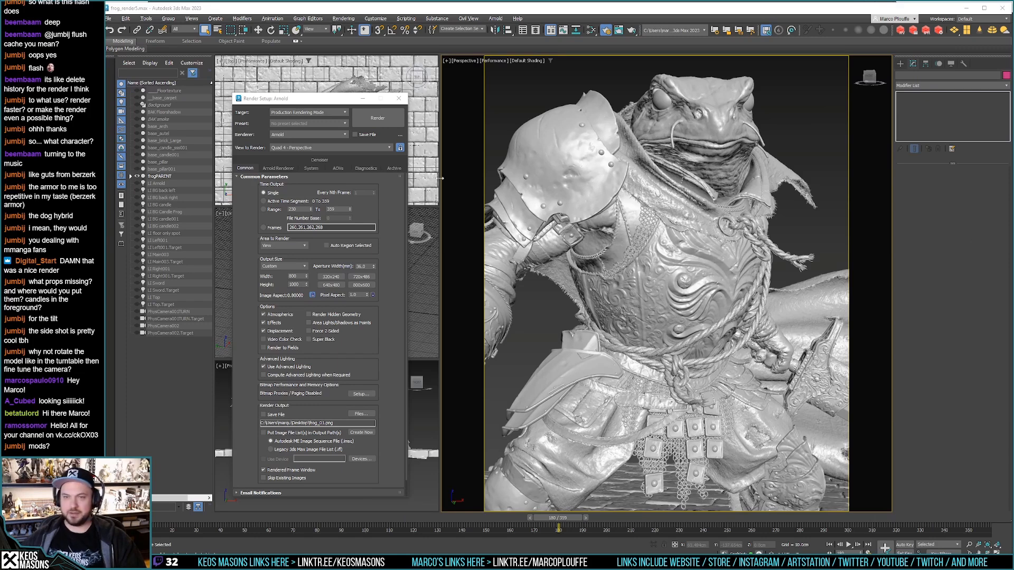
{"action": "left_click_drag", "start_coordinate": [302, 277], "coordinate": [264, 279]}
{"action": "left_click", "coordinate": [312, 295]}
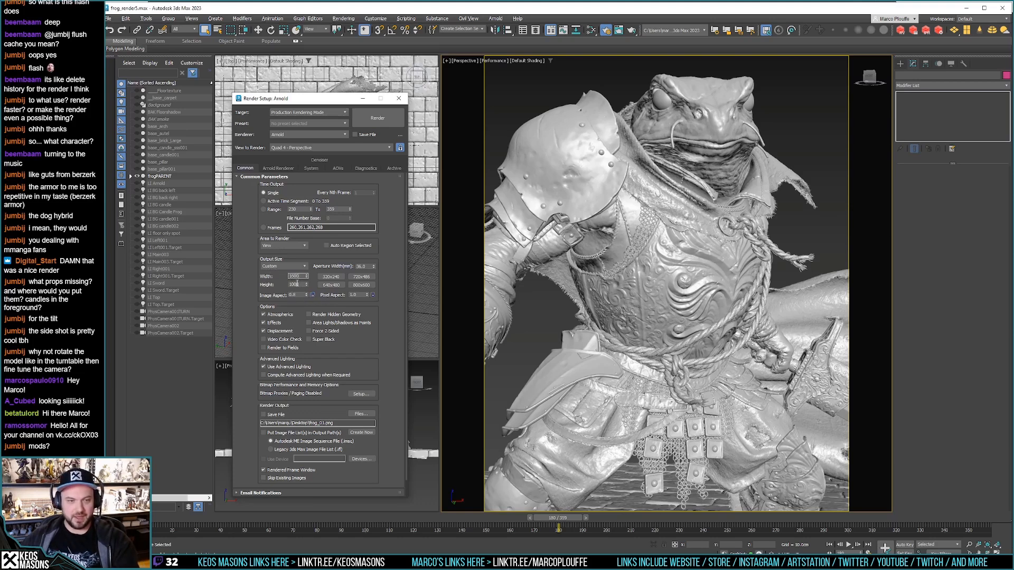
{"action": "type", "text": "1600"}
{"action": "key", "text": "Tab"}
{"action": "type", "text": "900"}
{"action": "key", "text": "Return"}
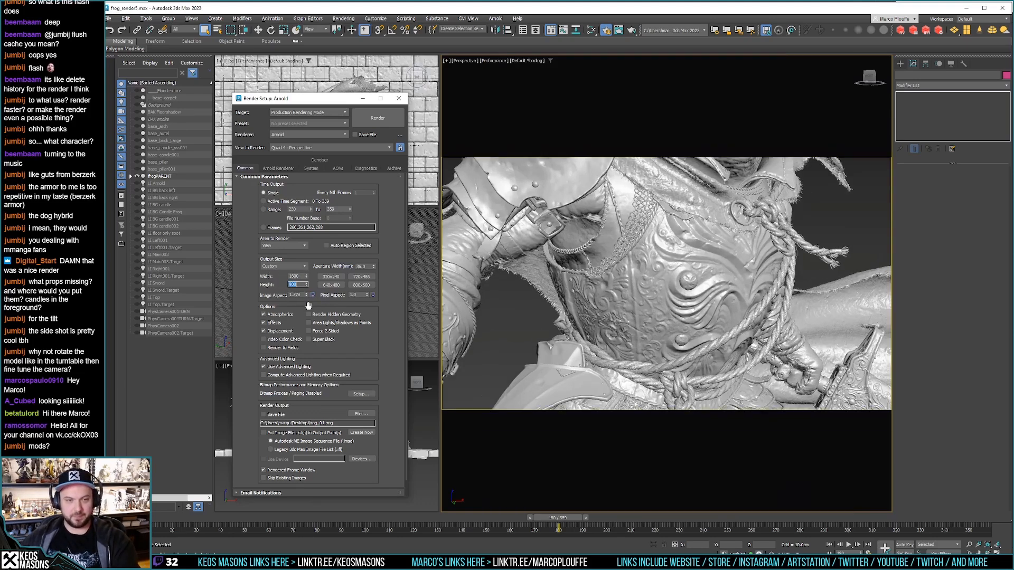
{"action": "left_click", "coordinate": [312, 295]}
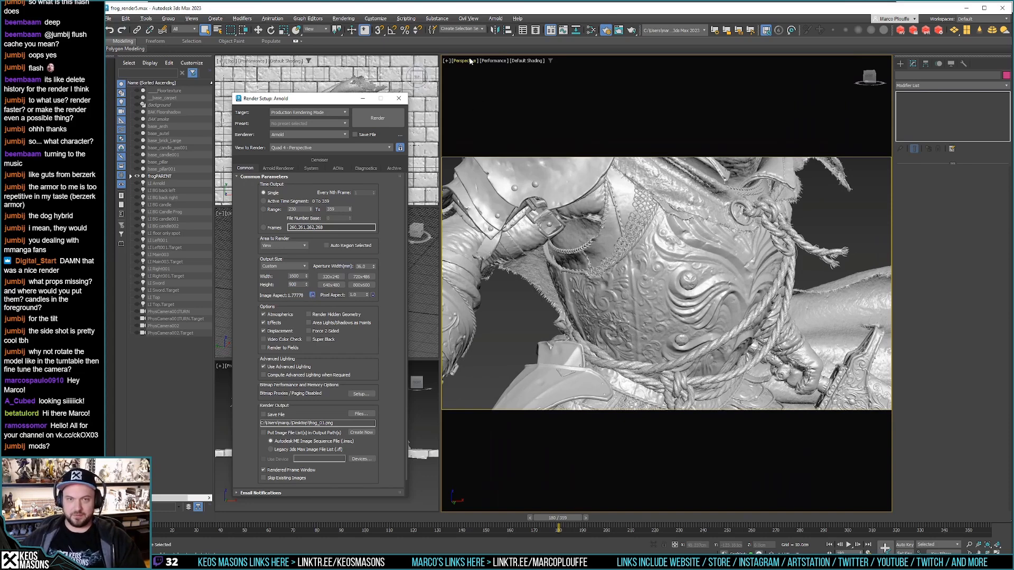
Step: Clone the PhysCamera002 camera
{"action": "left_click", "coordinate": [629, 301]}
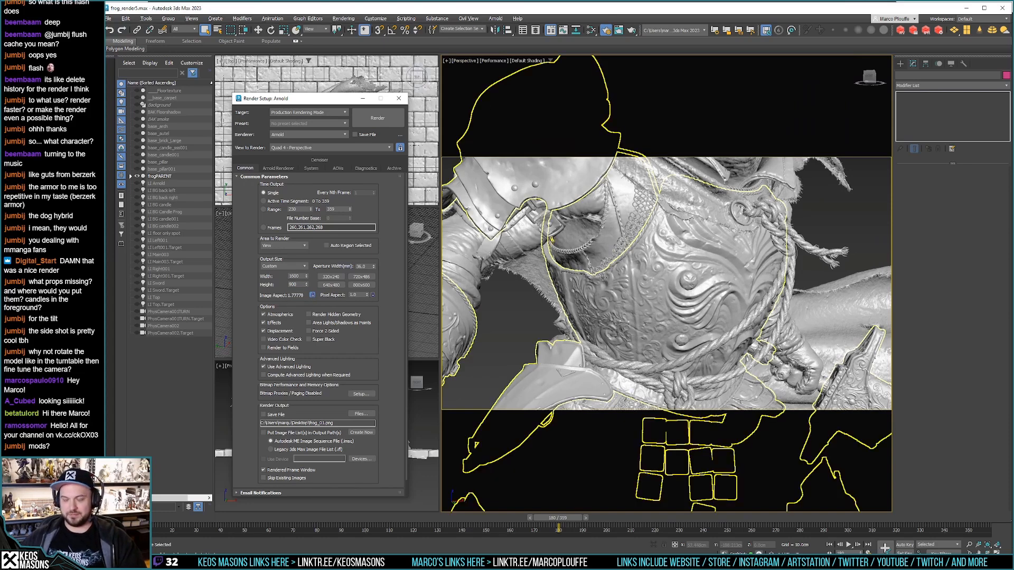
{"action": "left_click", "coordinate": [500, 187]}
{"action": "left_click", "coordinate": [462, 138]}
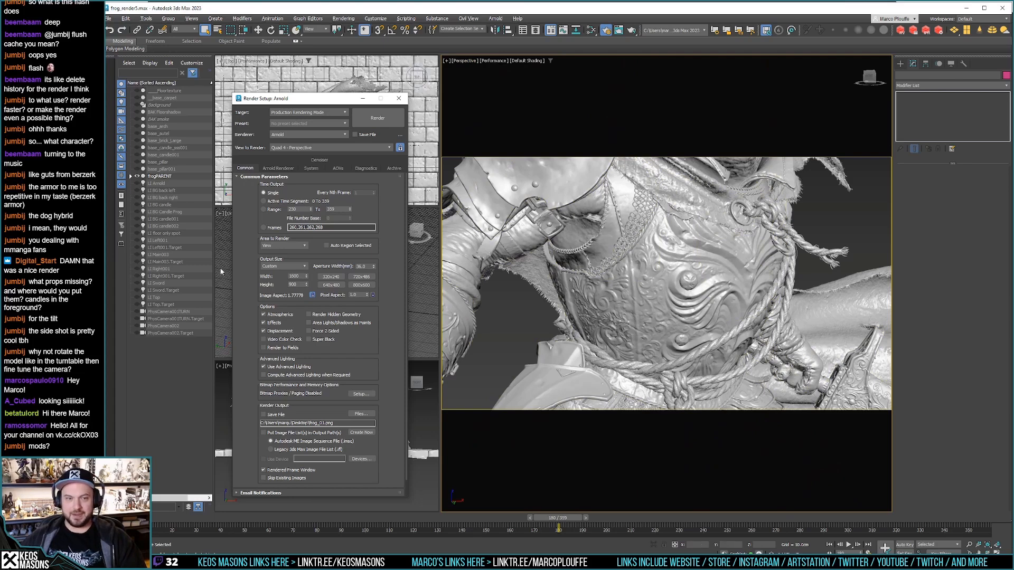
{"action": "left_click", "coordinate": [160, 327]}
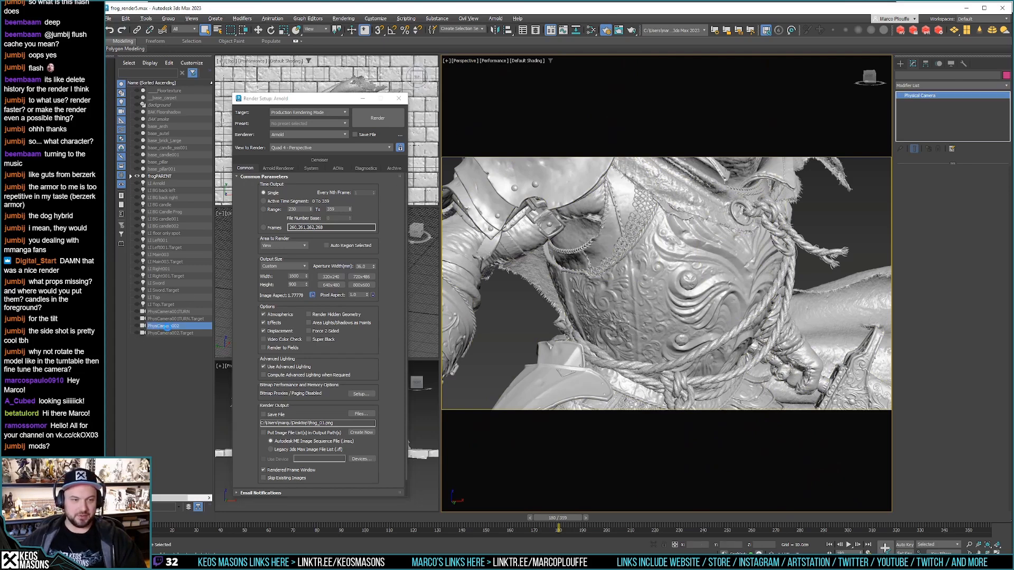
{"action": "right_click", "coordinate": [165, 326]}
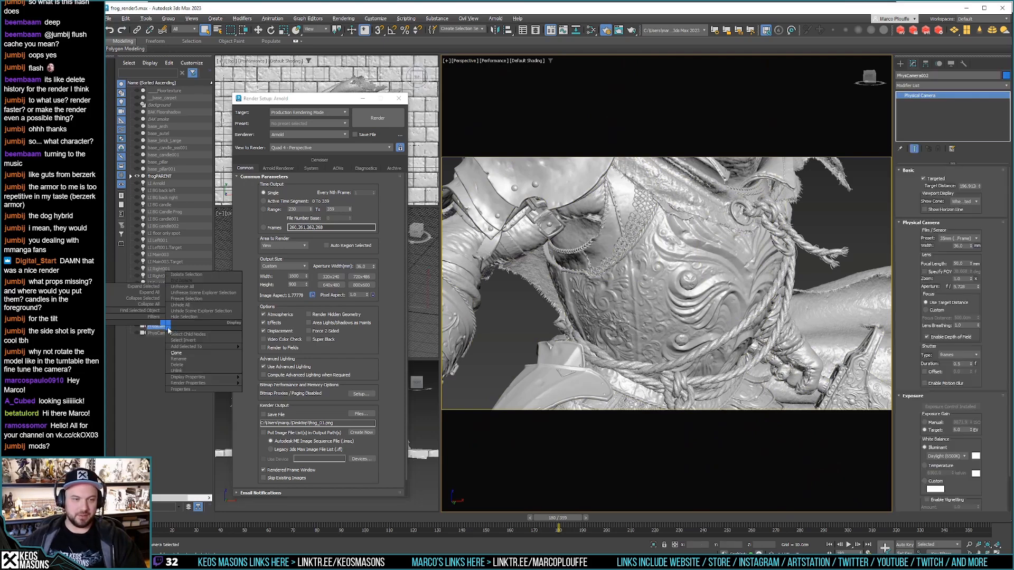
{"action": "left_click", "coordinate": [187, 355]}
{"action": "left_click", "coordinate": [535, 316]}
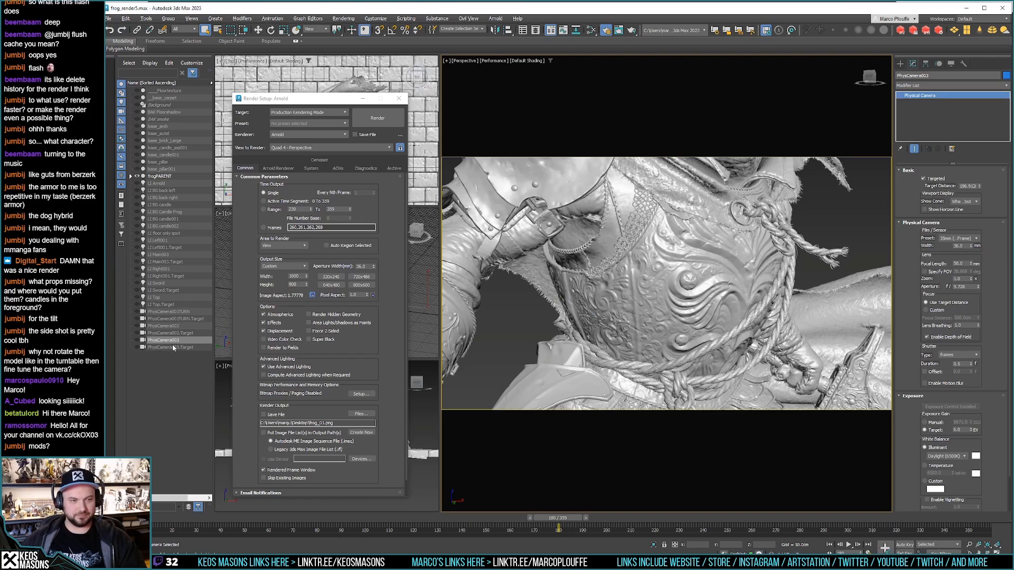
Step: Switch the perspective viewport to the PhysCamera003 view and unhide that camera and its target
{"action": "left_click", "coordinate": [465, 62]}
{"action": "left_click", "coordinate": [467, 61]}
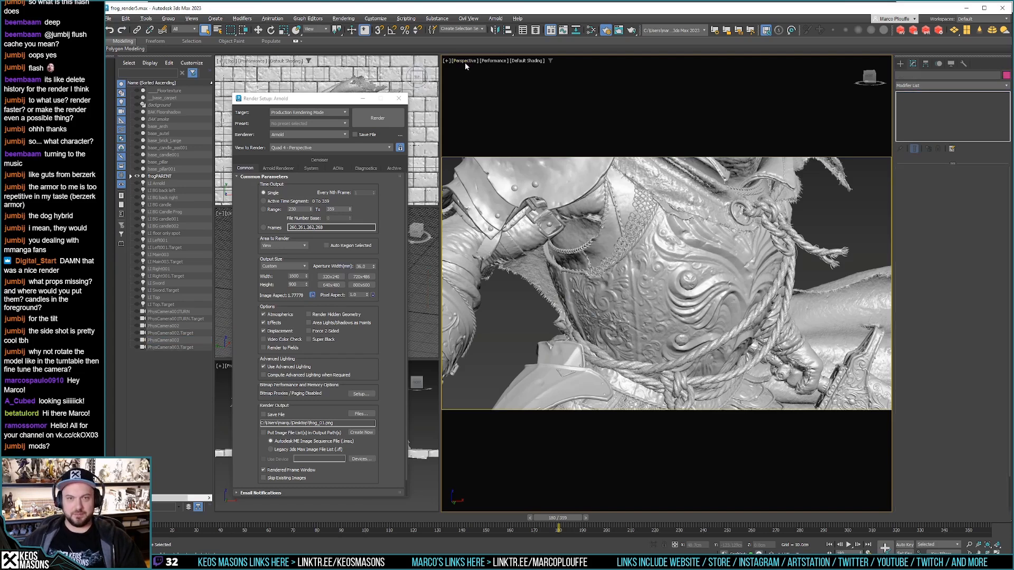
{"action": "mouse_move", "coordinate": [485, 73]}
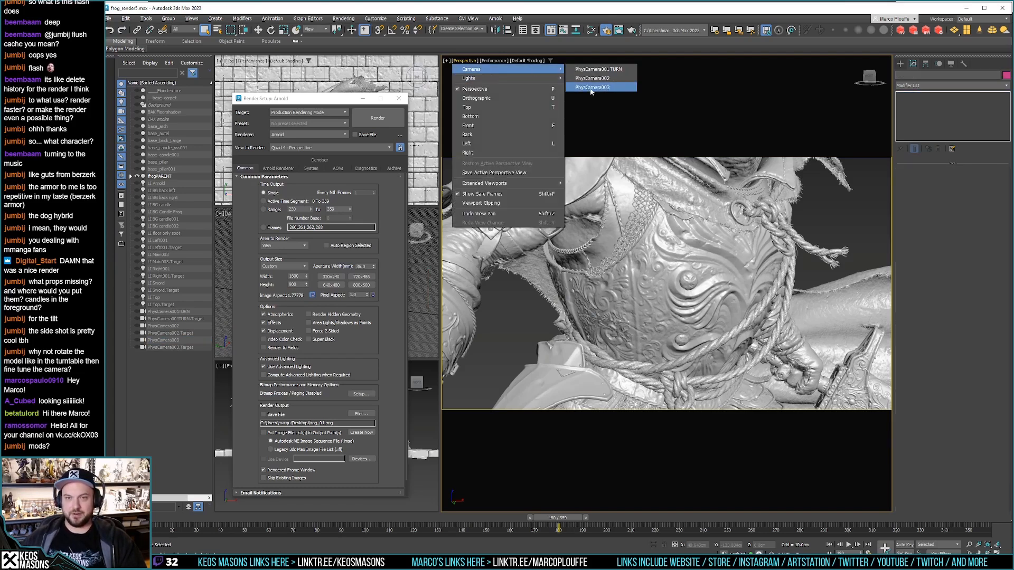
{"action": "left_click", "coordinate": [591, 87]}
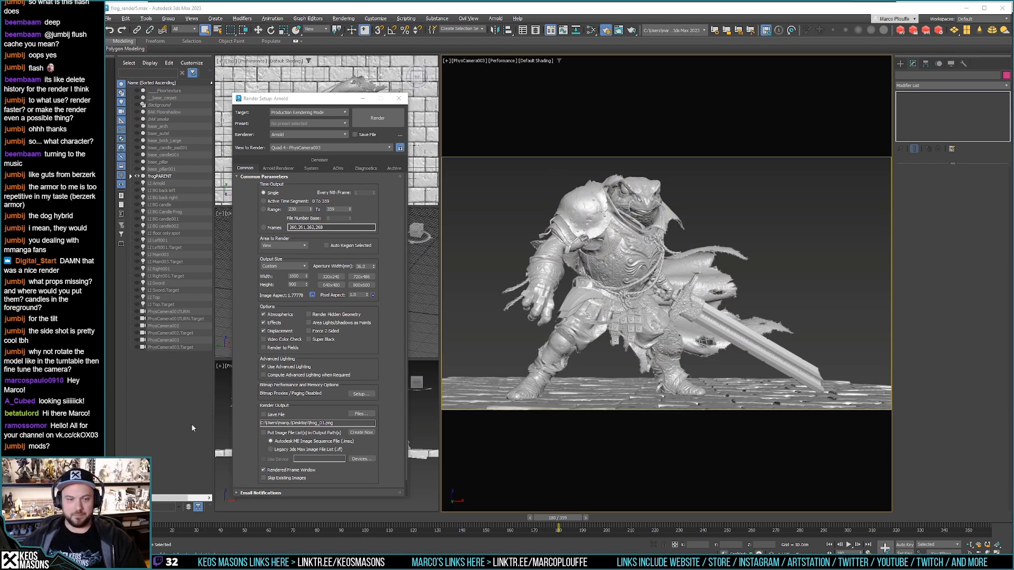
{"action": "left_click", "coordinate": [136, 341]}
{"action": "left_click", "coordinate": [137, 347]}
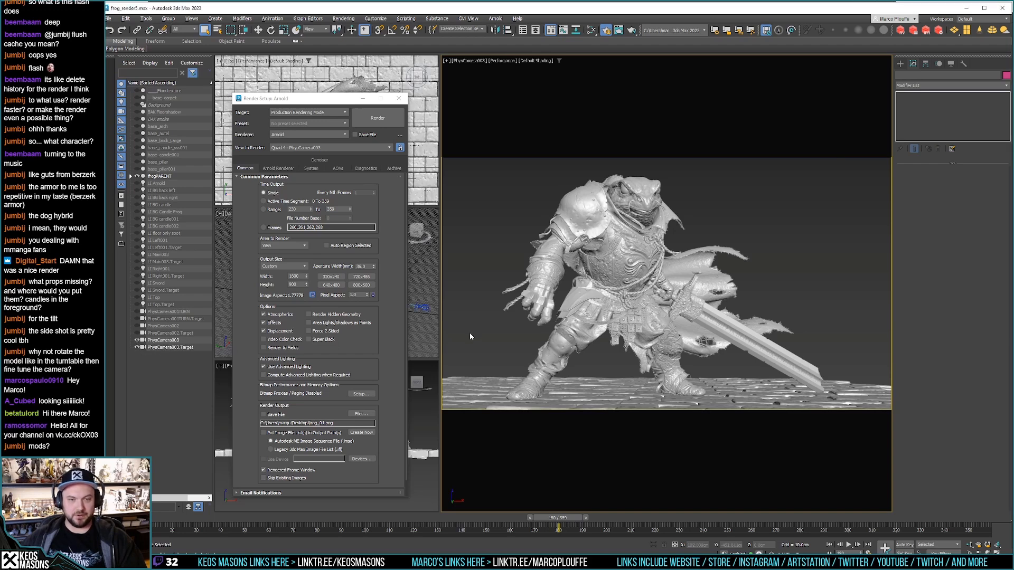
Step: Close the Render Setup dialog and select PhysCamera003 in the orthographic viewport
{"action": "left_click", "coordinate": [398, 98]}
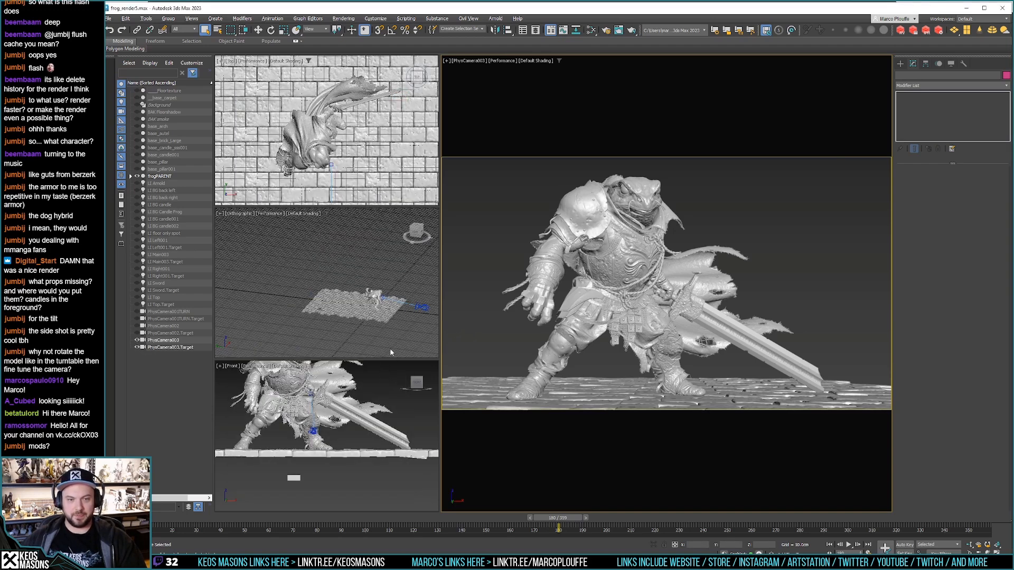
{"action": "left_click", "coordinate": [423, 306]}
{"action": "middle_click_drag", "start_coordinate": [373, 330], "coordinate": [351, 328]}
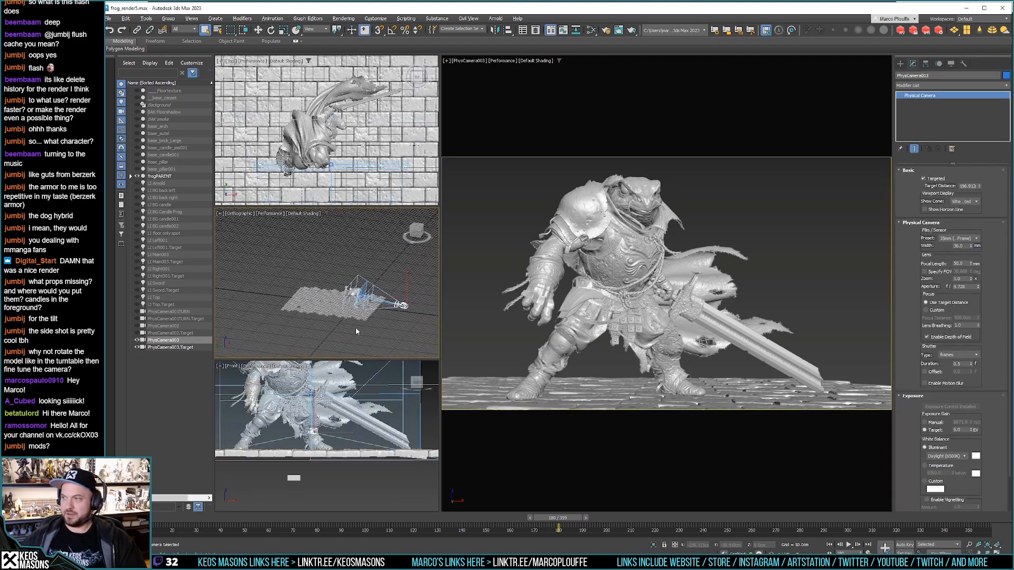
Step: Switch the move reference coordinate system to Local and bring PhysCamera003 closer to the frog knight's torso
{"action": "key", "text": "w"}
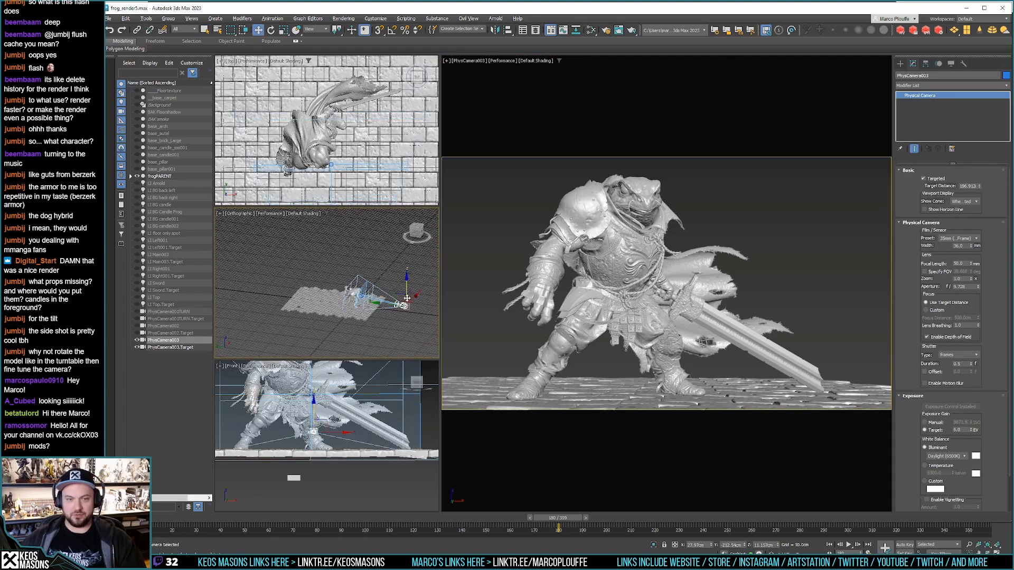
{"action": "left_click_drag", "start_coordinate": [405, 281], "coordinate": [405, 285]}
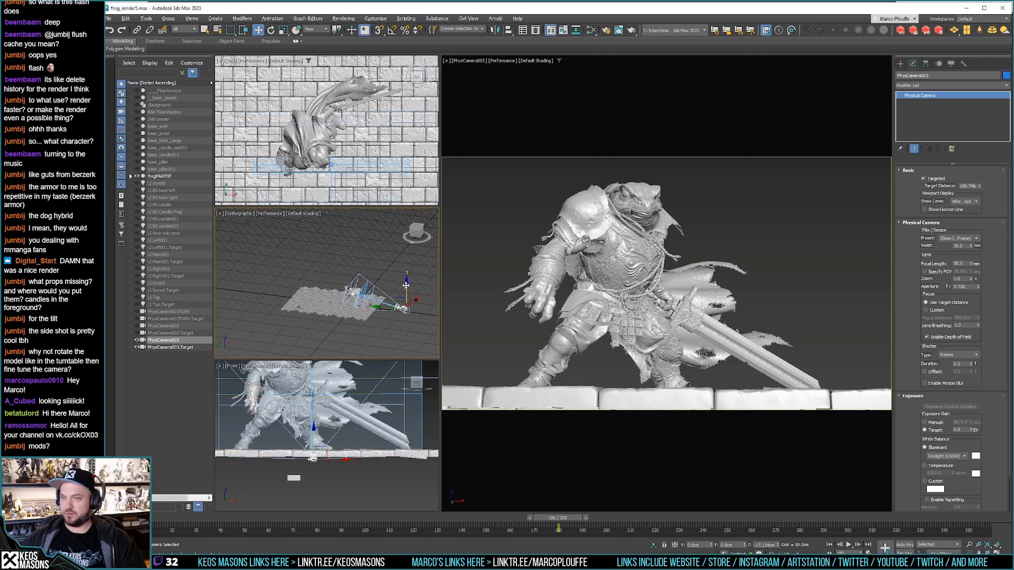
{"action": "left_click", "coordinate": [314, 29]}
{"action": "left_click", "coordinate": [320, 62]}
{"action": "left_click_drag", "start_coordinate": [424, 318], "coordinate": [408, 309]}
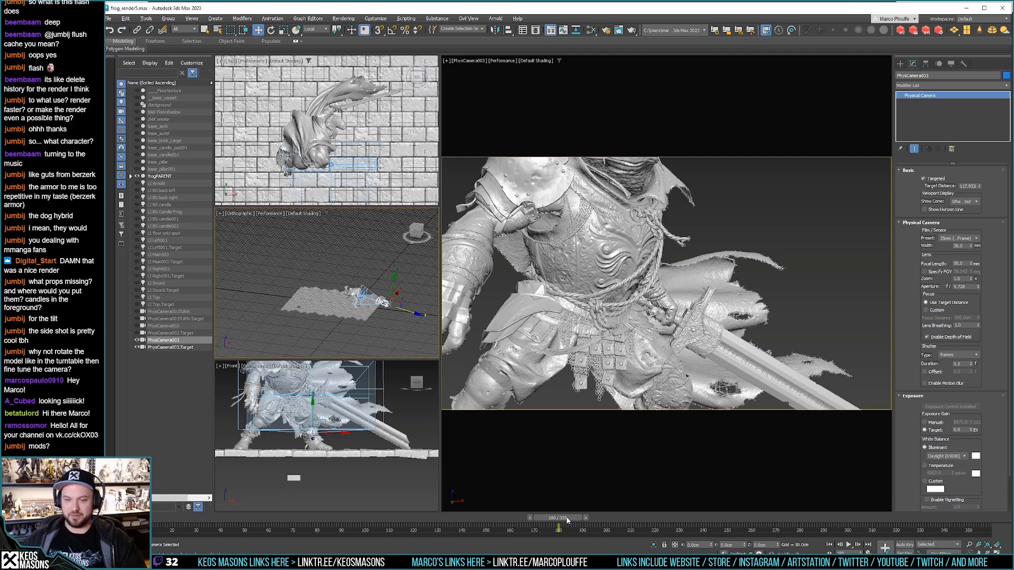
Step: Go to frame 171 and shift PhysCamera003 to frame the knight's head and upper body from a slightly lower height
{"action": "mouse_move", "coordinate": [566, 520]}
{"action": "left_mouse_down"}
{"action": "mouse_move", "coordinate": [541, 521]}
{"action": "mouse_move", "coordinate": [551, 522]}
{"action": "left_mouse_up"}
{"action": "key", "text": "w"}
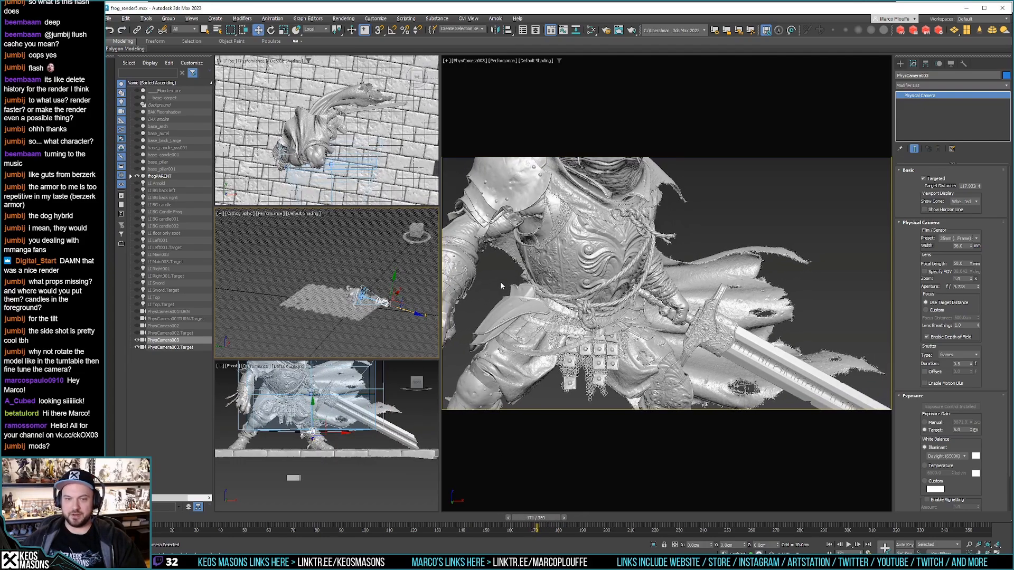
{"action": "middle_click_drag", "start_coordinate": [580, 285], "coordinate": [658, 327]}
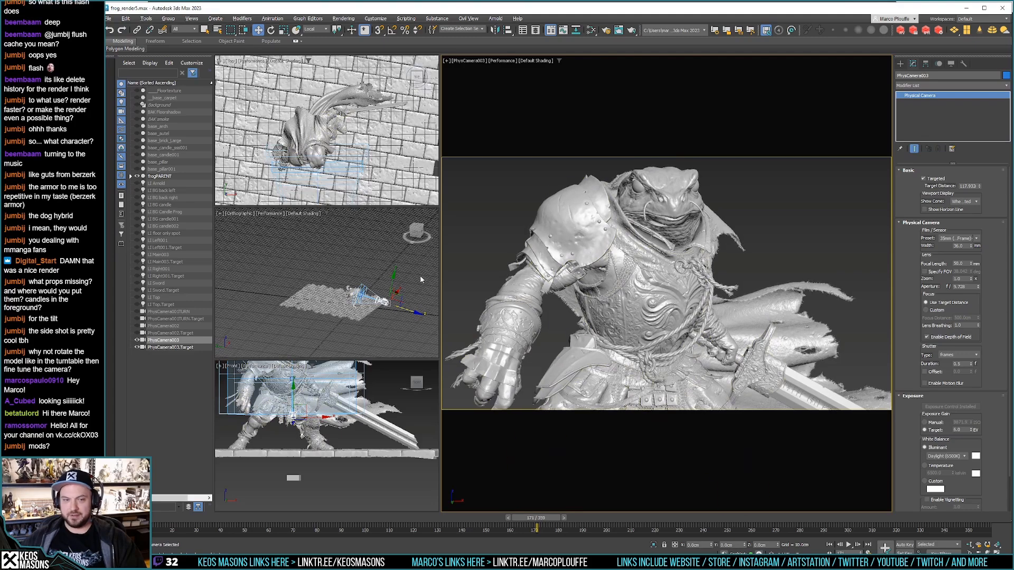
{"action": "left_click_drag", "start_coordinate": [396, 279], "coordinate": [394, 281]}
{"action": "middle_click_drag", "start_coordinate": [670, 319], "coordinate": [680, 315]}
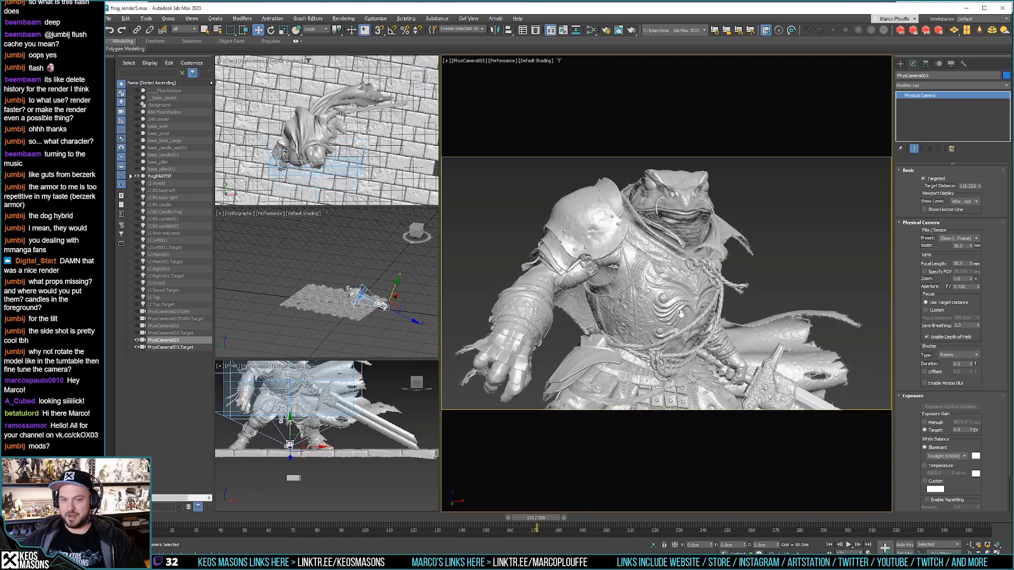
Step: Pull PhysCamera003 back slightly along its local Z axis and go to frame 169
{"action": "left_click_drag", "start_coordinate": [415, 321], "coordinate": [417, 323]}
{"action": "left_click", "coordinate": [523, 529]}
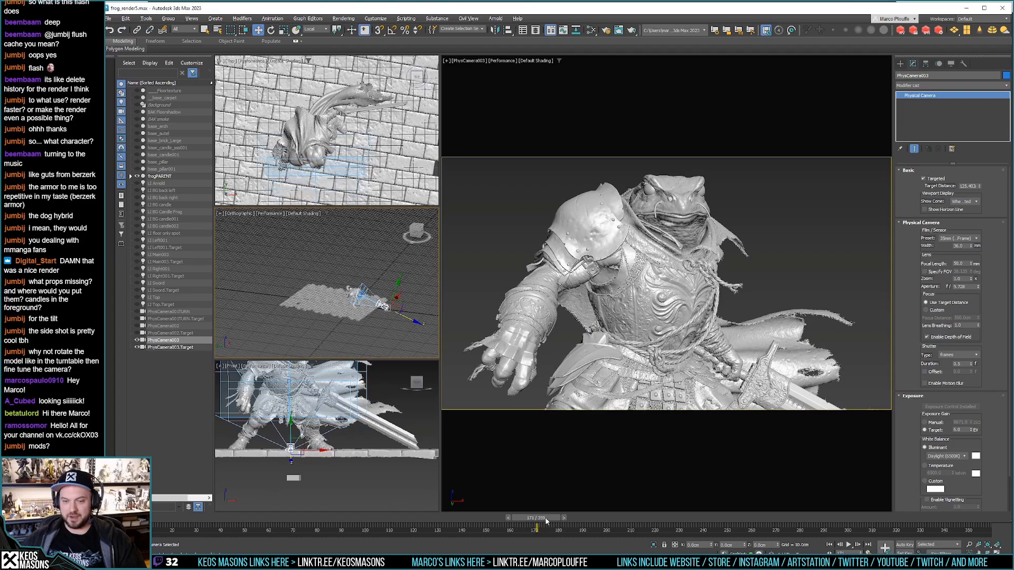
{"action": "mouse_move", "coordinate": [538, 520]}
{"action": "left_mouse_down"}
{"action": "mouse_move", "coordinate": [528, 519]}
{"action": "mouse_move", "coordinate": [545, 522]}
{"action": "left_mouse_up"}
{"action": "key", "text": "w"}
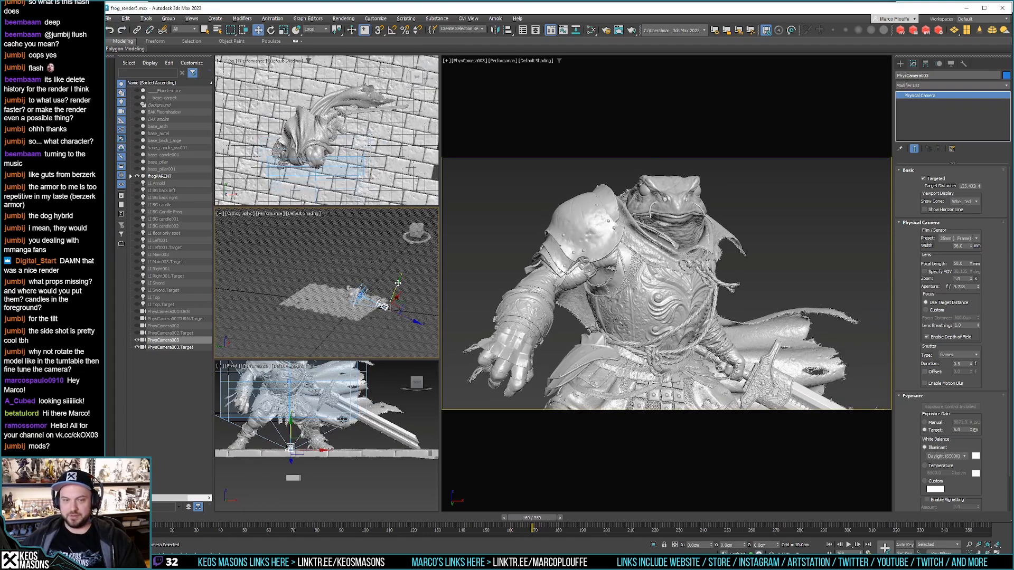
Step: Raise PhysCamera003 slightly along its local Y axis and fine-tune its framing of the knight's upper body
{"action": "left_click_drag", "start_coordinate": [398, 283], "coordinate": [398, 281]}
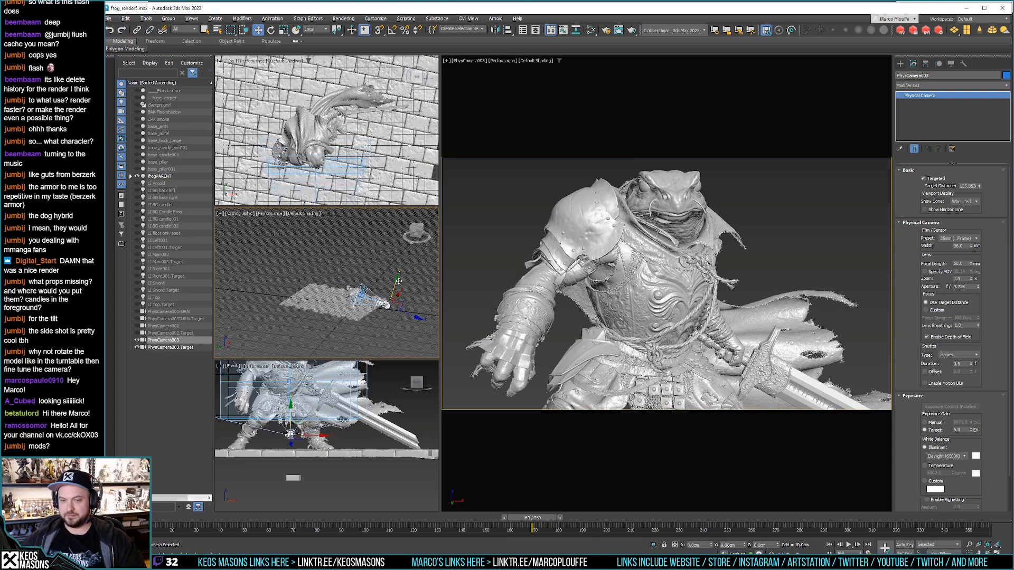
{"action": "middle_click_drag", "start_coordinate": [718, 250], "coordinate": [715, 258]}
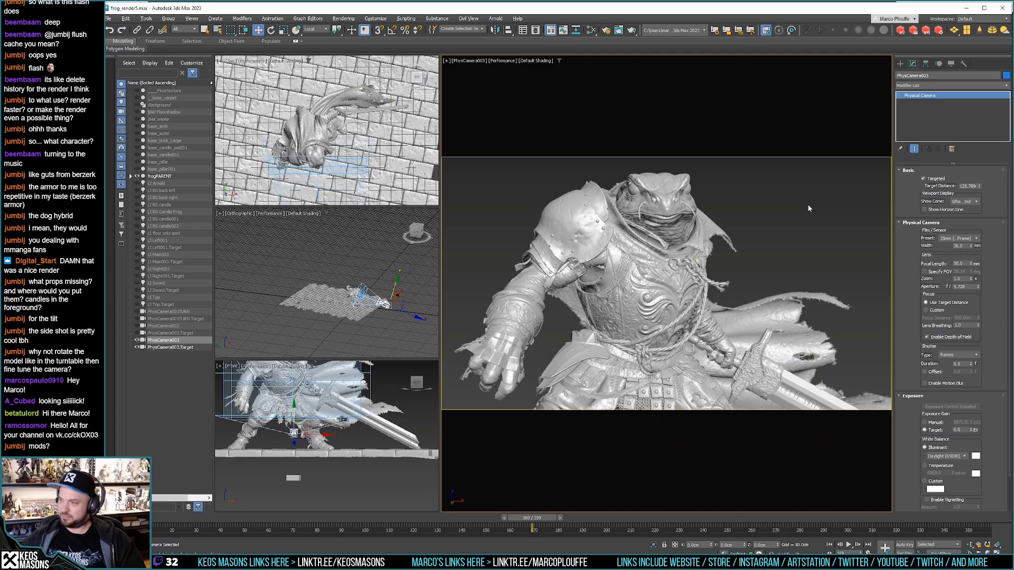
{"action": "middle_click_drag", "start_coordinate": [793, 234], "coordinate": [787, 231]}
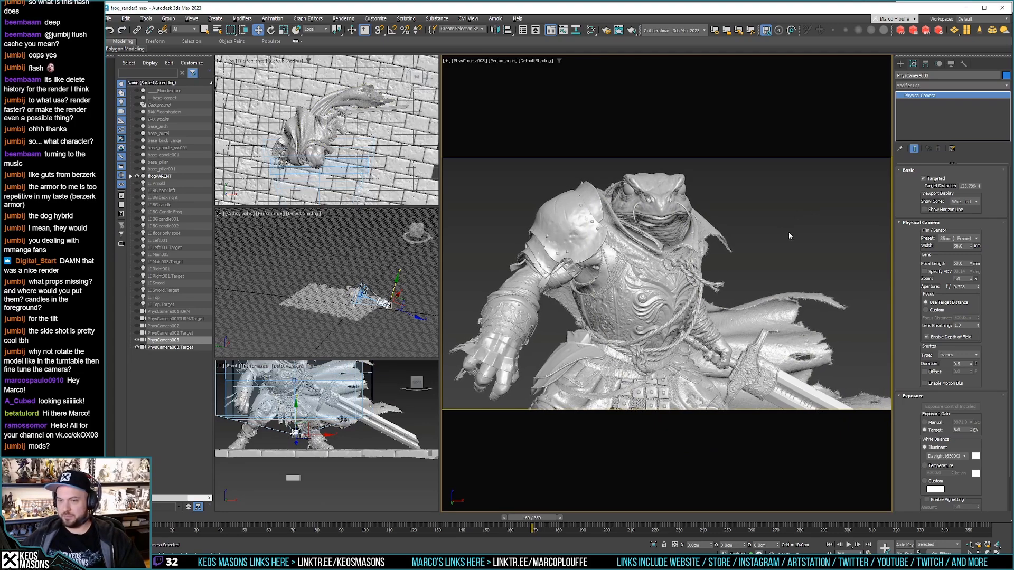
{"action": "middle_click_drag", "start_coordinate": [787, 232], "coordinate": [787, 230]}
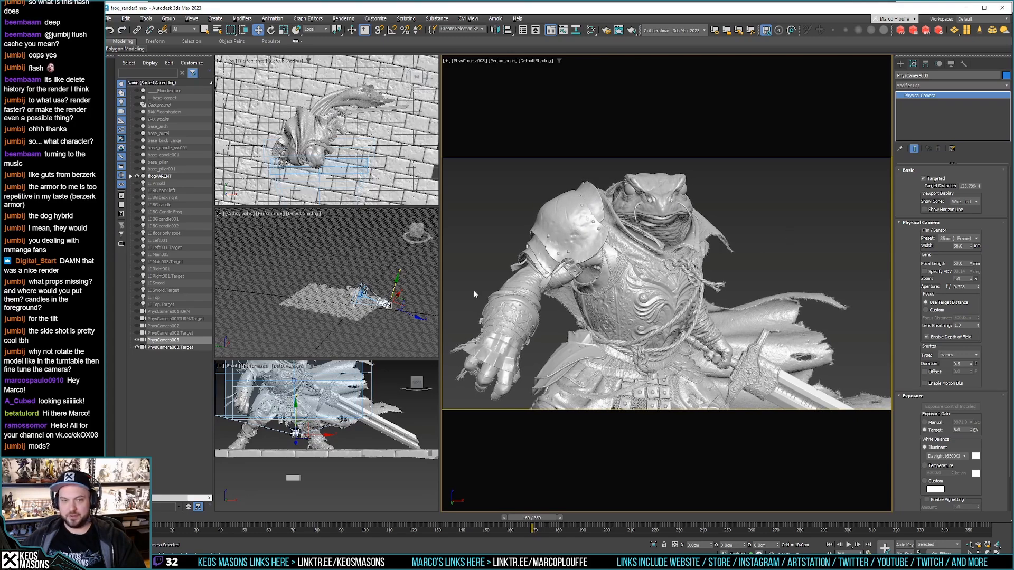
{"action": "left_click_drag", "start_coordinate": [399, 289], "coordinate": [398, 284]}
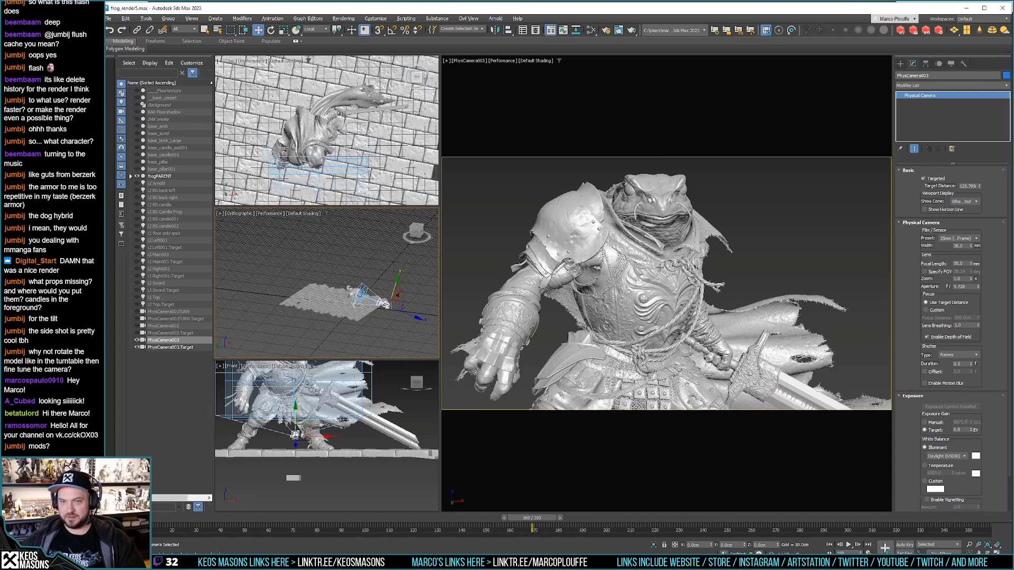
Step: Return the animation to frame 171 for the knight's rotation
{"action": "left_click_drag", "start_coordinate": [547, 515], "coordinate": [559, 523]}
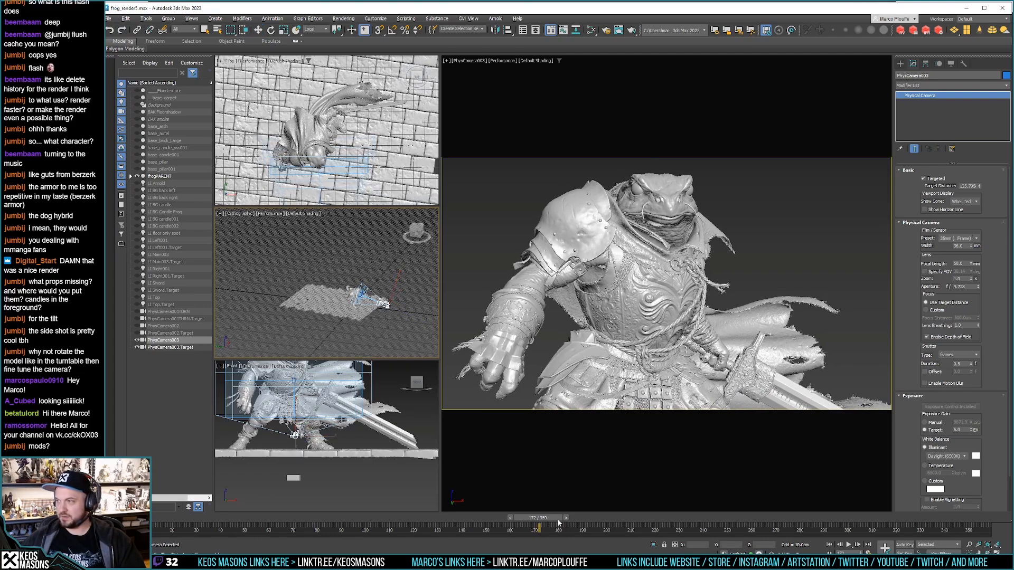
{"action": "mouse_move", "coordinate": [559, 523]}
{"action": "left_mouse_down"}
{"action": "mouse_move", "coordinate": [547, 520]}
{"action": "mouse_move", "coordinate": [558, 524]}
{"action": "left_mouse_up"}
{"action": "key", "text": "w"}
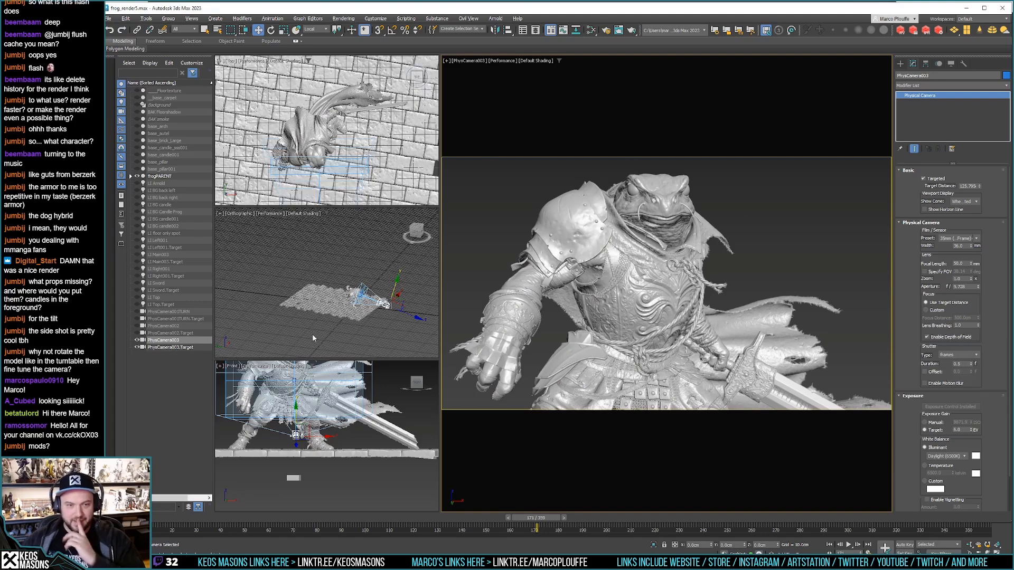
Step: View the knight from the side in the orthographic viewport, then set PhysCamera003's target distance to about 128.87 and aperture to about f/10.6
{"action": "scroll", "coordinate": [370, 290], "scroll_direction": "up", "scroll_amount": 7}
{"action": "middle_click_drag", "start_coordinate": [316, 292], "coordinate": [337, 228], "text": "alt"}
{"action": "scroll", "coordinate": [336, 258], "scroll_direction": "up", "scroll_amount": 4}
{"action": "scroll", "coordinate": [337, 227], "scroll_direction": "down", "scroll_amount": 2}
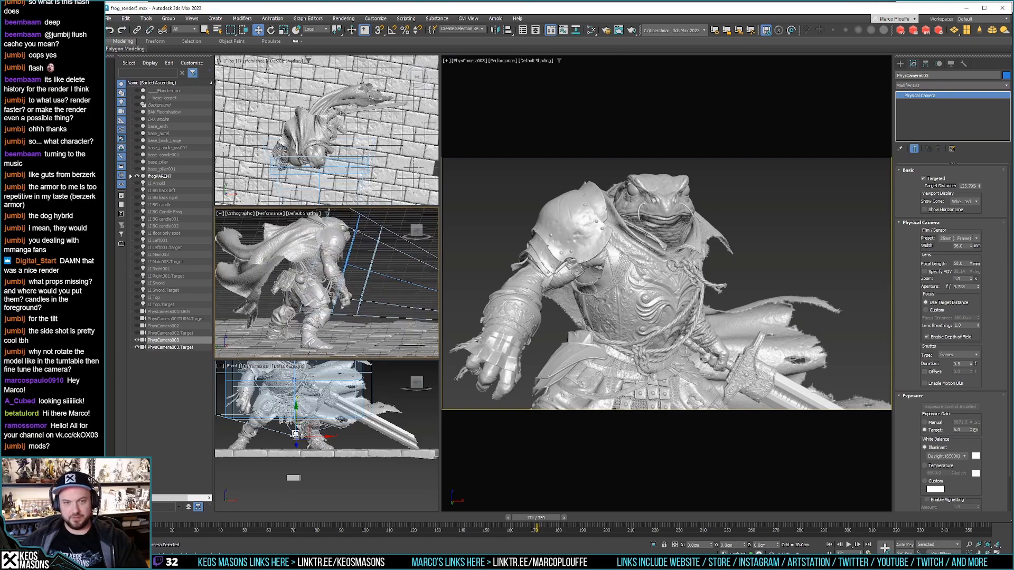
{"action": "left_click_drag", "start_coordinate": [979, 186], "coordinate": [980, 188]}
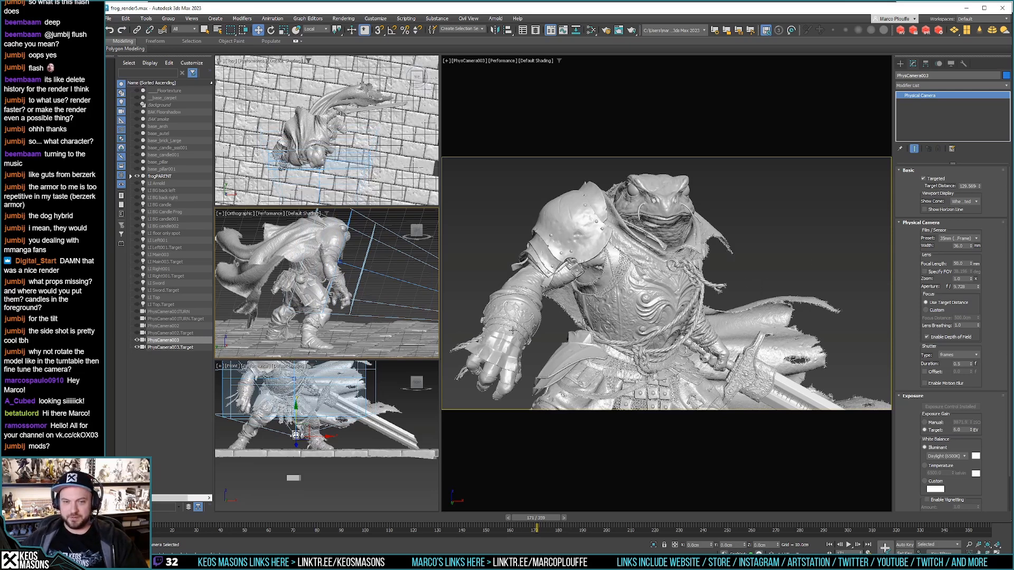
{"action": "middle_click_drag", "start_coordinate": [295, 291], "coordinate": [364, 295], "text": "alt"}
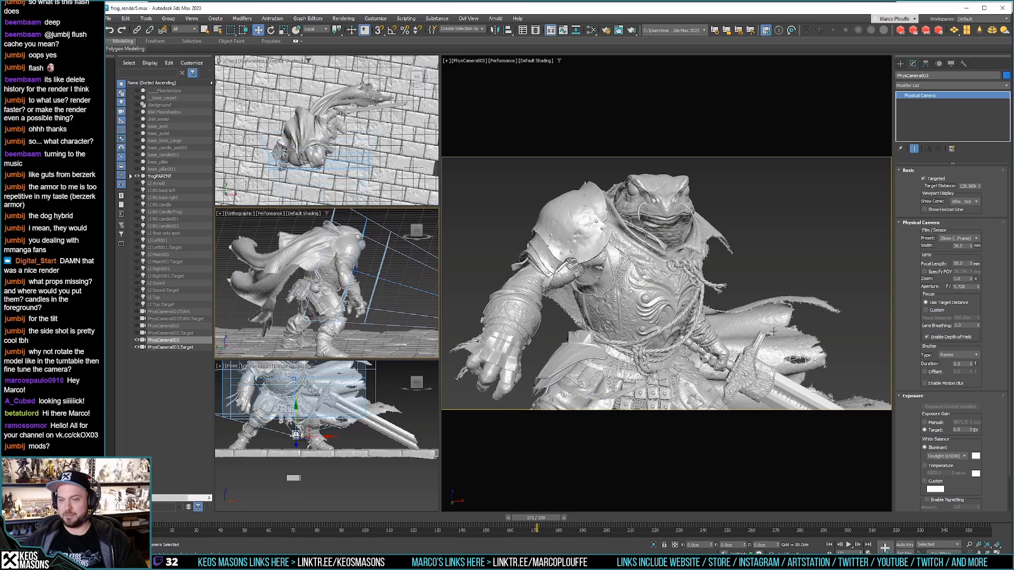
{"action": "left_click_drag", "start_coordinate": [978, 287], "coordinate": [976, 277]}
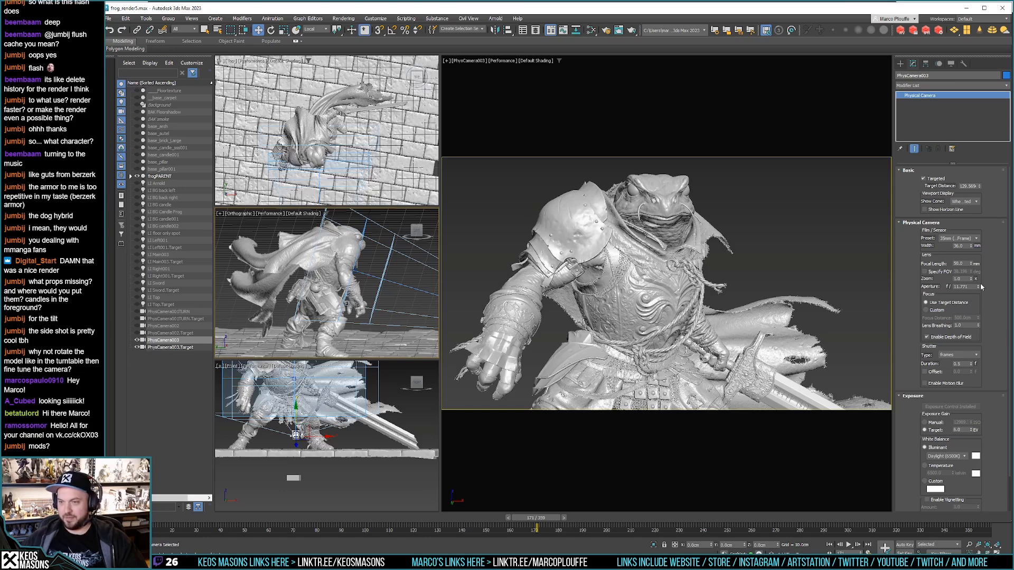
{"action": "left_click_drag", "start_coordinate": [979, 290], "coordinate": [980, 292]}
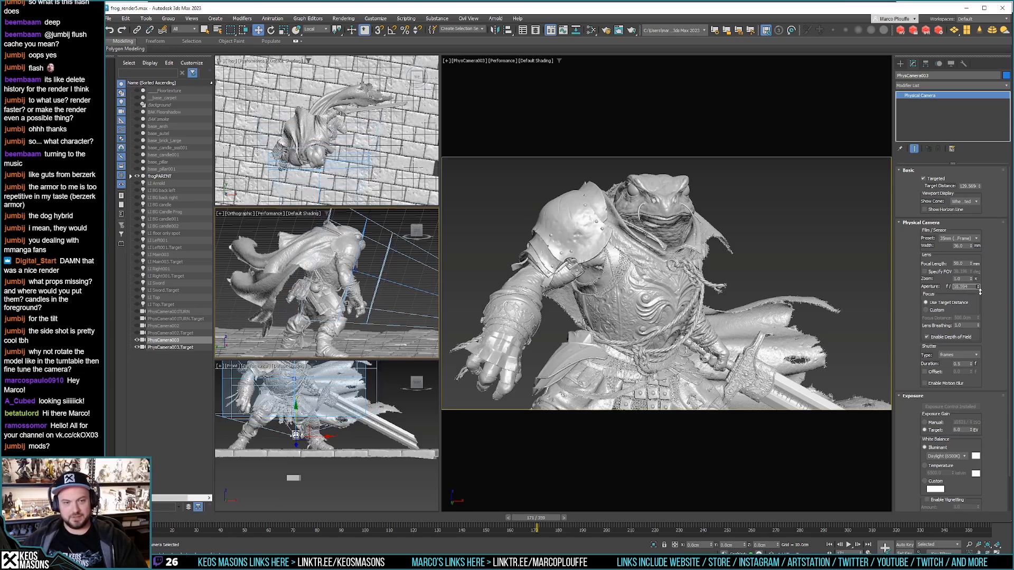
{"action": "left_click", "coordinate": [633, 33]}
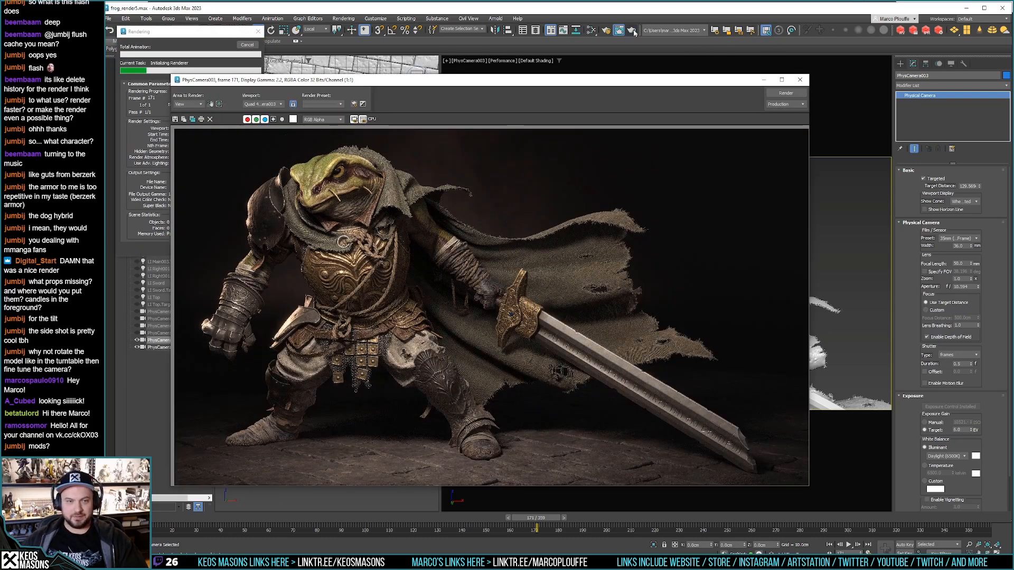
{"action": "left_click_drag", "start_coordinate": [586, 85], "coordinate": [665, 98]}
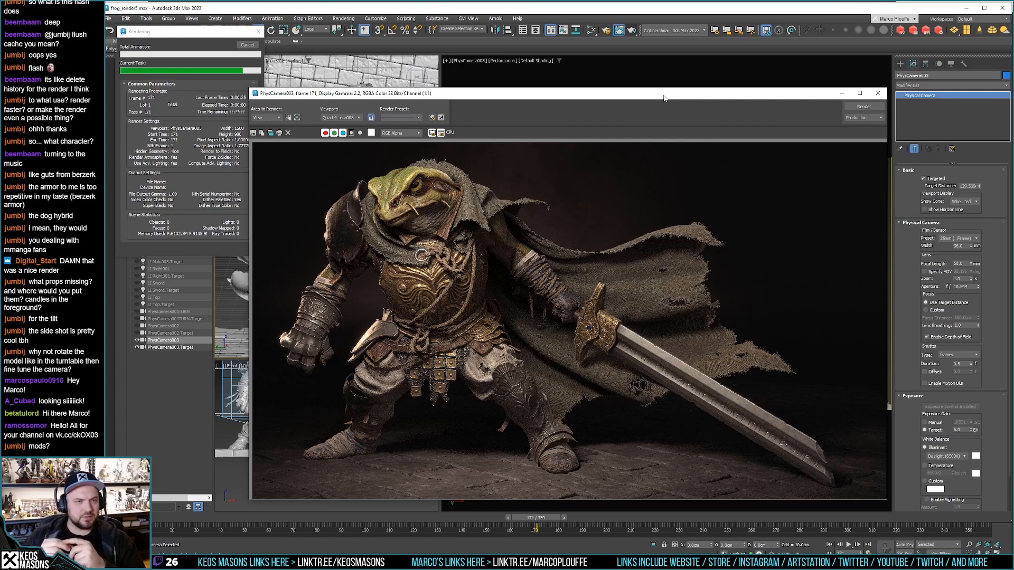
{"action": "key", "text": "Escape"}
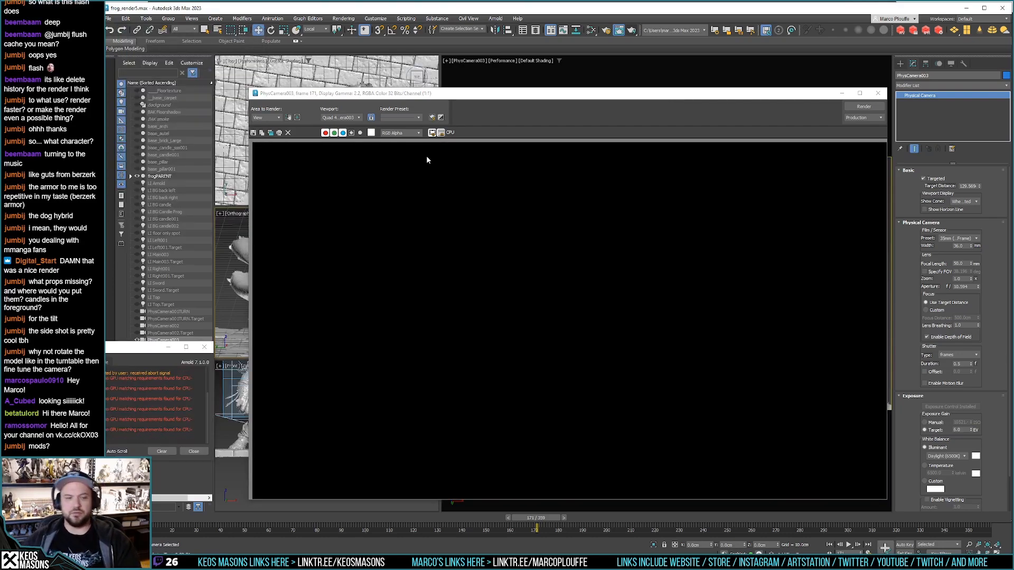
Step: Flush all Arnold caches and close the Arnold message window
{"action": "left_click", "coordinate": [495, 19]}
{"action": "mouse_move", "coordinate": [528, 40]}
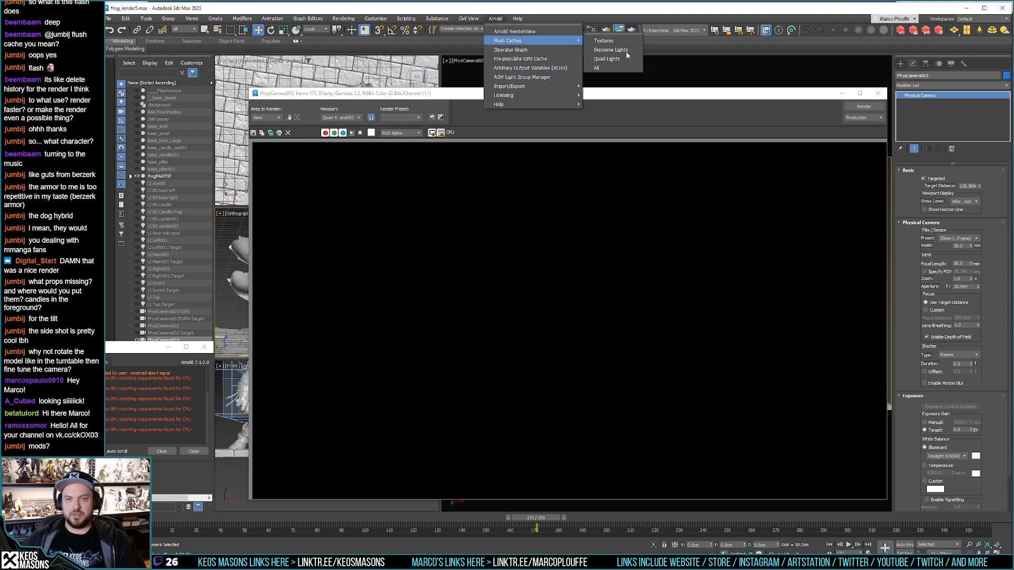
{"action": "left_click", "coordinate": [624, 69]}
{"action": "left_click", "coordinate": [495, 18]}
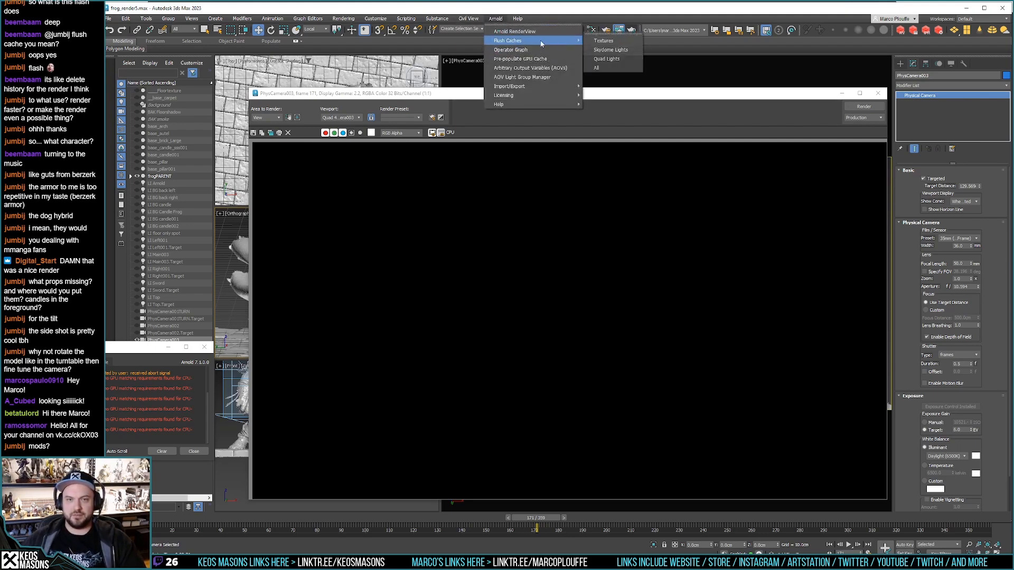
{"action": "left_click", "coordinate": [598, 70]}
{"action": "left_click", "coordinate": [205, 347]}
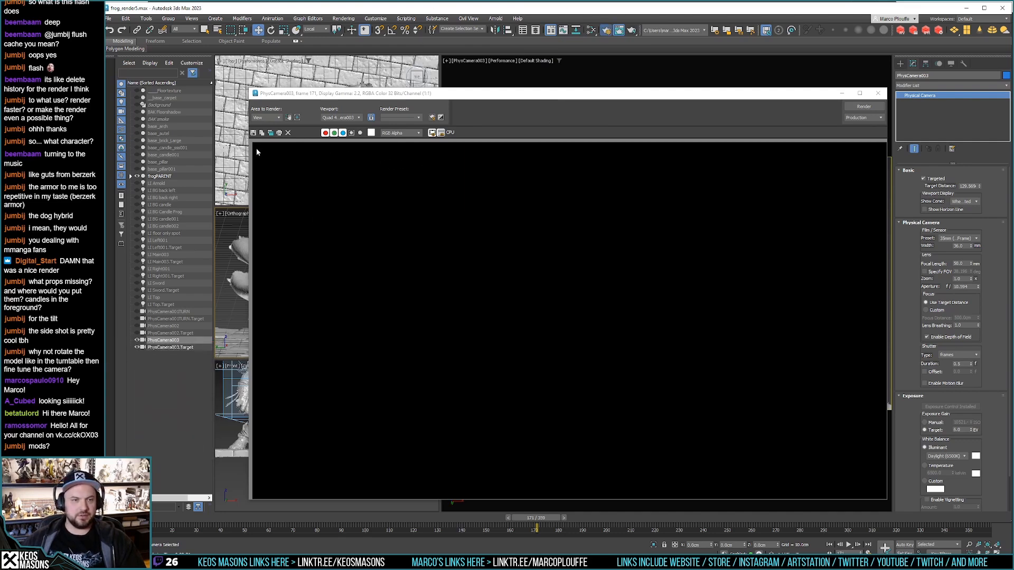
Step: Check the common render settings and render the PhysCamera003 view at frame 171
{"action": "key", "text": "F10"}
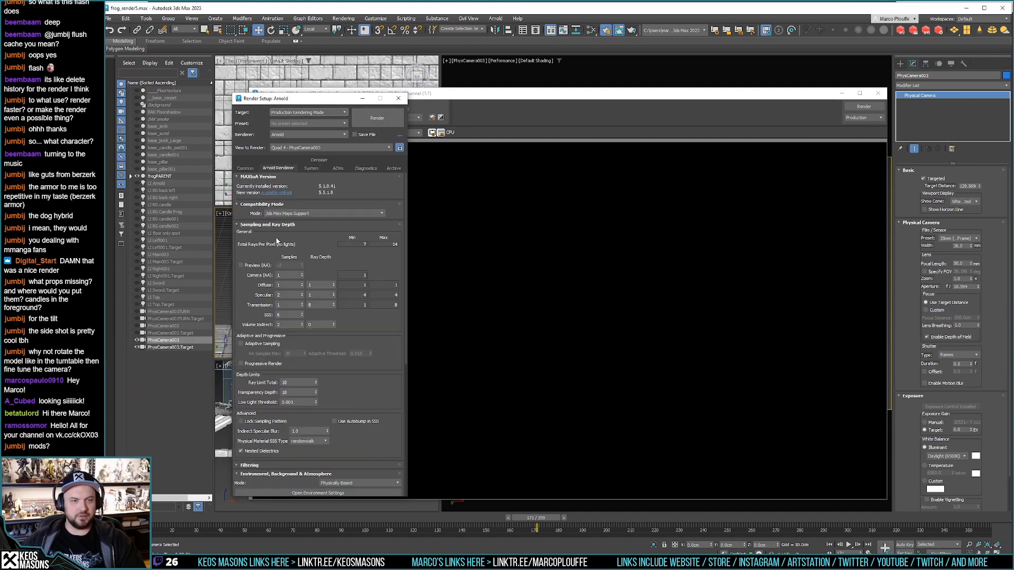
{"action": "left_click", "coordinate": [244, 167]}
{"action": "left_click", "coordinate": [399, 99]}
{"action": "left_click", "coordinate": [864, 106]}
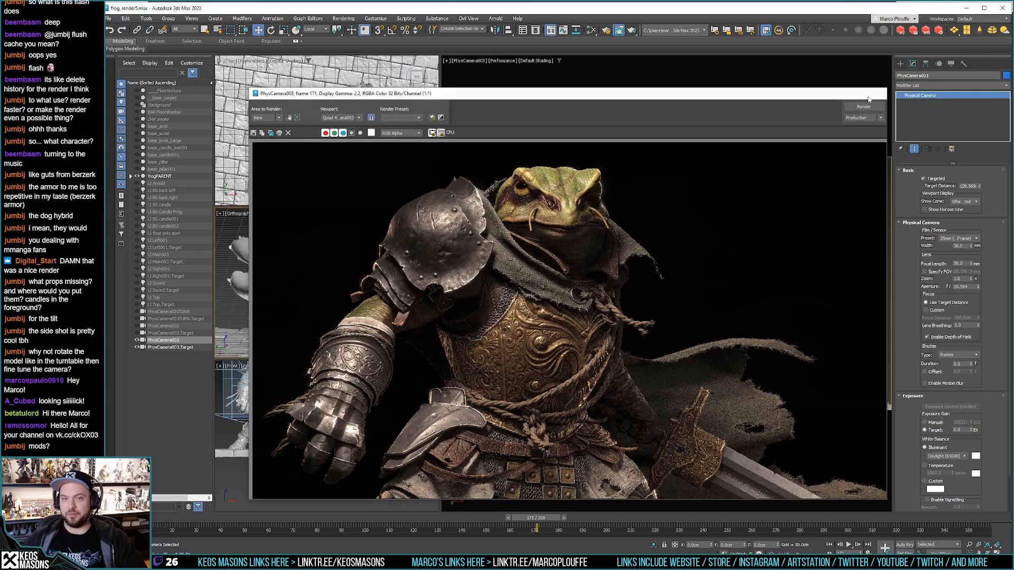
Step: Close the rendered frame window and save the scene
{"action": "left_click", "coordinate": [878, 93]}
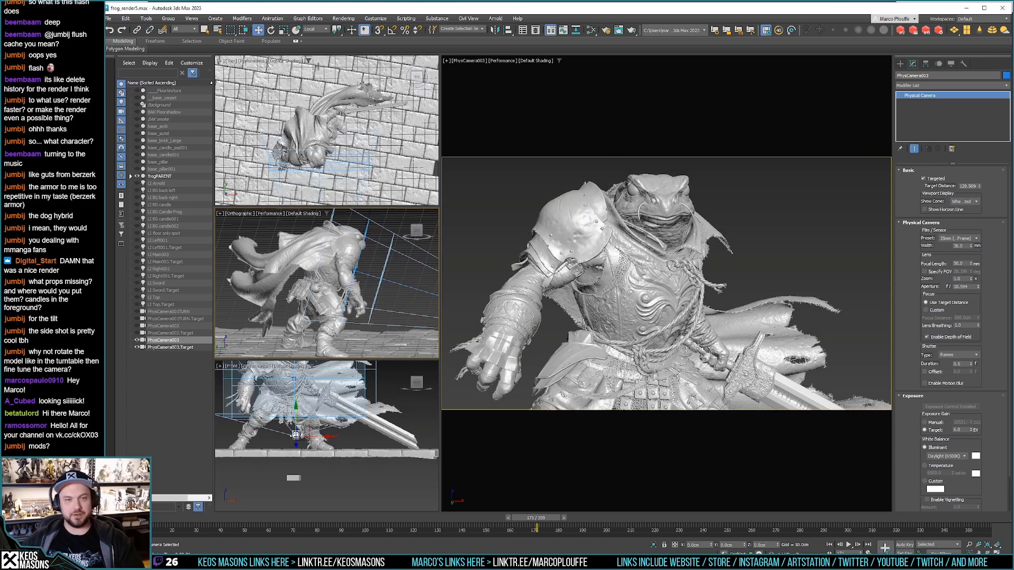
{"action": "left_click", "coordinate": [108, 18]}
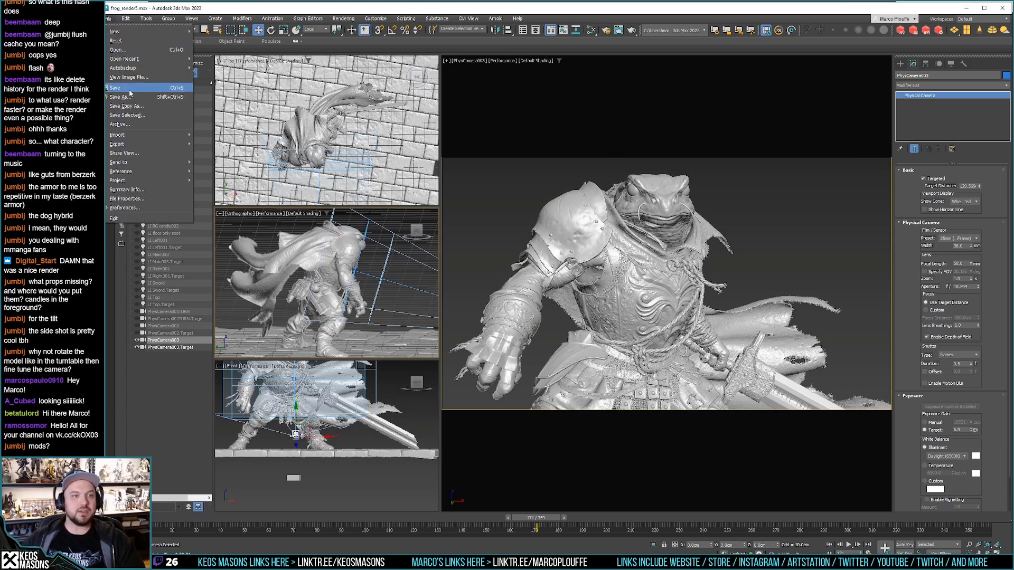
{"action": "left_click", "coordinate": [130, 90]}
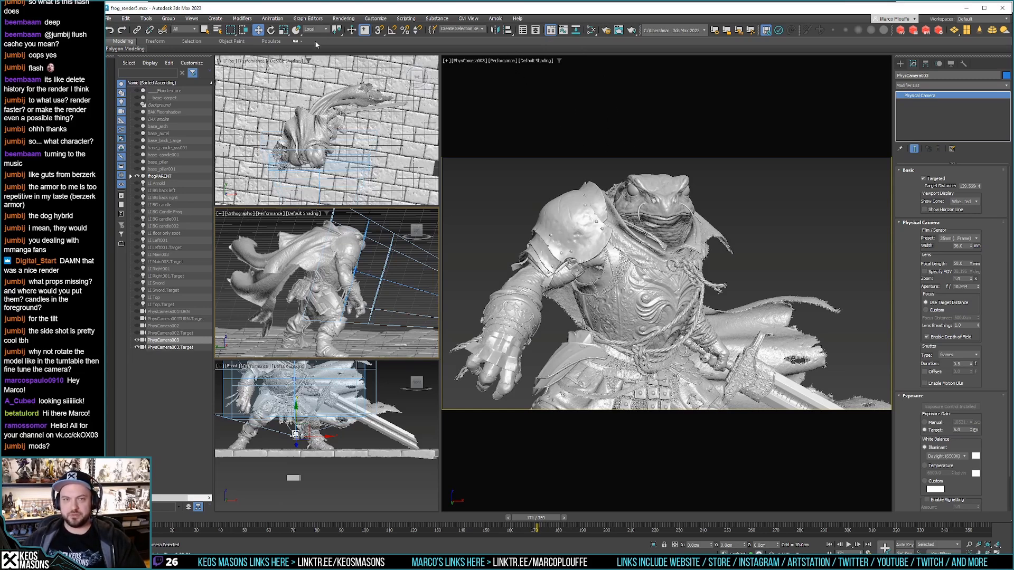
Step: Open Batch Render and delete every old entry from the list except the PhysCamera002 entry 2 h2
{"action": "left_click", "coordinate": [375, 19]}
{"action": "mouse_move", "coordinate": [346, 17]}
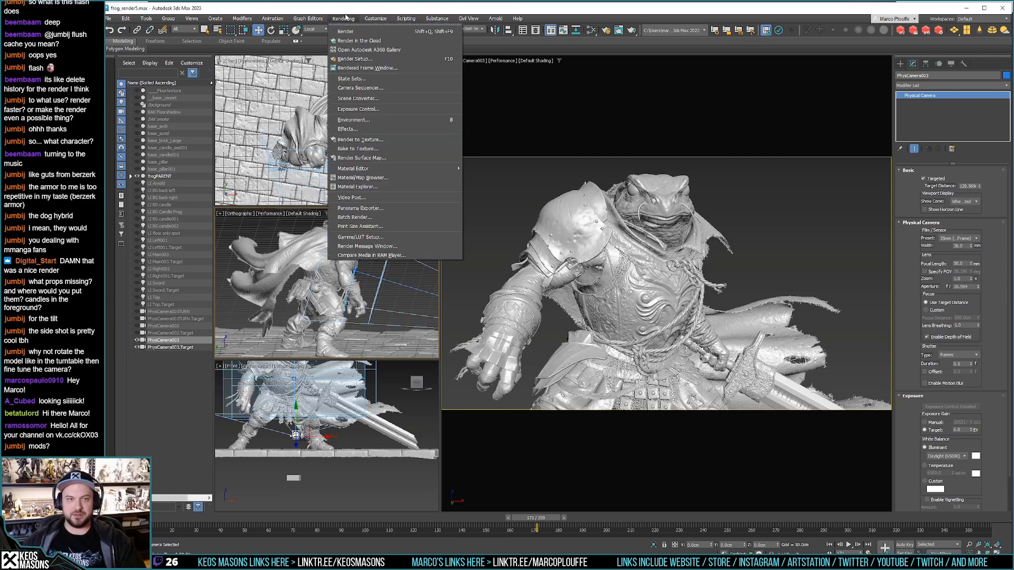
{"action": "left_click", "coordinate": [362, 218]}
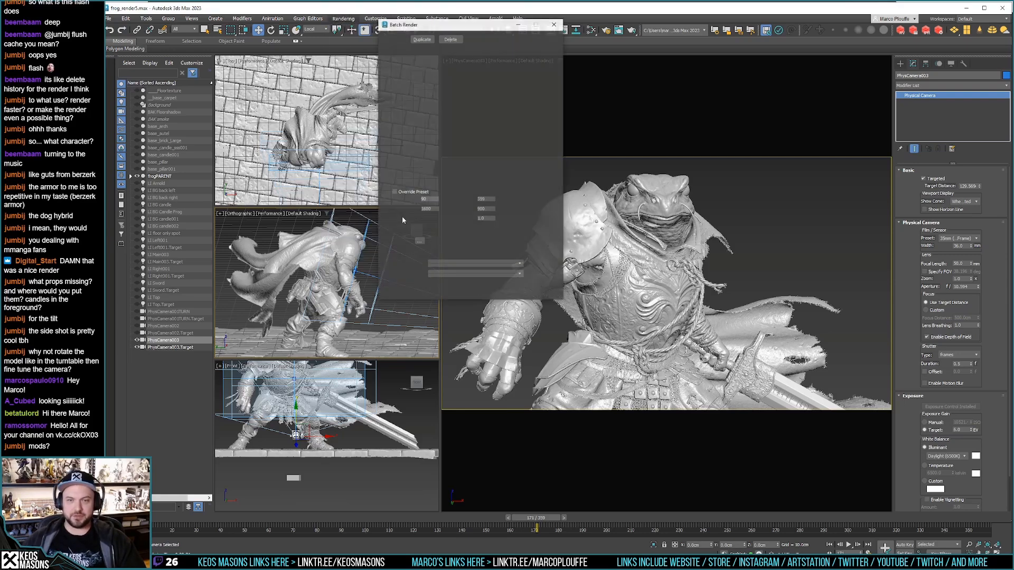
{"action": "scroll", "coordinate": [405, 93], "scroll_direction": "down", "scroll_amount": 3}
{"action": "left_click", "coordinate": [402, 163]}
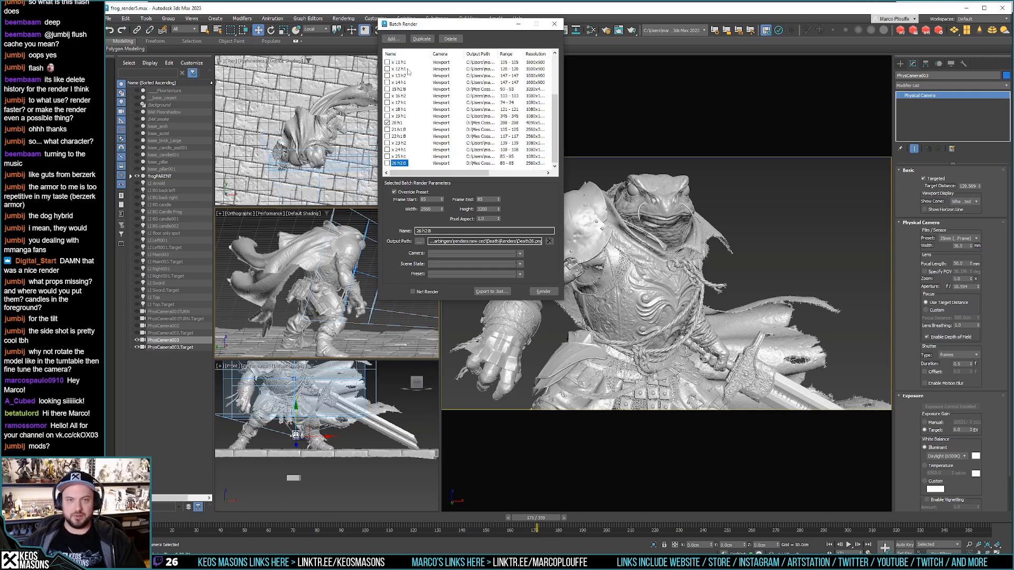
{"action": "scroll", "coordinate": [404, 82], "scroll_direction": "up", "scroll_amount": 3}
{"action": "left_click", "coordinate": [399, 69]}
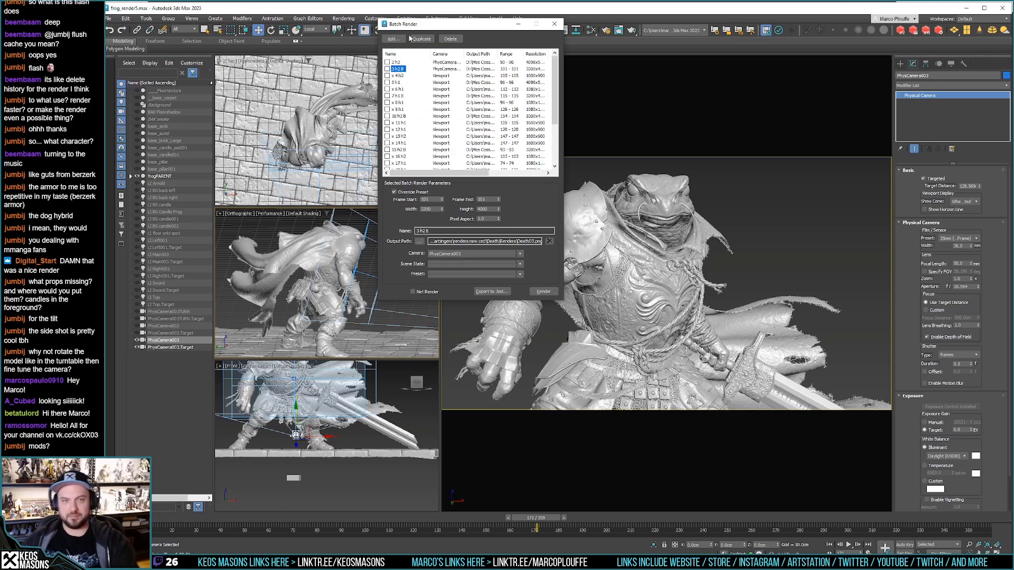
{"action": "left_click", "coordinate": [451, 39]}
{"action": "scroll", "coordinate": [397, 153], "scroll_direction": "down", "scroll_amount": 3}
{"action": "left_click", "coordinate": [397, 164]}
{"action": "left_click", "coordinate": [451, 39]}
{"action": "left_click", "coordinate": [451, 38]}
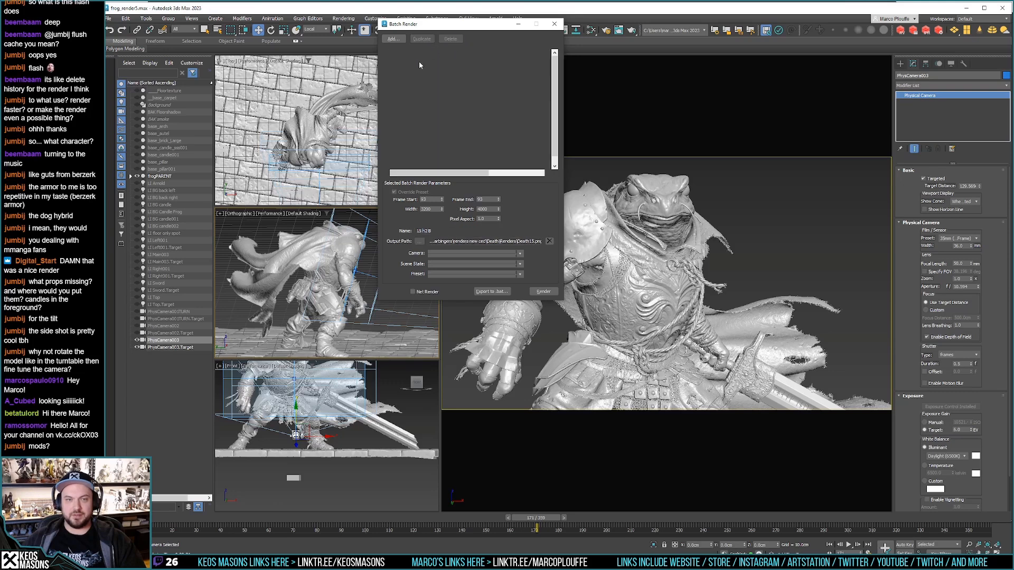
{"action": "left_click", "coordinate": [451, 38]}
{"action": "left_click", "coordinate": [450, 38]}
{"action": "left_click", "coordinate": [450, 39]}
{"action": "left_click", "coordinate": [450, 39]}
{"action": "left_click", "coordinate": [450, 39]}
{"action": "left_click", "coordinate": [451, 38]}
{"action": "left_click", "coordinate": [451, 38]}
{"action": "left_click", "coordinate": [451, 39]}
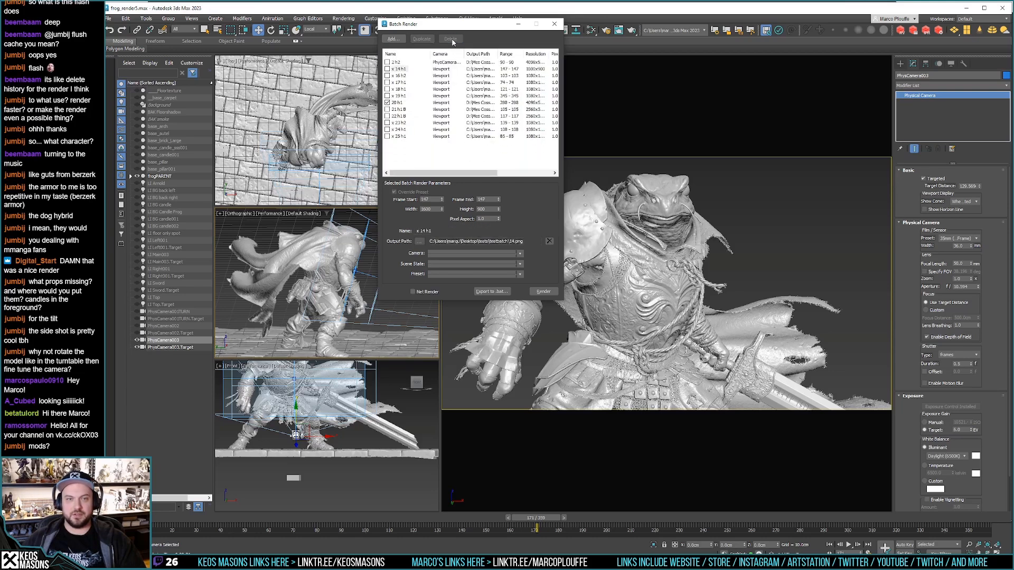
{"action": "left_click", "coordinate": [450, 39]}
{"action": "left_click", "coordinate": [451, 39]}
{"action": "left_click", "coordinate": [450, 39]}
{"action": "left_click", "coordinate": [451, 39]}
{"action": "left_click", "coordinate": [451, 39]}
{"action": "left_click", "coordinate": [450, 38]}
{"action": "left_click", "coordinate": [450, 39]}
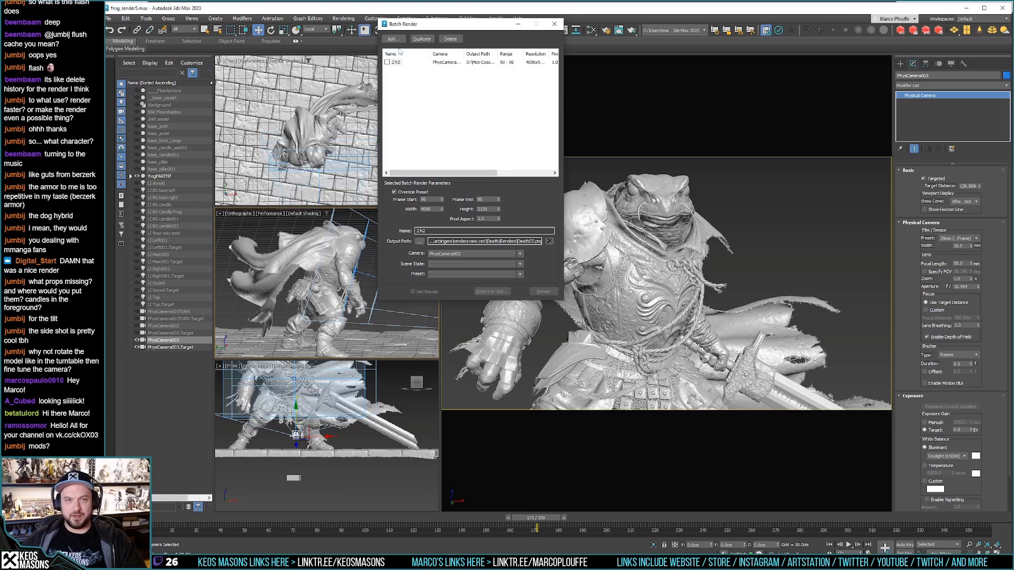
Step: Duplicate the 2 h2 batch entry and rename the copy Frog_02_171
{"action": "left_click", "coordinate": [422, 38]}
{"action": "left_click", "coordinate": [397, 69]}
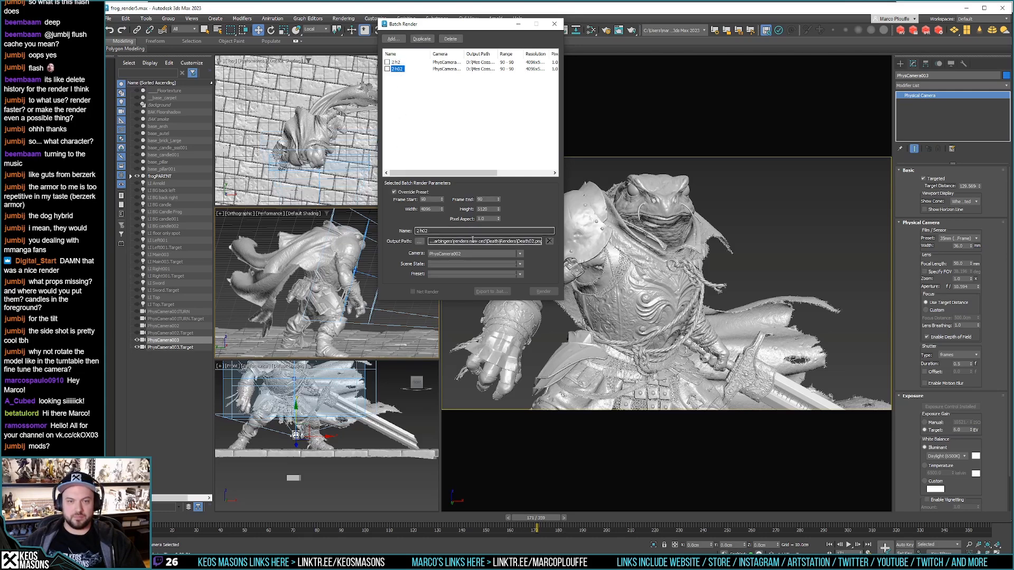
{"action": "left_click_drag", "start_coordinate": [438, 231], "coordinate": [389, 224]}
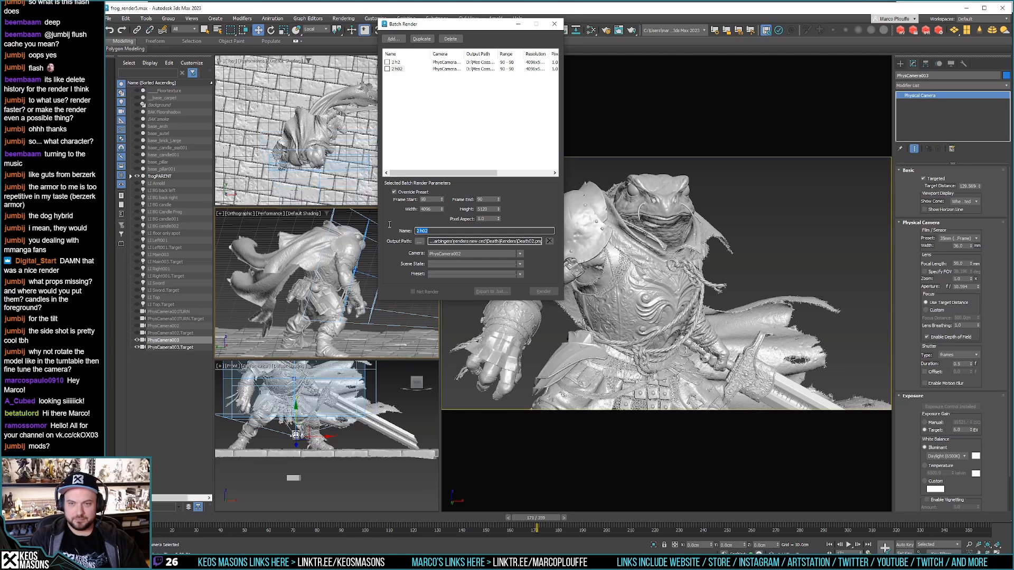
{"action": "type", "text": "Frog_171"}
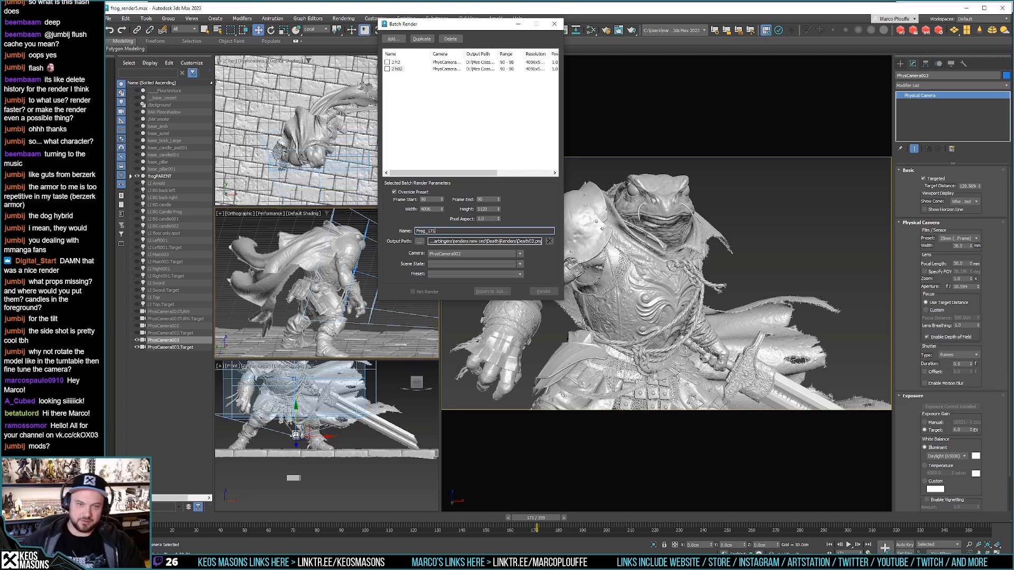
{"action": "left_click", "coordinate": [426, 230]}
{"action": "type", "text": "02_"}
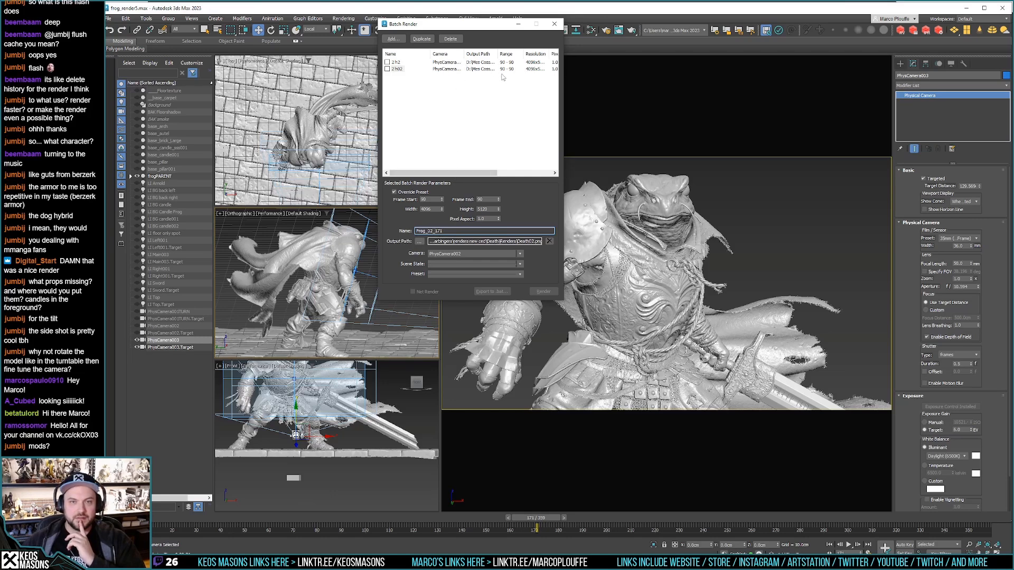
Step: Shorten the duplicated batch entry's name to Frog_02
{"action": "double_click", "coordinate": [430, 200]}
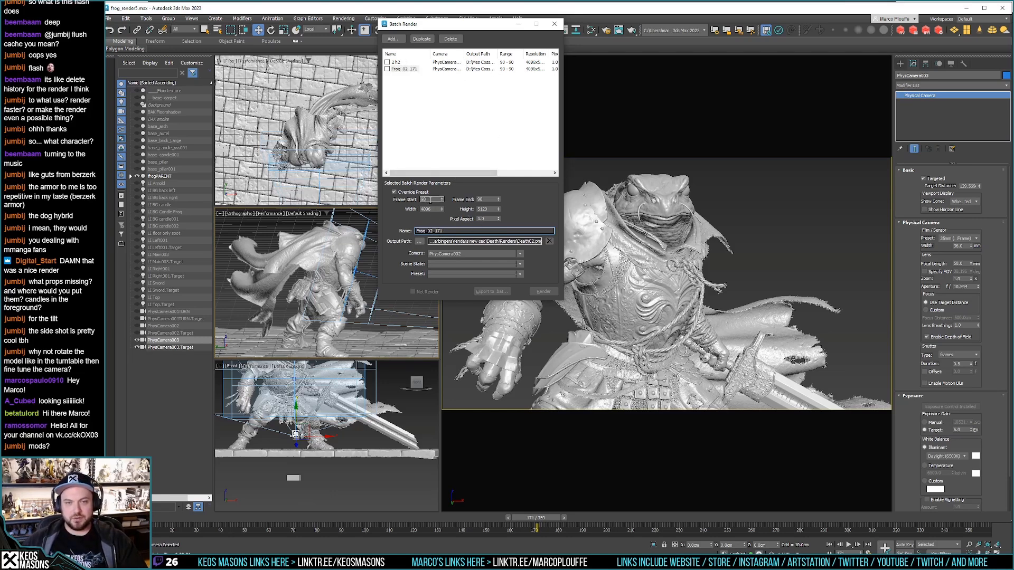
{"action": "left_click", "coordinate": [443, 231]}
{"action": "key", "text": "BackSpace"}
{"action": "key", "text": "BackSpace"}
{"action": "key", "text": "BackSpace"}
{"action": "key", "text": "BackSpace"}
Step: Set both the start and end frame of the Frog_02 entry to 171
{"action": "left_click", "coordinate": [424, 200]}
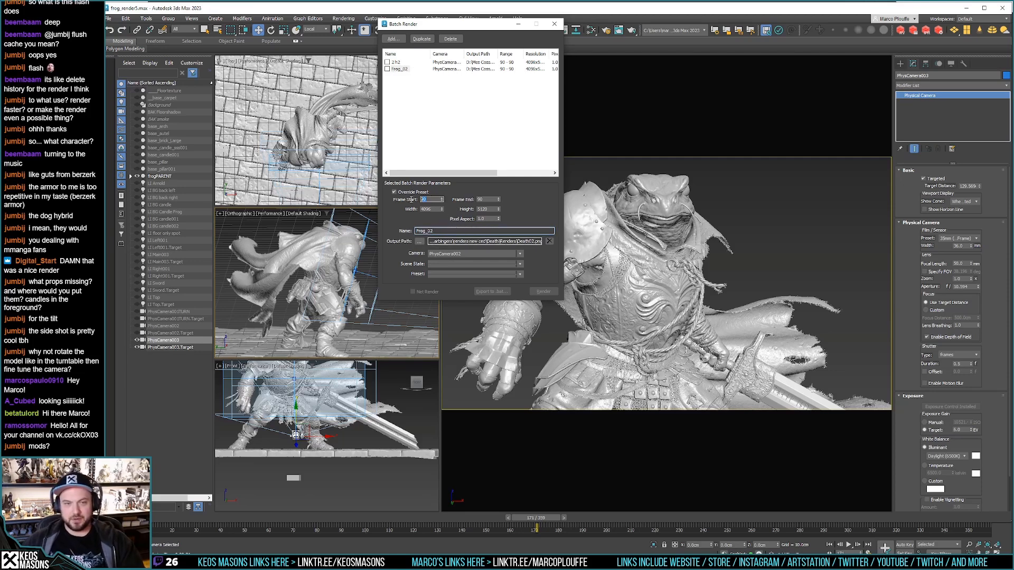
{"action": "key", "text": "Tab"}
{"action": "type", "text": "171"}
{"action": "key", "text": "Return"}
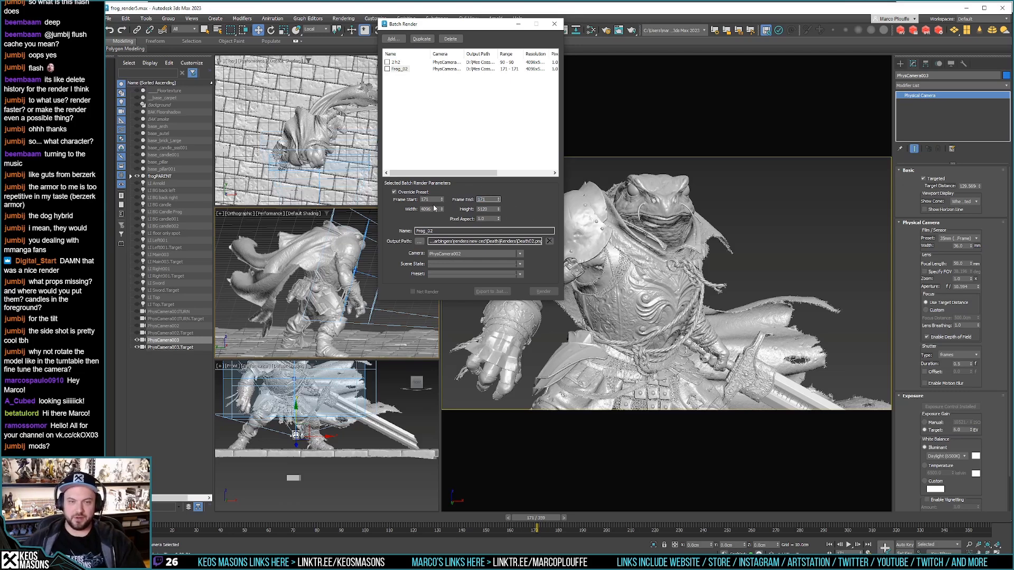
Step: Set the Frog_02 entry's output size to 1600 × 900
{"action": "left_click_drag", "start_coordinate": [441, 209], "coordinate": [405, 209]}
{"action": "type", "text": "1600"}
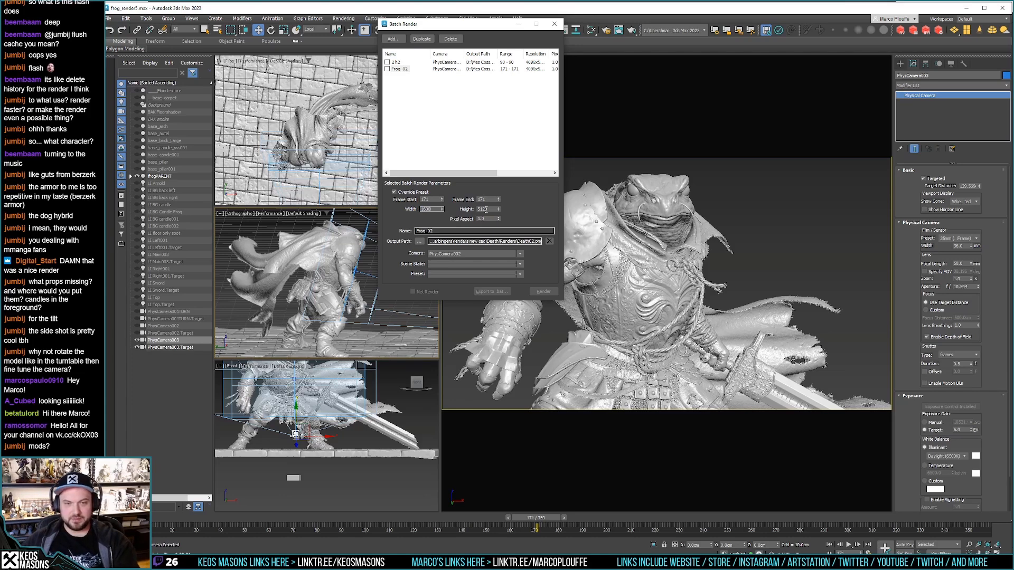
{"action": "left_click_drag", "start_coordinate": [494, 208], "coordinate": [452, 209]}
{"action": "type", "text": "900"}
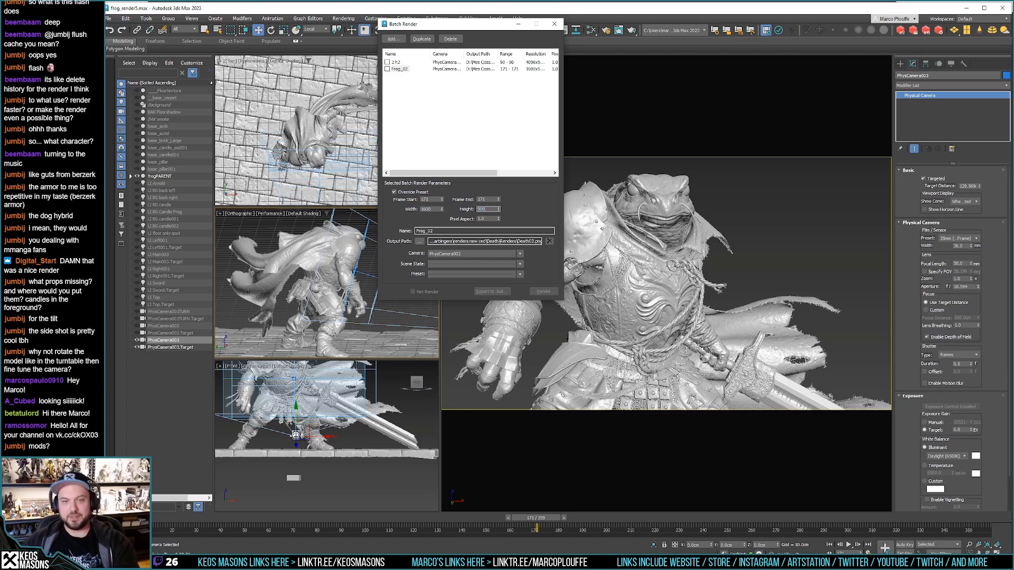
Step: Examine the knight's head and armour up close in frog_test001.png in ImageGlass, and close the image
{"action": "left_click_drag", "start_coordinate": [452, 212], "coordinate": [422, 210]}
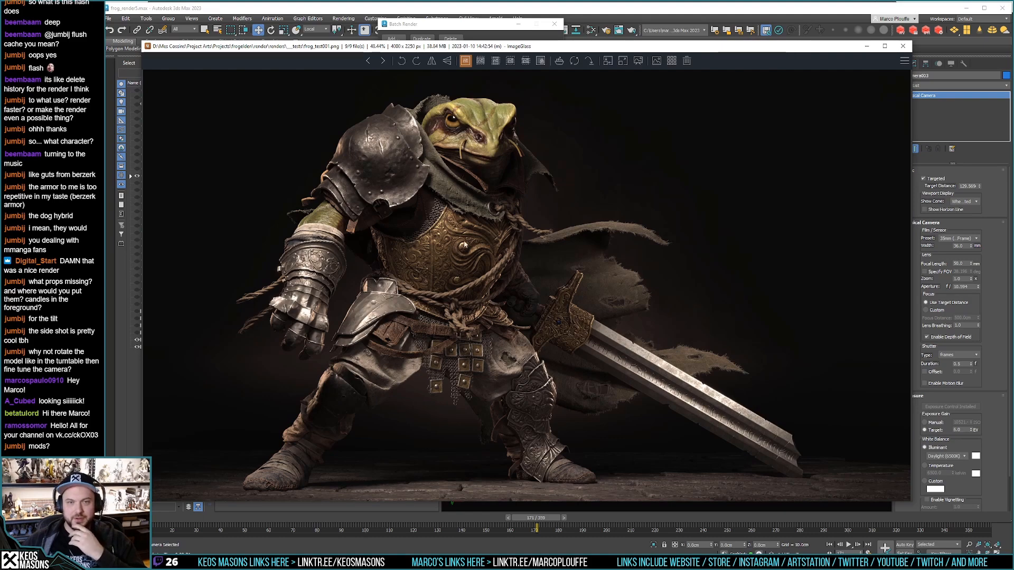
{"action": "double_click", "coordinate": [473, 205]}
{"action": "left_click_drag", "start_coordinate": [397, 228], "coordinate": [526, 435]}
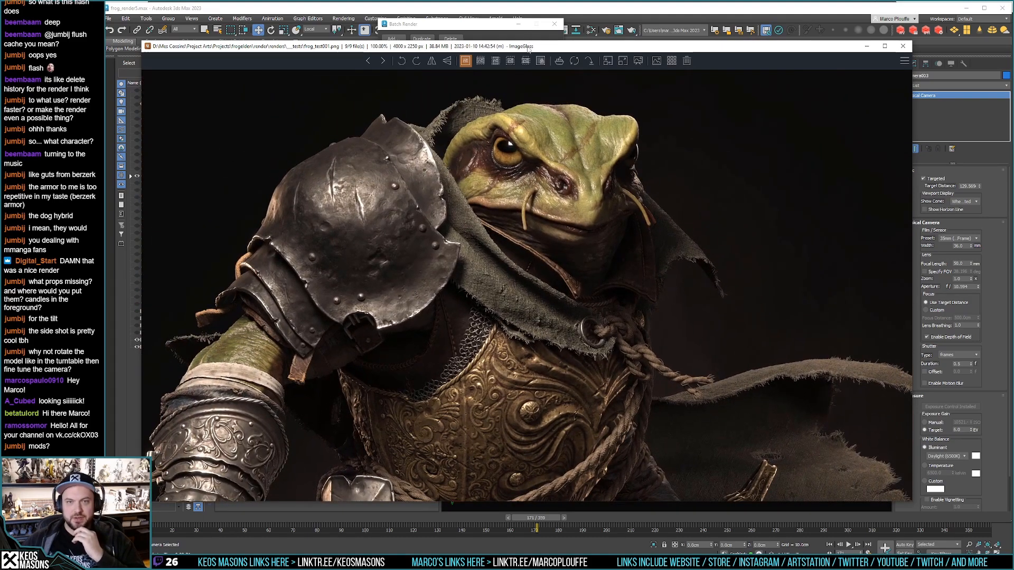
{"action": "left_click_drag", "start_coordinate": [528, 48], "coordinate": [559, 72]}
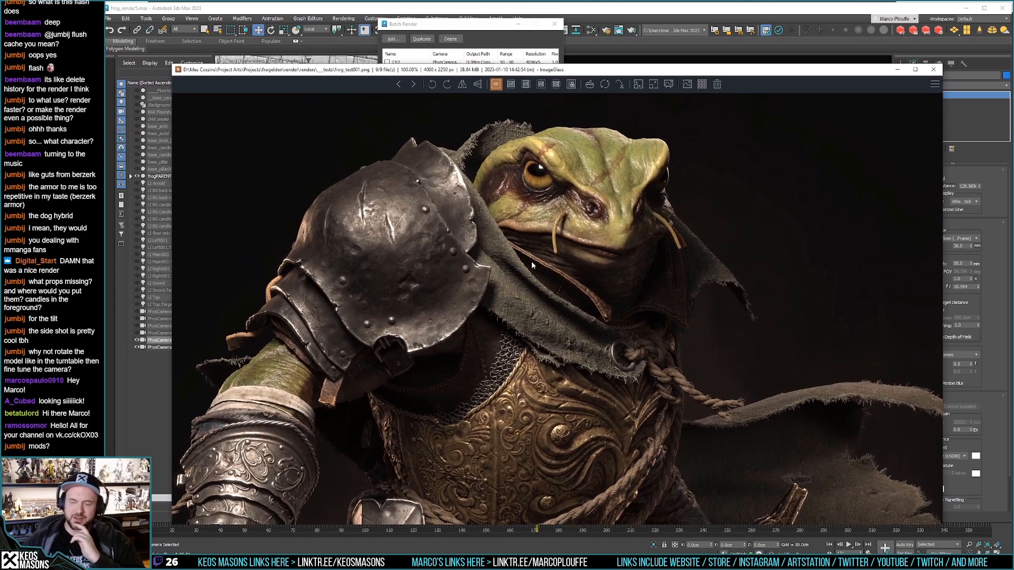
{"action": "left_click_drag", "start_coordinate": [540, 70], "coordinate": [533, 63]}
{"action": "scroll", "coordinate": [540, 213], "scroll_direction": "down", "scroll_amount": 3}
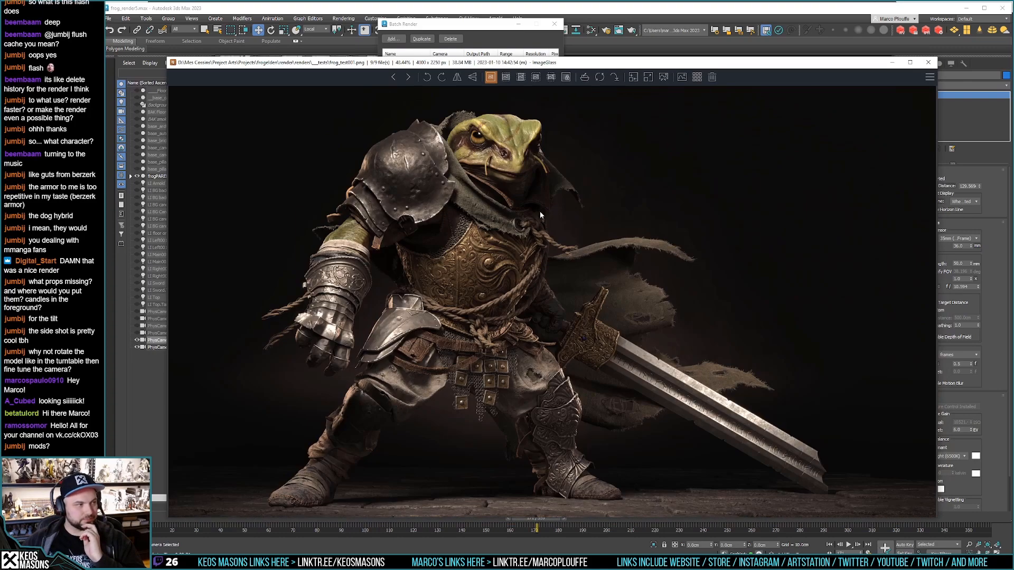
{"action": "double_click", "coordinate": [511, 170]}
{"action": "left_click_drag", "start_coordinate": [487, 240], "coordinate": [504, 294]}
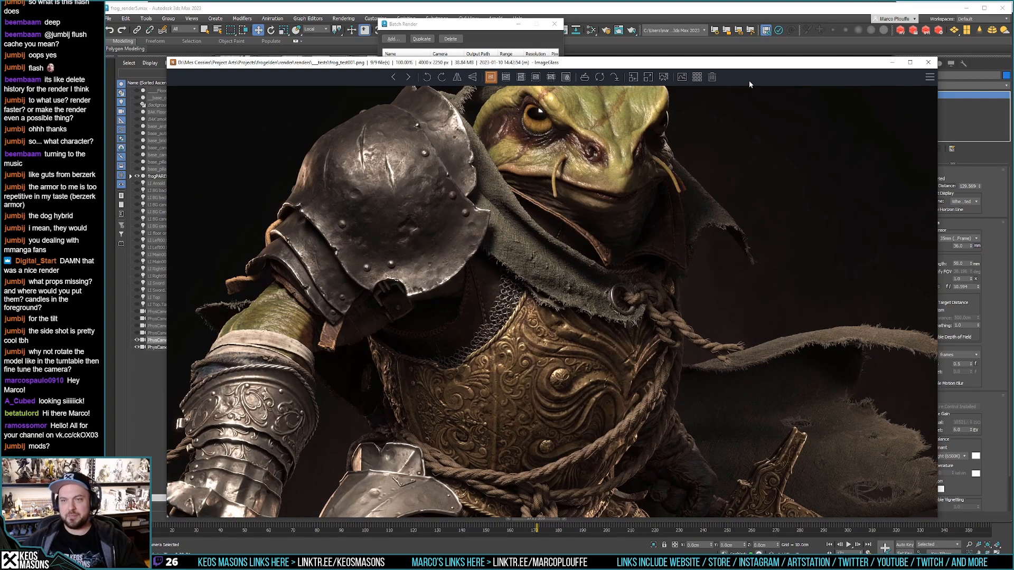
{"action": "left_click", "coordinate": [928, 64]}
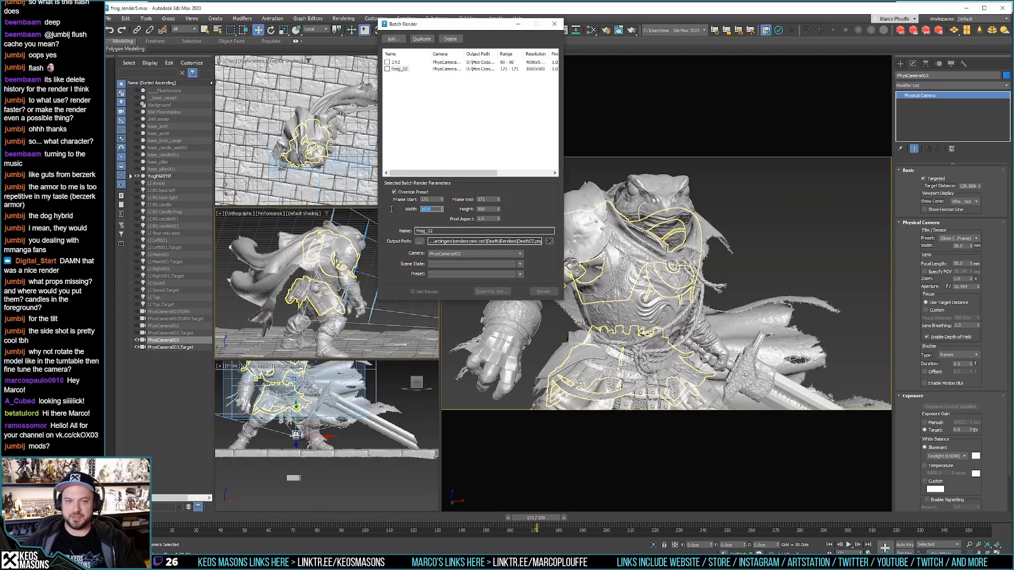
Step: Set the Frog_02 entry's output size to 4000 × 2250, checking frog_test001.png's dimensions in ImageGlass for the height
{"action": "type", "text": "000"}
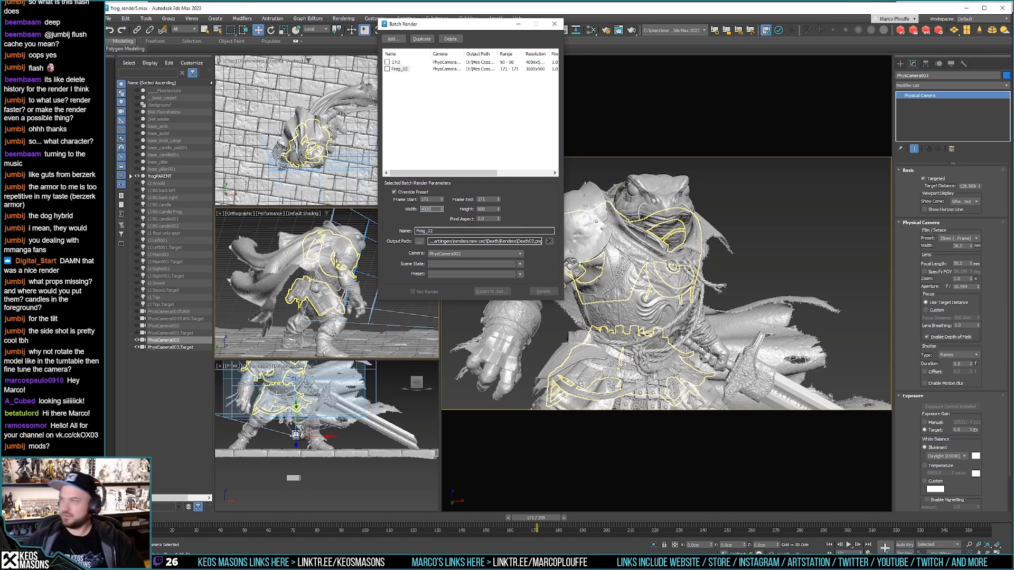
{"action": "left_click", "coordinate": [489, 210]}
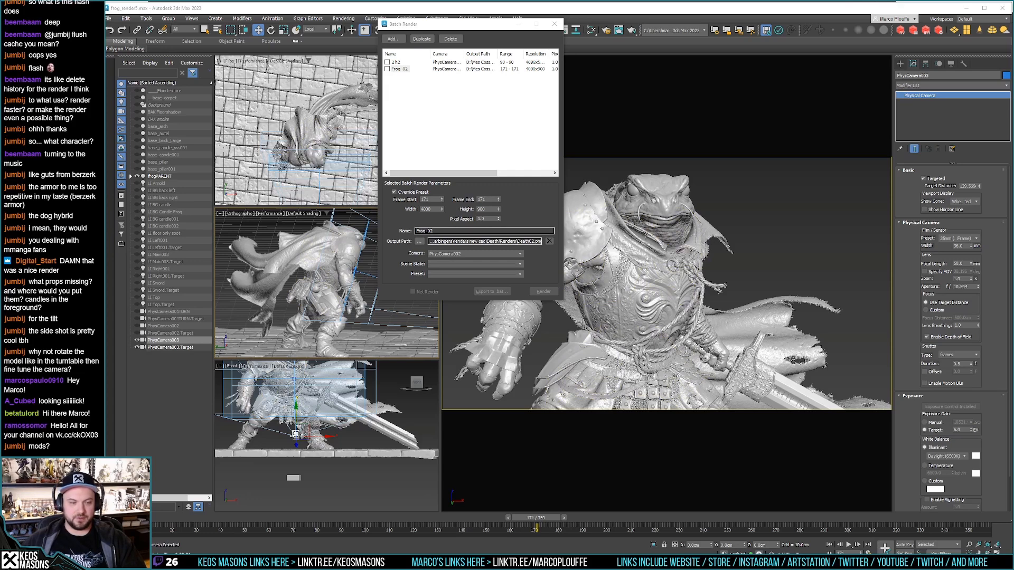
{"action": "key", "text": "alt+Tab"}
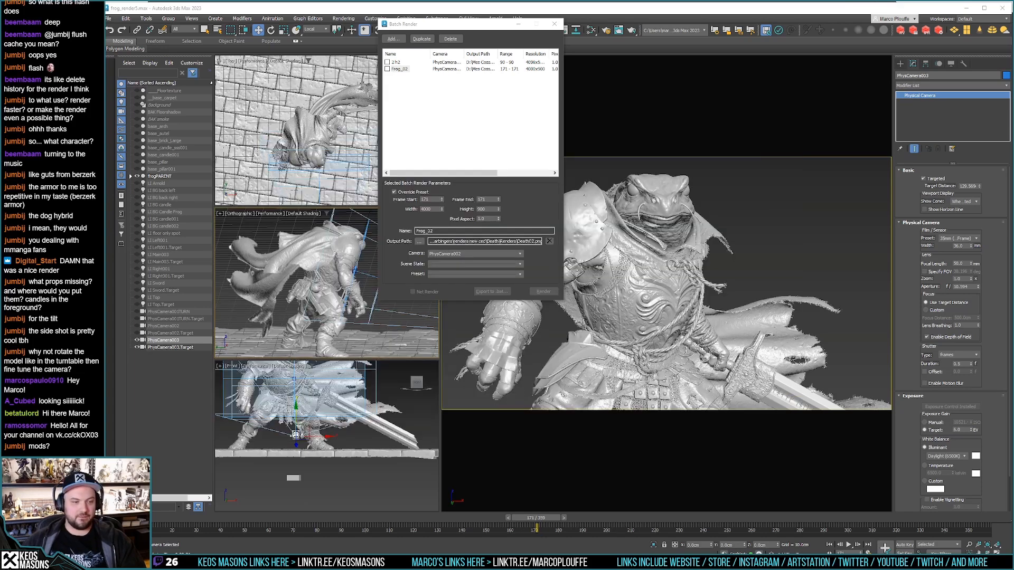
{"action": "left_click", "coordinate": [119, 372]}
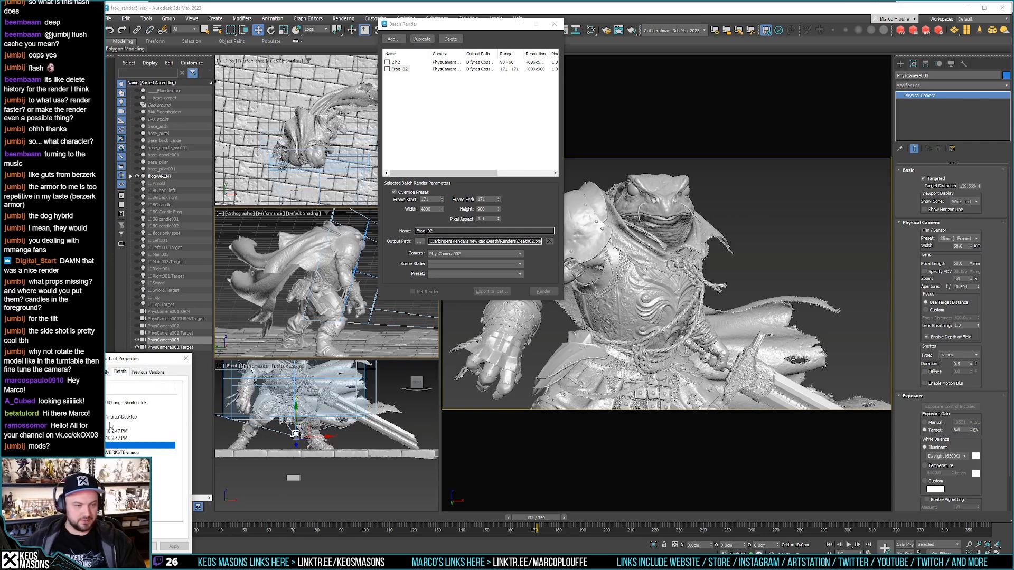
{"action": "left_click", "coordinate": [185, 359]}
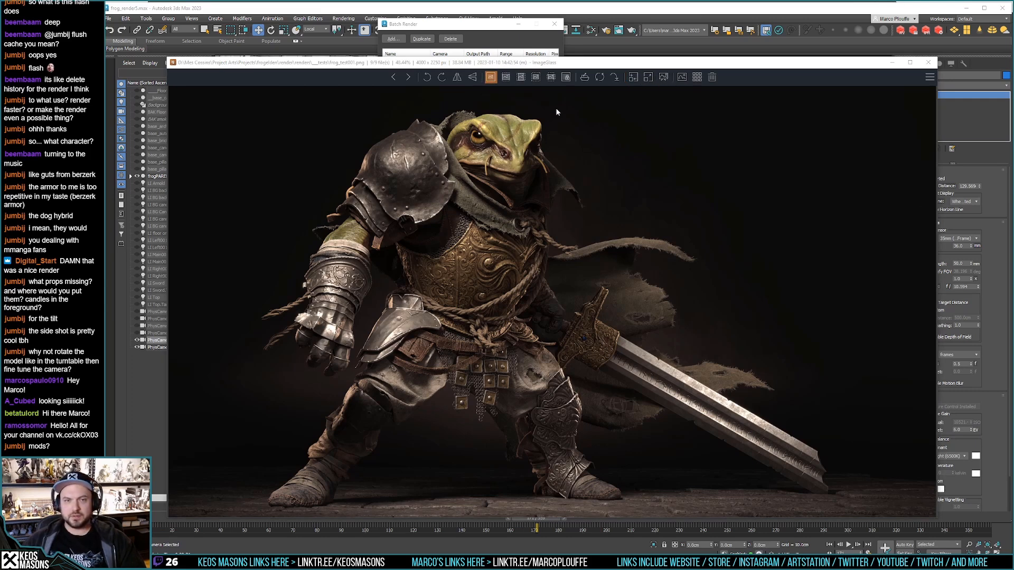
{"action": "right_click", "coordinate": [560, 140]}
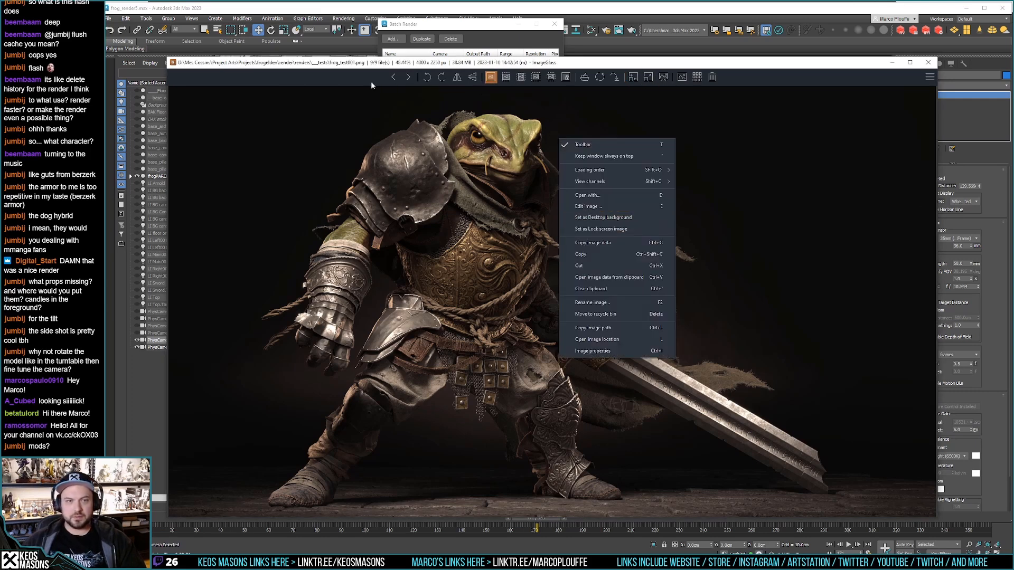
{"action": "left_click", "coordinate": [442, 67]}
{"action": "left_click", "coordinate": [928, 62]}
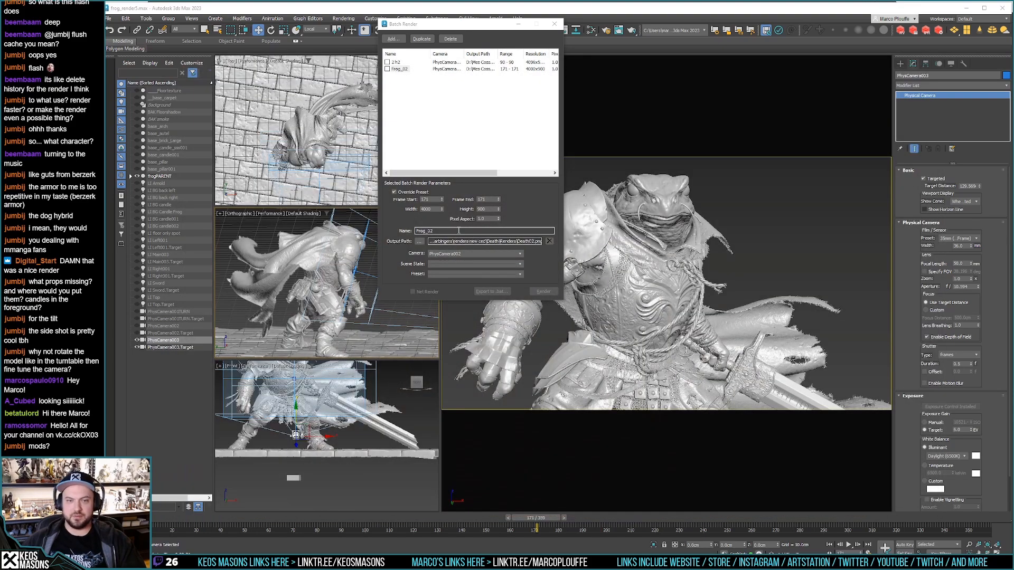
{"action": "left_click_drag", "start_coordinate": [485, 210], "coordinate": [442, 211]}
{"action": "type", "text": "2250"}
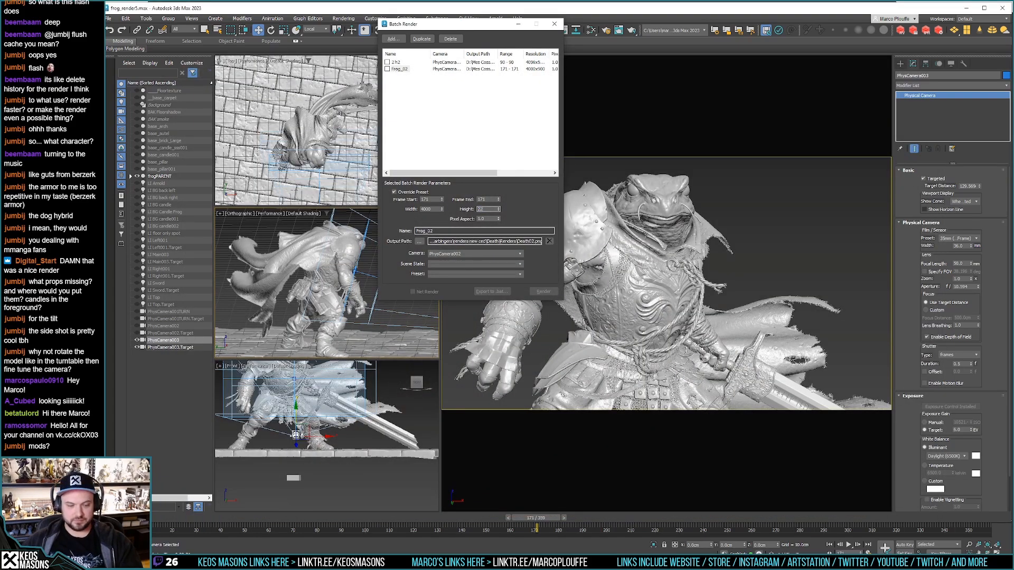
{"action": "double_click", "coordinate": [483, 199]}
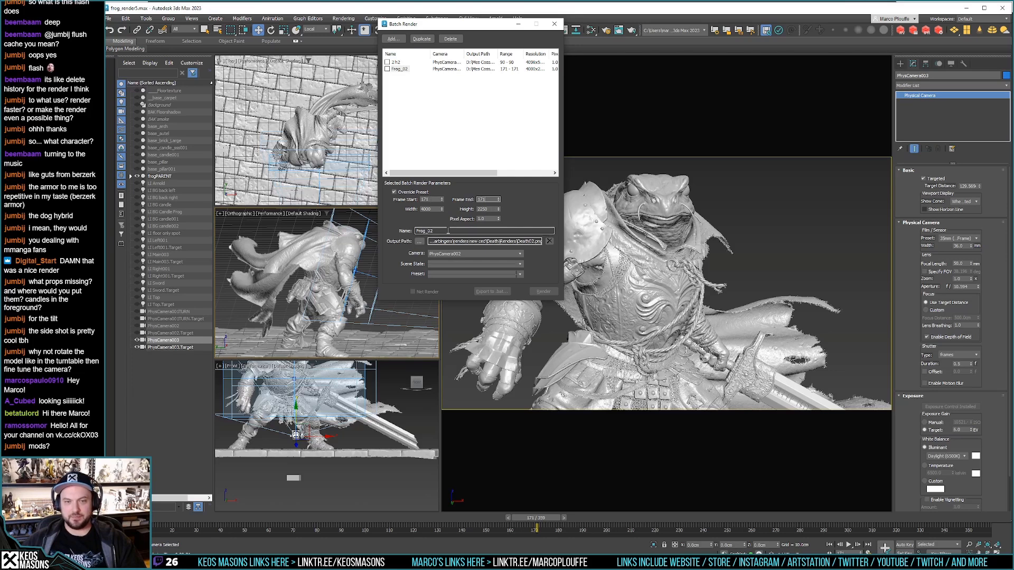
Step: Set the Frog_02 entry's output file to Frog02.png in the frogelder project's renders folder
{"action": "left_click", "coordinate": [419, 241]}
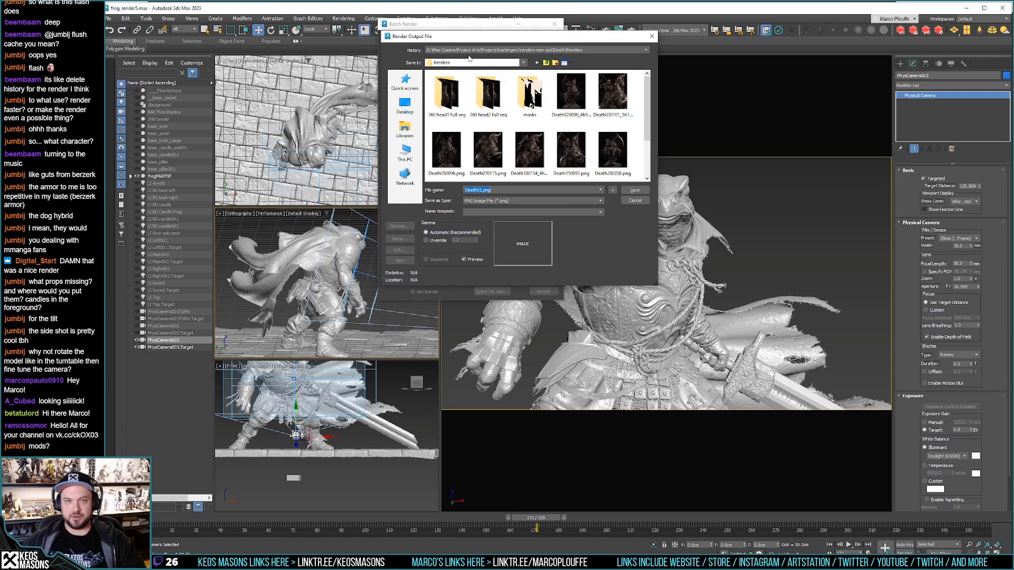
{"action": "left_click", "coordinate": [471, 50]}
{"action": "left_click", "coordinate": [528, 71]}
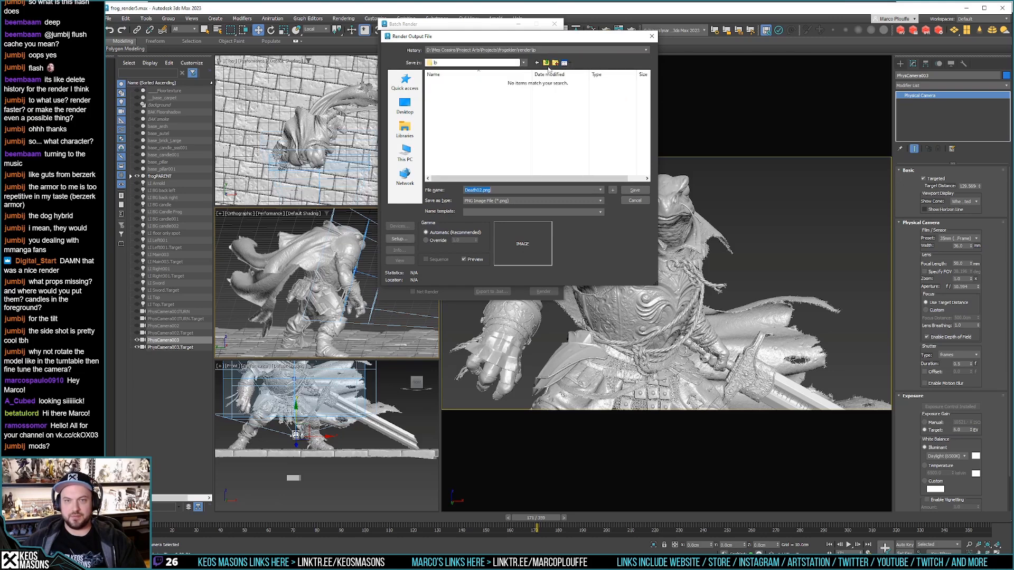
{"action": "double_click", "coordinate": [455, 99]}
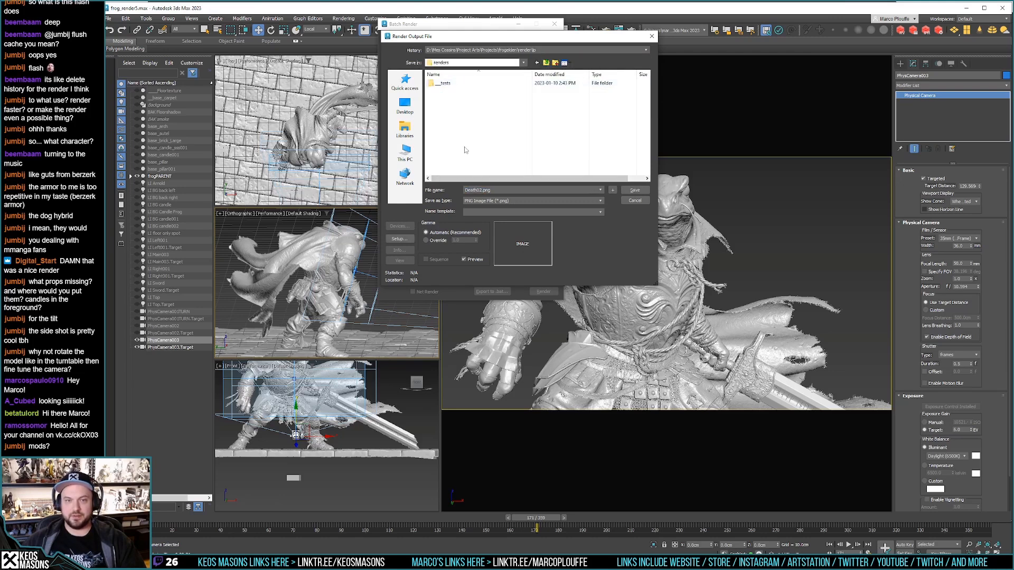
{"action": "double_click", "coordinate": [488, 190]}
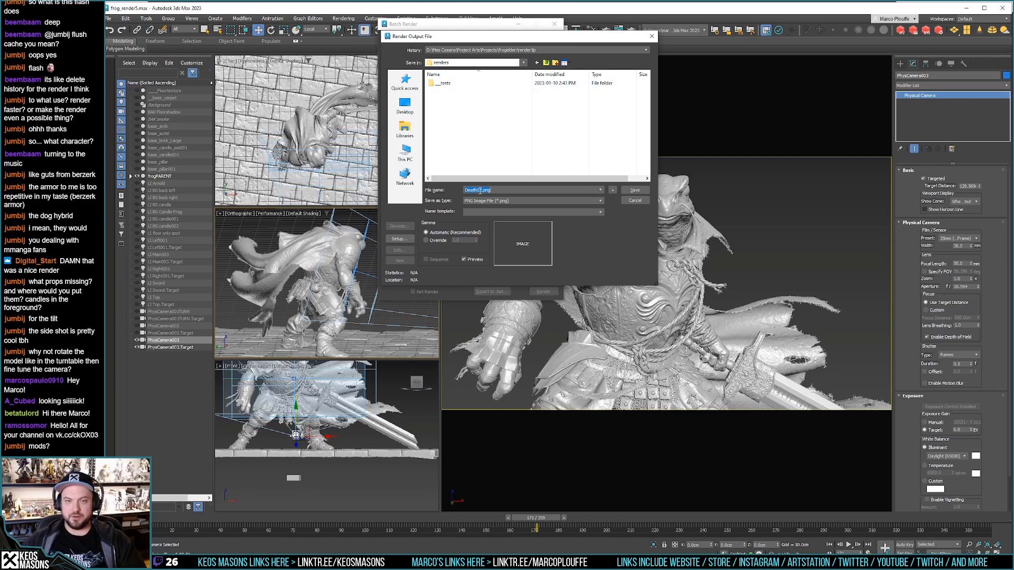
{"action": "type", "text": "Frog32.png"}
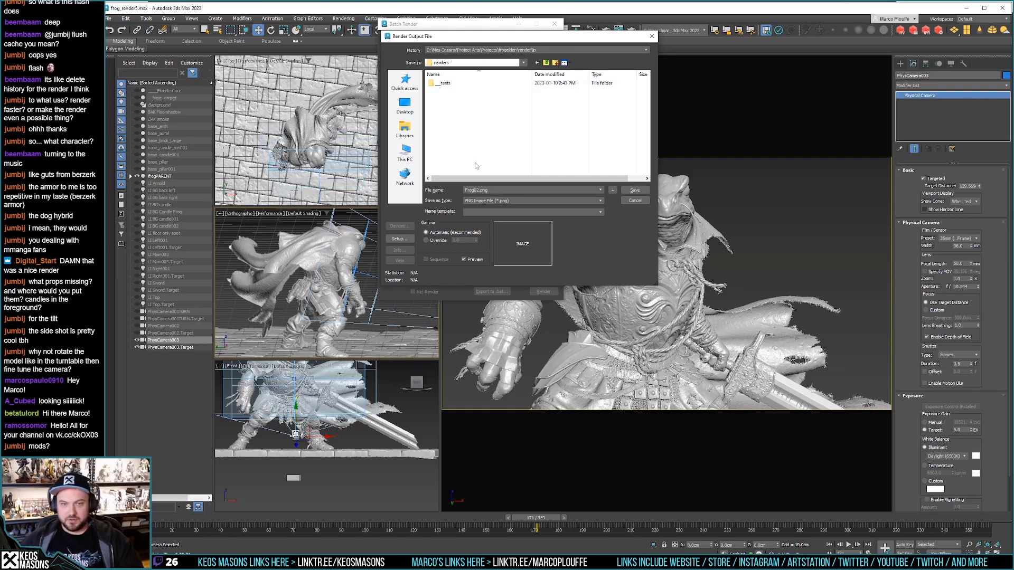
{"action": "left_click", "coordinate": [635, 189]}
Step: Rename the Frog_02 batch entry Frog02 and assign PhysCamera003 to it
{"action": "left_click", "coordinate": [430, 232]}
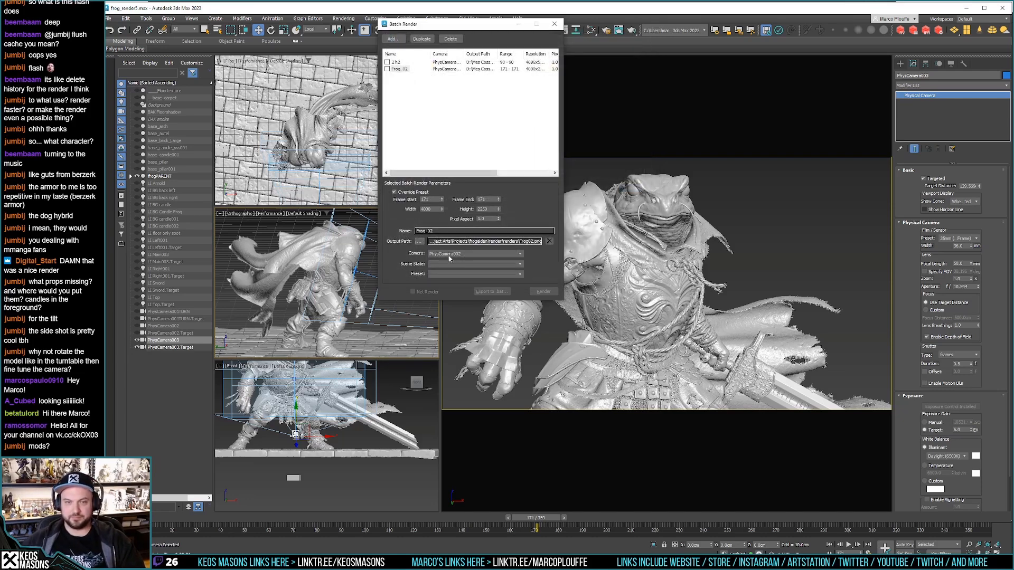
{"action": "key", "text": "BackSpace"}
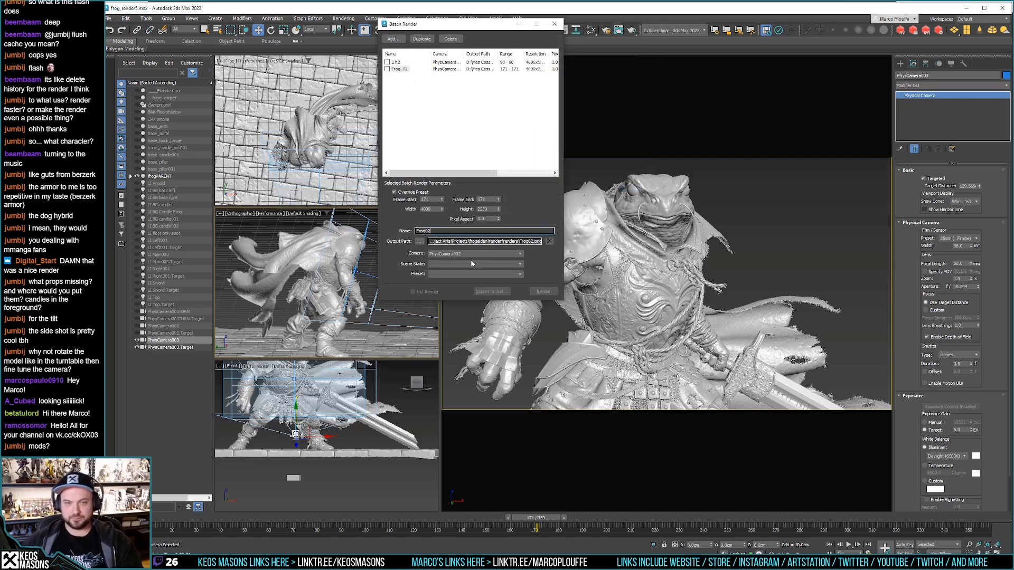
{"action": "left_click", "coordinate": [519, 254]}
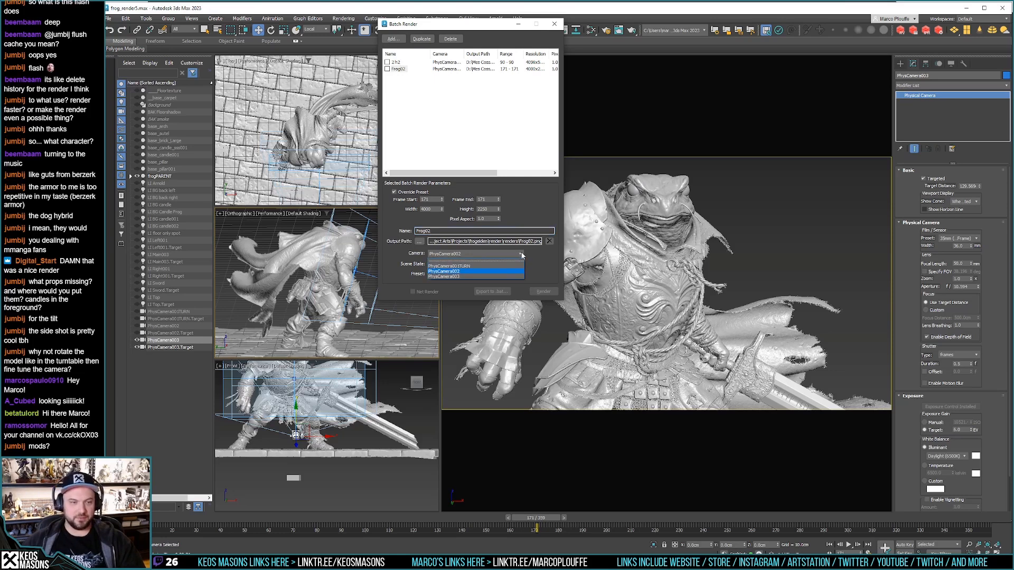
{"action": "left_click", "coordinate": [475, 276]}
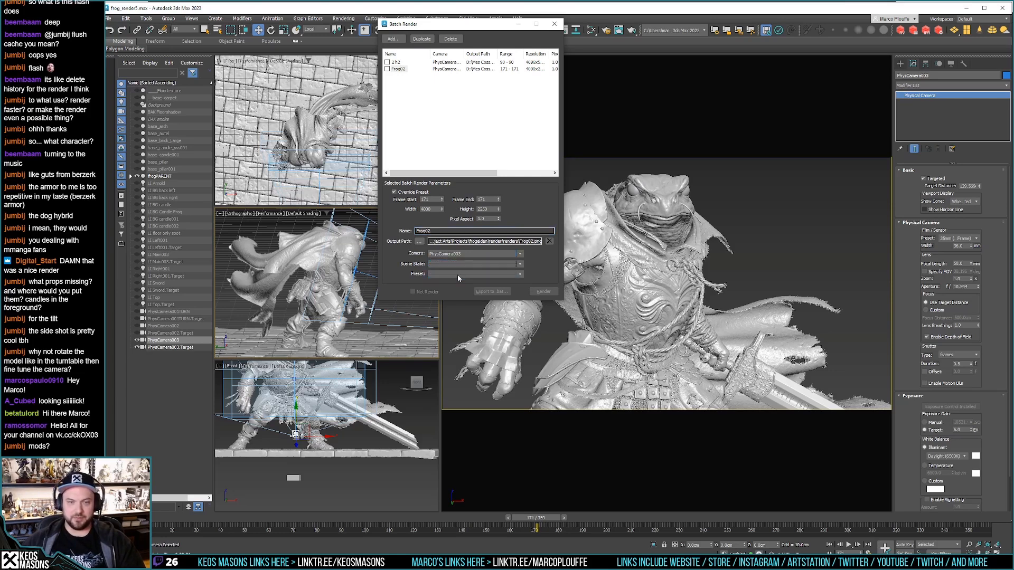
Step: Rename the PhysCamera003 batch entry Frog03 and set its output file to Frog03.png in the renders folder
{"action": "left_click", "coordinate": [430, 232]}
{"action": "type", "text": "3"}
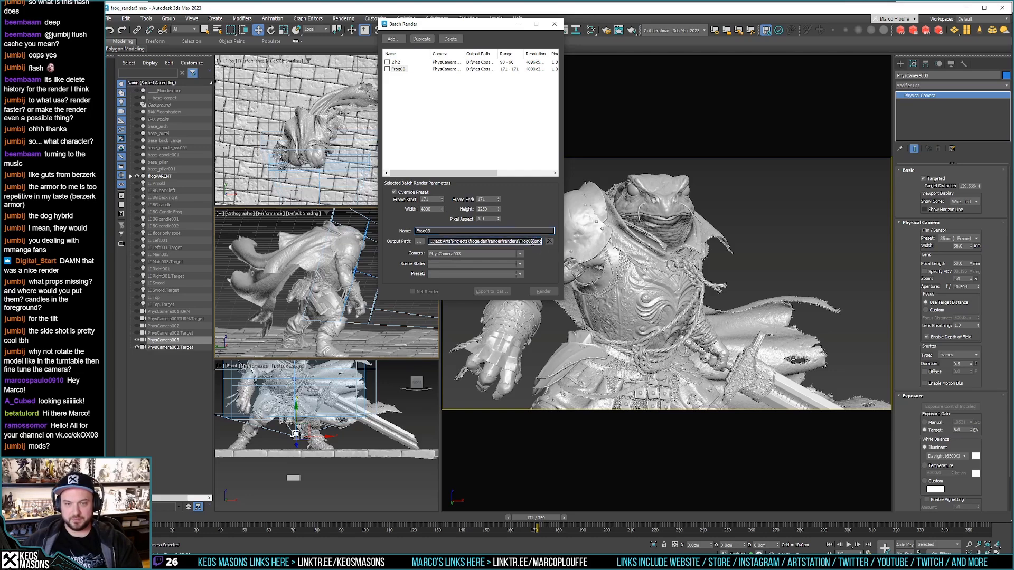
{"action": "left_click", "coordinate": [419, 242]}
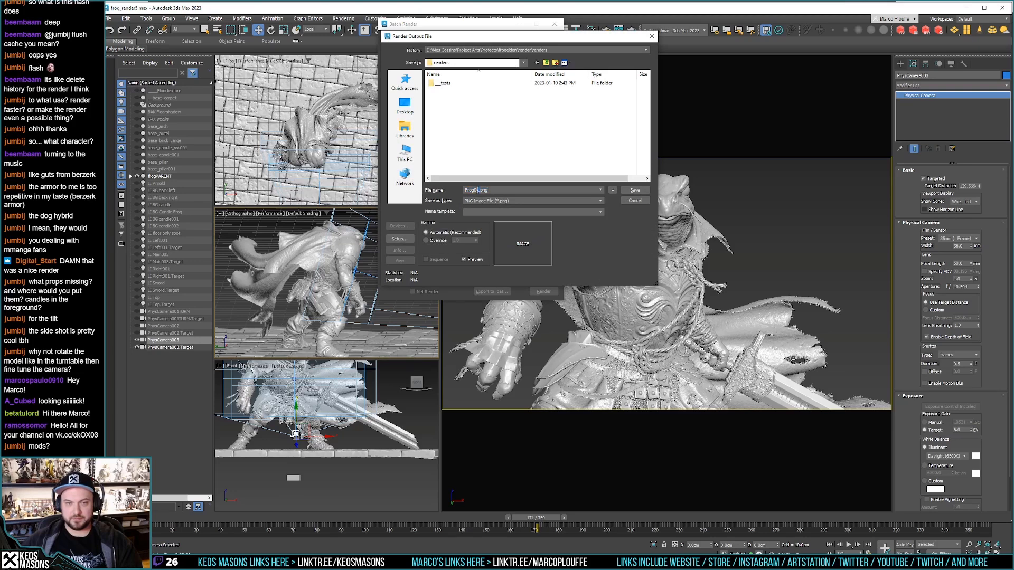
{"action": "left_click", "coordinate": [635, 190]}
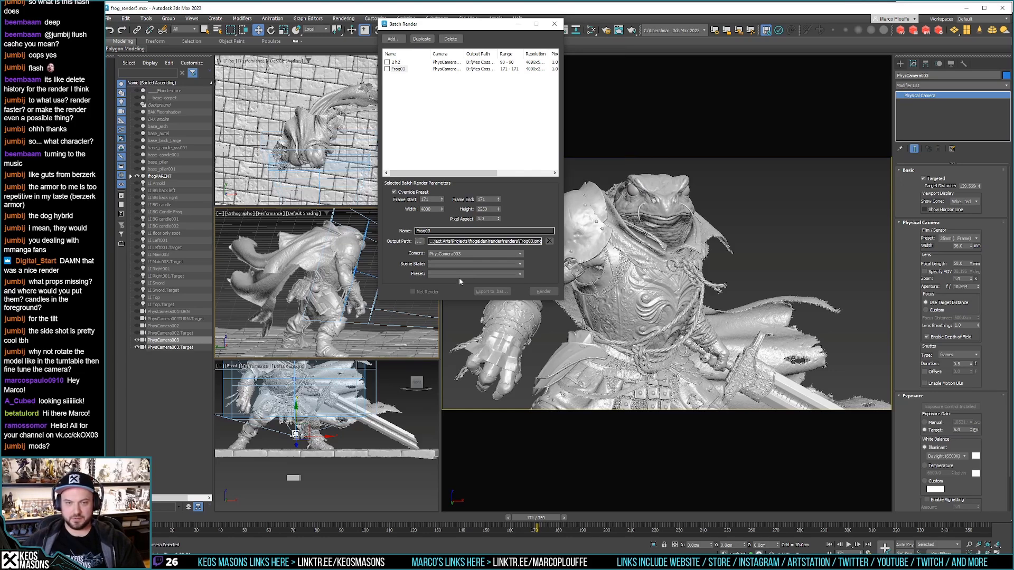
{"action": "left_click", "coordinate": [137, 105]}
{"action": "left_click", "coordinate": [136, 119]}
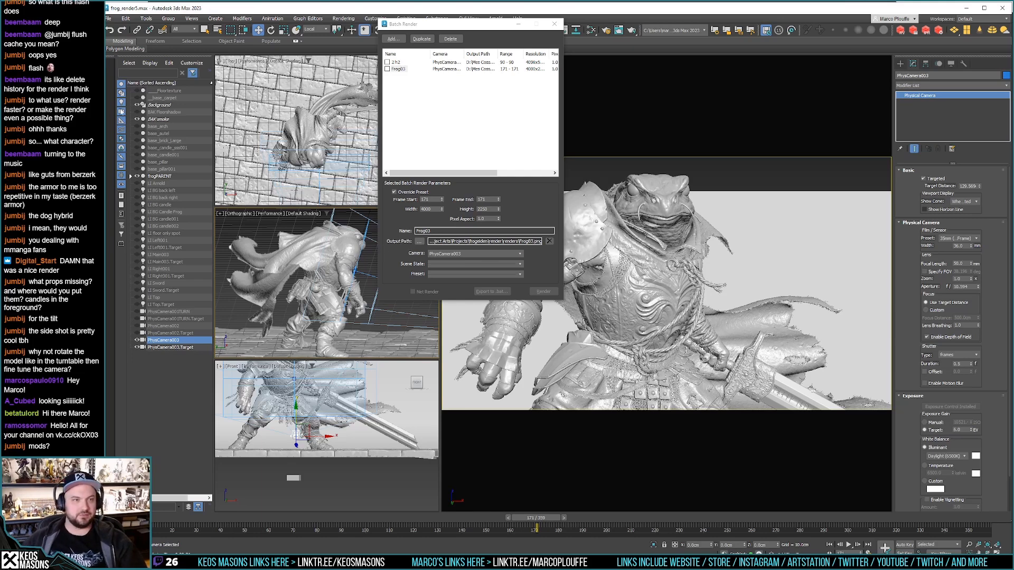
{"action": "left_click", "coordinate": [137, 106]}
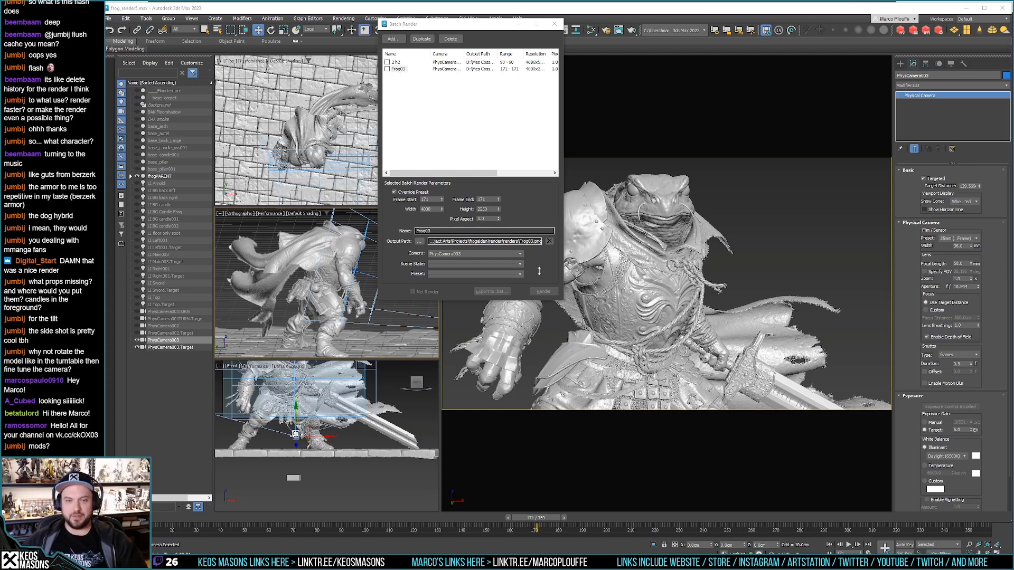
Step: Add a new default entry below Frog03 in the batch list
{"action": "left_click", "coordinate": [407, 90]}
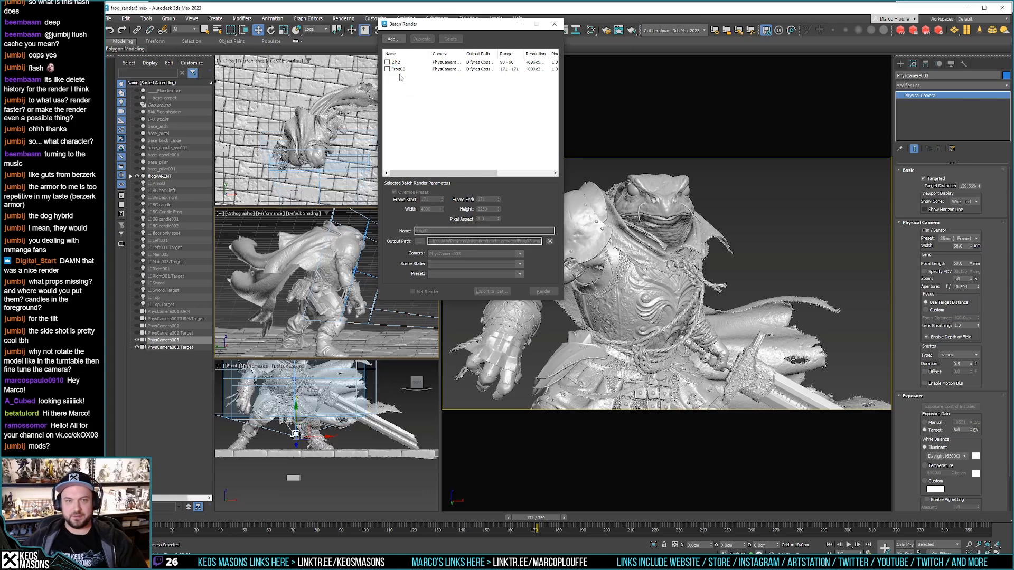
{"action": "left_click", "coordinate": [393, 39]}
{"action": "left_click", "coordinate": [398, 77]}
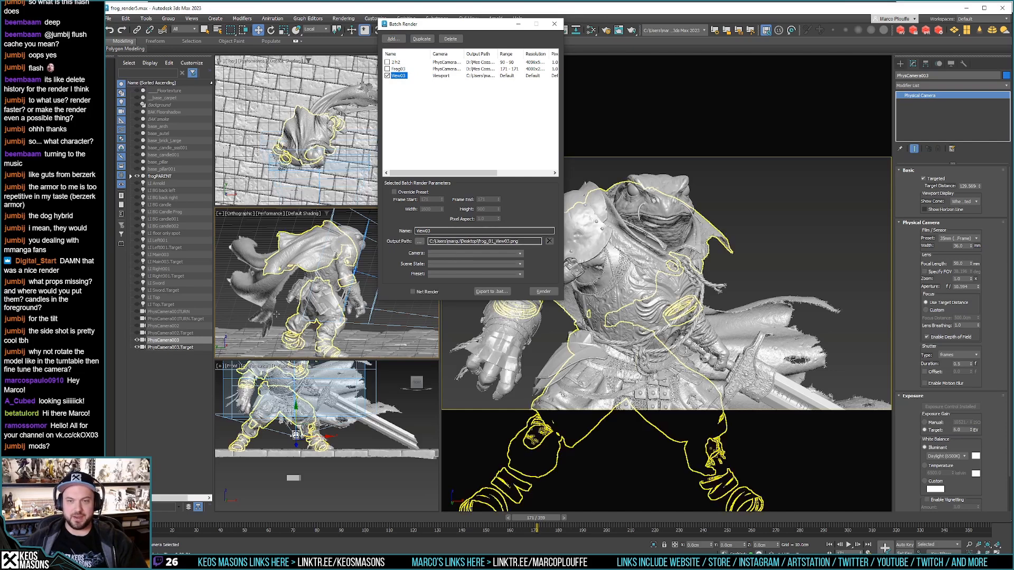
Step: Switch the large viewport to PhysCamera002, go to frame 180 and clear the selection to view the full-body pose
{"action": "left_click_drag", "start_coordinate": [477, 28], "coordinate": [282, 30]}
{"action": "left_click", "coordinate": [465, 60]}
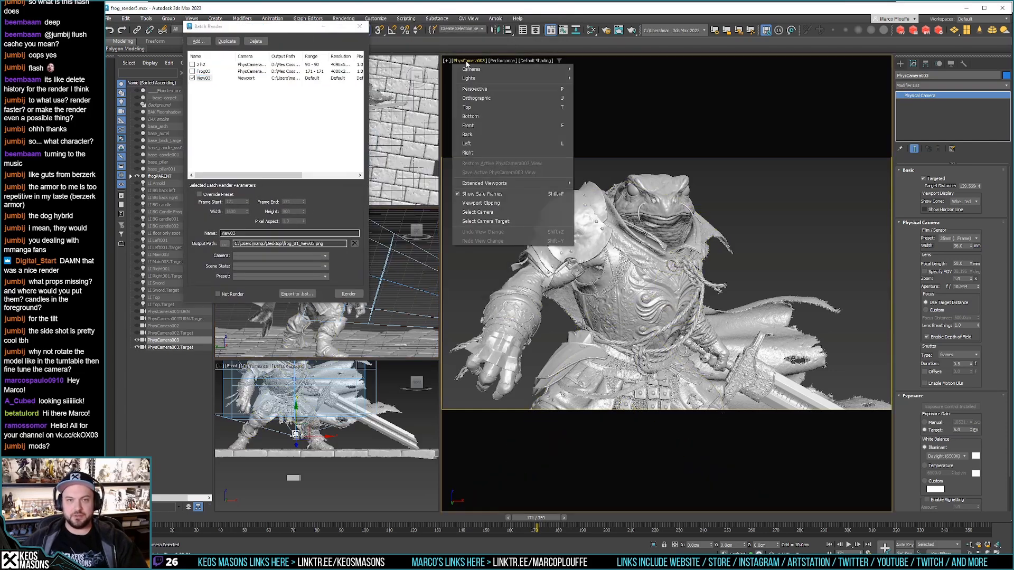
{"action": "mouse_move", "coordinate": [477, 71]}
{"action": "left_click", "coordinate": [601, 79]}
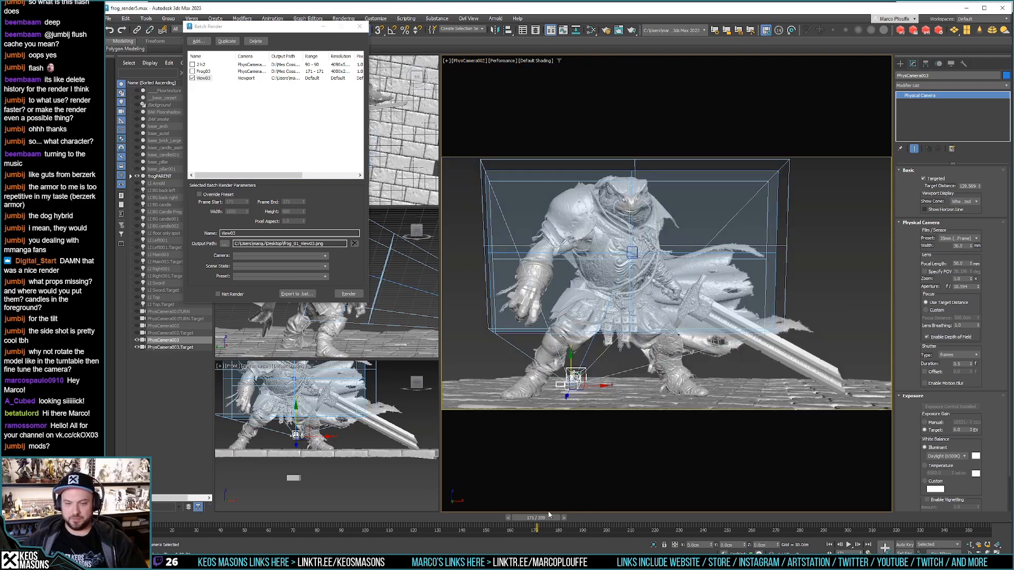
{"action": "left_click_drag", "start_coordinate": [554, 519], "coordinate": [575, 516]}
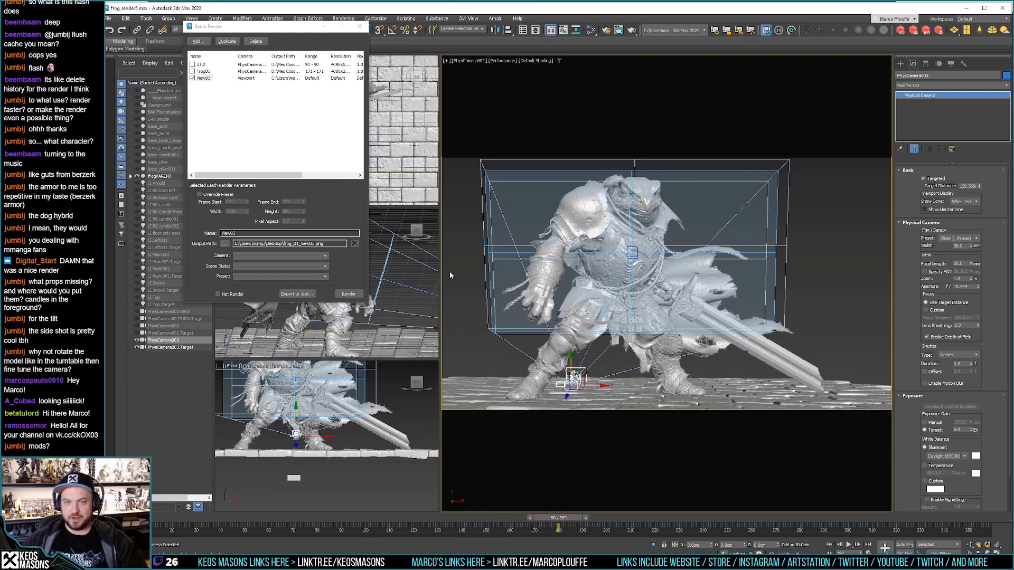
{"action": "left_click", "coordinate": [458, 256]}
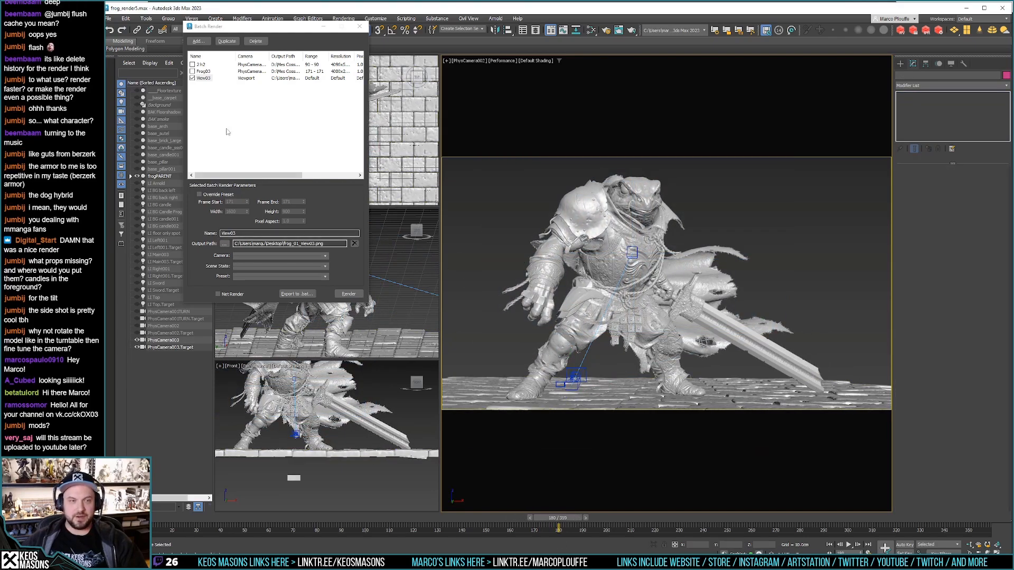
Step: Delete the View03 entry from the batch list and duplicate the Frog03 entry
{"action": "left_click", "coordinate": [203, 78]}
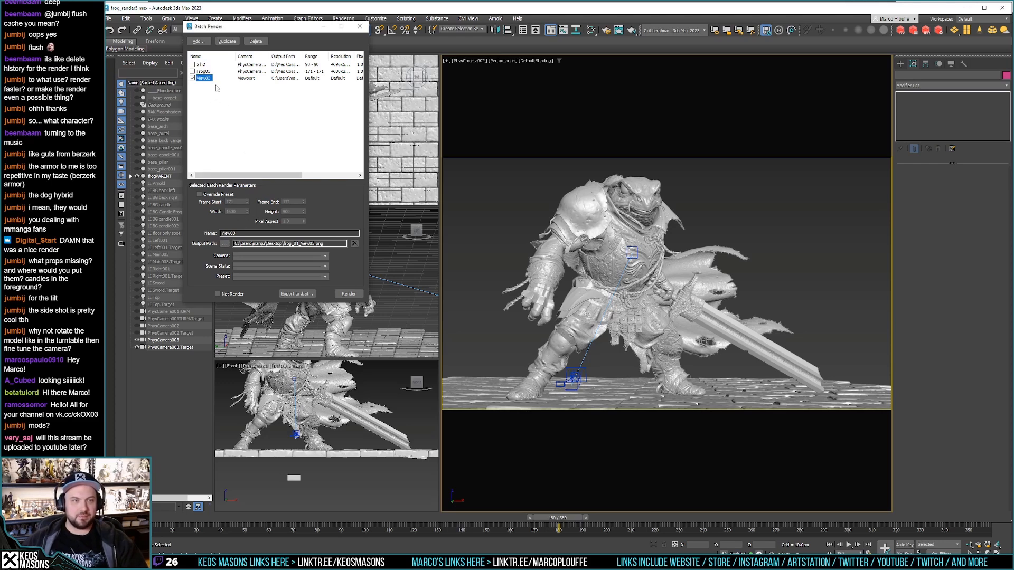
{"action": "left_click", "coordinate": [256, 41]}
{"action": "left_click", "coordinate": [204, 72]}
{"action": "left_click", "coordinate": [226, 41]}
{"action": "left_click", "coordinate": [204, 78]}
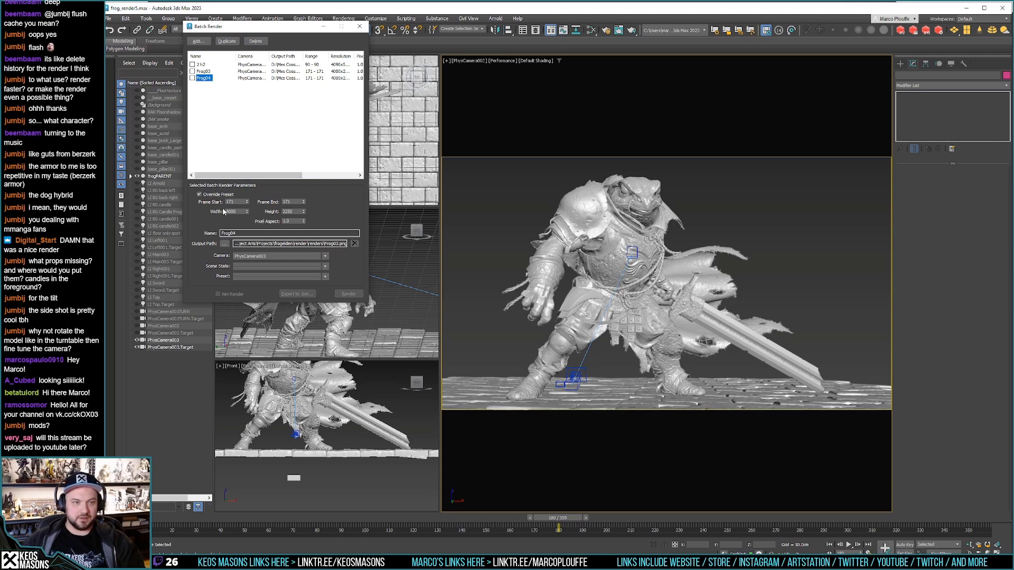
Step: Rename the original Frog03 batch entry Frog02
{"action": "left_click", "coordinate": [234, 233]}
{"action": "left_click", "coordinate": [204, 71]}
{"action": "left_click", "coordinate": [237, 233]}
{"action": "key", "text": "BackSpace"}
{"action": "type", "text": "2"}
{"action": "left_click", "coordinate": [238, 122]}
Step: Rename the duplicated Frog04 batch entry Frog03
{"action": "left_click", "coordinate": [204, 78]}
{"action": "left_click", "coordinate": [228, 242]}
{"action": "left_click", "coordinate": [233, 233]}
{"action": "key", "text": "BackSpace"}
{"action": "type", "text": "3"}
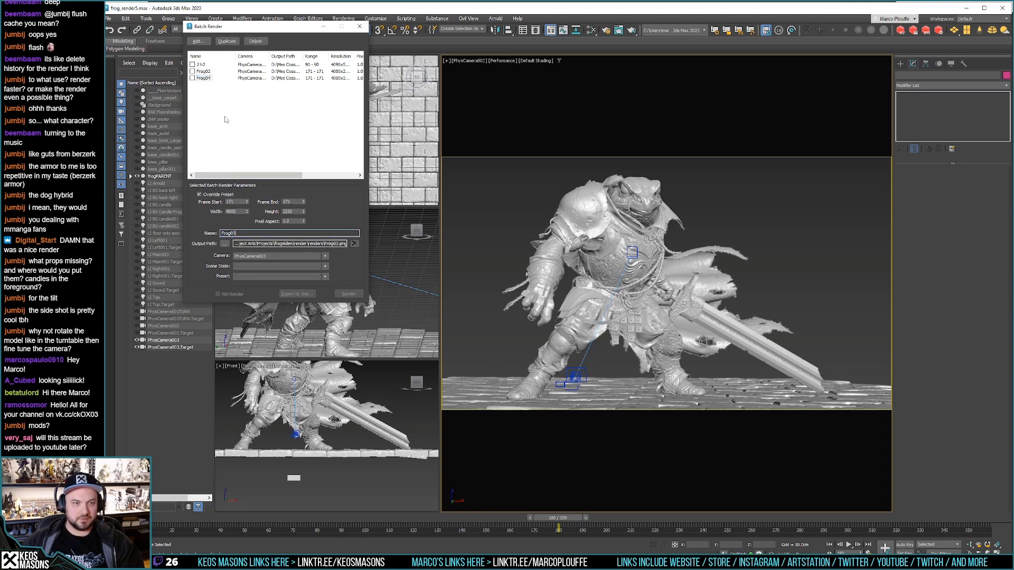
{"action": "left_click", "coordinate": [225, 127]}
Step: Assign PhysCamera002 to the Frog02 entry and set its output file to Frog02.png in the renders folder
{"action": "left_click", "coordinate": [204, 72]}
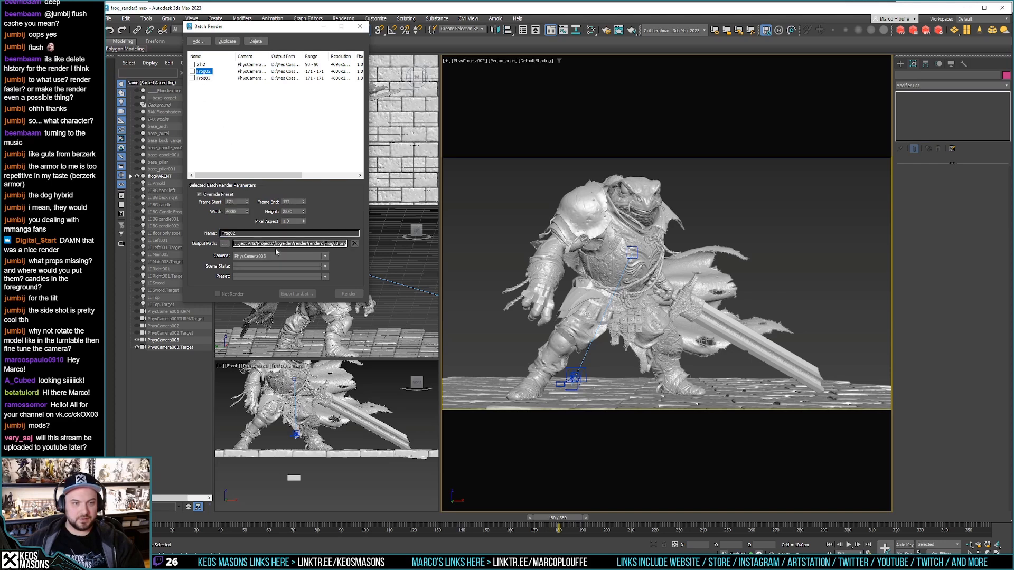
{"action": "left_click", "coordinate": [277, 256]}
{"action": "left_click", "coordinate": [269, 274]}
{"action": "left_click", "coordinate": [224, 243]}
{"action": "left_click", "coordinate": [284, 193]}
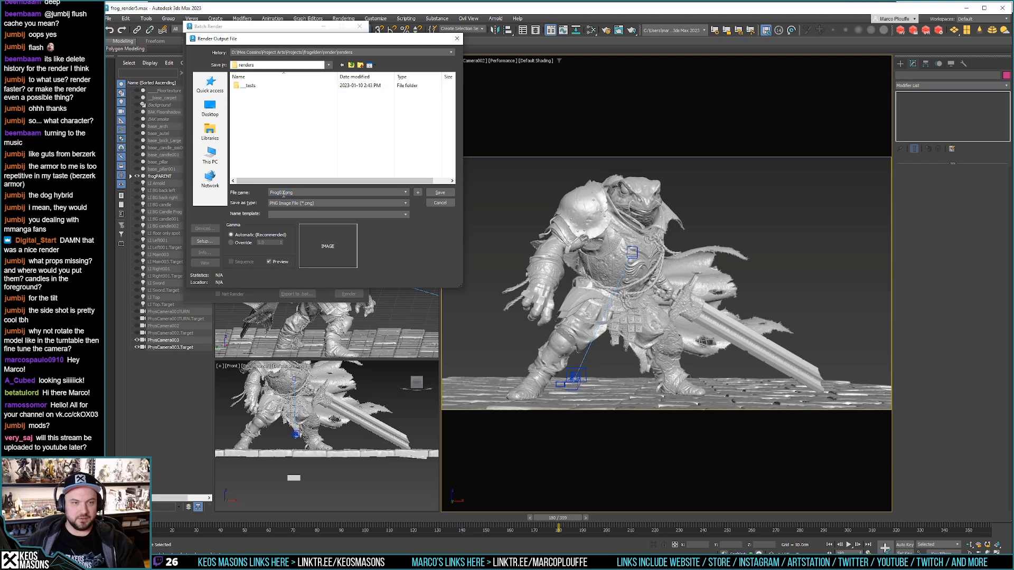
{"action": "left_click", "coordinate": [439, 192]}
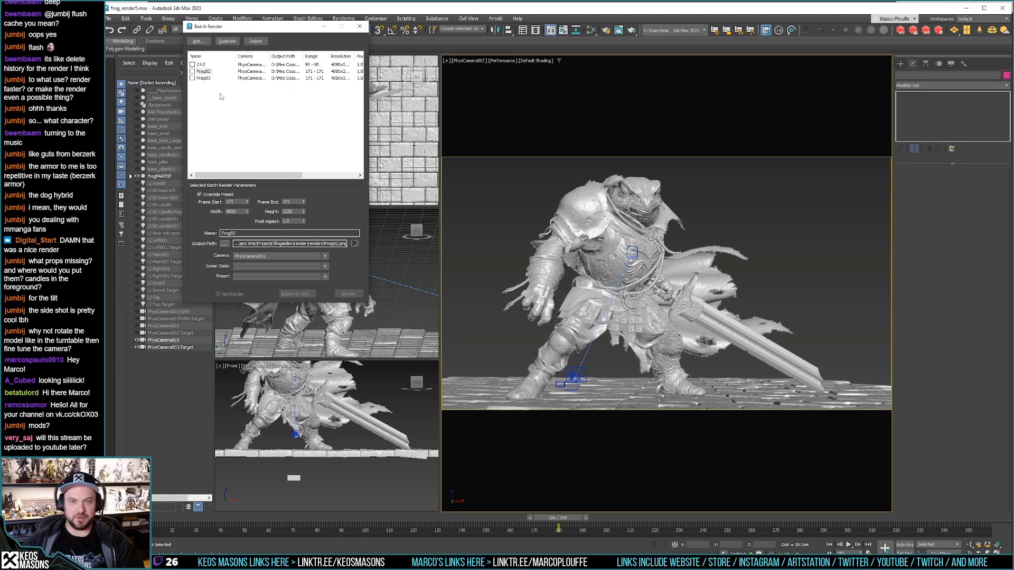
Step: Set both the start and end frame of the Frog02 entry to 180
{"action": "double_click", "coordinate": [235, 201]}
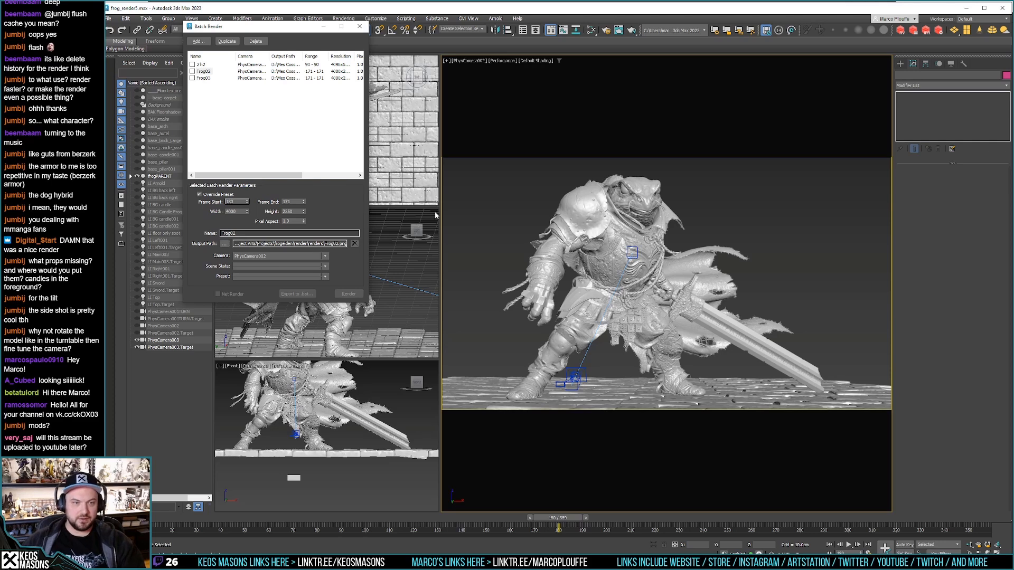
{"action": "double_click", "coordinate": [287, 202]}
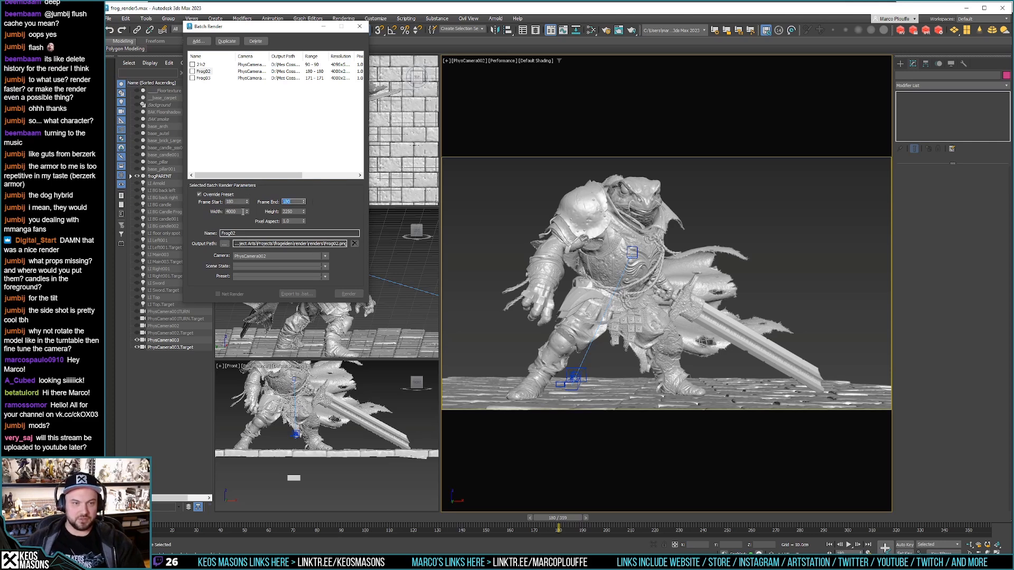
{"action": "key", "text": "Tab"}
{"action": "key", "text": "Tab"}
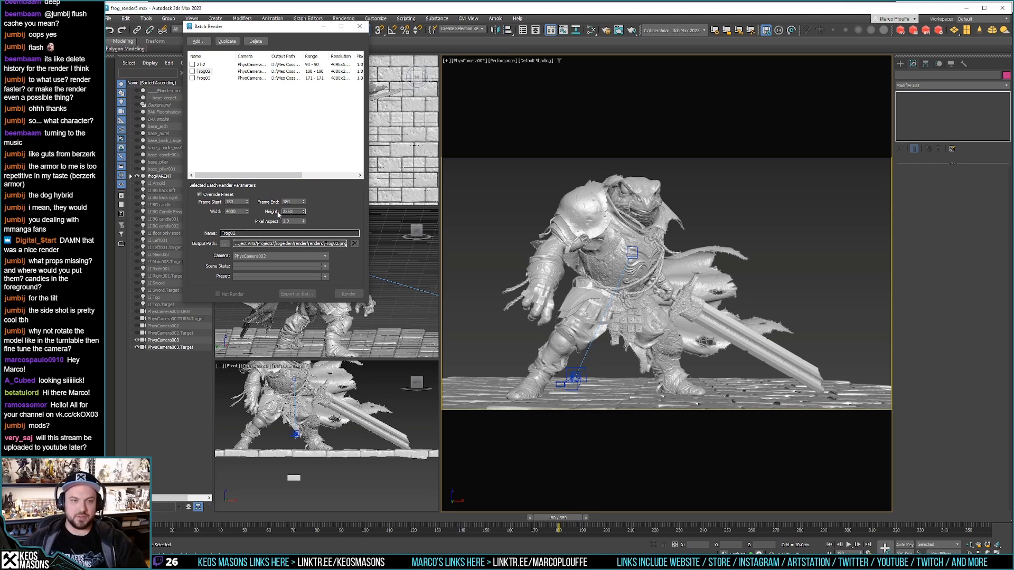
{"action": "left_click", "coordinate": [267, 117]}
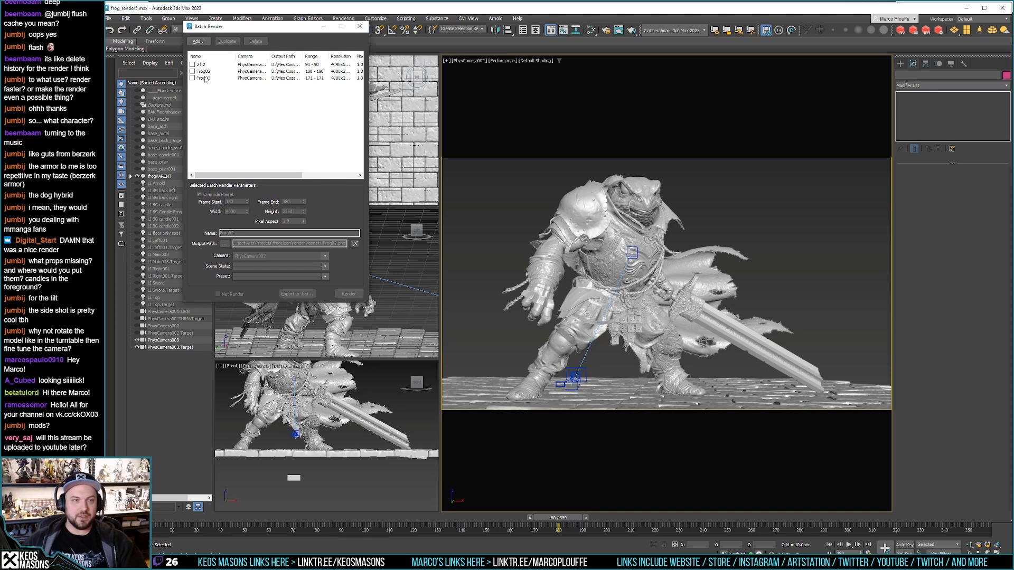
Step: Delete the old entry above Frog02 from the batch list and enable both Frog02 and Frog03 for rendering
{"action": "left_click", "coordinate": [203, 72]}
{"action": "left_click", "coordinate": [201, 64]}
{"action": "left_click", "coordinate": [255, 41]}
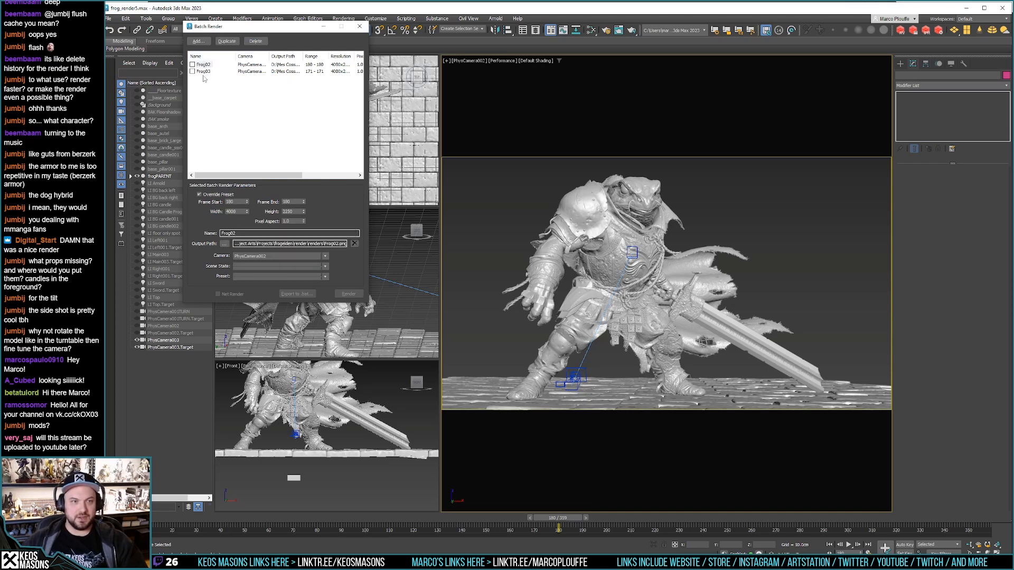
{"action": "left_click", "coordinate": [192, 64]}
{"action": "left_click", "coordinate": [192, 71]}
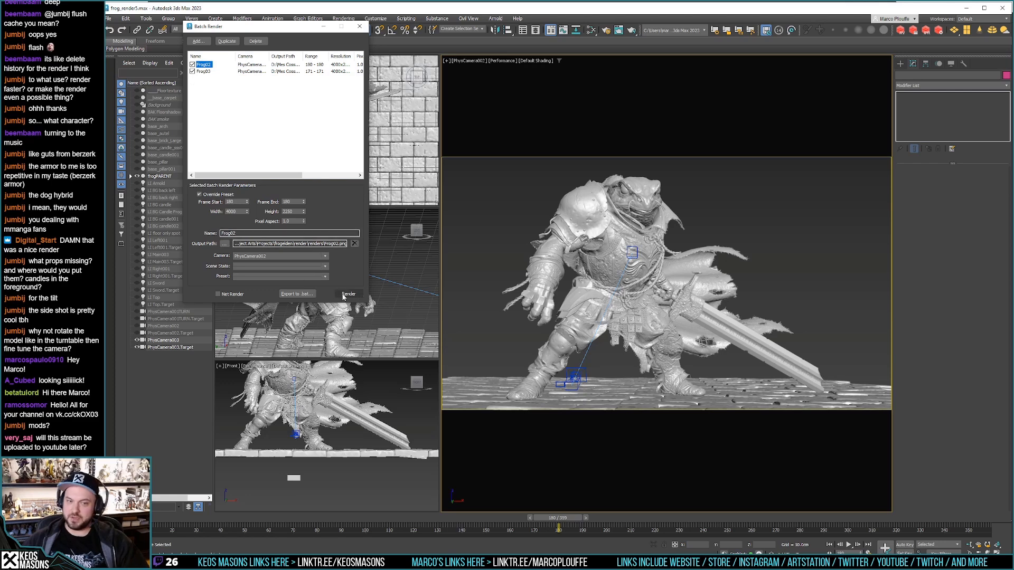
Step: Set the Arnold renderer's Camera (AA) samples to 4 in Render Setup
{"action": "left_click", "coordinate": [606, 30]}
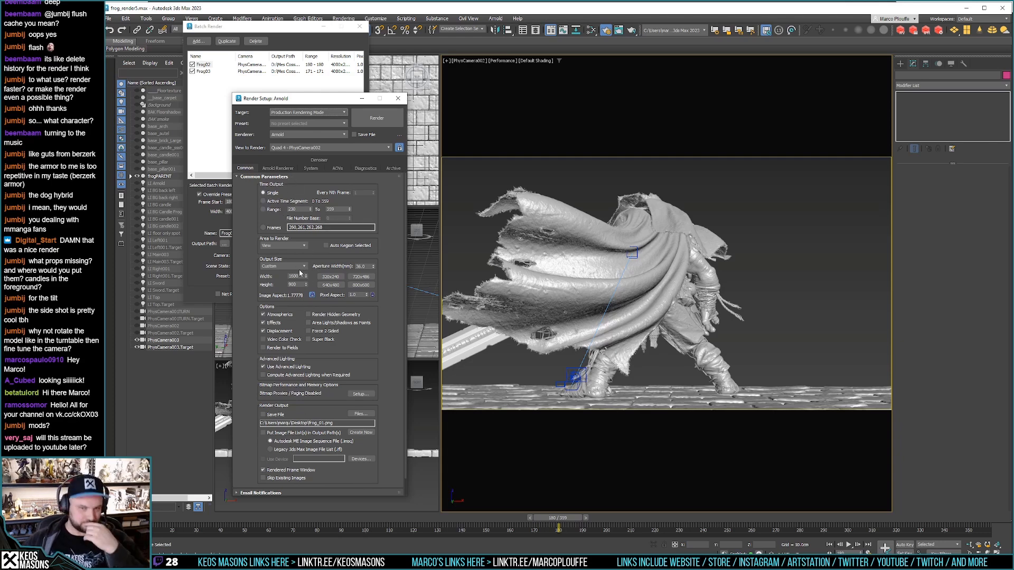
{"action": "left_click", "coordinate": [283, 169]}
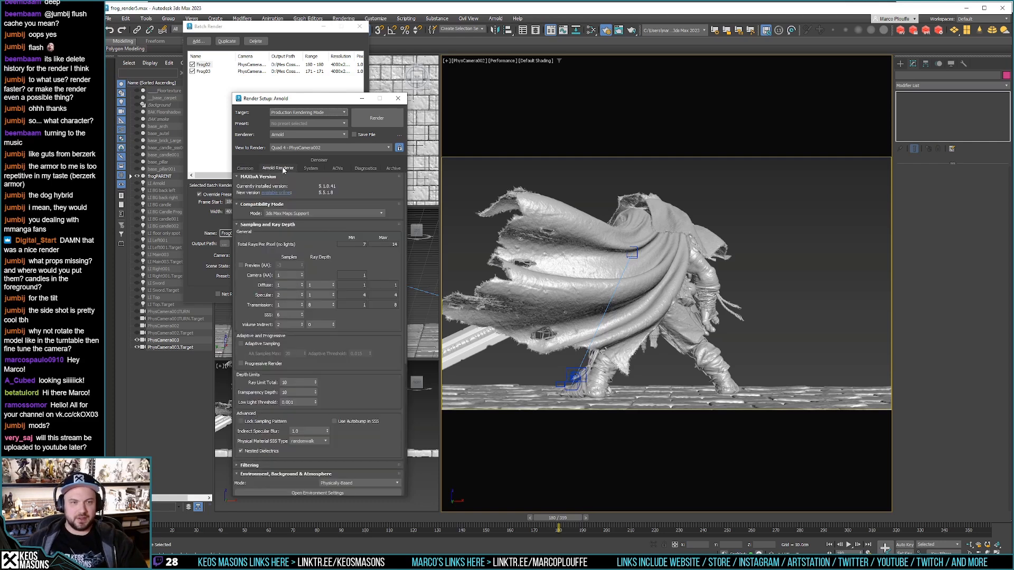
{"action": "left_click", "coordinate": [284, 275]}
{"action": "type", "text": "4"}
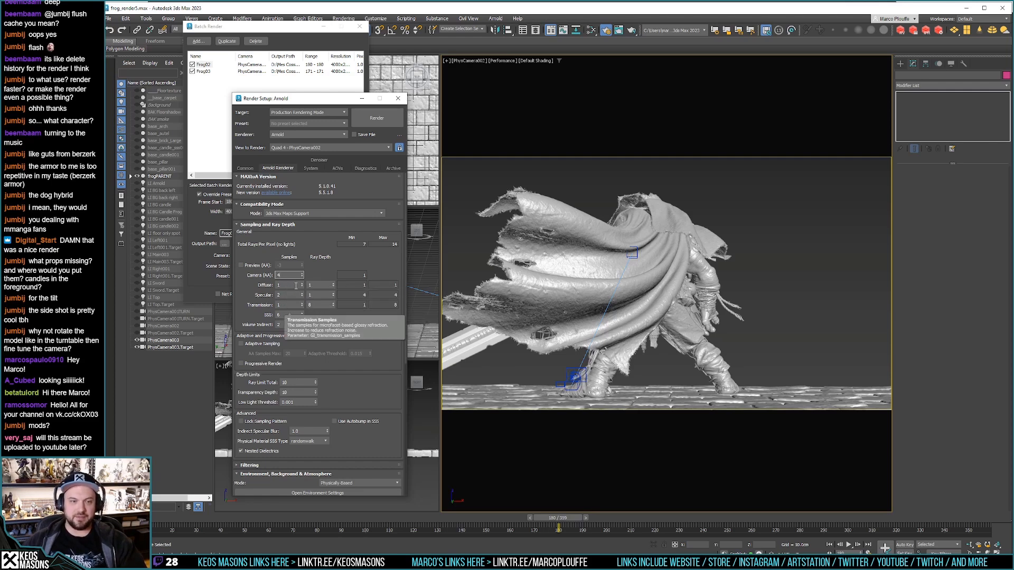
Step: Apply the Camera (AA) samples value and close the Batch Render window
{"action": "key", "text": "Return"}
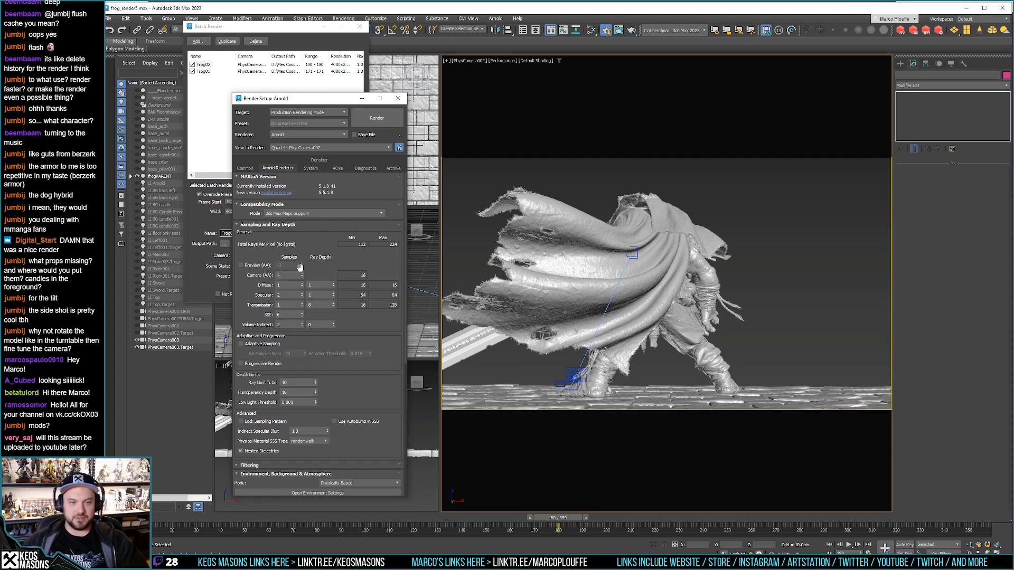
{"action": "left_click", "coordinate": [257, 39]}
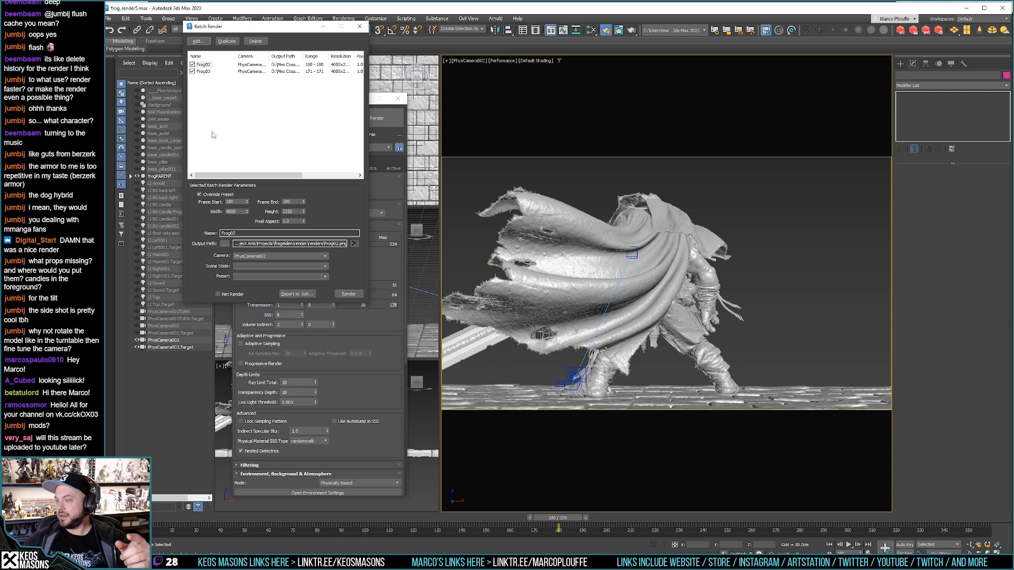
{"action": "left_click_drag", "start_coordinate": [363, 28], "coordinate": [363, 29]}
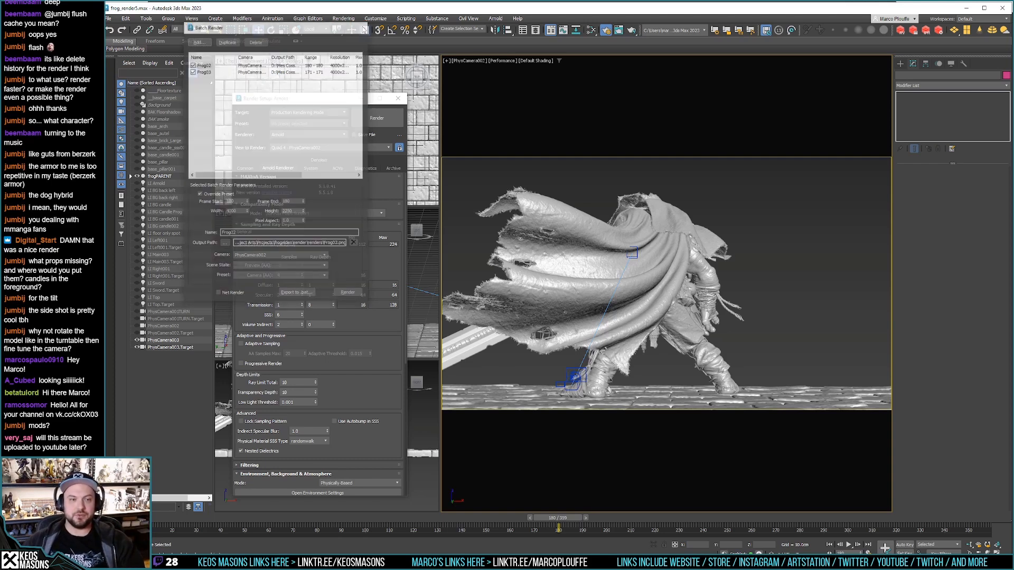
Step: Set the common render time output to a frame range starting at 0
{"action": "left_click", "coordinate": [246, 168]}
{"action": "left_click", "coordinate": [273, 209]}
{"action": "left_click_drag", "start_coordinate": [301, 209], "coordinate": [264, 210]}
{"action": "type", "text": "0"}
{"action": "left_click", "coordinate": [341, 210]}
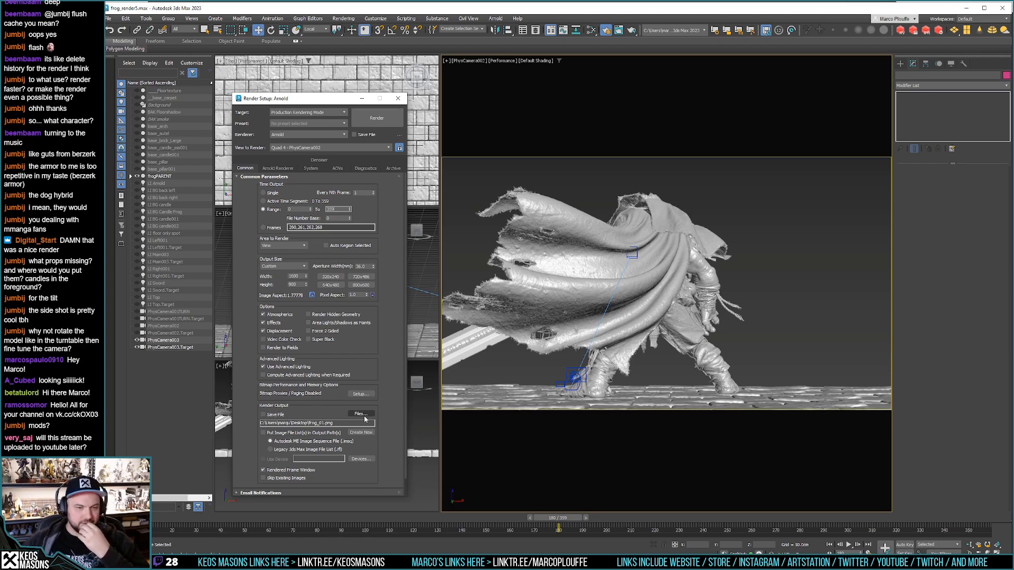
Step: Check the save location and file name of the render output
{"action": "left_click", "coordinate": [362, 414]}
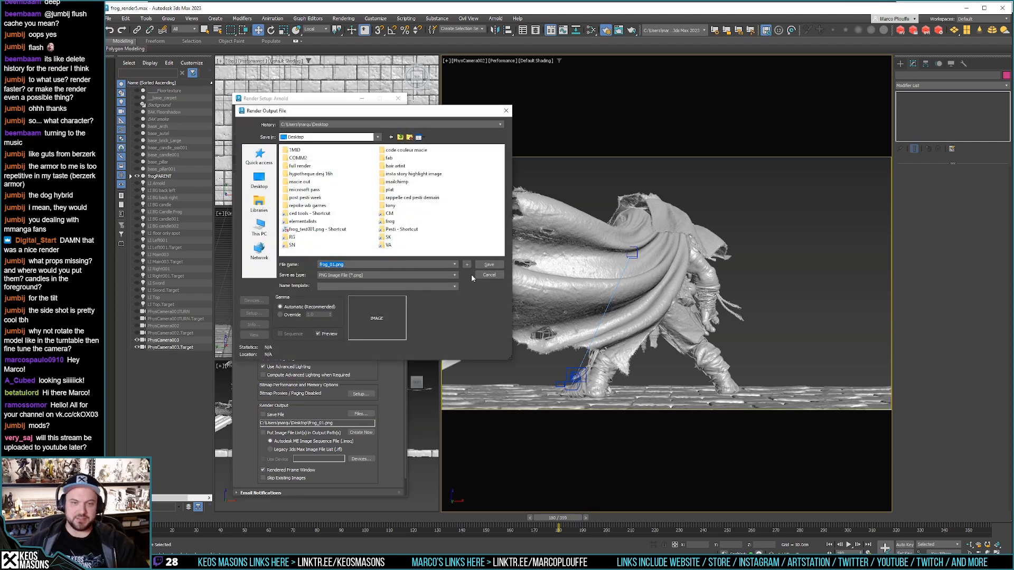
{"action": "left_click", "coordinate": [506, 110]}
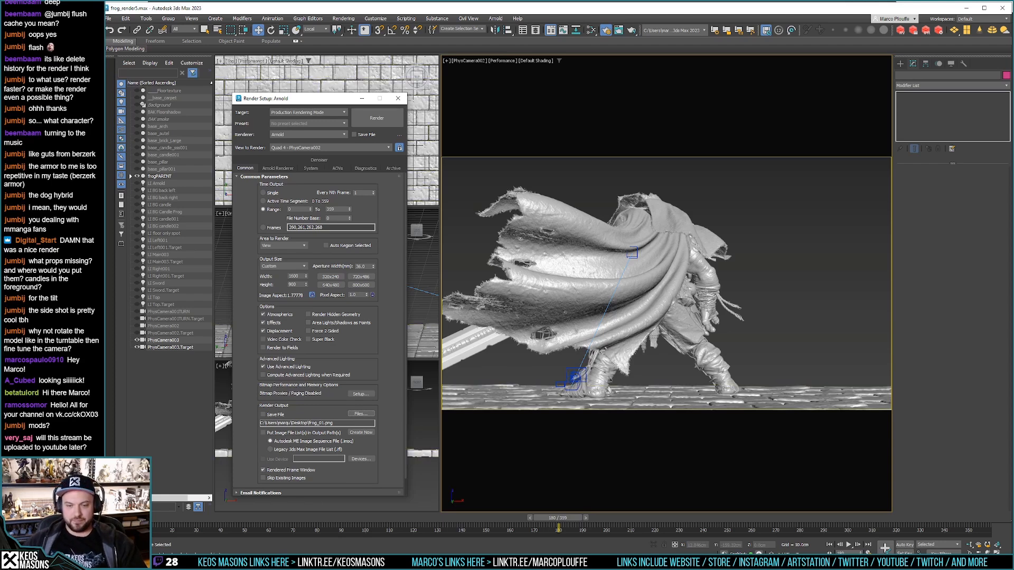
{"action": "left_click_drag", "start_coordinate": [579, 518], "coordinate": [580, 519]}
{"action": "key", "text": "w"}
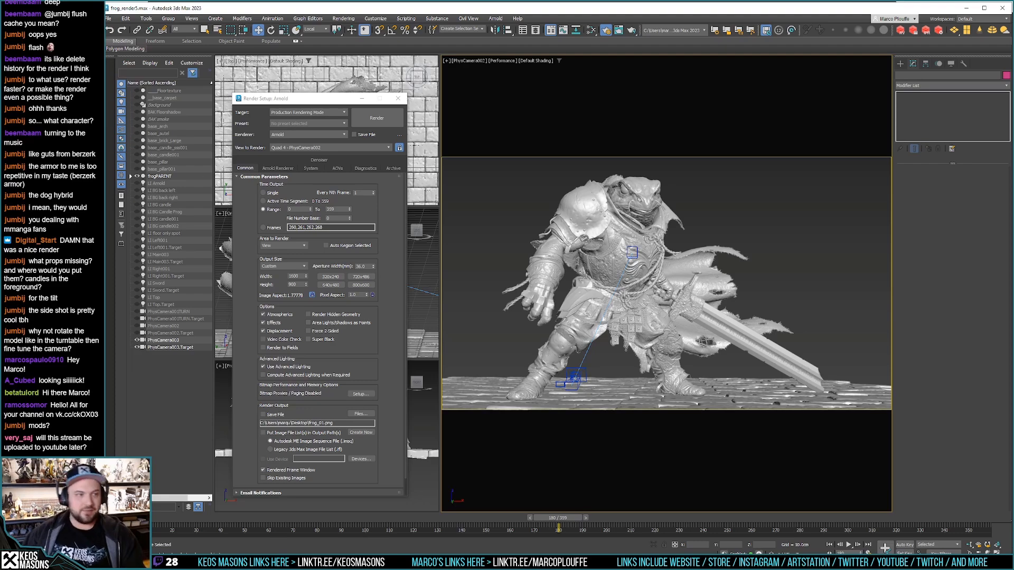
{"action": "left_click", "coordinate": [619, 31]}
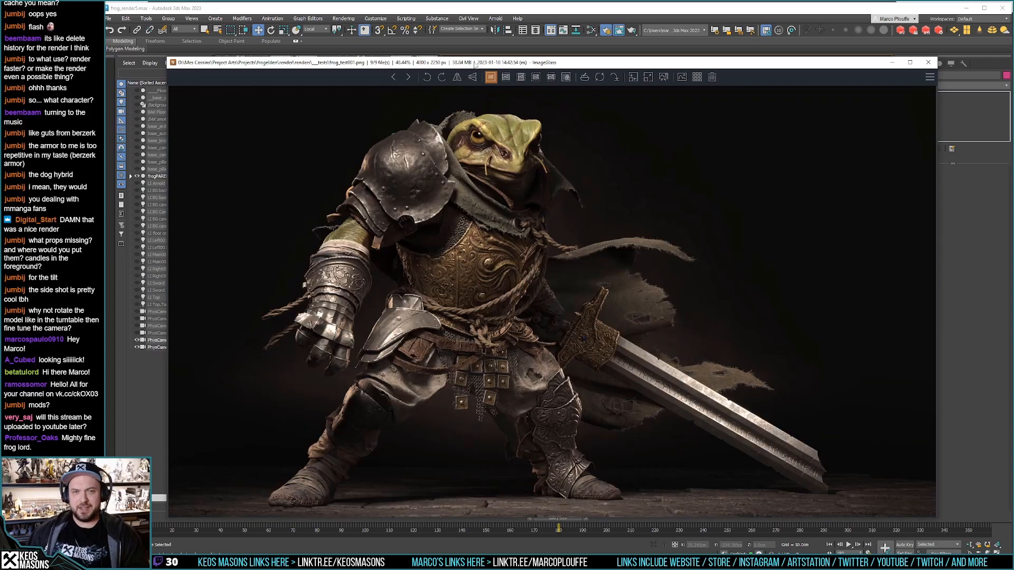
Step: Enlarge the ImageGlass window with the frog_test001.png render to examine the frog knight
{"action": "double_click", "coordinate": [474, 60]}
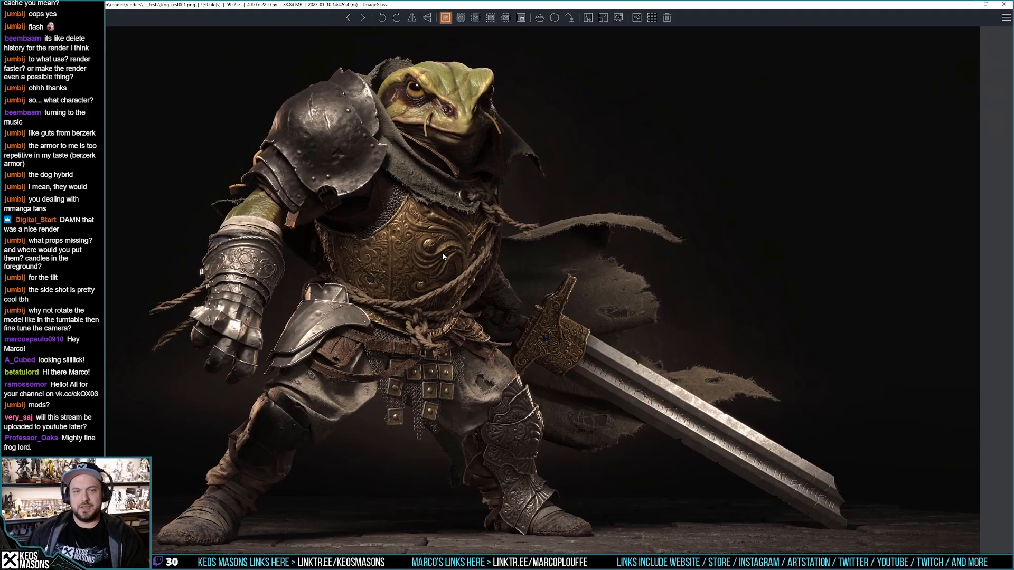
{"action": "left_click_drag", "start_coordinate": [465, 4], "coordinate": [490, 15]}
{"action": "left_click_drag", "start_coordinate": [873, 469], "coordinate": [1010, 555]}
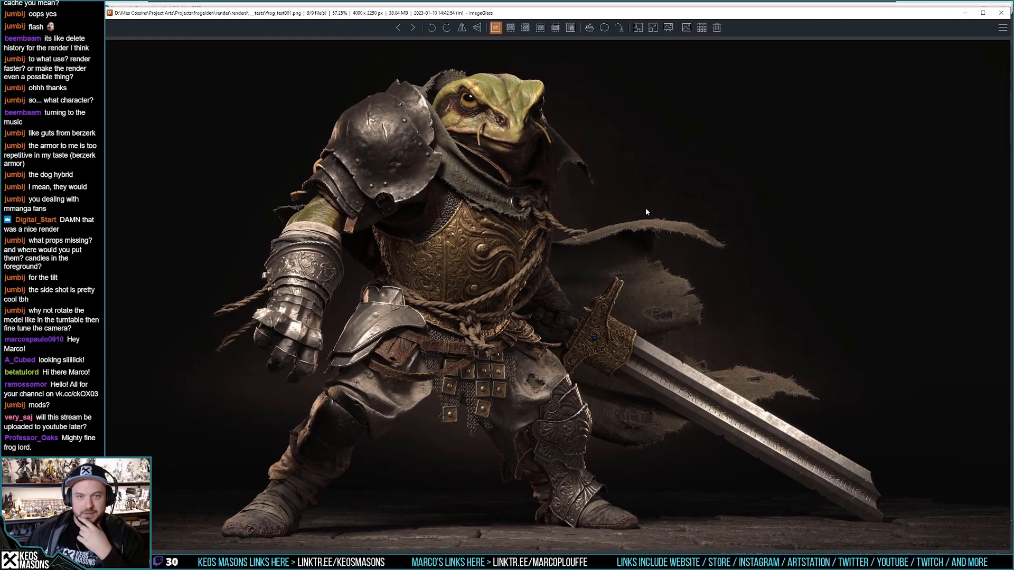